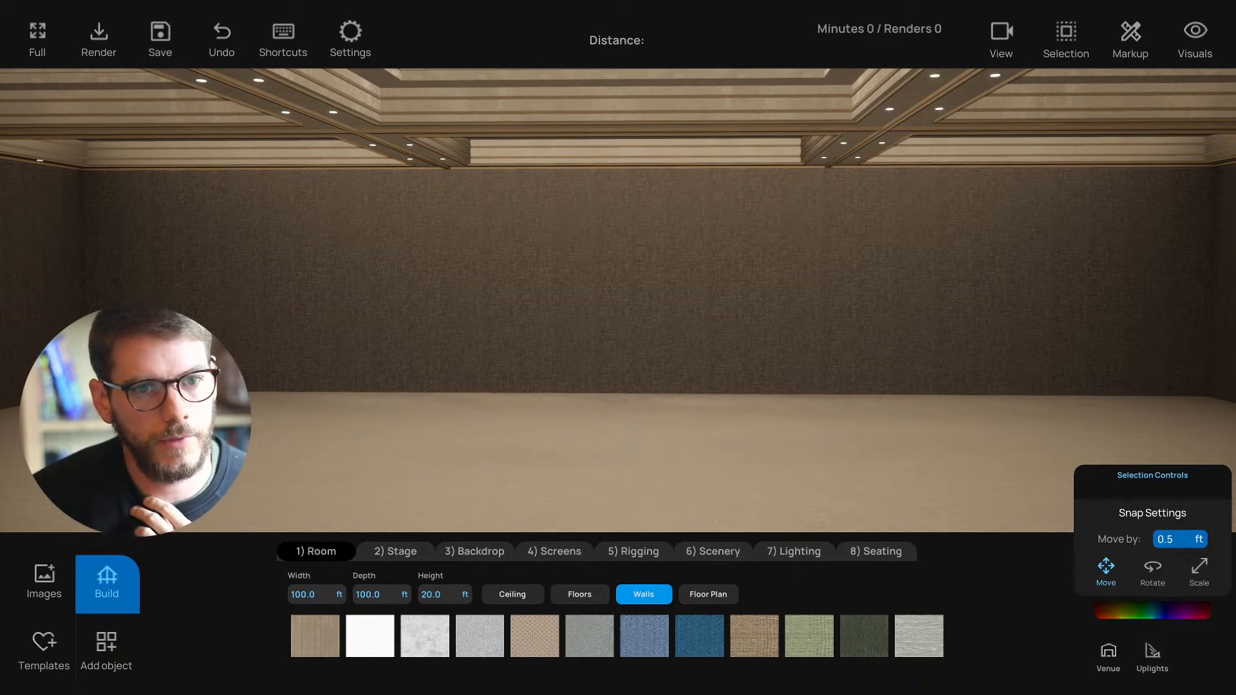
Step: Switch to the web browser and examine the fall event design image results for decor inspiration
key("alt+Tab")
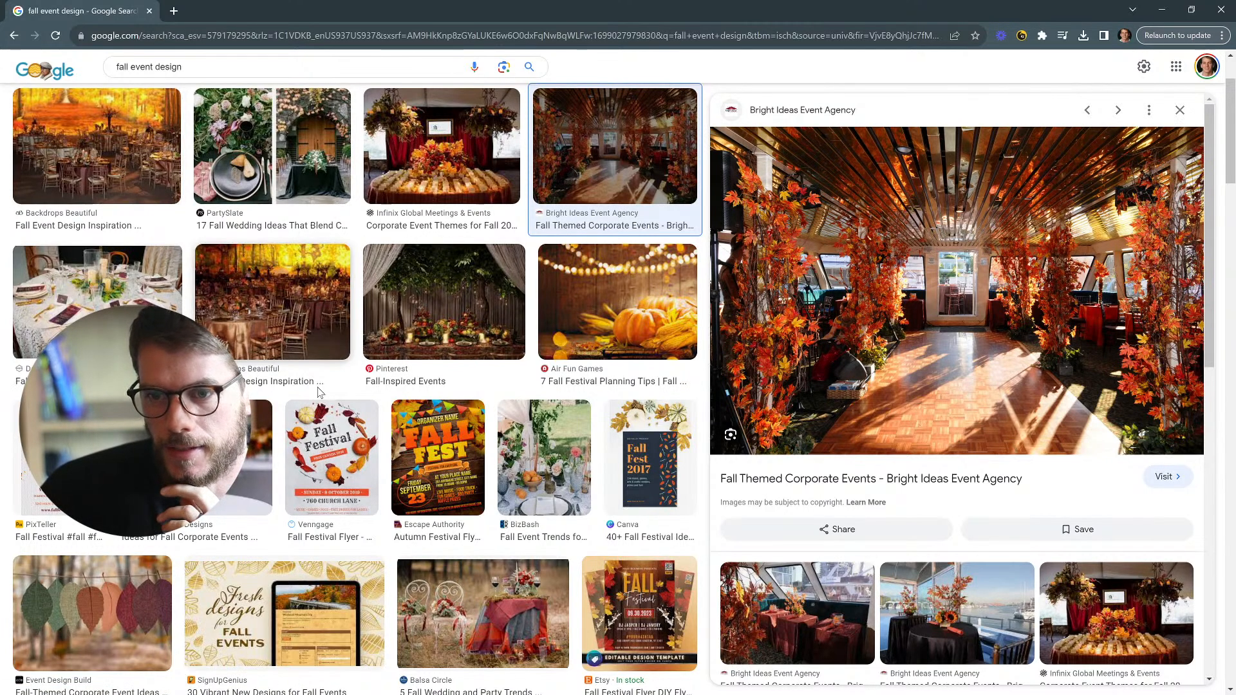
scroll(277, 335, "down", 2)
scroll(318, 395, "up", 3)
scroll(318, 395, "up", 1)
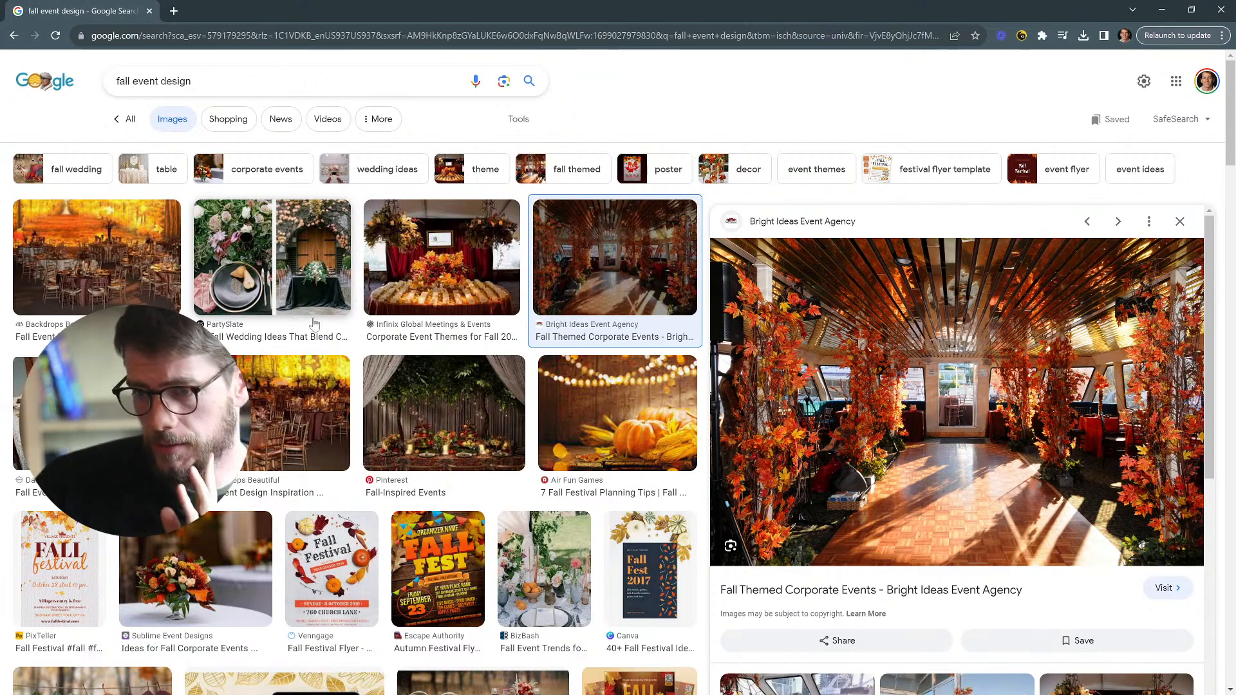
scroll(587, 395, "down", 8)
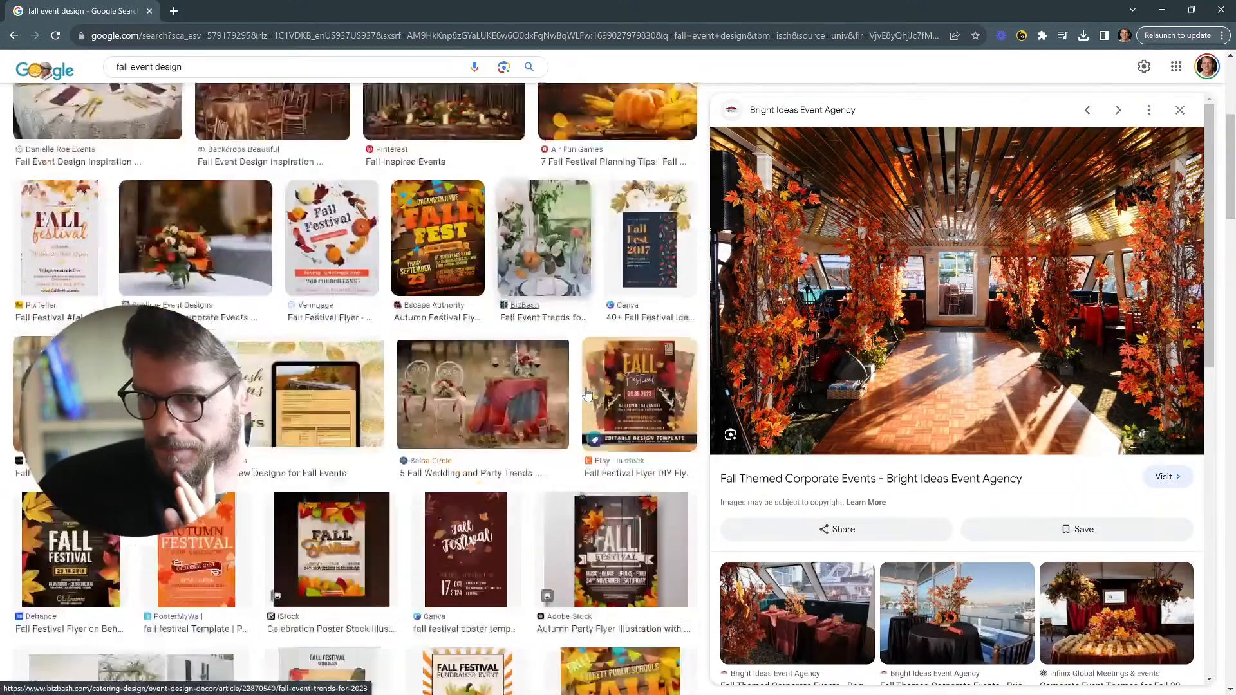
scroll(587, 394, "up", 8)
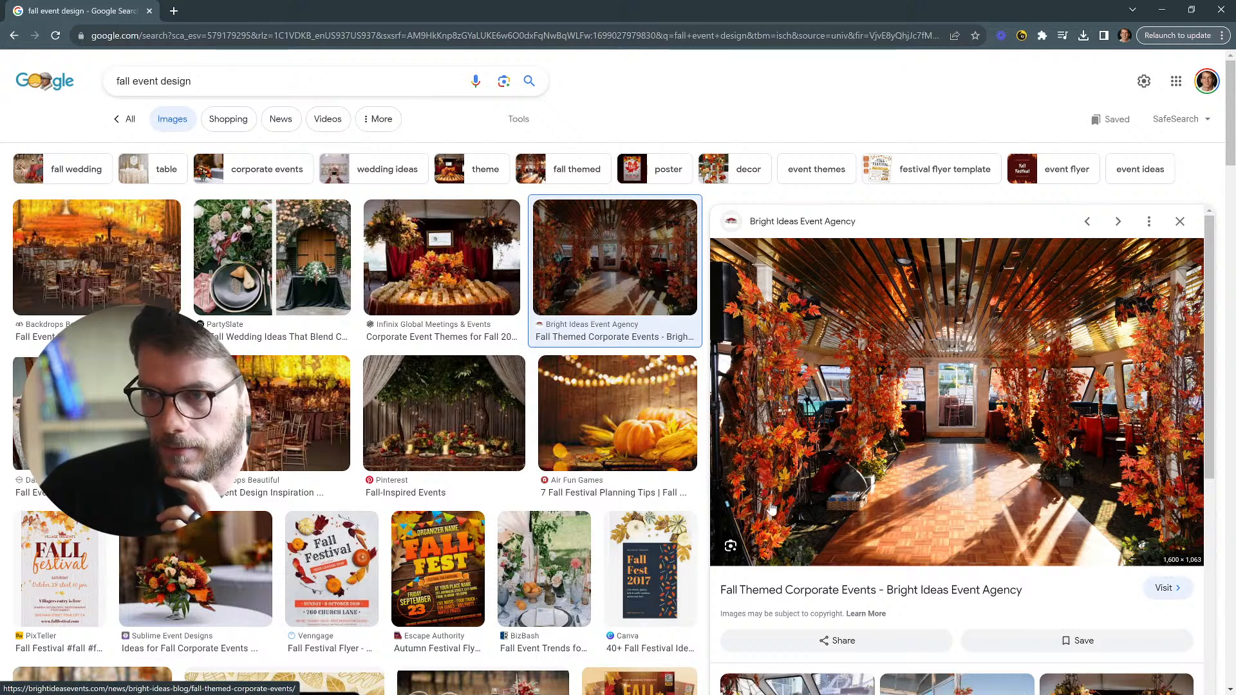
Step: Preview the Backdrops Beautiful, Infinix and Bright Ideas fall event images, and return to the 3D room scene
left_click(84, 270)
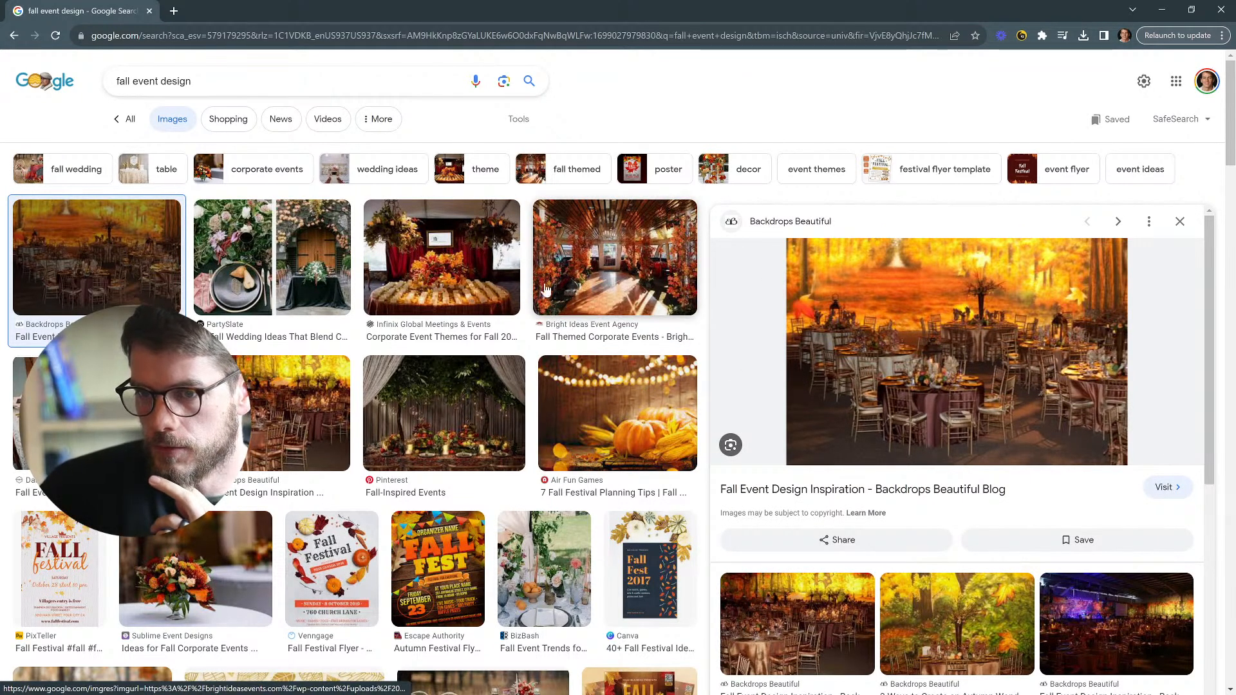
left_click(584, 264)
left_click(465, 266)
left_click(579, 263)
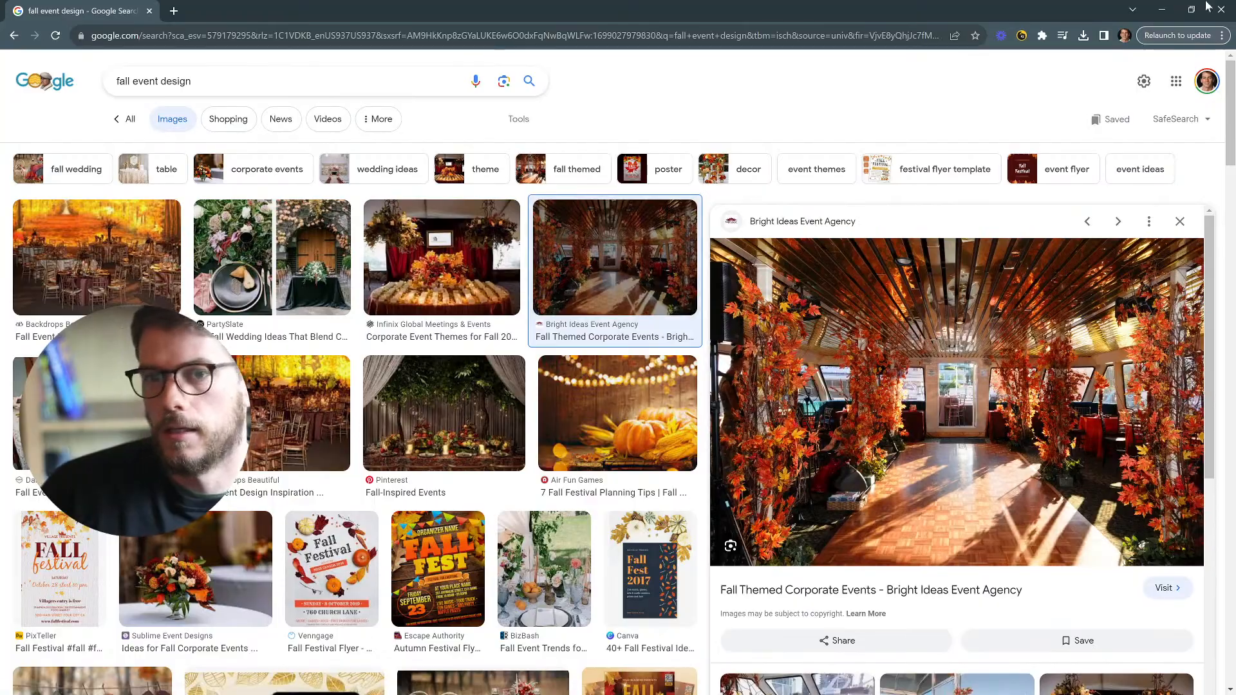
left_click(1162, 9)
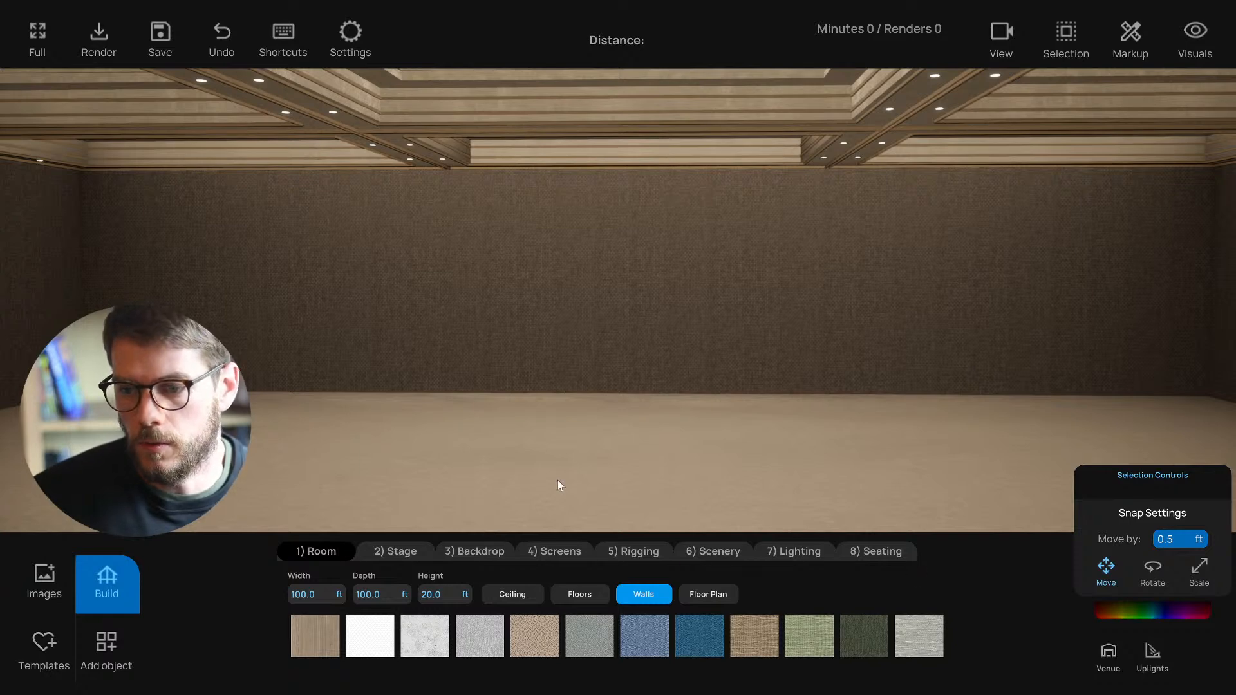
mouse_move(500, 453)
right_mouse_down()
mouse_move(527, 448)
mouse_move(518, 460)
right_mouse_up()
scroll(440, 473, "up", 1)
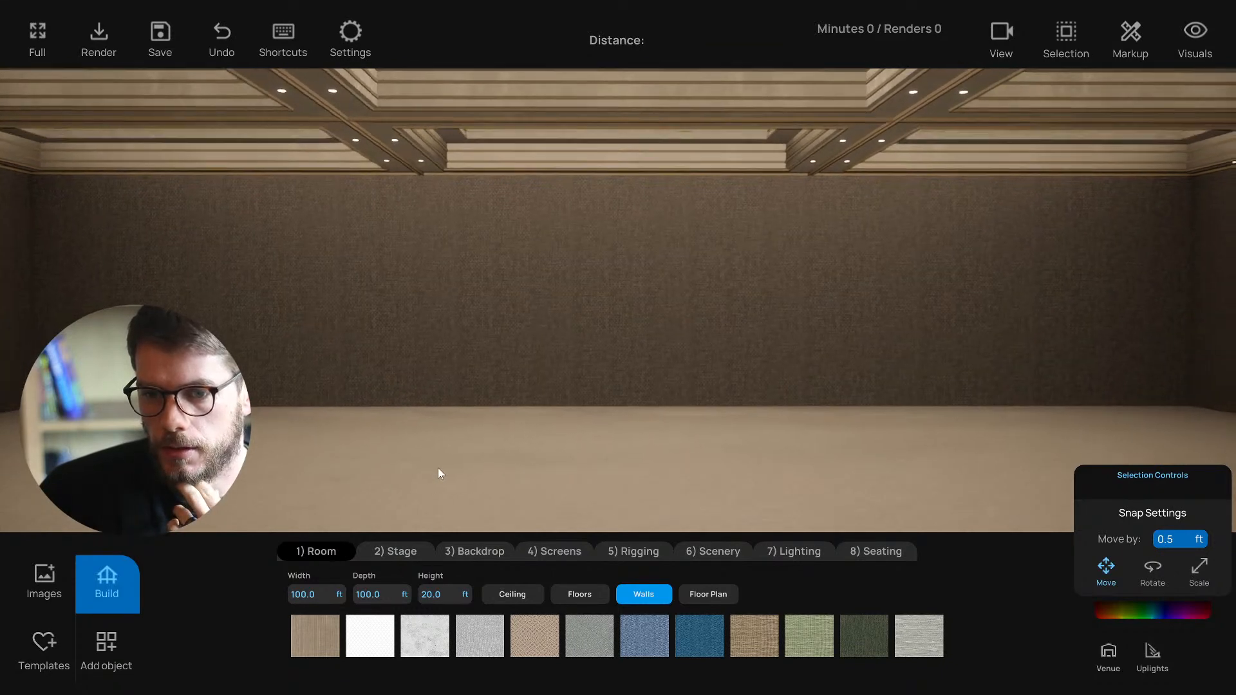
right_click_drag(496, 453, 520, 445)
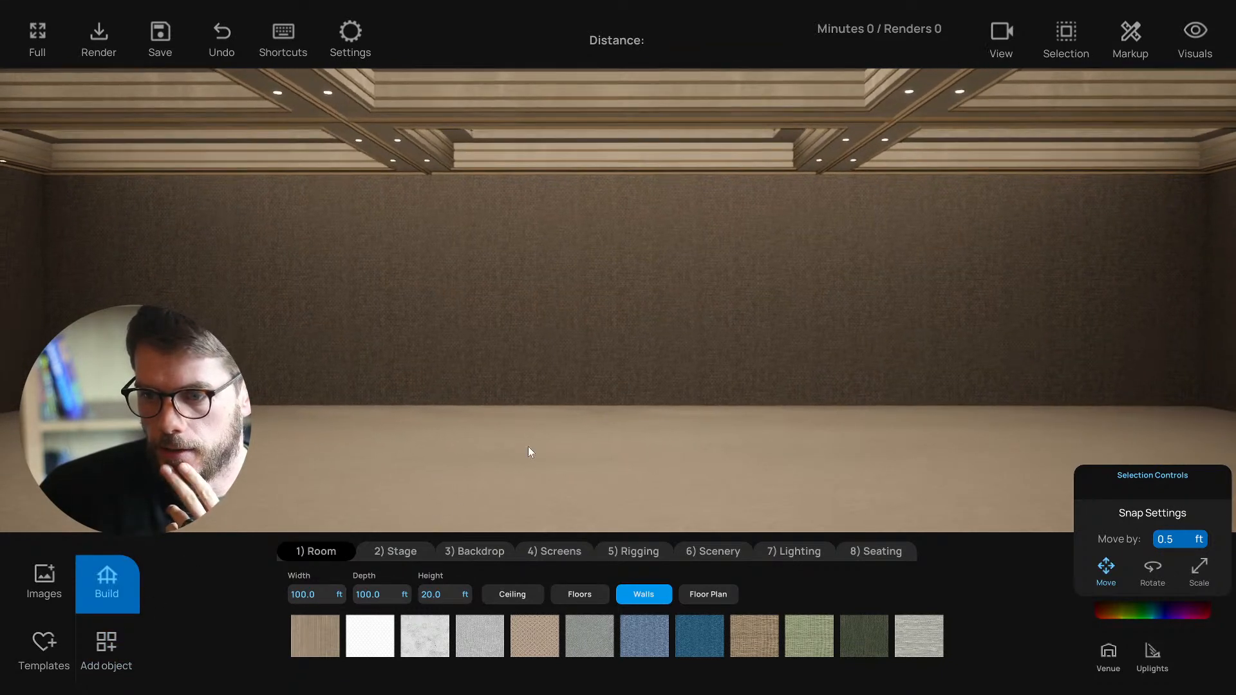
scroll(411, 404, "up", 2)
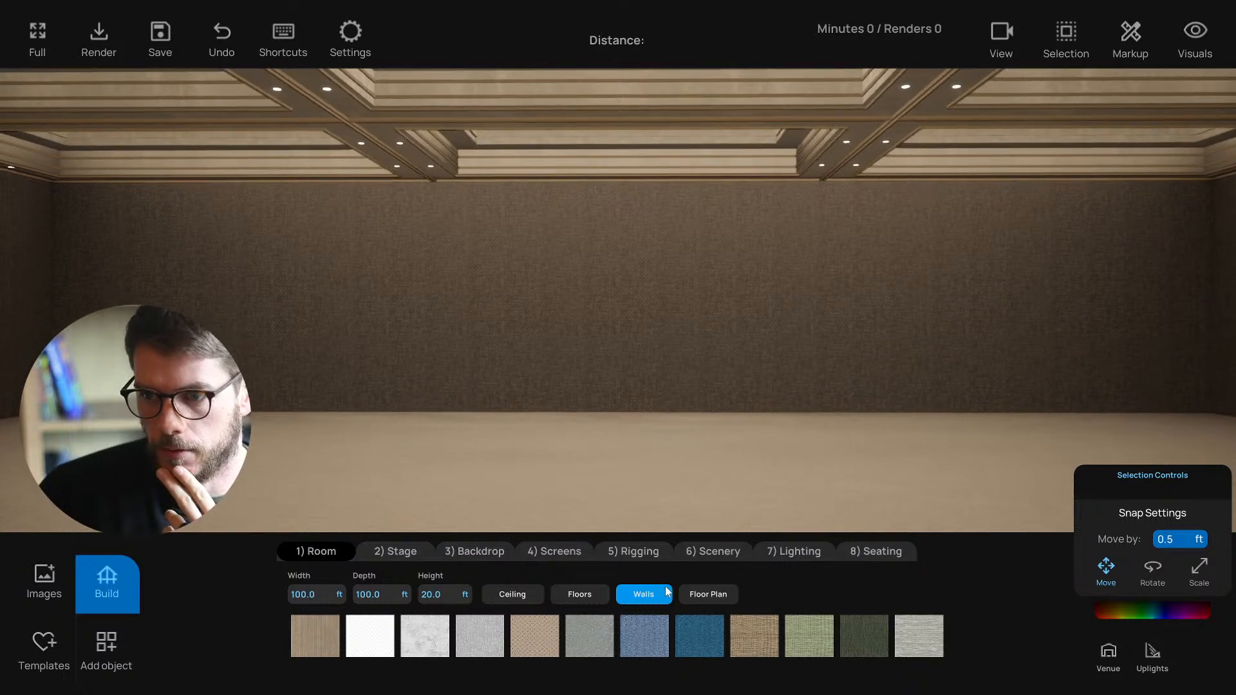
left_click(397, 553)
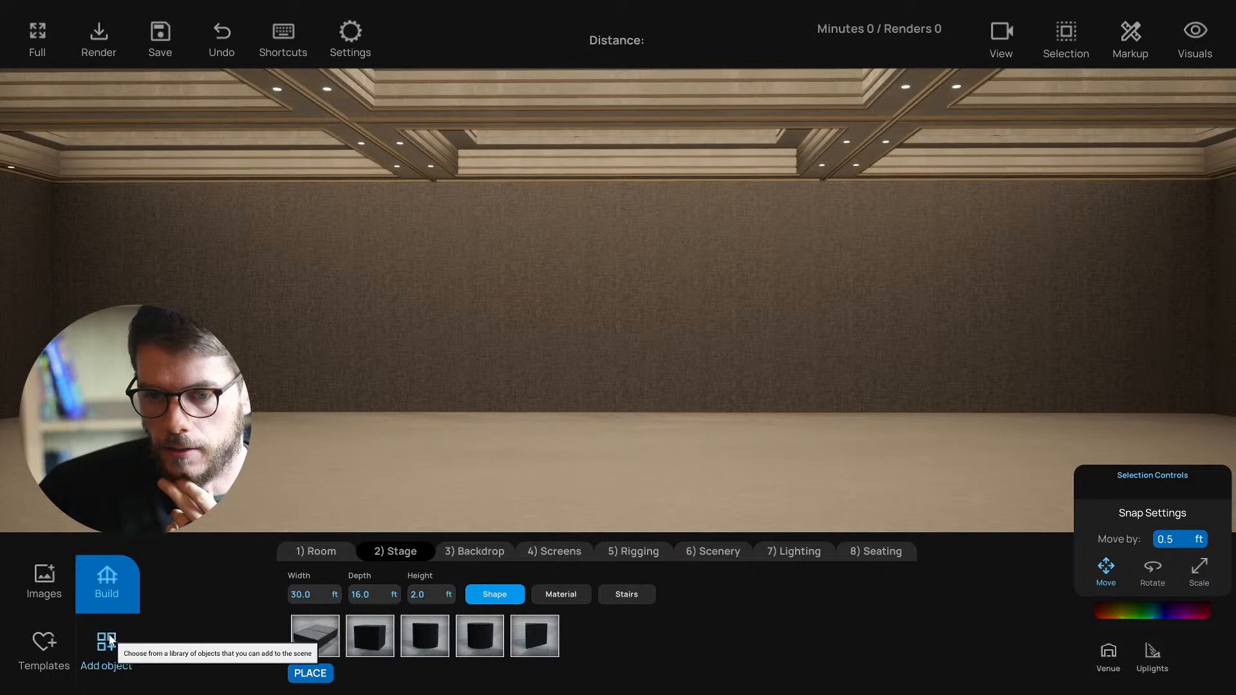
key("q")
key("s")
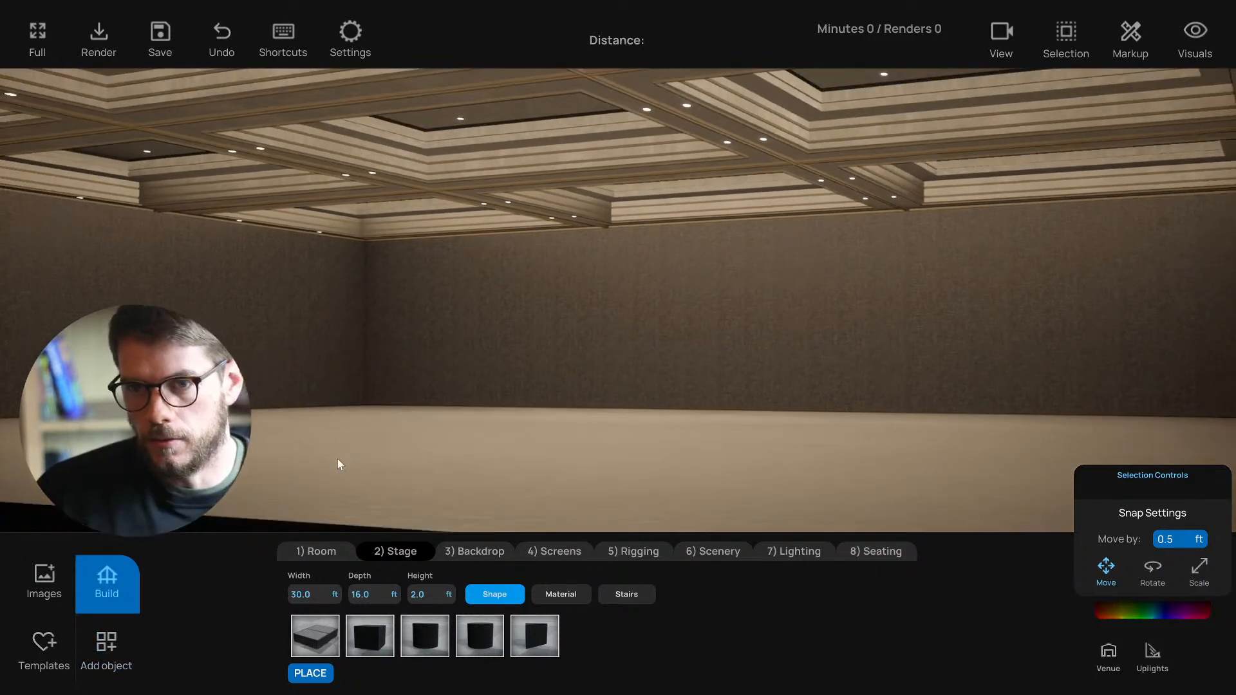
key("e")
Step: Measure distances across the empty room from a top-down plan view
right_click_drag(434, 459, 554, 405)
scroll(550, 412, "down", 4)
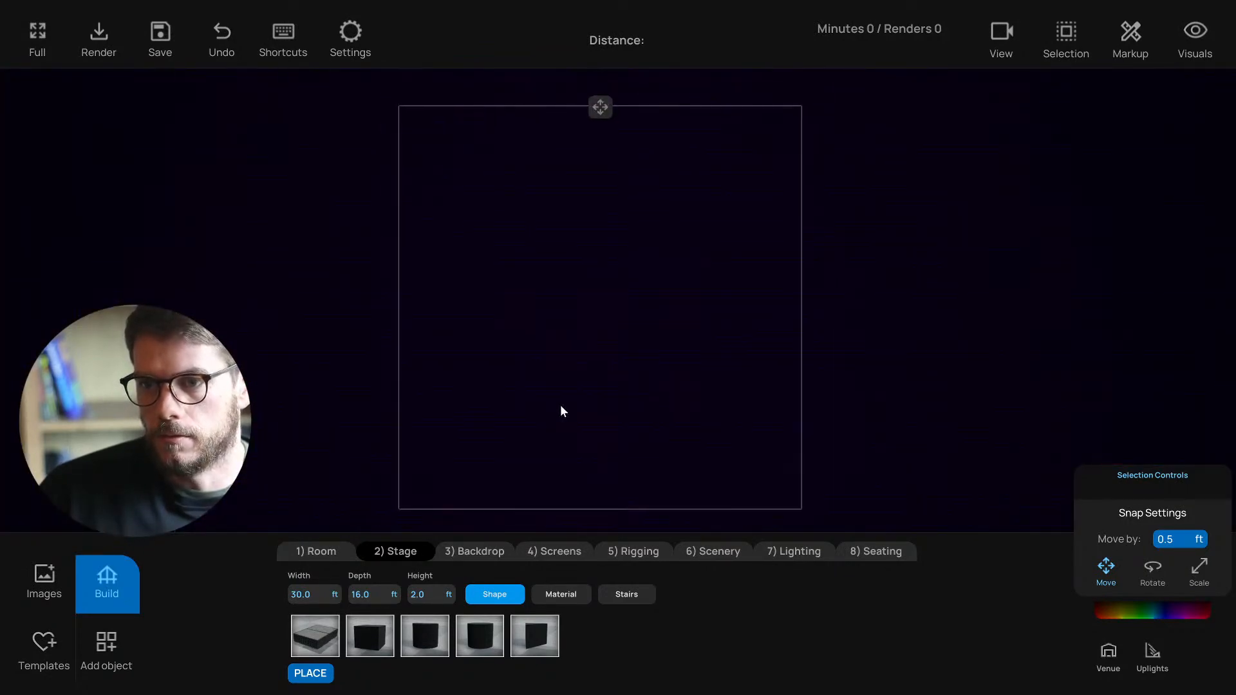
left_click_drag(435, 182, 802, 199)
middle_click_drag(634, 286, 561, 268)
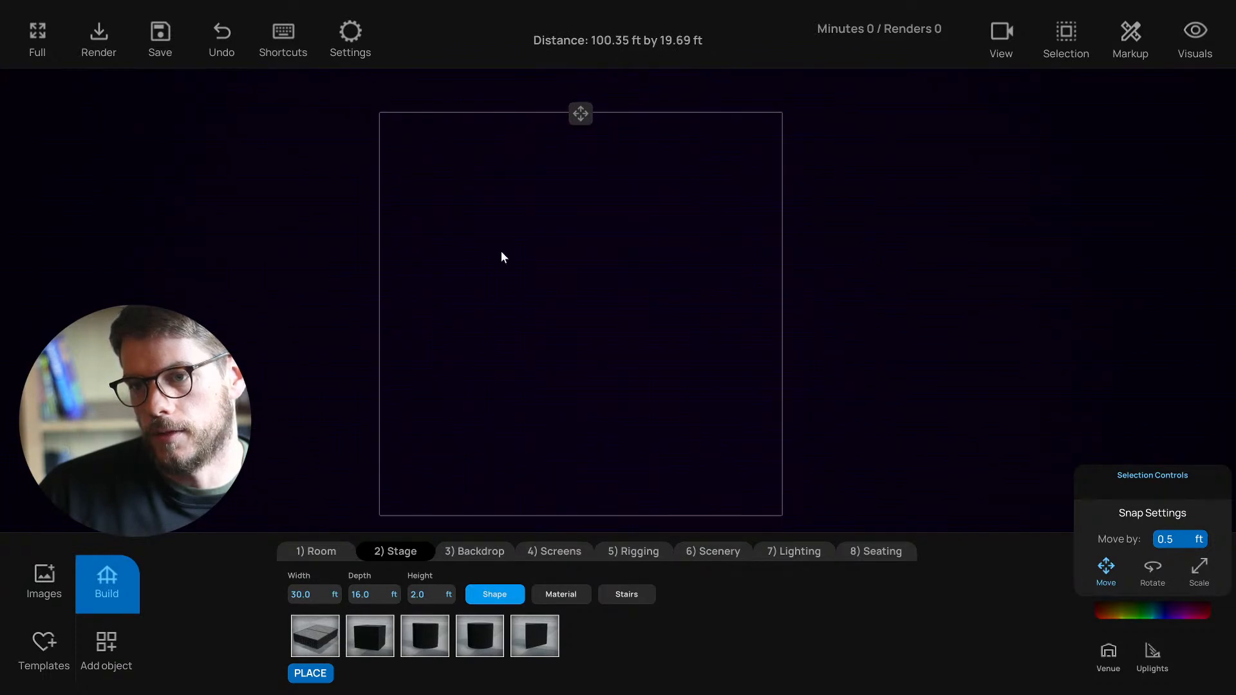
left_click_drag(419, 146, 396, 129)
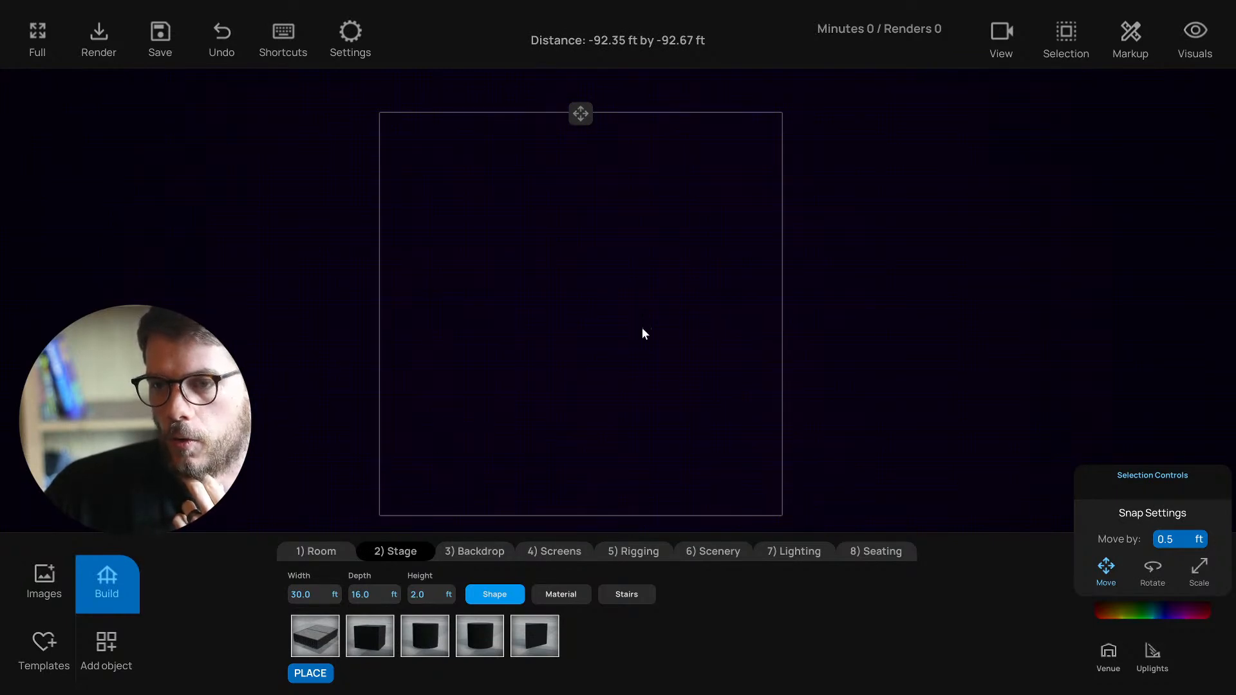
middle_click_drag(641, 321, 621, 318)
left_click_drag(405, 118, 723, 166)
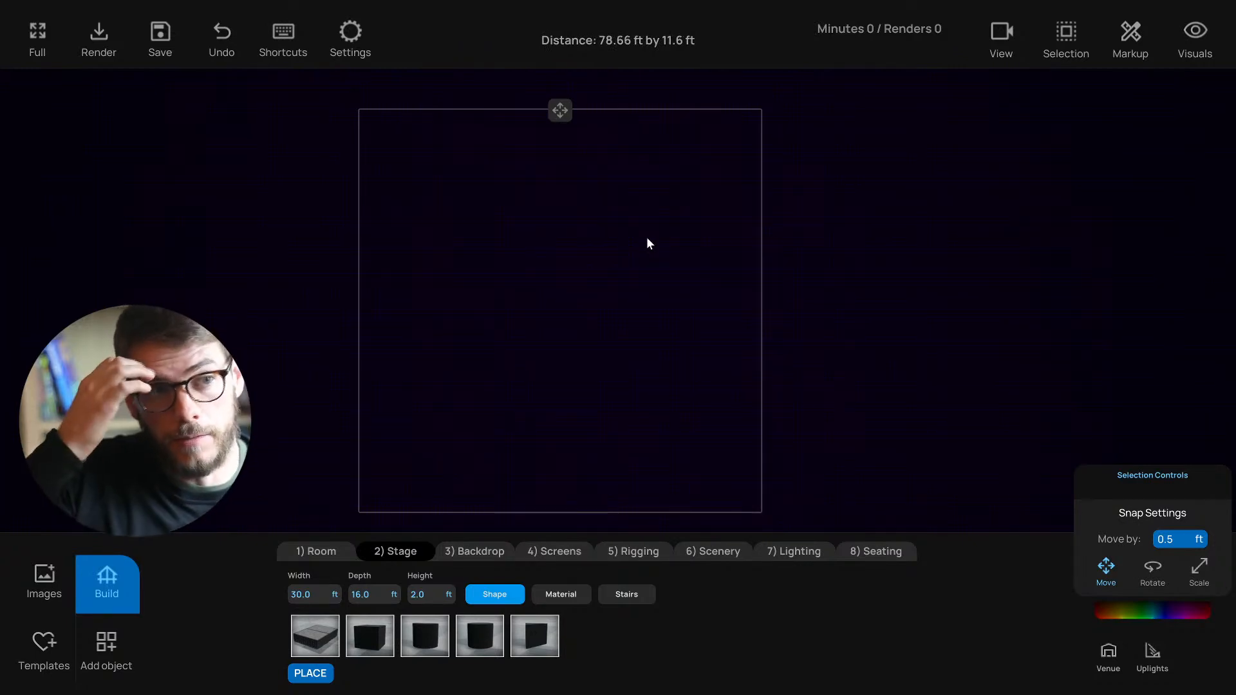
mouse_move(529, 291)
middle_mouse_down()
mouse_move(561, 291)
mouse_move(540, 290)
middle_mouse_up()
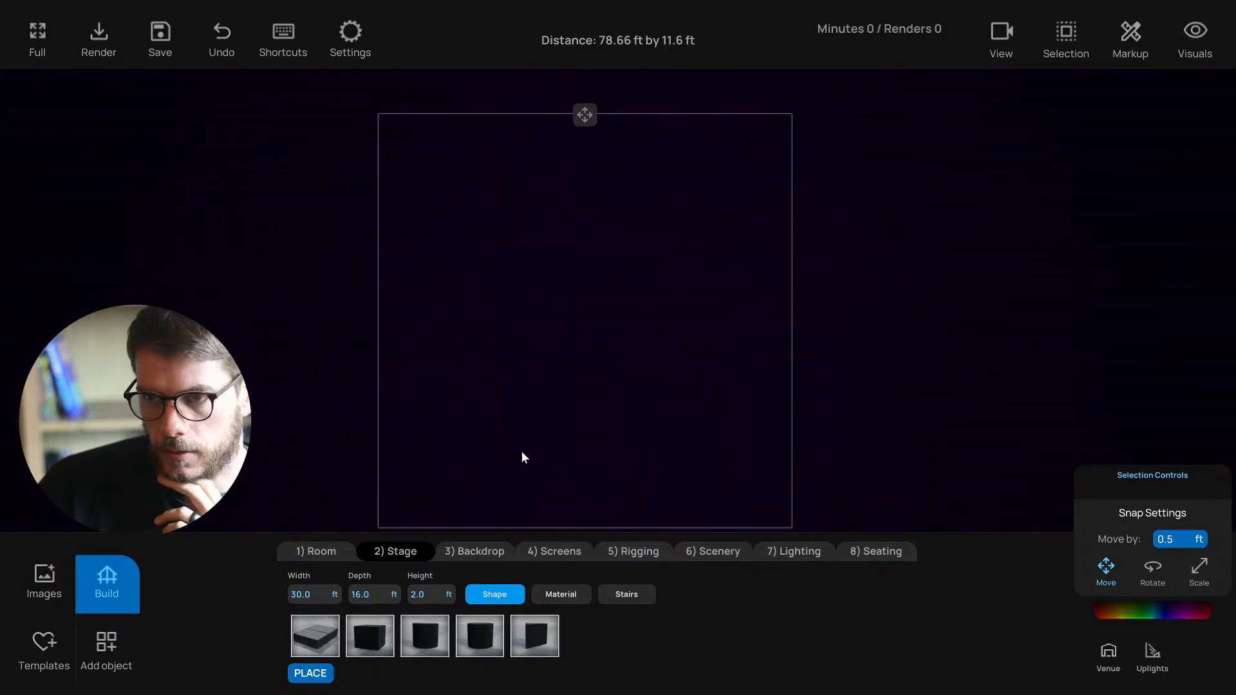
Step: Load the ballroom venue with tall windows and blue patterned carpet from the object library, and raise its room intensity slightly
left_click(874, 550)
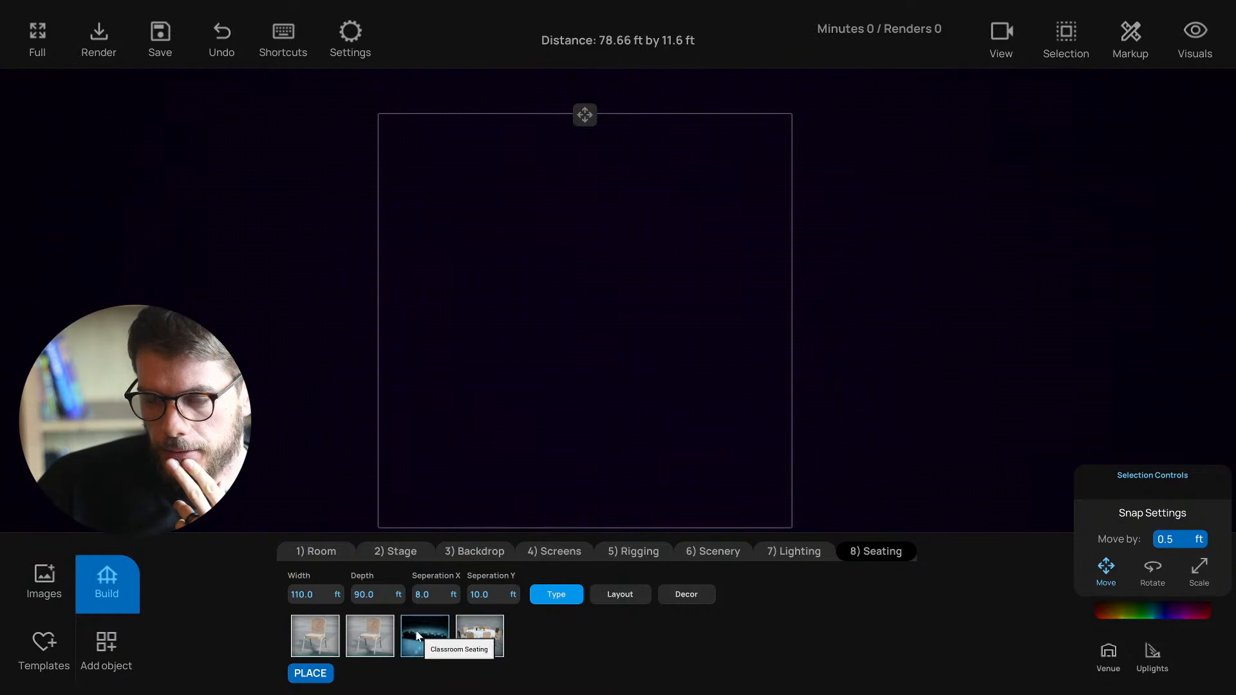
left_click(138, 638)
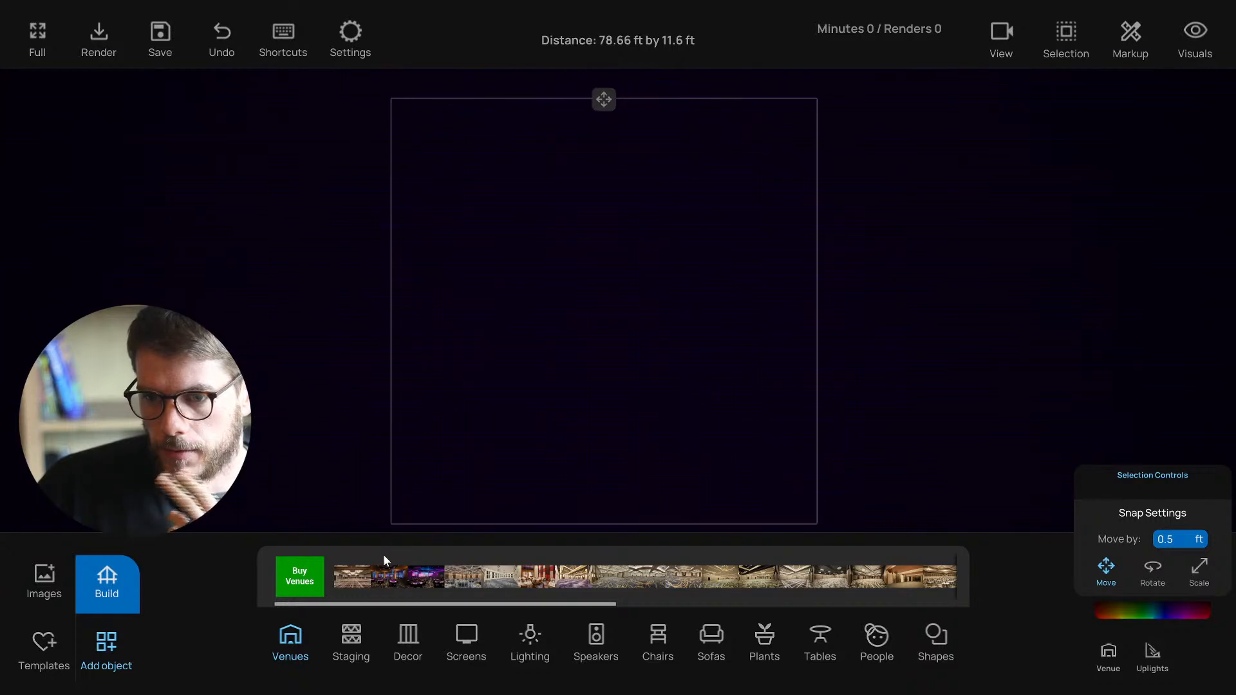
scroll(500, 578, "down", 1)
scroll(499, 578, "down", 1)
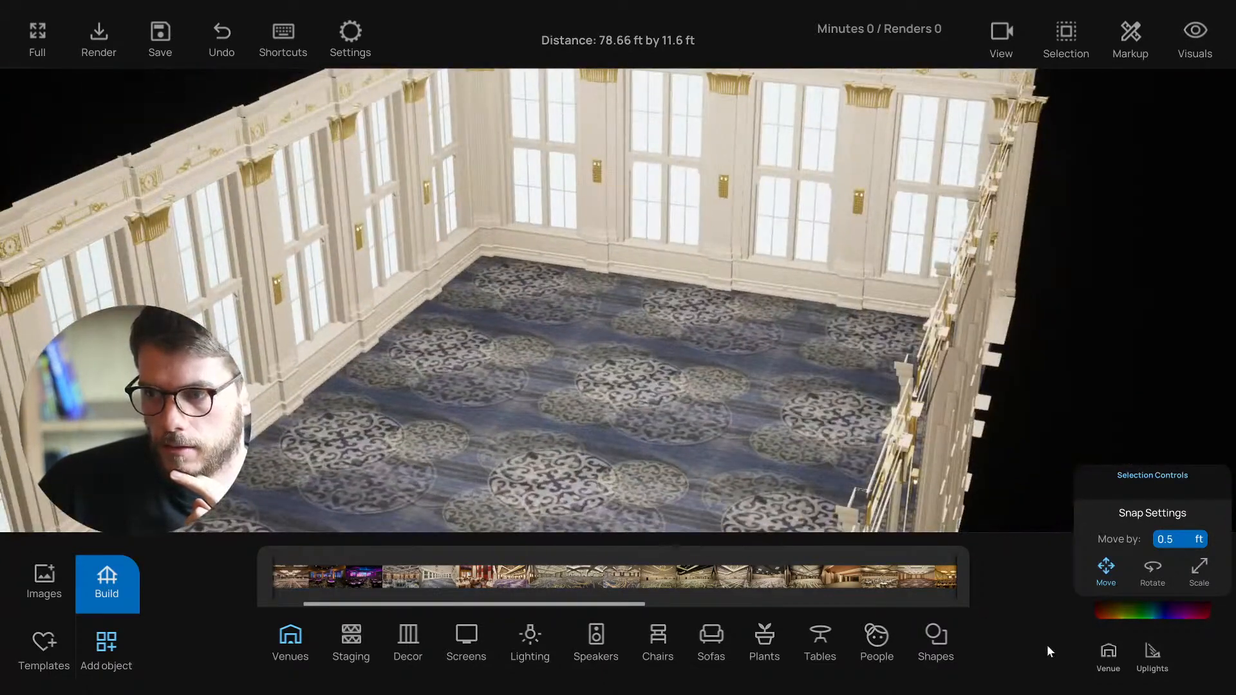
left_click(1108, 650)
left_click_drag(1104, 603, 1120, 604)
Step: Examine the ballroom's walls, windows and layout from several angles and in a top-down plan view
mouse_move(672, 402)
left_mouse_down()
mouse_move(507, 396)
mouse_move(650, 397)
left_mouse_up()
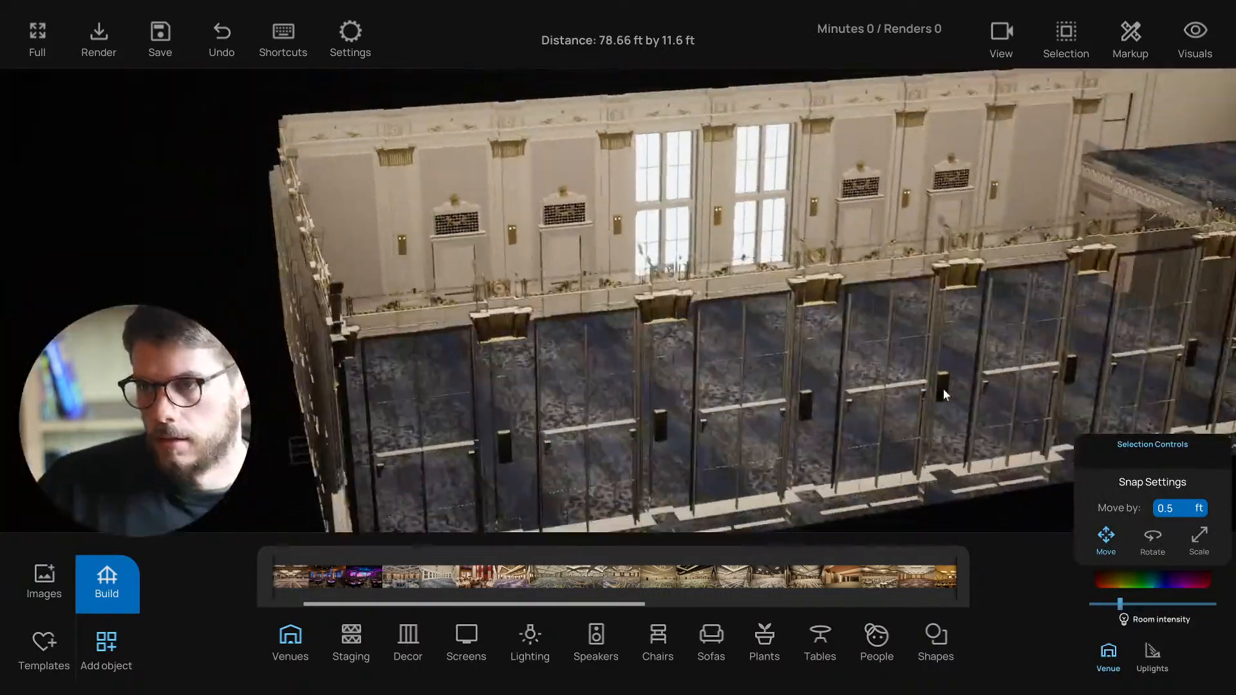
left_click_drag(941, 392, 653, 392)
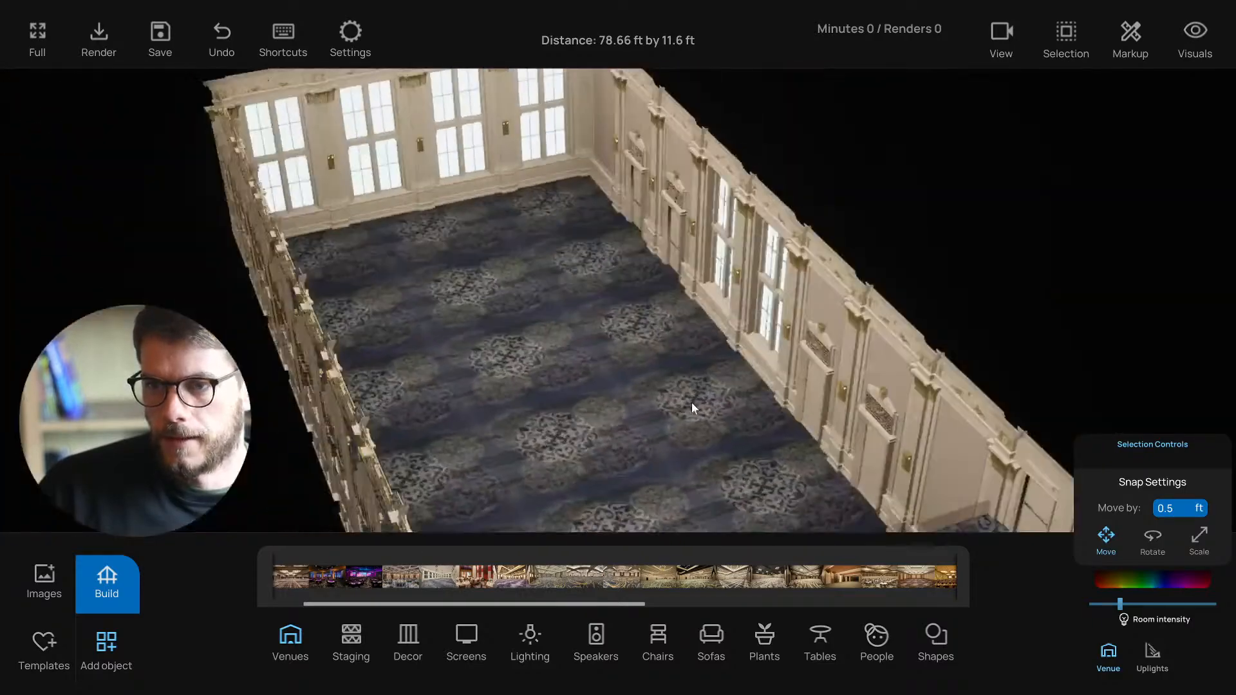
middle_click_drag(693, 404, 645, 401)
left_click_drag(646, 406, 663, 344)
middle_click_drag(662, 341, 716, 334)
left_click_drag(716, 332, 594, 418)
key("t")
scroll(594, 415, "down", 5)
right_click_drag(617, 442, 586, 360)
scroll(600, 392, "down", 5)
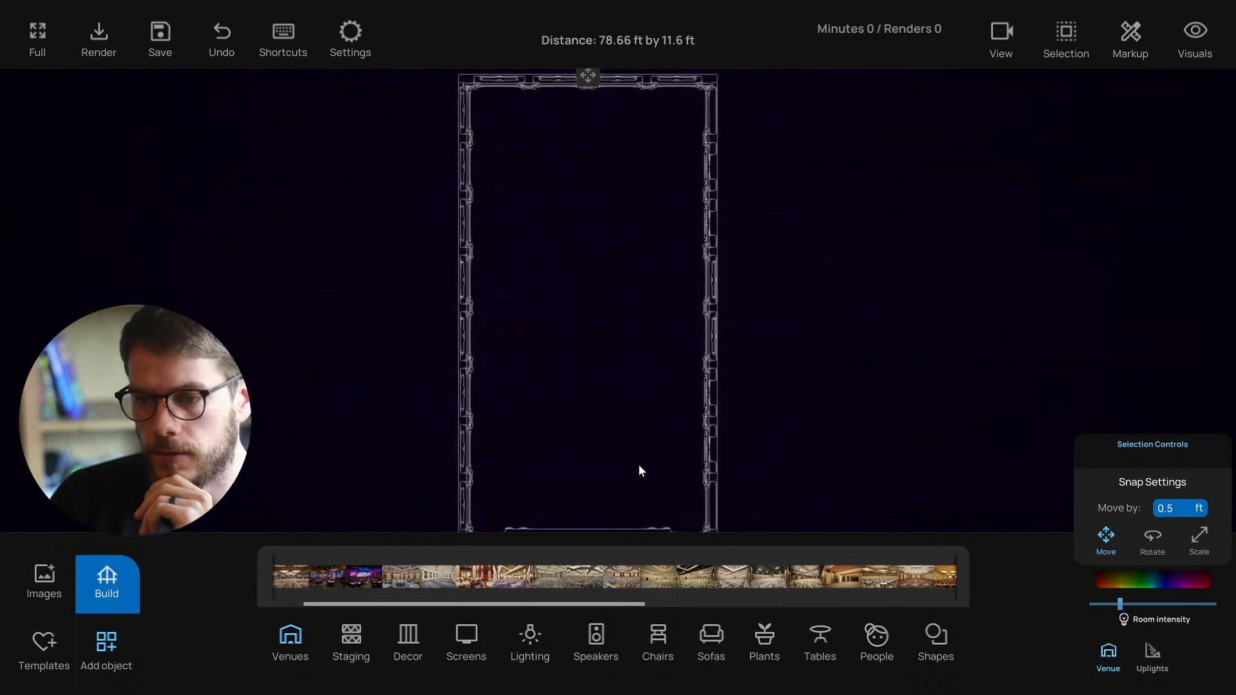
Step: Browse the table models in the object library while examining the ballroom's floor plan
left_click(819, 639)
left_click_drag(723, 608, 826, 612)
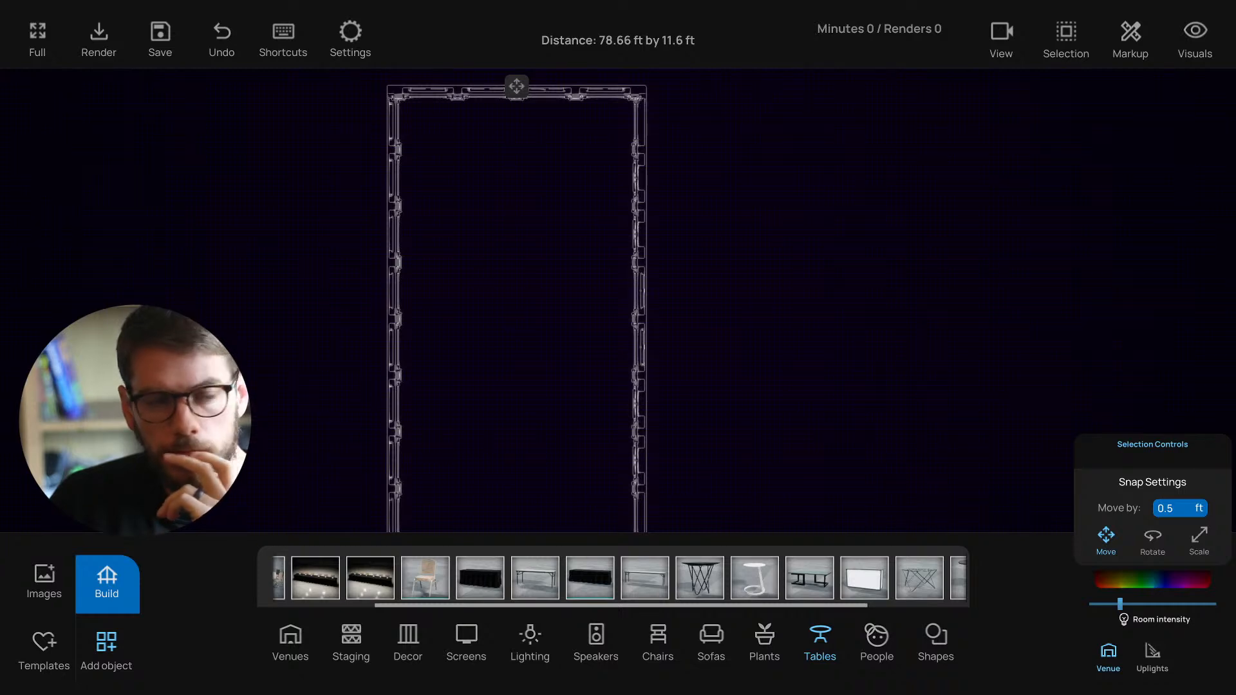
middle_click_drag(319, 428, 329, 411)
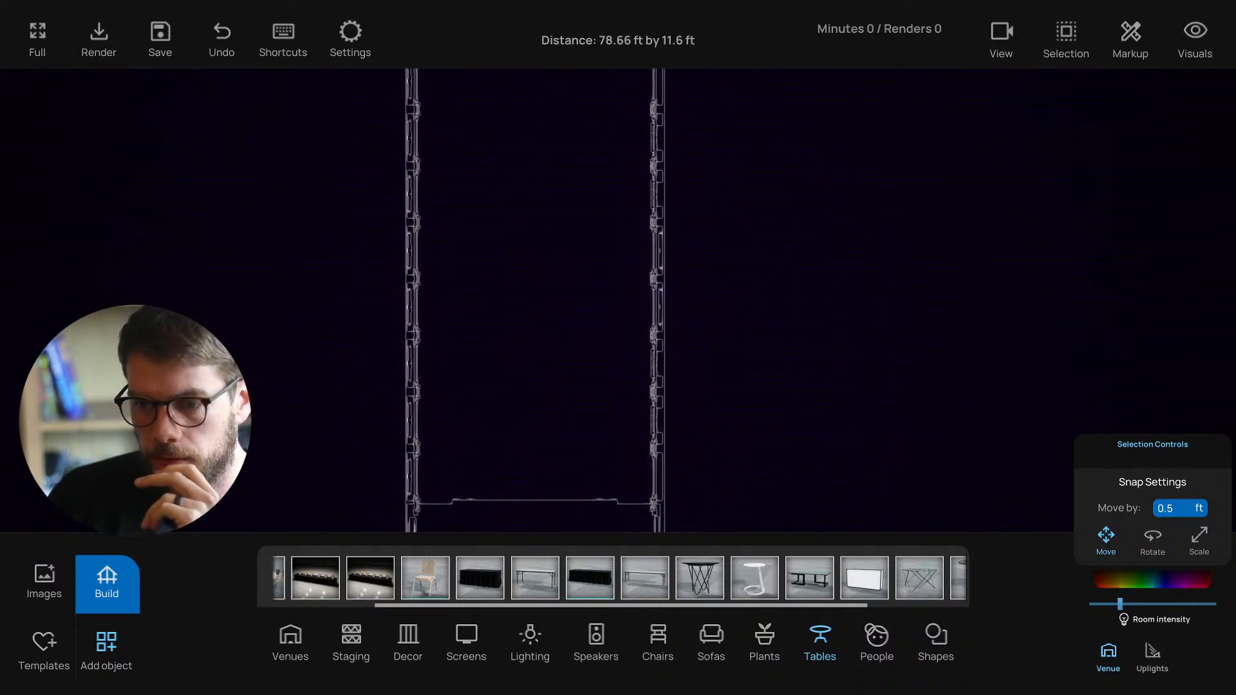
middle_click_drag(254, 436, 287, 416)
middle_click_drag(379, 408, 406, 451)
scroll(449, 363, "down", 3)
middle_click_drag(457, 414, 470, 357)
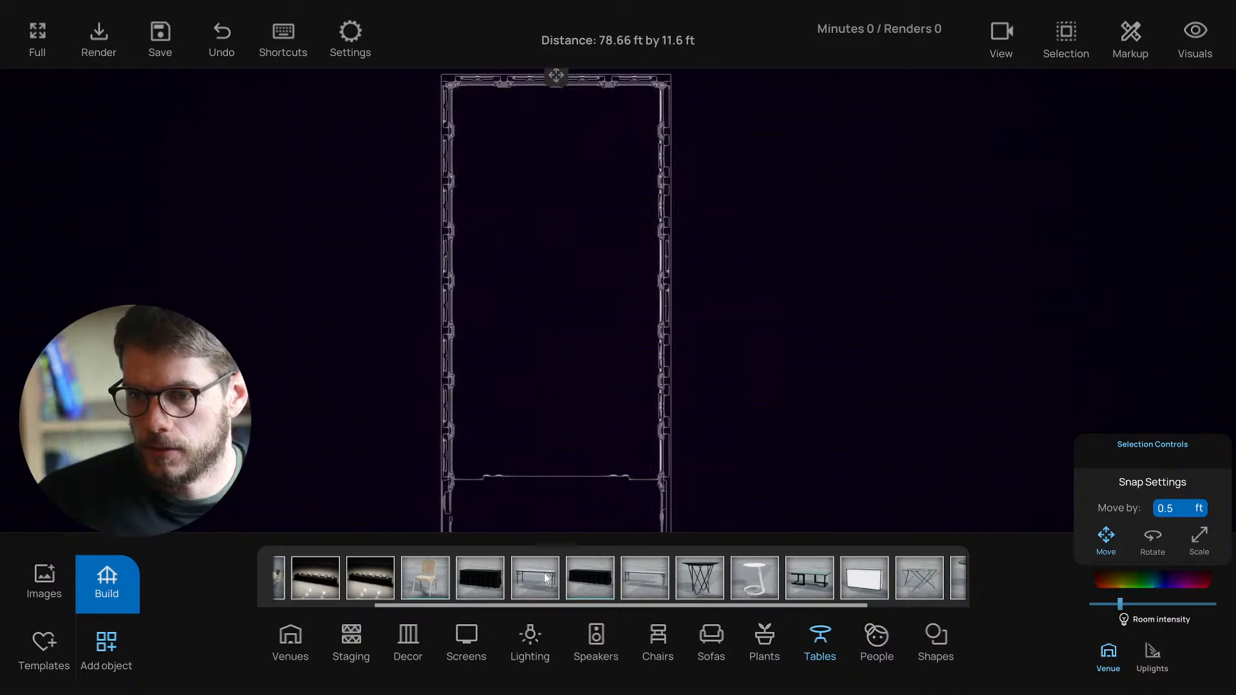
middle_click_drag(539, 445, 574, 452)
middle_click_drag(498, 482, 474, 466)
scroll(529, 577, "up", 5)
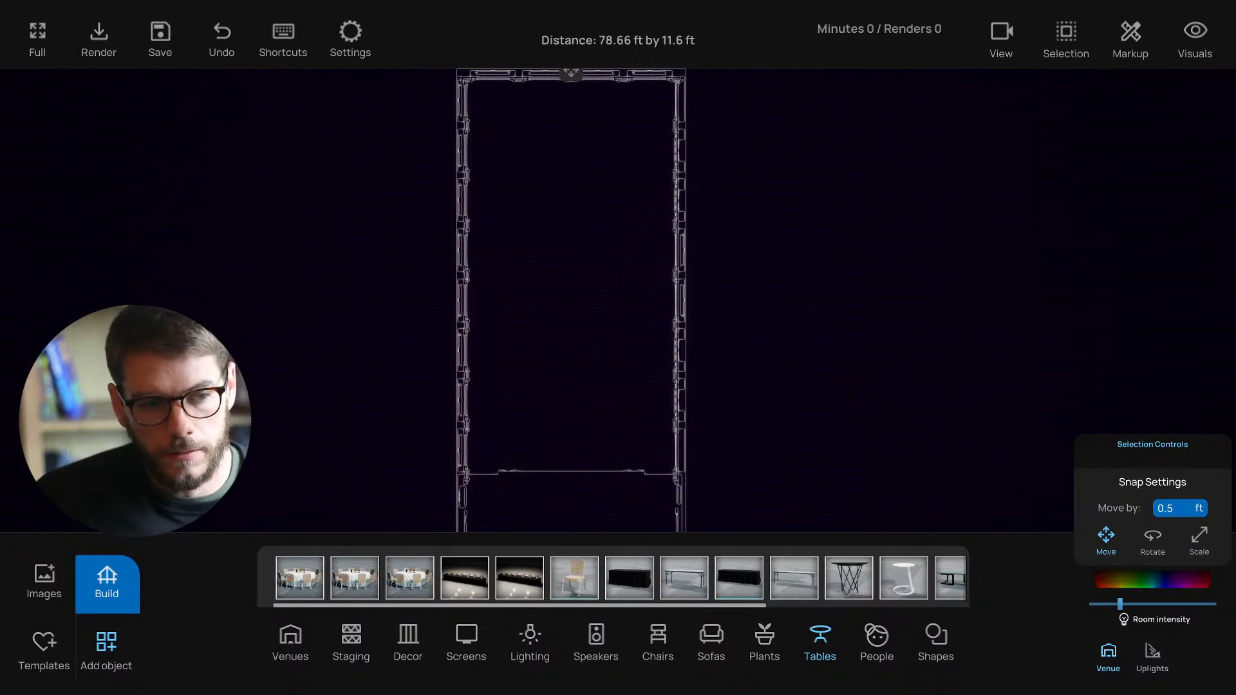
Step: Review the table arrangements in the browser's fall event reference images, and return to the ballroom scene
key("alt+Tab")
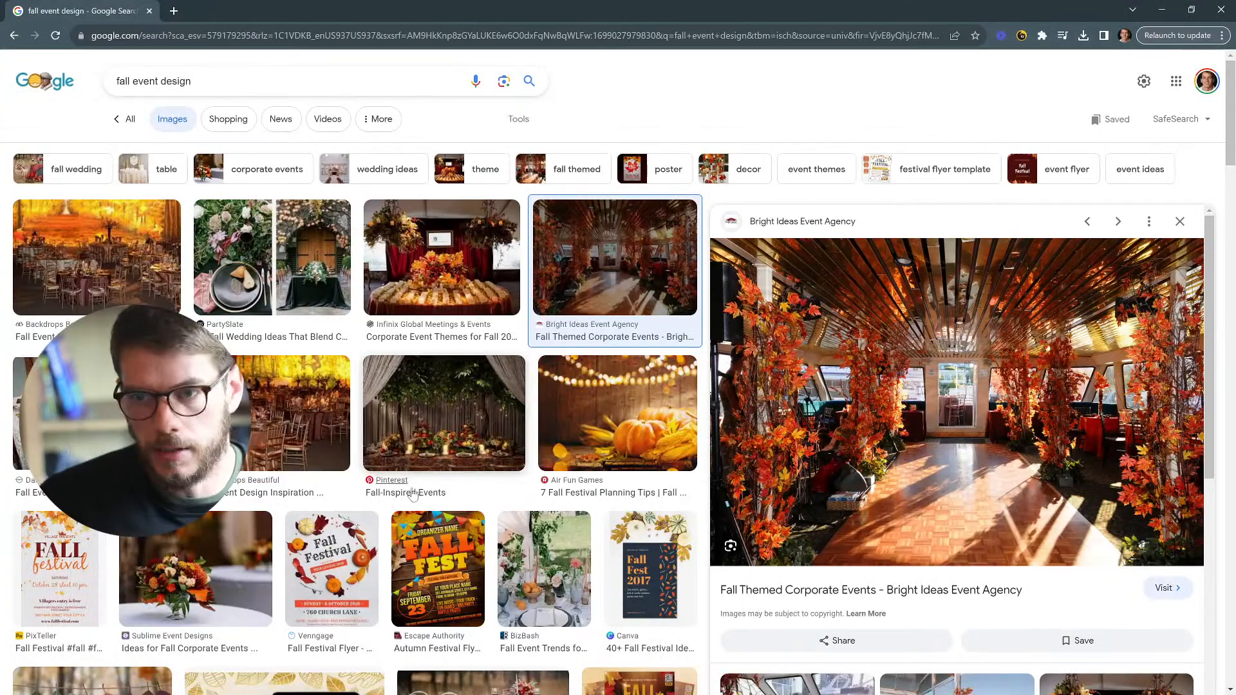
scroll(434, 473, "down", 3)
scroll(439, 476, "up", 3)
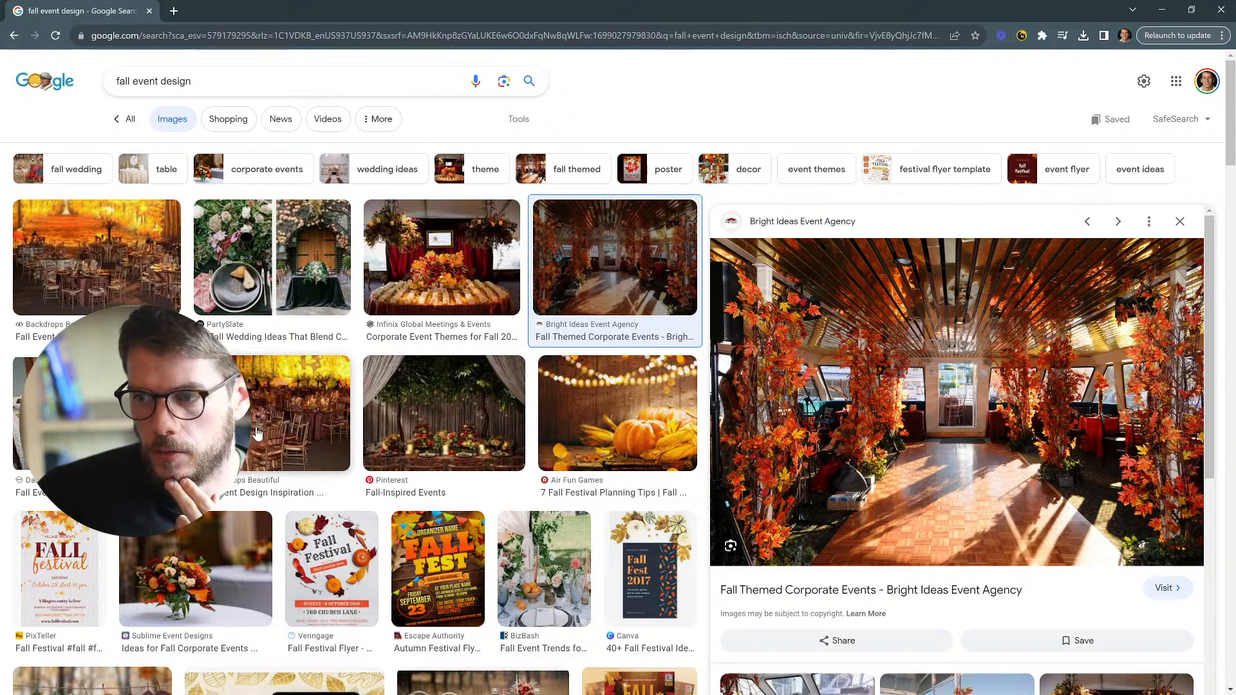
scroll(263, 438, "down", 3)
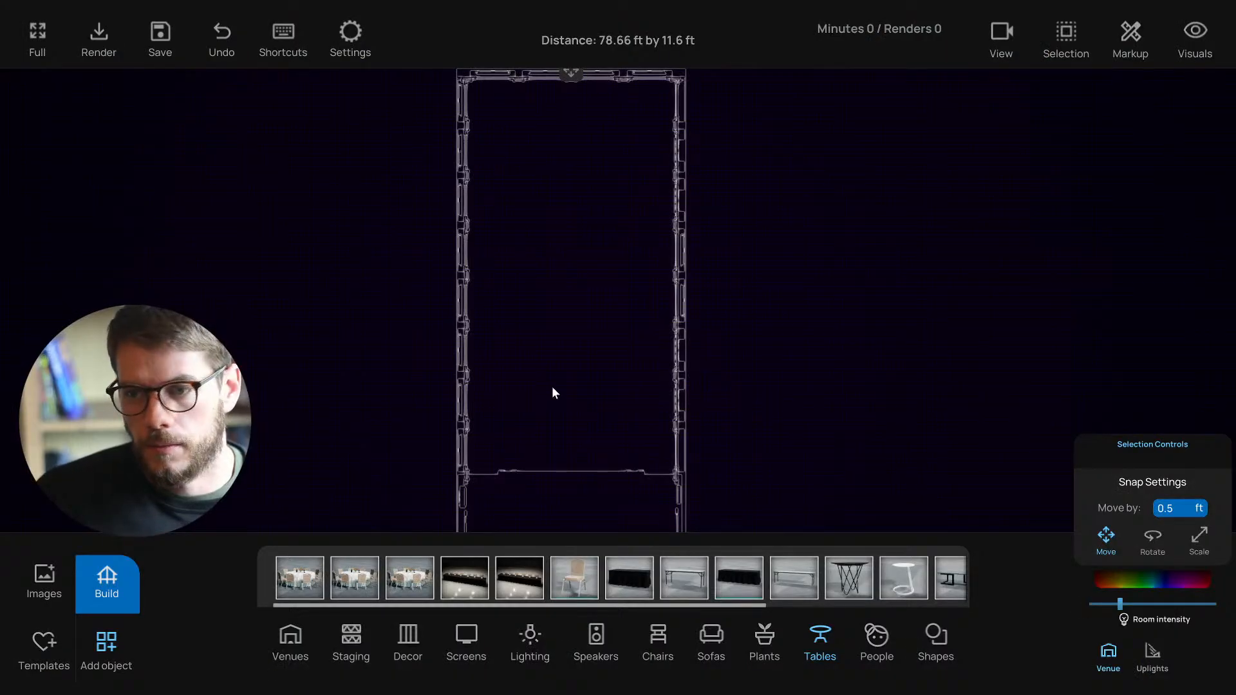
Step: Place a Banquet Cresent Round of 6 Dinner Setup near the middle of the ballroom and focus on it in perspective view
scroll(554, 393, "up", 5)
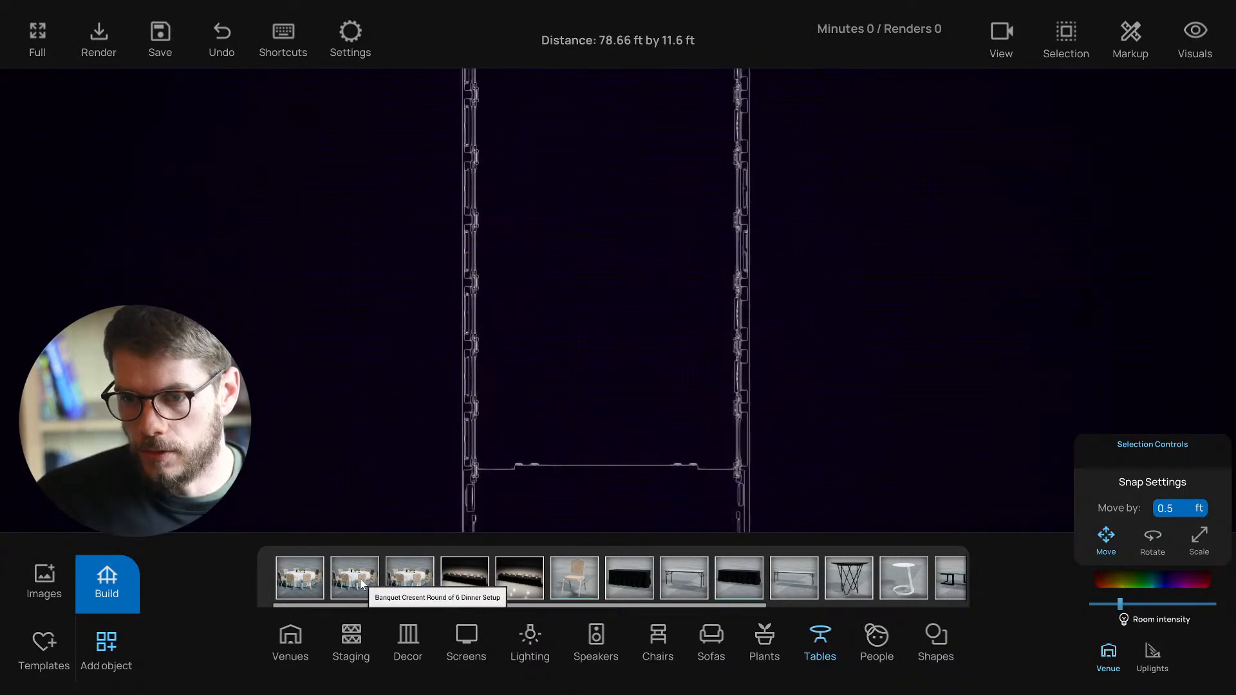
left_click_drag(361, 583, 592, 359)
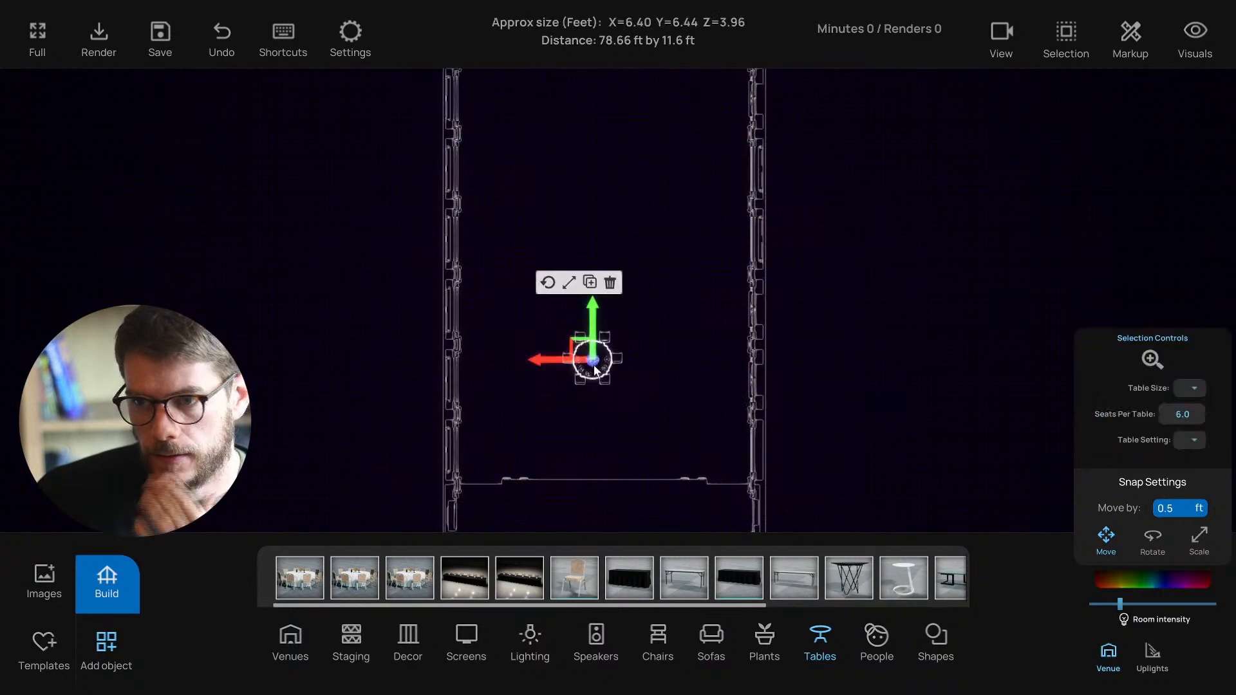
scroll(606, 392, "up", 3)
key("p")
right_click_drag(612, 399, 142, 399)
key("f")
middle_click_drag(726, 287, 641, 309)
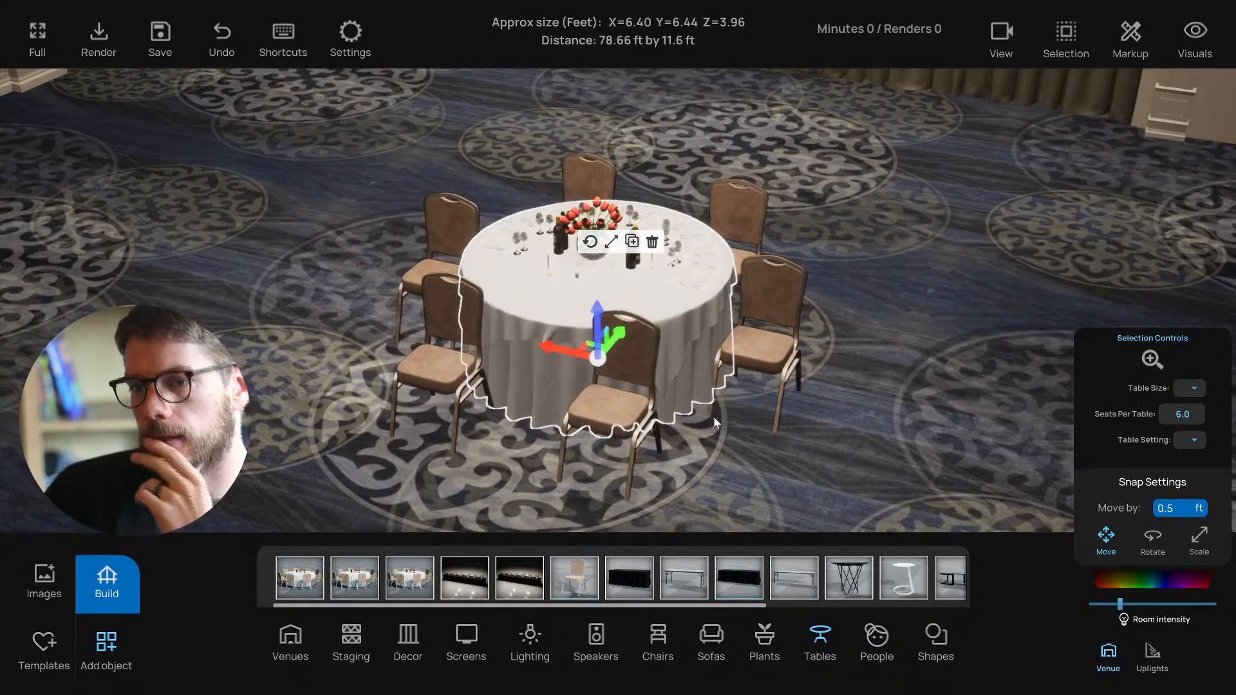
Step: Set the round banquet table's seats per table to 0
scroll(429, 495, "down", 3)
right_click_drag(429, 495, 466, 468)
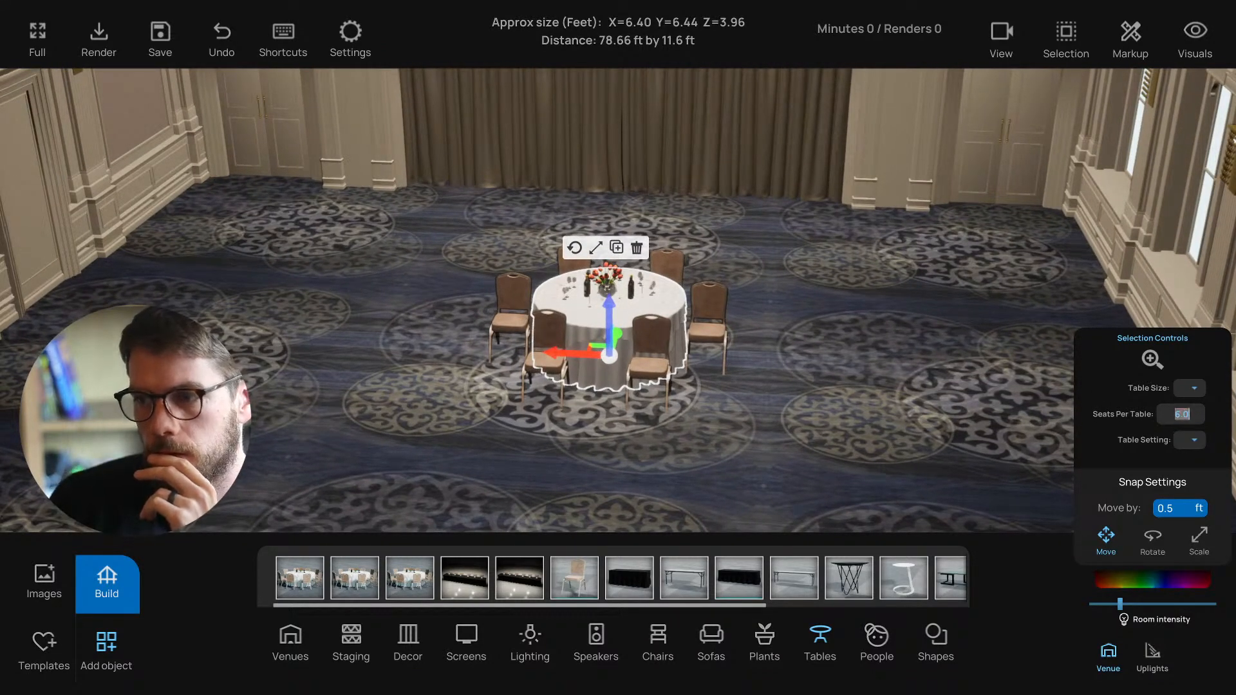
type("0")
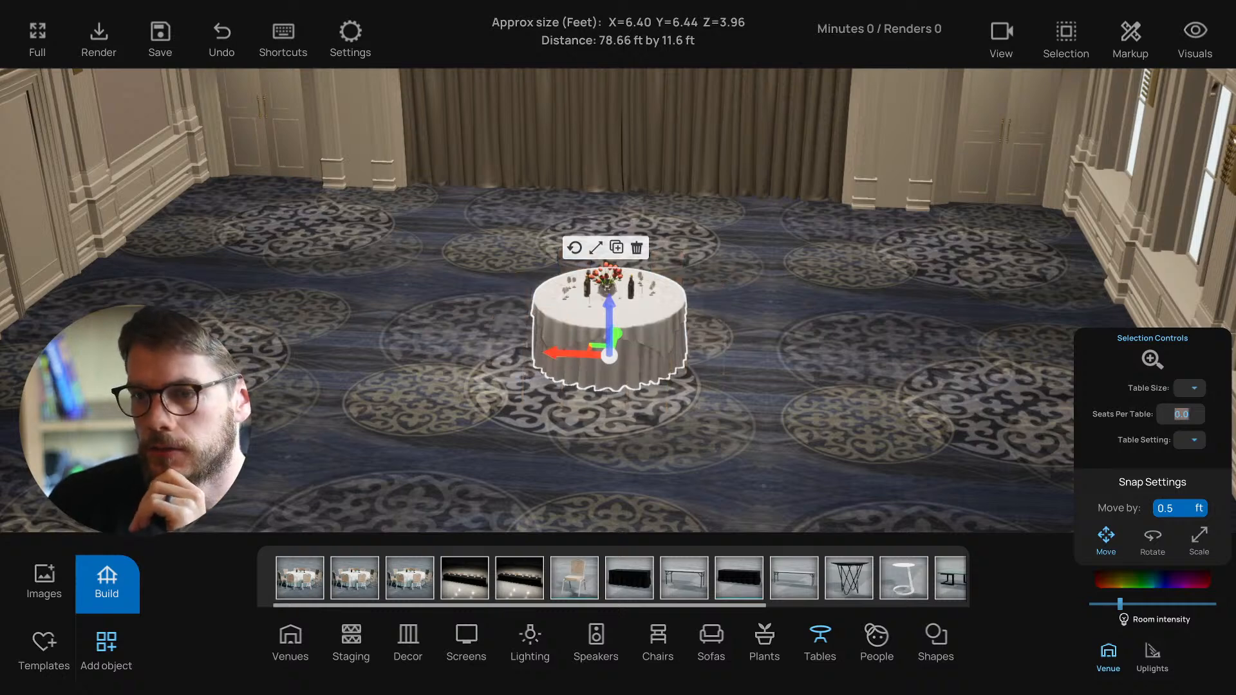
Step: Enable scaling on the round banquet table and set its table size to 5 ft
left_click(595, 251)
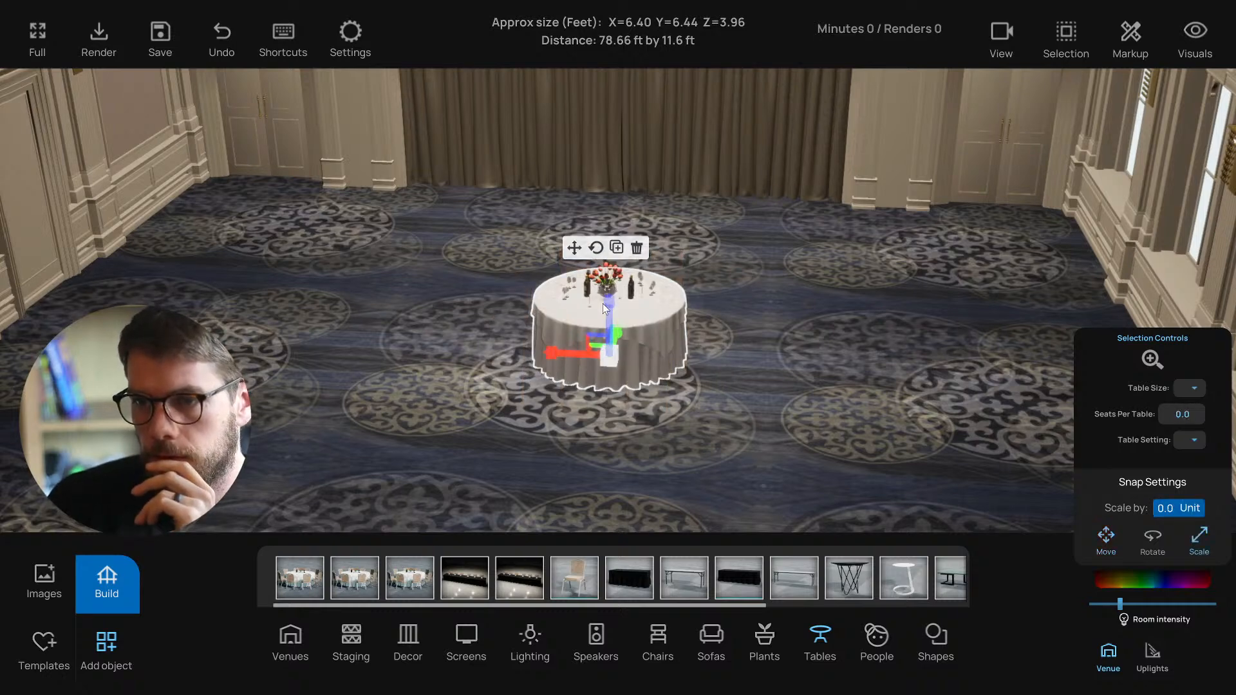
left_click_drag(608, 308, 607, 292)
right_click_drag(588, 358, 1076, 384)
left_click(1190, 392)
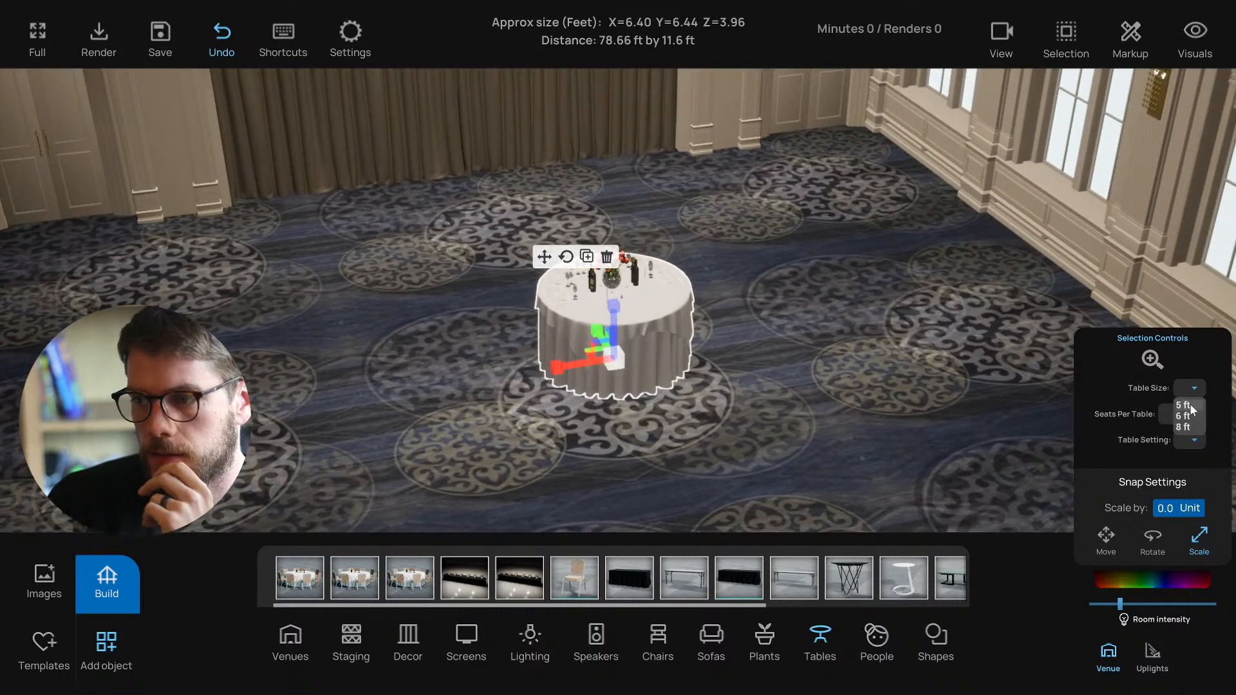
left_click(1189, 406)
Step: Turn off the table setting on the round table so its top is bare
scroll(689, 339, "up", 2)
right_click_drag(683, 338, 650, 340)
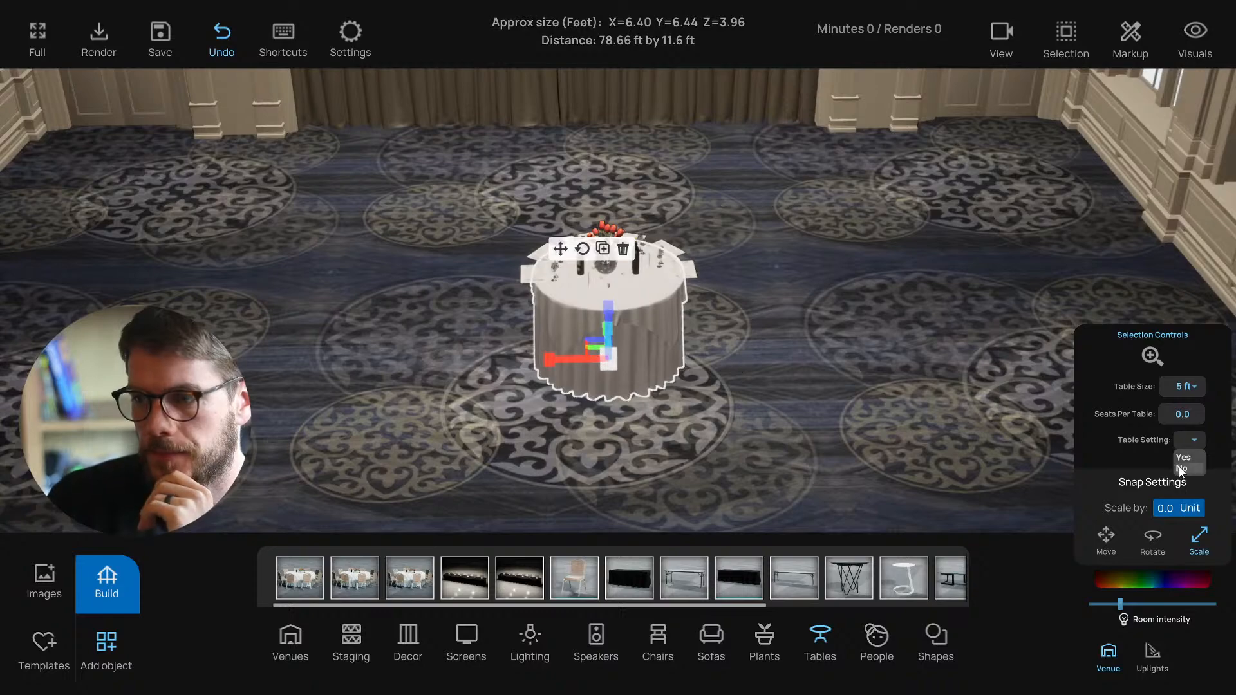
left_click(1181, 468)
right_click_drag(906, 436, 887, 408)
right_click_drag(611, 379, 645, 380)
scroll(689, 374, "up", 3)
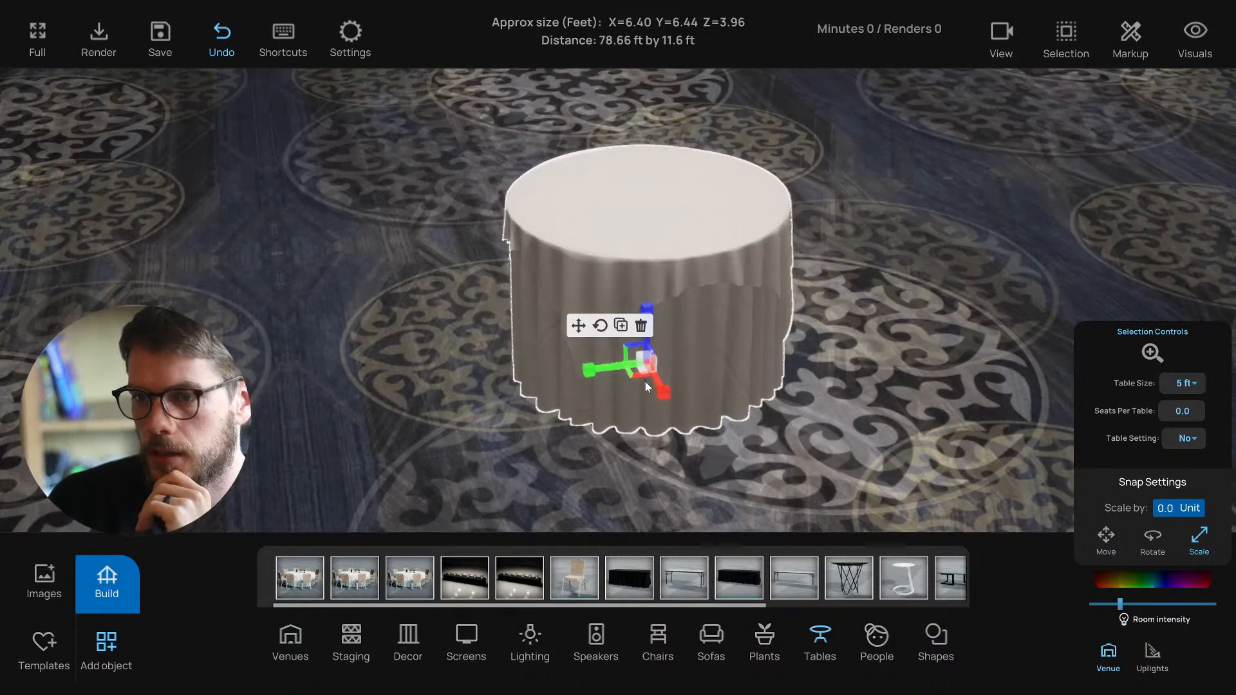
Step: Scale the round table narrower and taller, to about 4.07 by 3.69 ft and 5.60 ft high
scroll(645, 381, "down", 2)
left_click_drag(627, 370, 670, 341)
right_click_drag(646, 317, 581, 325)
left_click_drag(620, 309, 621, 297)
left_click(806, 391)
right_click_drag(806, 391, 614, 362)
Step: Recolor the round table's cloth to a fully saturated golden yellow, sRGB FFD000FF
left_click(624, 344)
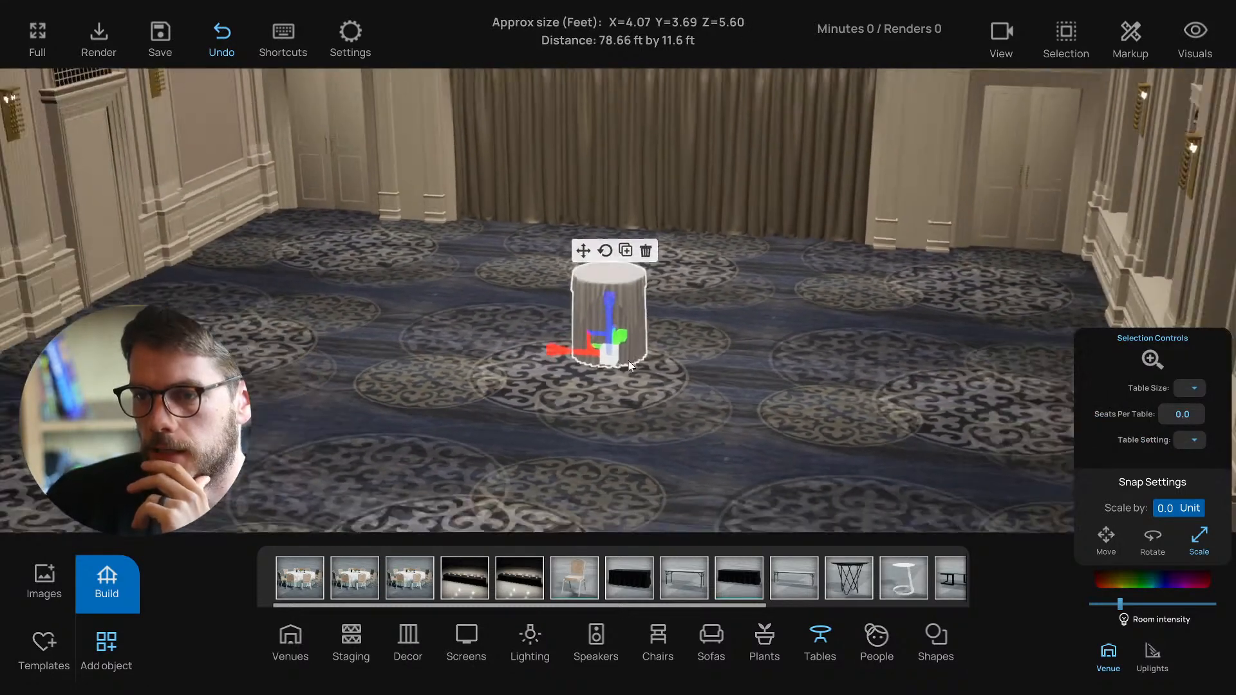
left_click(1201, 578)
mouse_move(1056, 482)
left_mouse_down()
mouse_move(1086, 495)
mouse_move(1037, 480)
mouse_move(1091, 503)
mouse_move(1080, 514)
left_mouse_up()
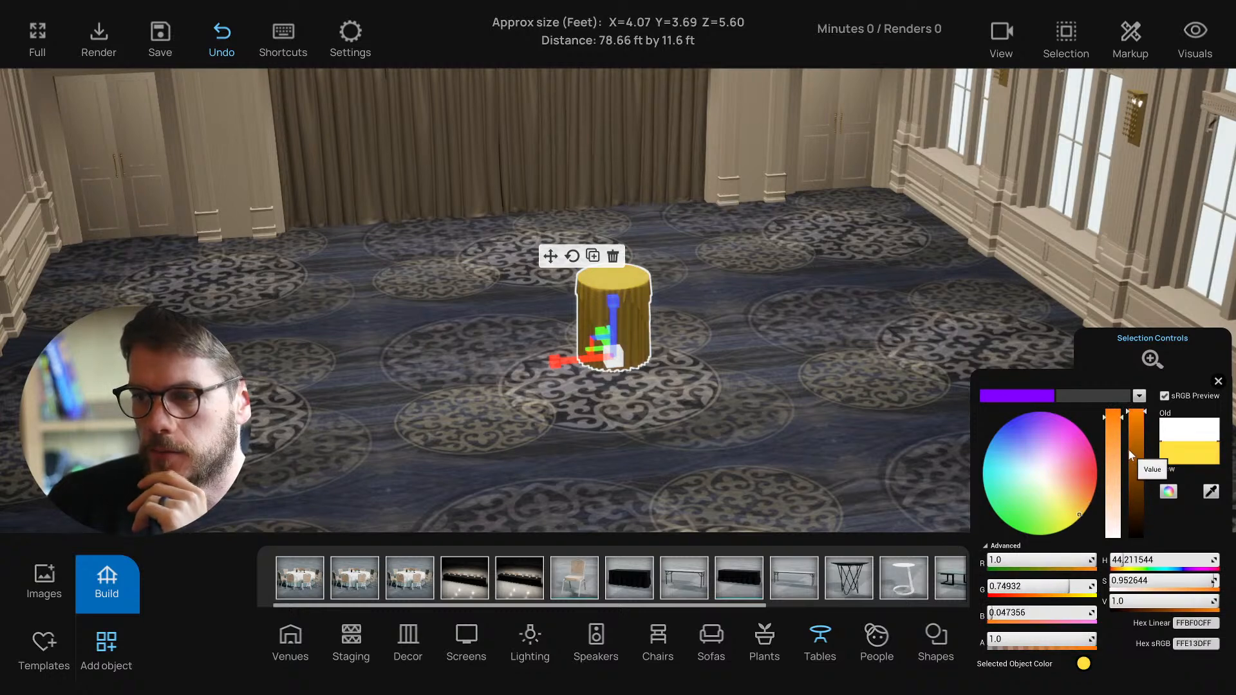
left_click_drag(1114, 419, 1114, 409)
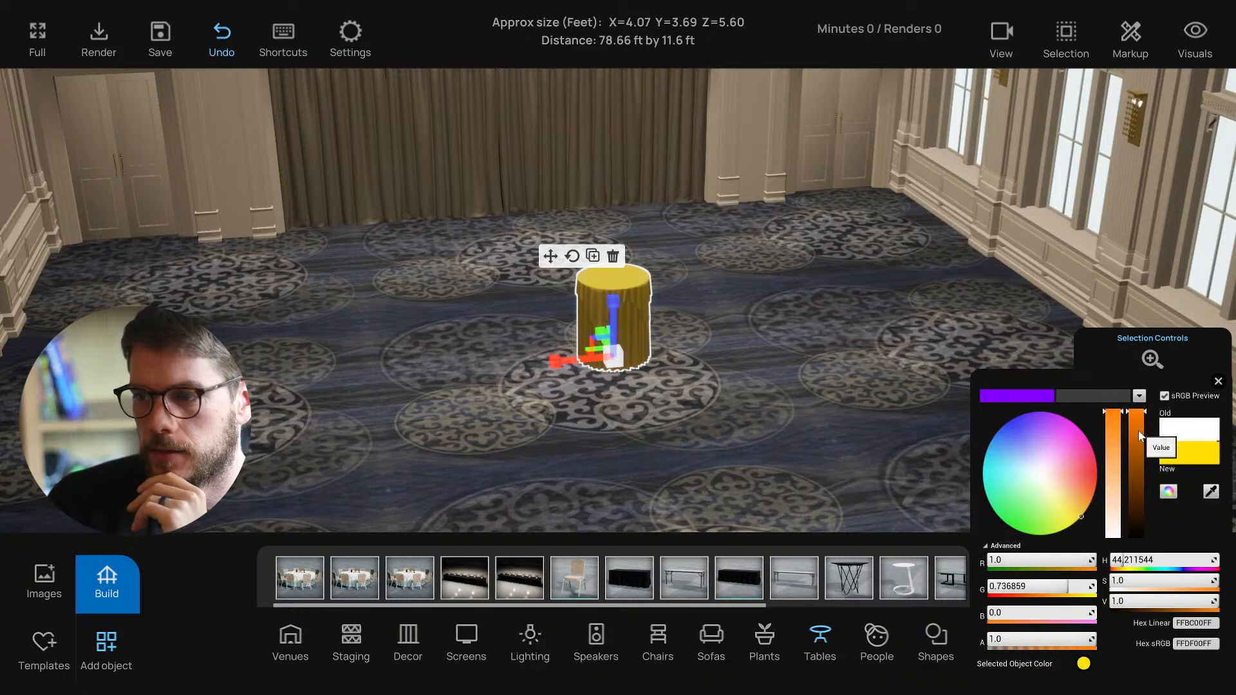
left_click(1085, 510)
left_click_drag(1084, 513, 1086, 511)
left_click(721, 407)
scroll(651, 373, "up", 5)
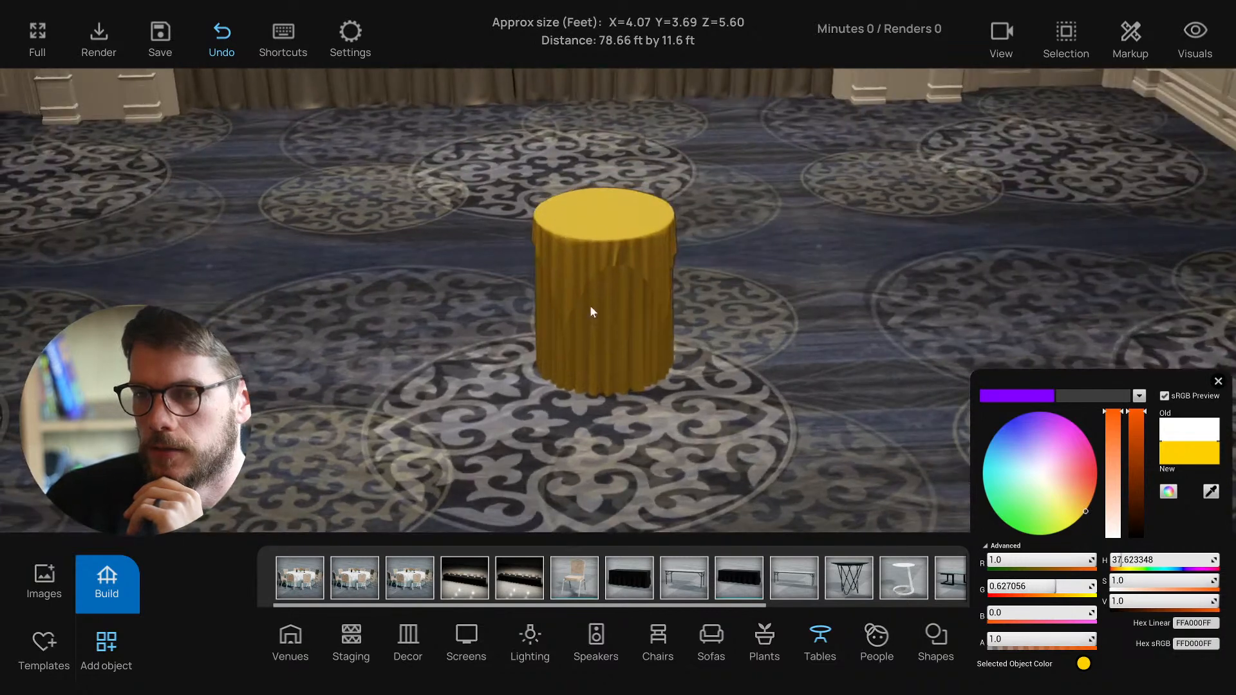
Step: Switch the yellow table from scaling back to moving, and close the color picker
left_click(590, 306)
middle_click_drag(592, 327, 511, 345)
left_click(567, 251)
middle_click_drag(451, 372, 478, 361)
key("w")
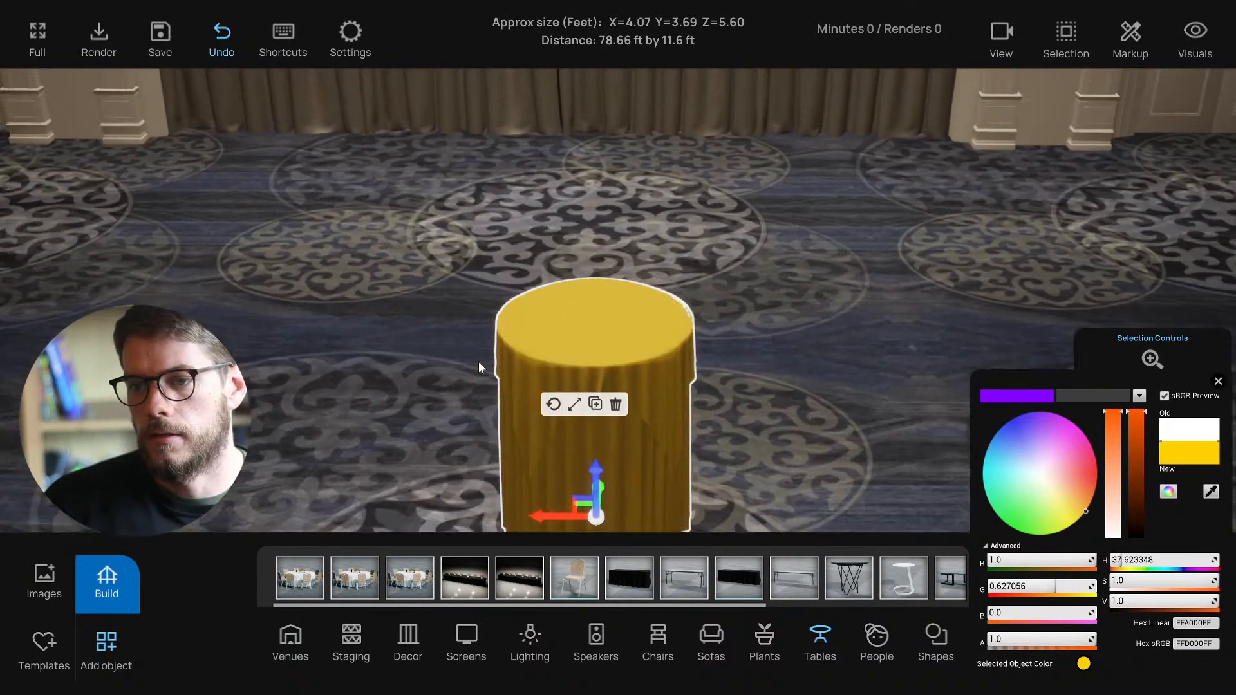
scroll(478, 367, "down", 6)
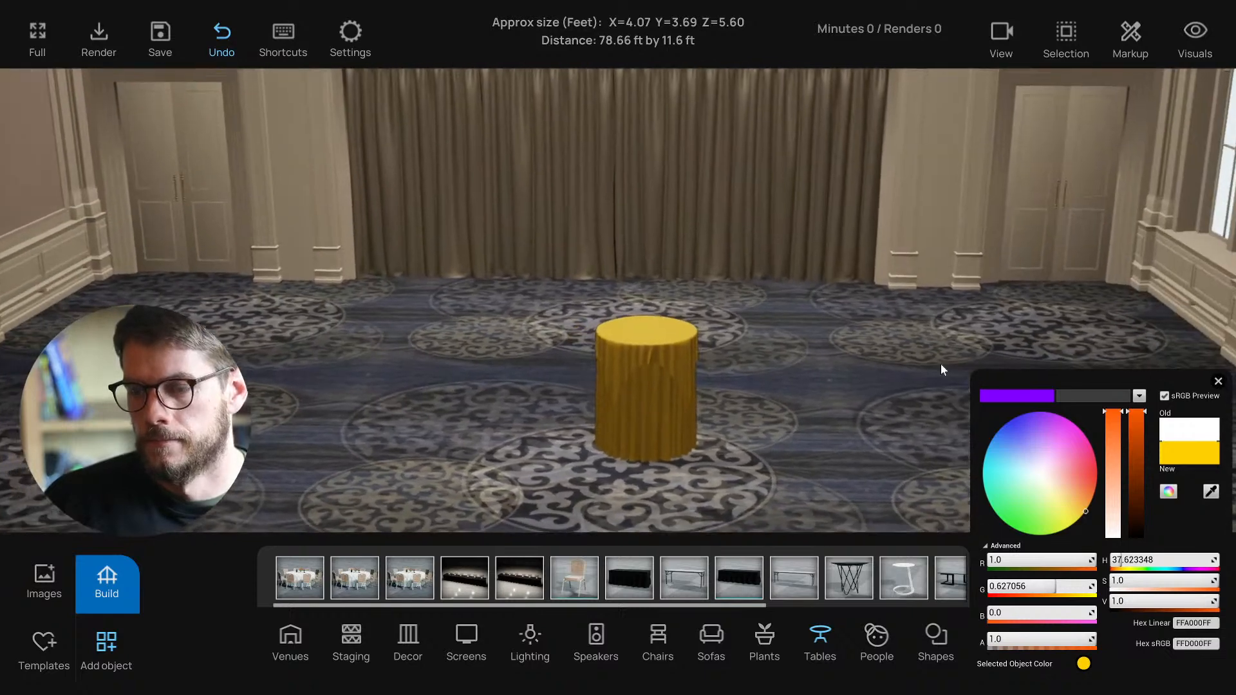
left_click(1218, 382)
Step: Browse the plant models in the object library while examining the floor around the yellow table
left_click(623, 390)
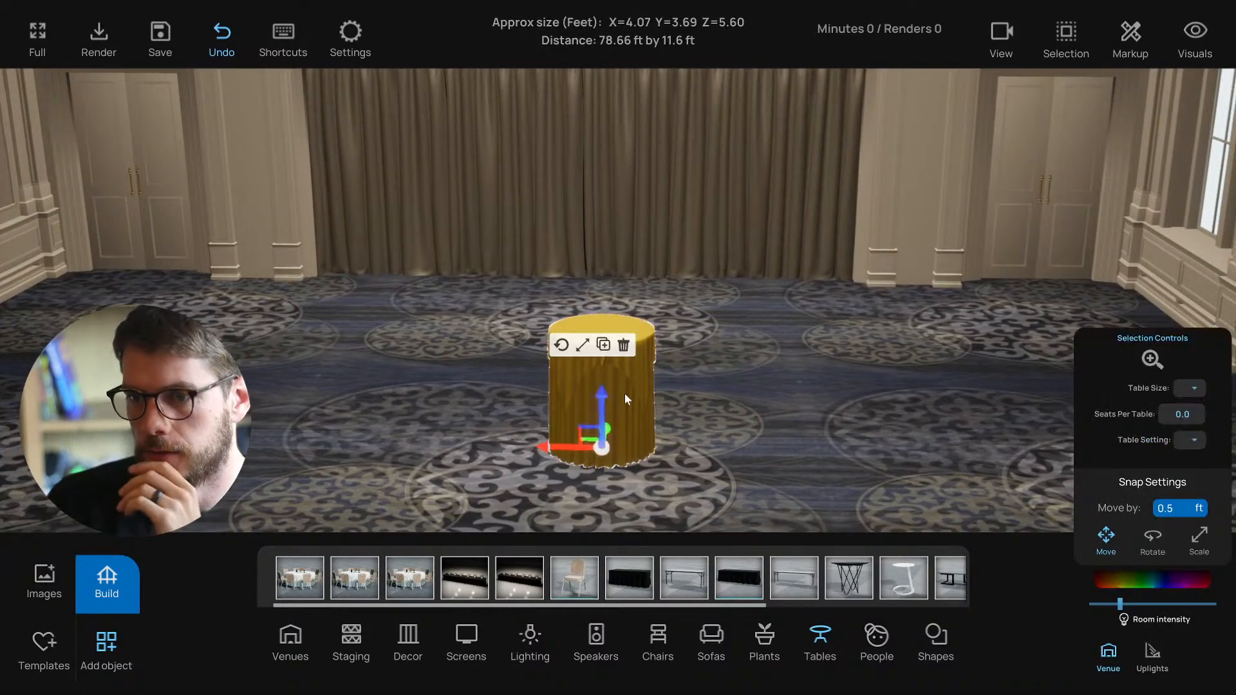
mouse_move(584, 450)
middle_mouse_down()
mouse_move(585, 464)
mouse_move(567, 443)
middle_mouse_up()
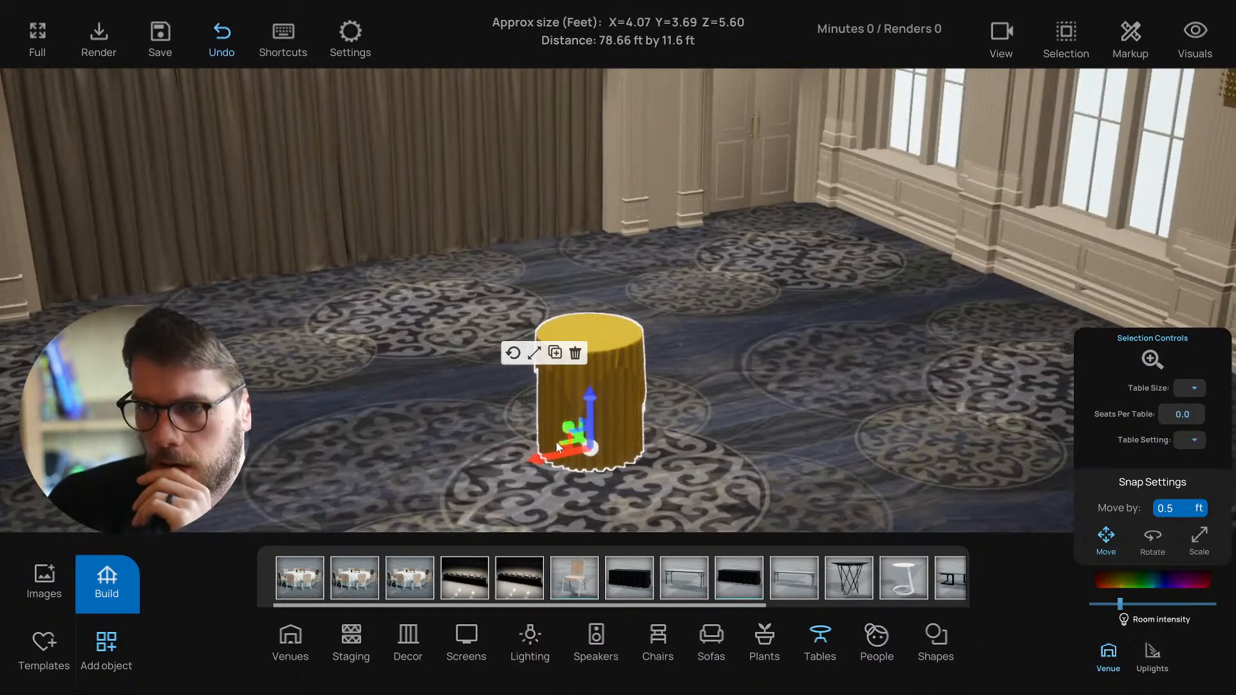
left_click_drag(554, 459, 793, 469)
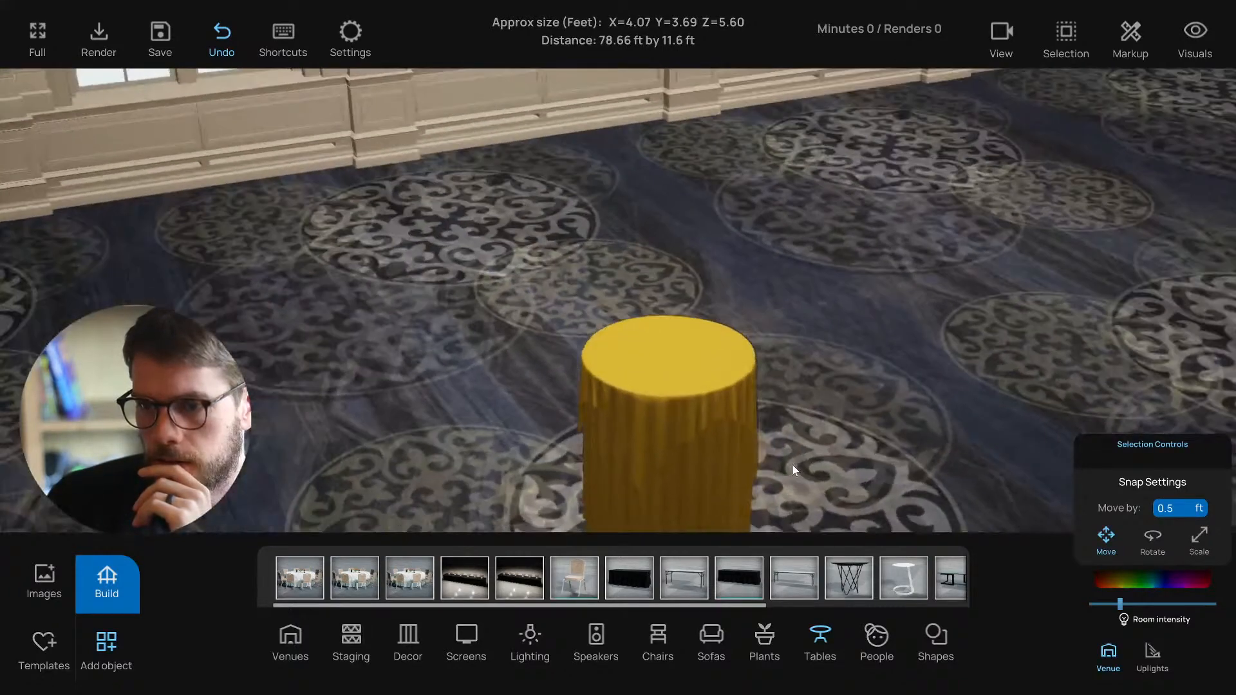
left_click(768, 643)
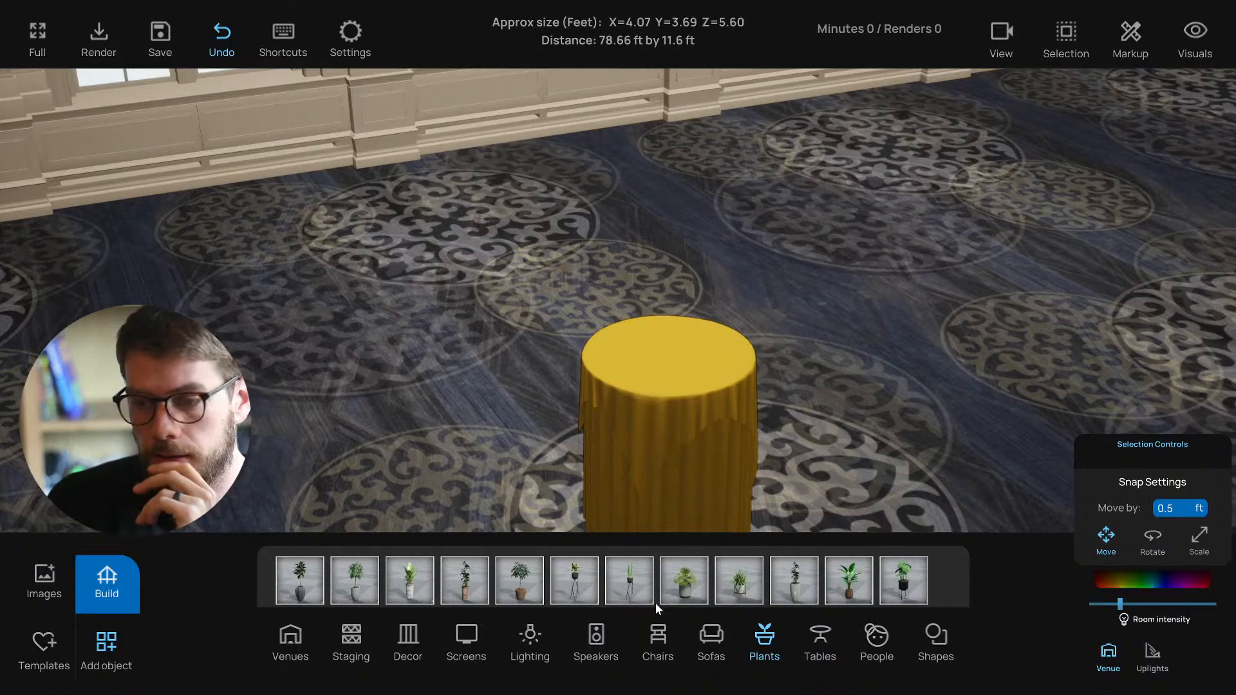
left_click_drag(864, 530, 543, 536)
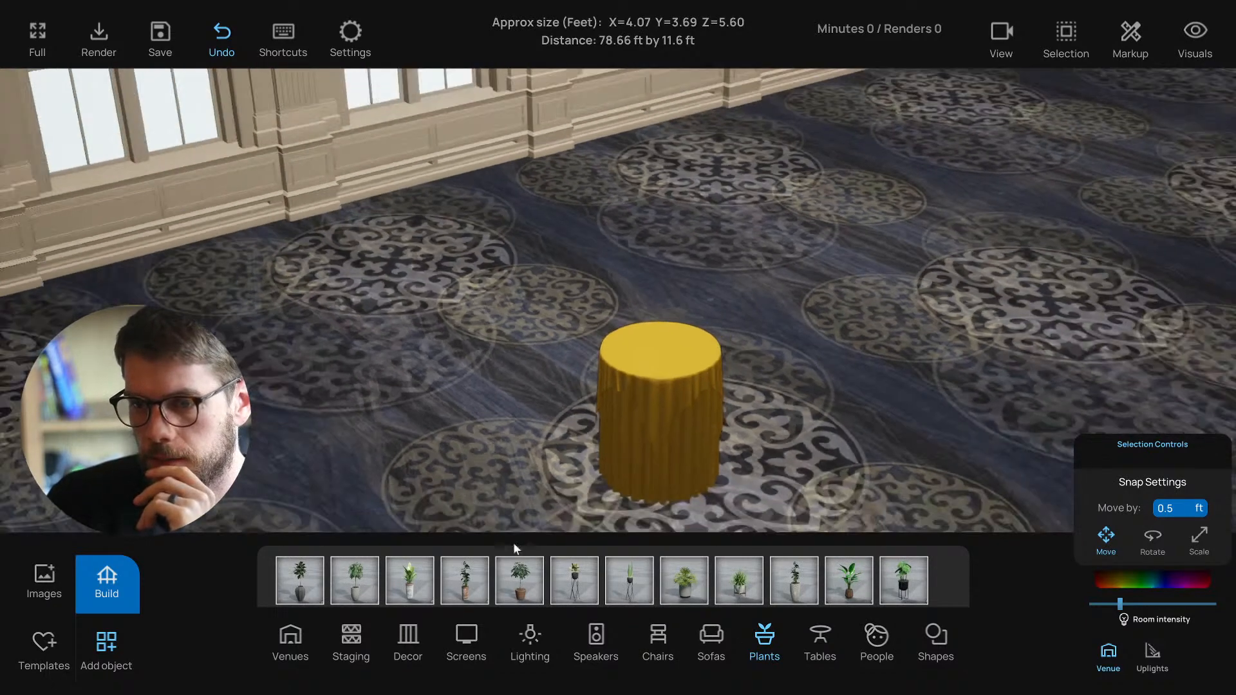
left_click_drag(410, 598, 436, 427)
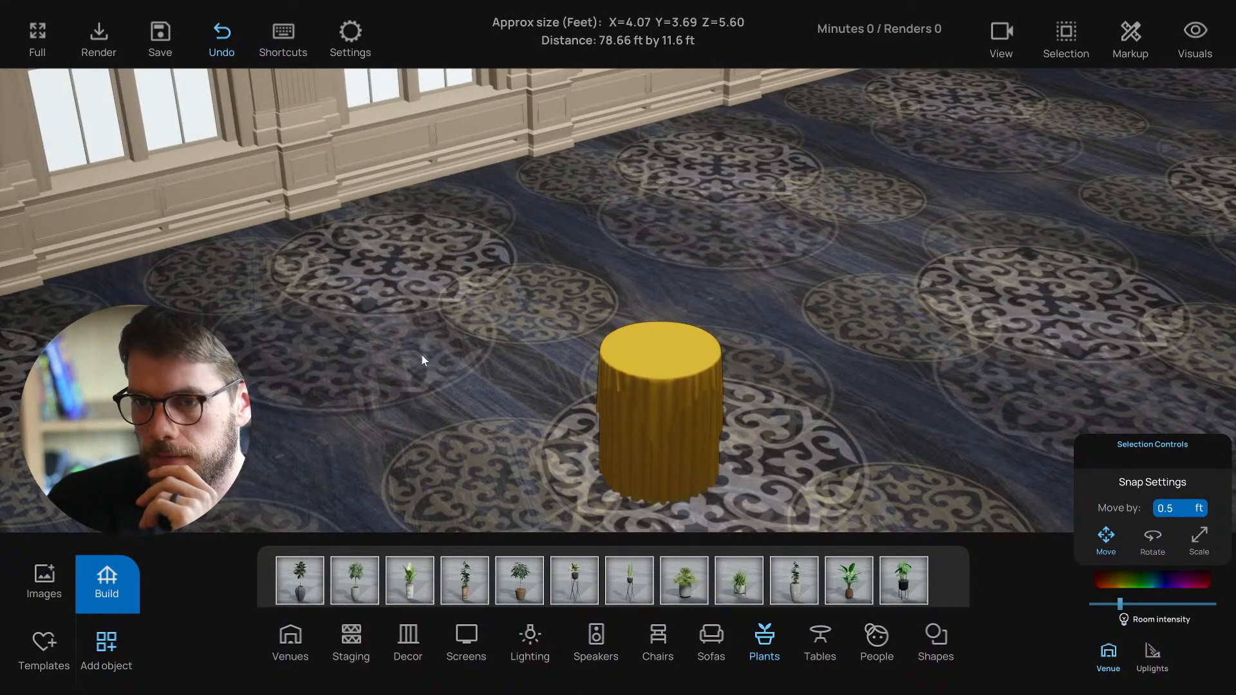
left_click_drag(409, 430, 470, 415)
scroll(476, 412, "down", 2)
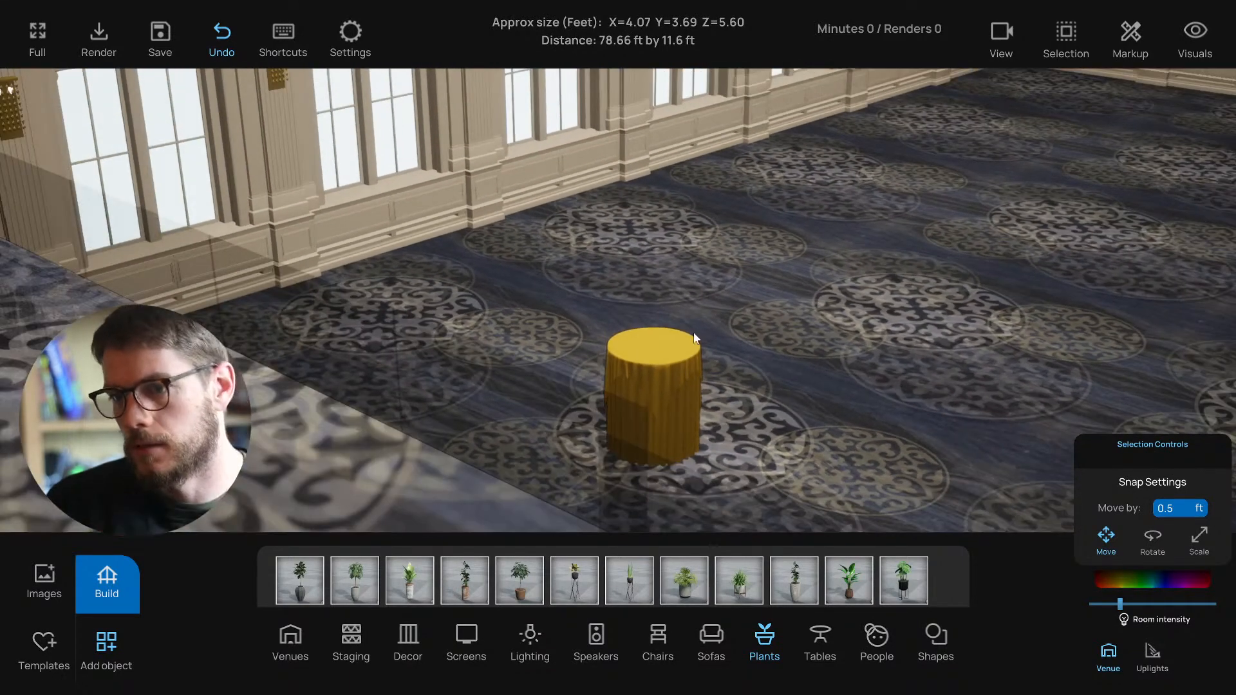
scroll(676, 373, "down", 1)
Step: Examine the yellow table's position along the length of the ballroom and toward the windowed end wall
left_click(673, 376)
left_click_drag(648, 440, 906, 315)
right_click_drag(713, 388, 714, 388)
scroll(716, 389, "down", 5)
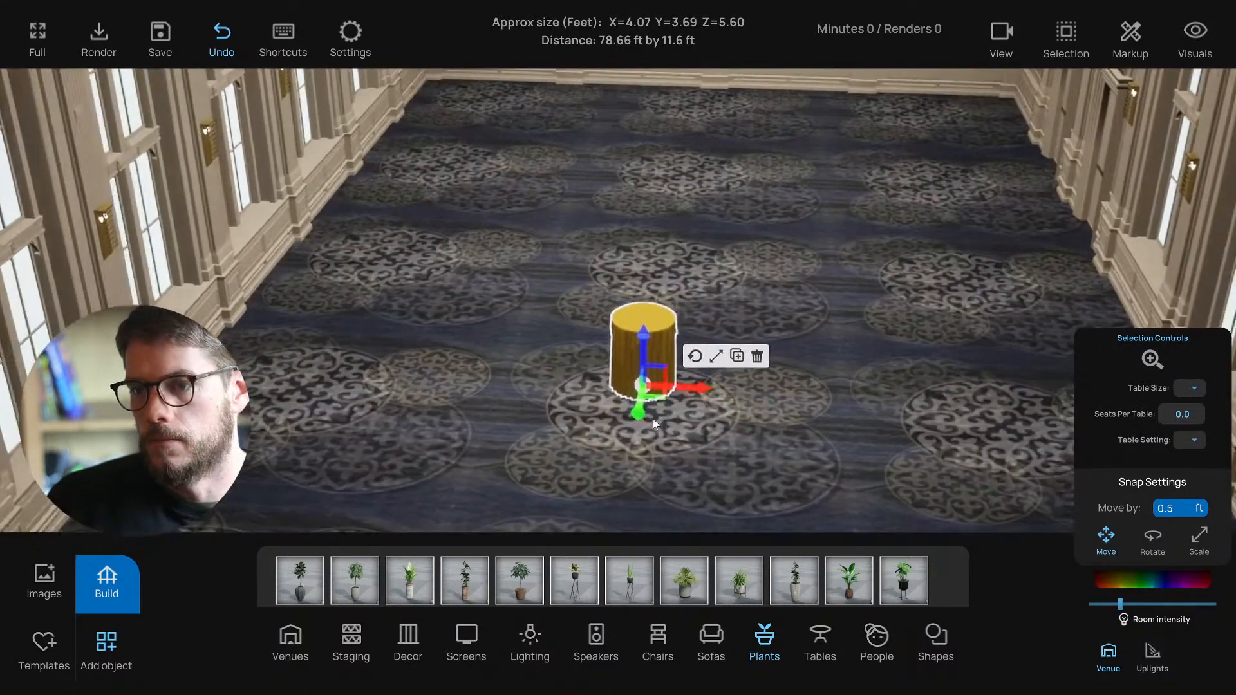
left_click(697, 214)
scroll(673, 190, "up", 5)
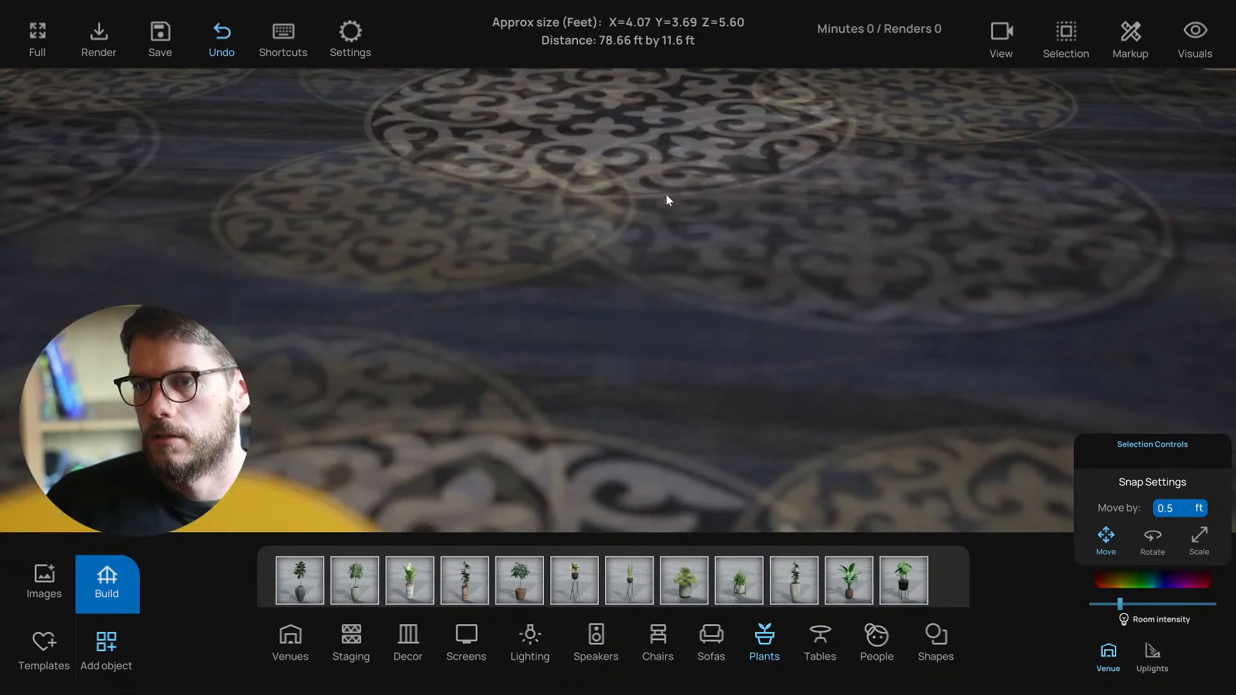
scroll(685, 292, "down", 5)
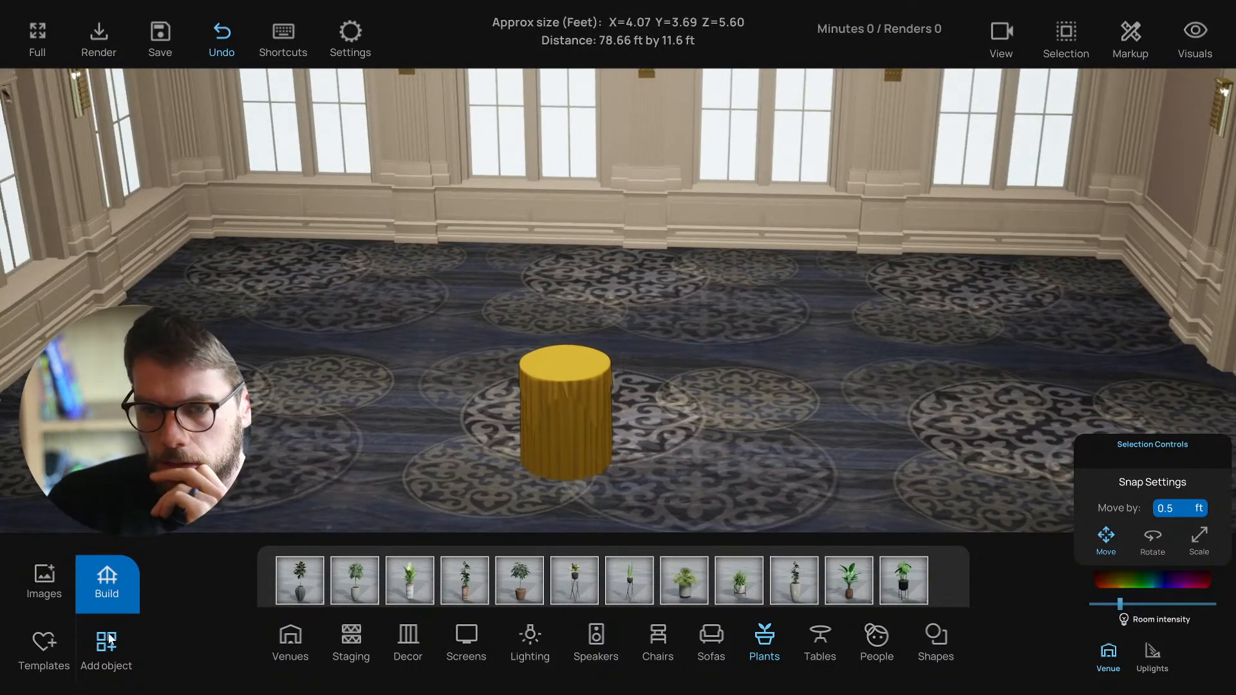
left_click_drag(305, 444, 334, 444)
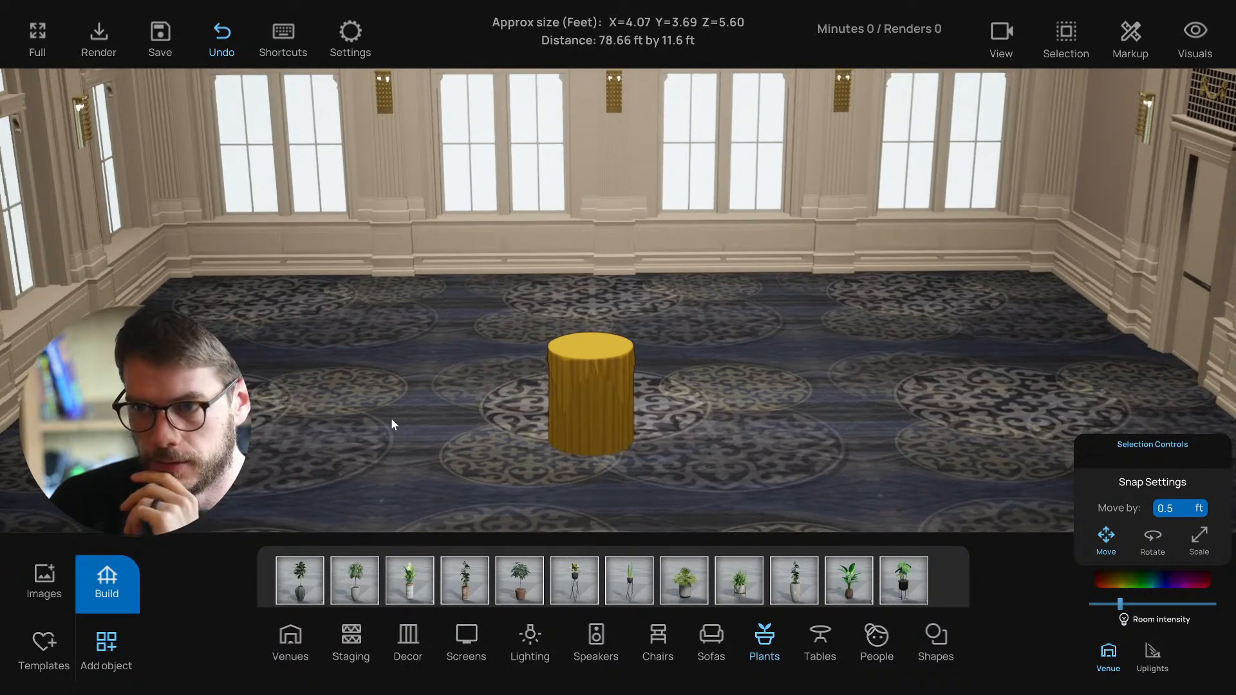
left_click_drag(385, 421, 388, 412)
scroll(388, 411, "down", 2)
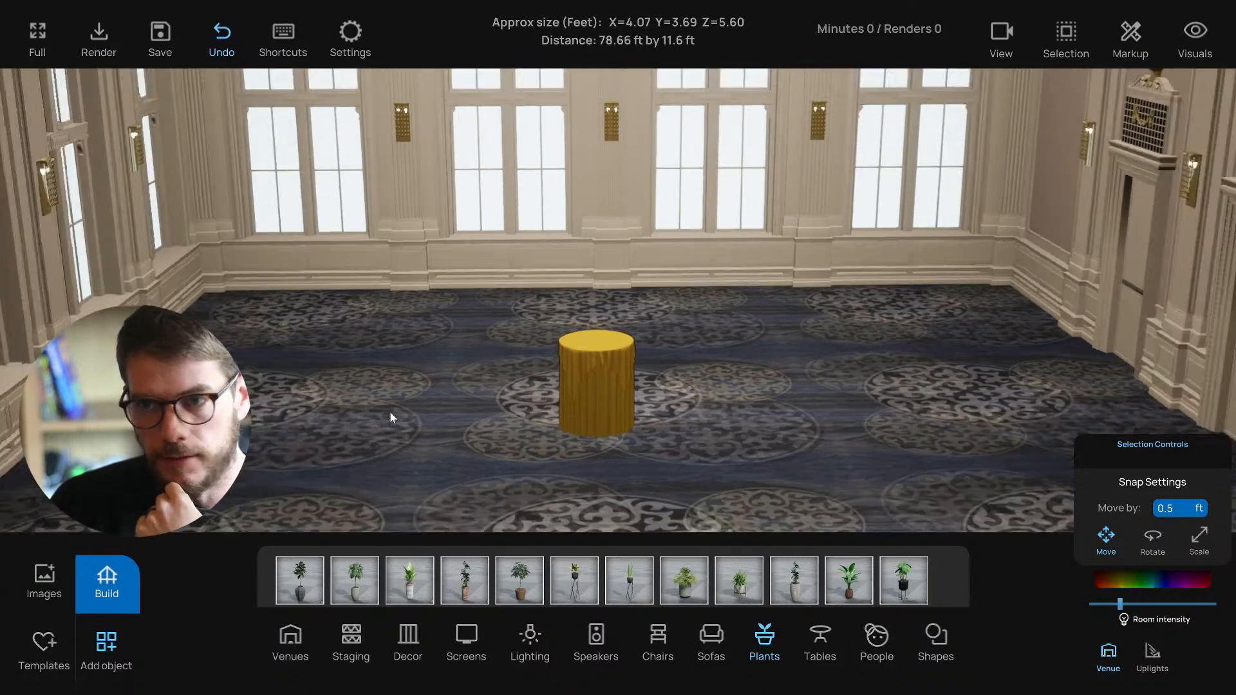
scroll(389, 411, "up", 2)
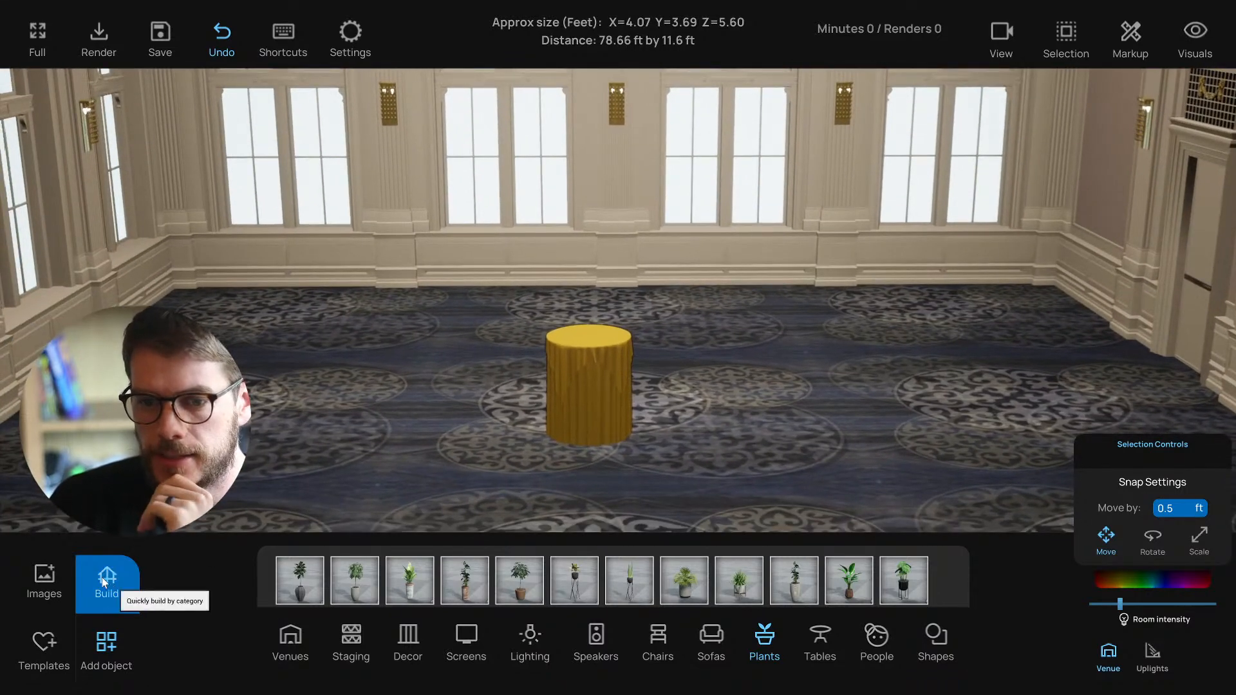
Step: Replace the object library with the build-by-category tools, showing the seating options
left_click(107, 580)
left_click(106, 643)
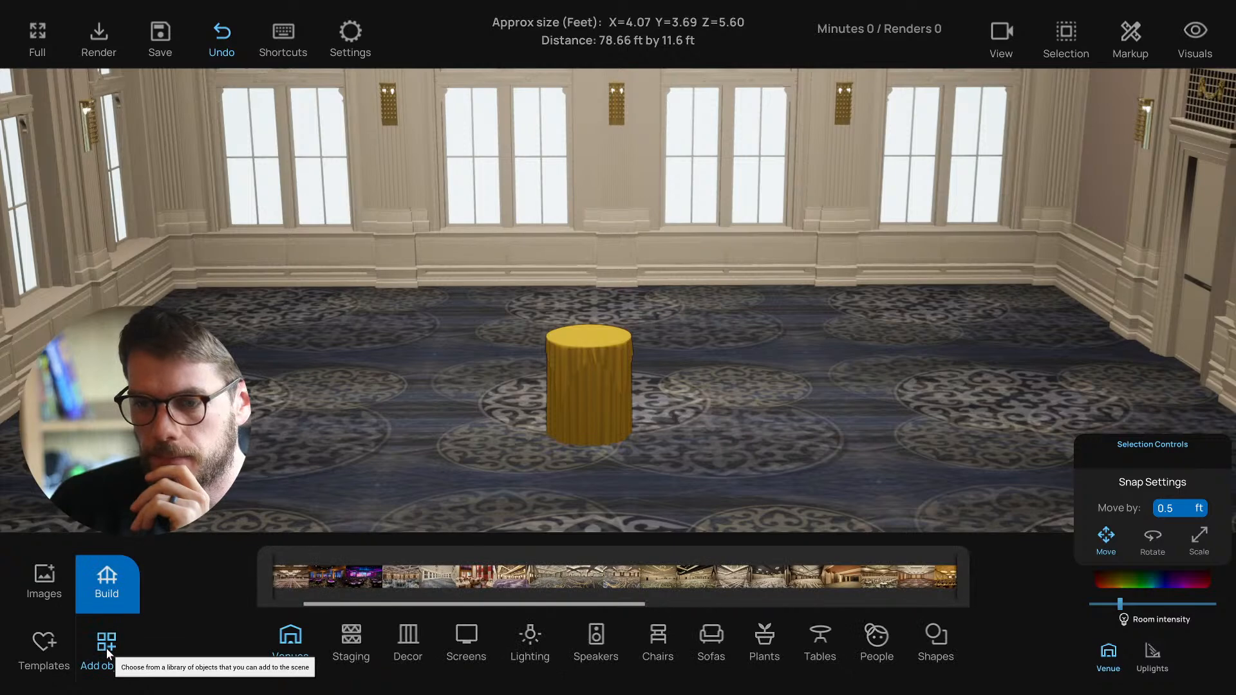
left_click(112, 588)
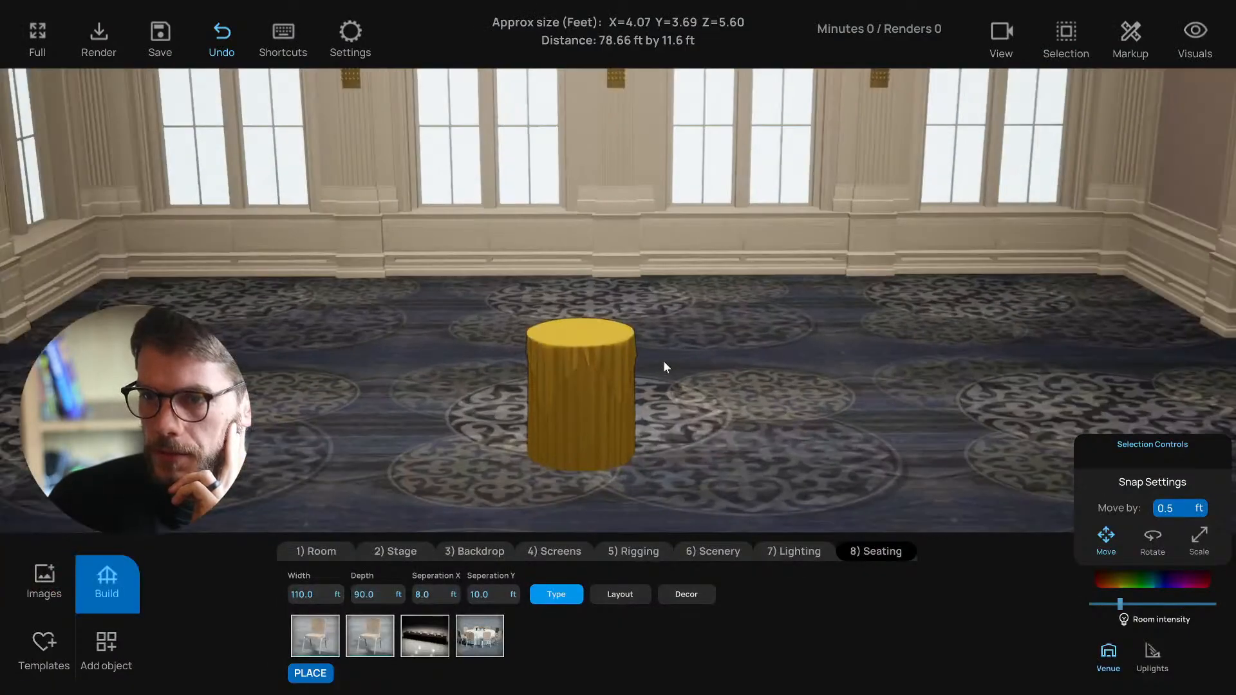
Step: Examine the ballroom's windows, chandeliers and floor space around the yellow table from low and high viewpoints
scroll(663, 362, "down", 4)
right_click_drag(689, 361, 705, 331)
scroll(689, 366, "down", 4)
scroll(683, 372, "down", 3)
scroll(702, 340, "up", 2)
scroll(705, 330, "up", 4)
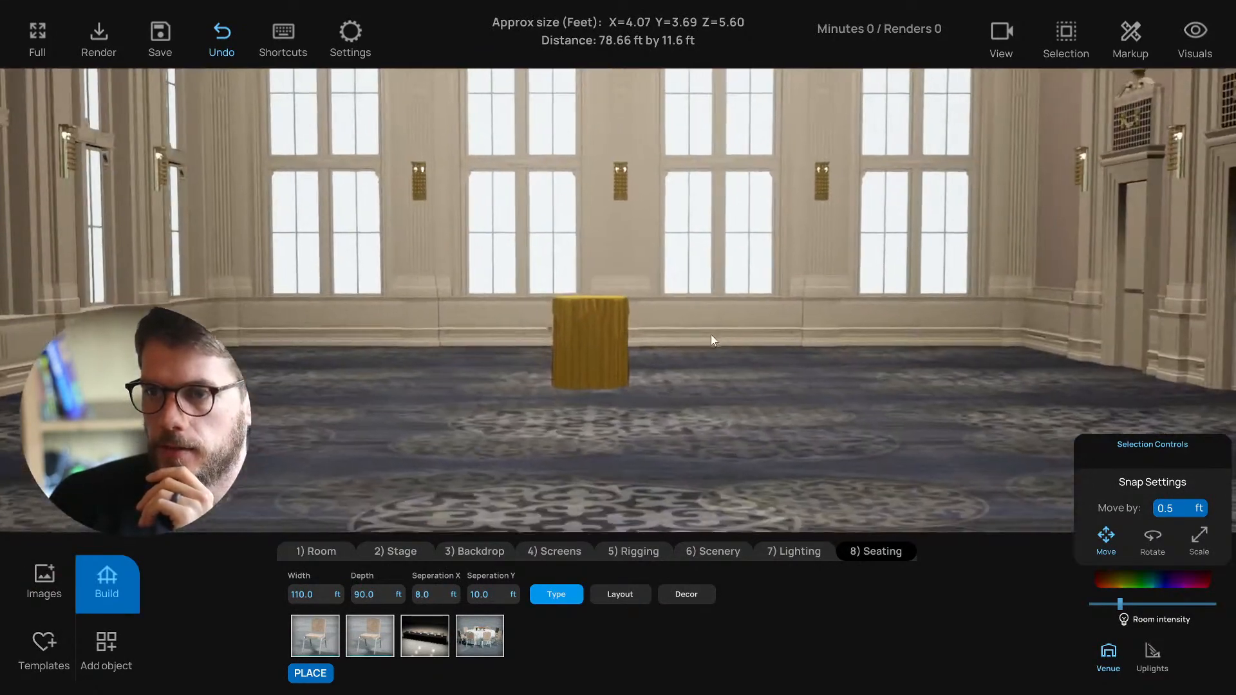
scroll(712, 335, "down", 2)
right_click_drag(639, 398, 662, 378)
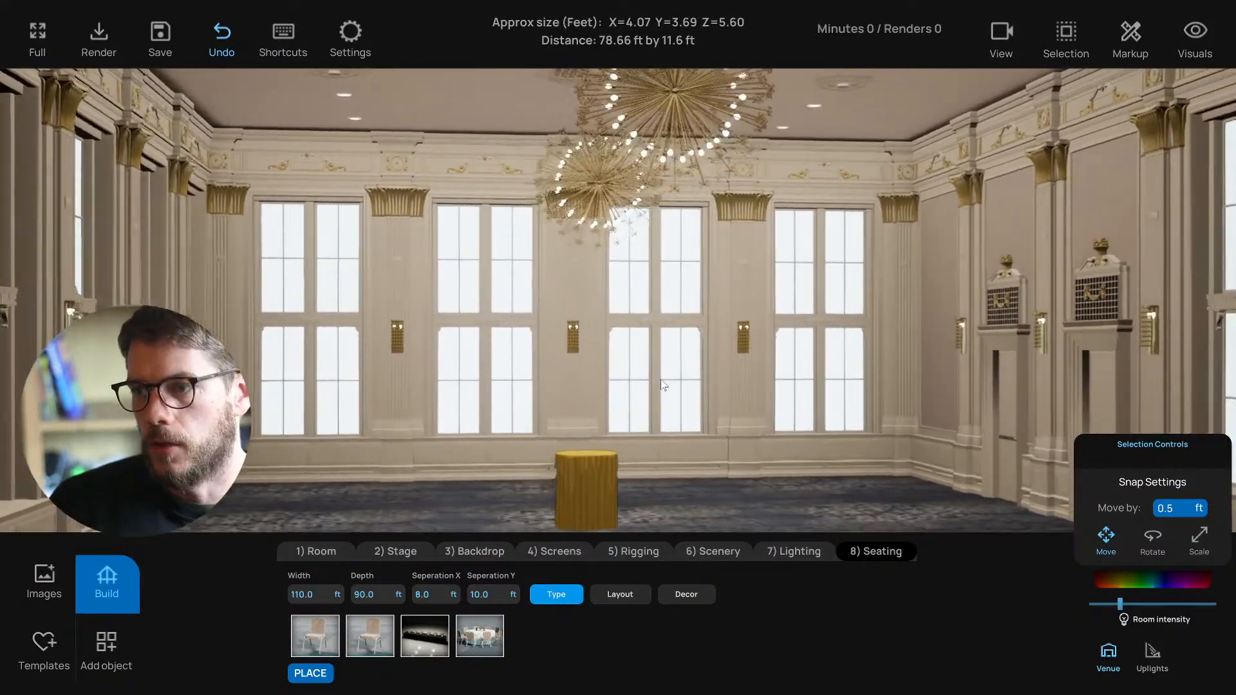
left_click_drag(663, 385, 644, 431)
scroll(648, 389, "up", 1)
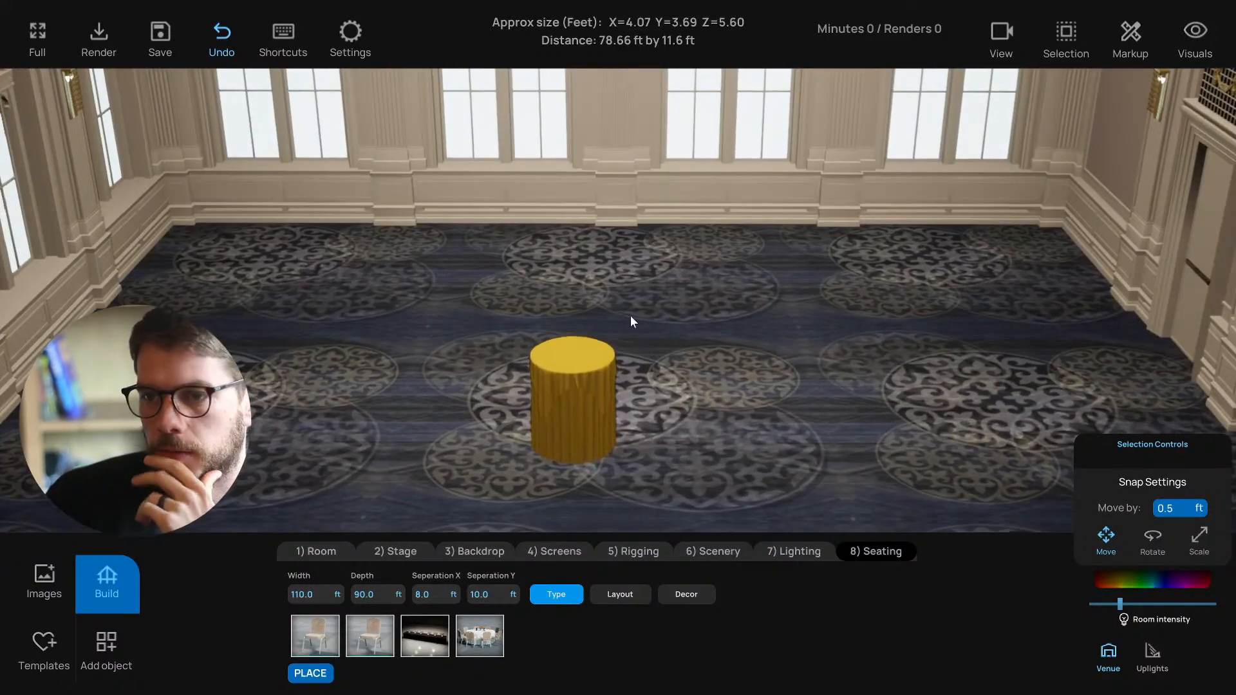
scroll(633, 316, "down", 1)
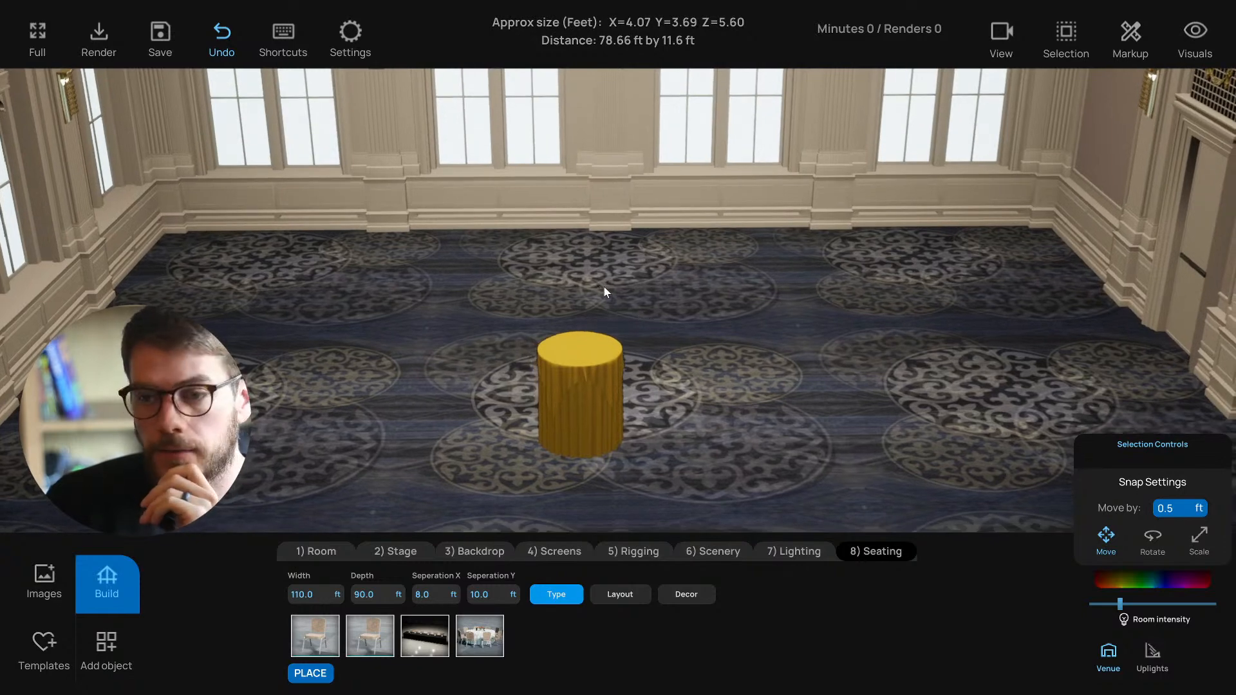
left_click_drag(603, 287, 599, 276)
scroll(599, 276, "down", 3)
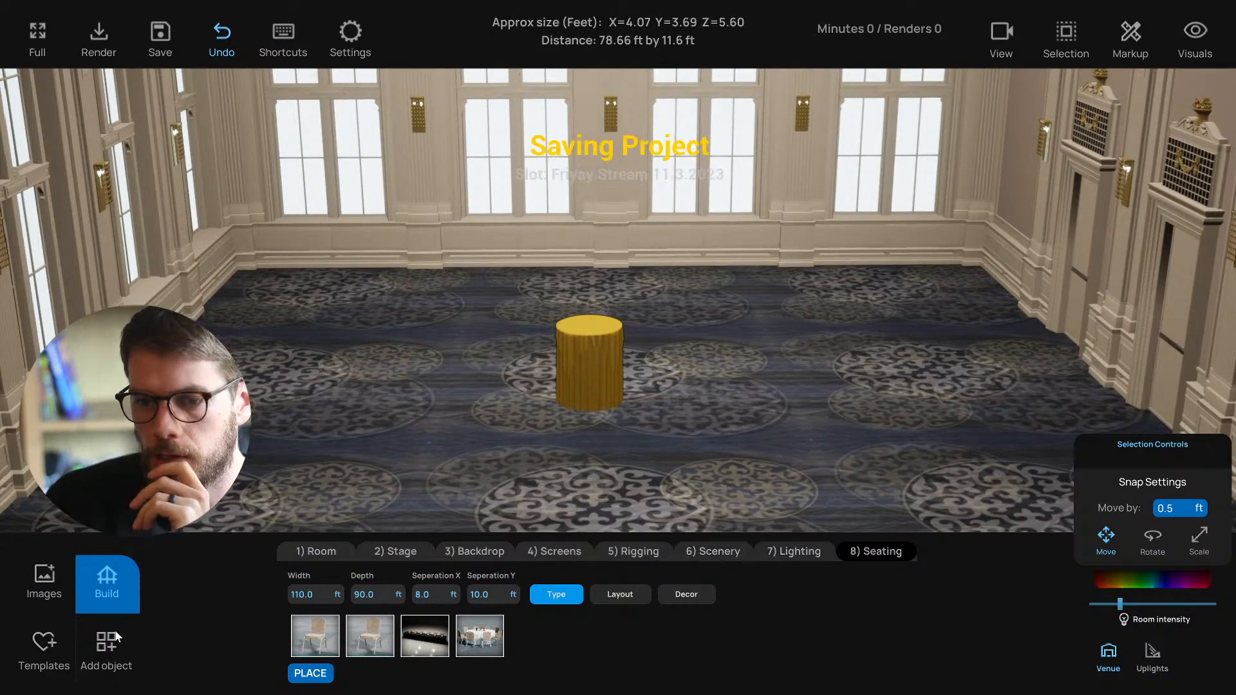
Step: Review the object library's plant models again, and open the Scenery category of the build tools
left_click(115, 646)
left_click(765, 645)
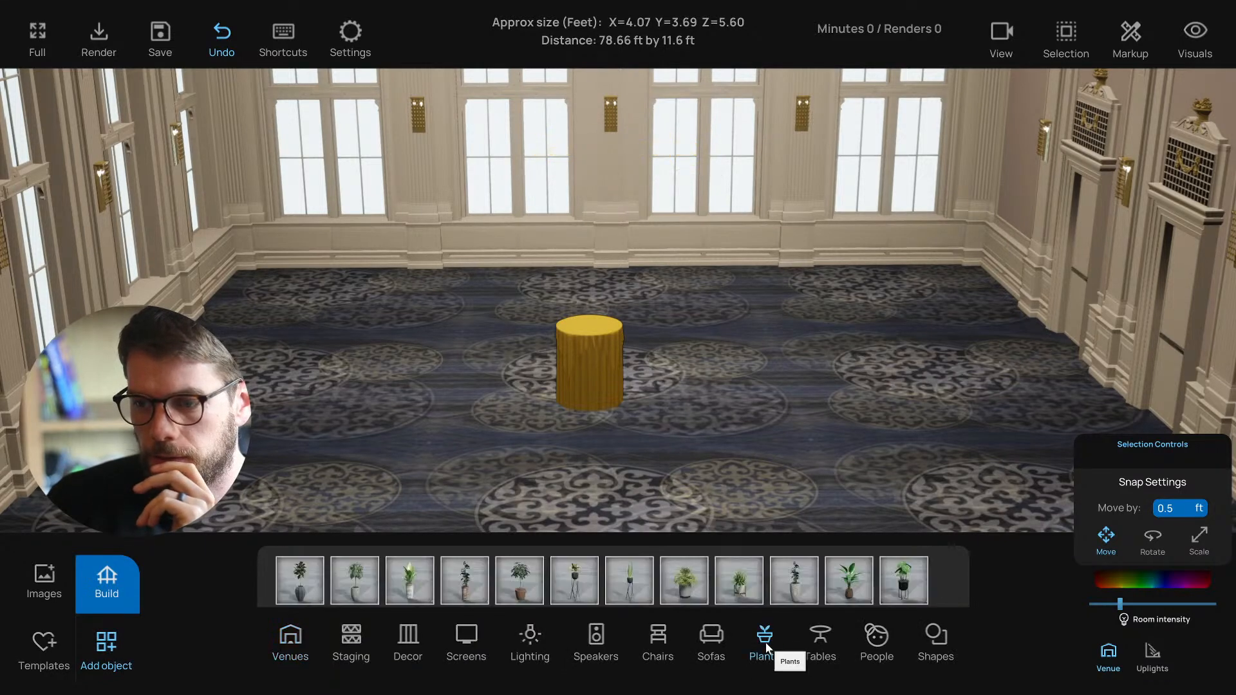
left_click(766, 648)
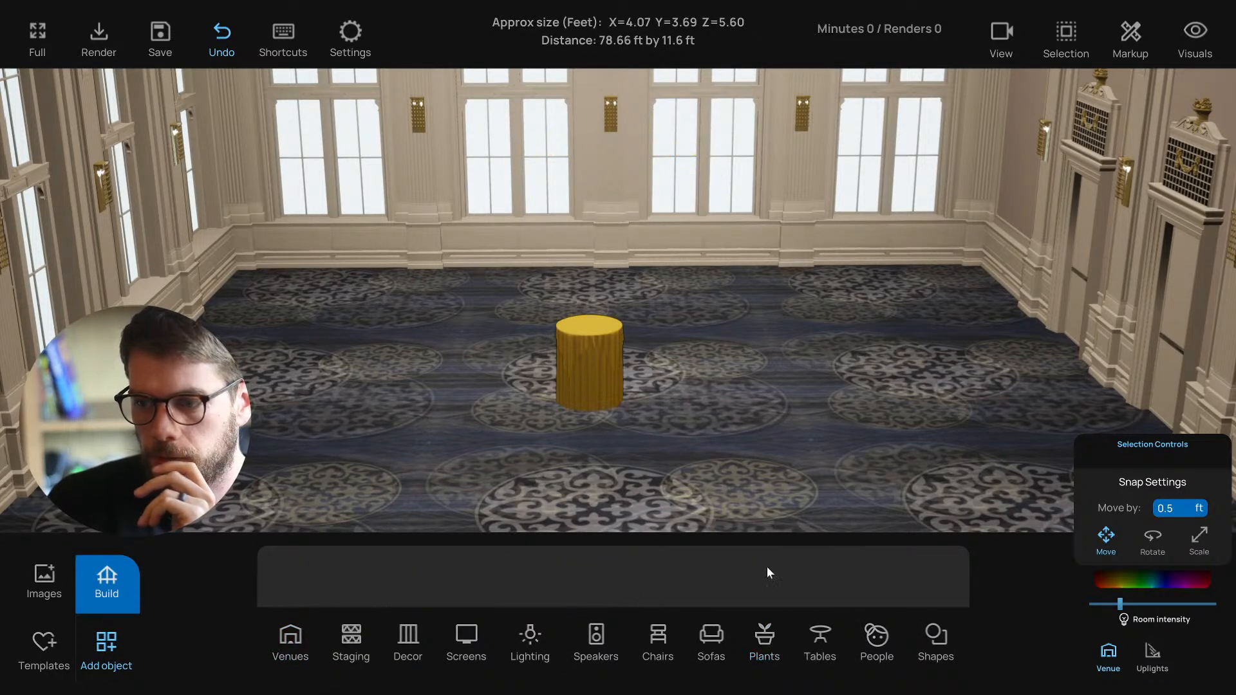
left_click(103, 644)
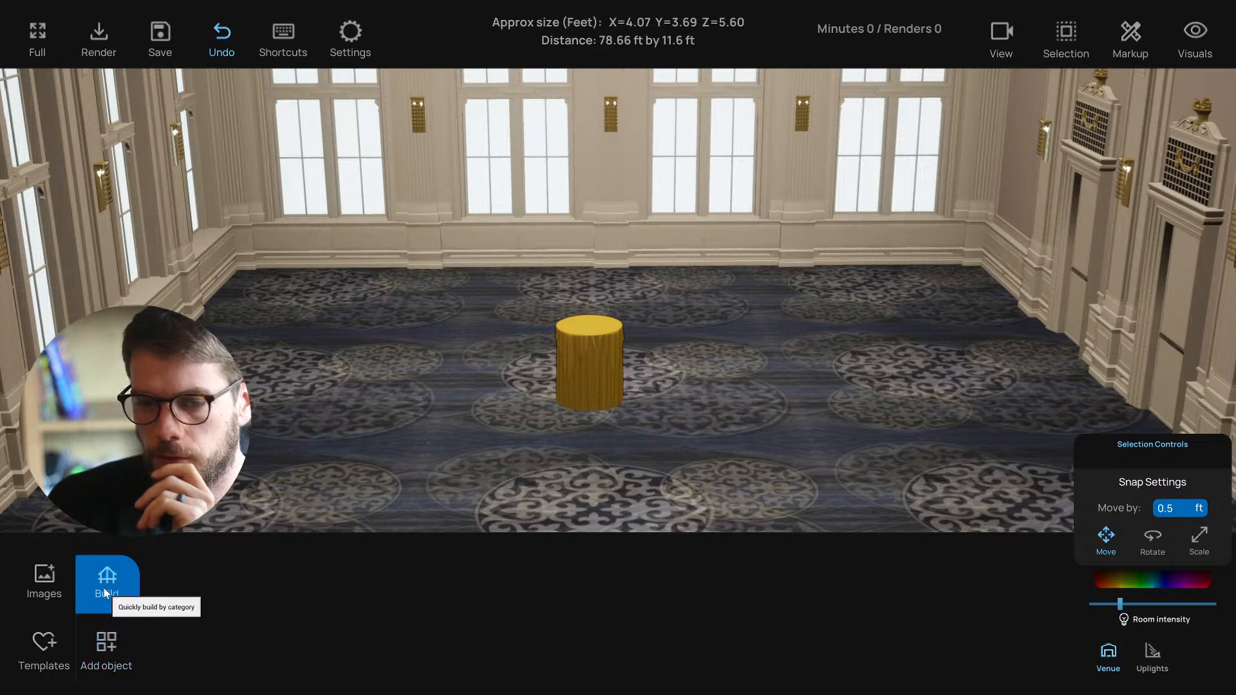
left_click(105, 591)
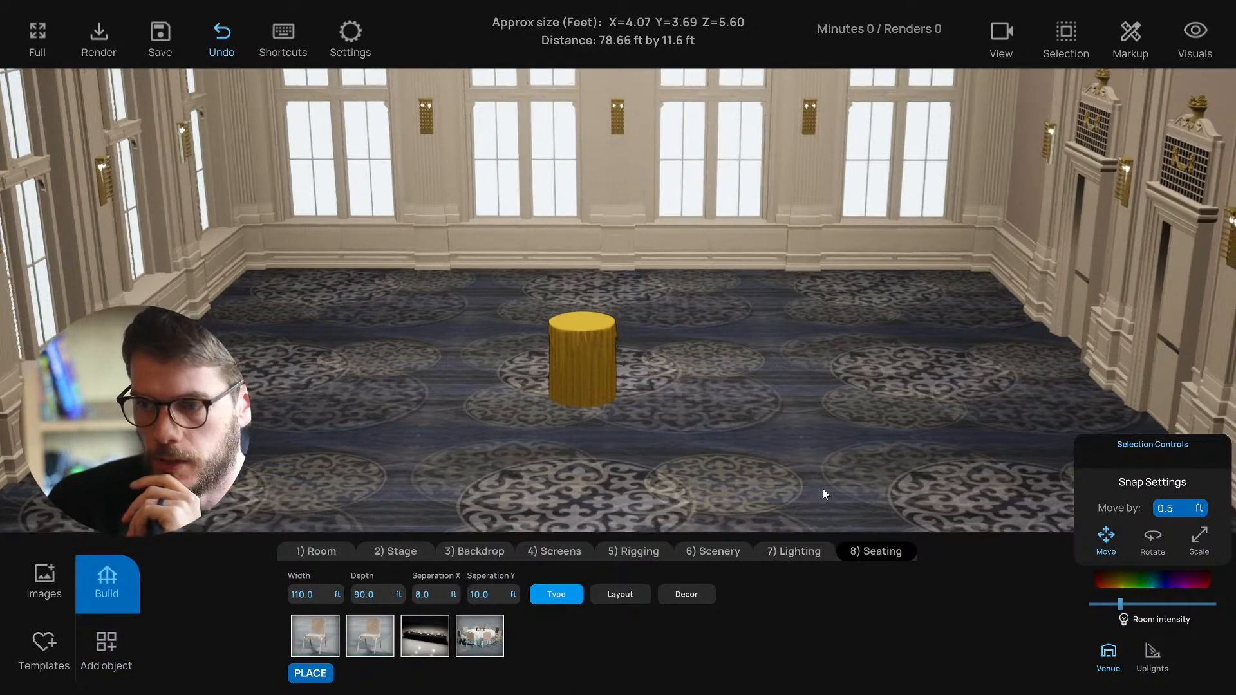
left_click(716, 553)
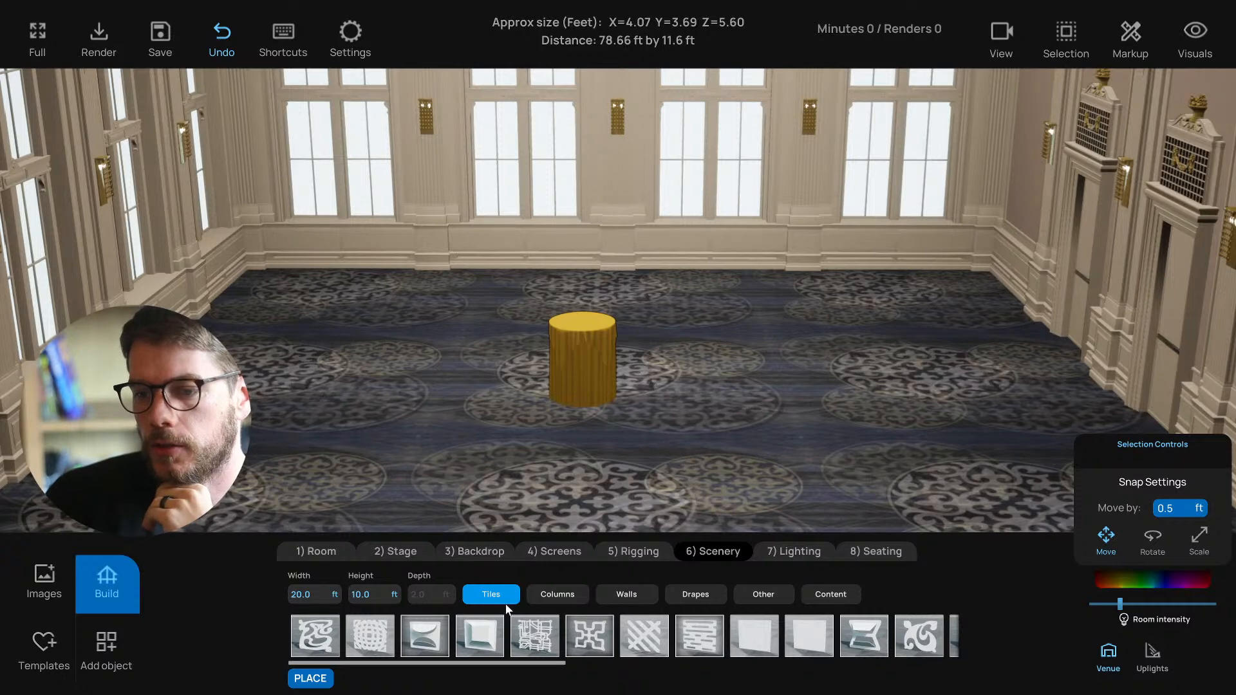
Step: Show the Other group of scenery pieces and examine the open floor around the yellow table
left_click(754, 598)
scroll(606, 480, "up", 2)
scroll(586, 479, "down", 1)
scroll(587, 479, "up", 1)
scroll(587, 481, "up", 1)
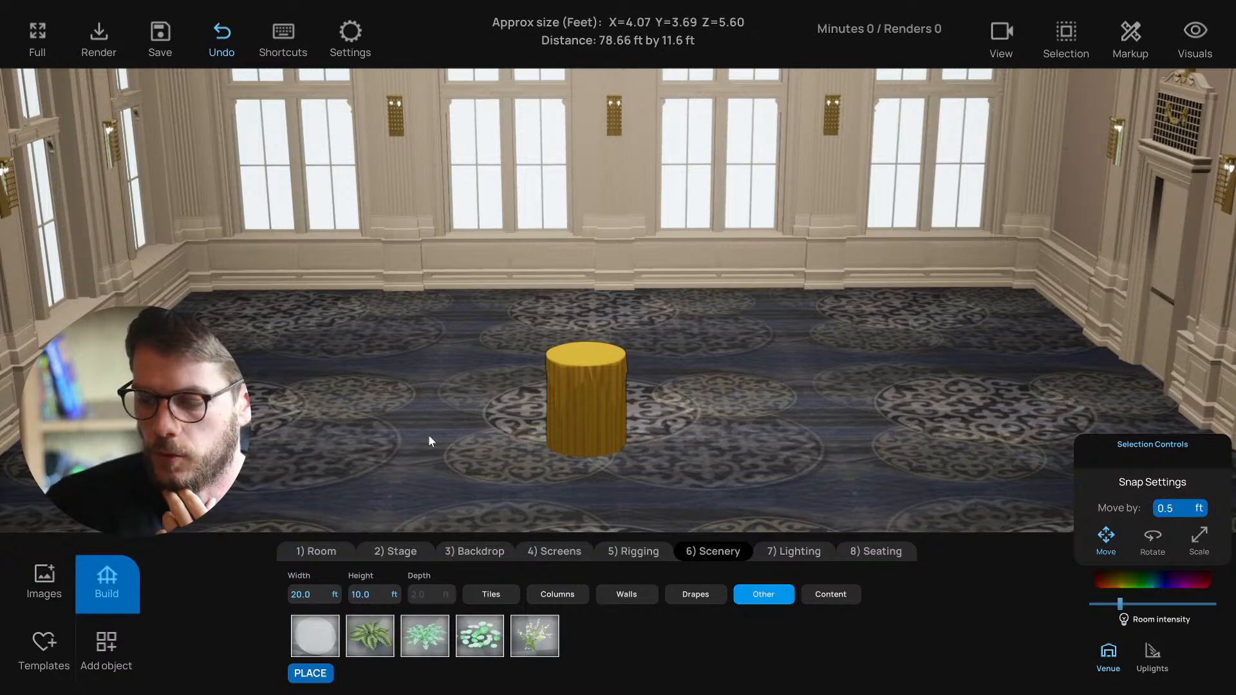
scroll(442, 421, "up", 1)
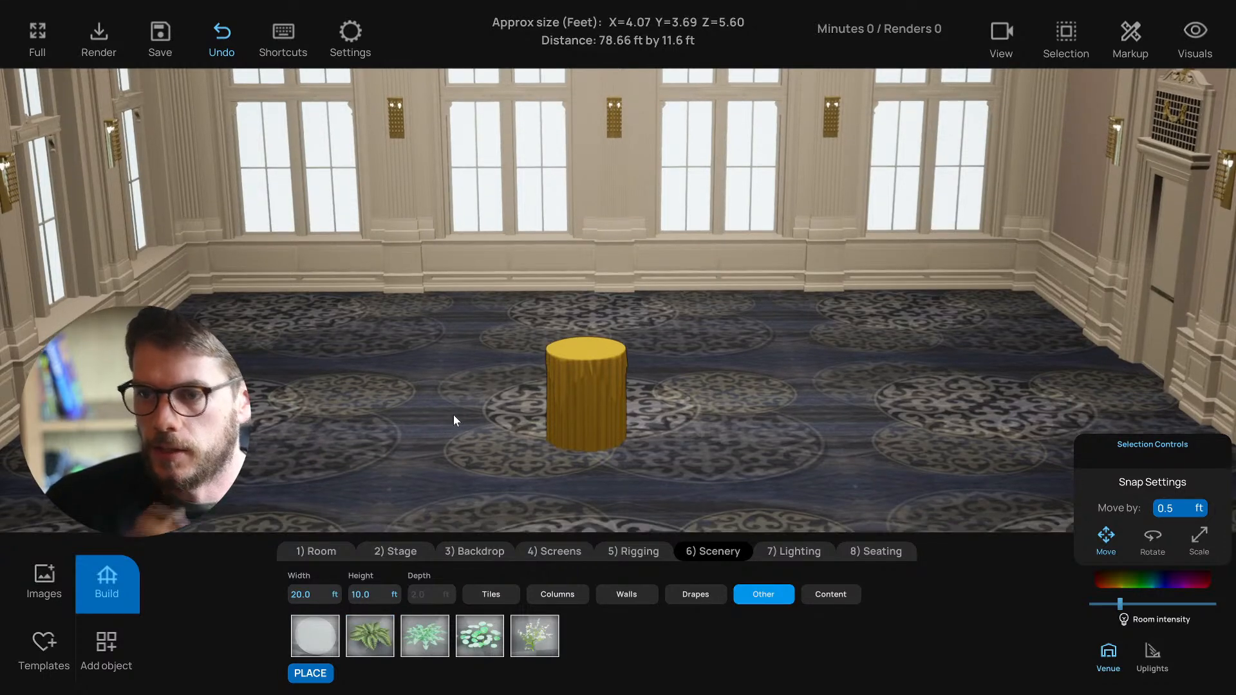
scroll(453, 415, "up", 1)
key("e")
key("q")
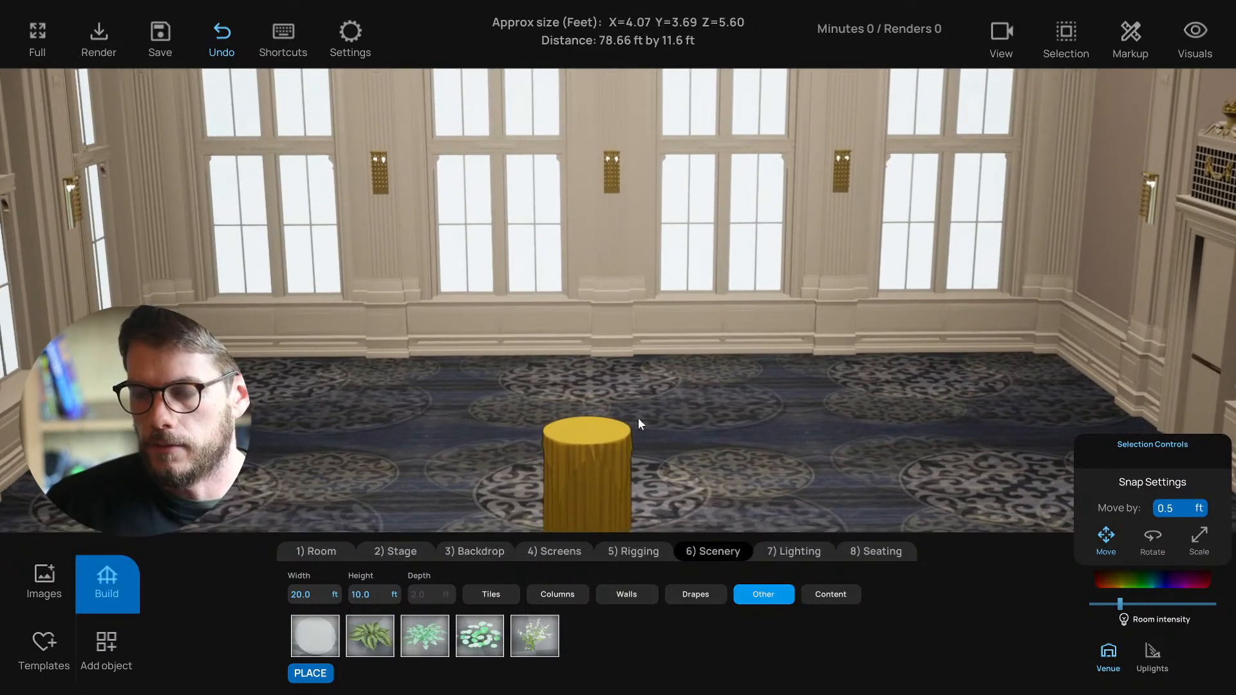
key("q")
key("a")
mouse_move(485, 484)
right_mouse_down()
mouse_move(462, 480)
mouse_move(479, 480)
right_mouse_up()
key("w")
key("w")
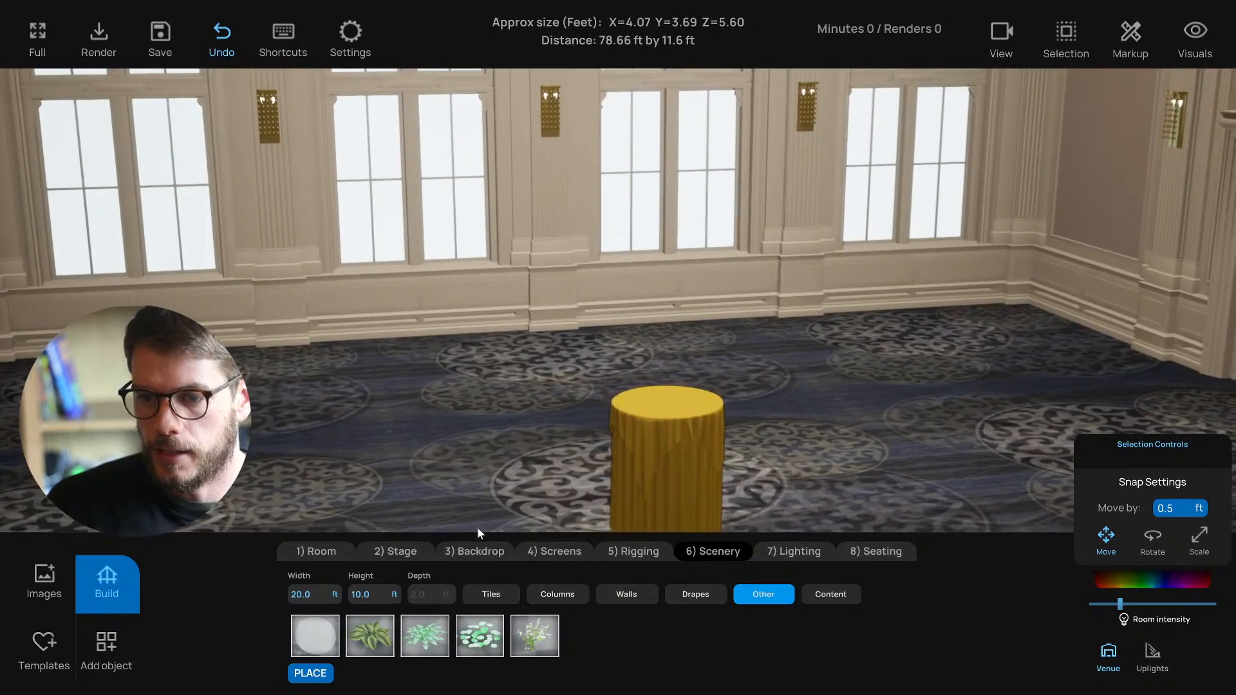
Step: Set the scenery width and height to 2 ft and add the flowering branch plant to the floor near the windowed wall
left_click(309, 593)
type("2")
key("Tab")
type("2")
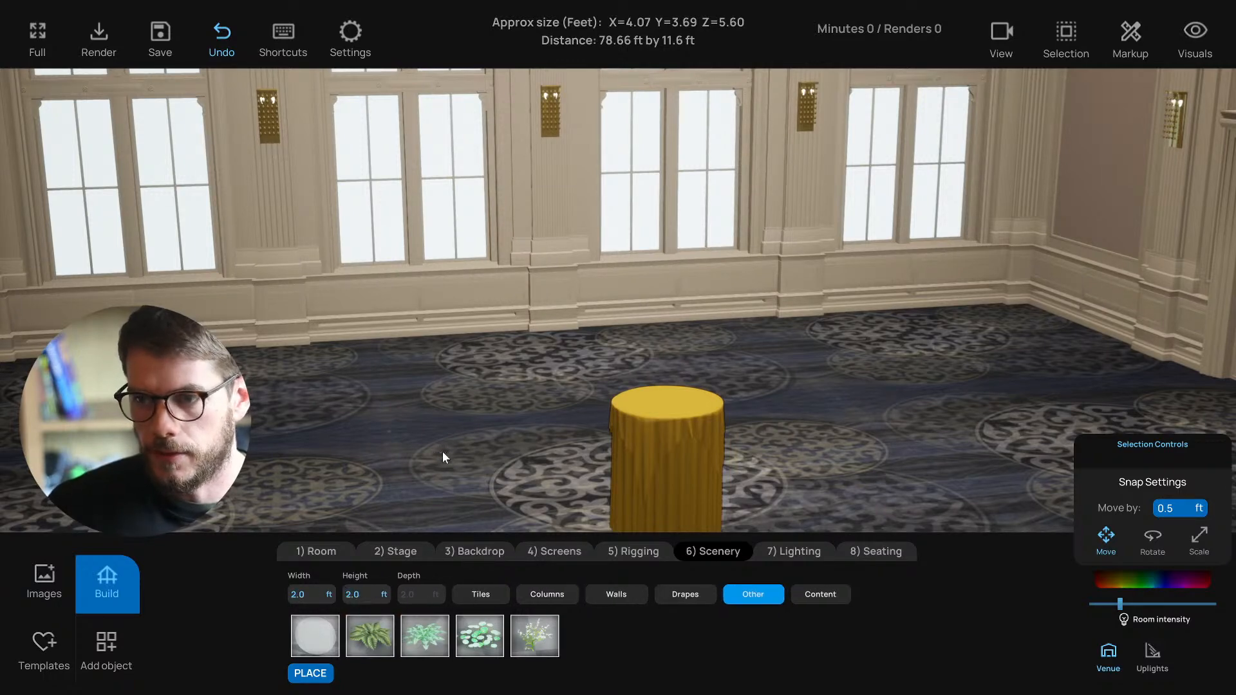
right_click_drag(440, 452, 450, 448)
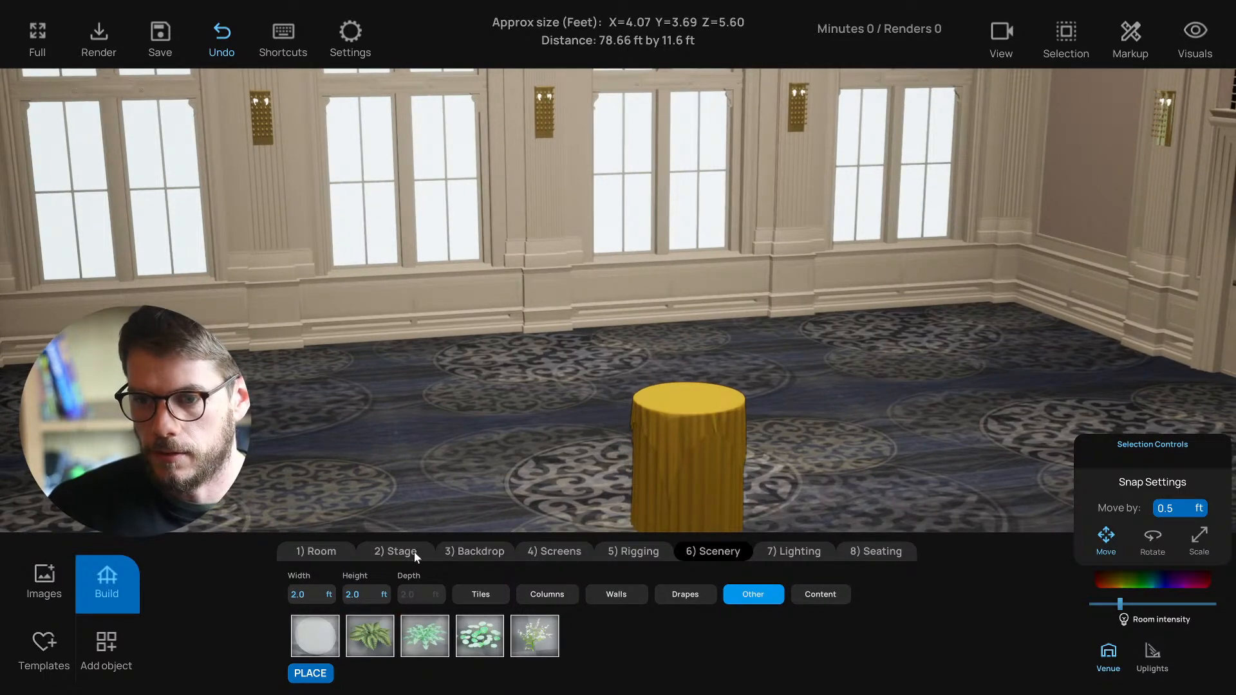
left_click(480, 643)
left_click(538, 644)
right_click_drag(563, 412, 625, 429)
key("w")
left_click(592, 404)
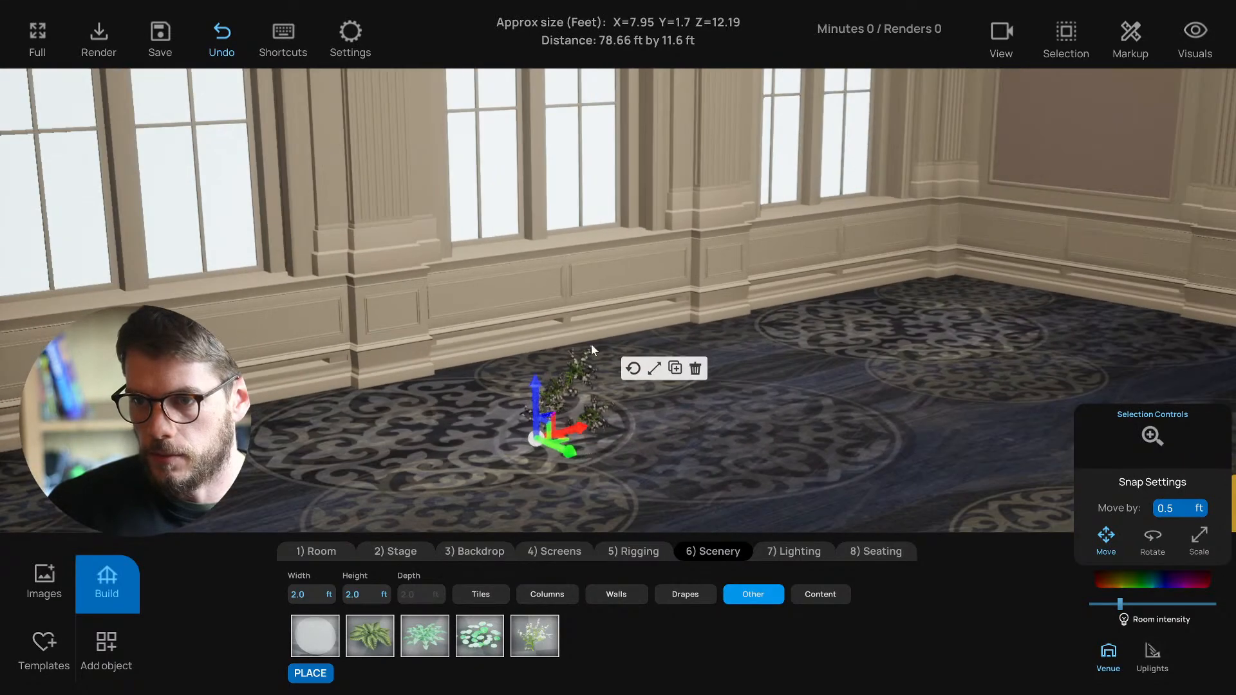
Step: Set the flowering branch plant's width and height to 1 ft
right_click_drag(483, 460, 490, 497)
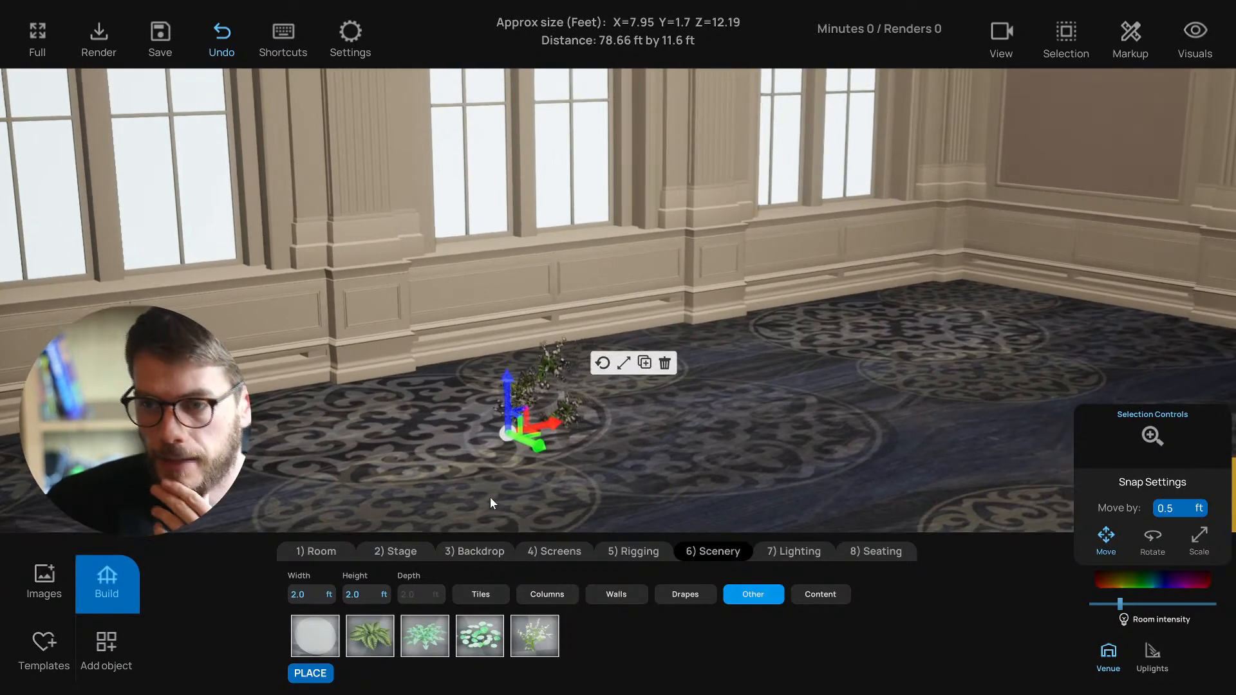
scroll(551, 383, "up", 3)
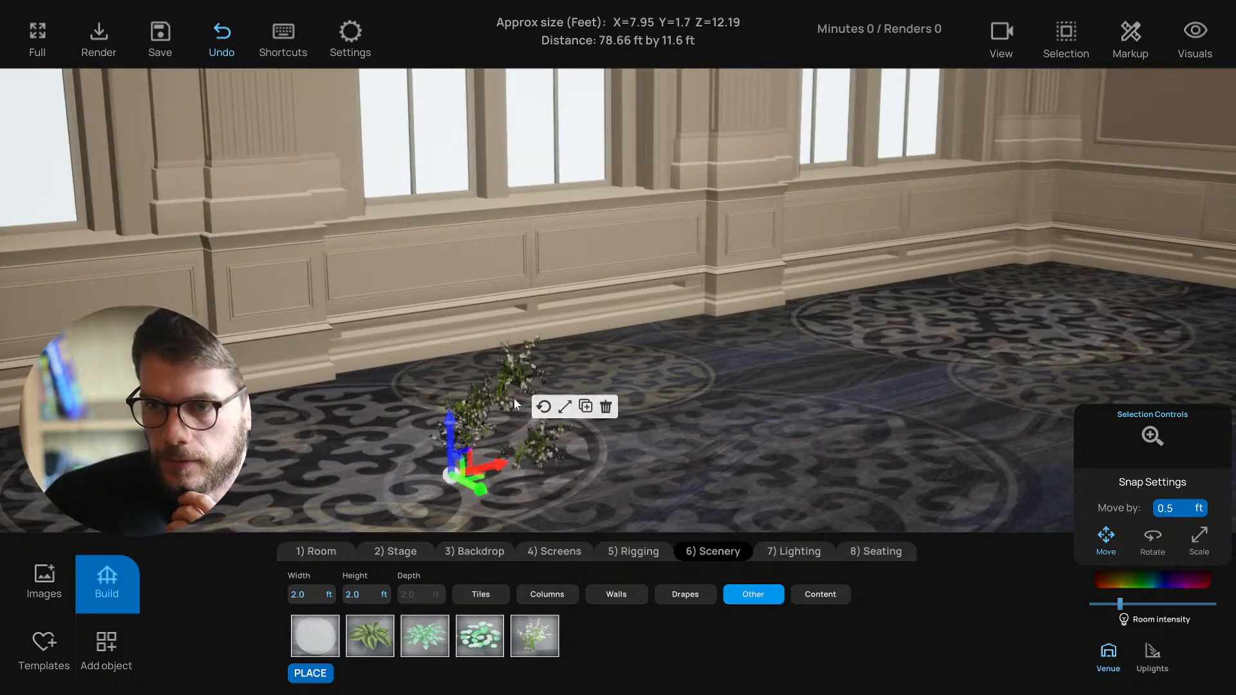
scroll(507, 401, "down", 3)
right_click_drag(500, 404, 491, 410)
right_click_drag(501, 508, 474, 475)
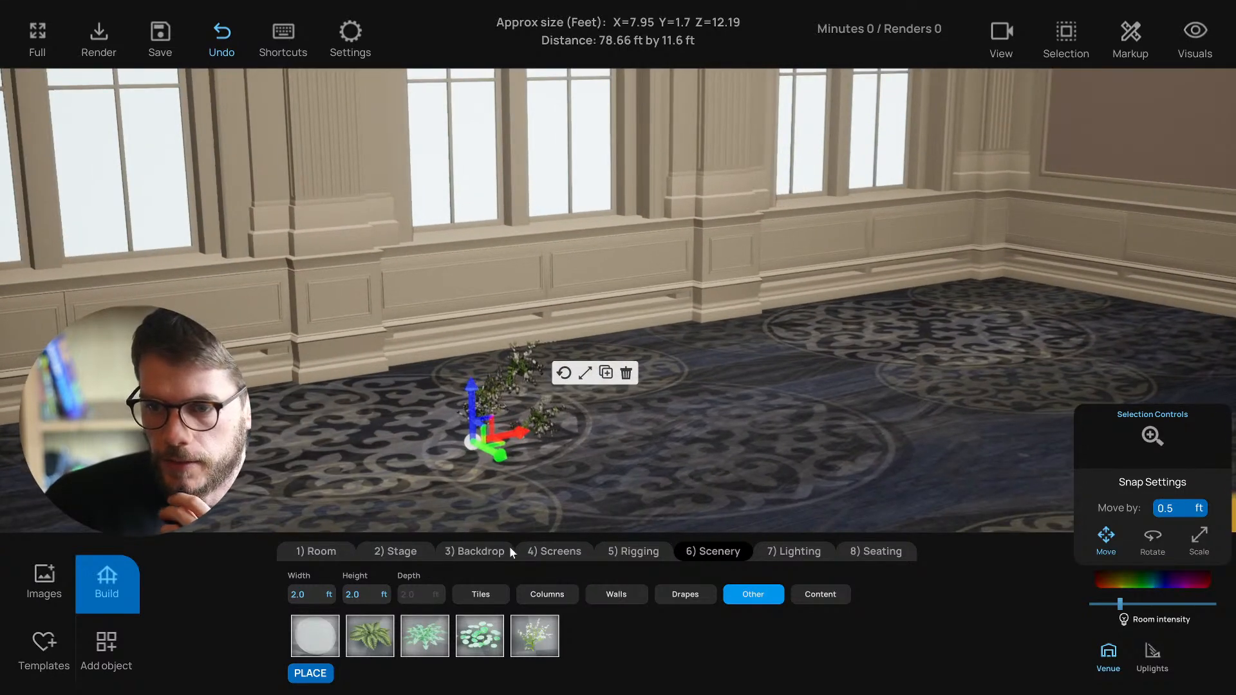
scroll(486, 512, "down", 3)
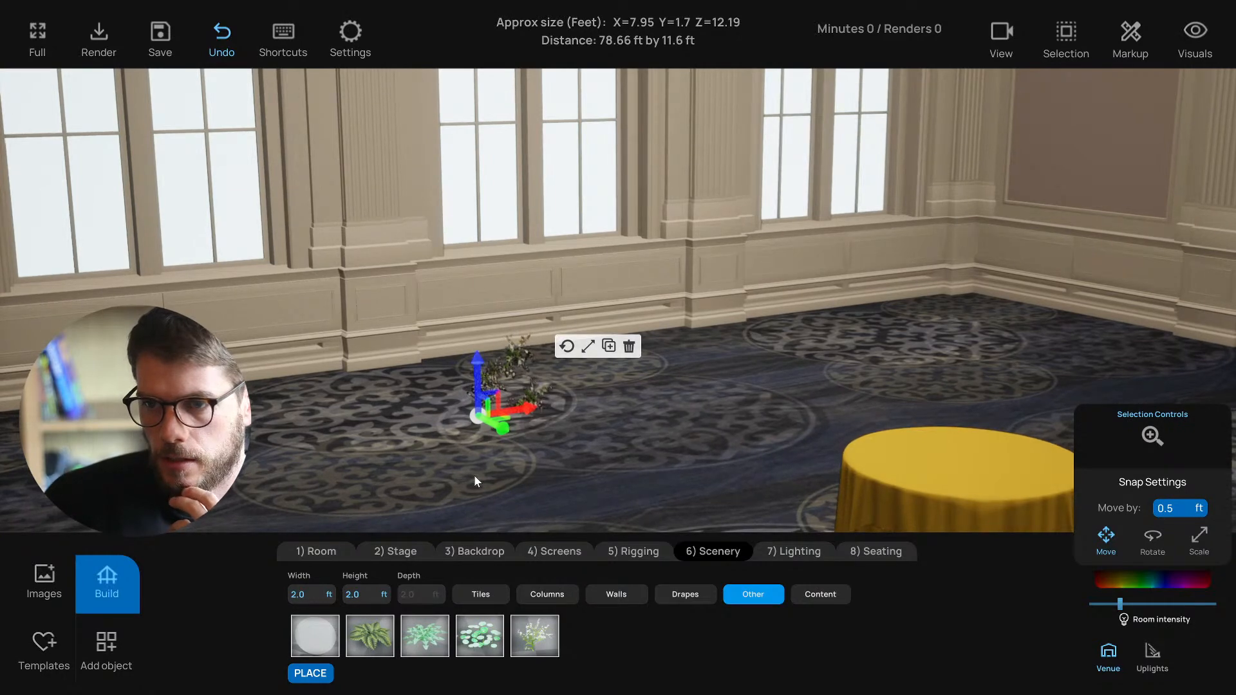
scroll(477, 478, "up", 1)
left_click(319, 593)
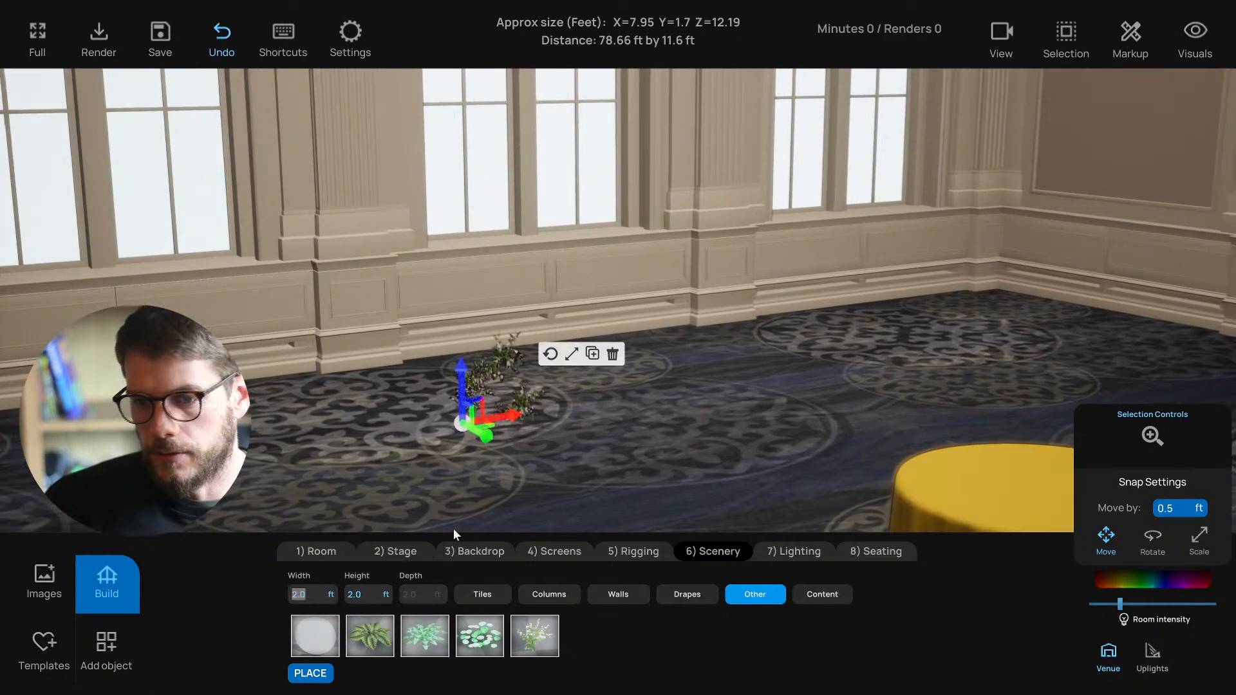
type("1")
key("Tab")
type("1")
key("Return")
right_click_drag(454, 468, 520, 404)
scroll(504, 405, "up", 3)
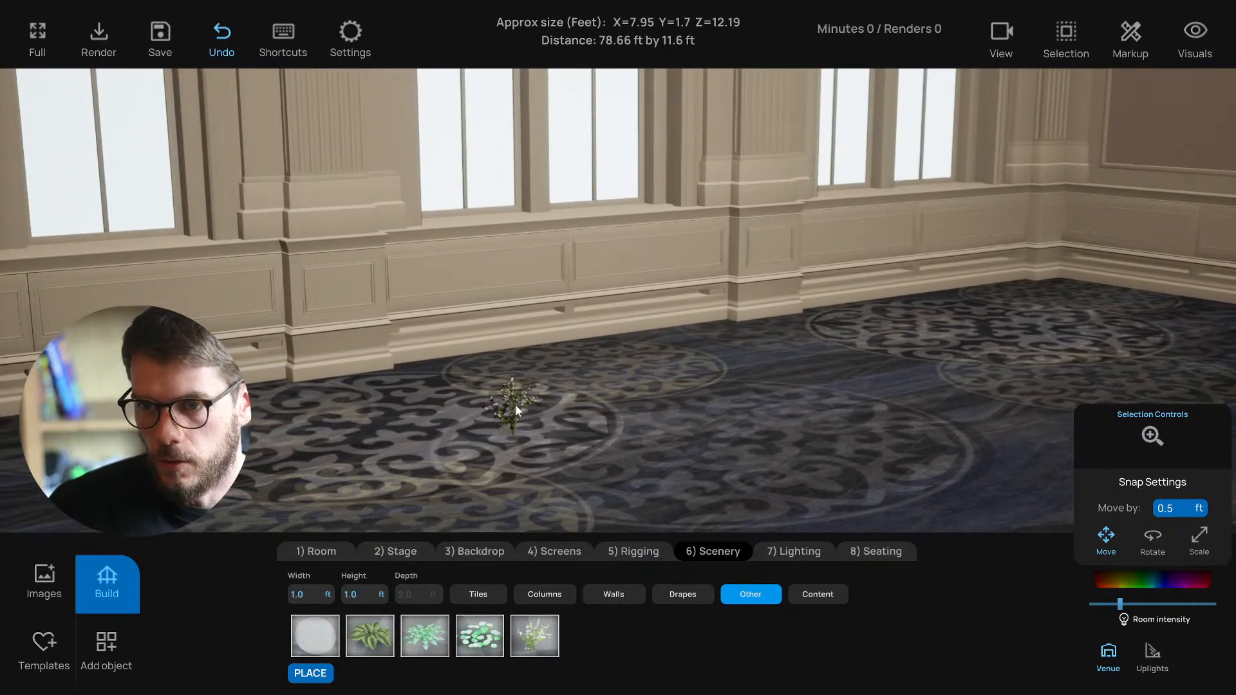
Step: Set the flowering branch plant's width and height to 1.5 ft and place it on the ballroom floor
left_click(311, 594)
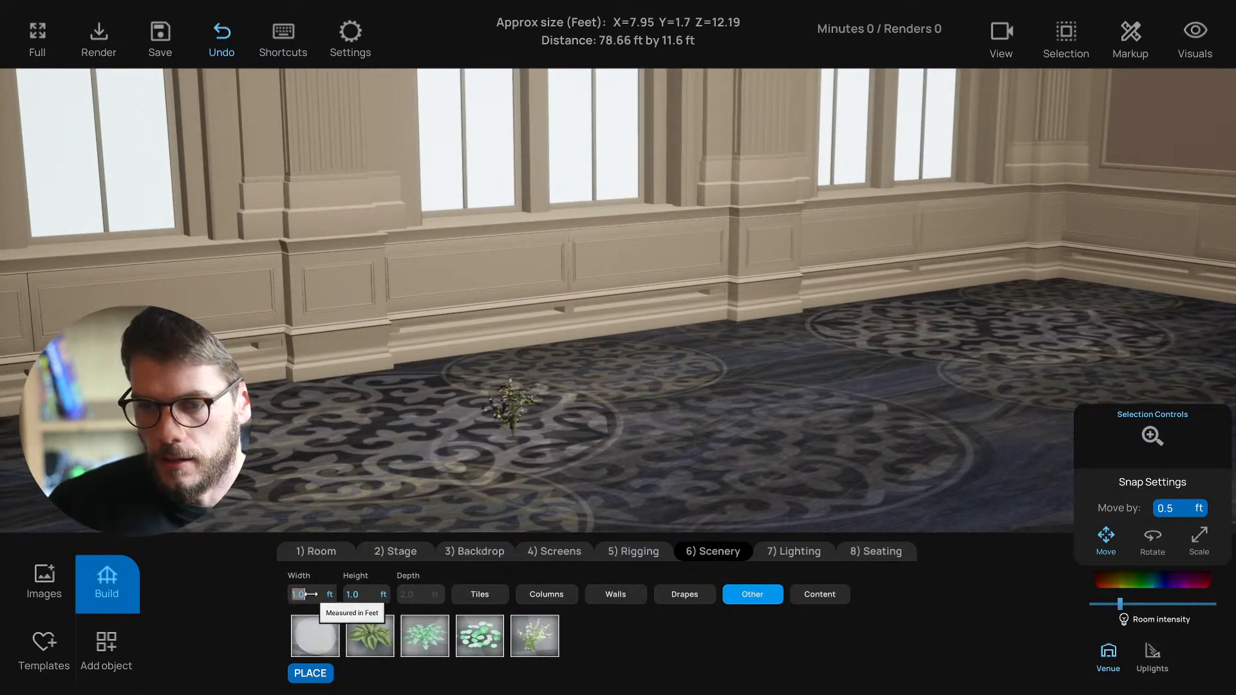
type("1.5")
key("Tab")
type("1.5")
key("Return")
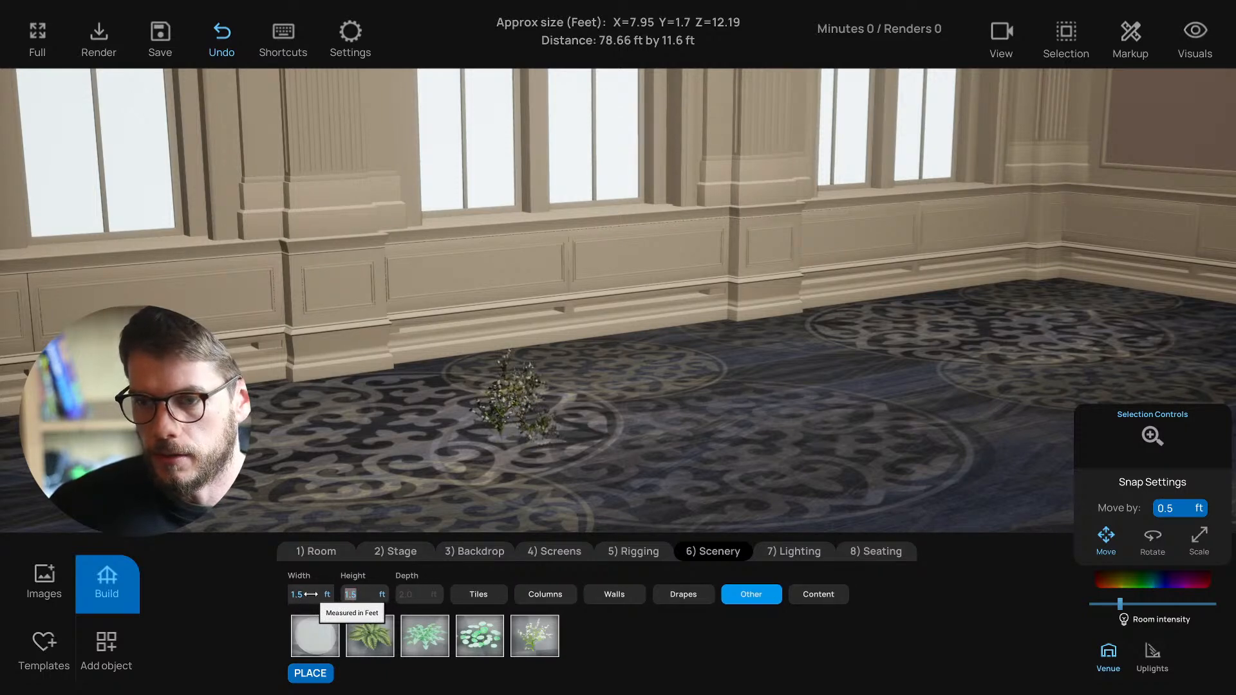
scroll(489, 455, "up", 3)
mouse_move(489, 454)
right_mouse_down()
mouse_move(460, 460)
mouse_move(480, 455)
right_mouse_up()
left_click_drag(480, 455, 490, 452)
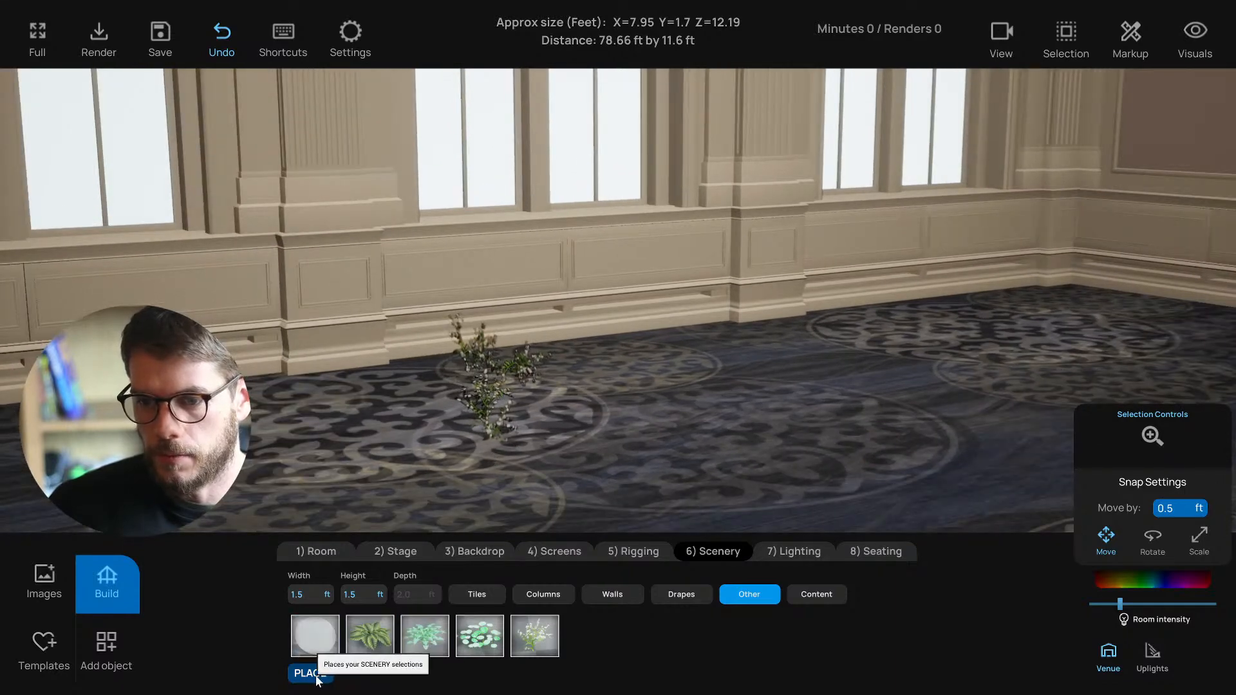
scroll(474, 508, "down", 2)
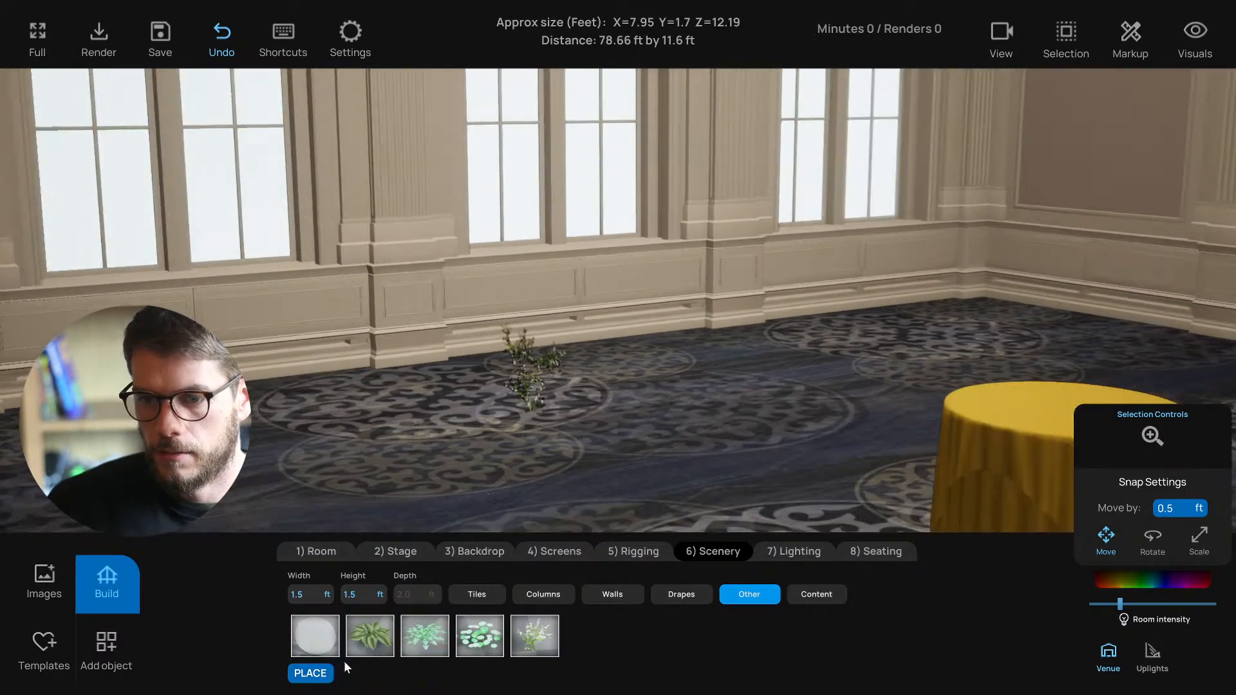
Step: Preview Plant 04, and instead place the pointed-leaf green plant at 1.5 ft among the flowering plant's branches
left_click(484, 641)
scroll(525, 454, "up", 2)
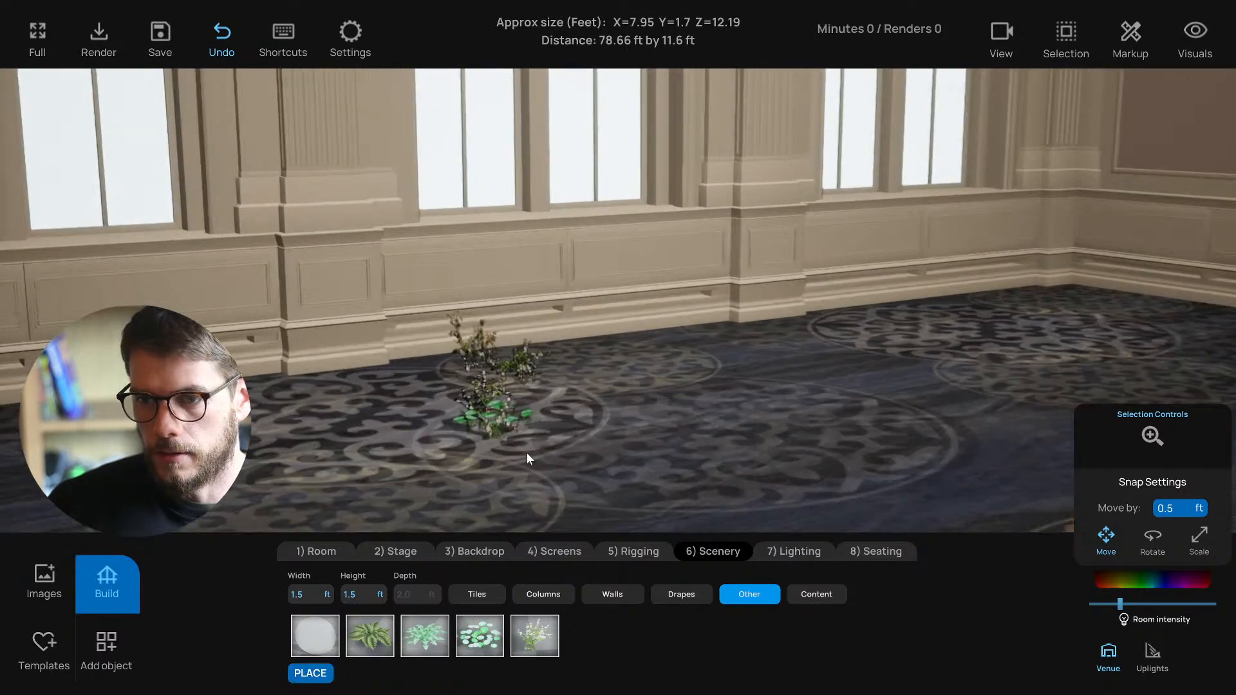
scroll(505, 465, "down", 2)
left_click(436, 642)
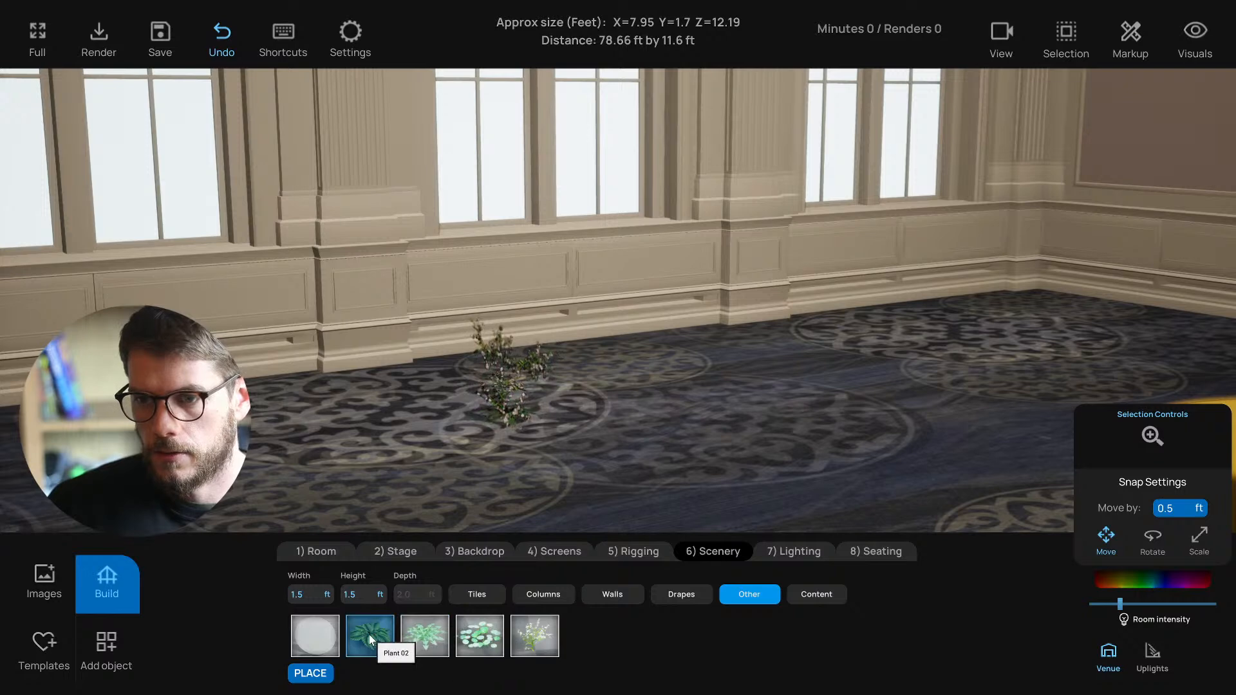
scroll(470, 454, "up", 3)
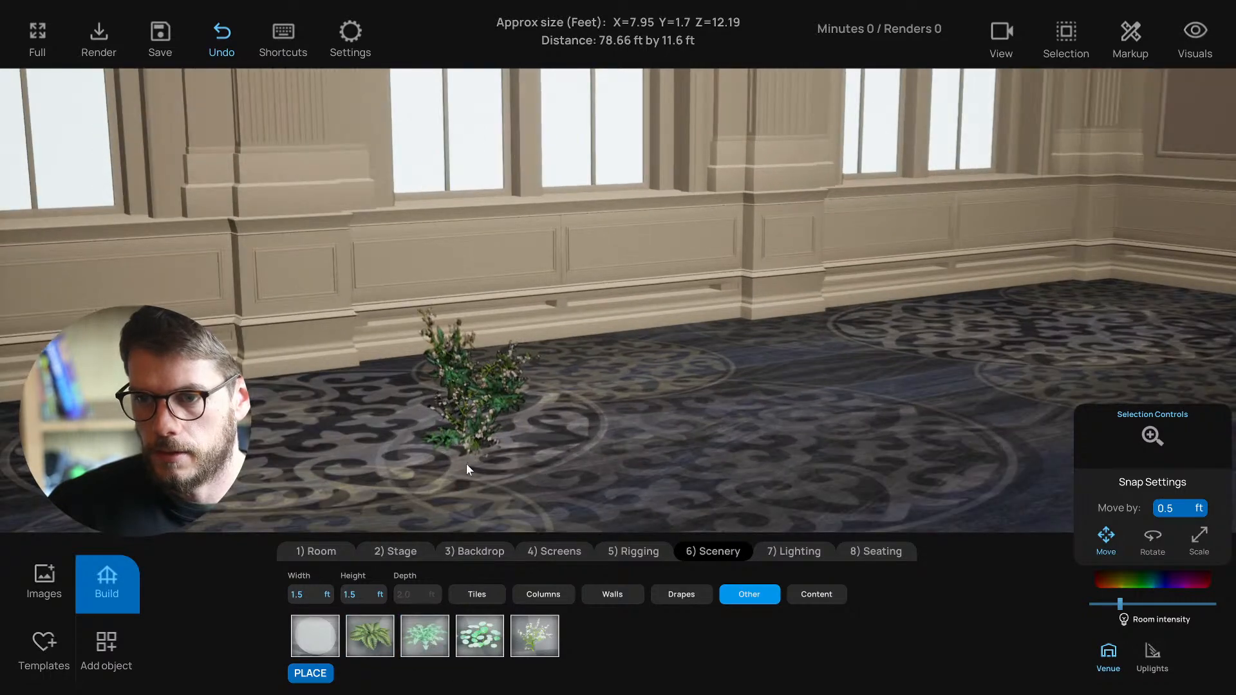
left_click(311, 673)
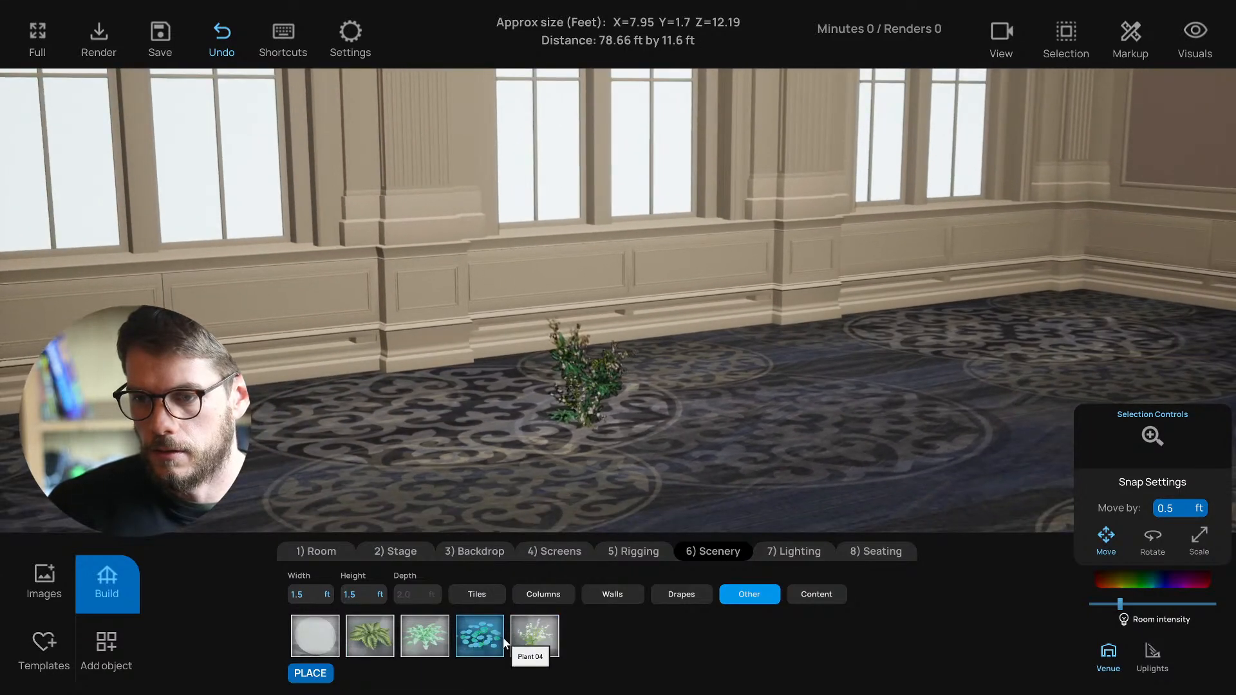
Step: Recolor the flowering branch plant to a salmon orange, about sRGB FF9675
scroll(508, 433, "up", 5)
scroll(482, 424, "down", 3)
left_click(491, 420)
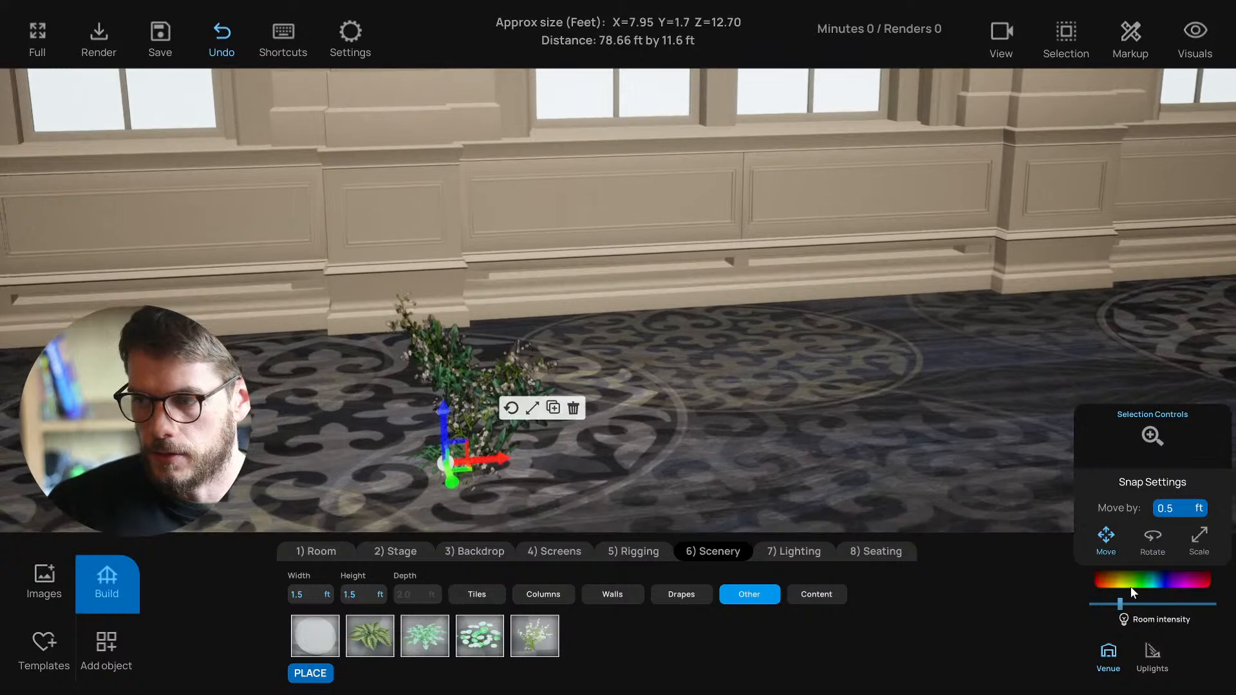
left_click(1130, 581)
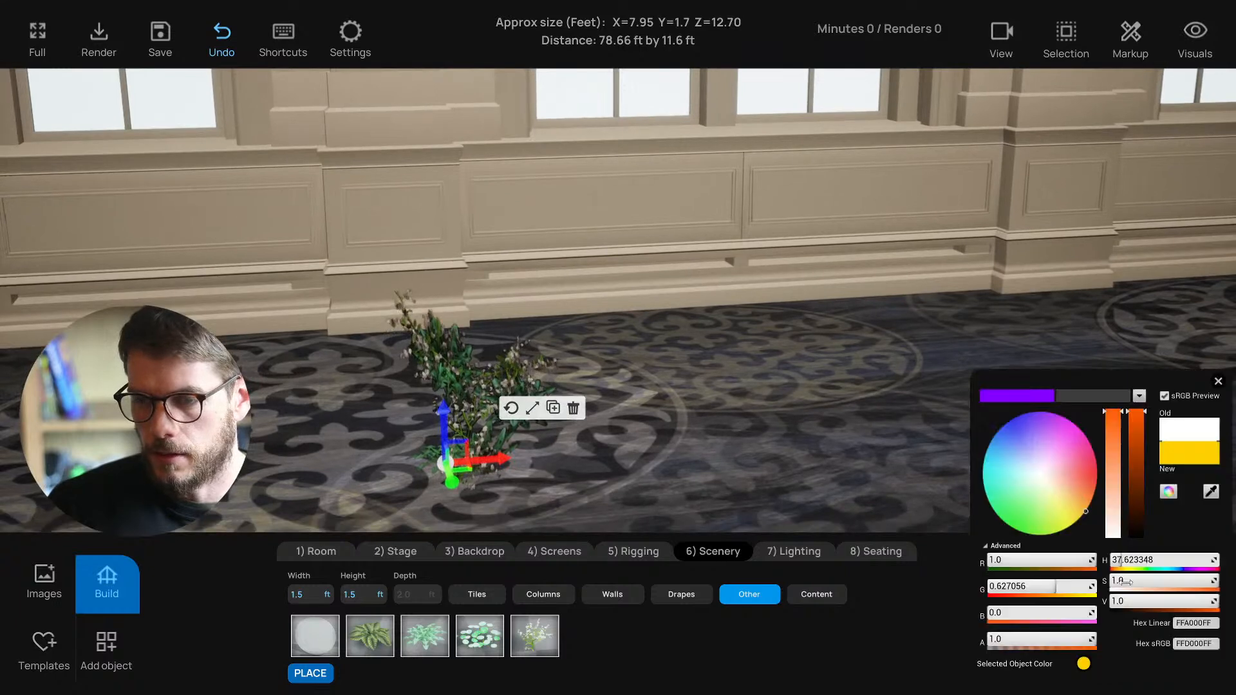
left_click_drag(1038, 484, 1086, 481)
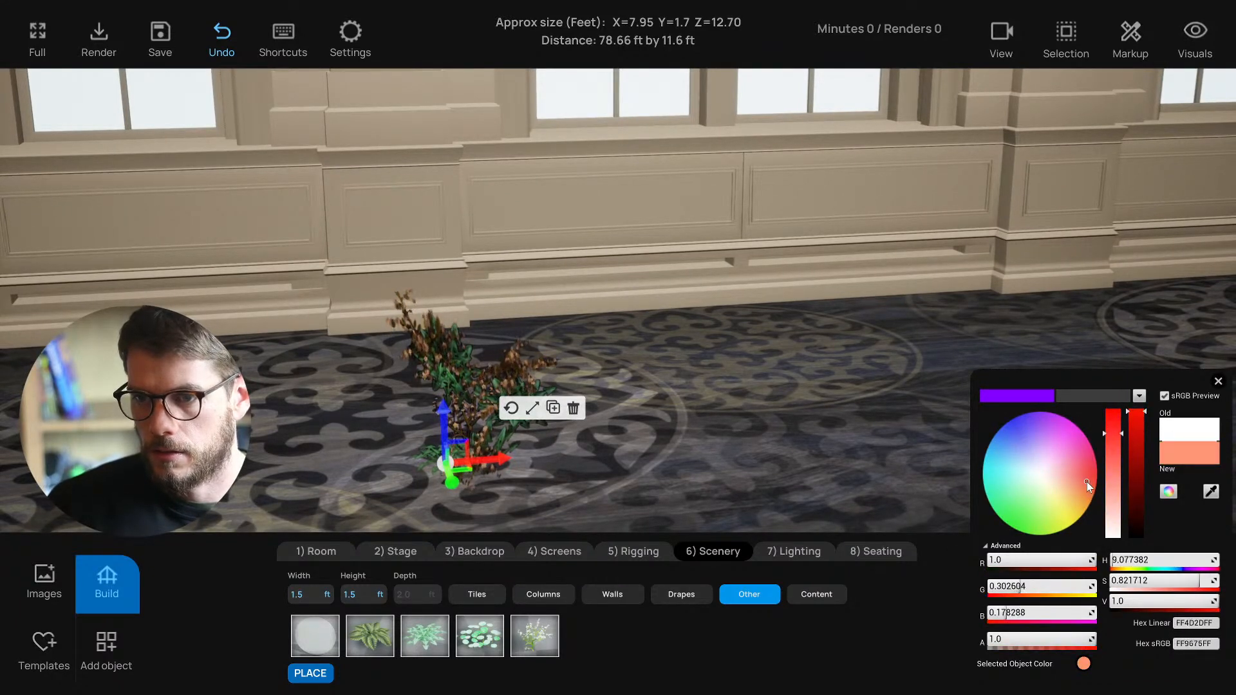
left_click(1218, 381)
Step: Group the overlapping flowering and green plants and move the group onto the yellow table's top
scroll(614, 455, "down", 4)
left_click_drag(615, 457, 487, 316)
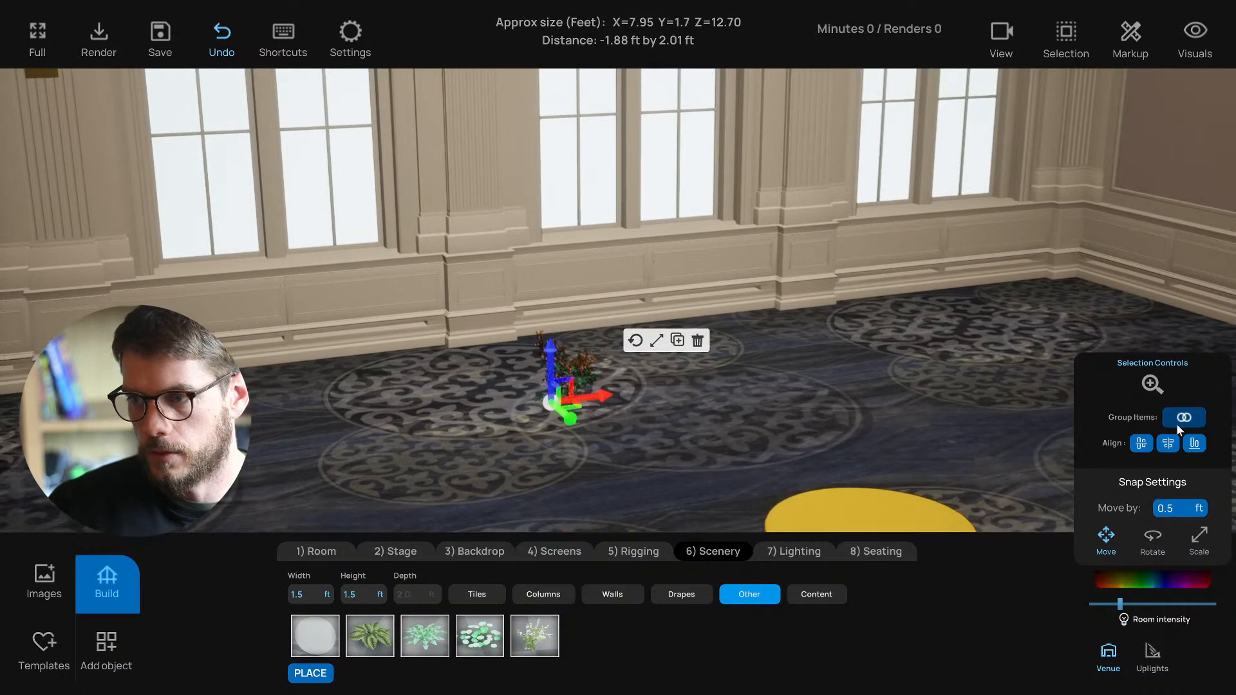
left_click(1177, 421)
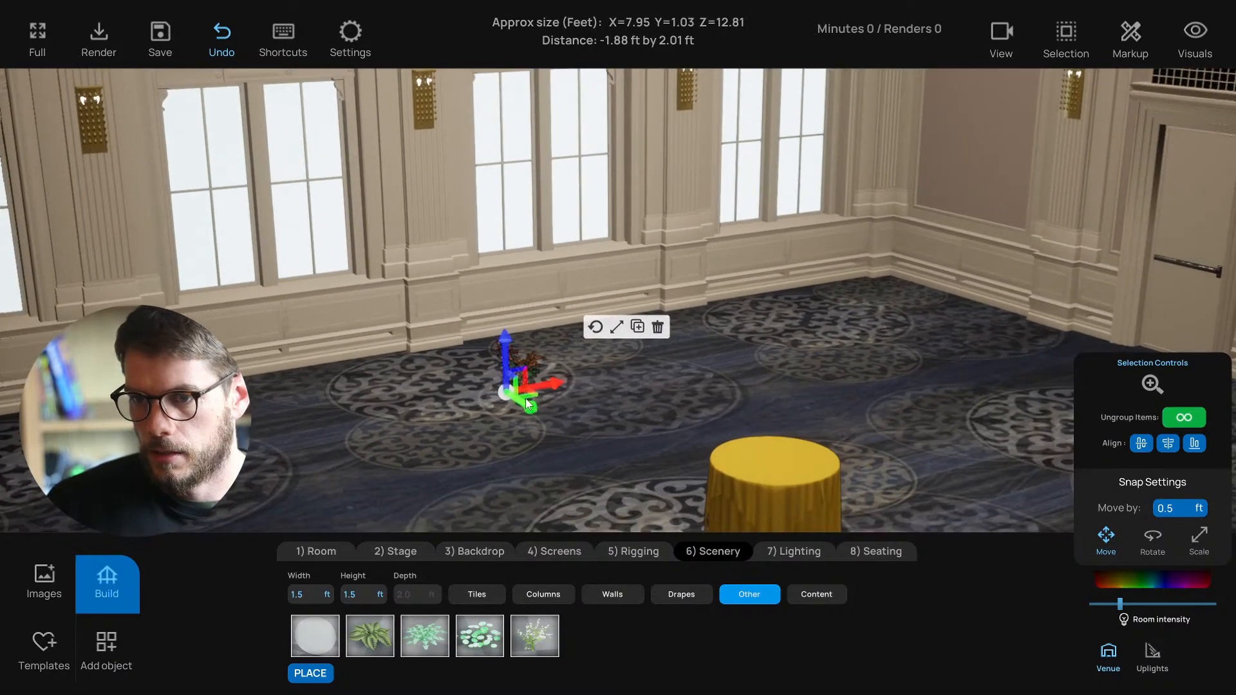
left_click_drag(527, 403, 732, 508)
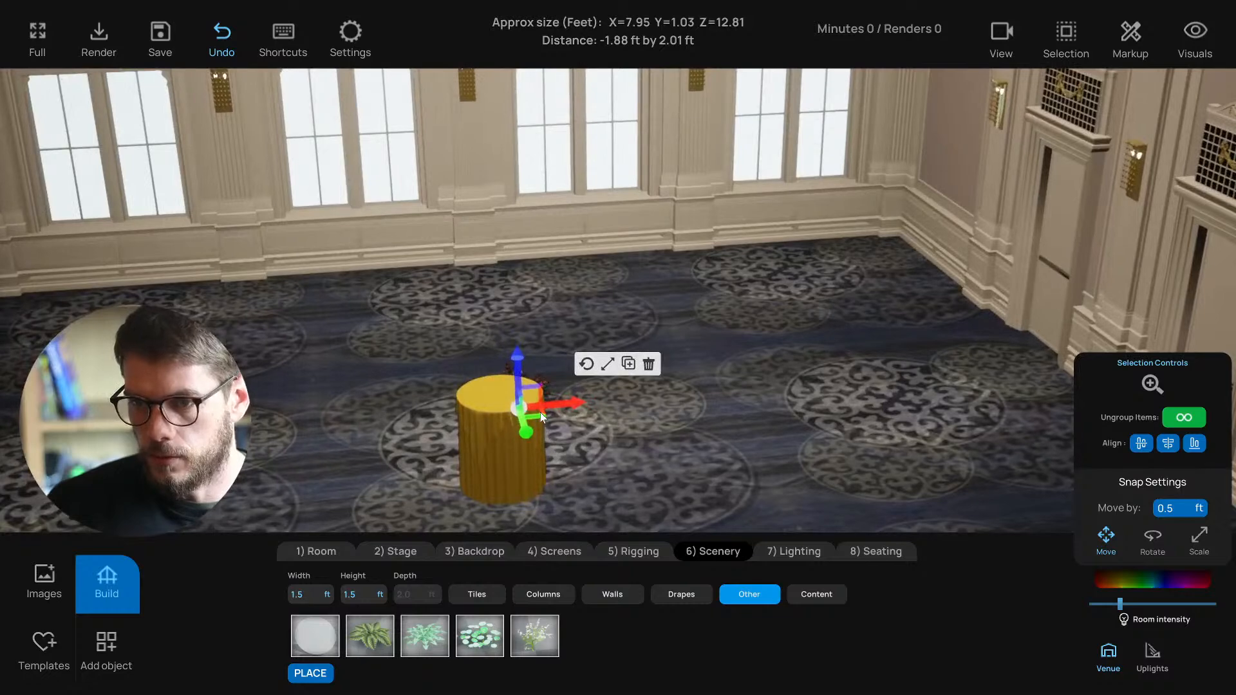
left_click_drag(539, 415, 500, 361)
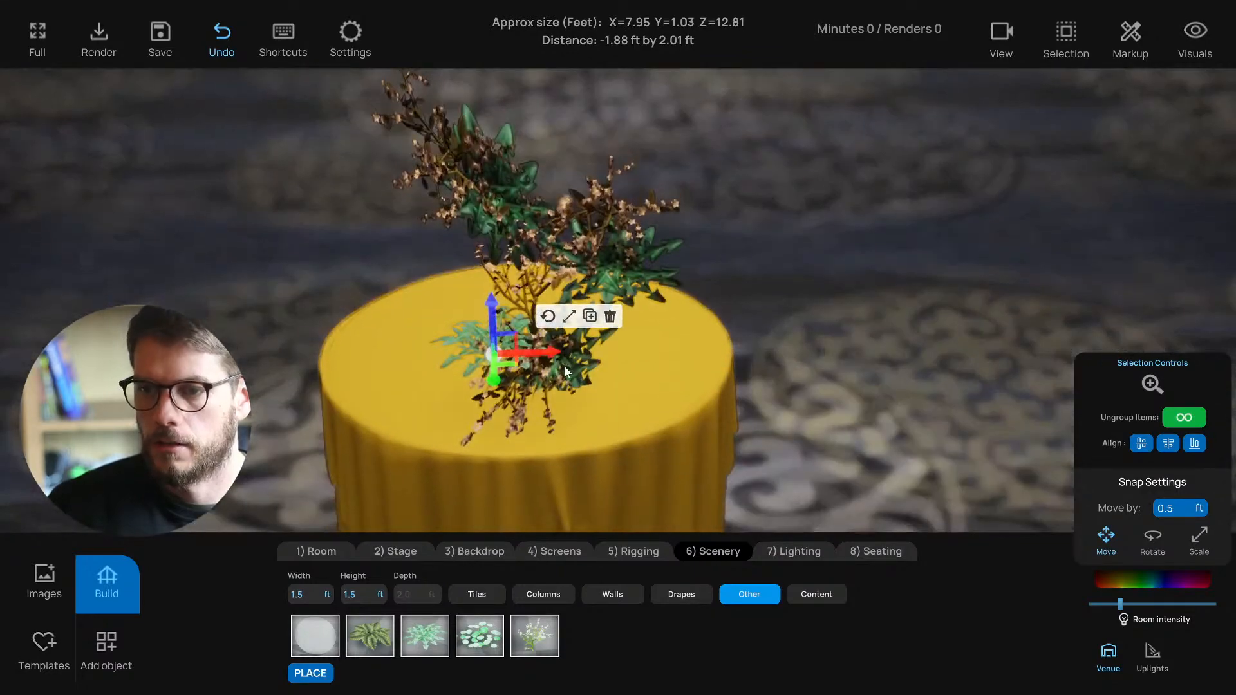
Step: Rotate the plant group on the yellow tabletop so that its branches stand upright
mouse_move(563, 366)
right_mouse_down()
mouse_move(598, 364)
mouse_move(566, 372)
right_mouse_up()
scroll(599, 365, "down", 4)
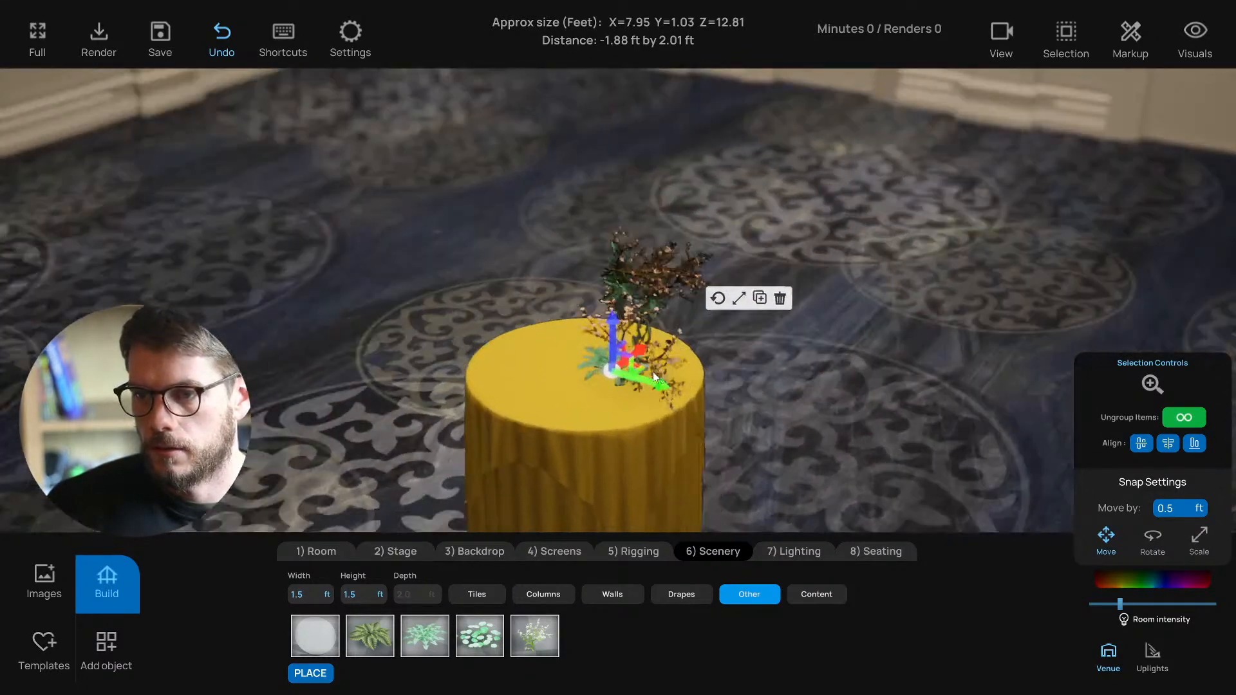
left_click(712, 297)
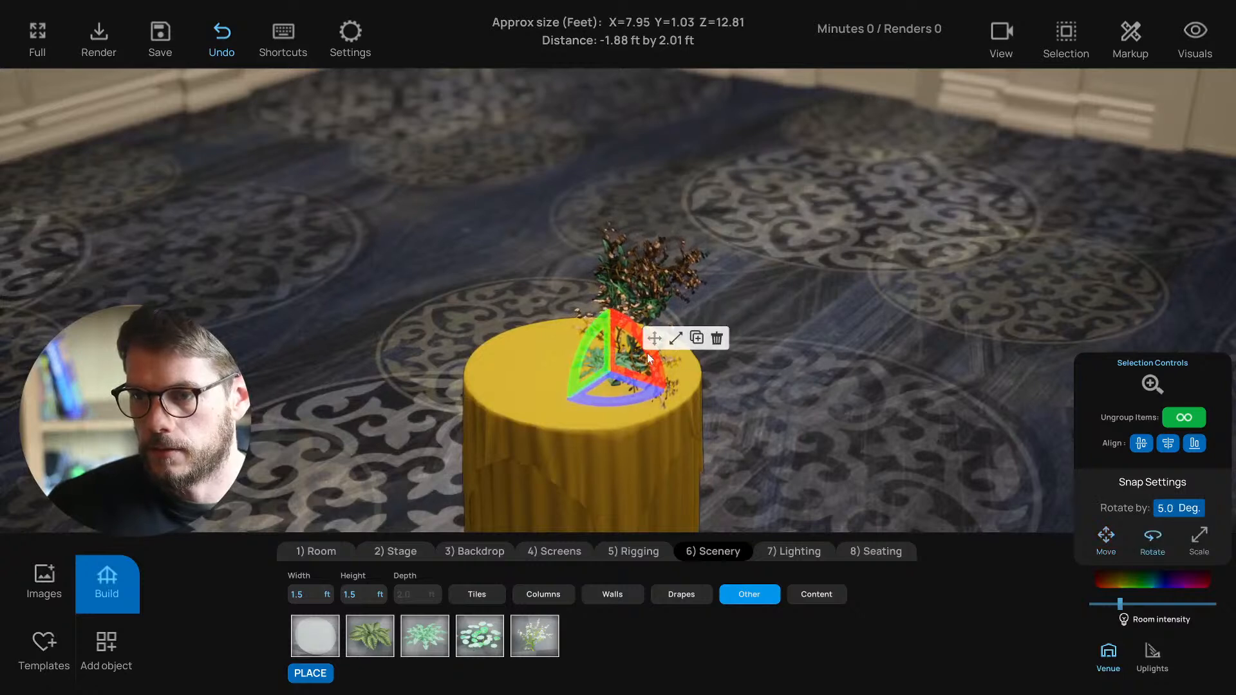
left_click_drag(610, 325, 607, 377)
left_click(675, 338)
right_click_drag(610, 377, 539, 349)
left_click(646, 295)
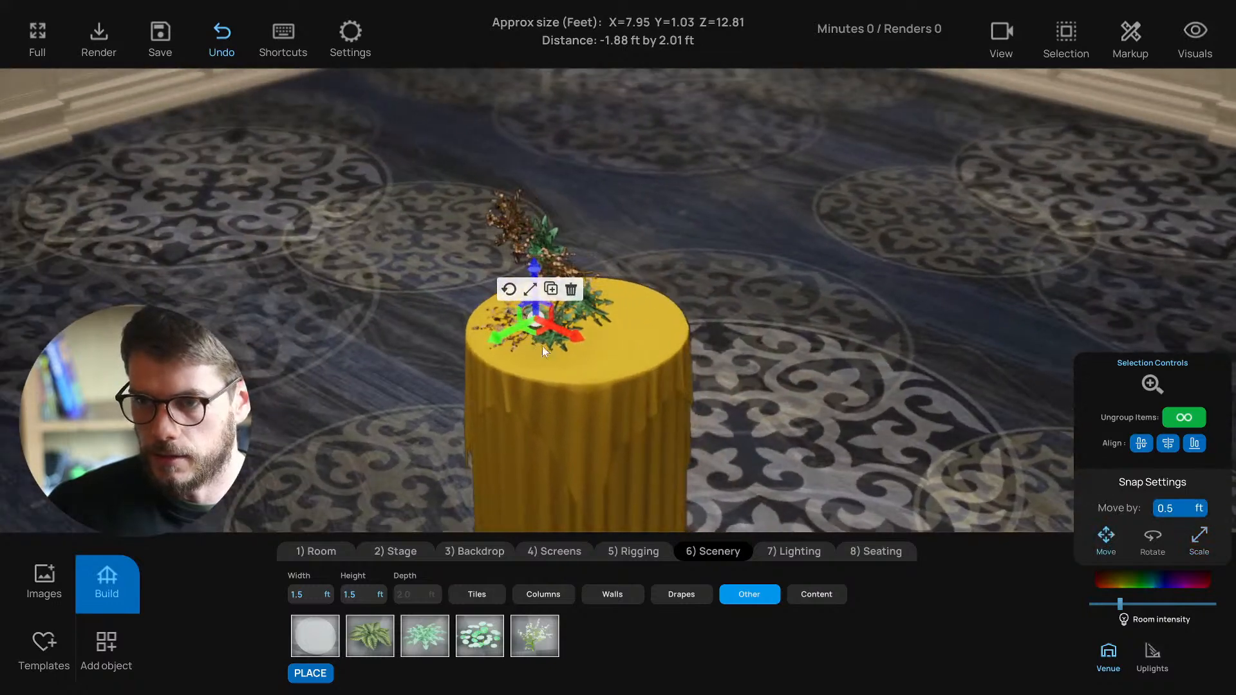
left_click_drag(507, 289, 573, 205)
Step: Scale the plant group down slightly to suit the yellow tabletop
left_click(529, 290)
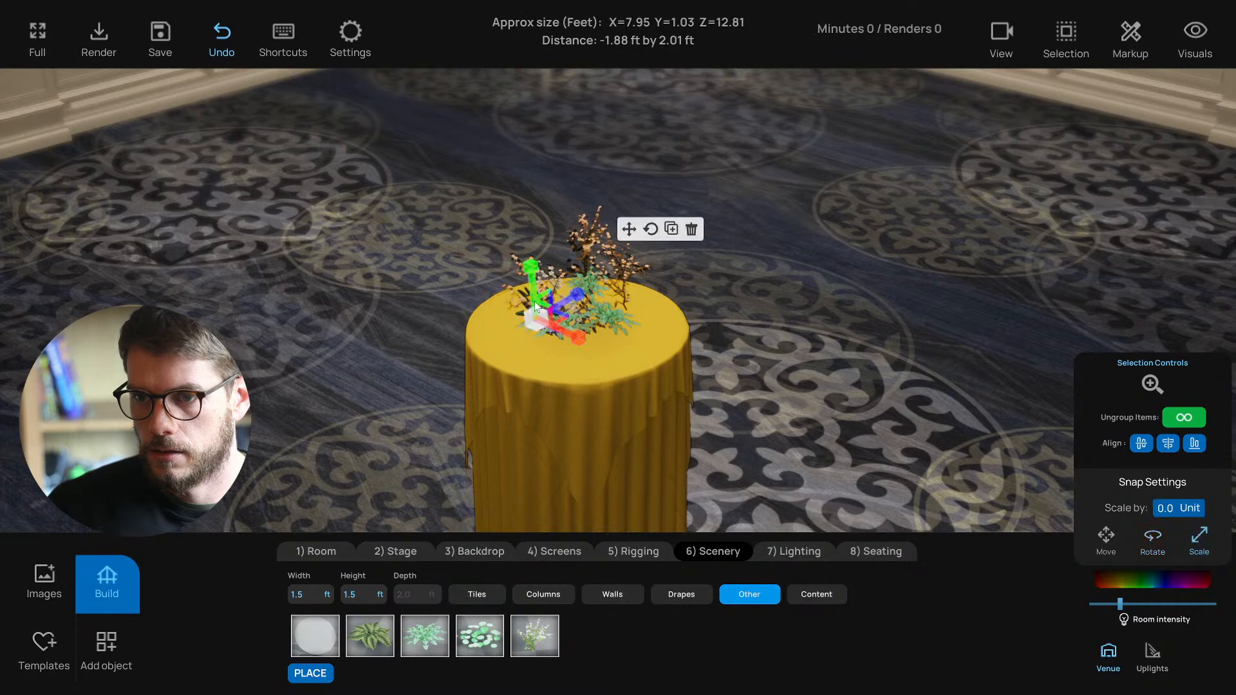
right_click_drag(558, 310, 593, 367)
left_click_drag(546, 364, 569, 412)
right_click_drag(569, 412, 492, 413)
scroll(676, 408, "up", 4)
left_click(585, 276)
Step: Set the movement snap increment to 0.0 ft with the plant group selected
scroll(492, 413, "down", 5)
scroll(494, 411, "up", 3)
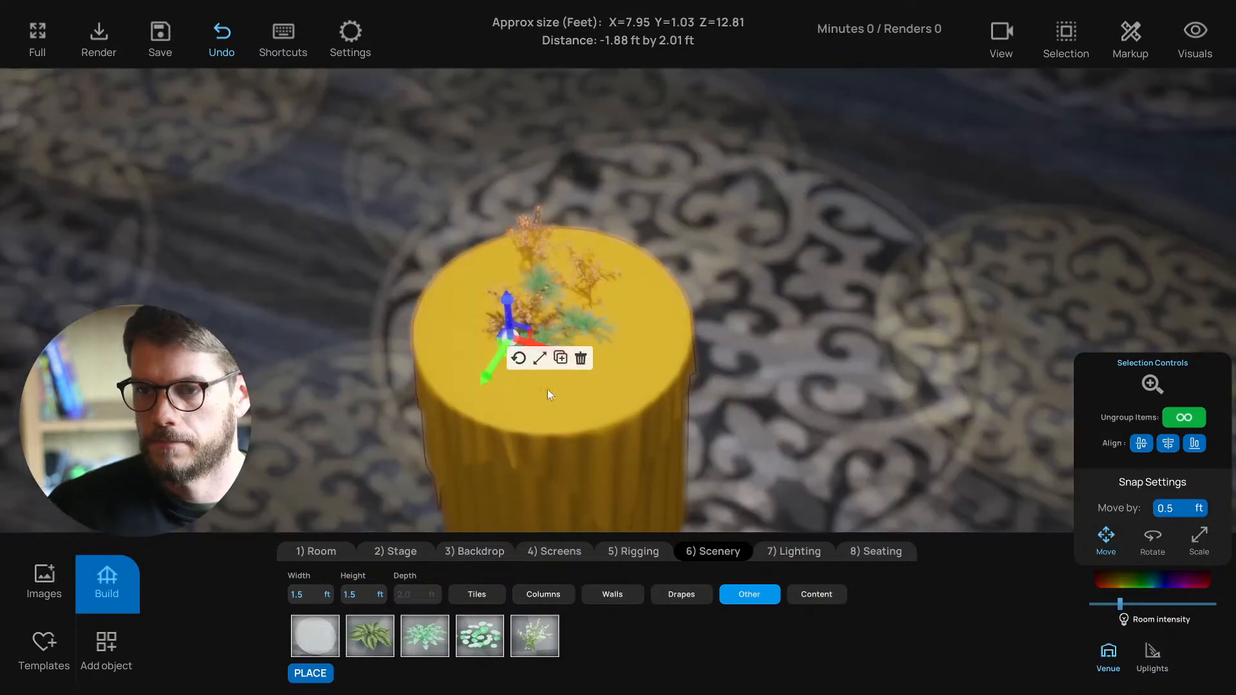
right_click_drag(567, 308, 506, 282)
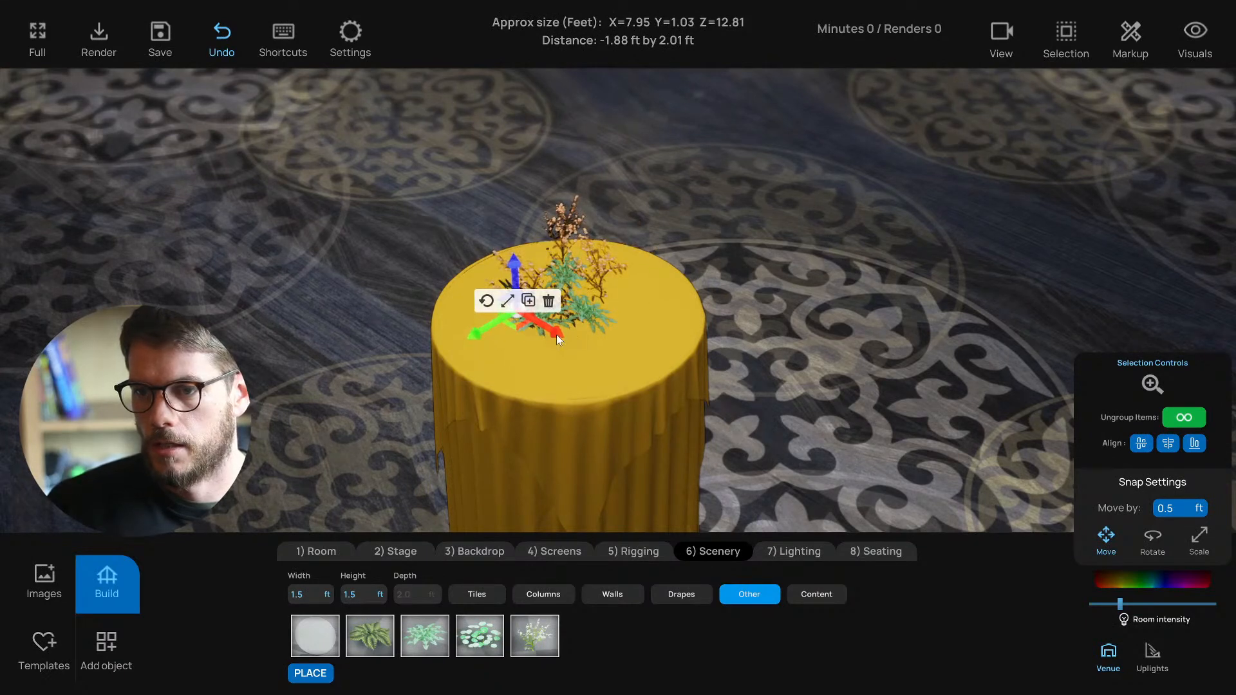
right_click_drag(558, 336, 605, 344)
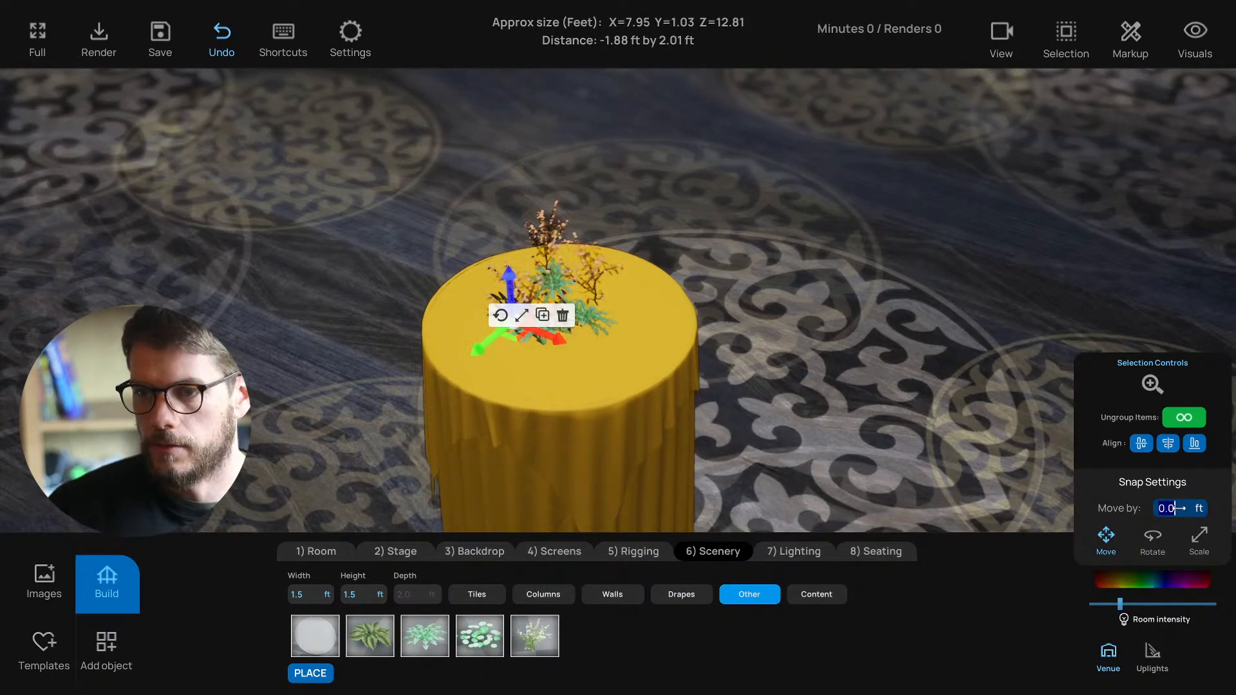
Step: Duplicate the plant group beside the original on the yellow tabletop and rotate the copy so its branches face another direction
right_click_drag(695, 423, 792, 416)
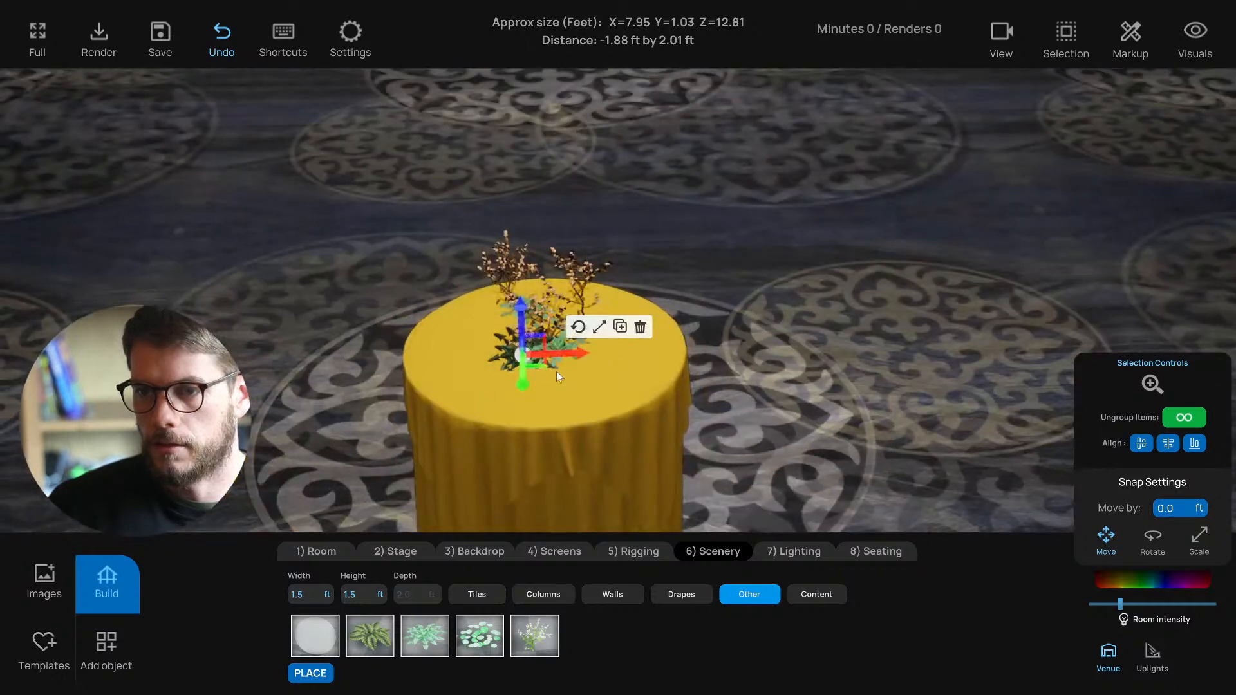
left_click_drag(566, 354, 605, 346)
key("ctrl+c")
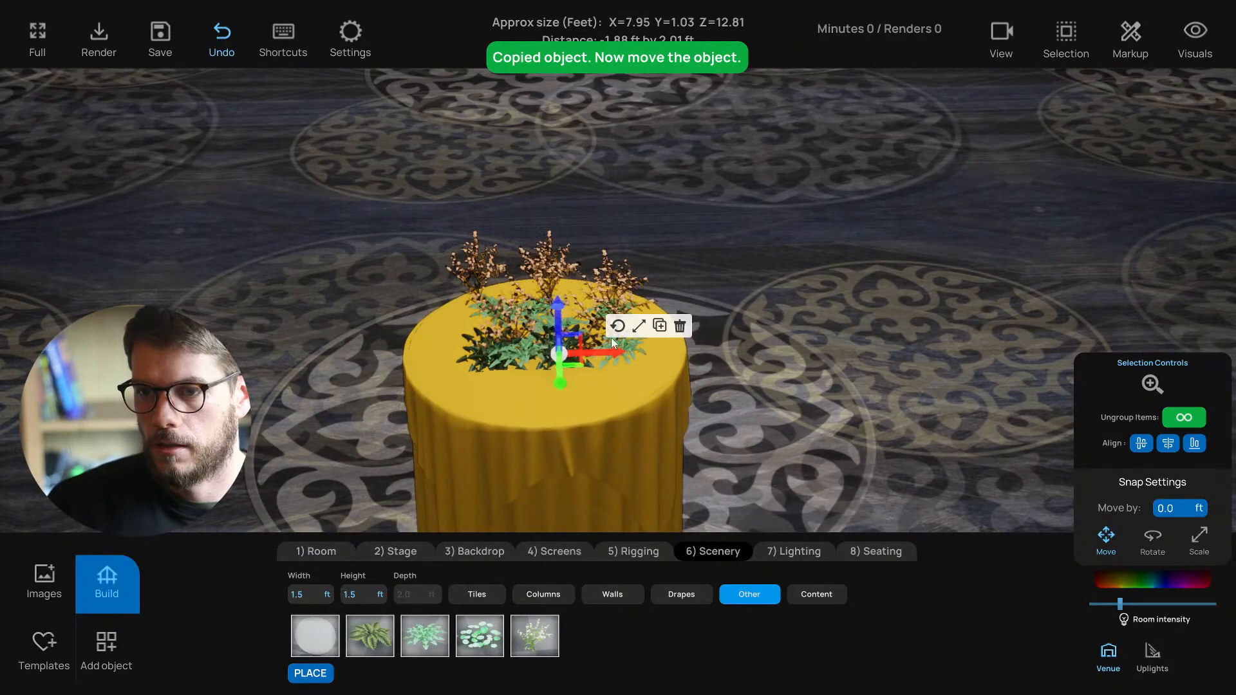
key("r")
left_click_drag(537, 390, 469, 346)
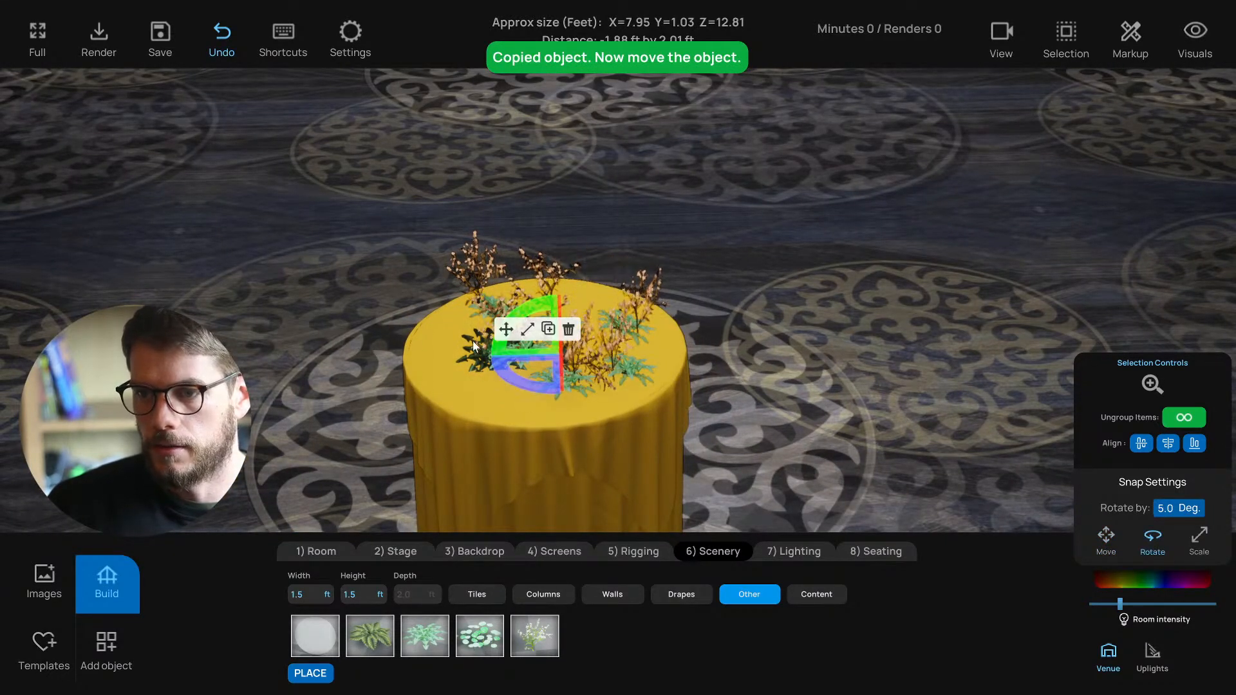
Step: Move the rotated plant copy closer to the original group near the middle of the yellow tabletop
left_click(505, 331)
left_click_drag(561, 368, 536, 348)
scroll(535, 348, "down", 10)
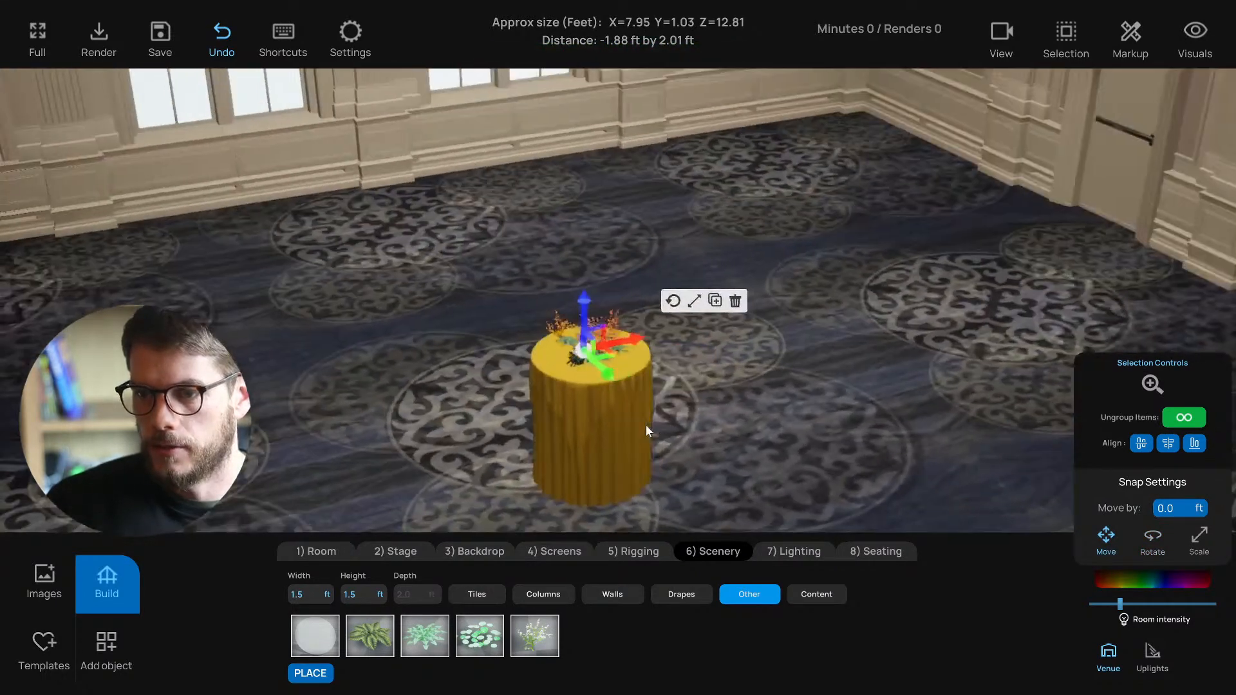
right_click_drag(646, 424, 850, 522)
left_click(679, 466)
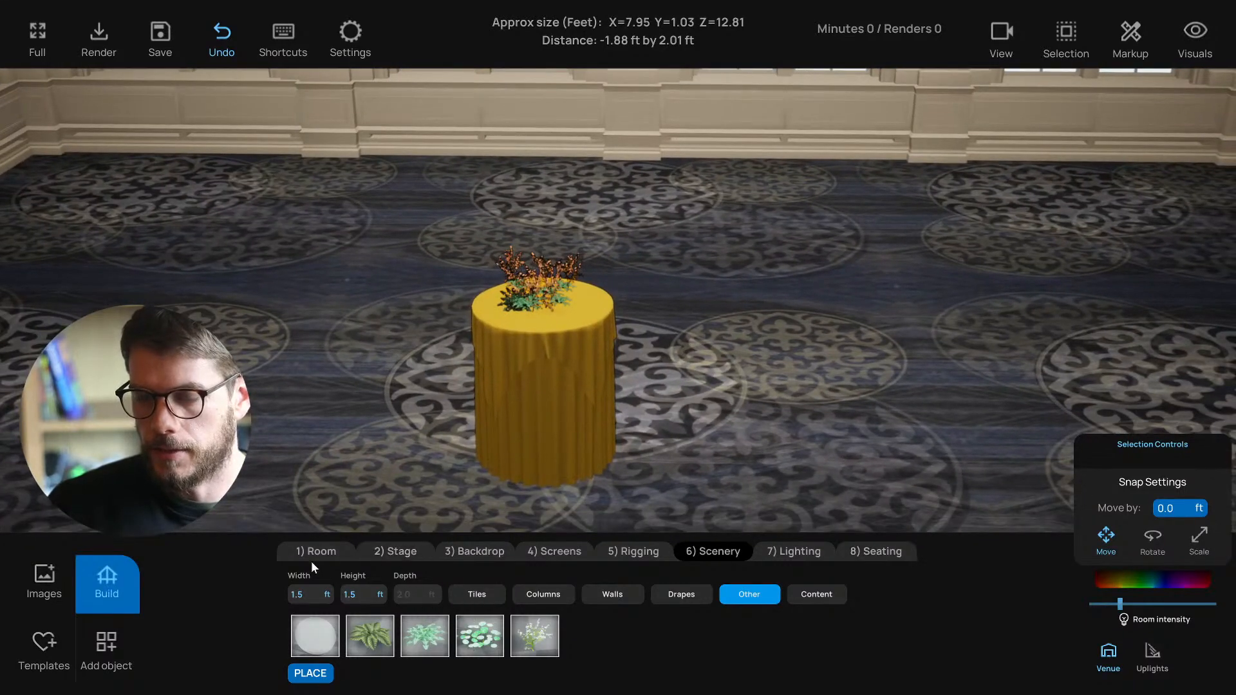
scroll(515, 525, "down", 2)
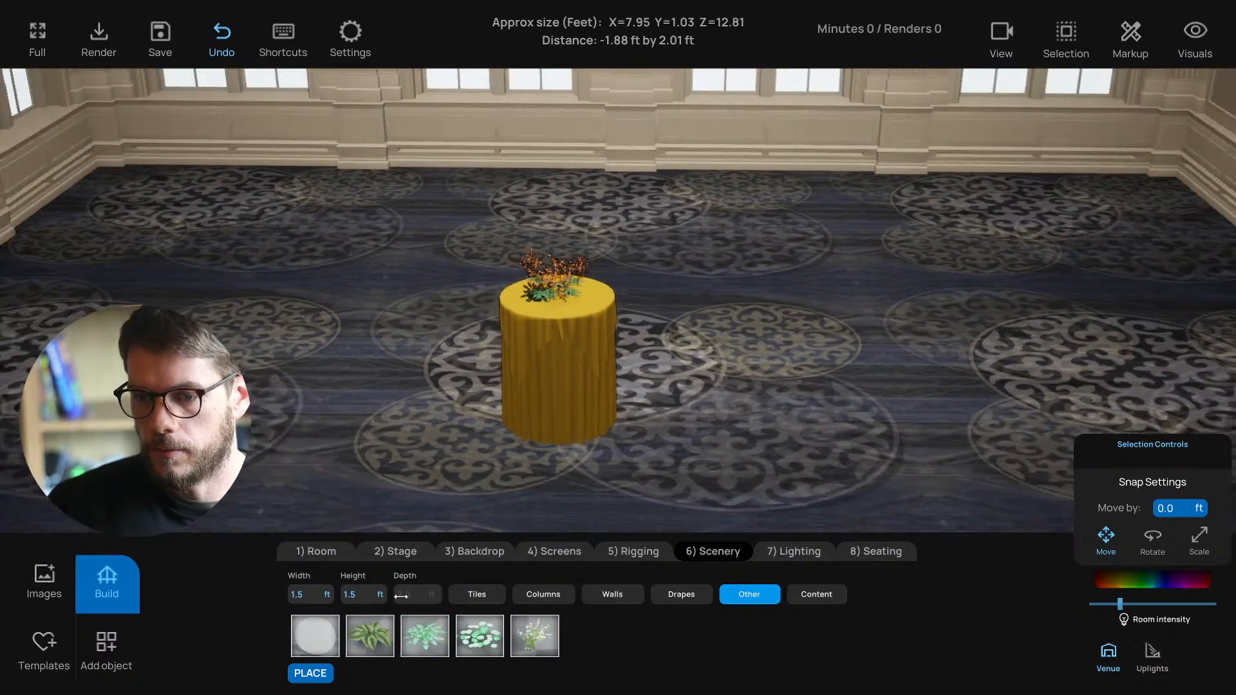
Step: Place a banquet round table with chairs from the table library on the floor beside the yellow table
left_click(870, 556)
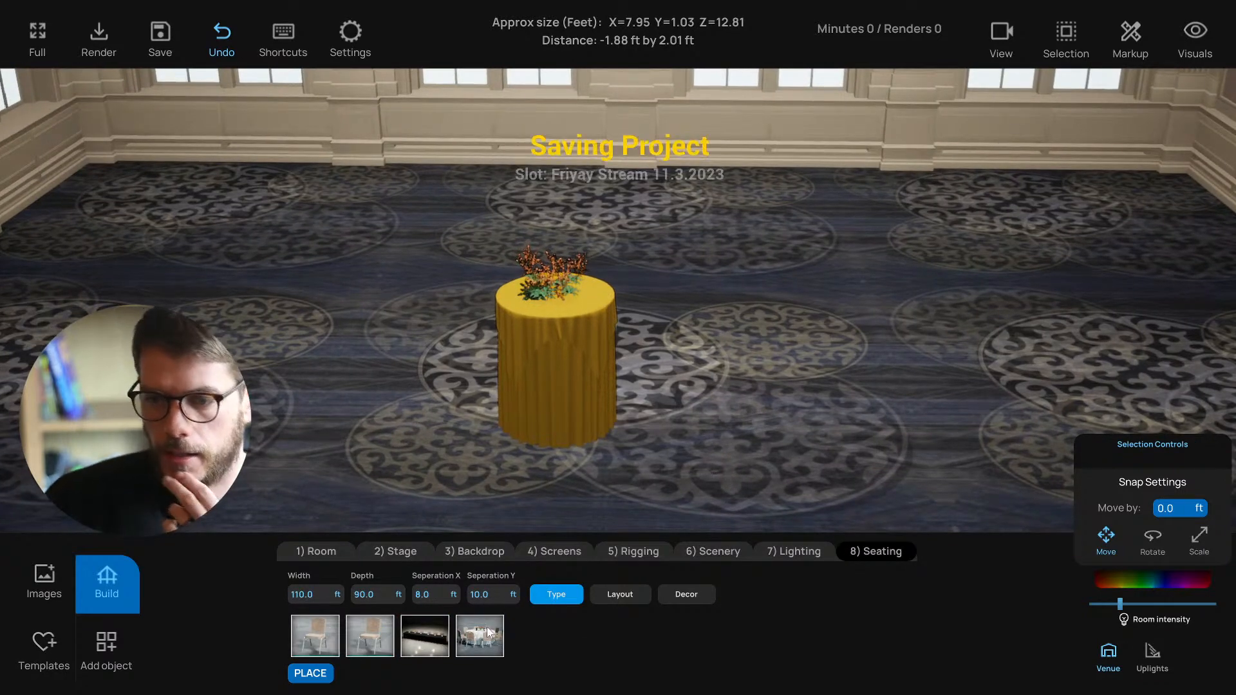
left_click(106, 642)
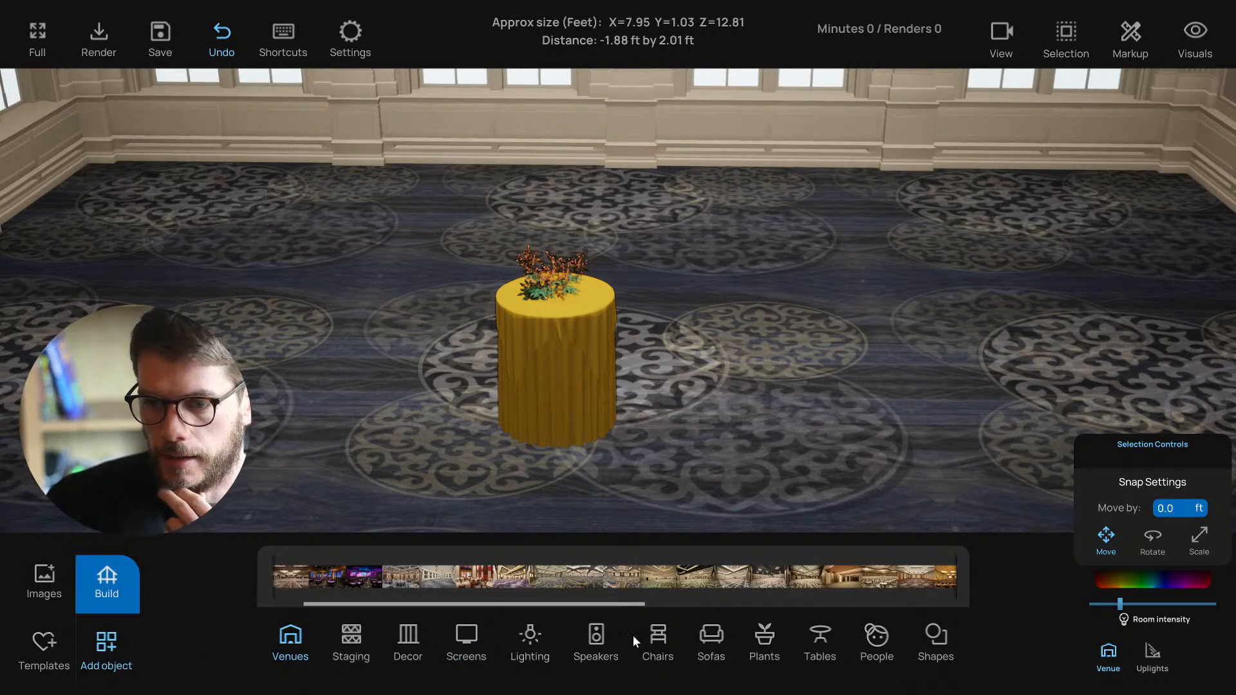
left_click(820, 637)
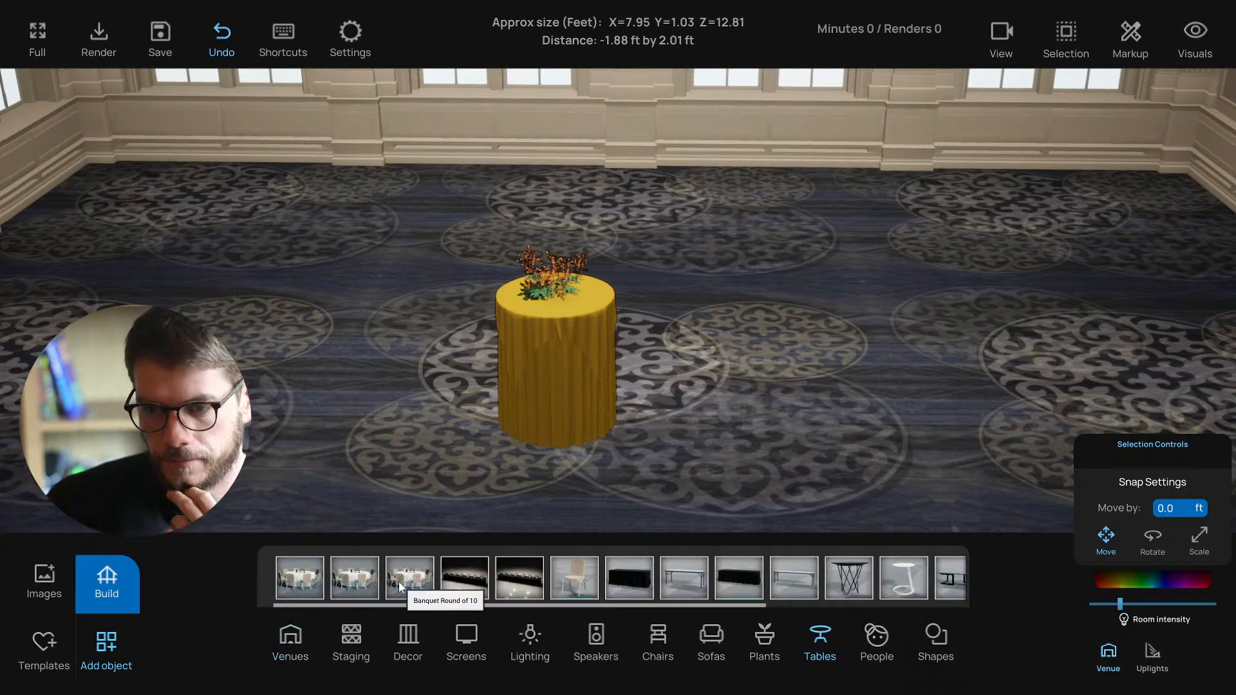
left_click_drag(292, 579, 291, 463)
right_click_drag(248, 448, 206, 489)
scroll(193, 502, "down", 2)
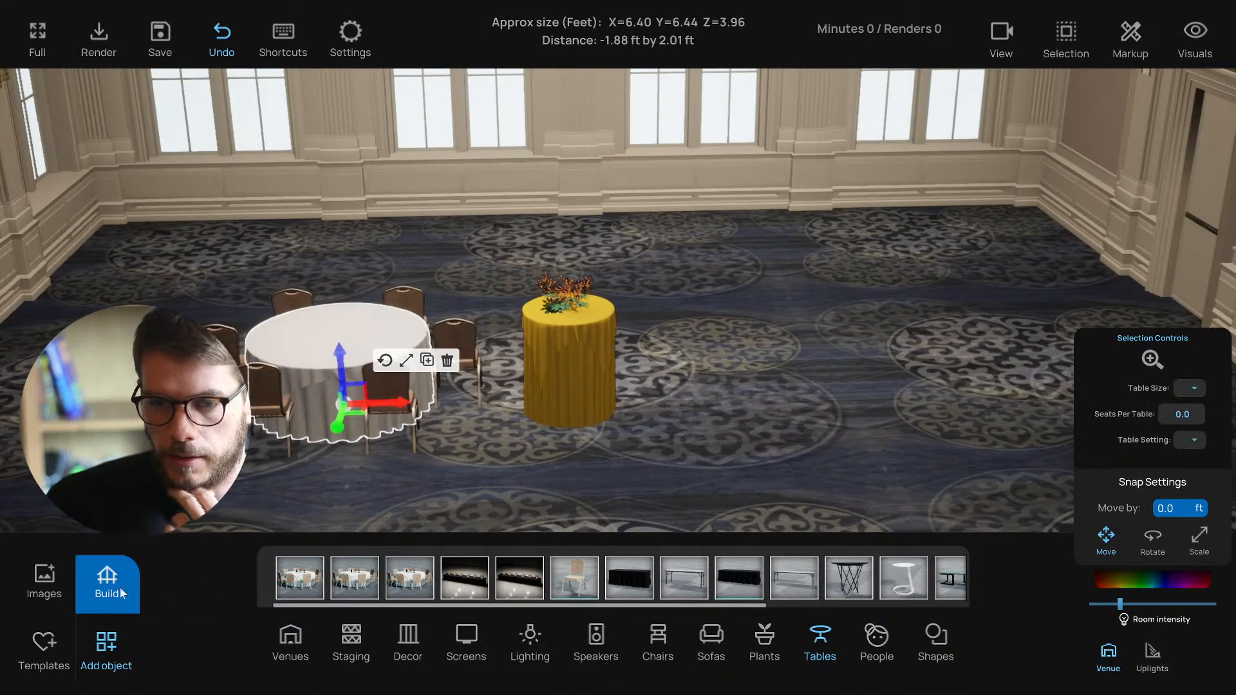
Step: Apply the Vase 1 seating decor to the tables
left_click(138, 590)
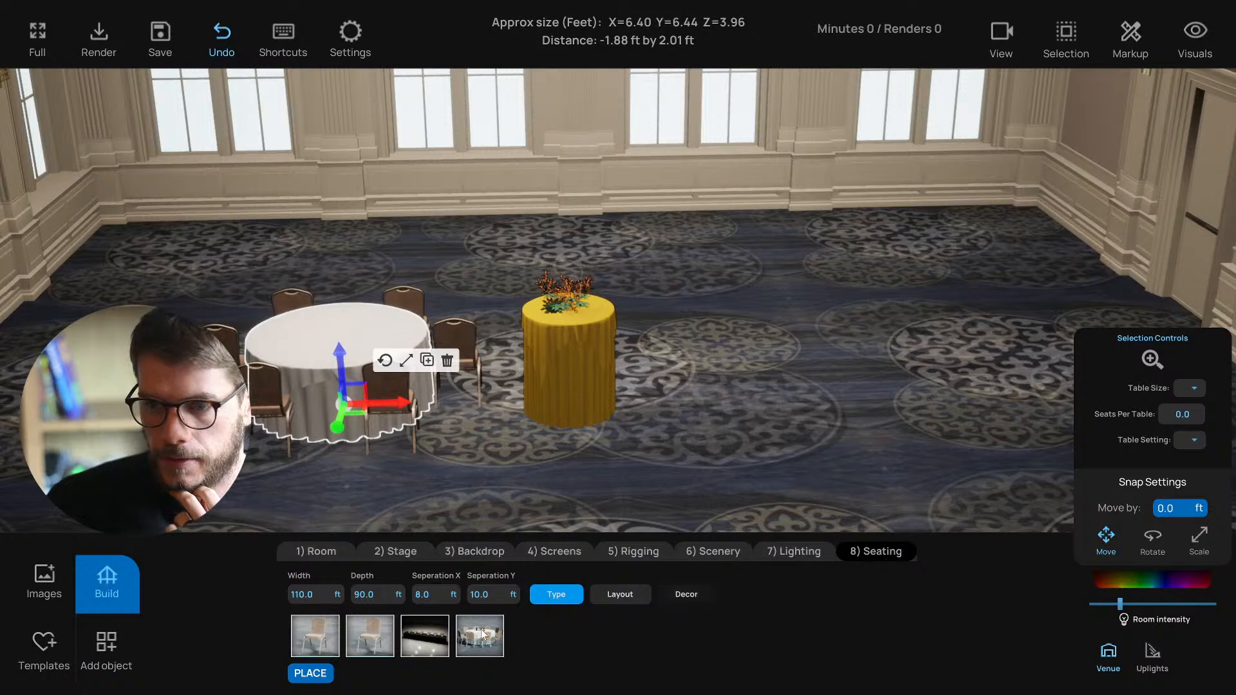
left_click(692, 595)
left_click(322, 634)
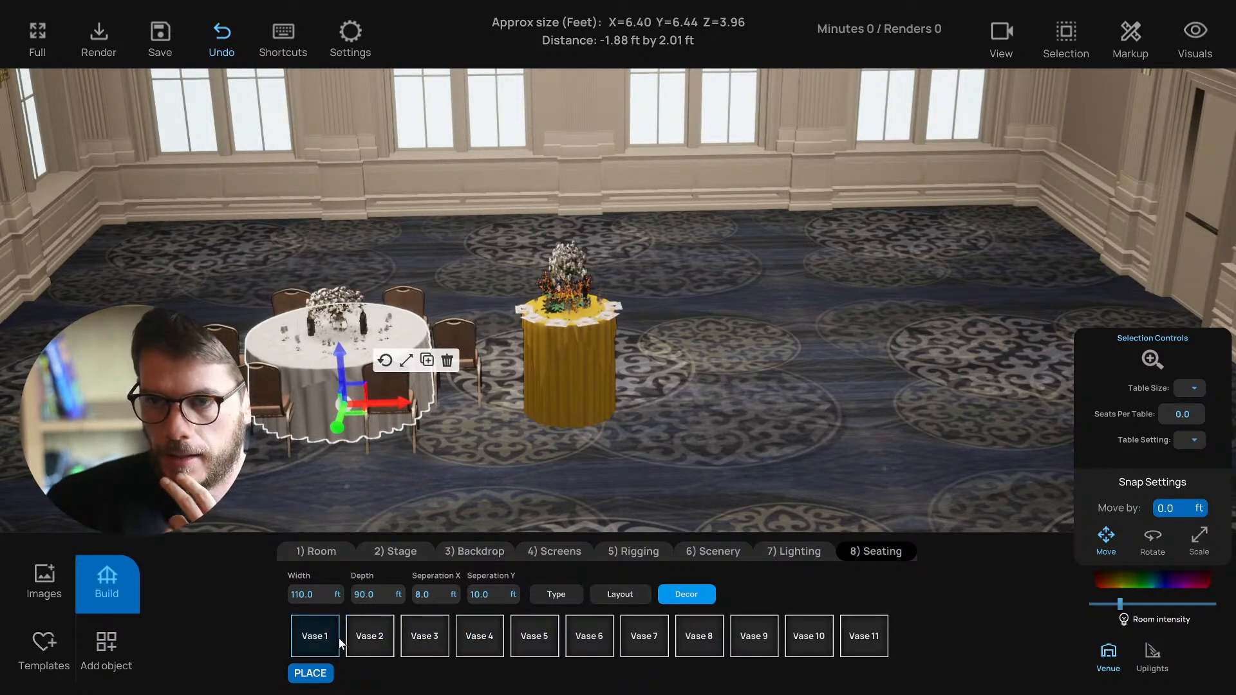
mouse_move(400, 453)
right_mouse_down()
mouse_move(419, 438)
mouse_move(416, 455)
right_mouse_up()
scroll(409, 446, "down", 2)
scroll(415, 449, "up", 4)
scroll(416, 454, "down", 1)
scroll(414, 458, "up", 1)
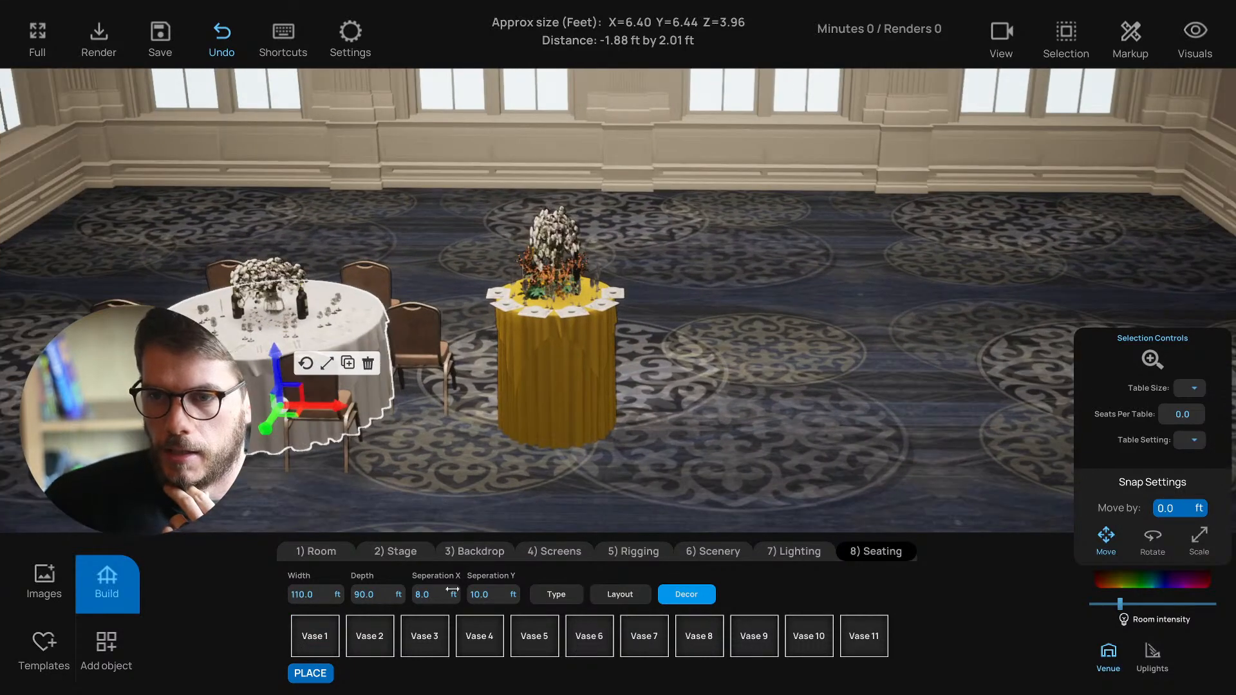
Step: Try the Vase 3, Vase 4 and Vase 5 decor on the tables, ending on Vase 4
left_click(424, 643)
left_click(431, 643)
left_click(484, 643)
left_click(531, 644)
left_click(464, 646)
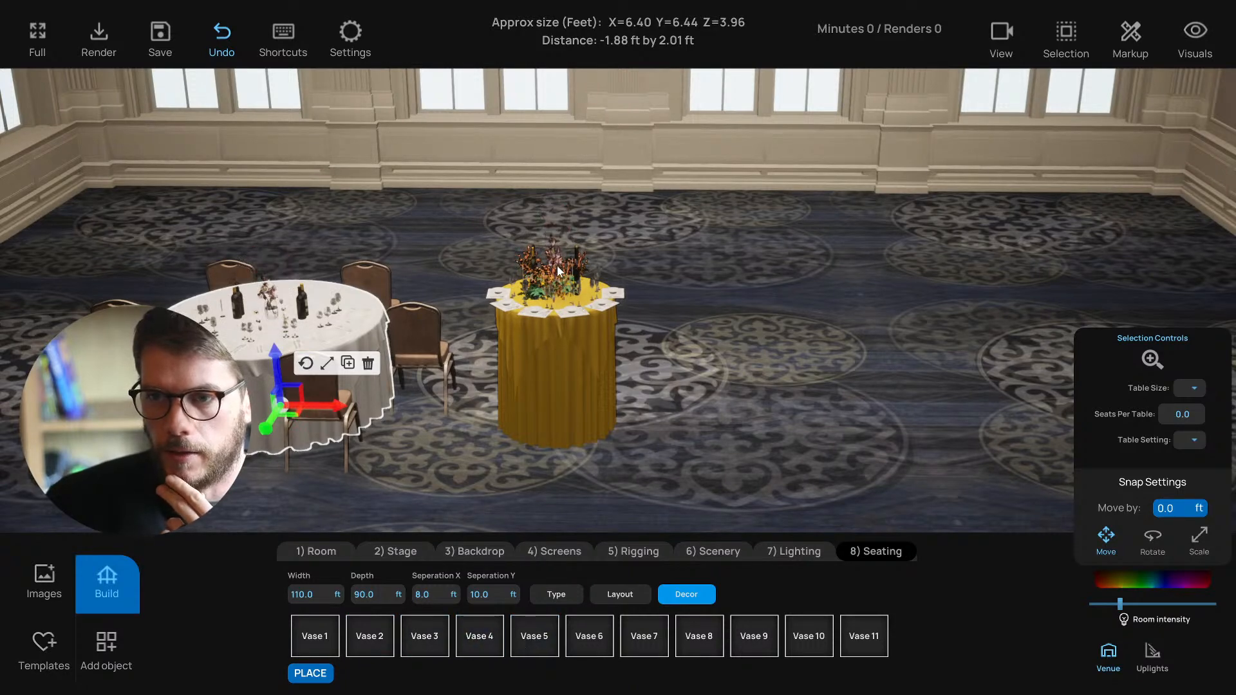
scroll(435, 329, "up", 3)
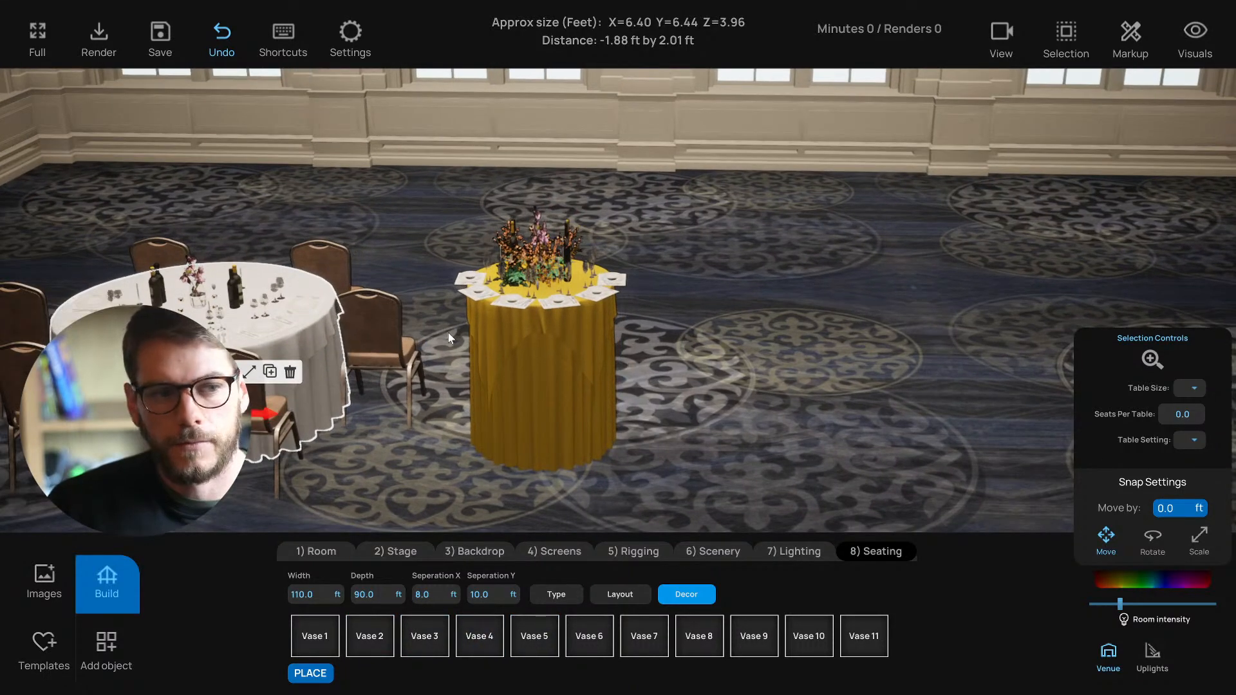
Step: Set the table setting to No for the banquet table and the yellow table, and delete the banquet table
key("a")
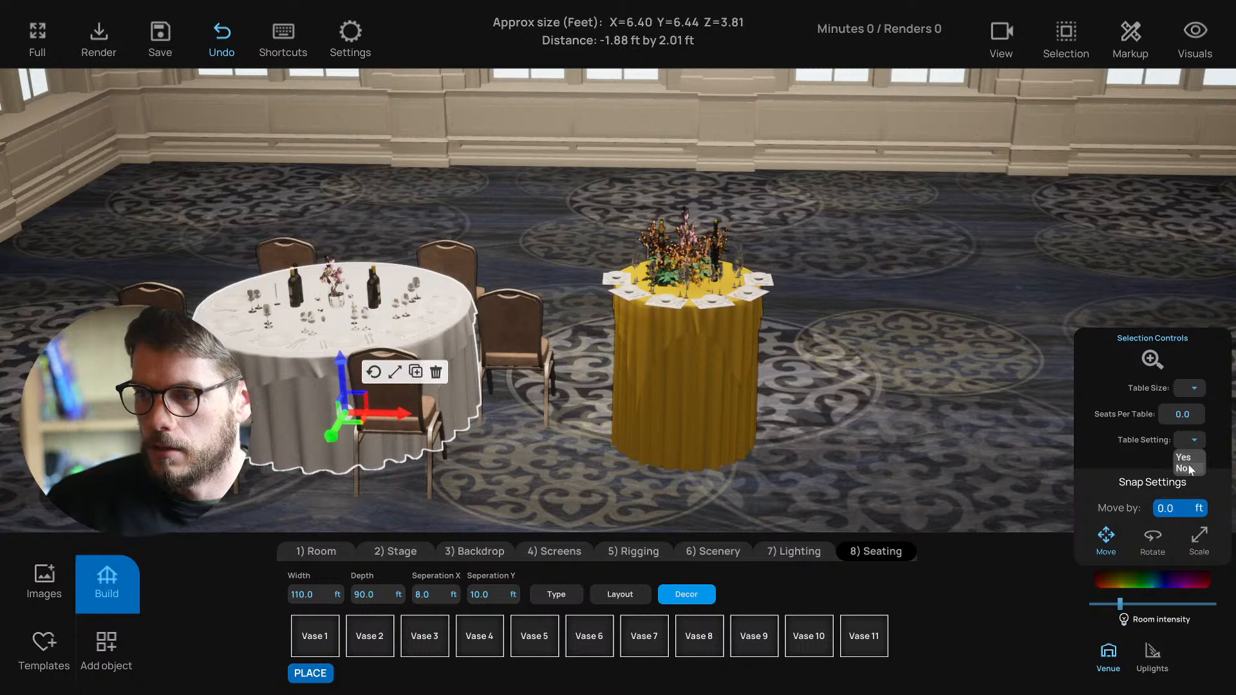
left_click(1184, 468)
left_click(722, 448)
left_click(1193, 445)
left_click(1188, 470)
scroll(885, 462, "up", 2)
left_click(282, 389)
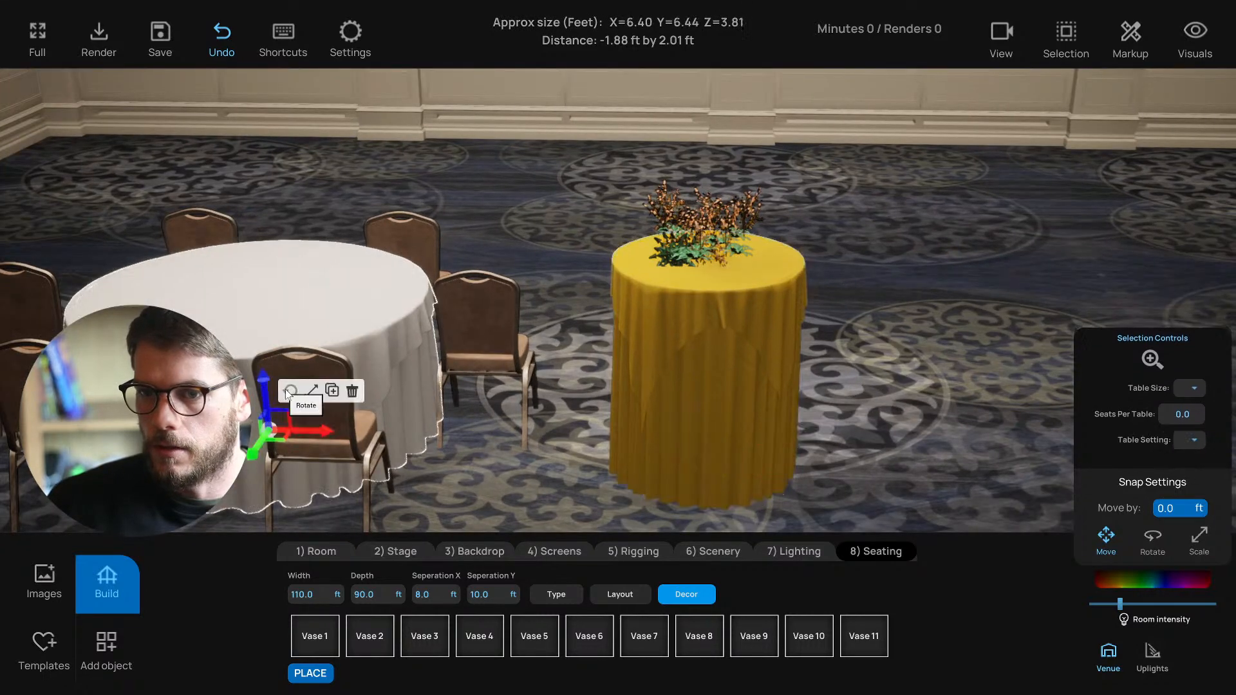
left_click(352, 391)
Step: Select the plants on the yellow tabletop and shift them slightly to form a tighter centerpiece
scroll(618, 338, "up", 3)
middle_click_drag(698, 265, 613, 295)
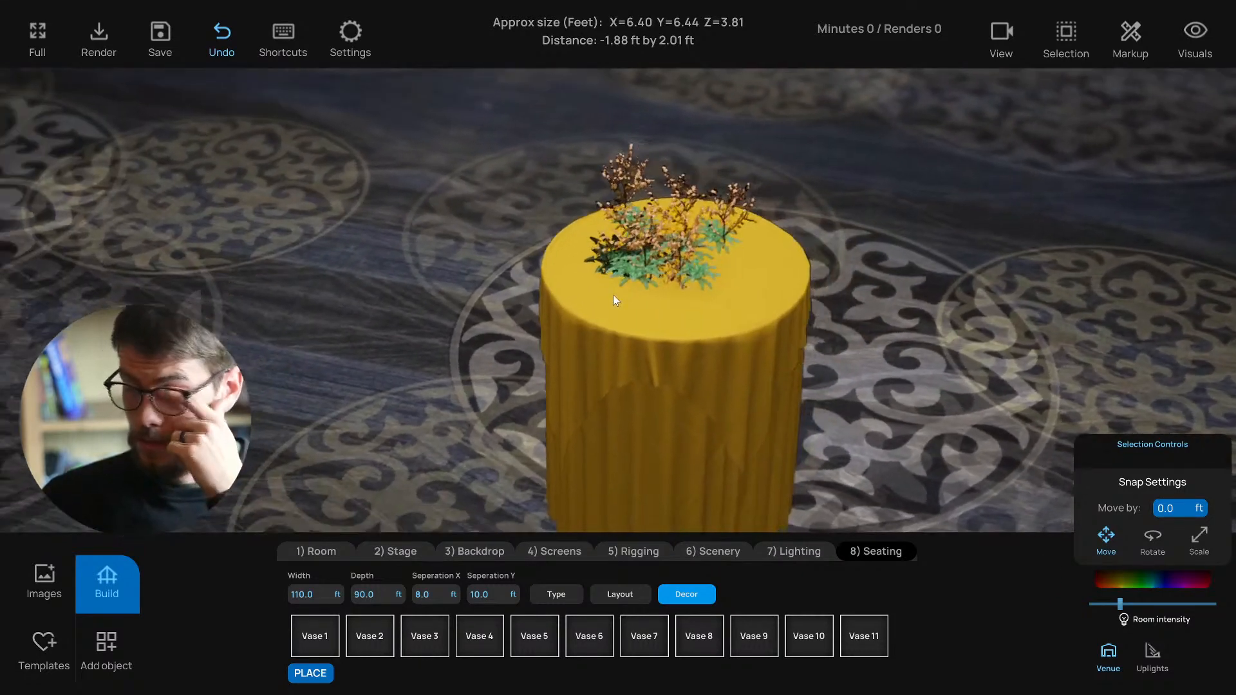
left_click(644, 246)
left_click_drag(685, 257, 658, 259)
right_click_drag(592, 247, 618, 283)
scroll(646, 250, "down", 3)
scroll(599, 292, "up", 2)
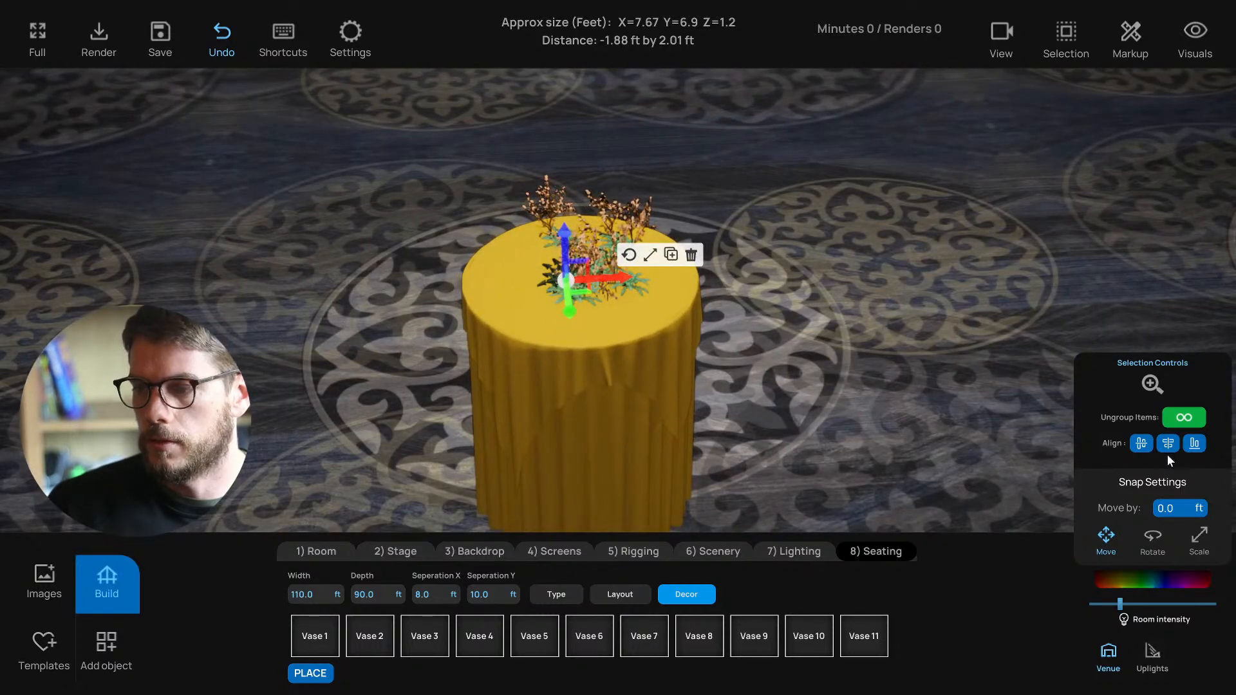
Step: Recolor the centerpiece plants orange (hex FF8500FF) and close the color picker
left_click(1151, 578)
left_click_drag(1051, 479, 1101, 497)
scroll(800, 418, "down", 4)
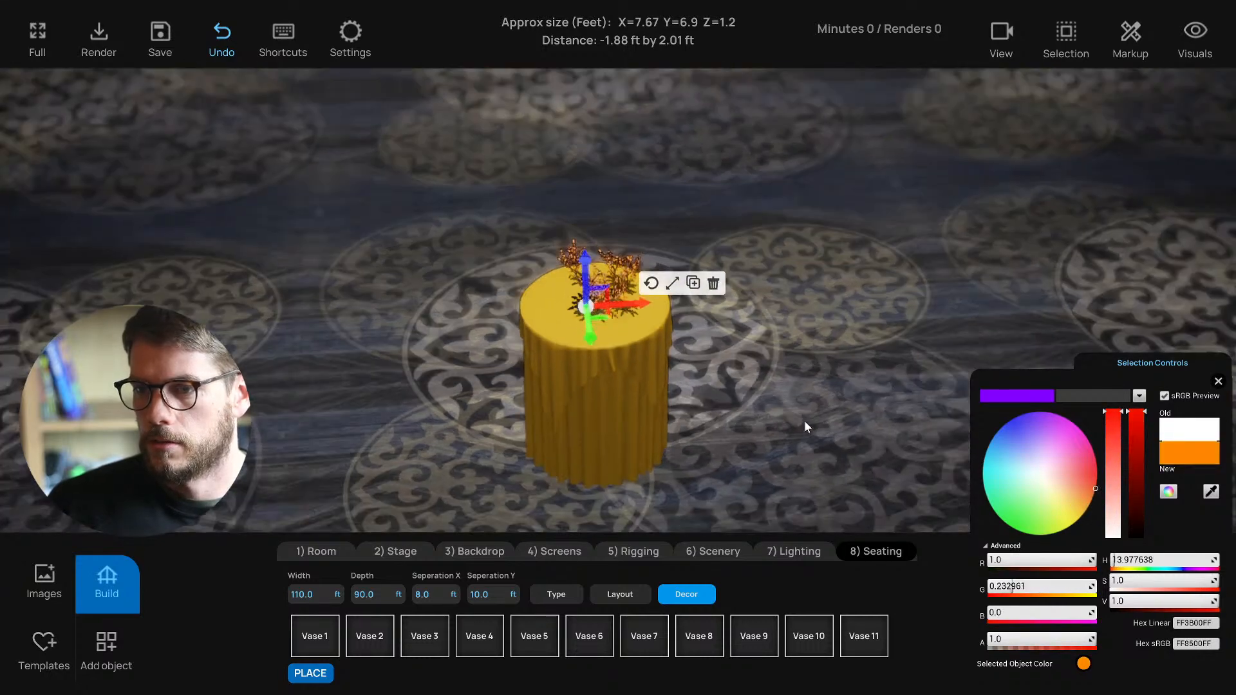
left_click(787, 409)
right_click_drag(787, 408, 784, 388)
scroll(783, 386, "down", 2)
middle_click_drag(668, 330, 628, 315)
scroll(628, 316, "up", 3)
scroll(605, 305, "down", 2)
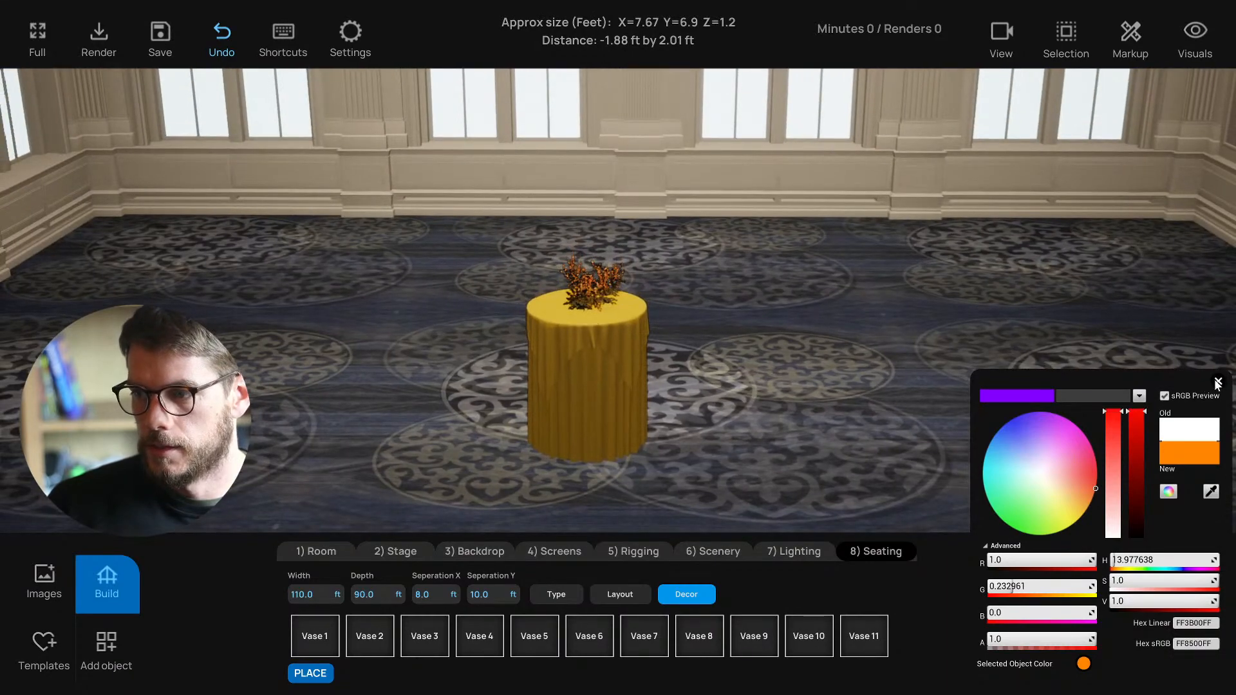
left_click(1217, 382)
scroll(789, 410, "down", 3)
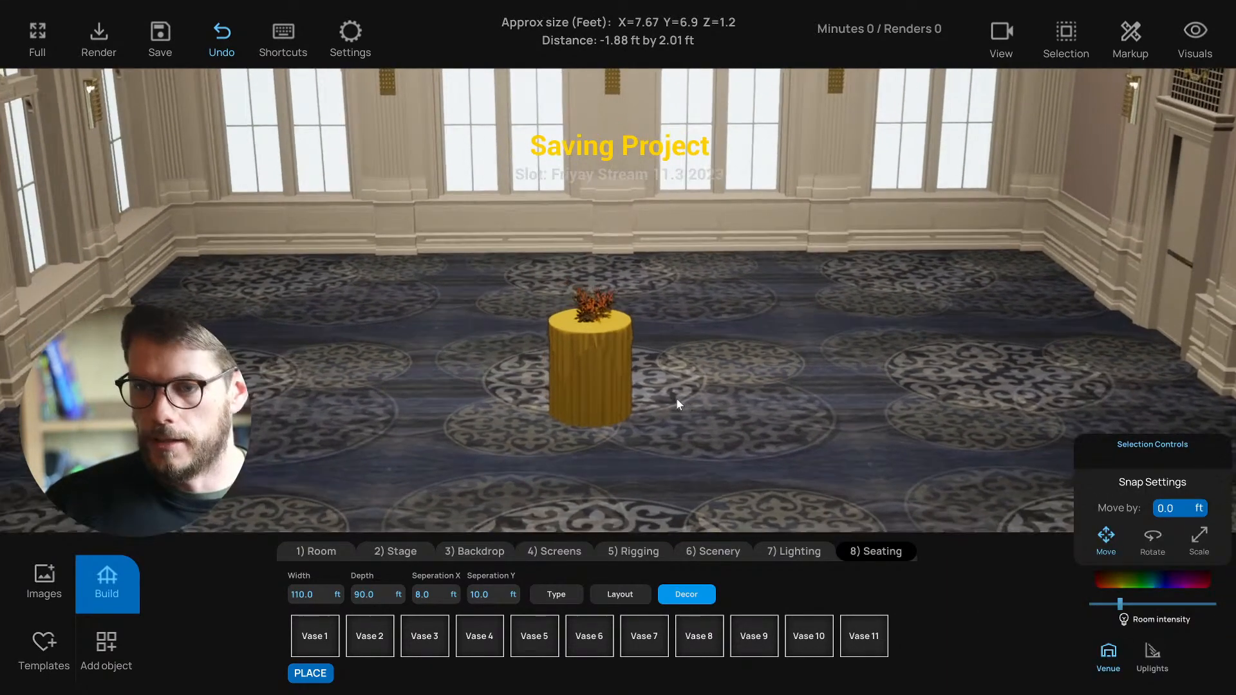
Step: Select the yellow table together with its plant centerpiece and move them sideways toward the ballroom wall with the doors
scroll(676, 397, "up", 5)
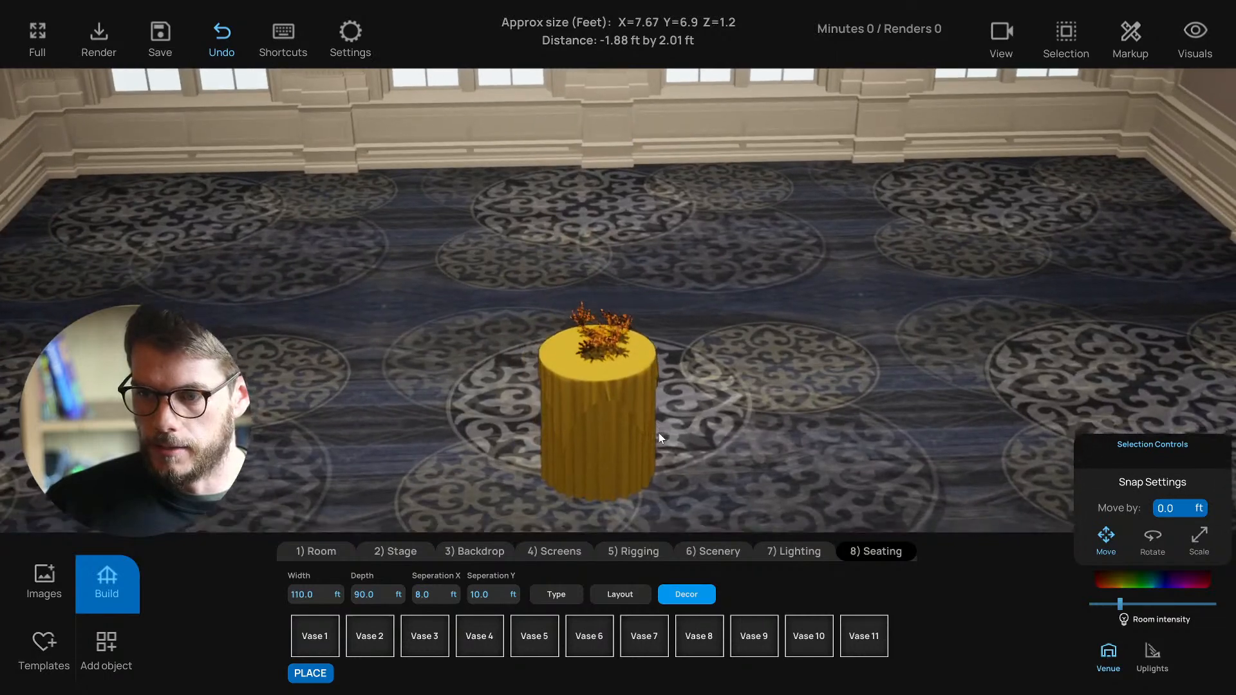
scroll(658, 433, "down", 1)
middle_click_drag(681, 441, 671, 465)
left_click_drag(680, 470, 533, 297)
scroll(553, 334, "down", 2)
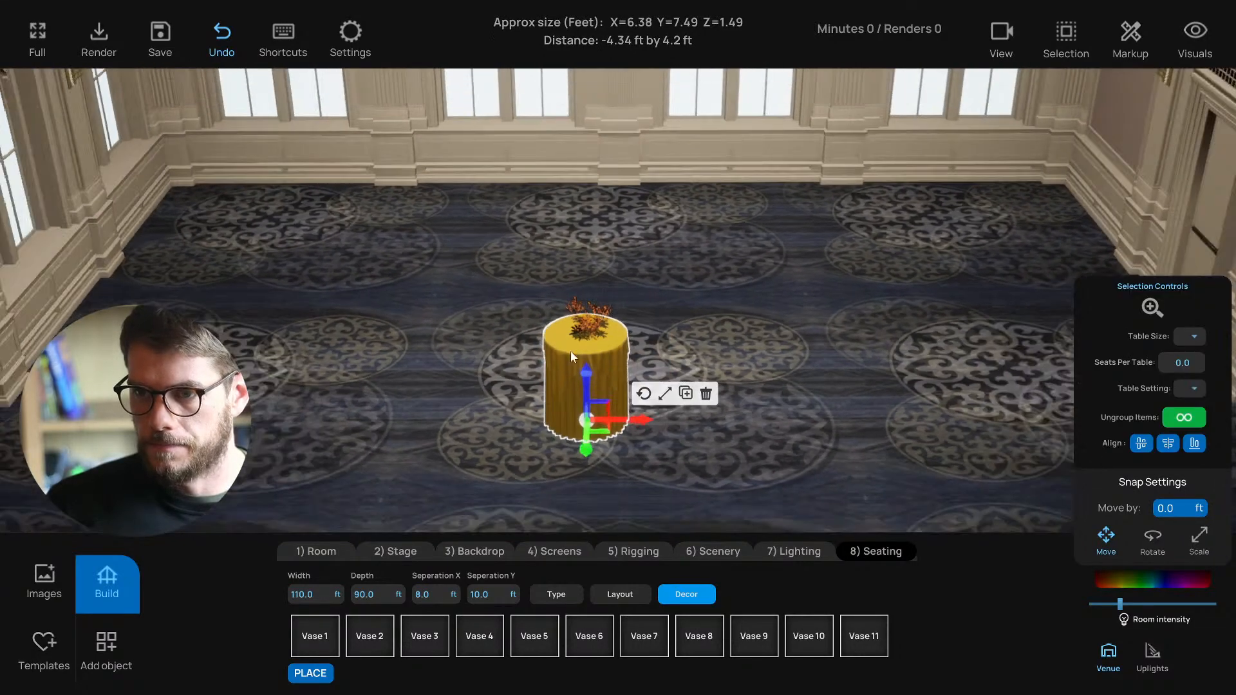
scroll(626, 404, "down", 2)
left_click_drag(611, 408, 781, 412)
middle_click_drag(786, 411, 714, 406)
left_click_drag(659, 400, 753, 392)
middle_click_drag(753, 391, 775, 423)
left_click_drag(775, 423, 317, 492)
Step: Add a white-seated bar stool from the chair library in front of the yellow table
left_click(92, 663)
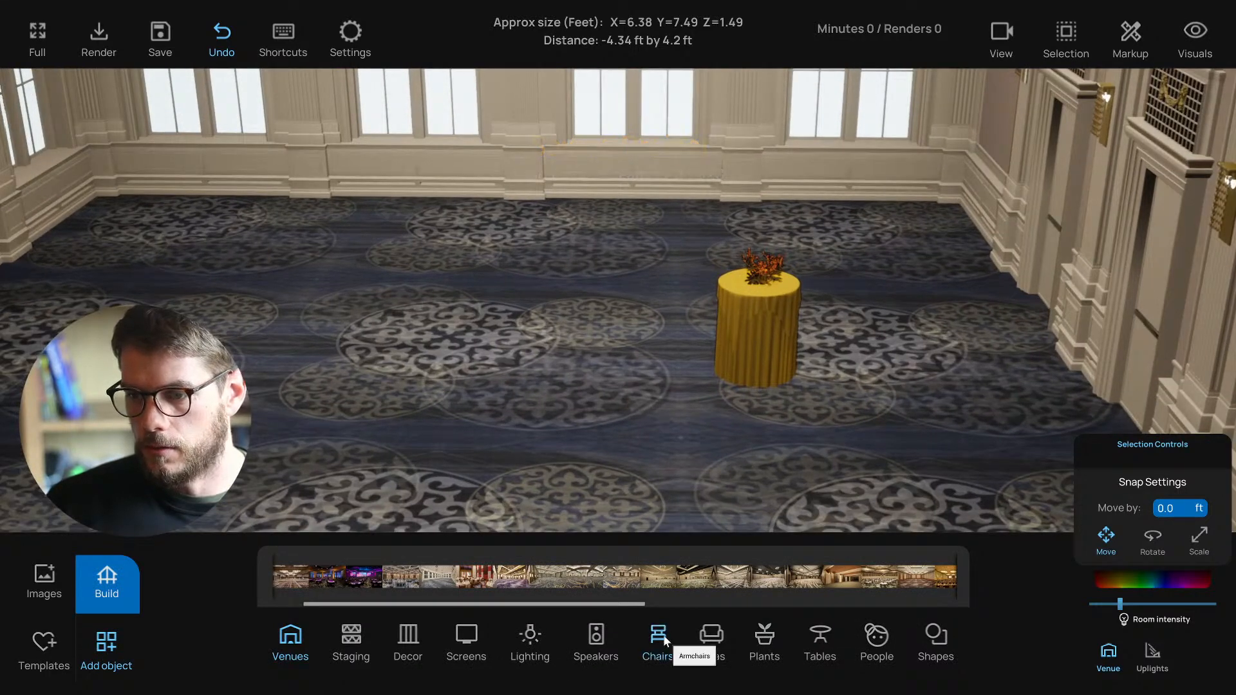
left_click(662, 635)
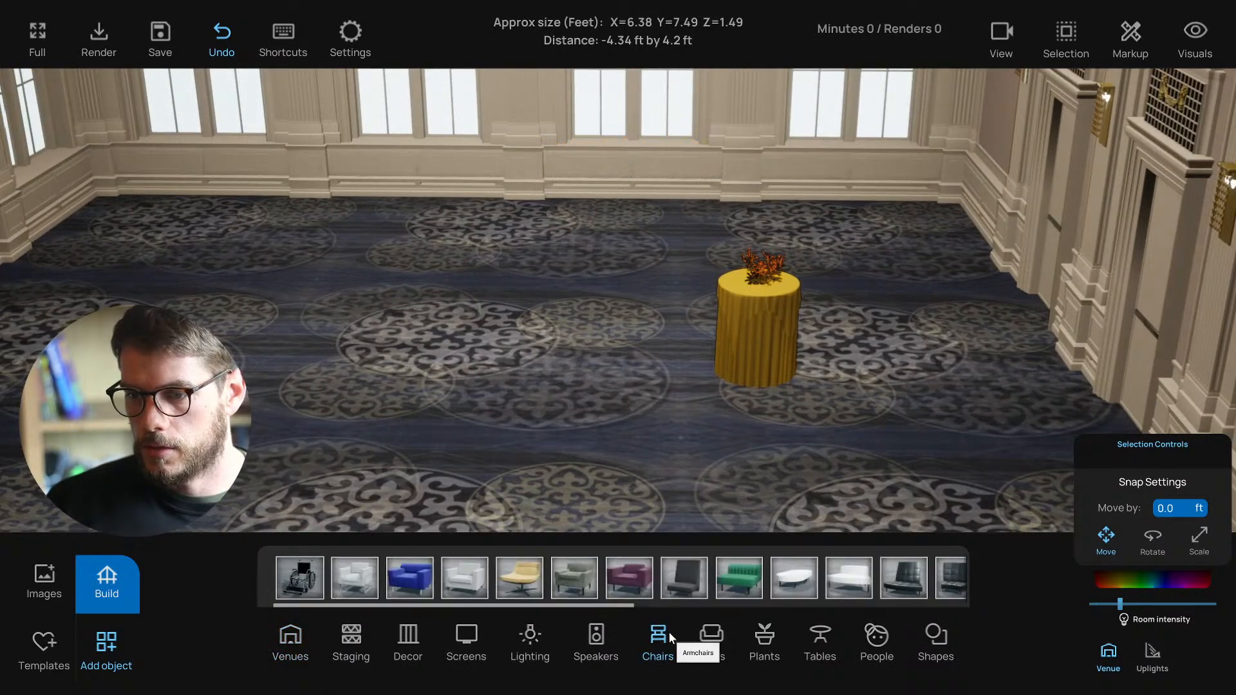
scroll(690, 581, "down", 3)
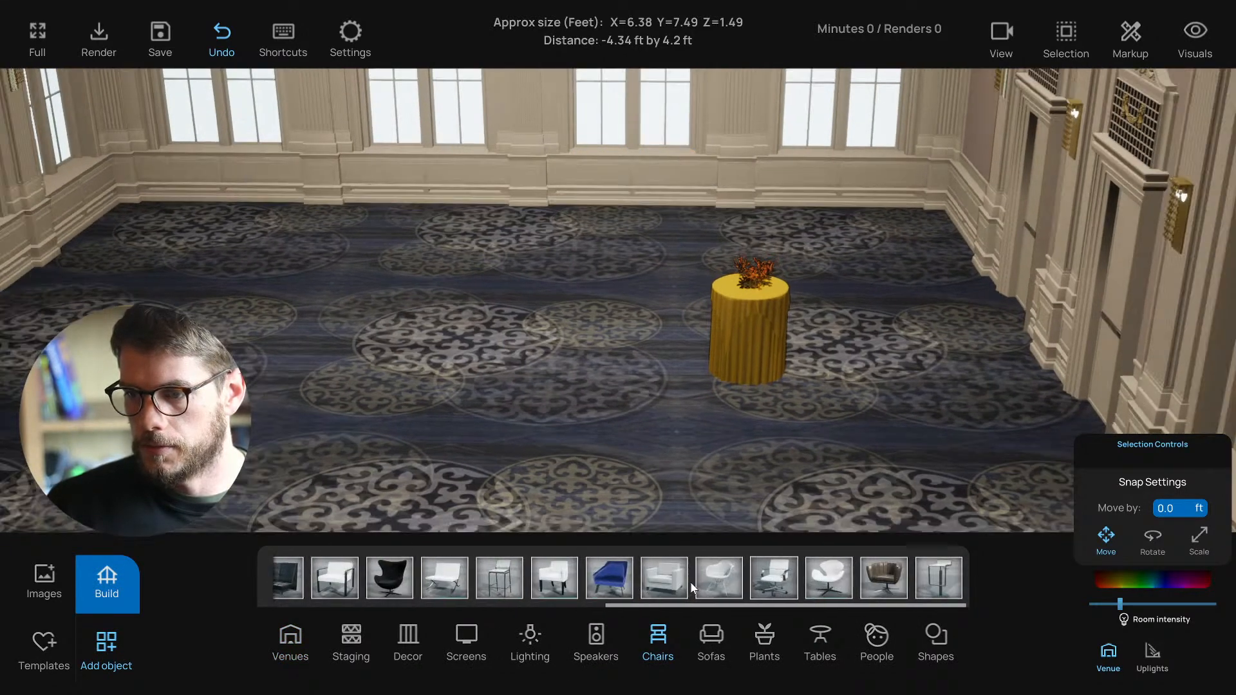
scroll(714, 572, "up", 1)
scroll(705, 577, "down", 1)
scroll(941, 572, "down", 1)
left_click_drag(731, 425, 712, 433)
key("w")
key("d")
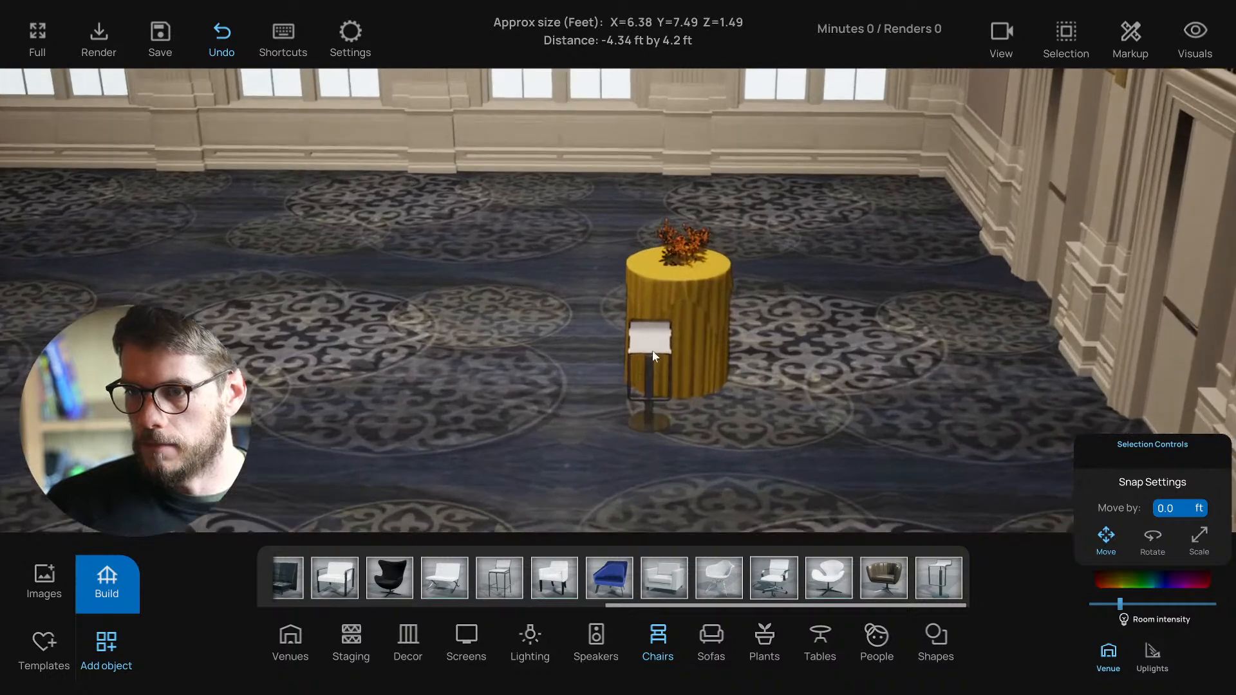
left_click_drag(651, 354, 651, 355)
Step: Move the bar stool to one side of the yellow table and rotate it to face the table
left_click_drag(666, 439, 610, 387)
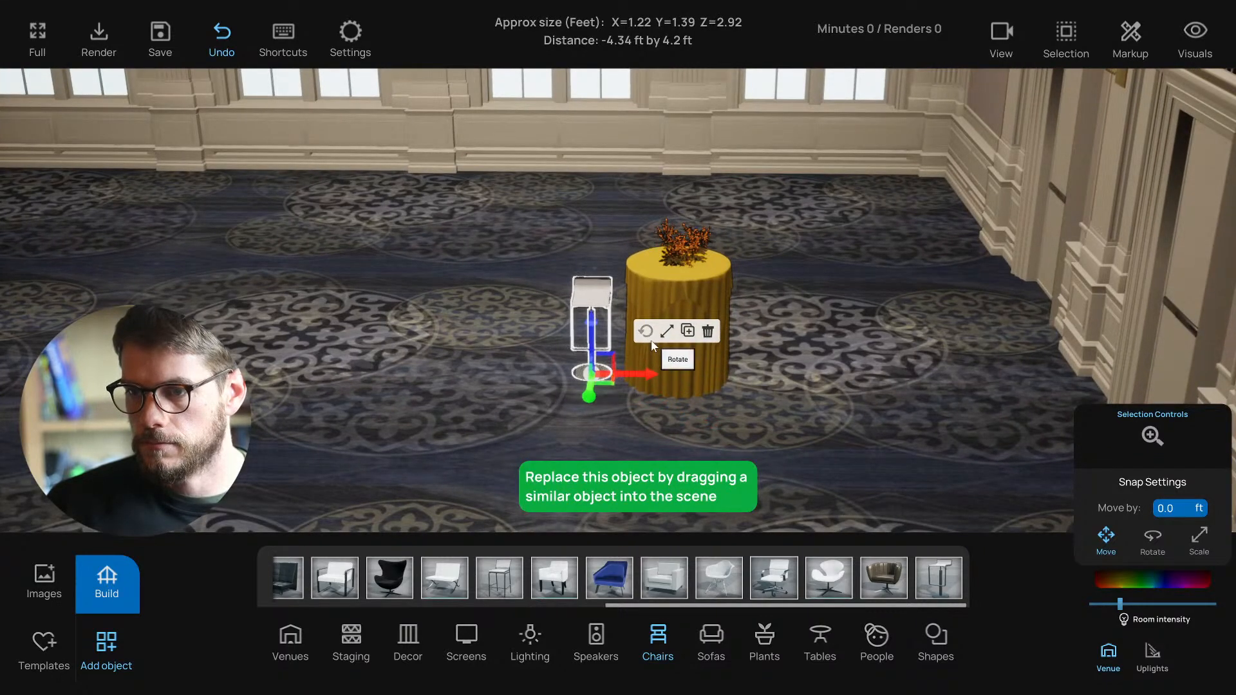
left_click(645, 331)
mouse_move(714, 375)
left_mouse_down()
mouse_move(725, 370)
mouse_move(683, 397)
mouse_move(717, 391)
left_mouse_up()
left_click(645, 331)
Step: Duplicate the bar stool to the opposite side of the yellow table and rotate the copy to face the table
left_click_drag(641, 379, 812, 386, "alt")
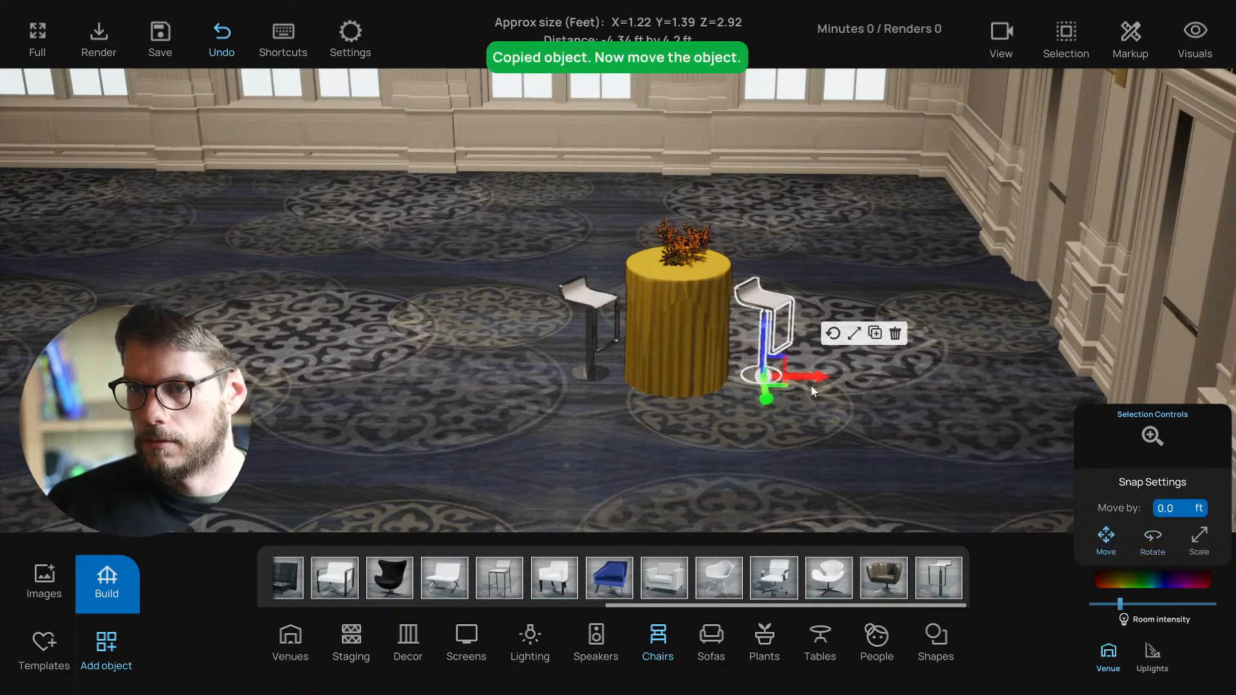
left_click(833, 334)
left_click_drag(622, 378, 624, 378)
left_click_drag(720, 389, 673, 383)
left_click(722, 333)
left_click_drag(787, 383, 792, 383)
left_click(728, 419)
right_click_drag(728, 419, 643, 366)
scroll(712, 417, "up", 3)
scroll(706, 412, "down", 2)
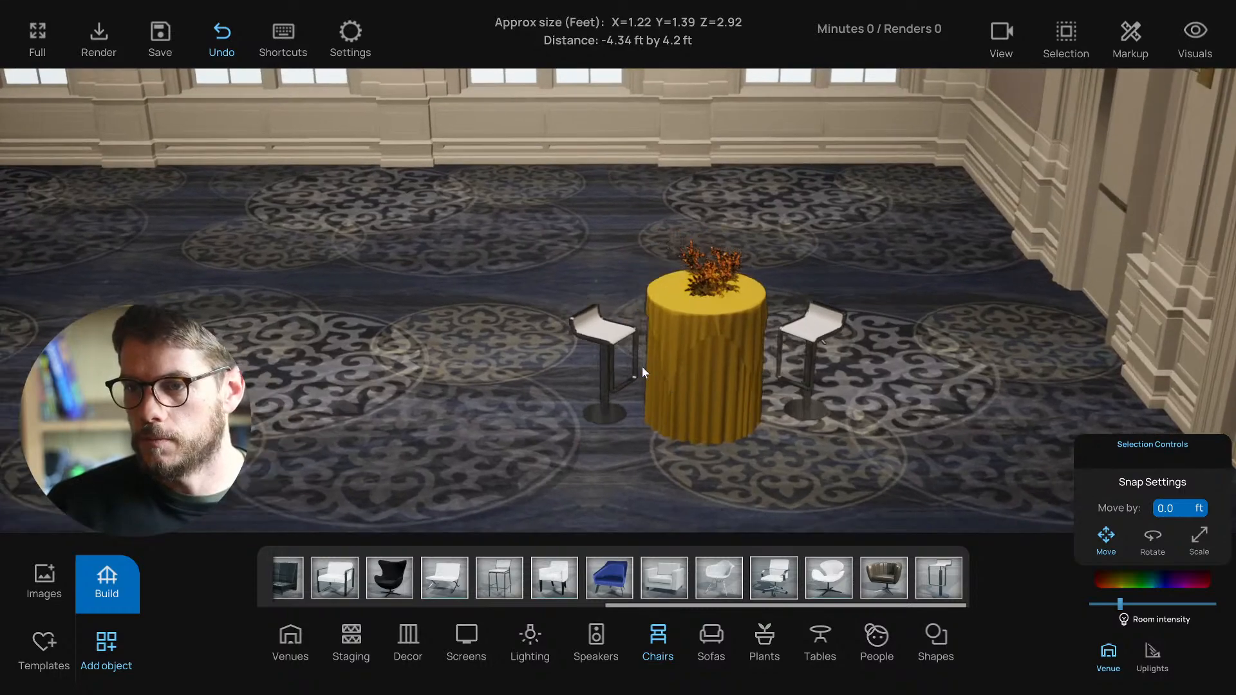
Step: Duplicate a bar stool to a third position behind the yellow table and rotate the copy toward the table
left_click_drag(643, 365, 634, 413)
left_click(689, 421)
right_click_drag(690, 422, 681, 388)
left_click(678, 408)
left_click_drag(648, 412, 722, 367)
scroll(685, 400, "up", 2)
scroll(685, 400, "up", 2)
right_click_drag(685, 400, 671, 439)
left_click(679, 402)
left_click_drag(539, 428, 493, 417)
Step: Switch to the top-down plan view and move the third stool closer to the round table
key("t")
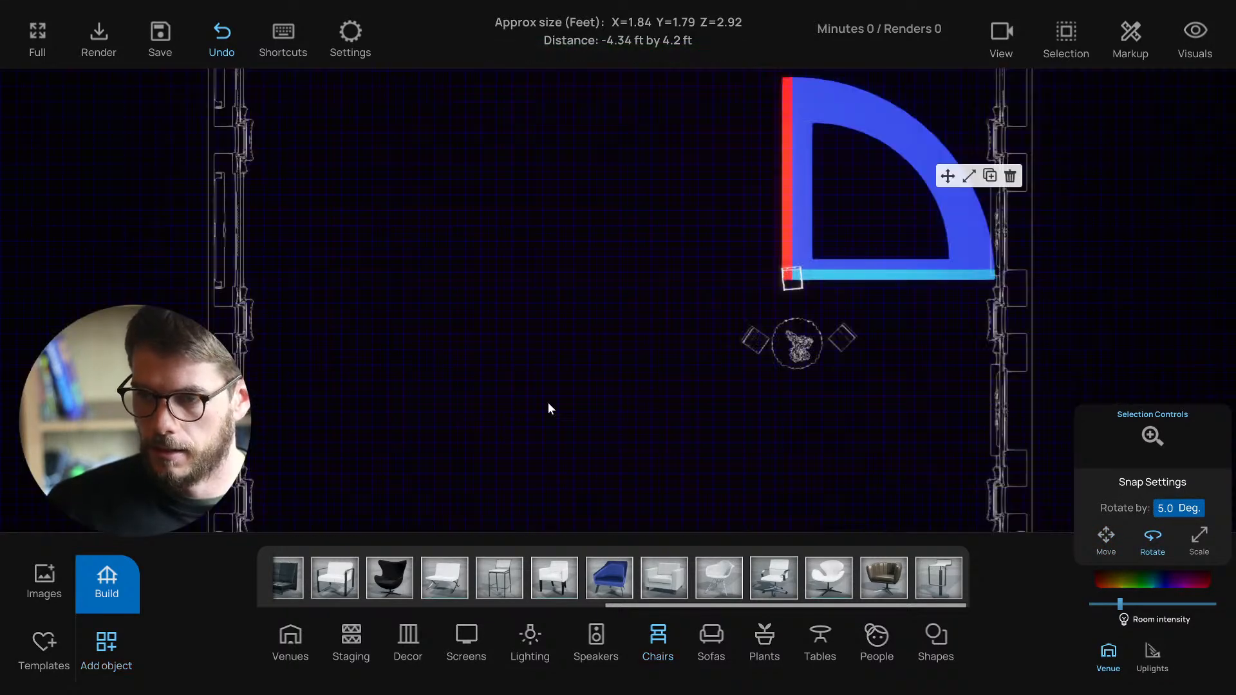
right_click_drag(901, 315, 594, 363)
scroll(593, 363, "up", 3)
right_click_drag(315, 358, 489, 309)
scroll(483, 297, "up", 3)
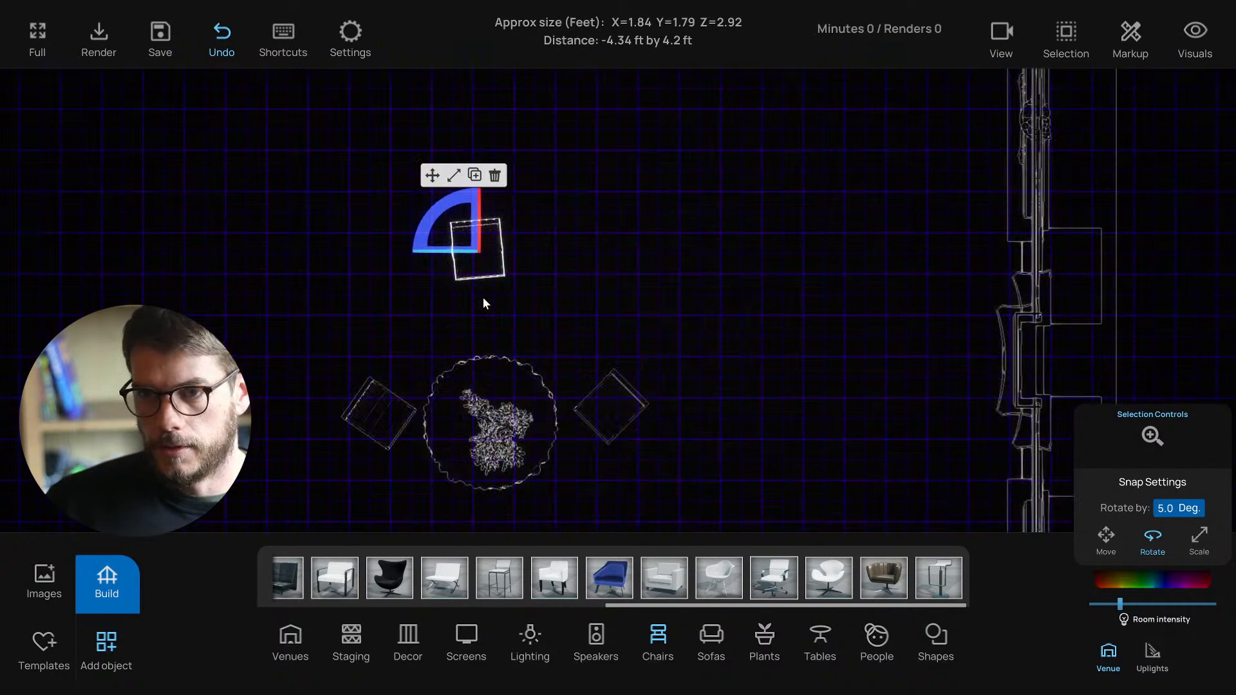
left_click(432, 175)
left_click_drag(470, 242, 469, 293)
Step: Rotate the third stool square to the table, nudge it into line with the table's center, and deselect it
left_click(437, 230)
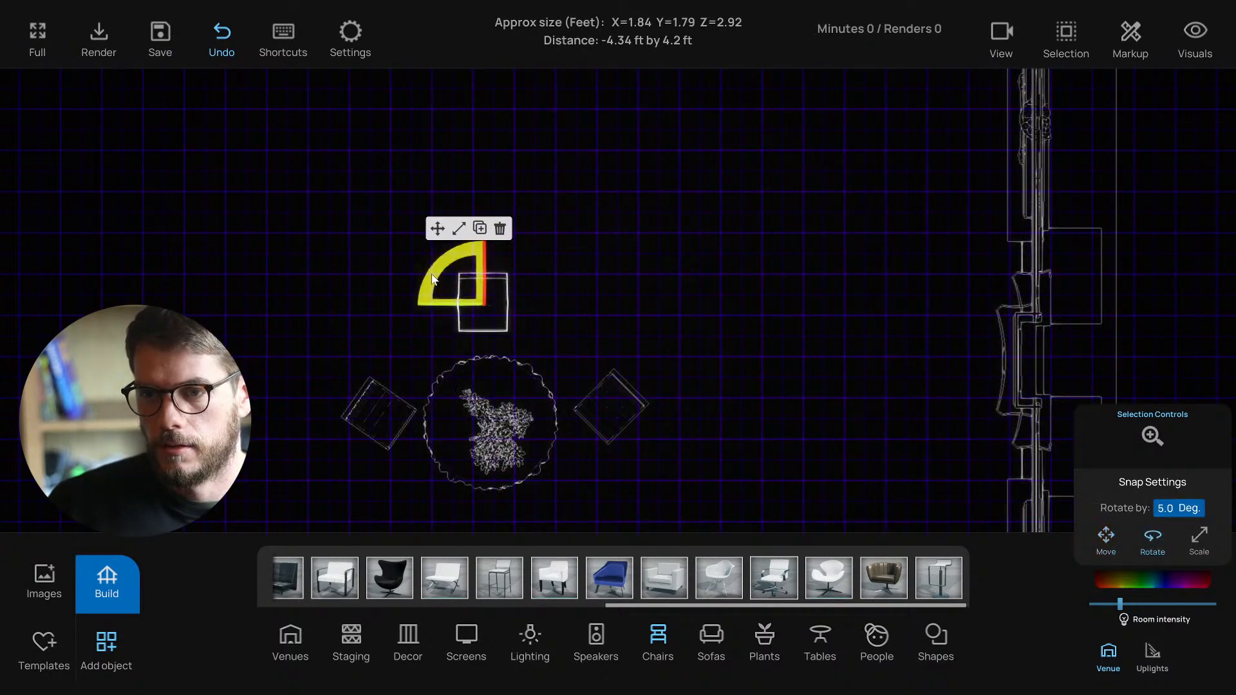
left_click(437, 229)
left_click_drag(464, 297, 472, 306)
left_click(449, 379)
key("s")
key("a")
left_click(367, 340)
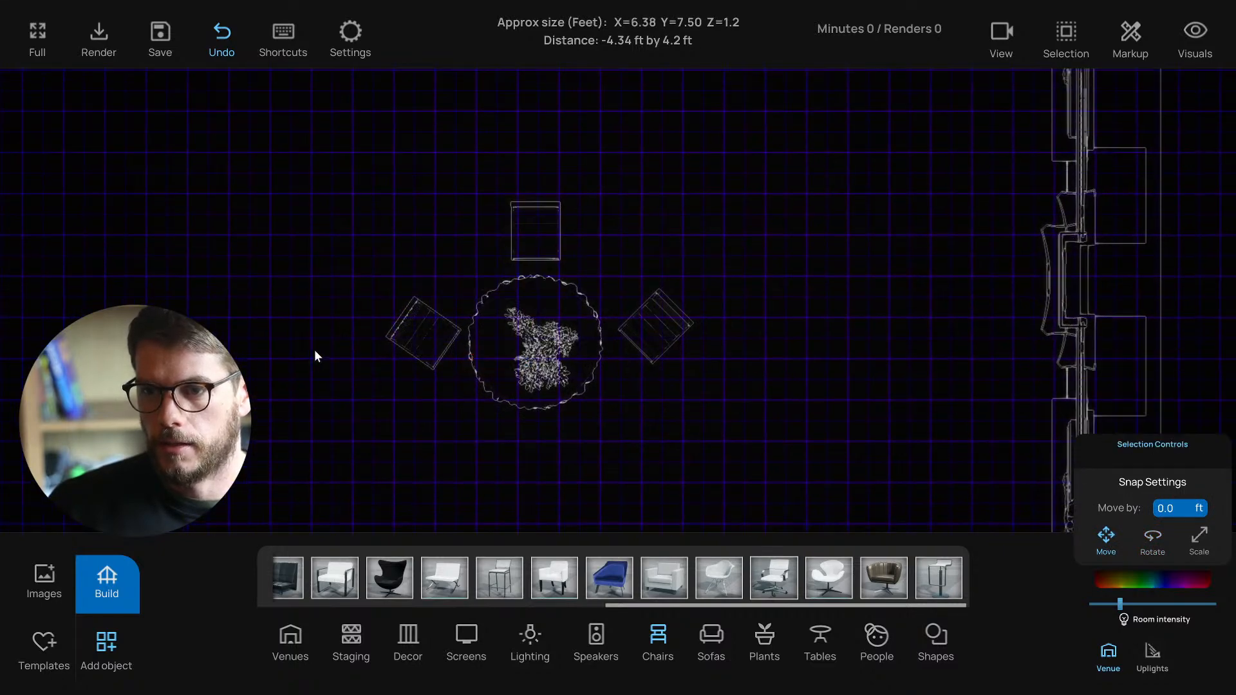
Step: Check the three-stool arrangement around the table from above, and return to the perspective view close to the yellow table
scroll(335, 350, "up", 5)
scroll(488, 268, "down", 5)
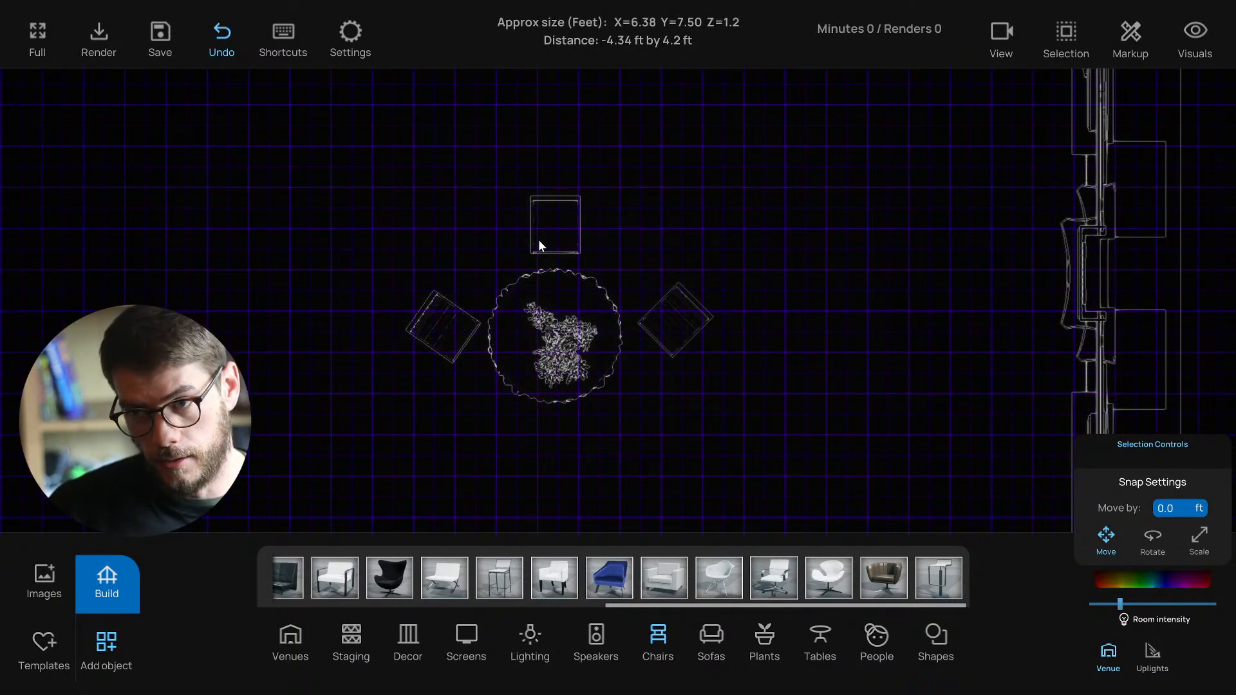
left_click_drag(492, 259, 495, 257)
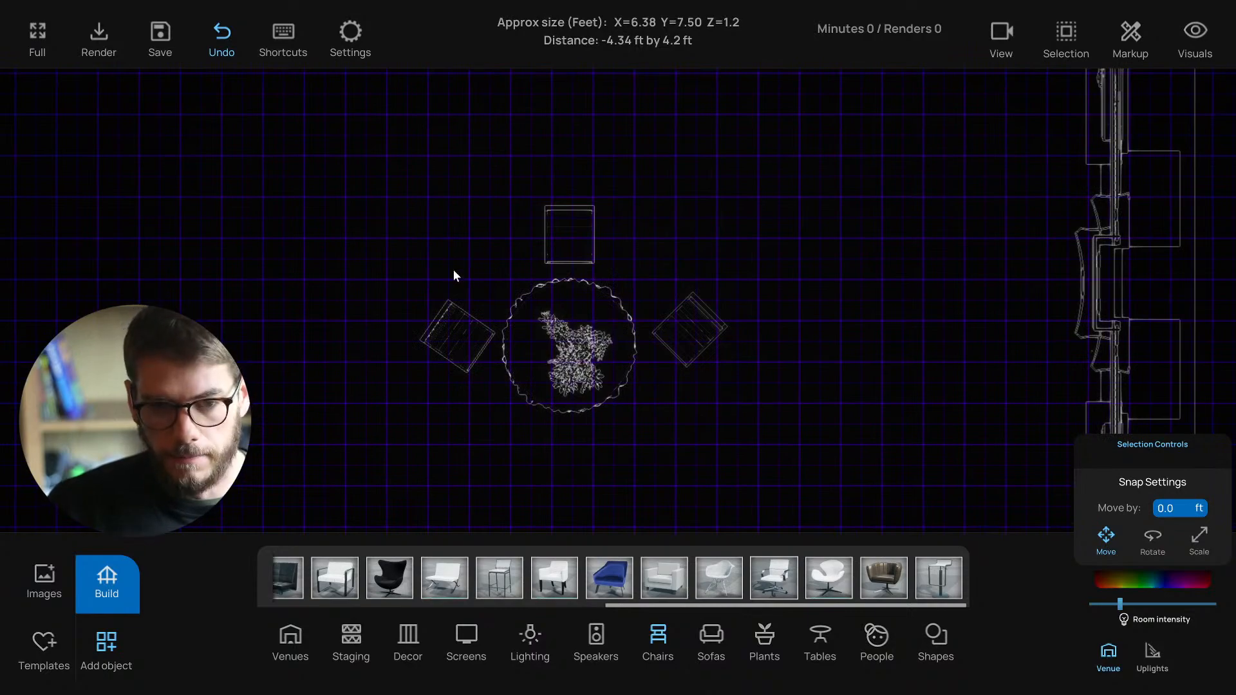
scroll(463, 279, "up", 2)
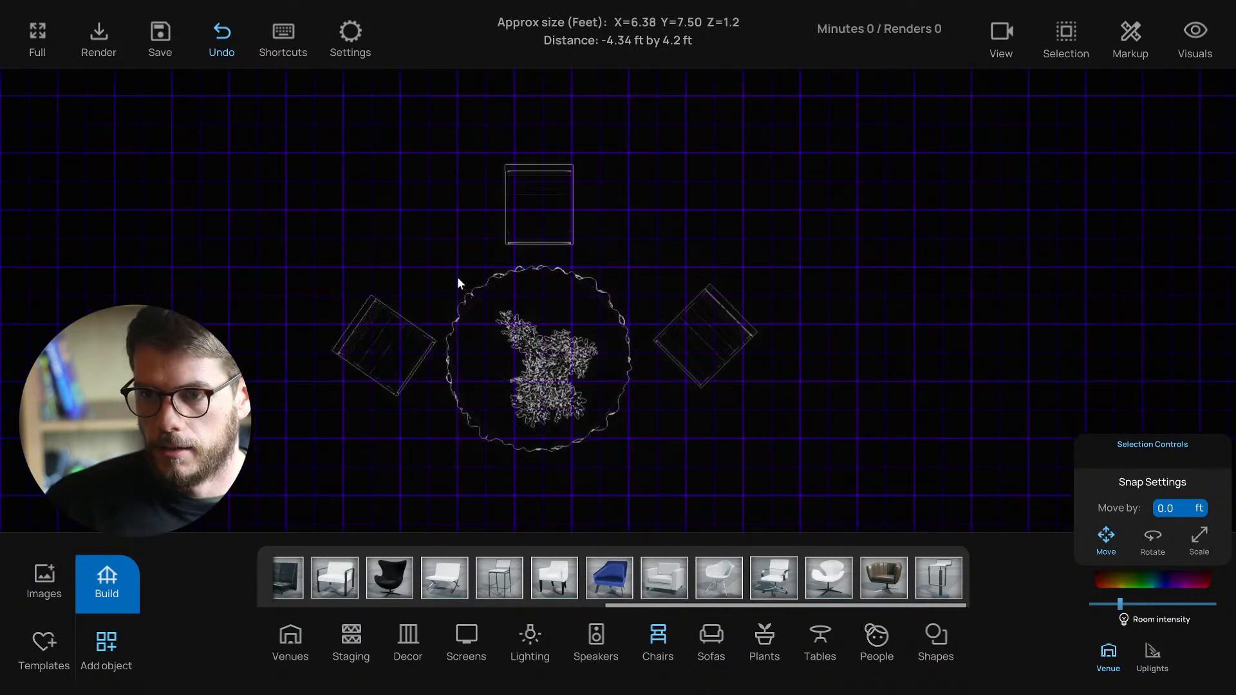
key("1")
scroll(598, 377, "up", 3)
scroll(775, 425, "up", 3)
mouse_move(780, 432)
middle_mouse_down()
mouse_move(767, 446)
mouse_move(787, 459)
mouse_move(777, 453)
middle_mouse_up()
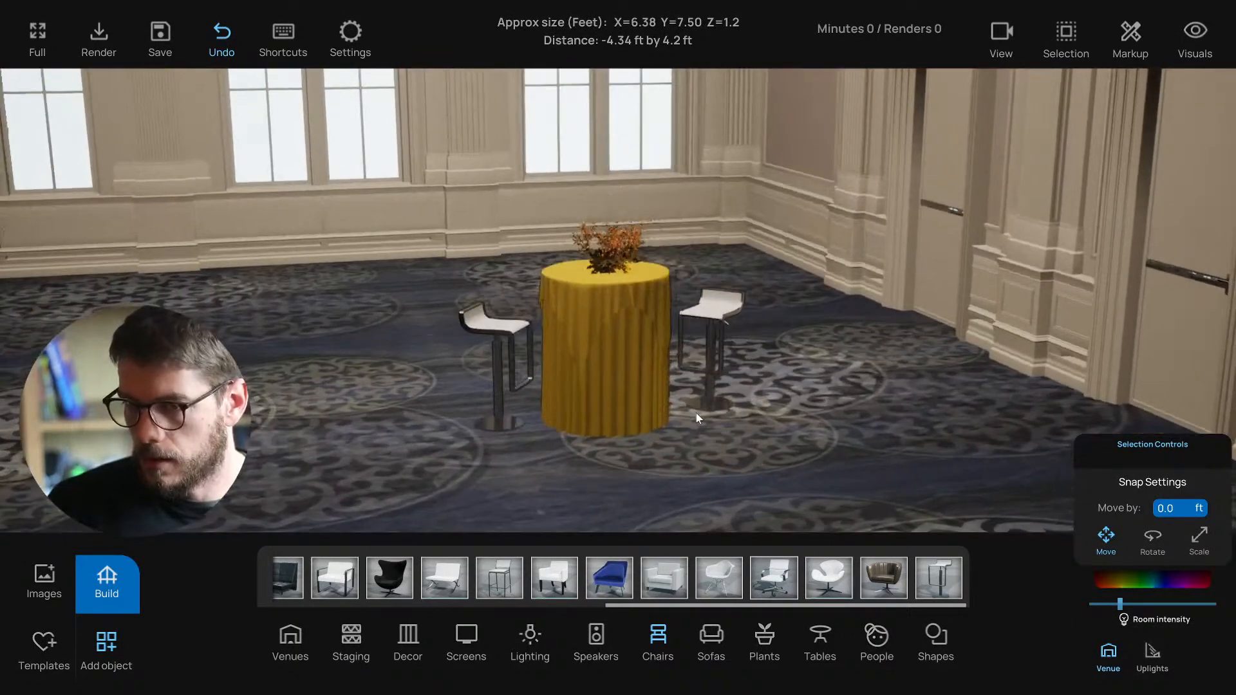
left_click(636, 332)
scroll(635, 334, "up", 2)
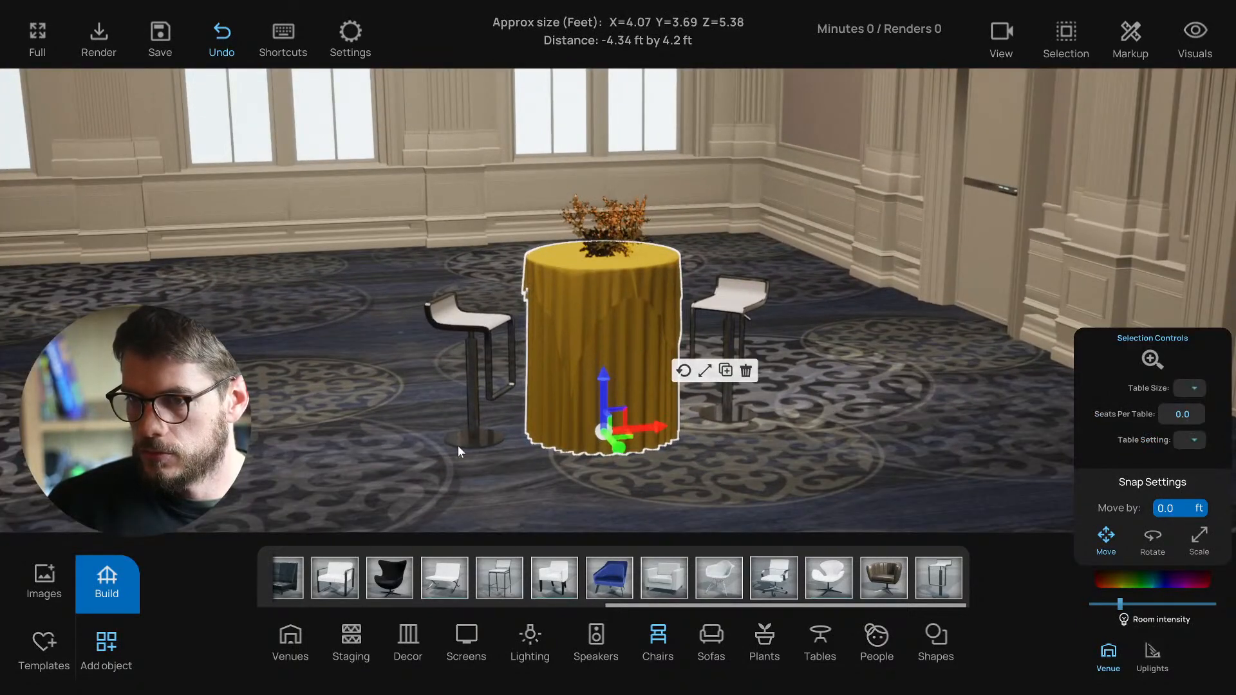
left_click(450, 430)
scroll(419, 431, "down", 3)
key("d")
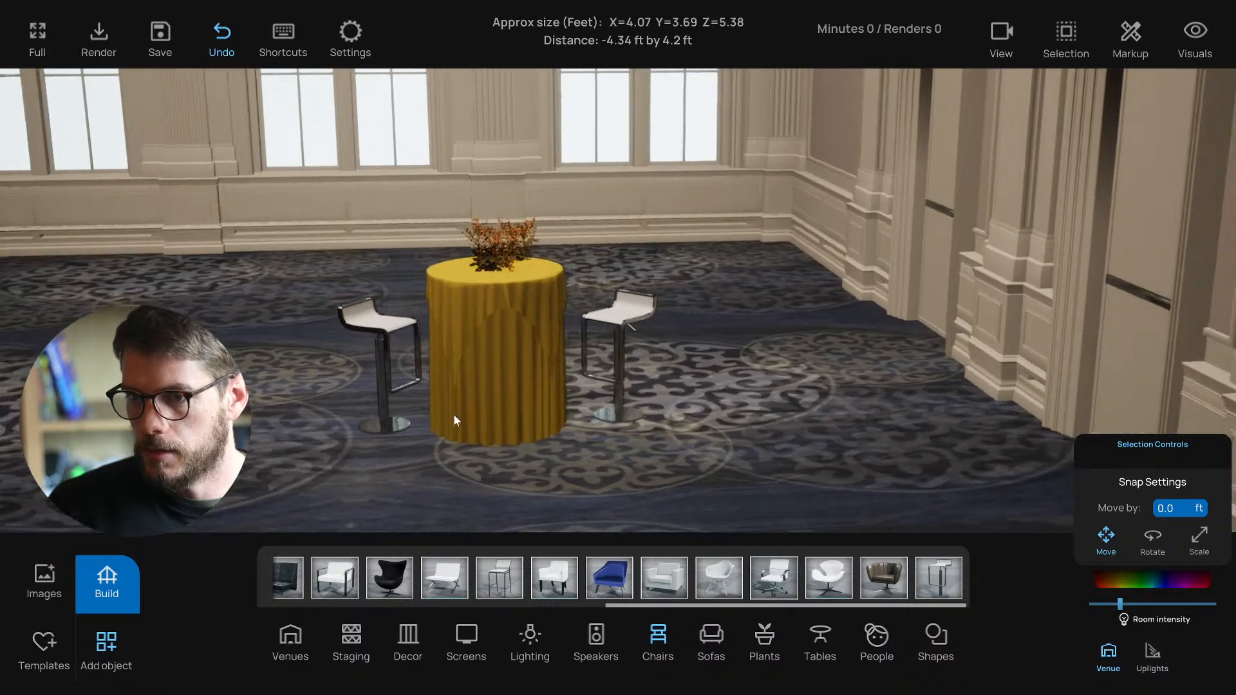
key("w")
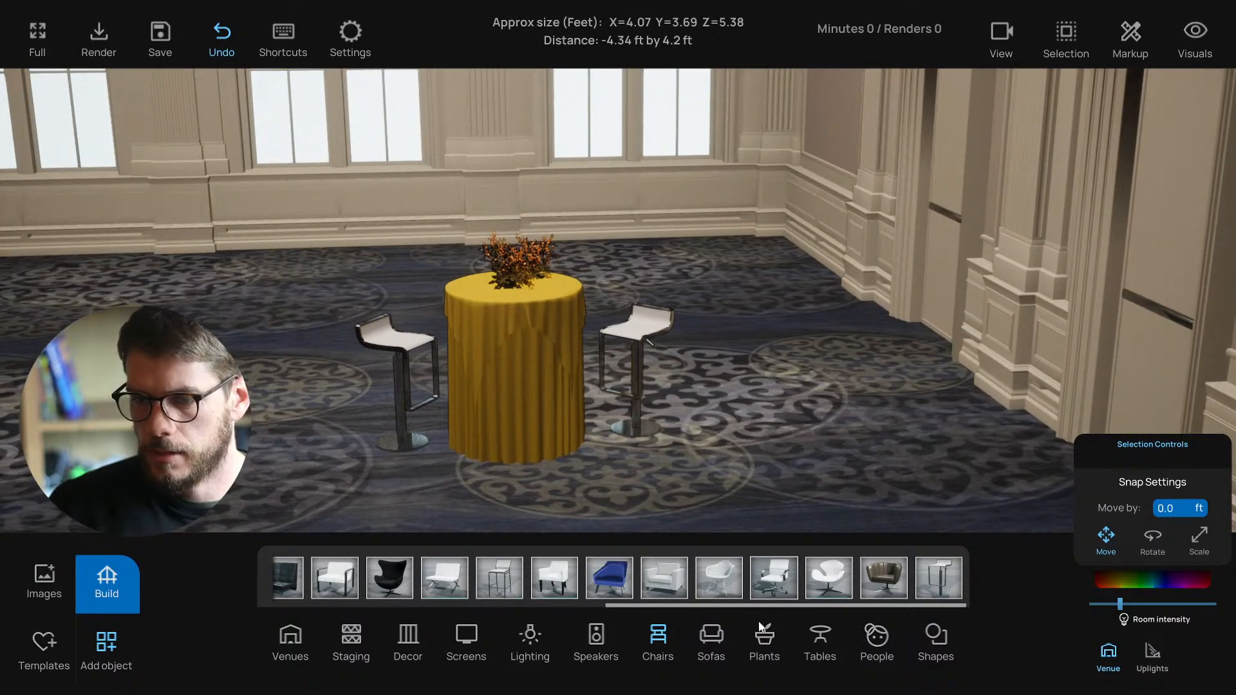
Step: Add a seated woman in a brown suit from the people library and position her on the bar stool nearer the doors
left_click(874, 641)
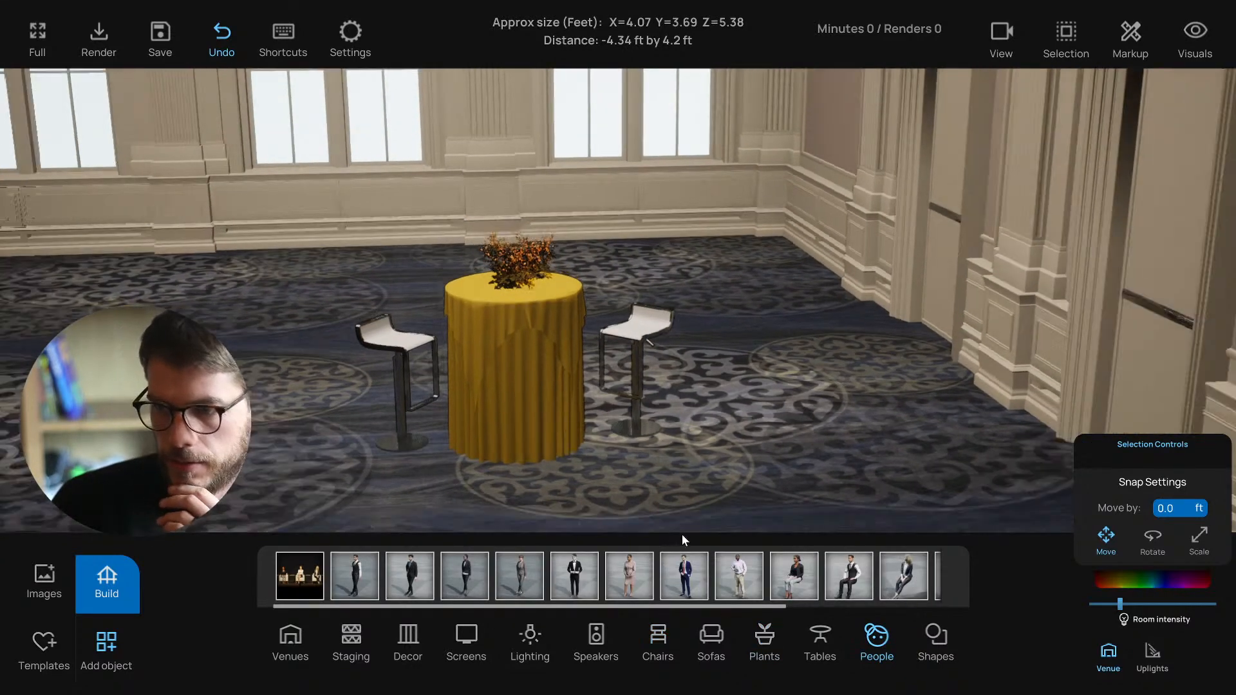
scroll(713, 579, "down", 3)
scroll(775, 586, "down", 1)
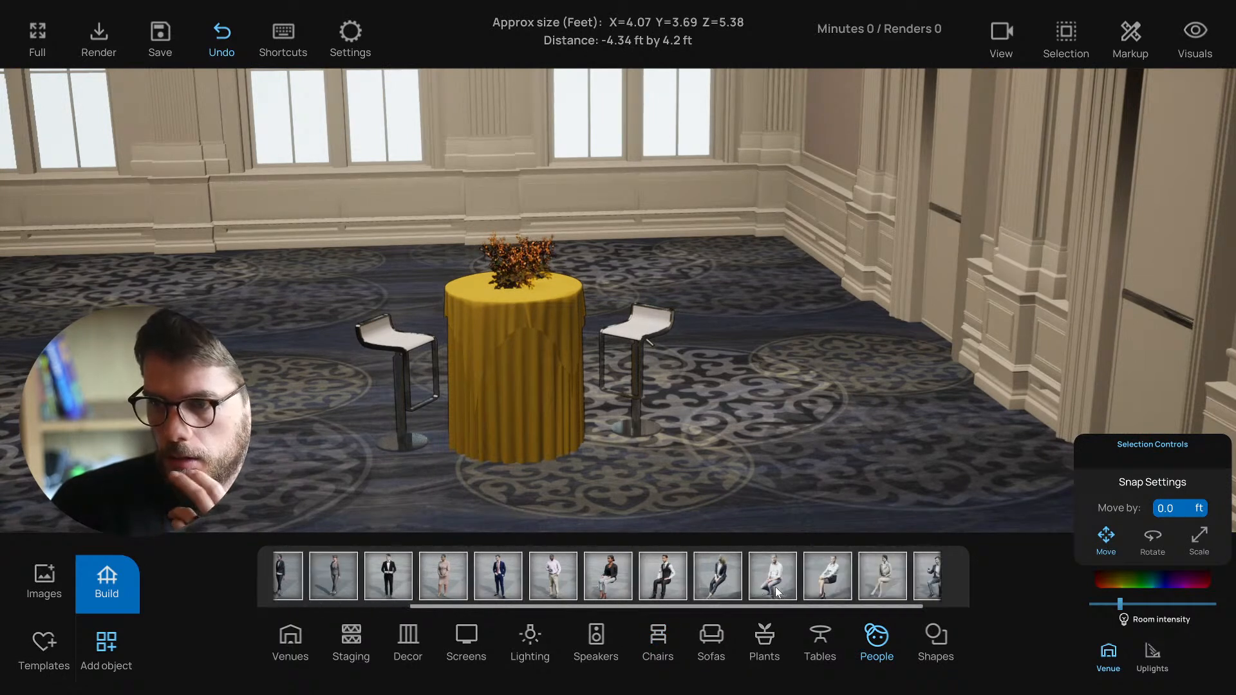
left_click_drag(864, 584, 555, 422)
left_click(636, 408)
left_click(599, 353)
left_click_drag(657, 413, 636, 408)
left_click(720, 458)
Step: Scale down the height of the yellow cocktail table to suit the seated woman
scroll(688, 443, "up", 3)
right_click_drag(689, 443, 685, 433)
left_click(493, 347)
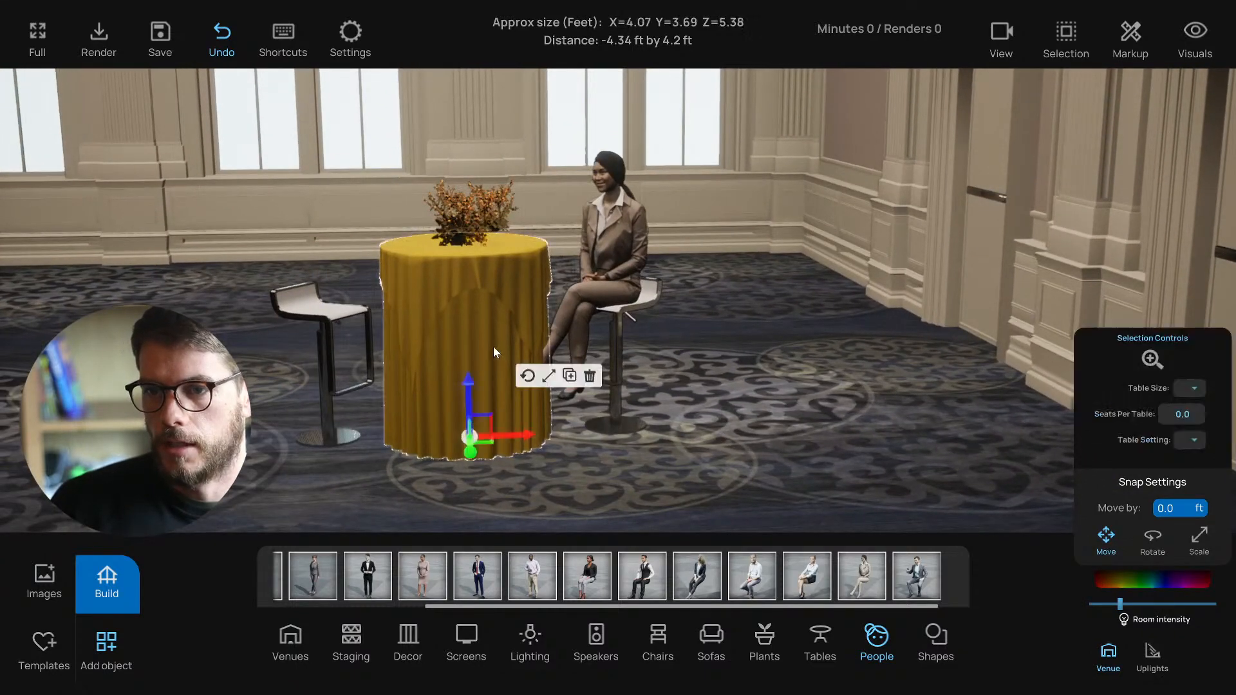
left_click_drag(473, 393, 482, 416)
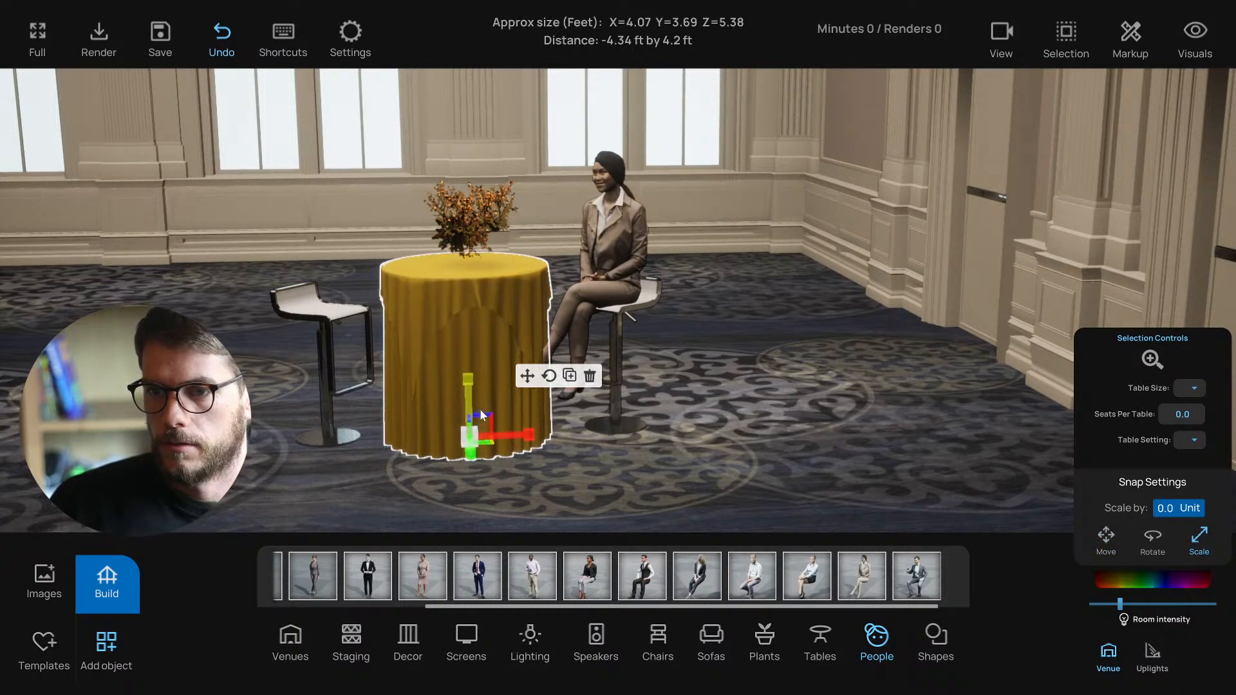
Step: Lower the orange plant centerpiece onto the shortened tabletop, and deselect it
left_click(475, 240)
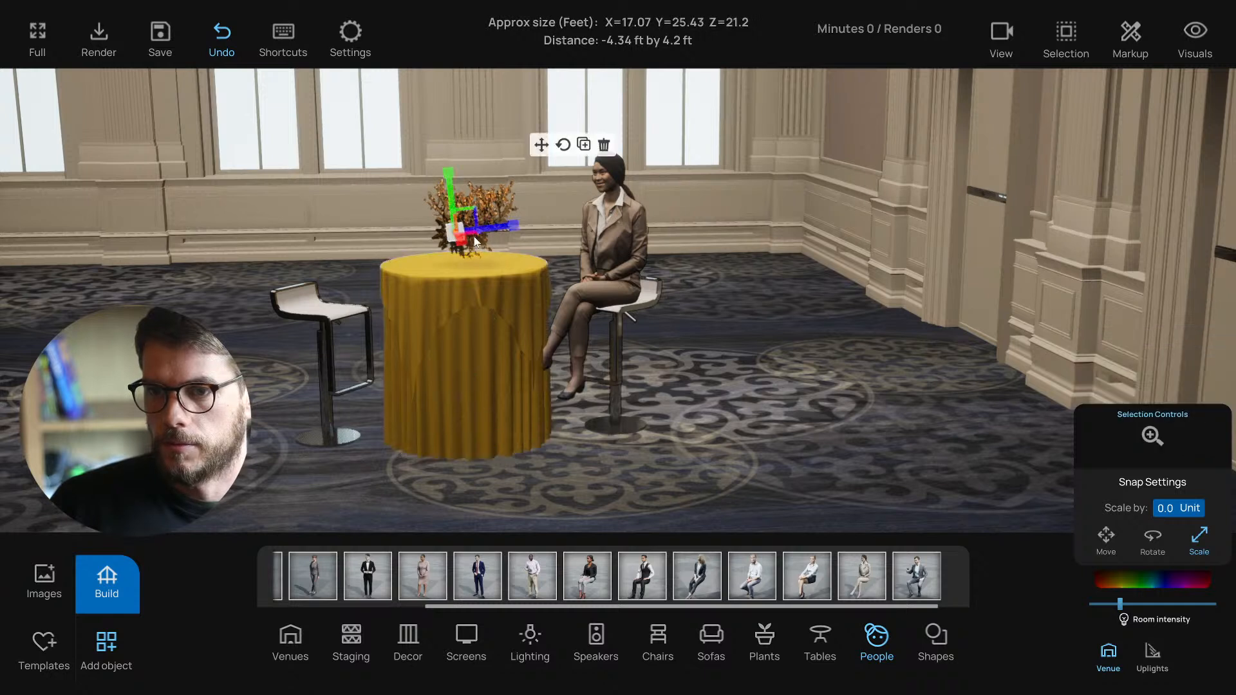
left_click(541, 145)
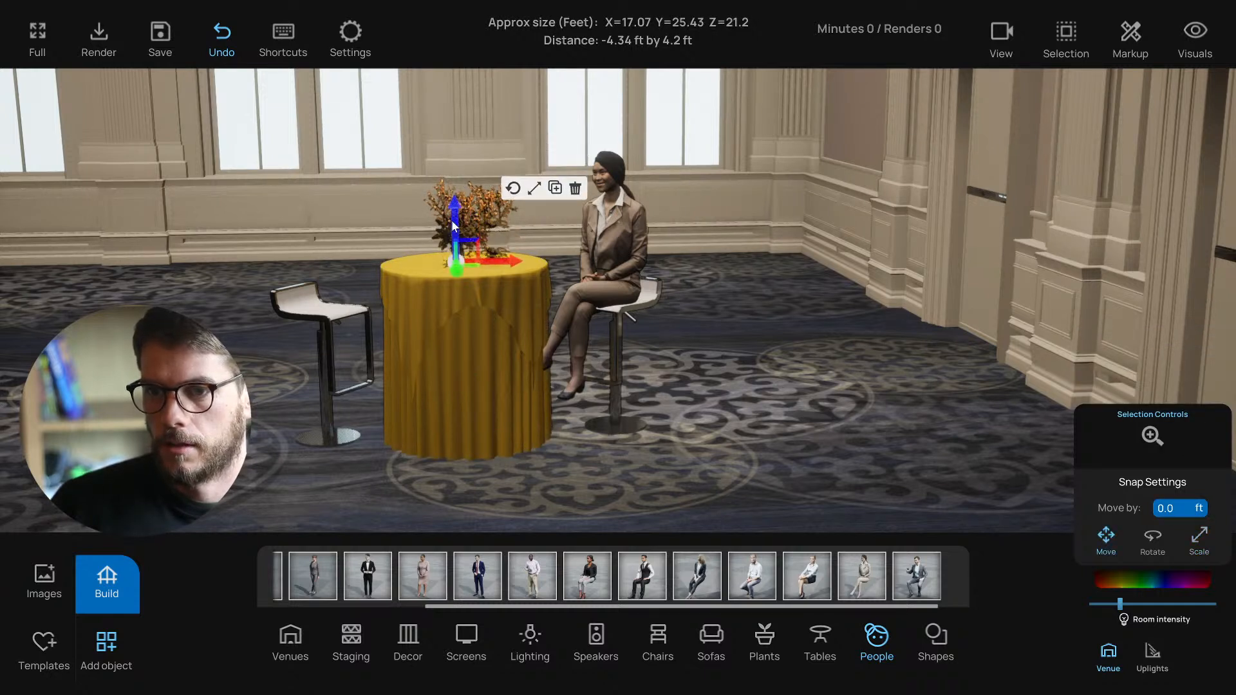
left_click(499, 244)
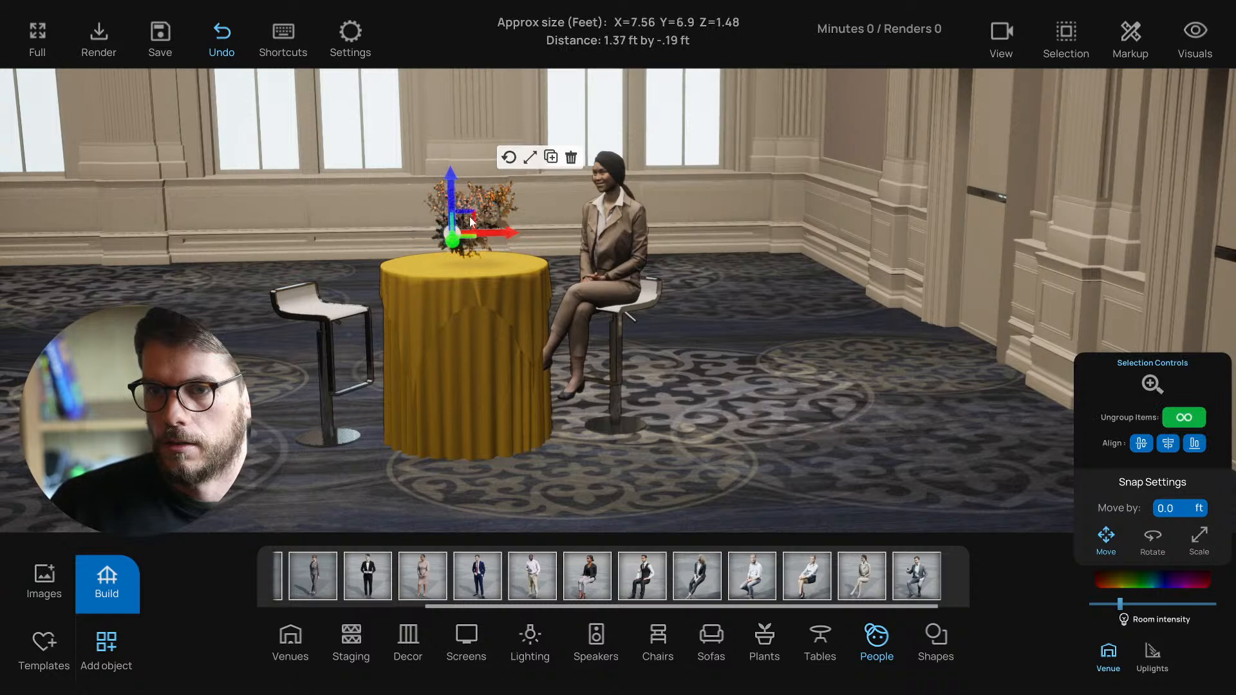
left_click_drag(452, 189, 450, 212)
right_click_drag(397, 197, 407, 281)
left_click(291, 376)
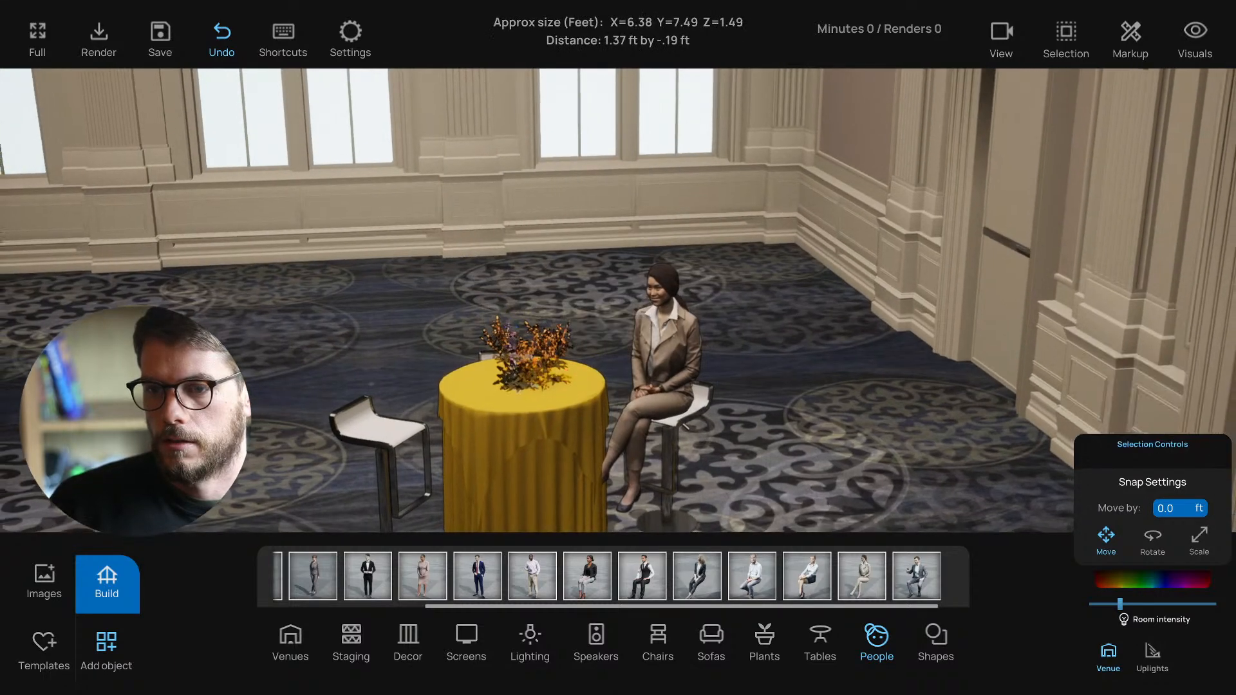
Step: Duplicate the seated woman onto the opposite bar stool and rotate the copy to face the table
scroll(291, 375, "down", 5)
right_click_drag(291, 376, 562, 391)
left_click(562, 391)
mouse_move(524, 479)
right_mouse_down()
mouse_move(567, 482)
mouse_move(513, 478)
right_mouse_up()
middle_click_drag(514, 478, 581, 466)
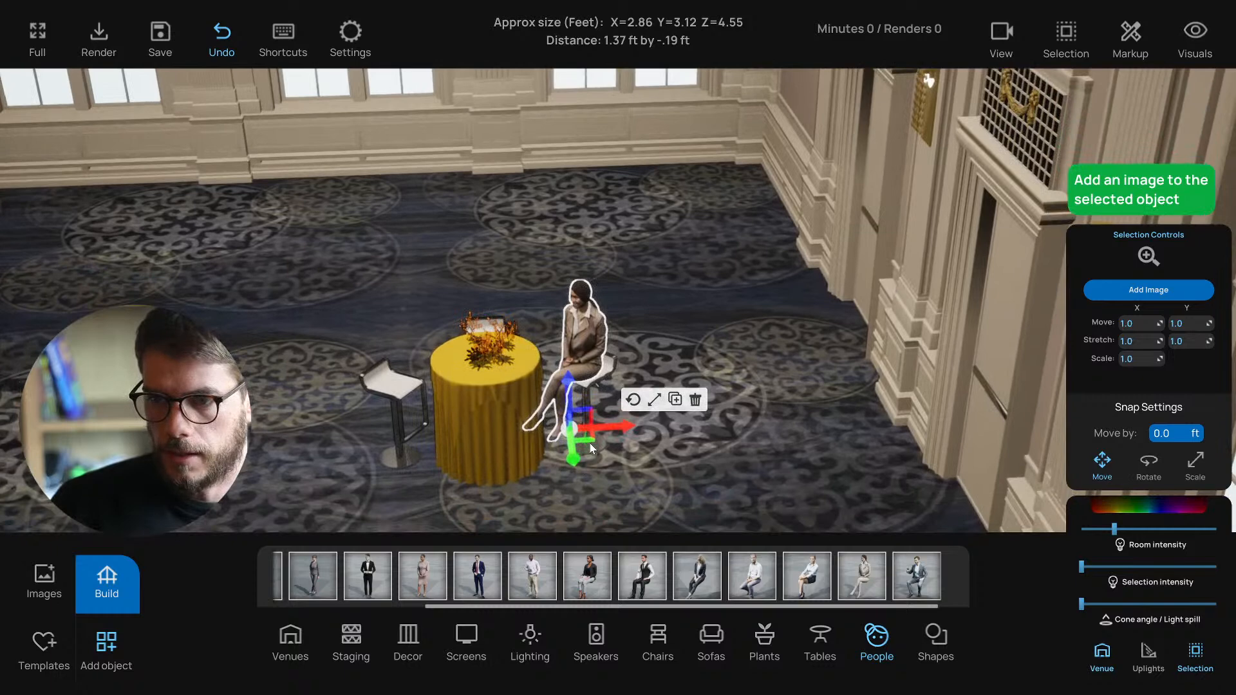
key("ctrl+d")
left_click_drag(590, 443, 715, 314)
key("r")
key("w")
left_click_drag(403, 453, 441, 442)
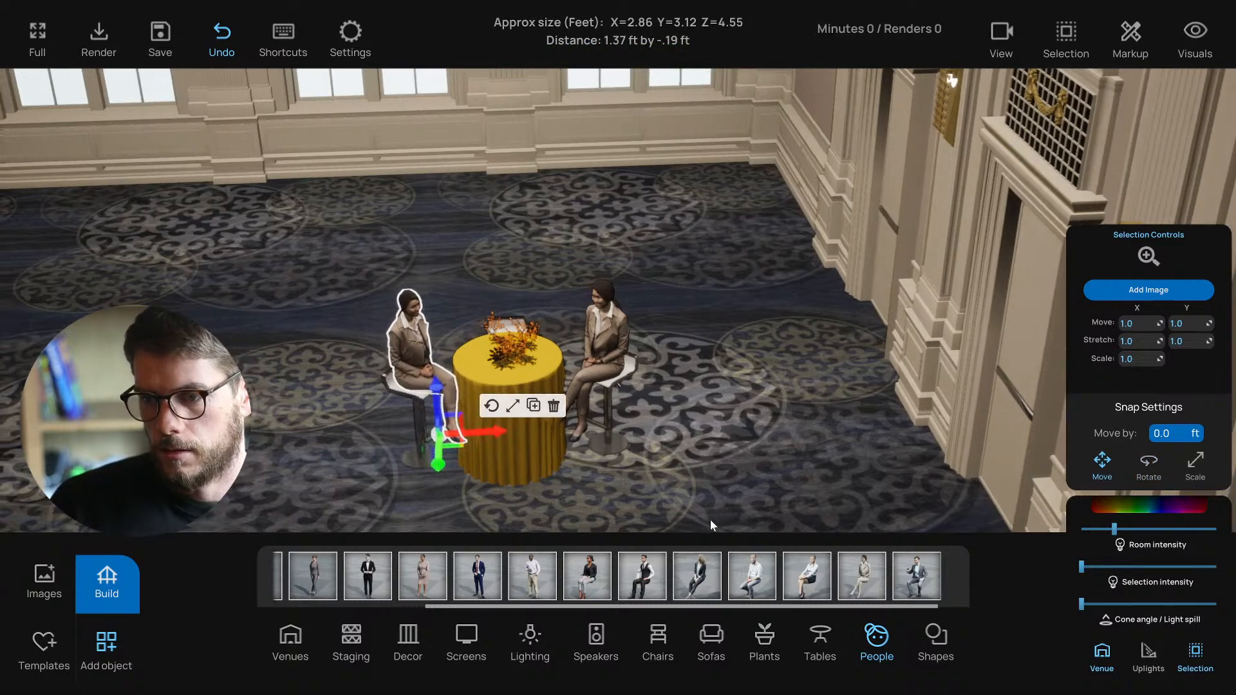
Step: Try the seated woman in a light blouse in place of the duplicated figure, and shift her onto the stool
middle_click_drag(710, 520, 713, 516)
left_click(814, 581)
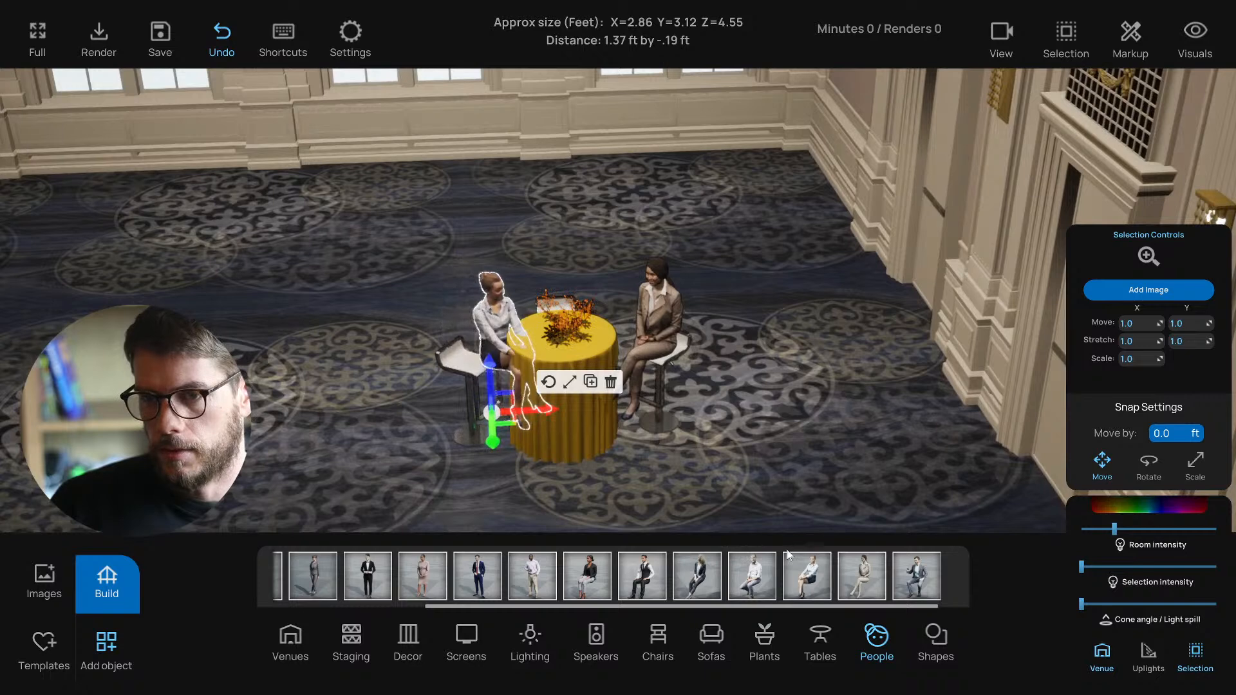
left_click_drag(515, 423, 492, 419)
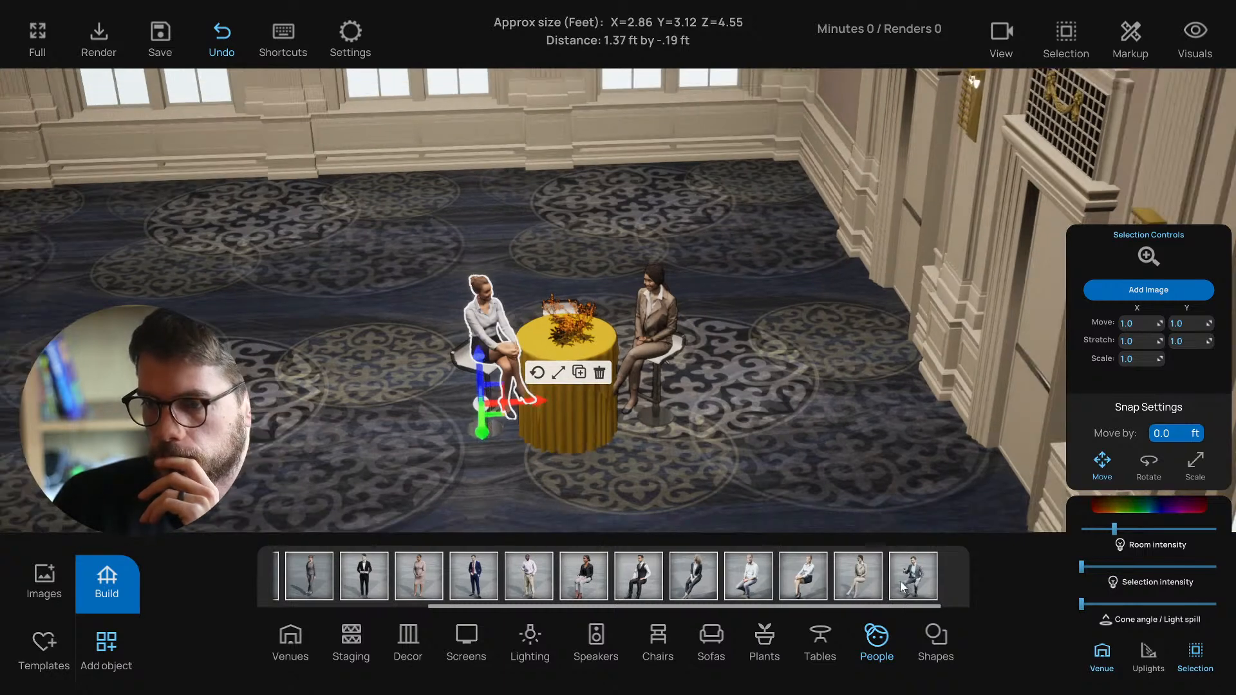
Step: Swap the selected figure for the seated man in a dark suit, and raise and align him on the bar stool
left_click(900, 580)
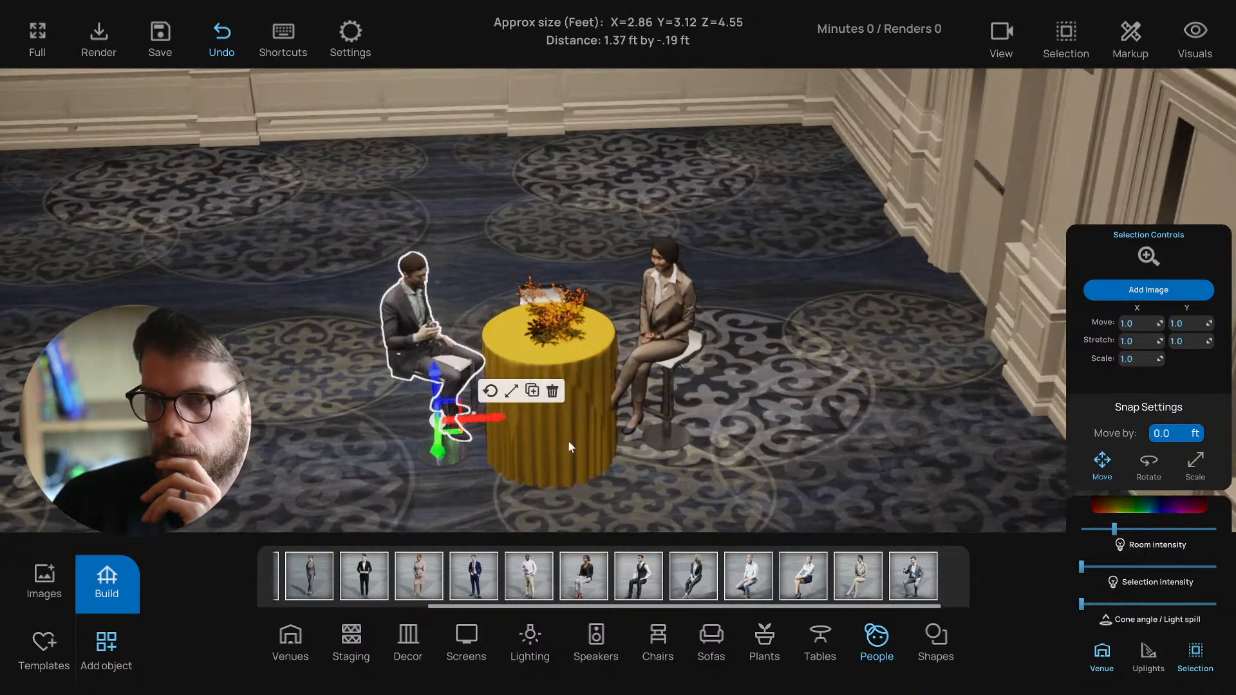
left_click_drag(487, 436, 484, 433)
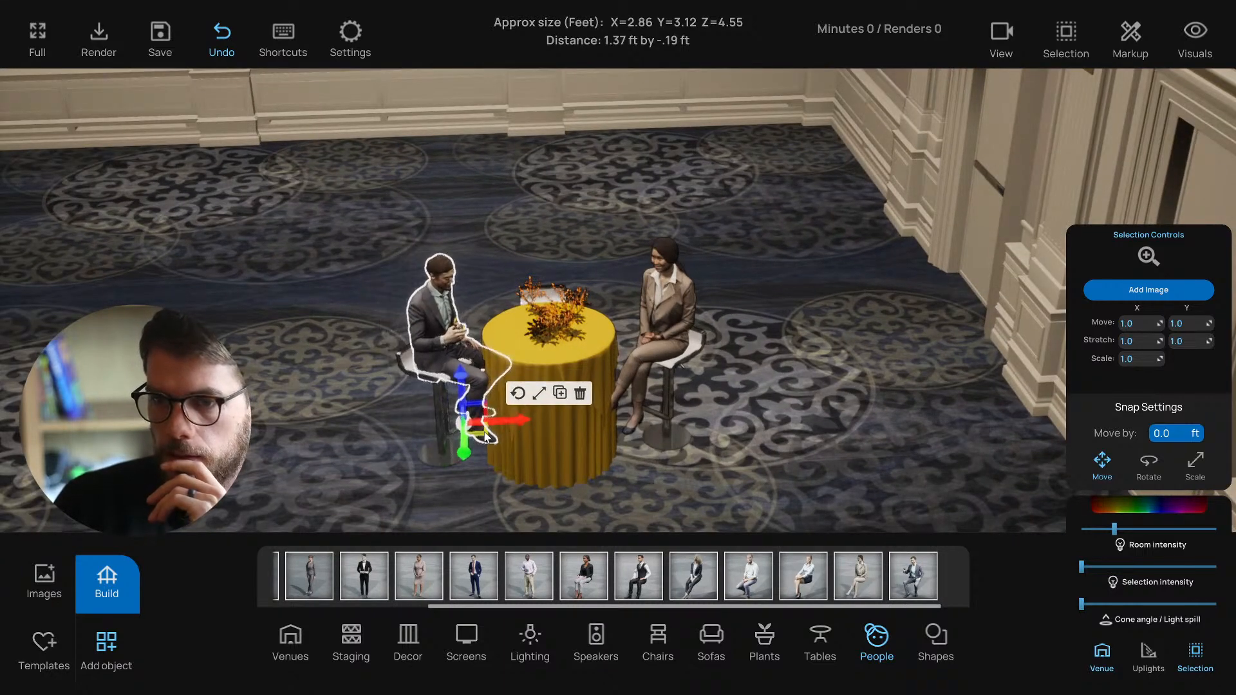
scroll(327, 319, "up", 4)
scroll(331, 319, "down", 6)
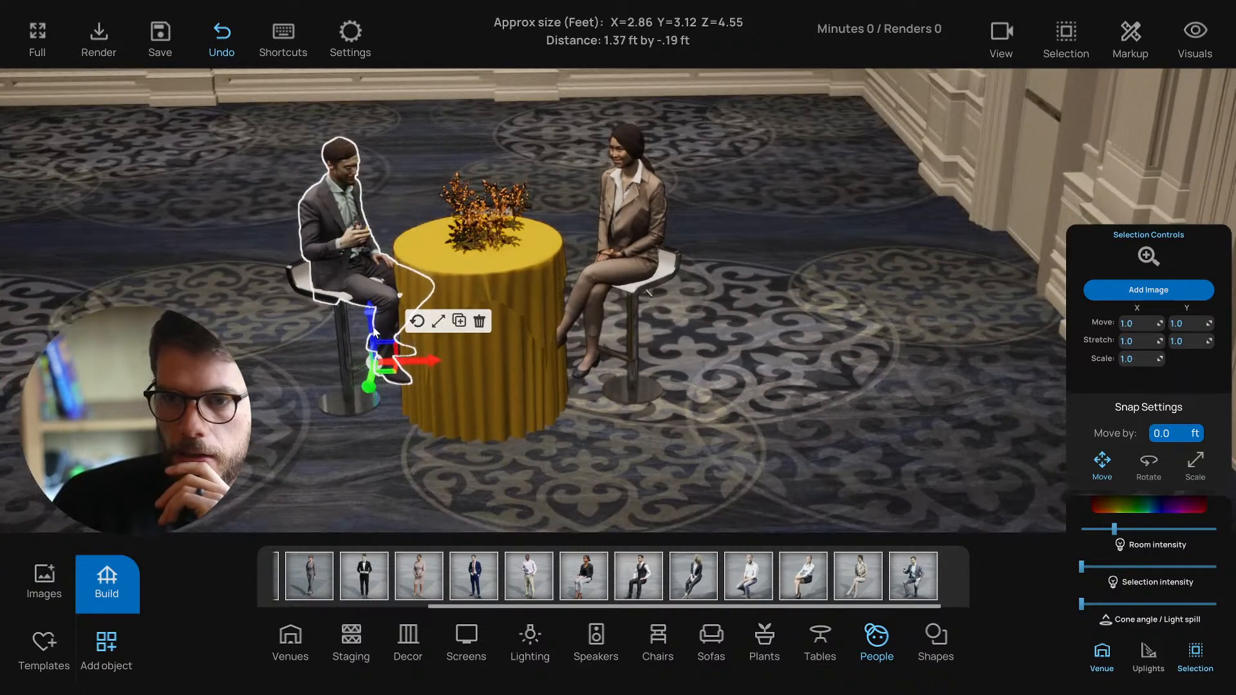
left_click_drag(373, 327, 373, 319)
left_click_drag(368, 369, 386, 372)
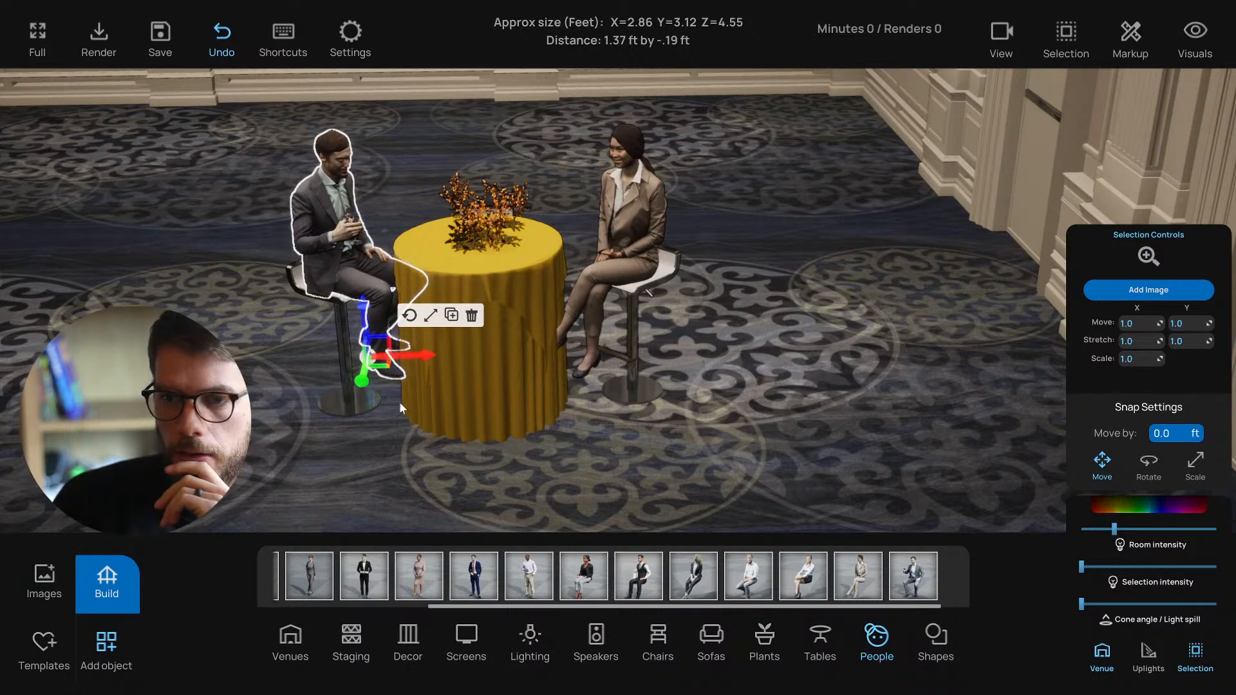
left_click(417, 434)
scroll(412, 436, "down", 4)
left_click(347, 454)
right_click_drag(346, 455, 410, 442)
scroll(411, 442, "down", 3)
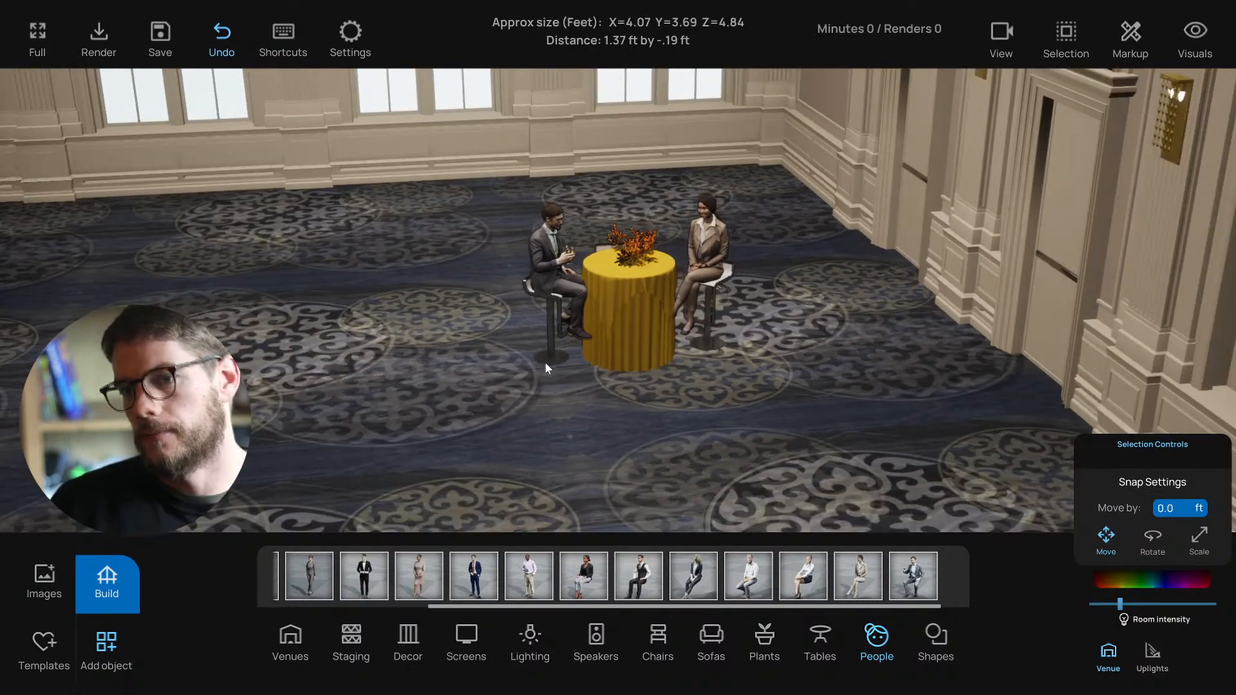
Step: Nudge the seated man's position on the bar stool, and deselect him
scroll(544, 367, "up", 3)
left_click(528, 237)
left_click_drag(572, 332, 574, 333)
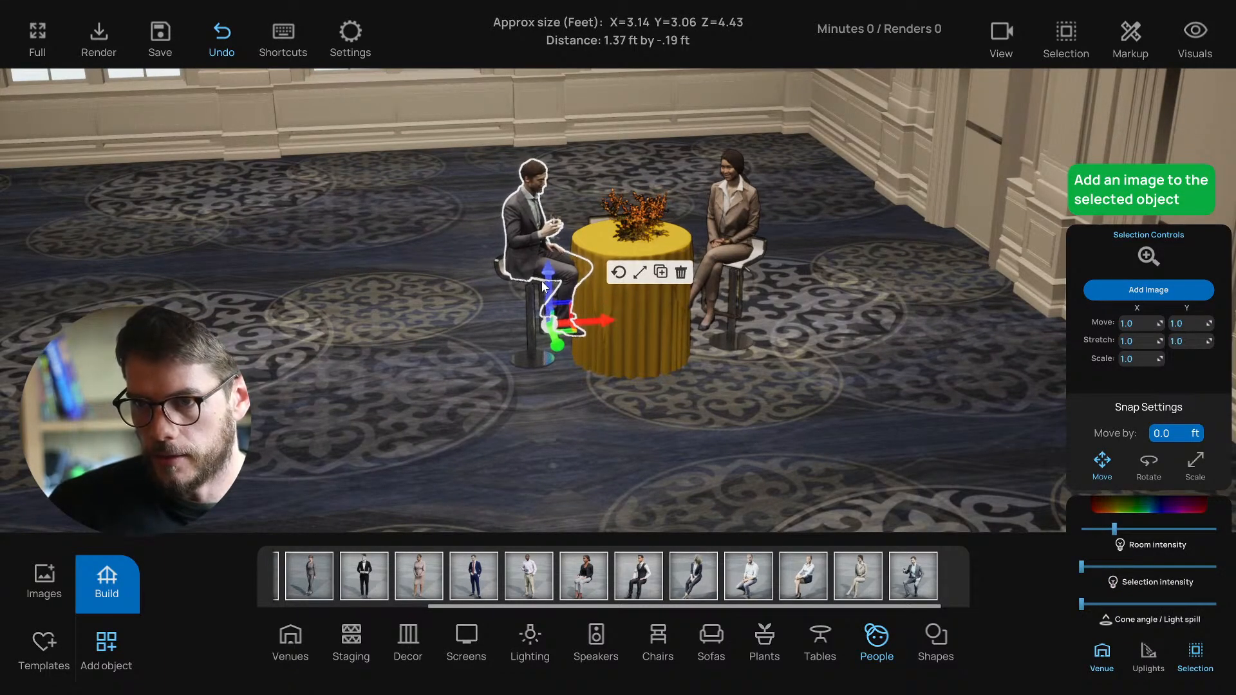
left_click(430, 299)
Step: Raise the ballroom's room light intensity slightly
scroll(561, 350, "down", 3)
mouse_move(562, 350)
right_mouse_down()
mouse_move(539, 339)
mouse_move(555, 342)
right_mouse_up()
scroll(562, 345, "down", 3)
left_click_drag(516, 349, 486, 328)
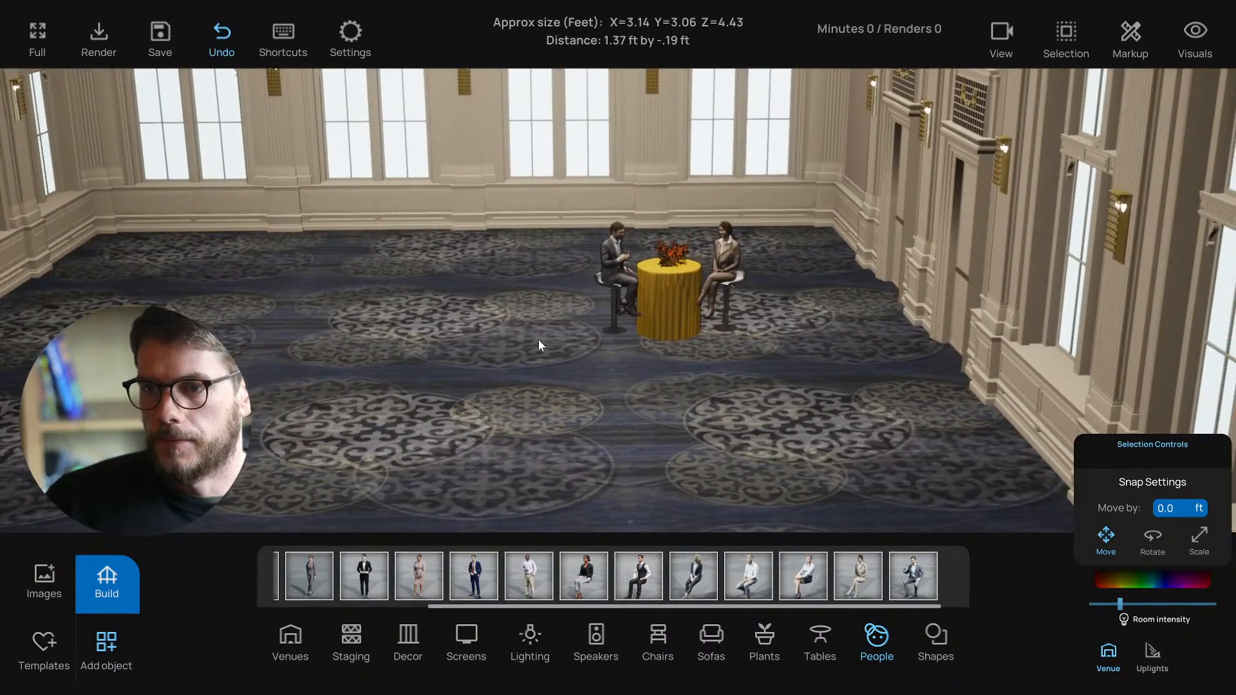
left_click_drag(512, 345, 508, 356)
left_click_drag(479, 249, 493, 239)
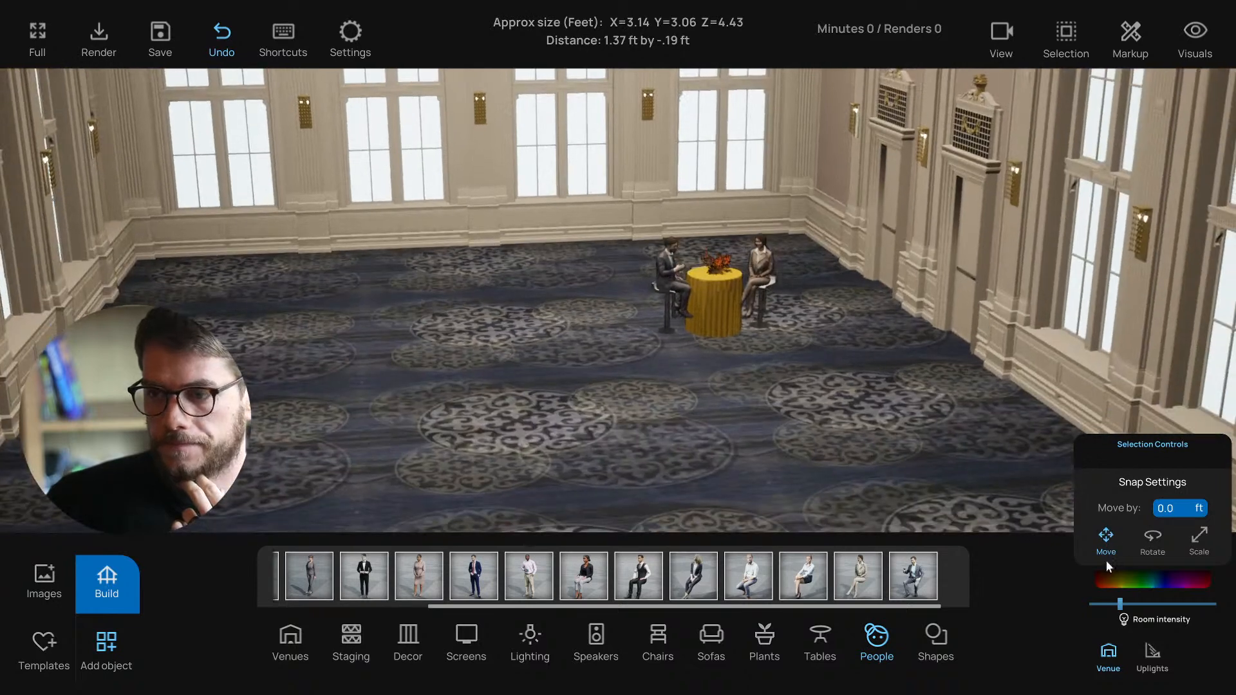
left_click_drag(1120, 604, 1124, 604)
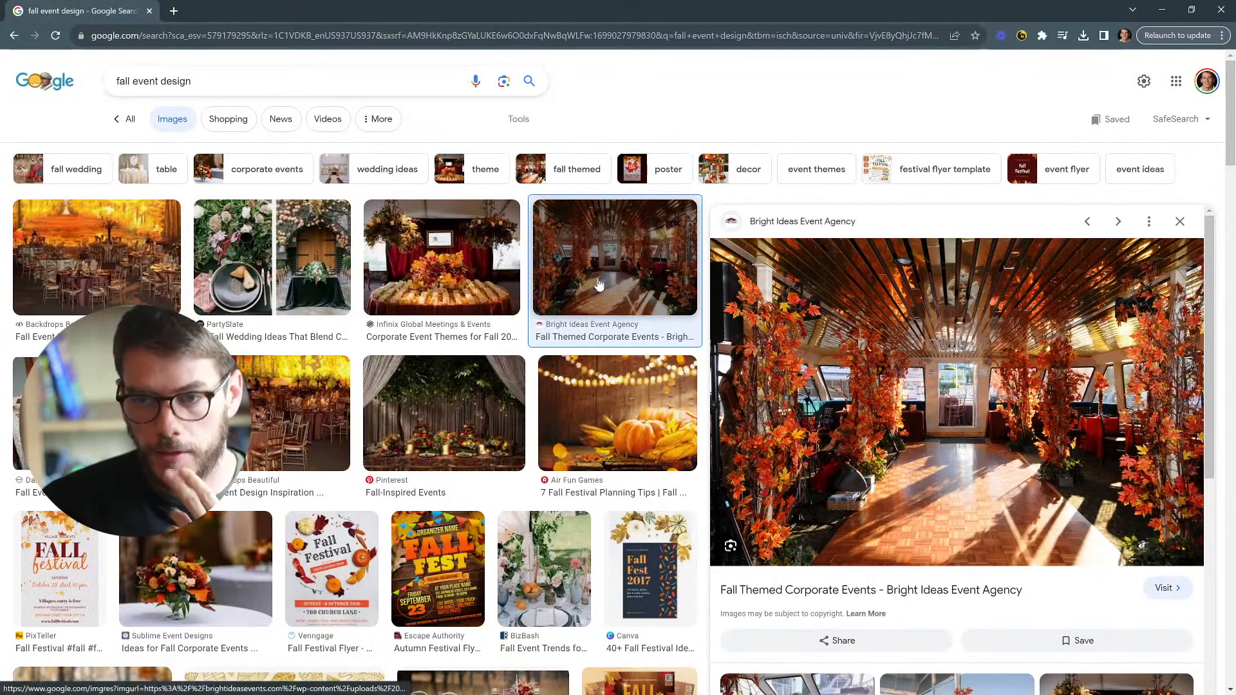
Step: Study the Bright Ideas Event Agency fall decor photo in the browser, and return to the ballroom design
key("slash")
left_click(841, 92)
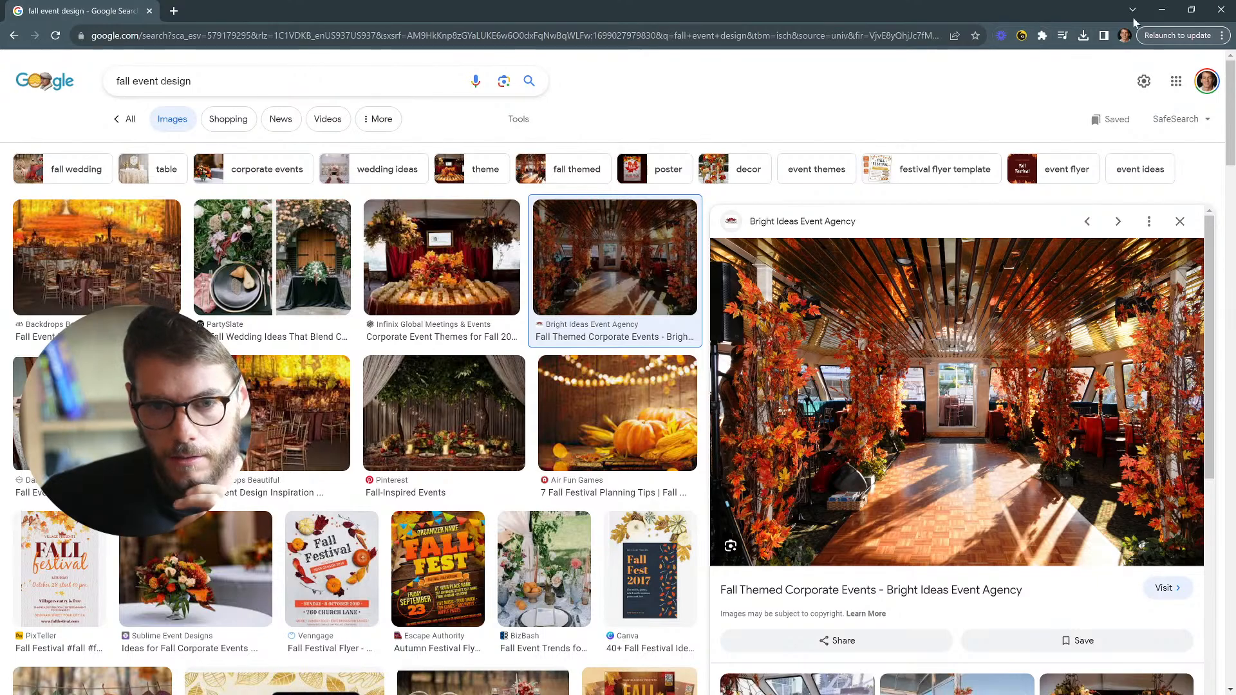
left_click(1162, 10)
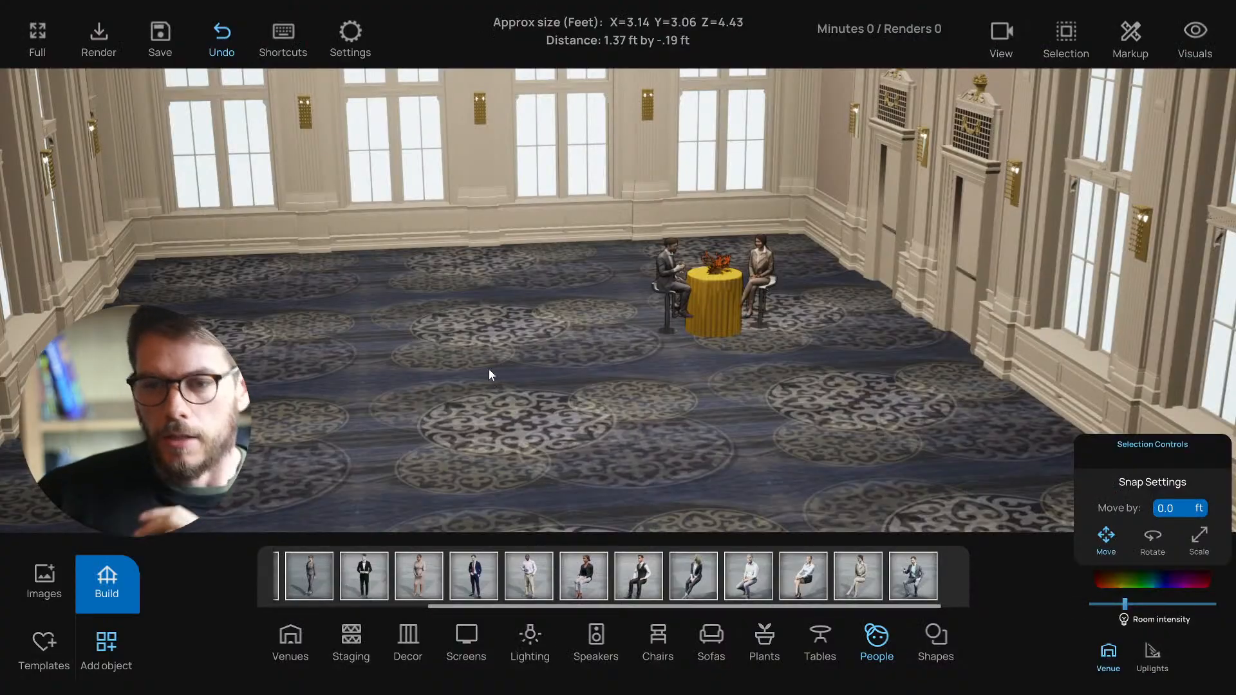
Step: Save the project, and open and close the library of uploaded images
key("w")
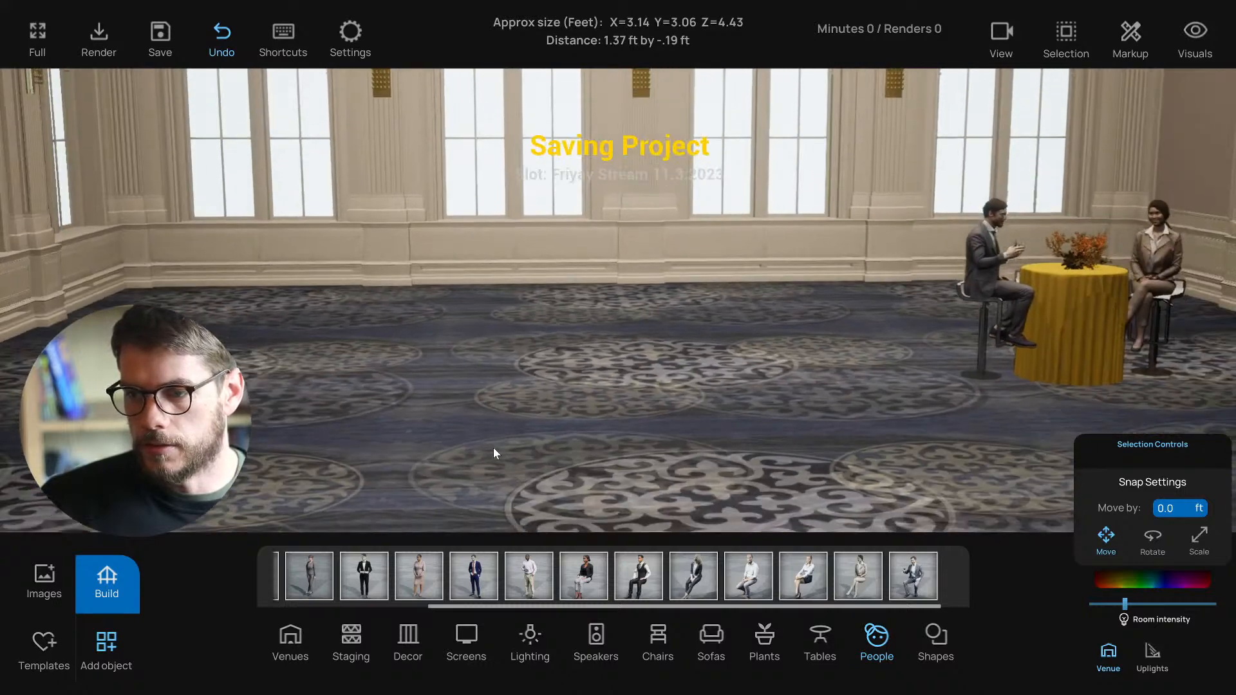
left_click(55, 578)
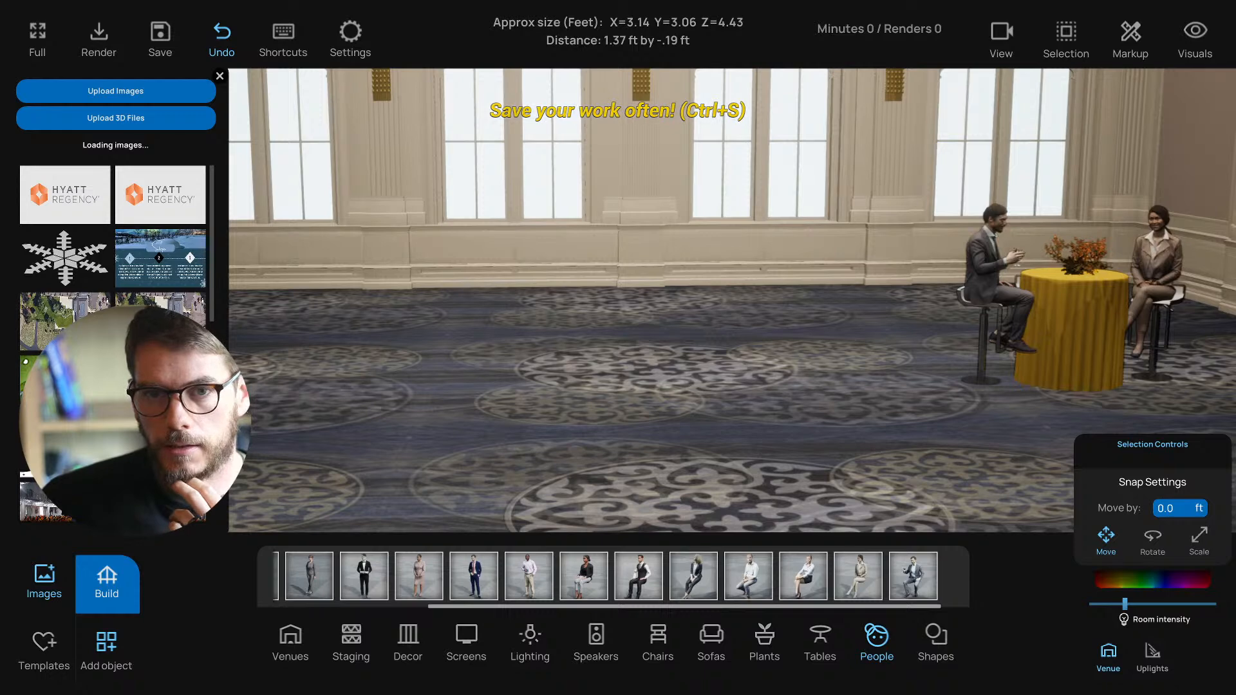
left_click(45, 579)
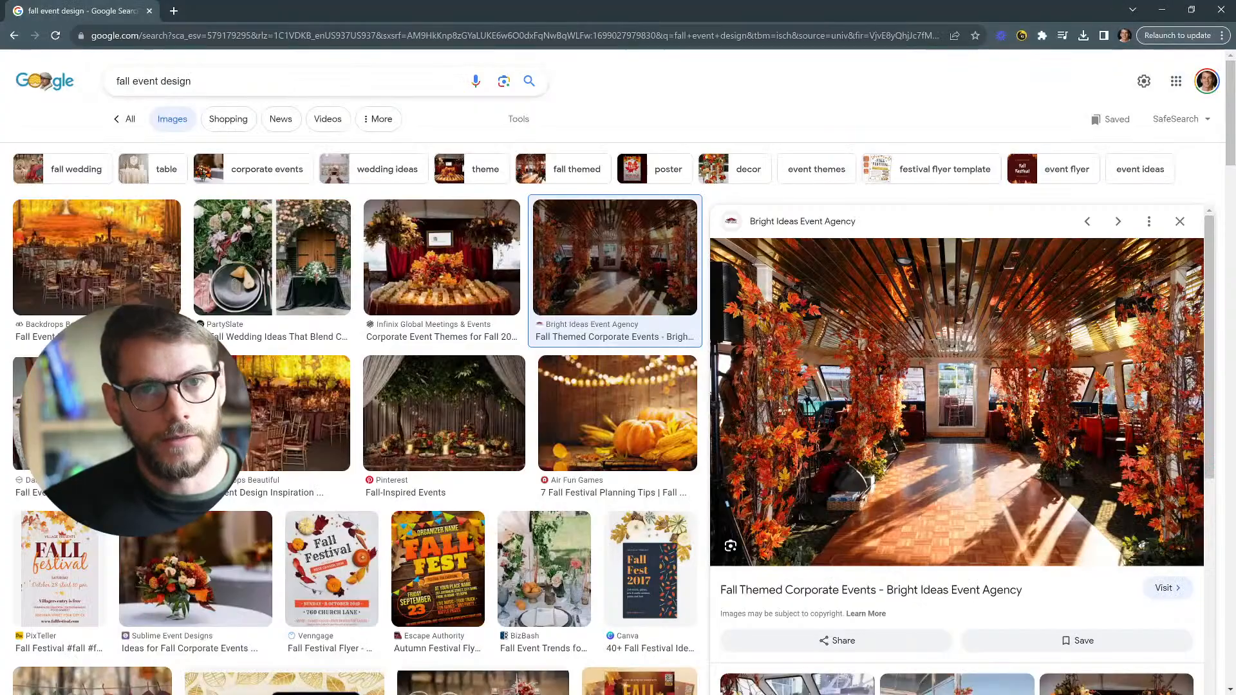
Step: Switch to the browser, search Google for "branch png" in a new tab, and view all the image results
left_click(360, 10)
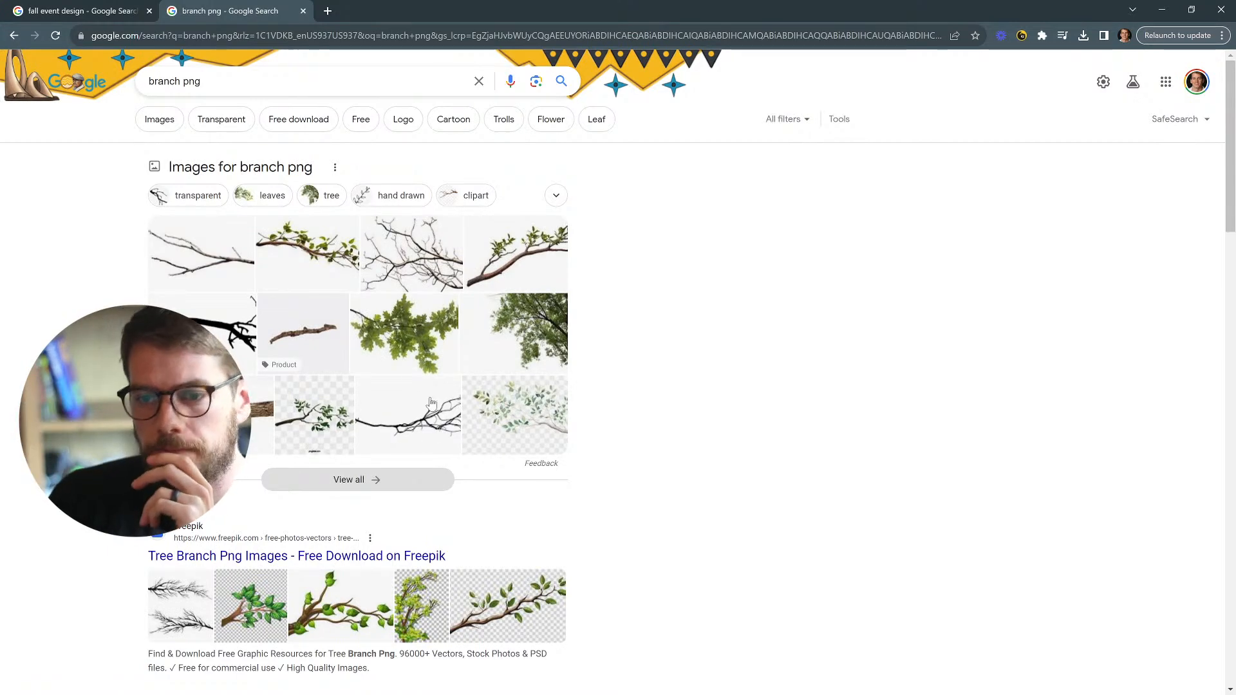
left_click(372, 491)
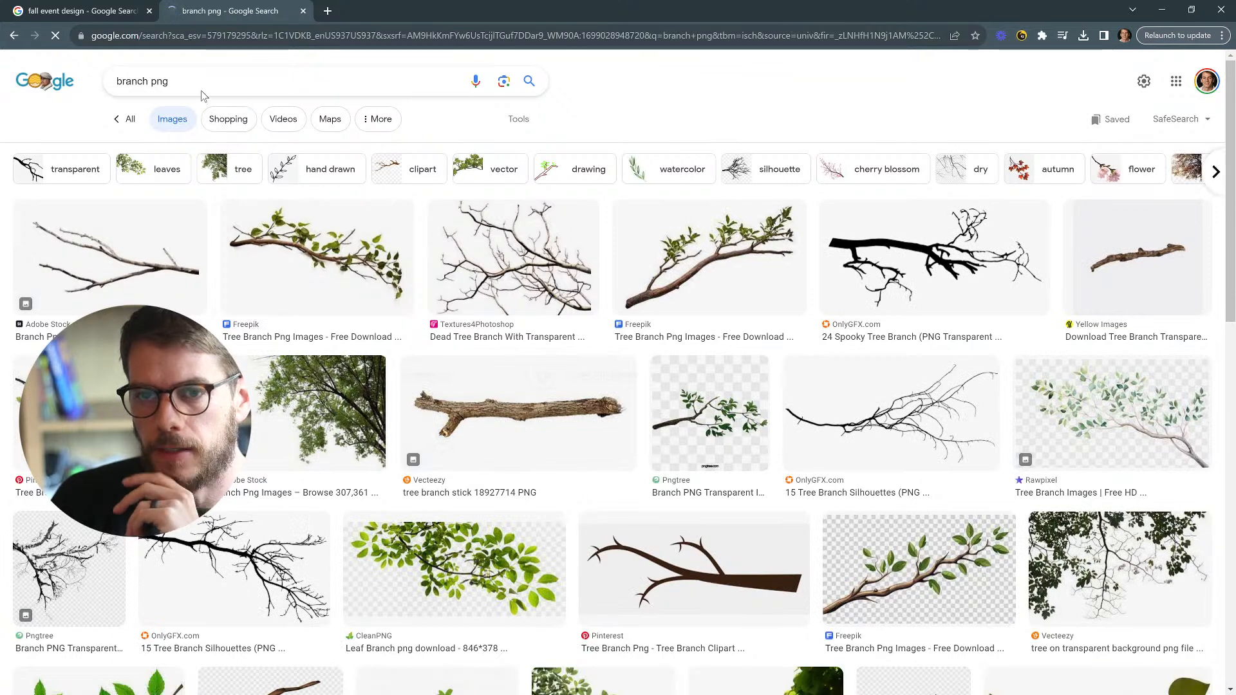
Step: Browse the "branch png" image results and compare them with the Bright Ideas Event Agency fall decor photo
left_click_drag(169, 82, 157, 81)
left_click(169, 82)
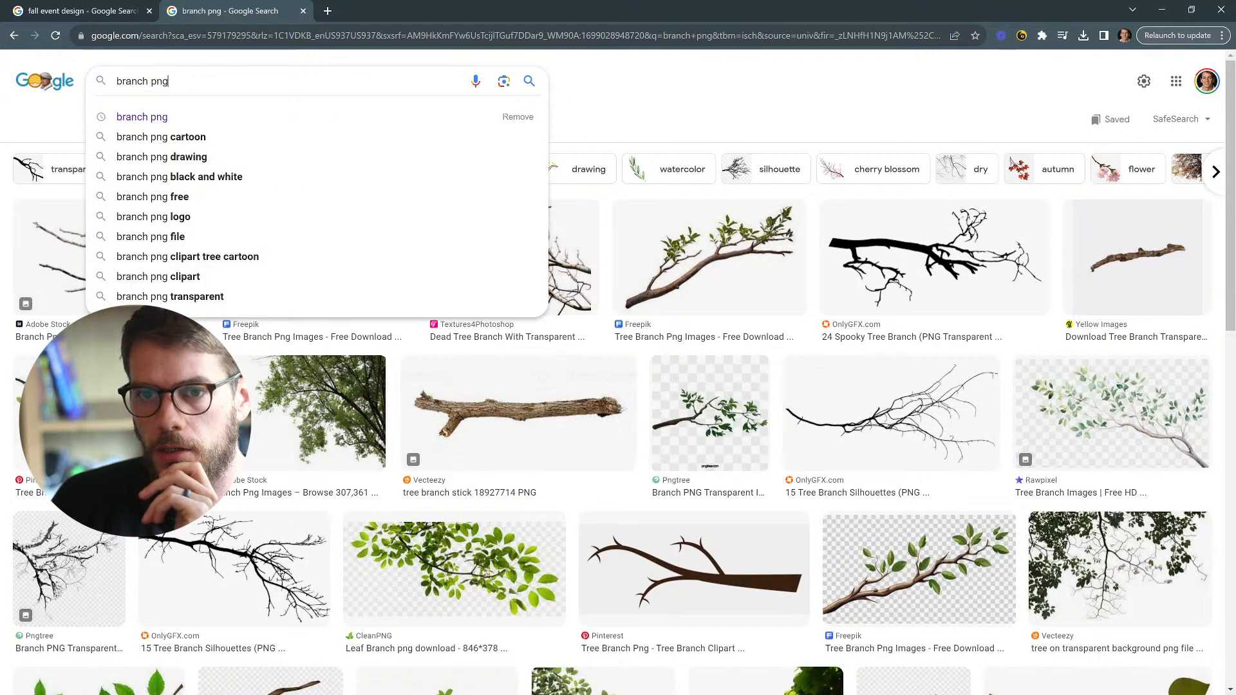
left_click(752, 58)
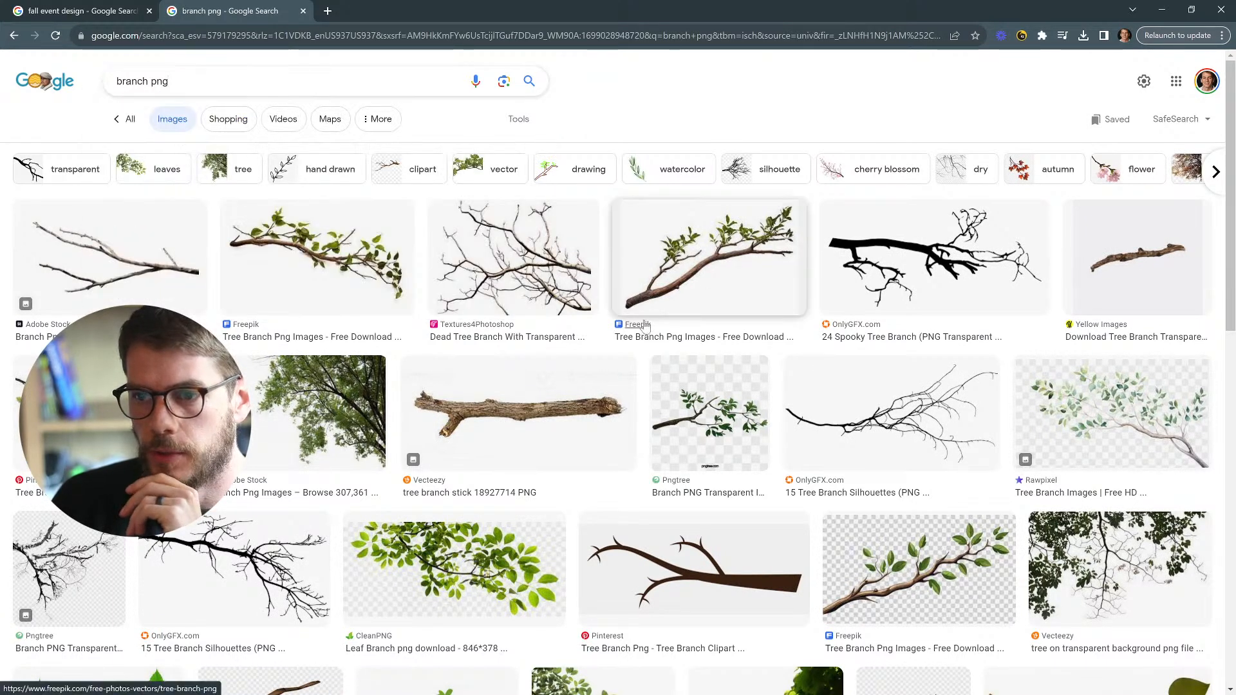
scroll(646, 326, "down", 2)
scroll(646, 327, "down", 3)
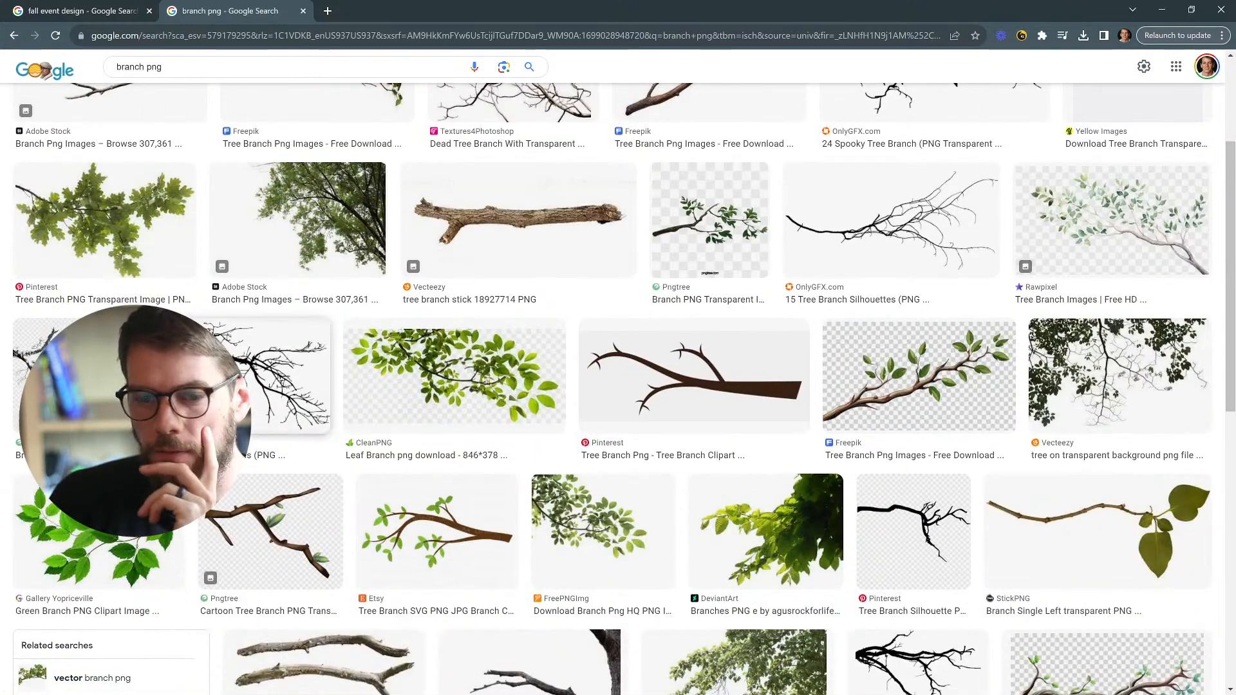
left_click(86, 11)
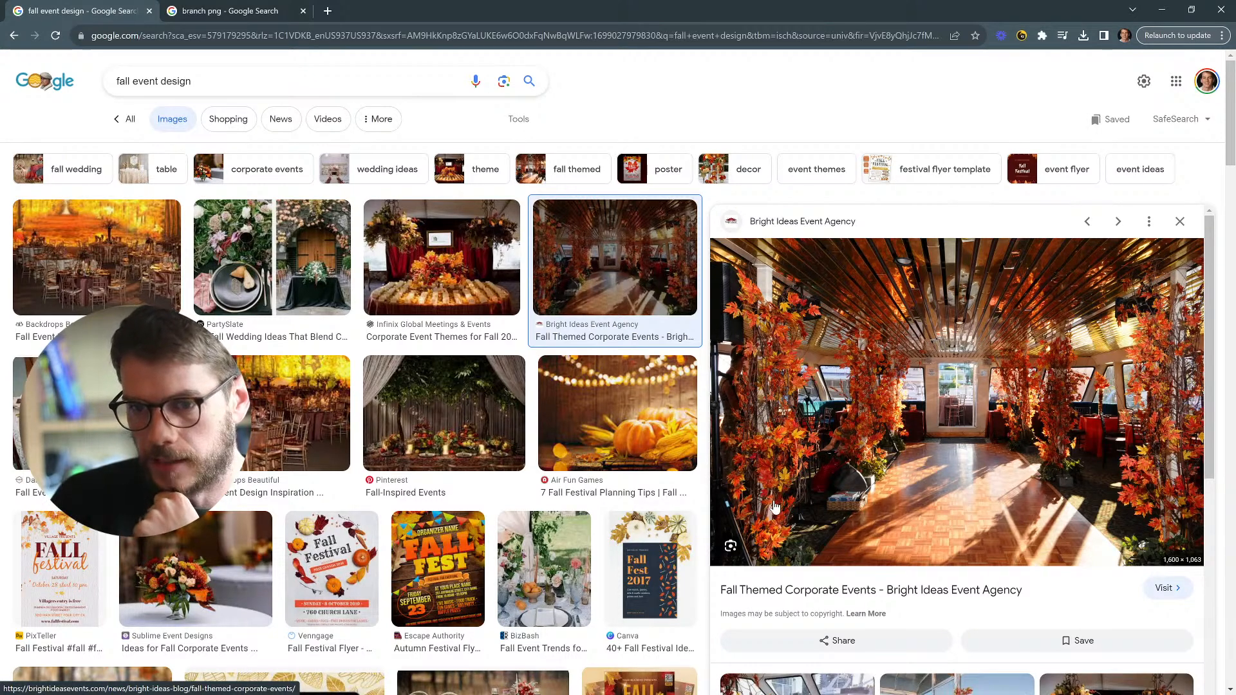
left_click(220, 12)
scroll(162, 59, "up", 5)
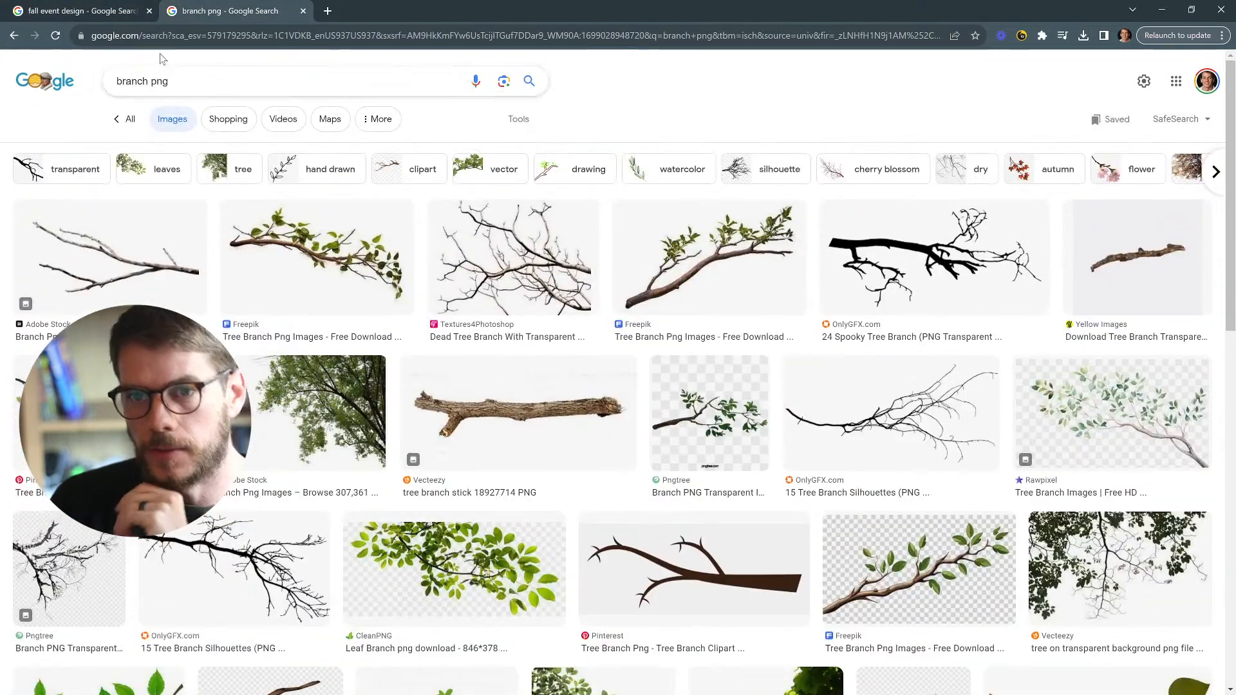
Step: Change the image search to "vines png" and look through the results for usable decor
double_click(128, 81)
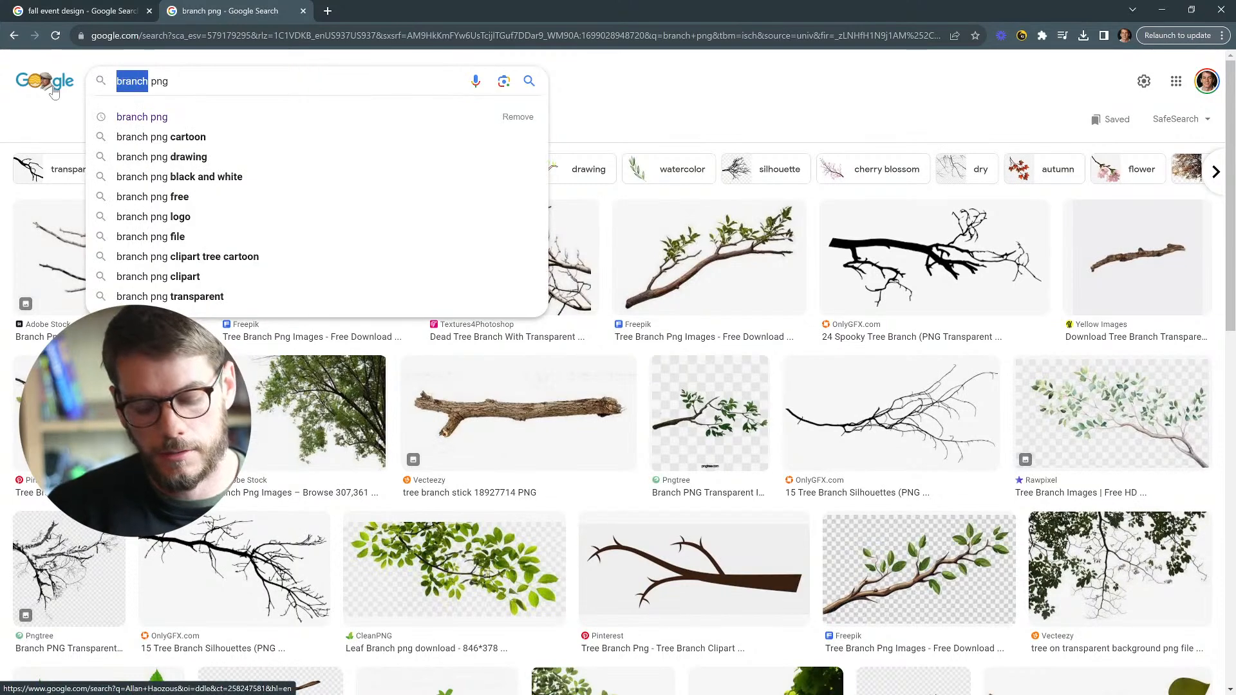
type("vines")
key("Return")
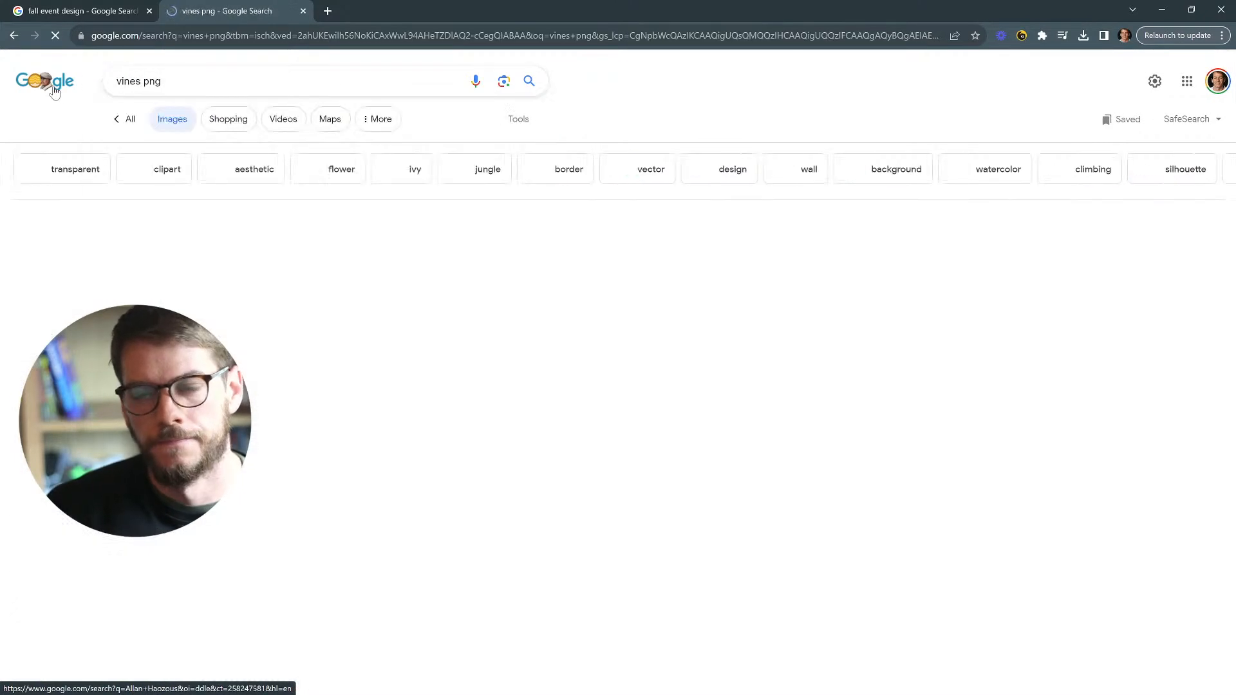
scroll(493, 300, "down", 1)
scroll(493, 300, "down", 8)
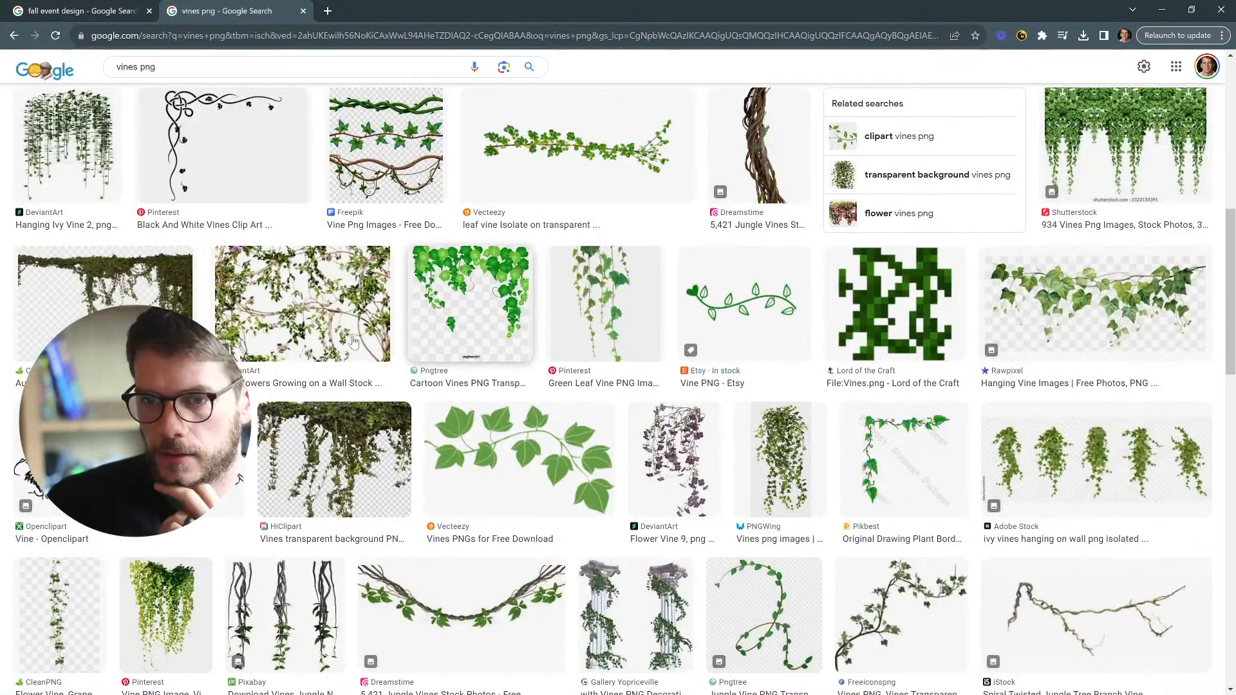
scroll(397, 371, "down", 3)
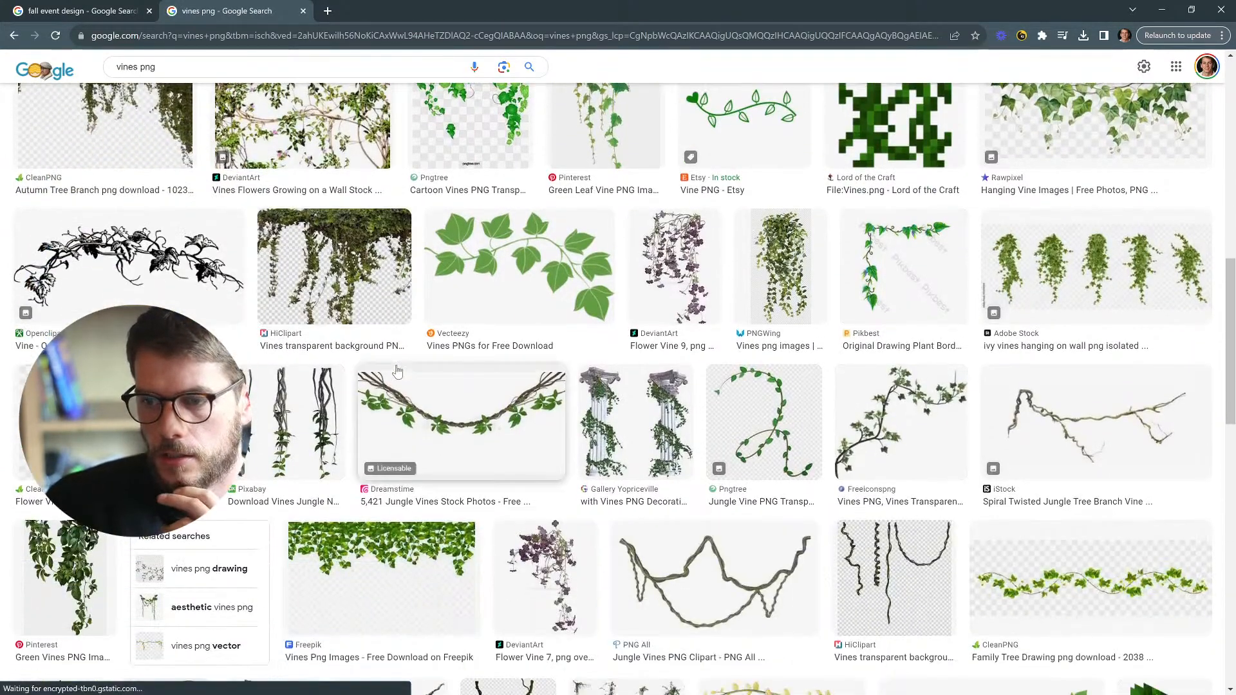
scroll(397, 371, "up", 12)
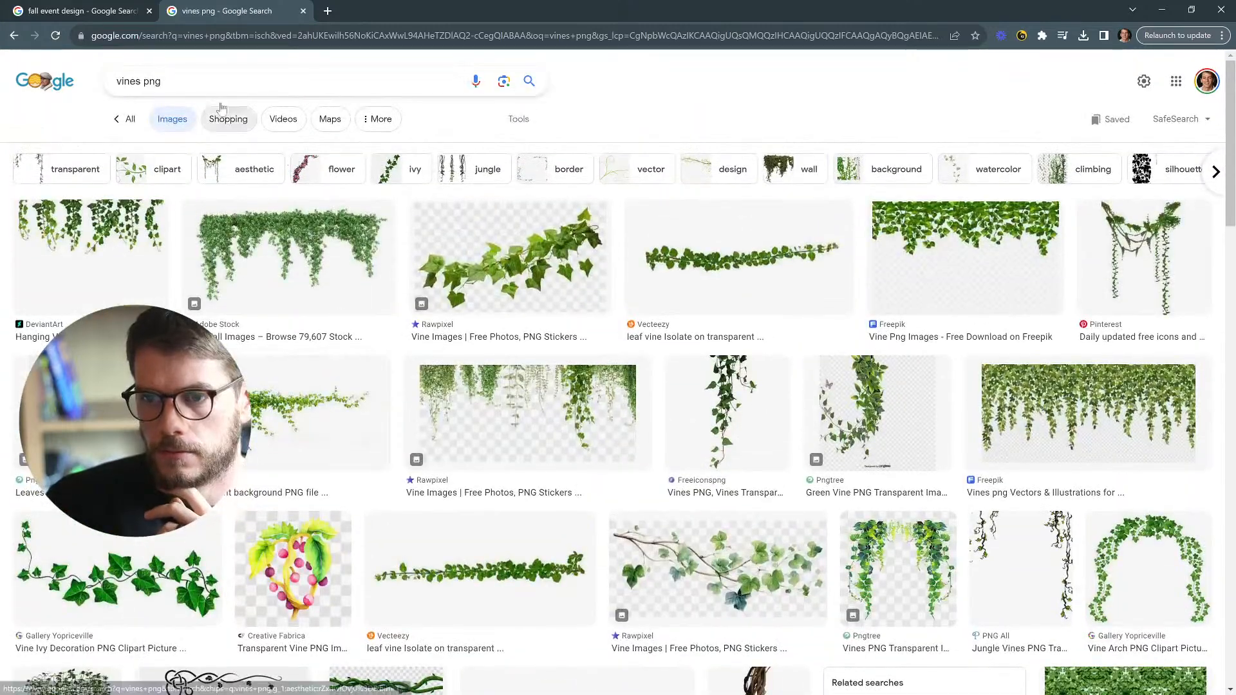
Step: Search images for "vine branches png" and look through the results
left_click(141, 81)
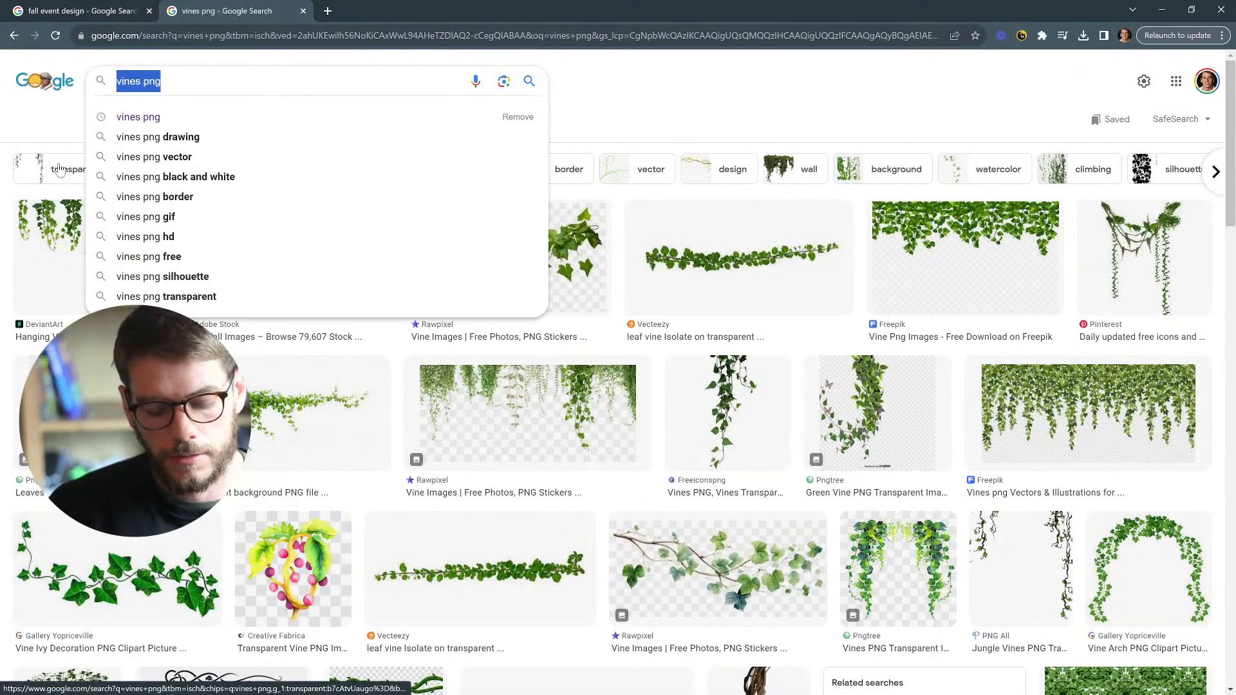
type("br")
key("BackSpace")
key("BackSpace")
type("vine c")
key("BackSpace")
type("bran")
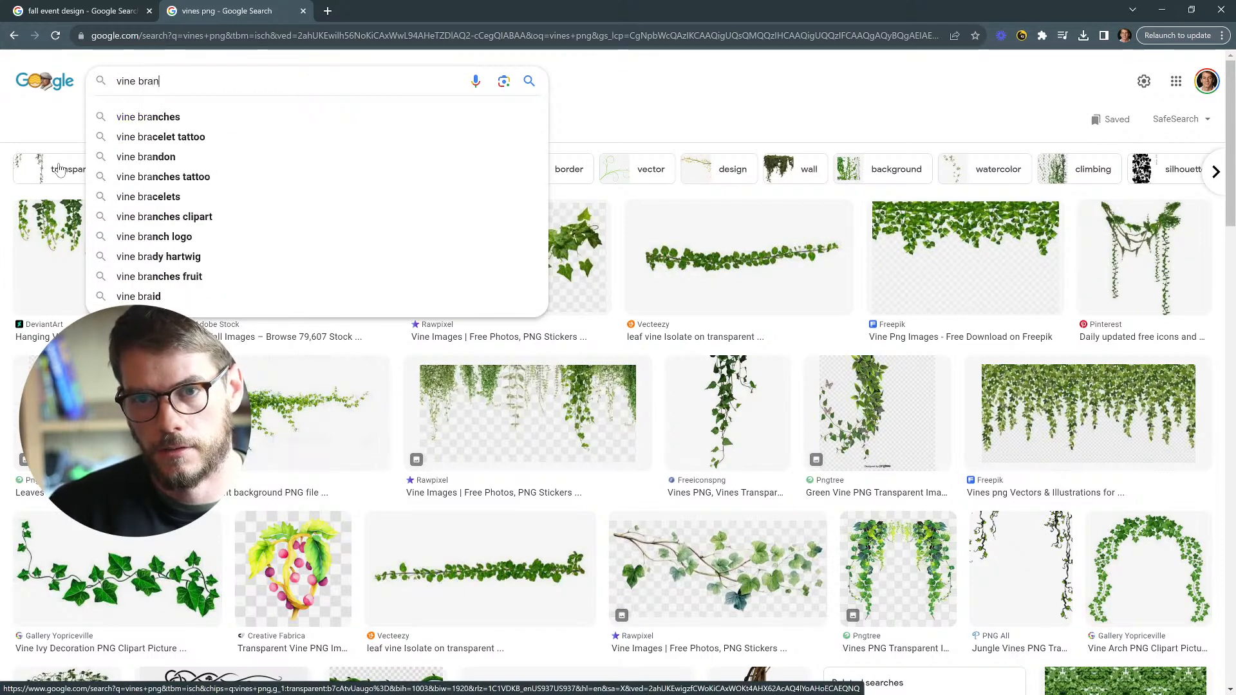
type("ches png")
key("Return")
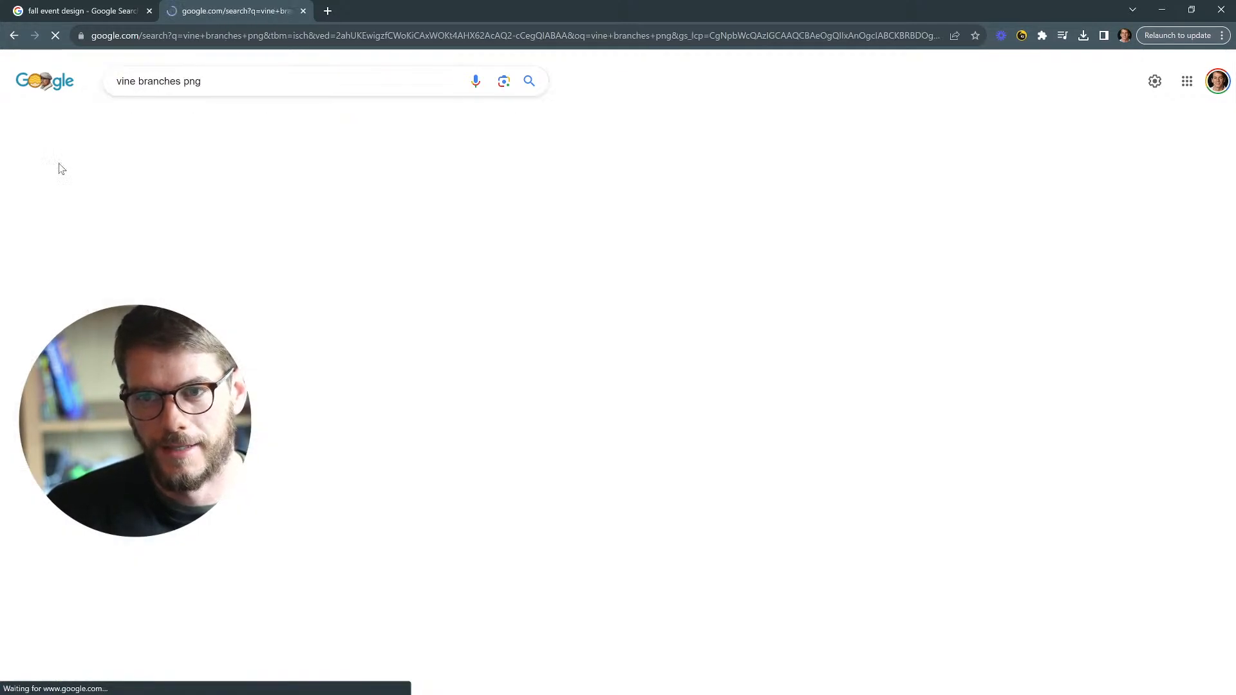
scroll(453, 324, "down", 1)
scroll(458, 325, "down", 8)
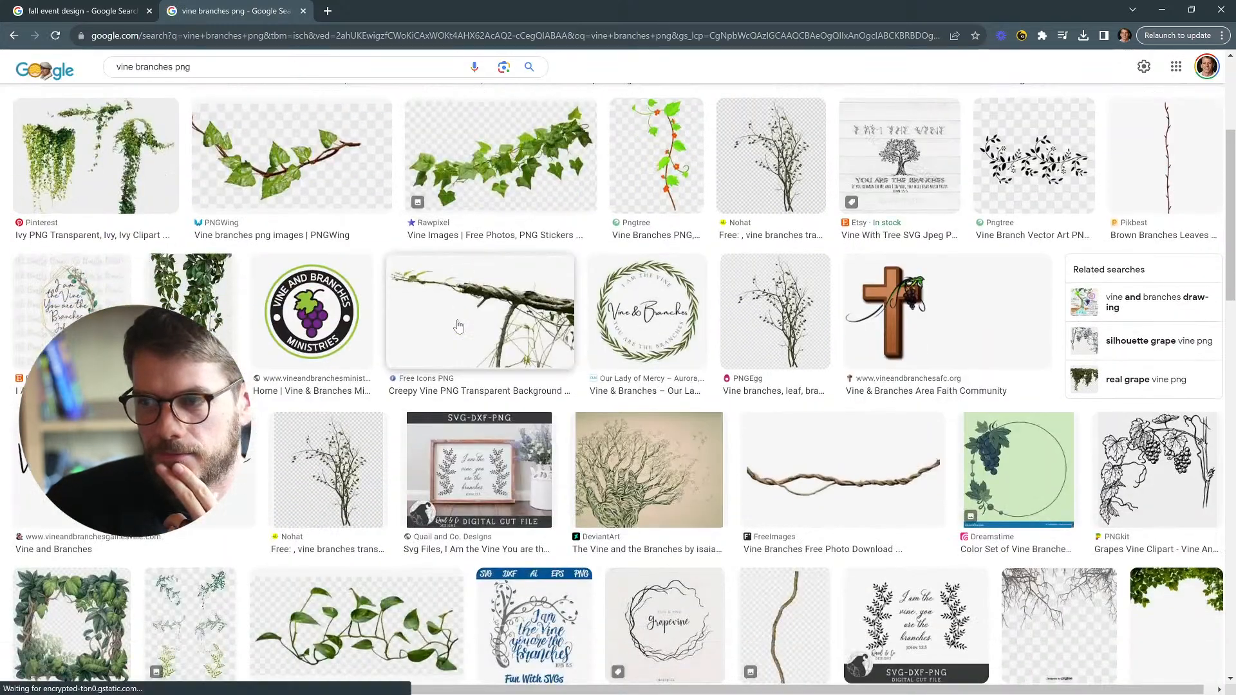
scroll(459, 326, "up", 10)
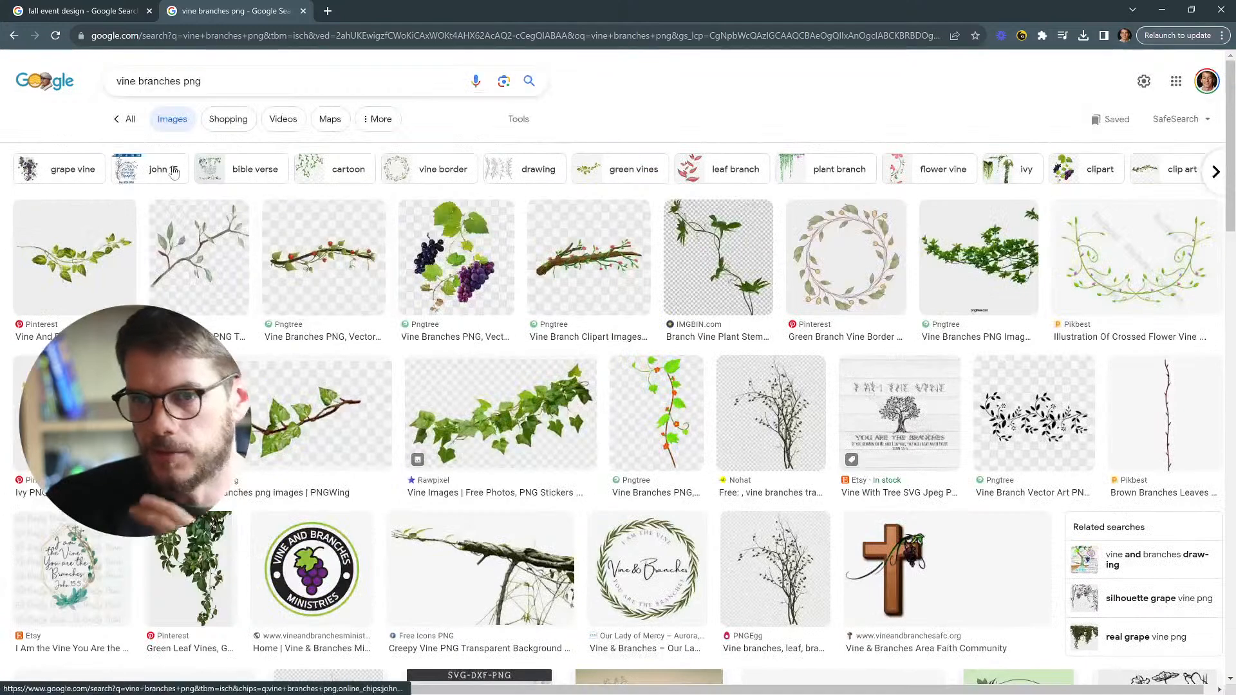
Step: Shorten the image search to "branches png" and look through the results for a bare branch
double_click(126, 81)
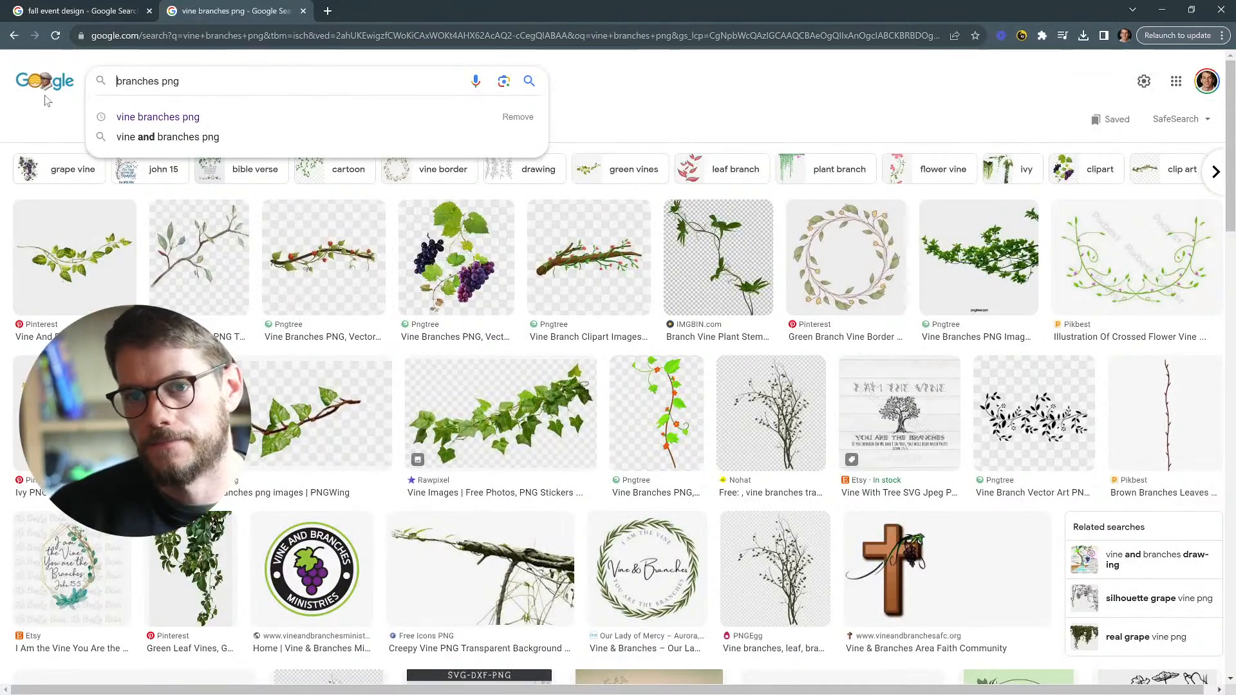
key("Return")
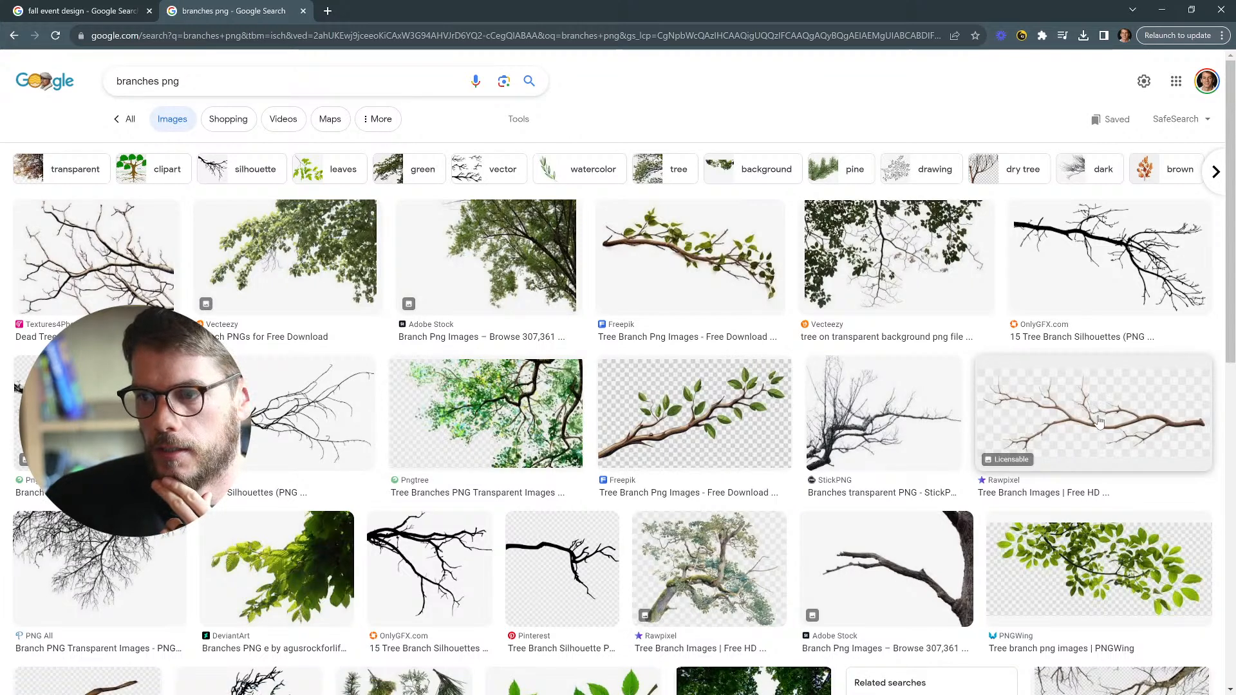
scroll(1099, 321, "down", 1)
scroll(1094, 351, "down", 4)
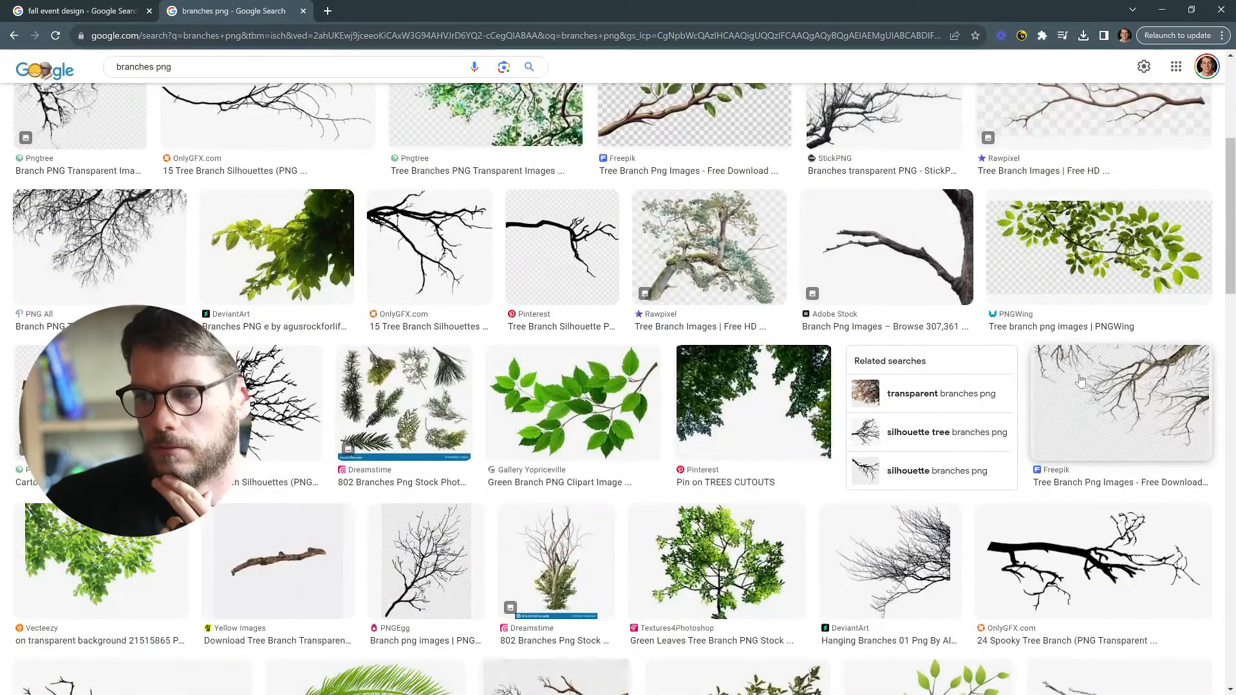
scroll(1079, 380, "up", 3)
Step: Preview the brown Rawpixel tree branch, inspect its full image in a new tab, and close that tab
left_click(1088, 290)
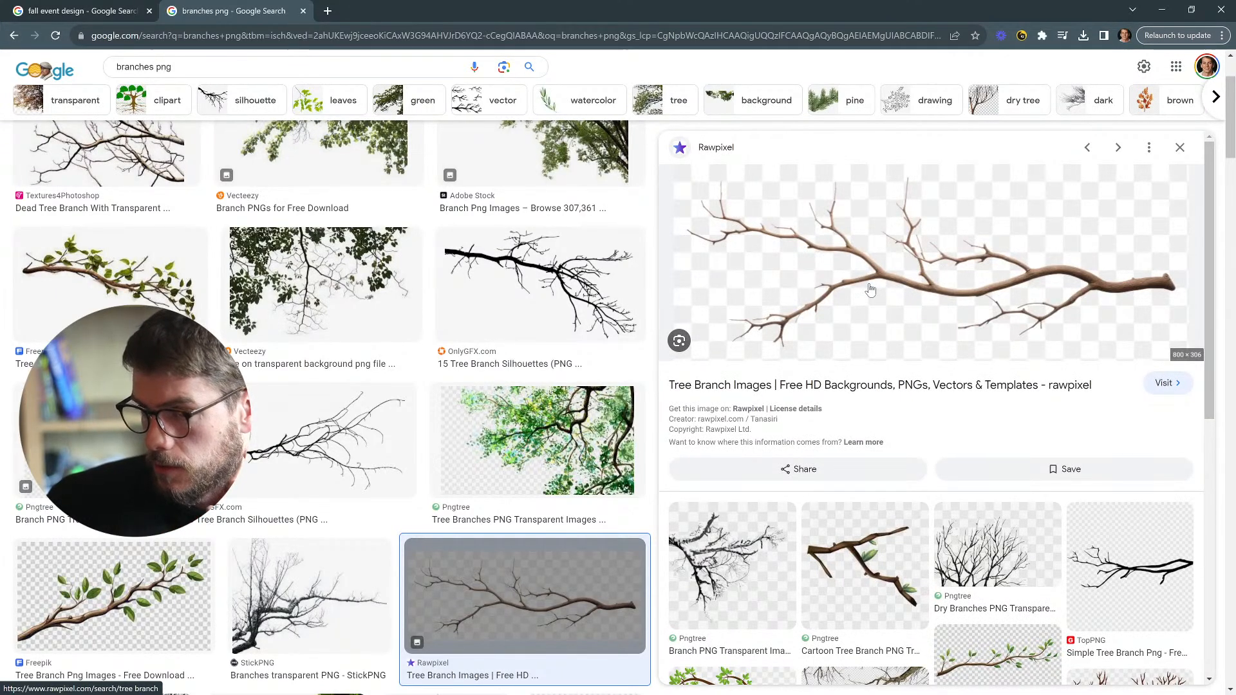
scroll(893, 367, "down", 7)
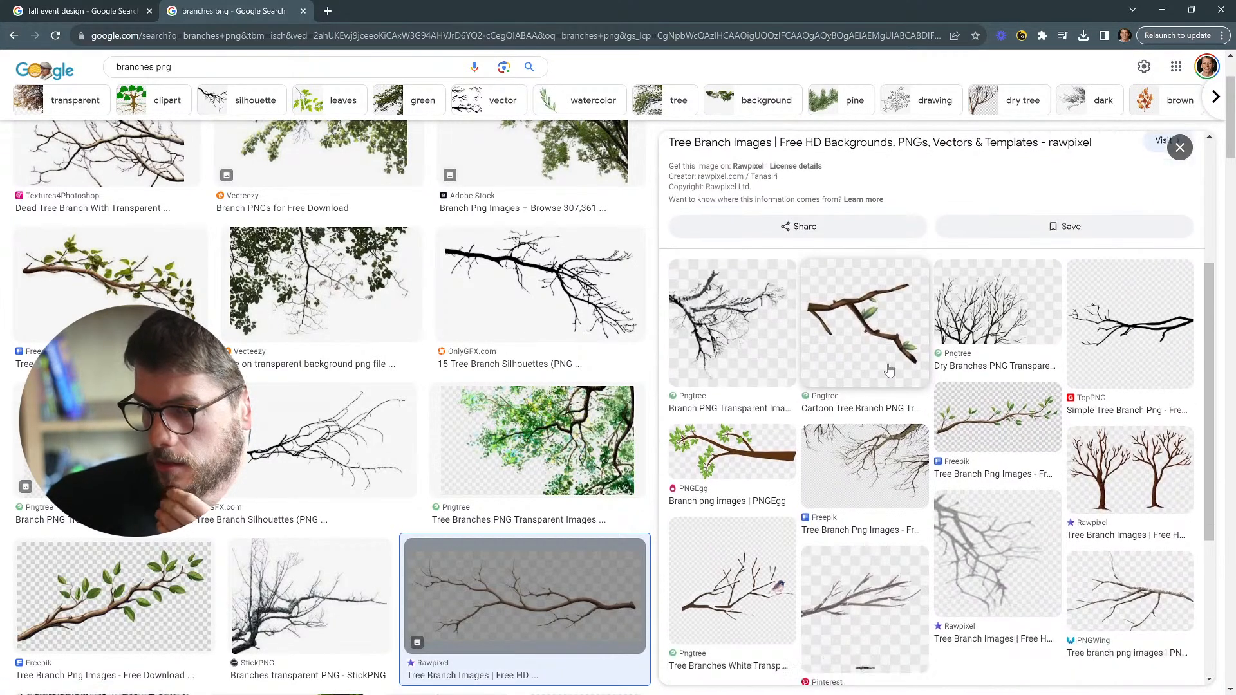
scroll(888, 370, "up", 6)
scroll(889, 370, "up", 1)
right_click(845, 275)
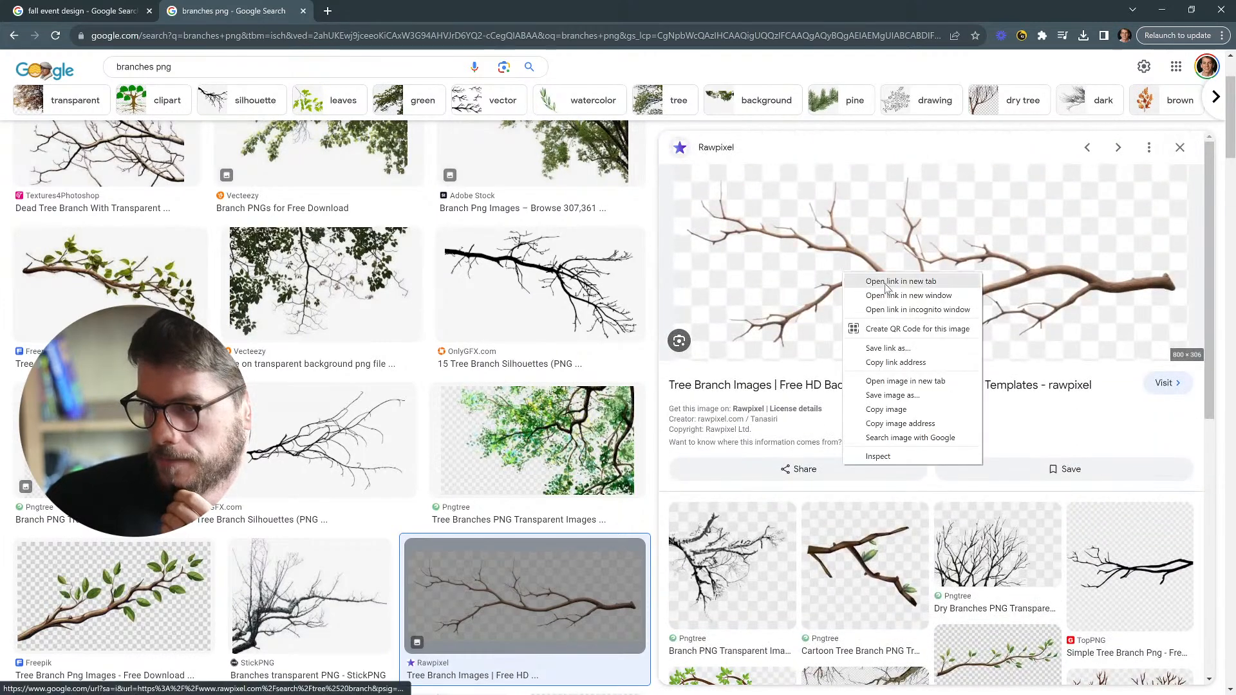
left_click(904, 381)
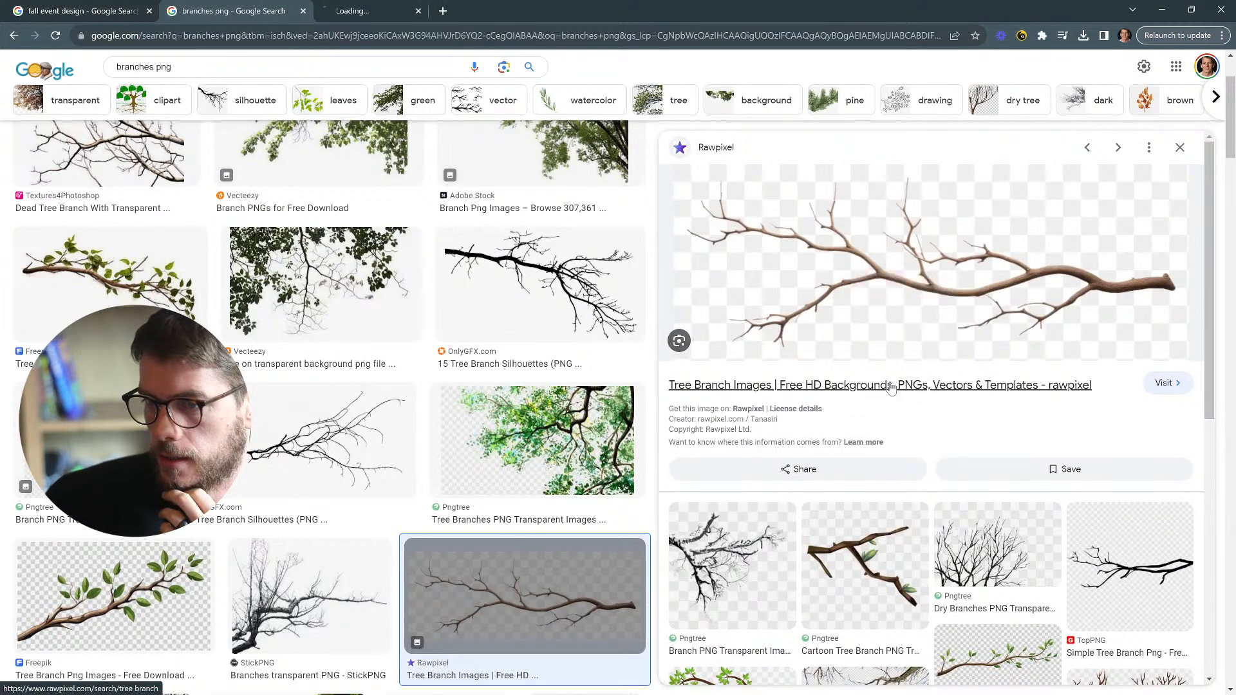
left_click(367, 8)
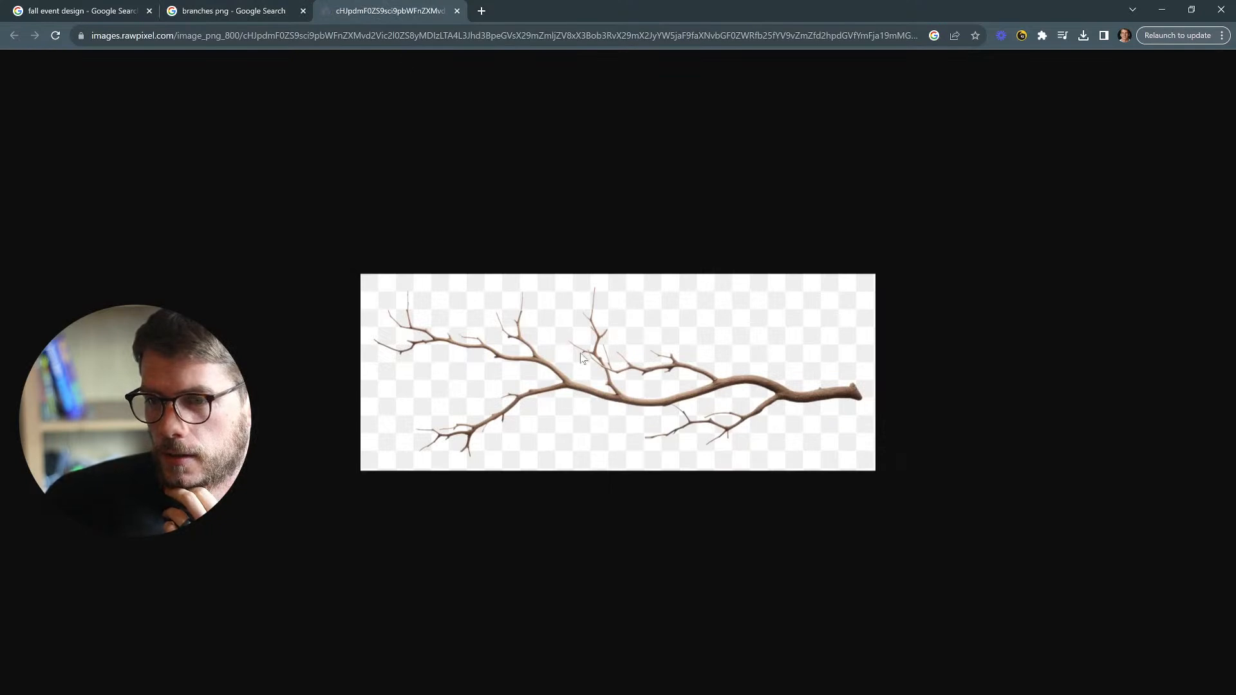
left_click(457, 10)
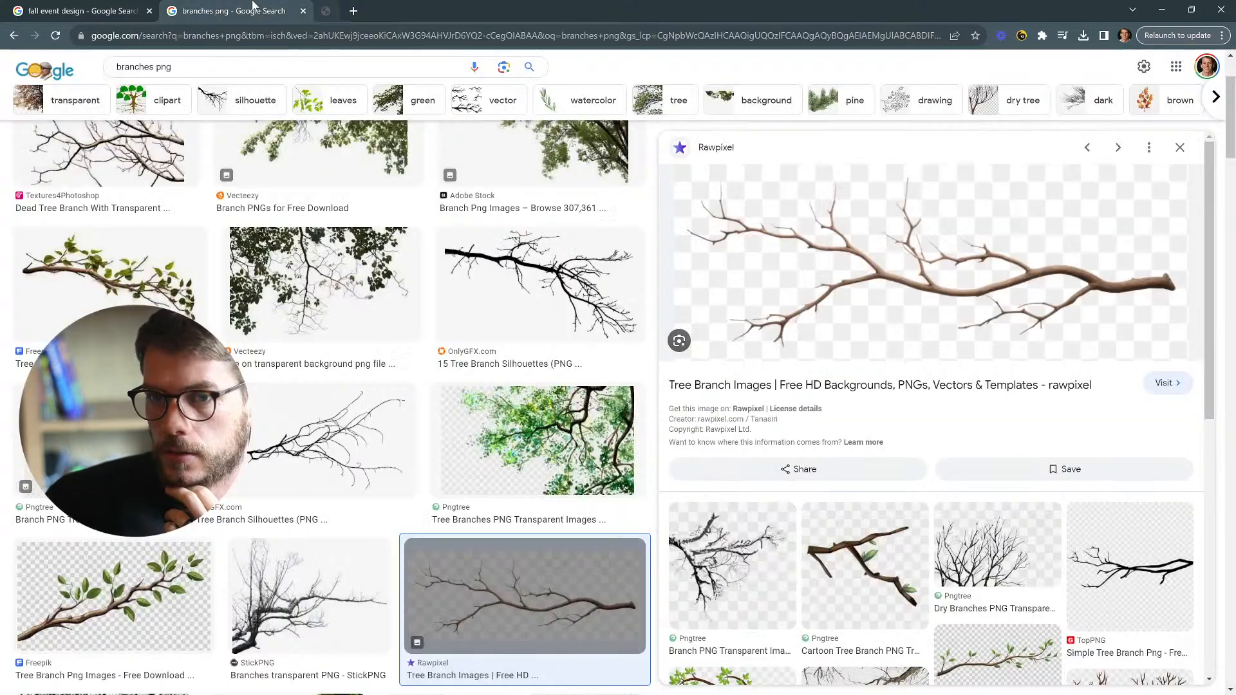
Step: Preview the drooping OnlyGFX branch silhouette and look through its related images and the other results
scroll(386, 206, "up", 3)
left_click(504, 417)
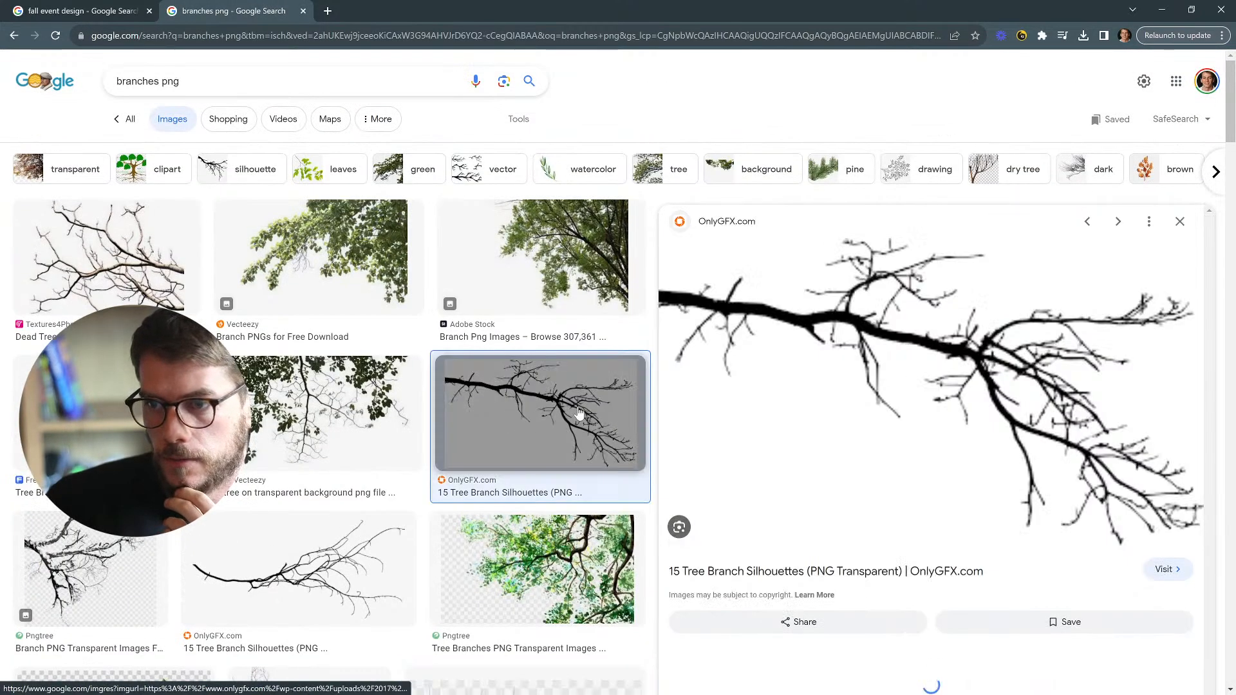
scroll(844, 360, "down", 3)
scroll(844, 359, "up", 2)
scroll(843, 359, "up", 2)
scroll(819, 362, "down", 5)
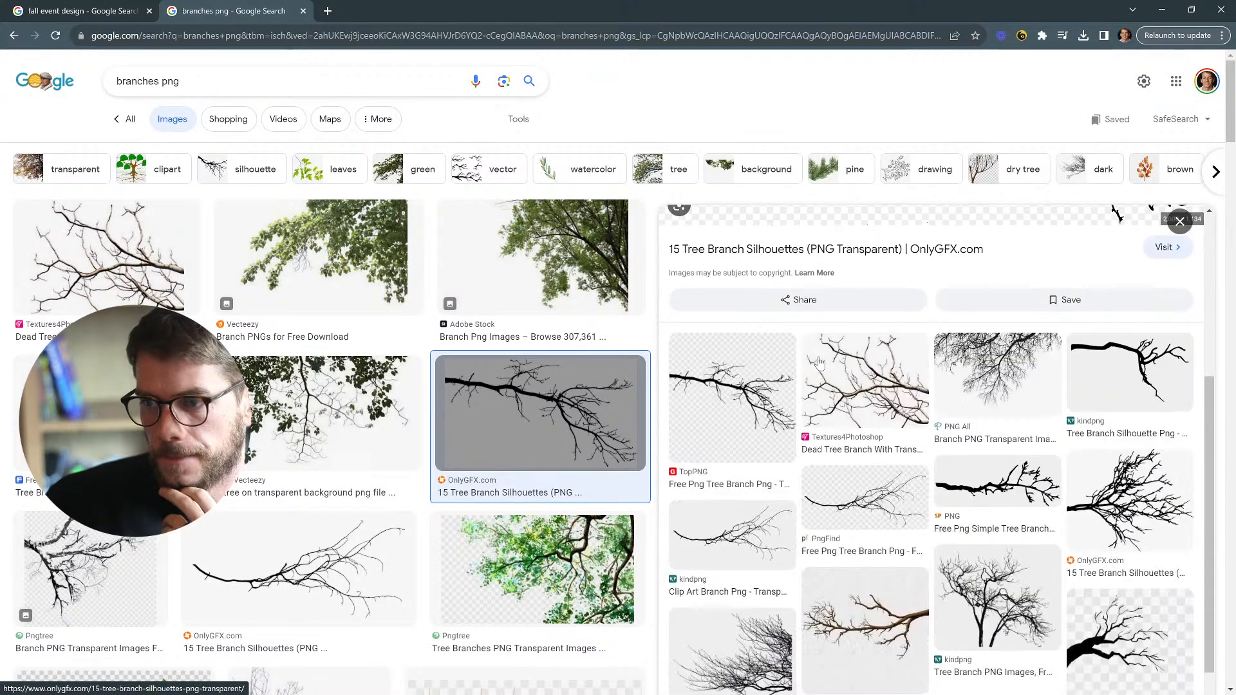
scroll(819, 362, "down", 2)
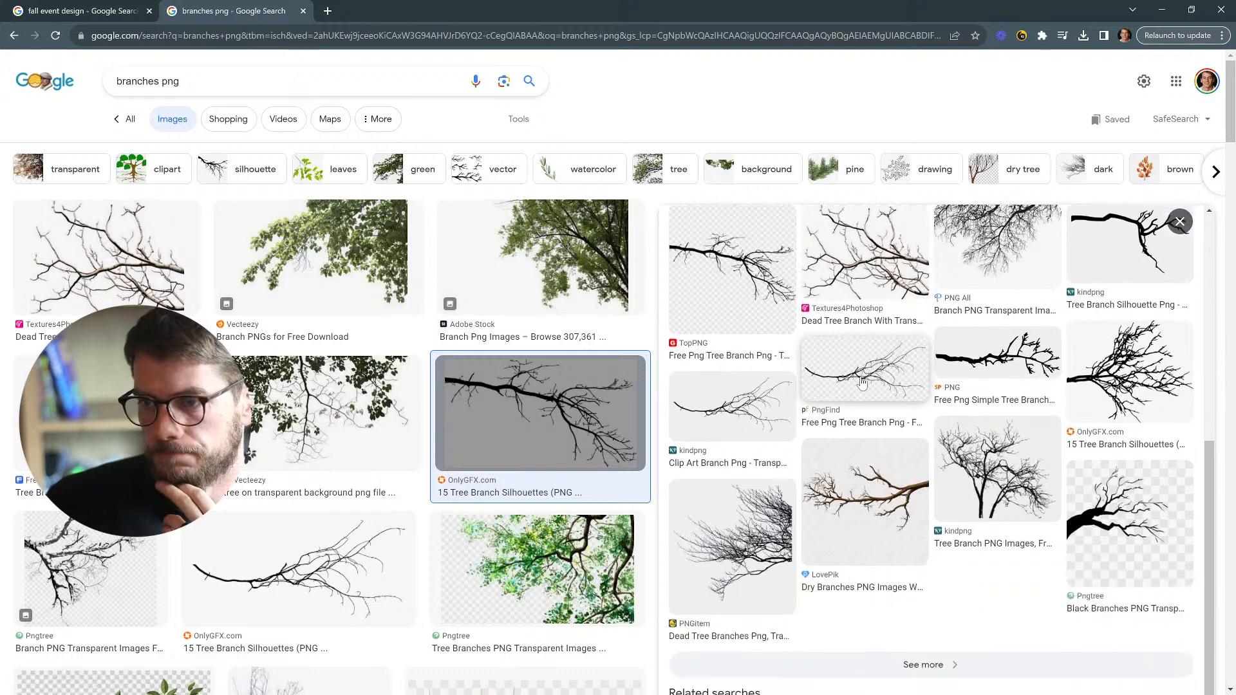
scroll(866, 377, "down", 2)
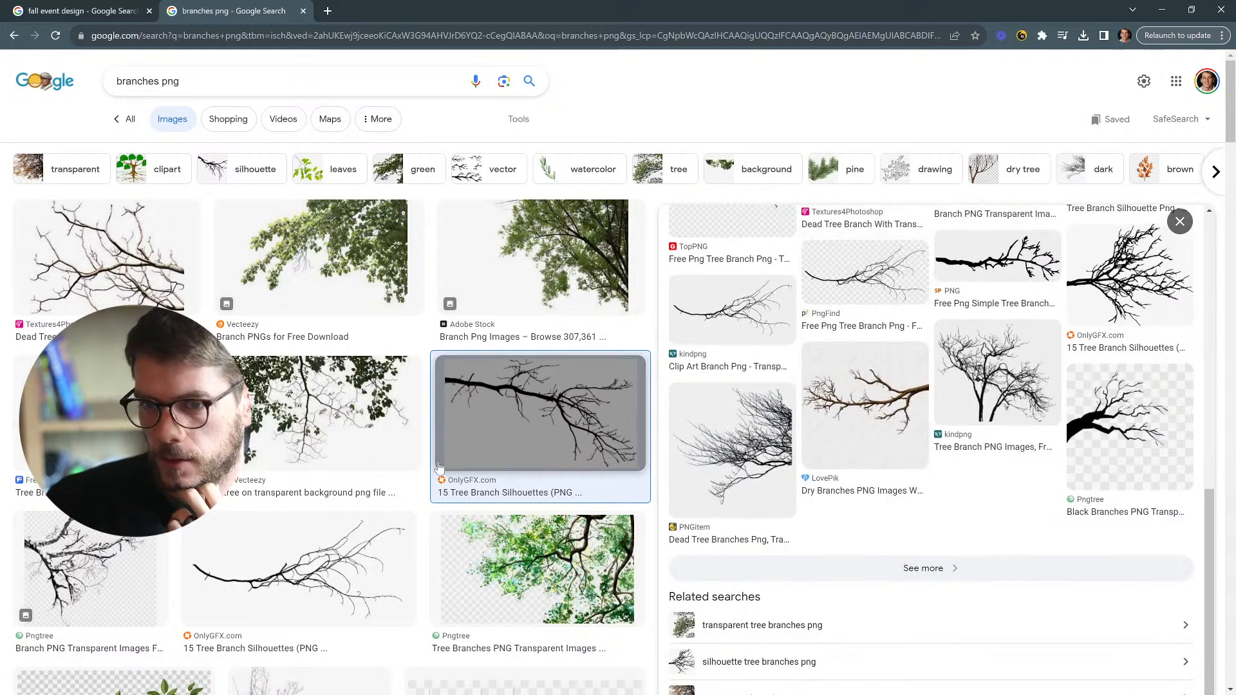
scroll(416, 466, "down", 4)
scroll(412, 468, "up", 1)
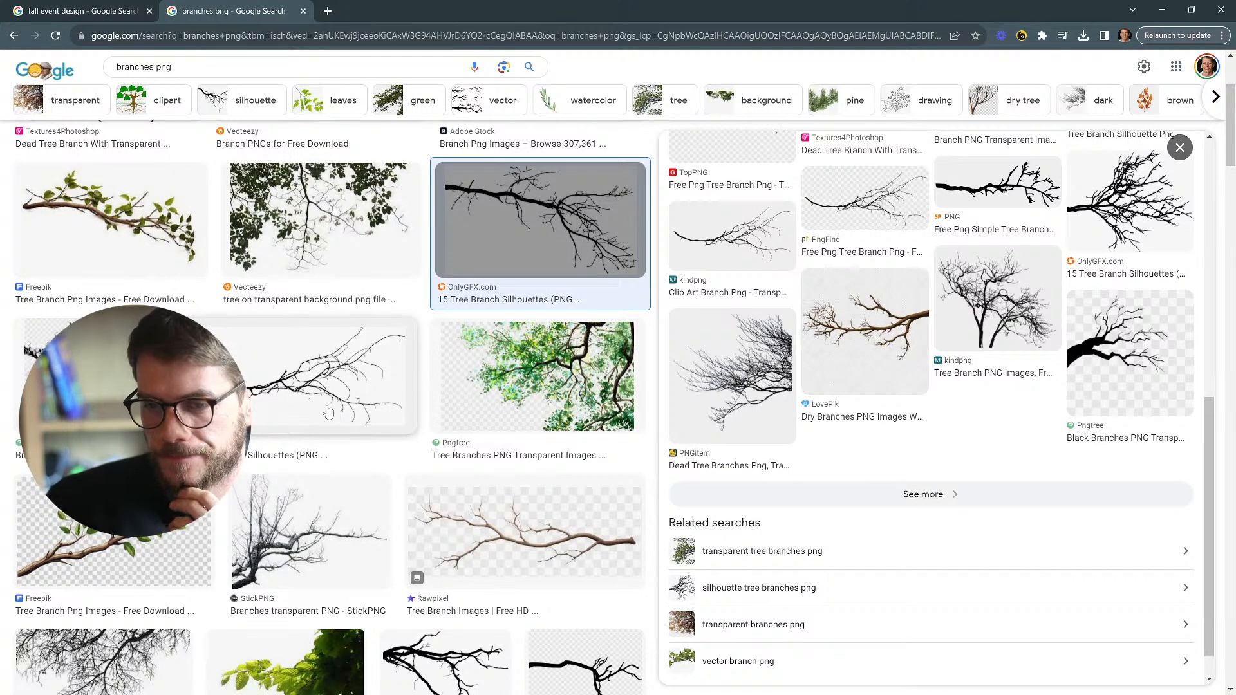
Step: Preview the spreading OnlyGFX tree branch silhouette and open its full image in a new tab
left_click(288, 396)
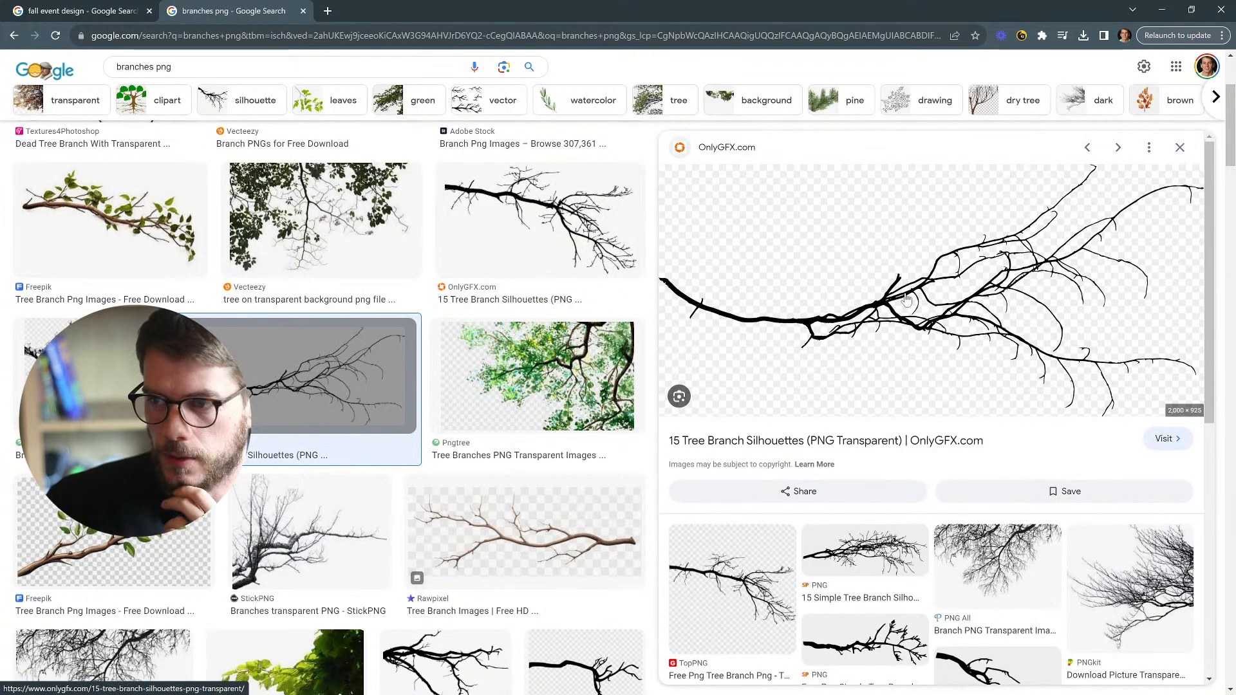
scroll(933, 299, "down", 2)
scroll(927, 302, "up", 2)
scroll(920, 296, "down", 2)
scroll(907, 288, "up", 2)
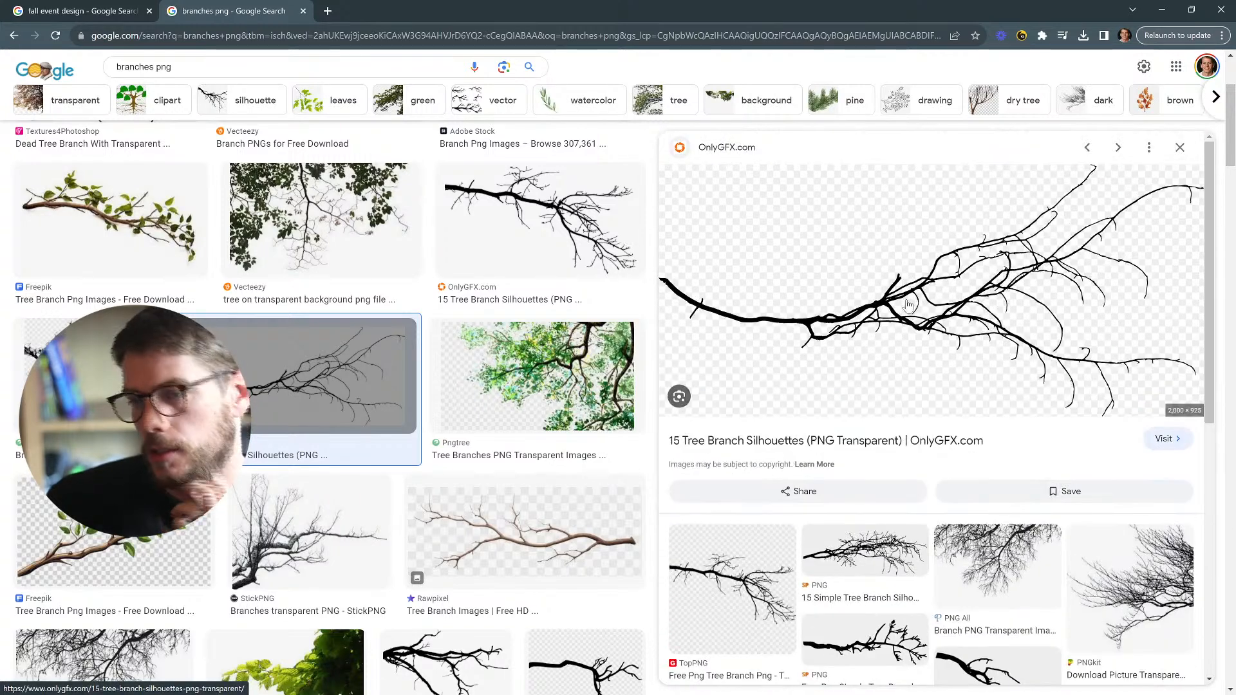
right_click(907, 300)
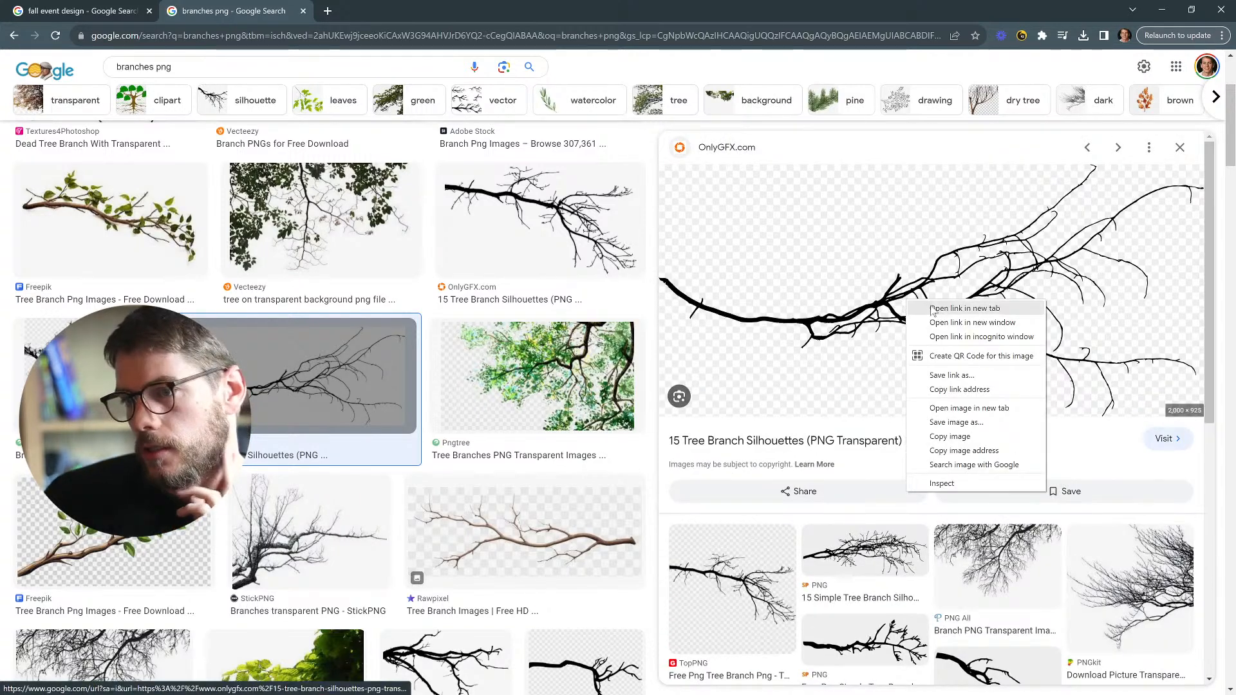
left_click(966, 408)
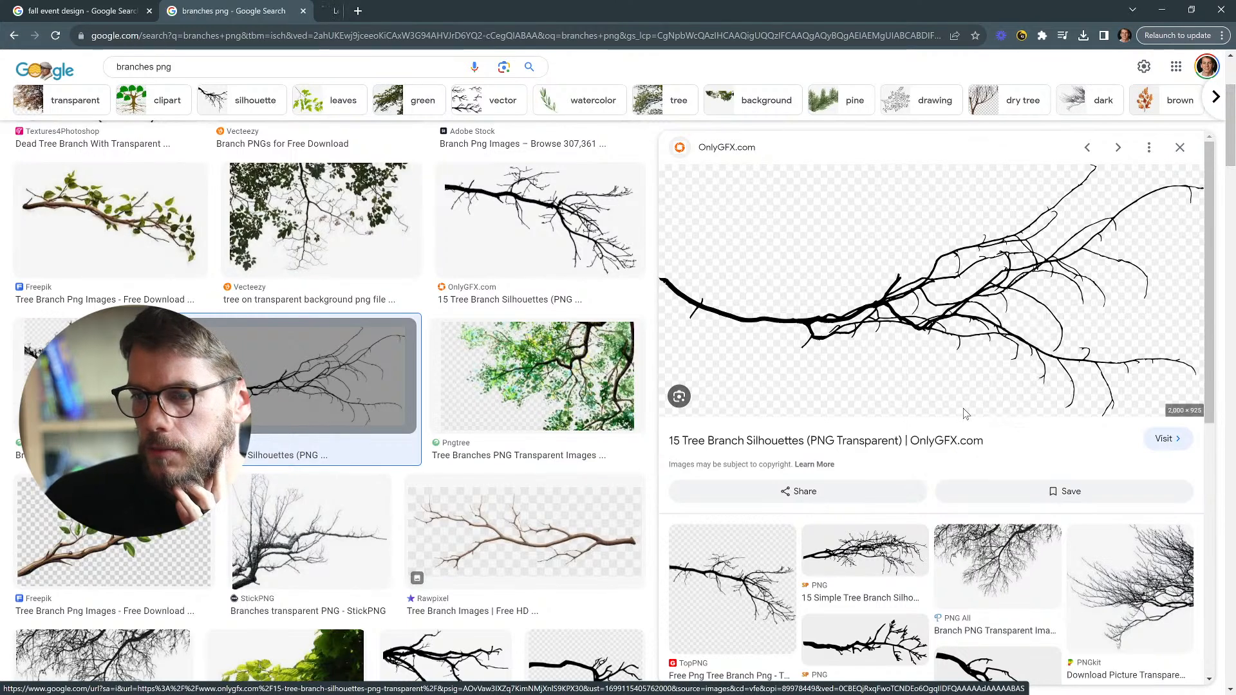
left_click(388, 11)
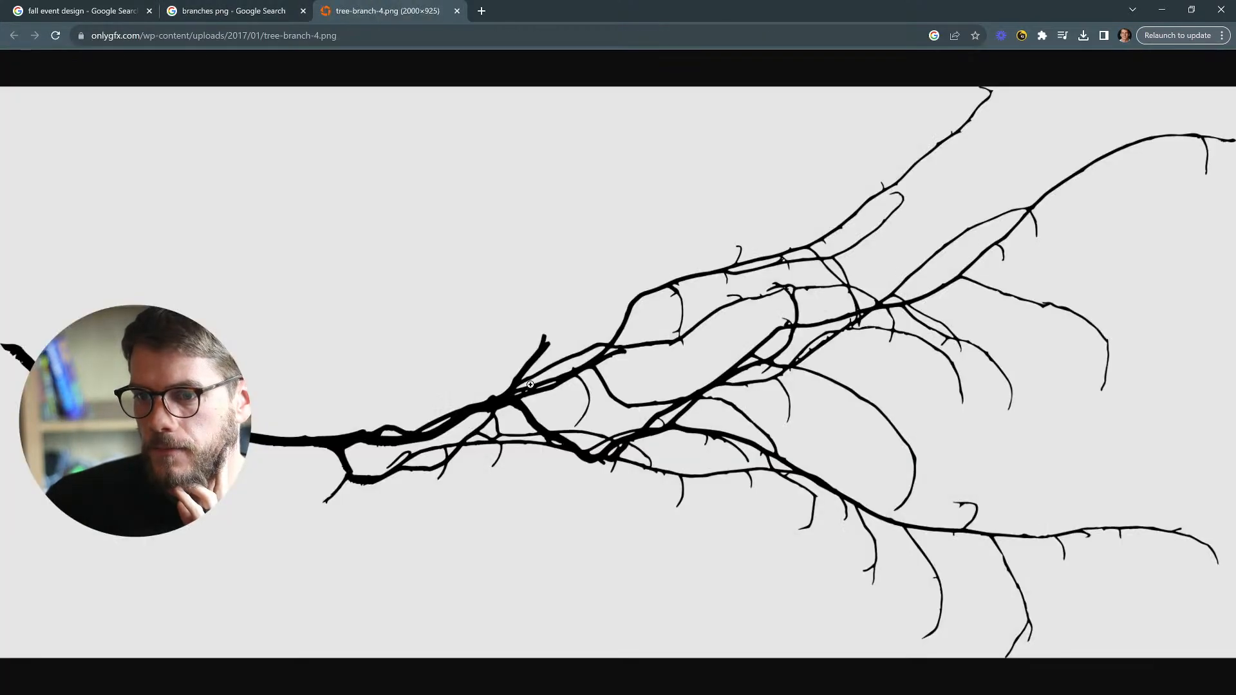
Step: Save the full branch image tree-branch-4.png and return to the 3D ballroom design
right_click(530, 384)
left_click(576, 408)
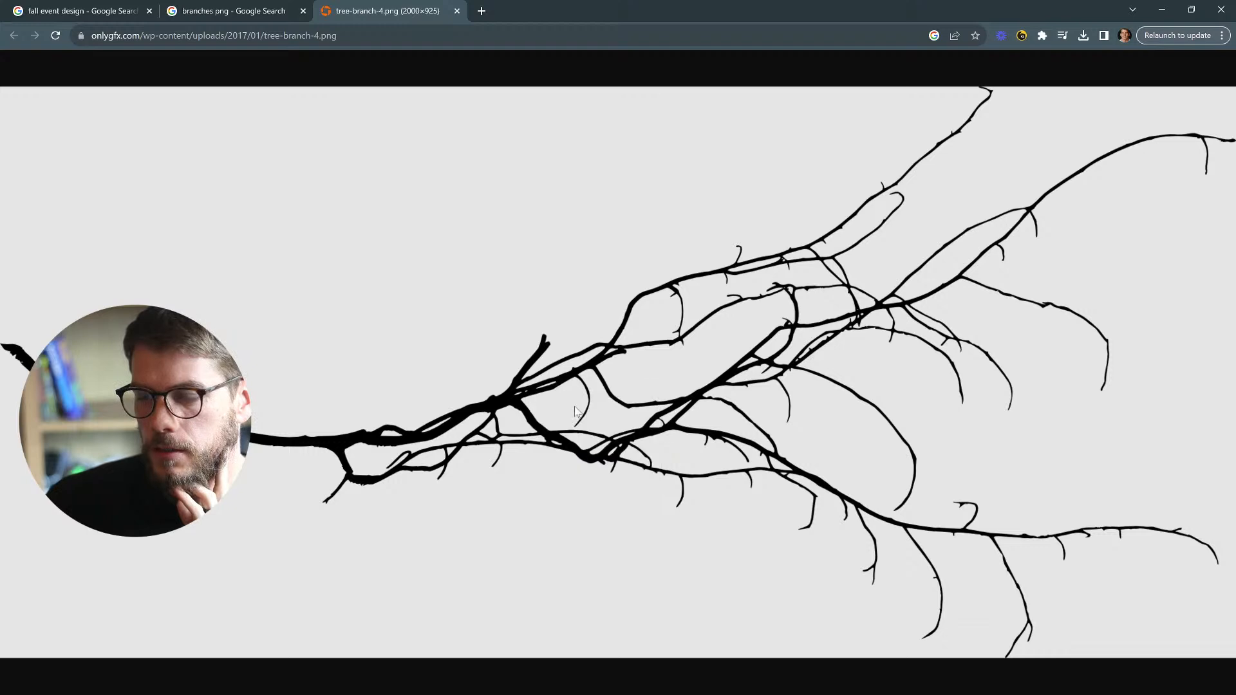
left_click(863, 419)
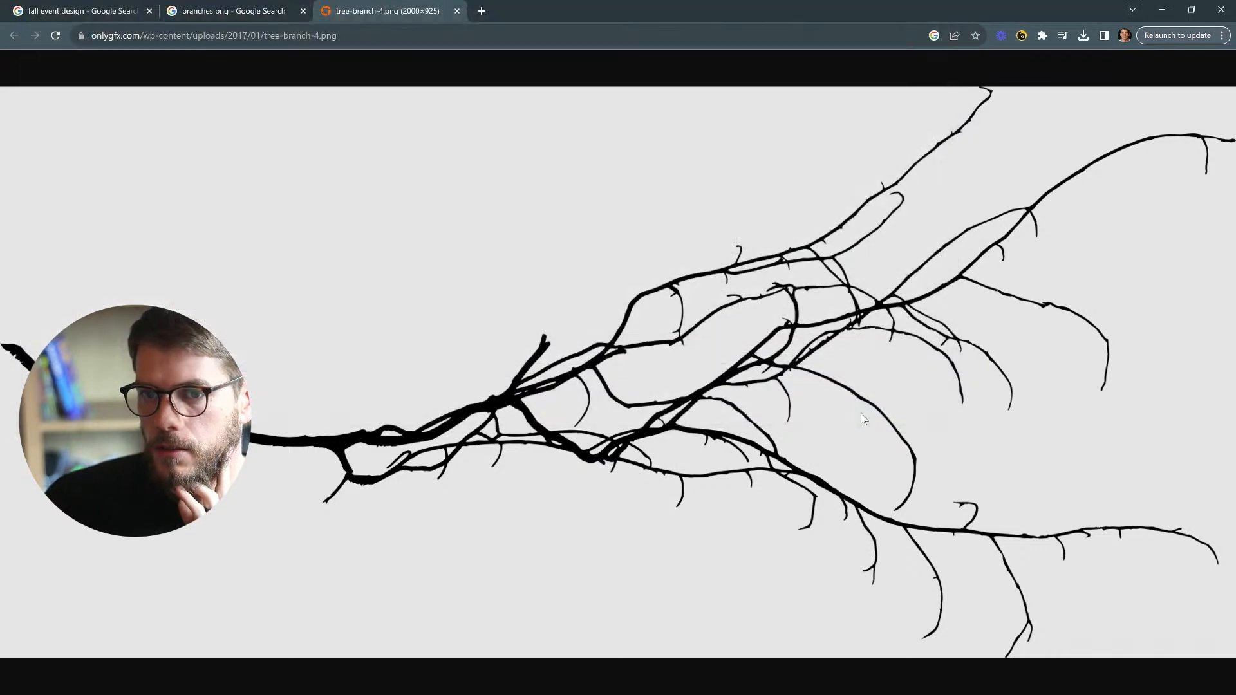
left_click(97, 11)
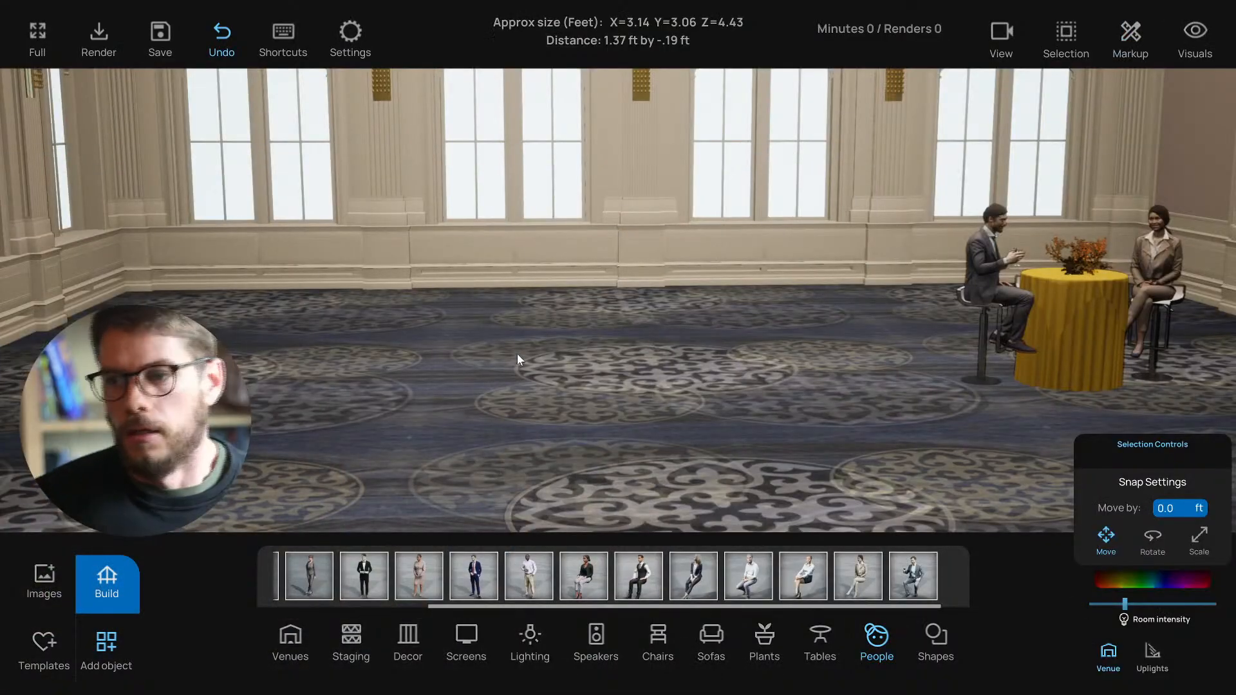
Step: Load the tree branch image into the ballroom project through its direct link
key("e")
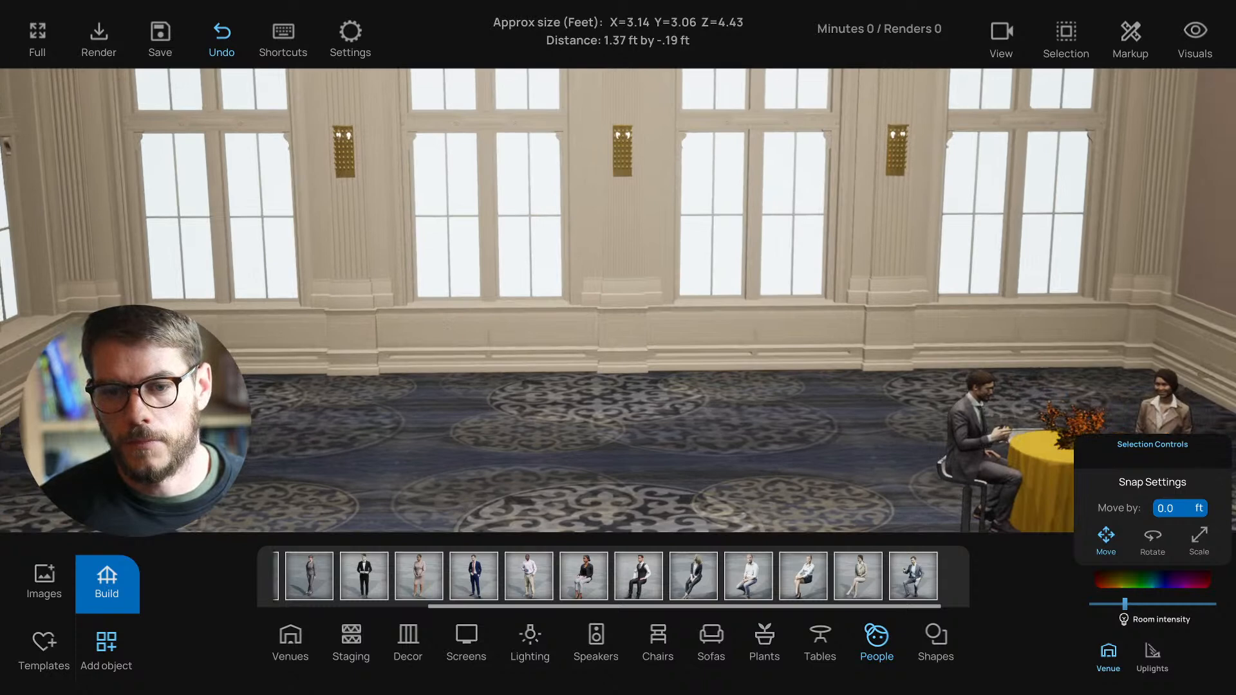
left_click(46, 574)
left_click(122, 92)
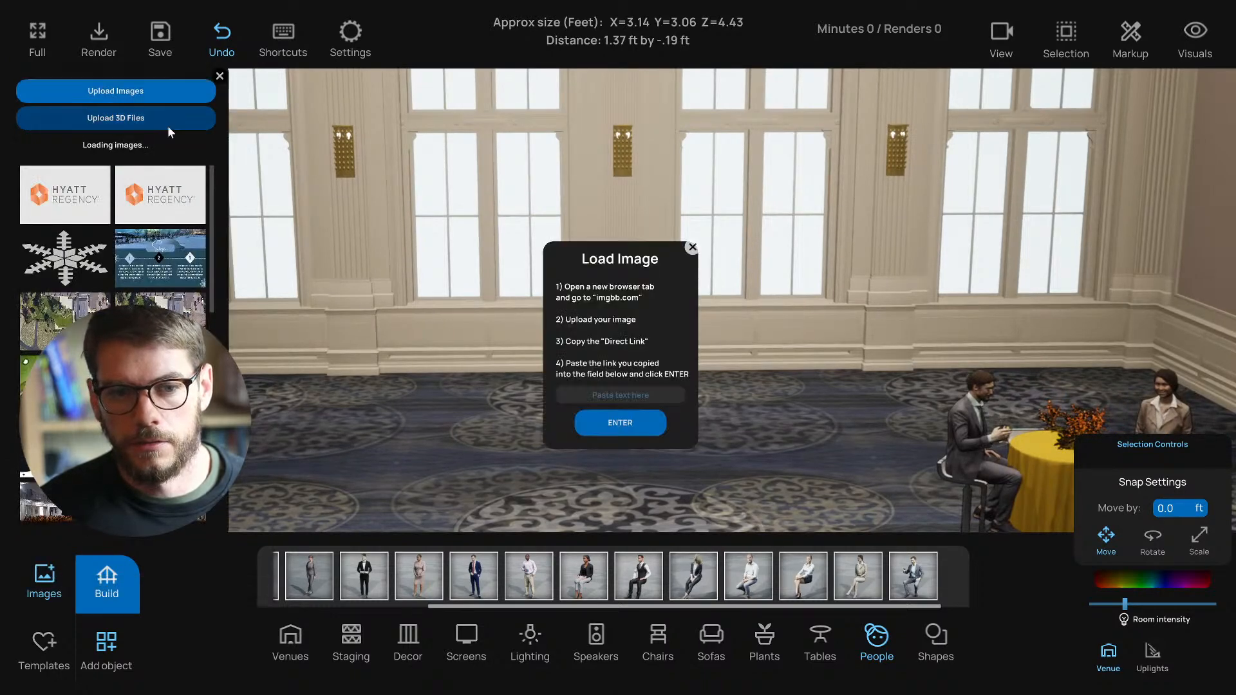
left_click(623, 421)
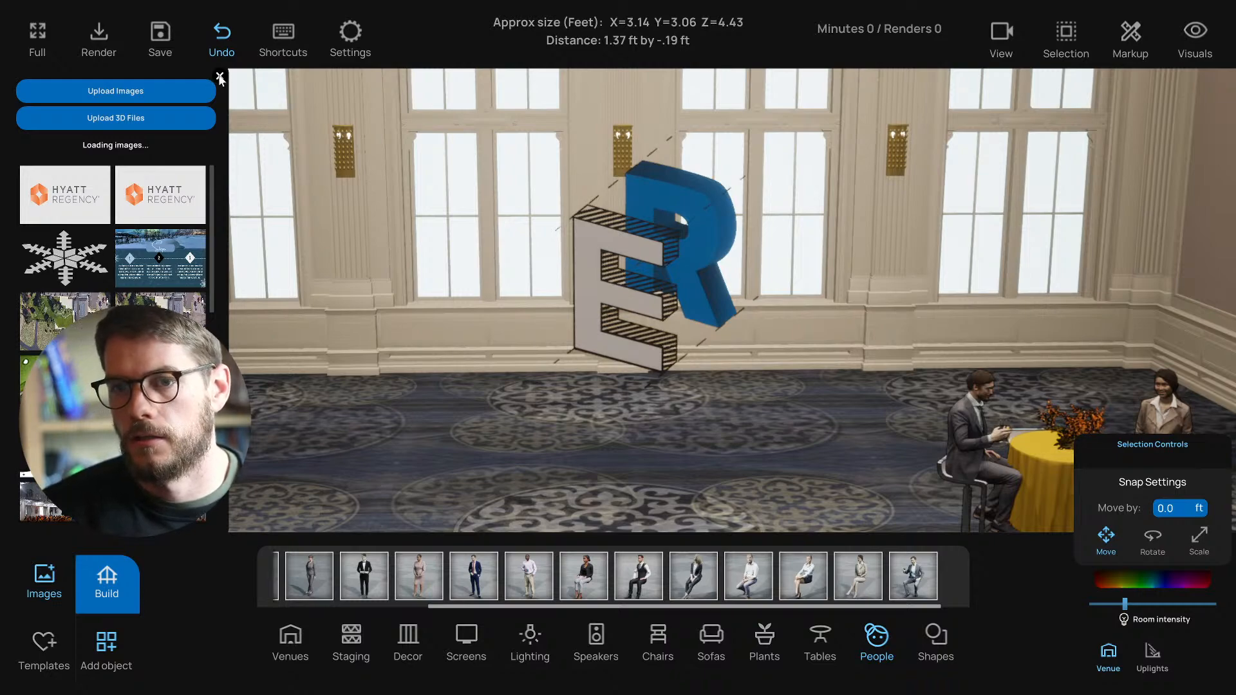
Step: Apply the branch image to the placeholder image object in the ballroom and close the image library
scroll(463, 372, "down", 2)
middle_click_drag(464, 372, 456, 369)
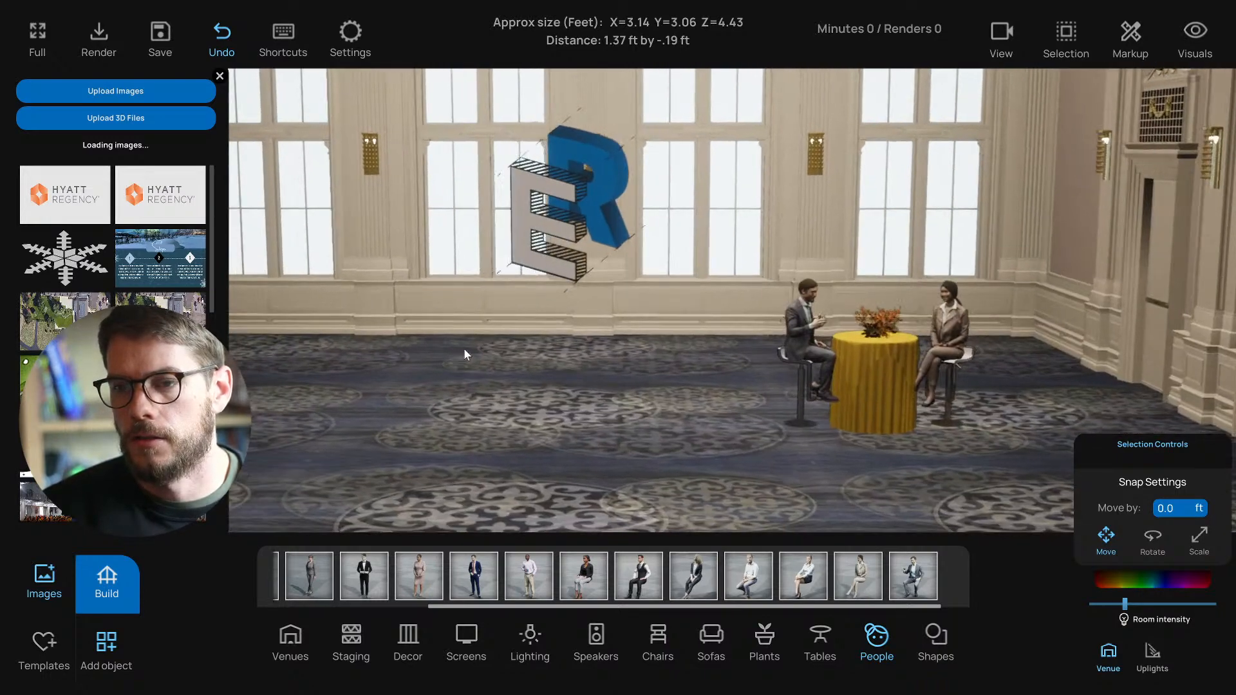
scroll(467, 352, "down", 1)
left_click(571, 218)
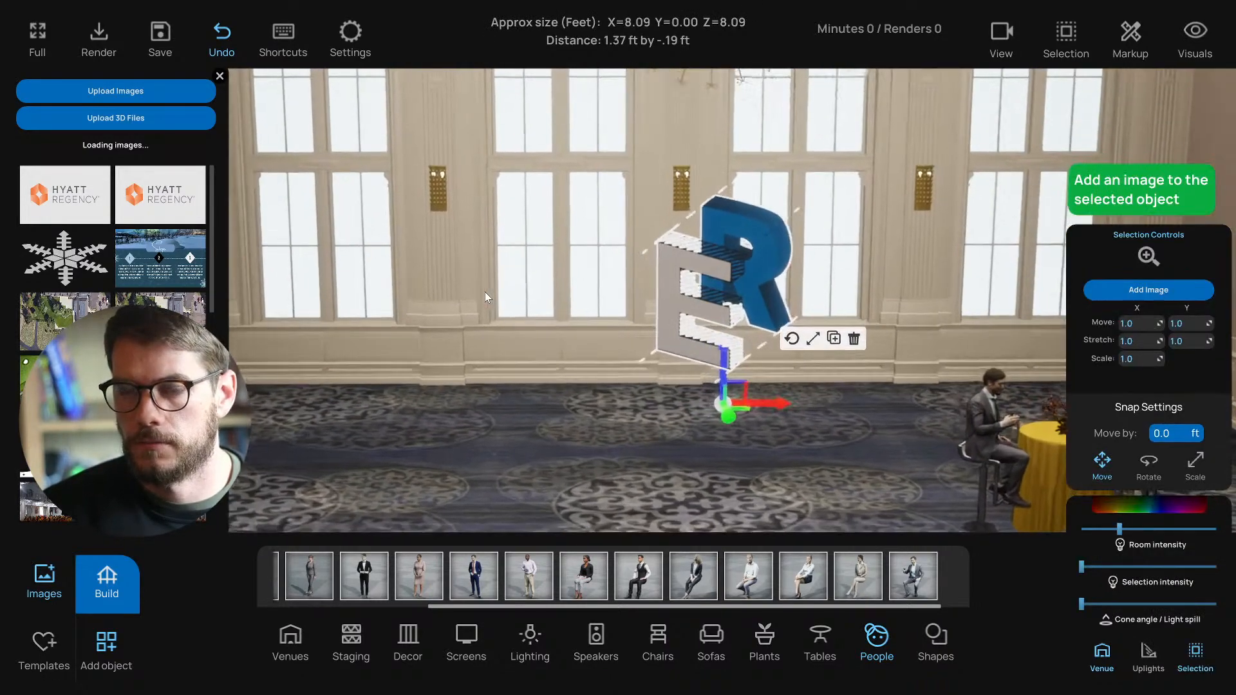
scroll(193, 367, "down", 12)
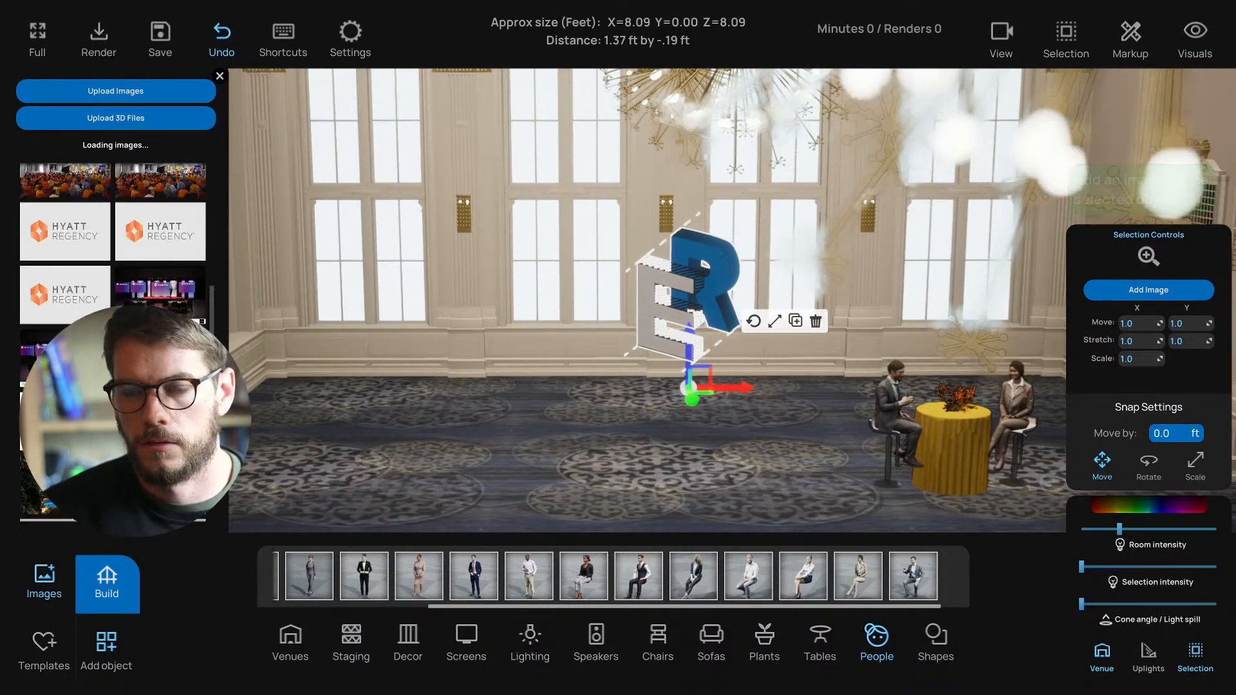
scroll(556, 353, "up", 2)
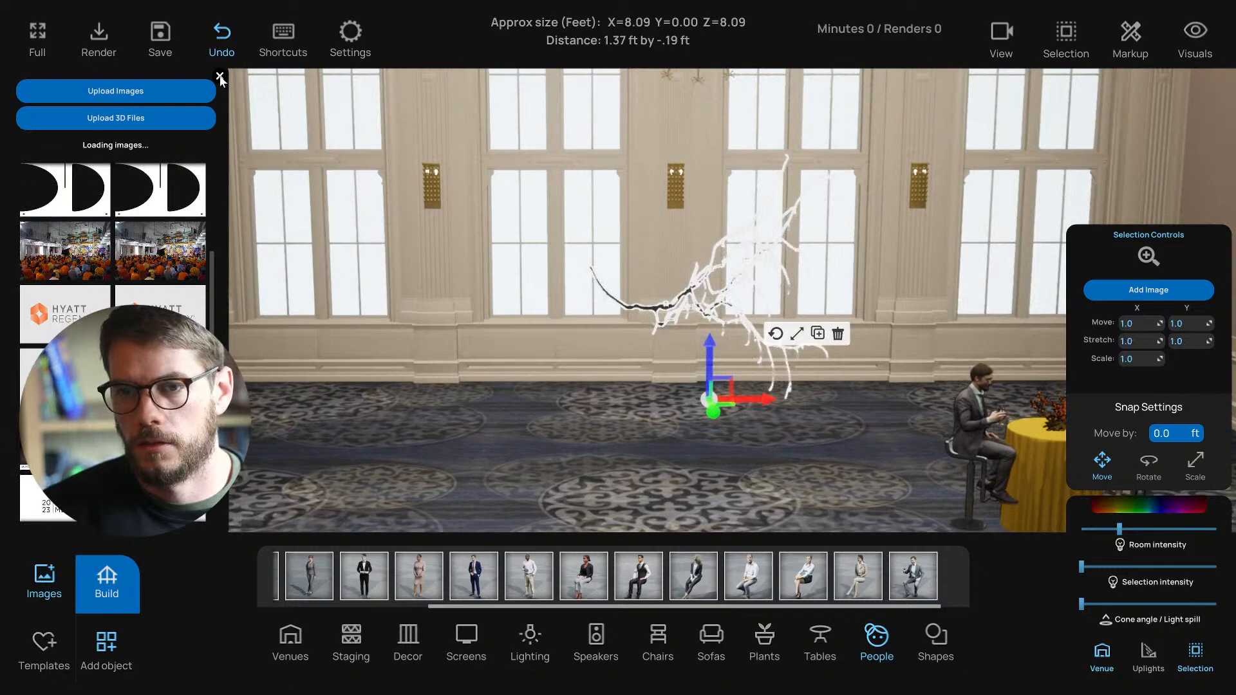
left_click(220, 78)
Step: Rotate the branch image upright so its thick stem points down towards the floor
left_click(746, 327)
left_click_drag(664, 346, 566, 492)
left_click(725, 326)
left_click(729, 327)
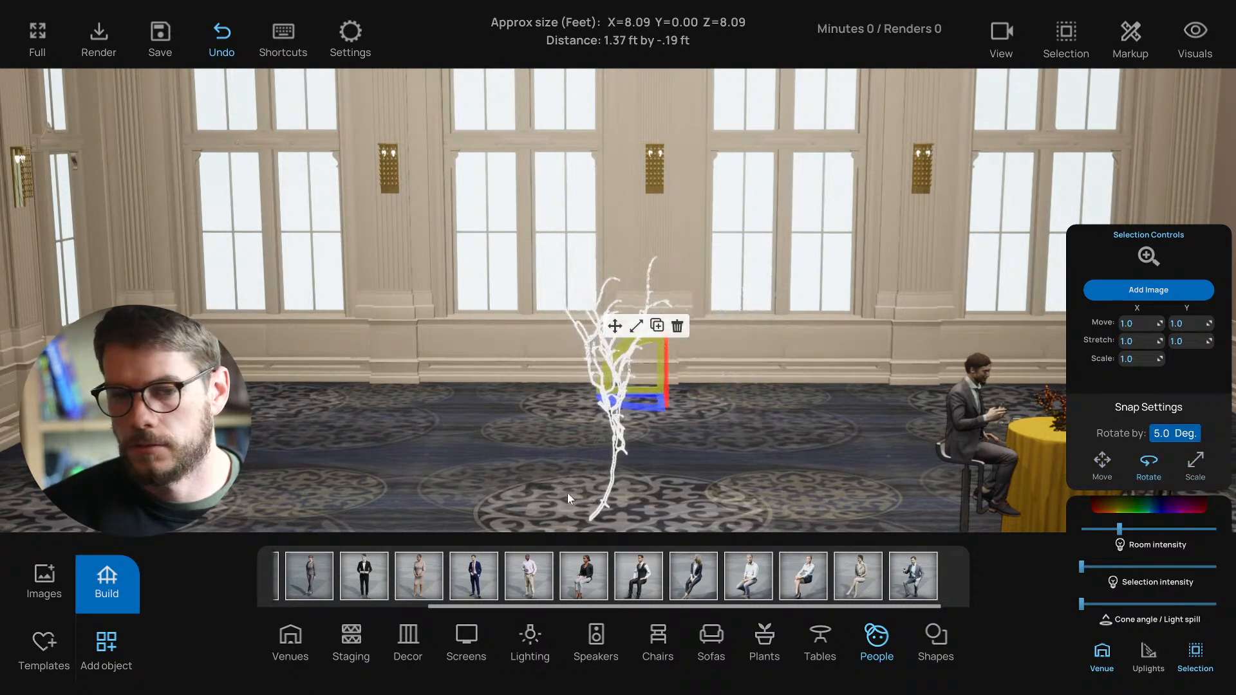
left_click(616, 325)
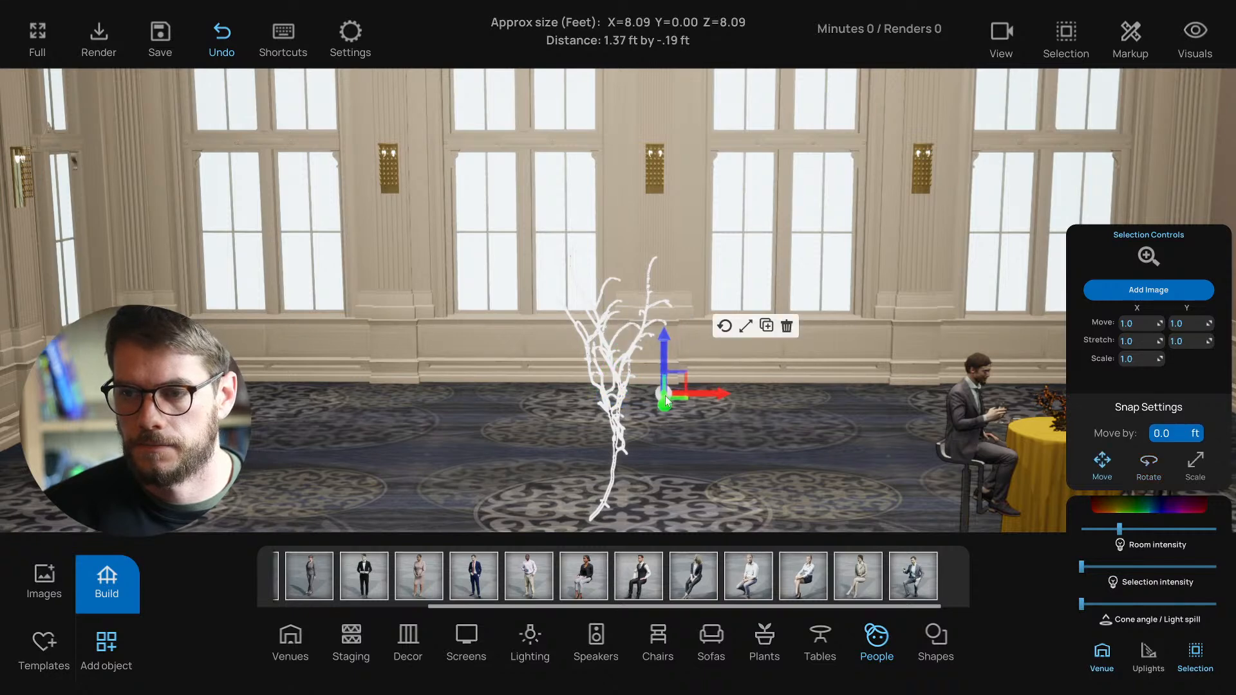
Step: Move the upright branch back and up so its base meets the carpet near the windowed wall
left_click_drag(675, 397, 704, 315)
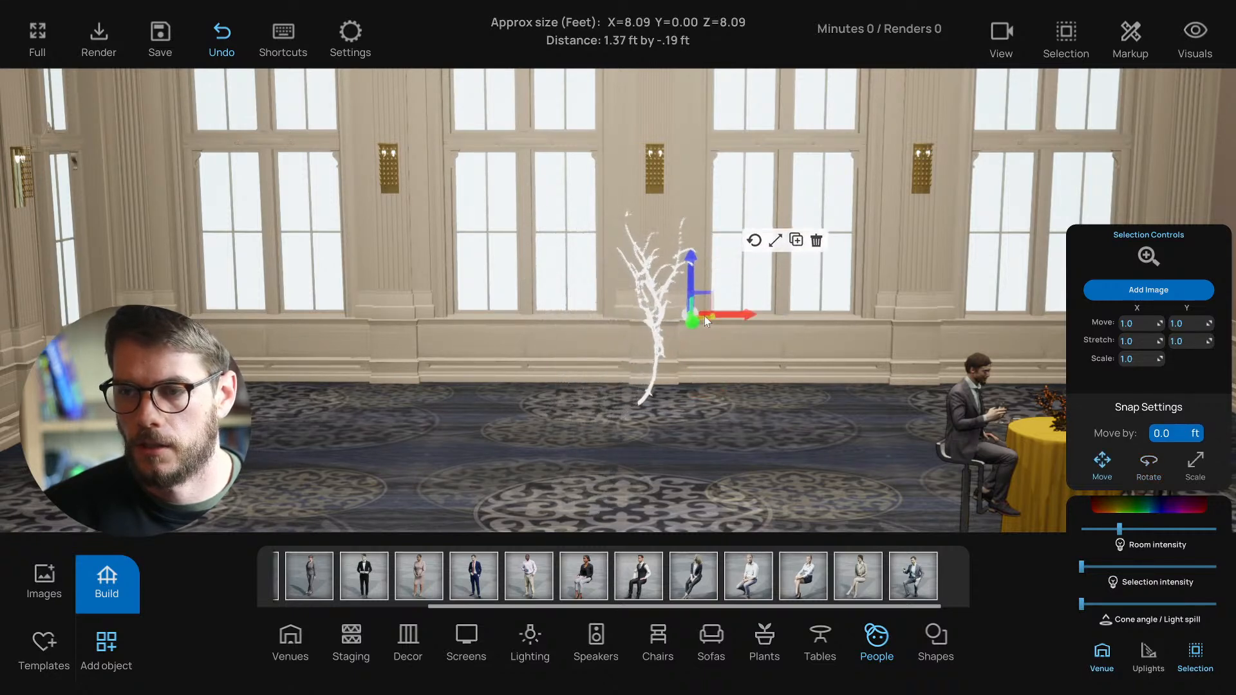
key("f")
left_click(641, 466)
scroll(605, 408, "down", 3)
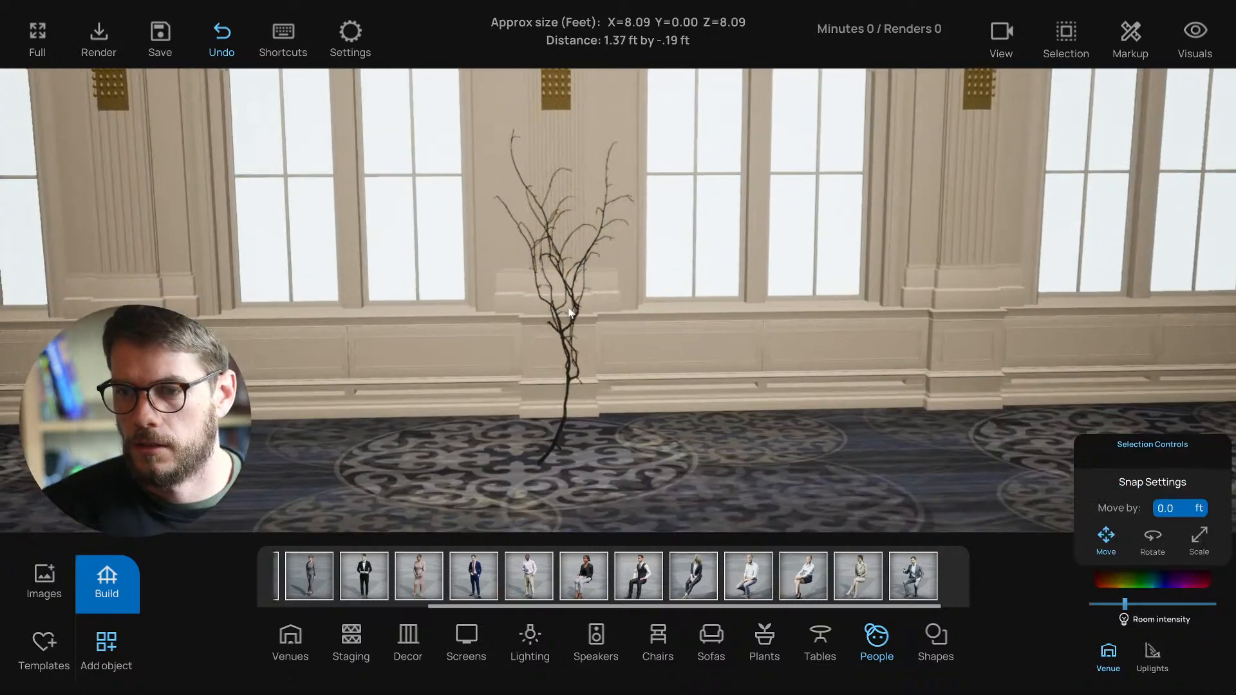
Step: Nudge the upright branch slightly sideways in front of the wall pillar and save the project
left_click(568, 322)
scroll(589, 318, "up", 1)
mouse_move(677, 309)
left_mouse_down()
mouse_move(649, 309)
mouse_move(671, 309)
left_mouse_up()
left_click(644, 476)
scroll(646, 475, "down", 3)
right_click_drag(657, 466, 623, 438)
scroll(648, 436, "up", 3)
scroll(604, 456, "down", 2)
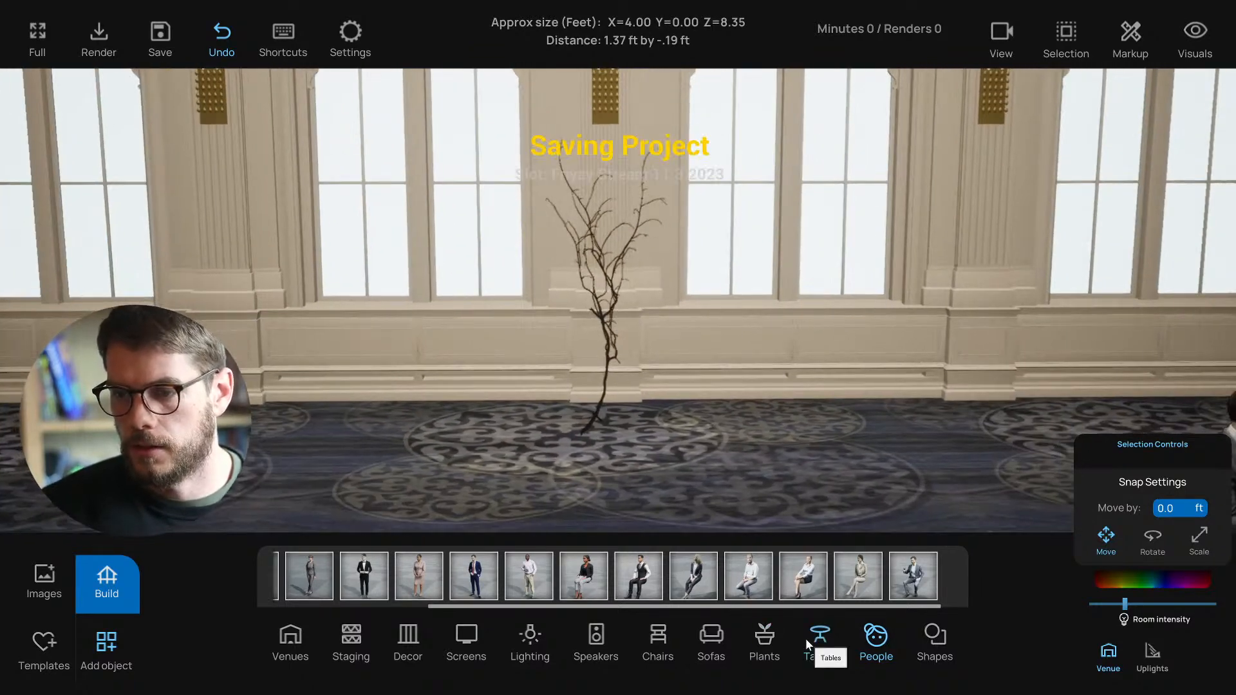
Step: Set up a green foliage scenery piece at the branch with a width of 3 ft and a height of 5 ft
left_click(108, 583)
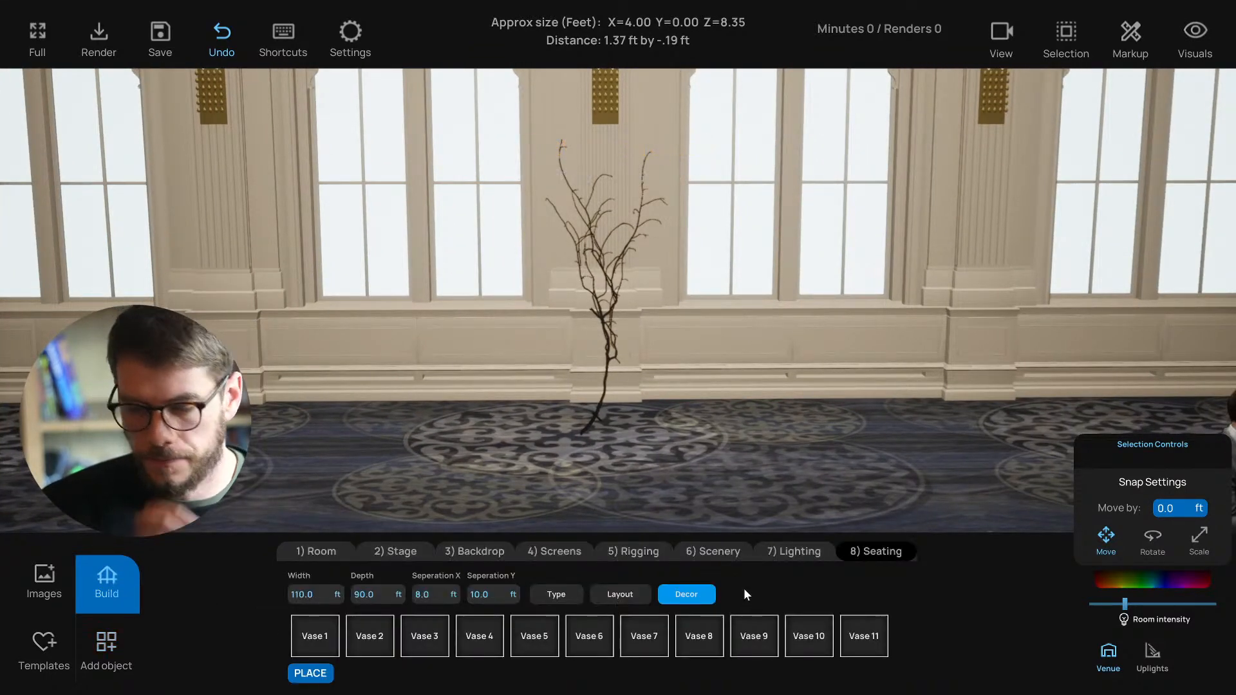
left_click(731, 554)
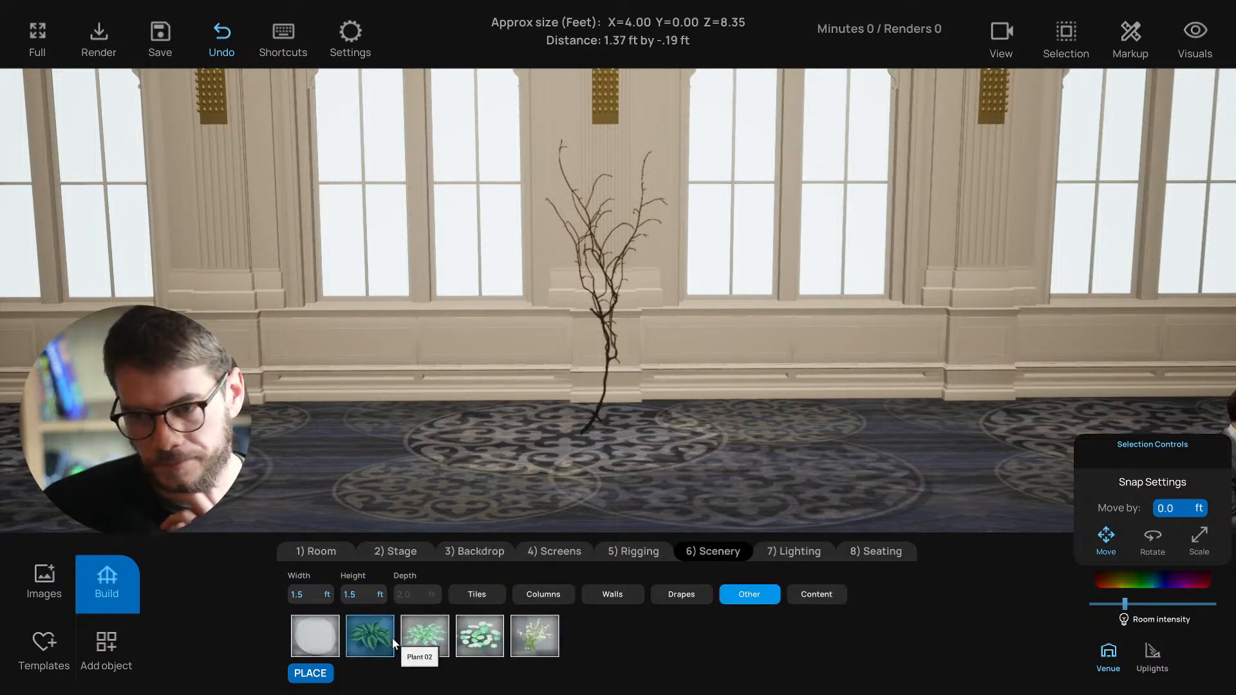
left_click(300, 594)
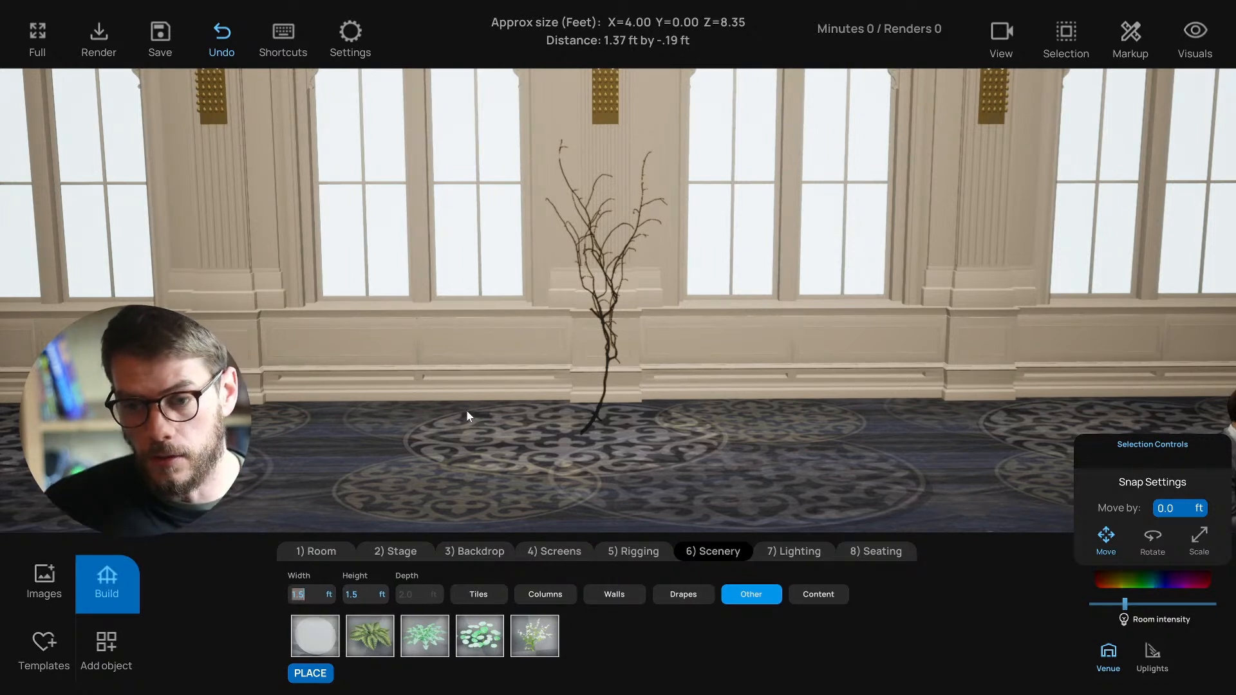
type("3")
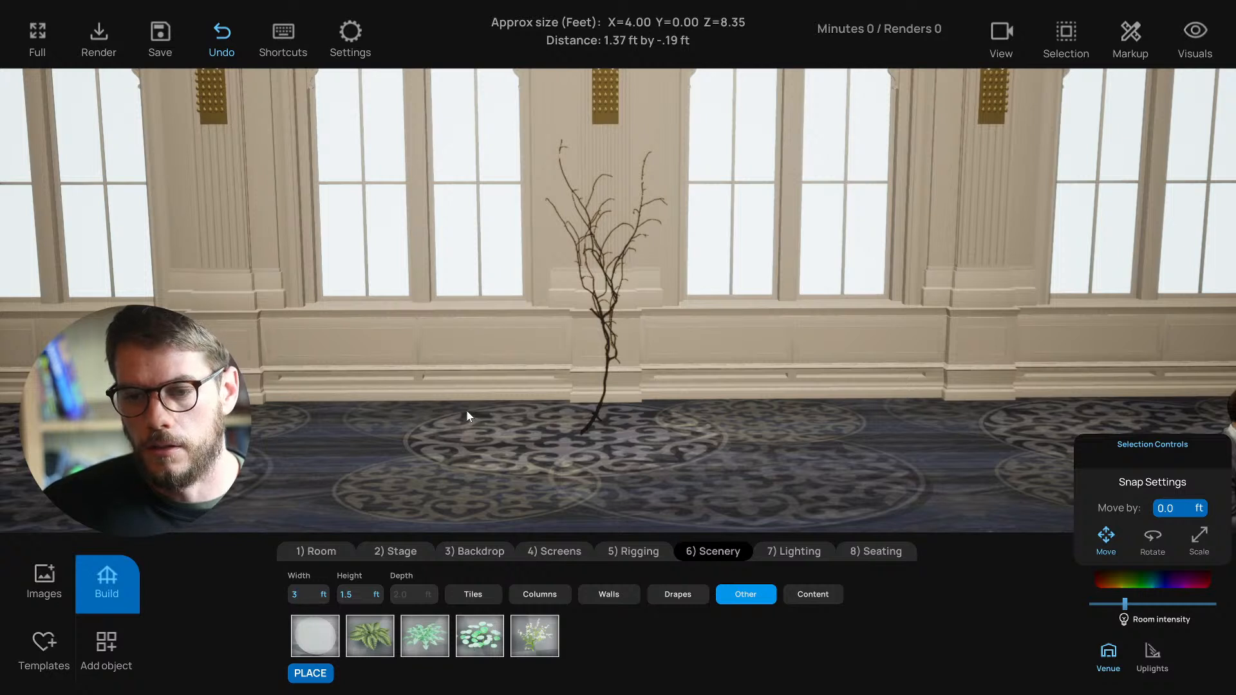
type("3")
key("Tab")
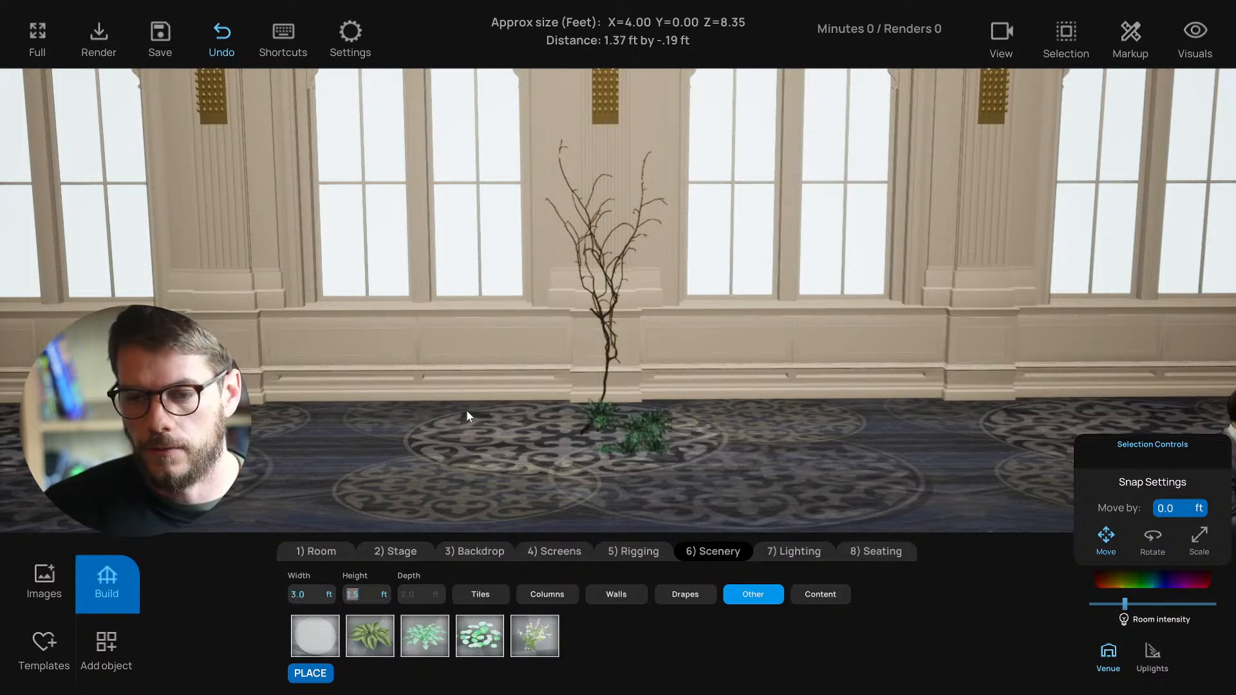
type("5")
key("Return")
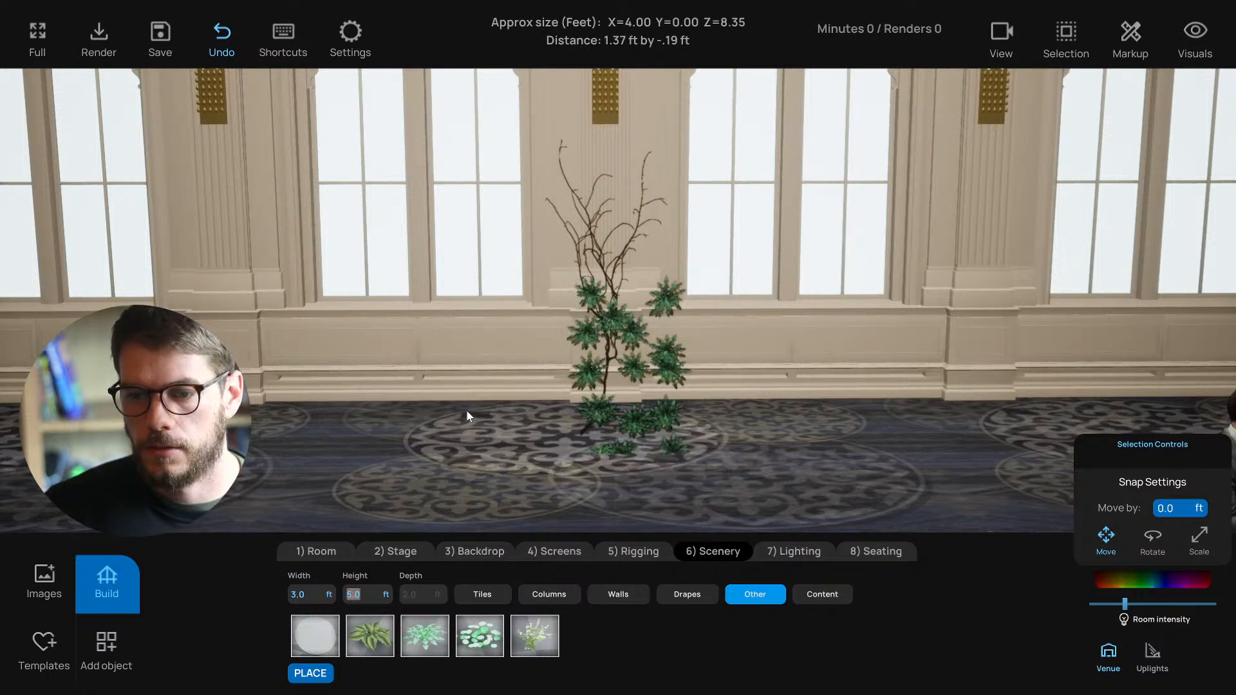
Step: Set the foliage piece's height to 6 ft and its width to 2 ft
type("6")
key("Return")
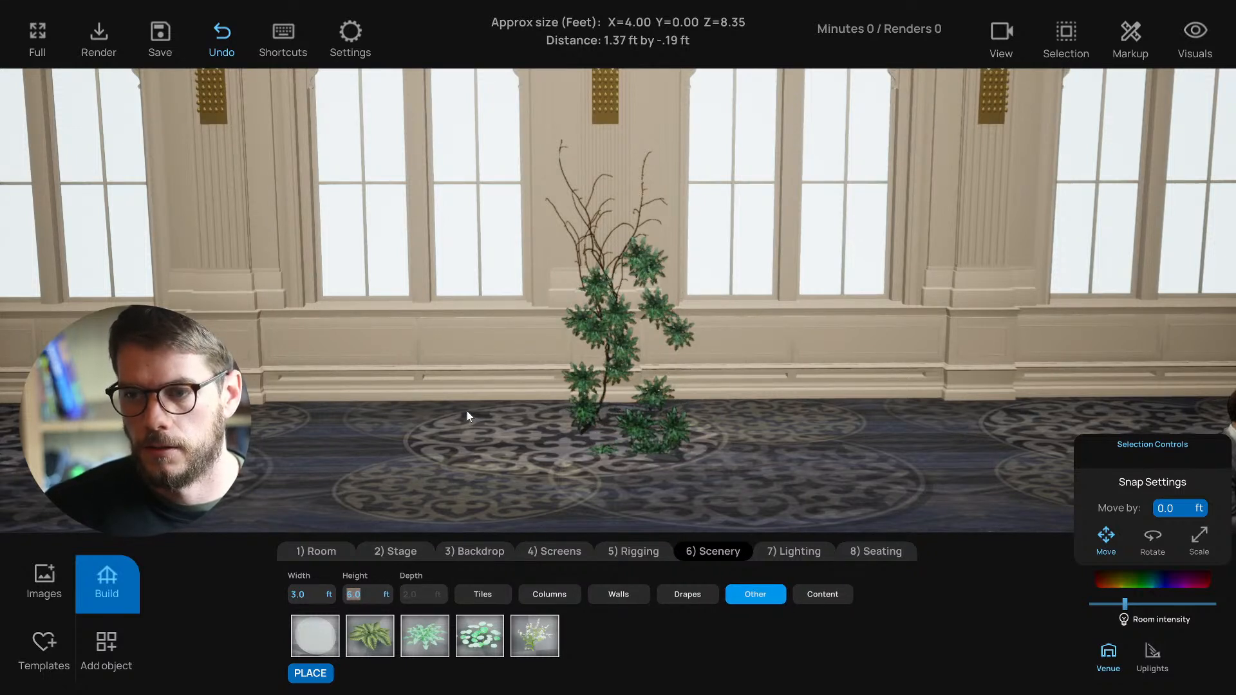
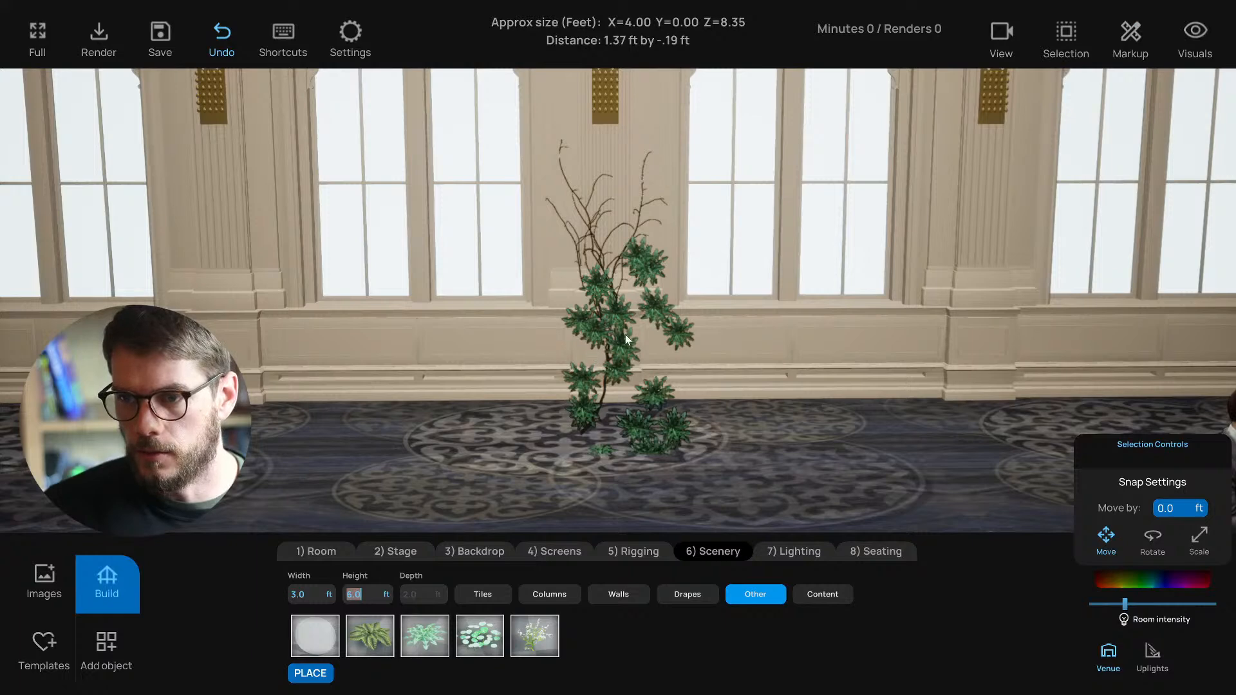
left_click(303, 595)
type("2")
key("Return")
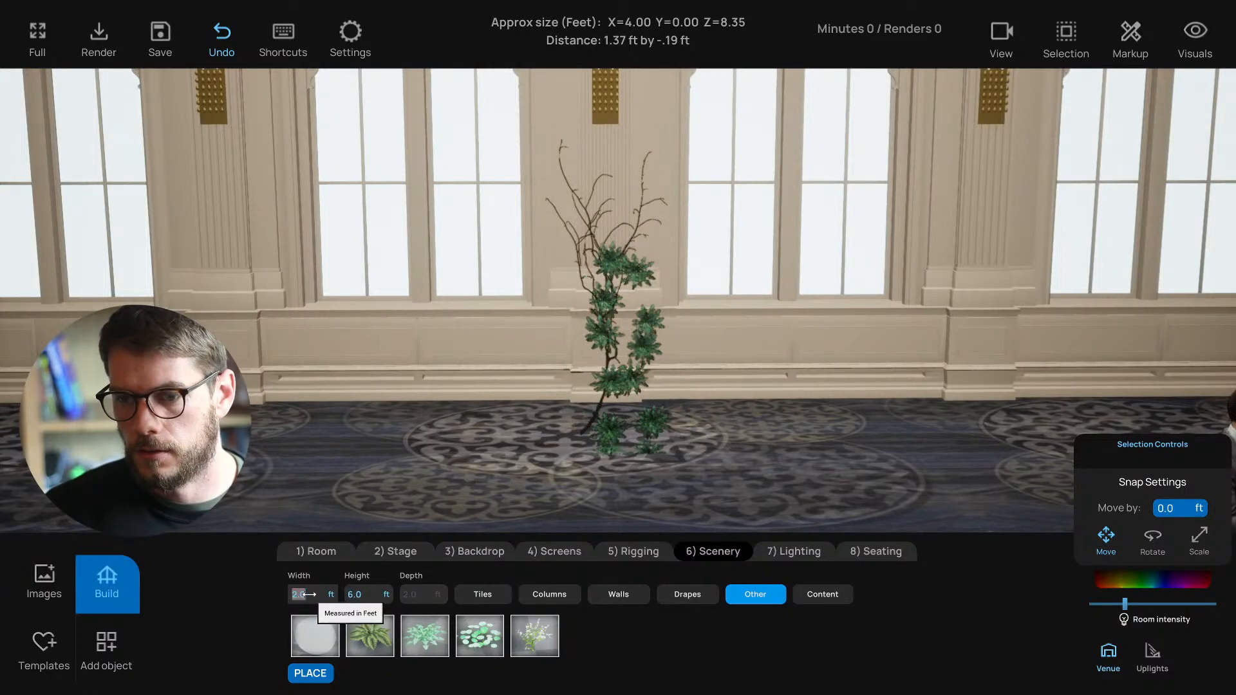
Step: Place the green foliage by the branch, then add the flowering and round-leaf plants at the same size
right_click_drag(430, 464, 540, 483)
left_click(299, 679)
left_click(523, 635)
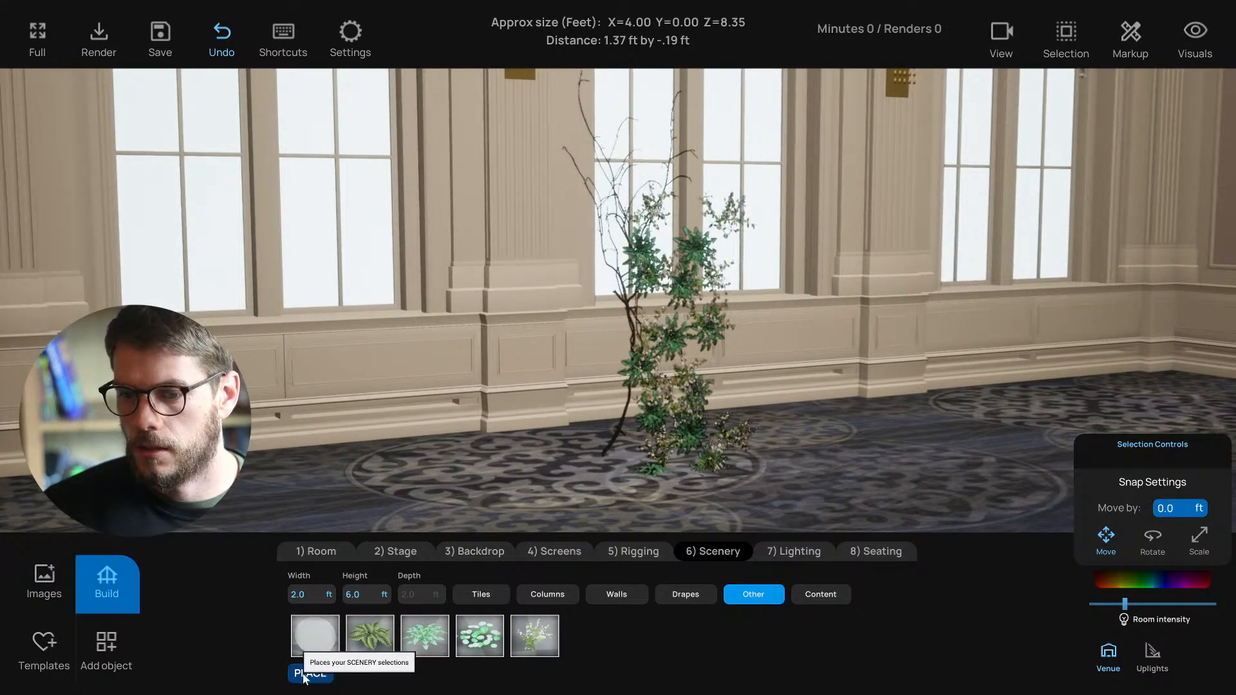
left_click(479, 635)
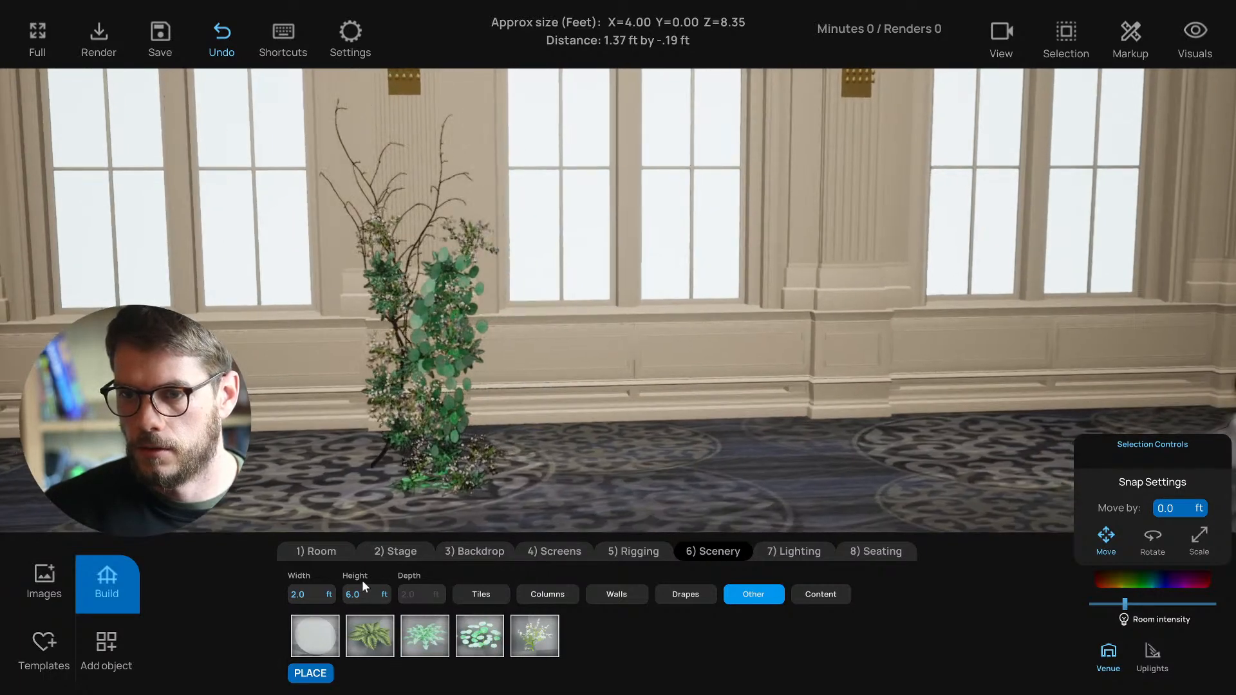
left_click(310, 673)
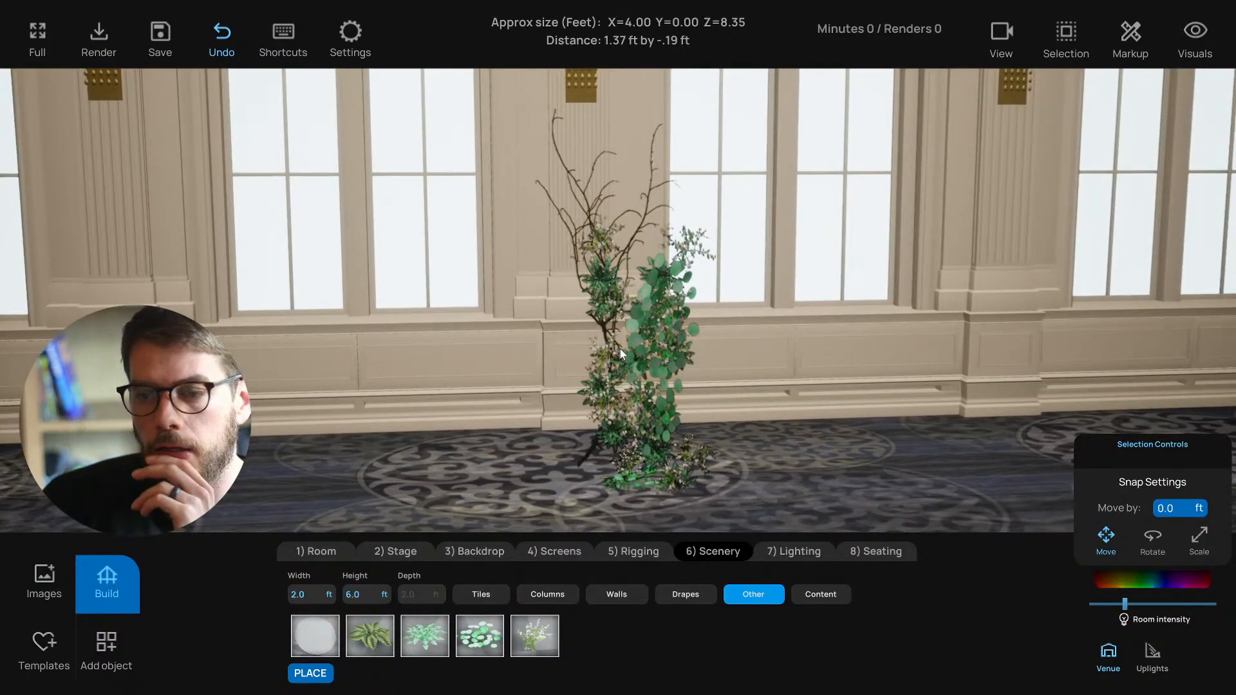
Step: Move the flowering plant piece up and over so it covers the upper twigs of the branch
right_click_drag(620, 357, 601, 346)
scroll(595, 350, "up", 1)
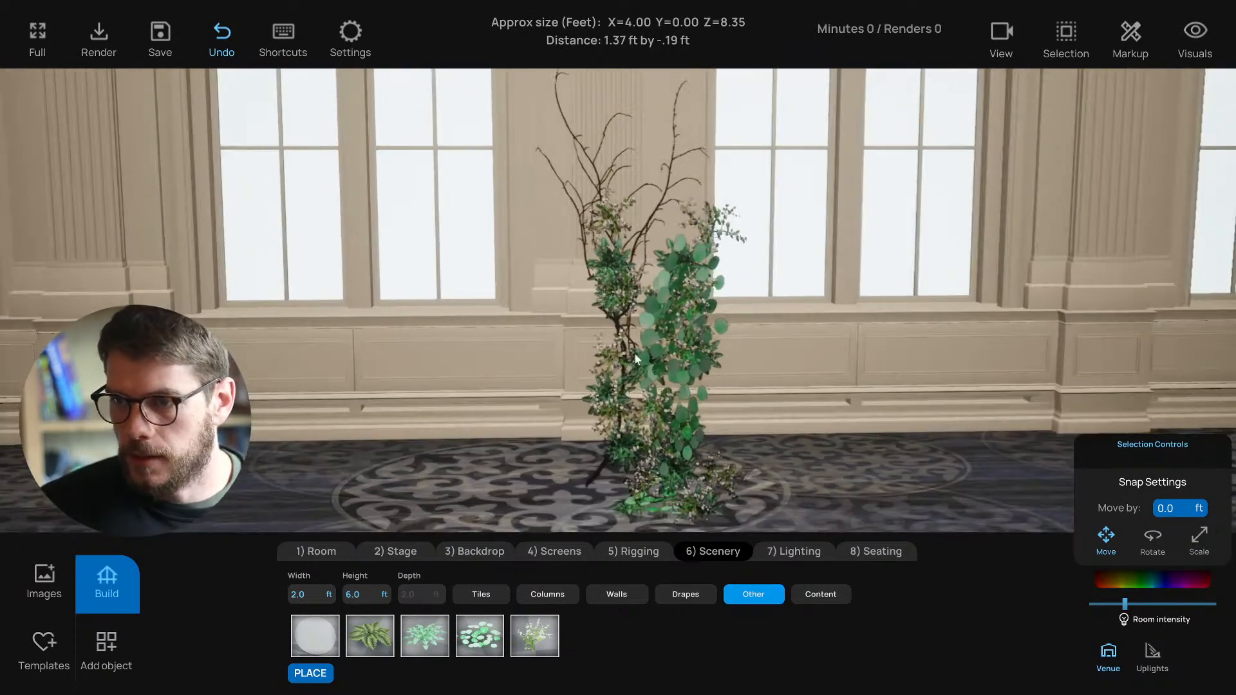
left_click(634, 354)
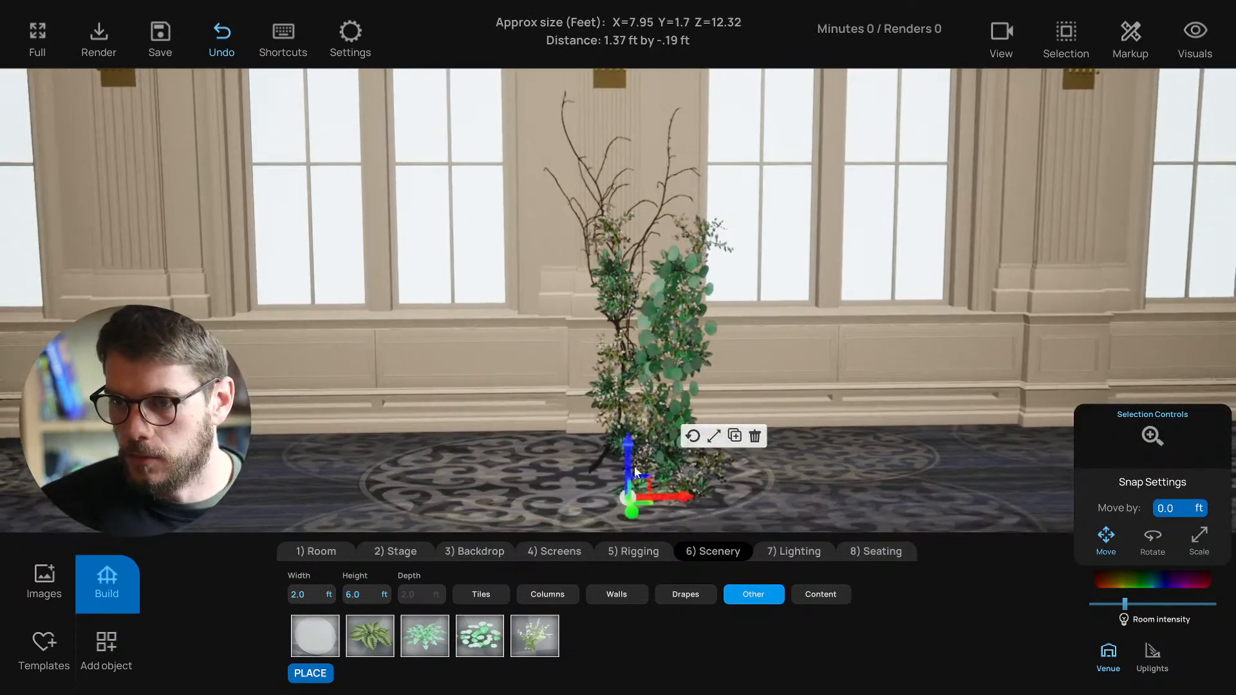
left_click_drag(628, 404, 628, 367)
left_click_drag(650, 419, 628, 382)
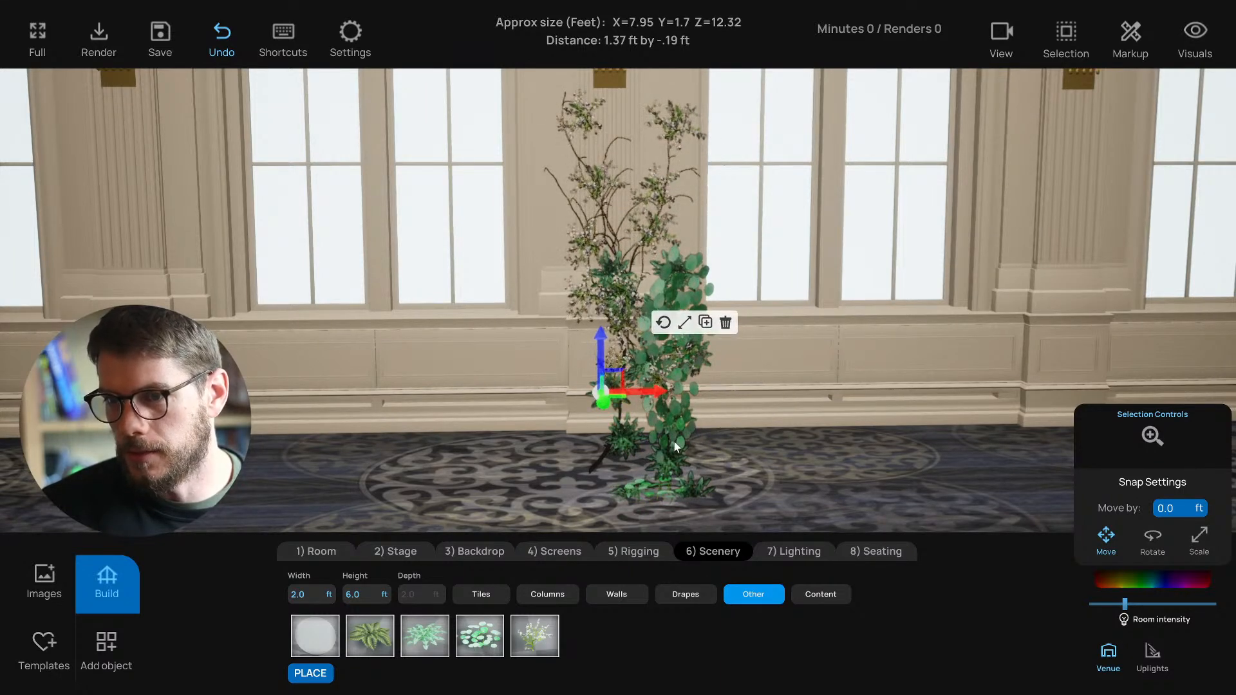
Step: Move the round-leaf plant onto the upper branch and pull the spiky green foliage away from it onto open floor
middle_click_drag(674, 447, 654, 434)
scroll(578, 186, "up", 1)
left_click_drag(667, 267, 581, 356)
left_click(610, 287)
left_click(609, 289)
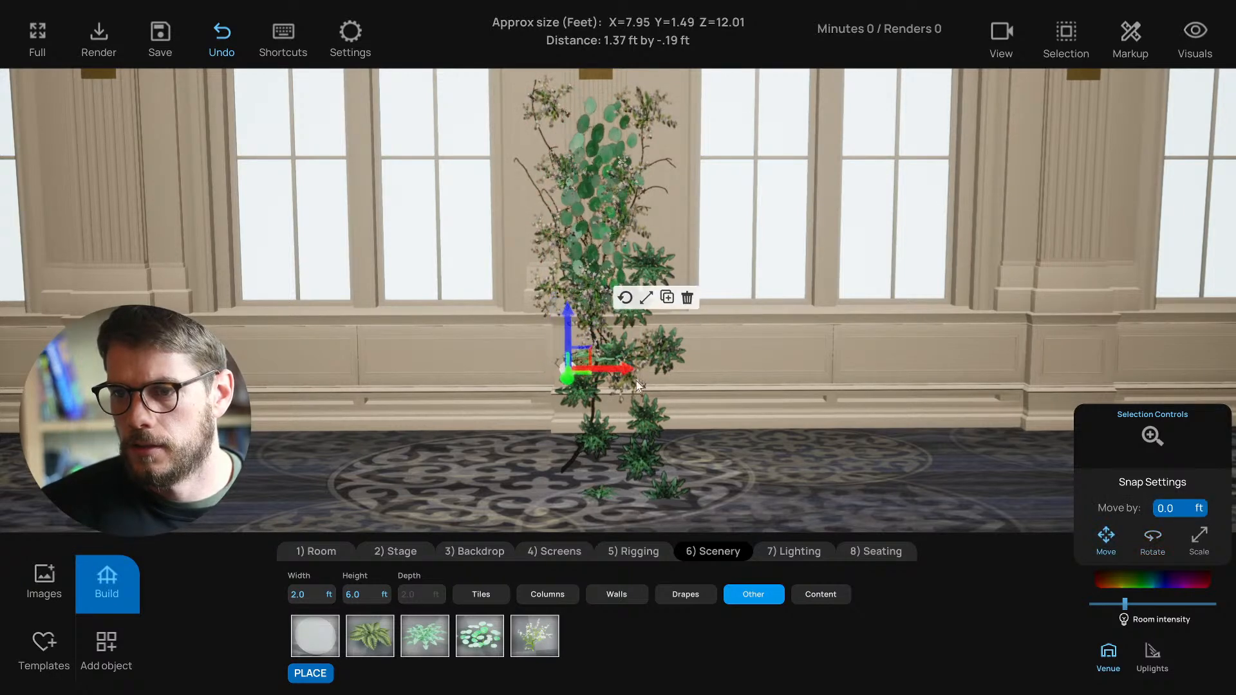
left_click(647, 423)
left_click_drag(648, 425, 816, 493)
Step: Lower the round-leaf plant along the branch, then duplicate it and place the copy higher among the upper twigs
left_click(577, 349)
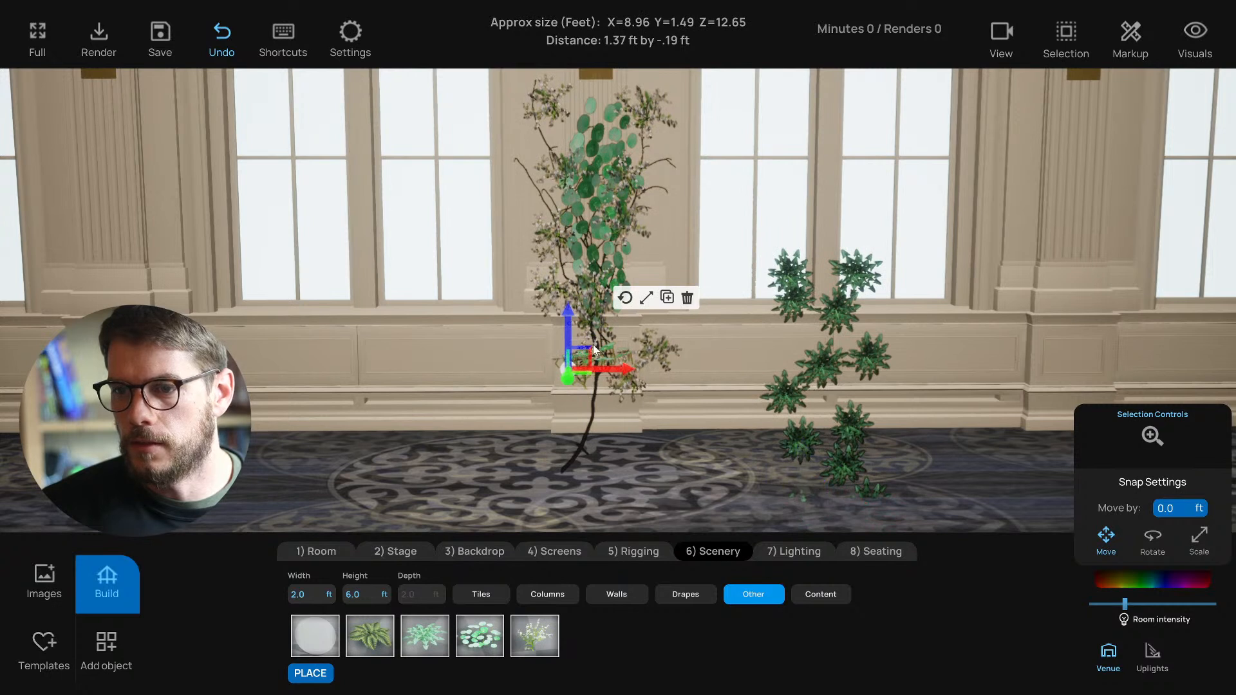
left_click_drag(578, 349, 560, 404)
left_click(624, 299)
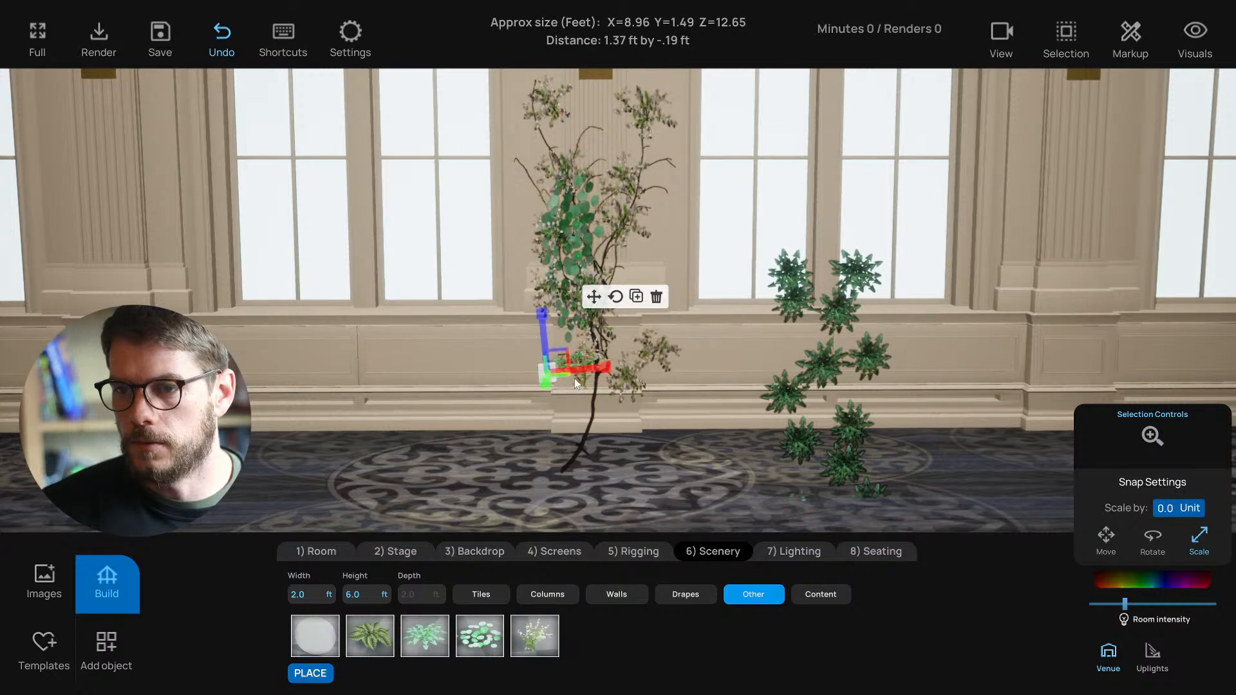
left_click(594, 298)
key("ctrl+d")
left_click_drag(564, 357, 600, 287)
Step: Delete the spiky green foliage piece standing apart from the branch
left_click(800, 298)
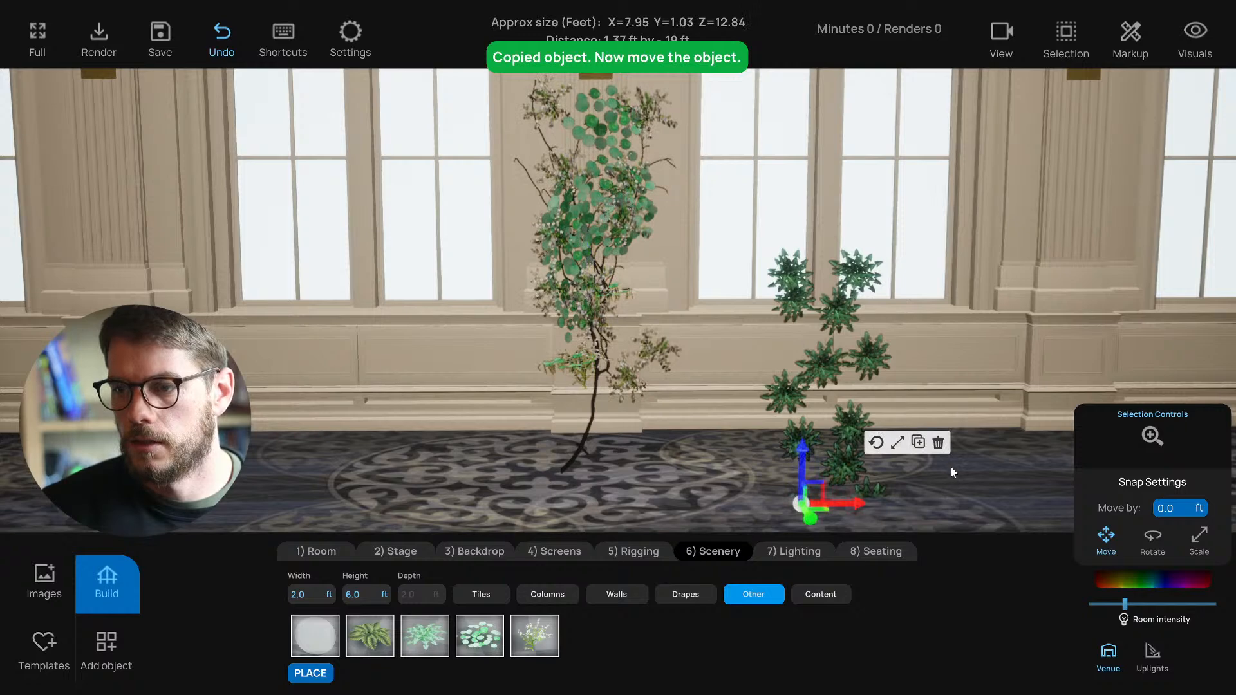
left_click(938, 442)
left_click(581, 220)
scroll(582, 232, "down", 2)
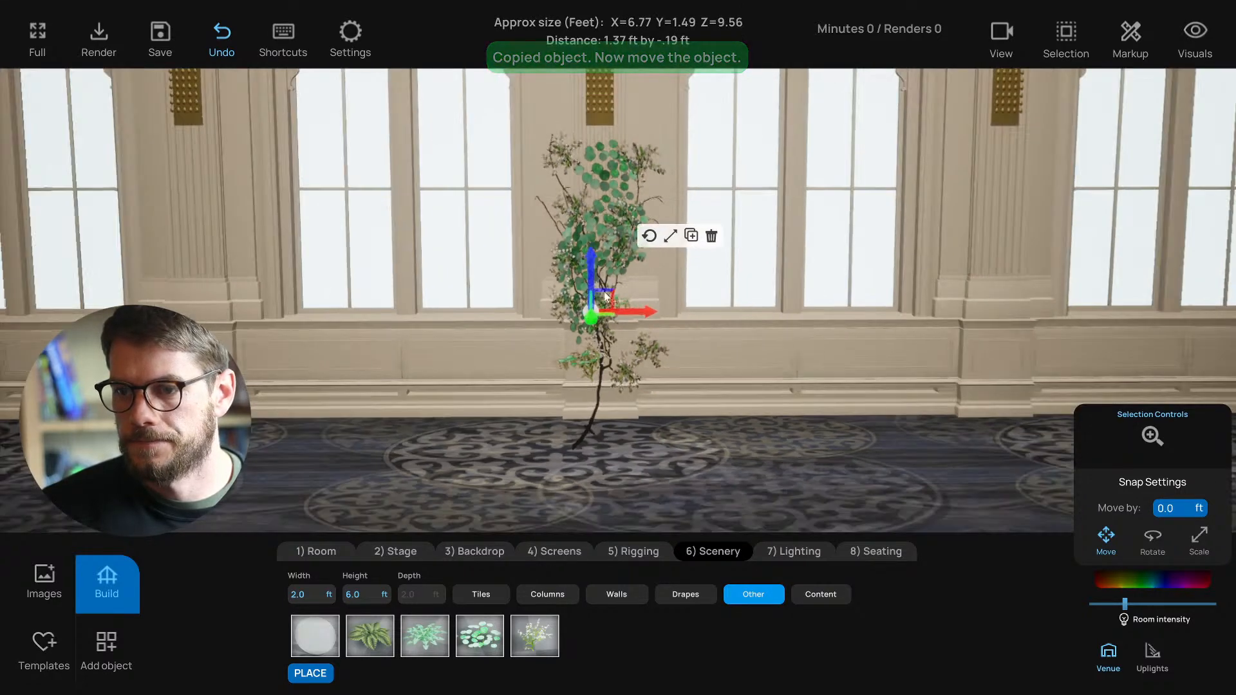
left_click(556, 478)
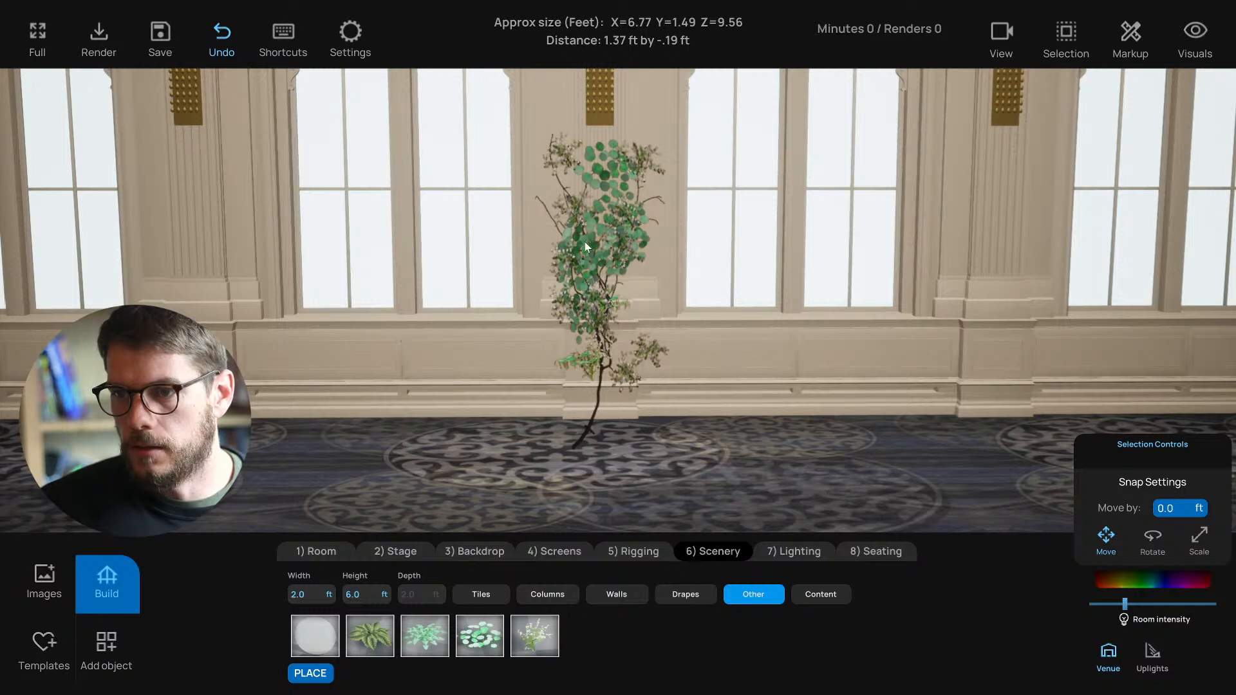
Step: Select the flowering and round-leaf plants on the branch together and recolor them an autumn orange
left_click(587, 180)
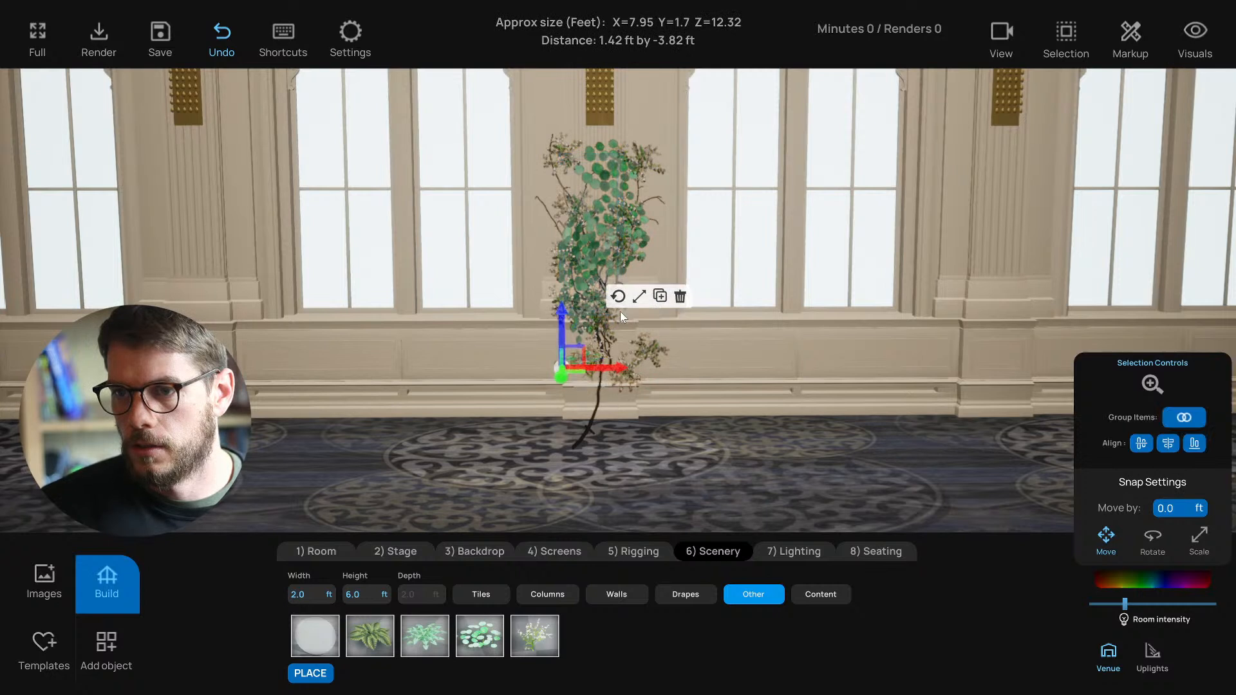
left_click(1153, 579)
mouse_move(1072, 462)
left_mouse_down()
mouse_move(1092, 502)
mouse_move(1096, 486)
left_mouse_up()
left_click(1218, 382)
Step: Select the branch and adjust its depth so it lines up with the orange plants
left_click(764, 462)
right_click_drag(765, 462, 841, 460)
left_click_drag(840, 460, 576, 435)
left_click(575, 438)
mouse_move(628, 369)
left_mouse_down()
mouse_move(666, 377)
mouse_move(641, 388)
left_mouse_up()
right_click_drag(659, 420, 612, 459)
left_click(613, 459)
left_click_drag(615, 460, 511, 413)
left_click(511, 413)
middle_click_drag(587, 327, 624, 410)
right_click_drag(624, 409, 624, 463)
left_click_drag(623, 462, 623, 402)
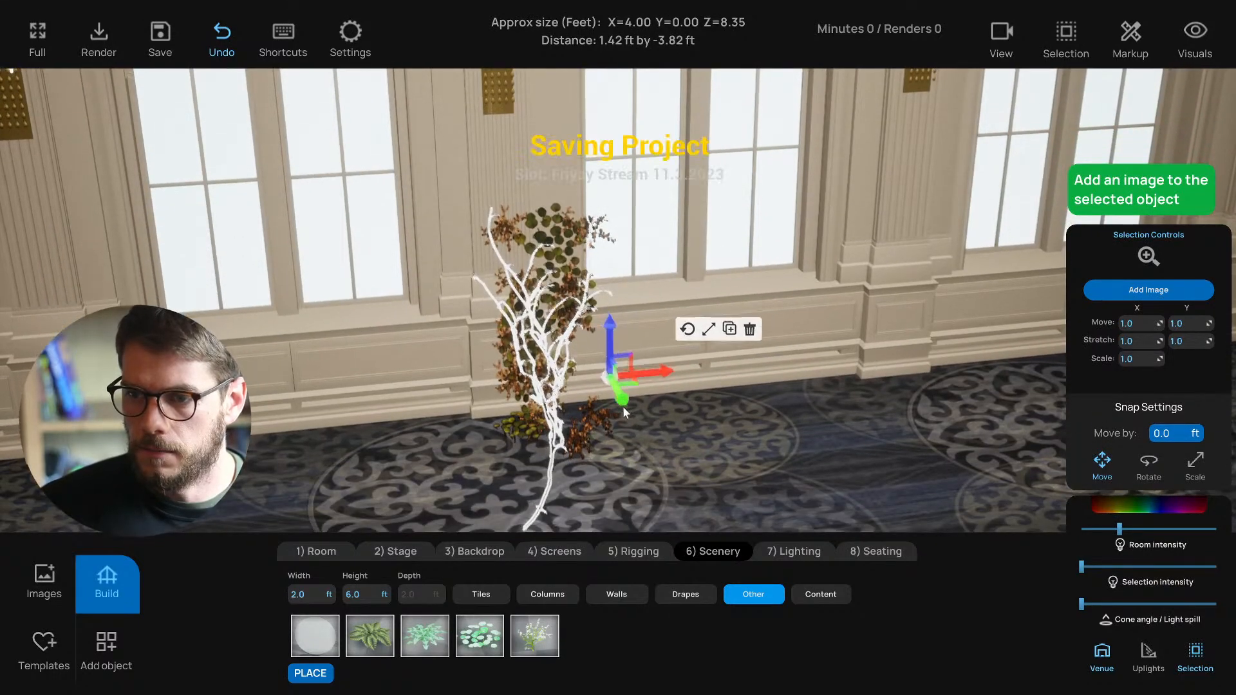
left_click(640, 467)
left_click_drag(640, 468, 505, 287)
Step: Tilt the flowering plant slightly and lower it along the branch
left_click(473, 218)
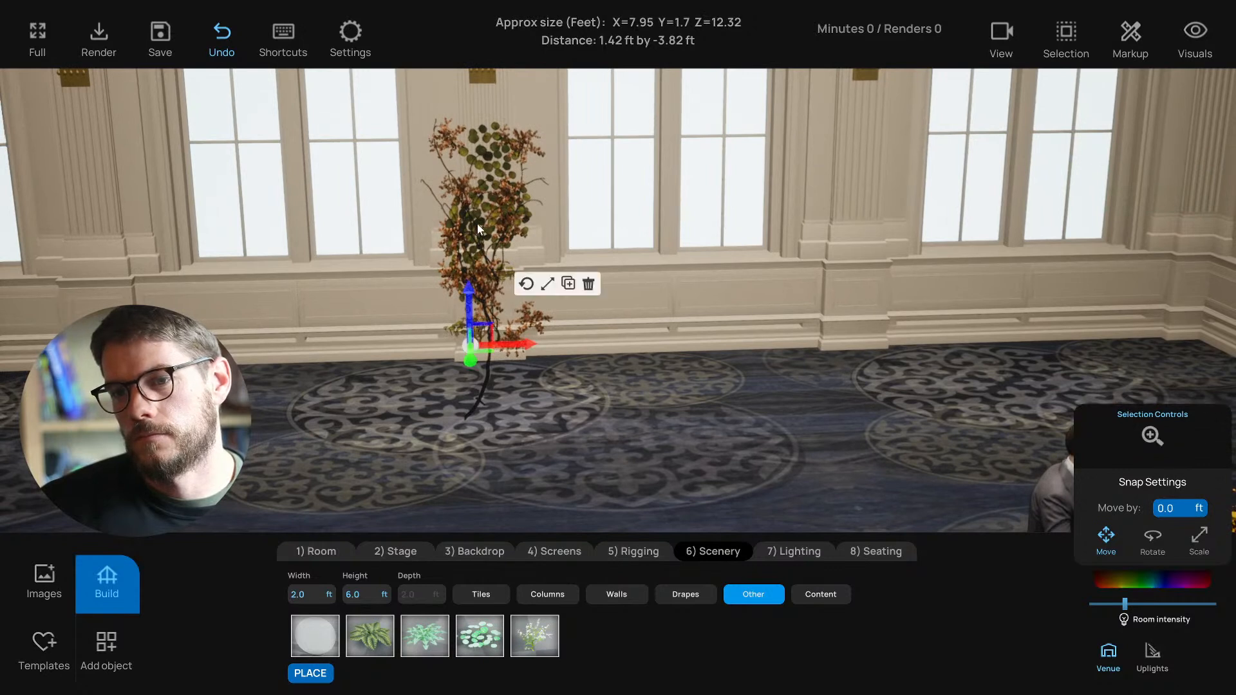
left_click(526, 284)
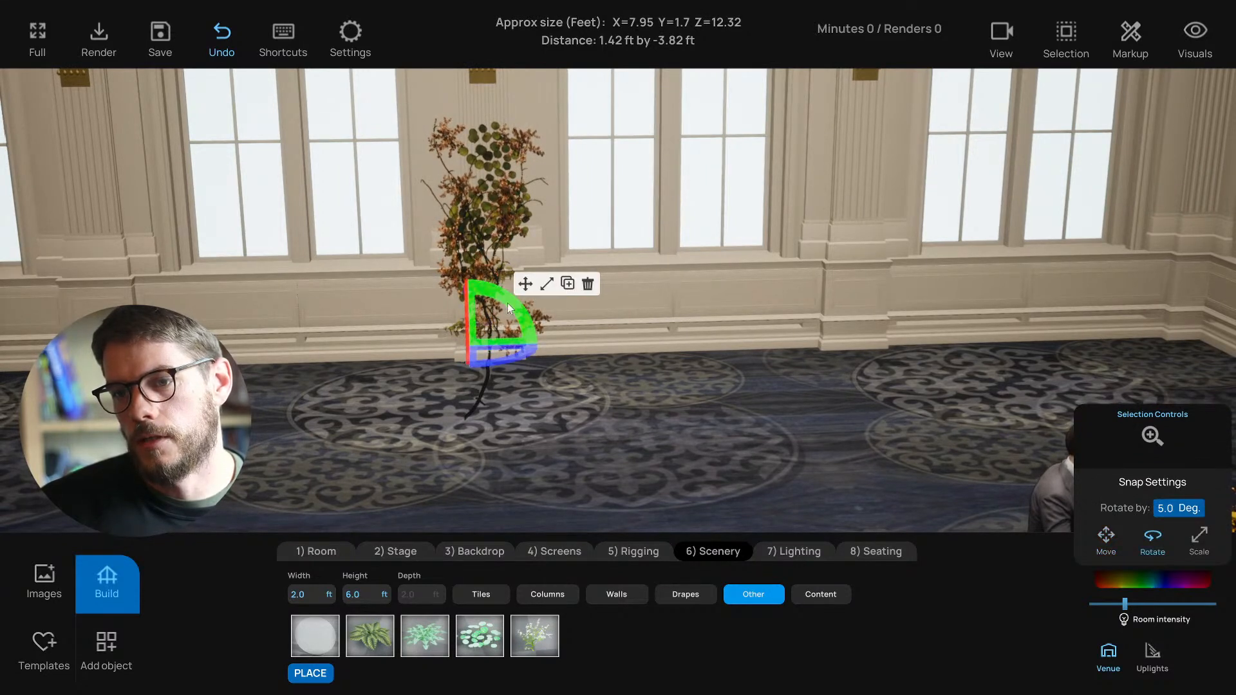
left_click(526, 284)
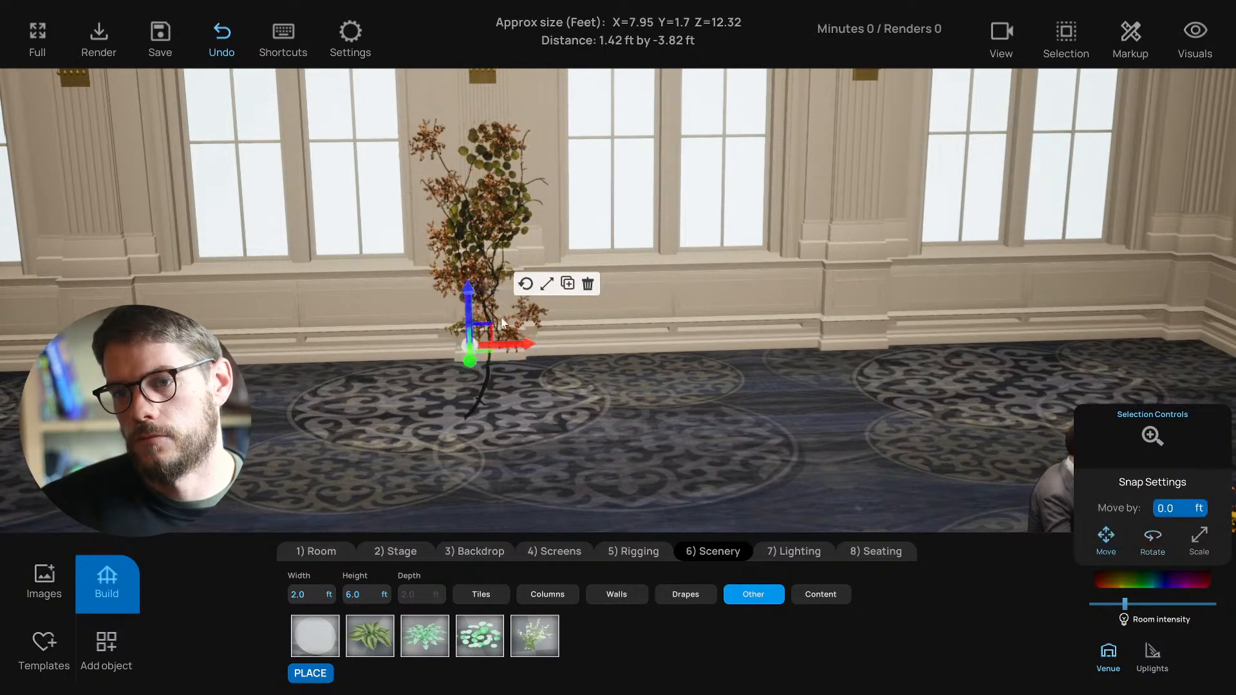
left_click_drag(489, 329, 507, 348)
left_click(581, 437)
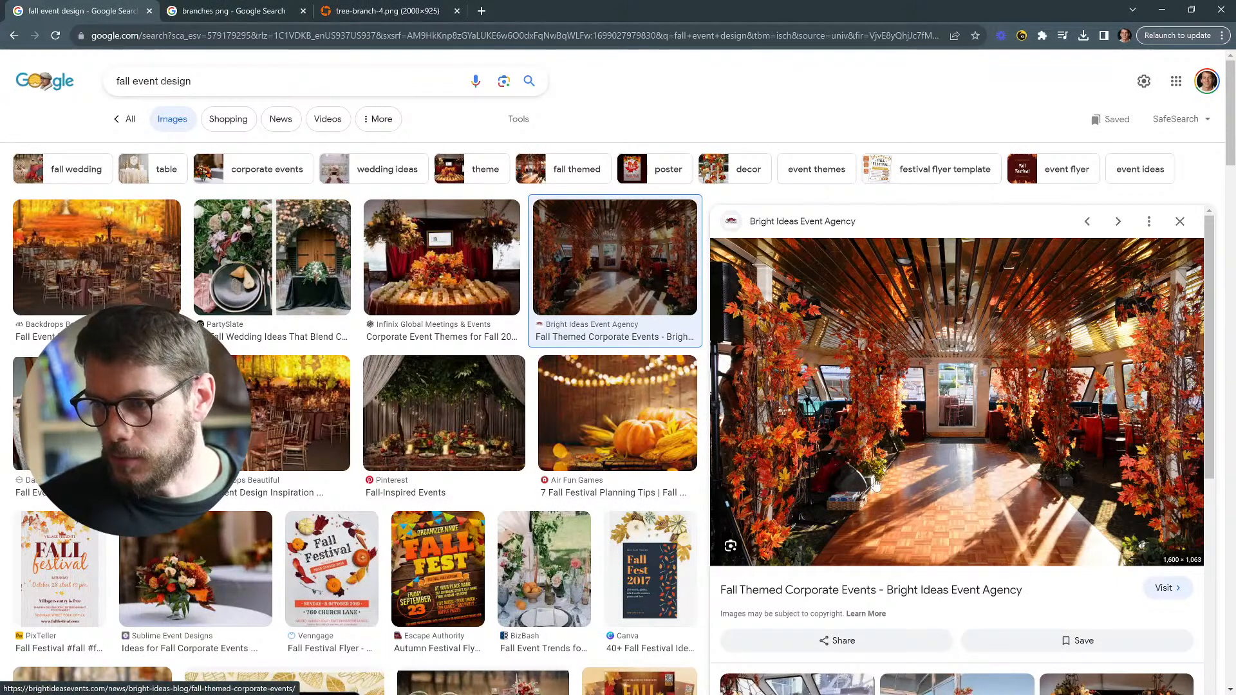
Step: Return from the reference photos in the browser to the ballroom scene and place a light fixture on the floor before the tree
left_click(1159, 9)
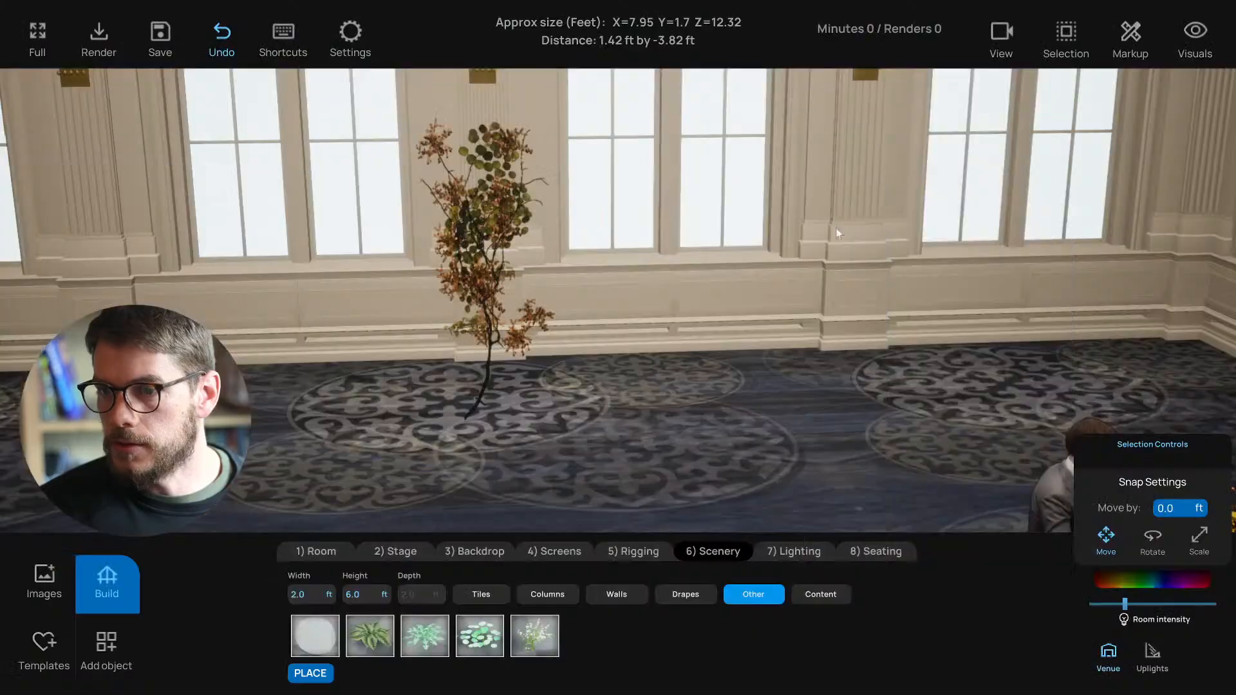
key("s")
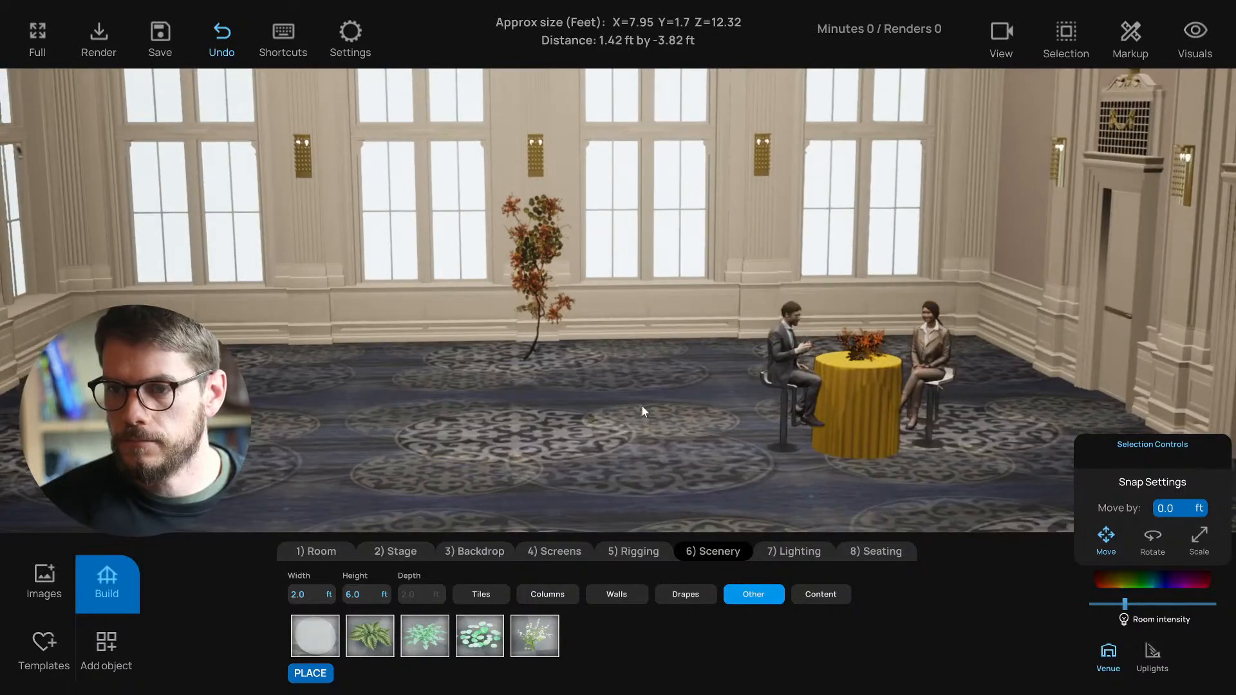
key("a")
key("w")
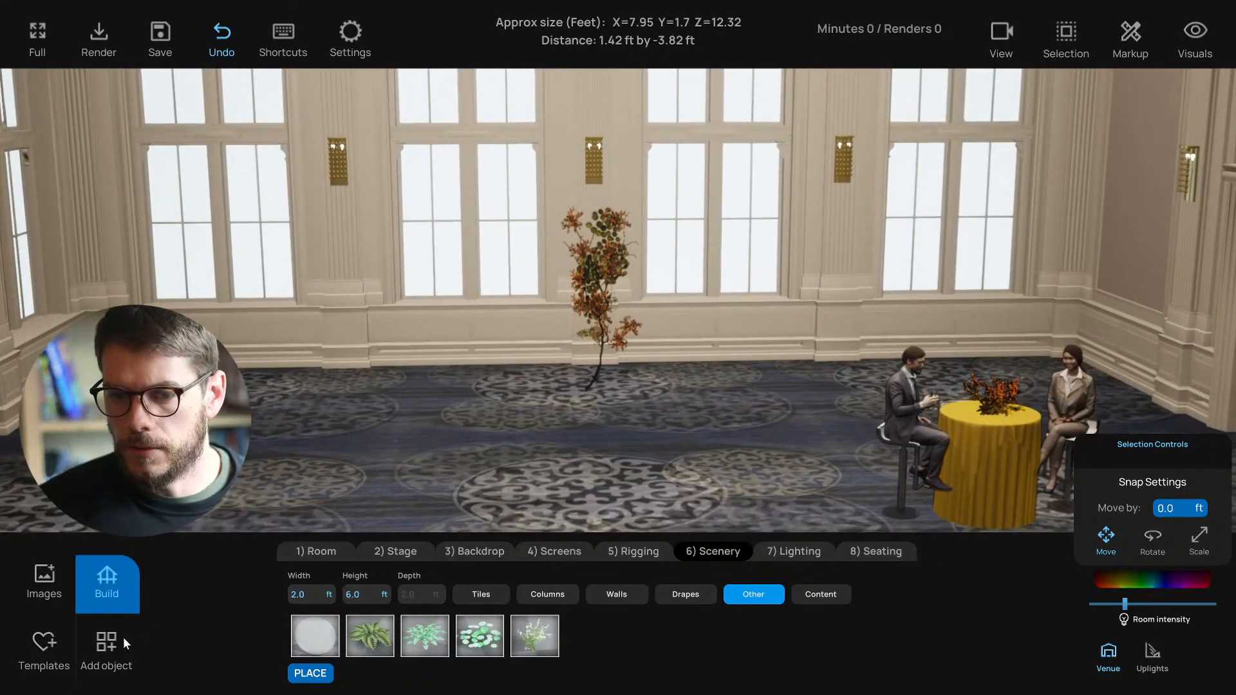
left_click(125, 638)
left_click(936, 649)
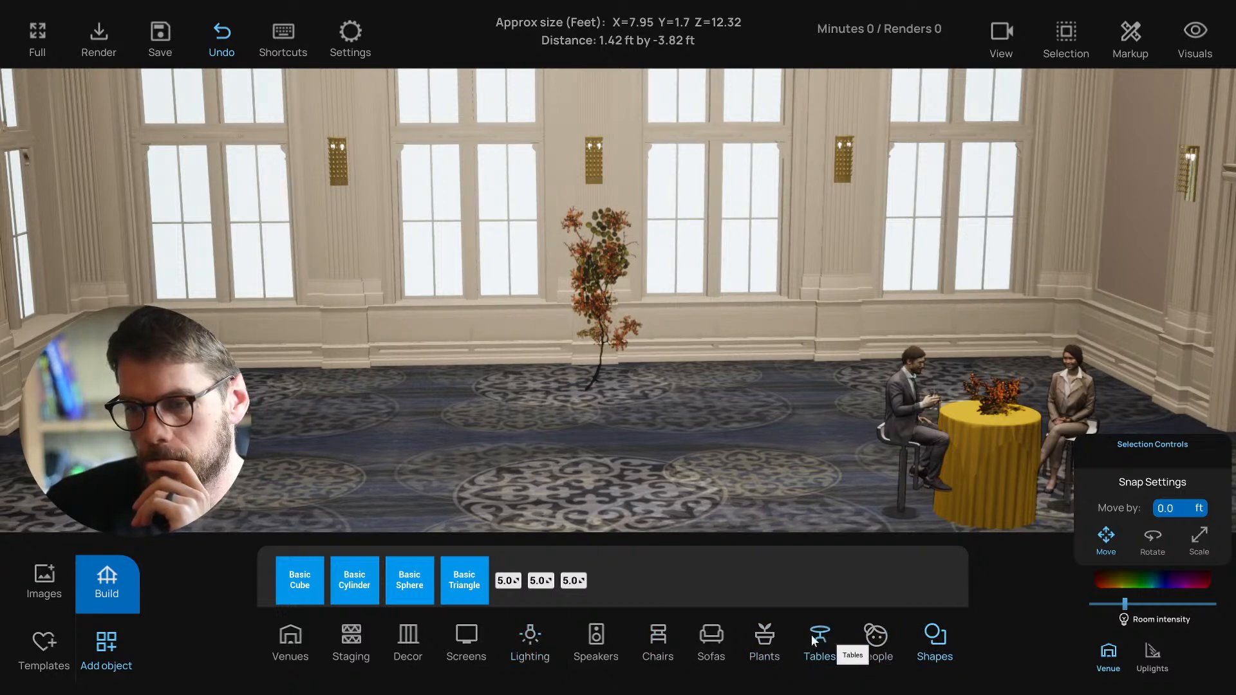
left_click(527, 636)
left_click(364, 573)
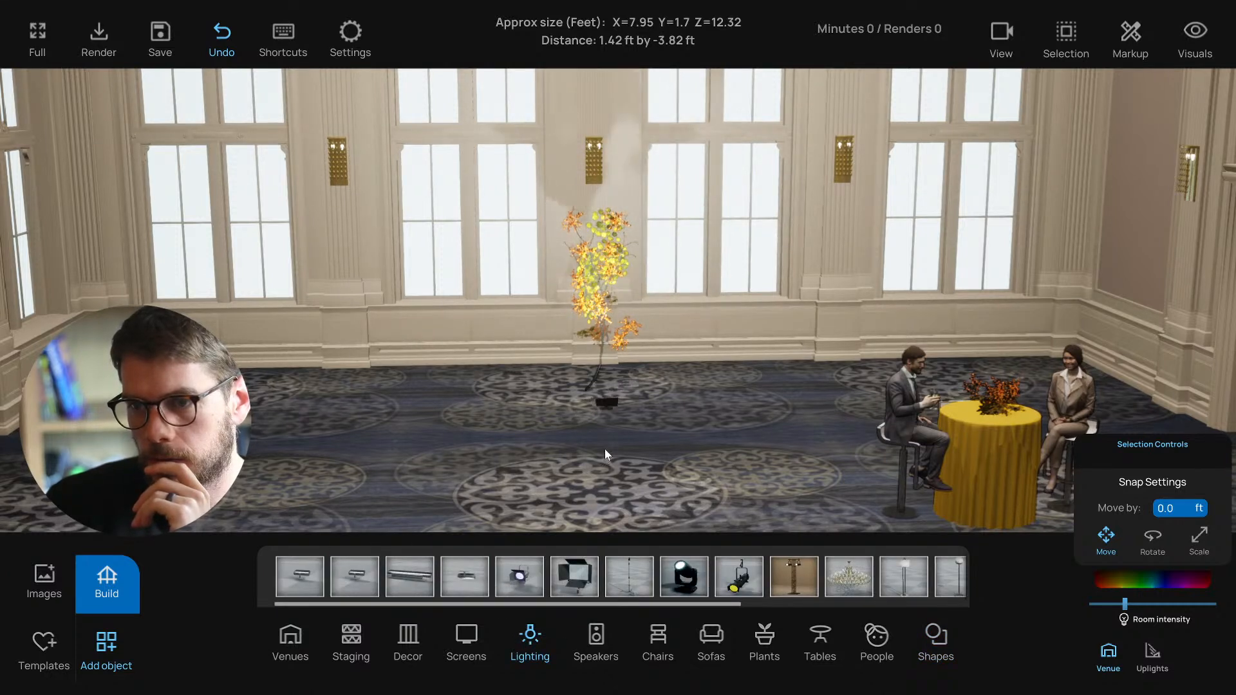
Step: Set the floor light in front of the tree to a low intensity
left_click(608, 404)
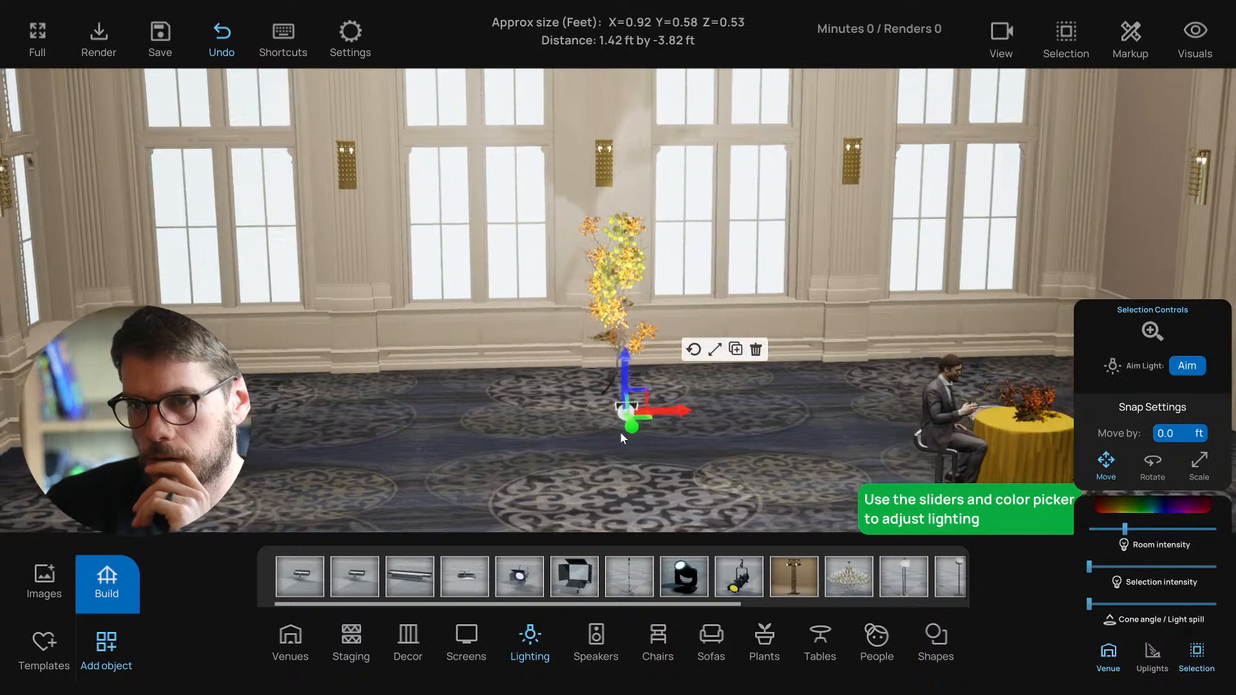
mouse_move(687, 440)
left_mouse_down()
mouse_move(711, 466)
mouse_move(696, 450)
left_mouse_up()
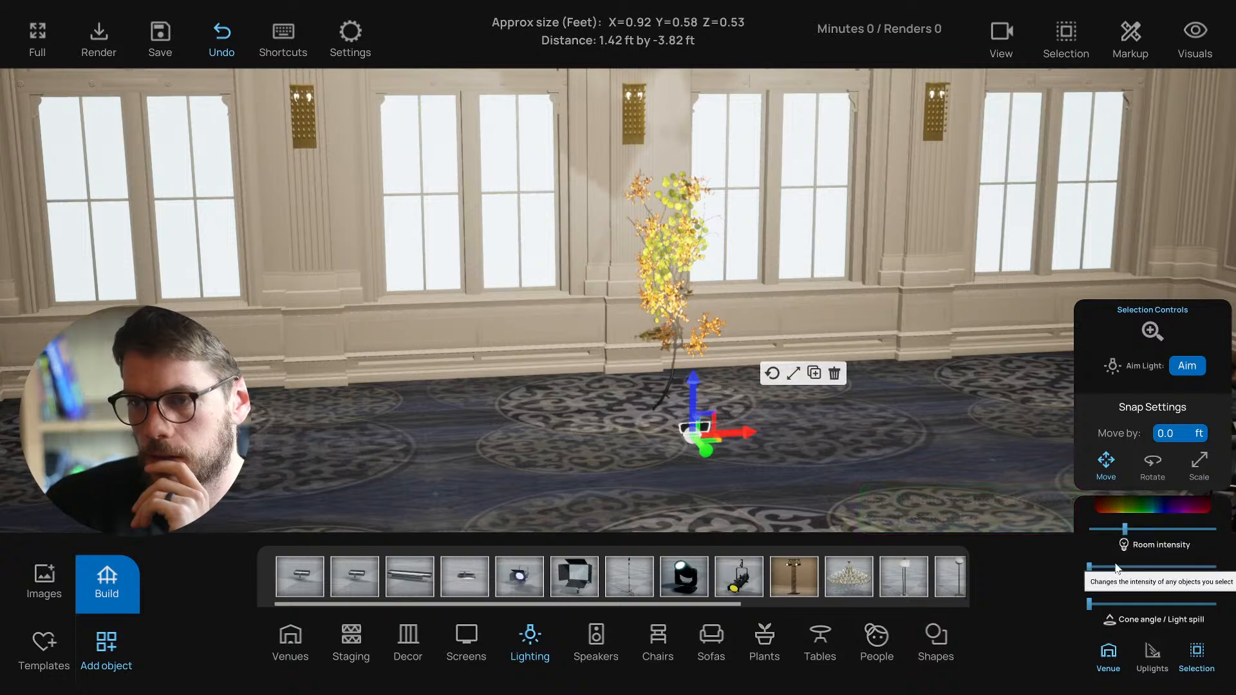
mouse_move(1114, 568)
left_mouse_down()
mouse_move(1125, 568)
mouse_move(1105, 569)
left_mouse_up()
left_click_drag(859, 503, 788, 497)
Step: Recolor the tree's pieces, trying orange FF6F00 before settling on yellow-orange FFAC00
left_click(599, 295)
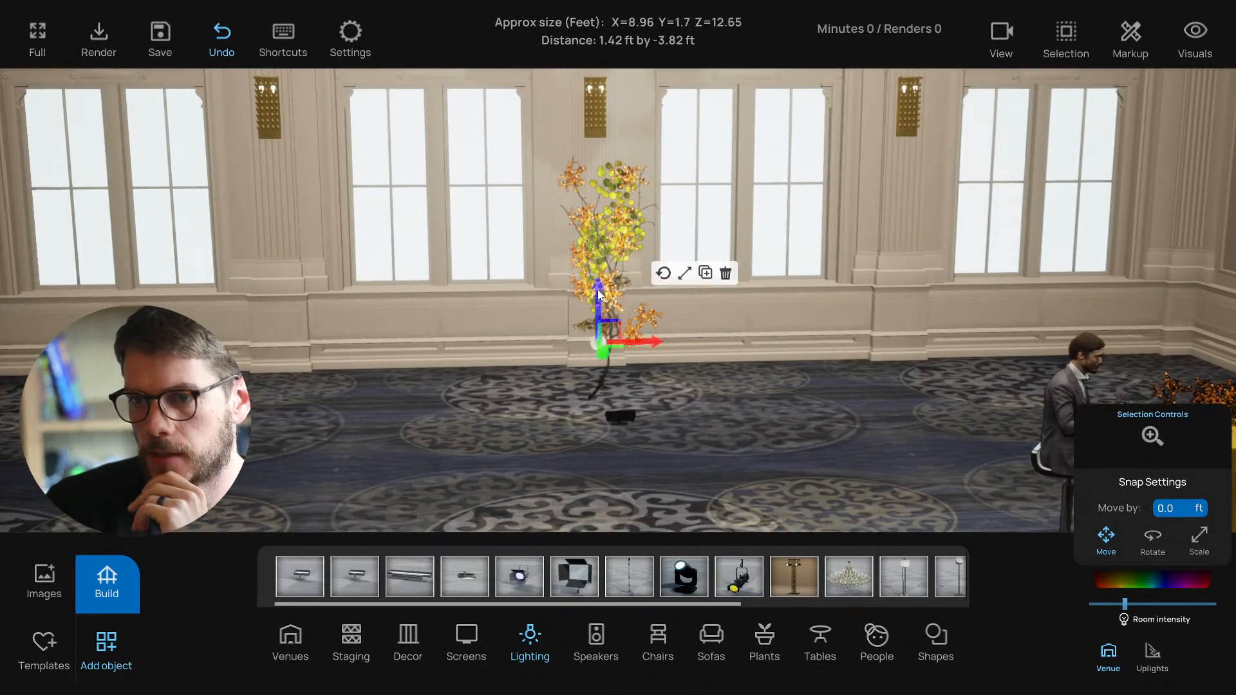
left_click(1153, 578)
mouse_move(1076, 479)
left_mouse_down()
mouse_move(1098, 502)
mouse_move(1103, 486)
left_mouse_up()
left_click(598, 183)
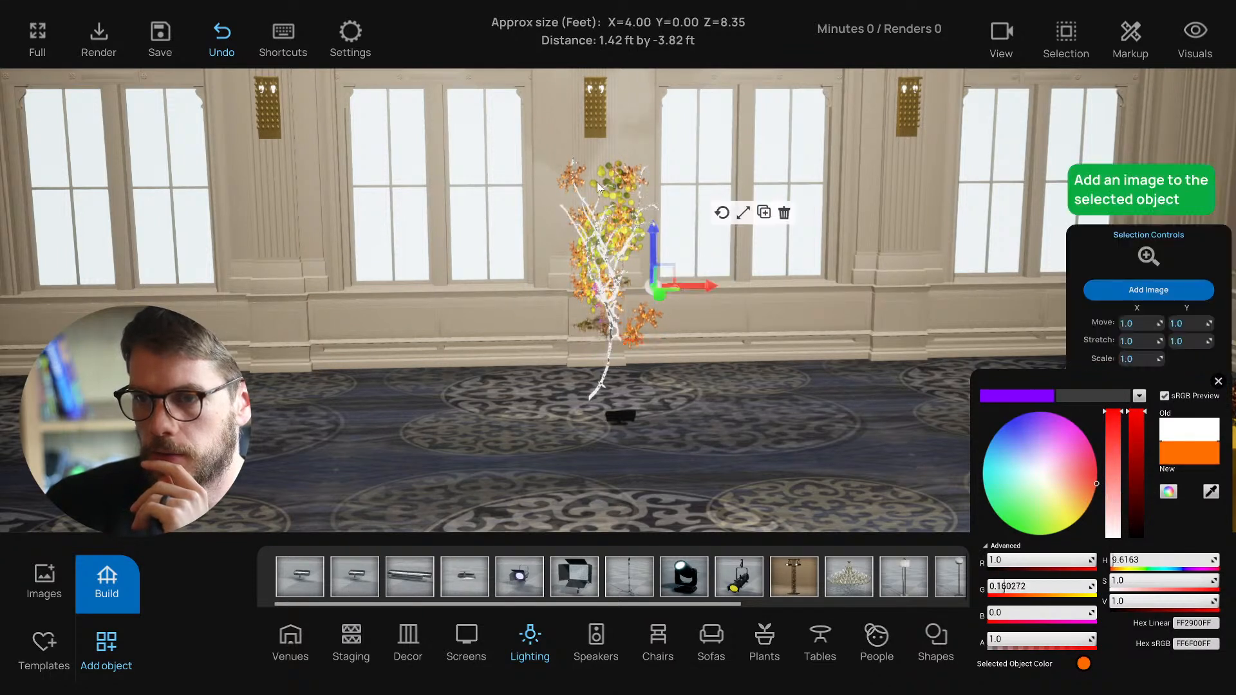
left_click(620, 154)
left_click(619, 184)
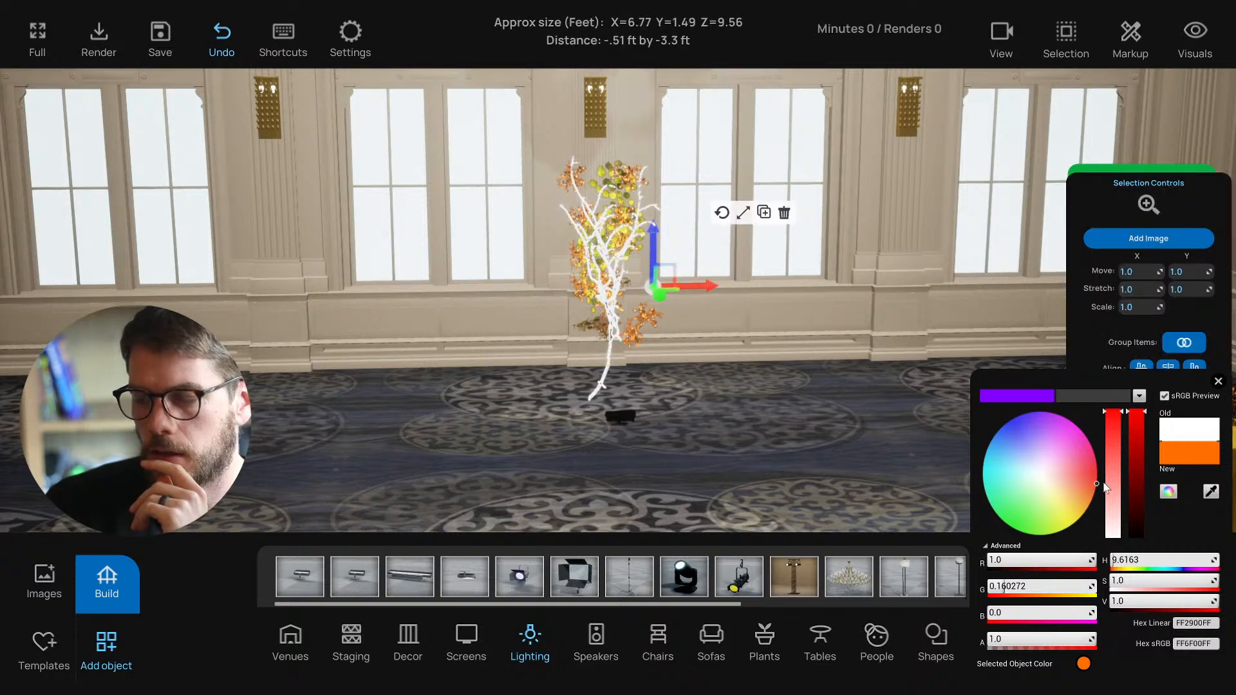
mouse_move(1090, 482)
left_mouse_down()
mouse_move(1094, 471)
mouse_move(1041, 497)
mouse_move(1009, 415)
mouse_move(1096, 485)
mouse_move(1094, 501)
left_mouse_up()
left_click(748, 404)
Step: Reposition the flowering plant slightly so it follows the branch more closely
mouse_move(741, 380)
right_mouse_down()
mouse_move(739, 361)
mouse_move(793, 344)
mouse_move(676, 318)
right_mouse_up()
left_click(630, 349)
left_click_drag(608, 360, 603, 352)
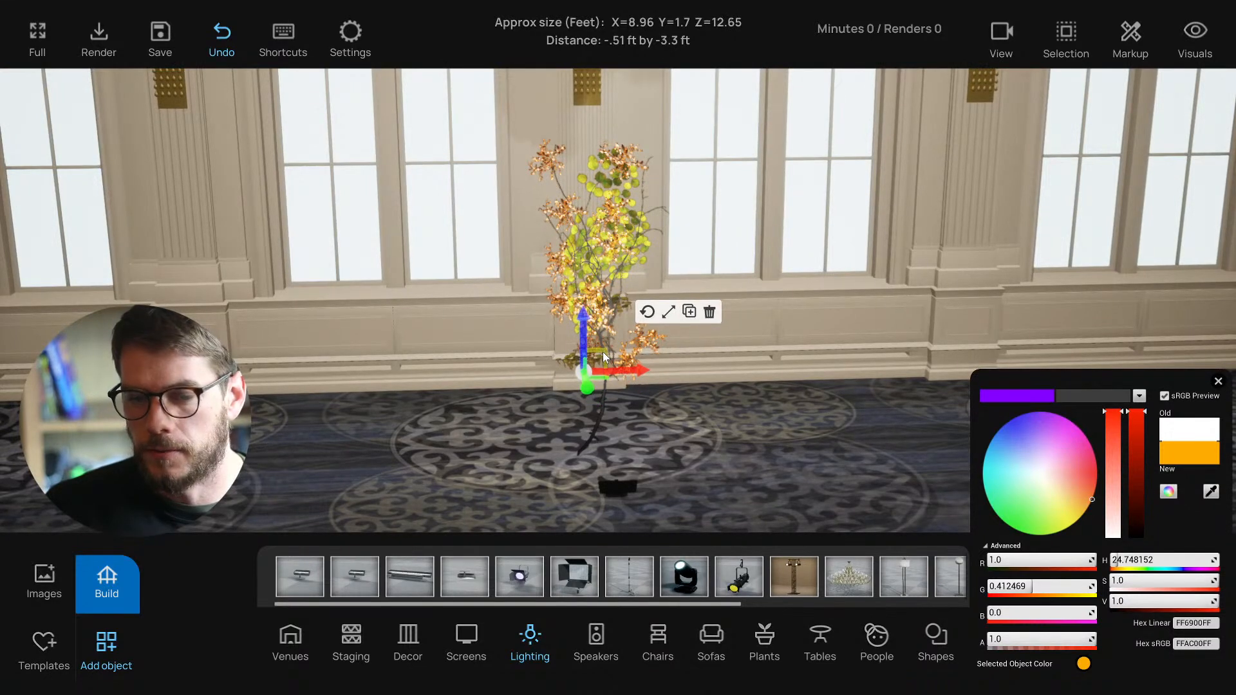
left_click(647, 312)
left_click_drag(522, 345, 520, 343)
left_click(537, 314)
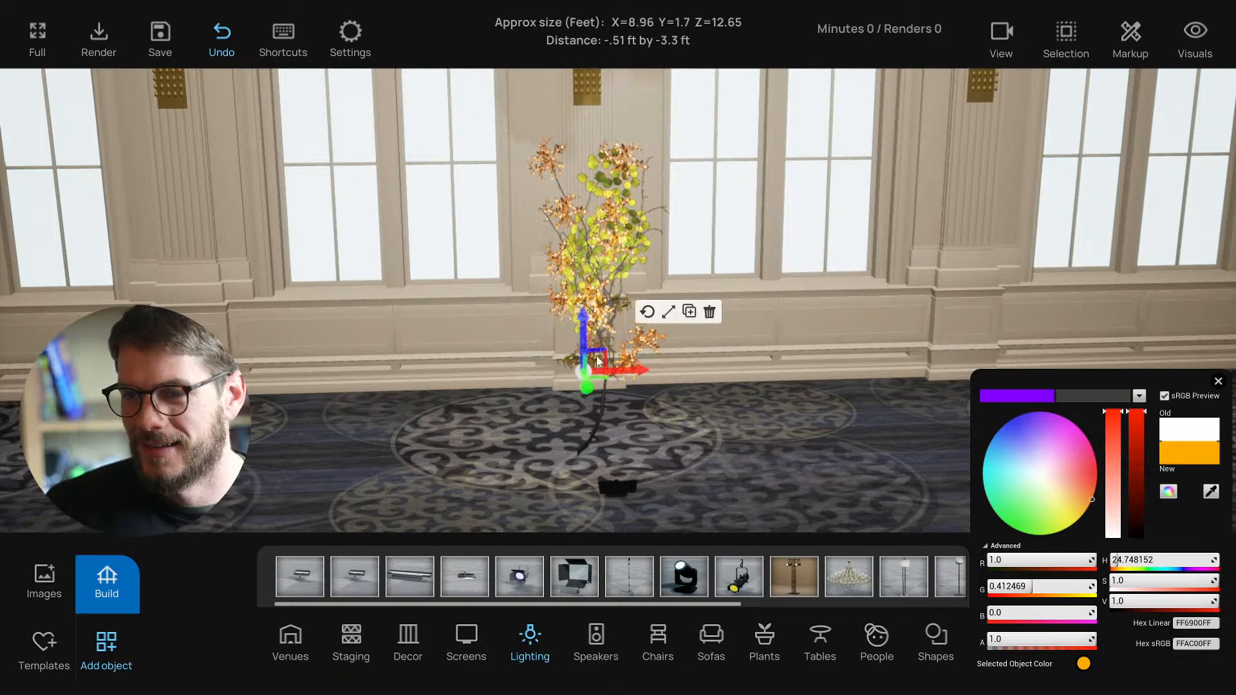
left_click_drag(596, 352, 608, 361)
left_click(852, 492)
scroll(852, 492, "down", 3)
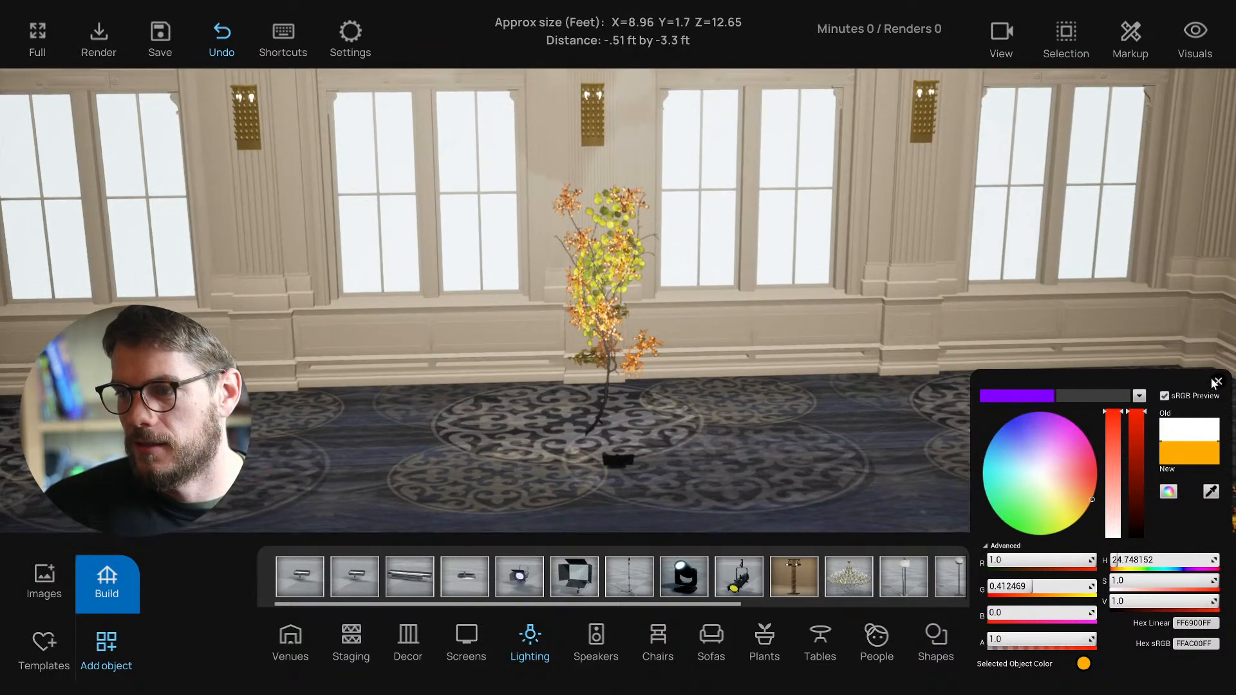
left_click(1217, 381)
Step: Select the floor light in front of the tree and tint it orange, FFA100
key("a")
key("w")
key("d")
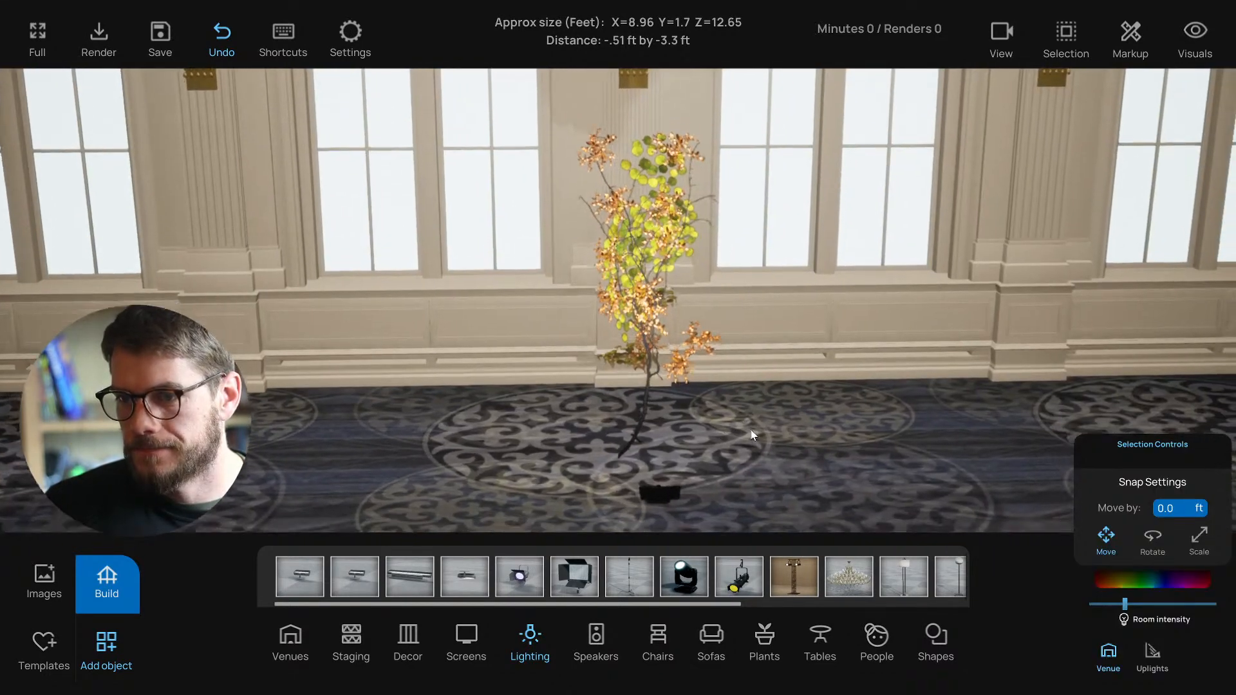
mouse_move(711, 423)
right_mouse_down()
mouse_move(639, 428)
mouse_move(712, 426)
right_mouse_up()
left_click(650, 460)
left_click(1147, 509)
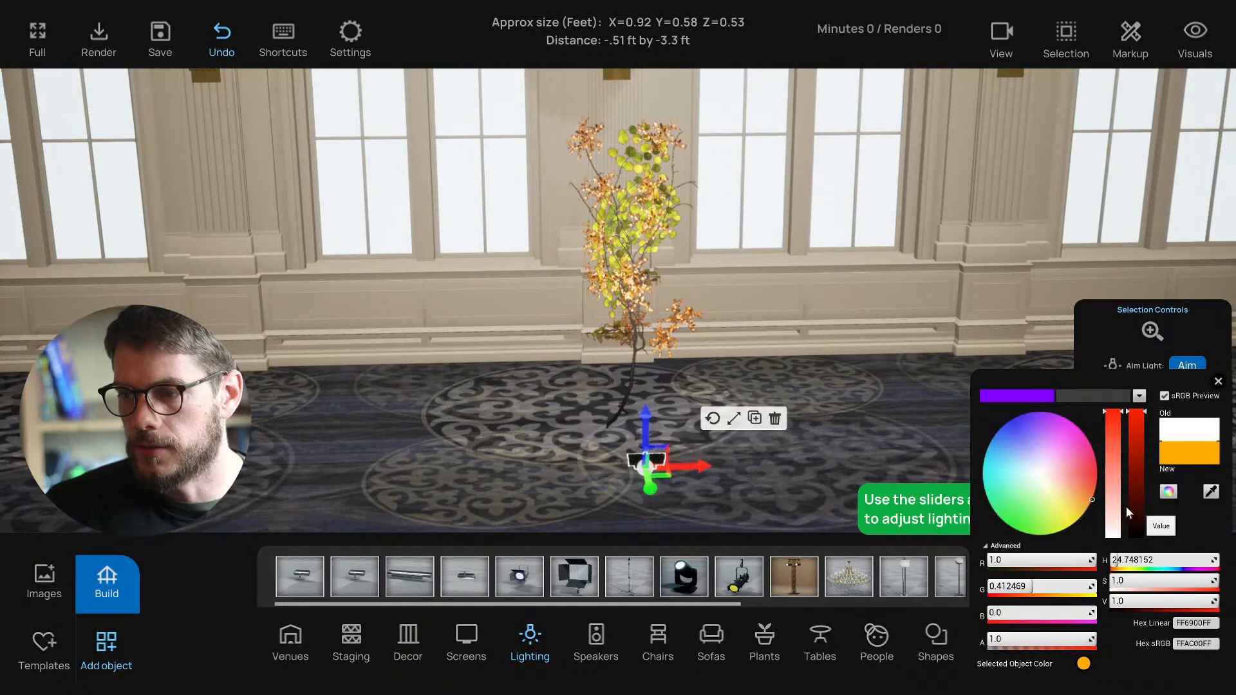
left_click(1092, 493)
mouse_move(1096, 487)
left_mouse_down()
mouse_move(1076, 499)
mouse_move(1053, 454)
mouse_move(1109, 511)
left_mouse_up()
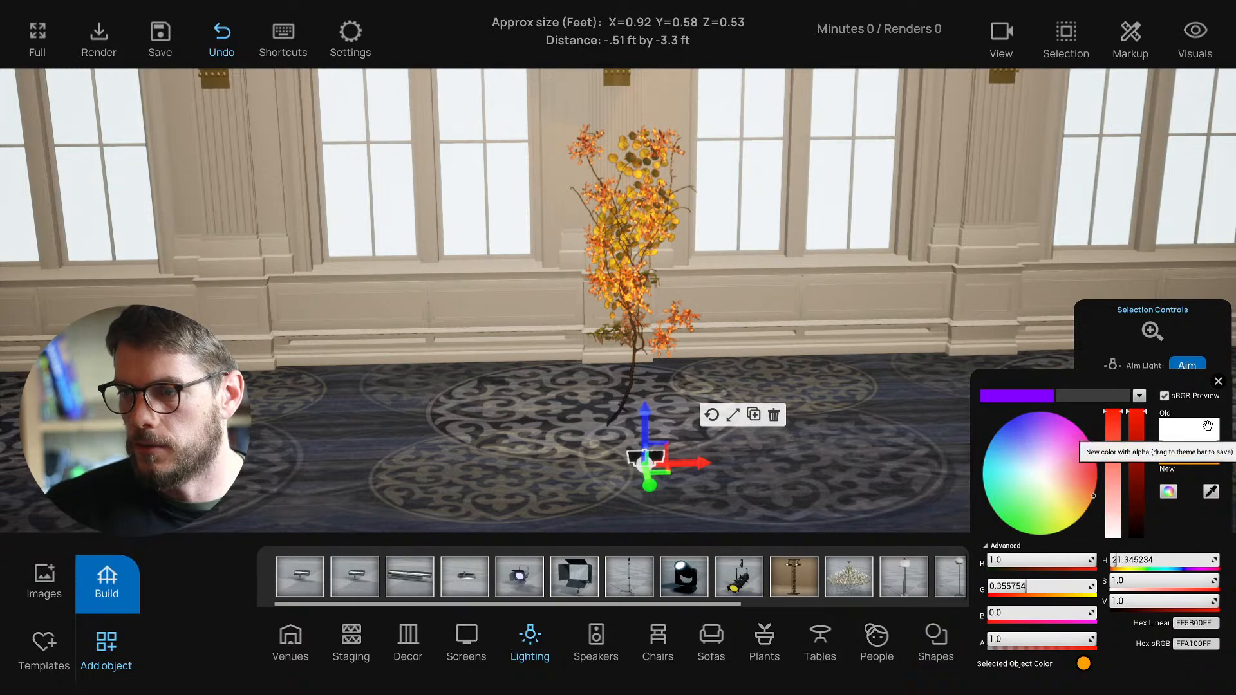
left_click(1217, 381)
Step: Add a basic cylinder to the scene and position it on the floor beside the tree
key("s")
left_click(836, 463)
key("s")
right_click_drag(836, 462, 603, 420)
key("w")
key("d")
key("w")
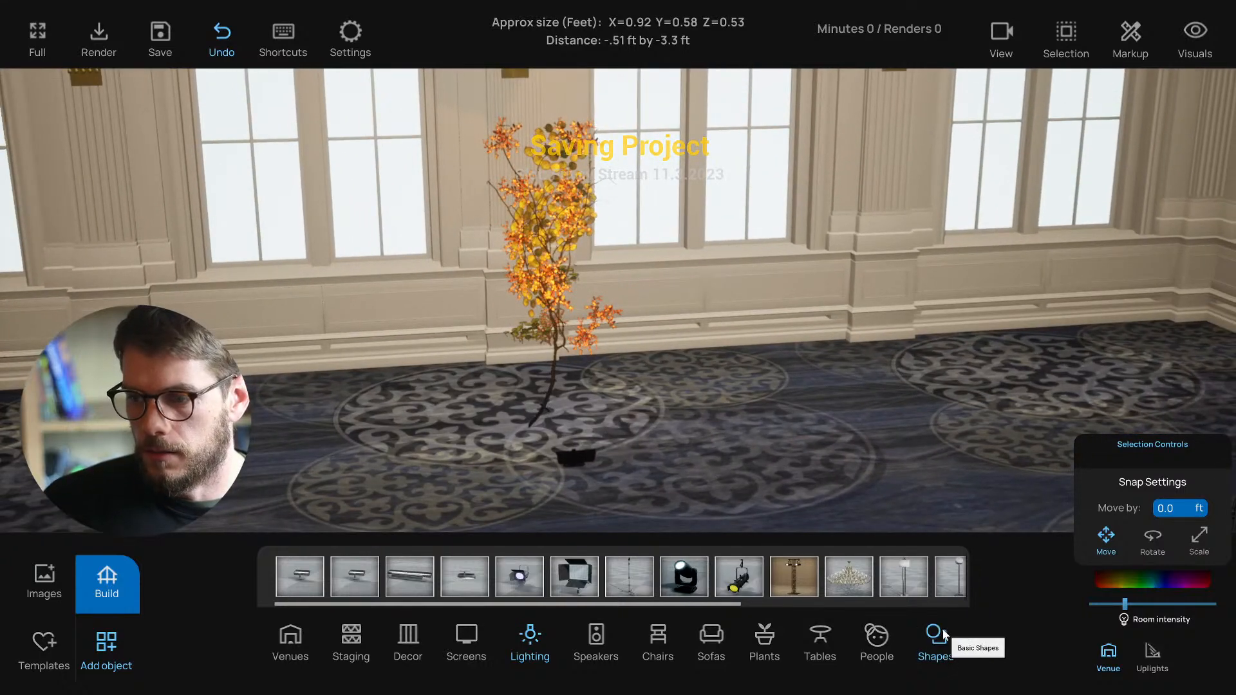
left_click(941, 634)
left_click(360, 591)
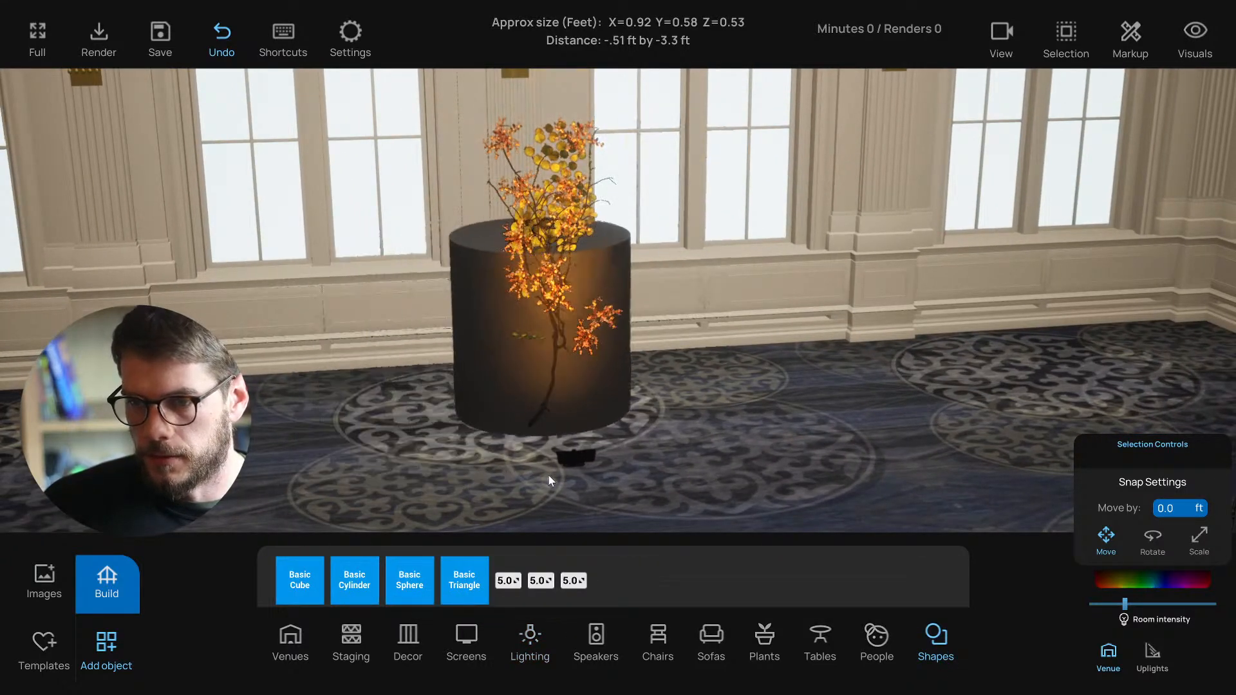
left_click(358, 423)
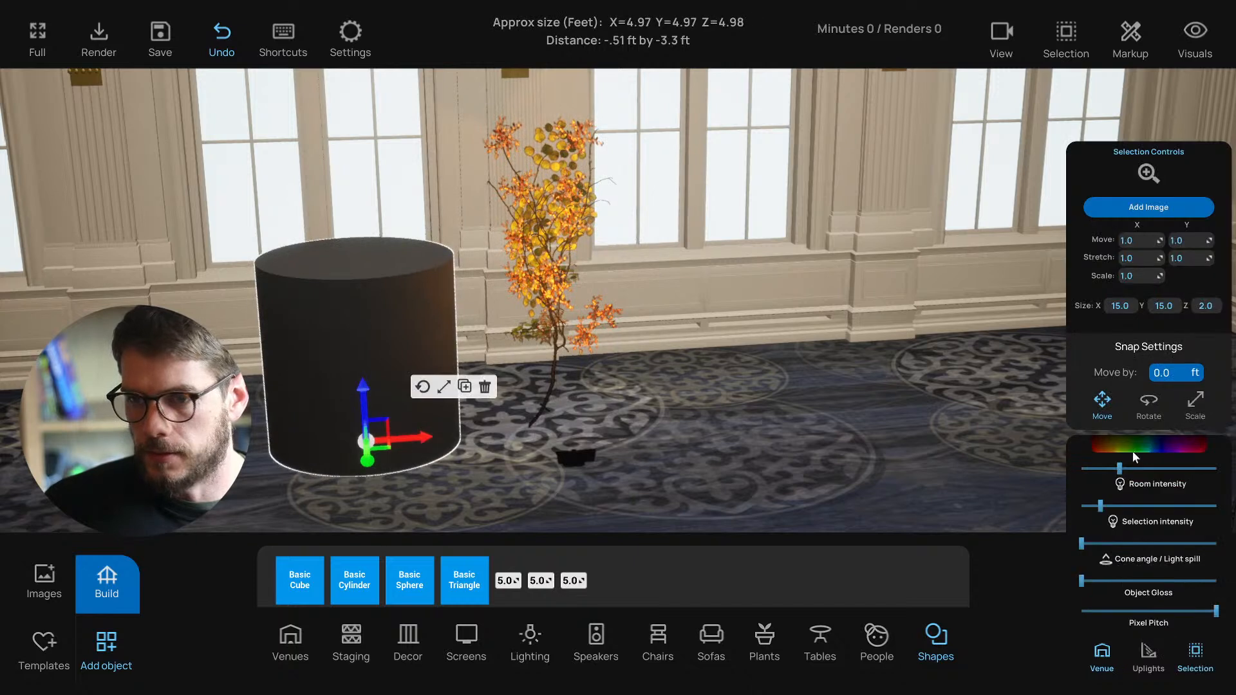
Step: Resize the cylinder beside the tree to X 1.0, Y 1.0 and Z 3.0 ft
left_click(1093, 544)
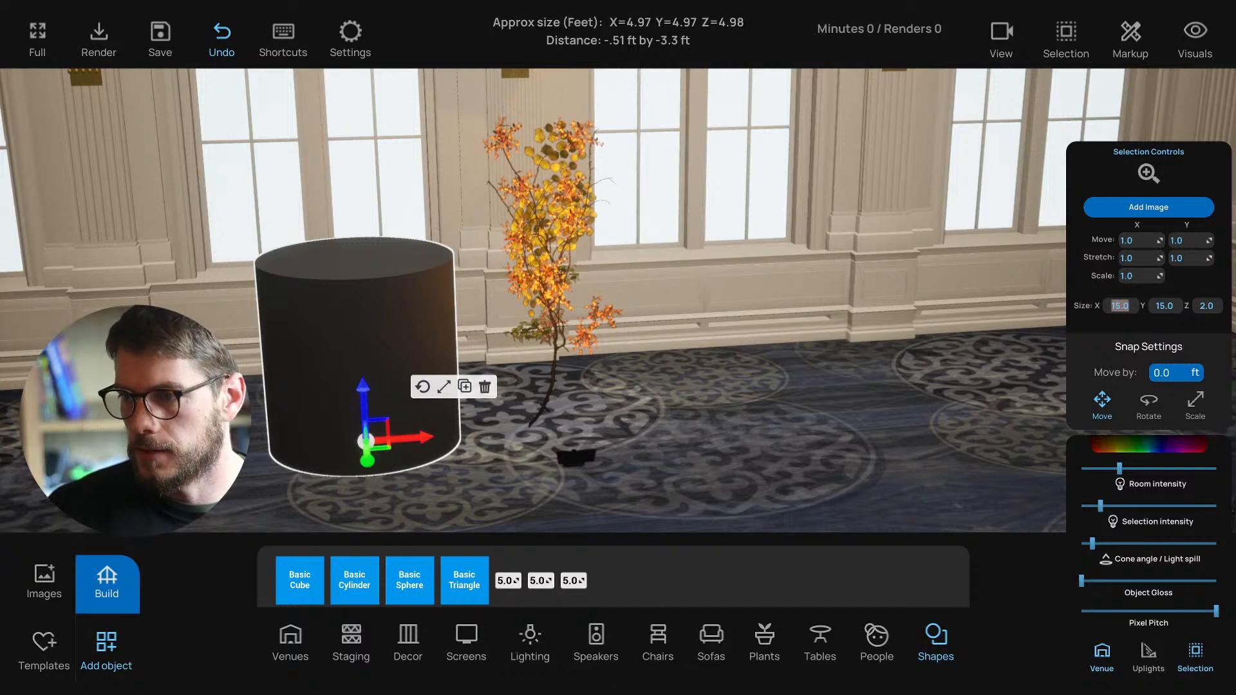
key("Return")
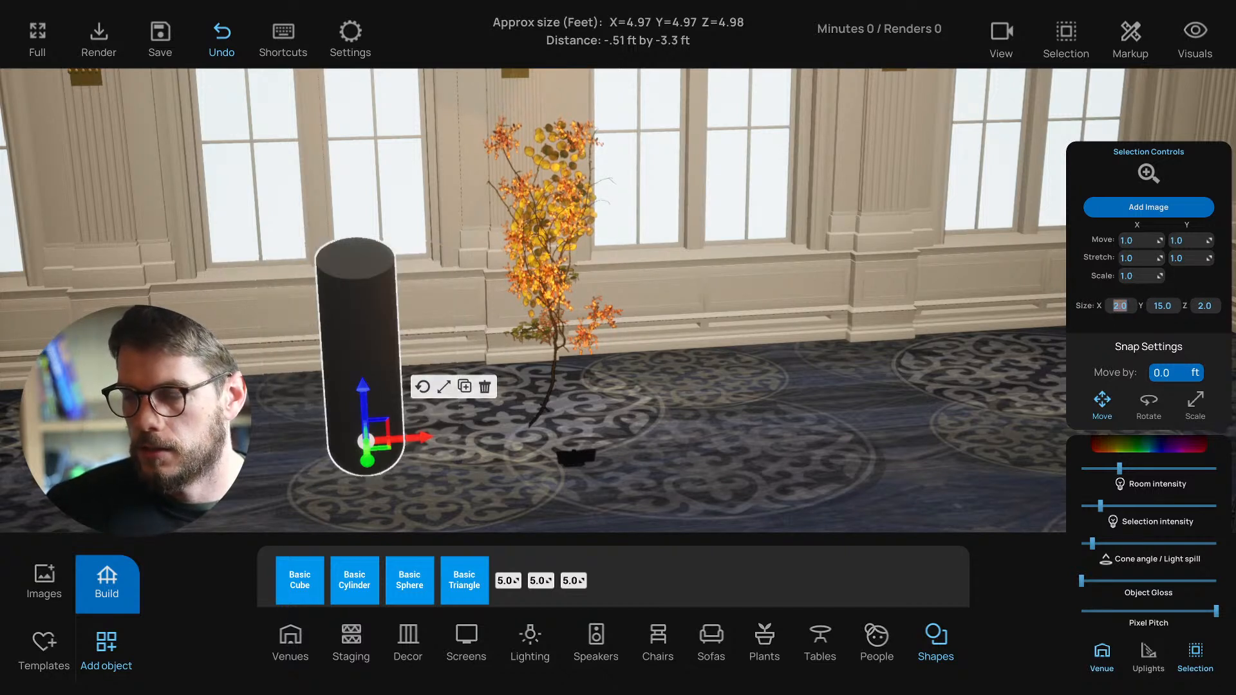
key("Return")
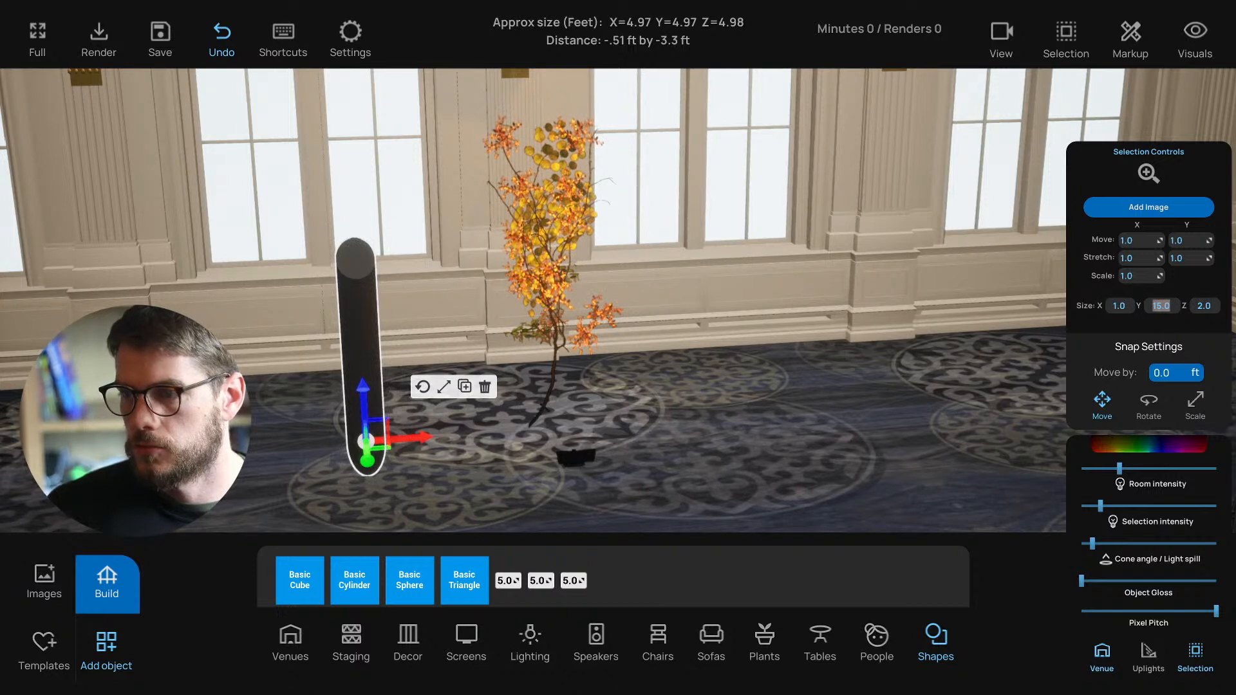
key("Return")
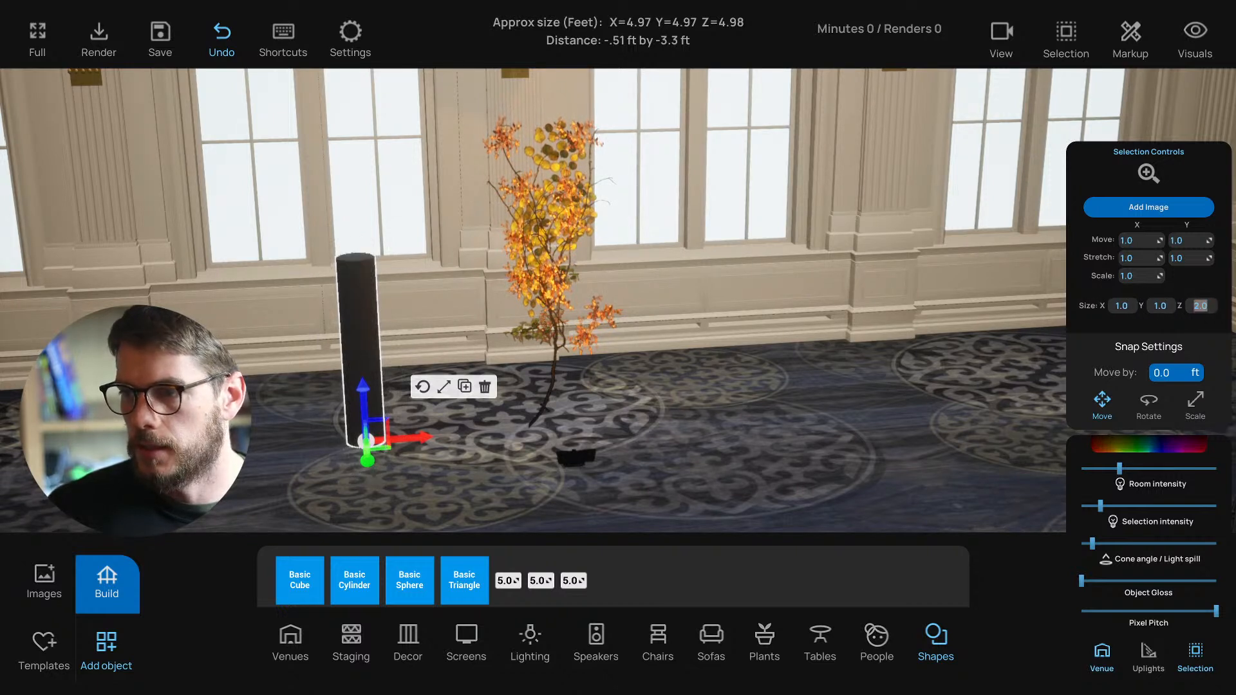
type("3")
key("Return")
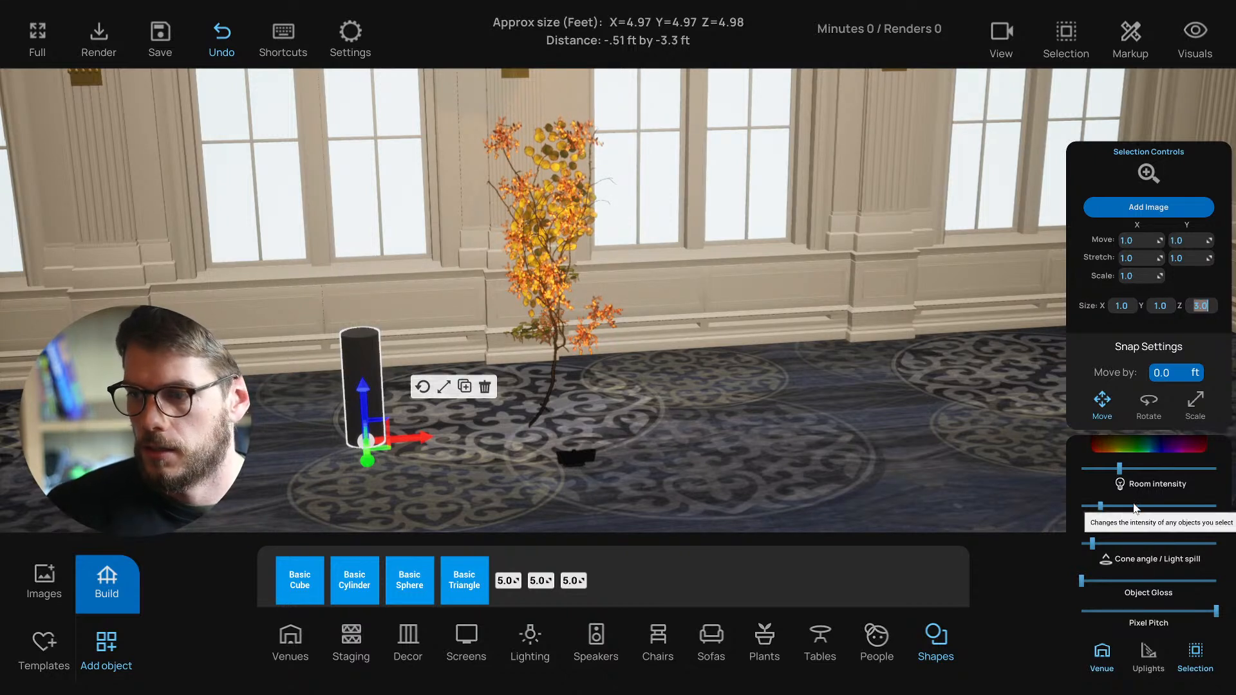
Step: Raise the cylinder's object gloss and recolor it a neutral grey, ADADAD
left_click(1107, 667)
mouse_move(1099, 581)
left_mouse_down()
mouse_move(1142, 581)
mouse_move(1120, 580)
left_mouse_up()
right_click_drag(759, 493, 762, 493)
left_click(1117, 486)
left_click_drag(1037, 481, 1024, 477)
mouse_move(1116, 485)
left_mouse_down()
mouse_move(1116, 539)
mouse_move(1138, 477)
left_mouse_up()
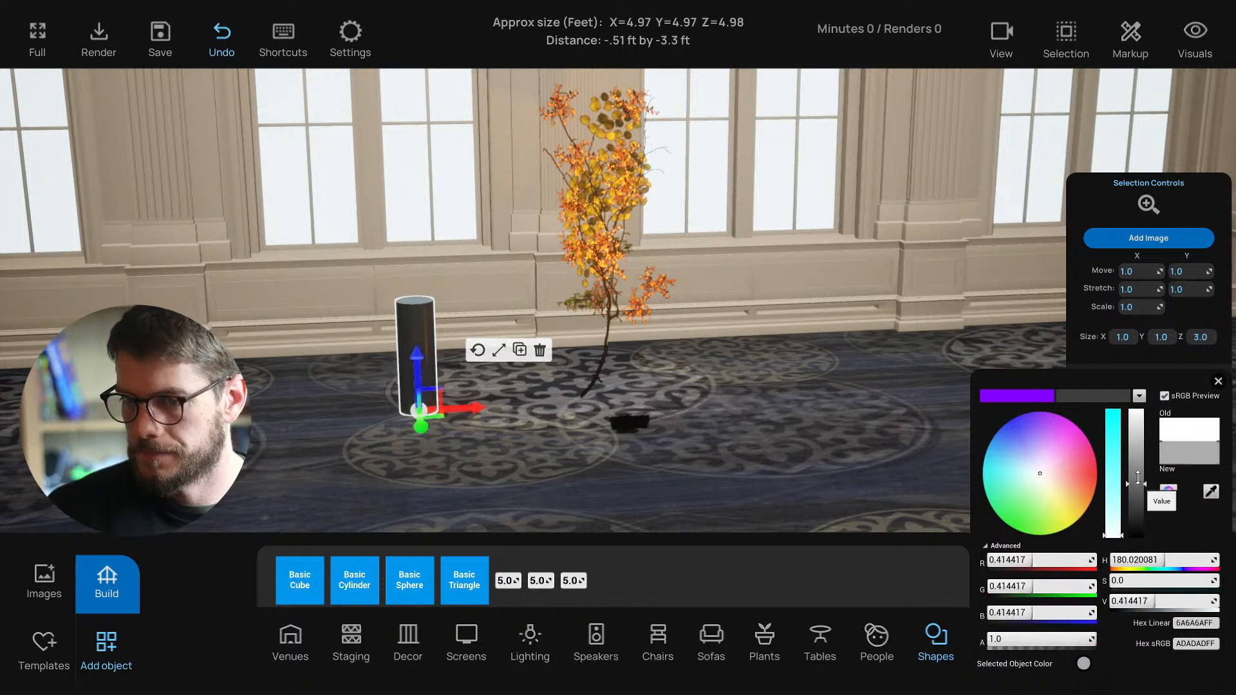
left_click(1216, 382)
Step: Move the cylinder beneath the tree's branch as a vase and shorten it to about 2.58 ft tall
left_click_drag(458, 420, 627, 419)
left_click(654, 455)
right_click_drag(654, 456, 627, 280)
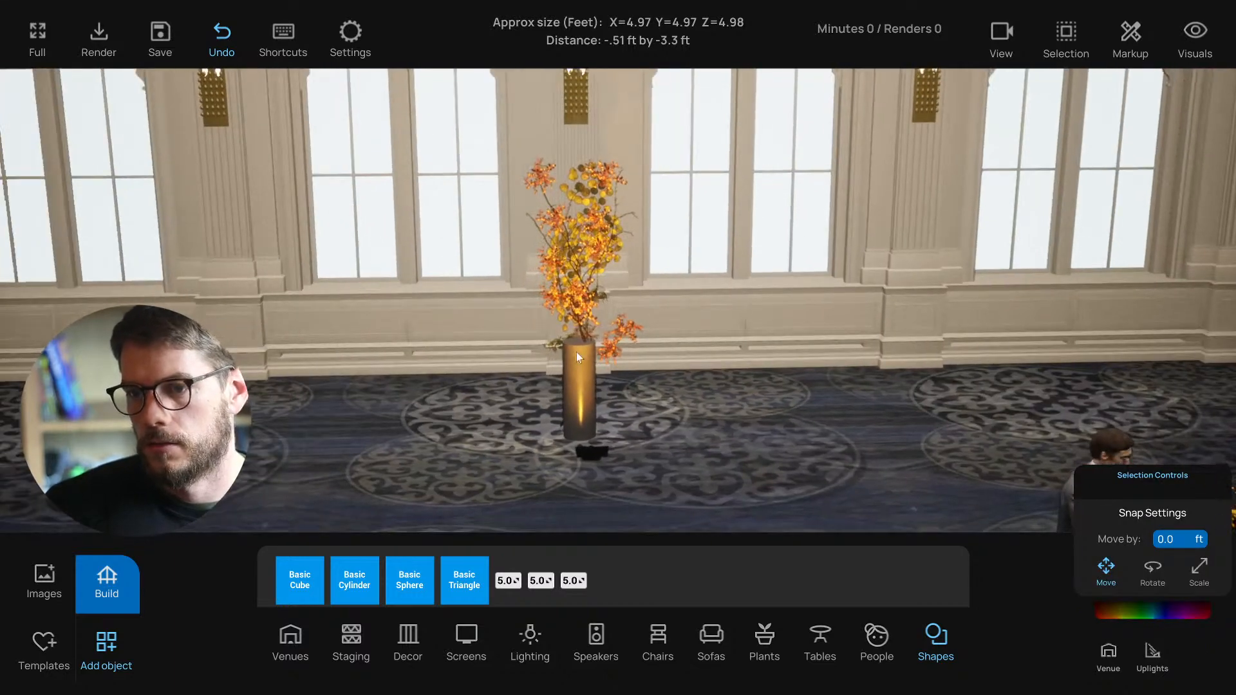
left_click(577, 354)
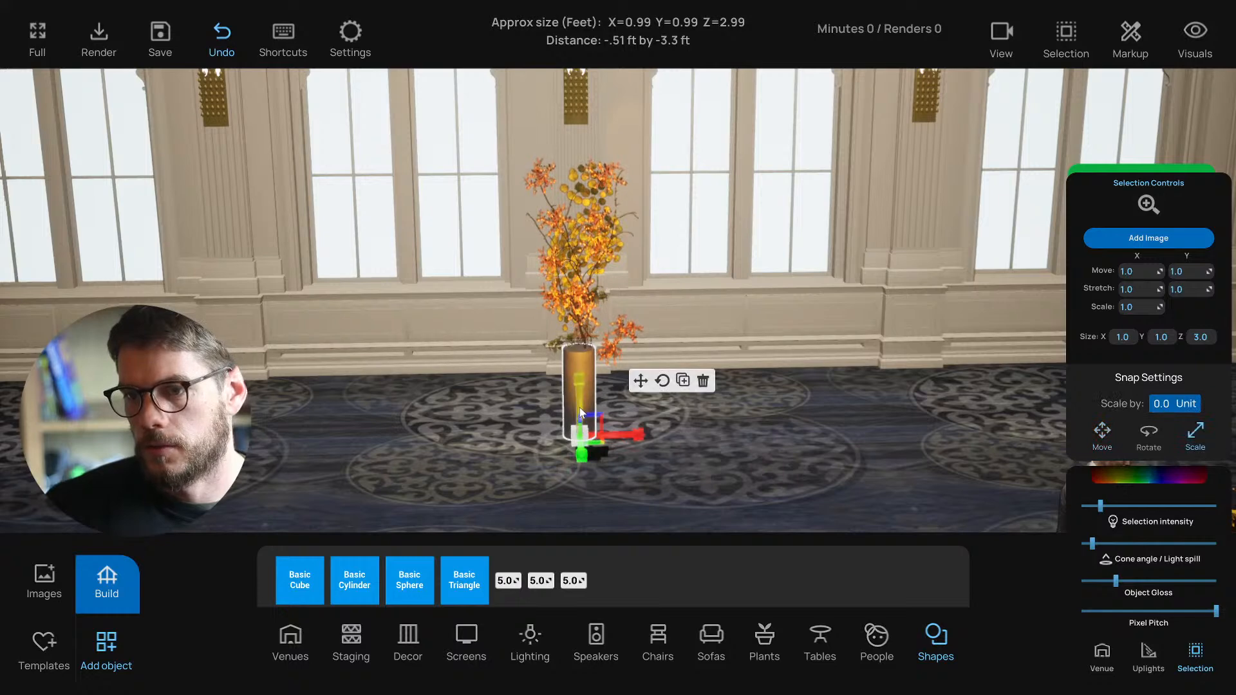
left_click(641, 384)
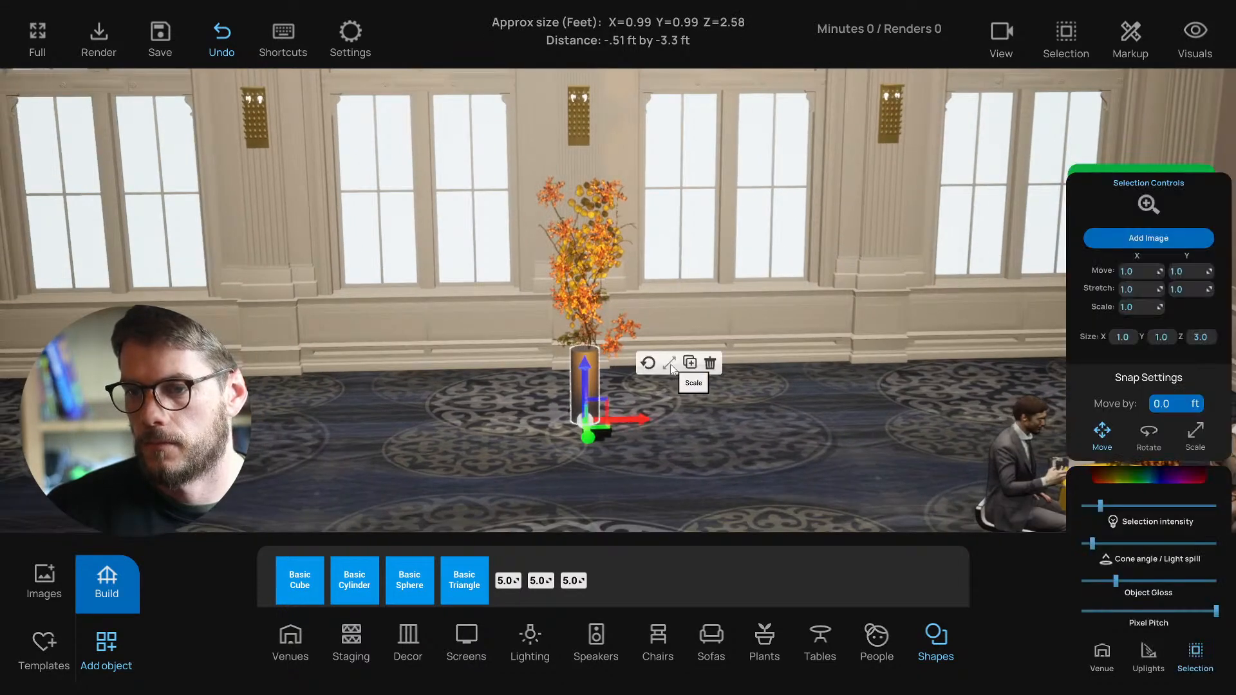
left_click(669, 364)
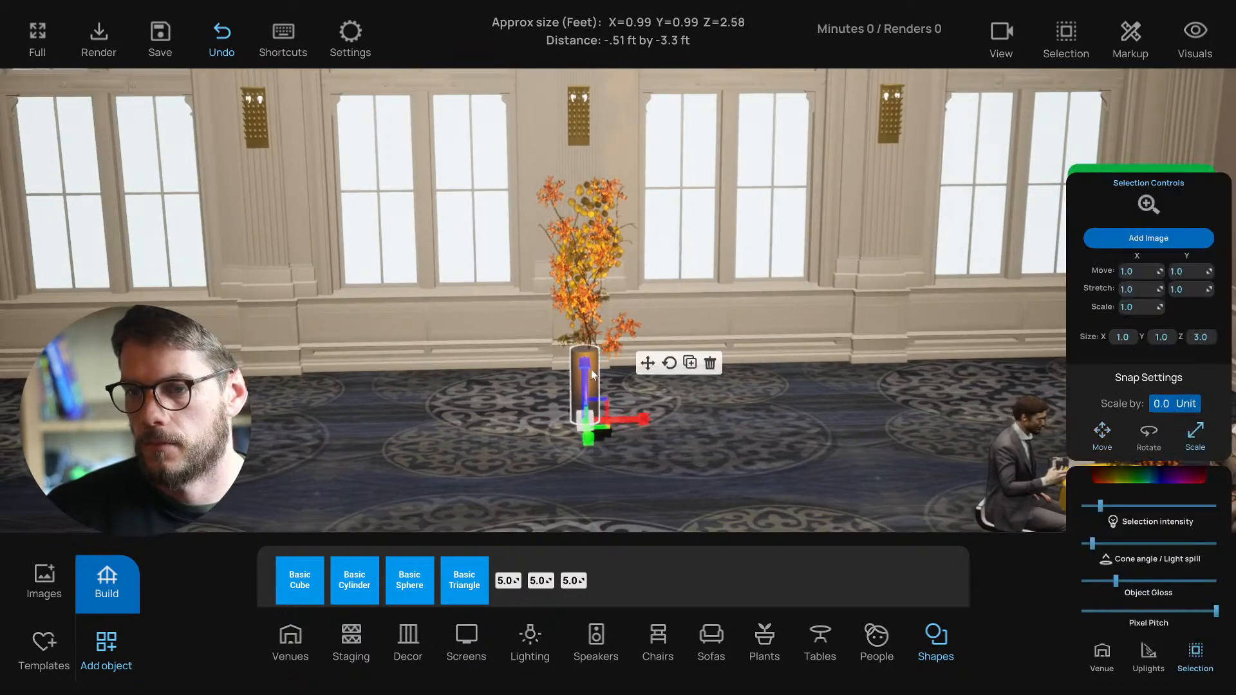
left_click(648, 365)
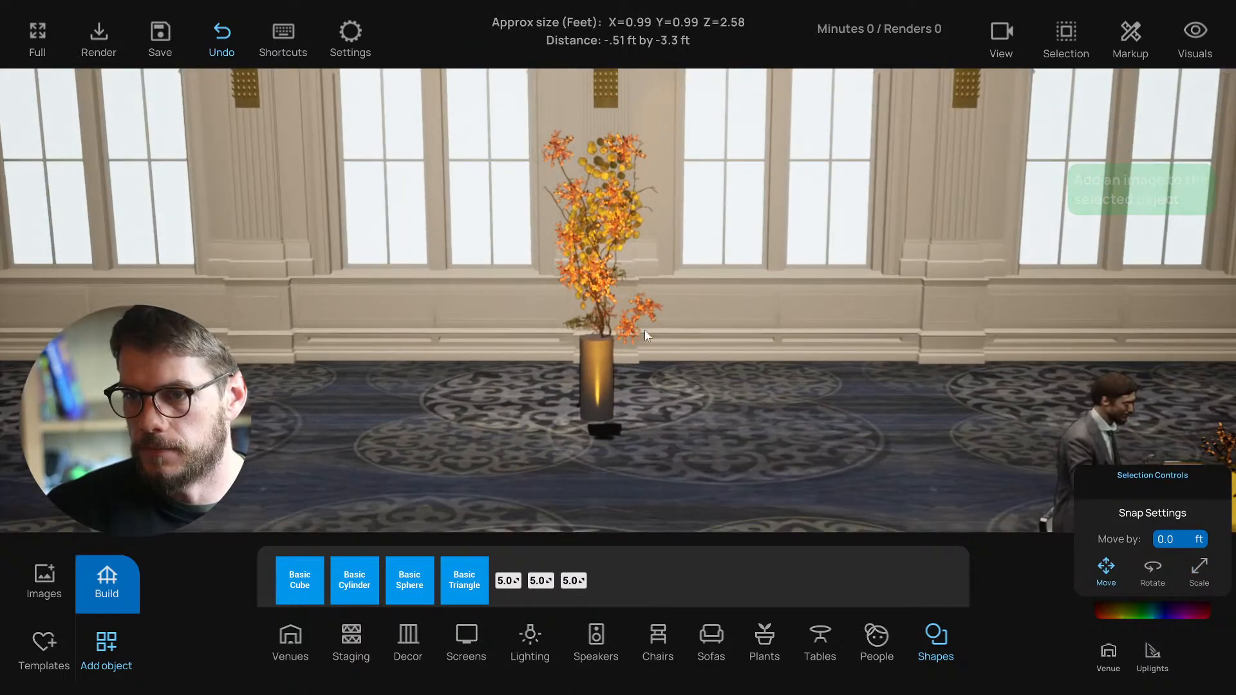
Step: Move the lower flowering plant slightly so it sits on the branch just above the vase
left_click(631, 330)
left_click(667, 271)
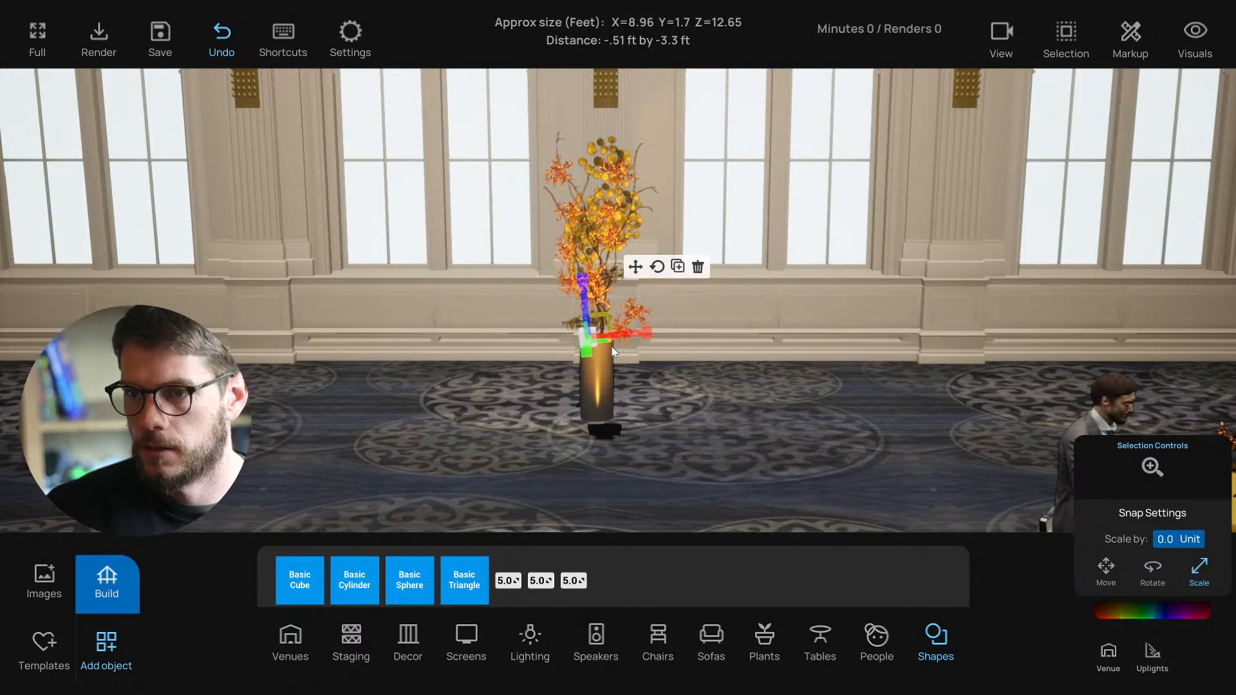
left_click(656, 266)
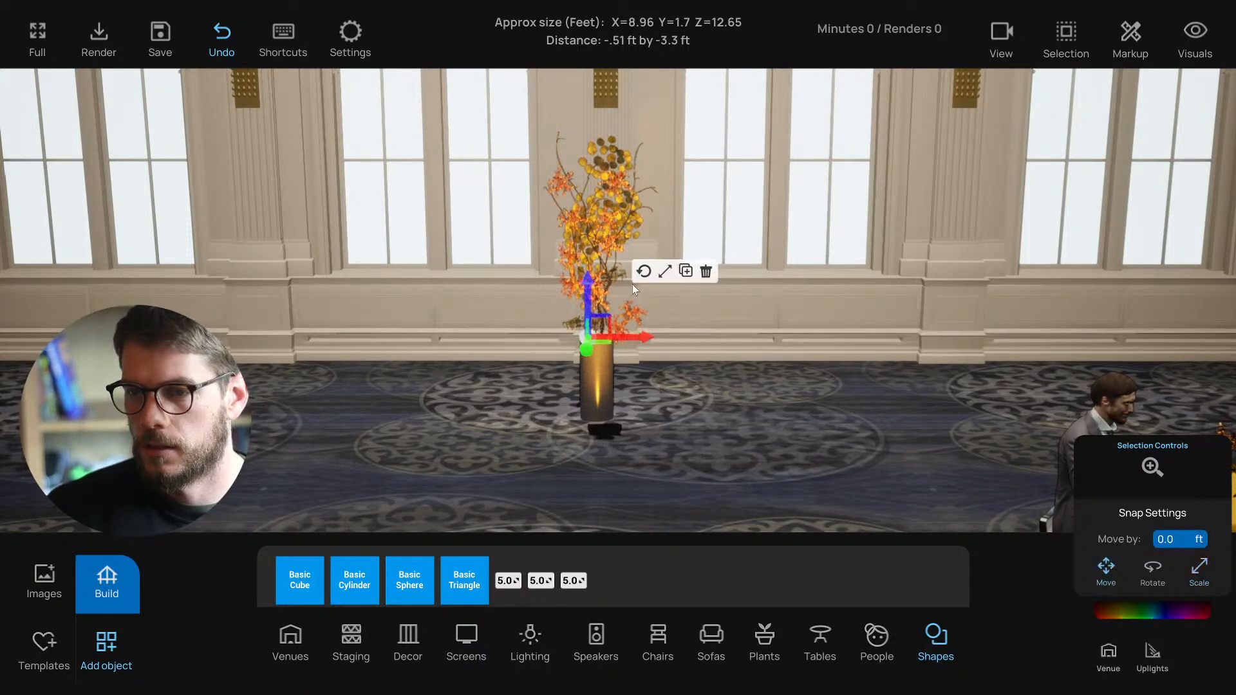
left_click_drag(601, 321, 579, 306)
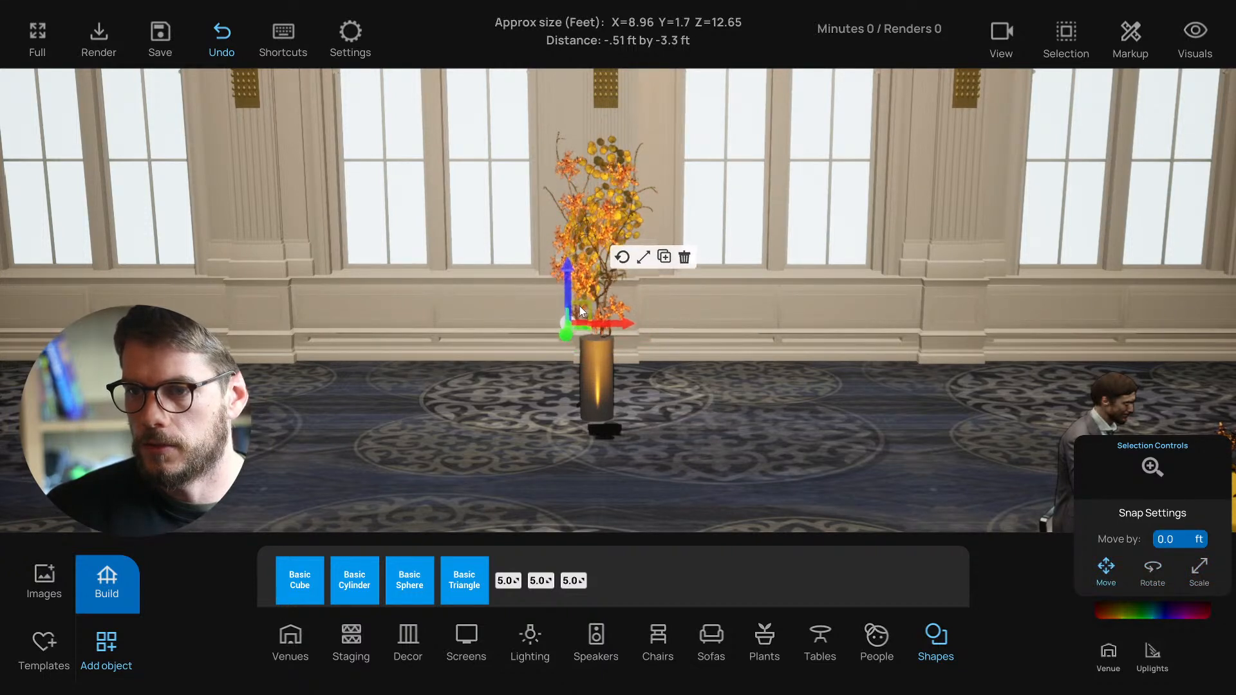
left_click(724, 402)
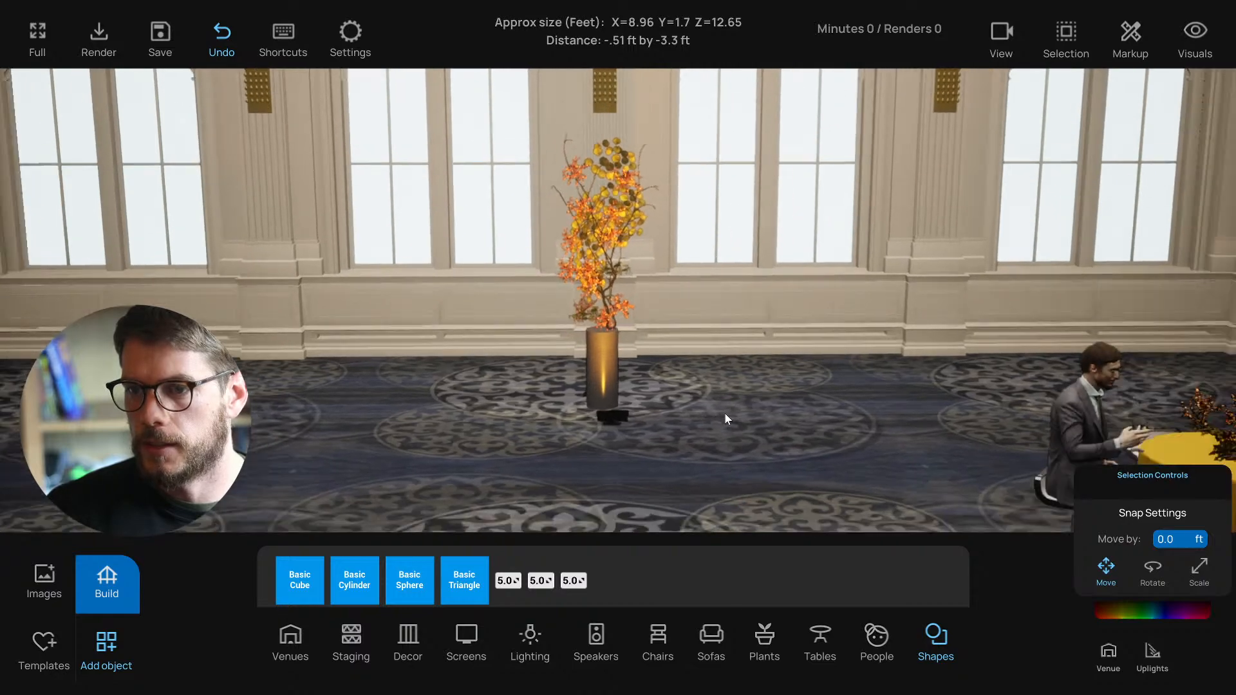
Step: Select the tree and vase together in the top view and shift them sideways to line up with the floor light
key("d")
key("s")
right_click_drag(722, 415, 644, 446)
key("w")
key("w")
key("a")
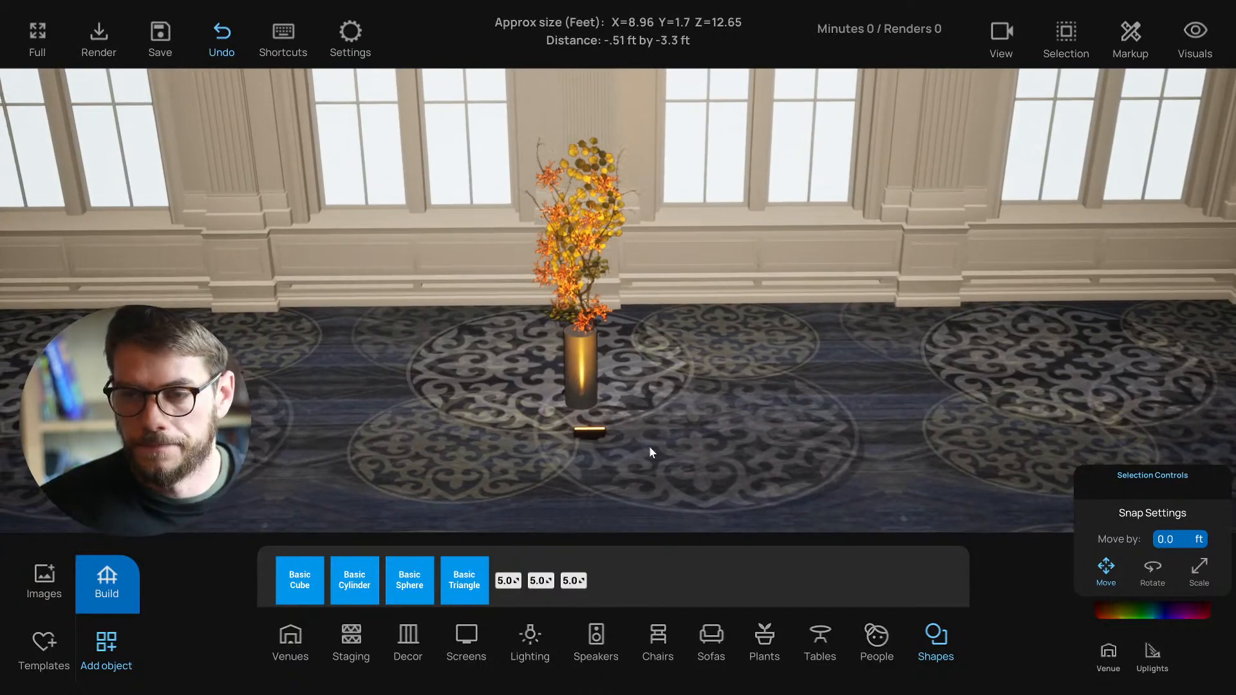
key("t")
key("w")
scroll(598, 238, "up", 3)
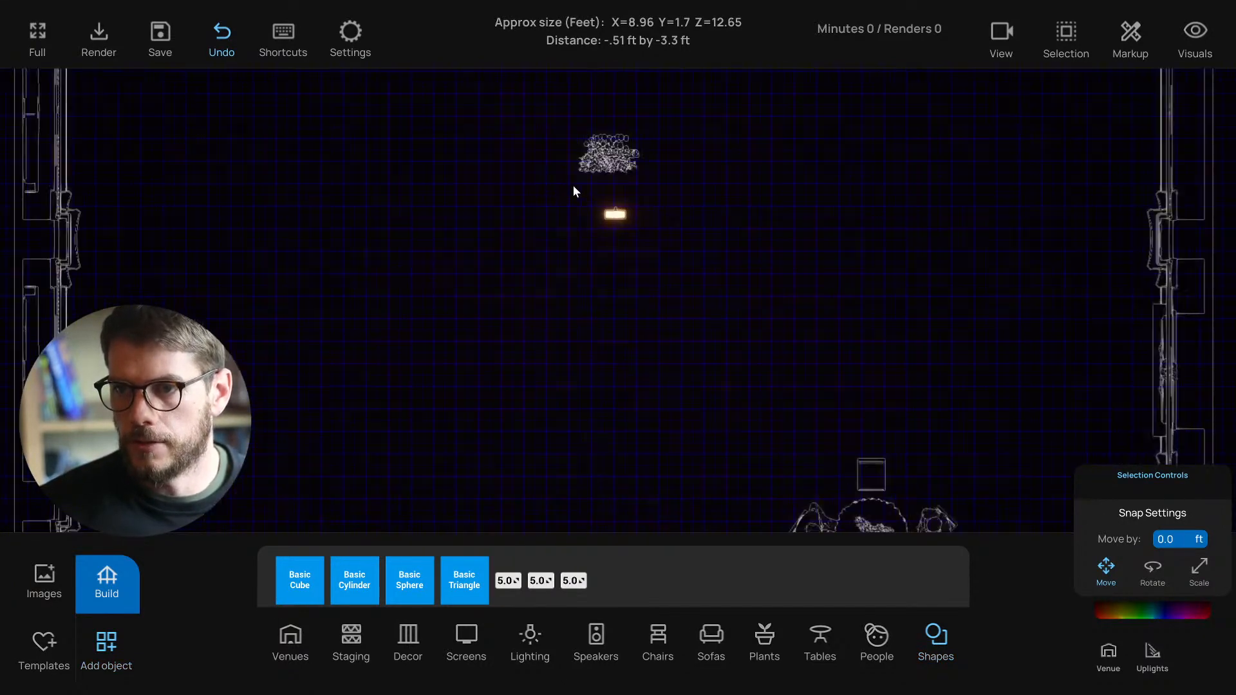
left_click_drag(537, 201, 734, 280)
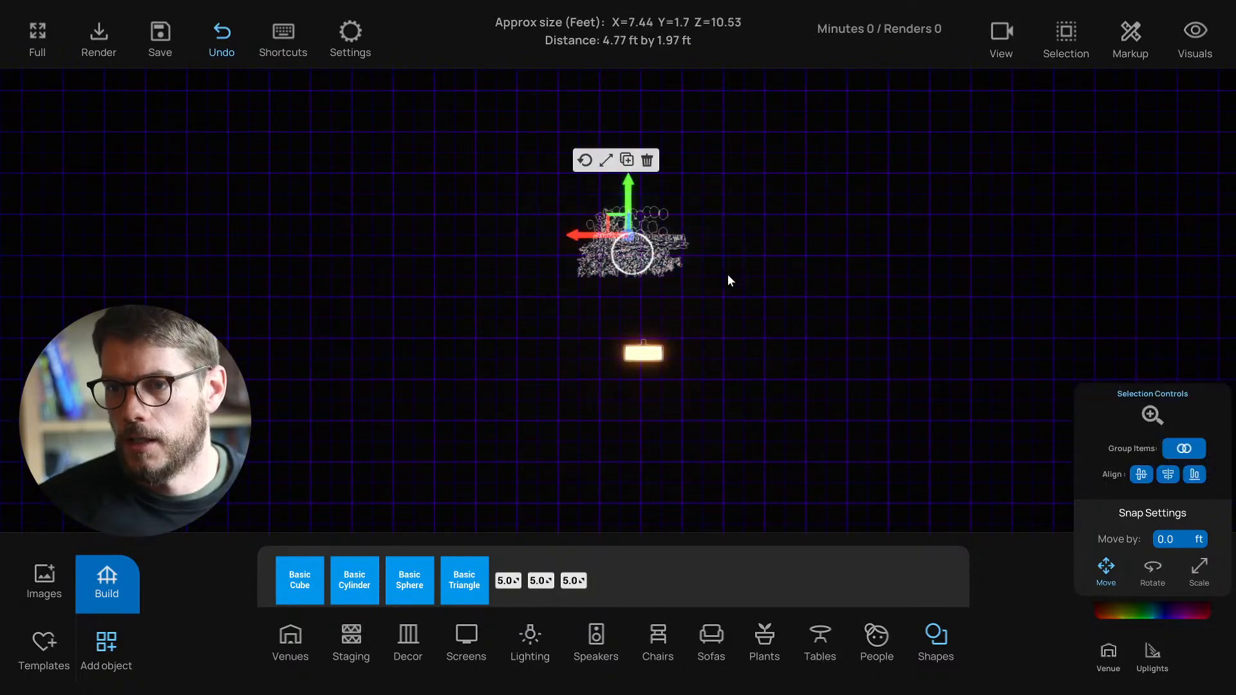
left_click_drag(614, 219, 629, 211)
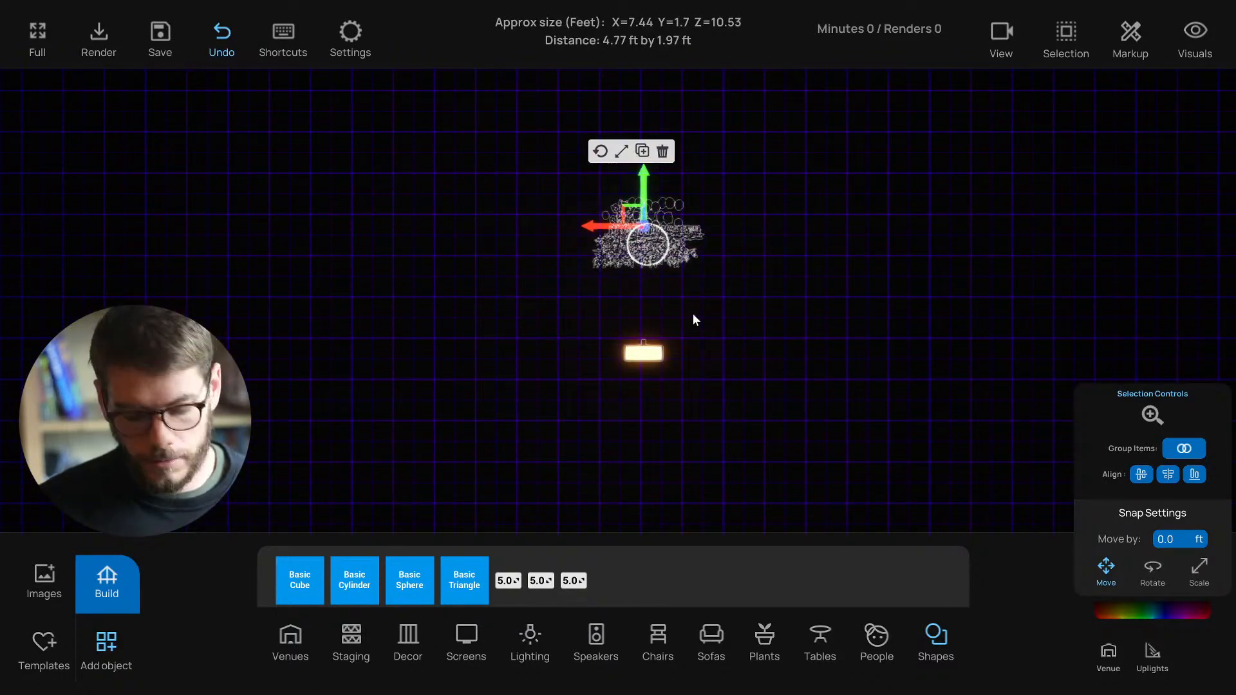
key("f")
scroll(682, 315, "up", 5)
right_click_drag(674, 315, 682, 323)
scroll(683, 323, "down", 3)
left_click(529, 277)
left_click_drag(501, 183, 730, 401)
left_click(767, 397)
right_click_drag(769, 396, 740, 383)
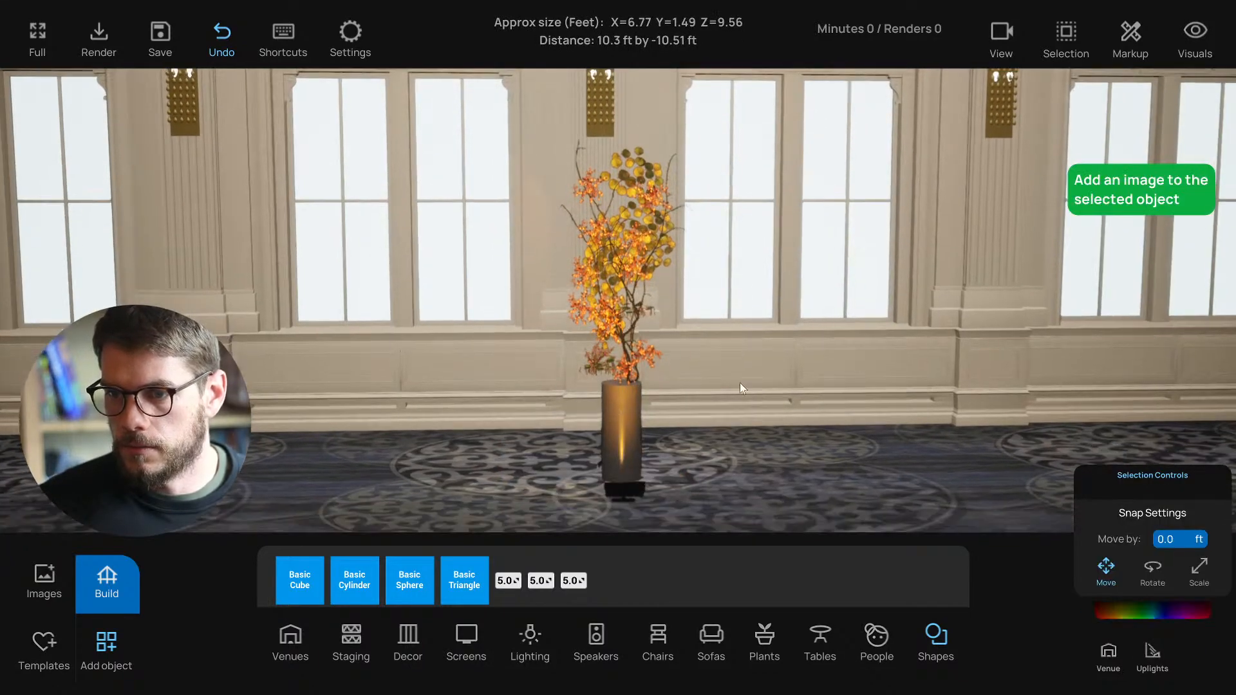
Step: Select the whole tree with its vase from the top view and adjust their scale together
key("t")
left_click_drag(524, 117, 663, 180)
key("t")
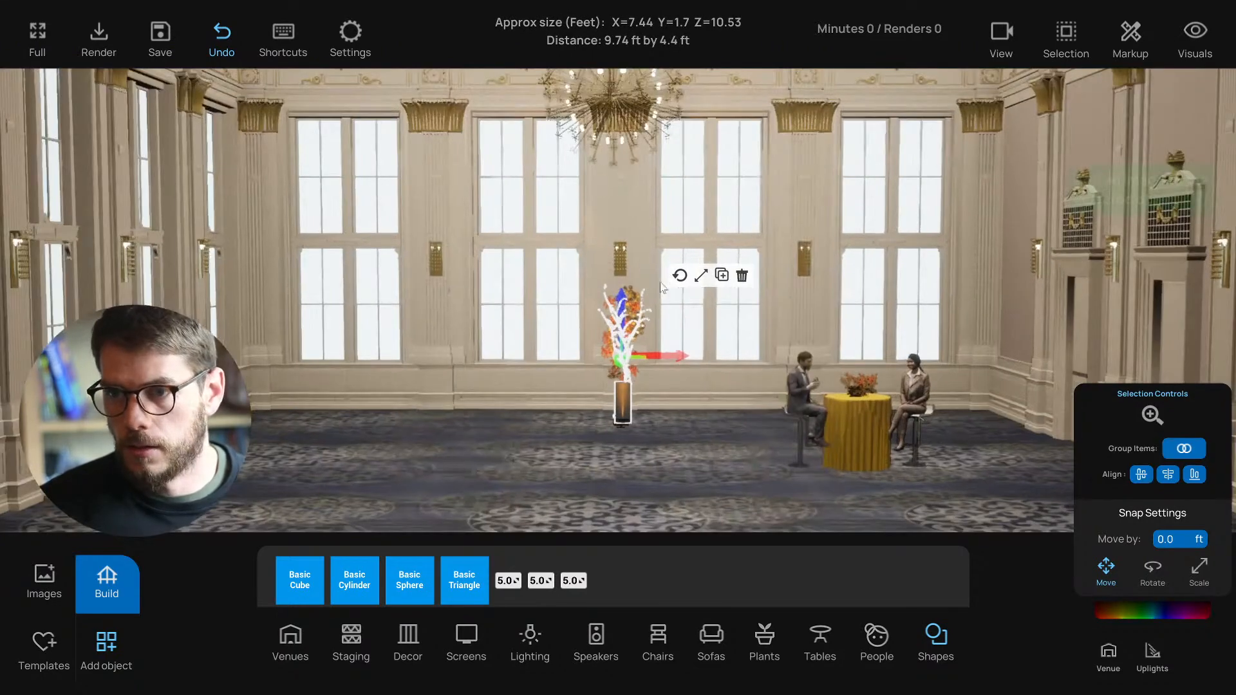
key("f")
left_click(694, 219)
mouse_move(667, 315)
middle_mouse_down()
mouse_move(714, 347)
mouse_move(657, 337)
middle_mouse_up()
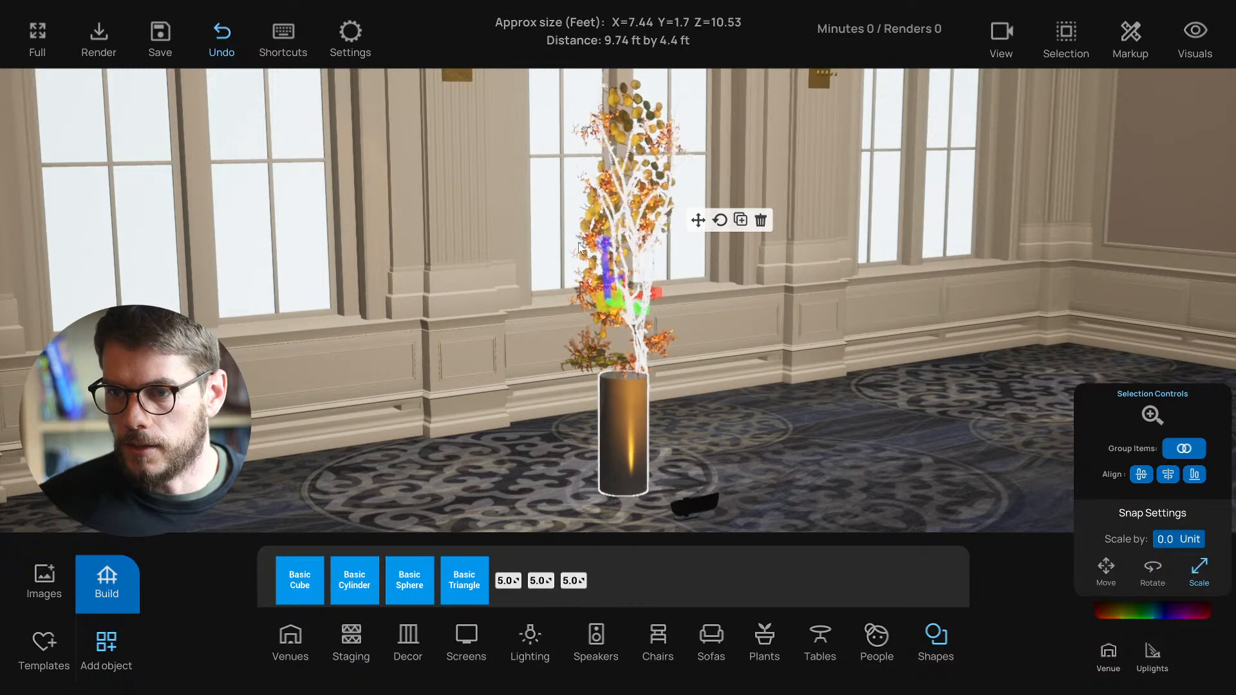
left_click_drag(667, 345, 598, 346)
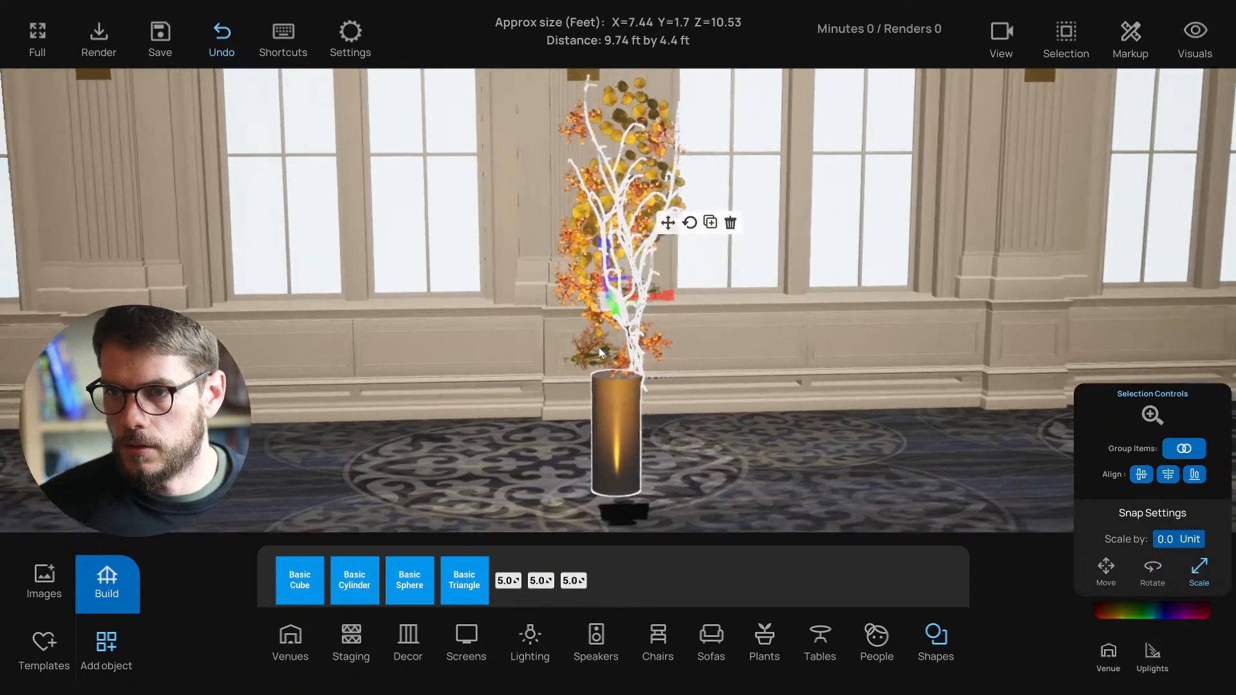
Step: Select the branch alone and nudge it so its stem stays inside the vase
left_click(635, 352)
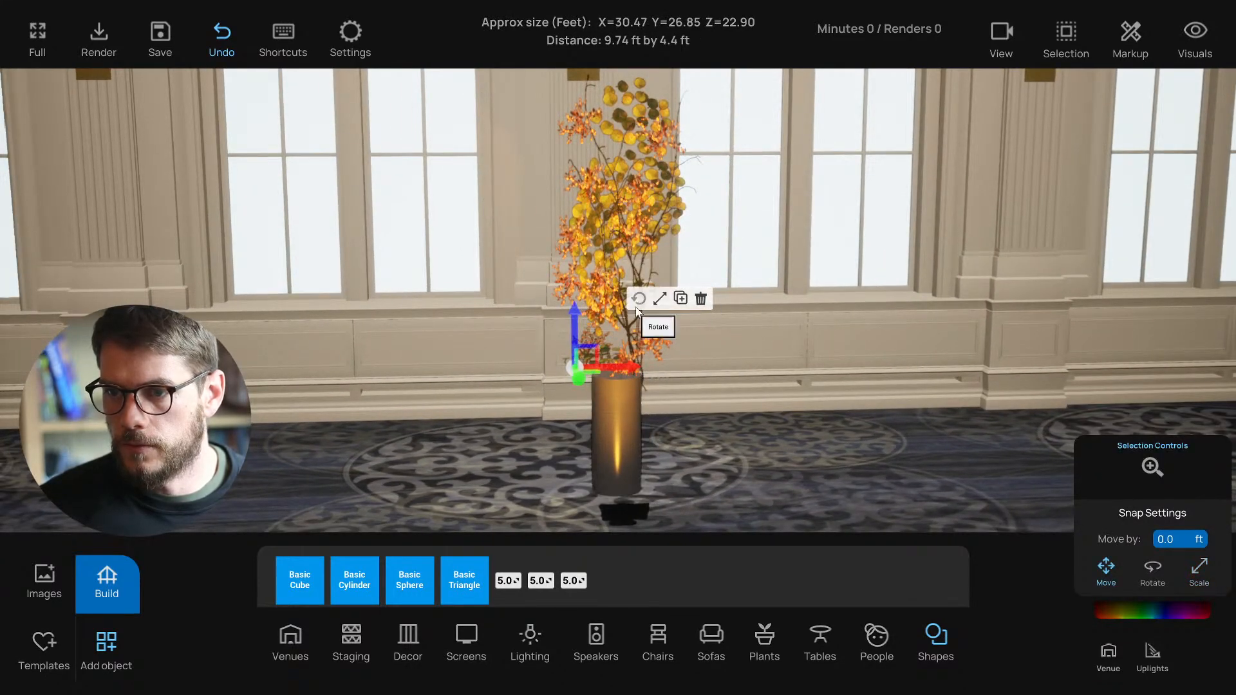
left_click(588, 88)
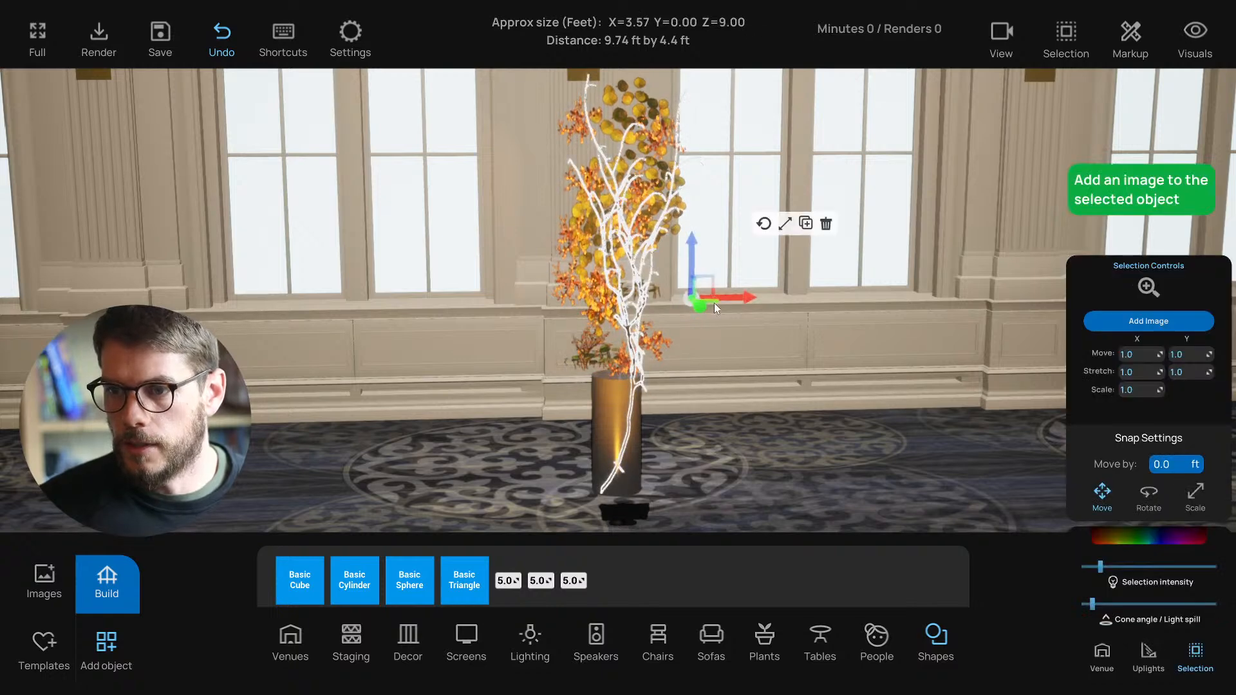
left_click_drag(700, 334, 696, 299)
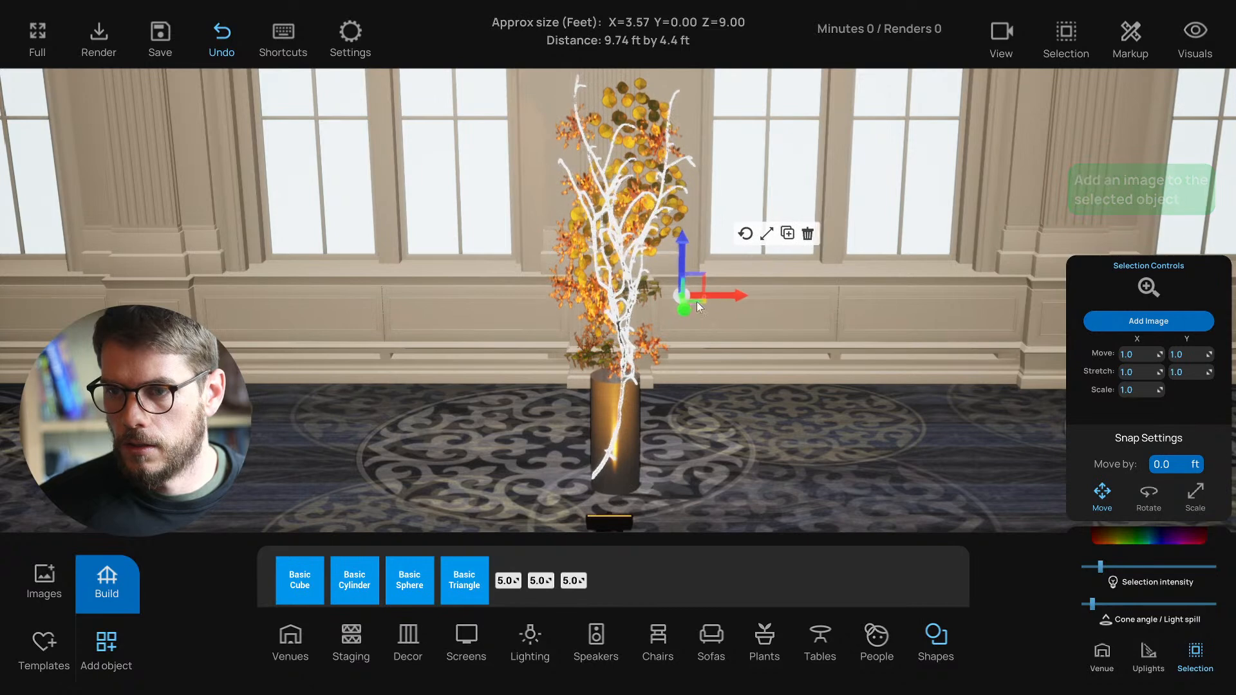
left_click(714, 420)
right_click_drag(693, 394, 692, 364)
scroll(692, 364, "down", 3)
scroll(693, 364, "up", 5)
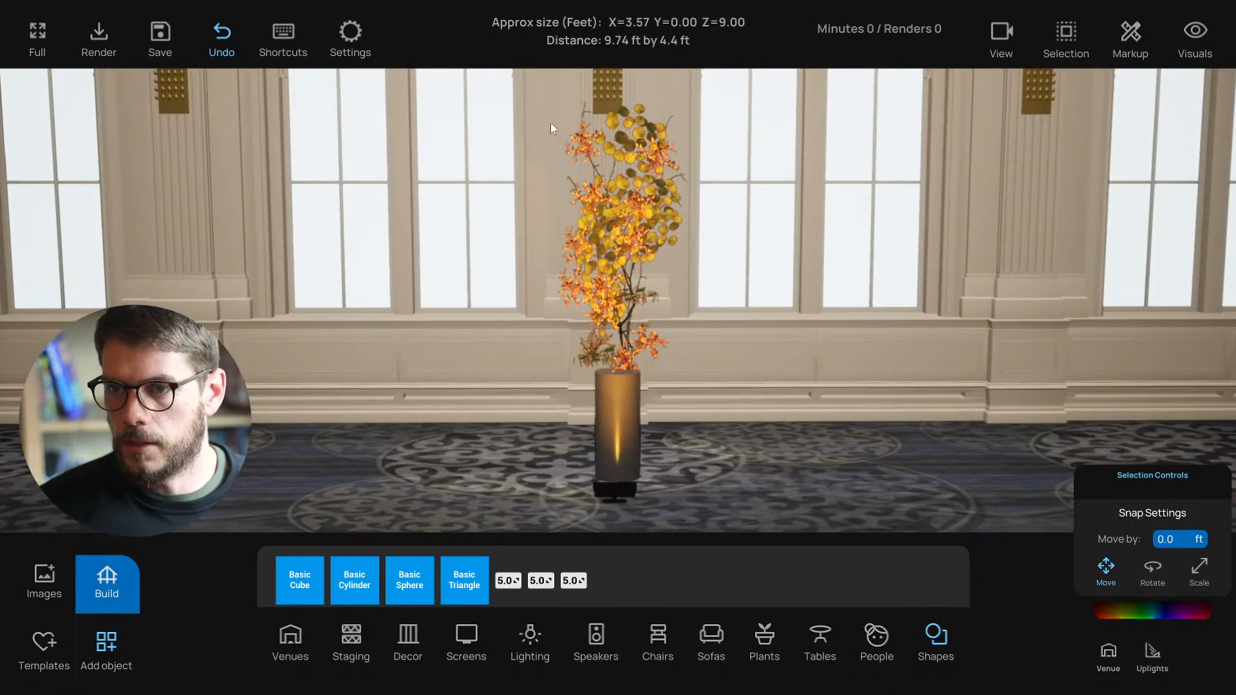
left_click_drag(559, 118, 675, 357)
mouse_move(691, 371)
right_mouse_down()
mouse_move(659, 372)
mouse_move(685, 384)
right_mouse_up()
scroll(660, 372, "up", 2)
scroll(685, 385, "down", 3)
left_click(735, 465)
right_click_drag(735, 465, 722, 460)
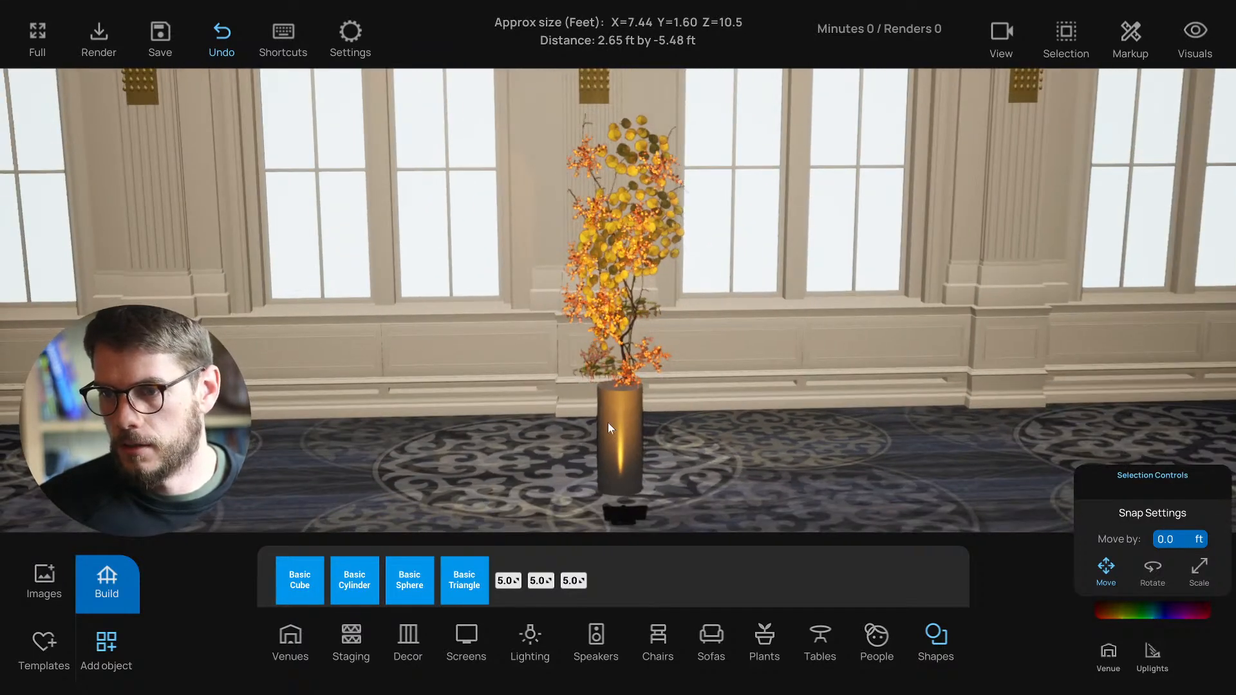
Step: Select the vase and nudge it slightly lower beneath the tree's branch
left_click(608, 422)
left_click_drag(622, 445, 624, 461)
scroll(716, 453, "down", 10)
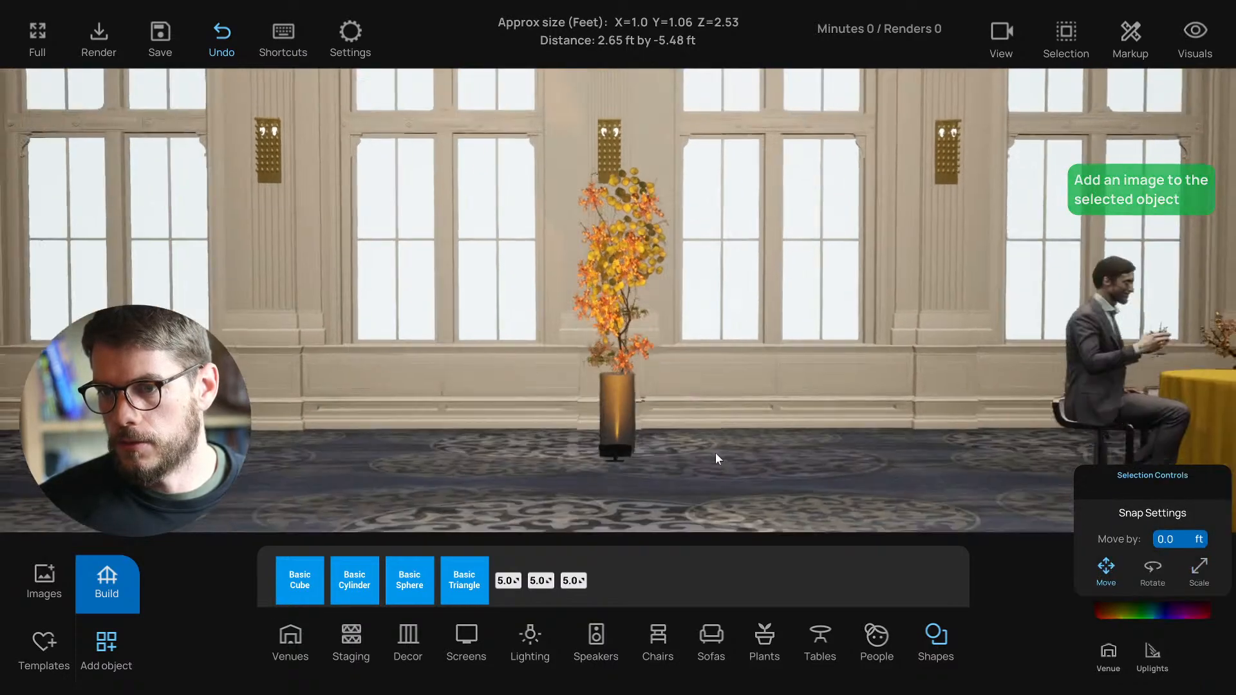
scroll(690, 433, "up", 10)
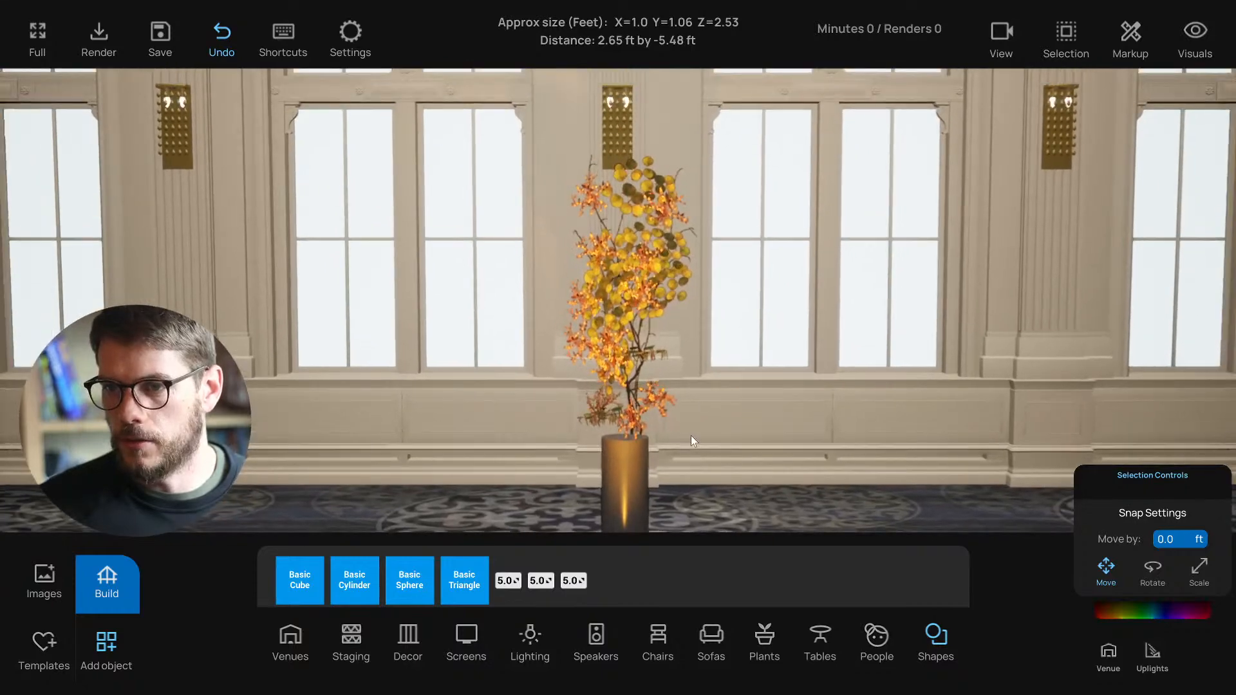
left_click_drag(554, 187, 769, 383)
scroll(758, 408, "down", 6)
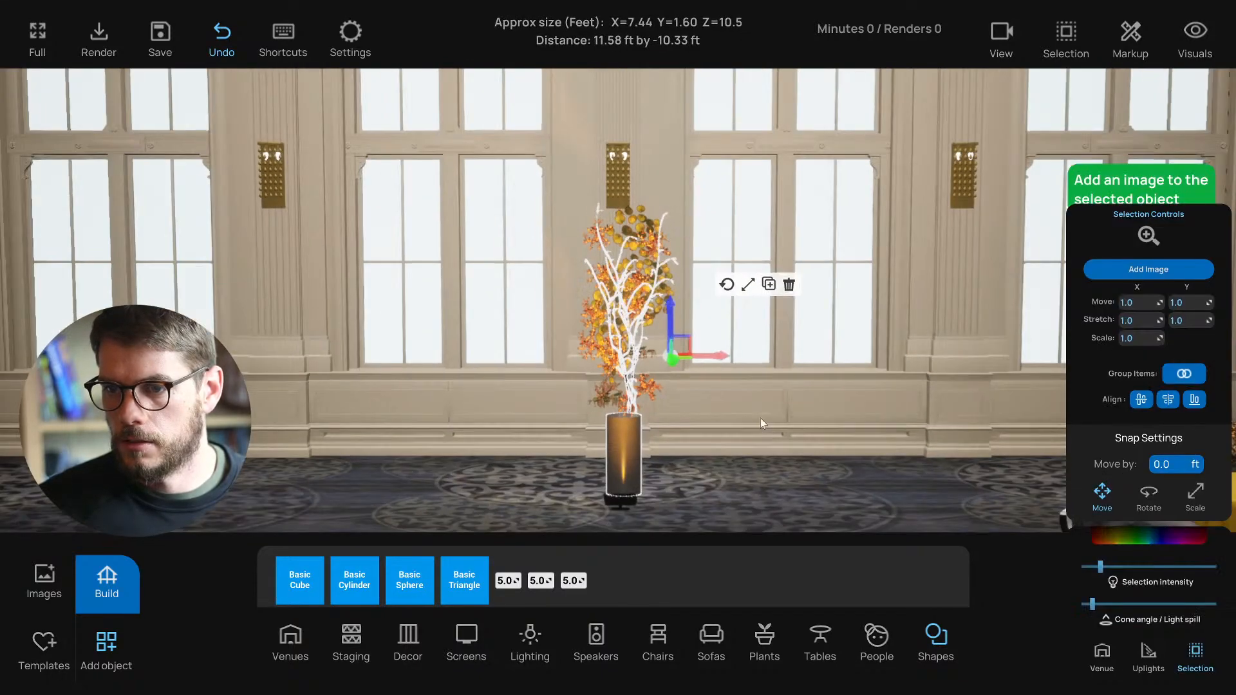
left_click(747, 433)
Step: Select the tree and vase together from the top view and scale them up slightly
key("t")
key("w")
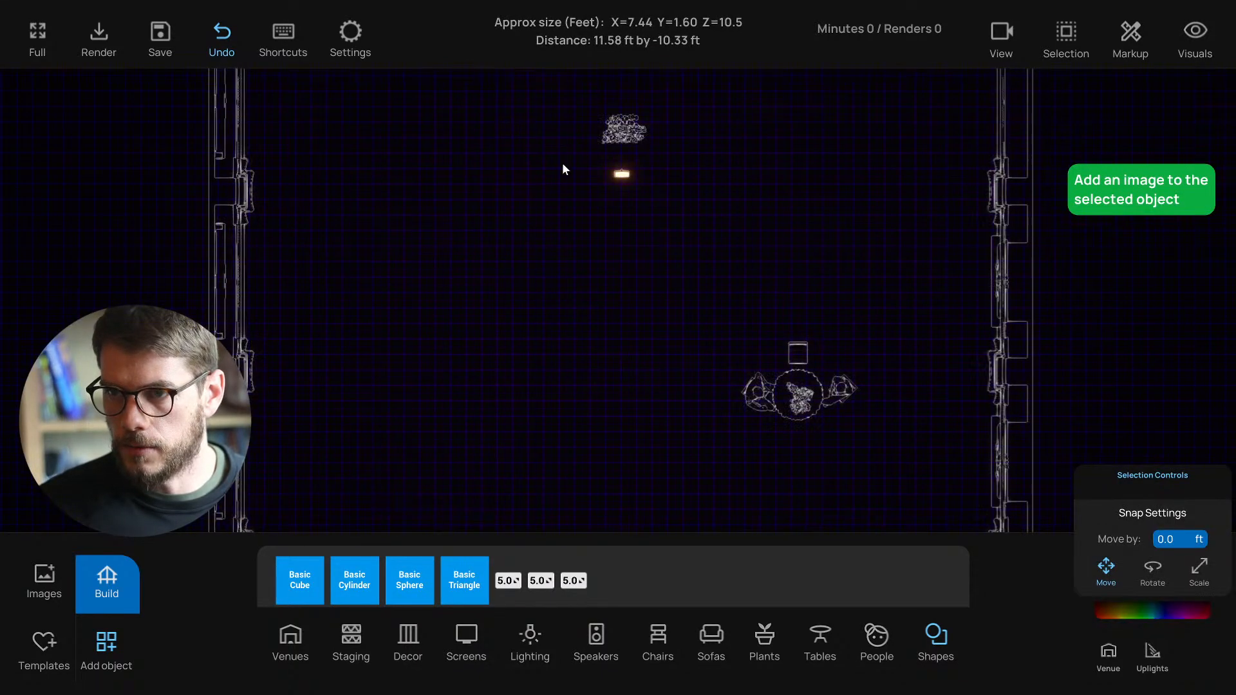
left_click_drag(546, 92, 667, 151)
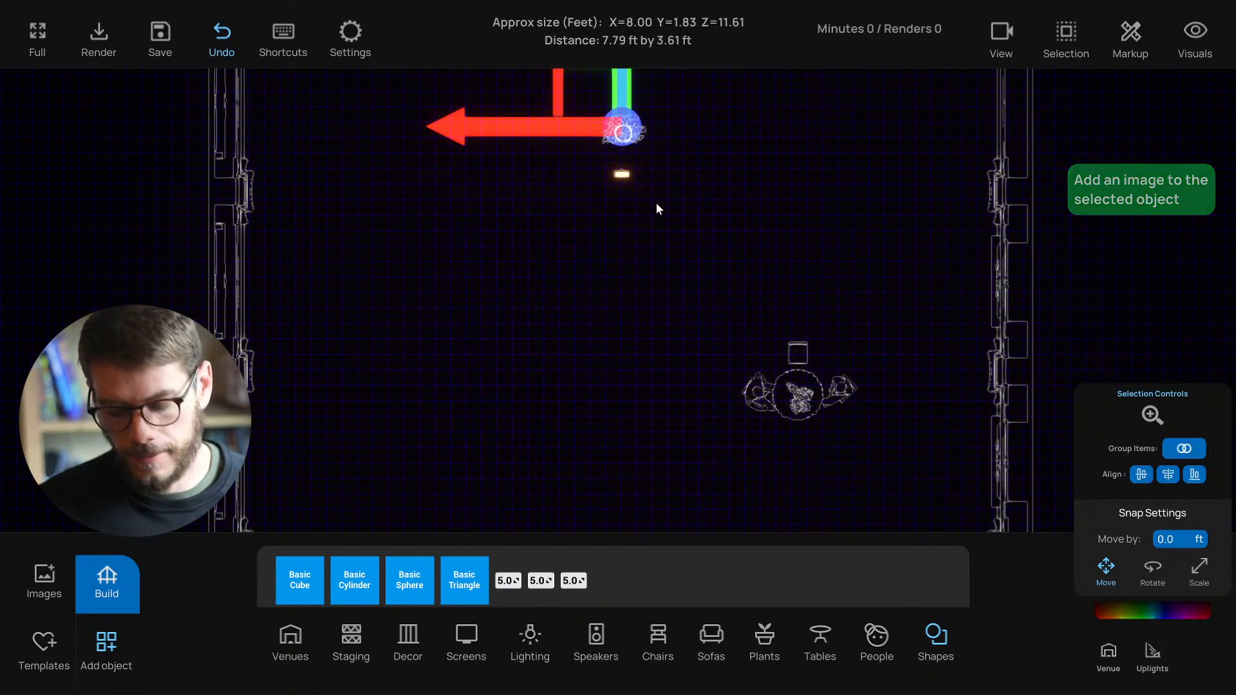
key("t")
scroll(646, 262, "up", 5)
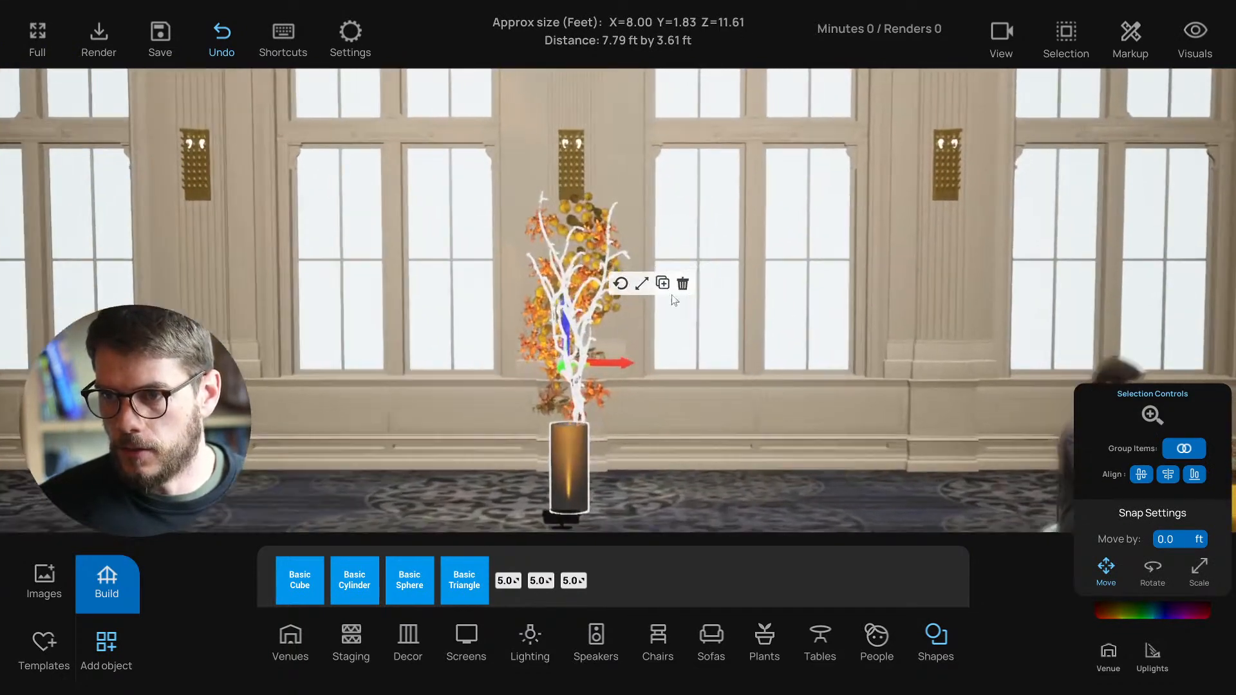
left_click_drag(562, 321, 565, 295)
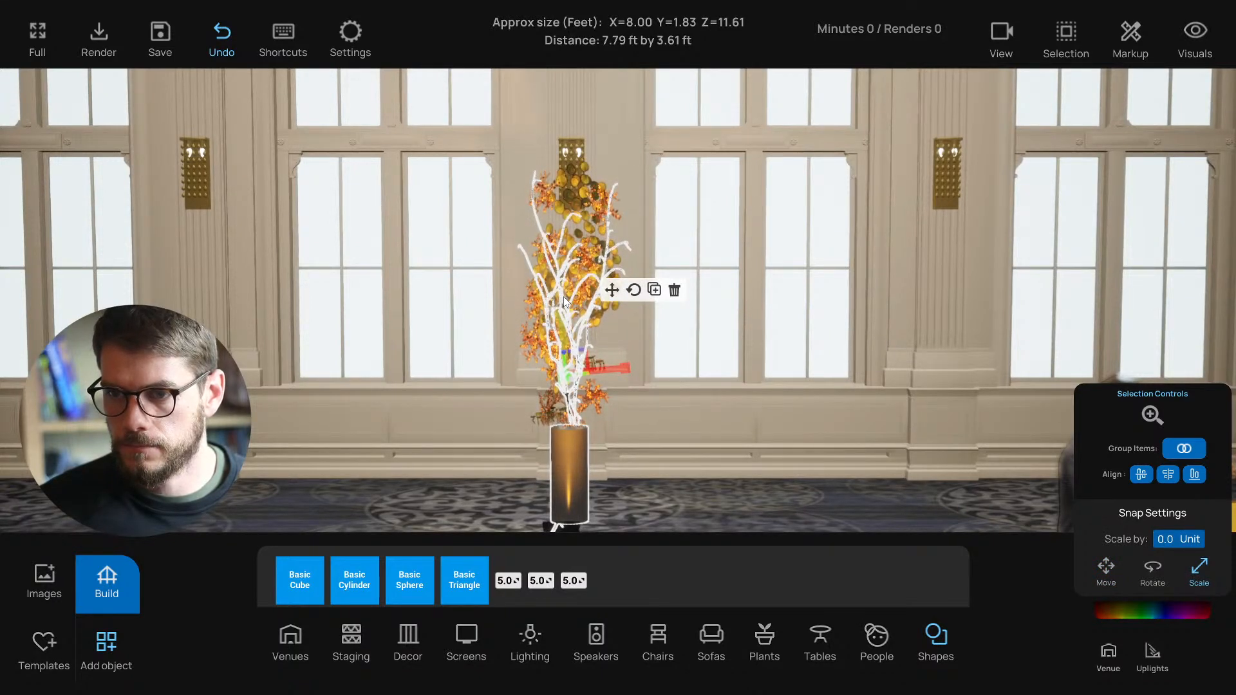
Step: Duplicate the orange foliage and raise the copy to fill out the upper part of the tree
left_click(678, 383)
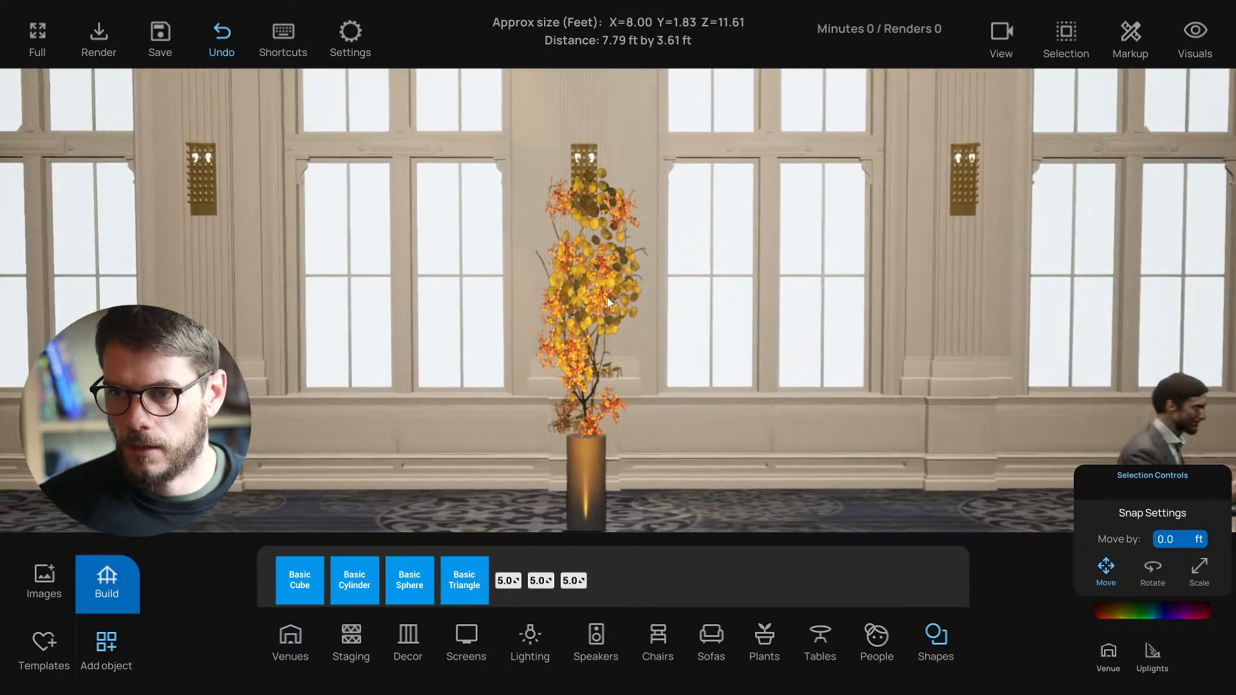
key("ctrl+z")
scroll(595, 316, "up", 2)
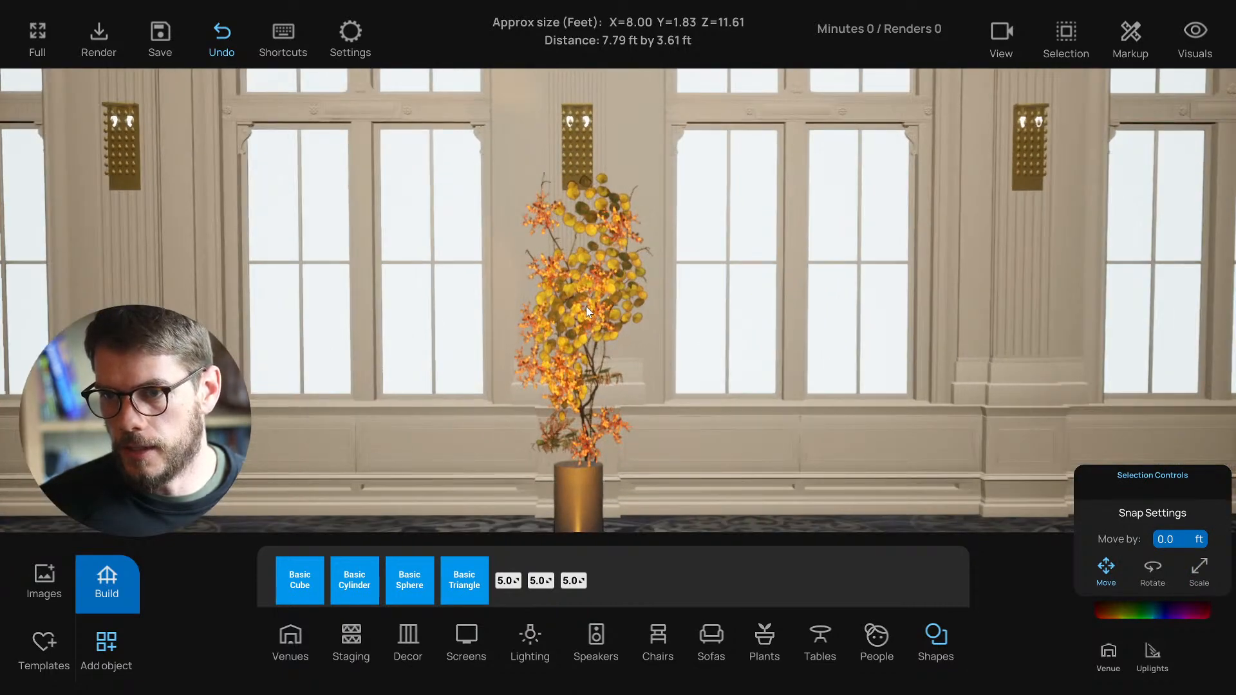
scroll(583, 295, "down", 1)
left_click(580, 291)
key("ctrl+c")
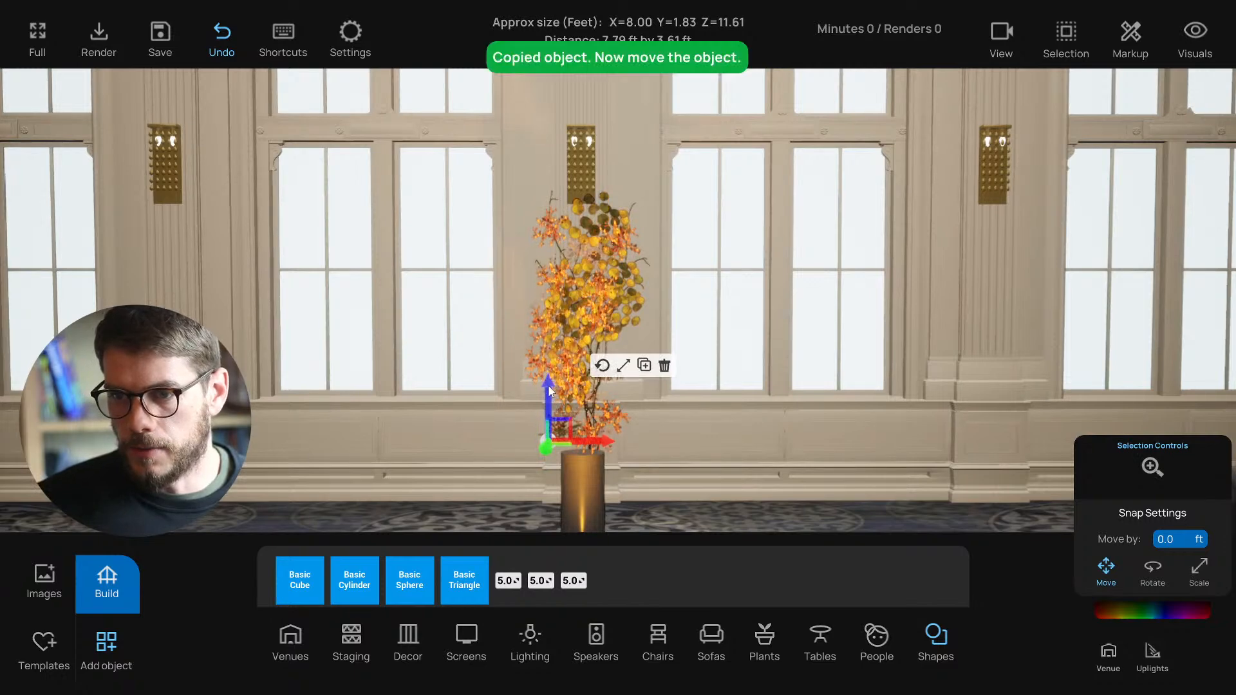
left_click_drag(549, 350, 588, 339)
right_click_drag(597, 355, 593, 348)
mouse_move(564, 331)
left_mouse_down()
mouse_move(582, 326)
mouse_move(564, 316)
left_mouse_up()
left_click(572, 399)
right_click_drag(578, 390, 581, 358)
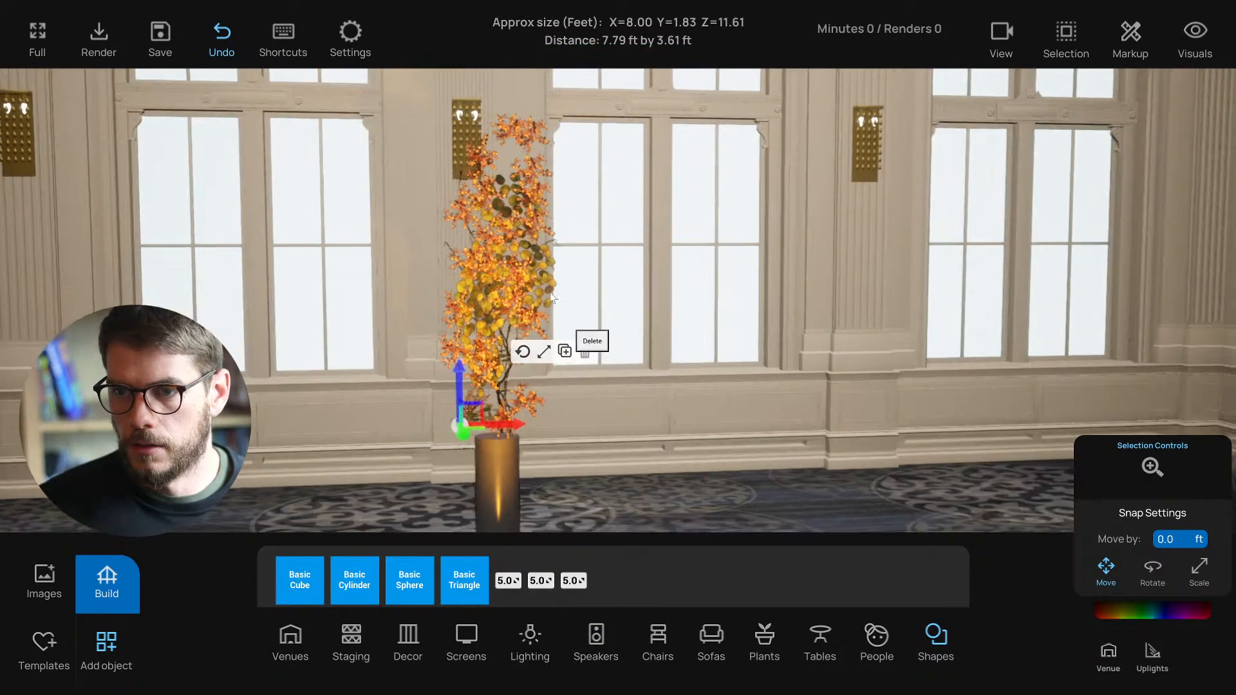
left_click(446, 237)
right_click_drag(446, 245, 497, 230)
key("a")
key("a")
right_click_drag(498, 183, 491, 302)
left_click(455, 232)
key("s")
Step: Look through the library of uploaded images and close it without adding any
left_click(43, 591)
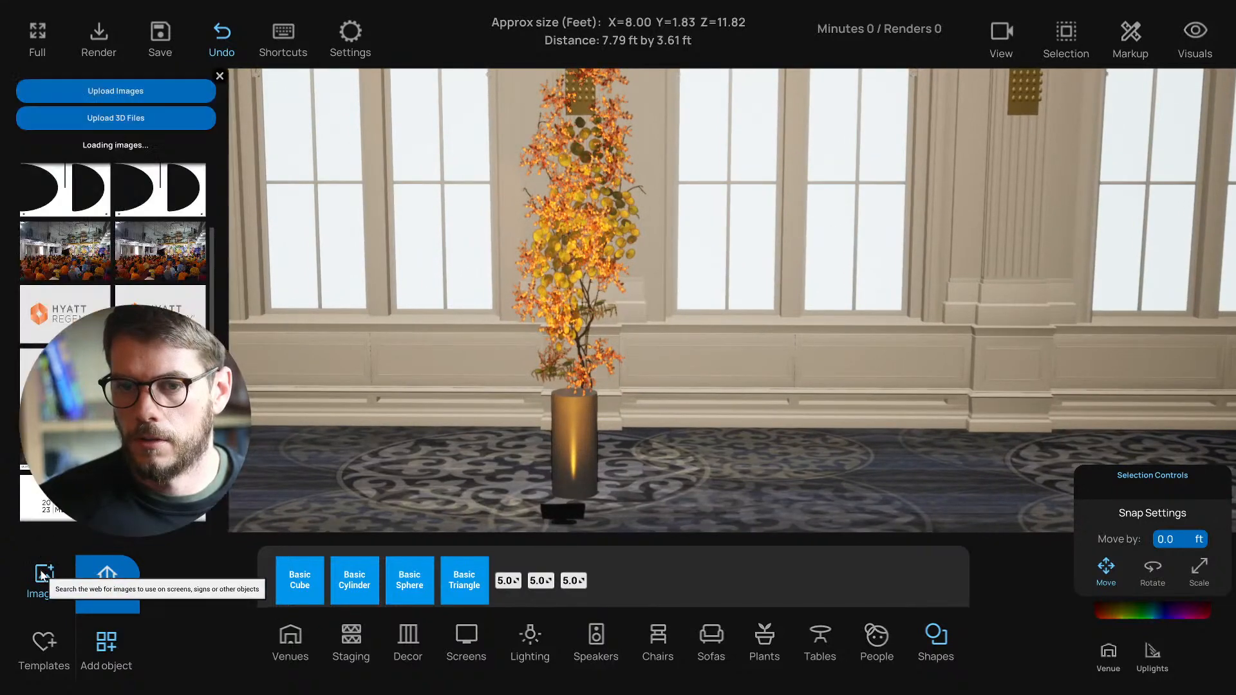
left_click_drag(212, 299, 233, 515)
scroll(222, 498, "down", 5)
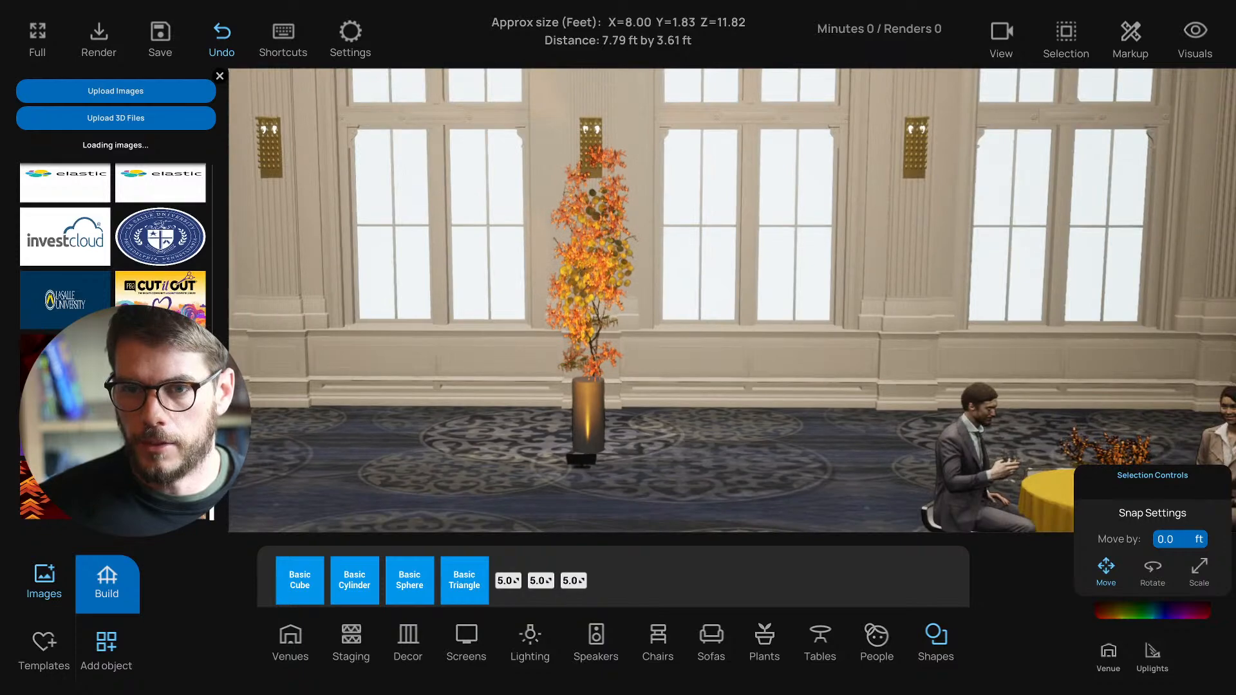
left_click_drag(214, 523, 227, 160)
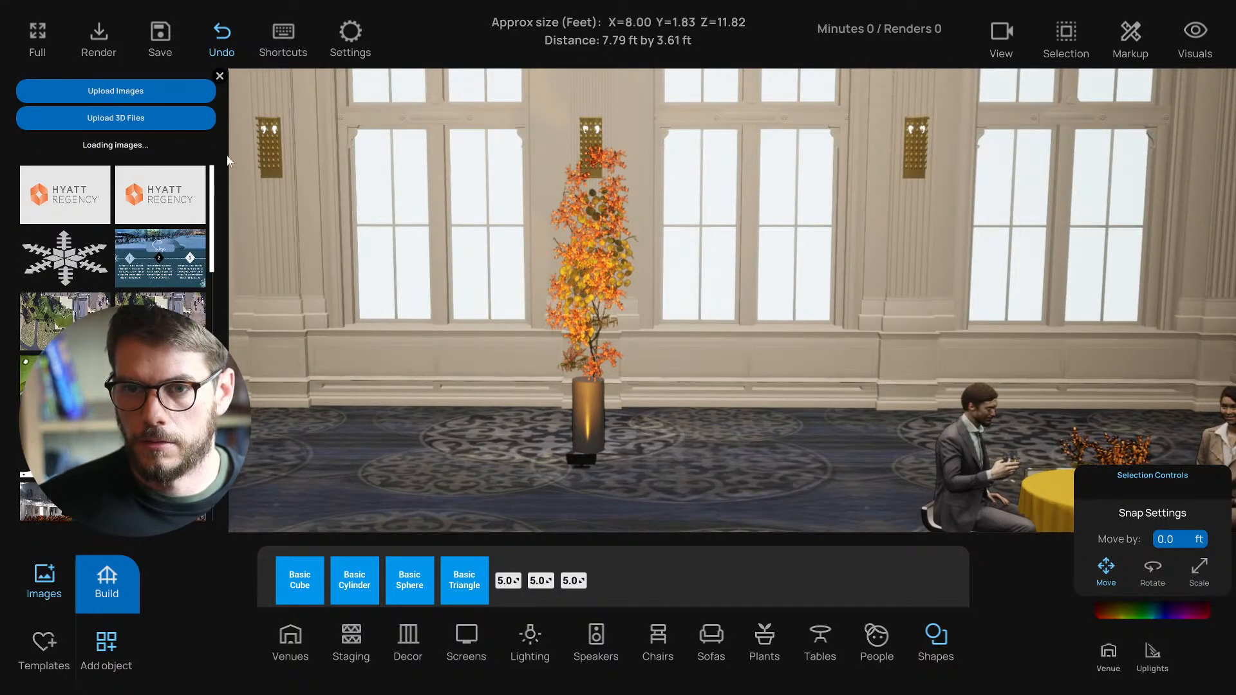
left_click(220, 76)
Step: Move one of the yellow-leaf plants sideways out of the tree, well clear to the right of the vase
scroll(559, 198, "up", 8)
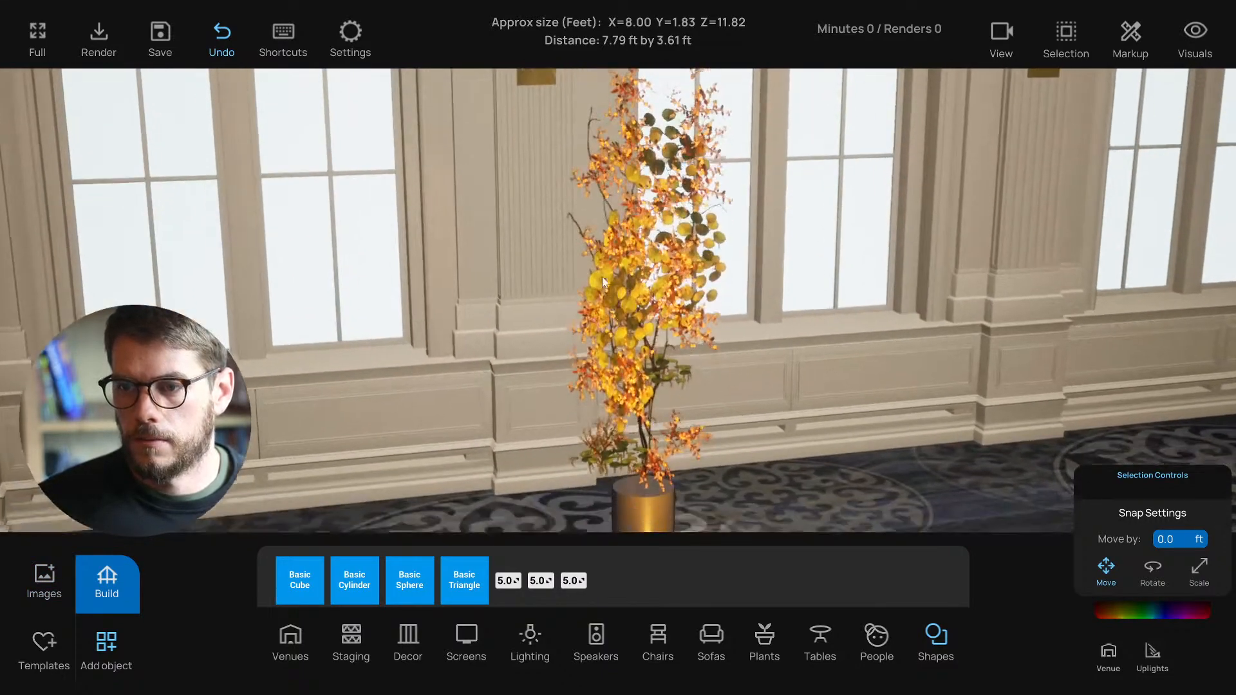
scroll(614, 339, "up", 3)
left_click(581, 343)
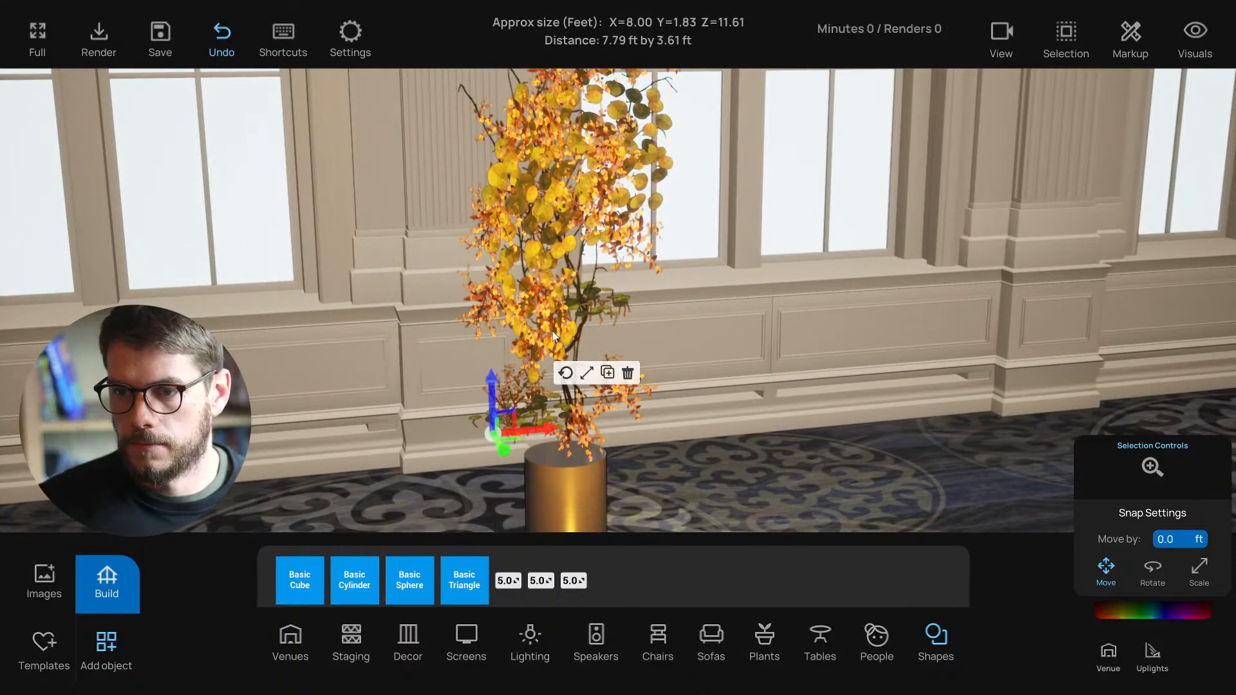
right_click_drag(532, 359, 480, 336)
middle_click_drag(430, 442, 427, 322)
left_click(410, 191)
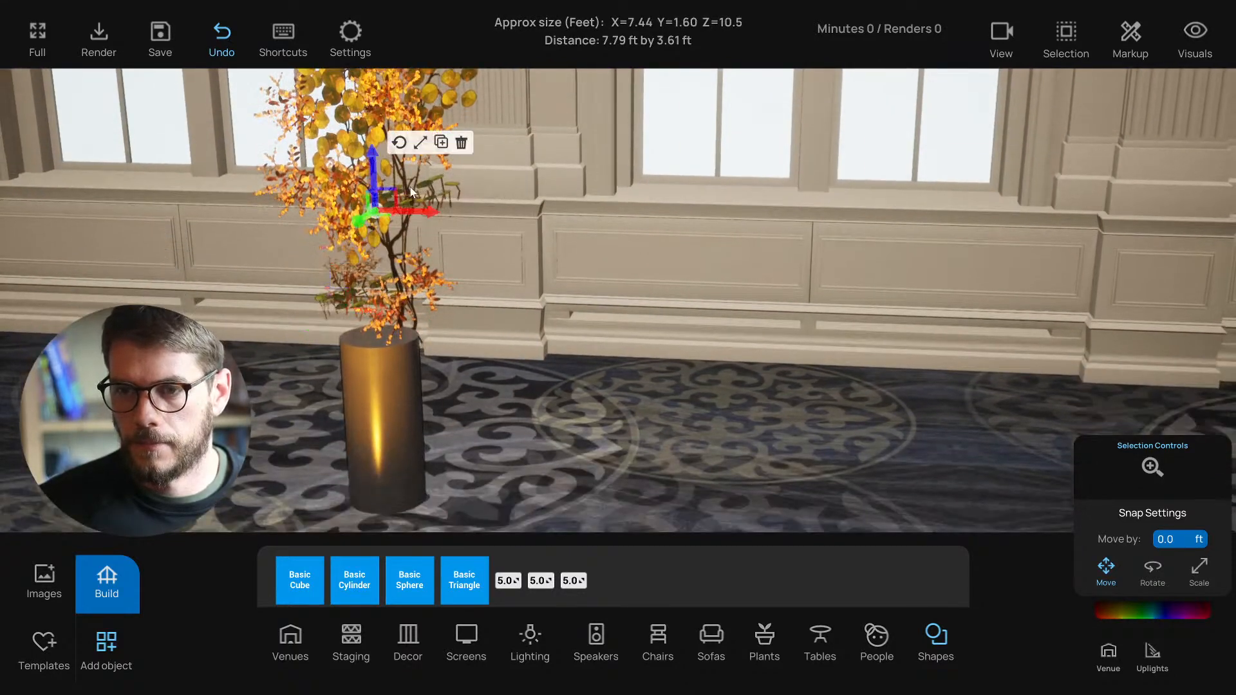
left_click_drag(423, 221, 527, 217)
left_click(410, 223)
middle_click_drag(410, 223, 413, 341)
left_click(448, 185)
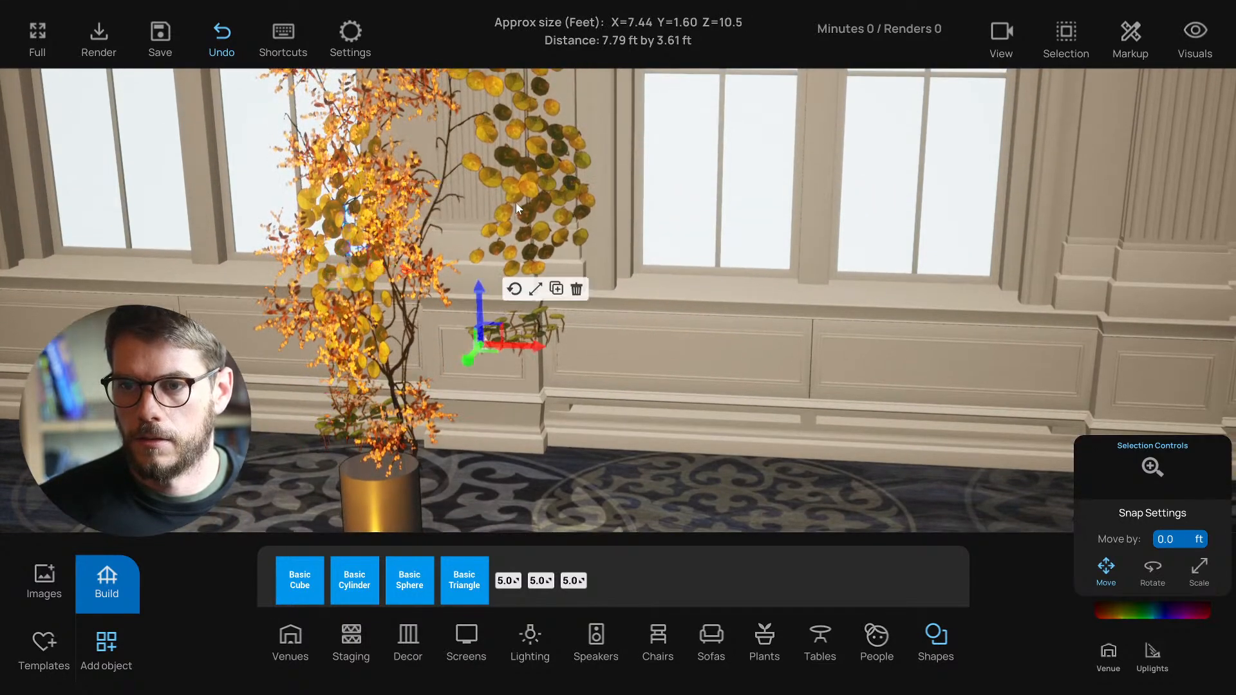
left_click(515, 202)
scroll(528, 270, "down", 1)
left_click_drag(511, 339, 663, 351)
Step: Move the two orange foliage pieces out of the branches to the left of the vase
left_click(458, 202)
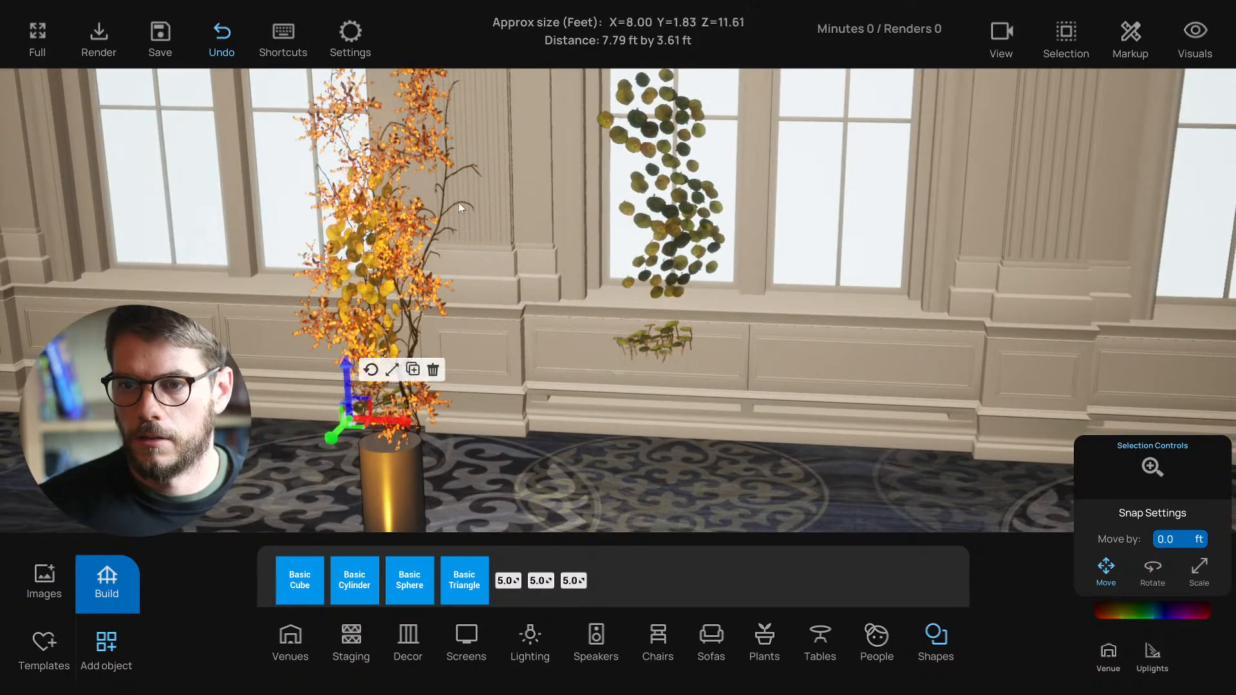
left_click_drag(474, 175, 546, 397)
left_click_drag(536, 349, 494, 345)
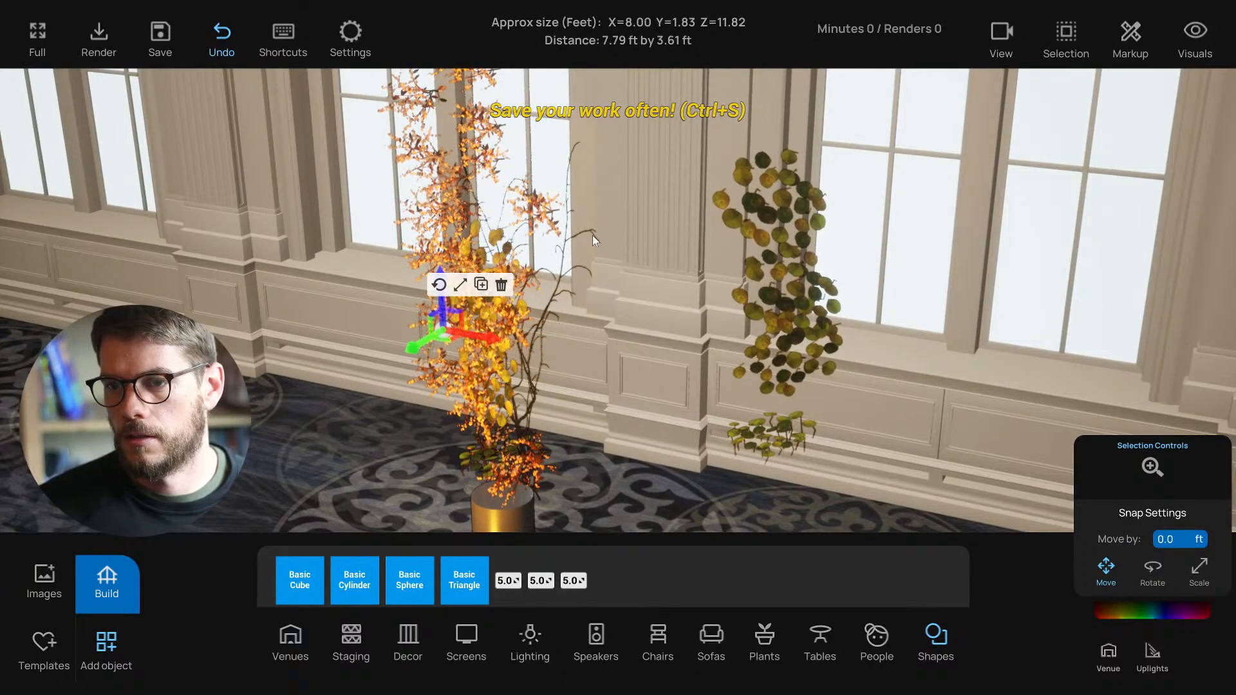
left_click_drag(595, 240, 540, 208)
left_click_drag(508, 475, 527, 303)
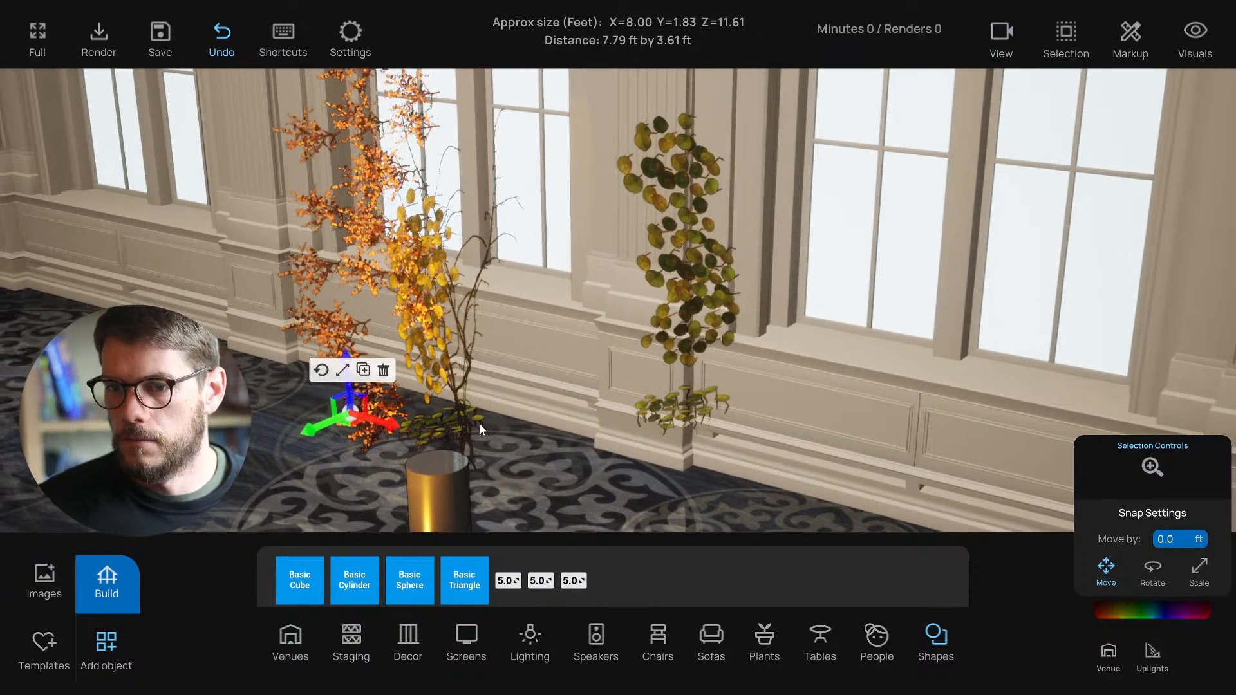
Step: Shift the remaining yellow-leaf plant and orange foliage left until only the bare branch stands in the vase
middle_click_drag(480, 422, 456, 380)
left_click(455, 379)
left_click(497, 203)
left_click_drag(497, 202, 468, 198)
middle_click_drag(475, 139, 519, 274)
scroll(519, 274, "up", 2)
scroll(519, 274, "up", 2)
middle_click_drag(448, 319, 670, 350)
scroll(508, 308, "down", 2)
scroll(558, 315, "down", 3)
left_click_drag(663, 334, 620, 423)
left_click(595, 287)
middle_click_drag(720, 334, 690, 336)
left_click_drag(580, 414, 502, 401)
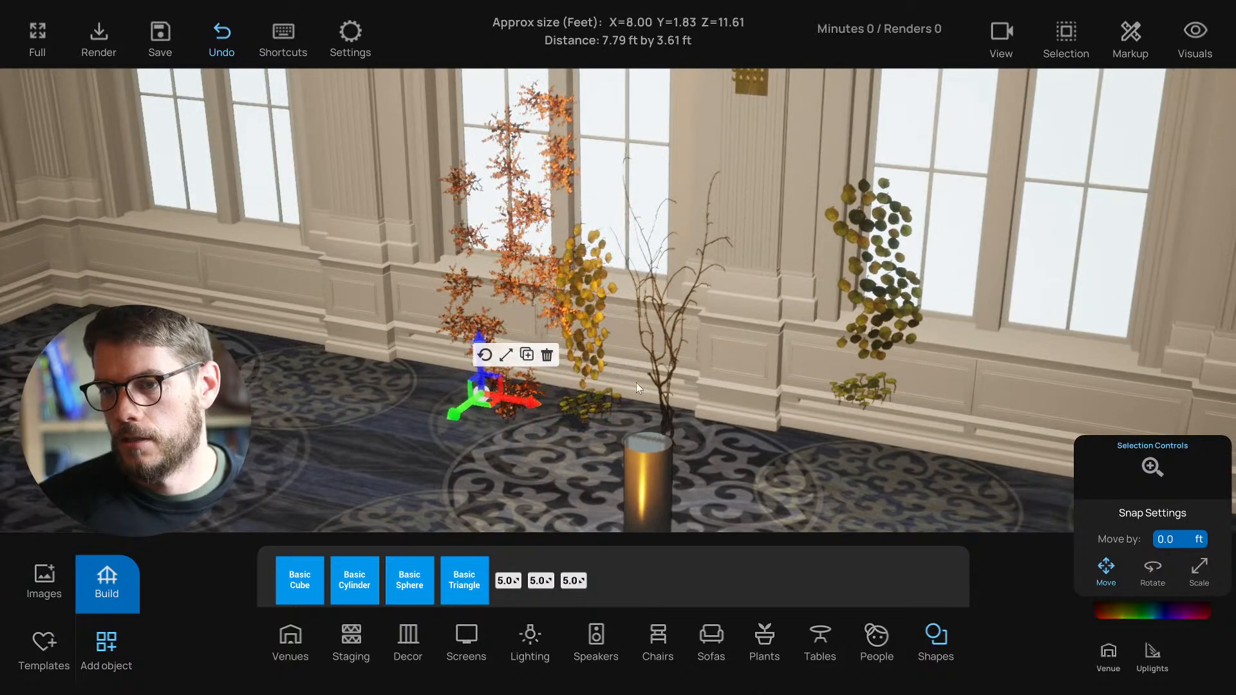
Step: Duplicate the bare branch standing in the vase
left_click(669, 346)
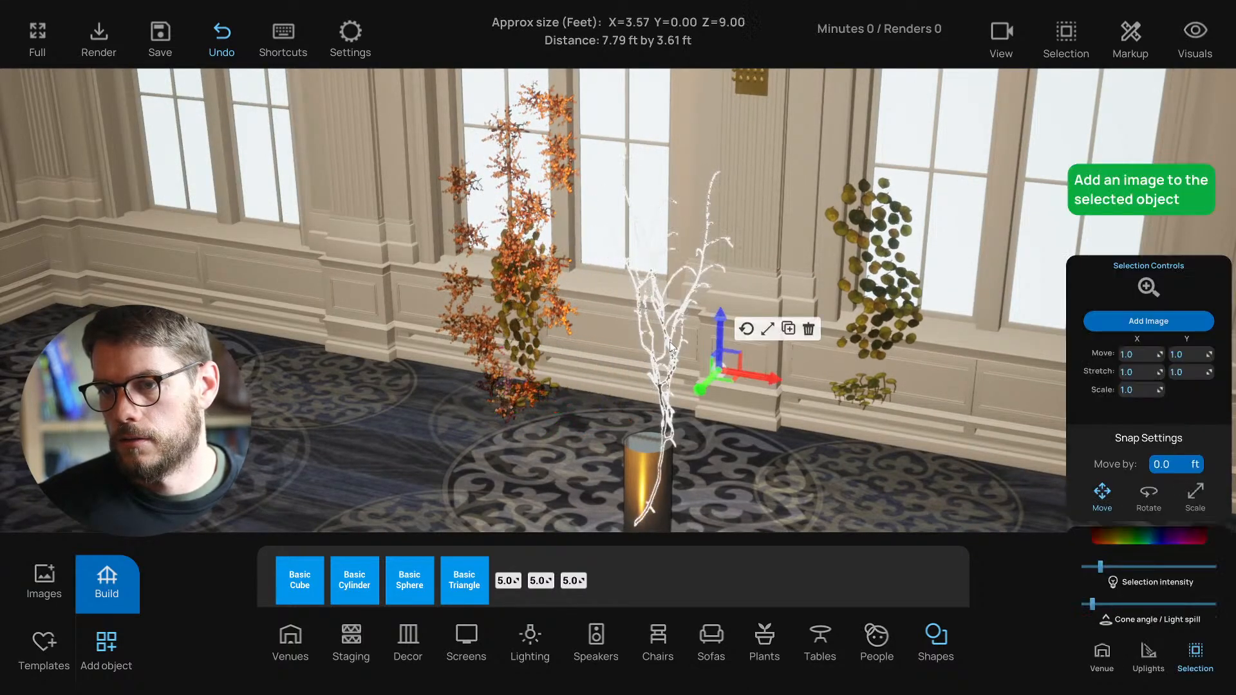
left_click_drag(721, 340, 722, 310, "alt")
middle_click_drag(705, 382, 743, 345)
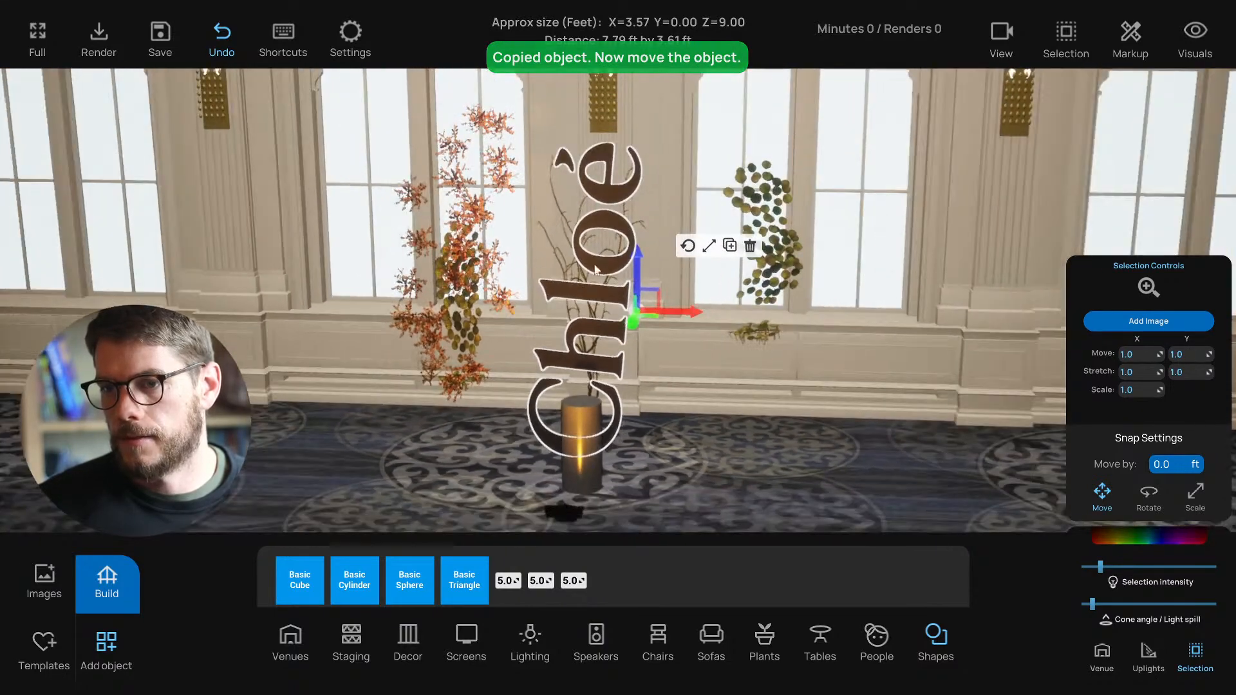
scroll(598, 253, "up", 5)
scroll(601, 278, "down", 3)
scroll(596, 291, "down", 2)
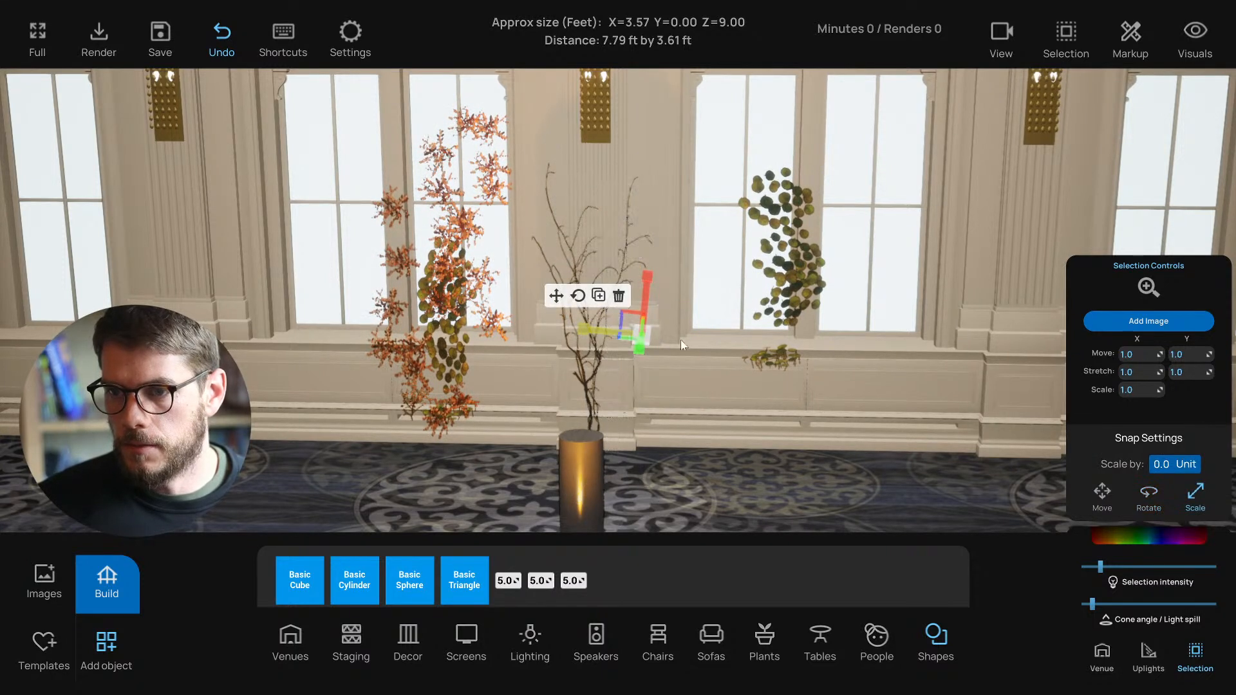
Step: Adjust the branch copy's orientation and raise it beside the original, keeping its stem in the vase
left_click_drag(544, 331, 593, 334)
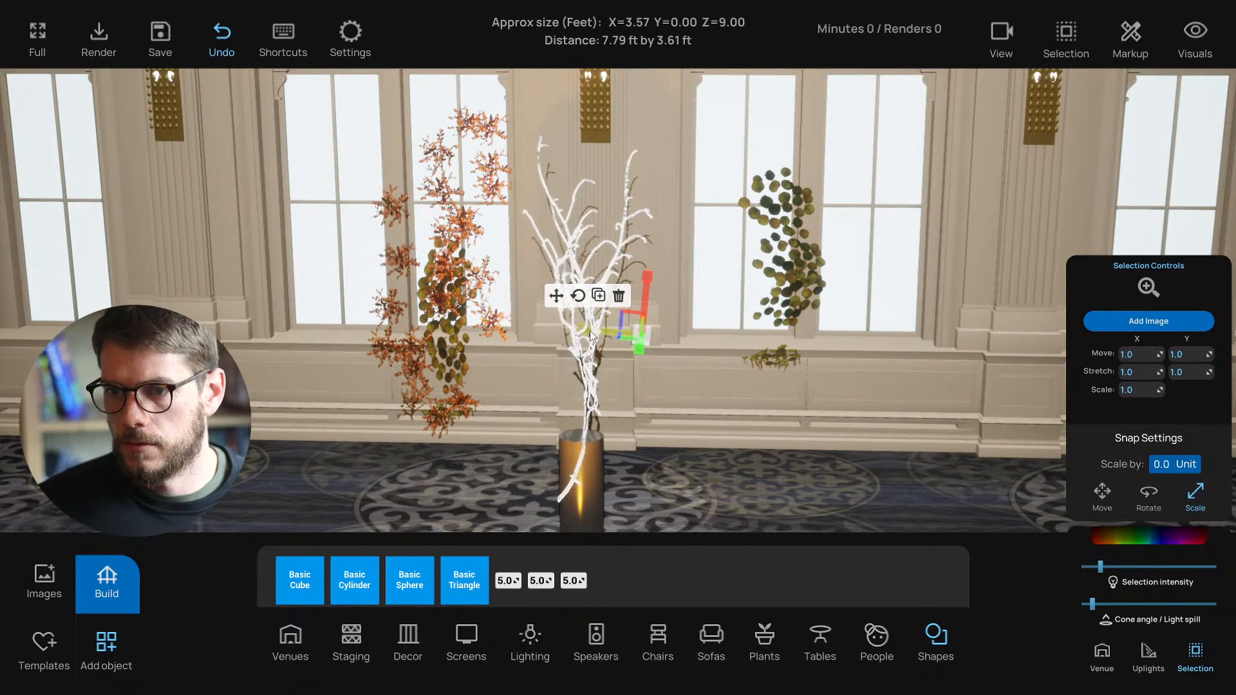
left_click(577, 296)
left_click_drag(686, 303, 651, 275)
left_click(678, 223)
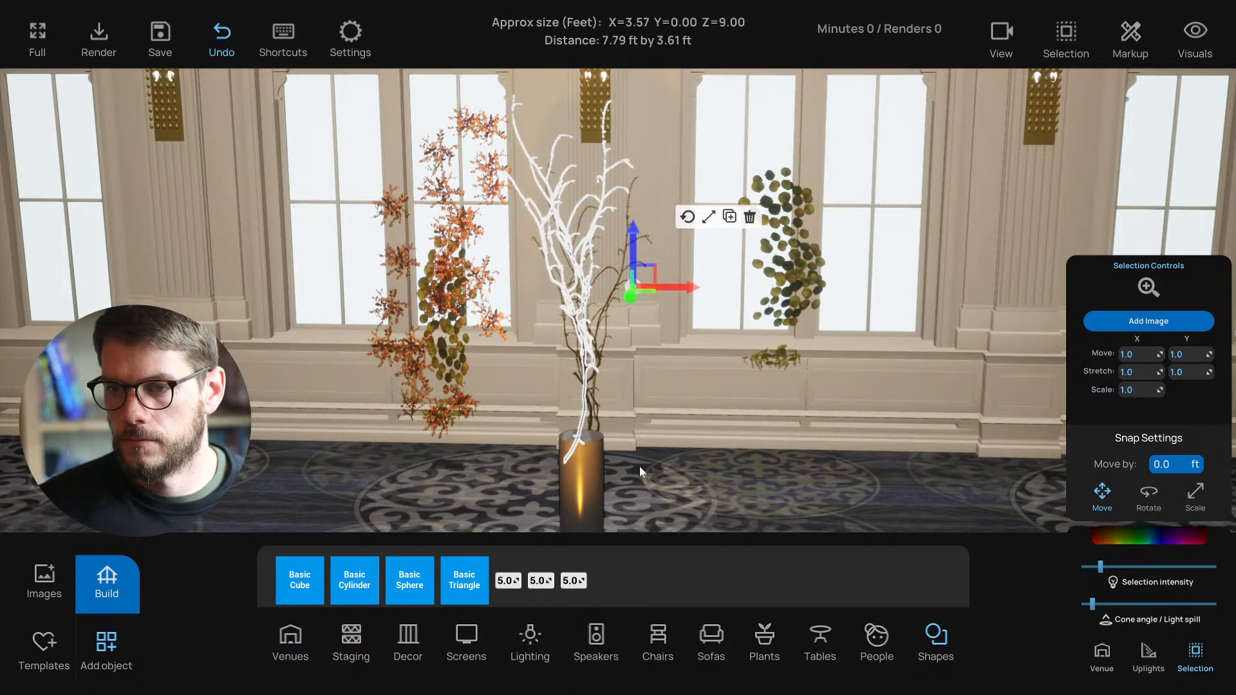
Step: Move both orange foliage pieces back onto the branches above the vase
left_click(648, 422)
left_click(470, 354)
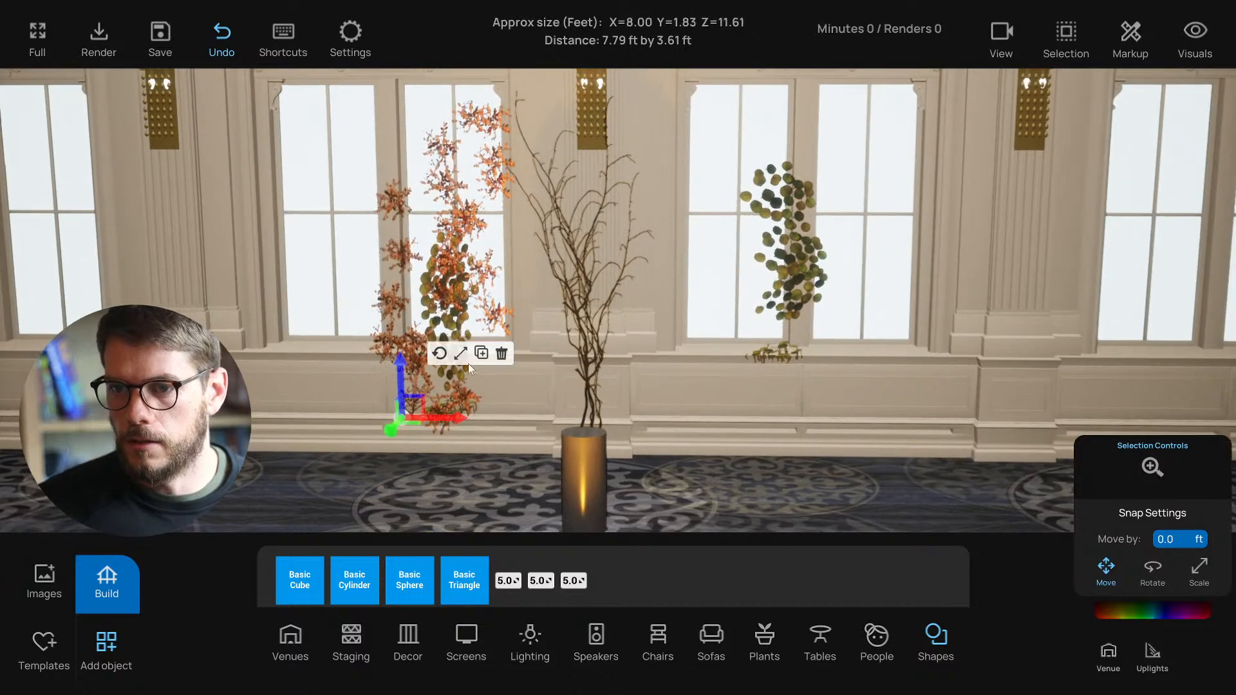
left_click_drag(448, 417, 601, 411)
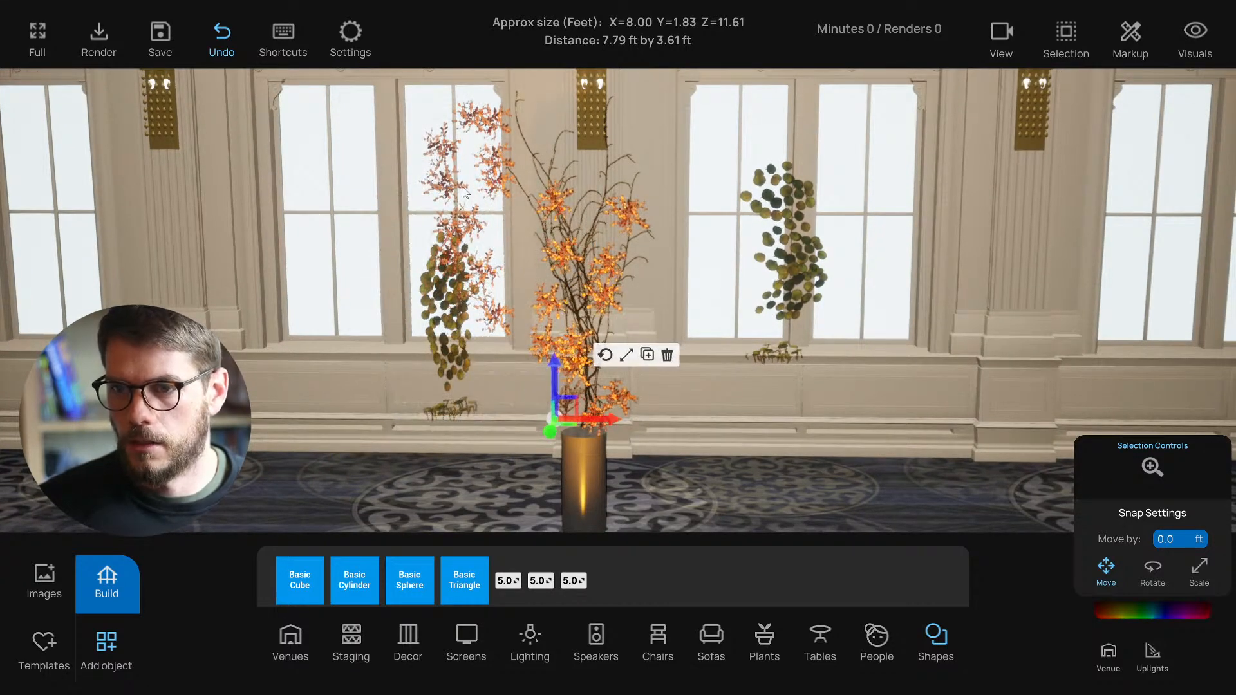
left_click(492, 169)
left_click_drag(503, 320, 628, 317)
Step: Move both yellow-leaf plants back into the branches, one low and one higher up
left_click(464, 408)
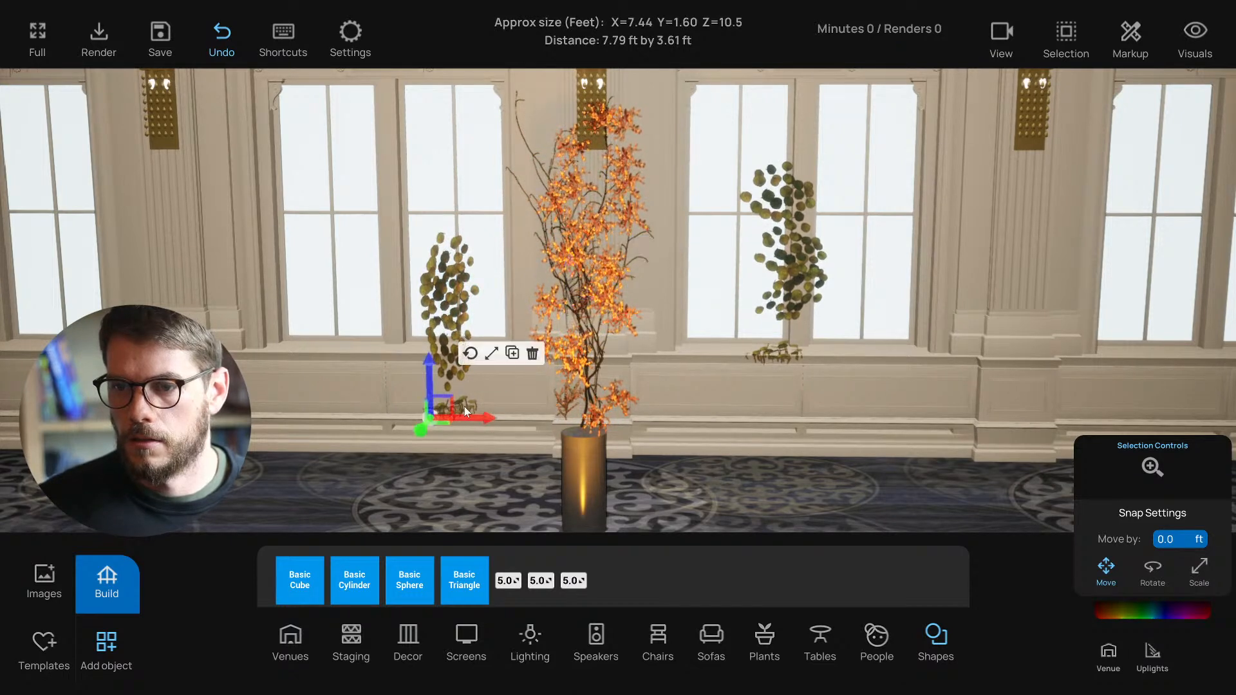
left_click_drag(452, 403, 587, 392)
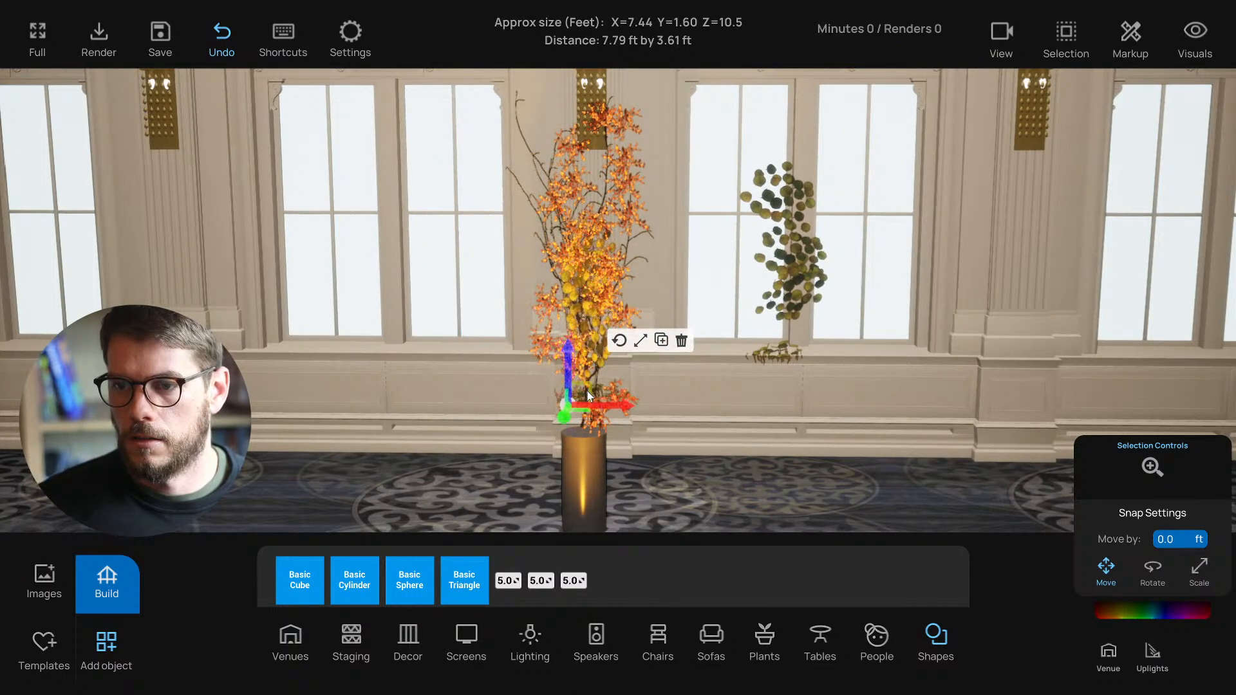
left_click(795, 253)
left_click_drag(758, 333, 587, 303)
Step: Rotate the upper orange foliage to follow the branches and save the project
left_click(624, 117)
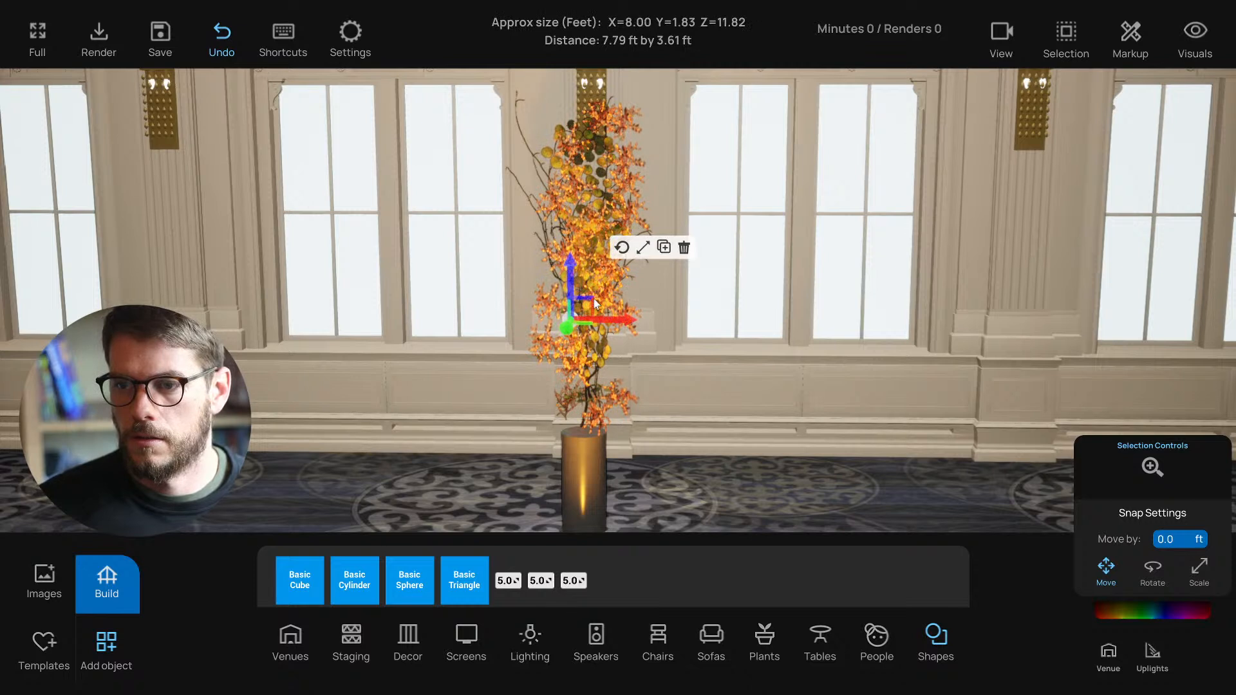
left_click_drag(617, 283, 620, 233)
scroll(728, 463, "down", 4)
left_click(722, 458)
scroll(714, 452, "down", 3)
scroll(657, 428, "up", 4)
scroll(624, 428, "down", 4)
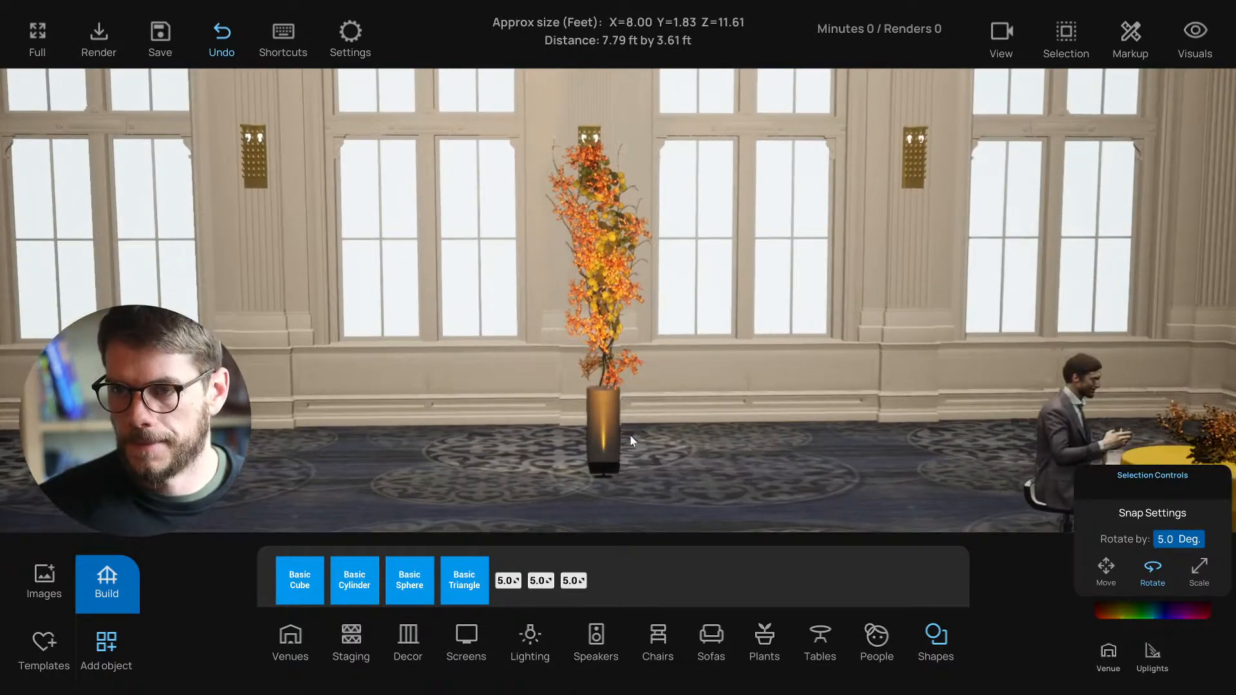
right_click_drag(630, 436, 638, 442)
scroll(648, 443, "down", 3)
scroll(637, 442, "down", 5)
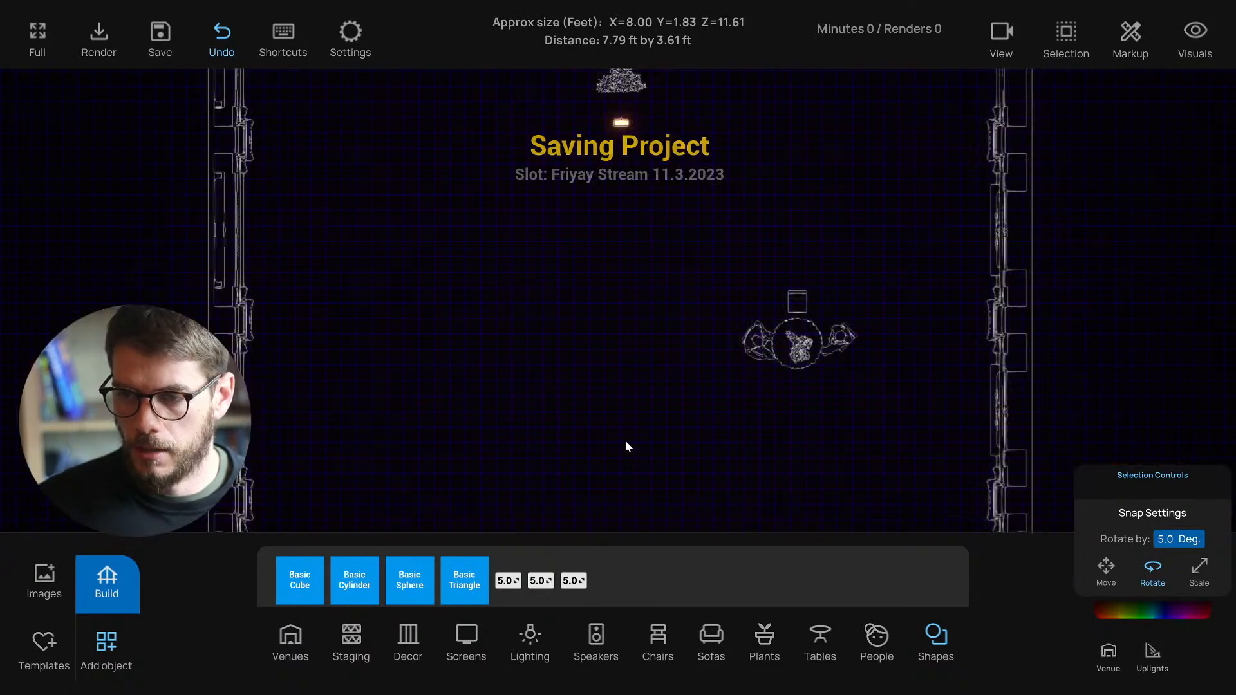
Step: Select the tree and its vase from the top view and group them together
scroll(561, 185, "up", 4)
left_click_drag(538, 124, 672, 193)
left_click(1189, 448)
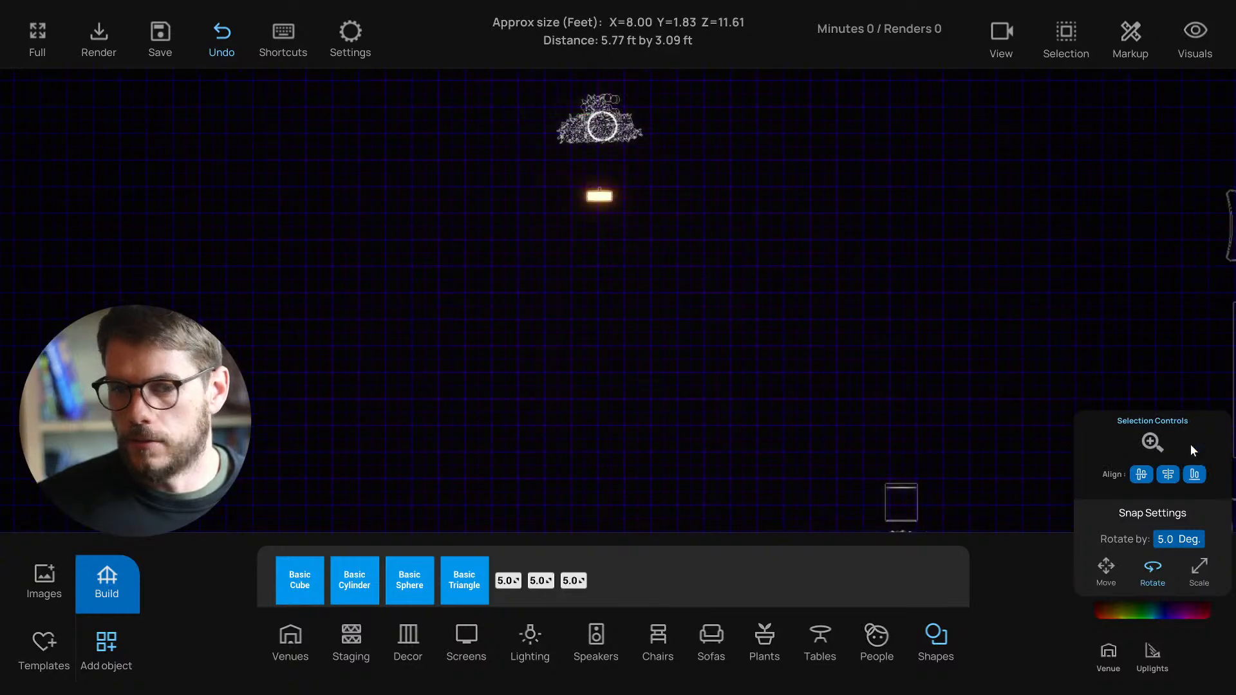
scroll(939, 320, "down", 3)
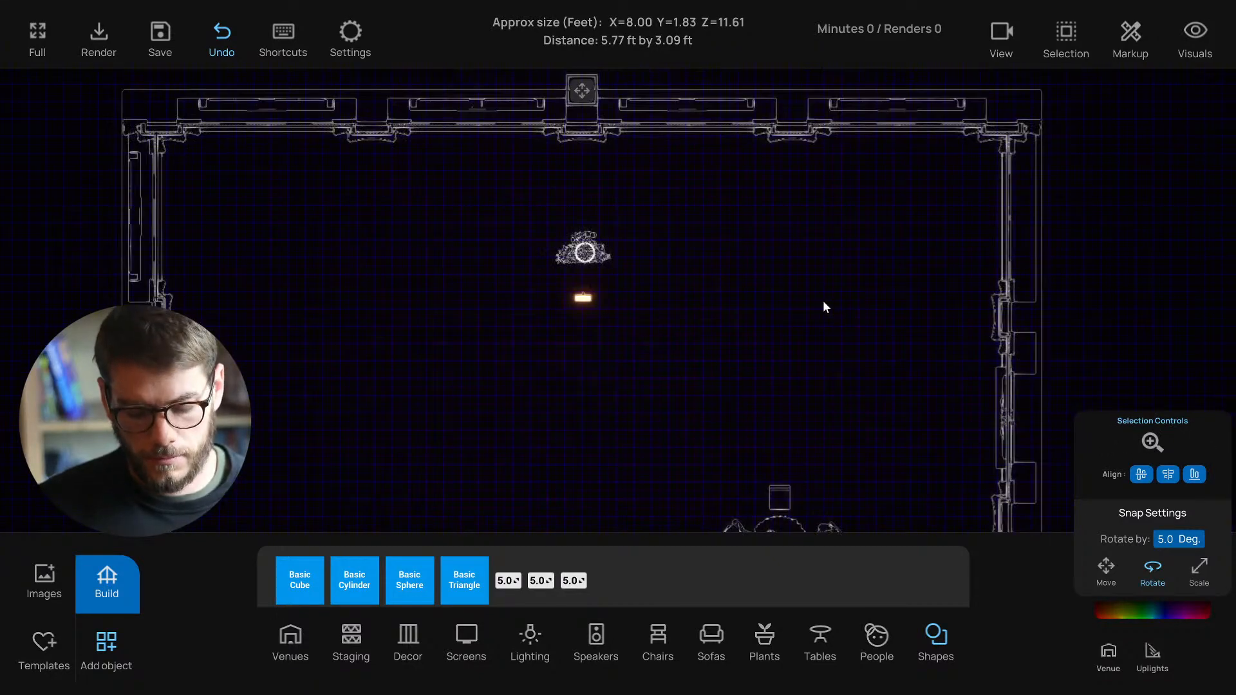
key("1")
Step: Nudge the grouped vase arrangement slightly sideways and ungroup its items
scroll(731, 335, "up", 6)
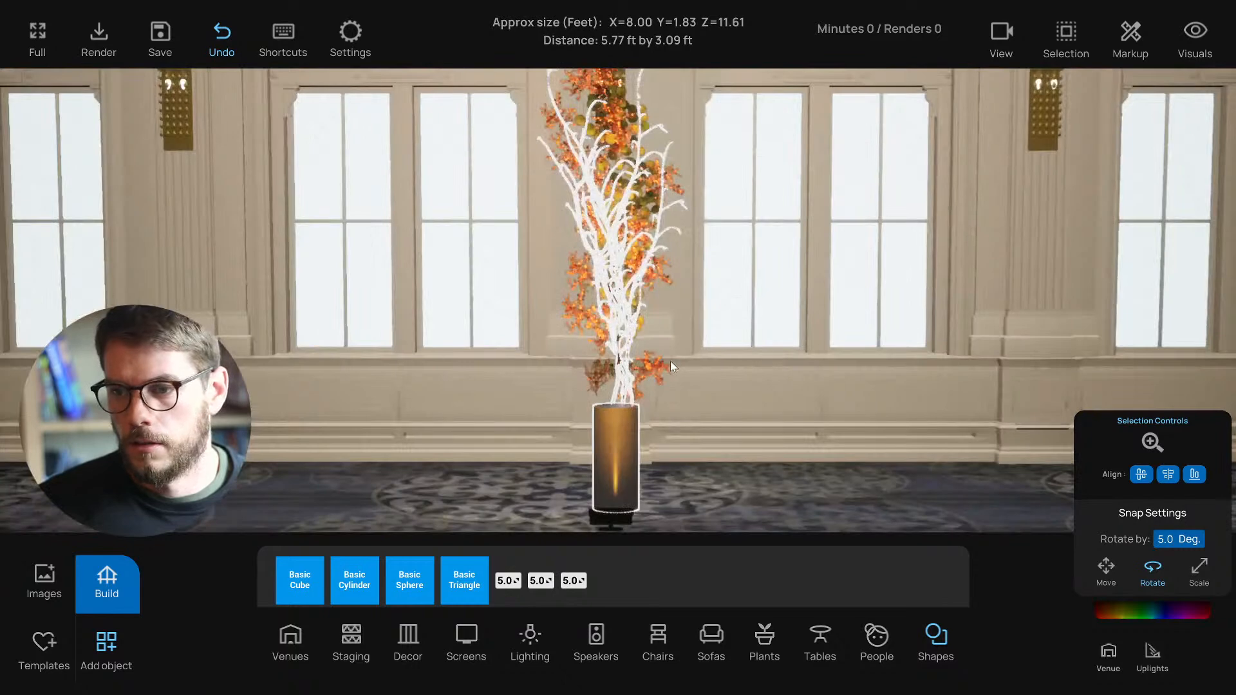
scroll(672, 363, "down", 3)
right_click_drag(691, 368, 713, 395)
left_click(711, 397)
left_click(602, 425)
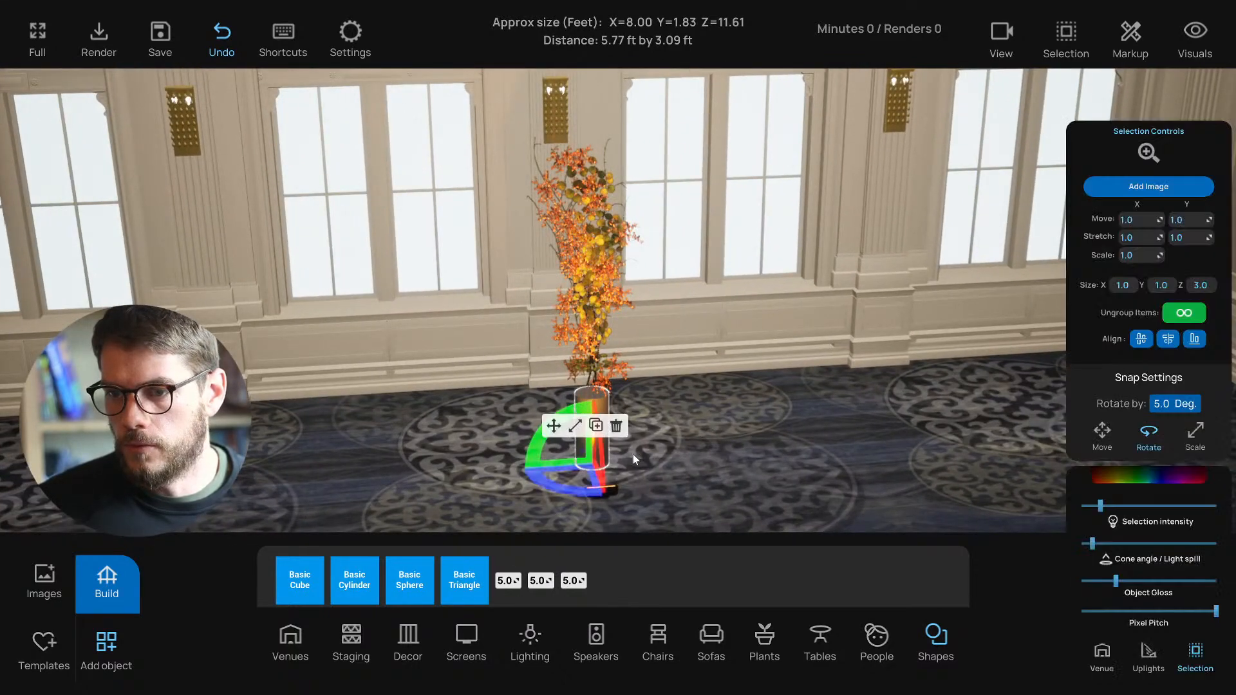
mouse_move(650, 458)
left_mouse_down()
mouse_move(693, 454)
mouse_move(646, 454)
left_mouse_up()
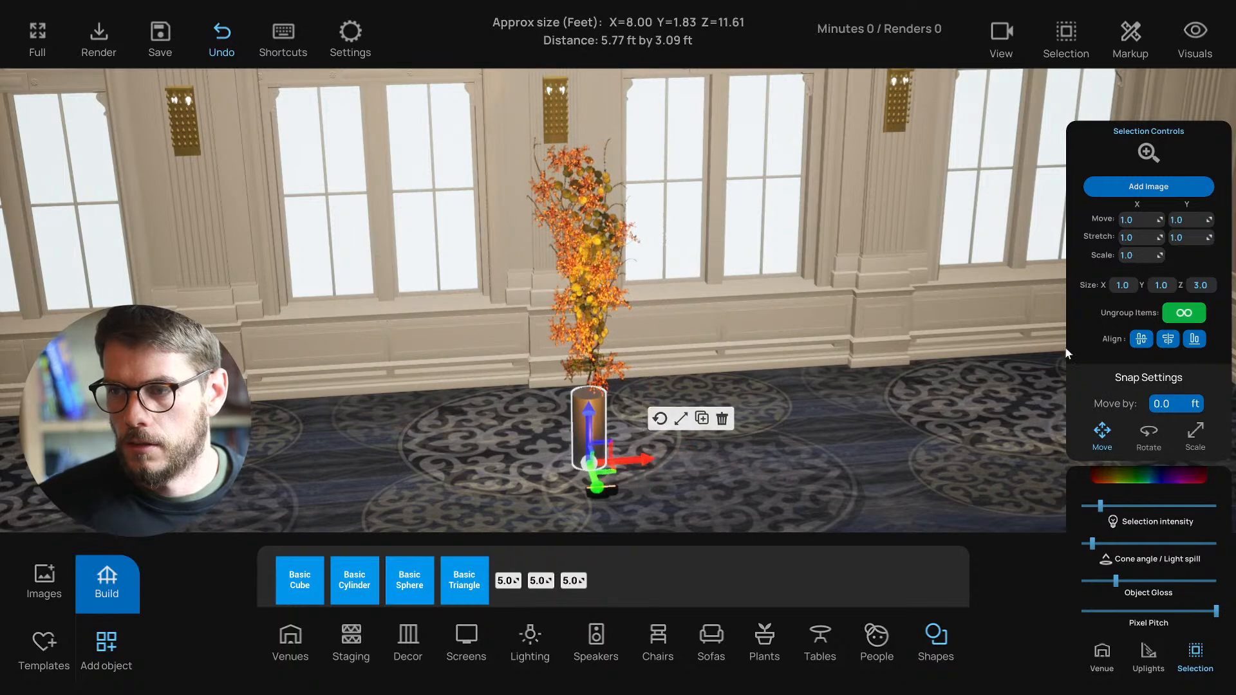
left_click(1173, 316)
Step: Reselect the branches and their cylinder vase from above and group the selected items
left_click(744, 385)
right_click_drag(744, 384, 806, 377)
left_click_drag(805, 376, 750, 400)
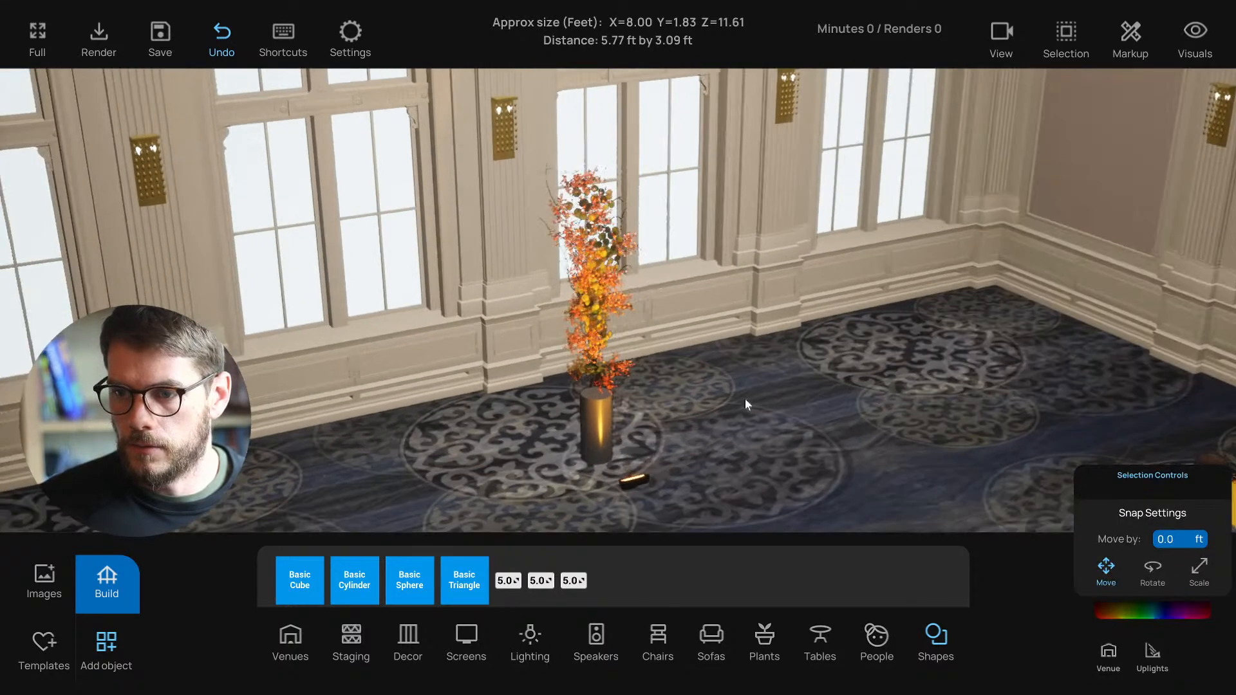
left_click_drag(515, 165, 515, 165)
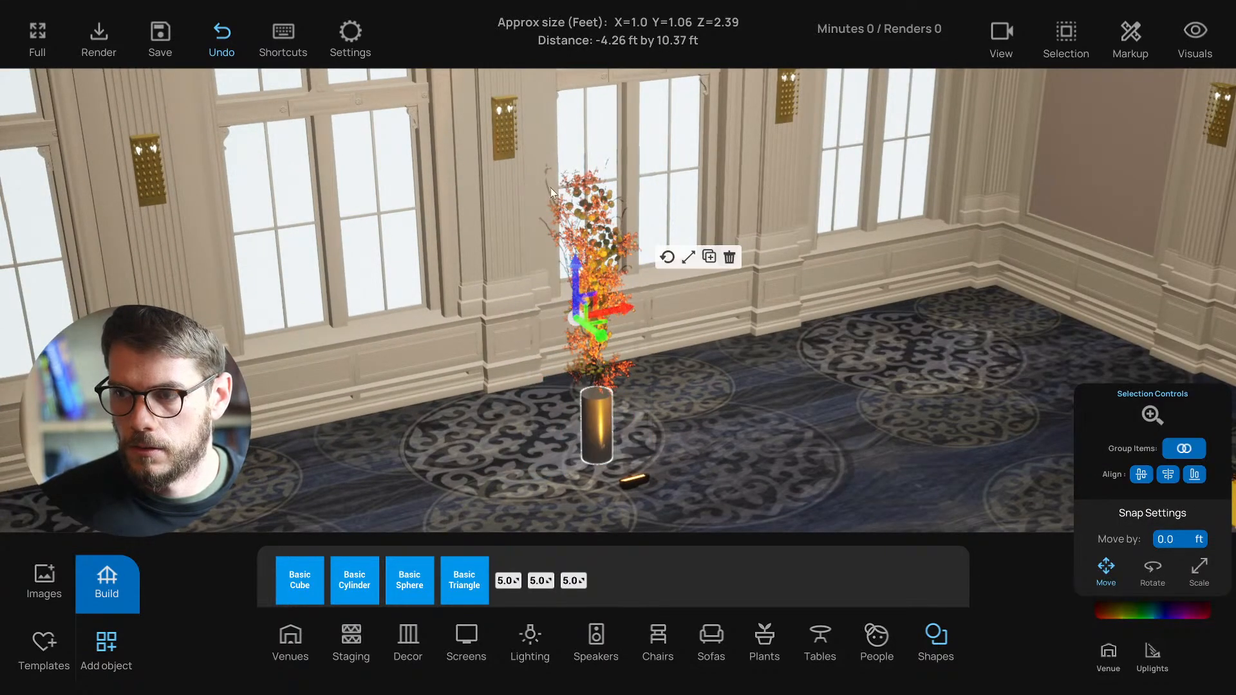
key("t")
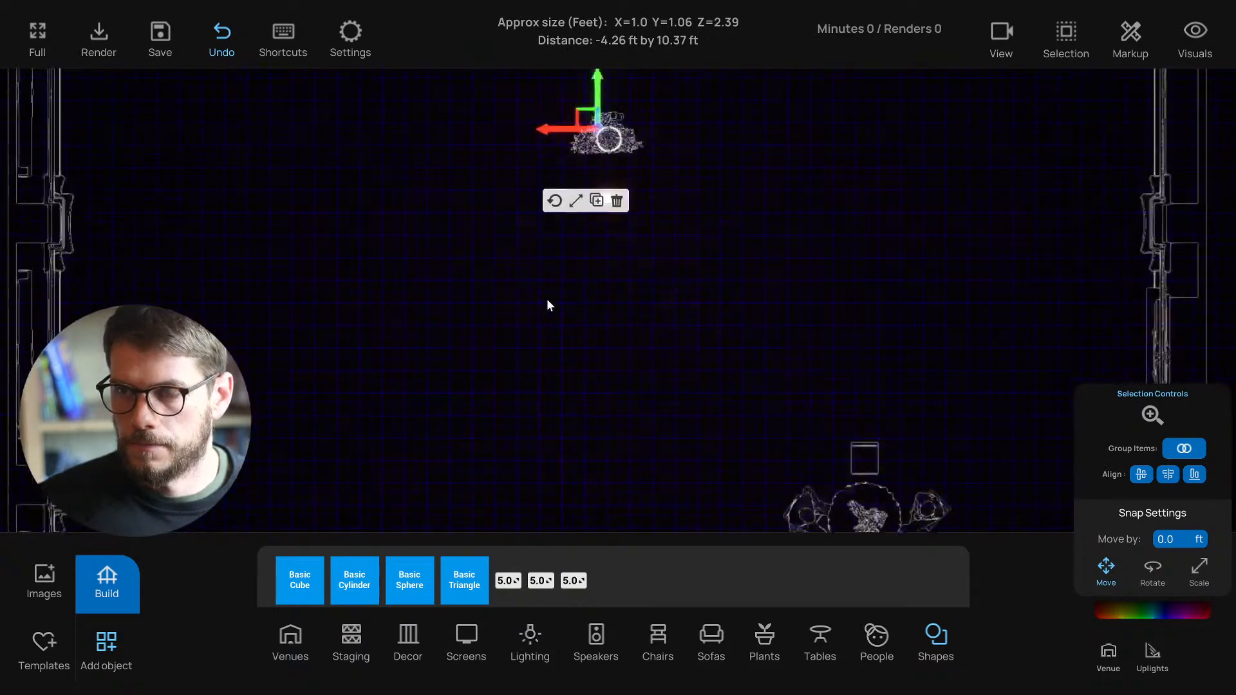
left_click(543, 329)
left_click_drag(664, 381, 737, 413)
key("1")
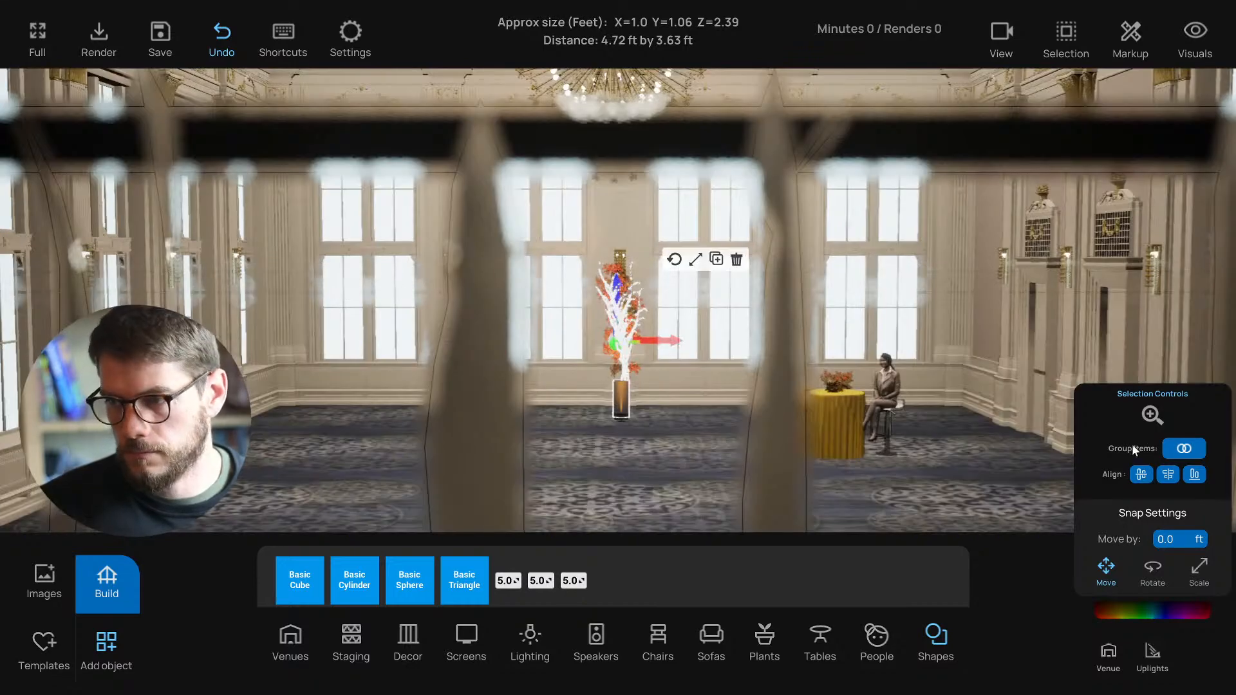
left_click(1152, 442)
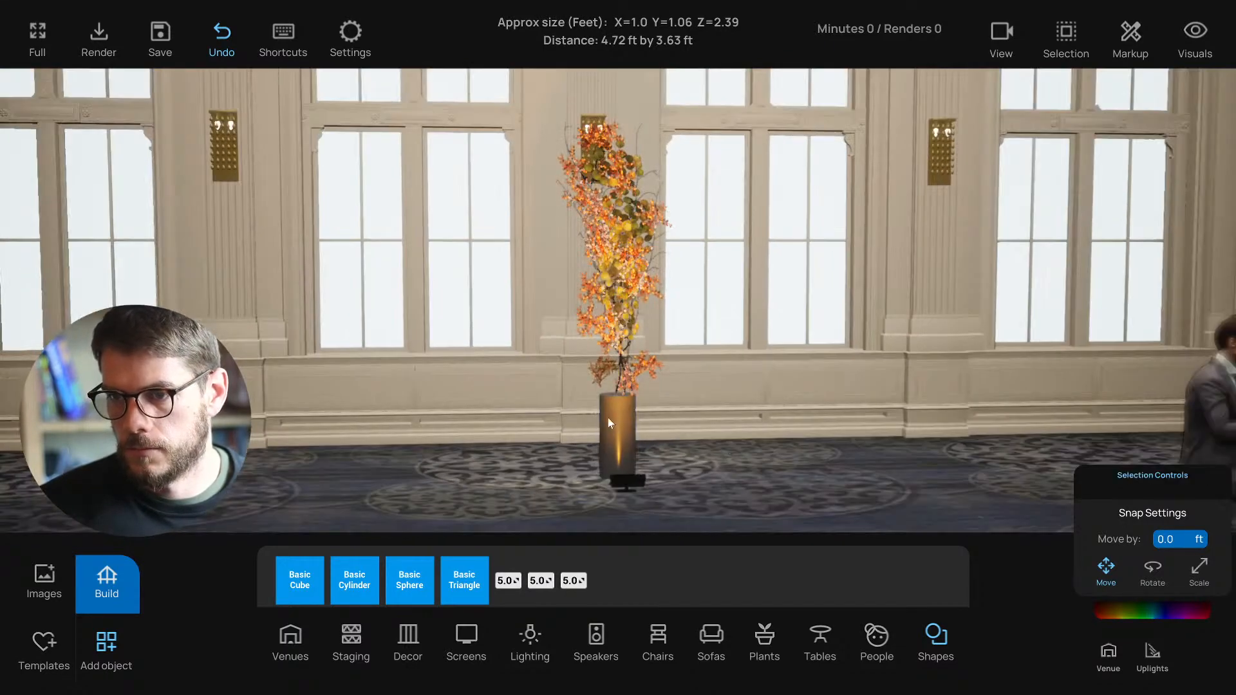
Step: Select the tree, vase and floor light together in the top view and move them to the window-wall pilaster nearest the corner
left_click(614, 420)
mouse_move(678, 465)
left_mouse_down()
mouse_move(754, 475)
mouse_move(681, 472)
left_mouse_up()
middle_click_drag(675, 465, 839, 308)
left_click_drag(839, 306, 638, 436)
left_click(554, 435)
key("t")
middle_click_drag(555, 287, 539, 335)
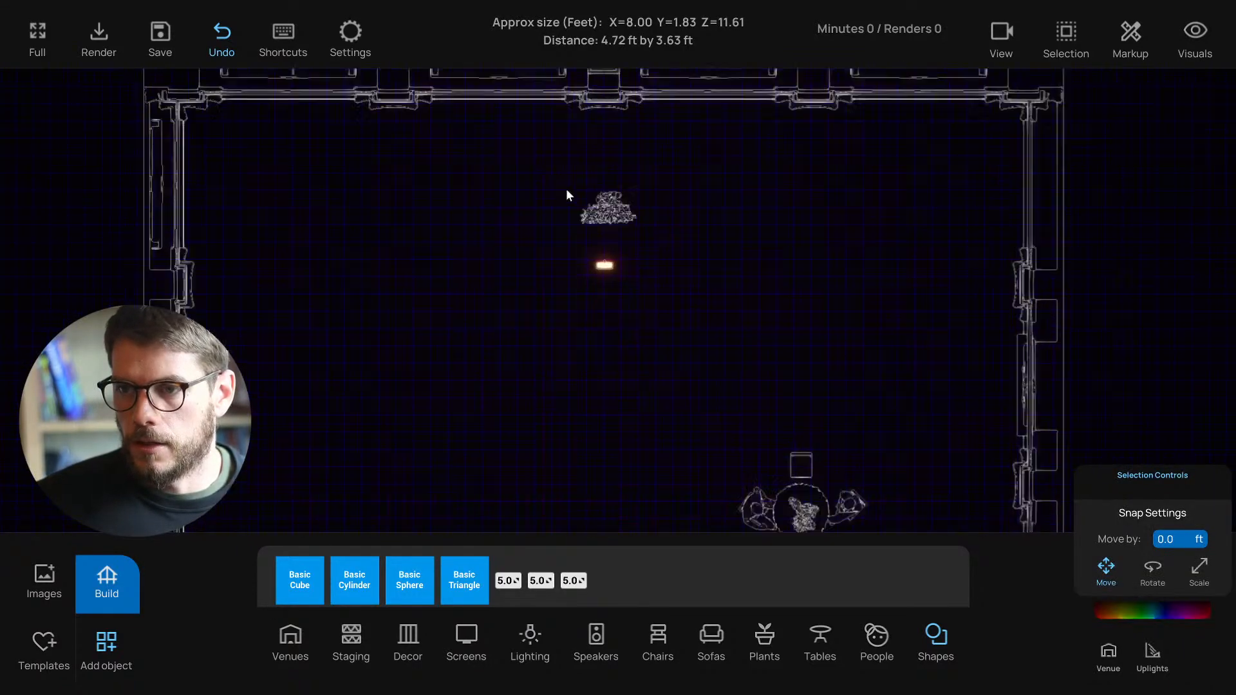
left_click_drag(547, 152, 669, 307)
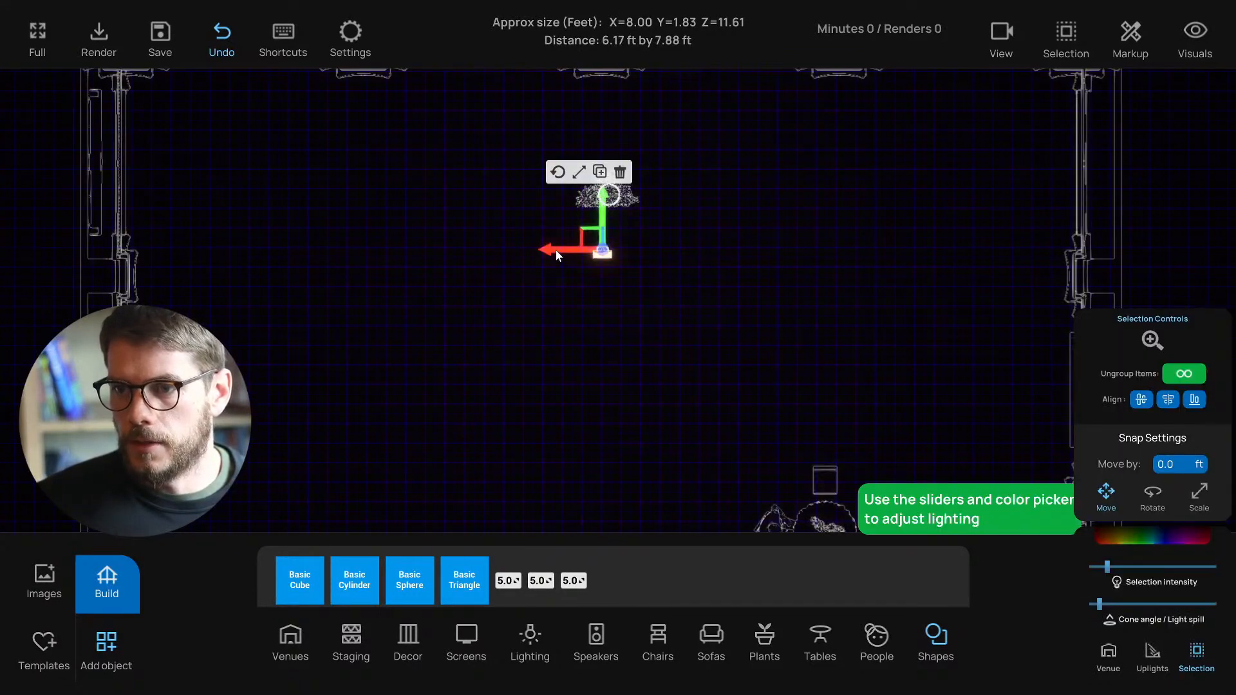
left_click_drag(627, 249, 816, 147)
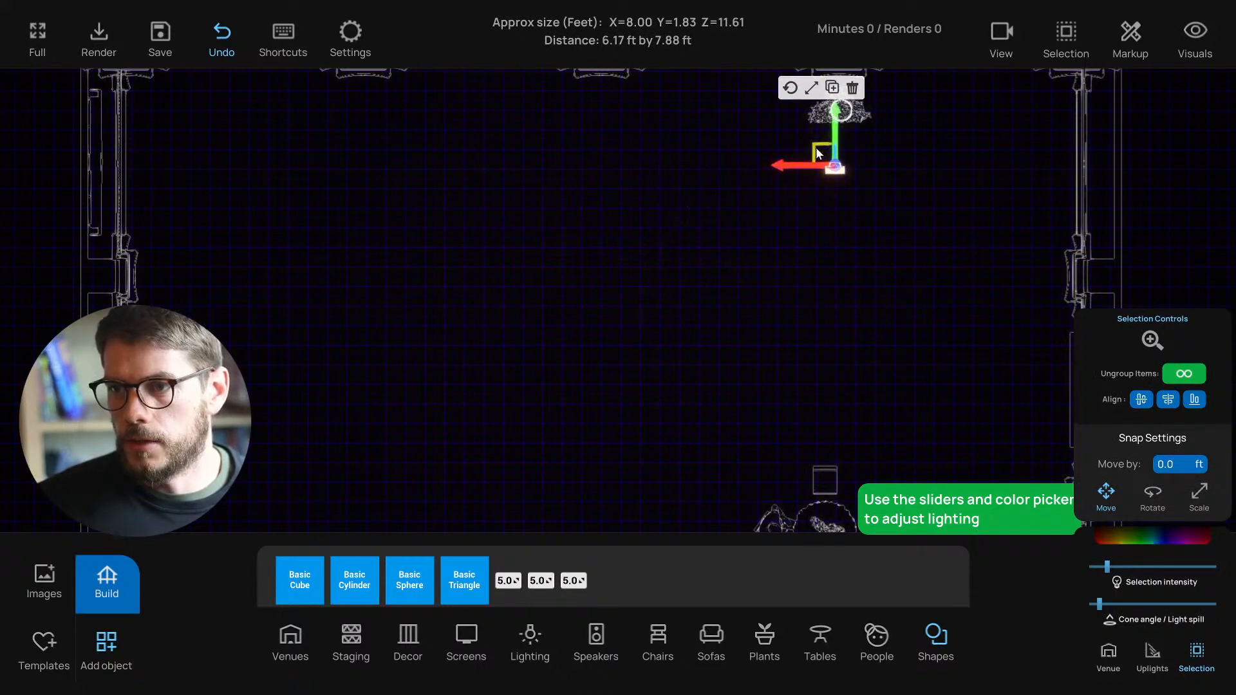
Step: Examine the moved tree arrangement in the 3D view, up close and alongside the seated guests
key("t")
key("f")
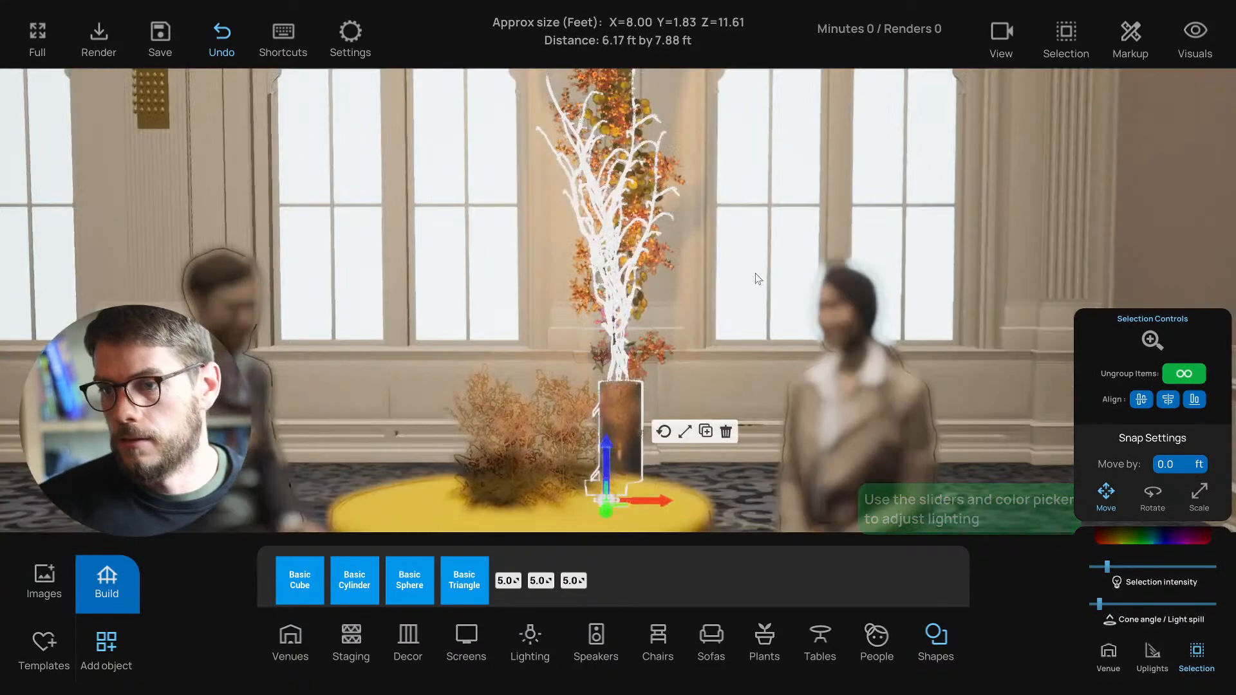
right_click_drag(755, 272, 789, 278)
scroll(791, 282, "down", 4)
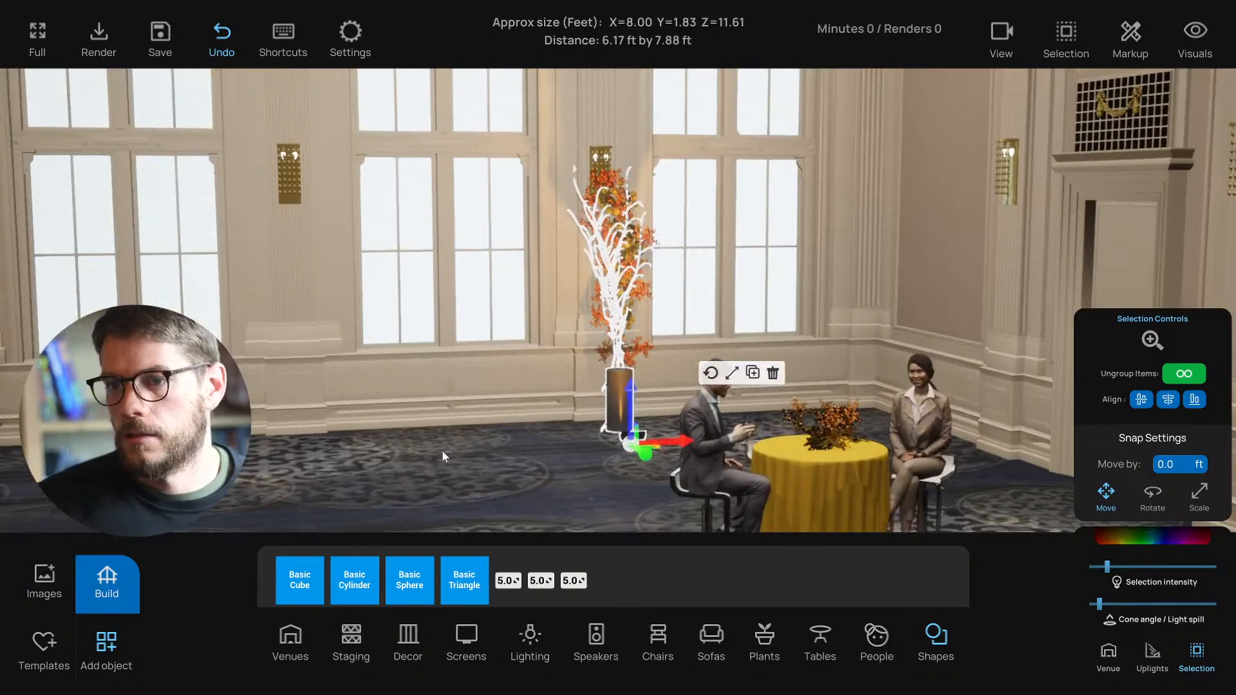
left_click(442, 450)
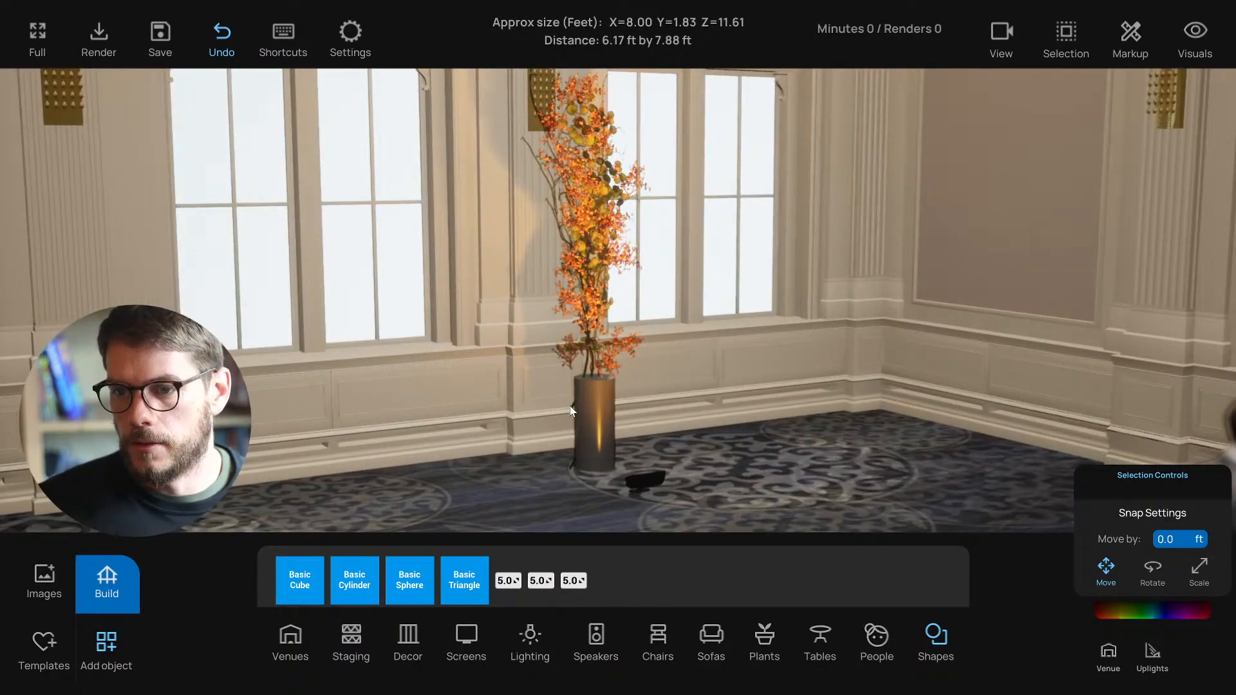
left_click(572, 408)
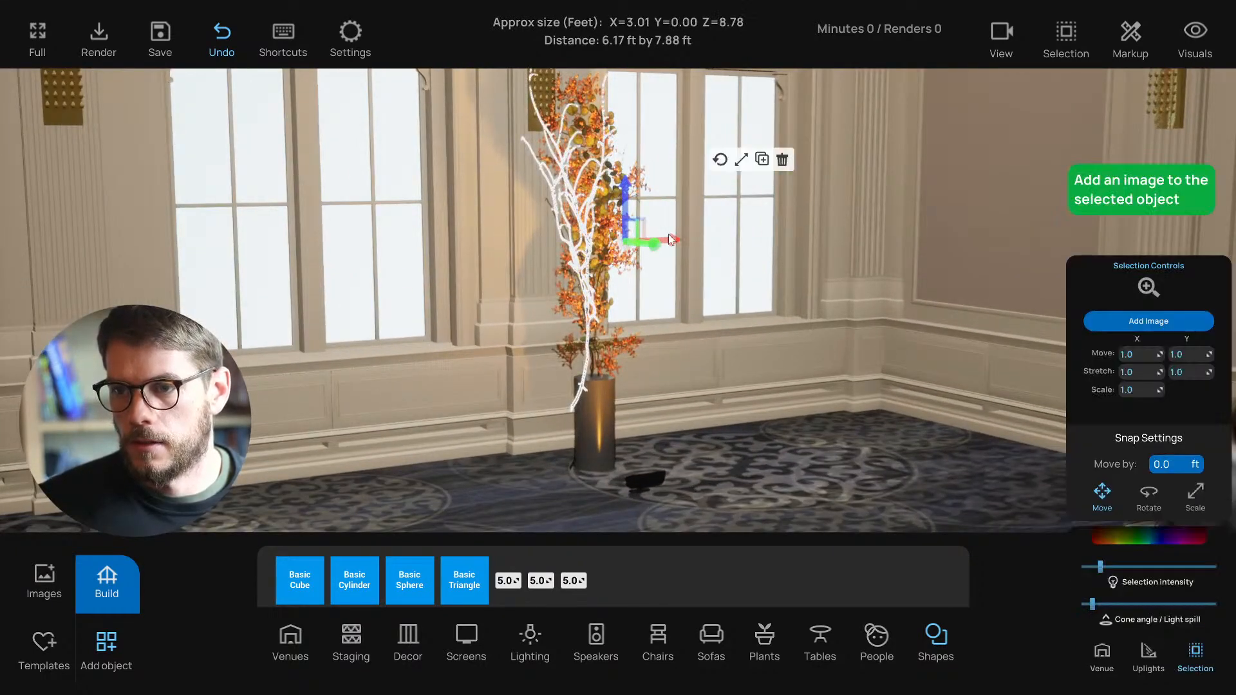
left_click(714, 411)
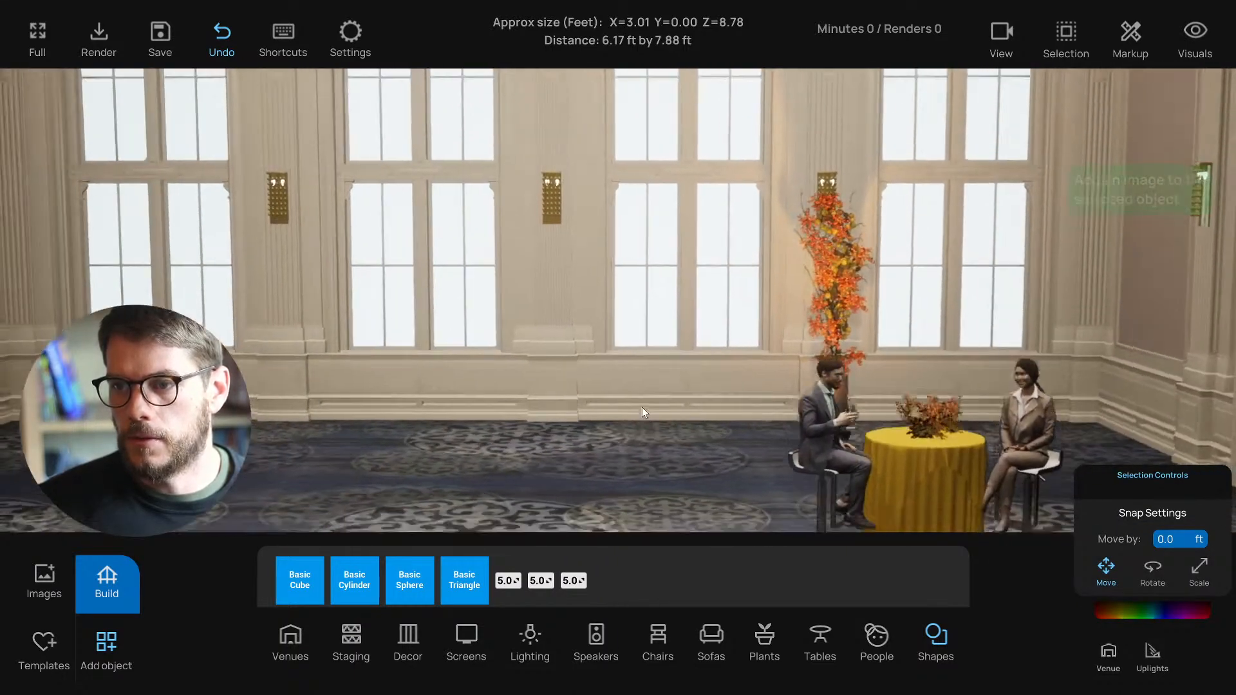
key("a")
key("s")
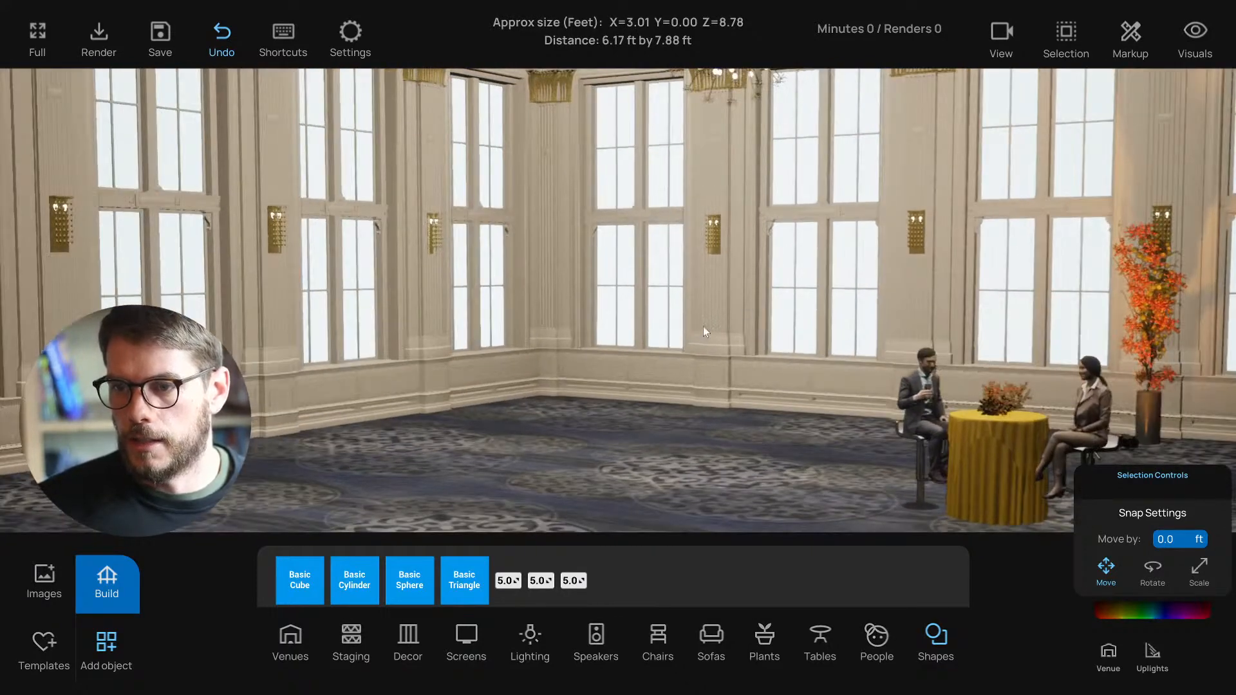
right_click_drag(731, 311, 769, 329)
Step: Shift the floor light slightly in the top view to line it up with the centre of the vase
key("t")
scroll(681, 304, "up", 2)
middle_click_drag(693, 291, 628, 398)
scroll(680, 303, "down", 2)
scroll(645, 229, "up", 2)
left_click_drag(640, 186, 767, 306)
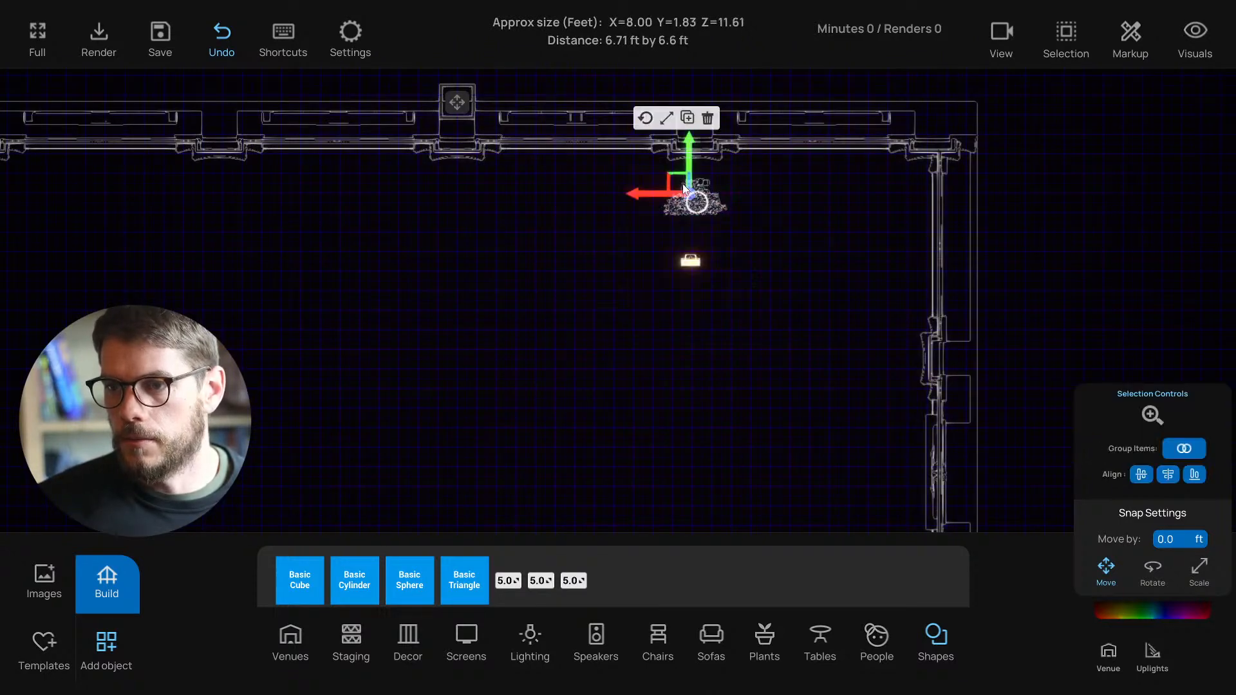
left_click(639, 292)
left_click(690, 266)
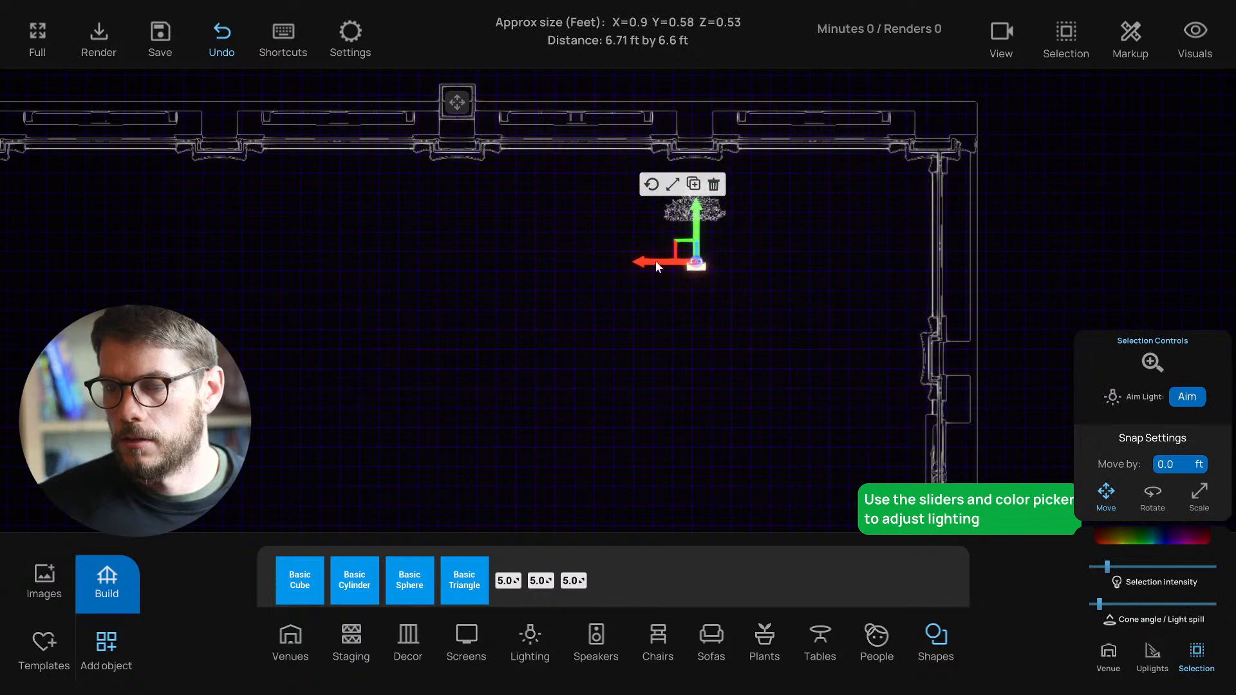
left_click(623, 307)
Step: Duplicate the tree, vase and floor light, and move the copy along the window wall to the matching pilaster near the opposite corner
middle_click_drag(623, 307, 608, 334)
left_click_drag(623, 219, 721, 328)
left_click(523, 331)
scroll(587, 252, "down", 2)
left_click_drag(593, 251, 749, 359)
scroll(537, 369, "down", 3)
middle_click_drag(535, 369, 741, 359)
left_click(805, 279)
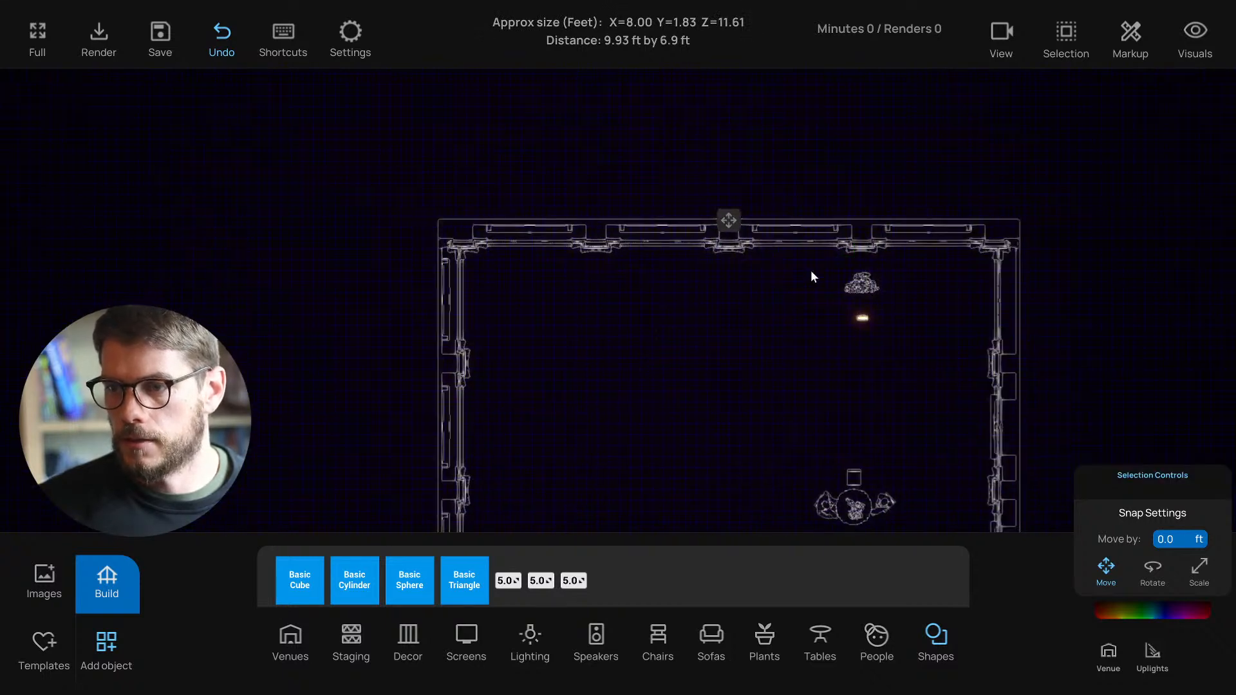
left_click_drag(811, 262, 910, 354)
key("ctrl+d")
left_click_drag(826, 314, 562, 309)
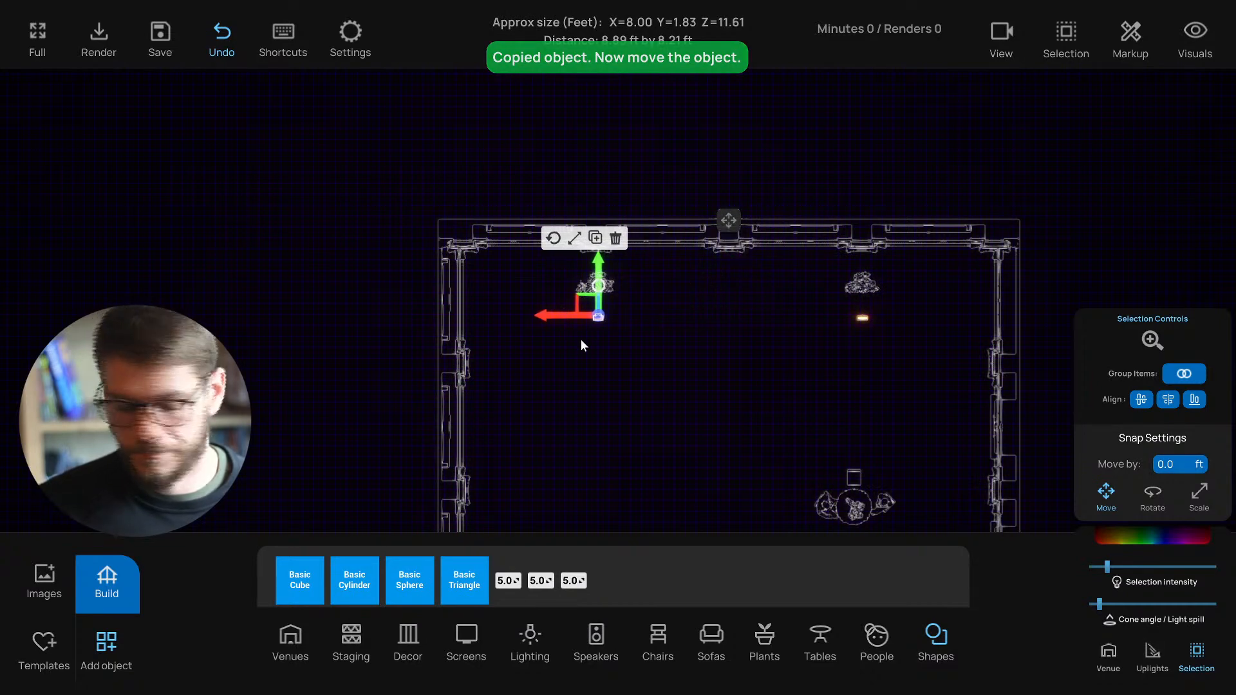
Step: Examine the two tree arrangements along the window wall in the 3D view
key("t")
key("f")
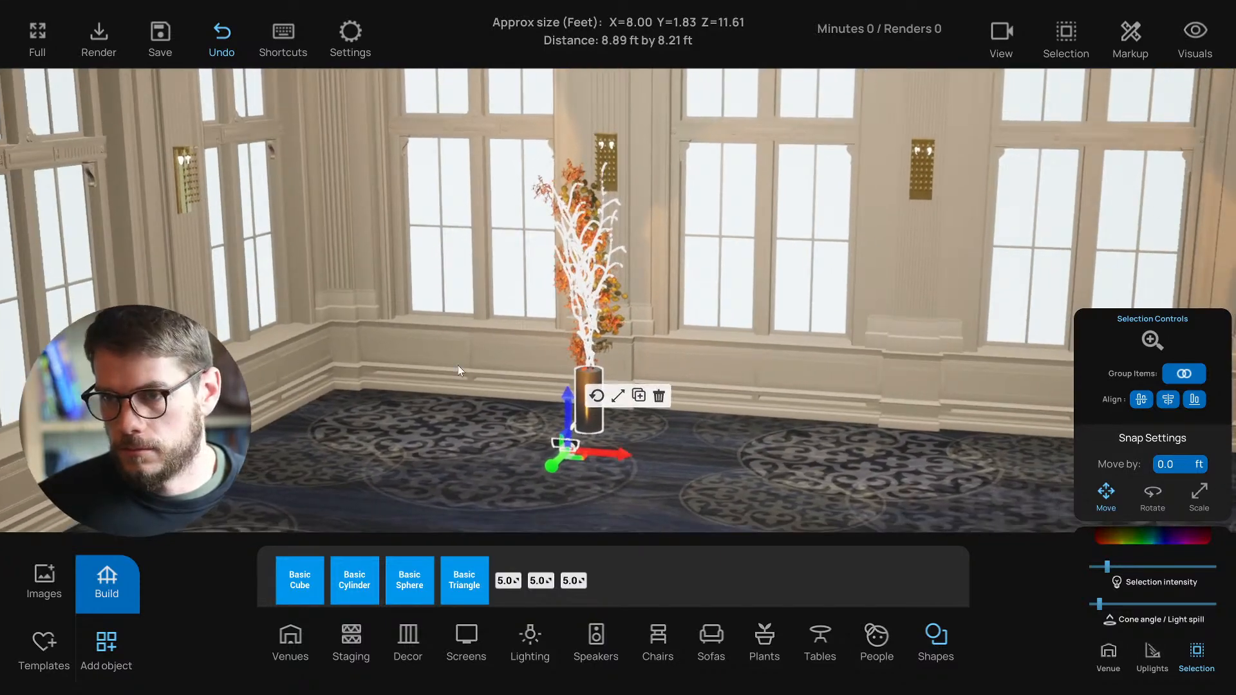
left_click(458, 365)
key("s")
right_click_drag(458, 365, 619, 404)
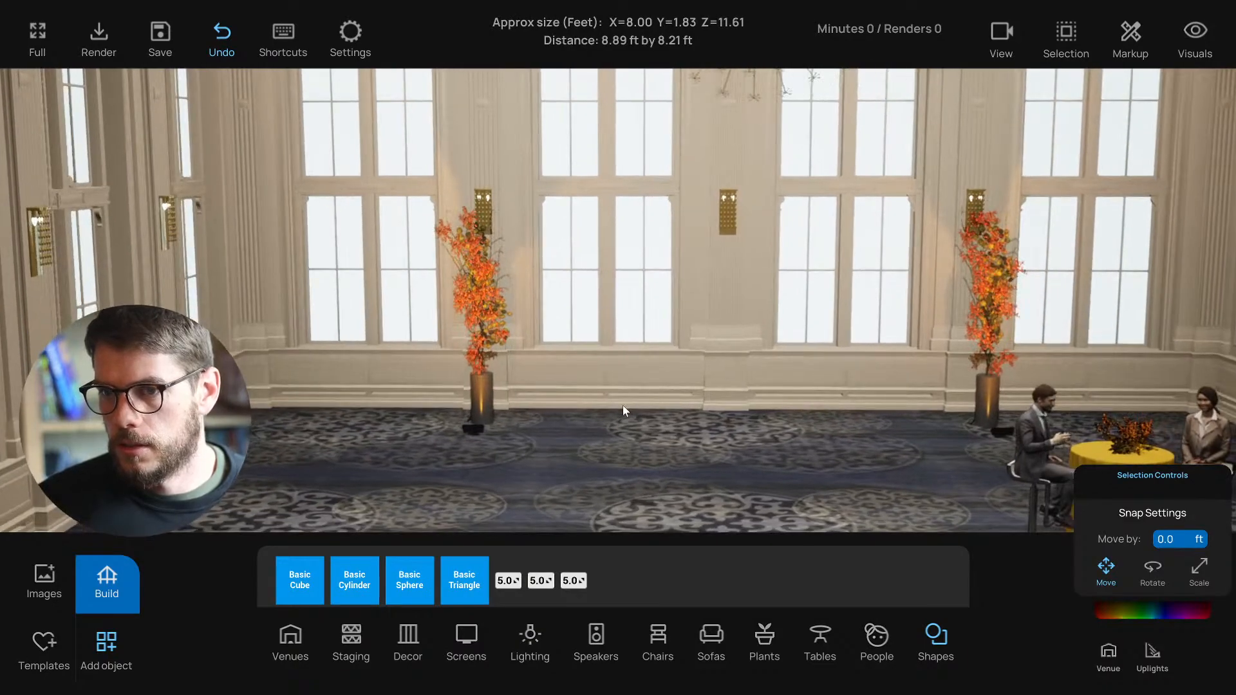
key("s")
right_click_drag(623, 406, 588, 423)
key("w")
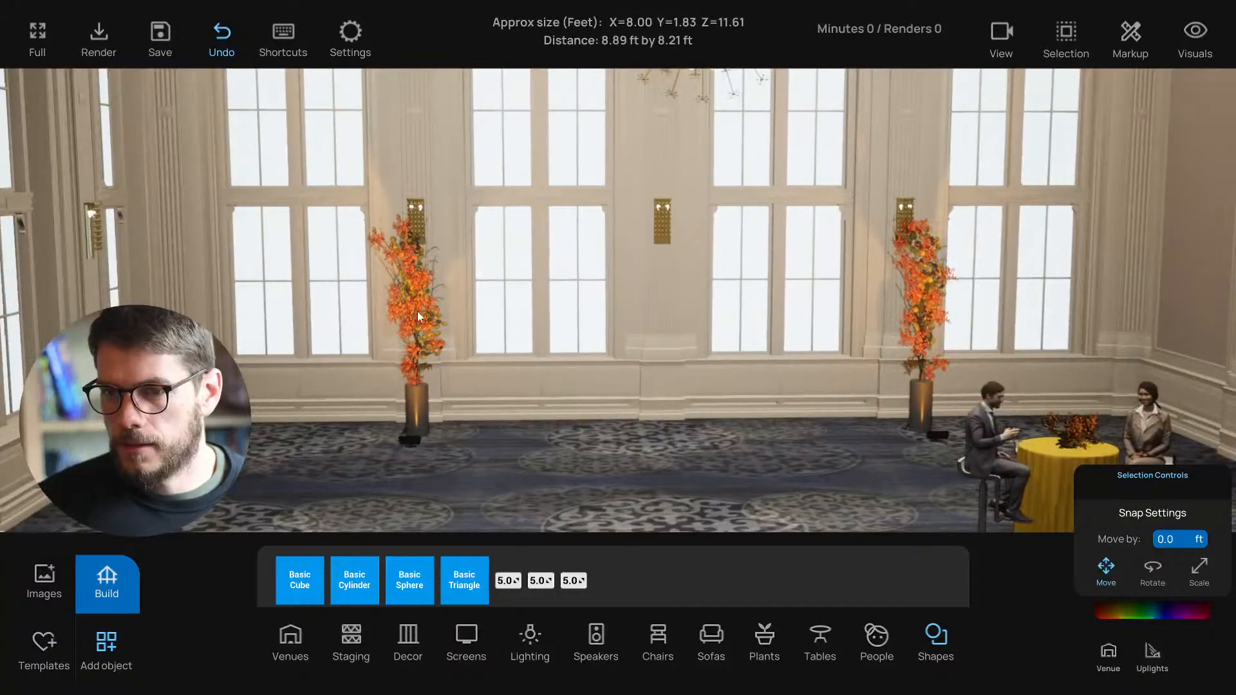
Step: Recolour both floor lights to a near-white, hex sRGB FDFFFDFF
left_click(412, 440)
left_click(942, 436)
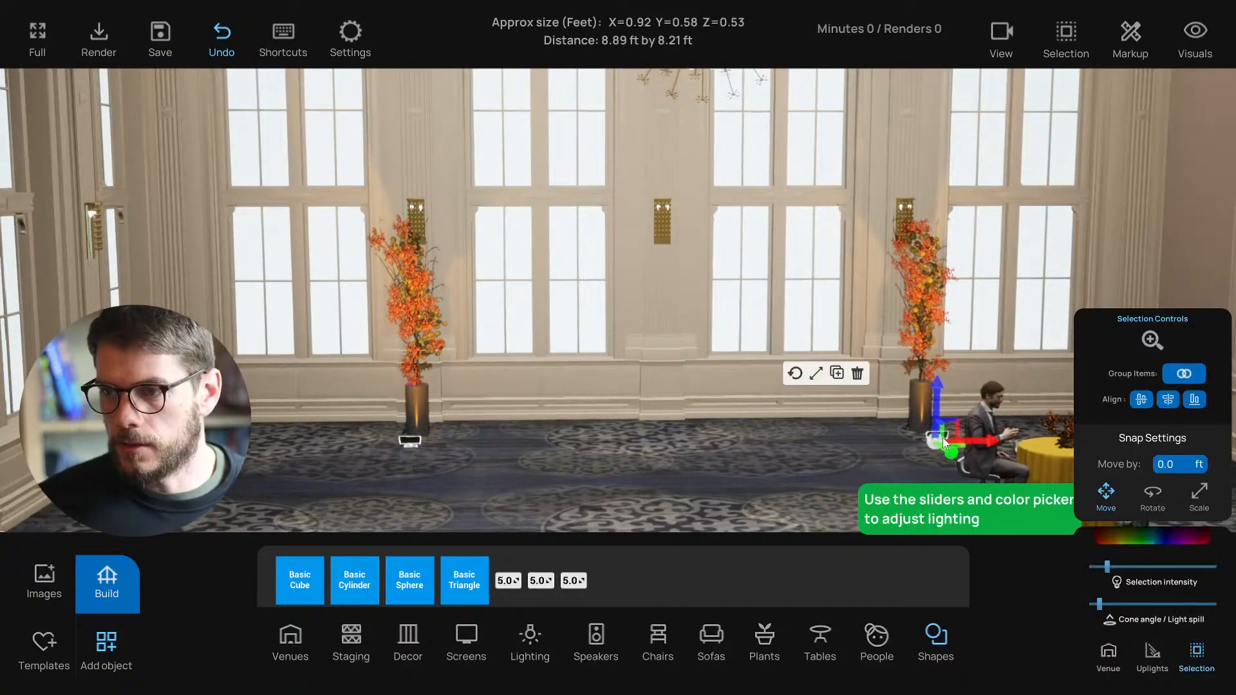
left_click(1157, 534)
mouse_move(1052, 475)
left_mouse_down()
mouse_move(1074, 458)
mouse_move(1076, 501)
mouse_move(1019, 464)
mouse_move(1029, 442)
mouse_move(974, 452)
mouse_move(1056, 488)
mouse_move(1052, 449)
mouse_move(1085, 514)
mouse_move(1105, 504)
mouse_move(1069, 531)
mouse_move(1083, 509)
left_mouse_up()
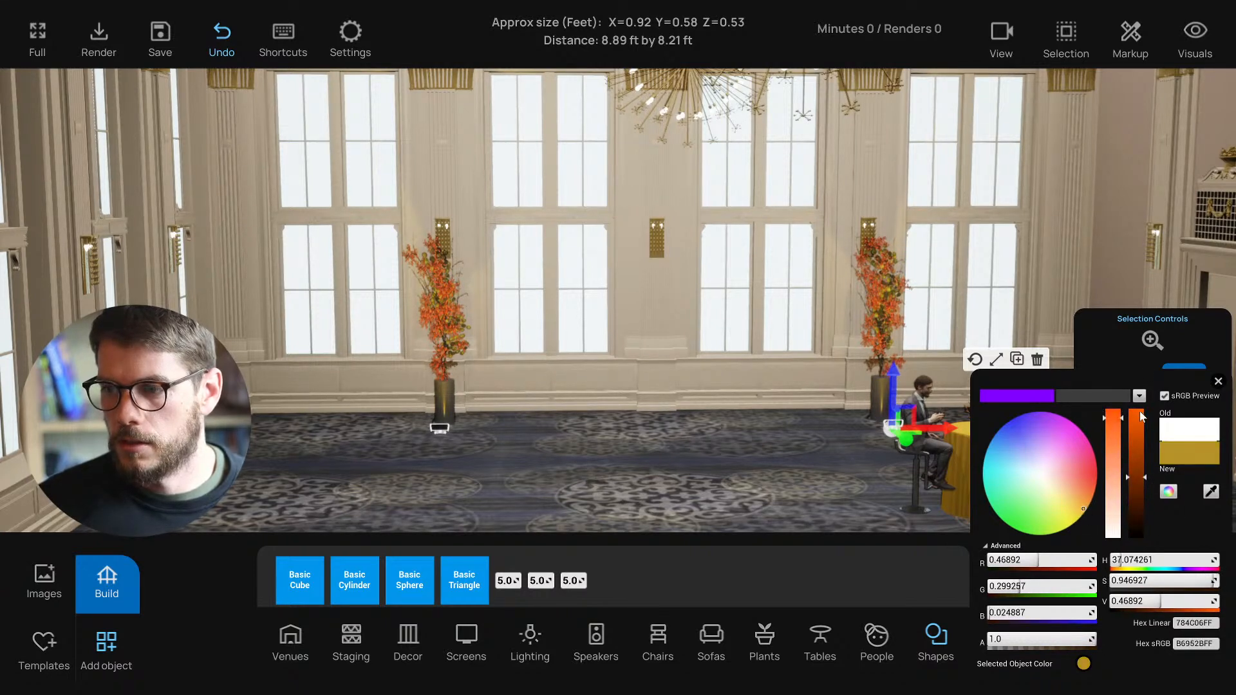
left_click_drag(1143, 380, 1138, 367)
mouse_move(1116, 423)
left_mouse_down()
mouse_move(1114, 470)
mouse_move(1078, 512)
mouse_move(1072, 500)
mouse_move(1088, 499)
left_mouse_up()
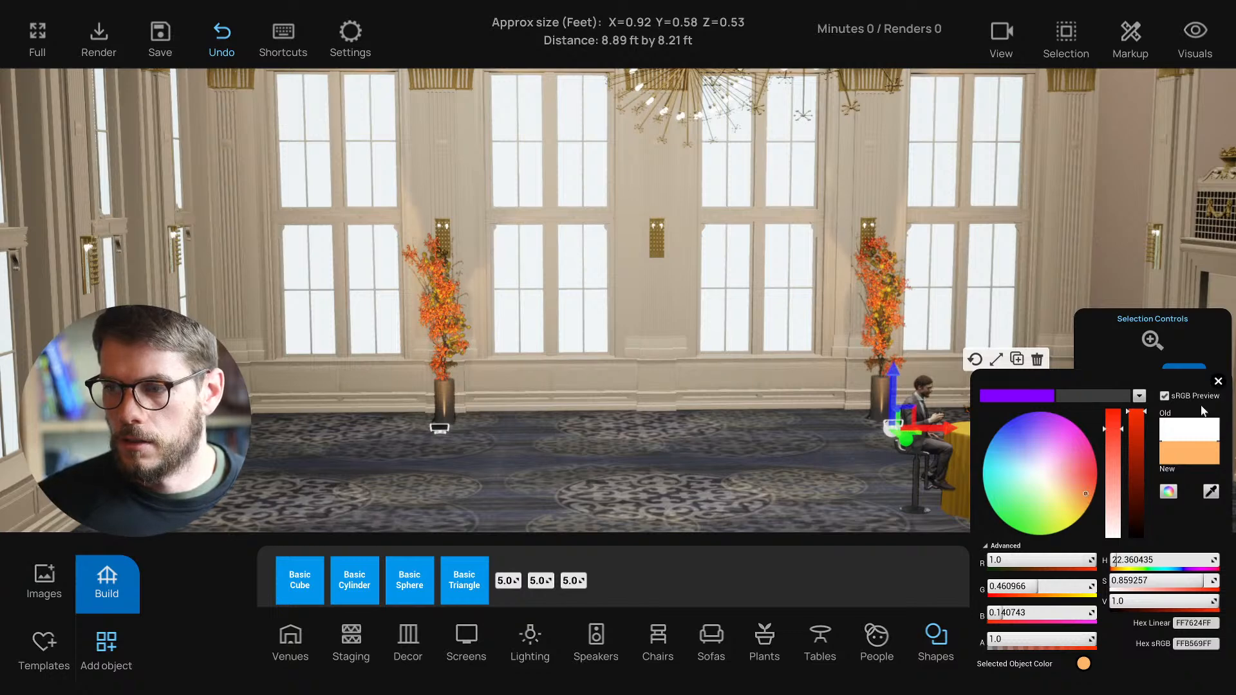
left_click_drag(1074, 489, 1041, 478)
left_click(546, 346)
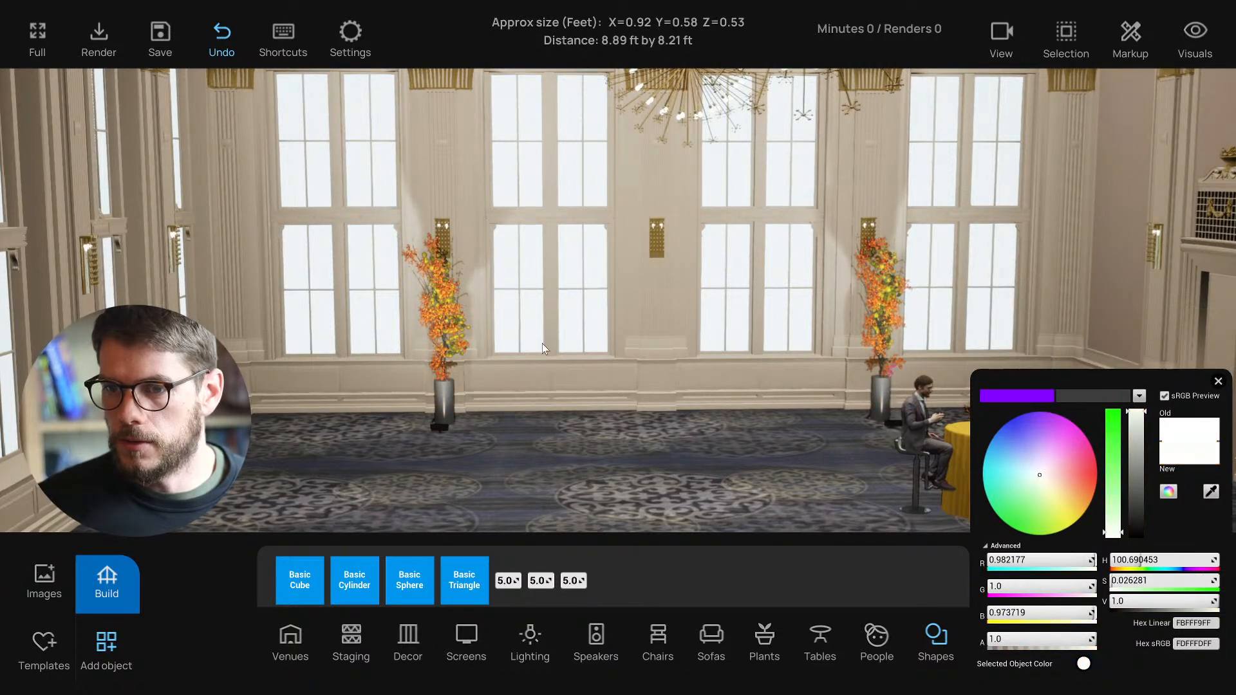
Step: Select both tree arrangements and tint their foliage and vases a dark amber-brown, hex sRGB A46300FF, after trying lighter oranges
key("w")
key("d")
left_click(380, 276)
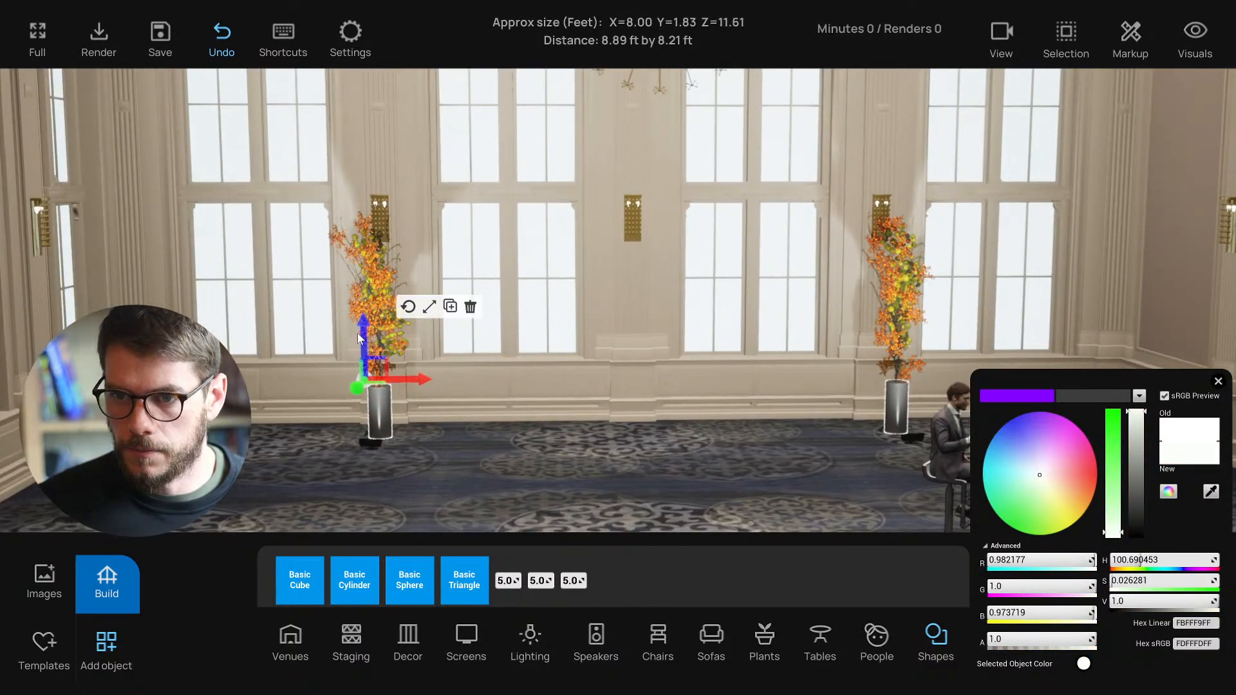
key("d")
left_click(840, 281)
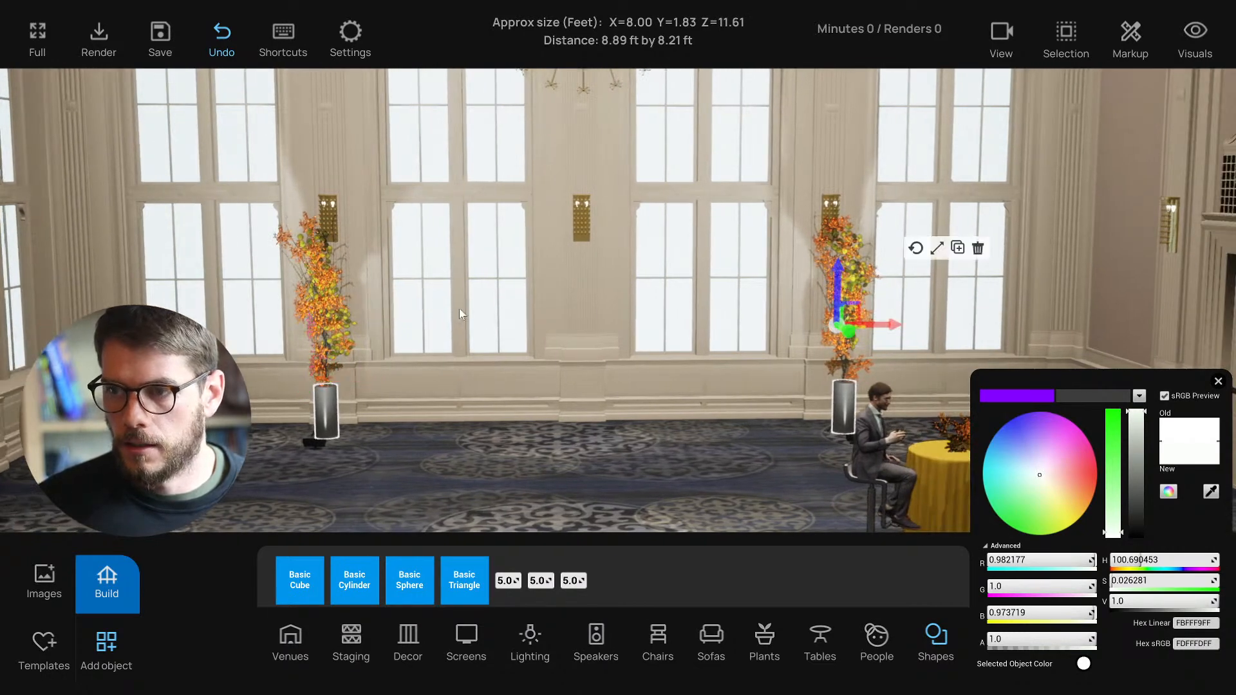
left_click(323, 277)
mouse_move(1083, 461)
left_mouse_down()
mouse_move(1069, 494)
mouse_move(1086, 480)
left_mouse_up()
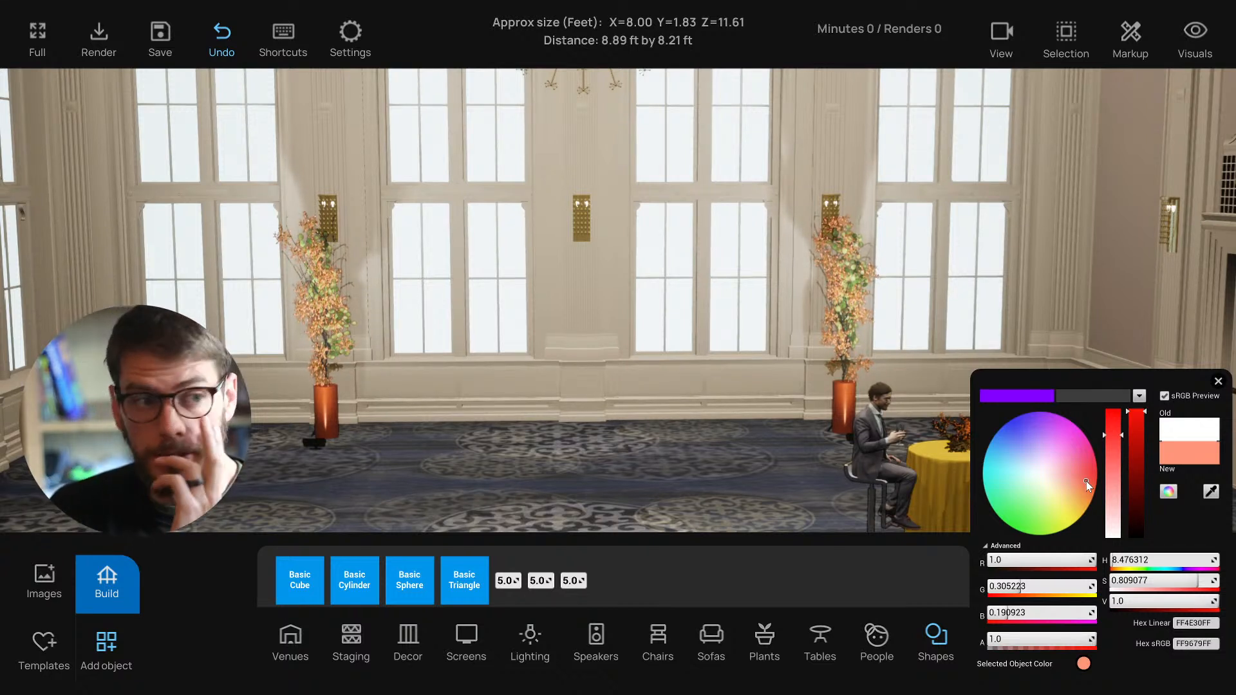
mouse_move(1087, 481)
left_mouse_down()
mouse_move(1078, 486)
mouse_move(1089, 489)
left_mouse_up()
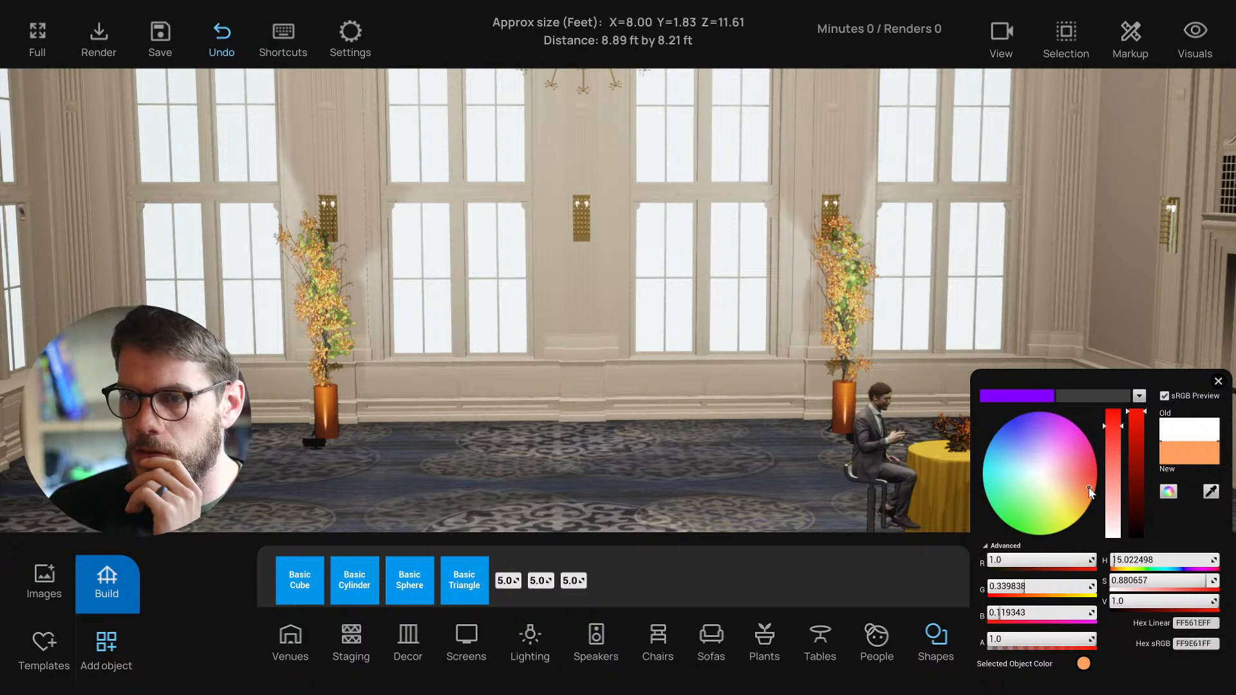
left_click_drag(1087, 487, 1089, 490)
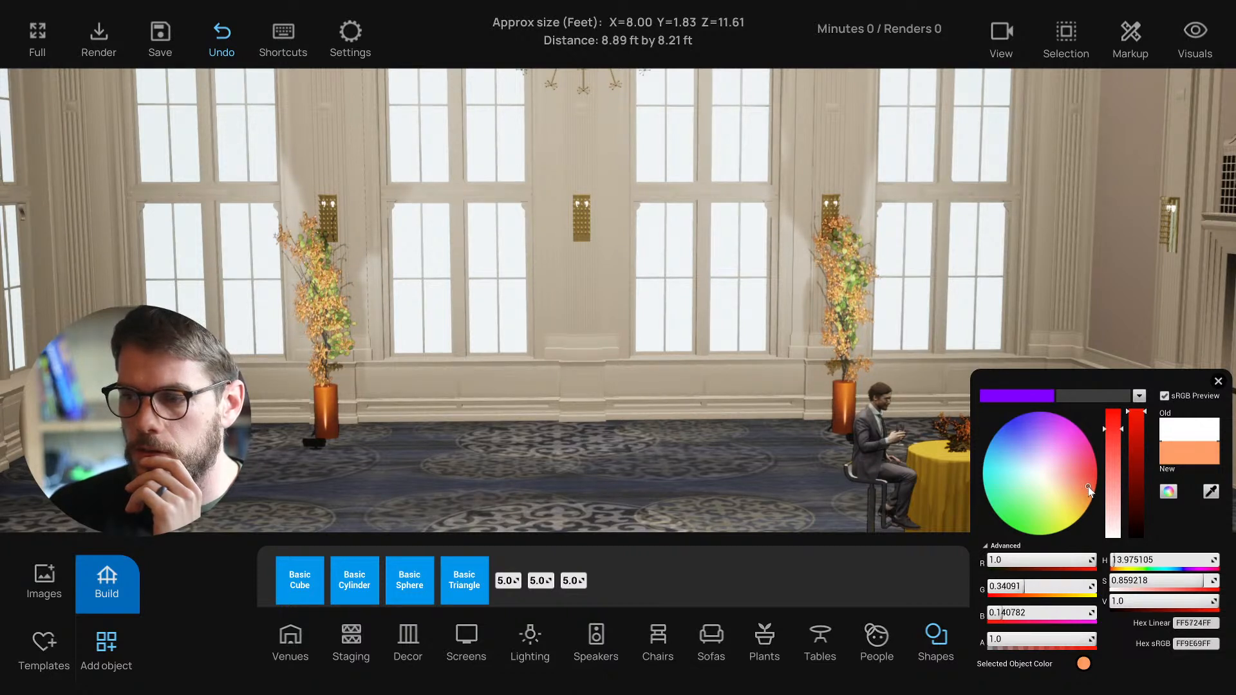
left_click_drag(1114, 430, 1114, 400)
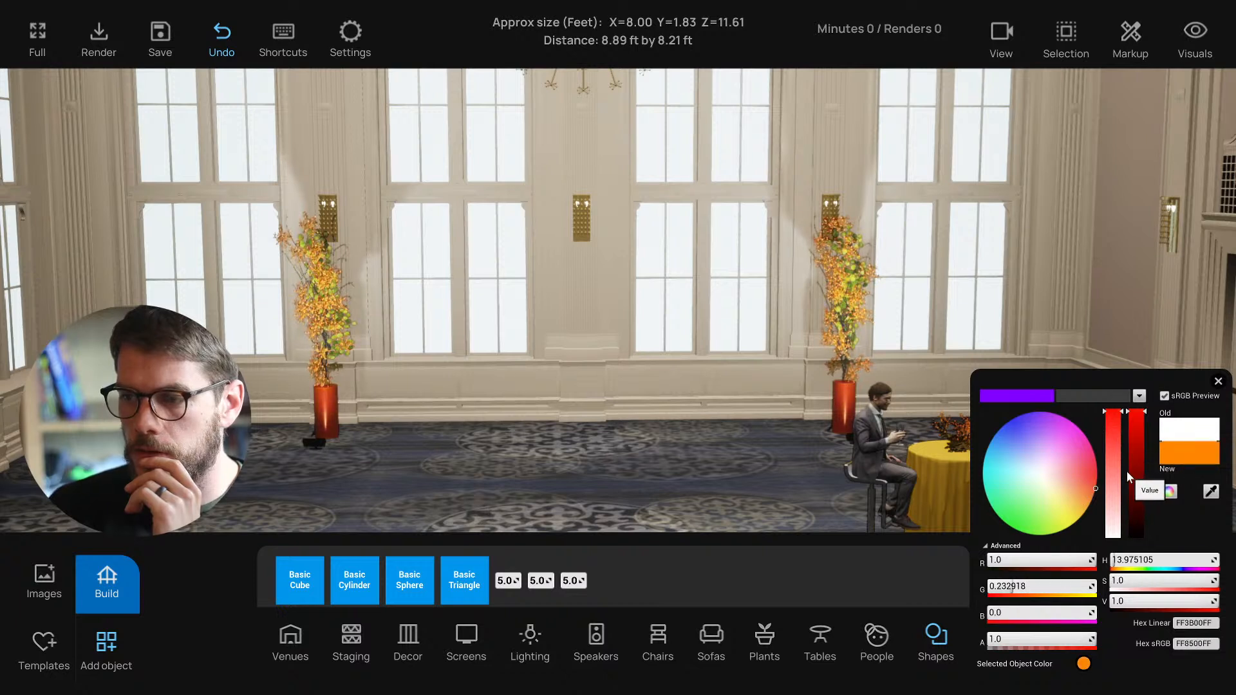
left_click(1090, 493)
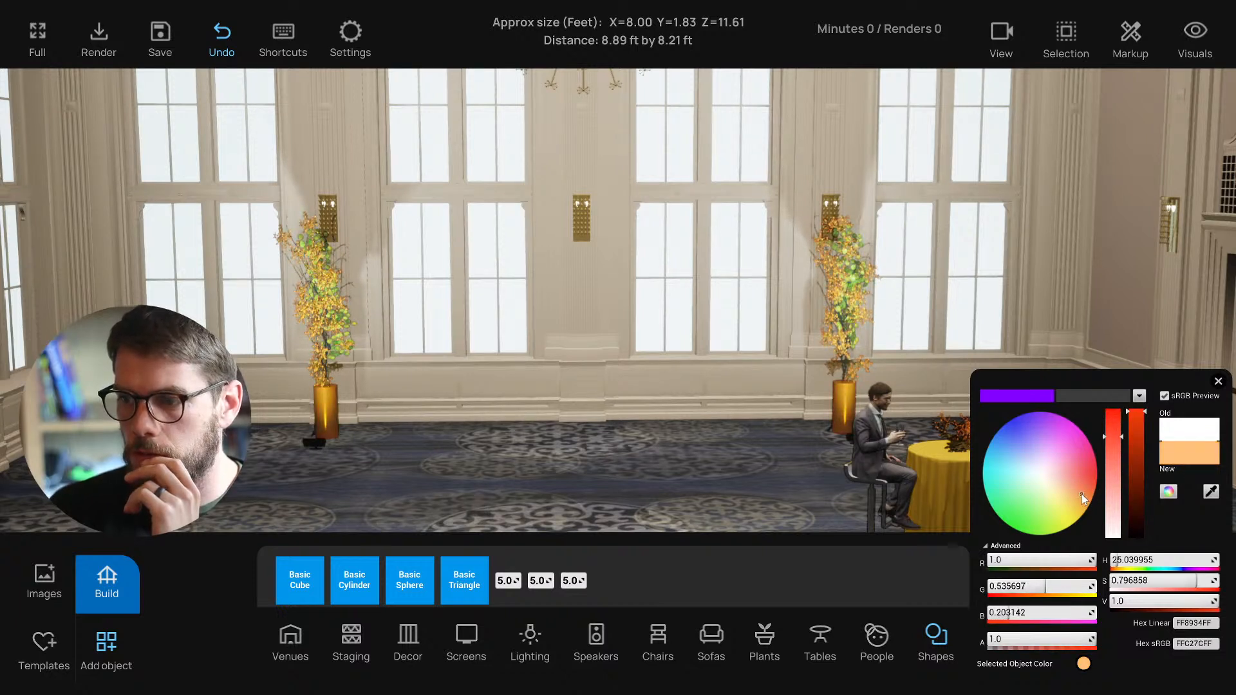
left_click_drag(1139, 476, 1137, 489)
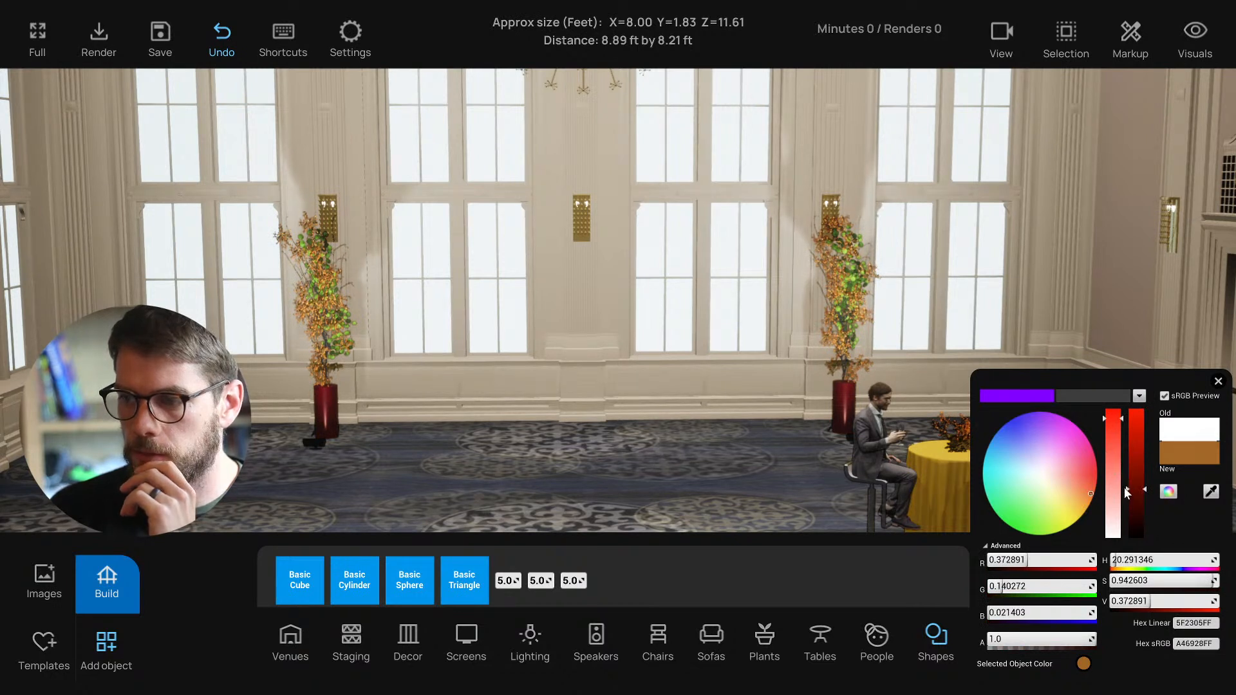
left_click_drag(1120, 487, 1113, 401)
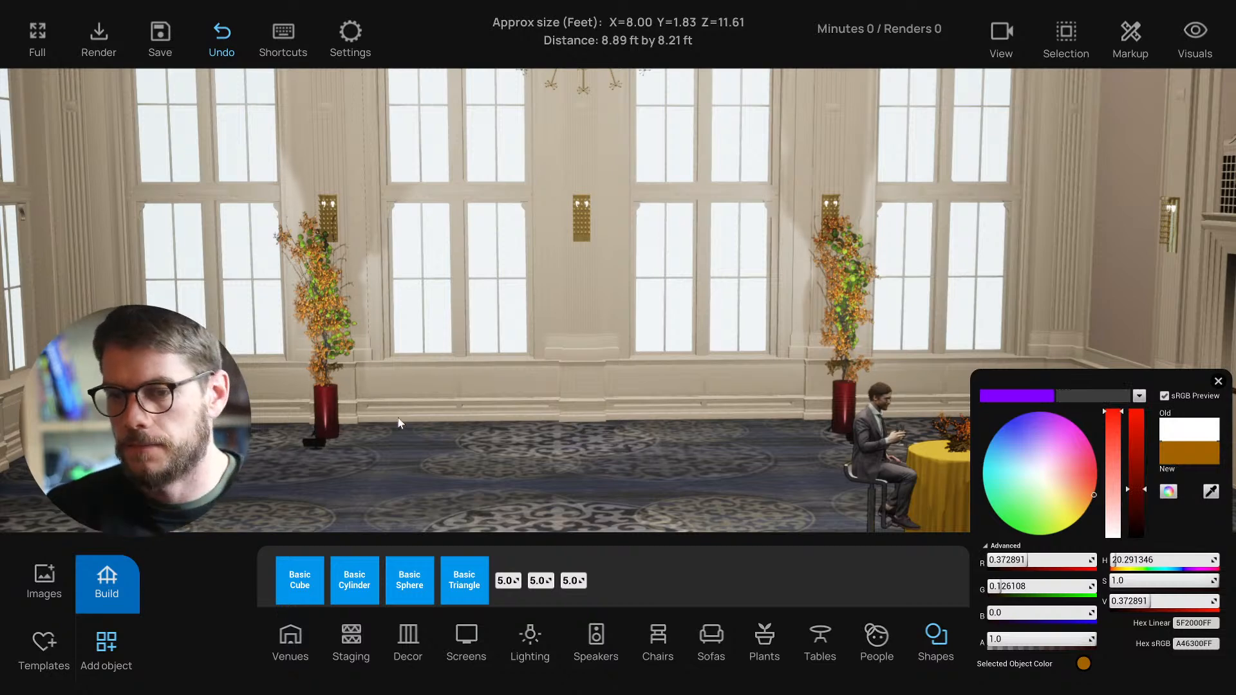
left_click(328, 408)
left_click(840, 409)
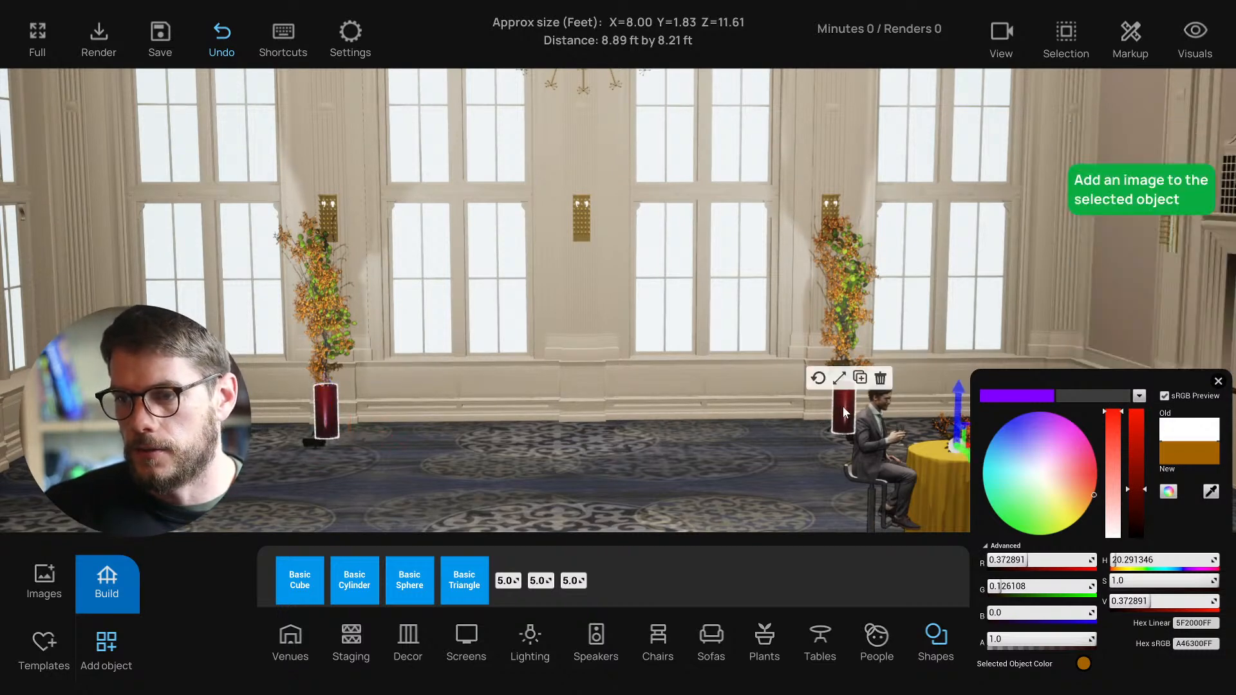
left_click(633, 476)
right_click_drag(634, 476, 632, 476)
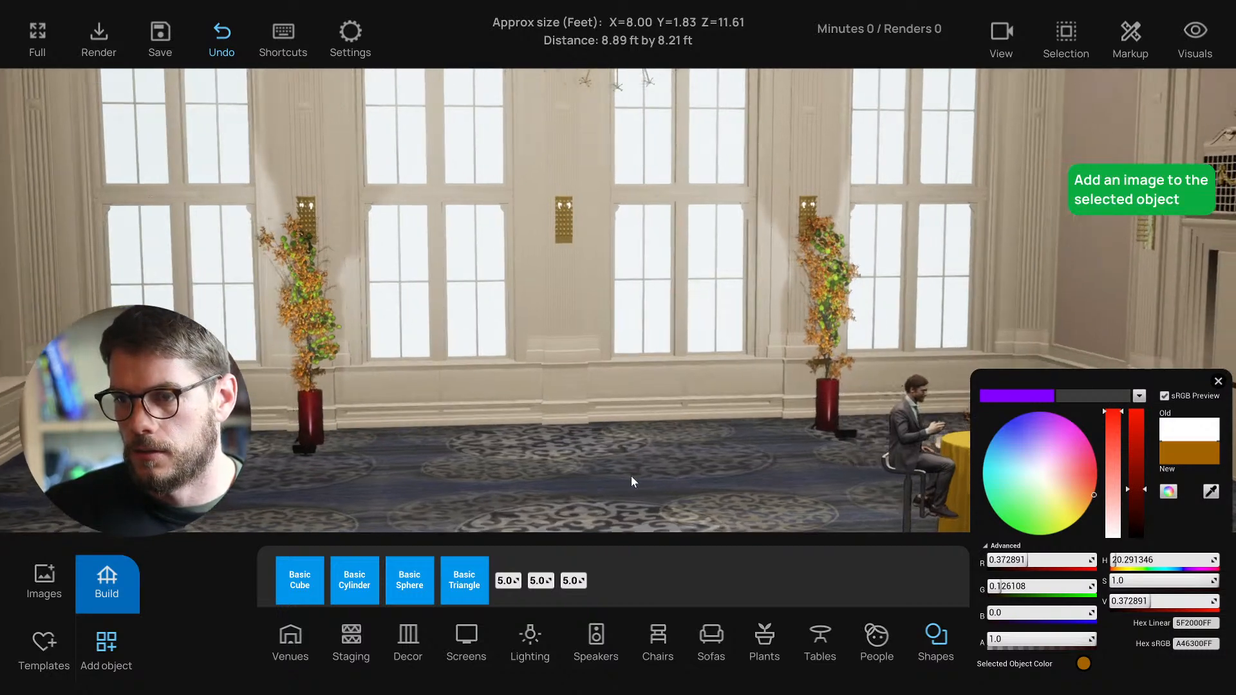
left_click(1217, 382)
Step: Try to recolour the two vases under the autumn trees to a muted brown, hex sRGB A46A29FF
left_click(798, 468)
left_click(484, 438)
left_click(340, 417)
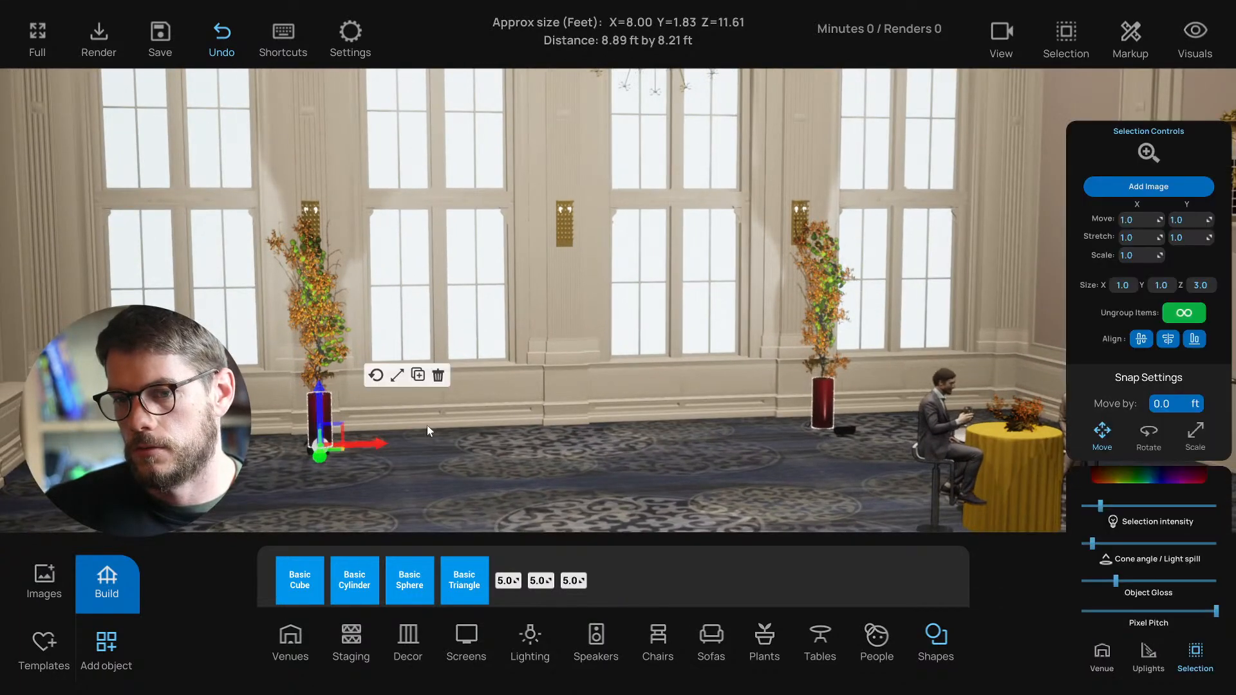
left_click(823, 407)
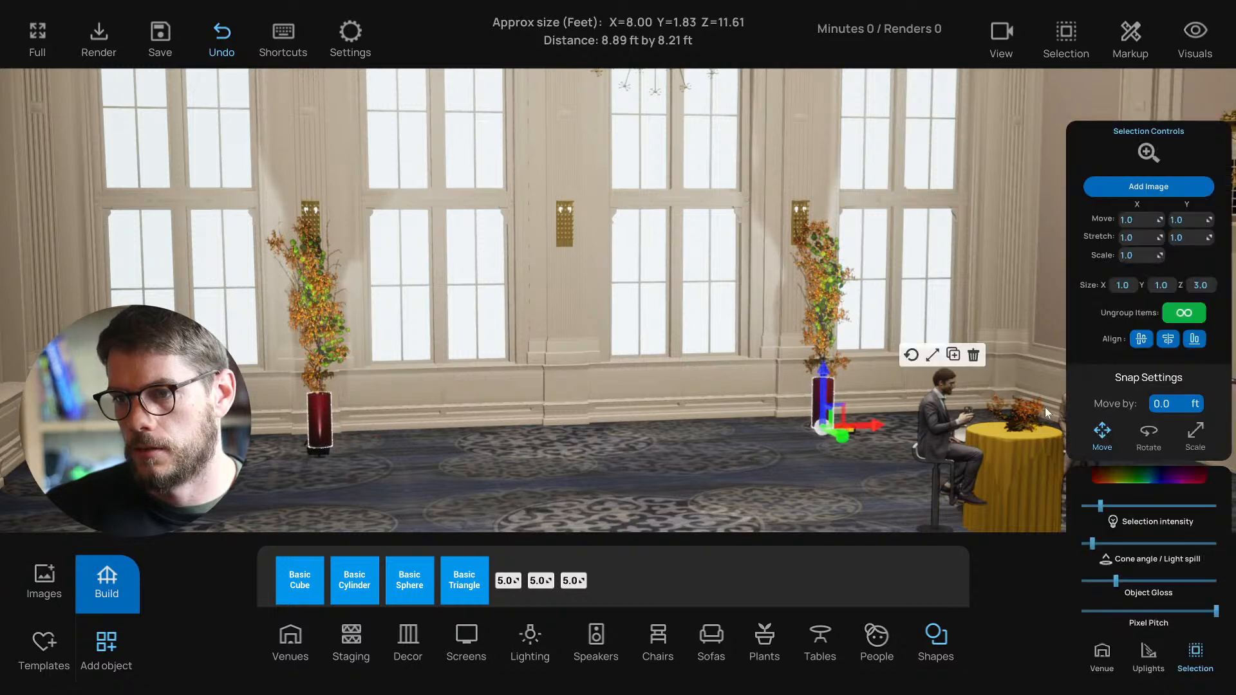
left_click(1160, 475)
left_click_drag(1047, 492, 1091, 499)
left_click(752, 475)
Step: Turn off Group lock, select both vases and recolour them to a neutral grey, hex sRGB A3A4A3FF
left_click(1064, 40)
left_click(1135, 89)
left_click(824, 390)
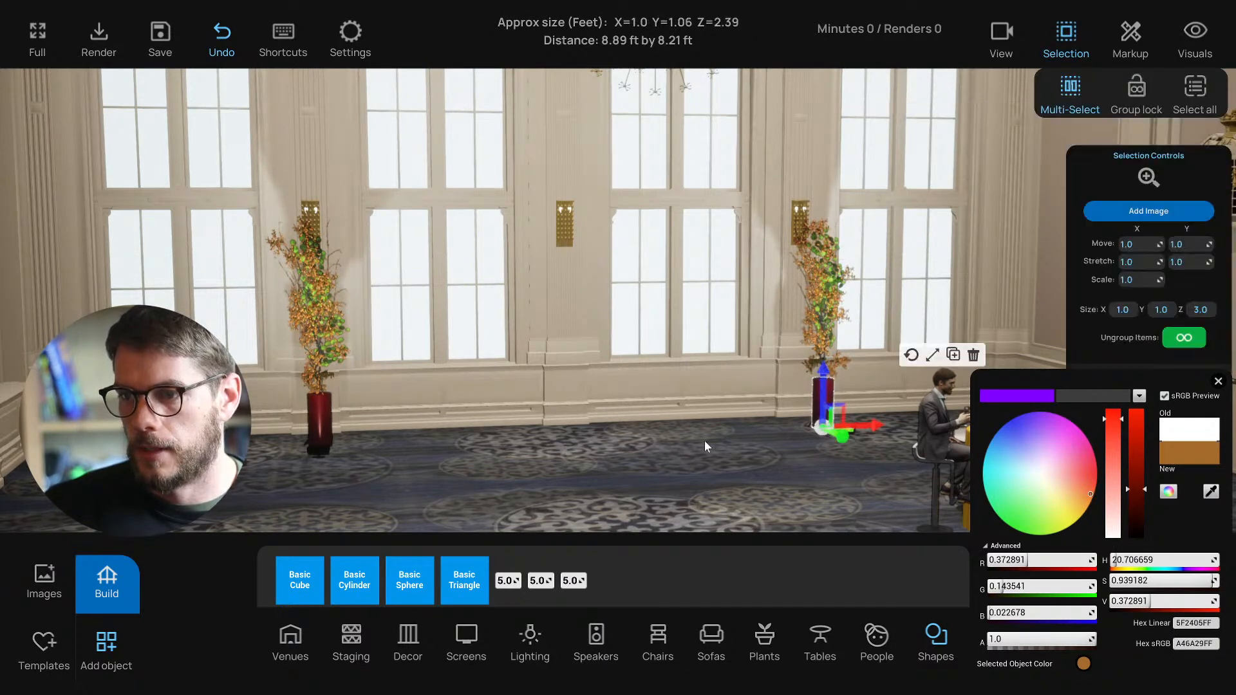
left_click(323, 422)
left_click(323, 422)
left_click(324, 420)
left_click(821, 403)
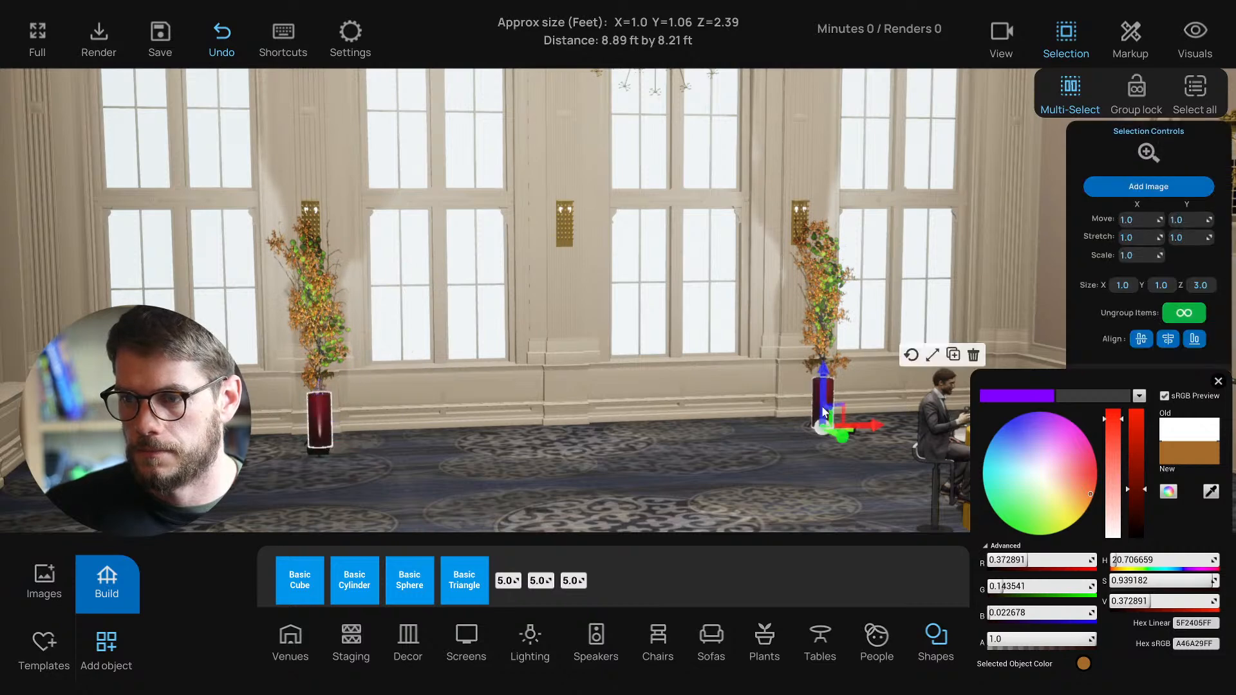
left_click_drag(1054, 493, 1039, 476)
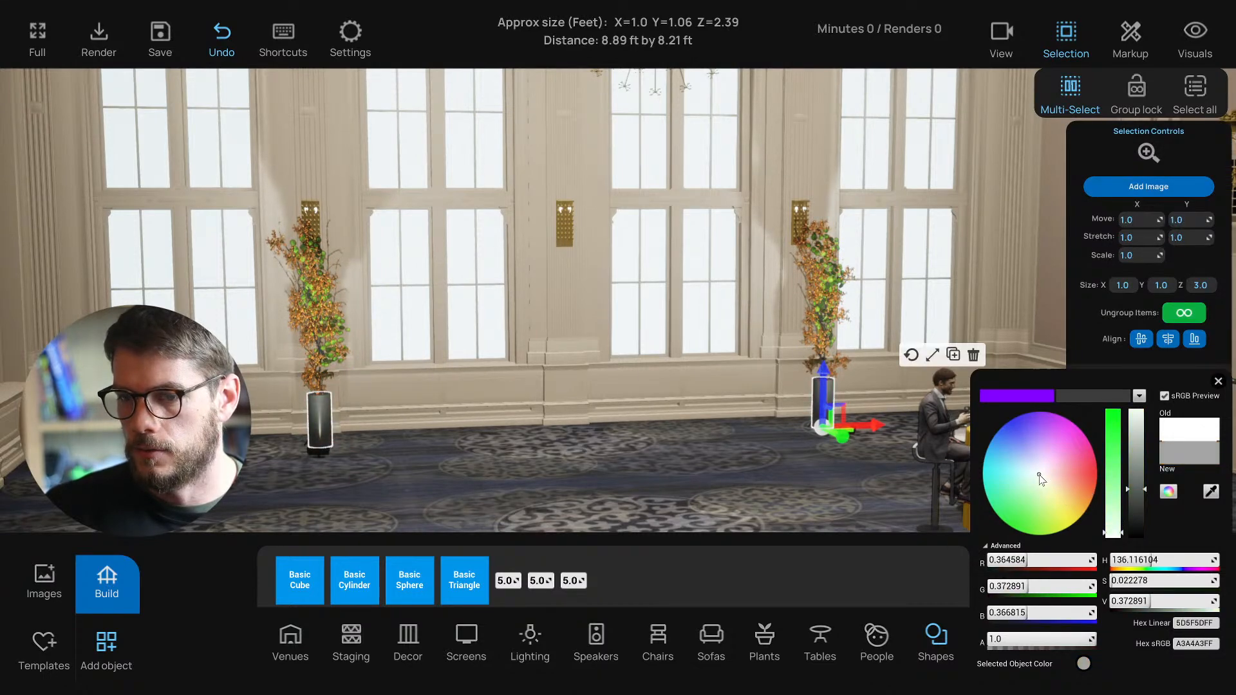
left_click(1217, 382)
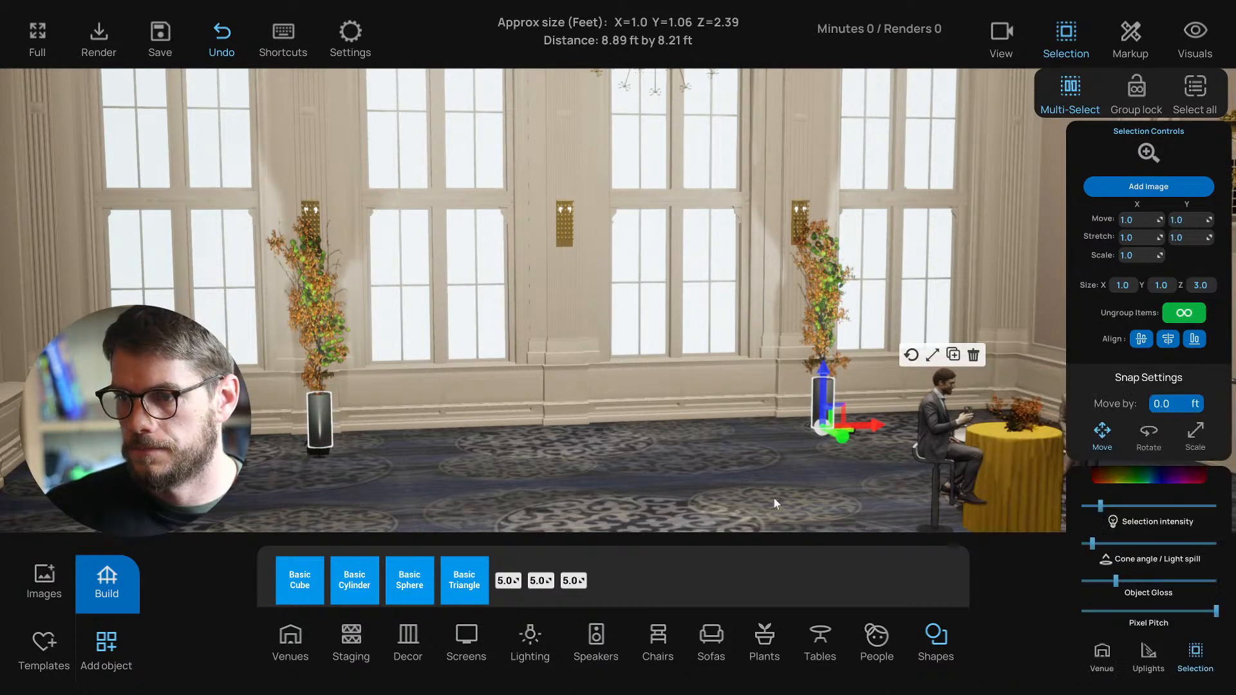
left_click(718, 490)
scroll(717, 489, "down", 1)
scroll(715, 488, "down", 2)
scroll(705, 493, "up", 2)
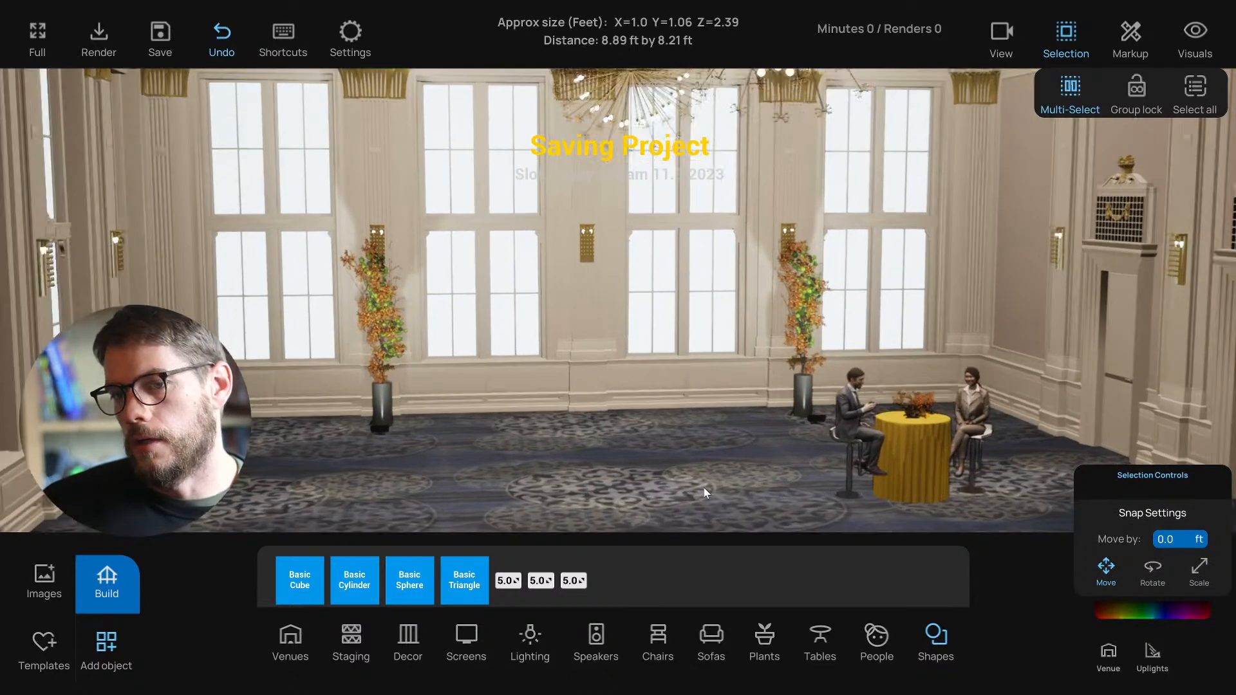
Step: Set both floor uplights by the flower columns to a warm white color with increased saturation and full brightness value
right_click_drag(704, 493, 693, 493)
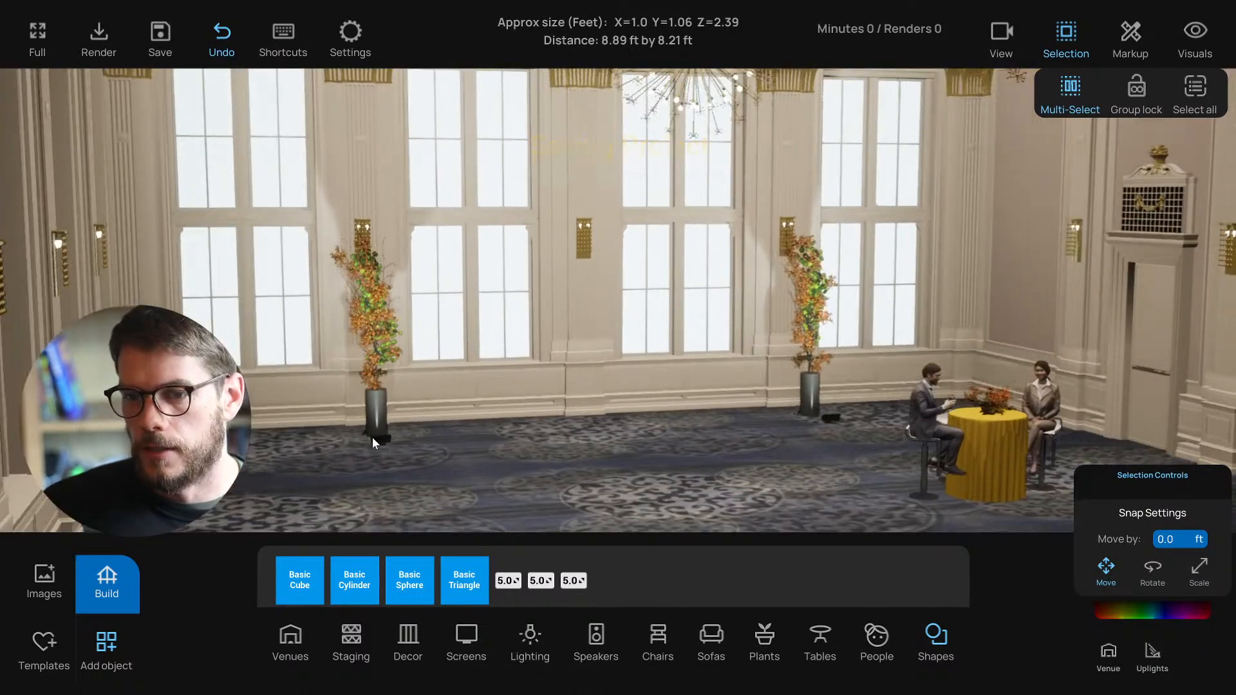
left_click(373, 439)
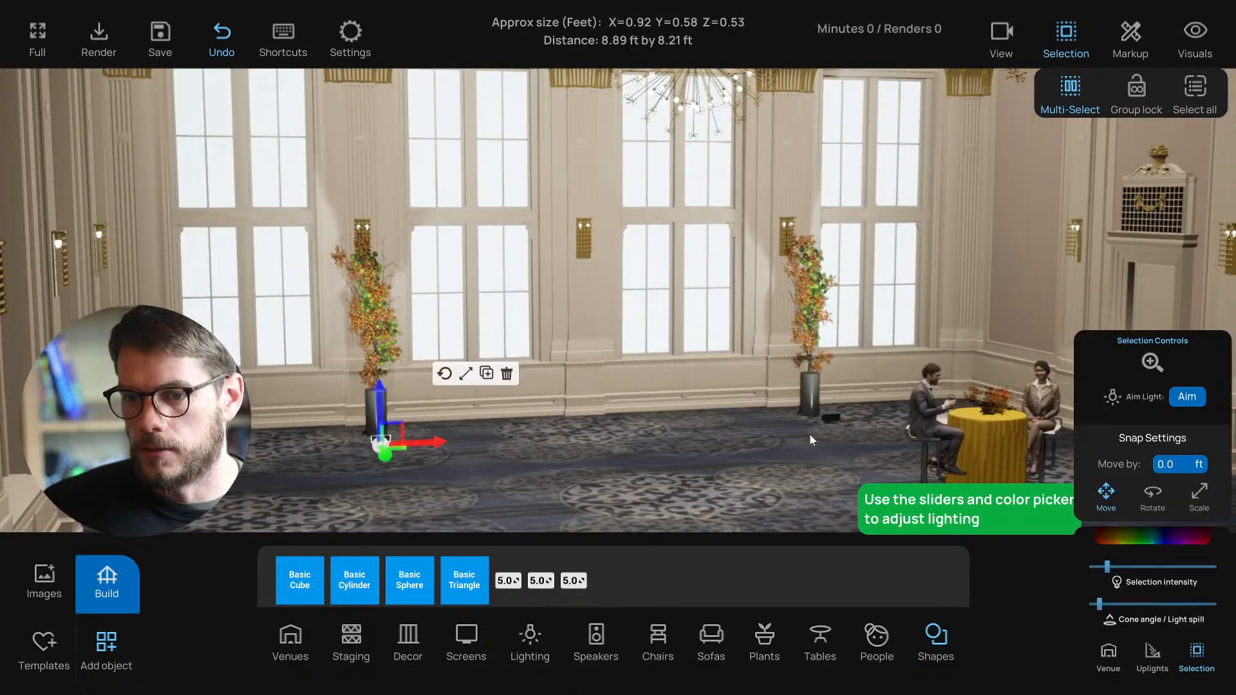
left_click(834, 419)
left_click(1149, 535)
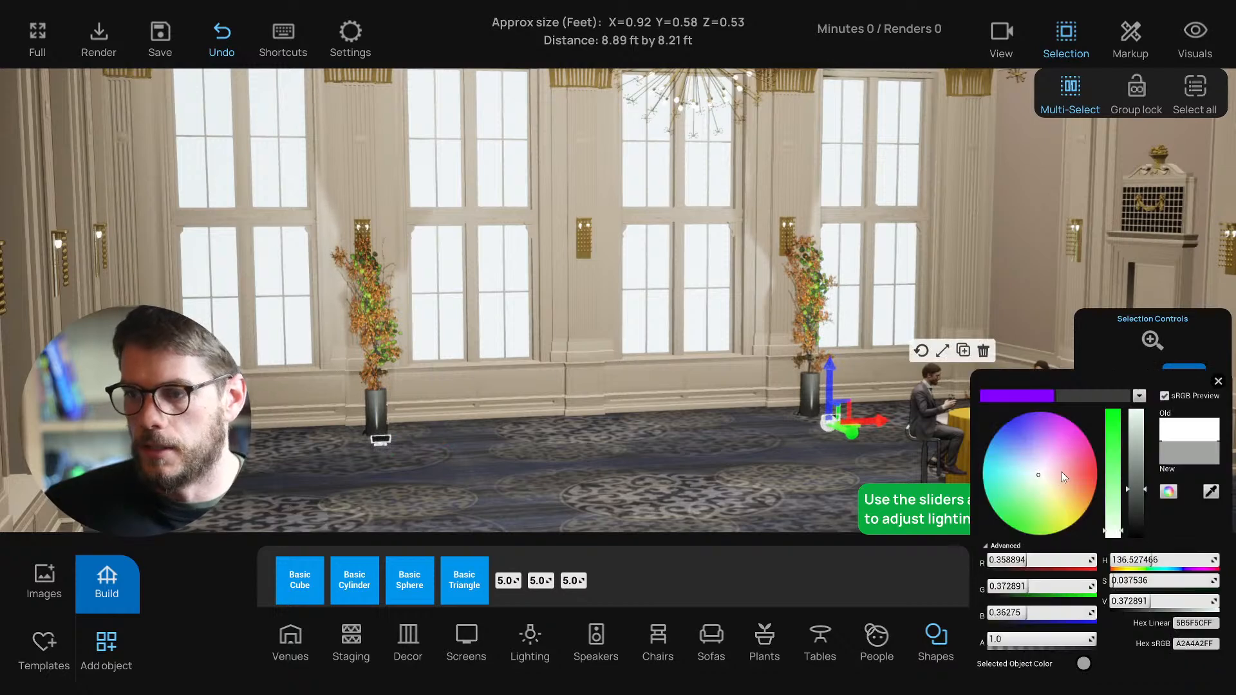
mouse_move(1060, 472)
left_mouse_down()
mouse_move(1080, 488)
mouse_move(1050, 480)
left_mouse_up()
left_click_drag(1136, 489, 1137, 409)
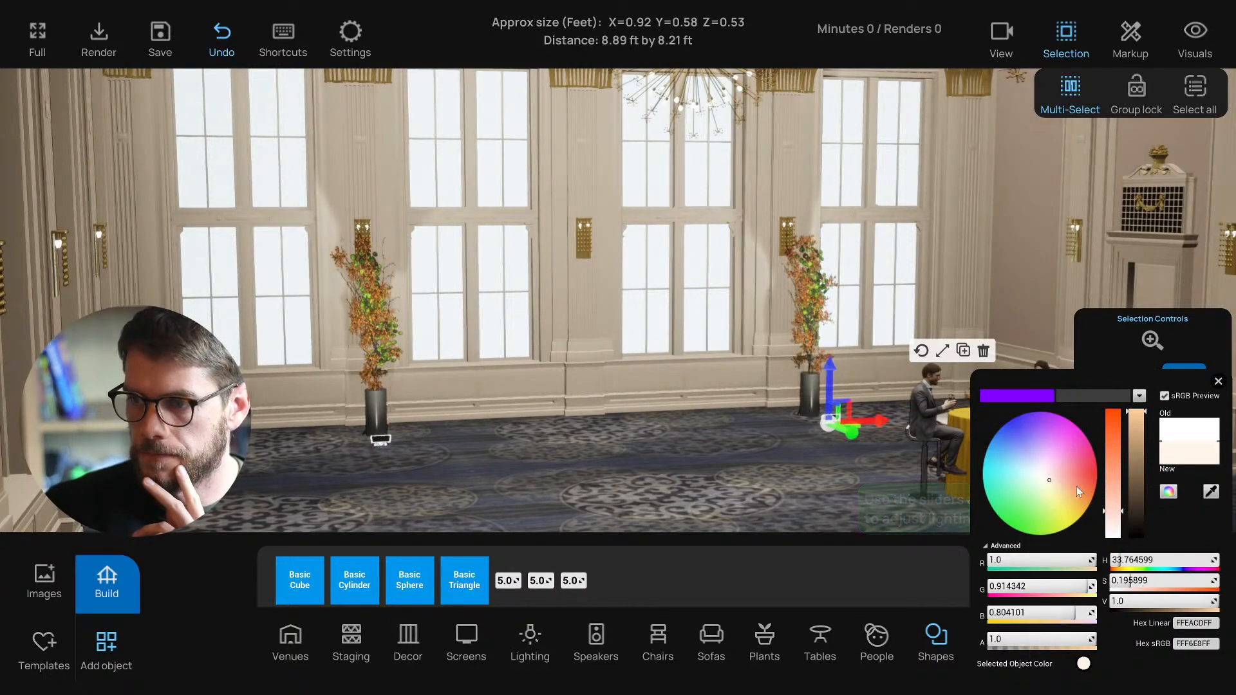
mouse_move(1113, 511)
left_mouse_down()
mouse_move(1113, 453)
mouse_move(1114, 491)
mouse_move(1114, 473)
left_mouse_up()
left_click(1217, 381)
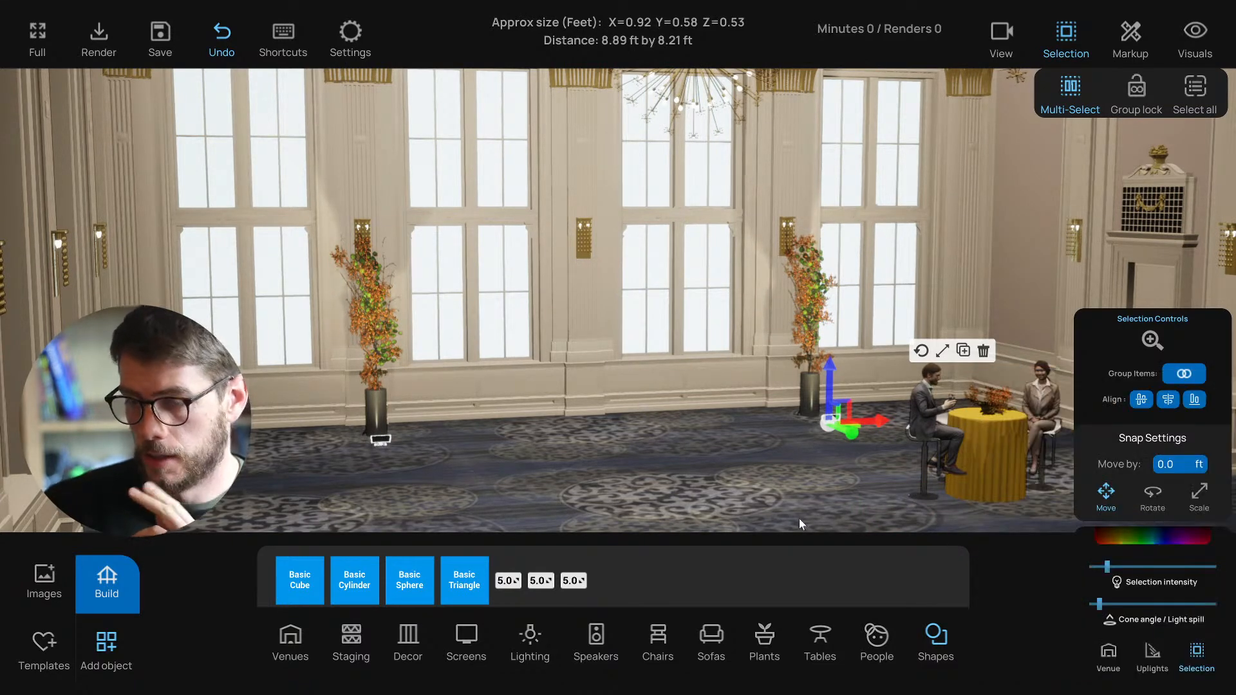
left_click(708, 496)
Step: Lower the venue's room light intensity slightly
right_click_drag(707, 496, 734, 498)
left_click(1118, 658)
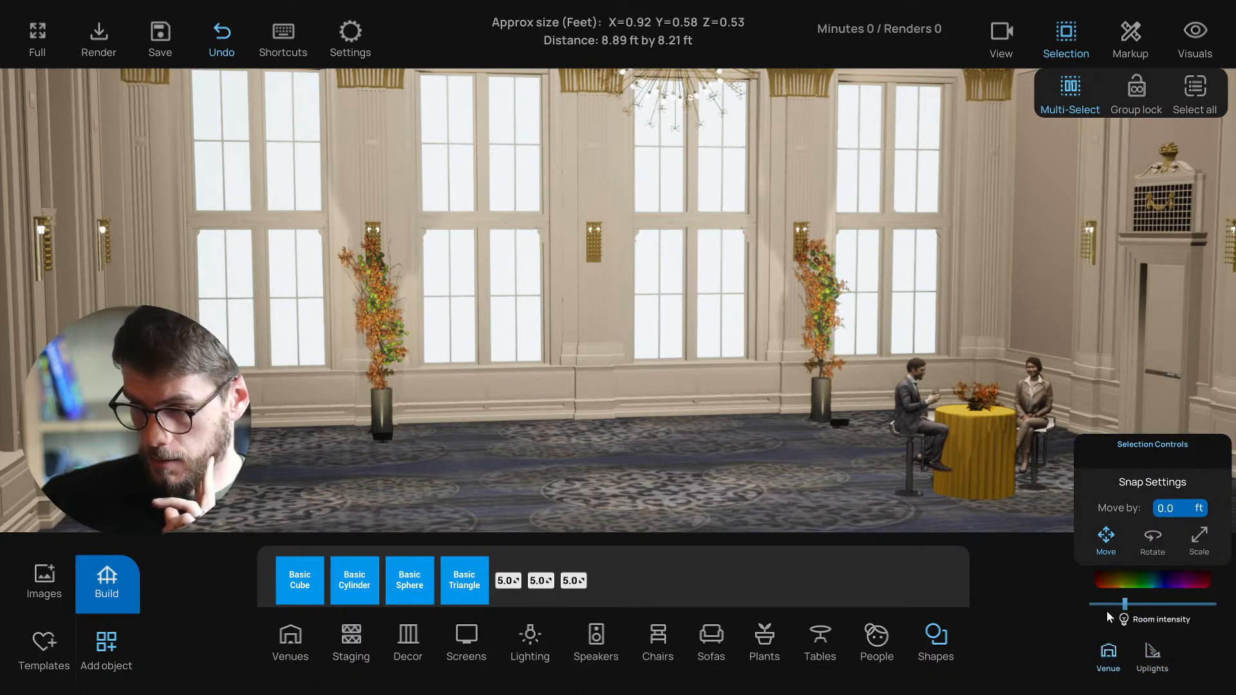
left_click_drag(1125, 606, 1112, 604)
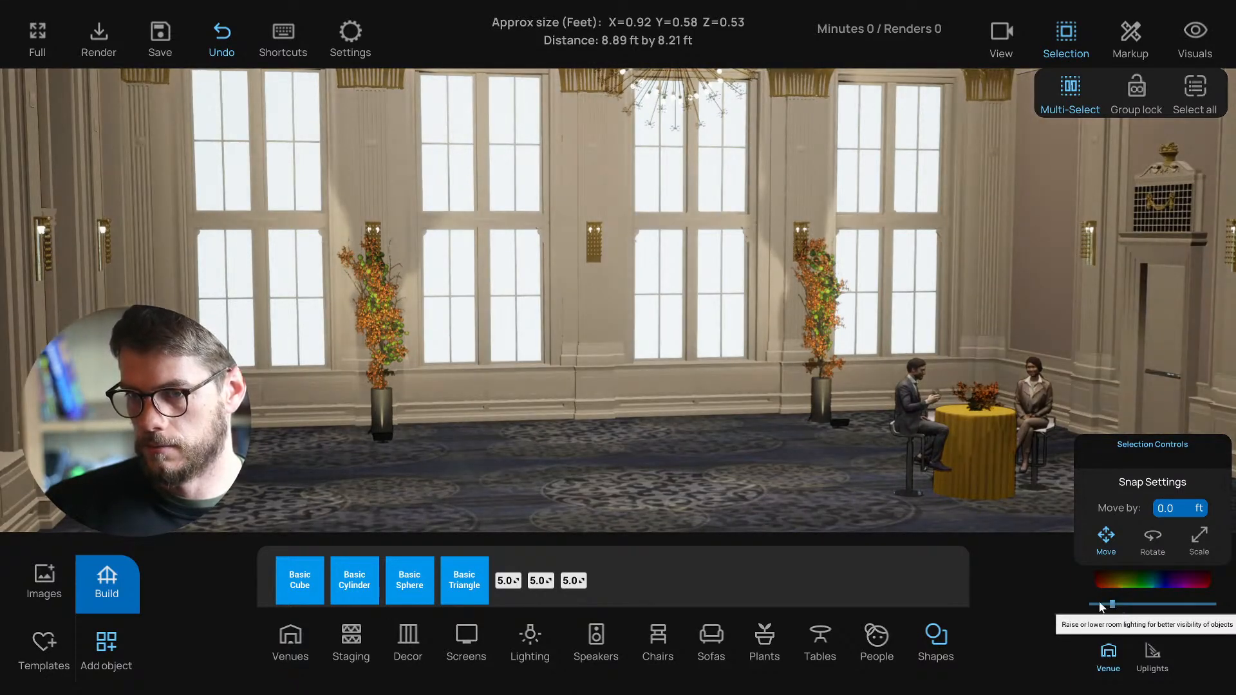
Step: Select both floor uplights by the flower columns and raise their light intensity to about half of the range
scroll(798, 511, "down", 4)
scroll(684, 476, "up", 3)
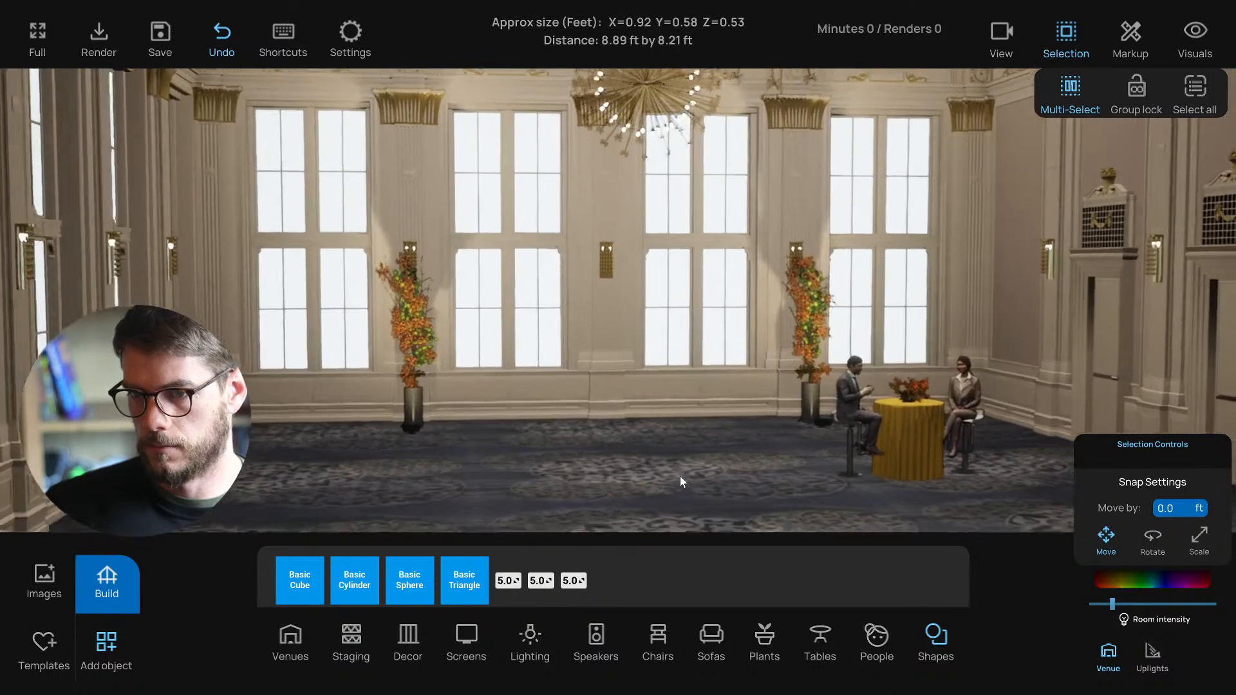
left_click(401, 430)
left_click(833, 426)
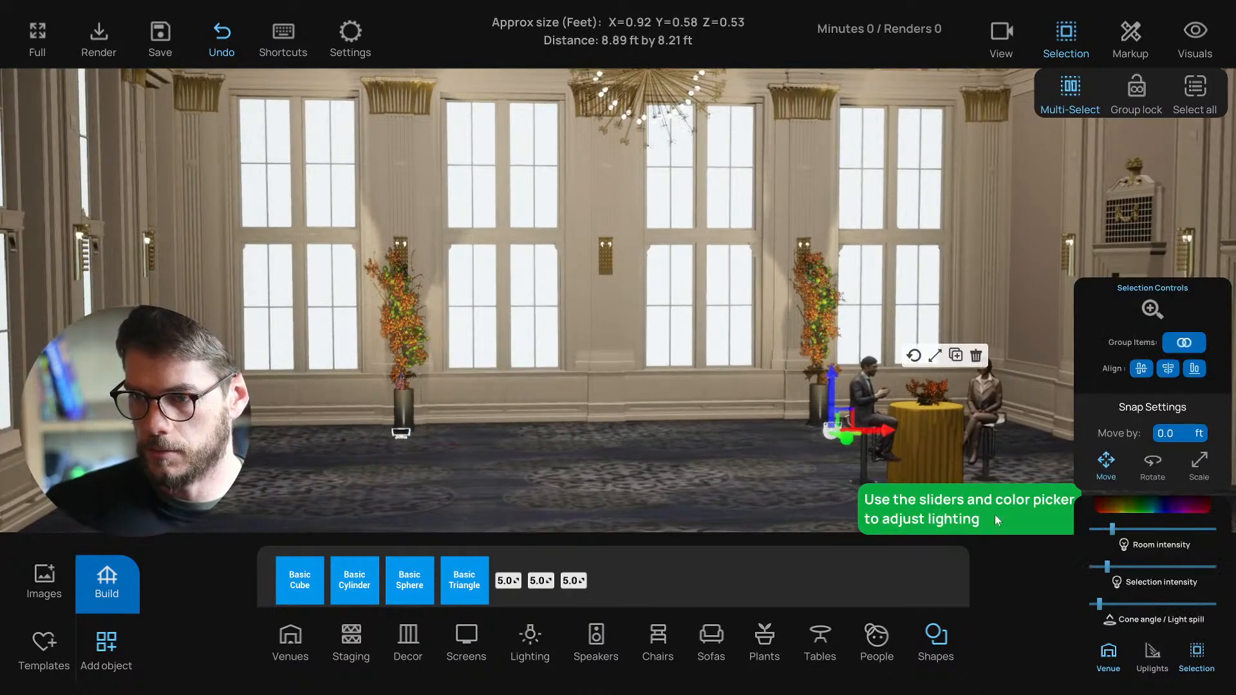
left_click_drag(1118, 575, 1179, 567)
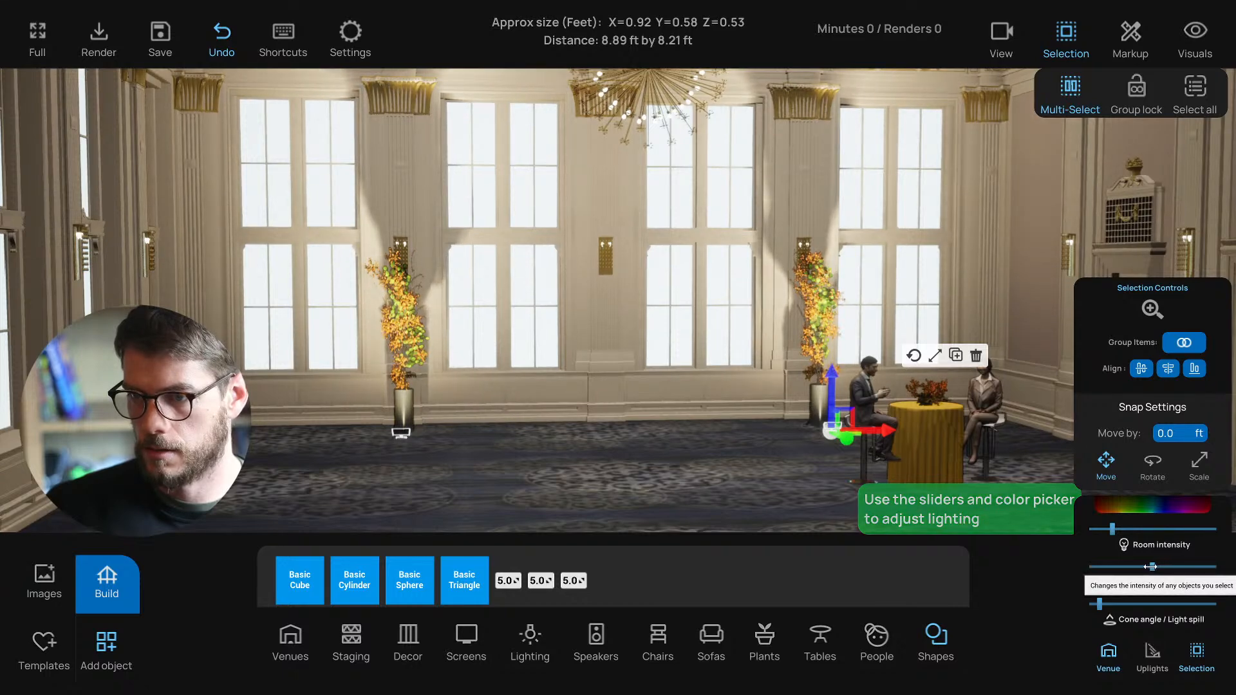
left_click(636, 474)
Step: In the top view, group each flower column with its uplight under group lock and duplicate both sets farther down the room
scroll(631, 476, "up", 2)
scroll(631, 476, "down", 6)
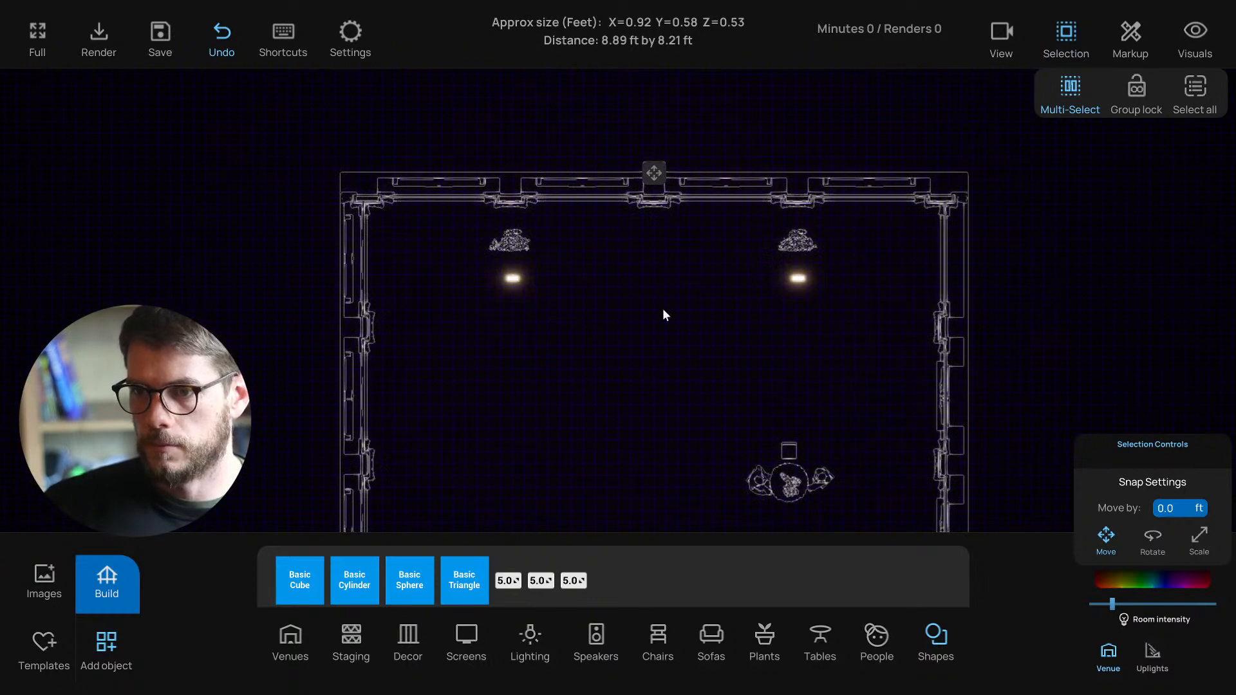
left_click_drag(458, 218, 860, 336)
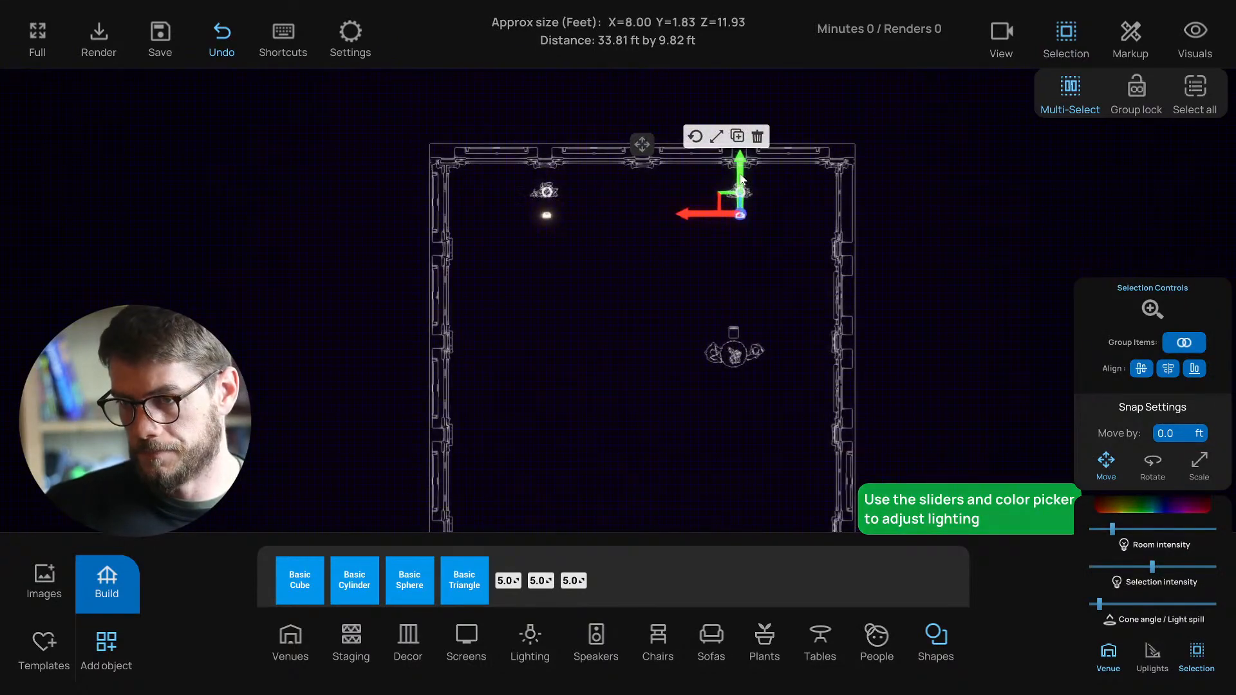
left_click(1148, 97)
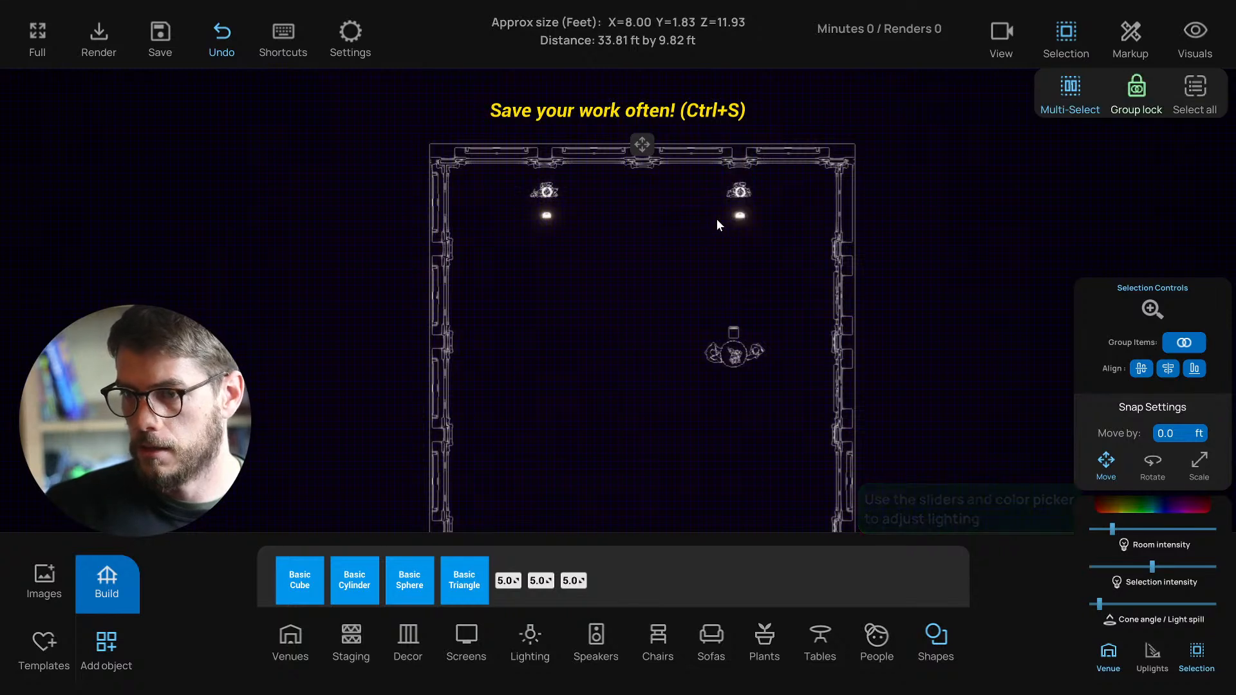
left_click_drag(510, 178, 613, 308)
left_click(737, 190)
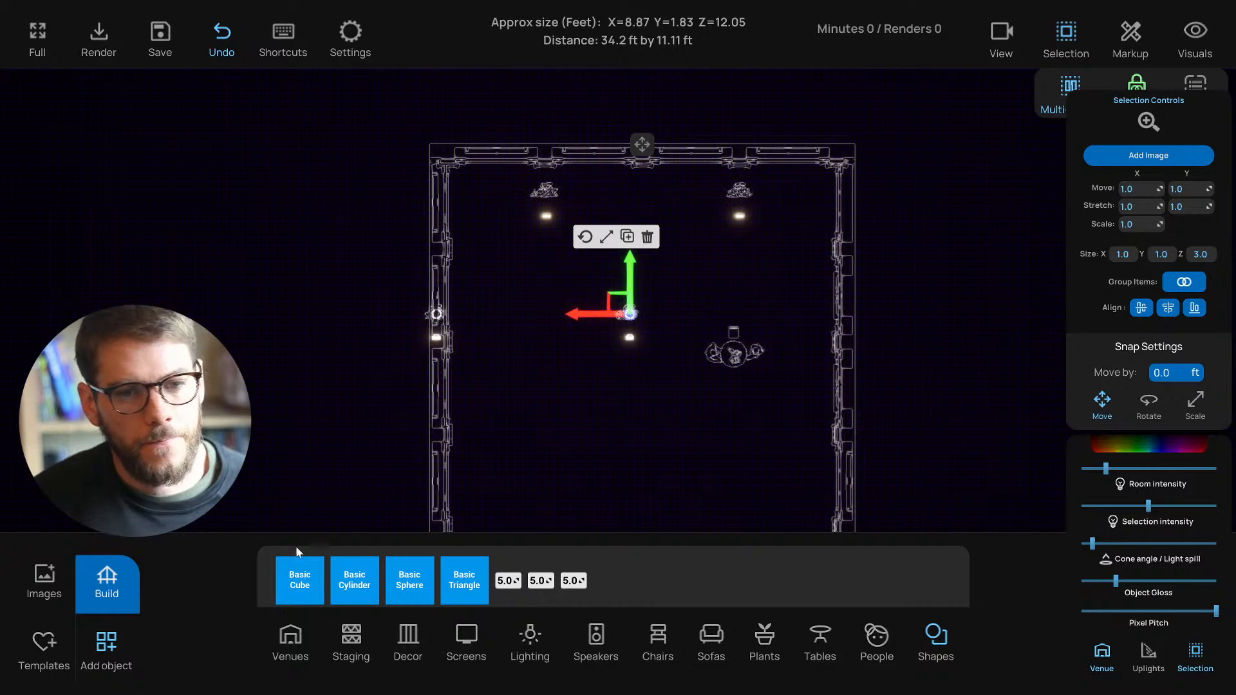
Step: Rotate the two duplicated flower sets 90 degrees and place them along the left wall with their uplights facing into the room
middle_click_drag(581, 386, 570, 387)
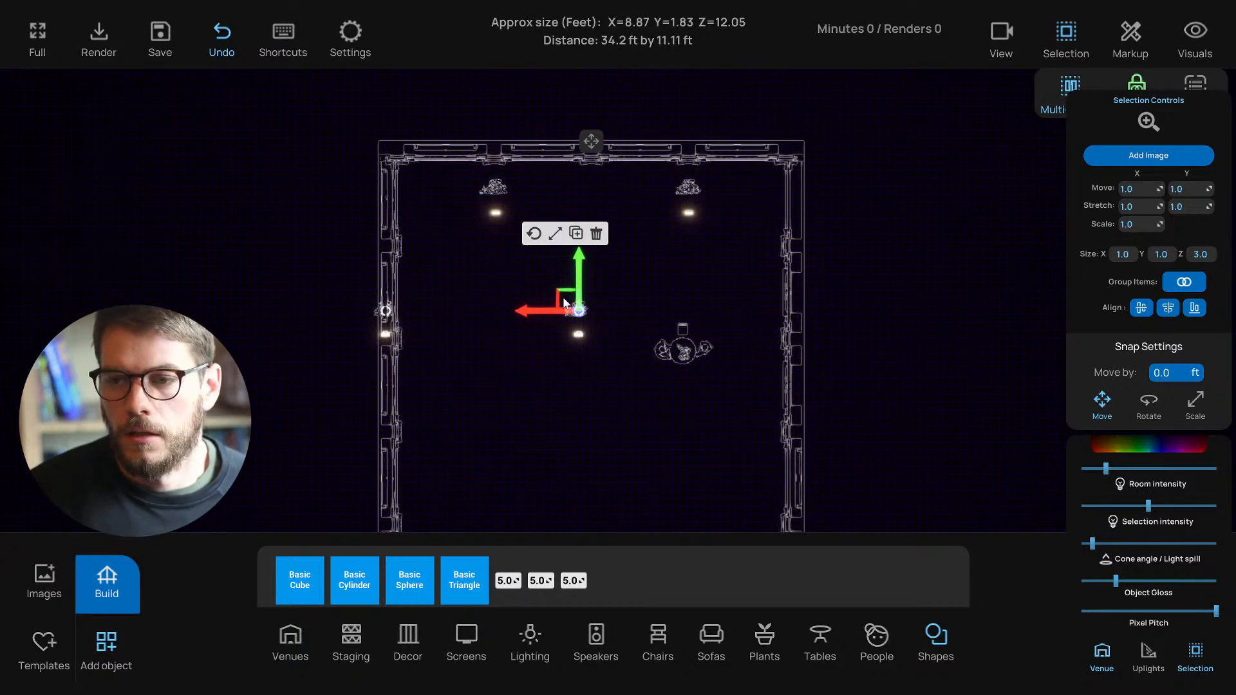
scroll(557, 310, "up", 2)
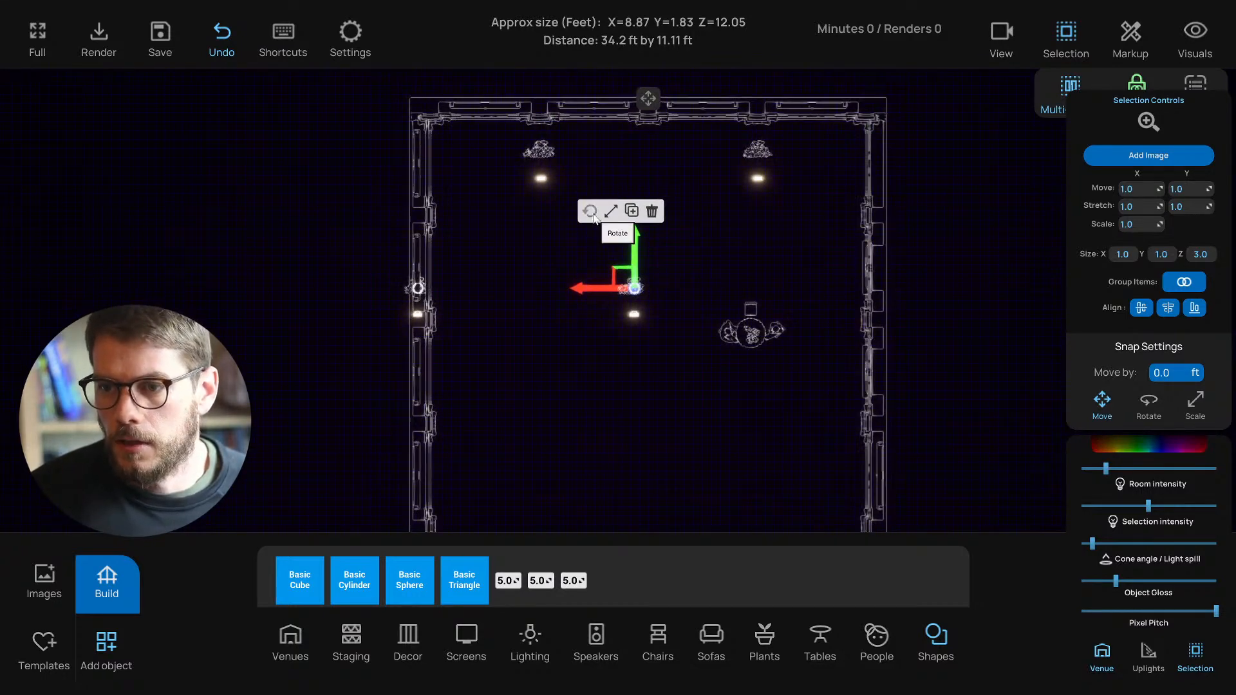
left_click(593, 215)
left_click_drag(683, 253, 445, 298)
left_click(687, 211)
middle_click_drag(553, 361, 552, 327)
scroll(557, 326, "down", 2)
scroll(597, 330, "down", 3)
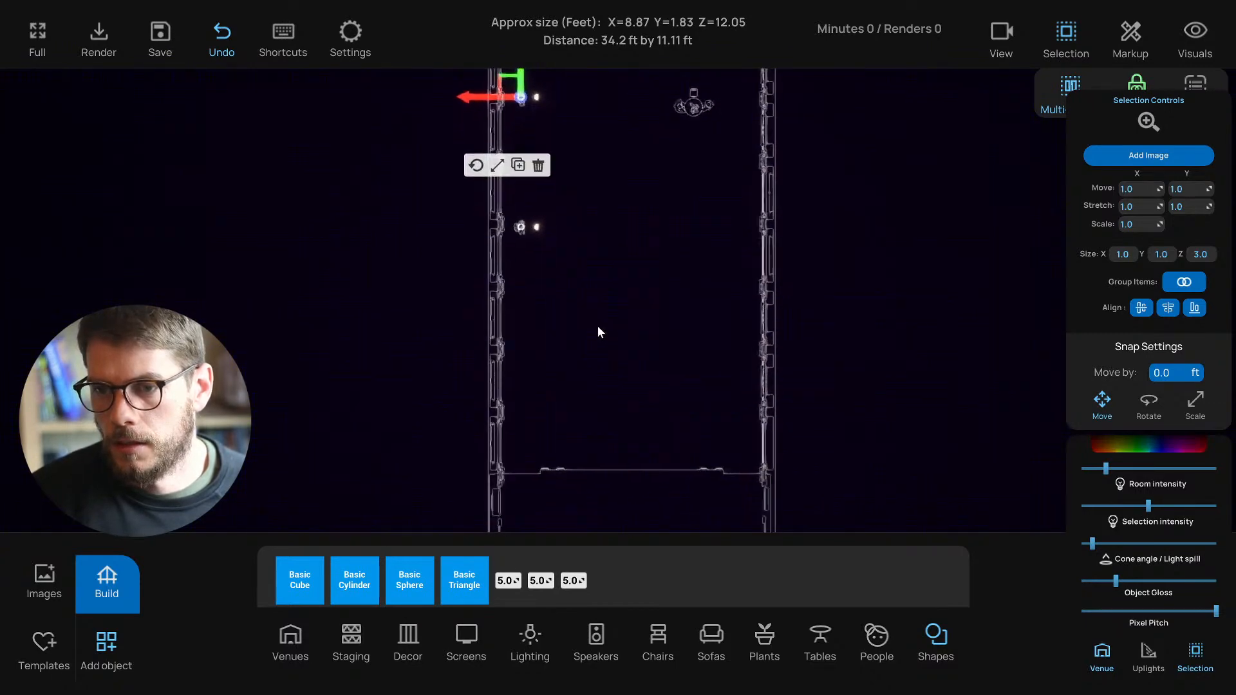
Step: Duplicate one of the left-wall flower sets and place the copy farther down as the third in the row
left_click_drag(560, 262, 518, 300)
key("ctrl+d")
left_click(628, 370)
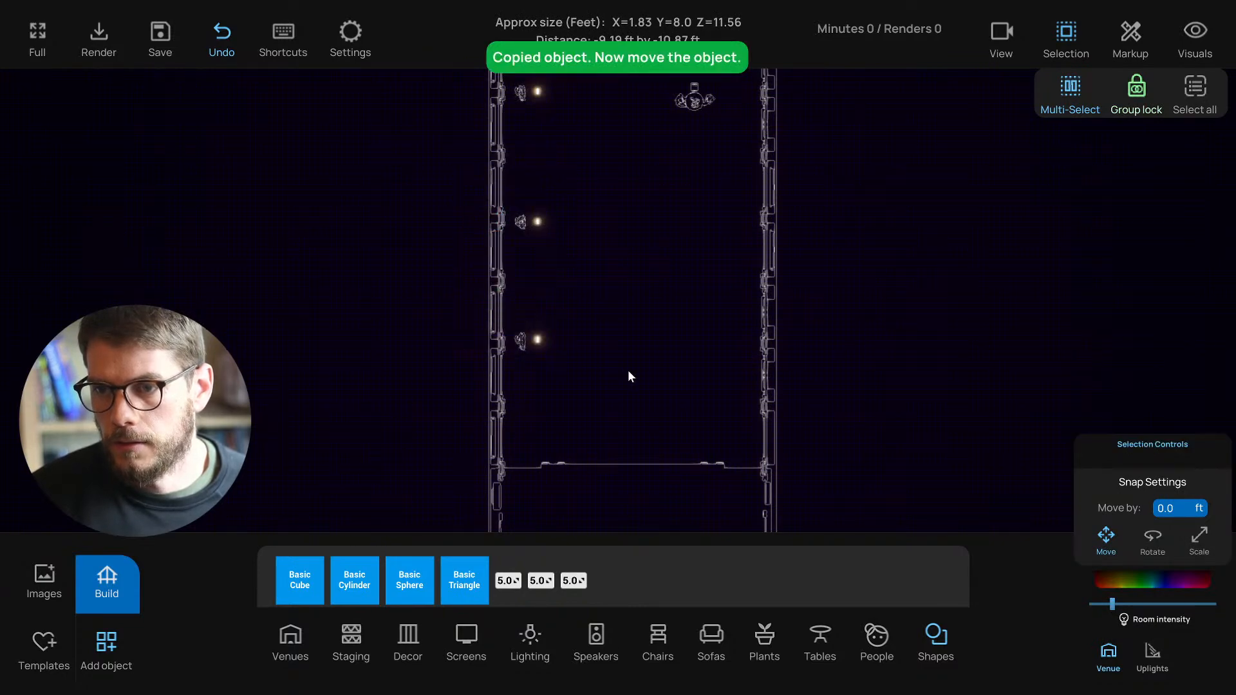
key("1")
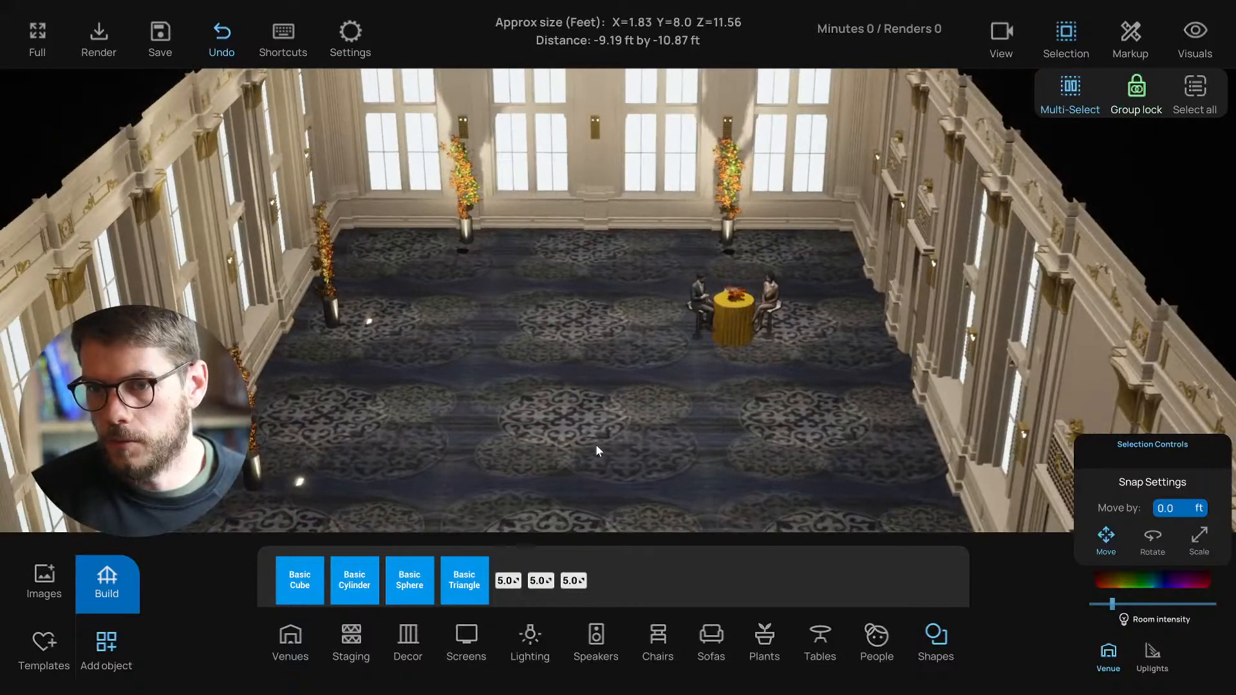
Step: Select all three left-wall flower sets in the top view and copy them across to the right wall
key("t")
middle_click_drag(524, 318, 609, 341)
scroll(609, 341, "down", 6)
middle_click_drag(748, 365, 705, 301)
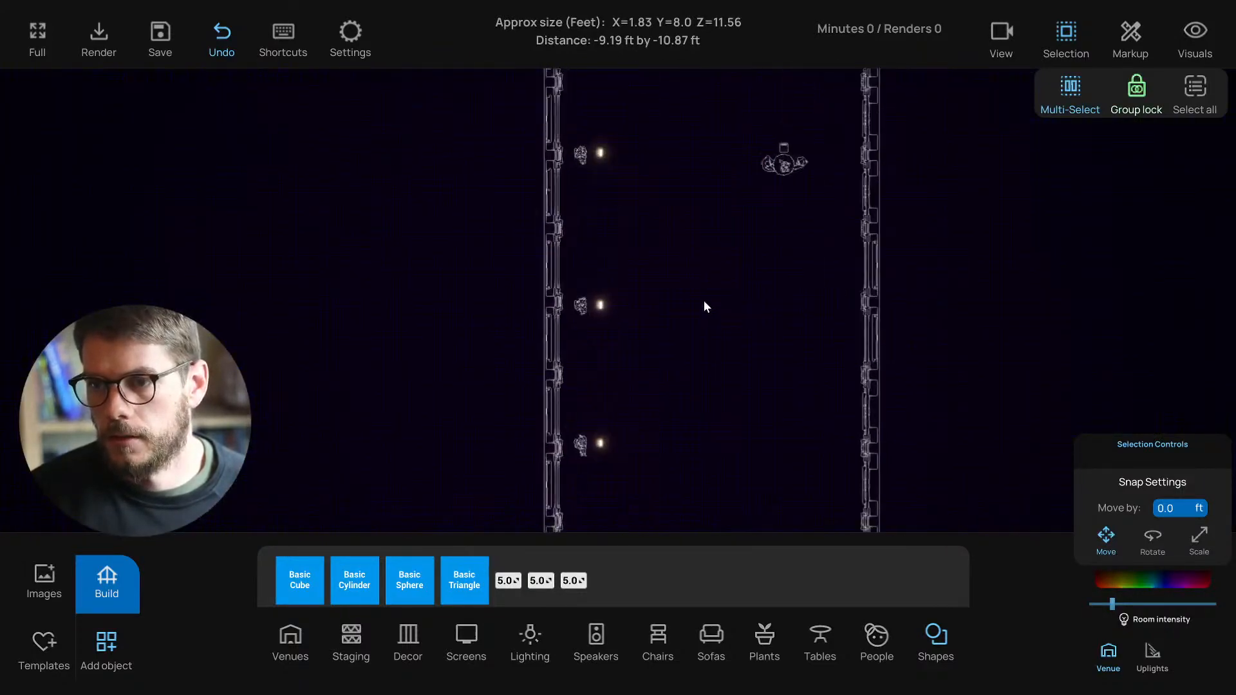
left_click_drag(565, 119, 631, 477)
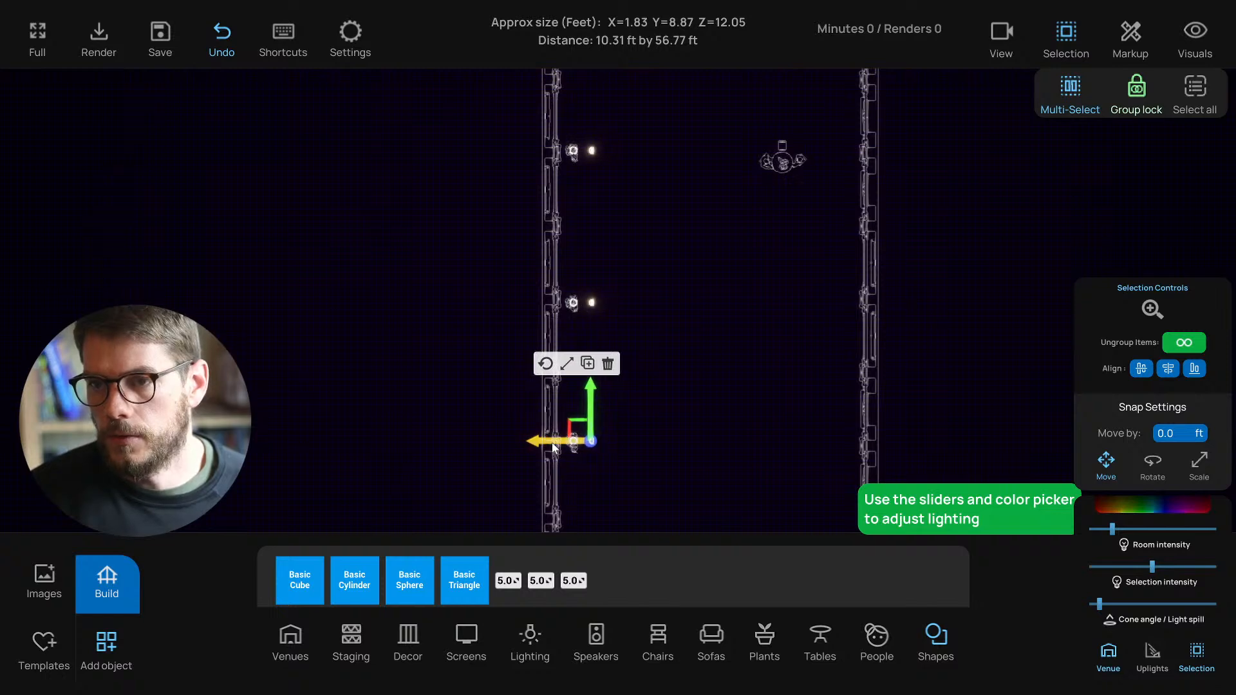
key("ctrl+c")
left_click_drag(556, 441, 798, 436)
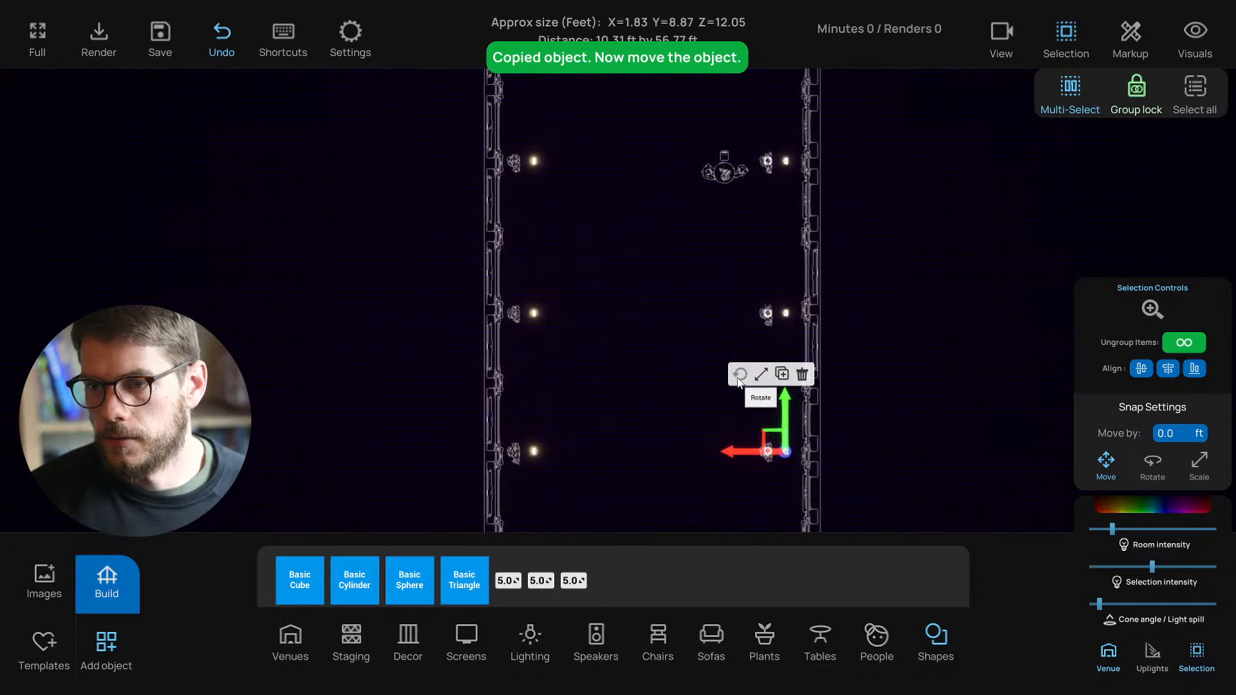
Step: Rotate the three copied flower sets 180 degrees so the columns stand at the right wall with uplights on the room side
left_click(741, 374)
left_click_drag(801, 503, 928, 429)
left_click_drag(834, 487, 887, 420)
middle_click_drag(839, 422, 820, 334)
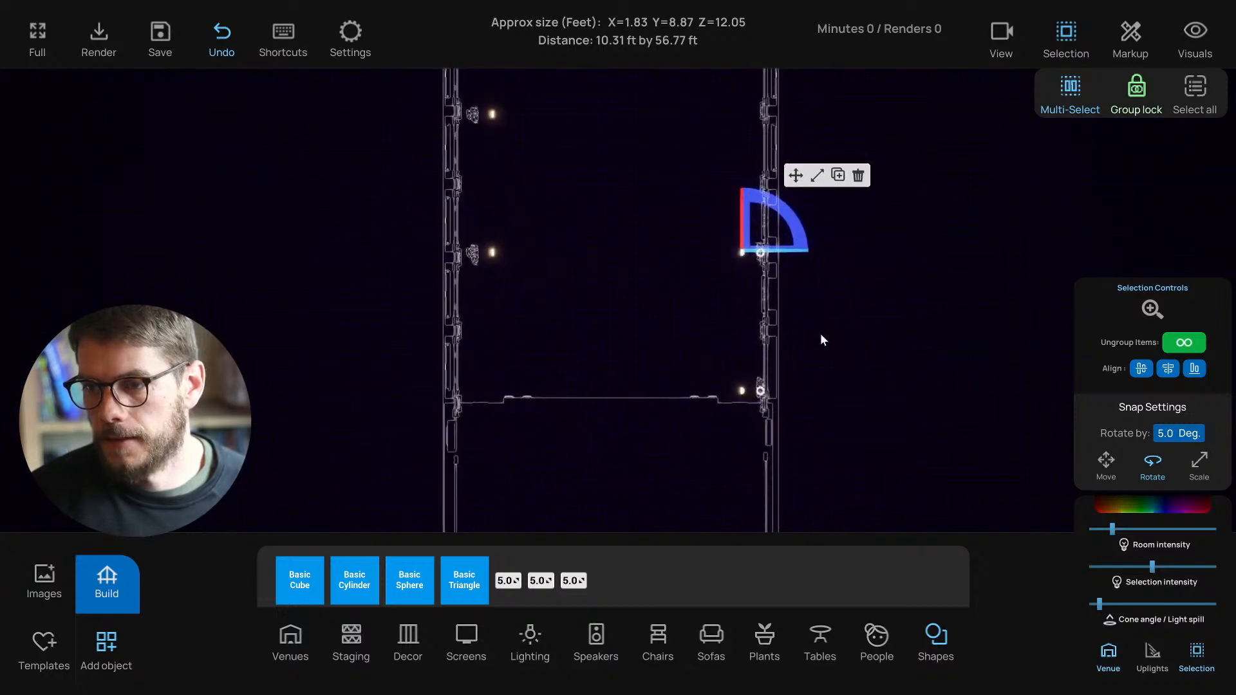
right_click_drag(820, 340, 808, 381)
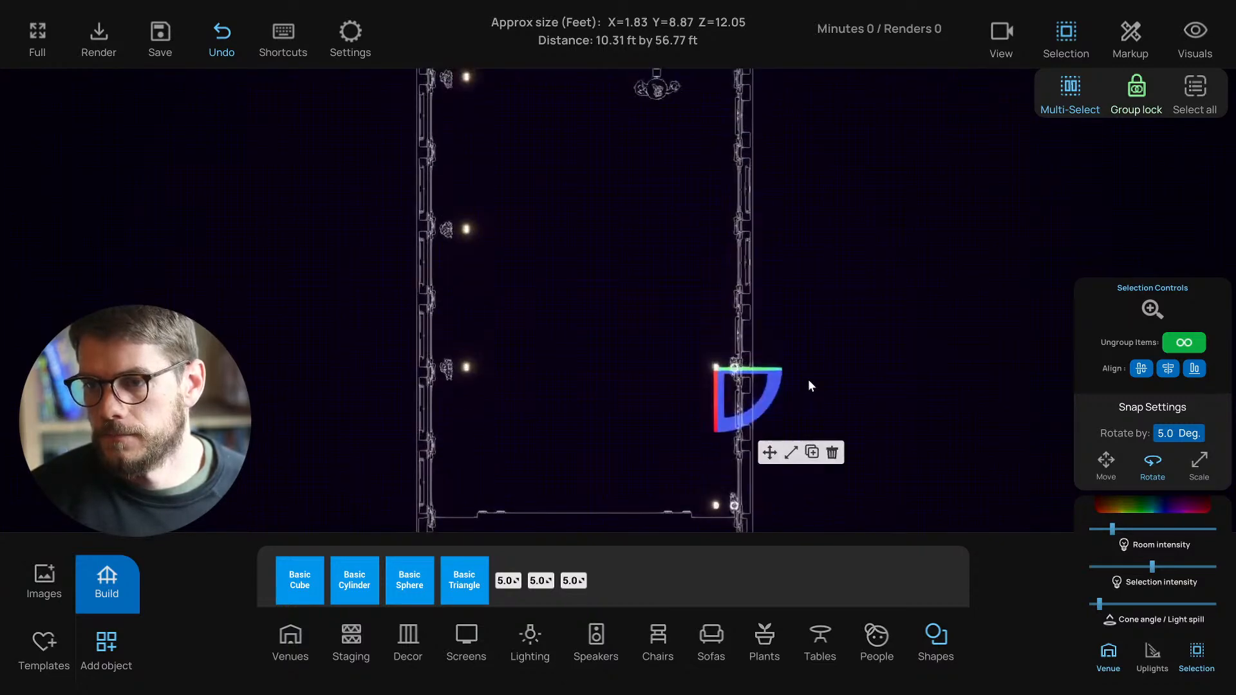
Step: Move the three rotated flower sets up along the right wall, roughly opposite the left-wall row
left_click(761, 448)
left_click_drag(696, 323, 739, 112)
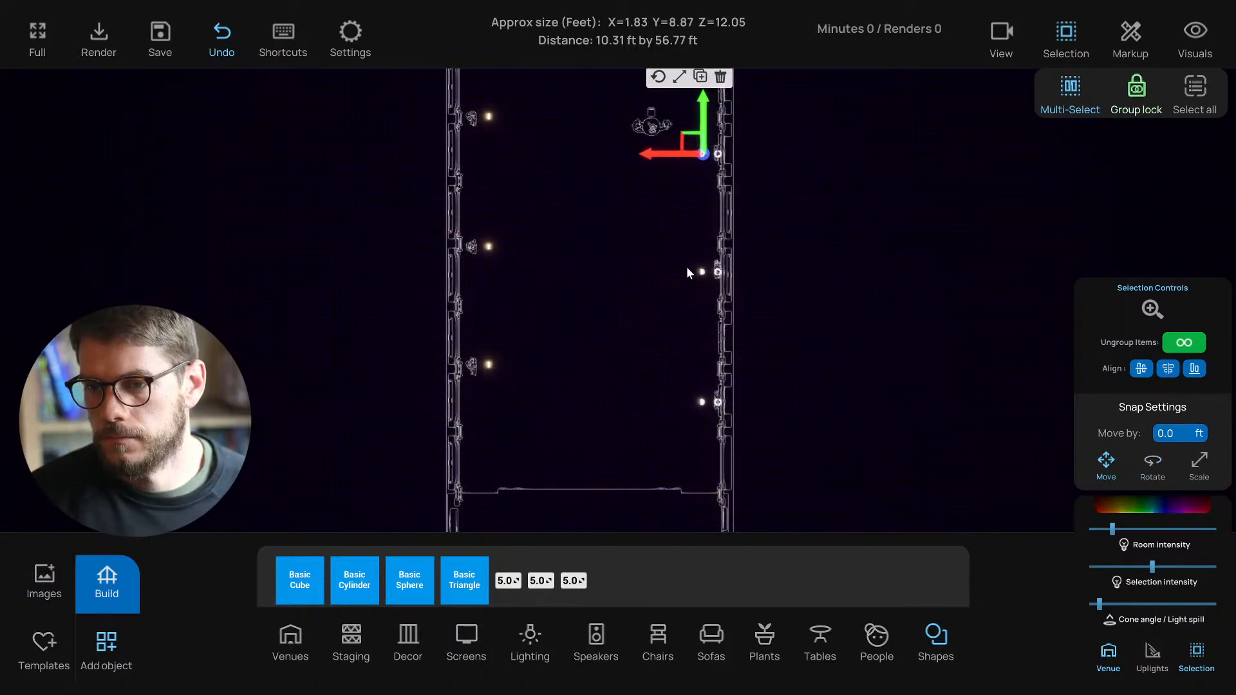
right_click_drag(693, 259, 677, 298)
left_click_drag(688, 229, 672, 197)
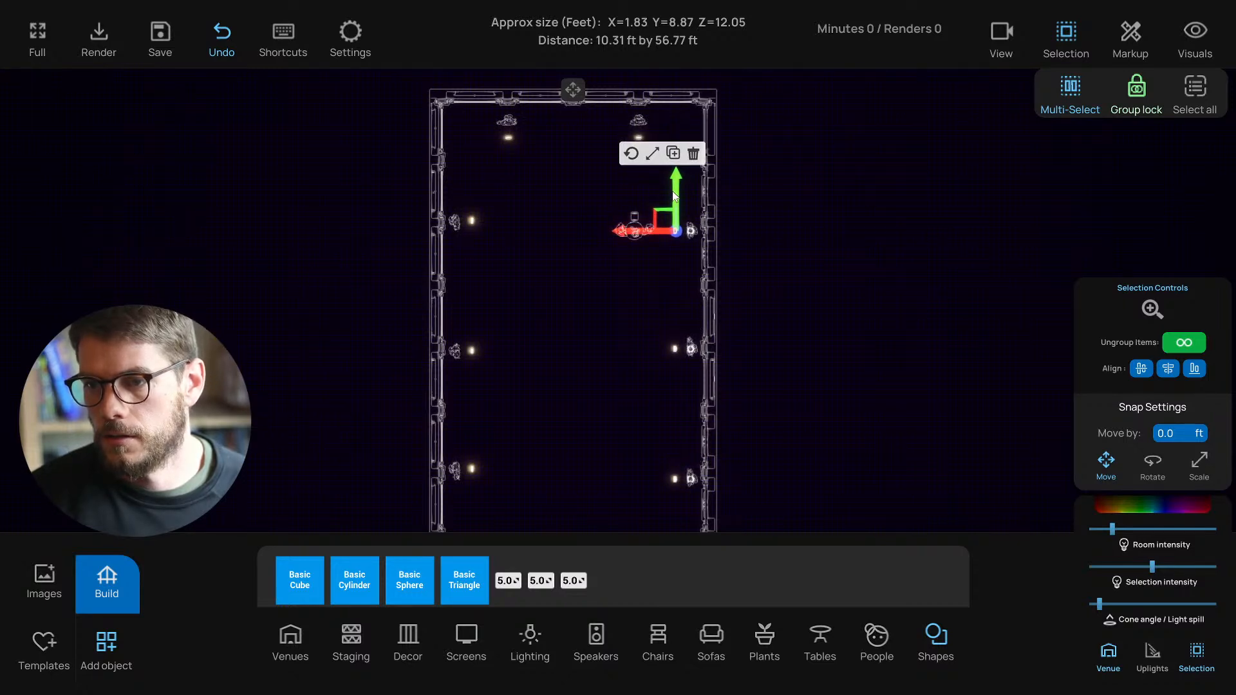
Step: In the perspective view, select the flower set between the right-wall windows and turn off group lock
key("1")
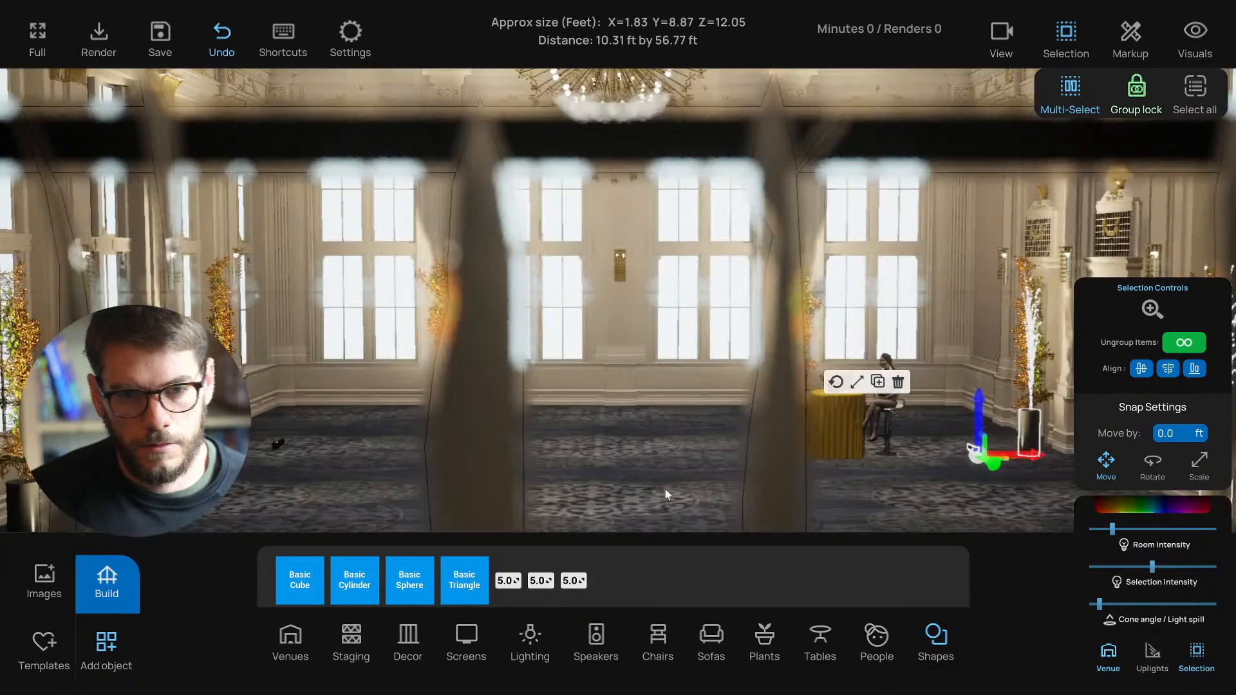
scroll(708, 483, "down", 2)
right_click_drag(747, 450, 850, 462)
left_click(763, 487)
scroll(850, 463, "up", 5)
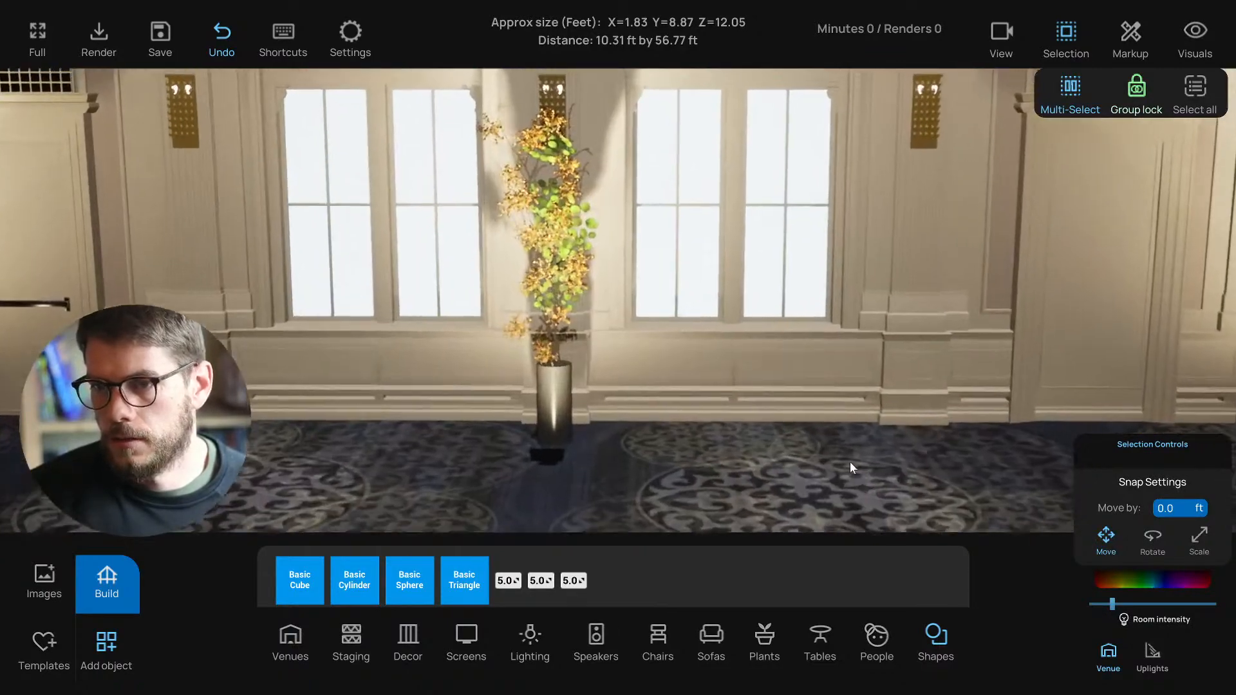
left_click(532, 161)
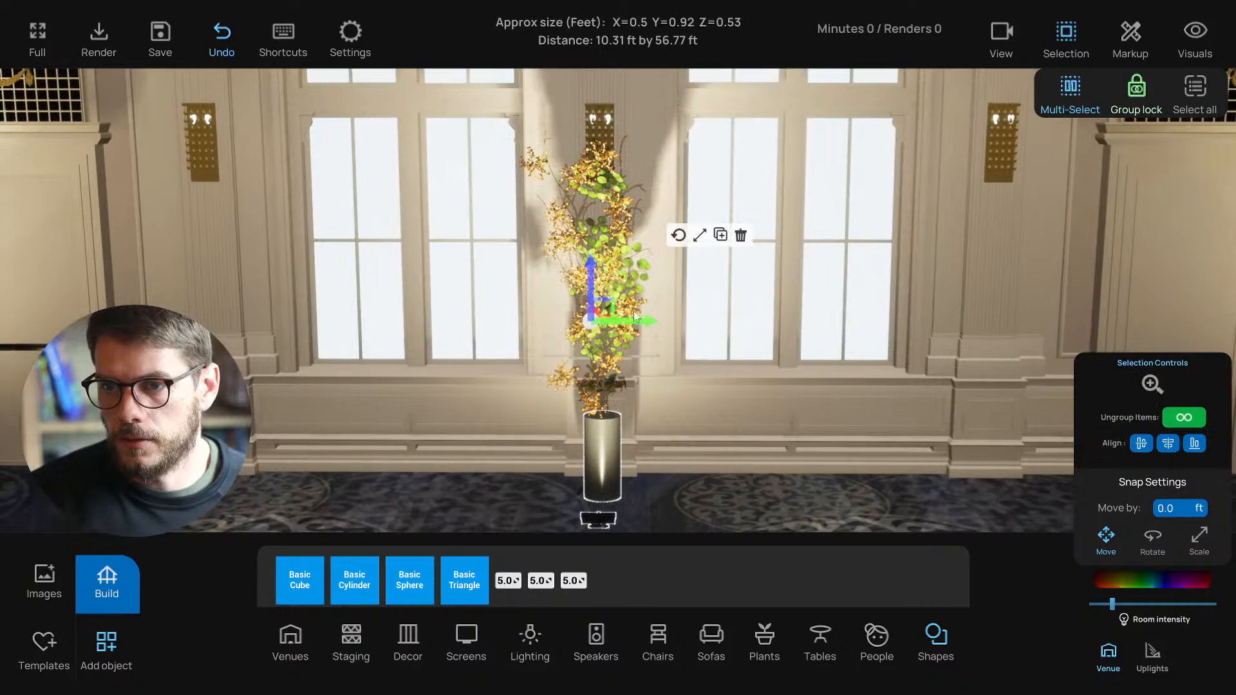
left_click(1136, 90)
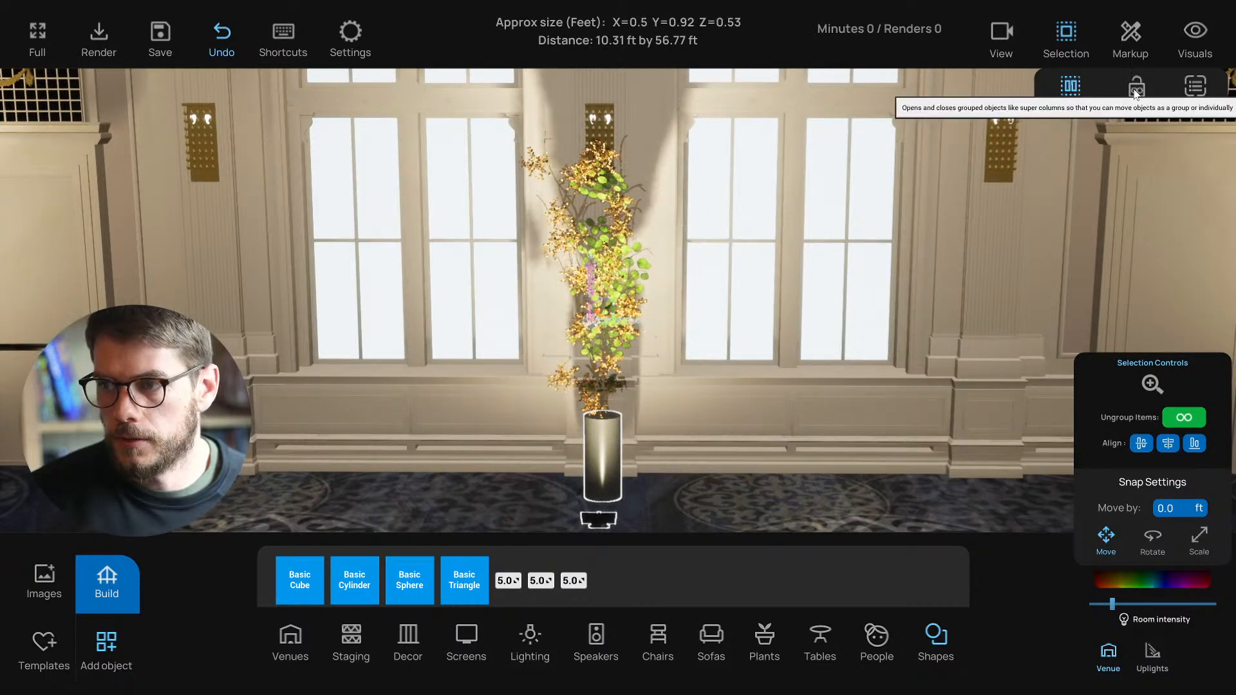
Step: Rotate only the flower column between the right-wall windows so its branches differ from the neighboring columns
left_click(536, 158)
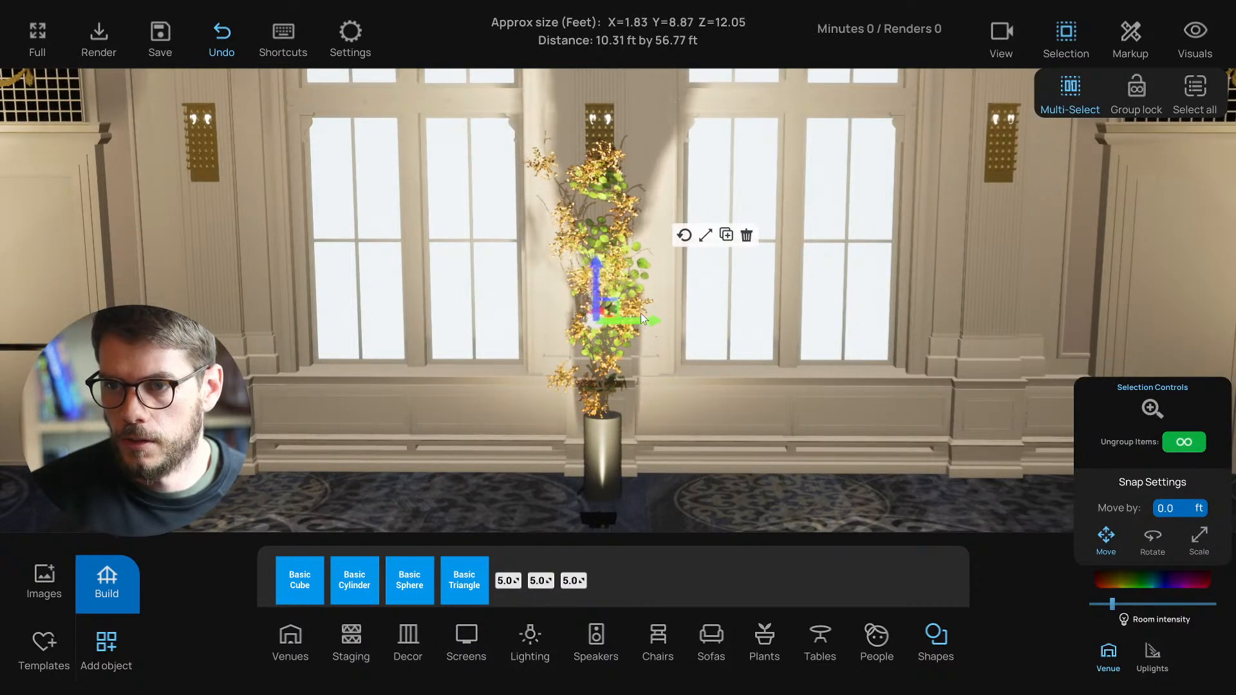
left_click(567, 381)
left_click_drag(616, 403, 636, 365)
left_click(687, 317)
left_click(712, 496)
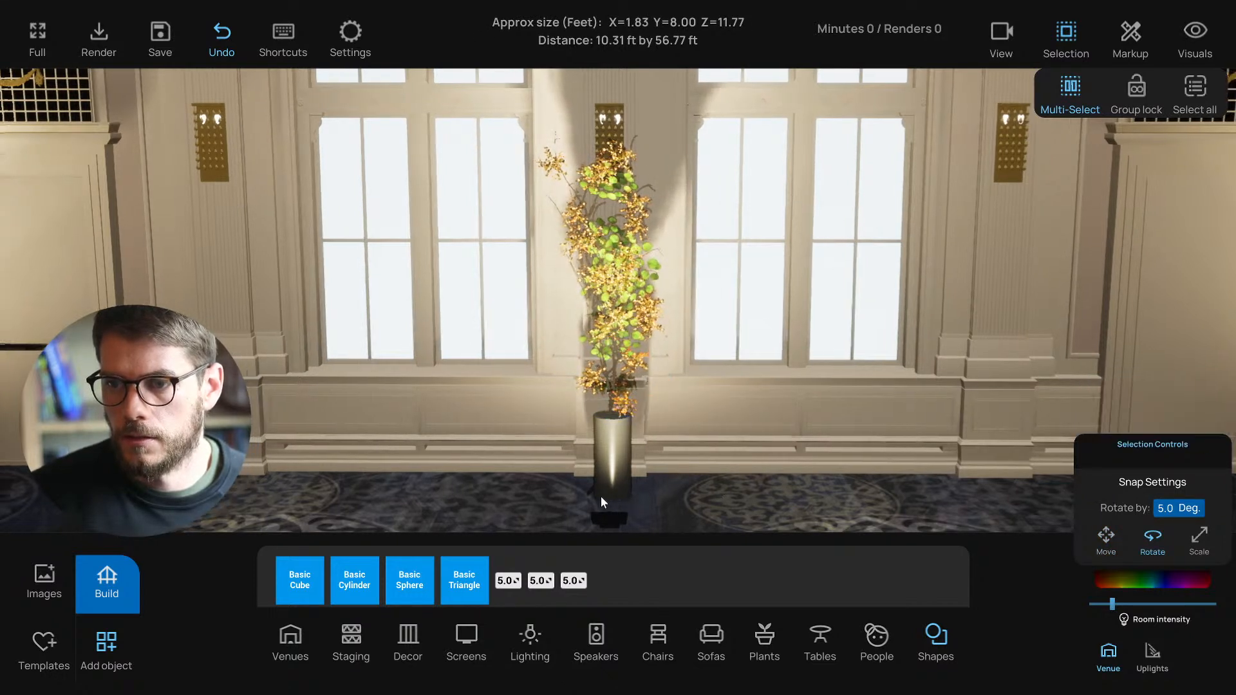
Step: Rotate the flower column on the right wall behind the seated couple's table to vary its branches
key("a")
key("s")
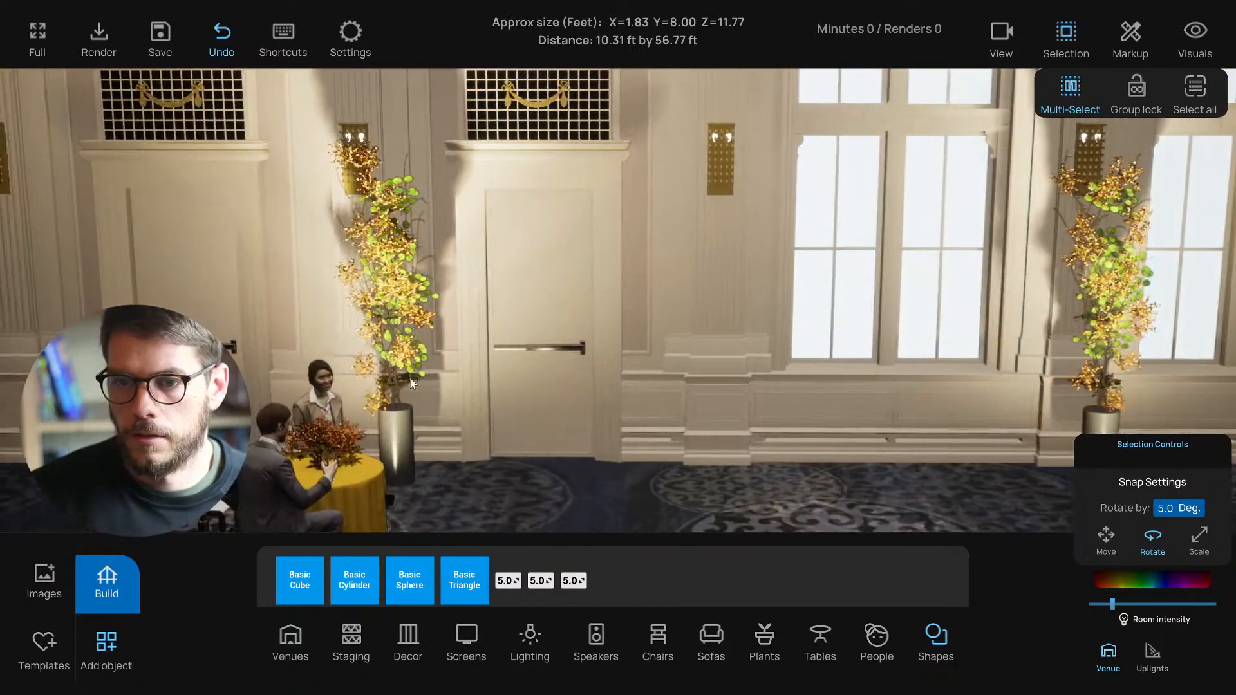
left_click(360, 373)
left_click(454, 327)
left_click_drag(432, 393, 451, 390)
left_click(621, 498)
Step: Lower the room light intensity further so the uplit right wall stands out
key("d")
key("s")
key("d")
right_click_drag(854, 415, 596, 451)
key("s")
key("e")
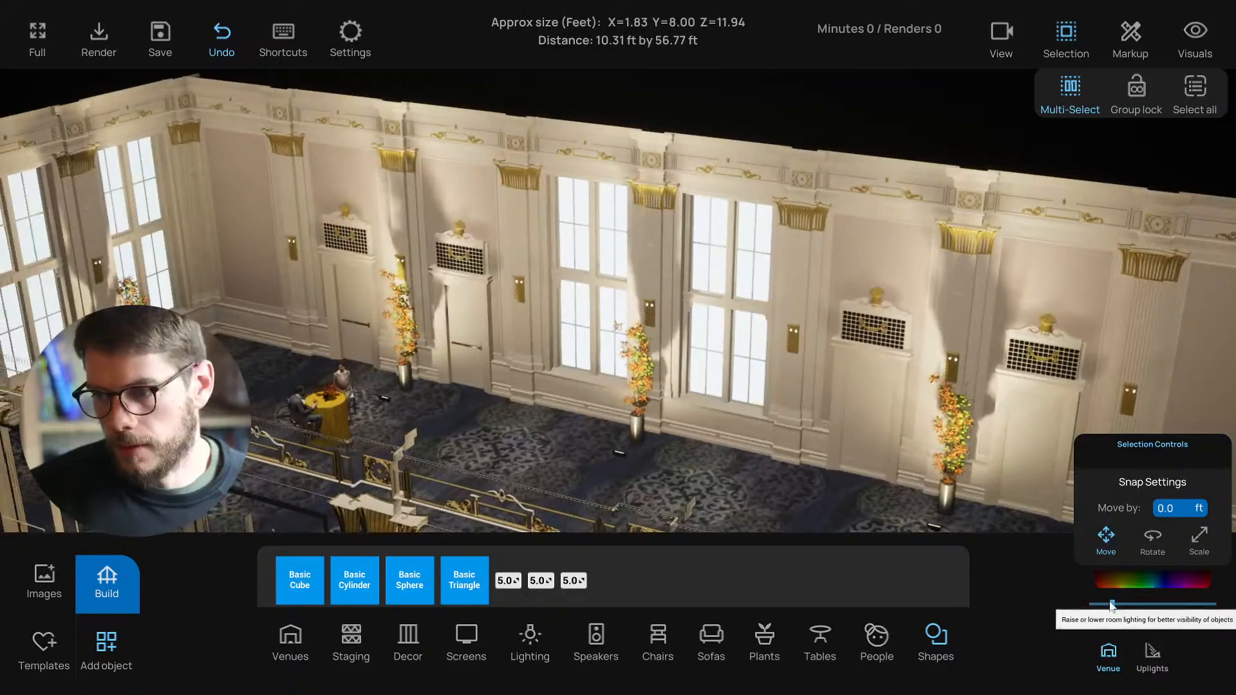
left_click_drag(1112, 604, 1101, 604)
left_click_drag(891, 515, 362, 438)
left_click(412, 315)
left_click(361, 438)
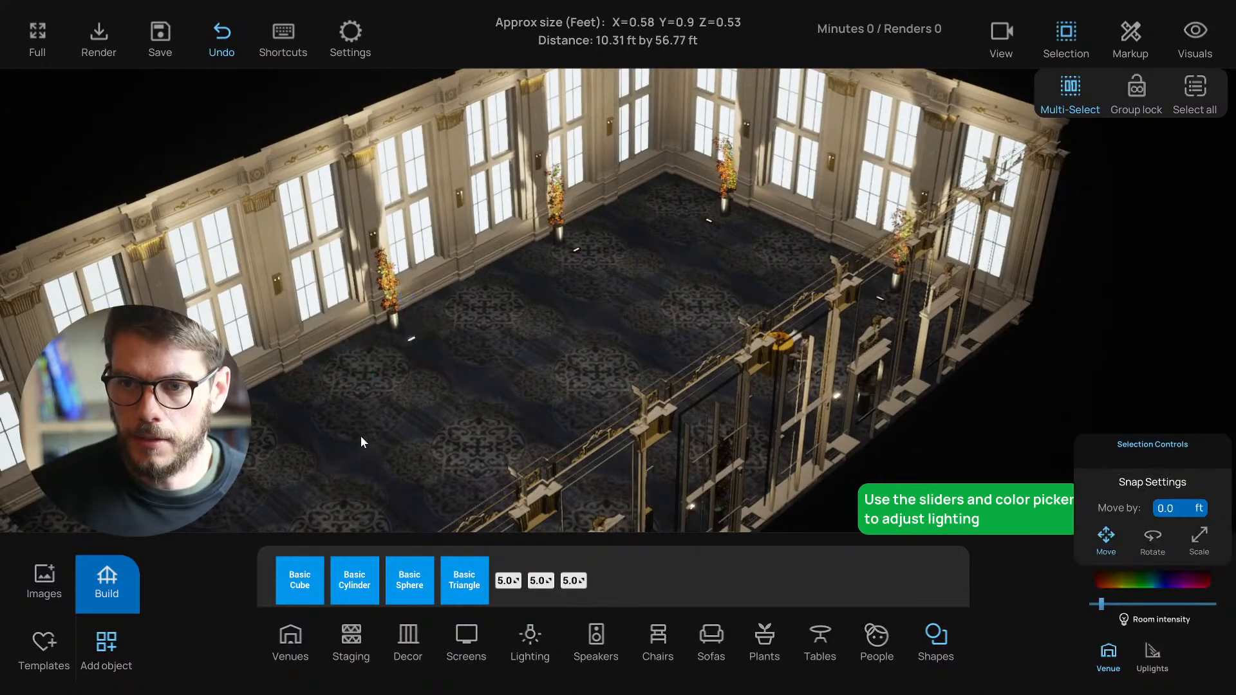
Step: Turn on group lock and select uplights along the walls to check which ones belong together
left_click(1136, 88)
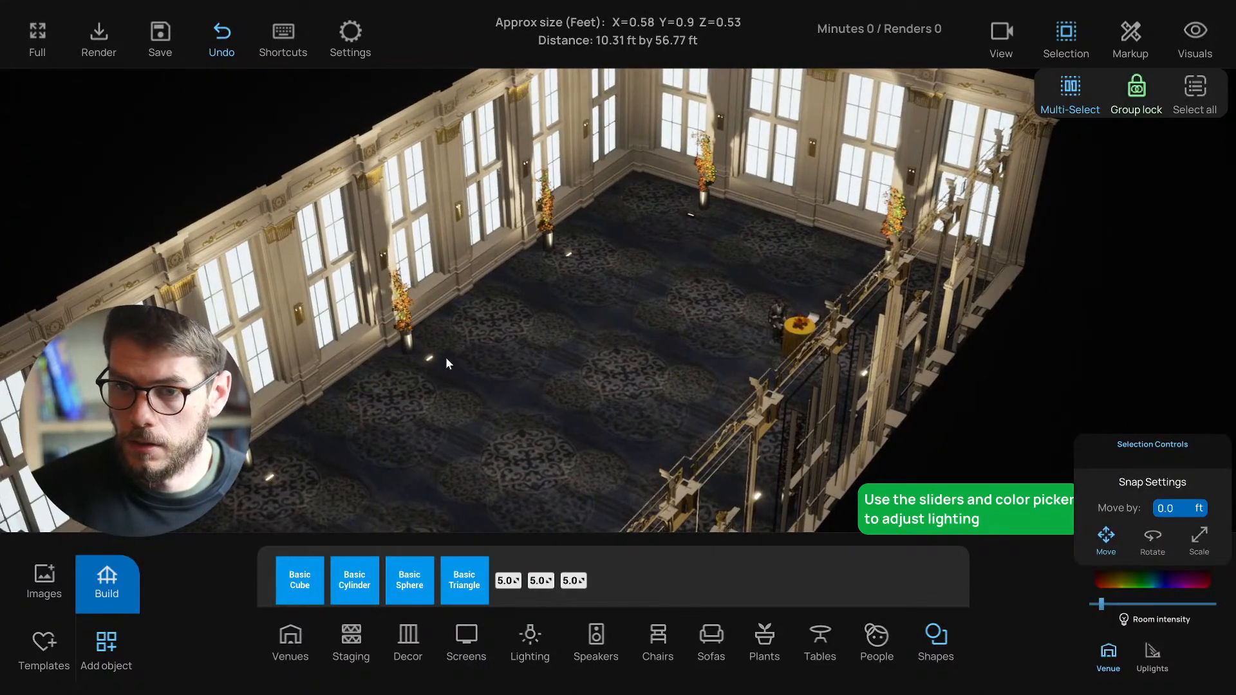
left_click(429, 358)
scroll(426, 428, "down", 1)
right_click_drag(426, 433, 647, 470)
left_click(1108, 657)
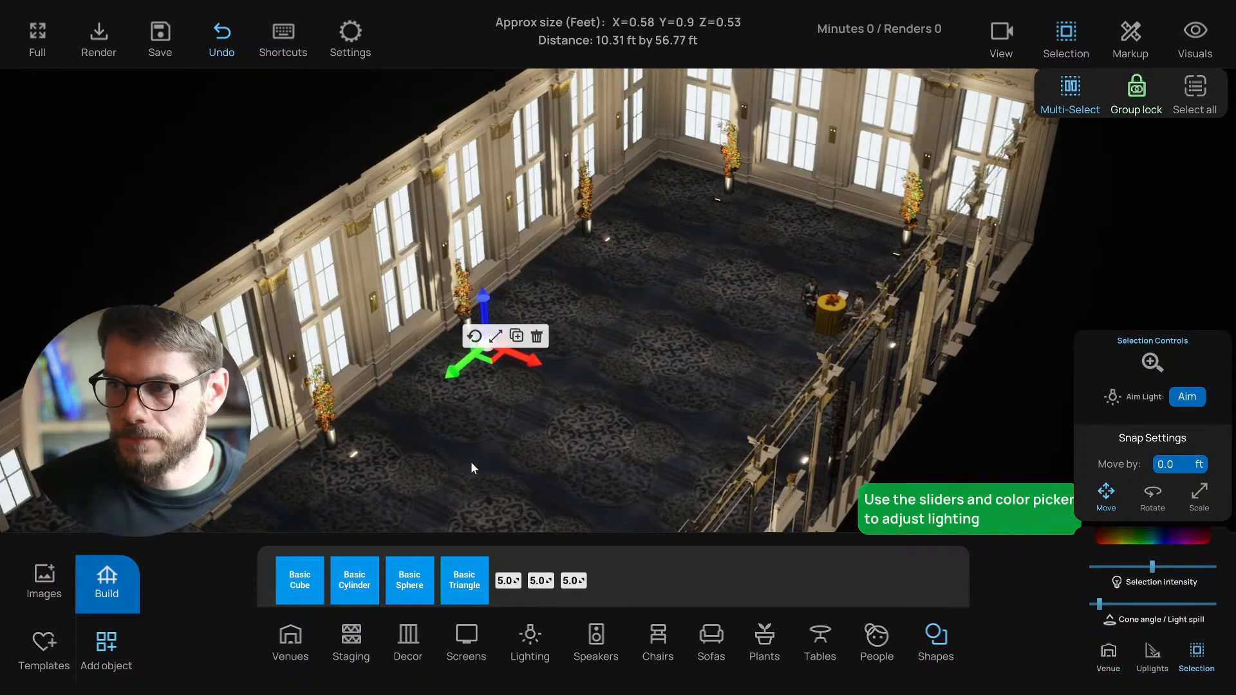
left_click(366, 455)
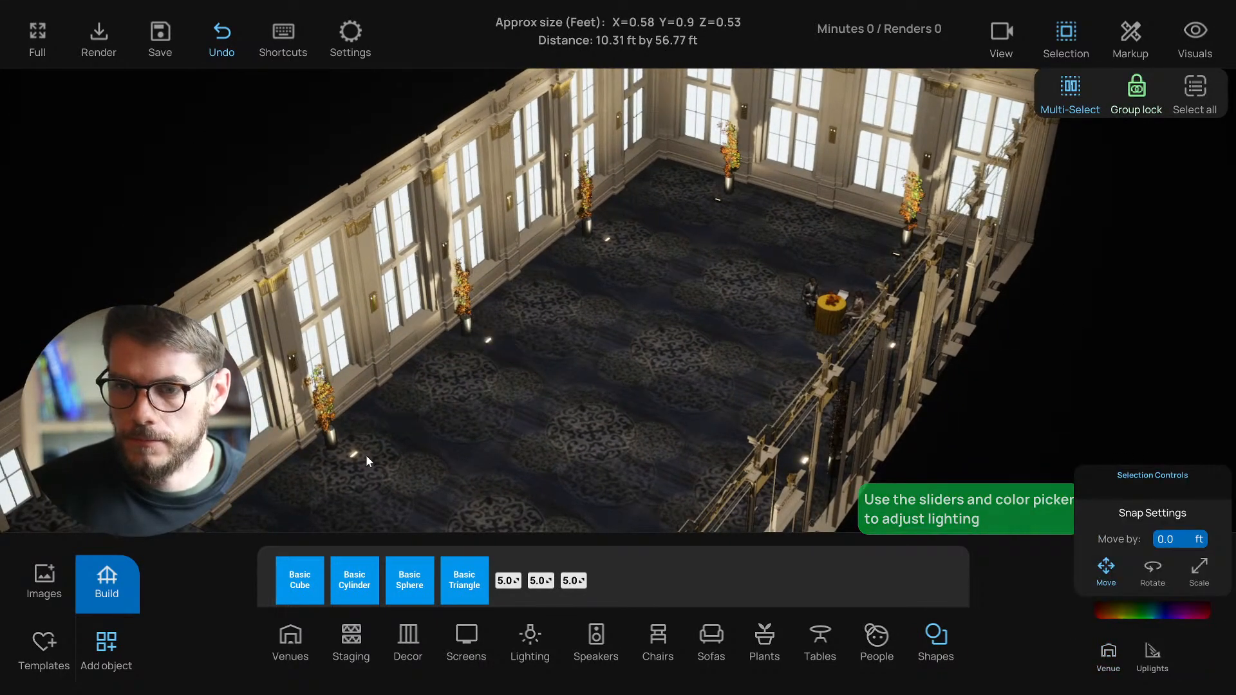
left_click(489, 337)
left_click(608, 238)
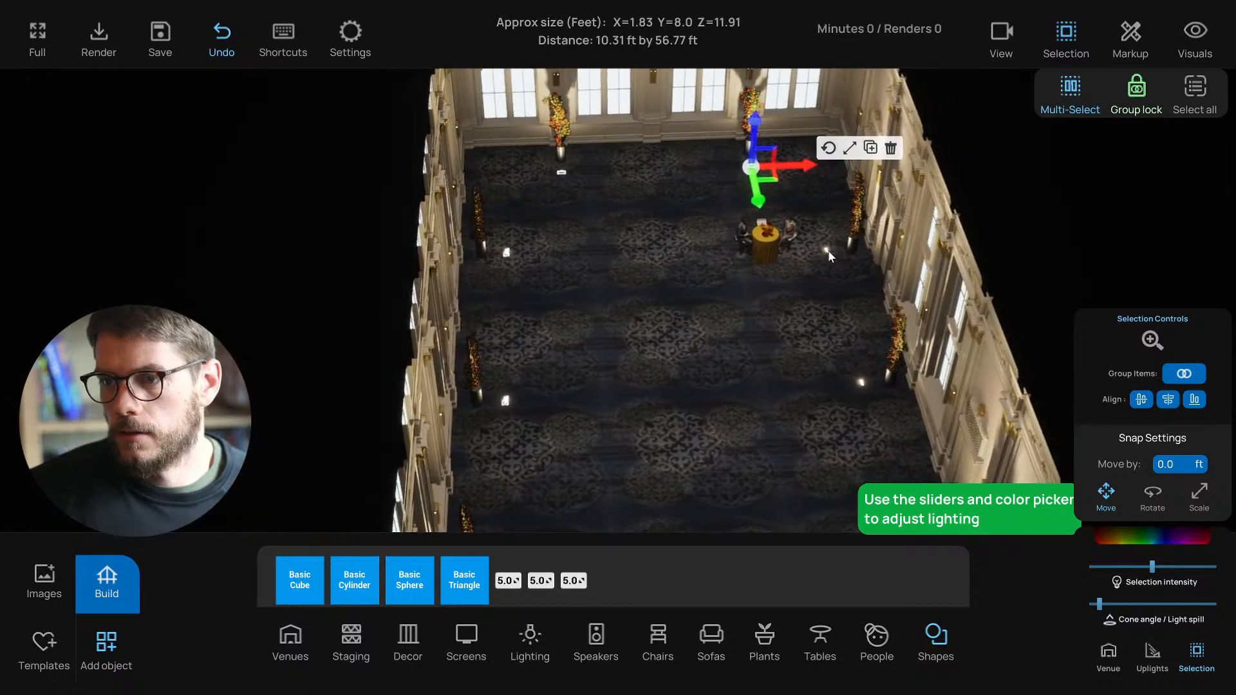
left_click(829, 250)
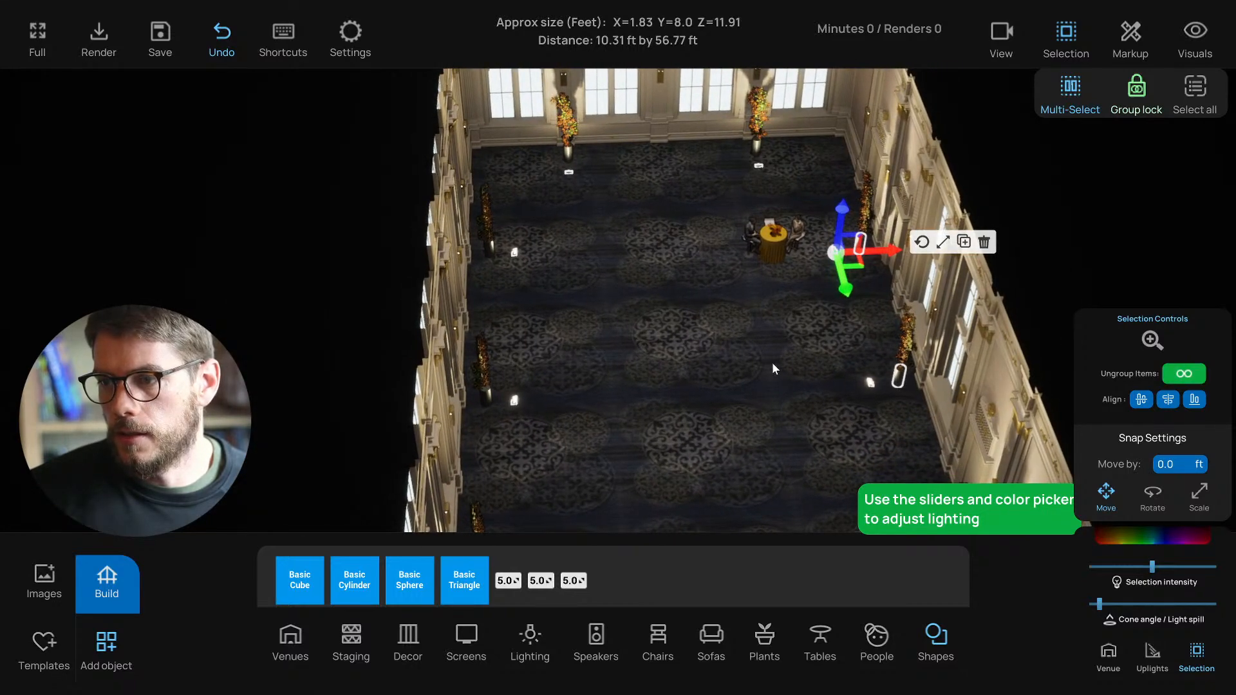
left_click(774, 365)
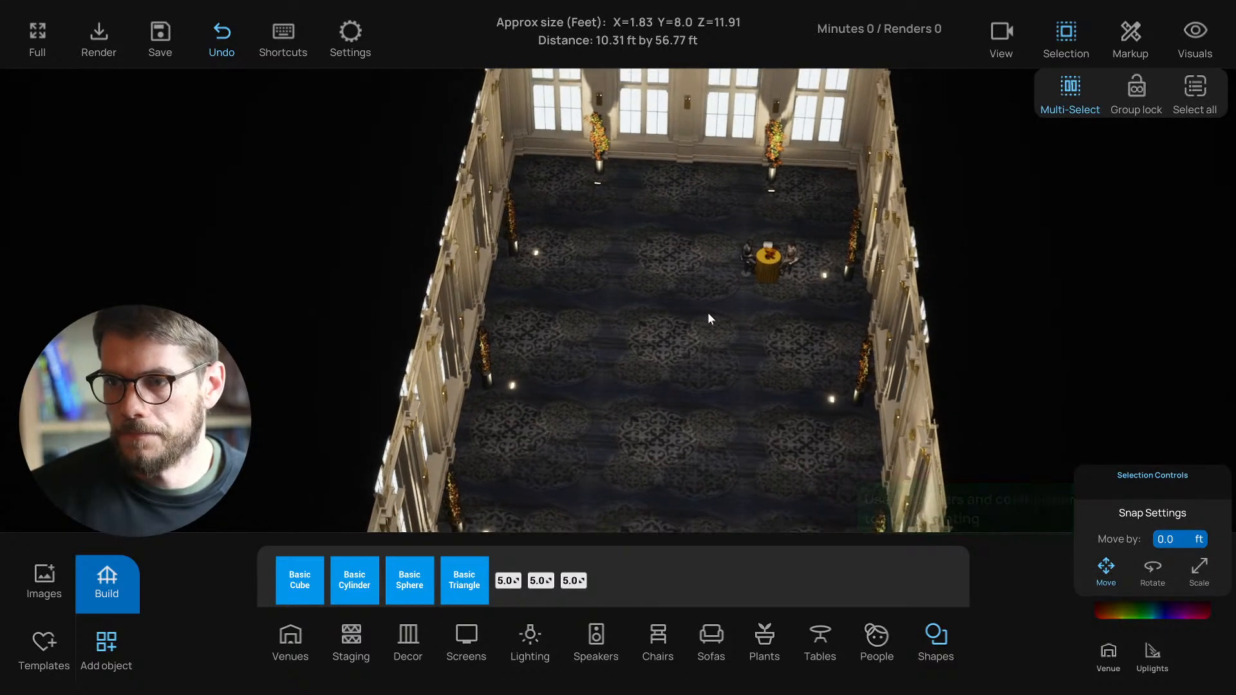
Step: In the top view, select the uplights along the right wall and ungroup them
left_click(813, 261)
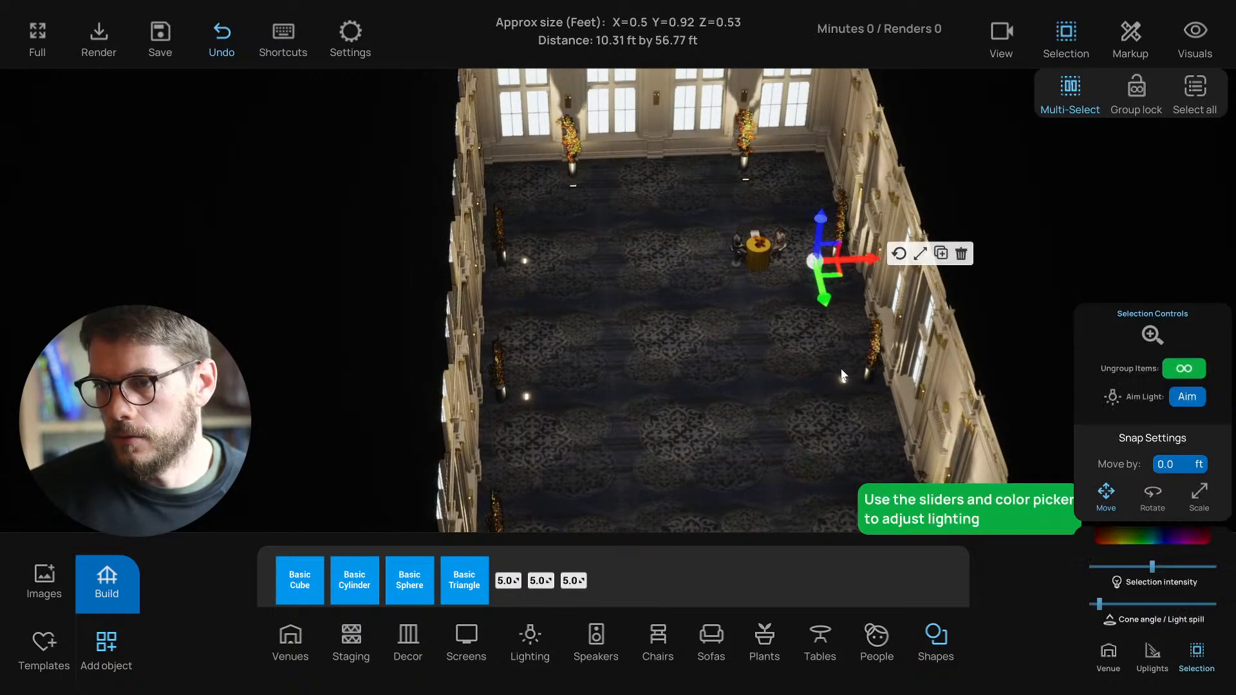
left_click(783, 366)
key("t")
scroll(753, 380, "down", 5)
right_click_drag(744, 422, 713, 355)
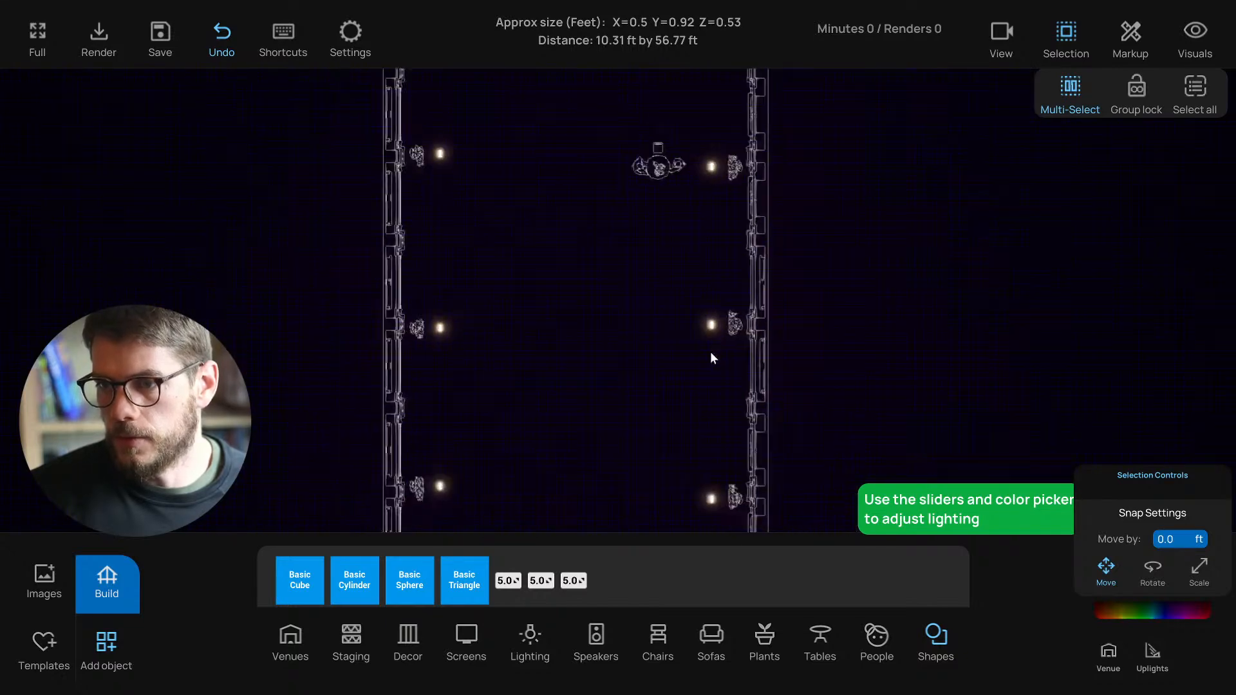
left_click_drag(695, 158, 707, 181)
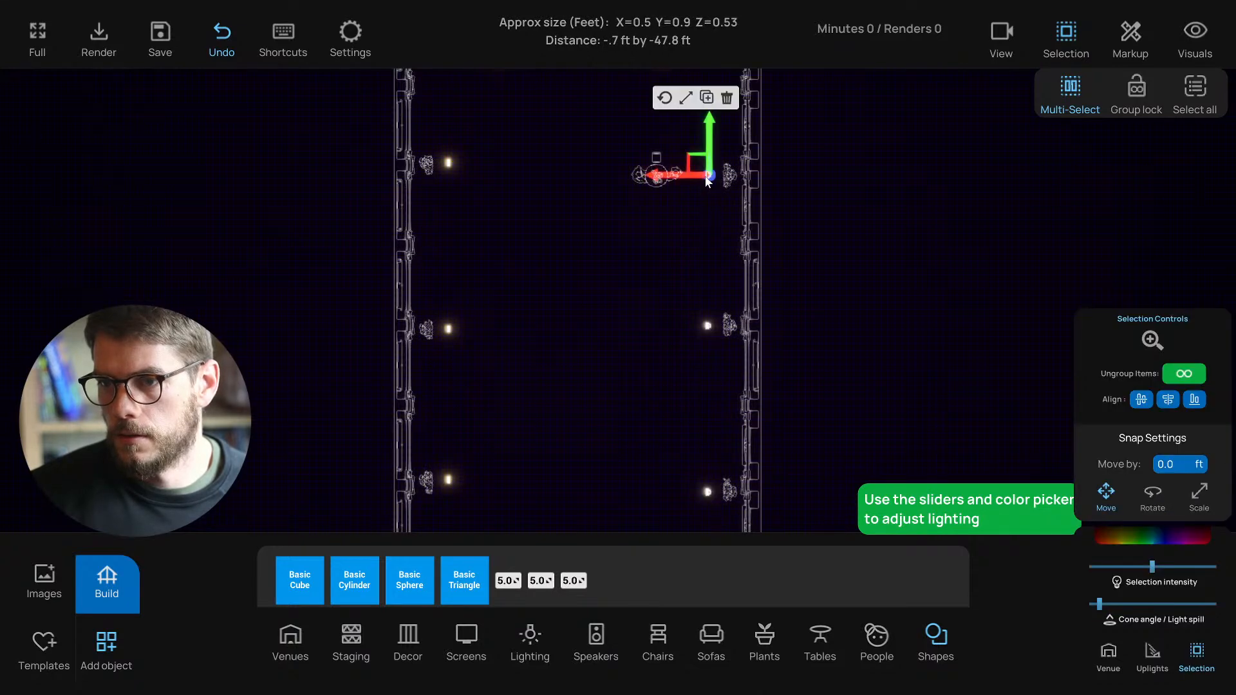
left_click(1186, 381)
Step: Select the two back-wall uplights, ungroup them, and check each one's grouping
right_click_drag(642, 288, 647, 338)
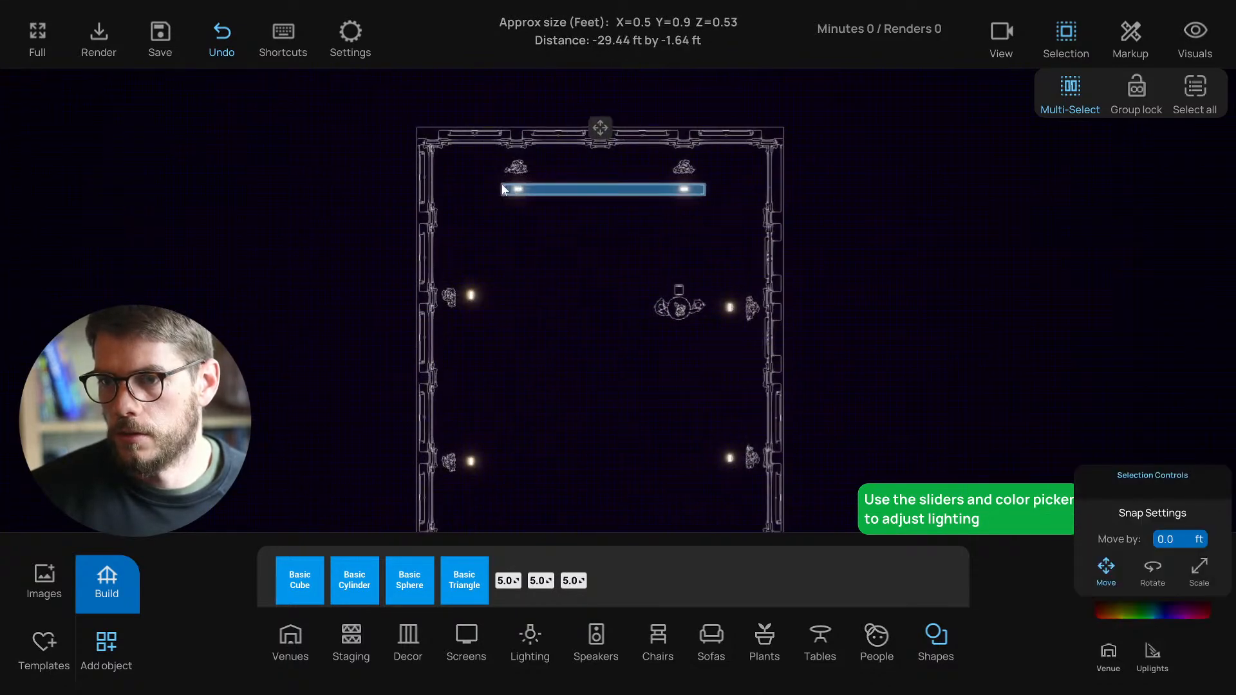
left_click_drag(504, 190, 505, 189)
left_click(1185, 375)
left_click_drag(728, 202, 479, 179)
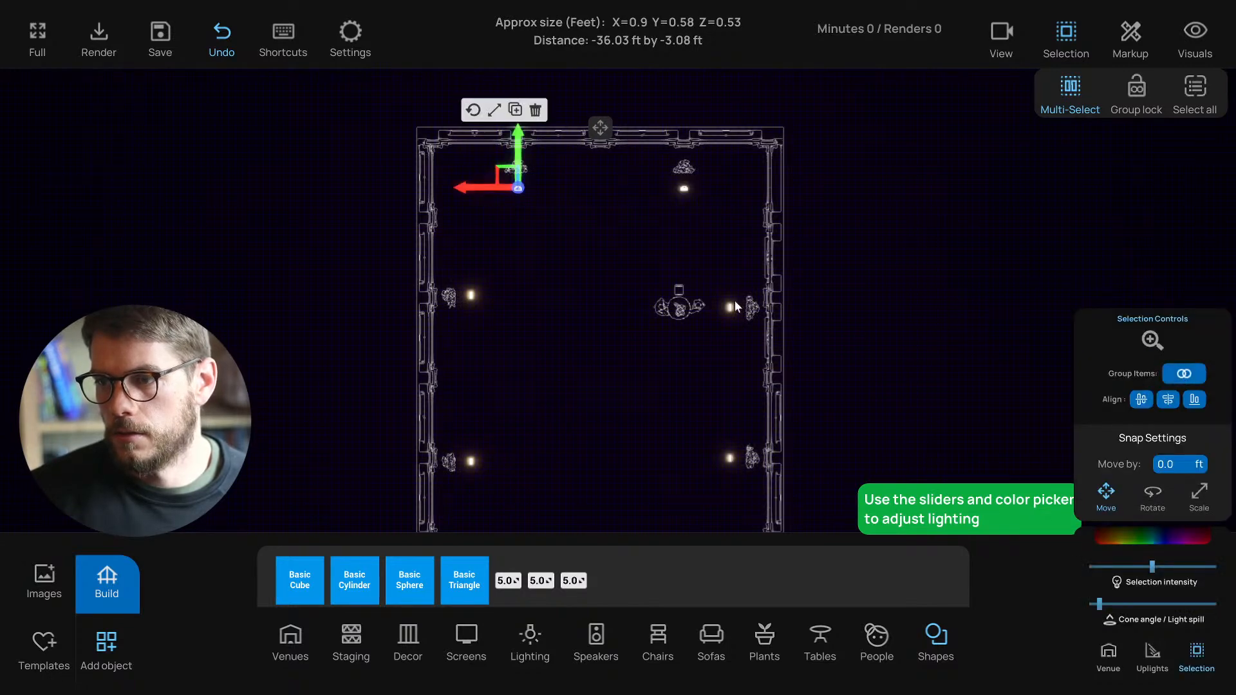
left_click(508, 220)
left_click_drag(694, 191, 694, 192)
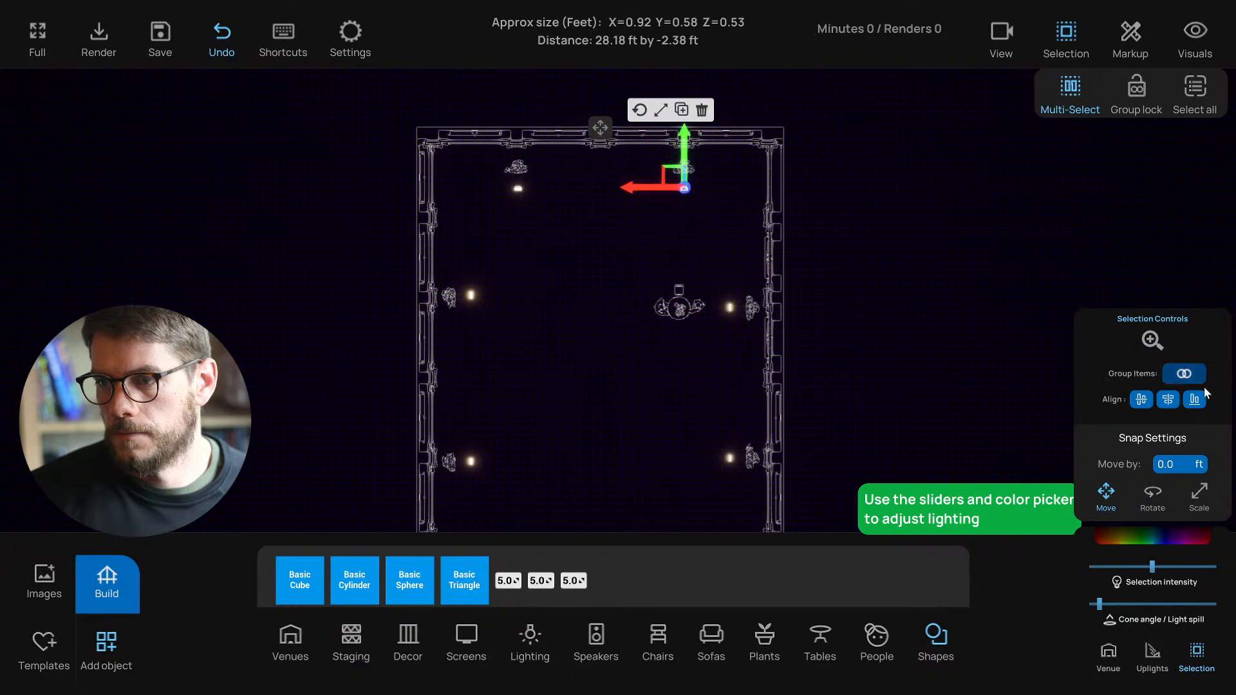
Step: Ungroup the three uplights along the left wall and save the project
middle_click_drag(502, 357, 600, 182)
left_click(601, 183)
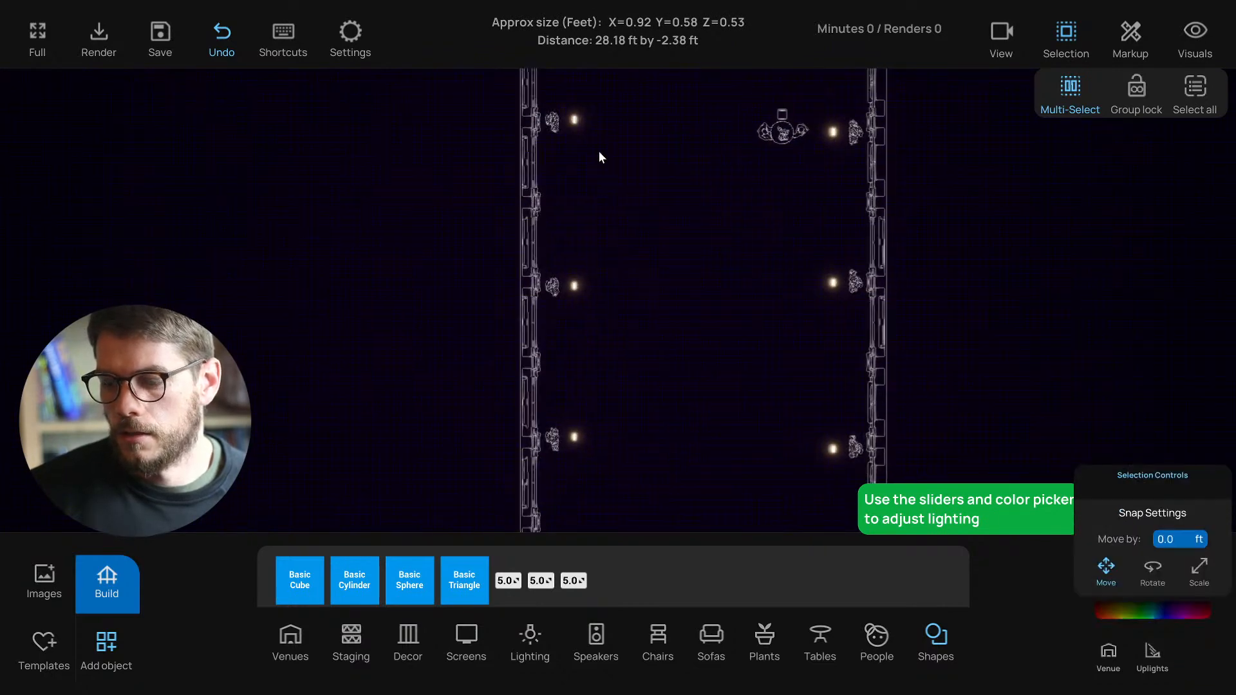
left_click_drag(599, 102, 567, 453)
middle_click_drag(674, 298, 642, 364)
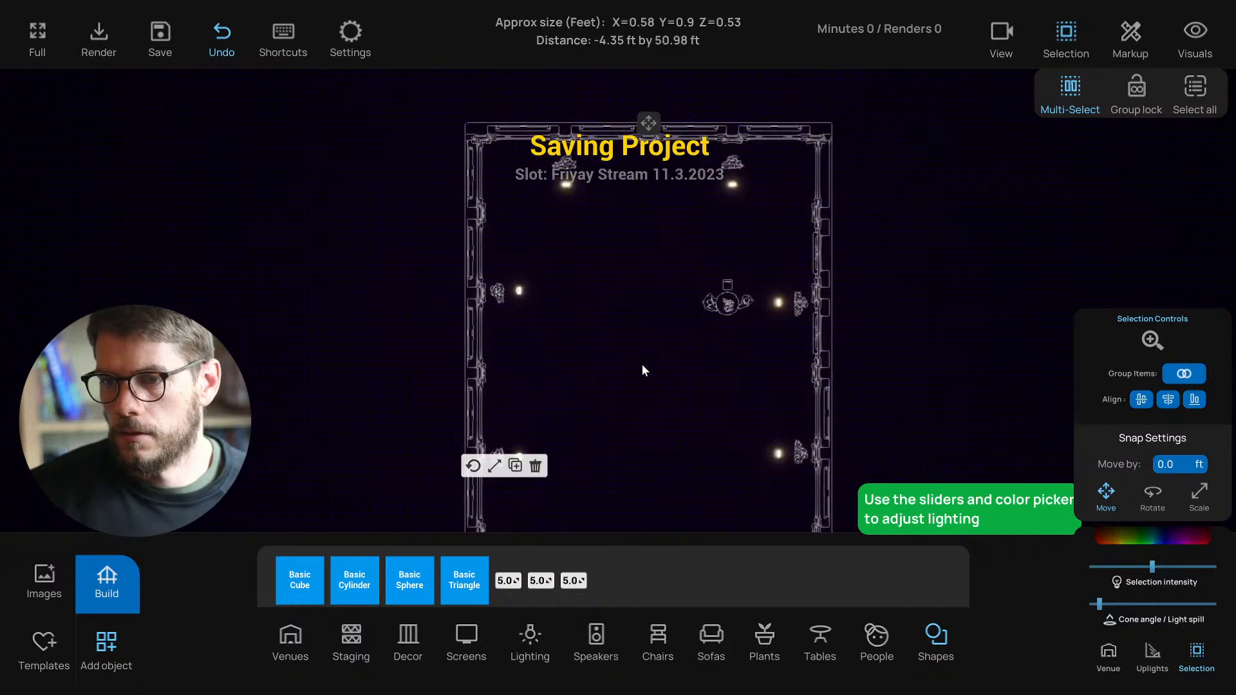
Step: Select both back-wall uplights together and break up their remaining group
left_click(569, 186)
left_click(732, 187)
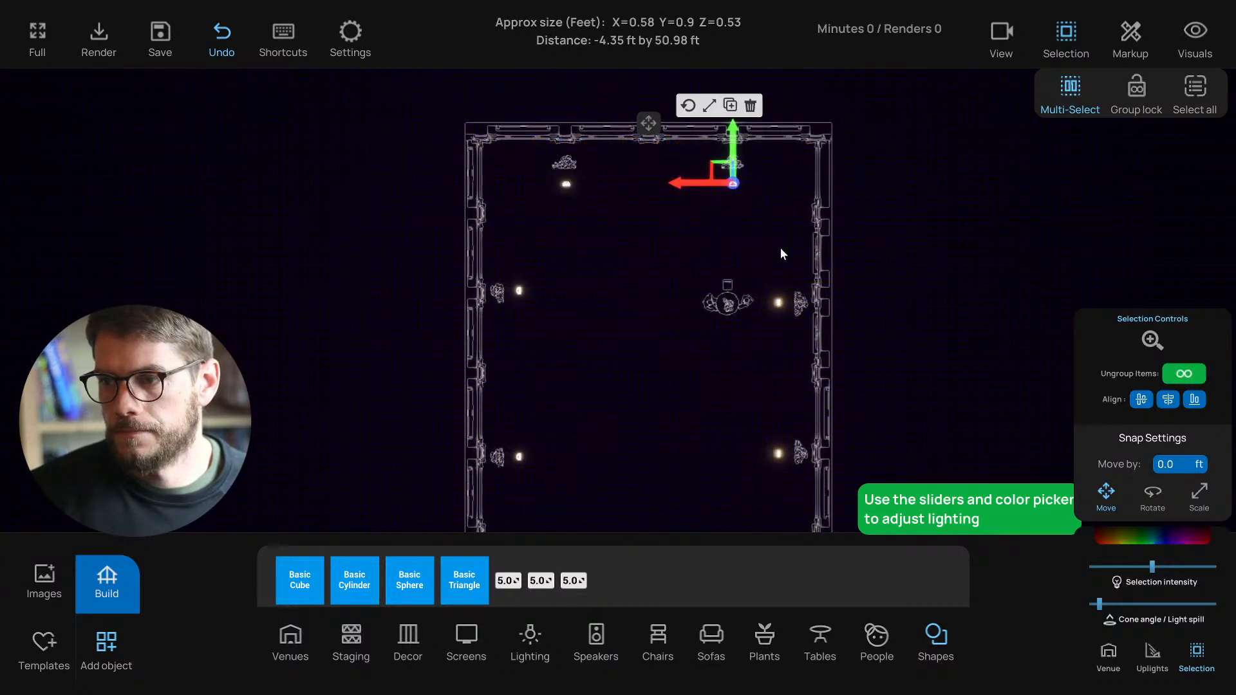
left_click(1182, 371)
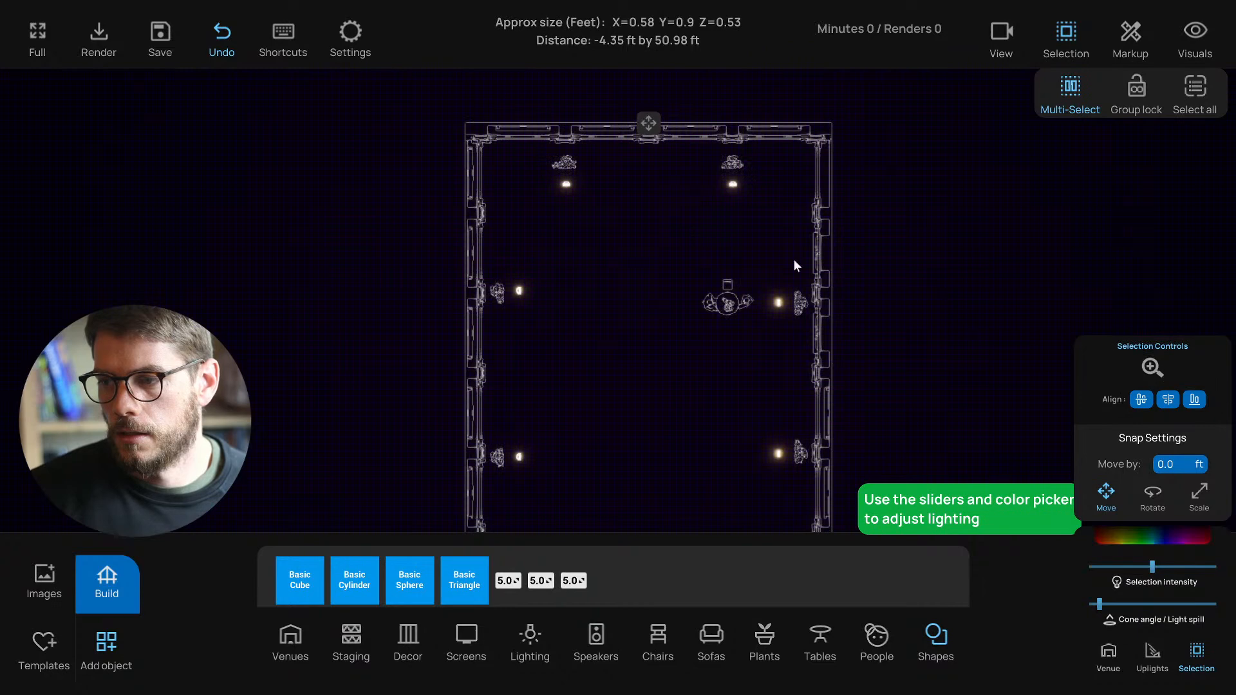
Step: Select all the uplights along the left, back and right walls and group them as one set
middle_click_drag(547, 396, 563, 204)
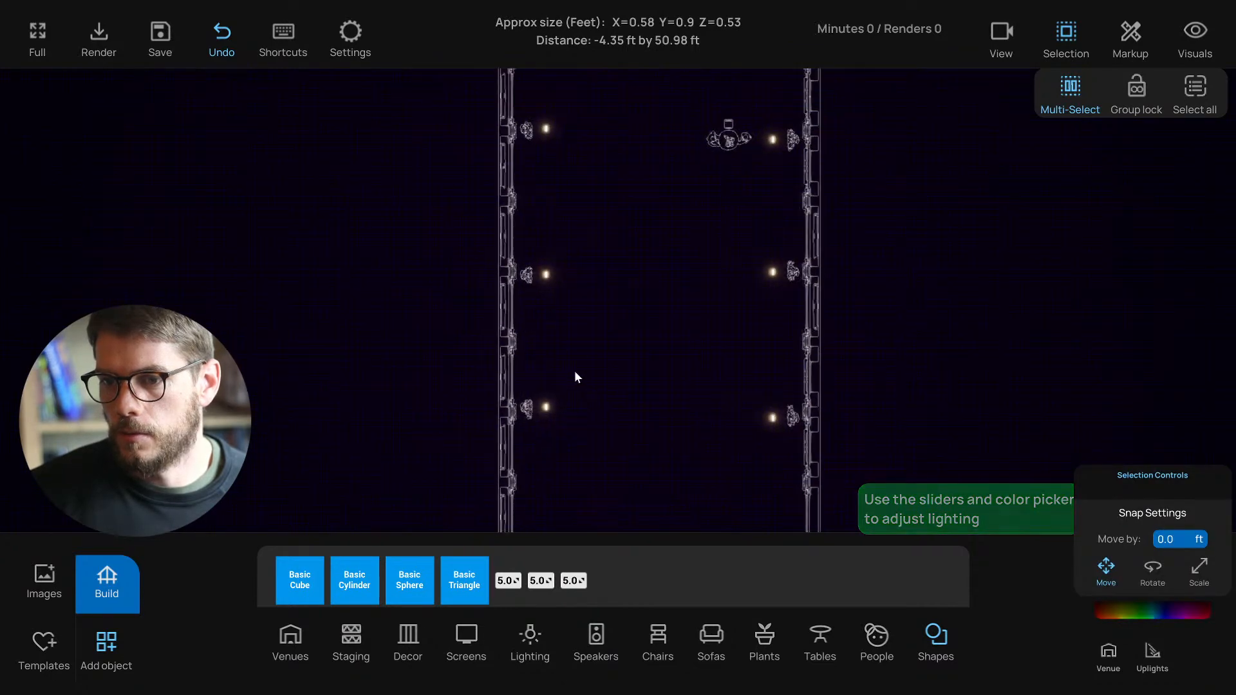
left_click_drag(567, 431, 559, 128)
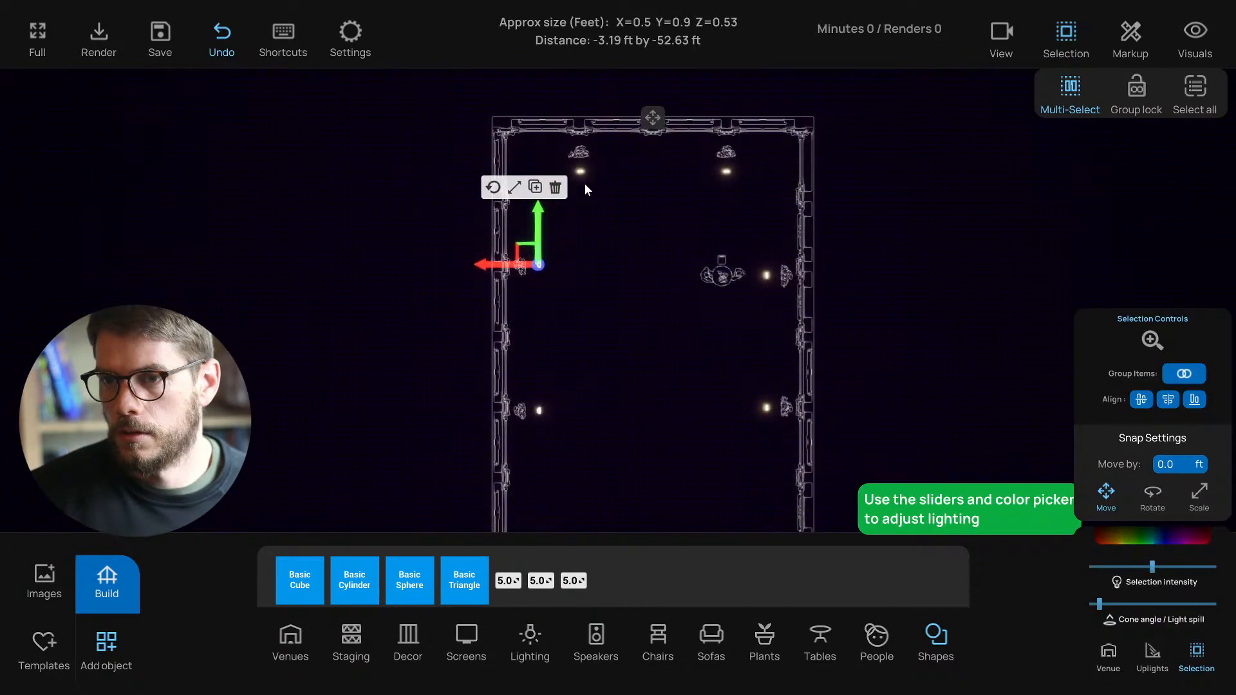
left_click(728, 175)
left_click(767, 278)
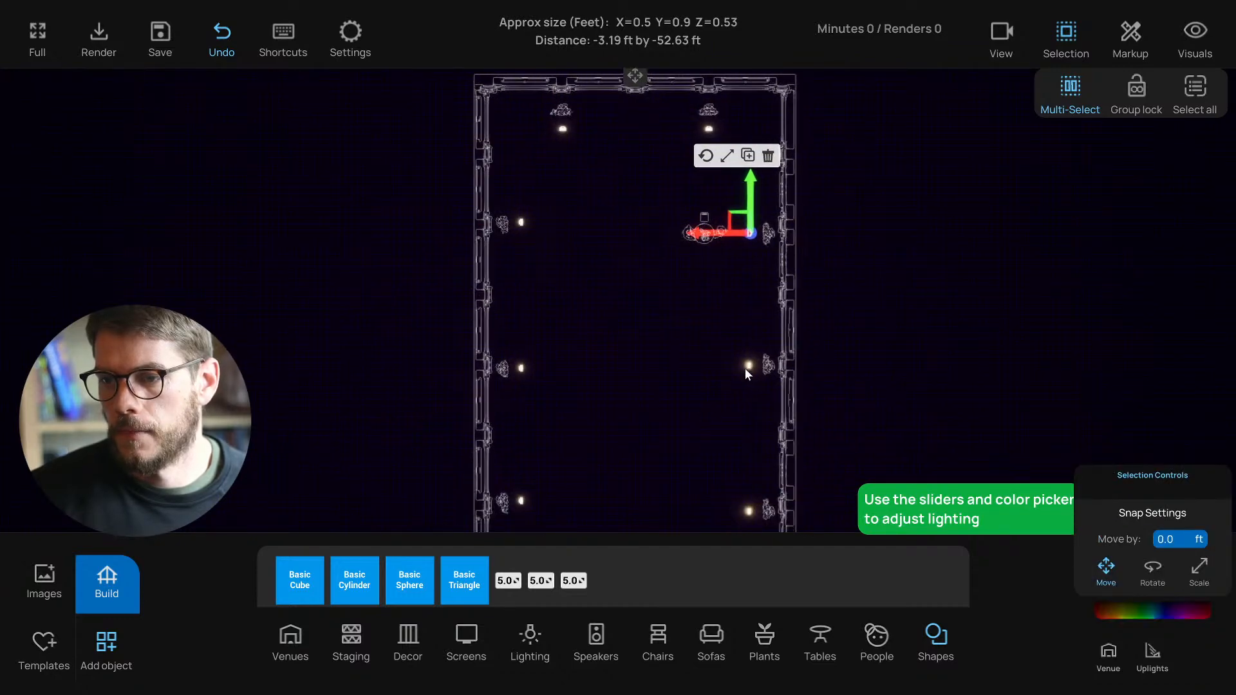
left_click(746, 367)
left_click(750, 513)
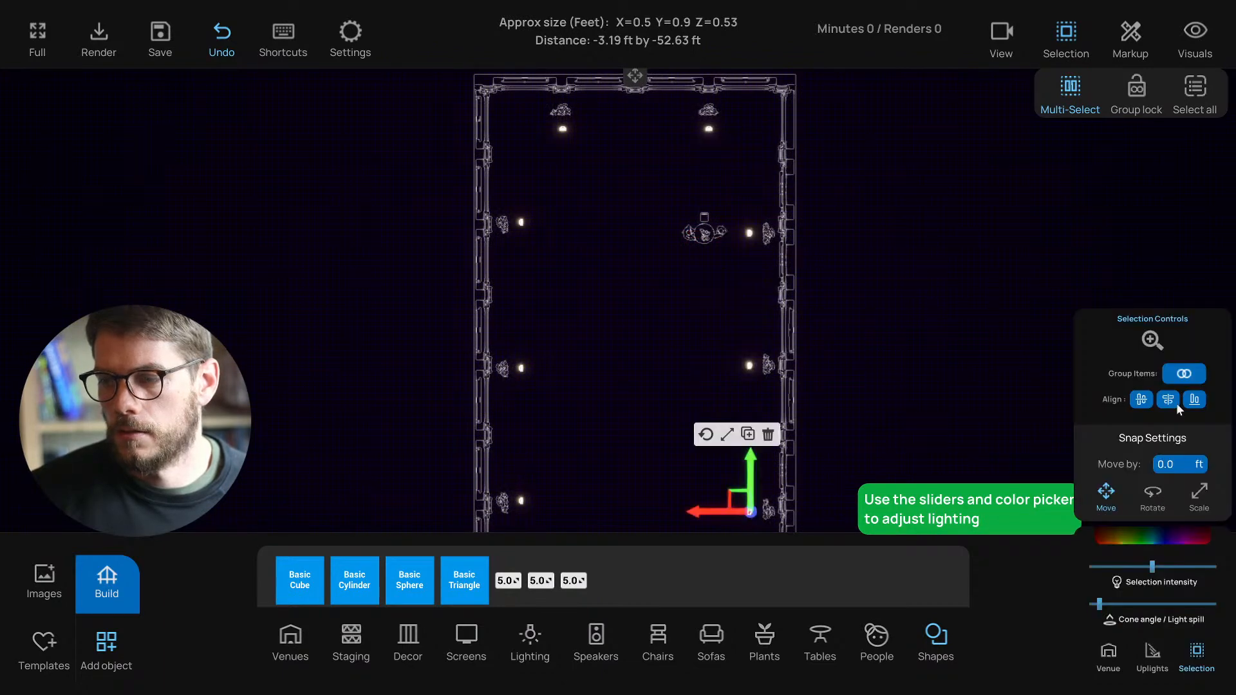
left_click(1195, 378)
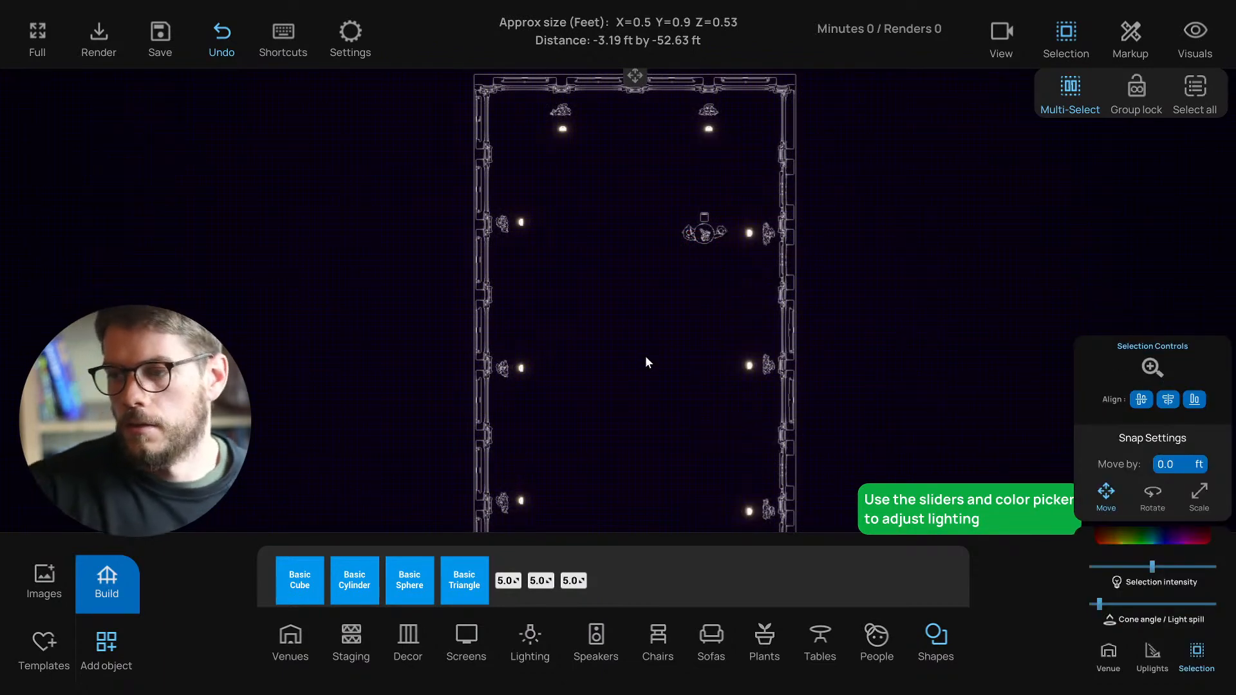
Step: In the perspective view, set the right-wall uplight near the seated couple to a pale peach color
left_click(750, 234)
key("p")
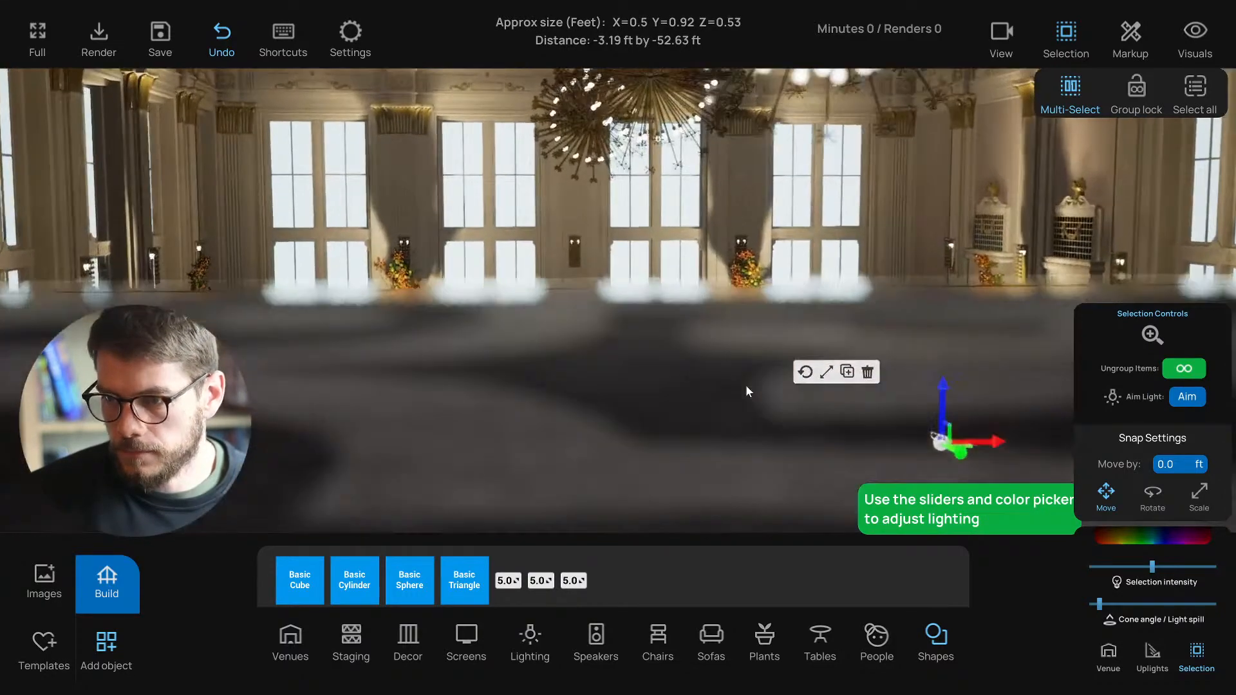
right_click_drag(746, 385, 745, 400)
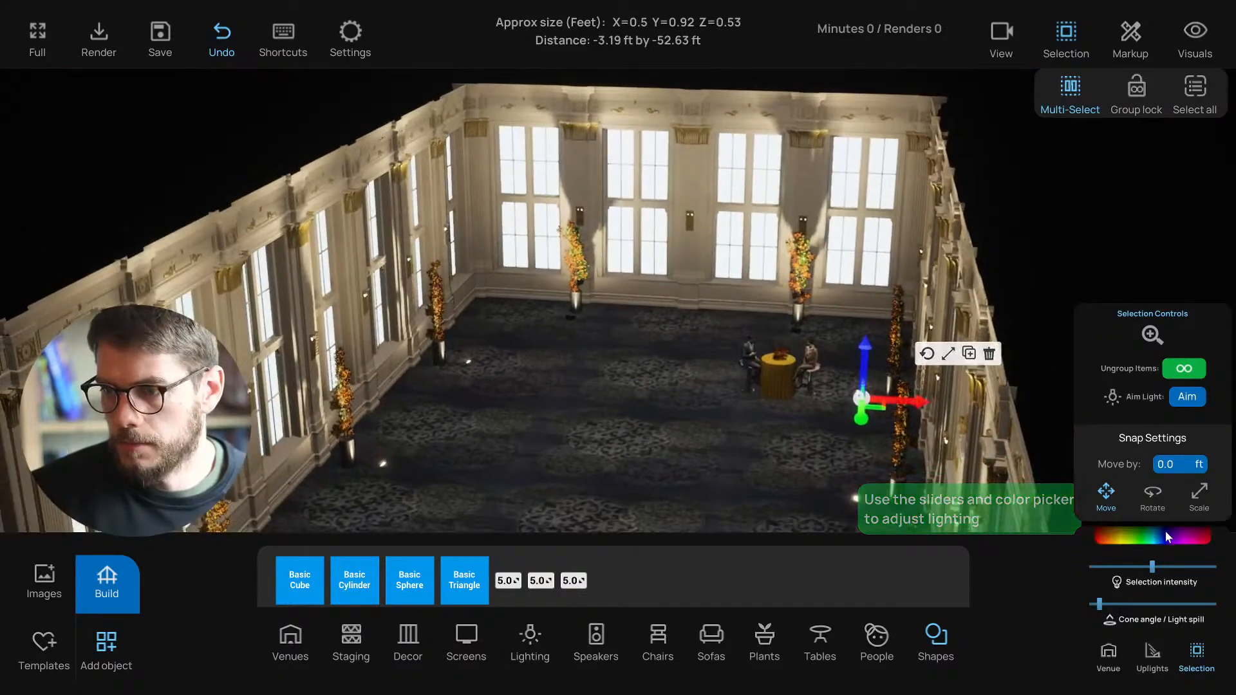
left_click(1166, 537)
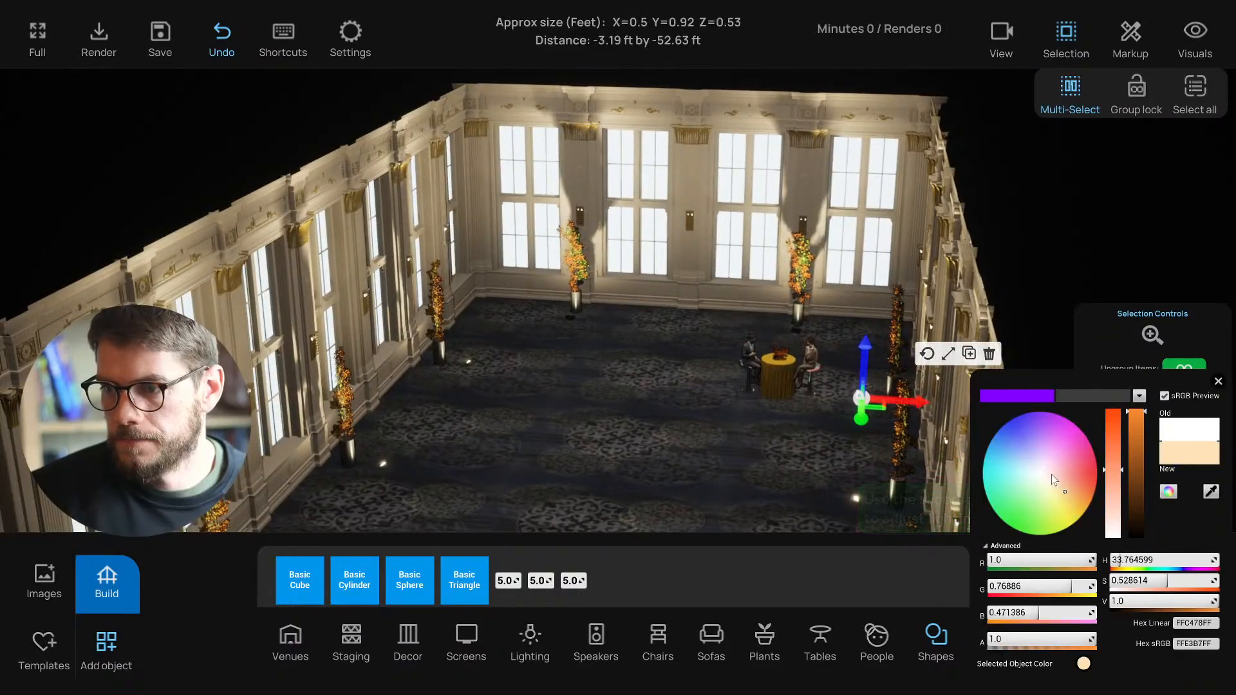
mouse_move(1065, 489)
left_mouse_down()
mouse_move(1071, 470)
mouse_move(1067, 501)
mouse_move(1018, 491)
mouse_move(1072, 486)
left_mouse_up()
left_click(1217, 381)
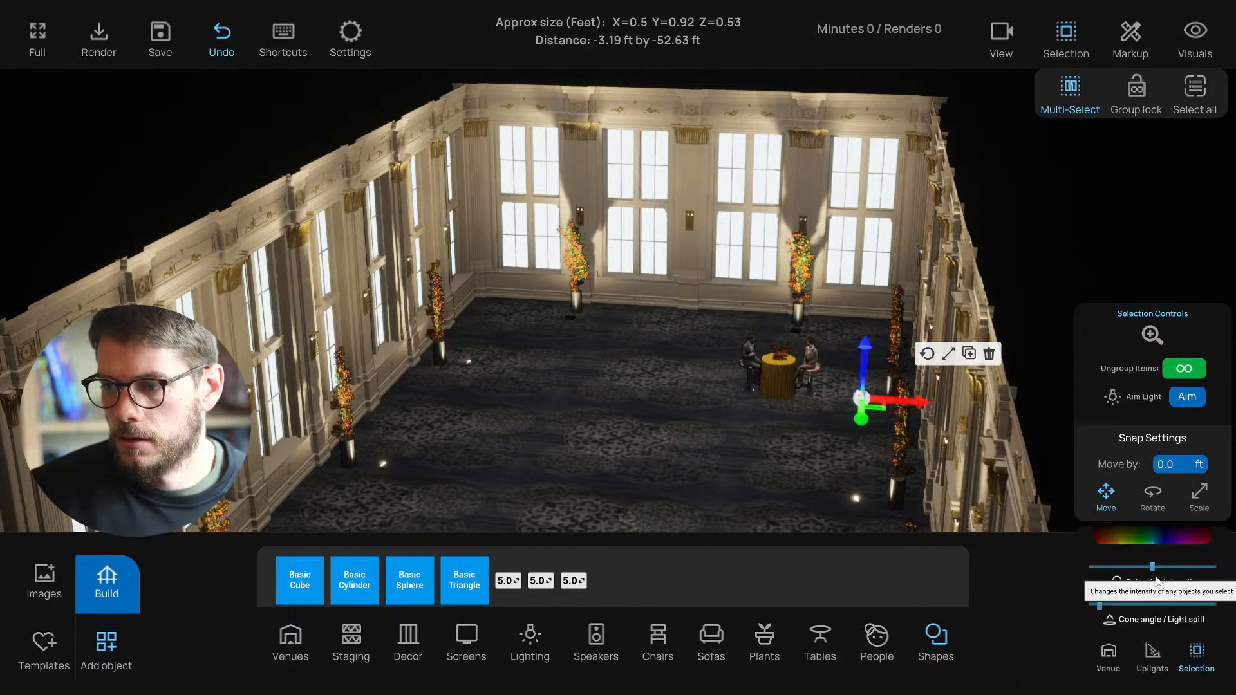
Step: Turn on group lock, select the grouped wall uplights, and set their color to warm amber, sRGB hex FFCD63FF
left_click(1138, 101)
left_click_drag(715, 310, 800, 416)
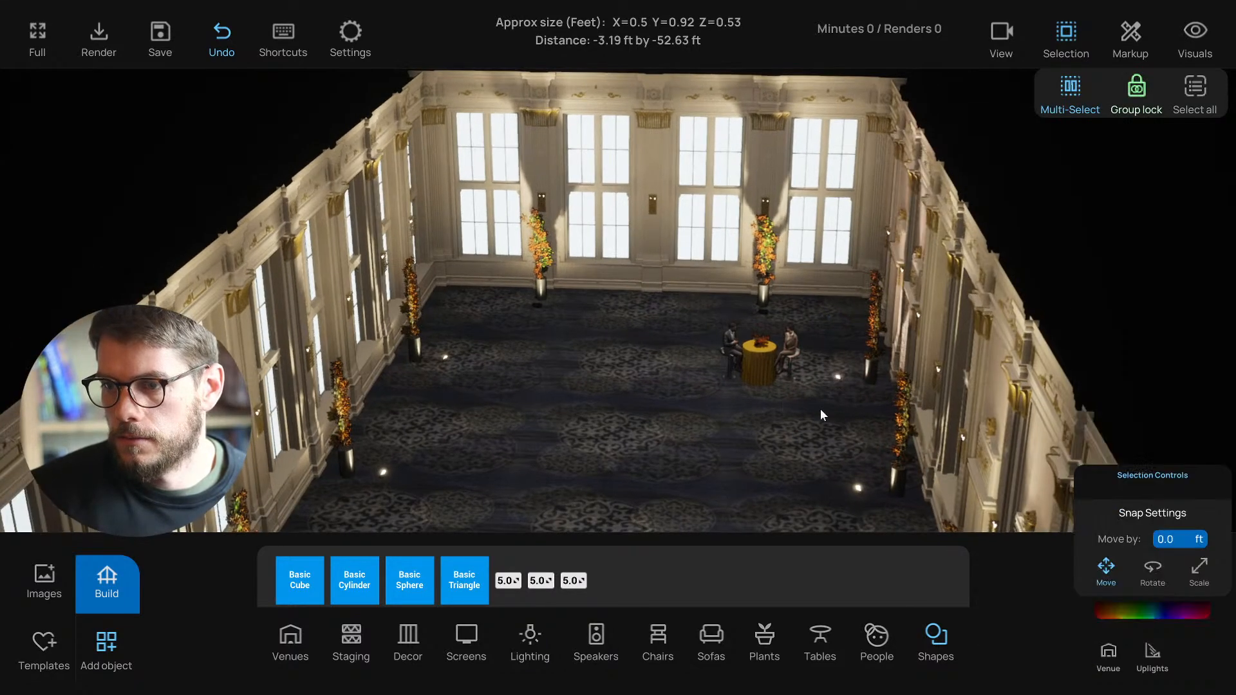
left_click(838, 379)
left_click(1139, 541)
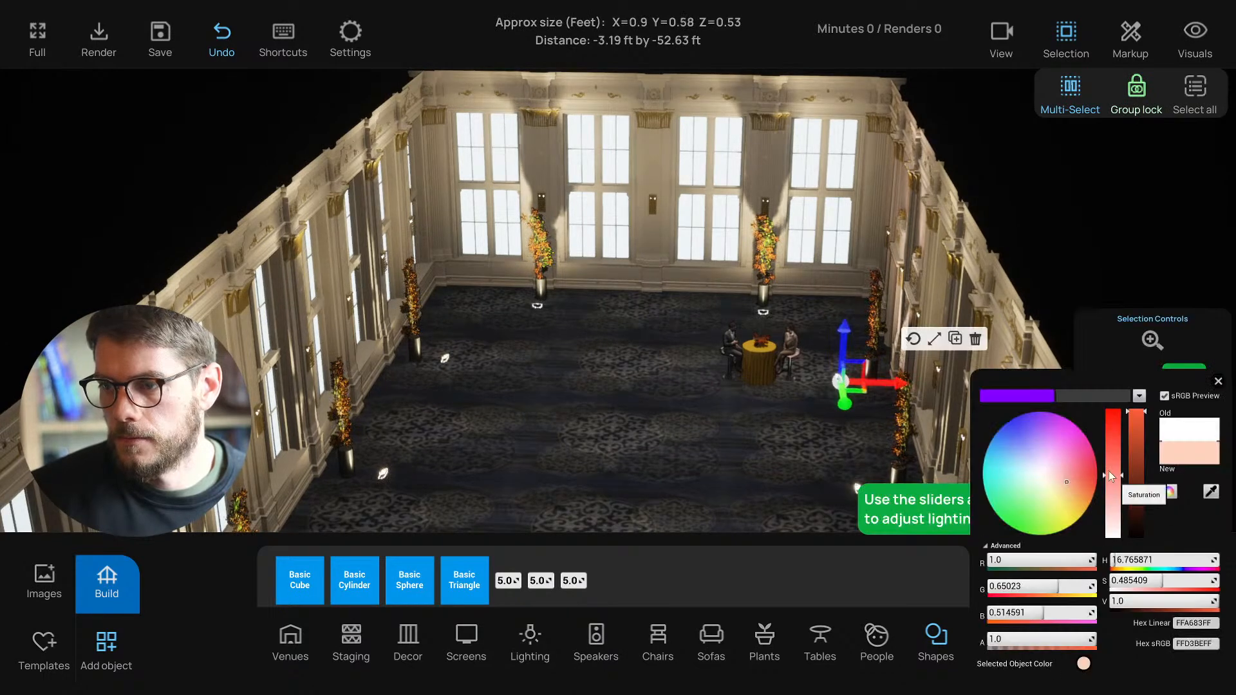
mouse_move(1064, 487)
left_mouse_down()
mouse_move(1060, 464)
mouse_move(1075, 462)
mouse_move(1083, 508)
left_mouse_up()
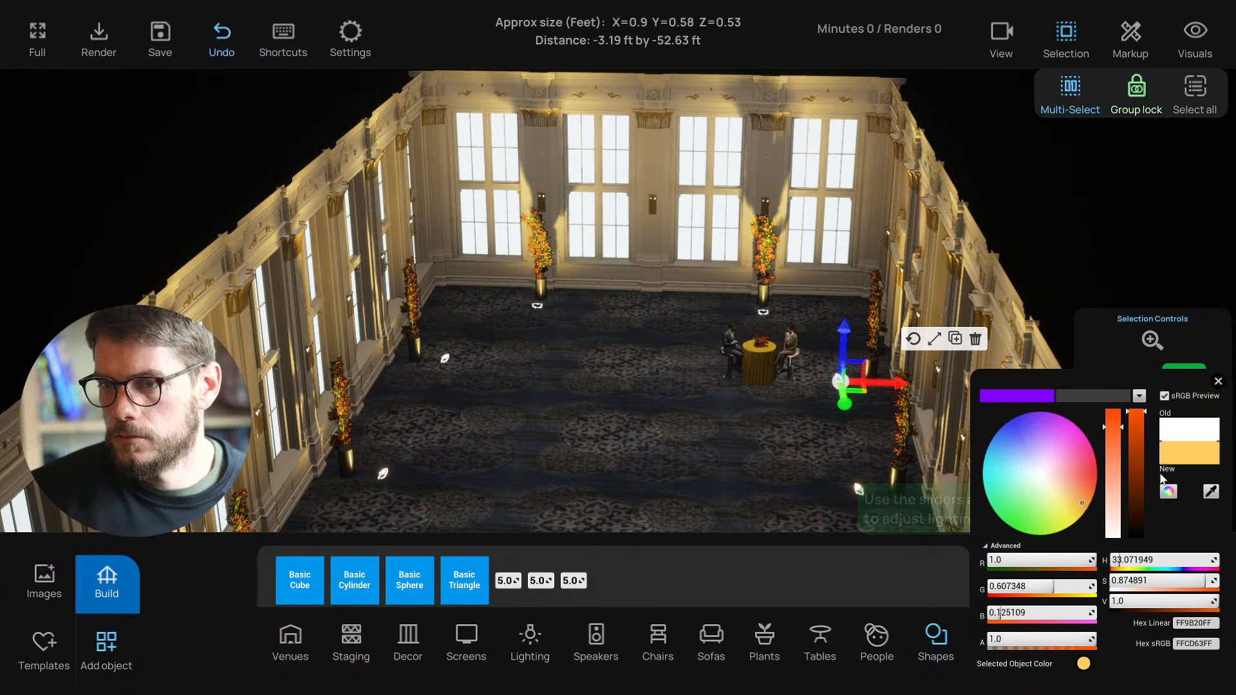
left_click(1218, 381)
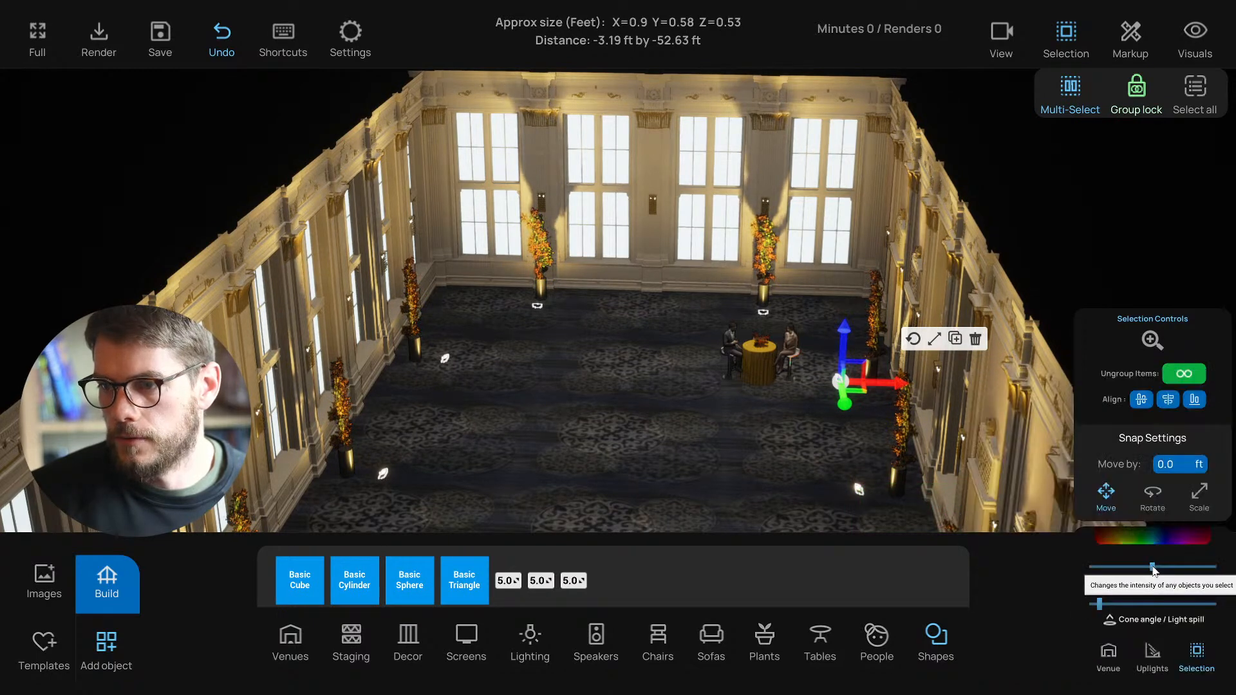
Step: Raise the grouped uplights' selection intensity slightly above the midpoint and review the glow on all the walls
left_click_drag(1152, 566, 1180, 567)
mouse_move(750, 488)
left_mouse_down()
mouse_move(589, 488)
mouse_move(754, 489)
left_mouse_up()
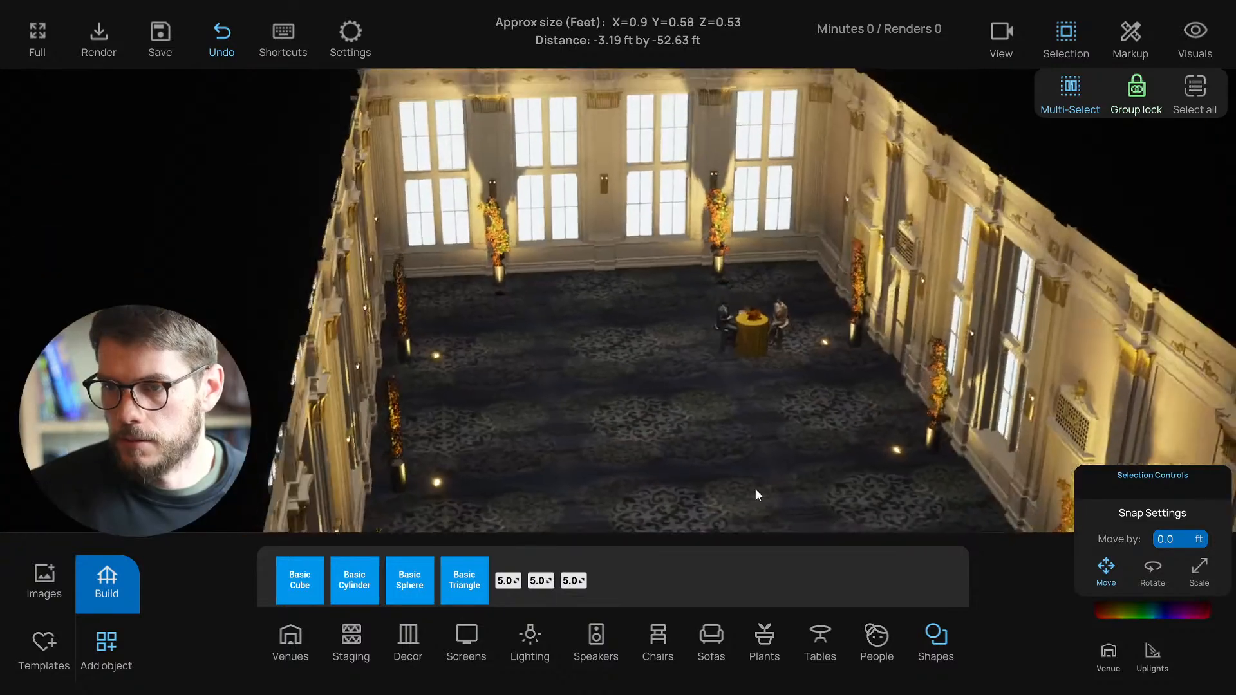
left_click(899, 451)
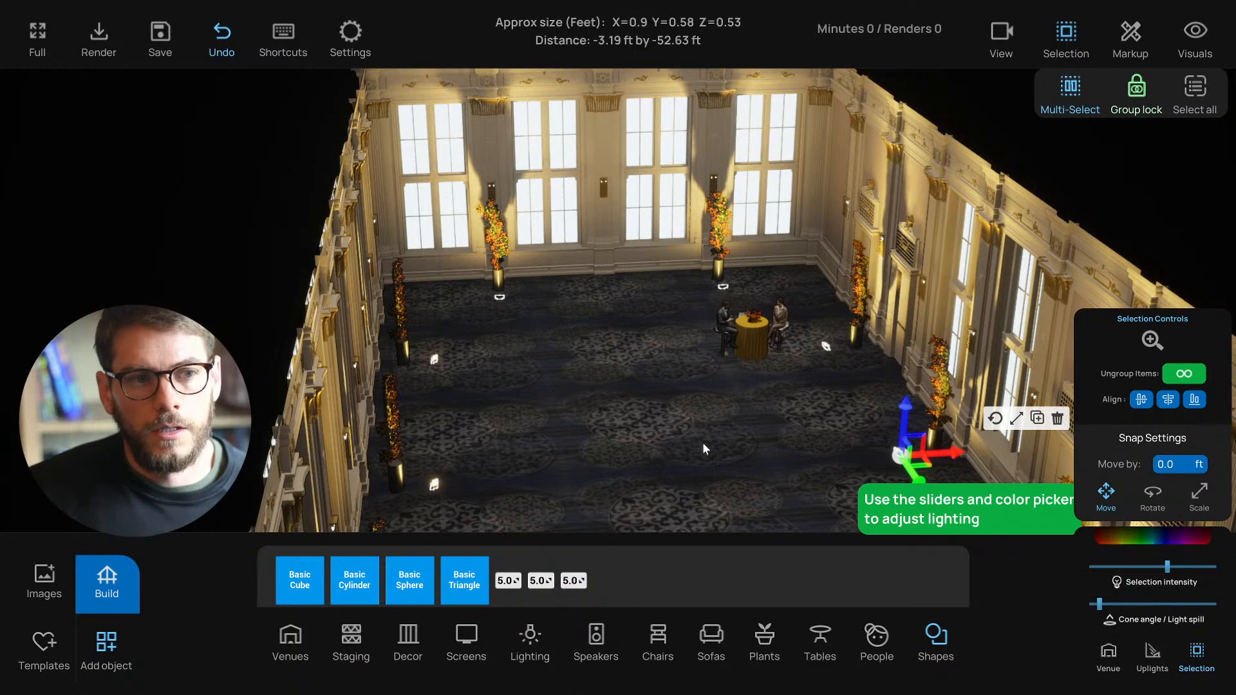
left_click_drag(683, 435, 708, 405)
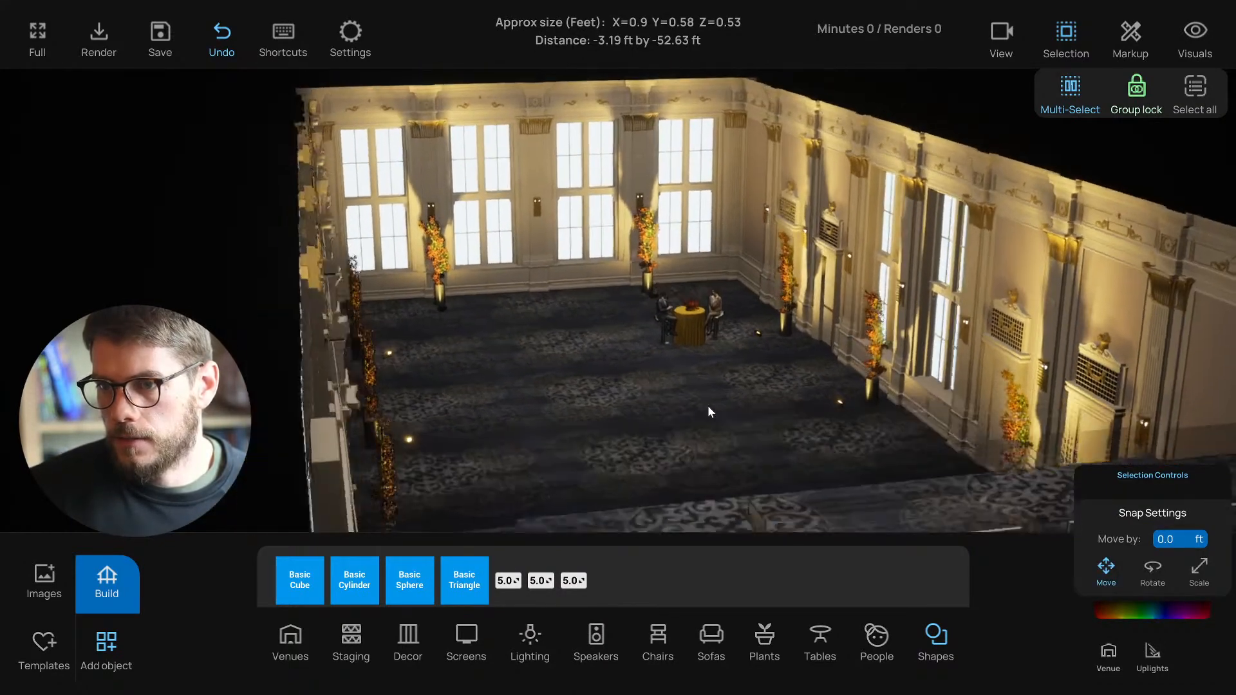
scroll(708, 413, "up", 5)
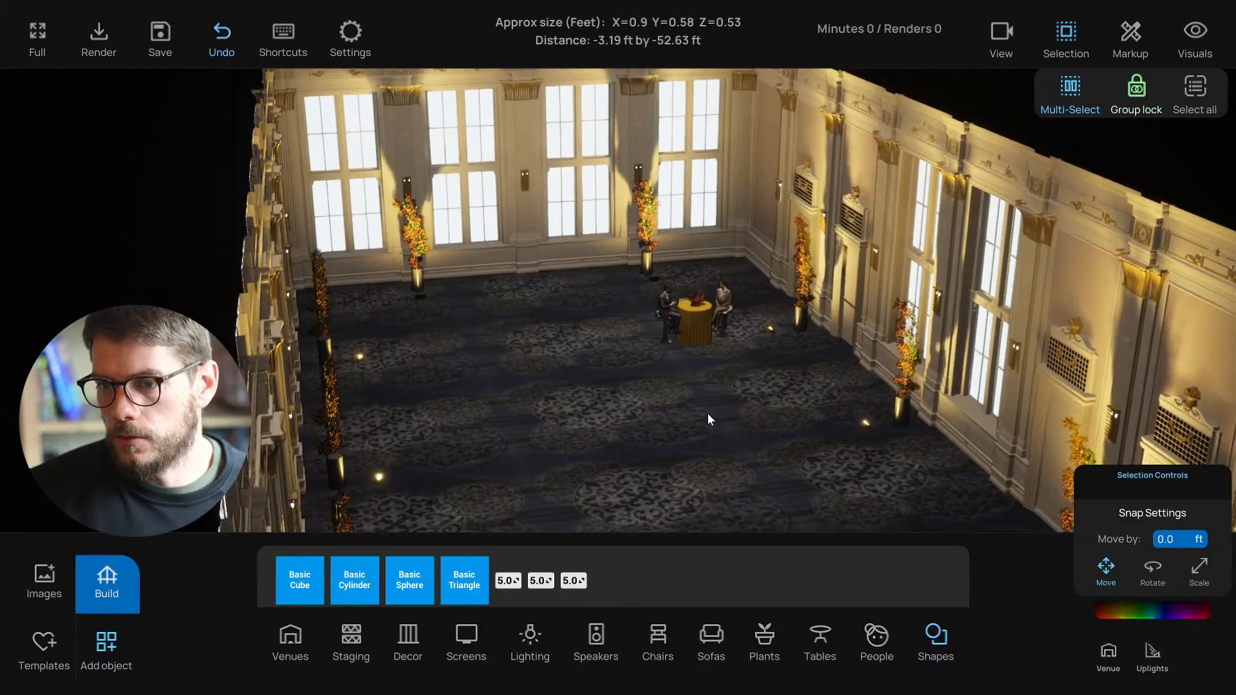
left_click_drag(721, 451, 675, 446)
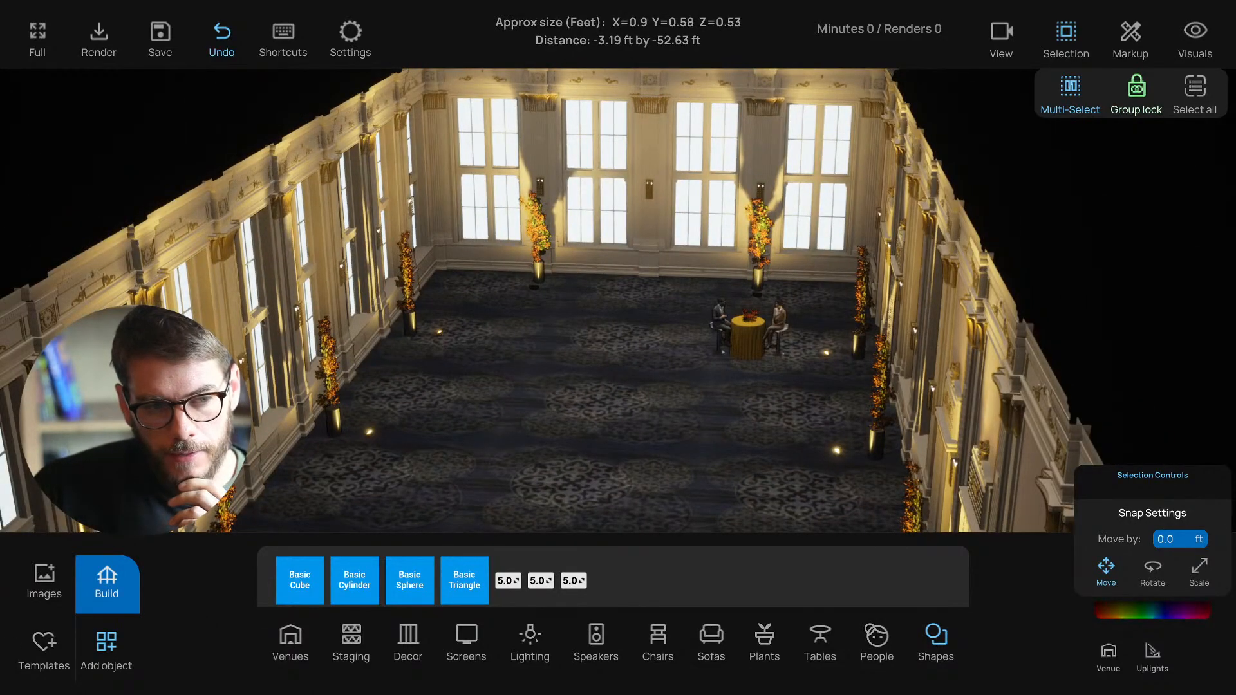
key("alt+Tab")
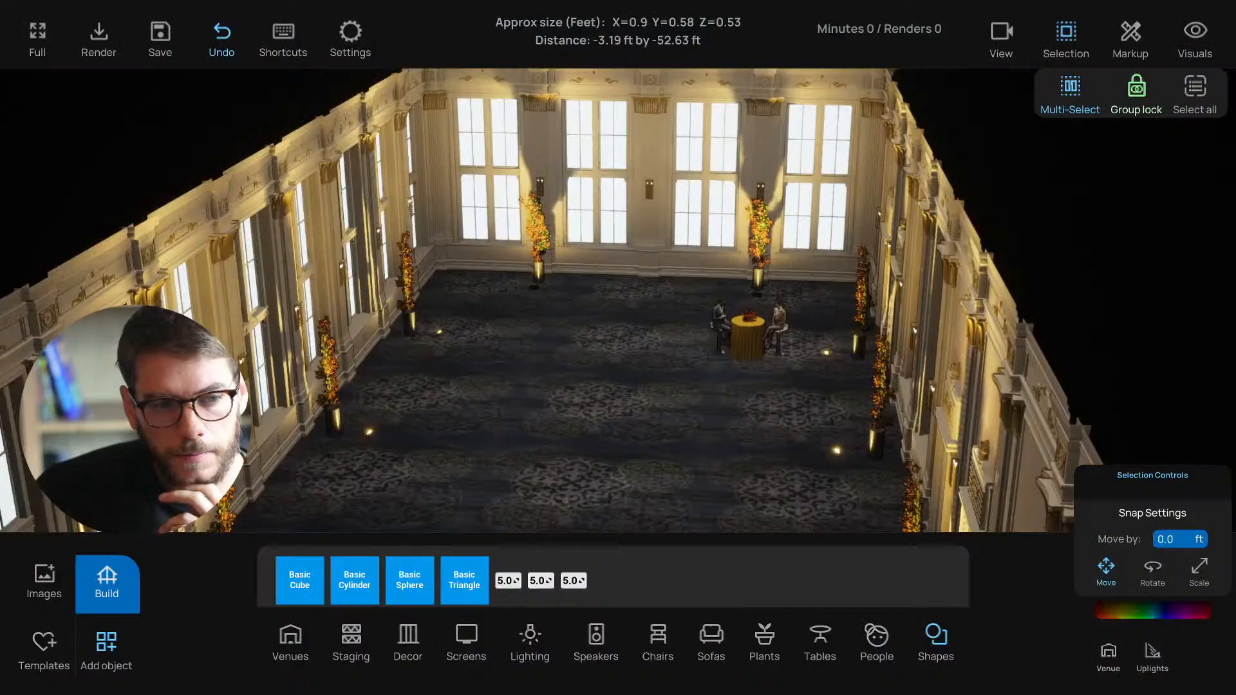
Step: Bring up the Lighting category of the object library
scroll(574, 319, "up", 4)
right_click_drag(704, 343, 555, 508)
scroll(673, 349, "up", 3)
scroll(601, 464, "down", 2)
scroll(597, 432, "down", 2)
left_click_drag(556, 509, 588, 532)
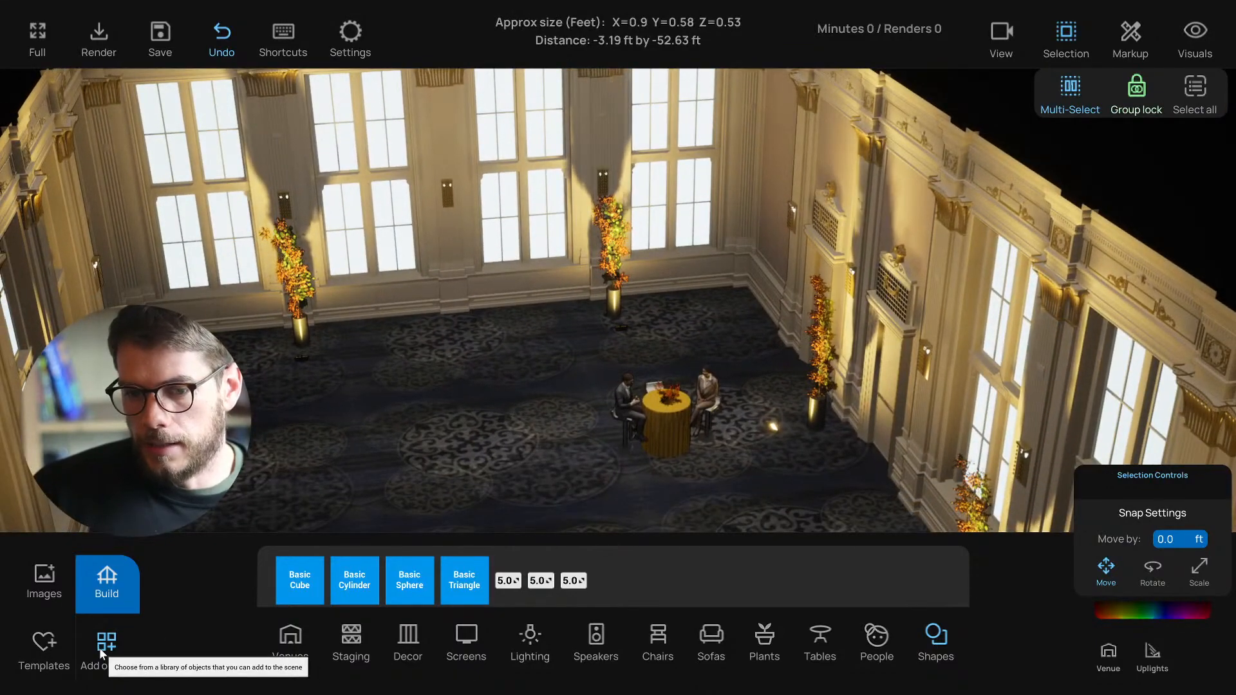
left_click(101, 654)
left_click(101, 653)
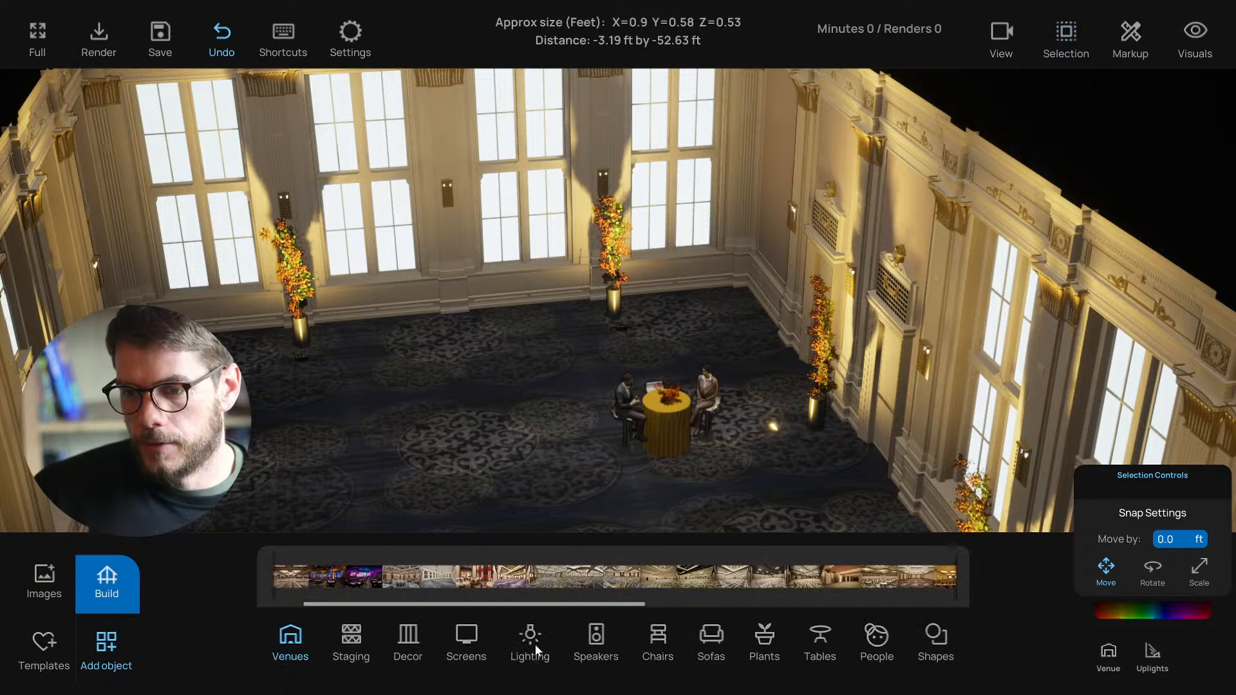
left_click(529, 647)
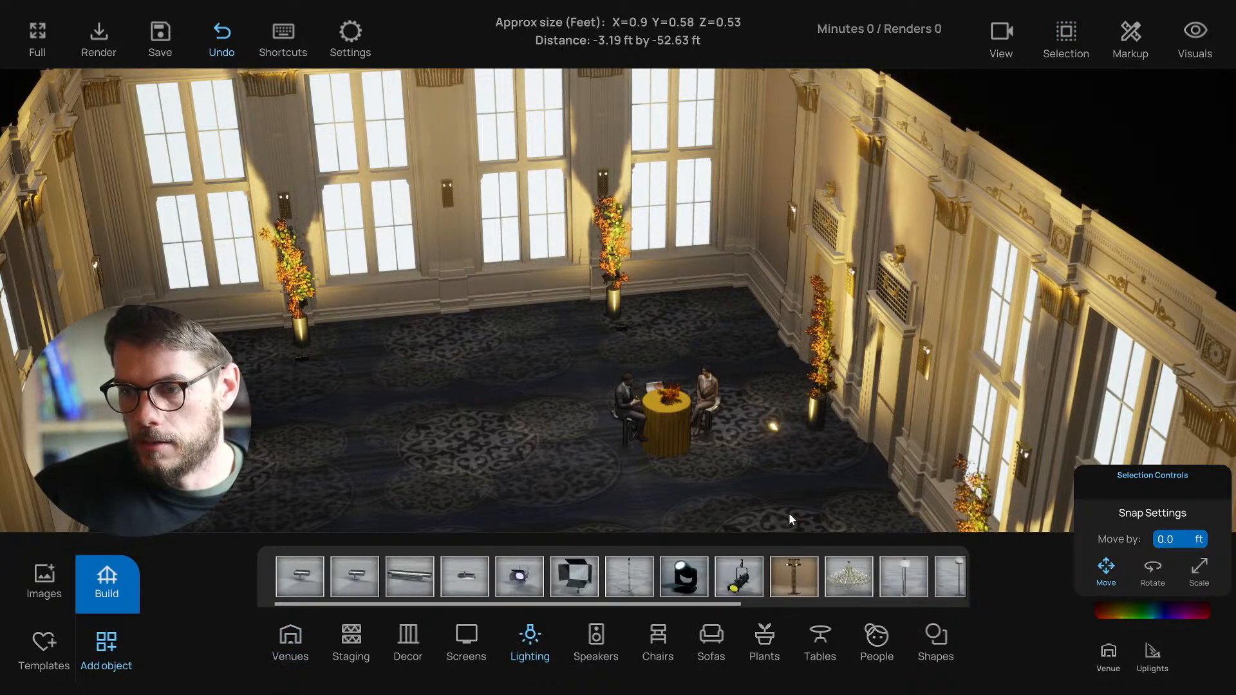
Step: Try out a truss light tower behind the seated couple and delete it
scroll(777, 504, "down", 3)
left_click_drag(785, 566, 713, 351)
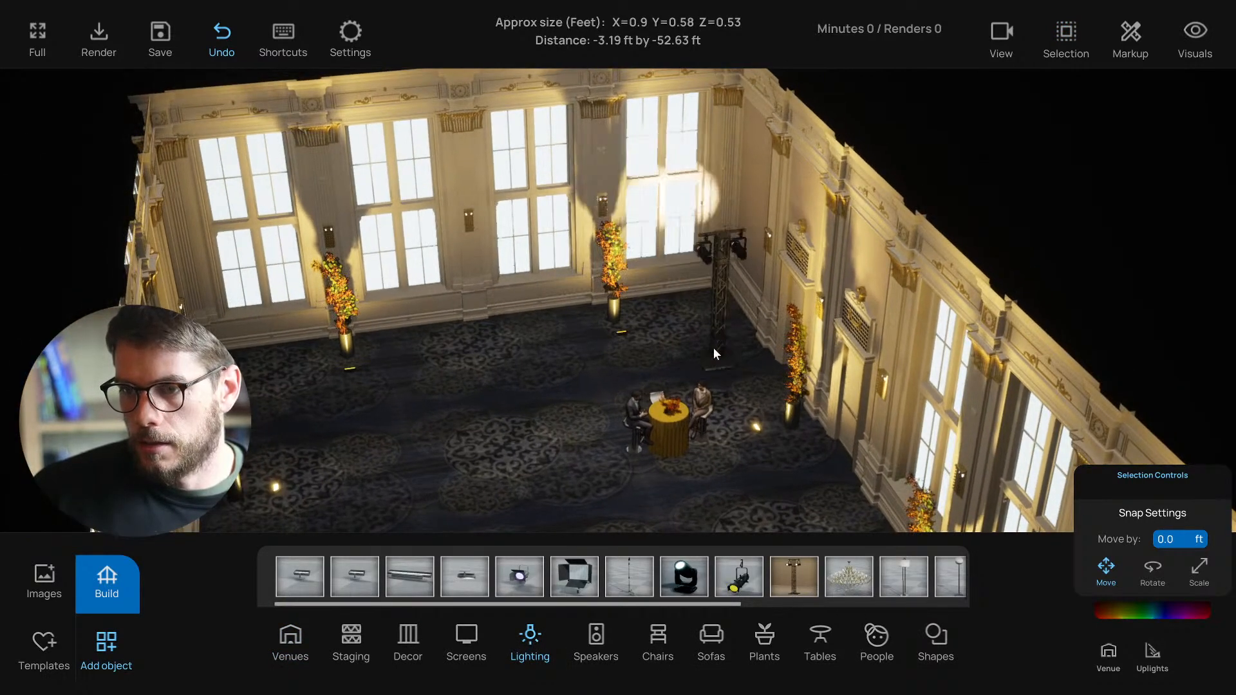
left_click(712, 338)
left_click_drag(650, 374, 730, 360)
left_click(804, 282)
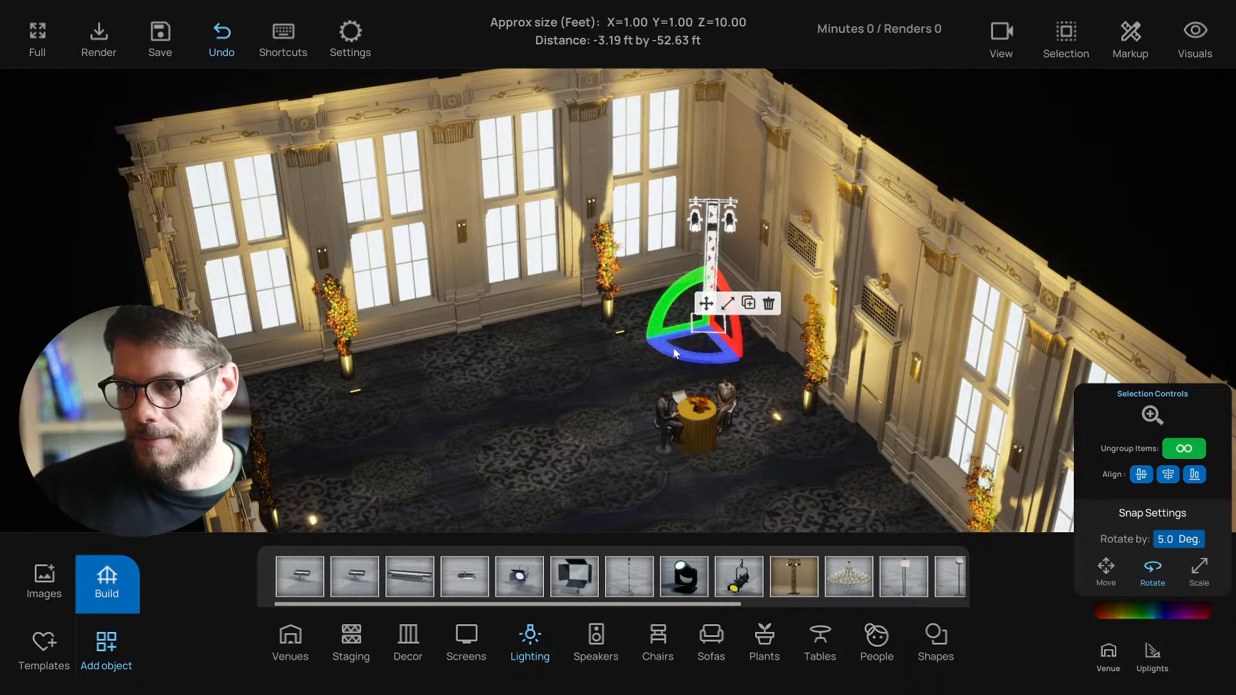
scroll(666, 336, "up", 3)
left_click_drag(663, 335, 620, 305)
key("t")
scroll(624, 359, "down", 2)
scroll(627, 363, "up", 1)
left_click_drag(625, 361, 650, 299)
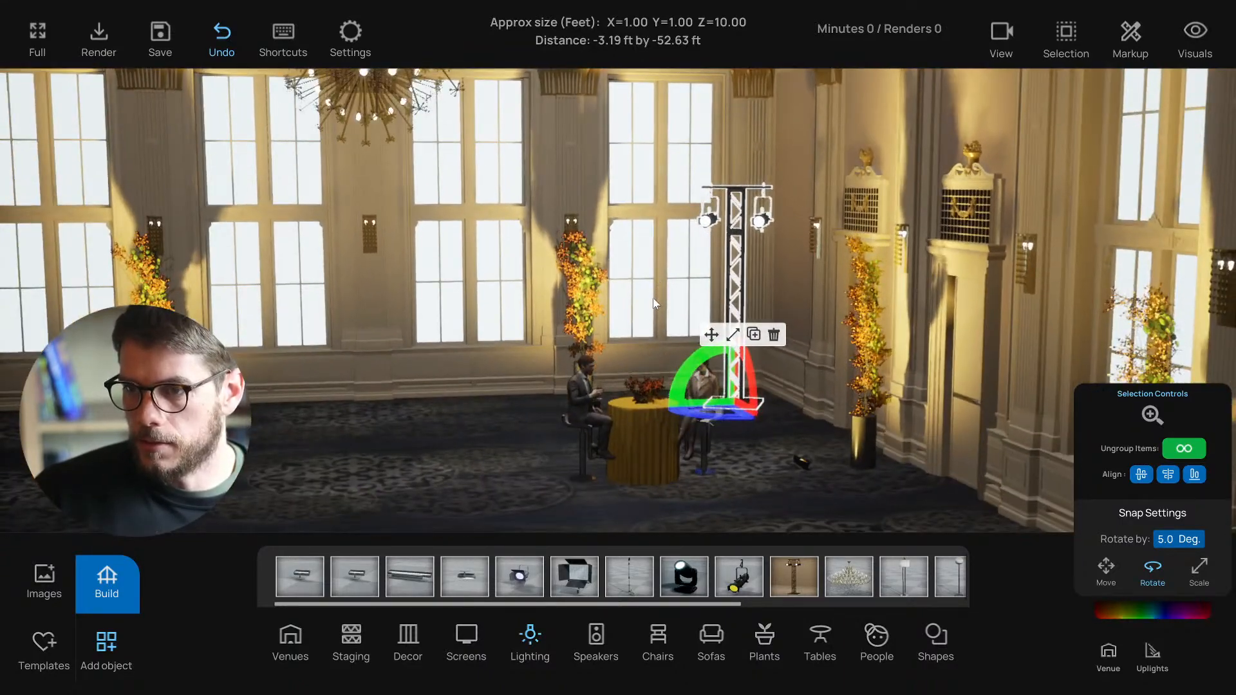
left_click(450, 490)
left_click_drag(615, 444, 621, 396)
left_click(689, 278)
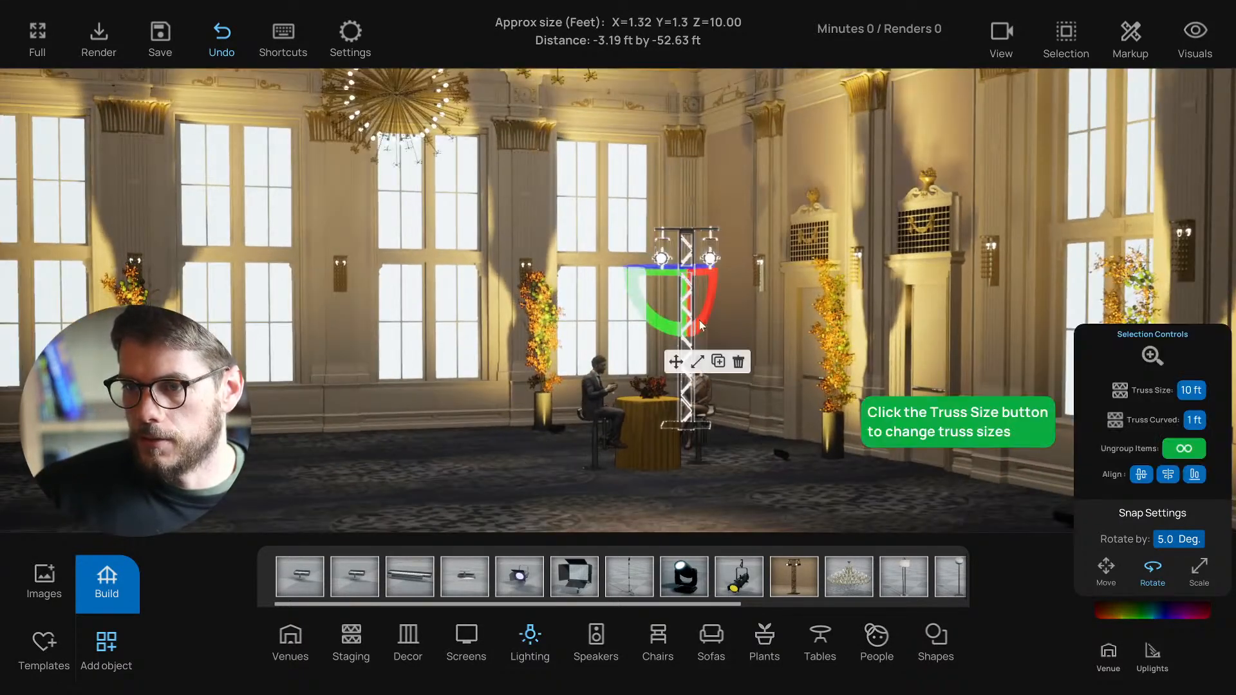
left_click(738, 362)
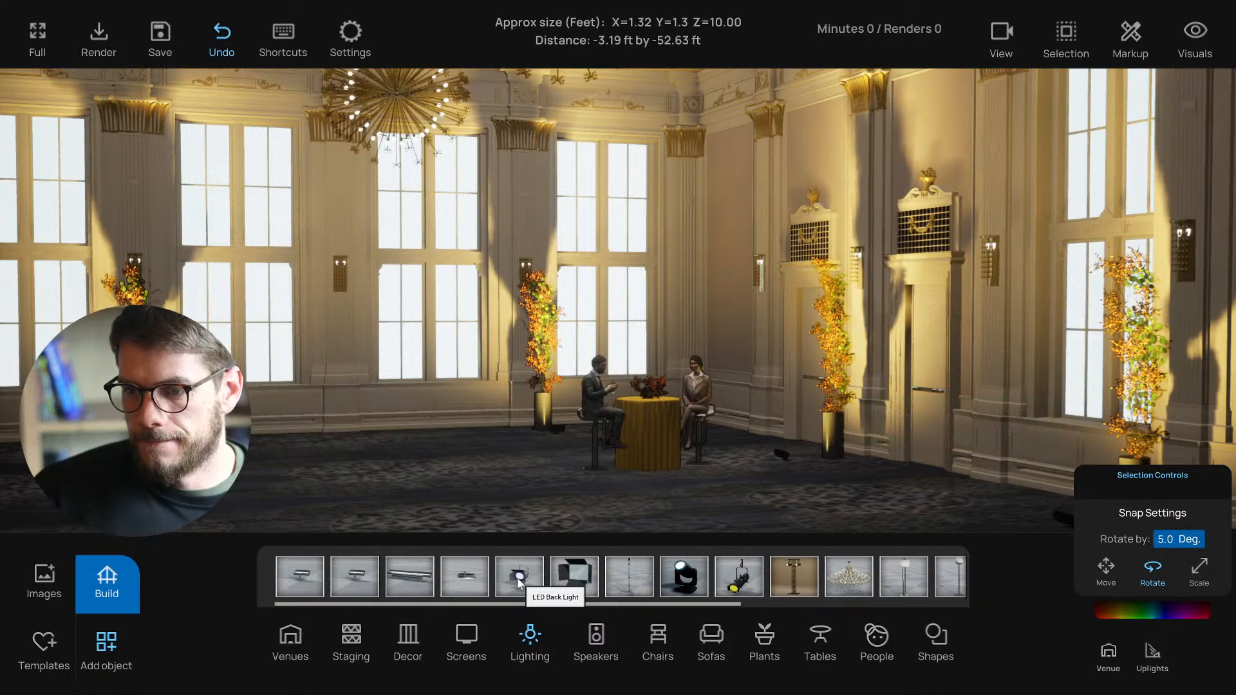
Step: Add an LED Back Light to the floor beside the seated couple and raise it to near the ceiling above them
left_click_drag(512, 574, 544, 449)
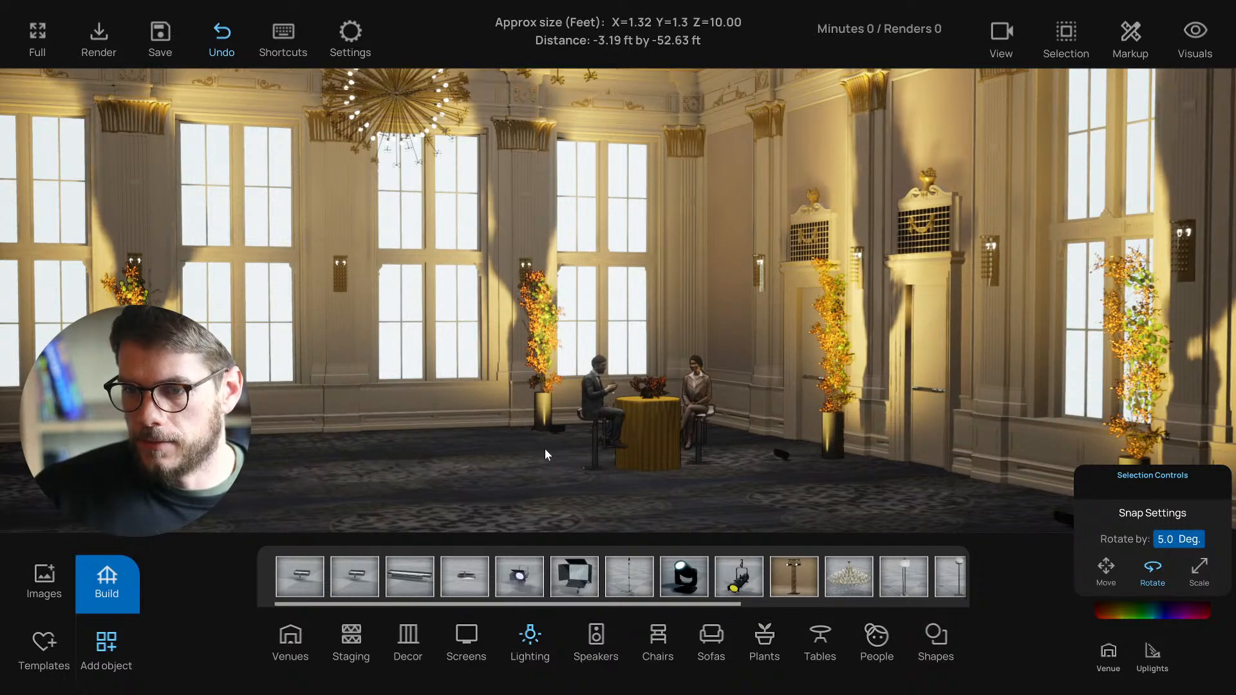
left_click(543, 466)
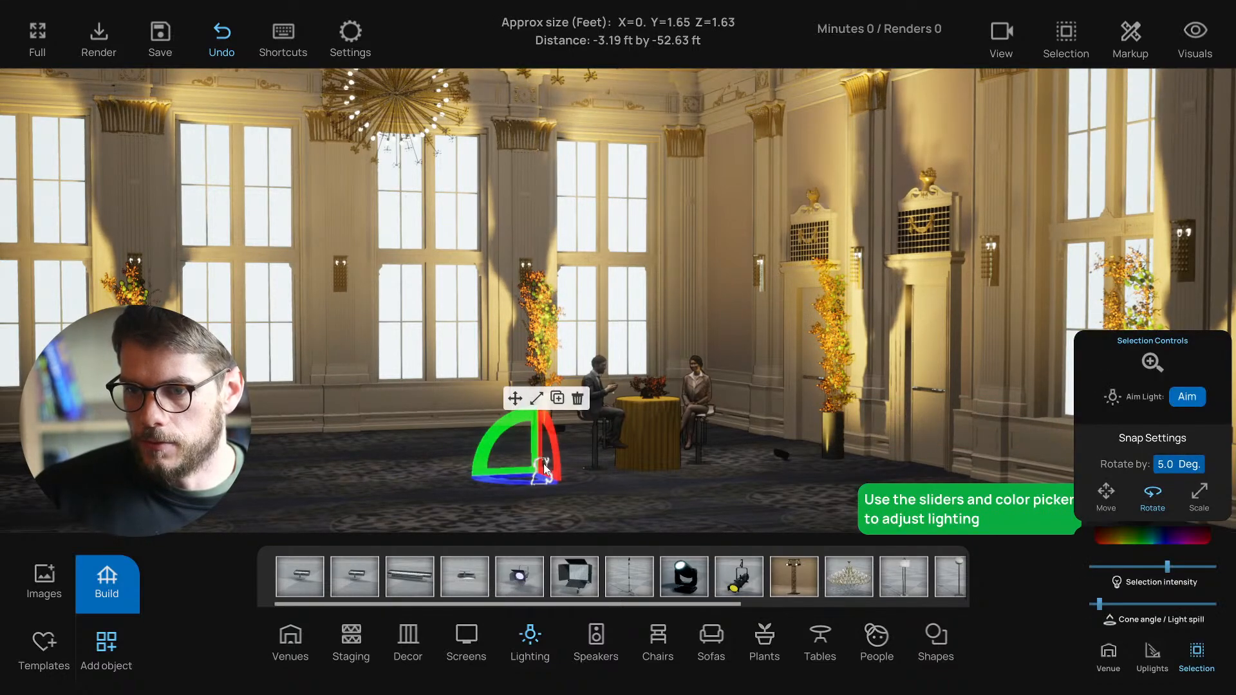
left_click(515, 399)
left_click_drag(541, 430, 638, 45)
scroll(618, 141, "down", 2)
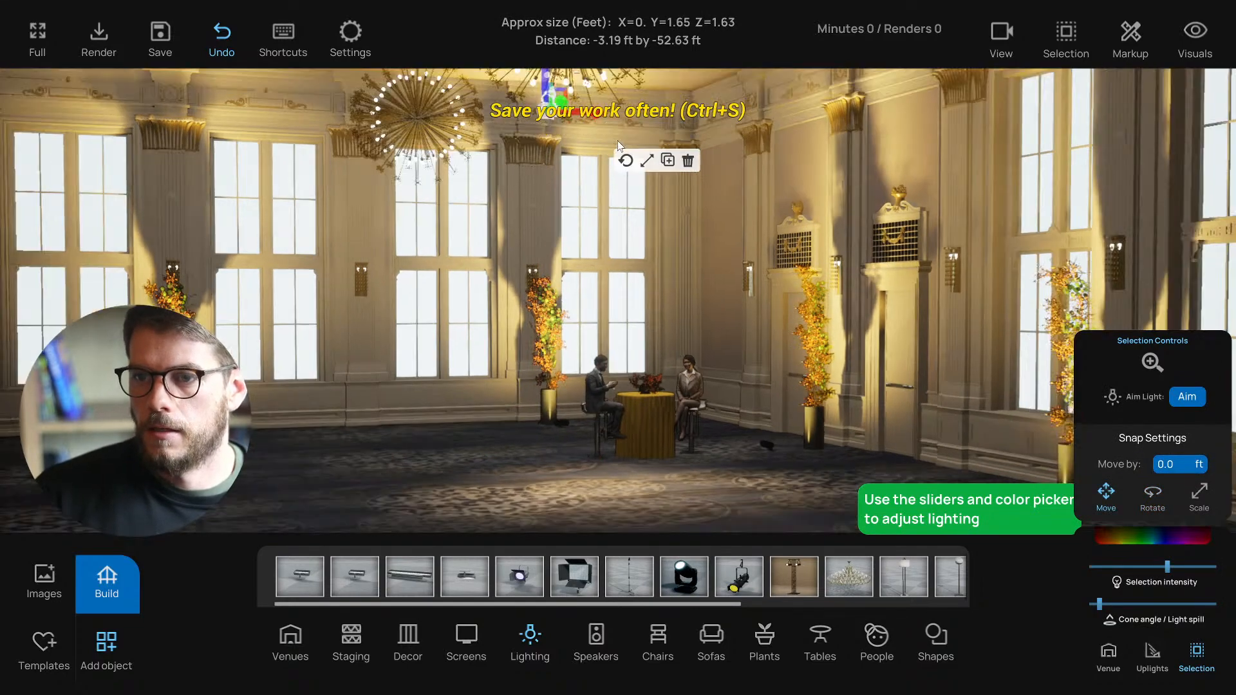
right_click_drag(618, 142, 633, 125)
left_click_drag(583, 170, 669, 194)
right_click_drag(669, 194, 628, 223)
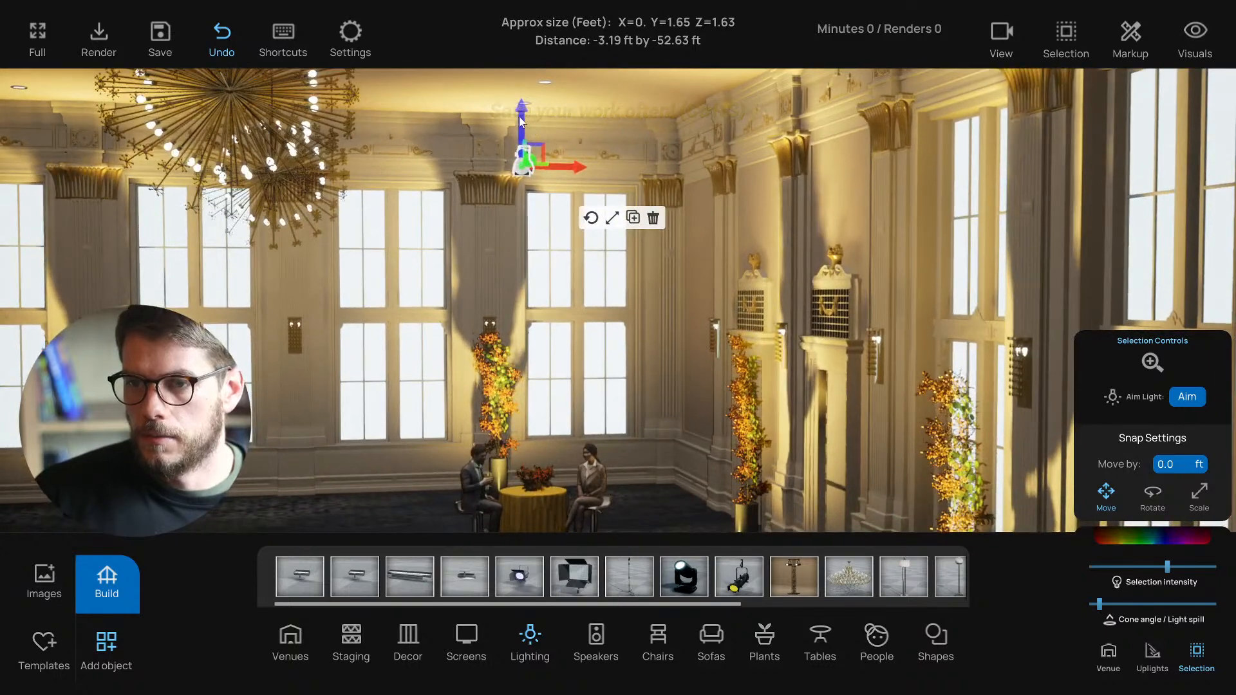
left_click_drag(520, 122, 523, 98)
left_click_drag(574, 142, 577, 141)
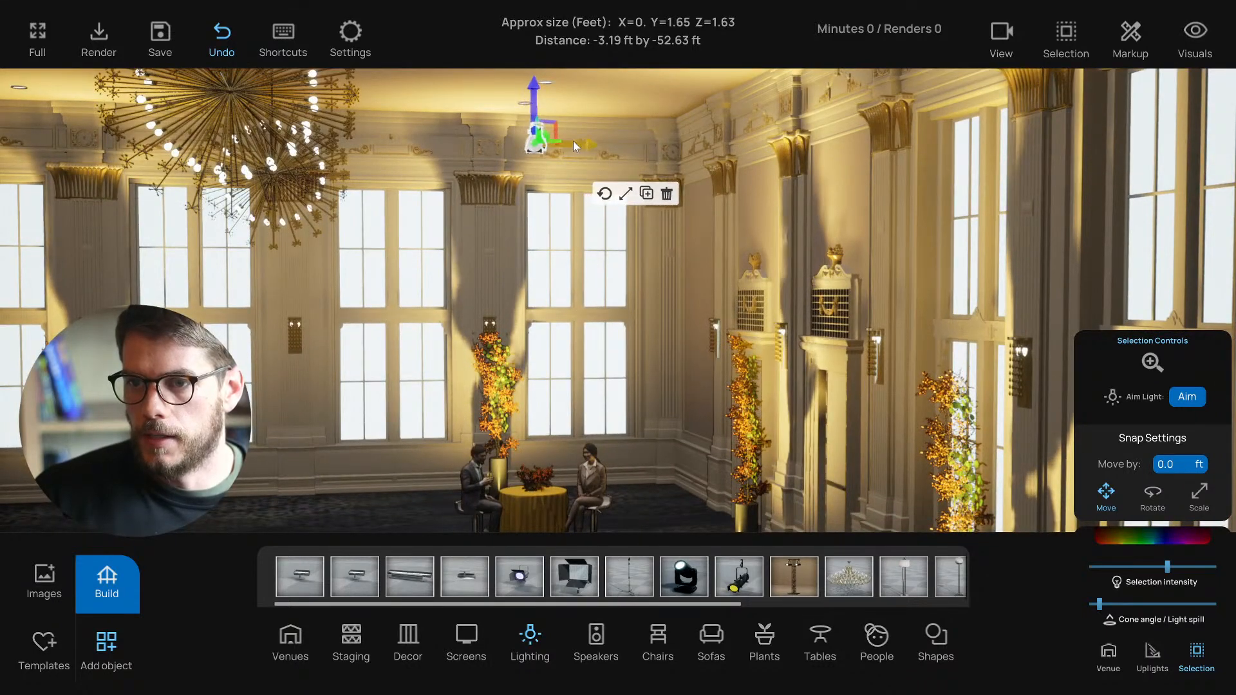
Step: Aim the LED Back Light down at the seated couple's cocktail table
left_click(1179, 402)
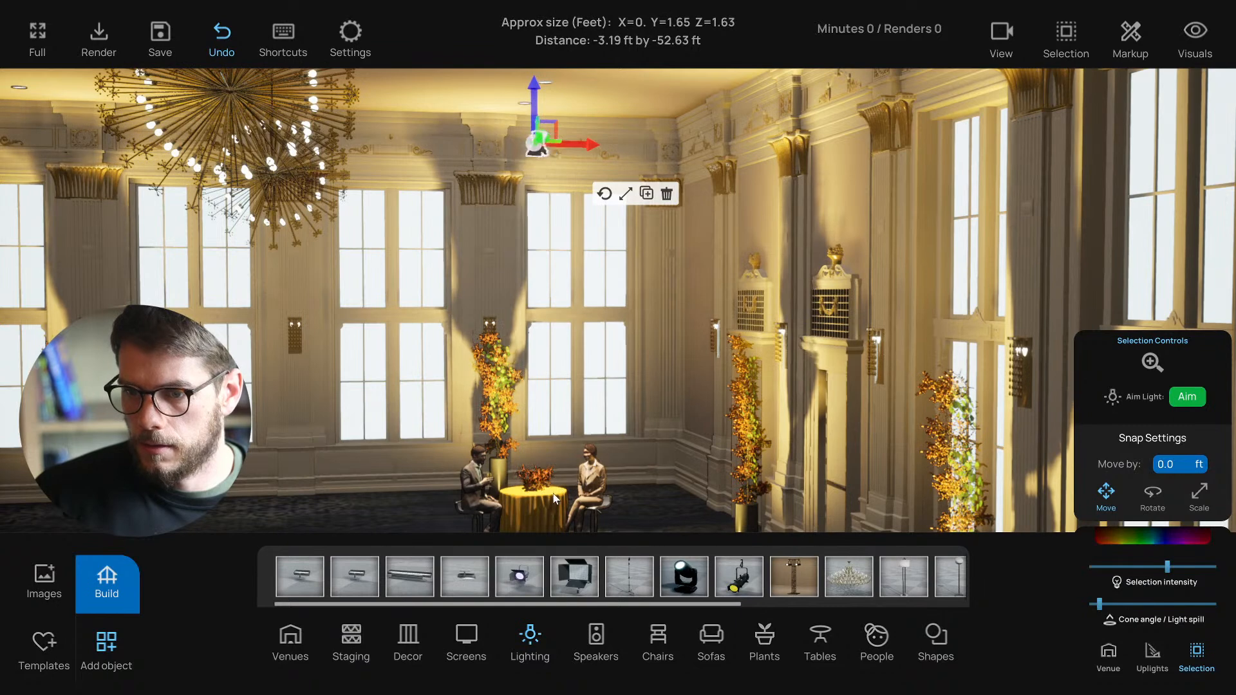
key("q")
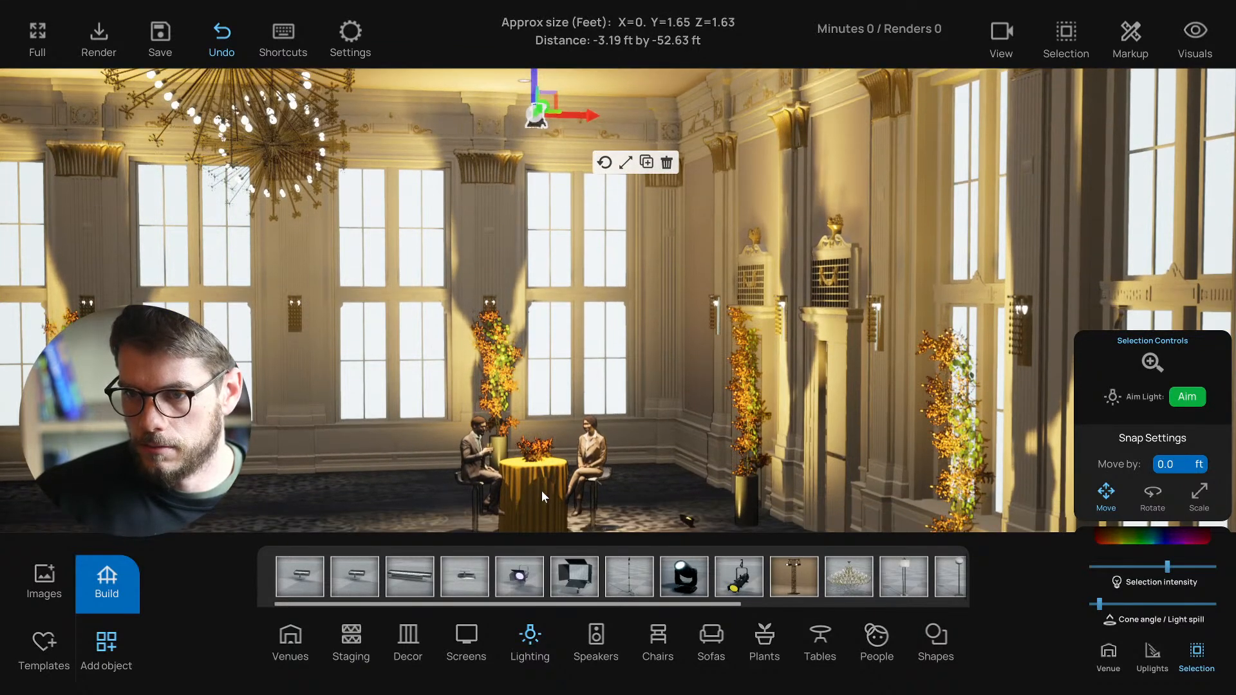
left_click(542, 492)
key("s")
left_click(627, 527)
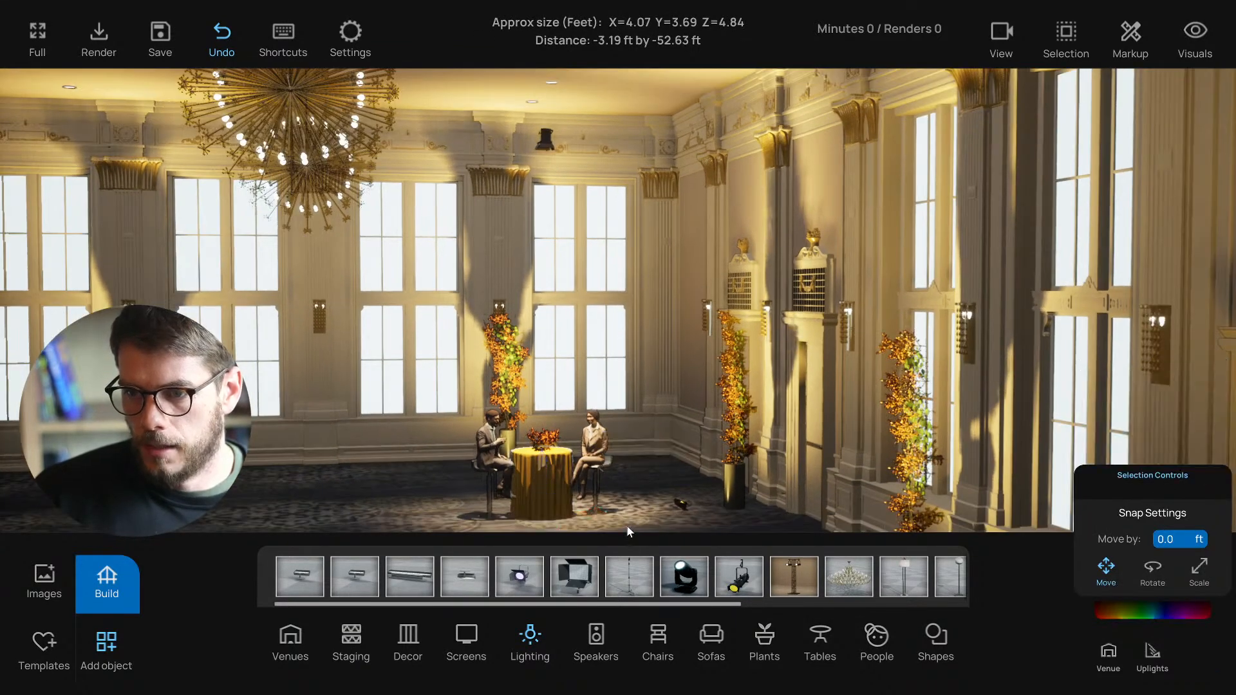
Step: Reselect the hanging LED Back Light and fine-tune its height and position just below the ceiling above the table
left_click(544, 146)
left_click_drag(538, 97, 538, 90)
right_click_drag(488, 247, 469, 250)
key("d")
key("a")
left_click_drag(474, 245, 496, 225)
left_click_drag(533, 187, 542, 202)
left_click_drag(621, 113, 610, 93)
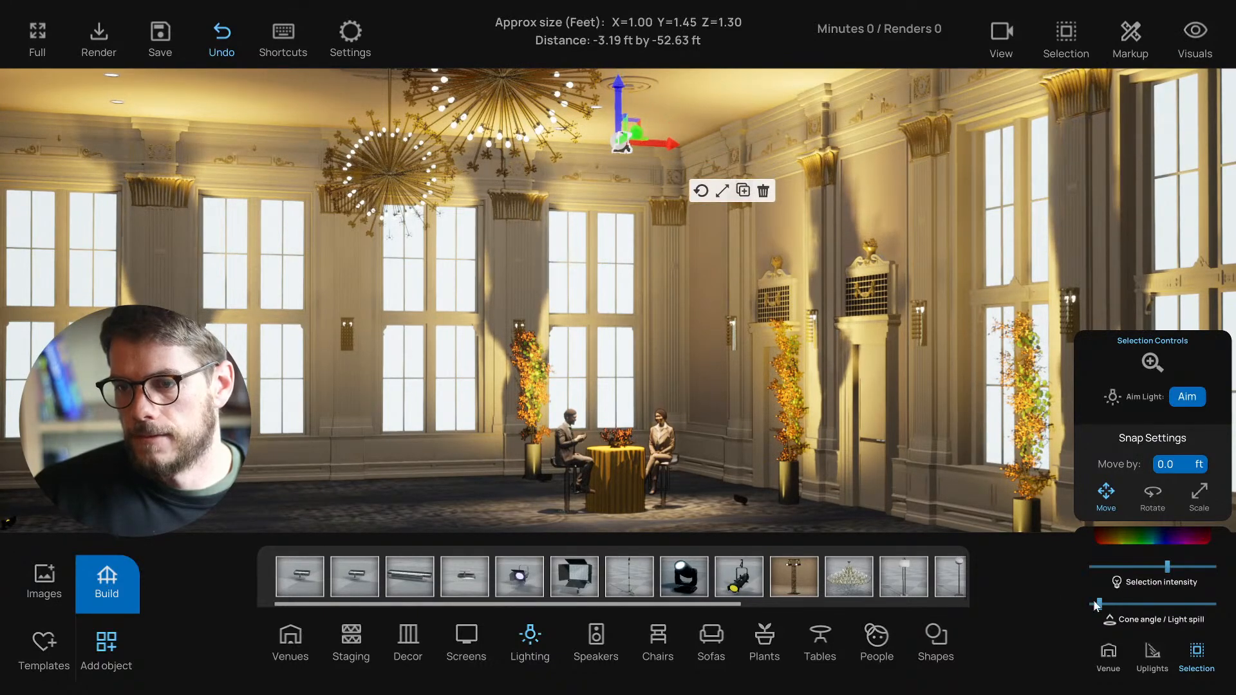
Step: Lower the venue's room lighting slightly and check the scene around the couple
left_click(1105, 656)
mouse_move(1109, 529)
left_mouse_down()
mouse_move(1136, 529)
mouse_move(1101, 529)
left_mouse_up()
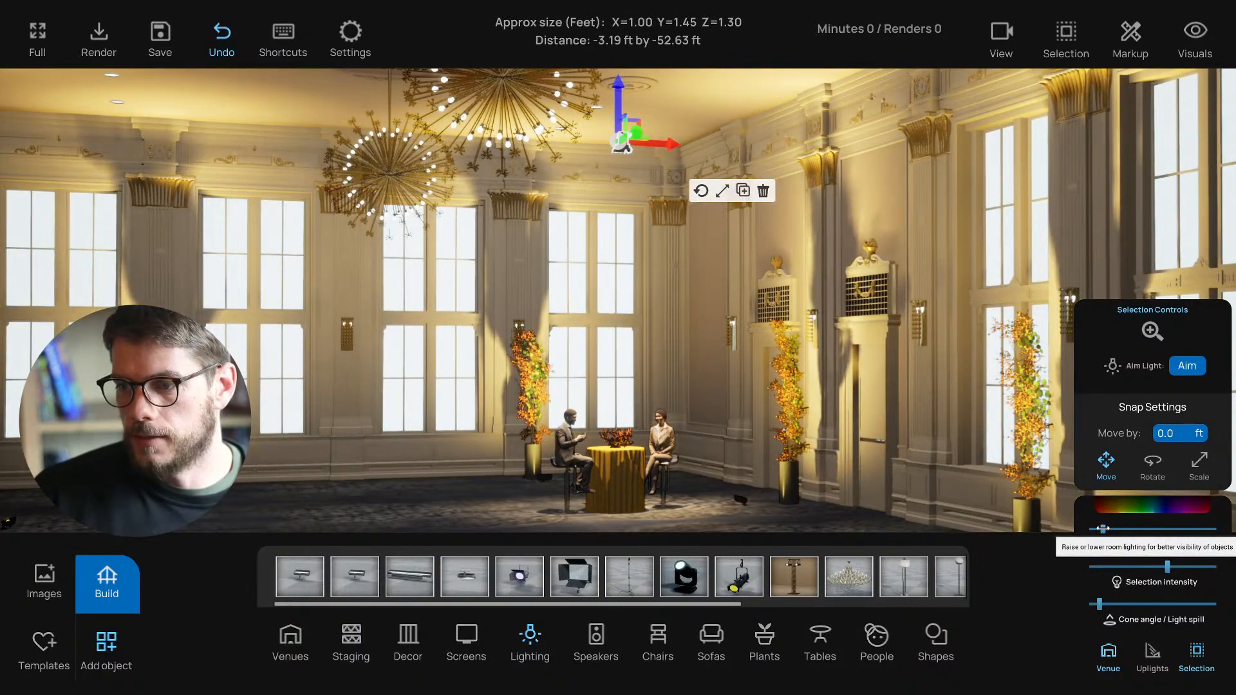
left_click(1110, 658)
right_click_drag(772, 473, 725, 466)
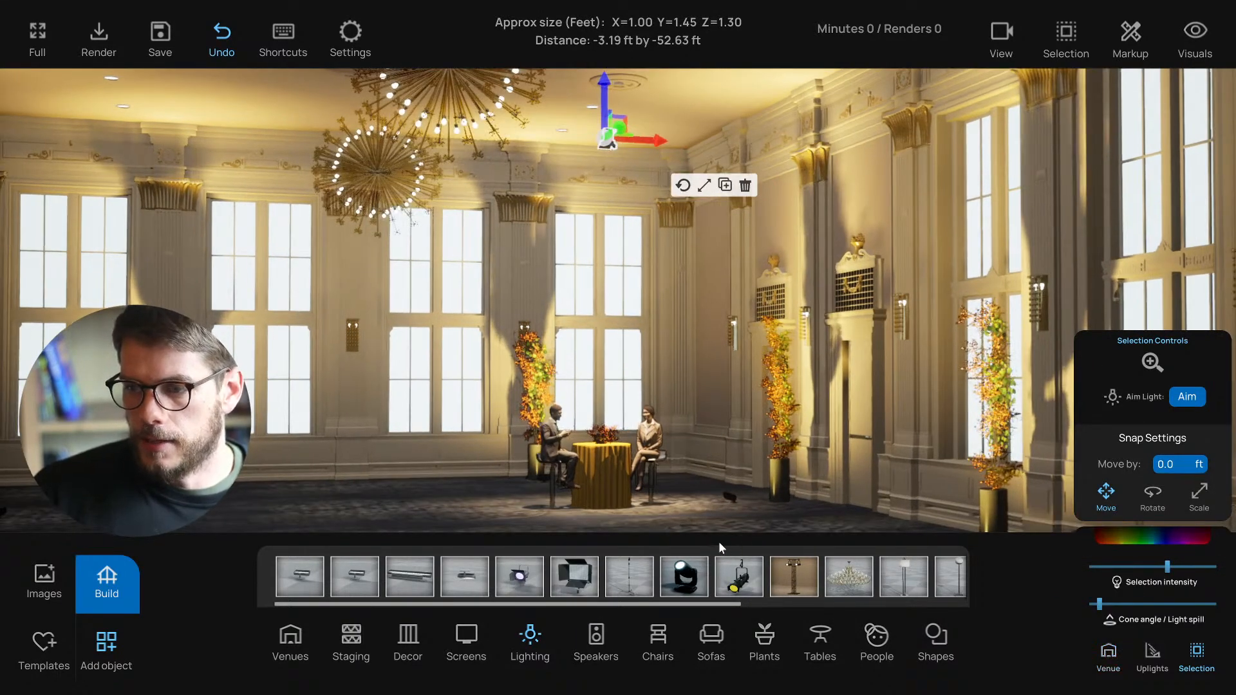
left_click(706, 527)
Step: In the top view, select the cocktail table, the seated couple and their overhead light as one set
left_click(608, 138)
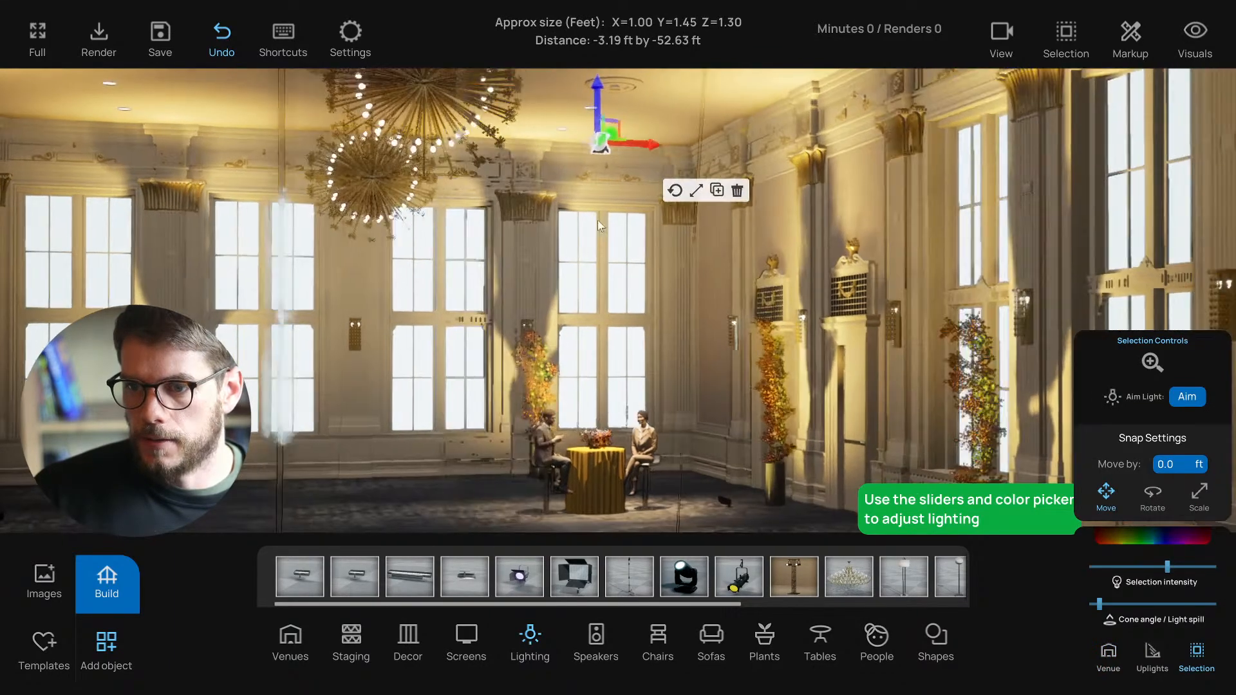
scroll(598, 221, "up", 3)
right_click_drag(598, 222, 560, 236)
scroll(607, 382, "up", 2)
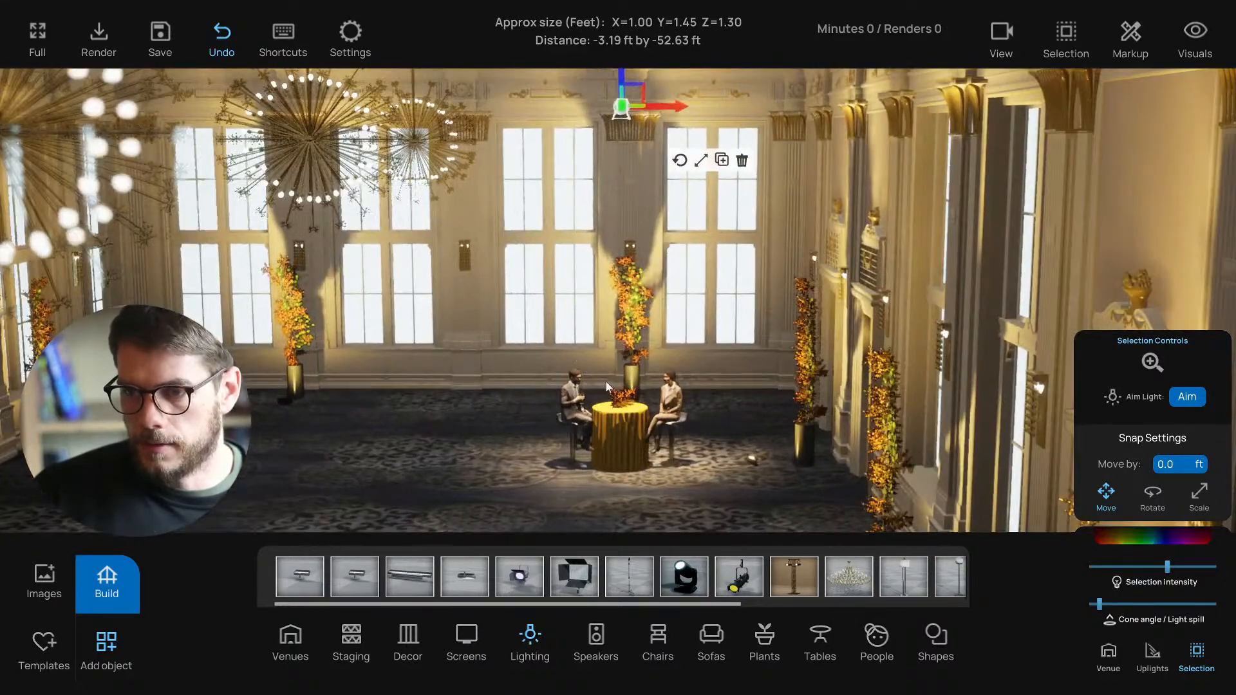
key("e")
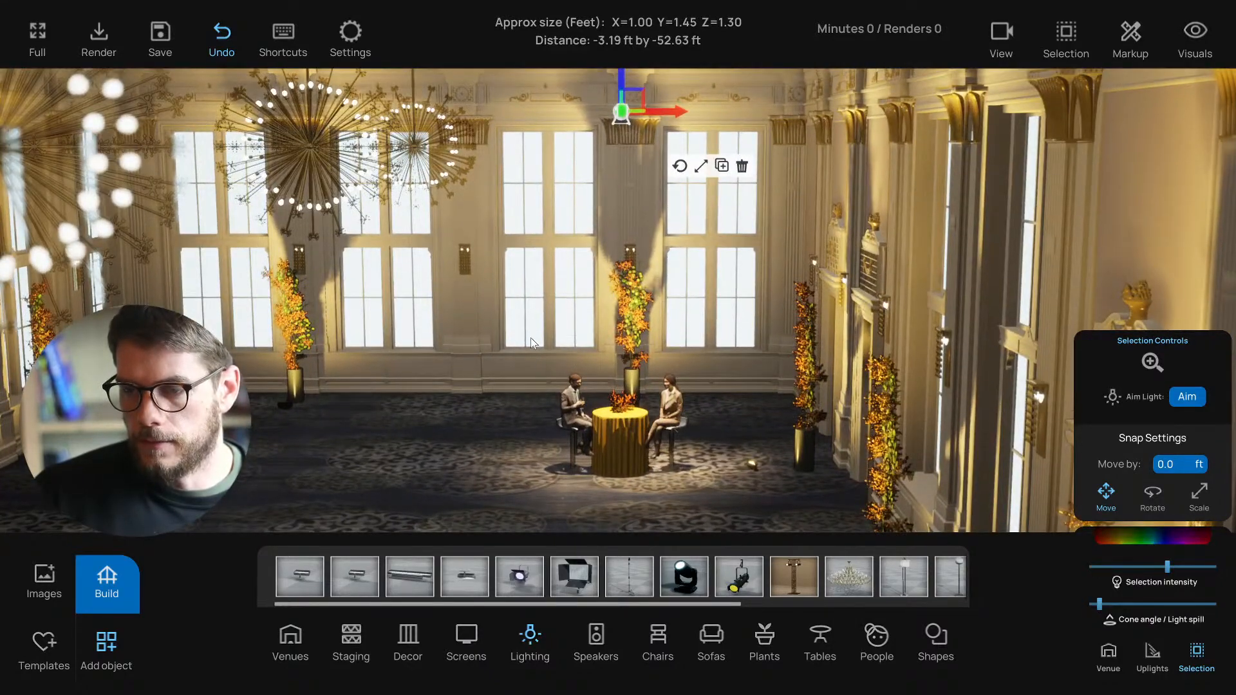
key("t")
scroll(670, 317, "down", 1)
right_click_drag(670, 319, 619, 321)
scroll(619, 319, "up", 2)
left_click_drag(573, 283, 747, 431)
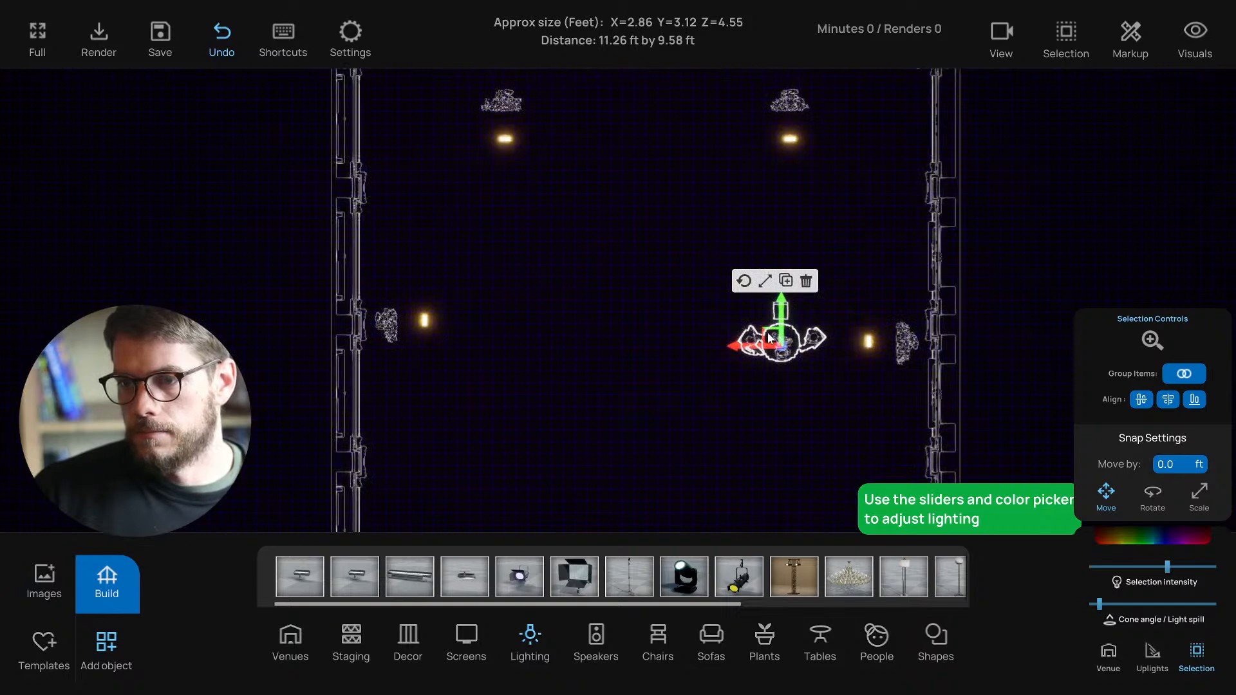
Step: Duplicate the selected table set and place the copy in the open floor between the two back-wall flower columns
key("ctrl+c")
left_click_drag(756, 350, 574, 241)
scroll(596, 361, "down", 2)
scroll(596, 364, "down", 1)
middle_click_drag(596, 363, 579, 335)
middle_click_drag(529, 283, 555, 274)
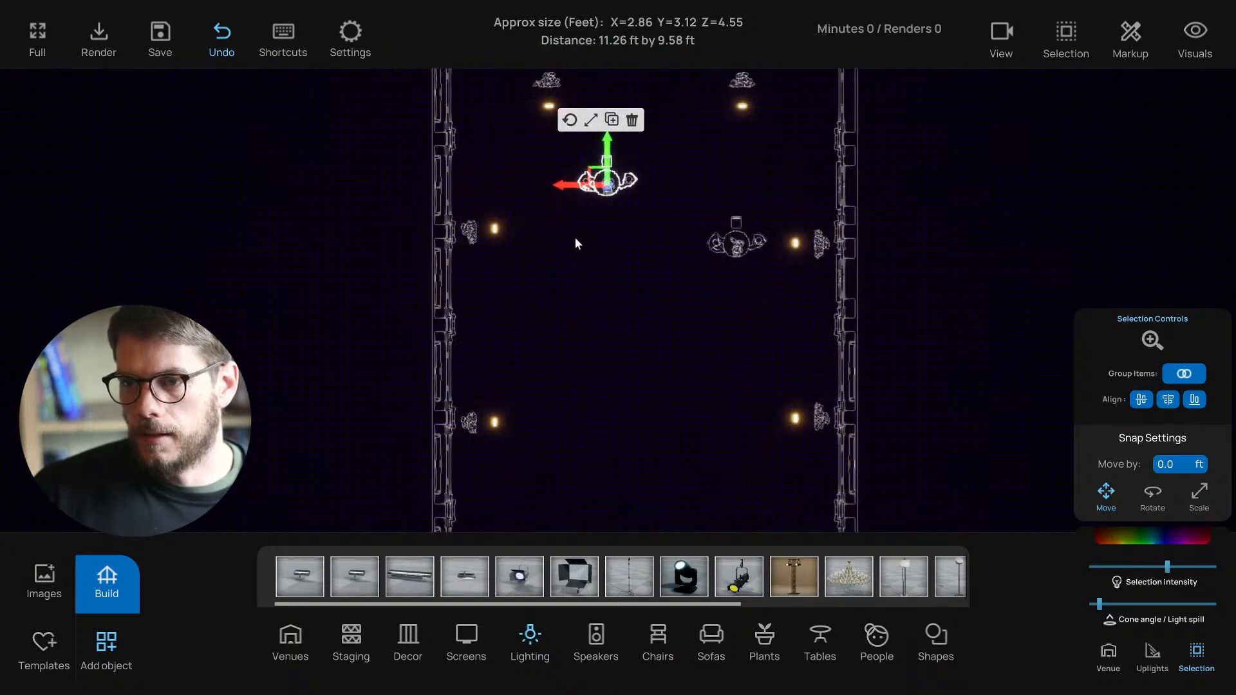
Step: Duplicate the table set again near the left wall in the plan and rotate the copy a quarter turn
left_click_drag(594, 180, 503, 341)
key("ctrl+c")
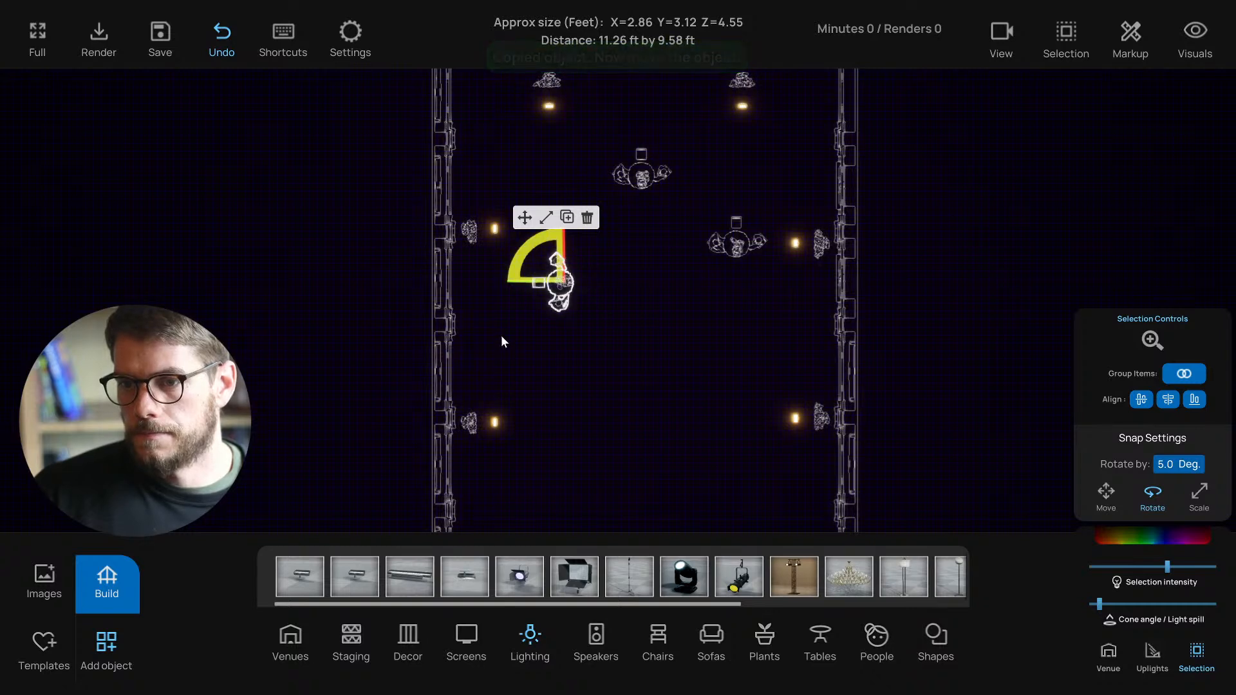
left_click(525, 217)
Step: Reselect the table set nearest the back wall, shift it slightly and rotate it to a diagonal angle
left_click(680, 197)
left_click(609, 166)
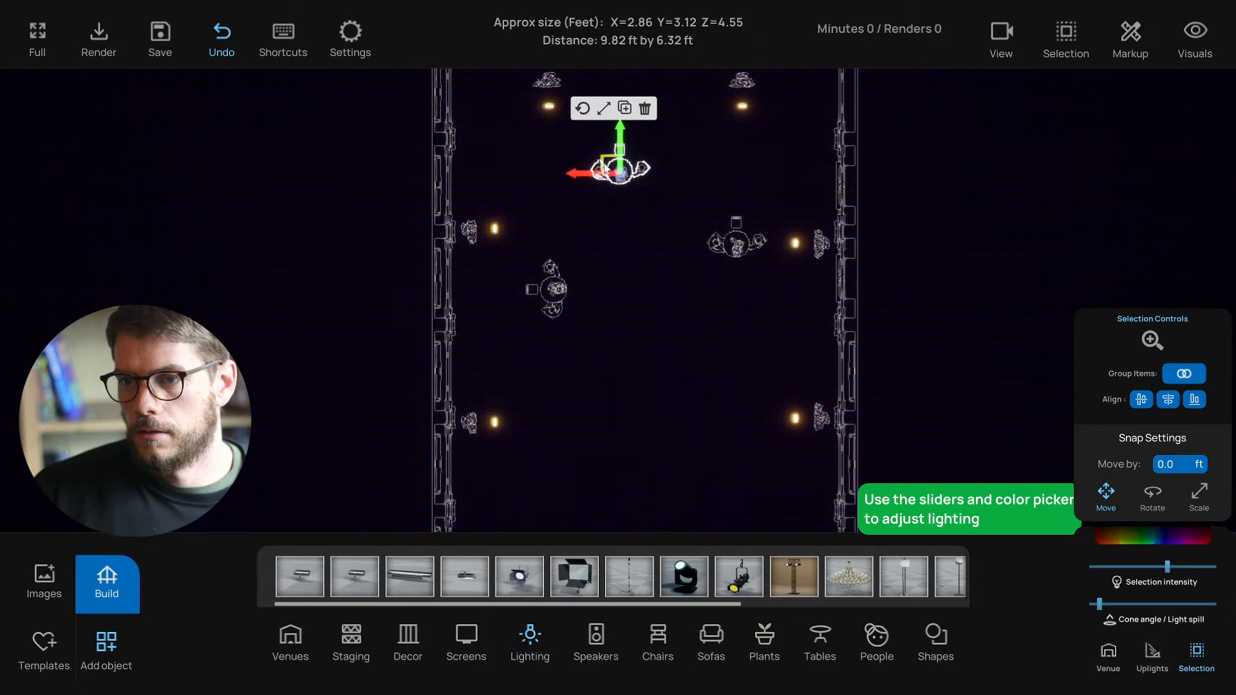
mouse_move(584, 149)
left_mouse_down()
mouse_move(565, 173)
mouse_move(590, 164)
left_mouse_up()
left_click(582, 108)
scroll(607, 264, "down", 3)
middle_click_drag(631, 311, 581, 245)
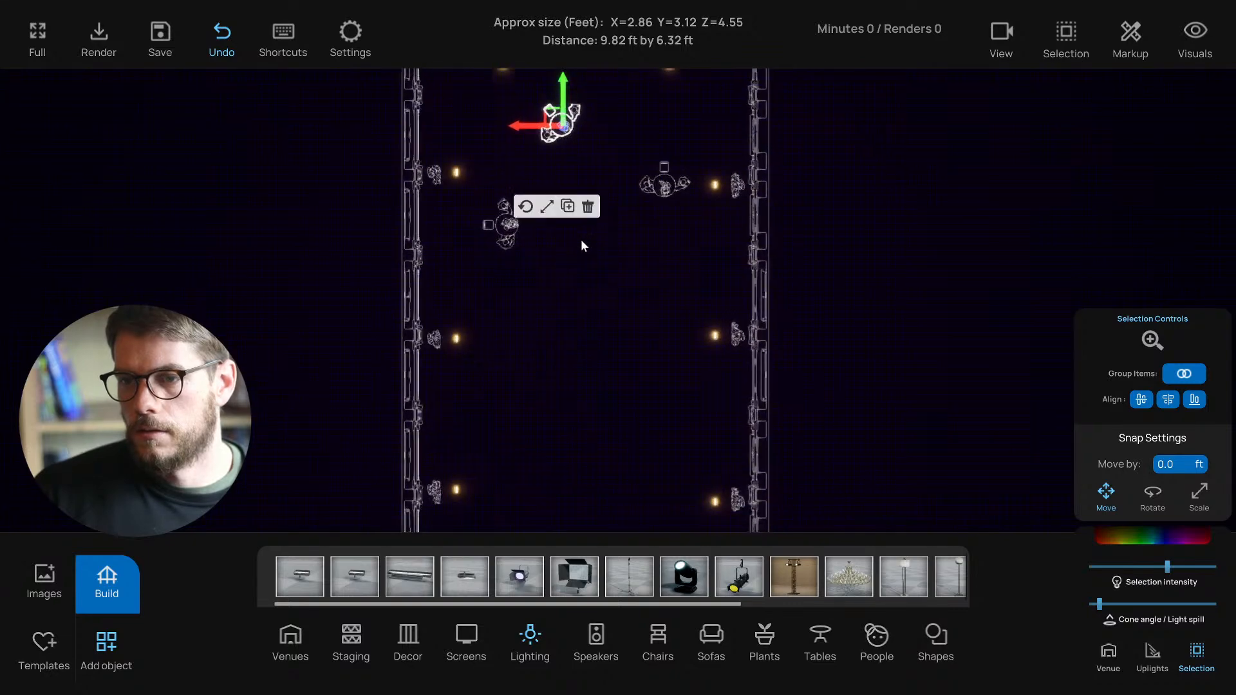
Step: Duplicate the diagonal table set into the middle of the floor and rotate the copy to face another direction
left_click(567, 206)
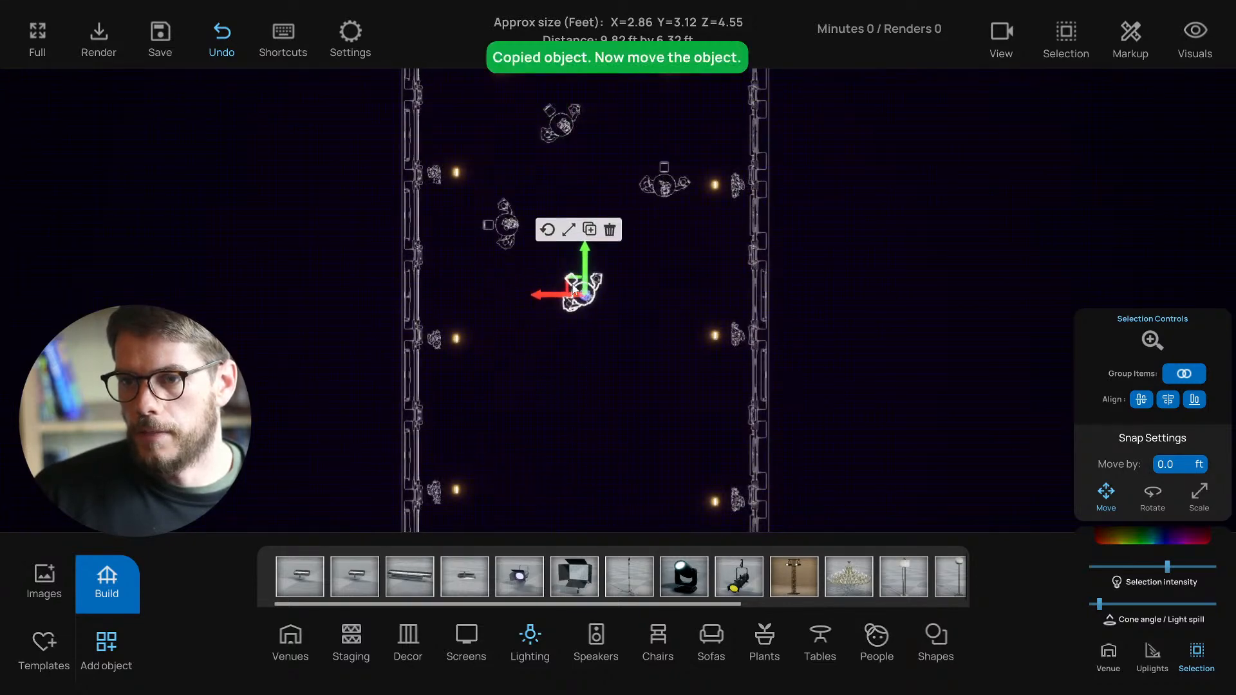
left_click(587, 212)
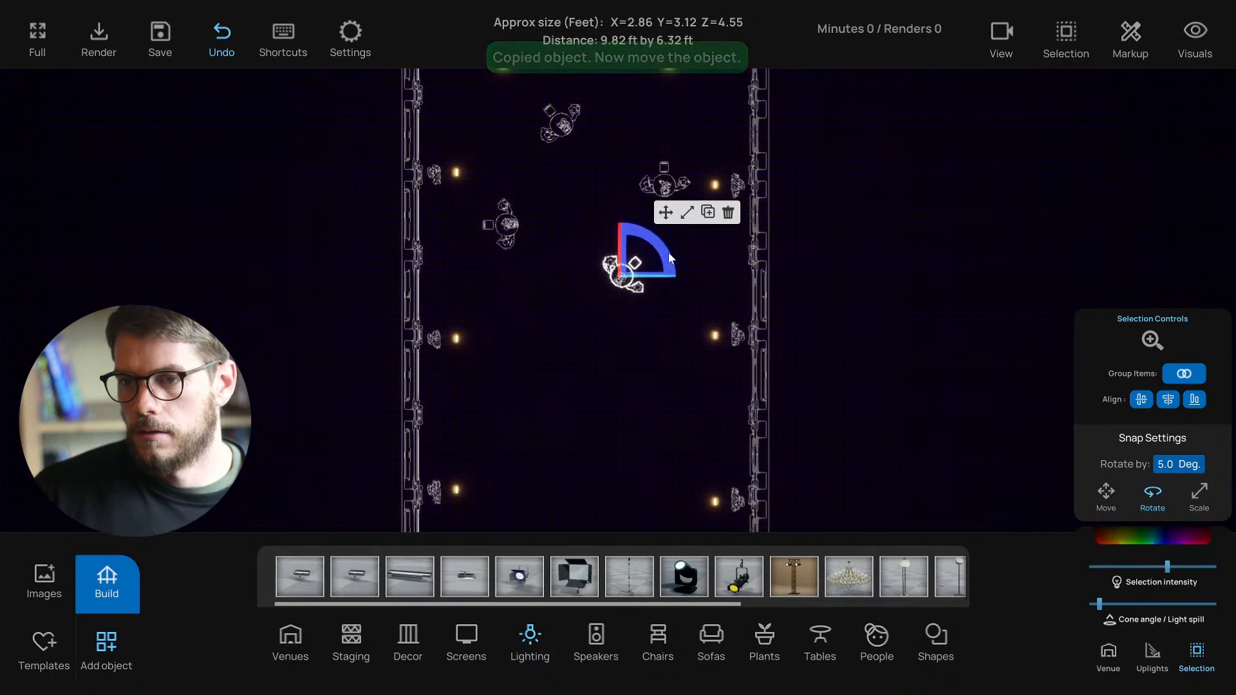
left_click(664, 211)
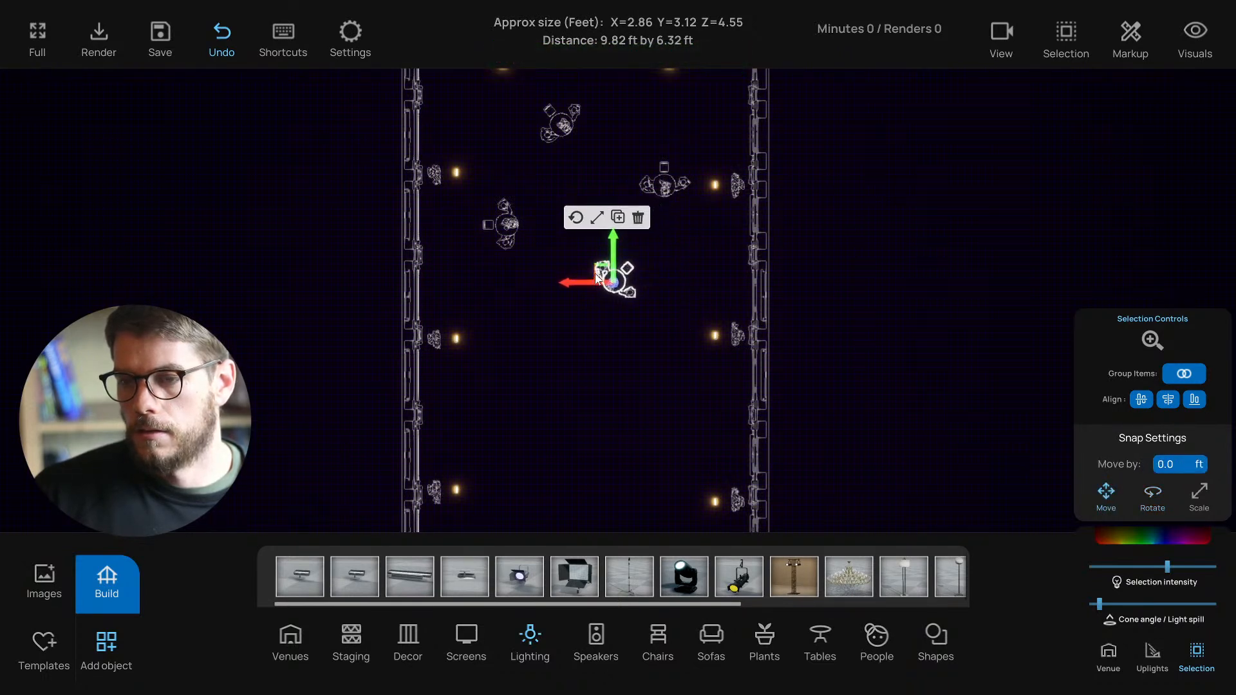
Step: Copy the middle table set toward the left side of the plan and rotate the copy so its seats face sideways
left_click_drag(599, 273, 526, 353, "alt")
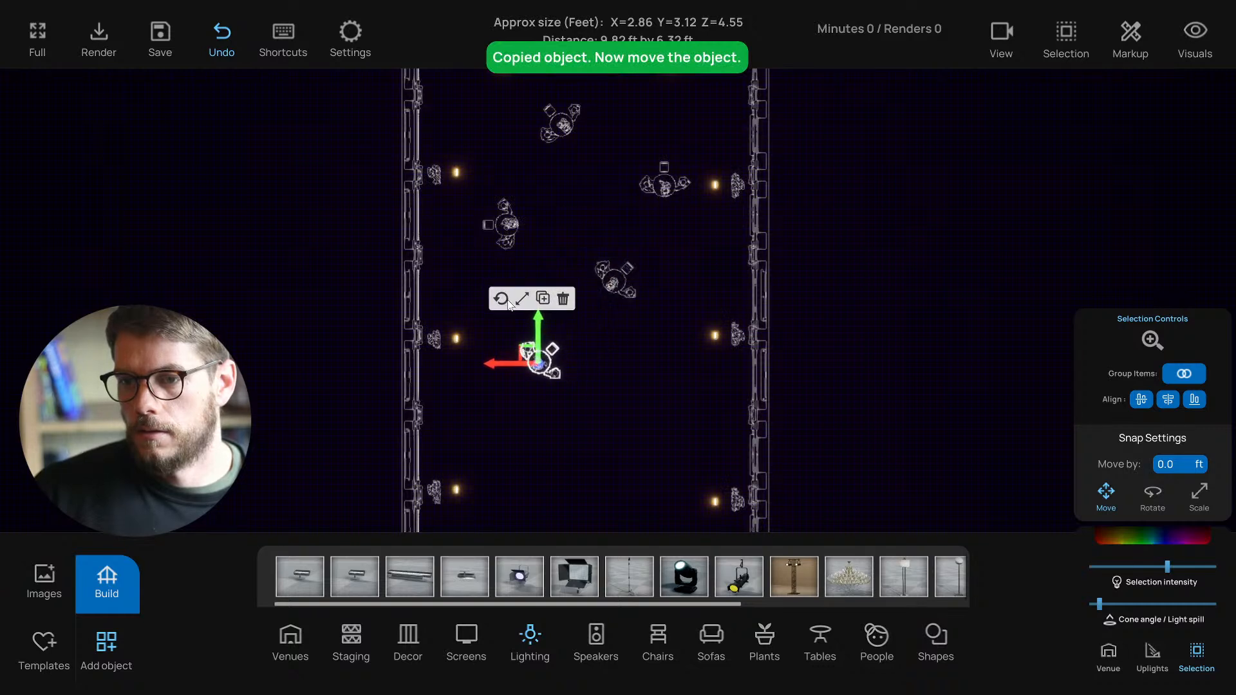
left_click(501, 298)
left_click_drag(609, 425, 654, 394)
left_click(504, 438)
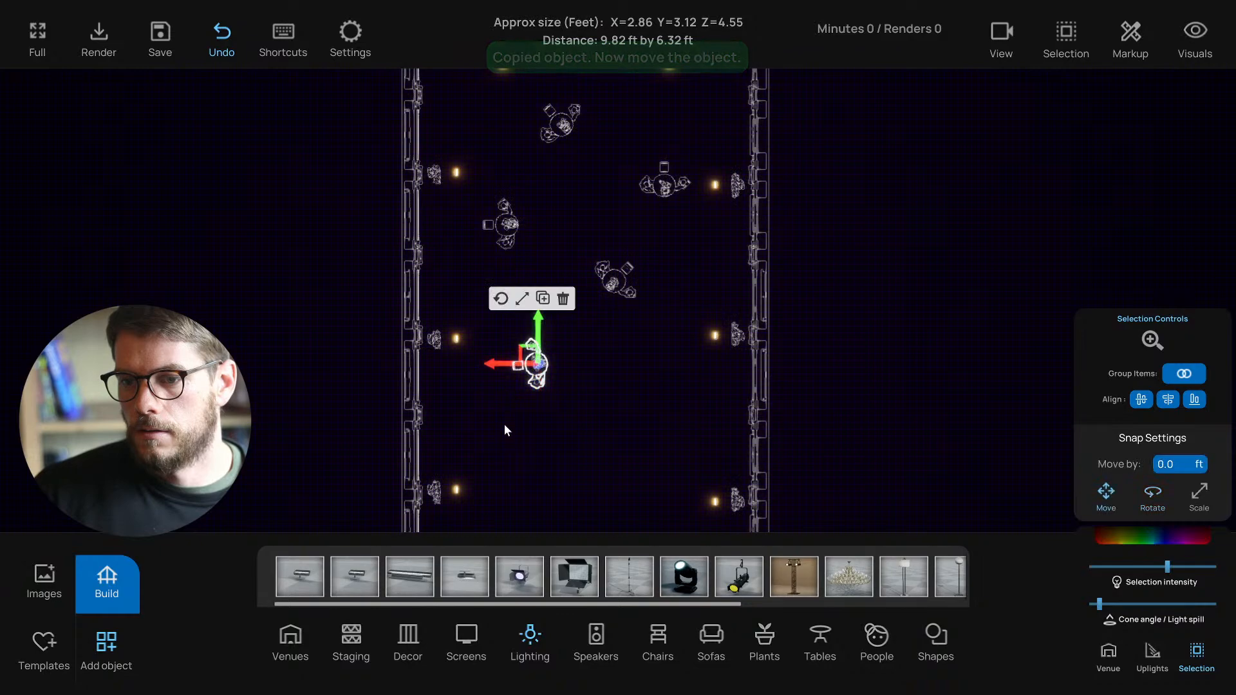
left_click_drag(527, 352, 529, 350)
left_click(543, 364)
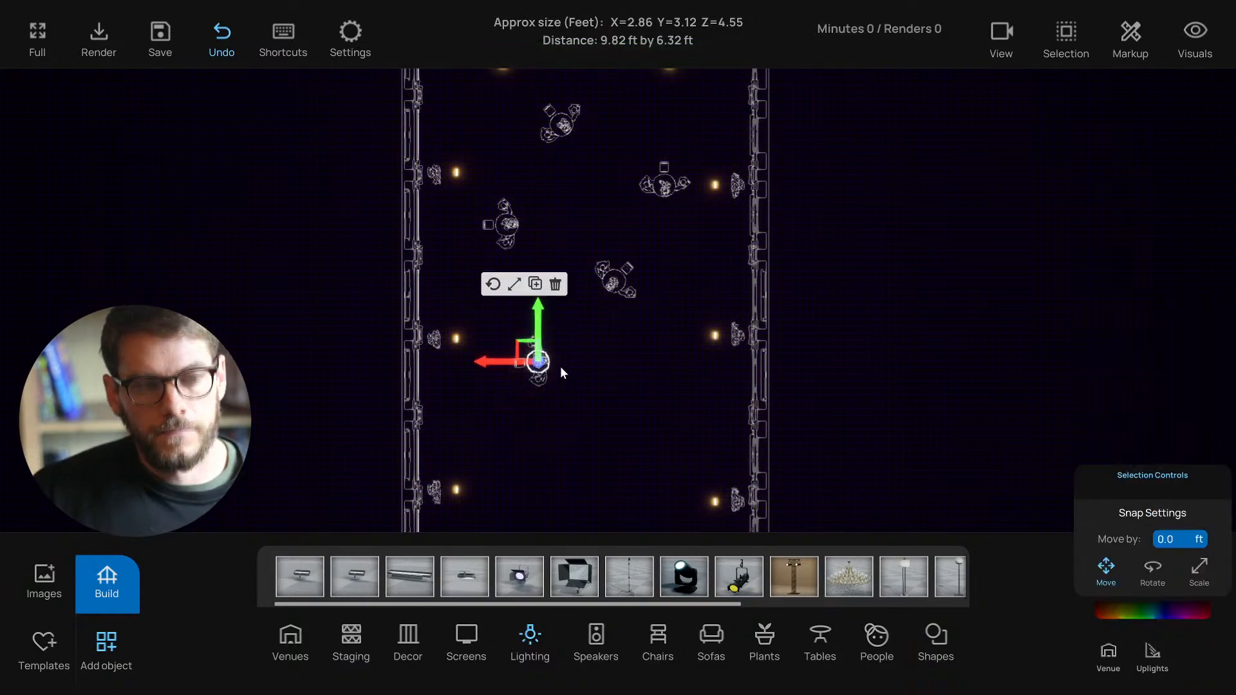
Step: Review the five table sets in the perspective view and bring up the People category of the object library
key("p")
right_click_drag(591, 509, 503, 456)
key("a")
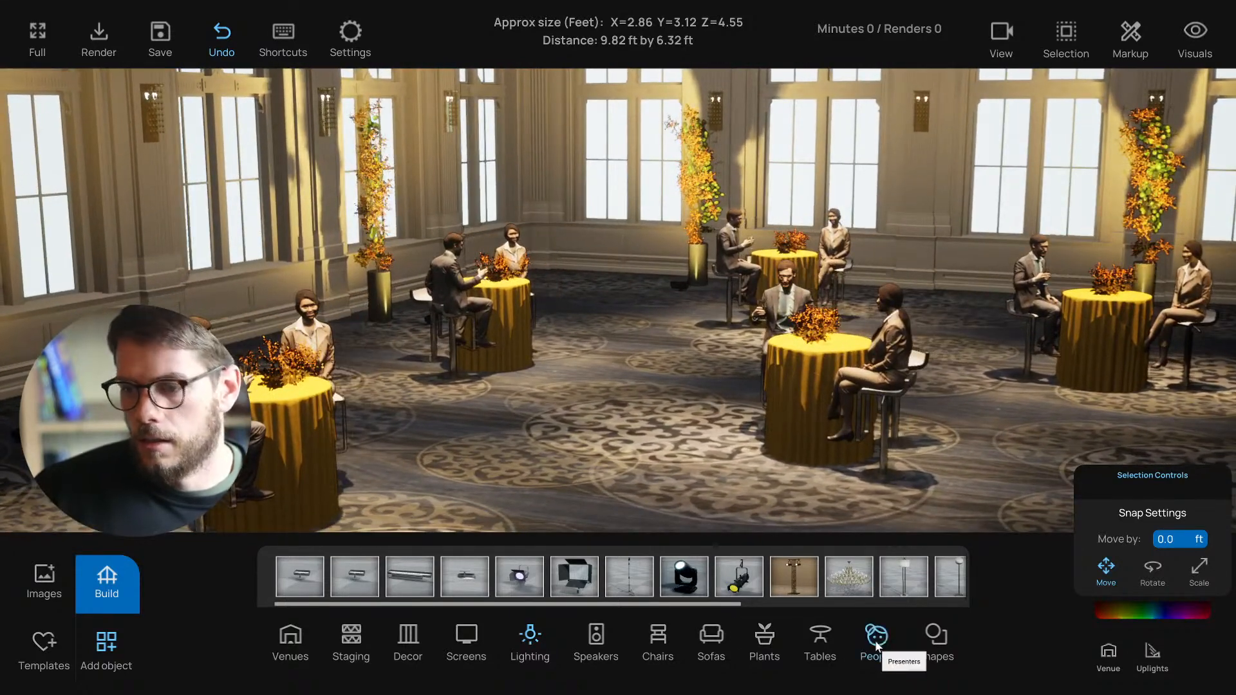
left_click(876, 636)
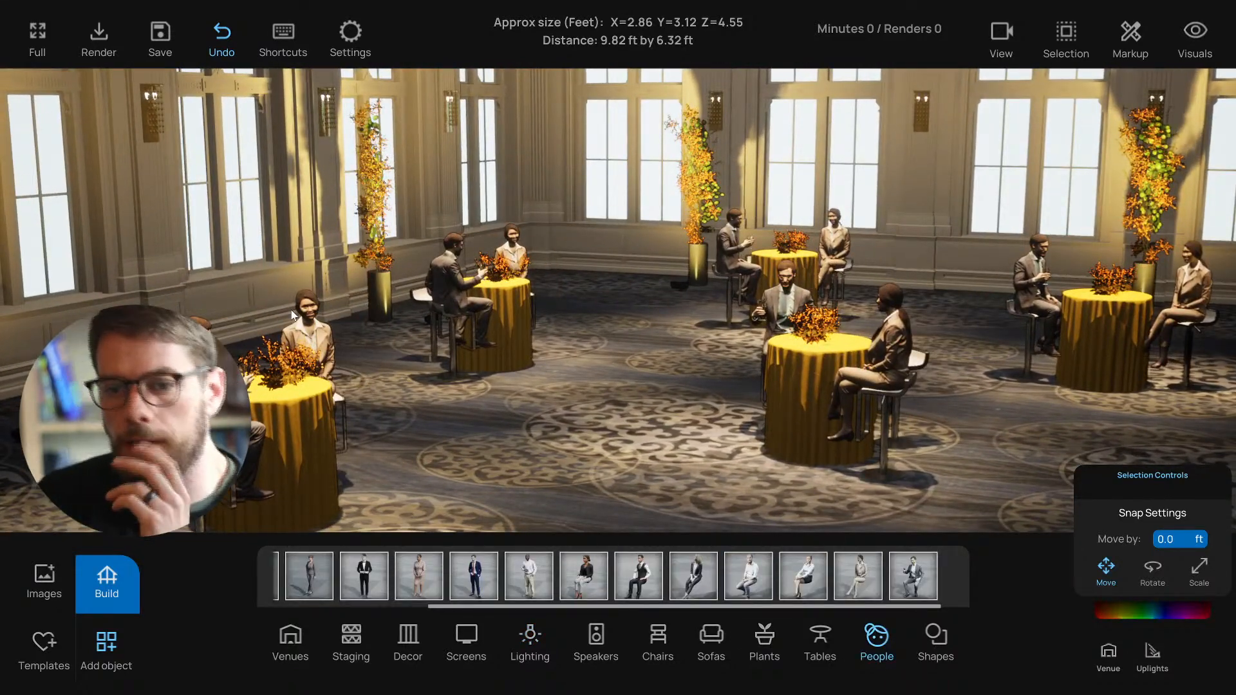
Step: Swap the nearest table's guests for a seated man in a vest and a seated woman in a black top, positioning both on their stools
left_click(248, 335)
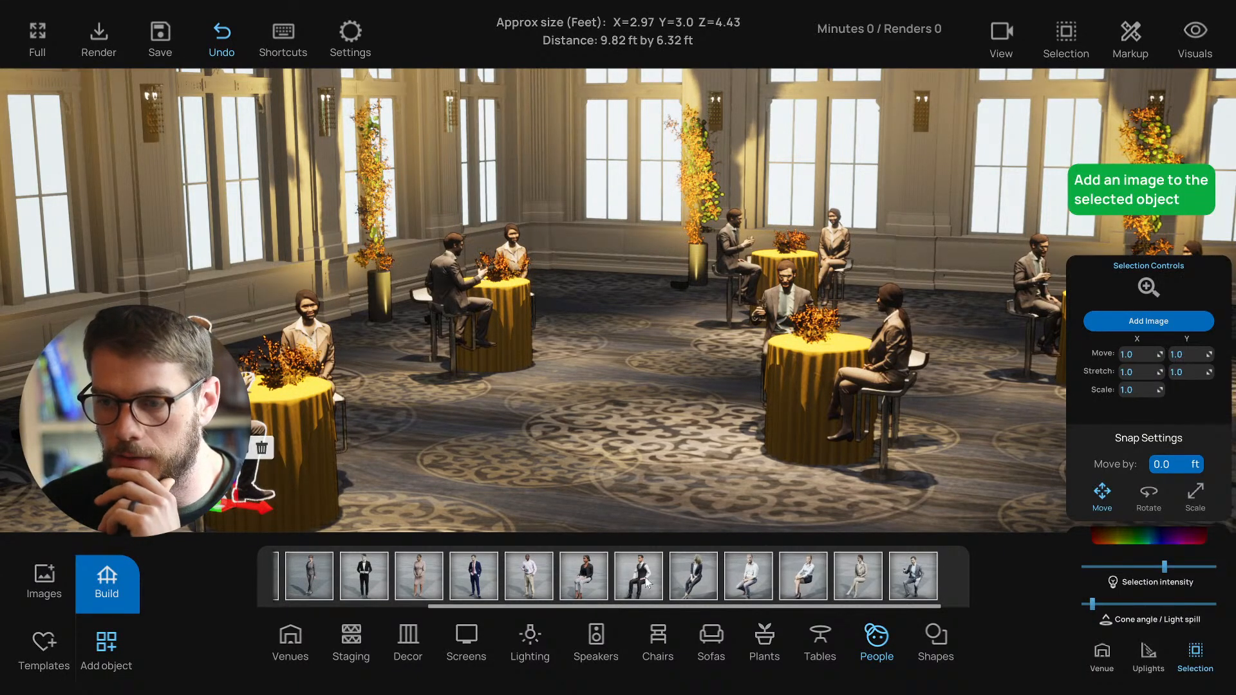
right_click_drag(372, 450, 289, 450)
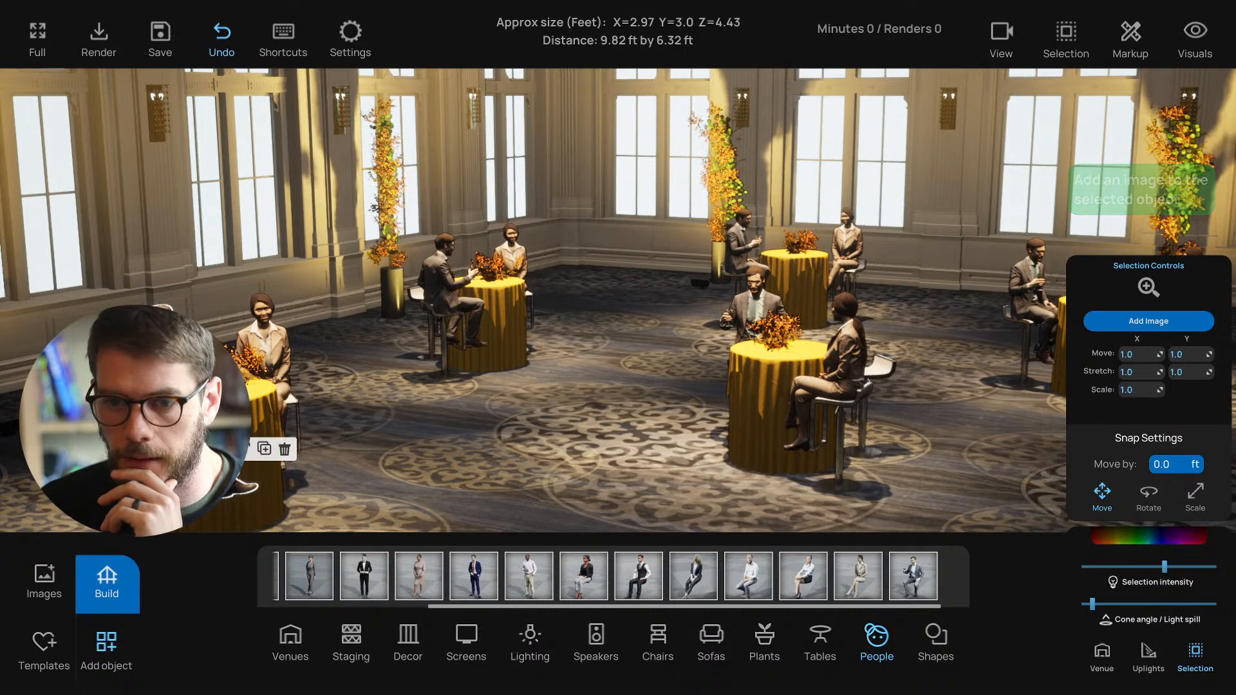
left_click_drag(216, 451, 199, 457)
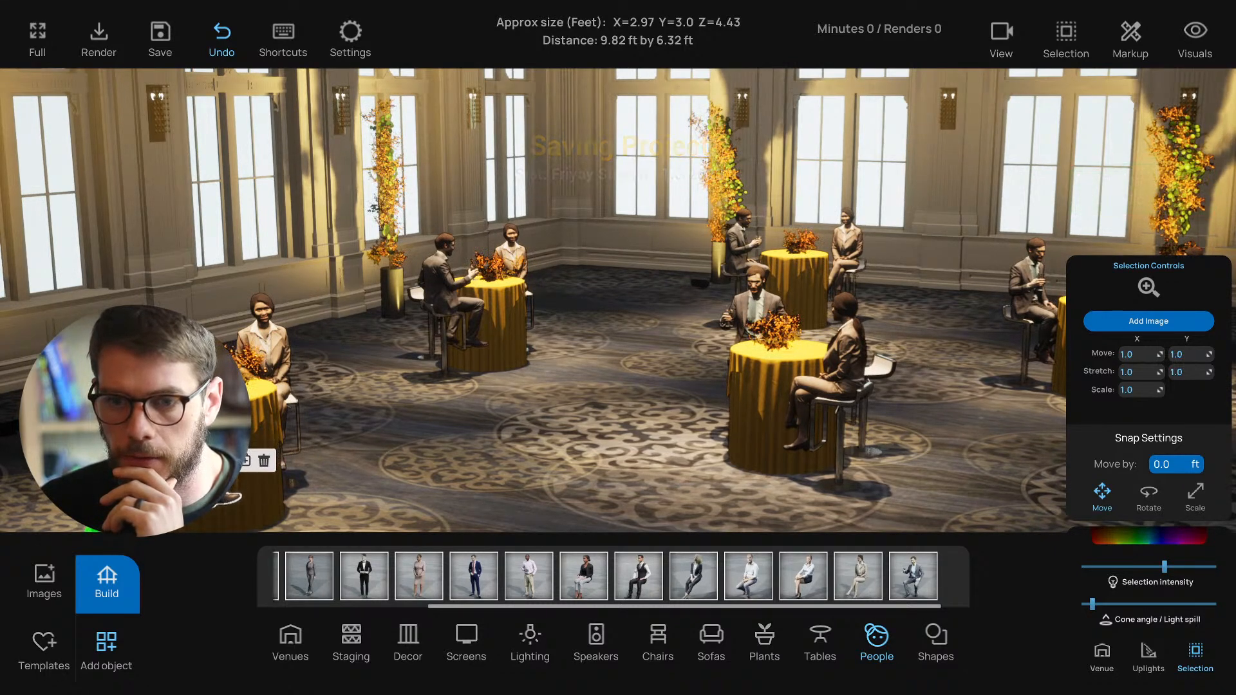
left_click(583, 575)
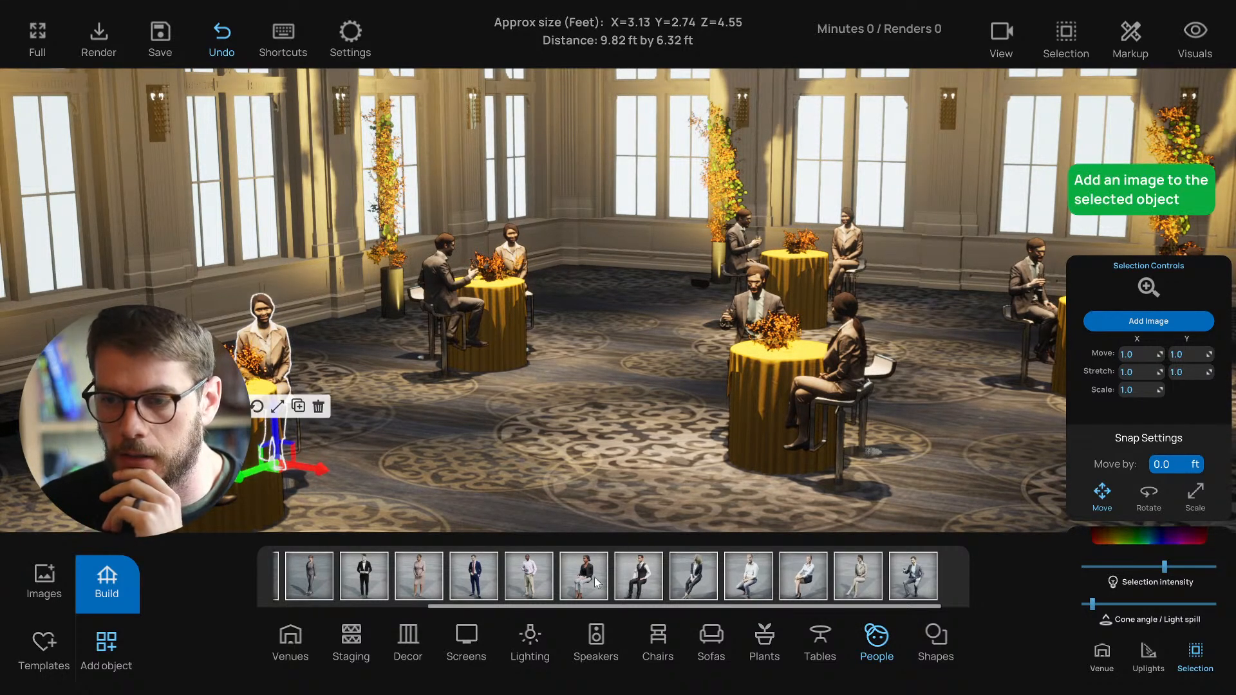
left_click_drag(291, 461, 269, 422)
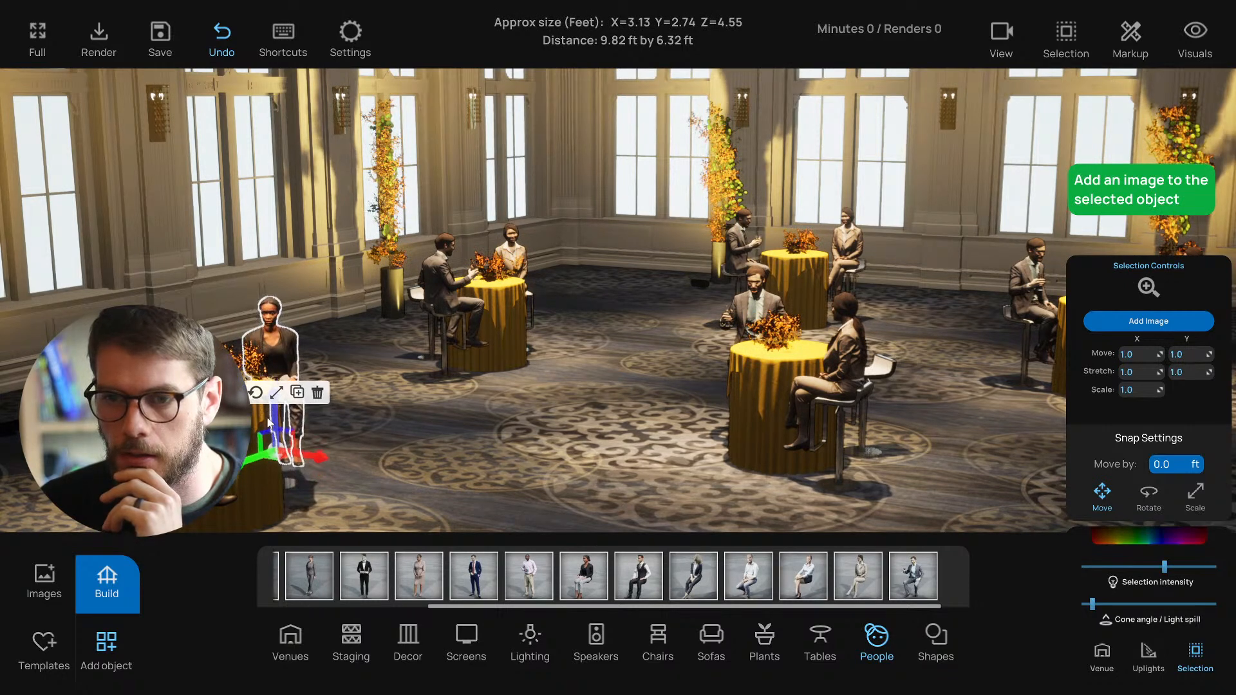
left_click_drag(289, 464, 282, 462)
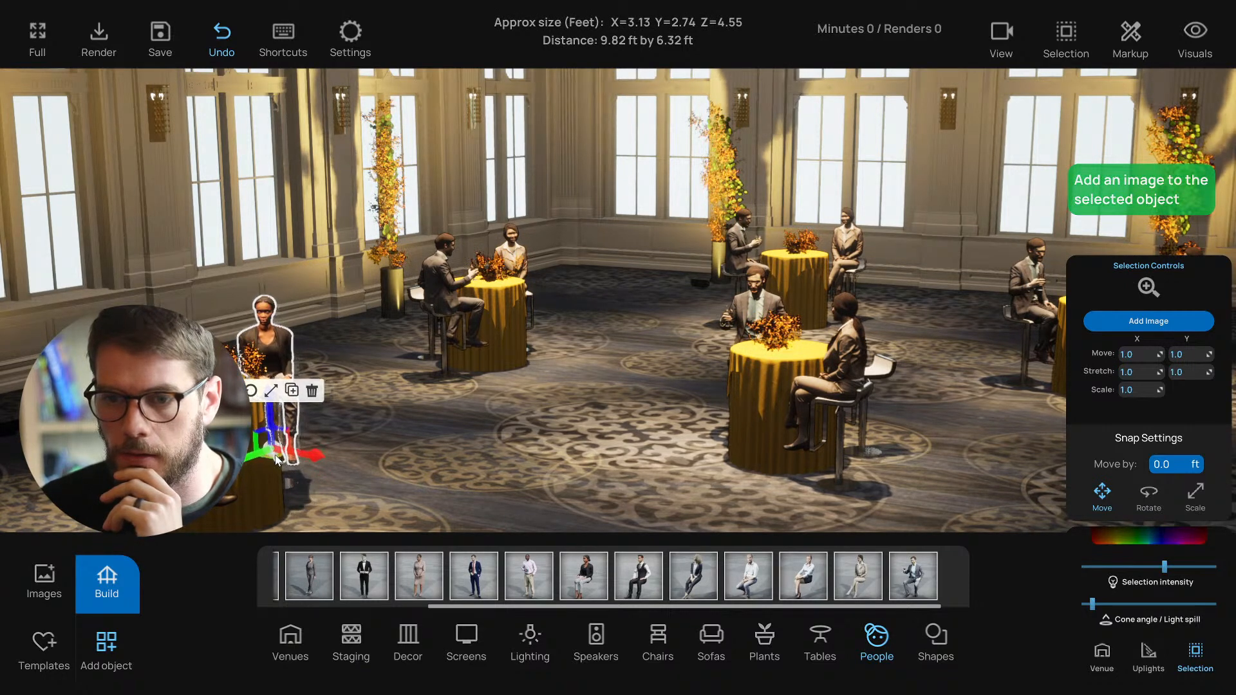
Step: Replace the man at the table near the side wall with the seated woman in a white blouse and position her on the stool
left_click(460, 297)
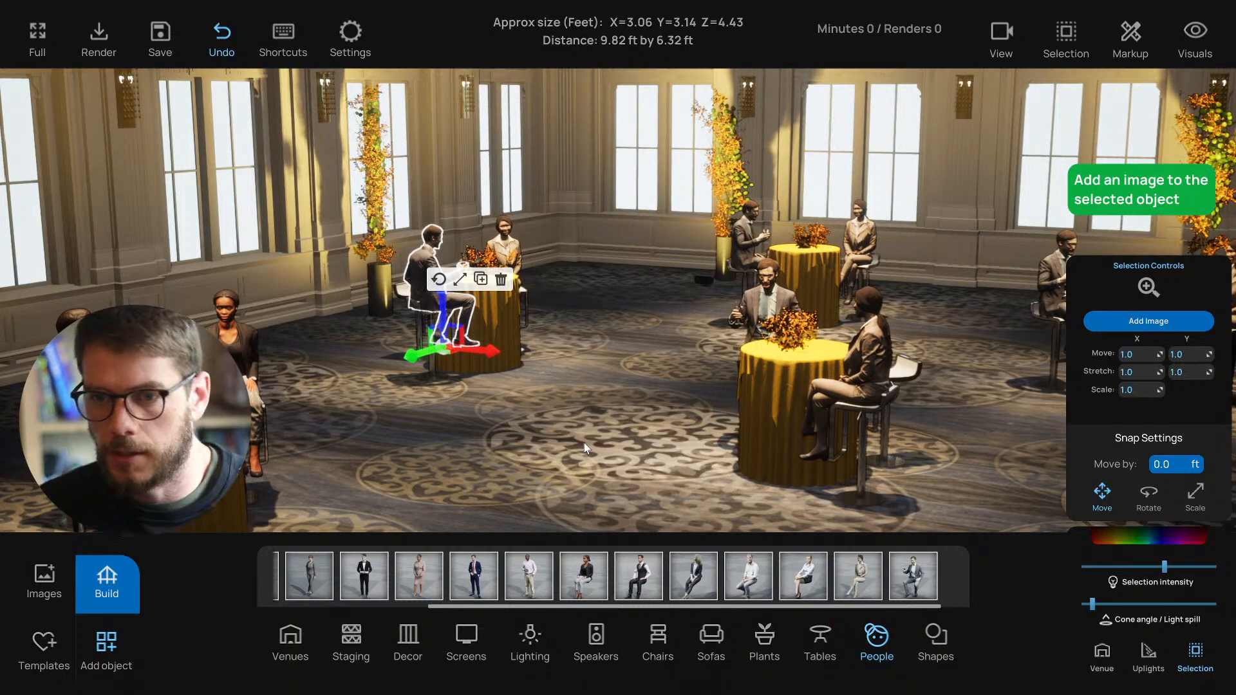
key("f")
right_click_drag(563, 414, 515, 400)
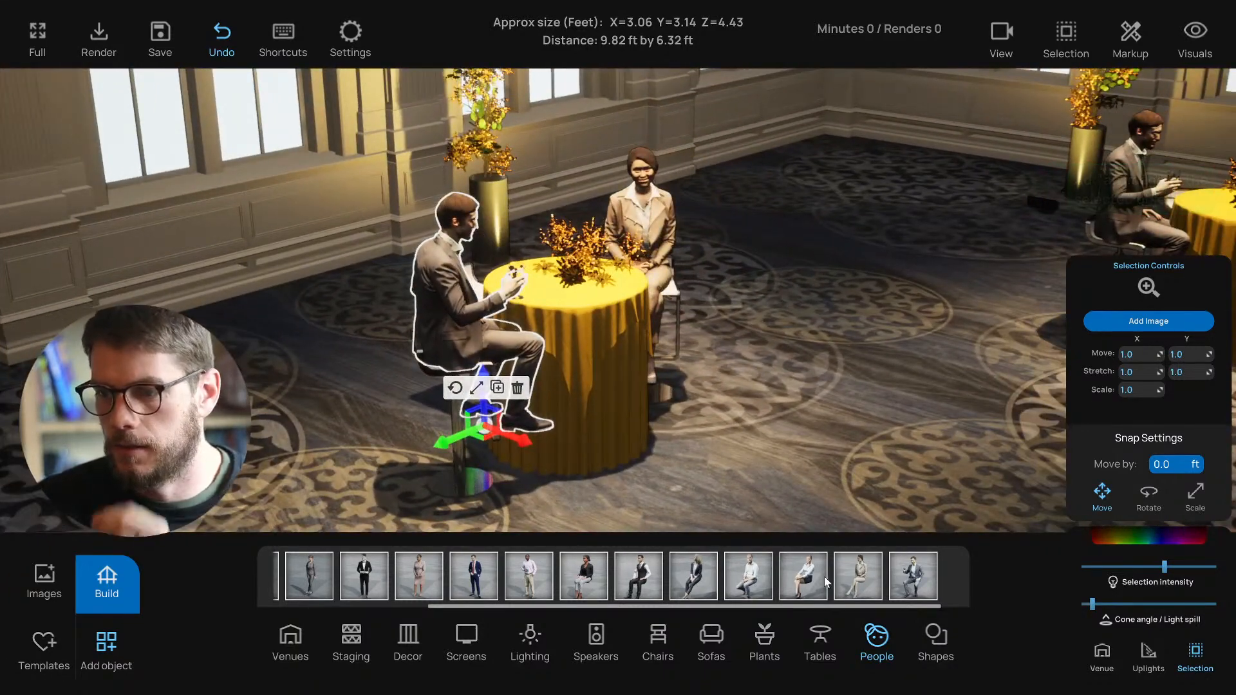
left_click(817, 570)
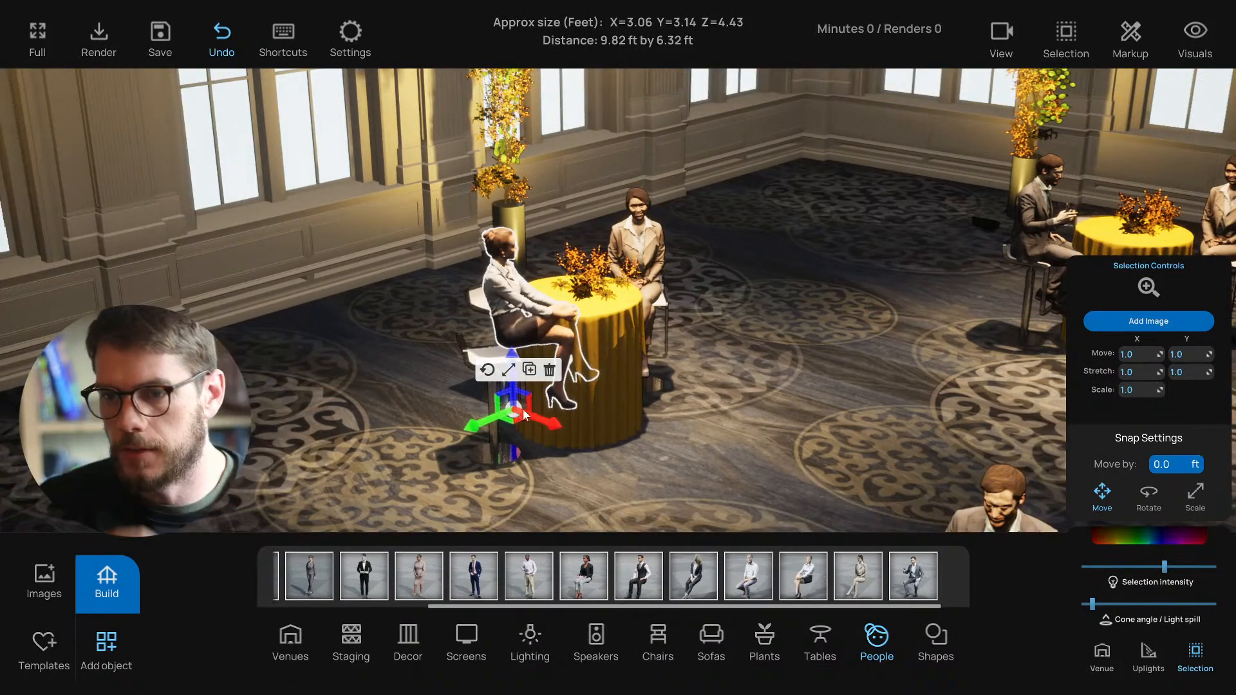
left_click_drag(504, 432, 489, 441)
Step: Replace the other guest at that side-wall table with the seated blonde woman in a dark blazer and shift her toward the seat
left_click(643, 303)
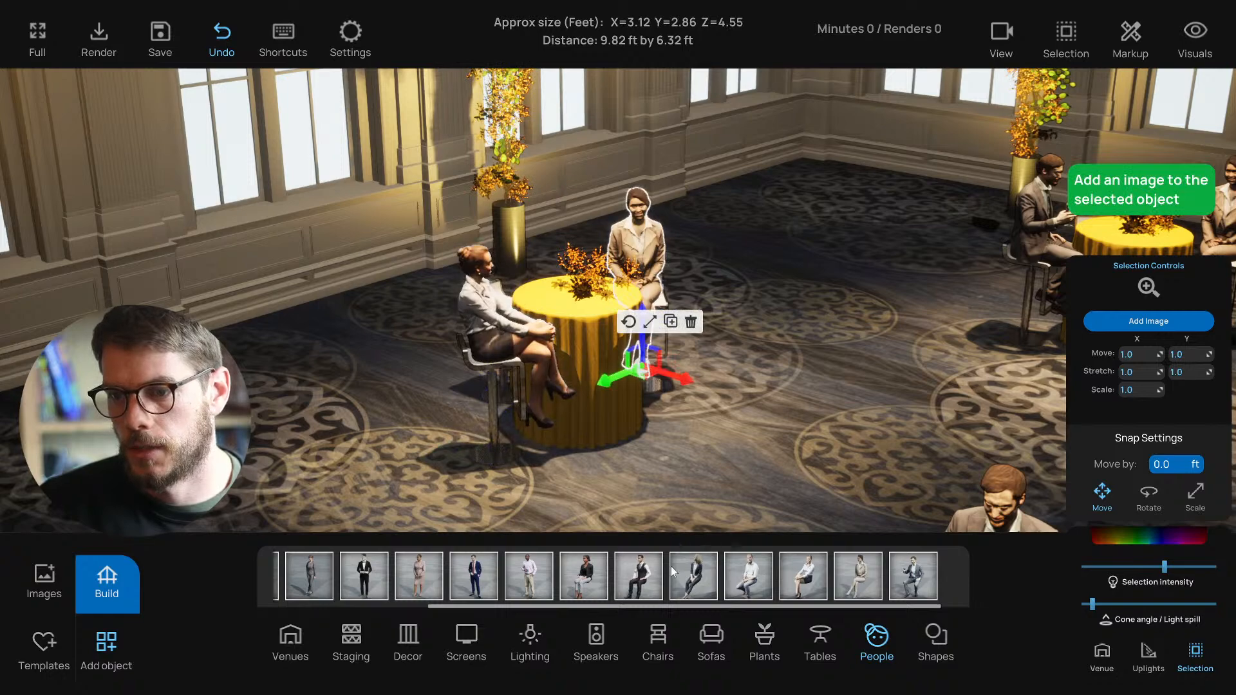
left_click(688, 586)
left_click_drag(643, 338, 636, 327)
Step: Rotate the blonde woman to suit her stool and fine-tune her position on the seat
key("f")
right_click_drag(673, 345, 602, 372)
left_click(539, 294)
left_click_drag(545, 367, 525, 362)
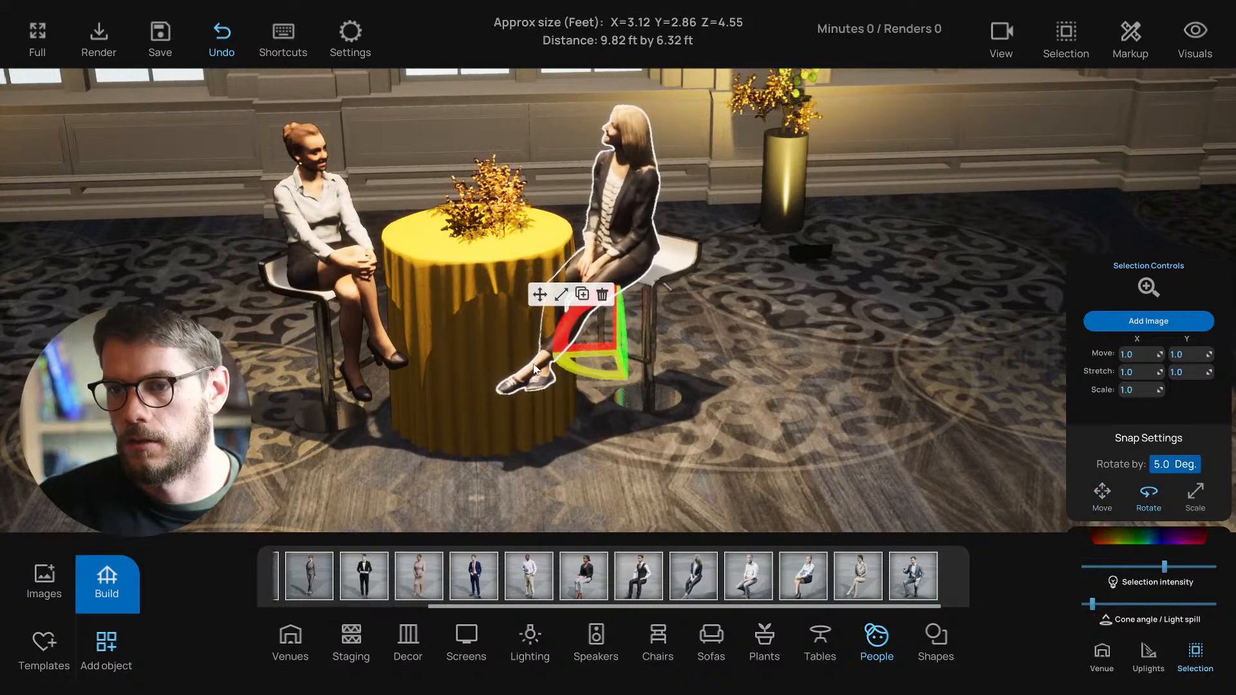
left_click(540, 294)
left_click_drag(602, 359, 646, 351)
right_click_drag(789, 414, 952, 412)
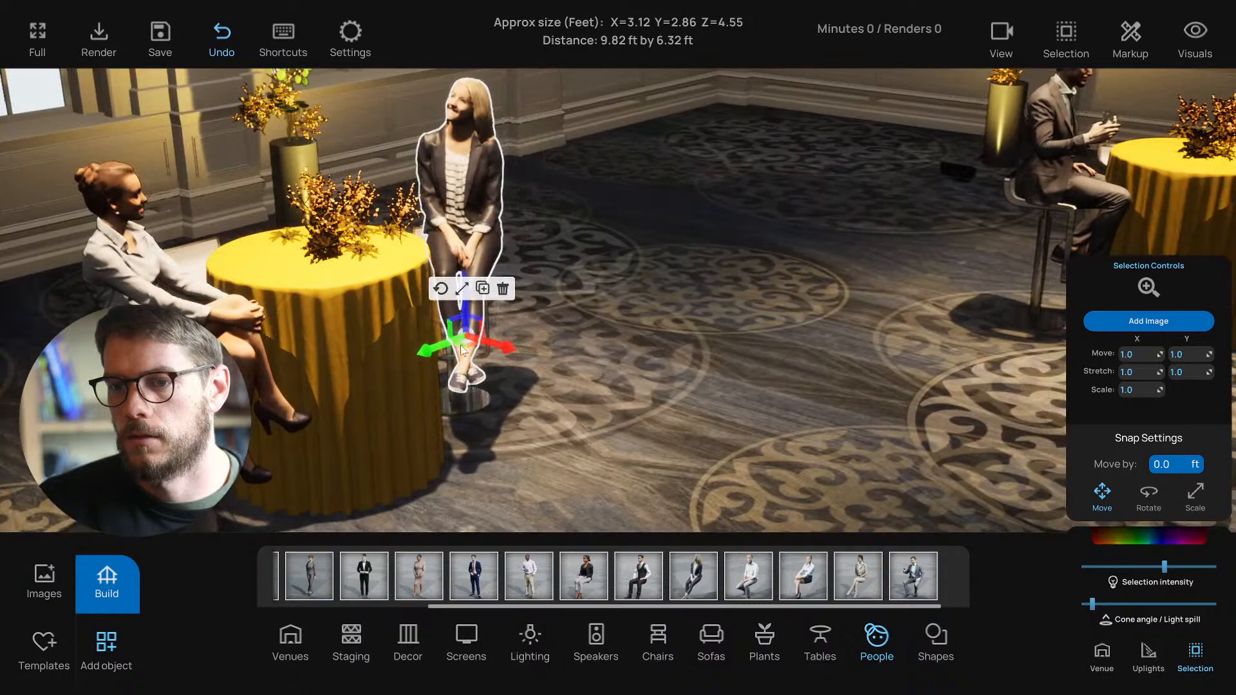
left_click_drag(461, 349, 444, 351)
Step: Replace the man at the rear table with the seated man in a light shirt
right_click_drag(657, 350, 827, 307)
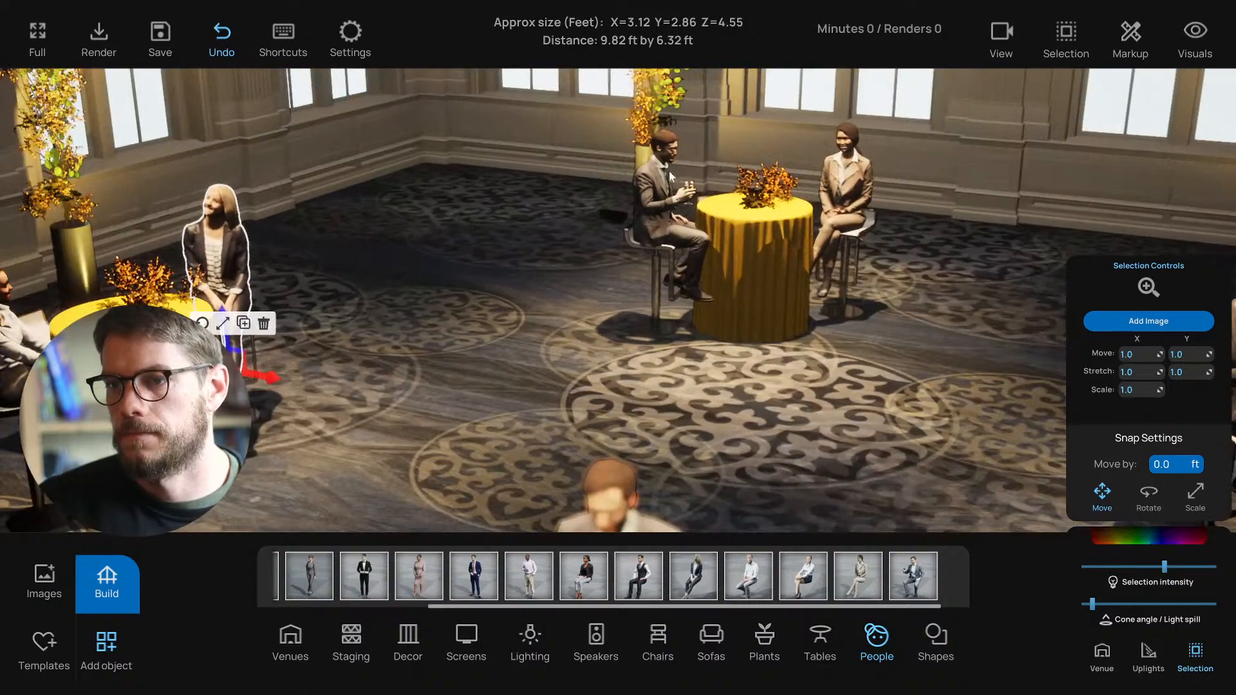
left_click(674, 171)
left_click(758, 573)
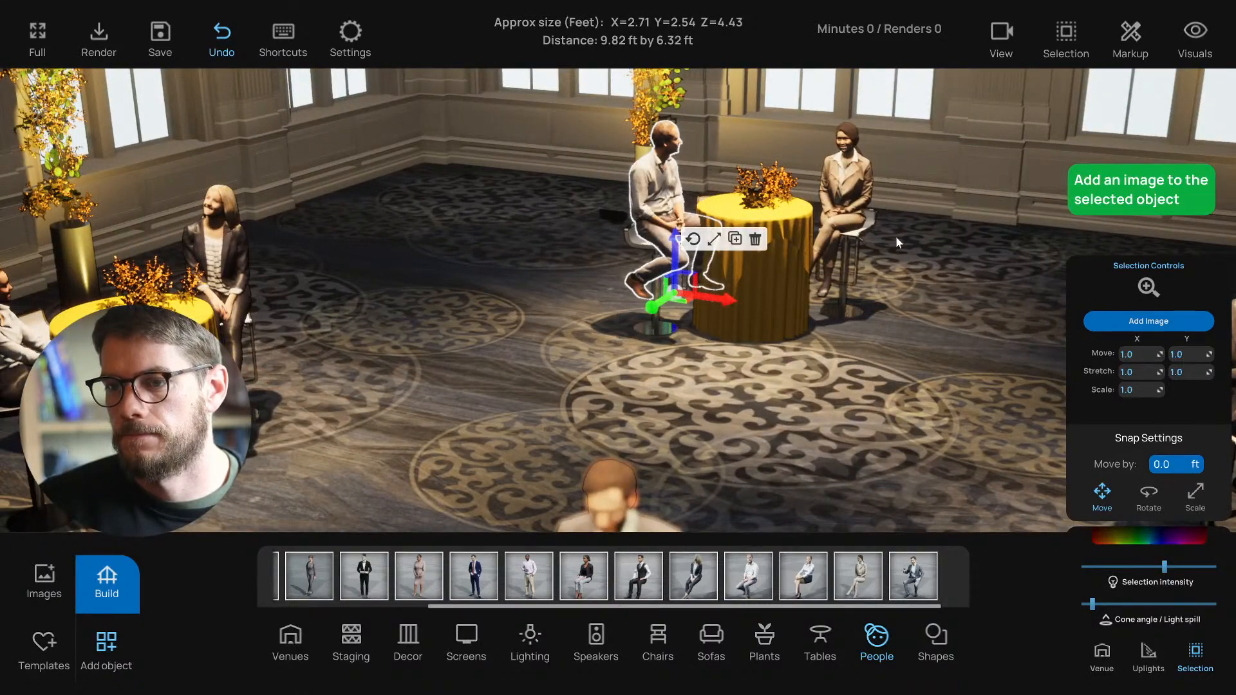
Step: Replace the woman at the rear table with the seated woman in a black top and position her on the stool
left_click(846, 217)
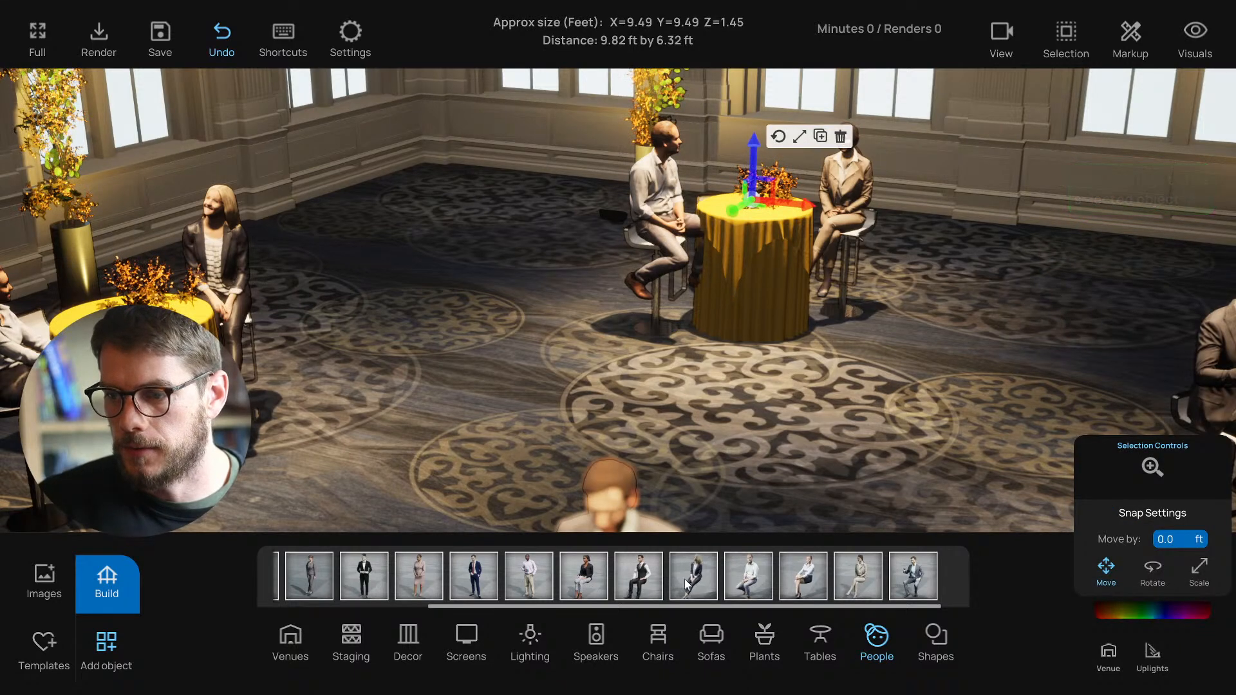
left_click(594, 589)
right_click(737, 461)
right_click_drag(830, 351, 841, 369)
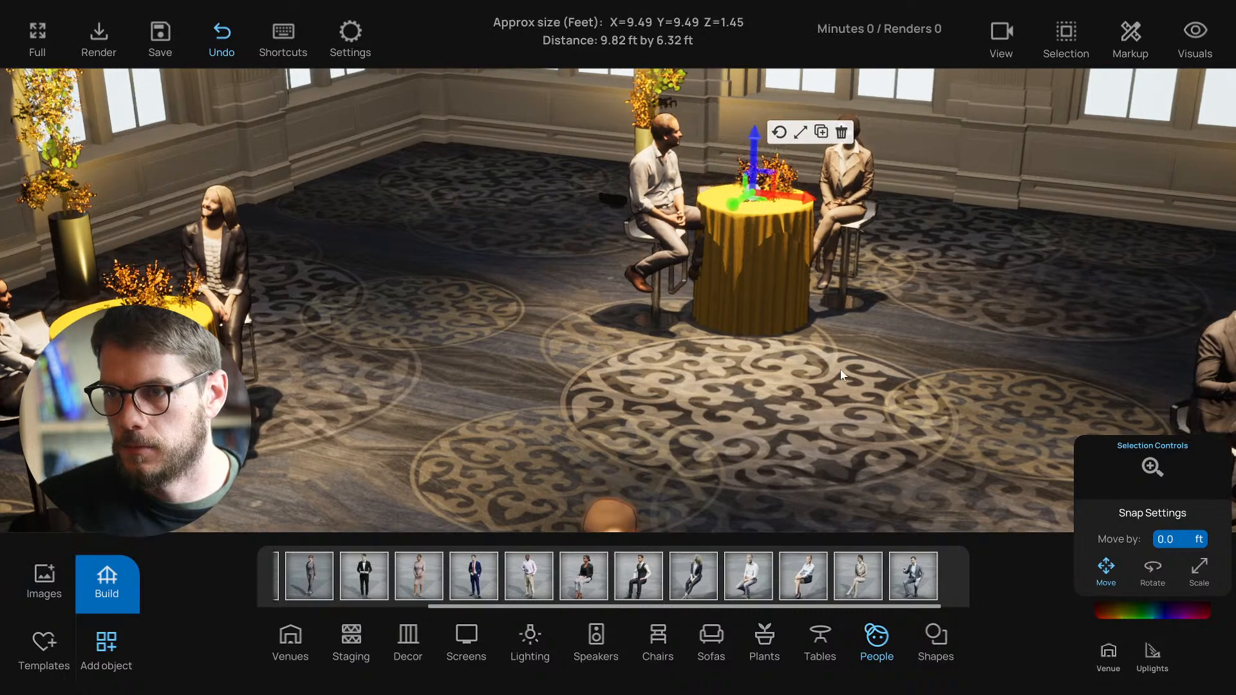
left_click(847, 181)
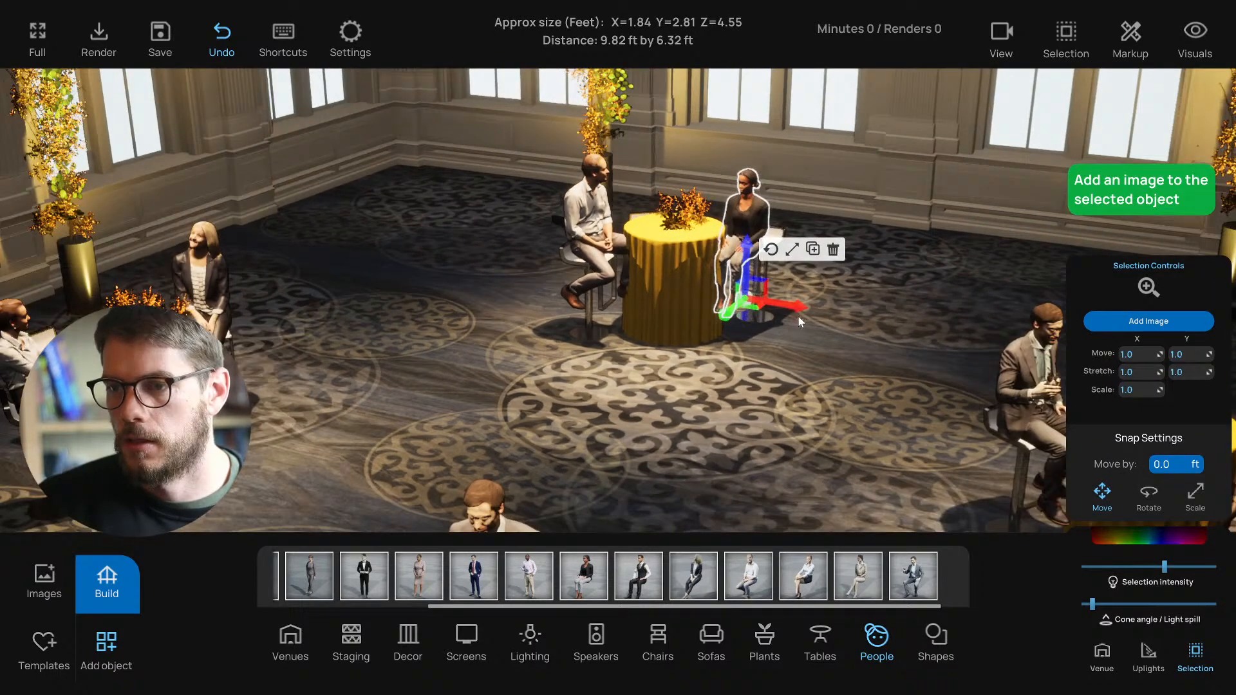
left_click(802, 314)
left_click(737, 203)
left_click_drag(770, 300, 740, 312)
Step: Dim the grouped uplights and change their colour to saturated orange, hex sRGB FFA200FF
left_click(676, 456)
scroll(672, 465, "down", 5)
right_click_drag(672, 465, 658, 431)
scroll(708, 446, "down", 3)
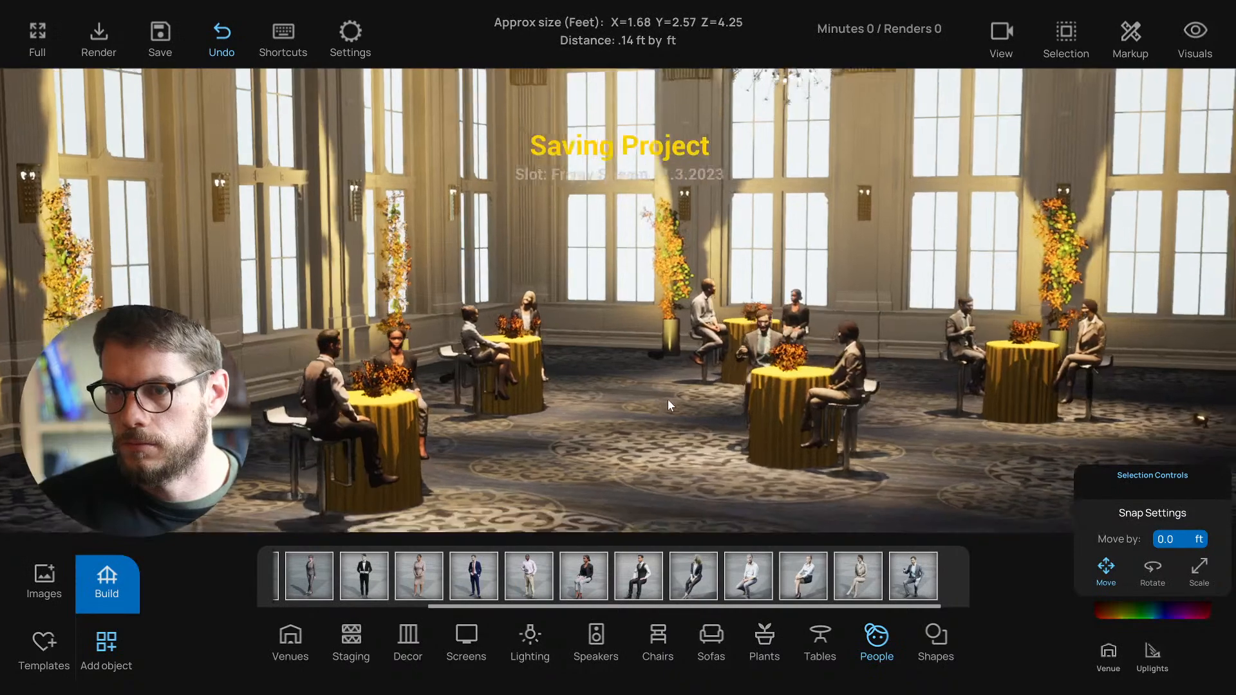
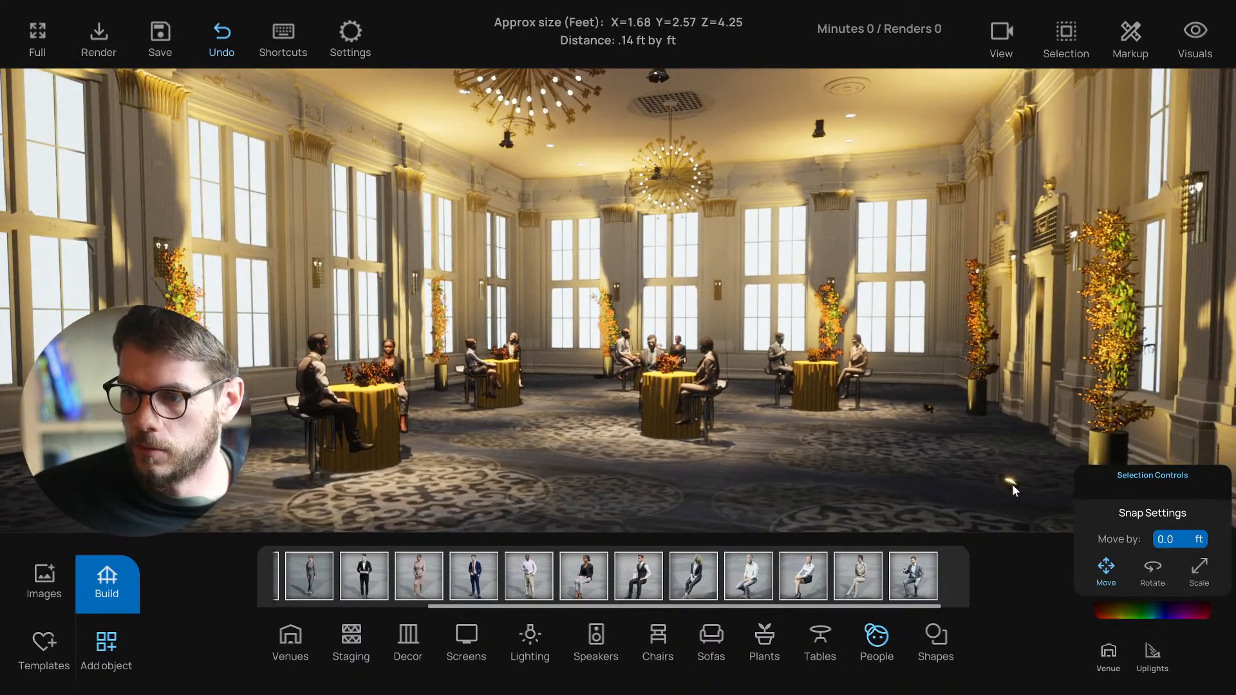
left_click(1013, 485)
left_click_drag(1167, 566, 1129, 568)
left_click(1140, 534)
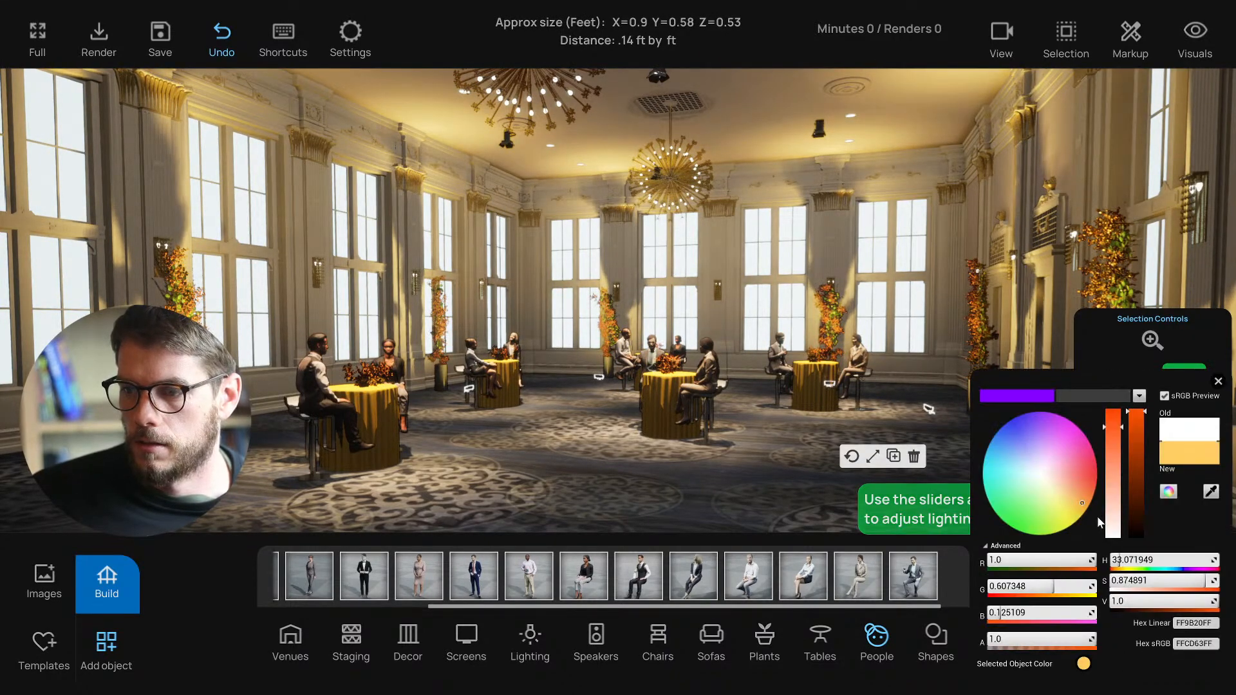
left_click_drag(1086, 507, 1103, 506)
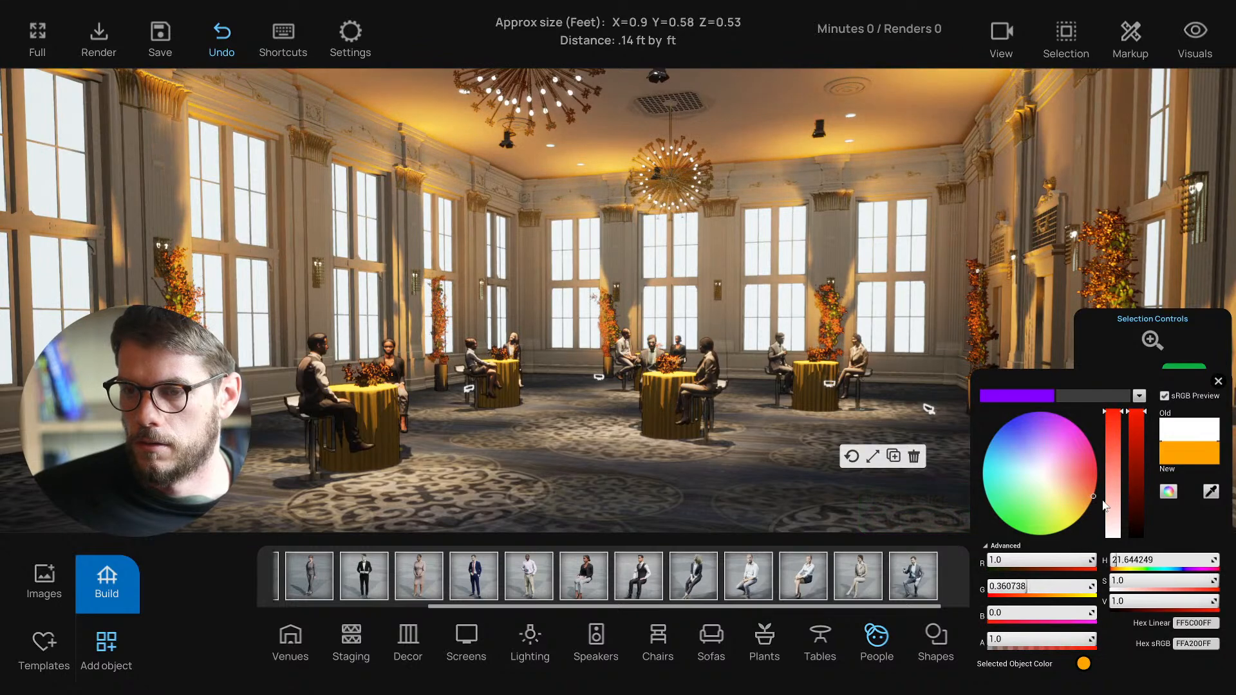
left_click(1218, 382)
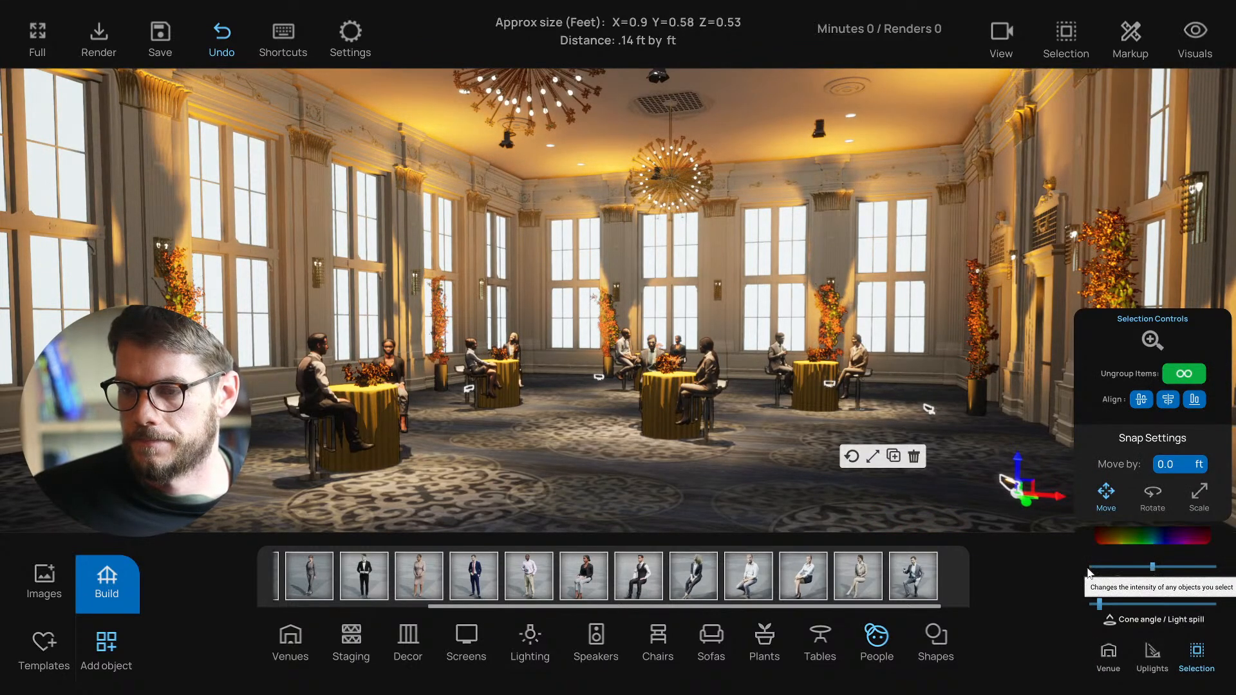
Step: Add a moving head light from the Lighting category and place it on the floor near the flower column by the doorway wall
left_click(779, 511)
right_click_drag(779, 511, 675, 472)
key("w")
key("s")
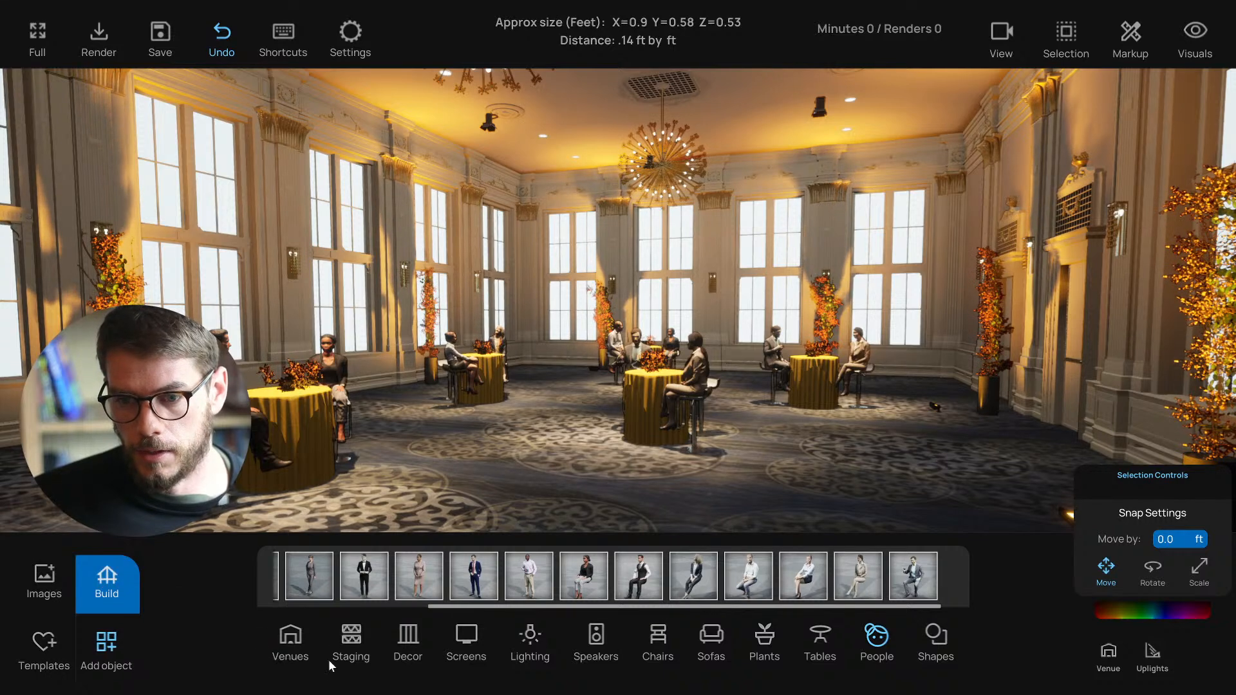
left_click(529, 641)
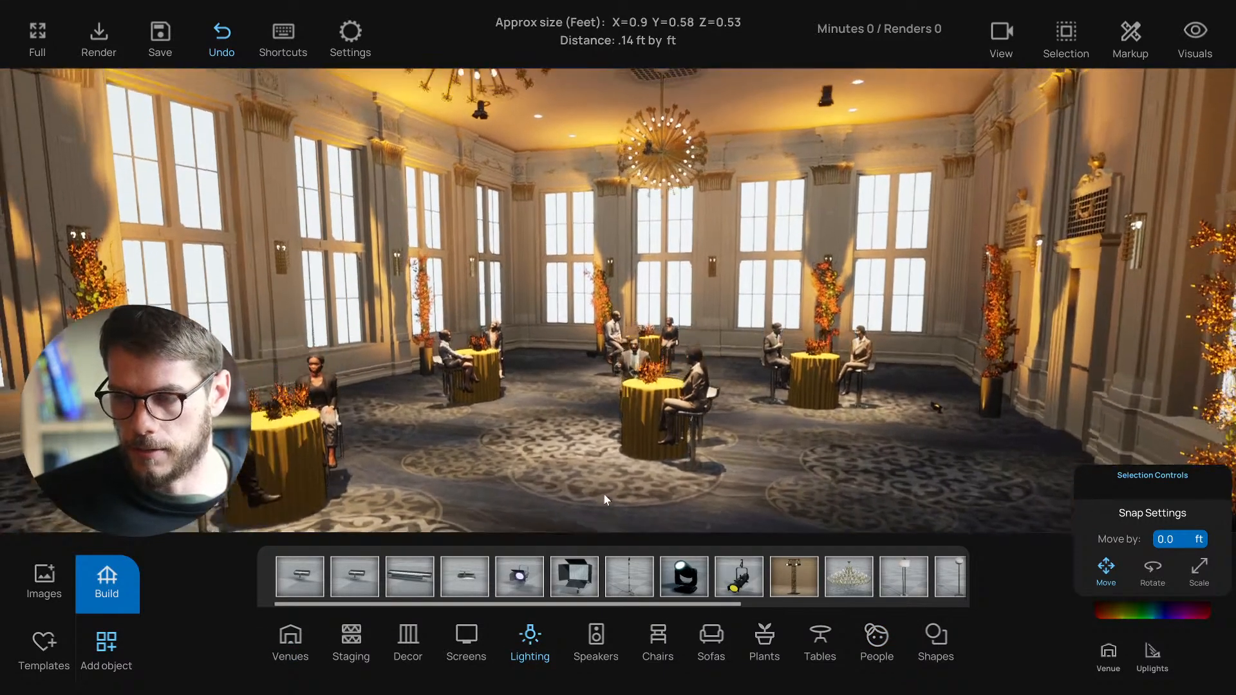
right_click_drag(604, 494, 633, 497)
left_click_drag(739, 575, 719, 498)
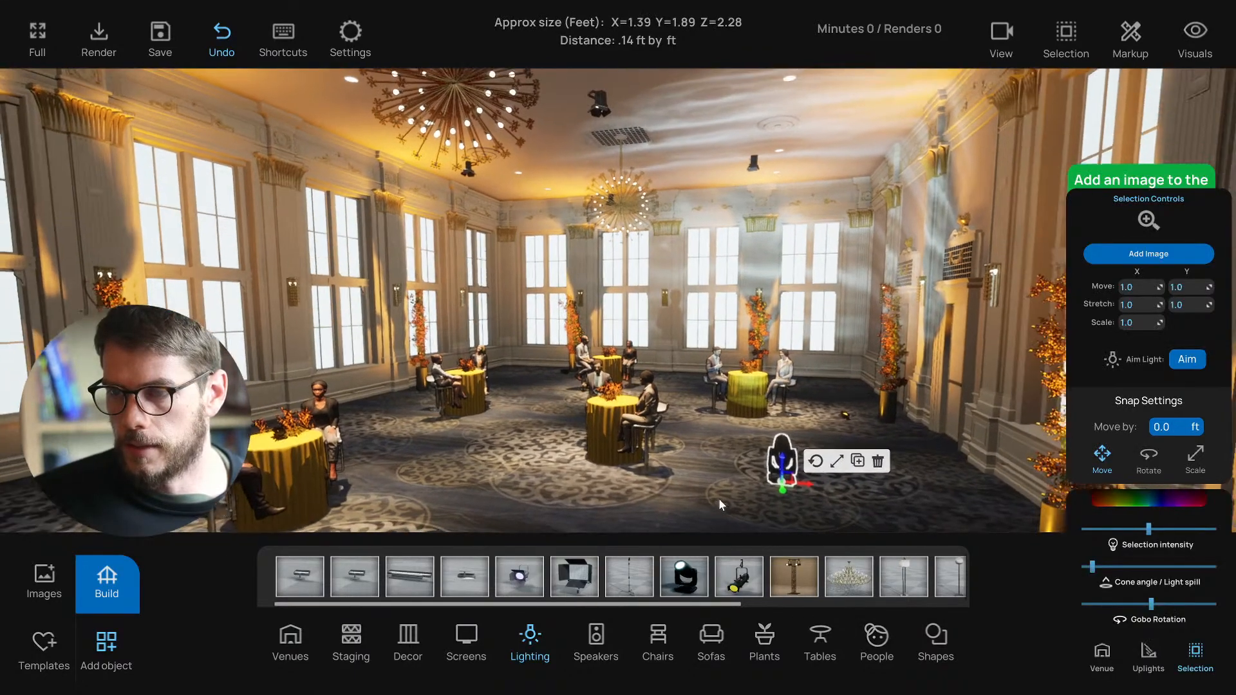
left_click_drag(796, 484, 856, 486)
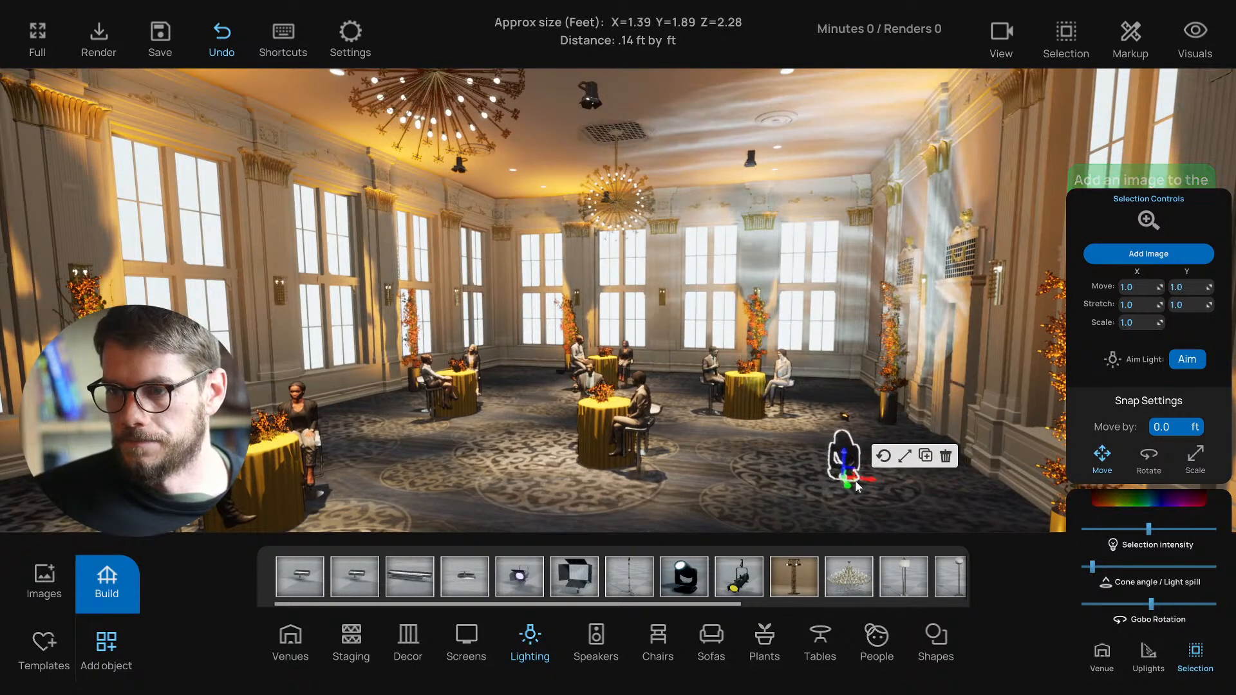
left_click_drag(857, 485, 954, 487)
right_click_drag(902, 474, 914, 474)
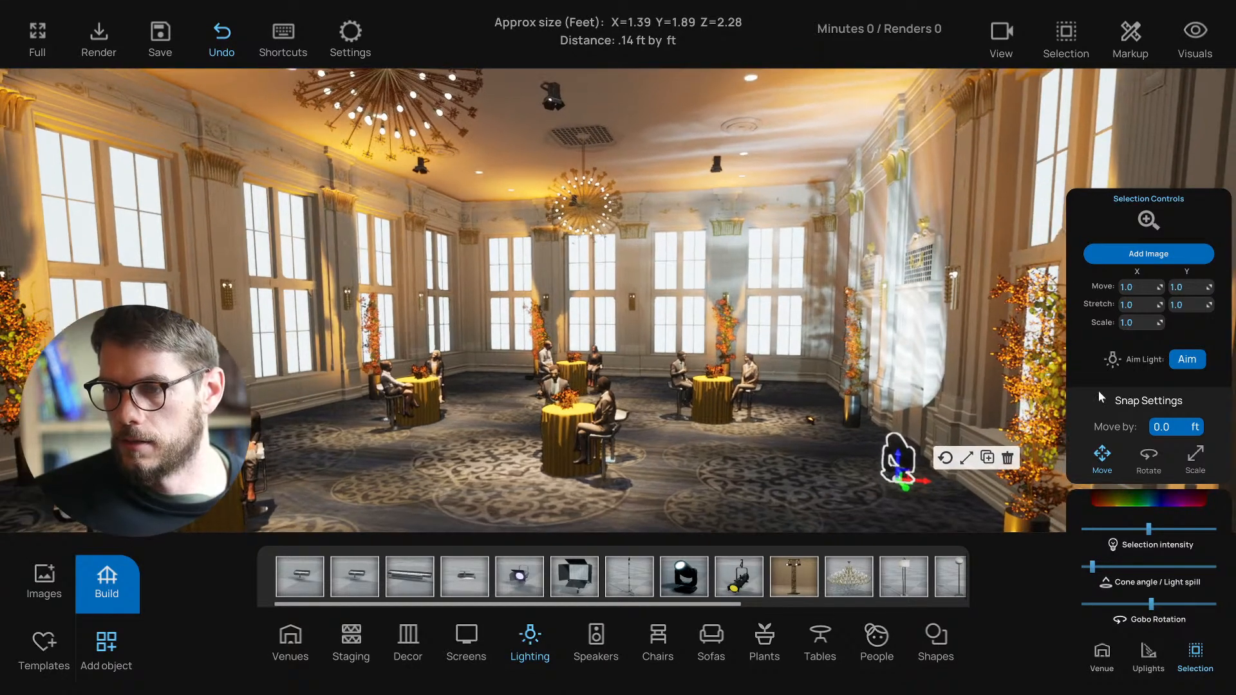
Step: Widen the moving head's cone angle to about the middle of its range and apply the leafy breakup gobo pattern
left_click_drag(1092, 567, 1152, 563)
scroll(843, 583, "down", 8)
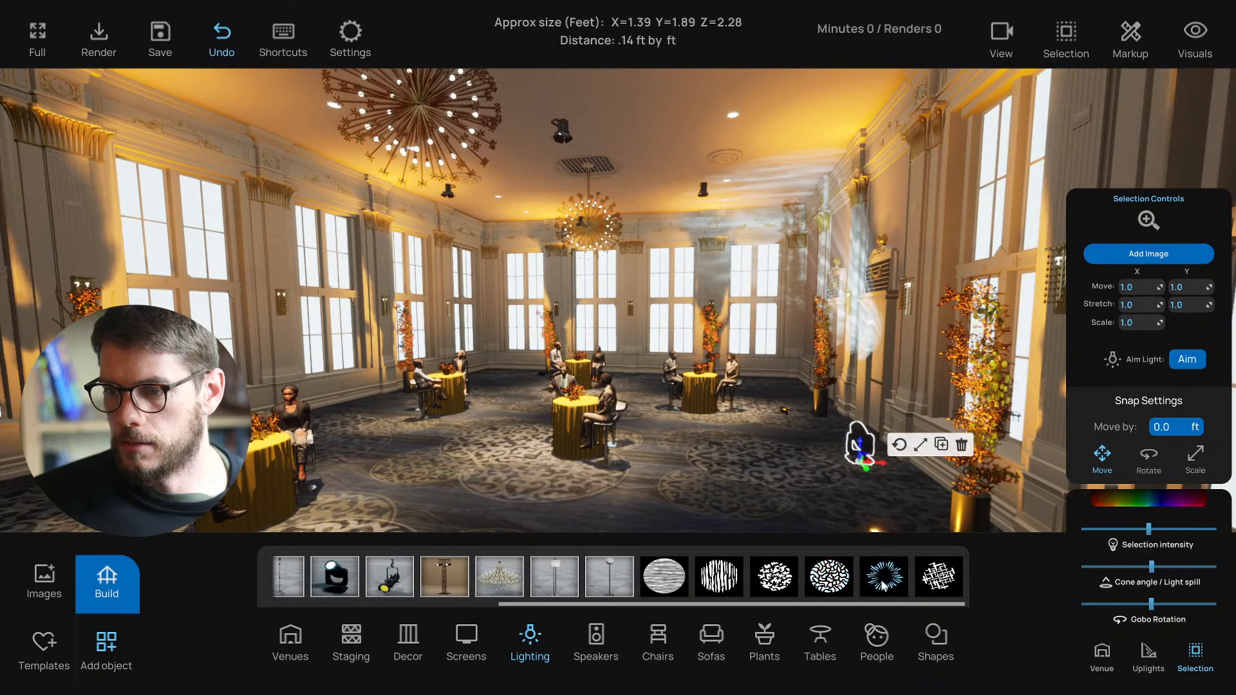
left_click(665, 576)
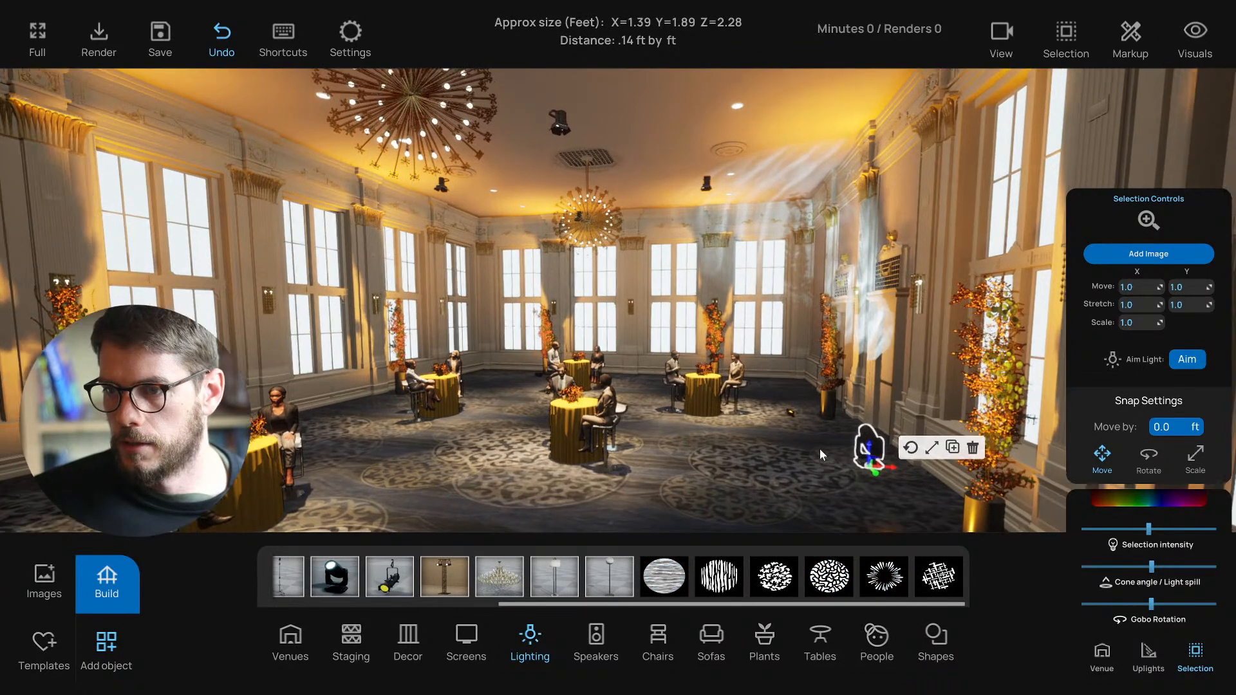
left_click(775, 578)
left_click(774, 582)
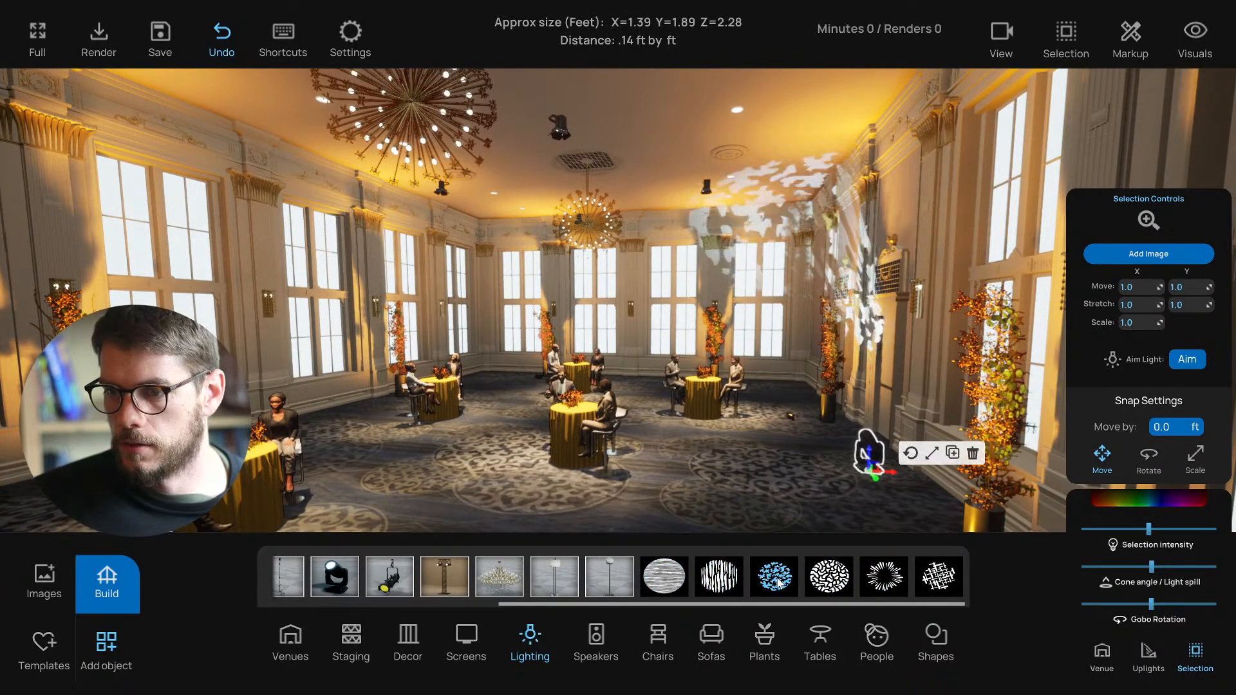
Step: Lower the moving head's intensity, aim its gobo at the upper back wall and ceiling, and focus the view on the fixture
scroll(777, 340, "up", 2)
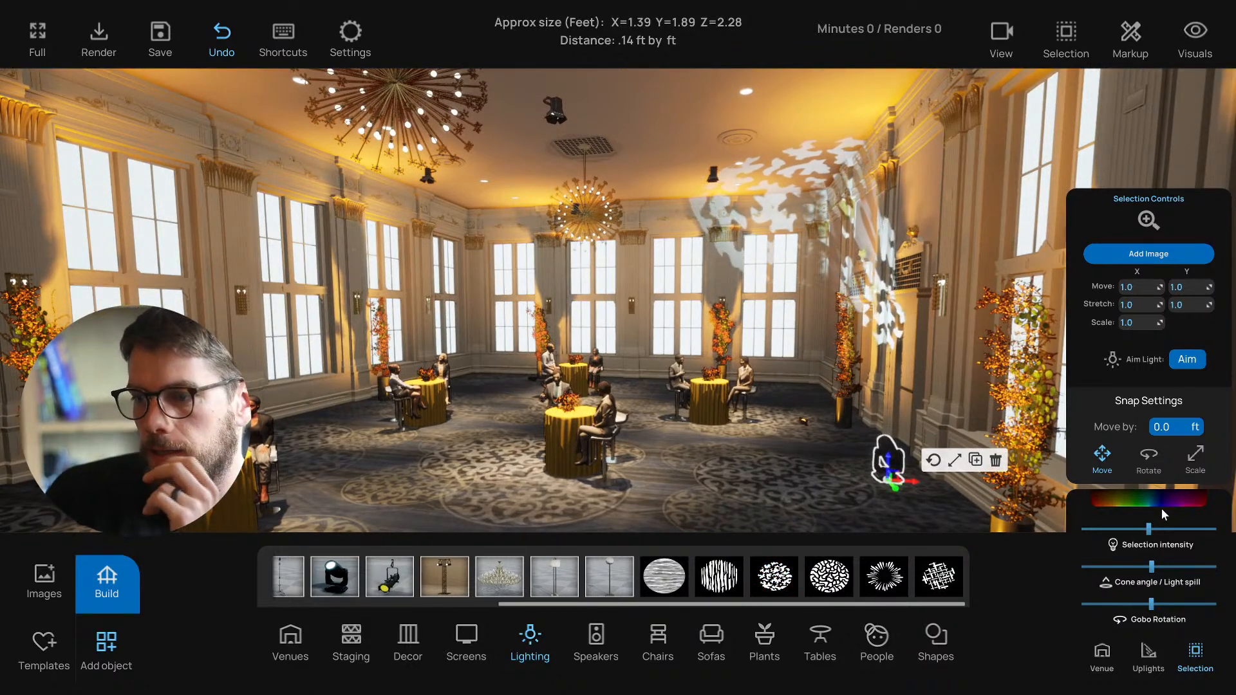
left_click_drag(1148, 529, 1102, 529)
left_click(1185, 358)
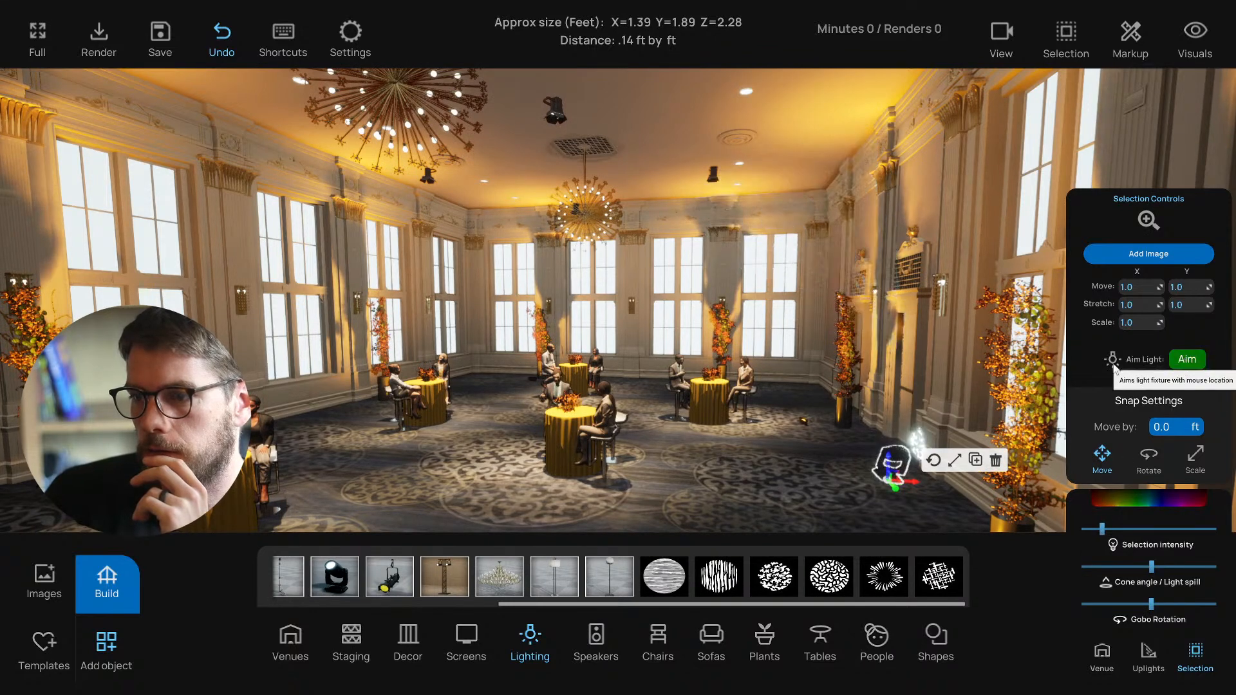
left_click(577, 109)
scroll(831, 423, "up", 2)
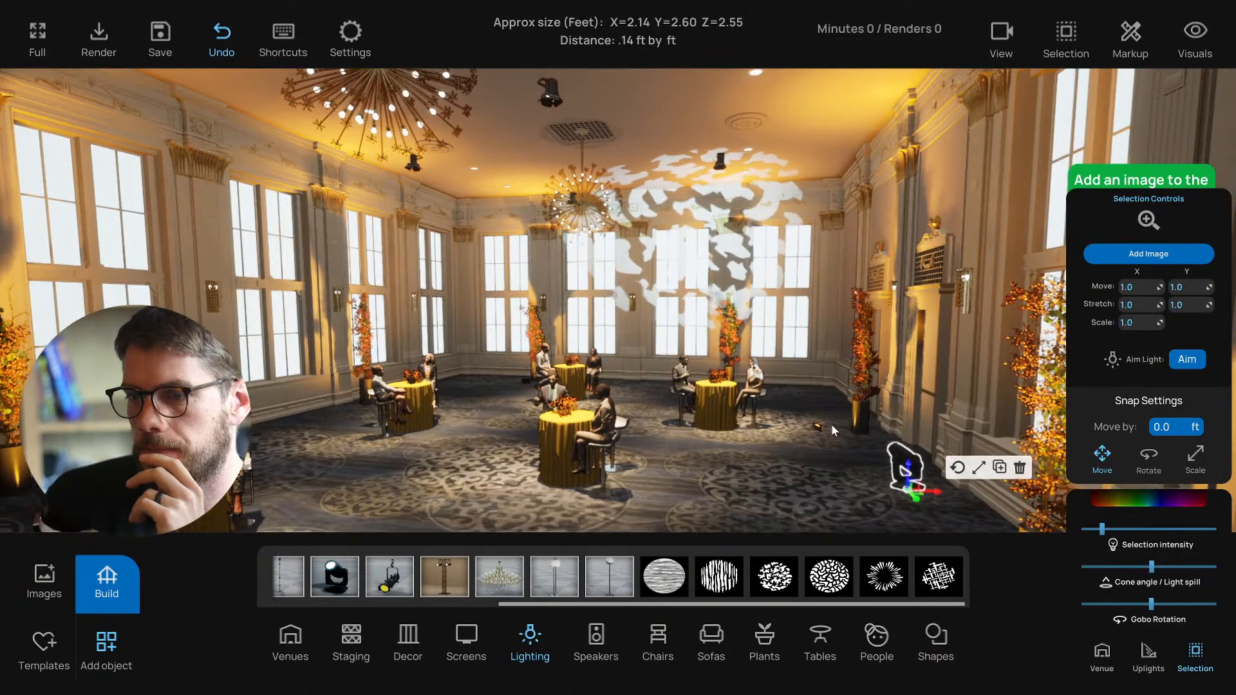
mouse_move(827, 414)
right_mouse_down()
mouse_move(821, 406)
mouse_move(836, 420)
right_mouse_up()
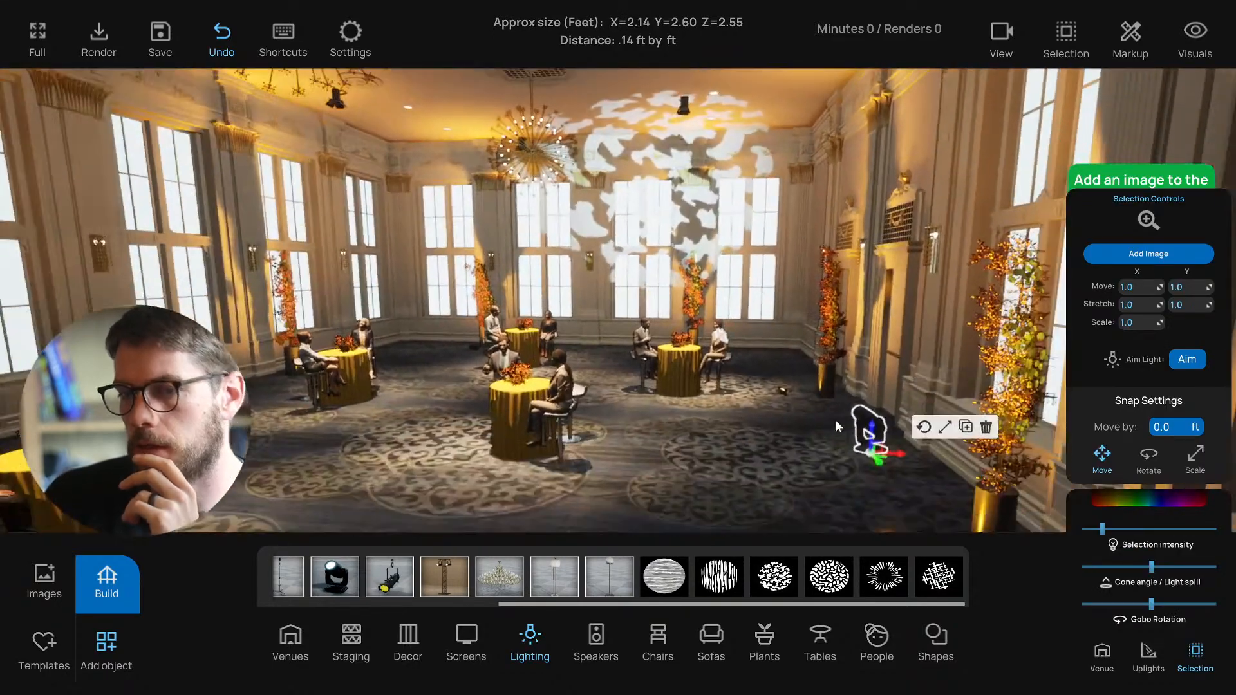
left_click(1148, 219)
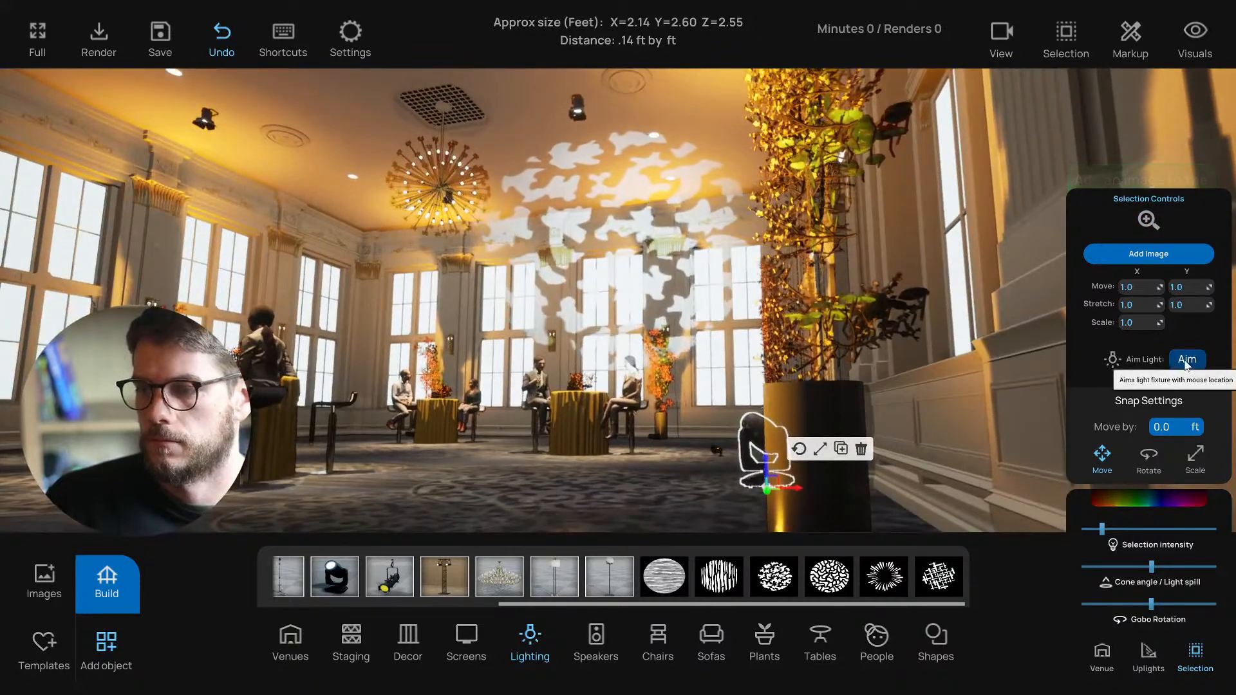
Step: Re-aim the moving head so its leafy gobo falls higher, onto the ceiling at the back of the room
left_click(1186, 359)
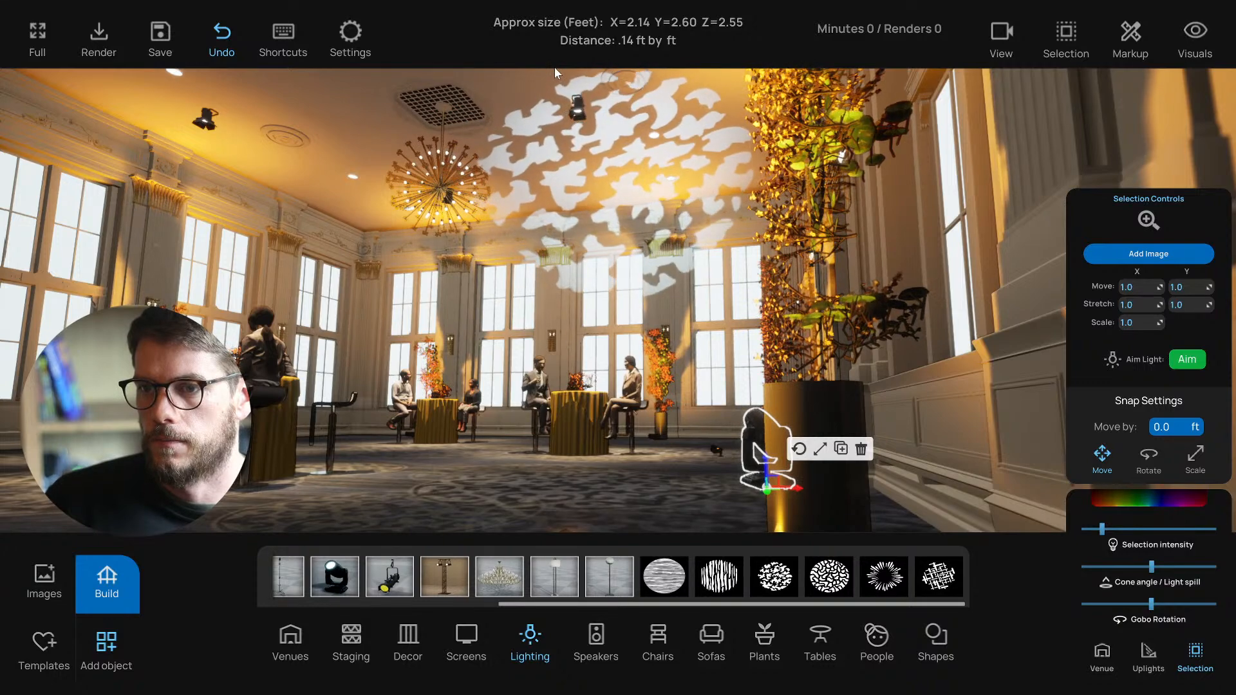
left_click(615, 75)
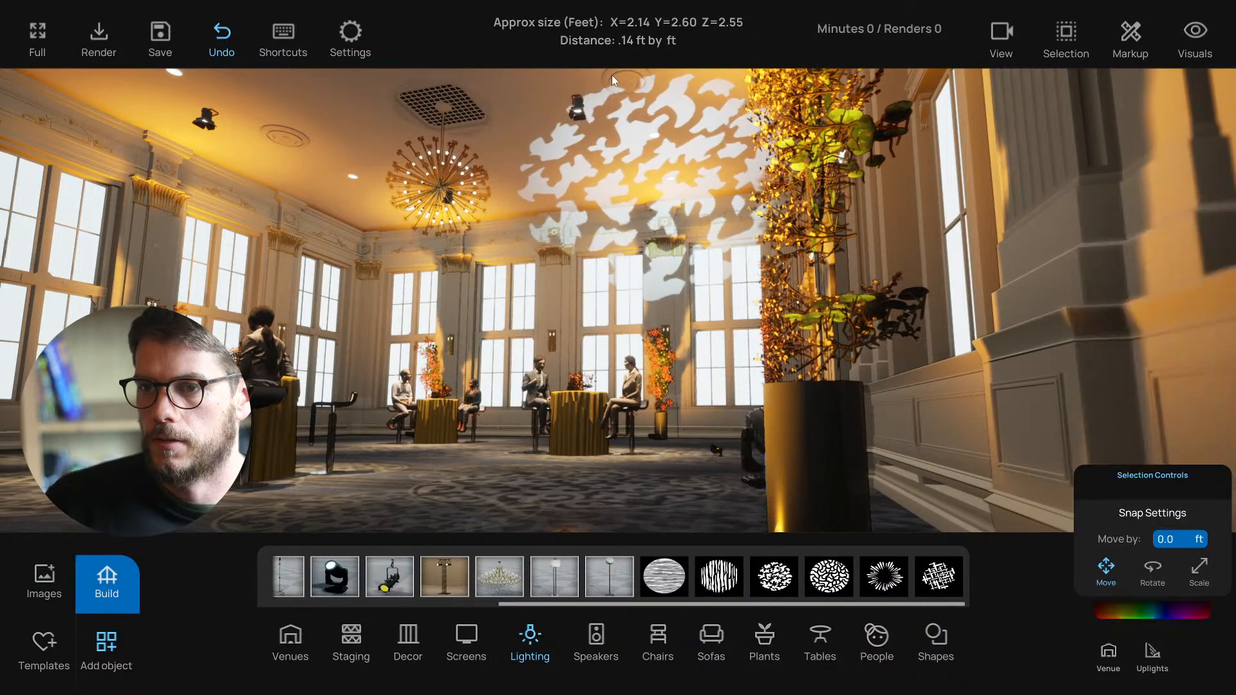
right_click_drag(621, 142, 698, 362)
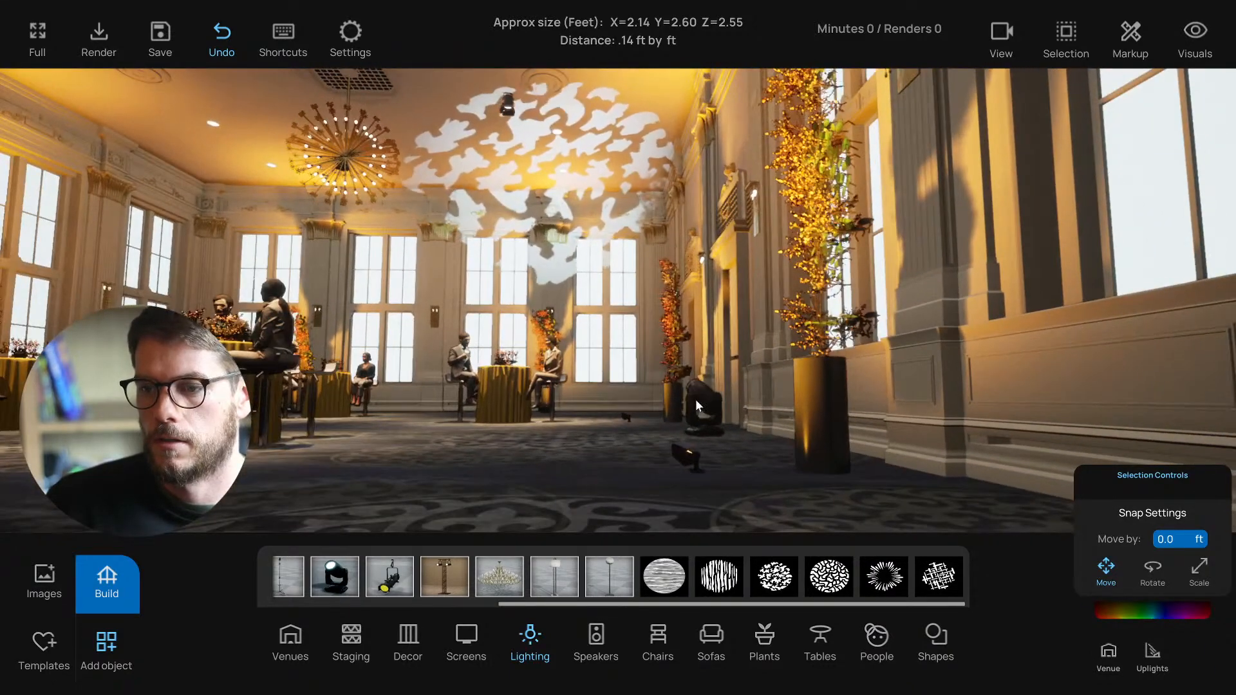
Step: Set the moving head's light colour to saturated blue, hex sRGB 0094FFFF
left_click(695, 399)
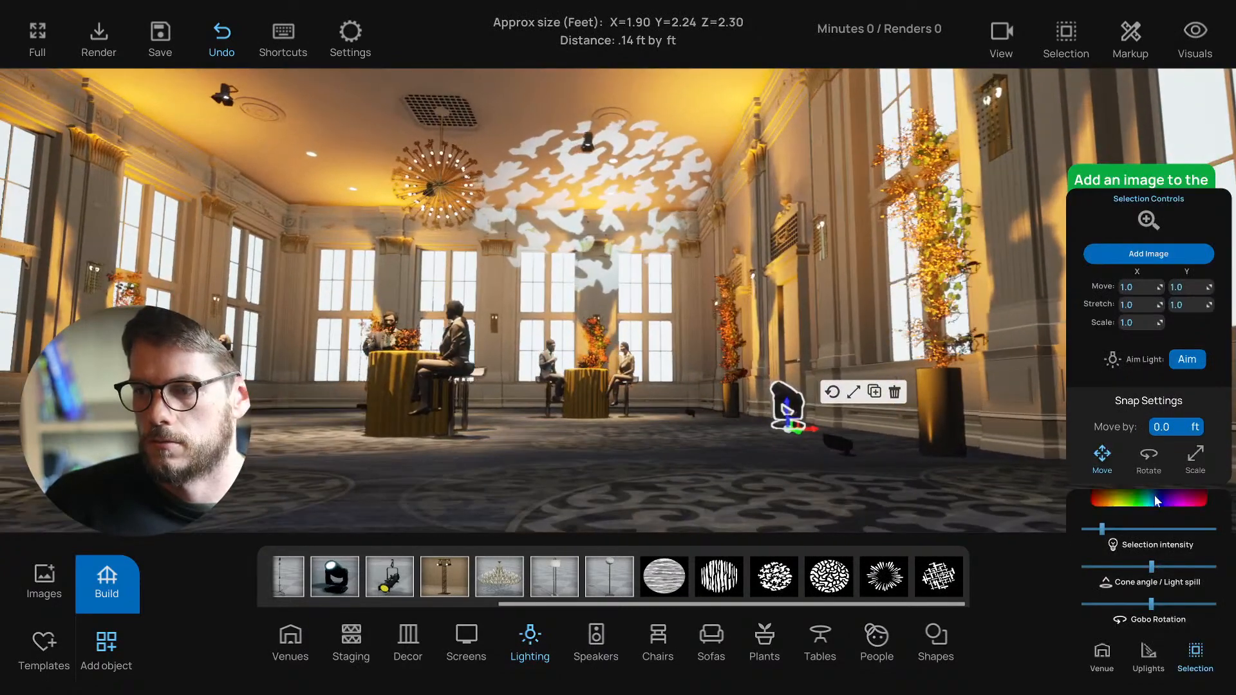
left_click(1149, 499)
mouse_move(1073, 484)
left_mouse_down()
mouse_move(1046, 441)
mouse_move(1003, 421)
mouse_move(1021, 408)
mouse_move(991, 426)
left_mouse_up()
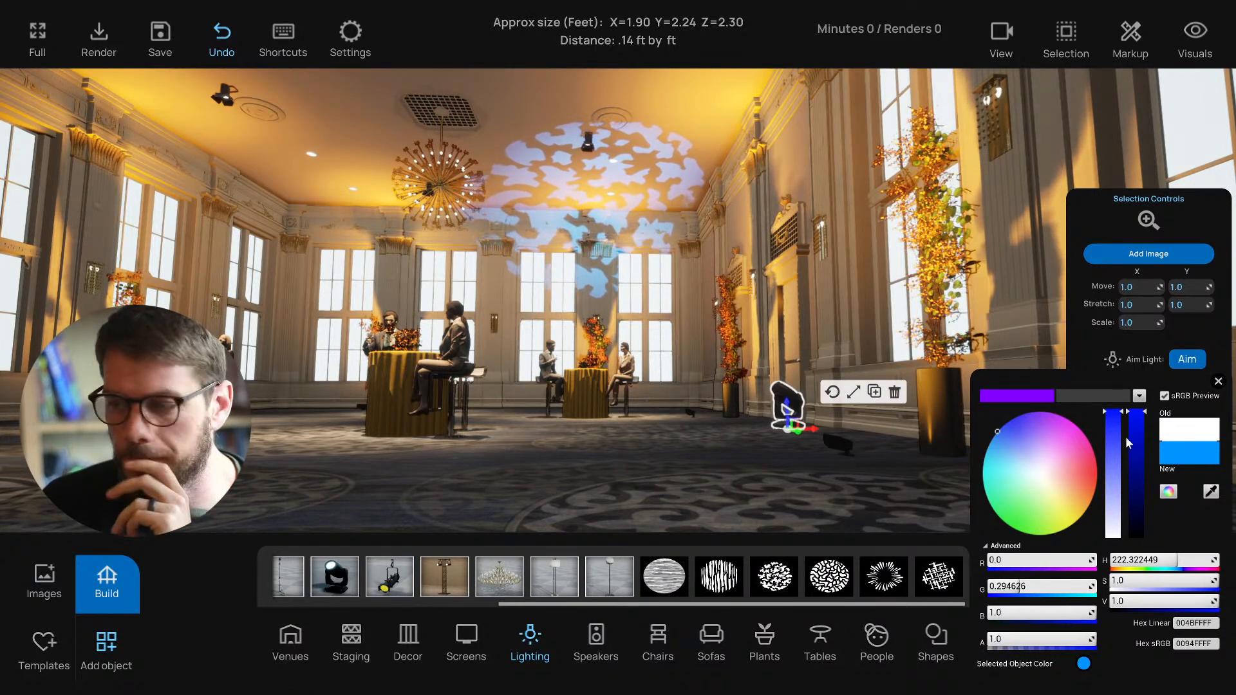
left_click(1218, 382)
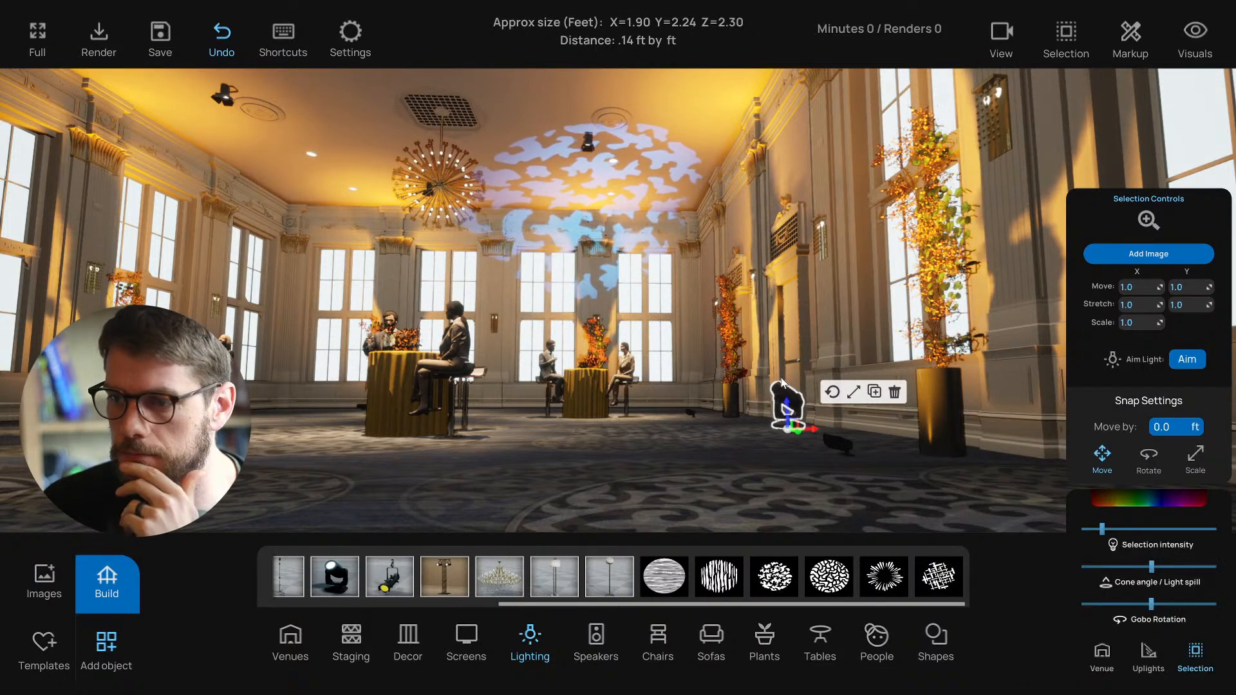
Step: Turn on the Haze visual effect for the ballroom scene
right_click_drag(670, 338, 677, 343)
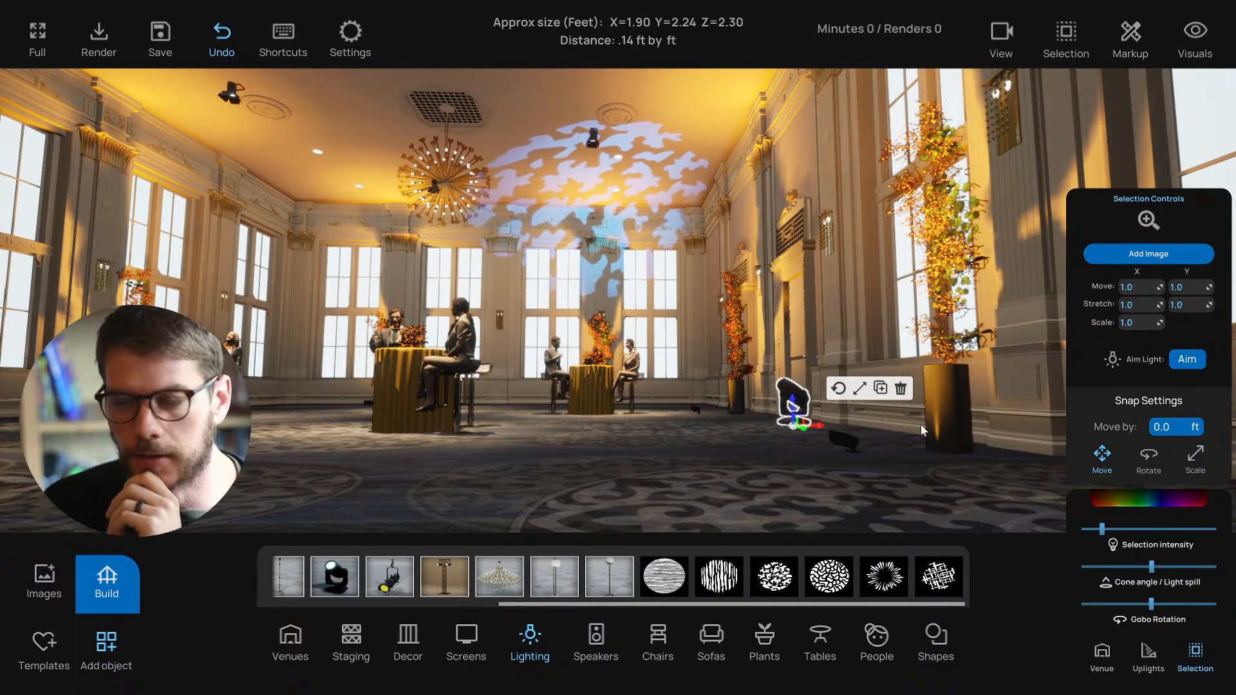
left_click(1195, 37)
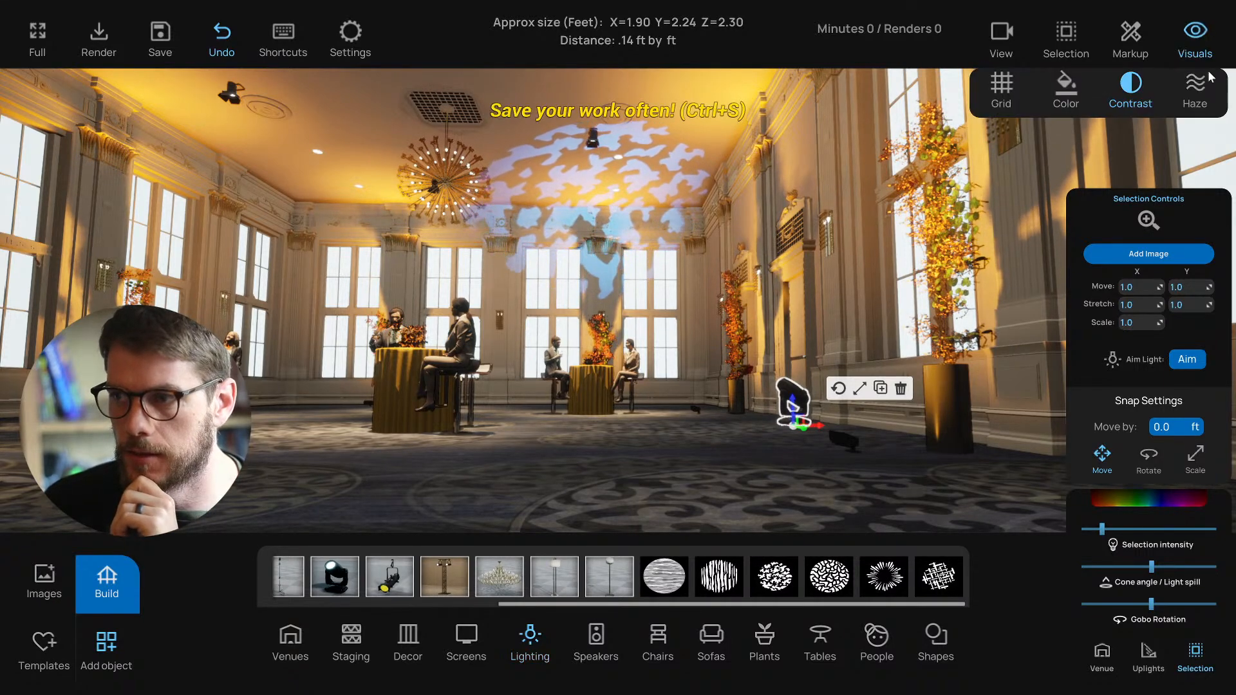
right_click_drag(869, 244, 920, 256)
Step: Change the selected moving head's colour to light blue, hex sRGB 75C0FFFF
left_click(1145, 503)
left_click_drag(1070, 476, 1036, 445)
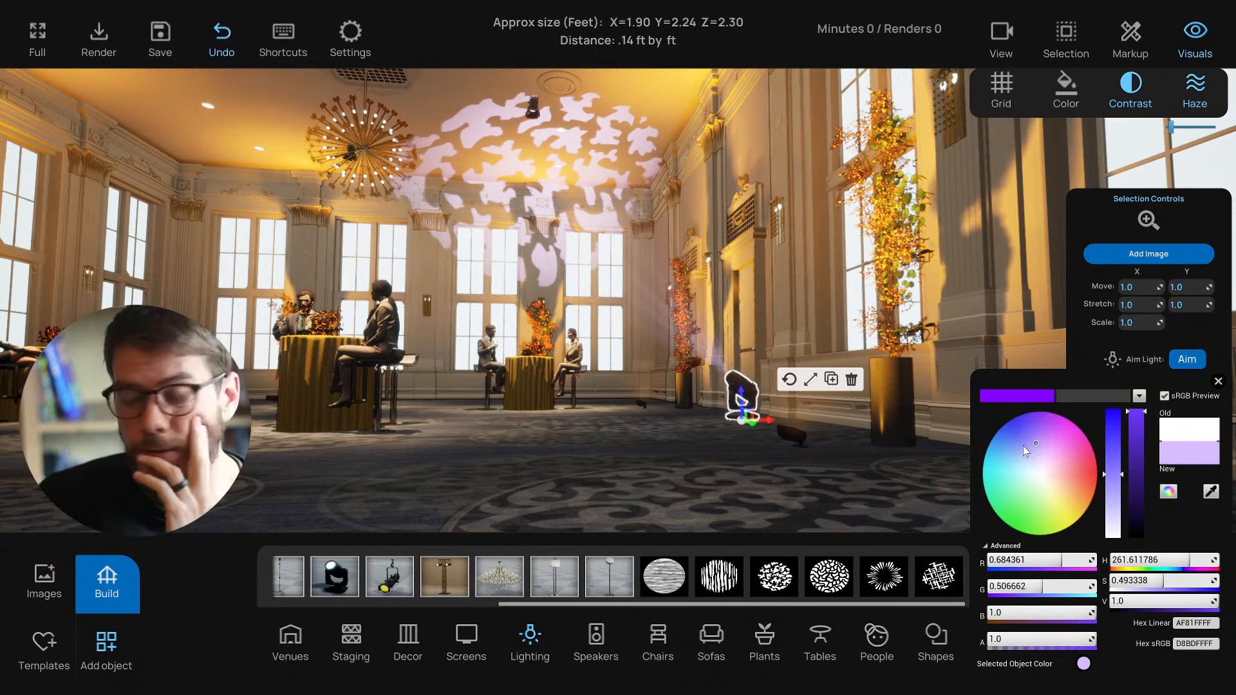
mouse_move(1034, 439)
left_mouse_down()
mouse_move(1006, 416)
mouse_move(1010, 448)
mouse_move(1001, 445)
left_mouse_up()
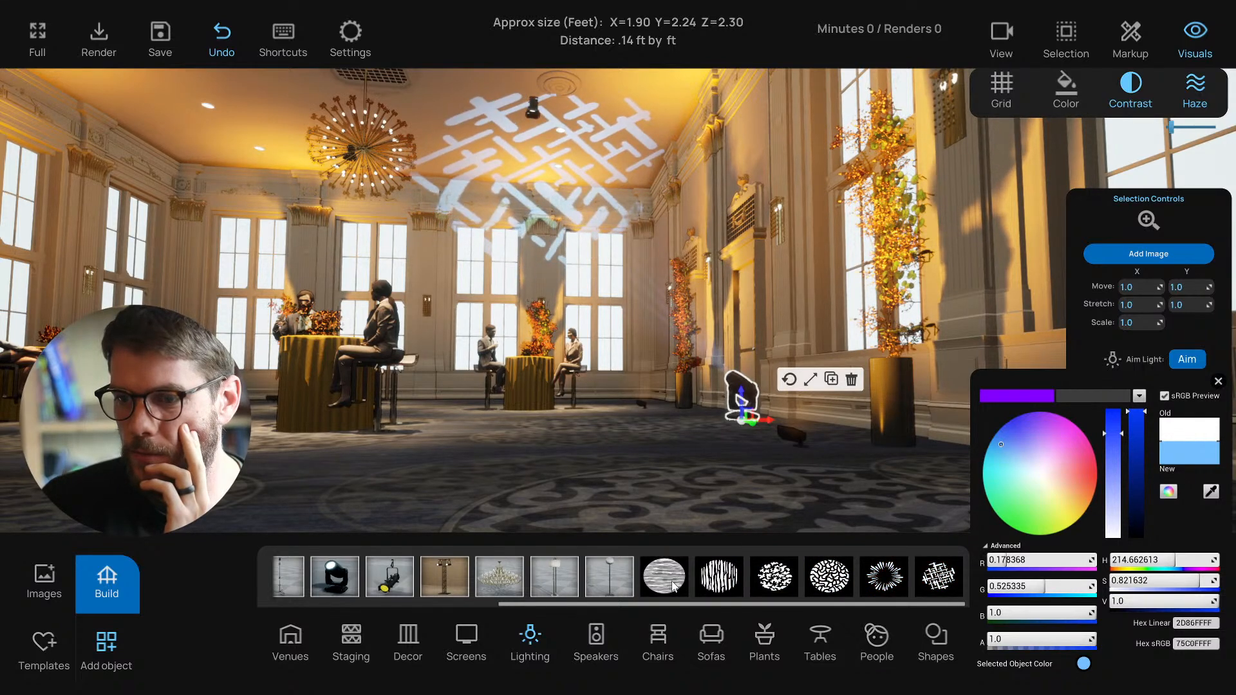
Step: Apply the horizontal wavy-line gobo to the moving head and narrow its cone angle to slightly below the middle of its range
right_click_drag(749, 440, 711, 423)
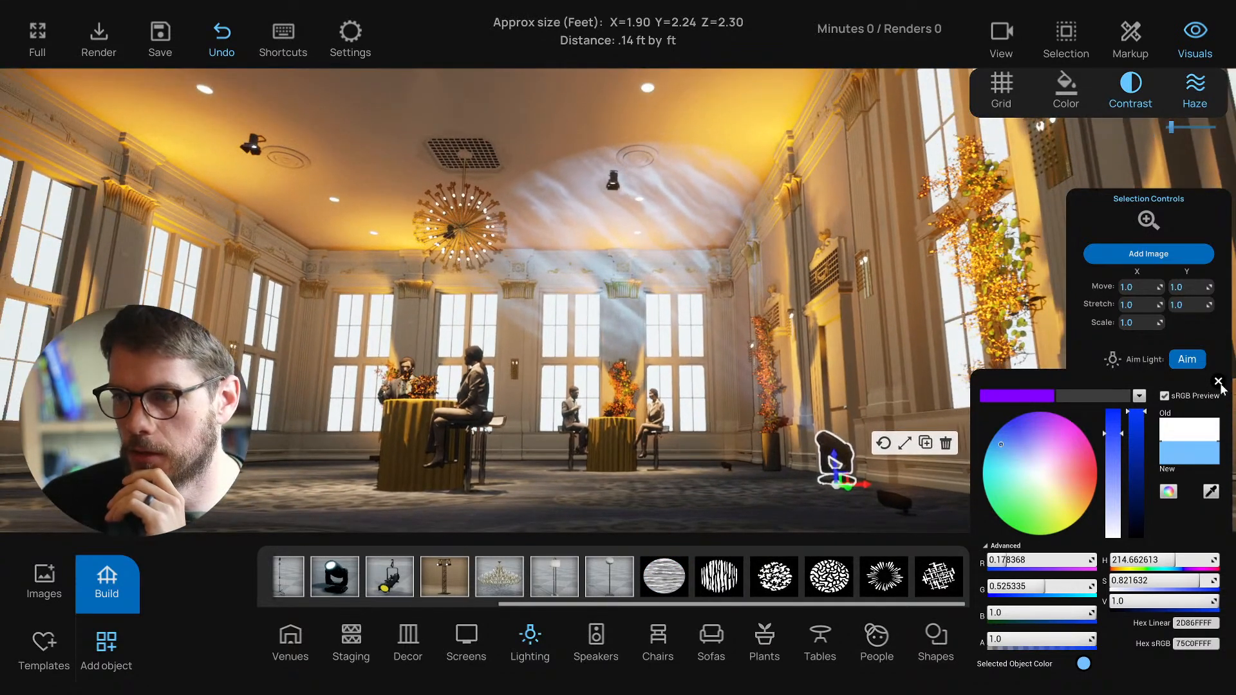
left_click(1217, 381)
left_click_drag(1151, 567, 1126, 567)
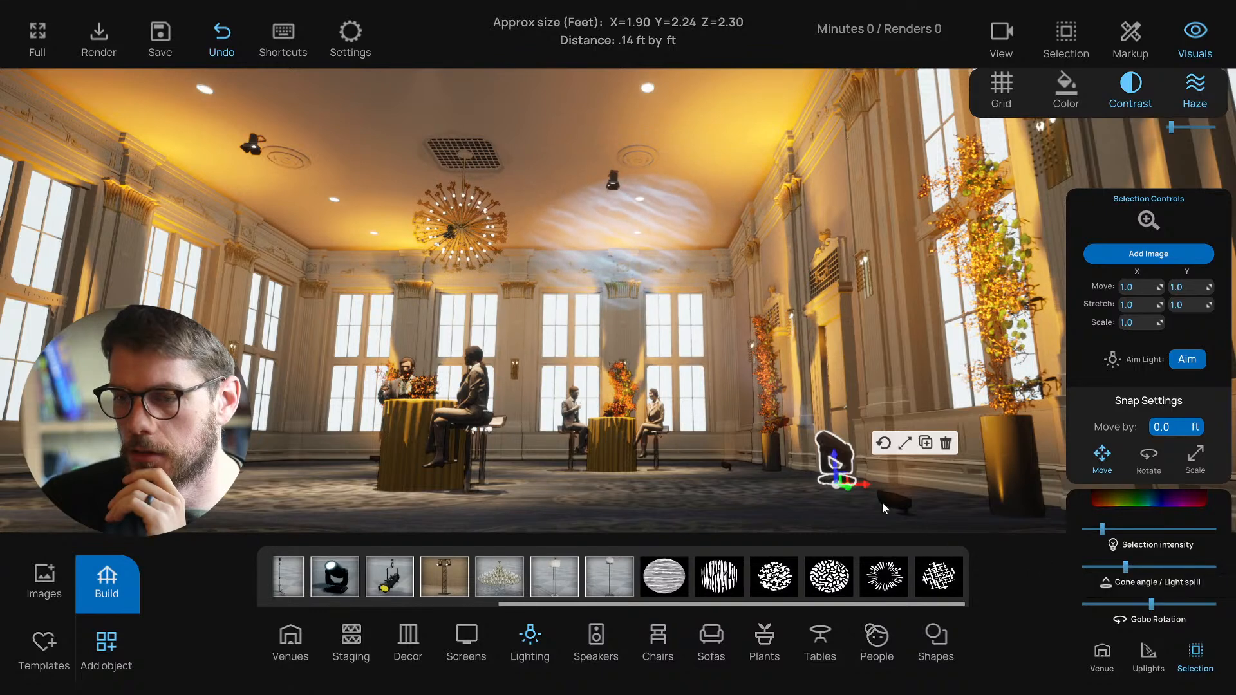
right_click_drag(762, 477, 771, 483)
Step: Switch to Google Chrome and close the tab showing the tree-branch-4.png image
left_click(863, 425)
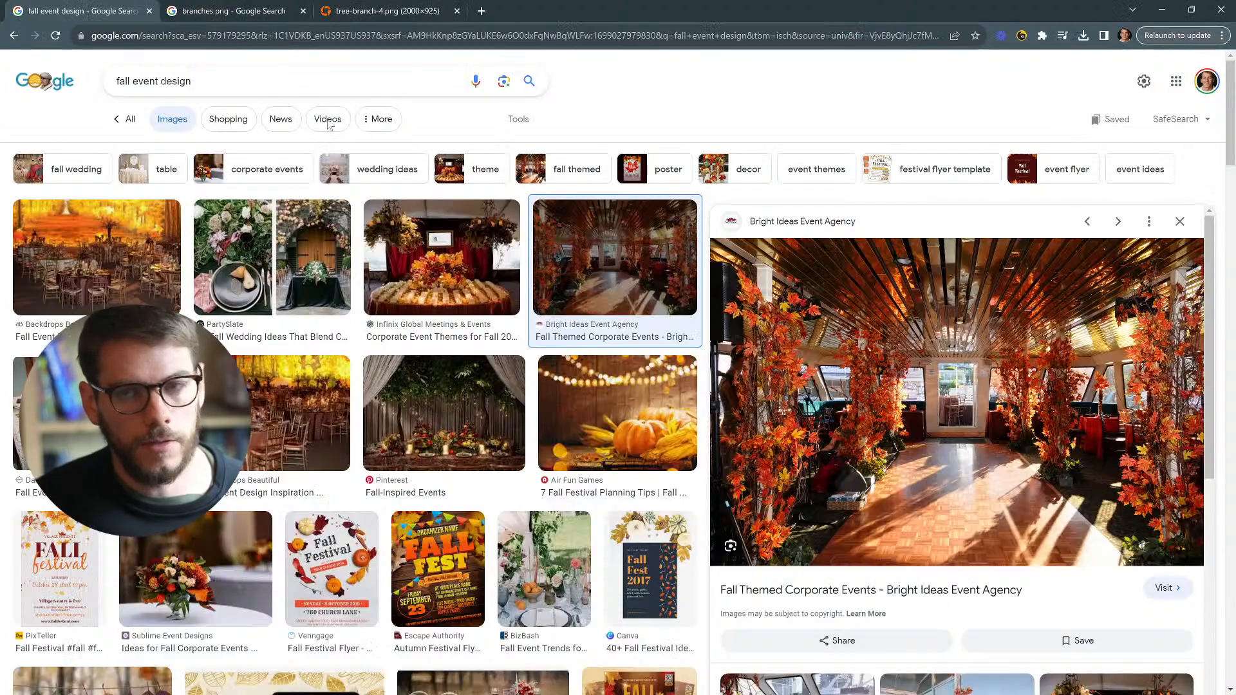
left_click(390, 9)
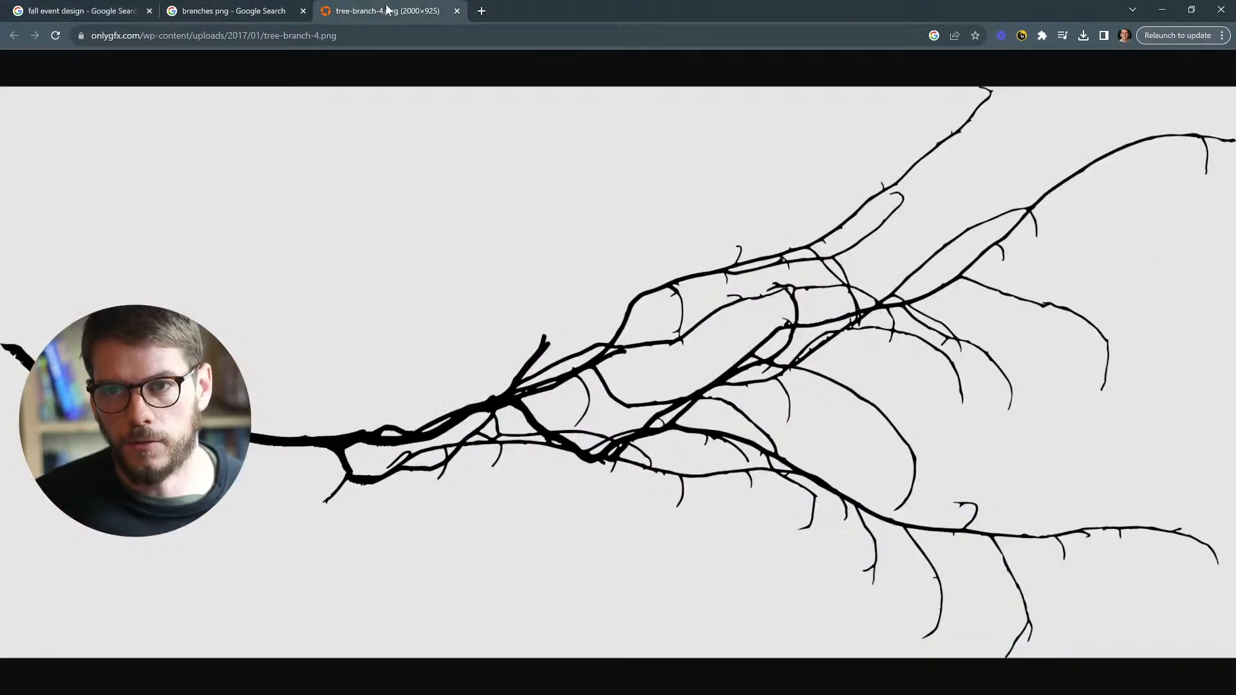
left_click(457, 10)
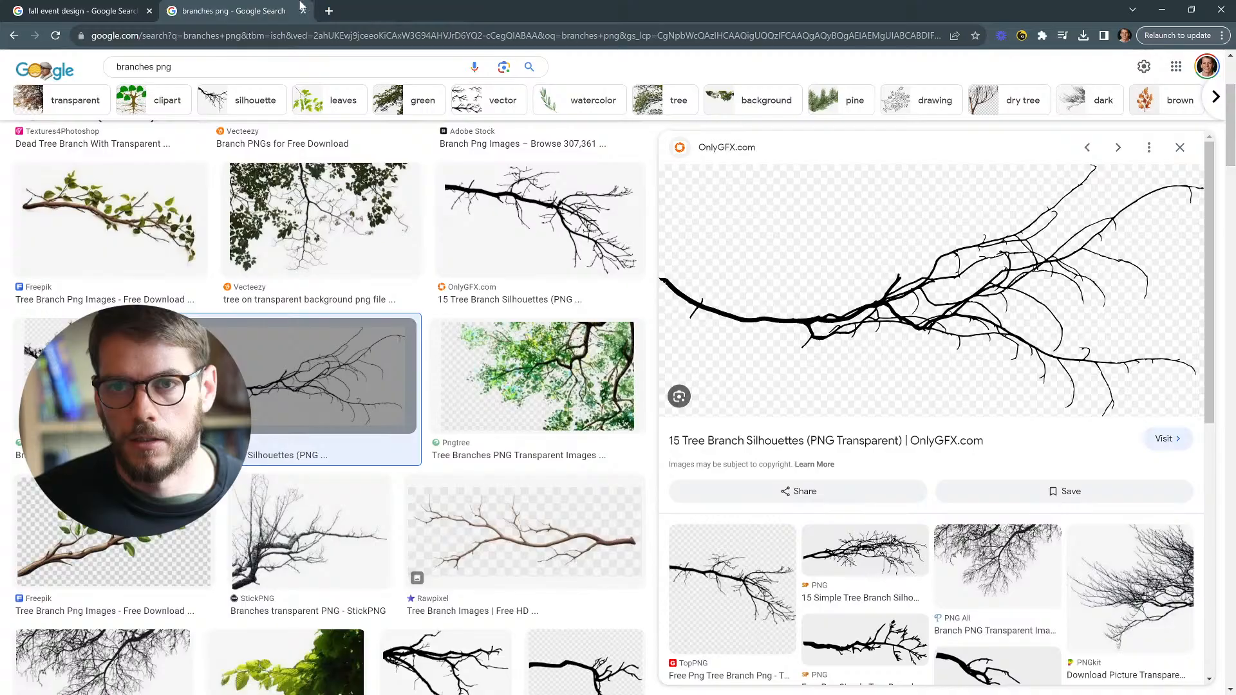
Step: Search Google Images for "fall gobo" in place of the branches query
left_click(251, 62)
left_click(327, 11)
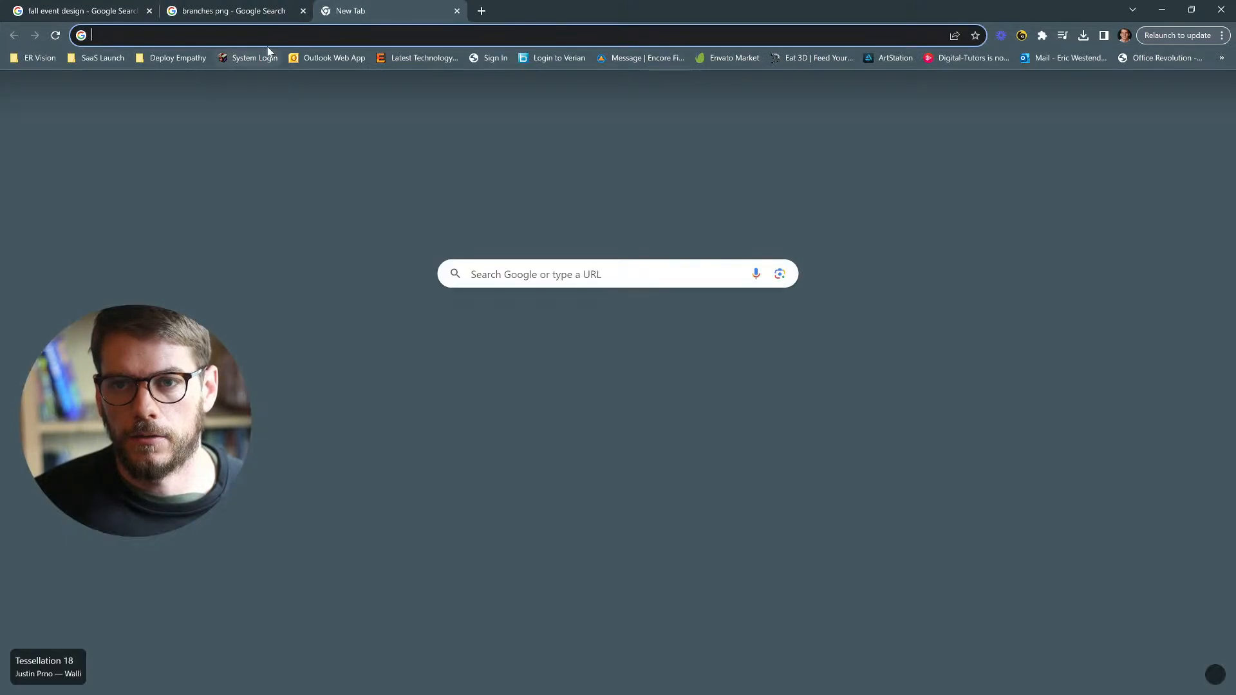
left_click(457, 10)
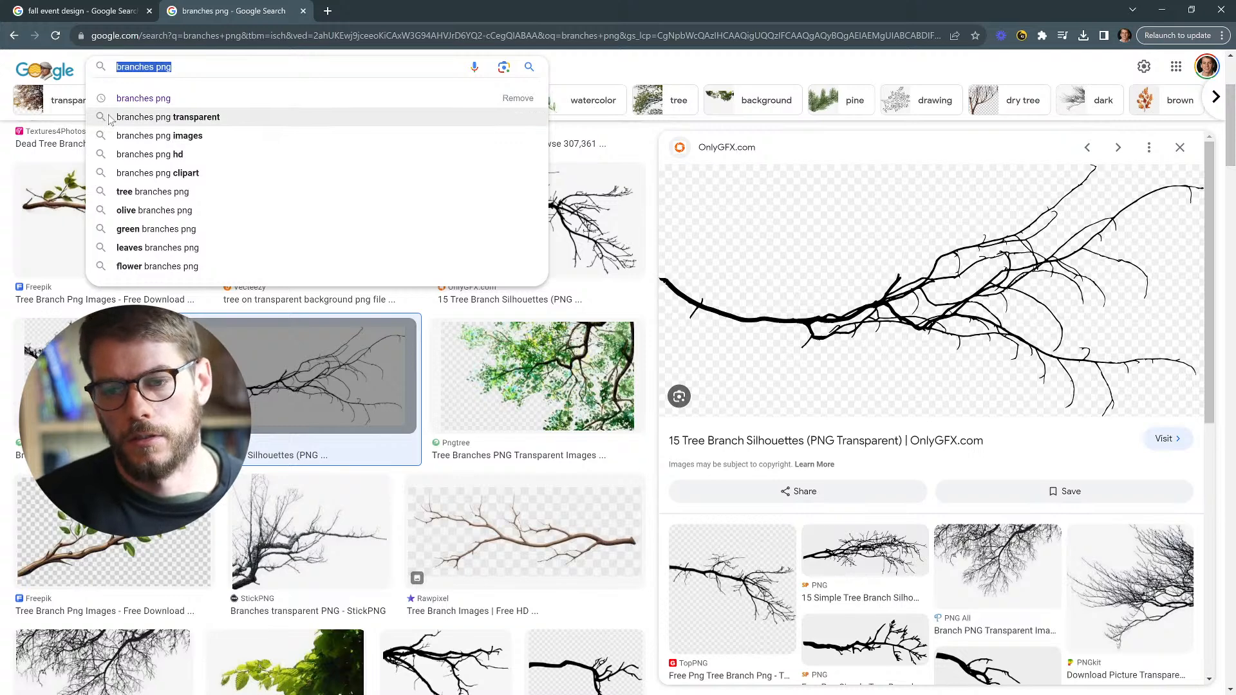
type("fall gobo")
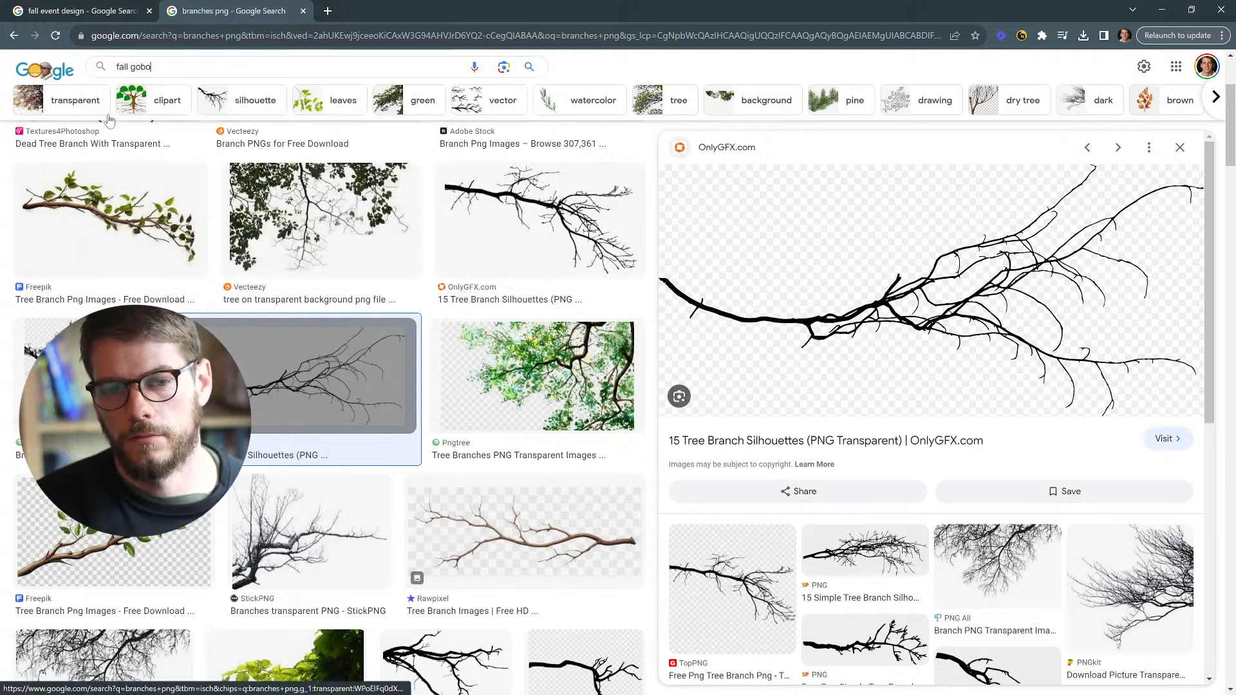
key("Return")
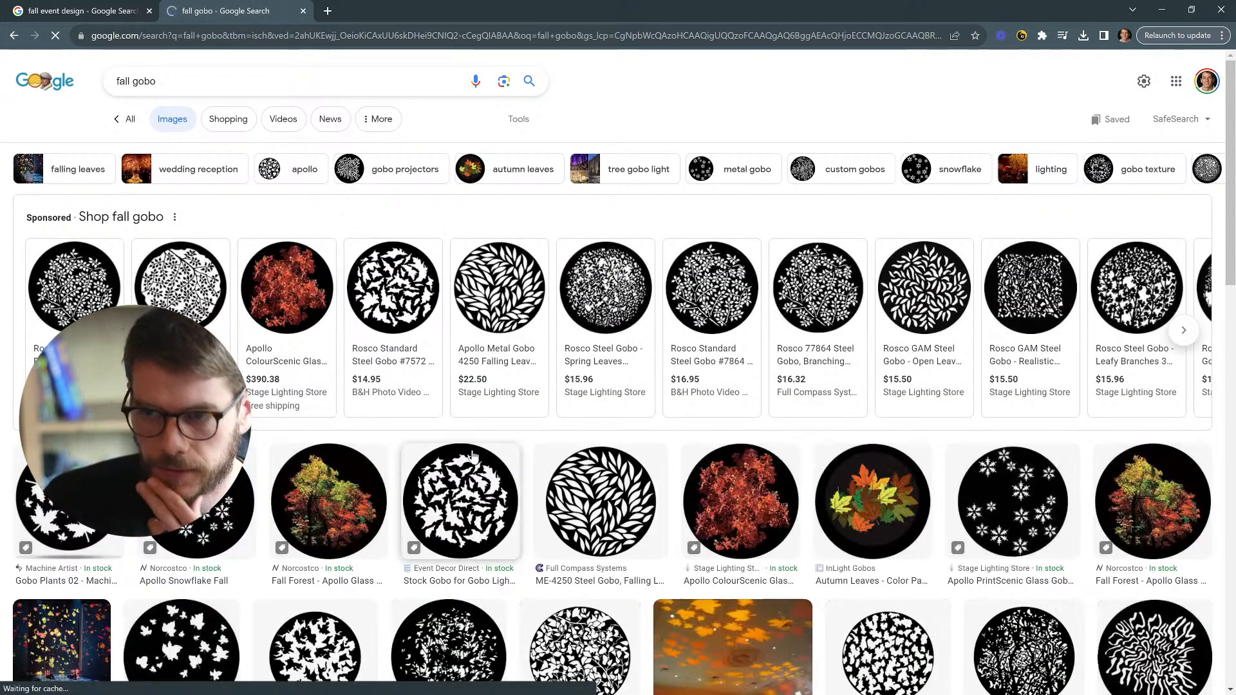
Step: Pick the ME-4250 Falling Leaves steel gobo from the results and open its image in its own browser tab
scroll(473, 455, "down", 2)
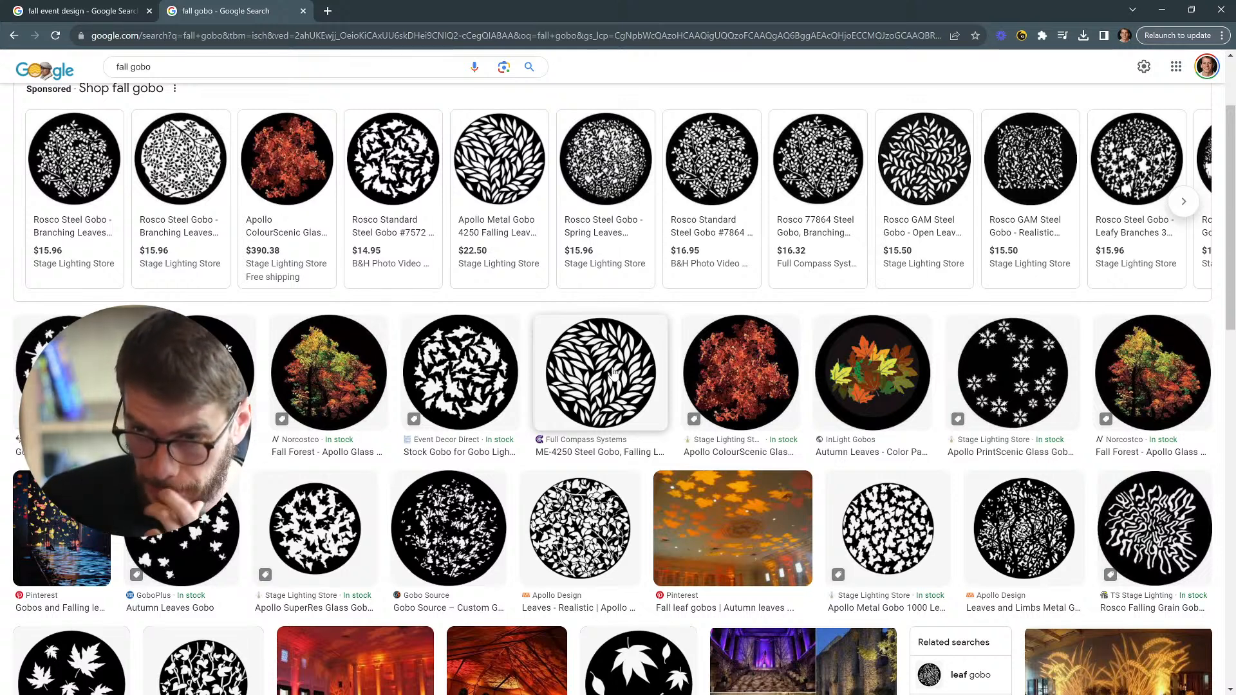
left_click(613, 375)
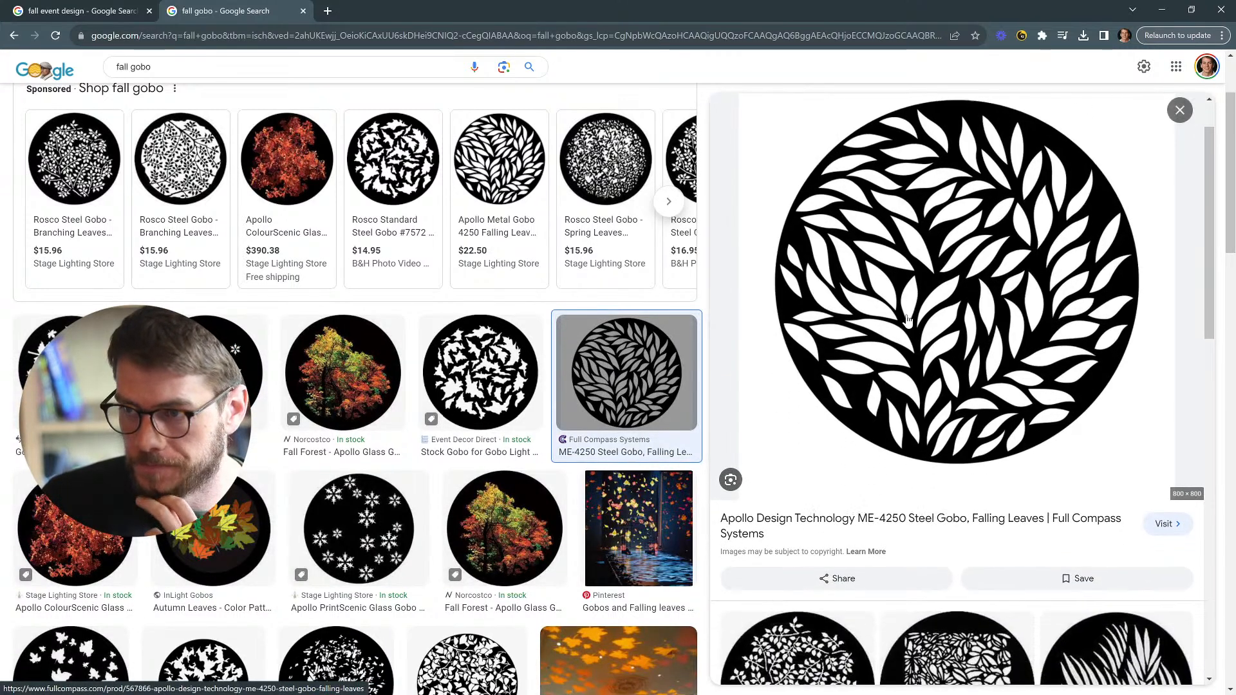
right_click(909, 370)
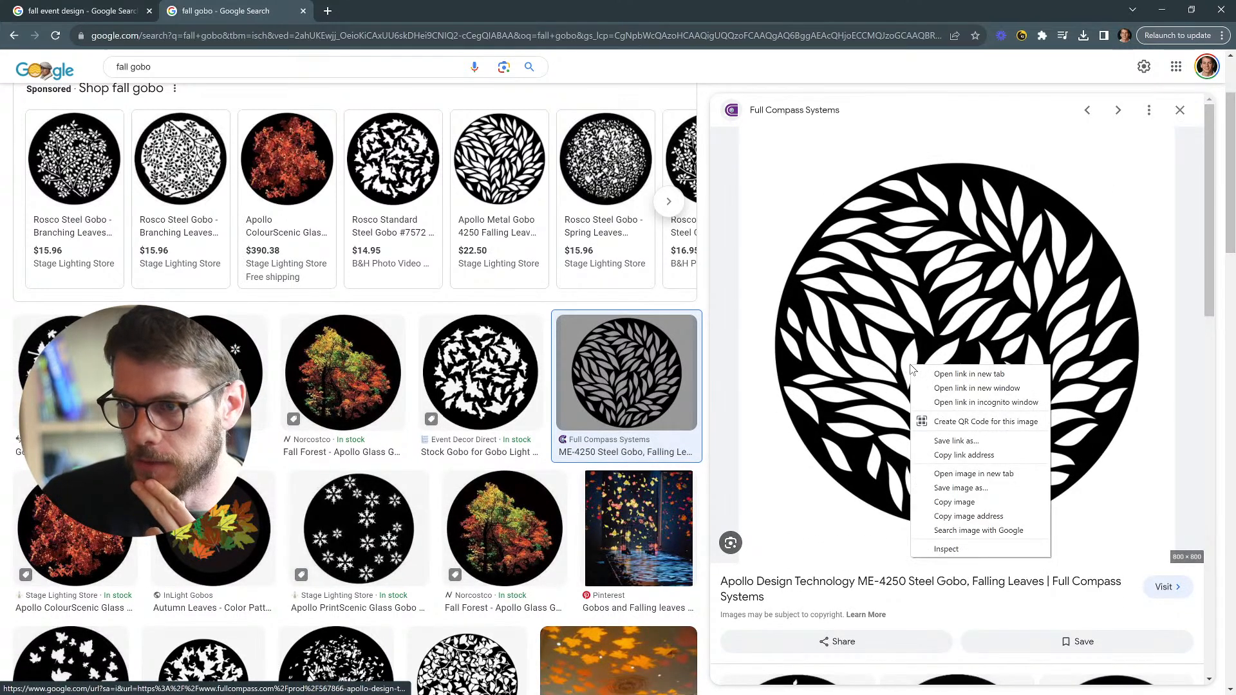
left_click(973, 474)
left_click(386, 11)
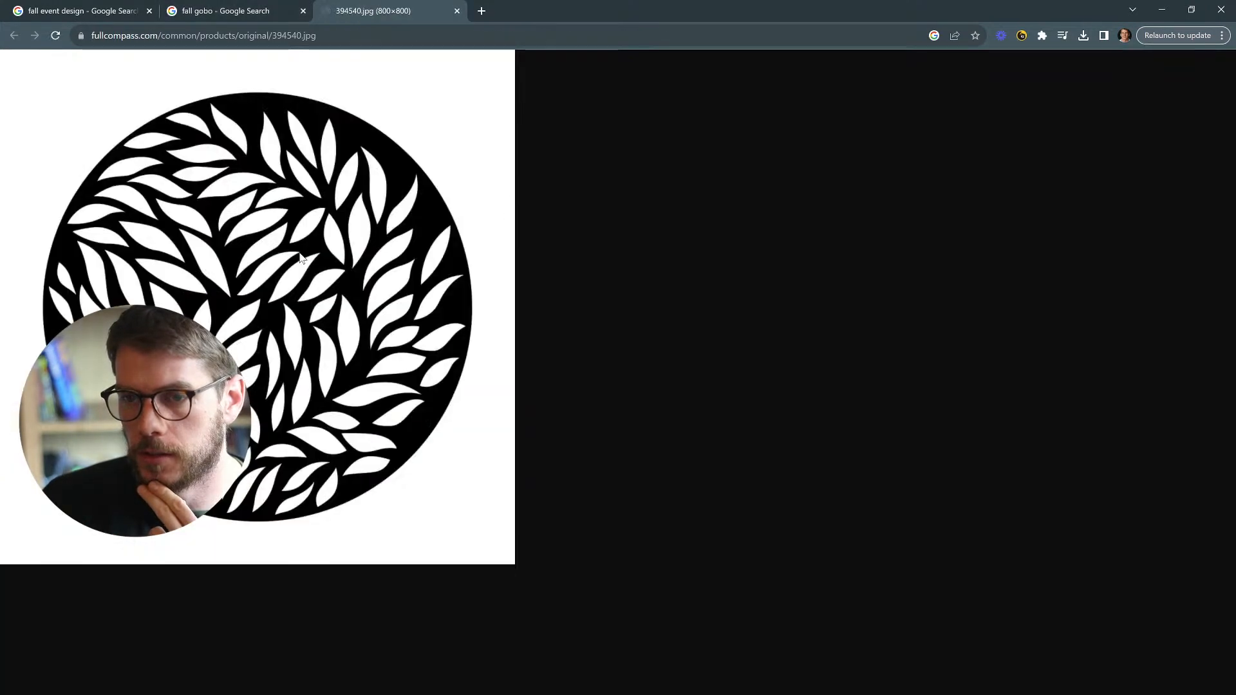
Step: Save the full-size Falling Leaves gobo image to the Downloads folder
right_click(269, 260)
left_click(337, 288)
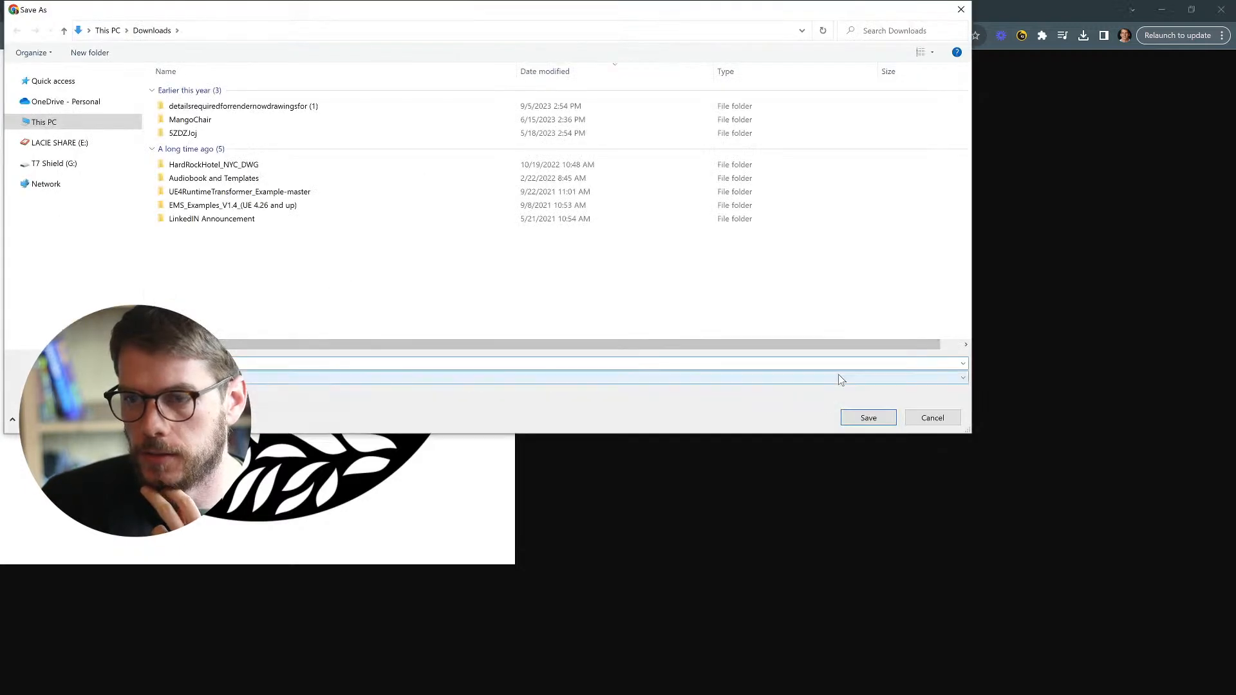
left_click(867, 419)
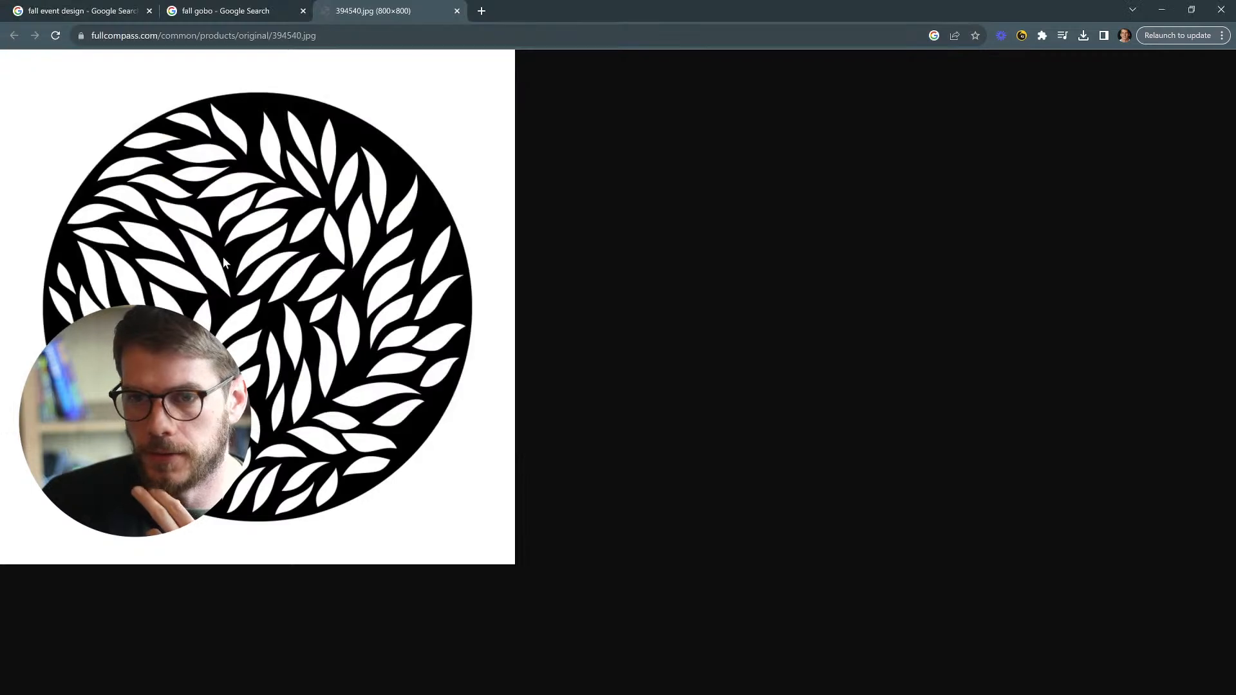
Step: Return to the fall gobo results, preview the Autumn Breakup gobo, and bring back the Falling Leaves gobo preview
left_click(226, 11)
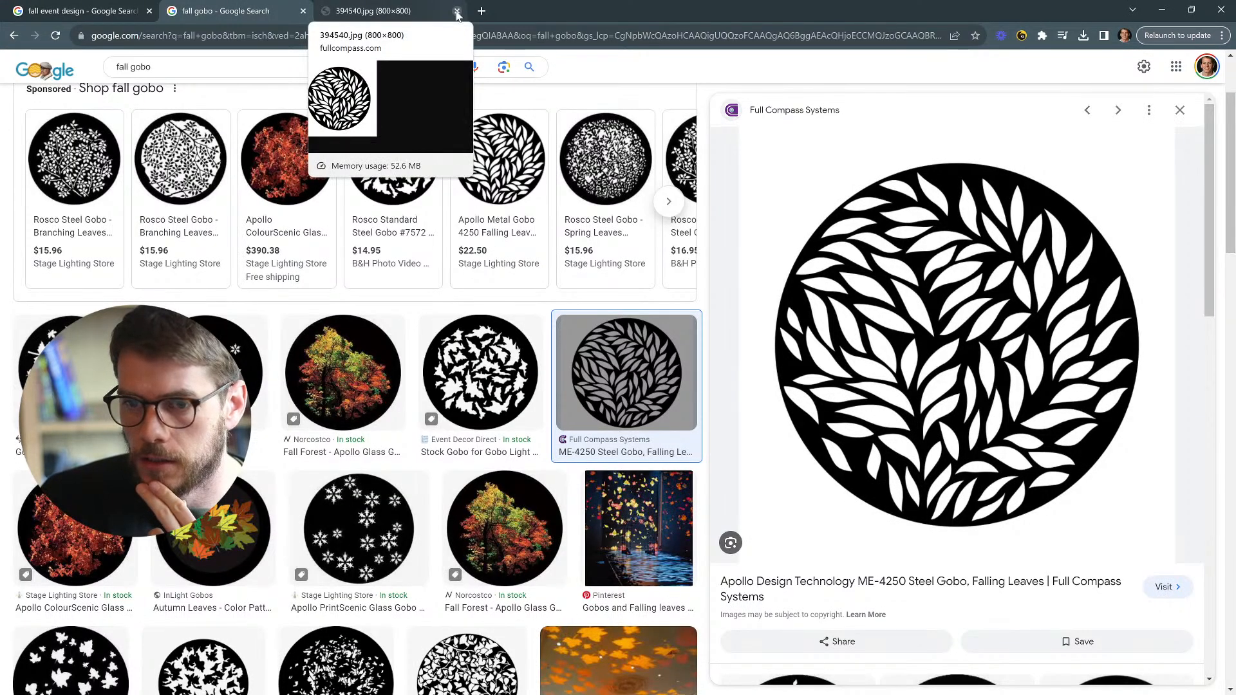
left_click(480, 372)
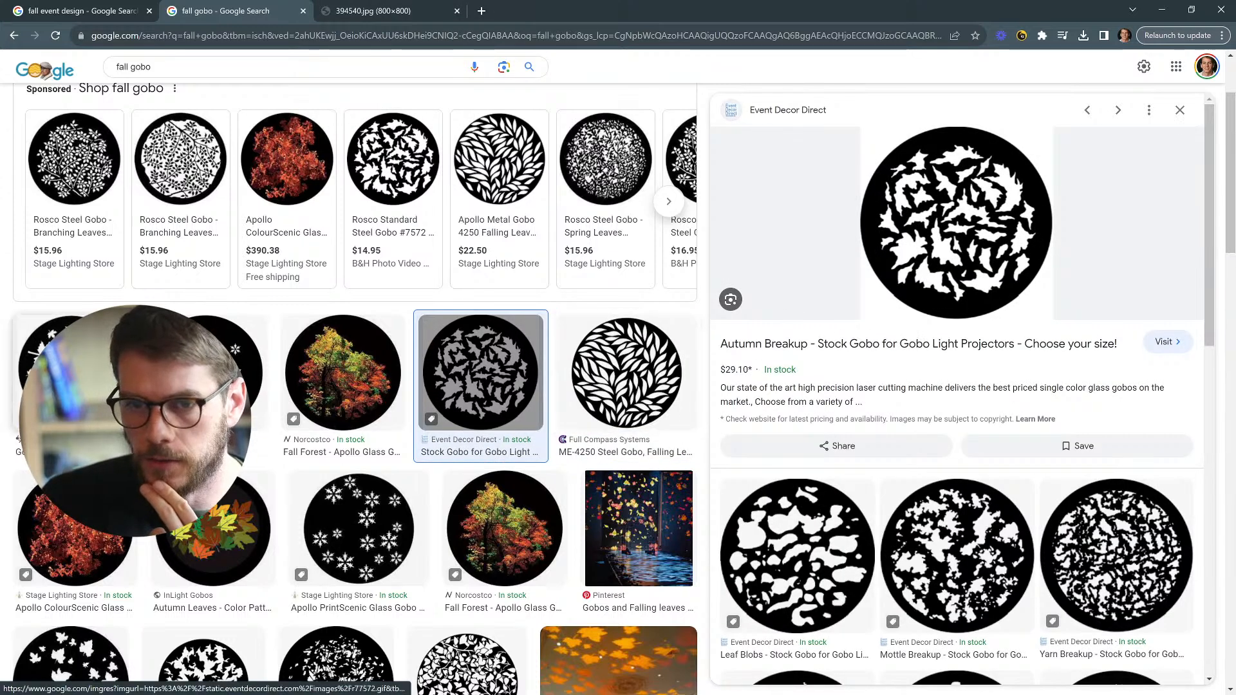
left_click(611, 376)
scroll(351, 509, "down", 3)
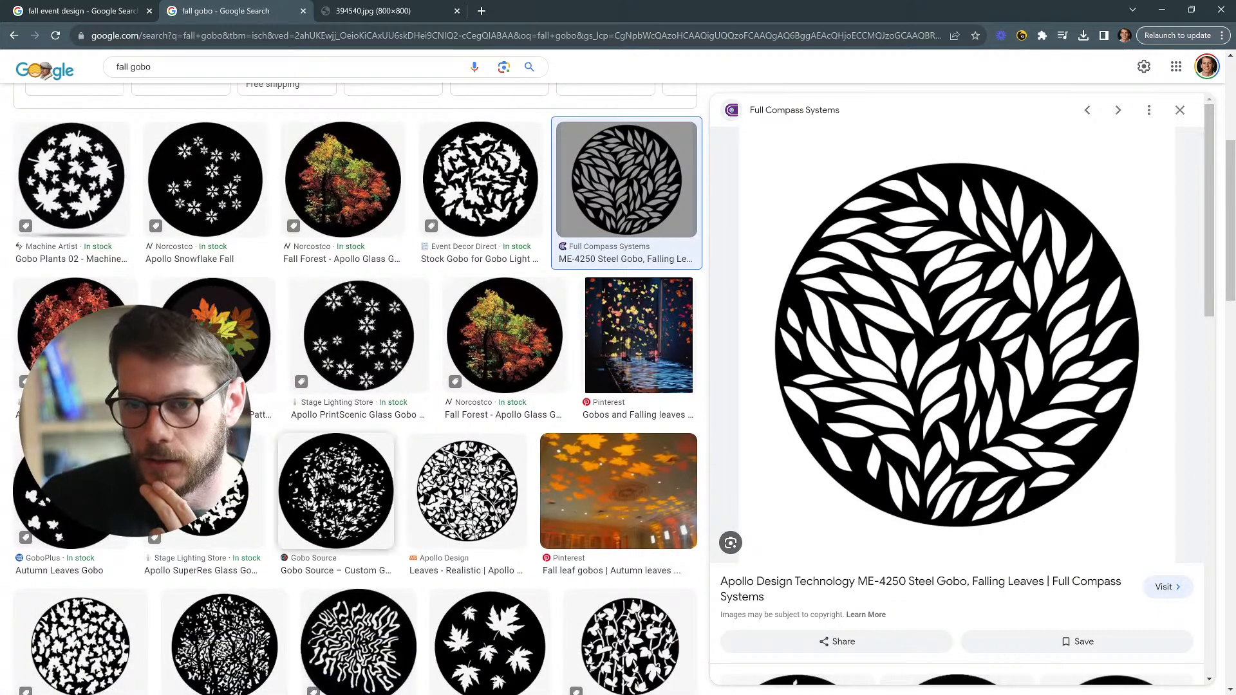
right_click(902, 356)
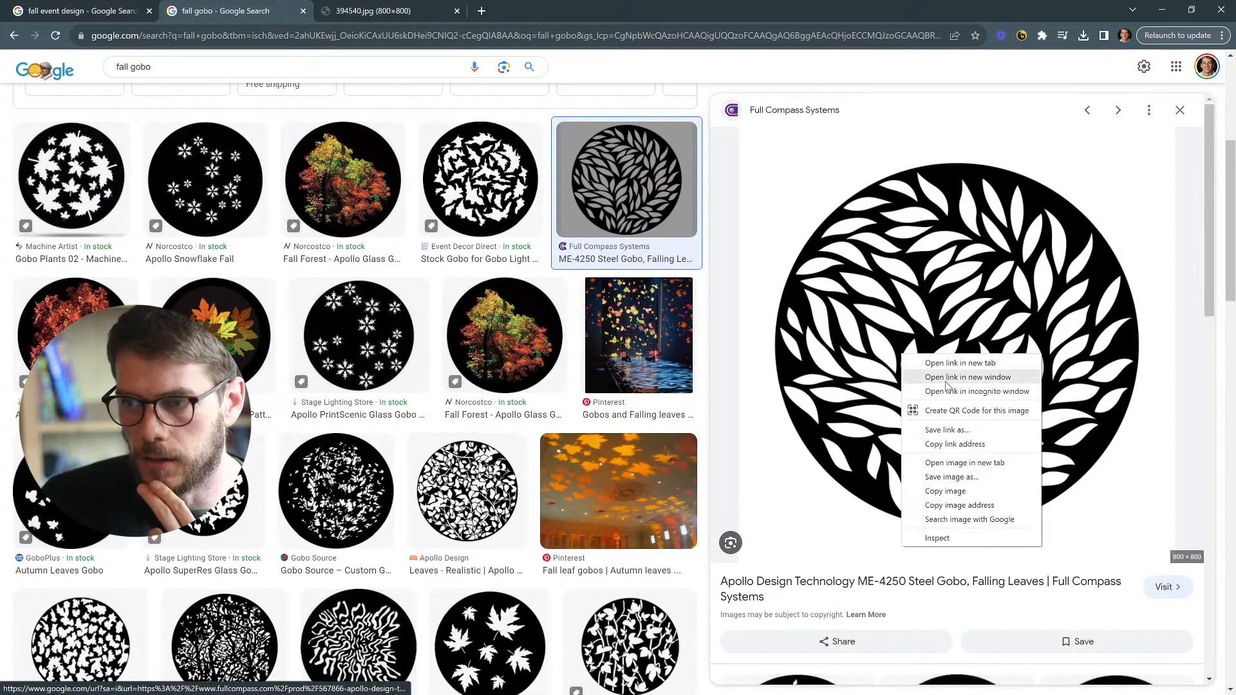
Step: Capture the round Falling Leaves gobo from the preview with Snipping Tool, cropping tightly around its black circle
left_click(659, 5)
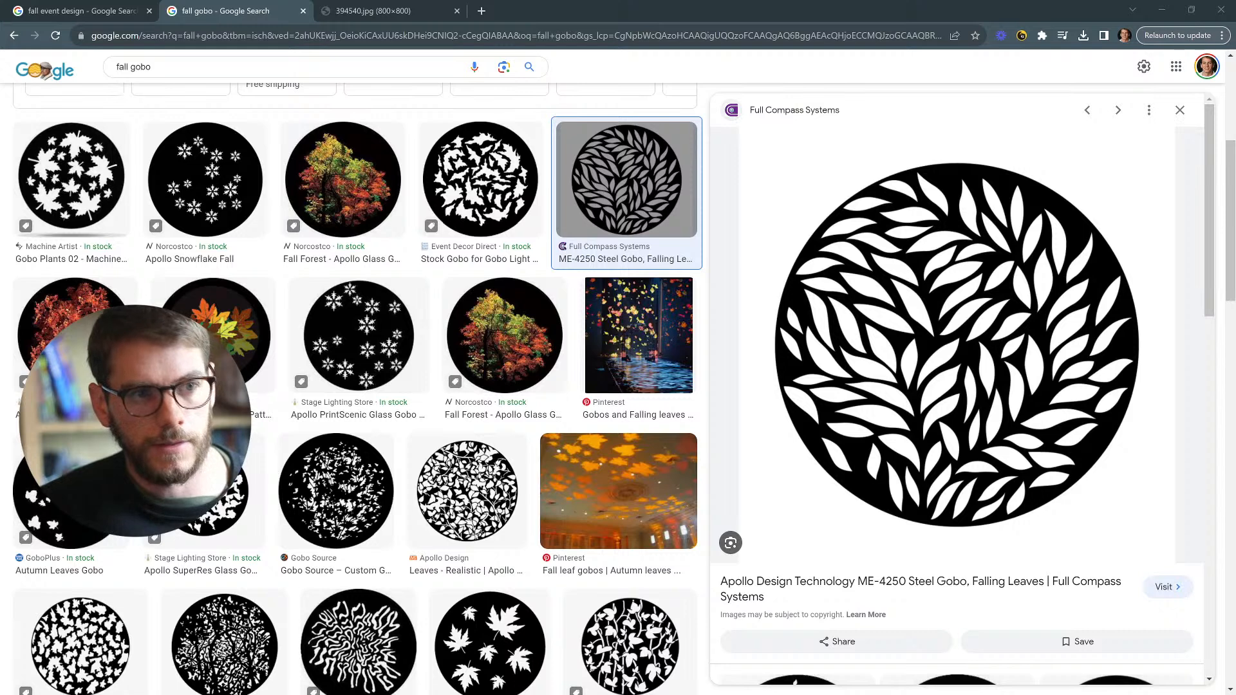
left_click(406, 308)
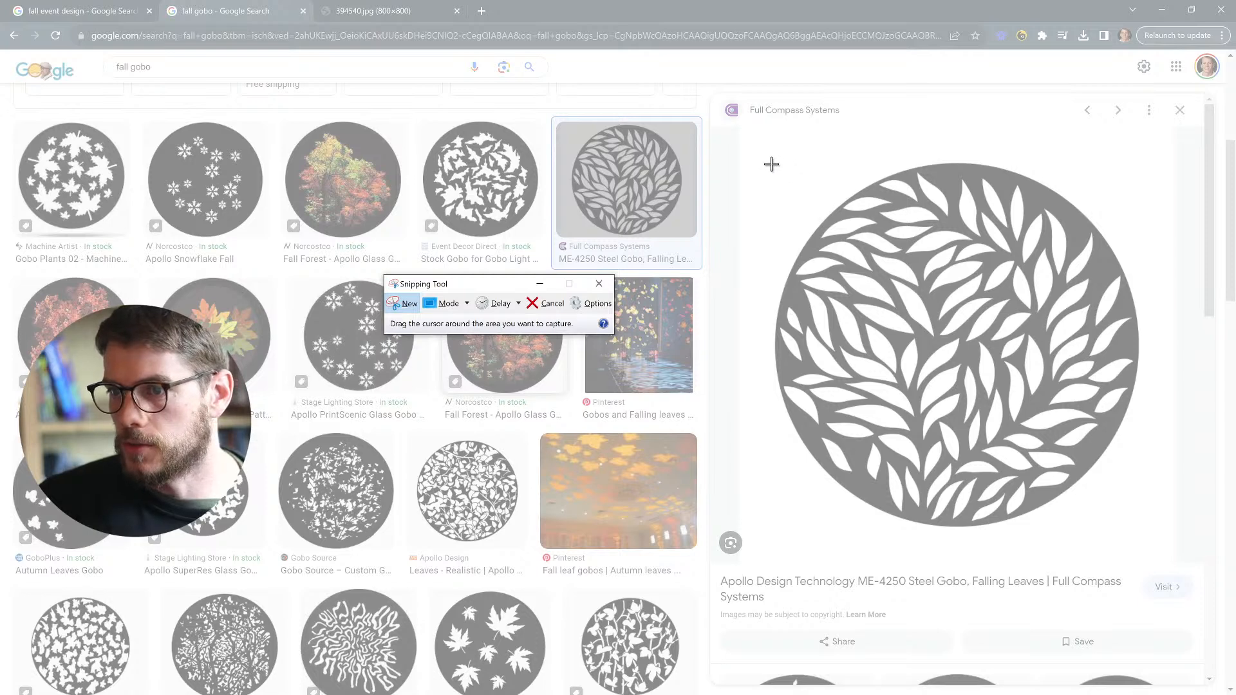
left_click_drag(771, 160, 1142, 529)
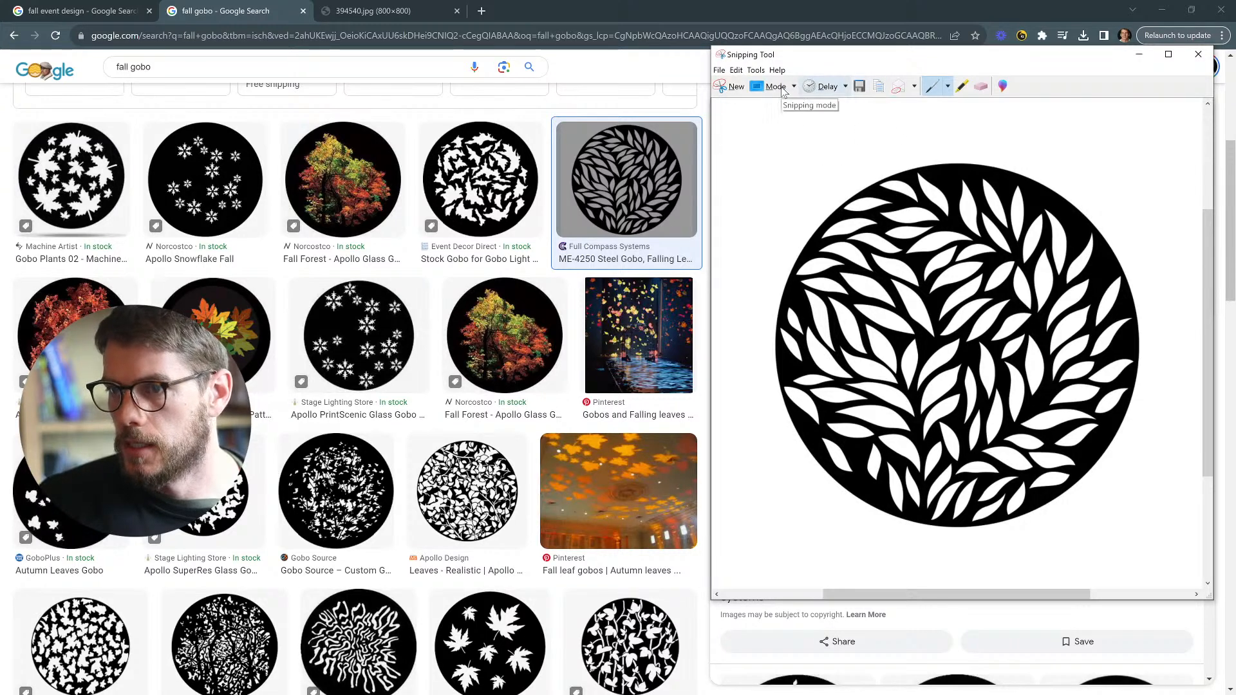
Step: Save the captured gobo snip as a JPEG file, browsing from This PC for the destination
left_click(857, 86)
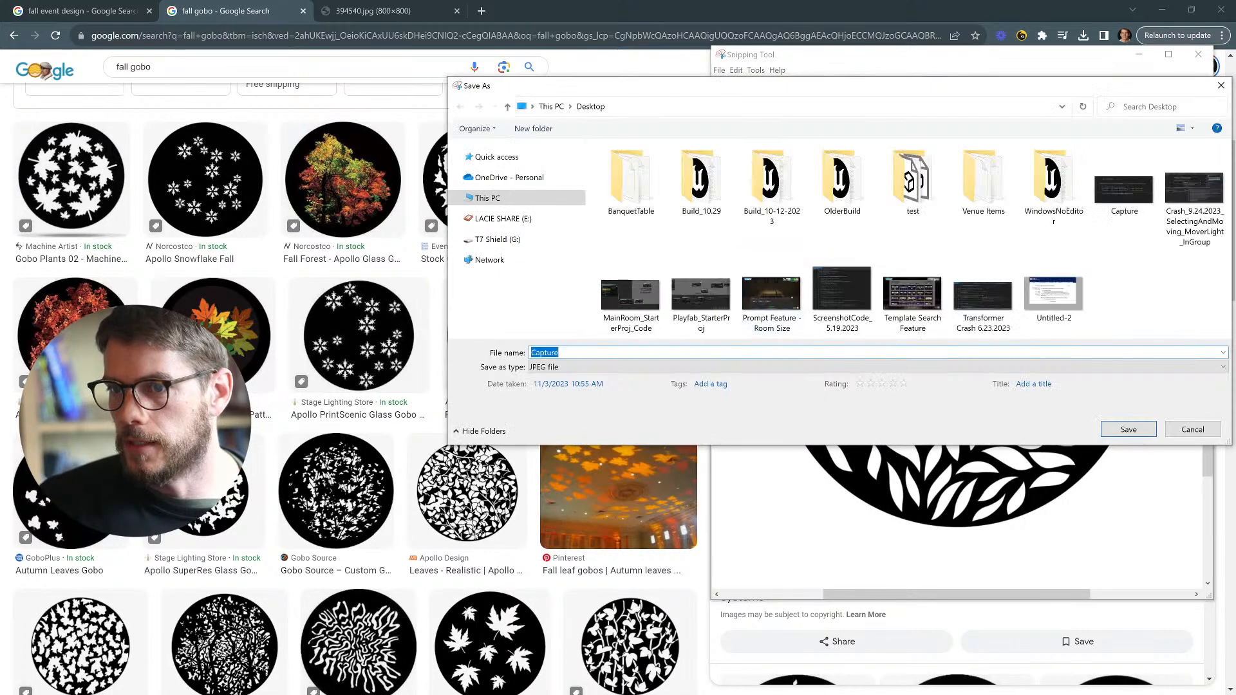
left_click(523, 197)
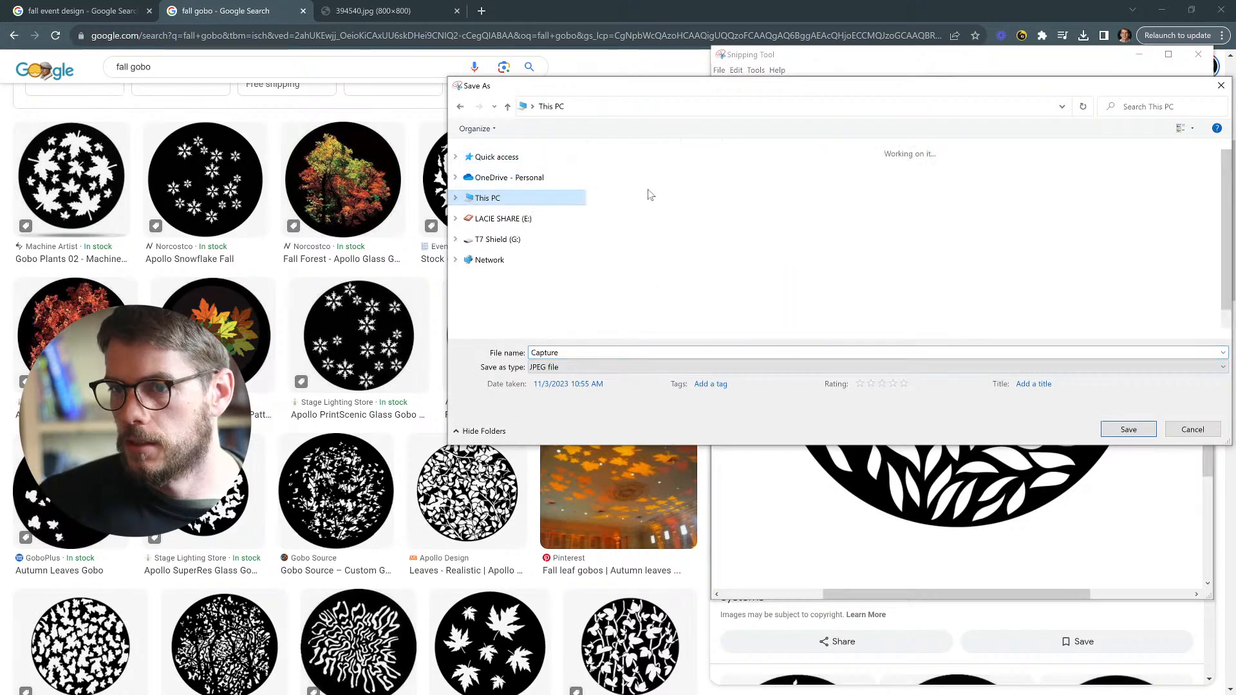
left_click_drag(1032, 89, 0, 265)
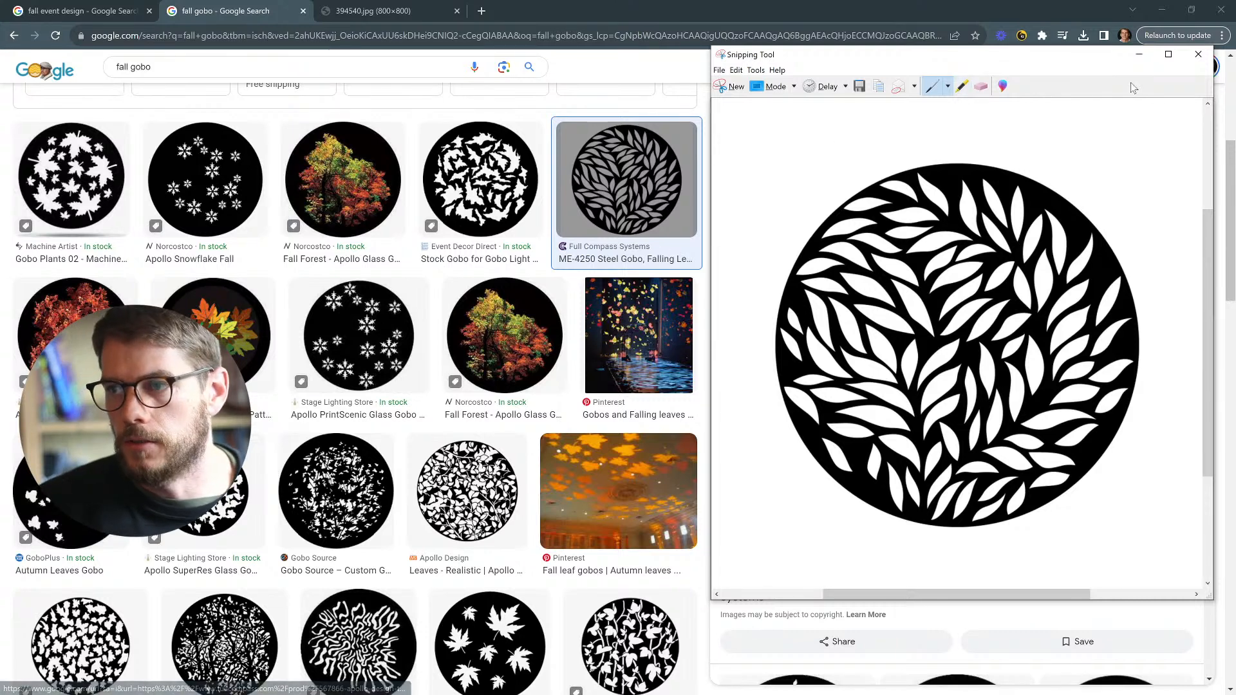
Step: Return to the ballroom scene and load the Falling Leaves gobo image onto the floor moving head light through its direct link
left_click(1138, 55)
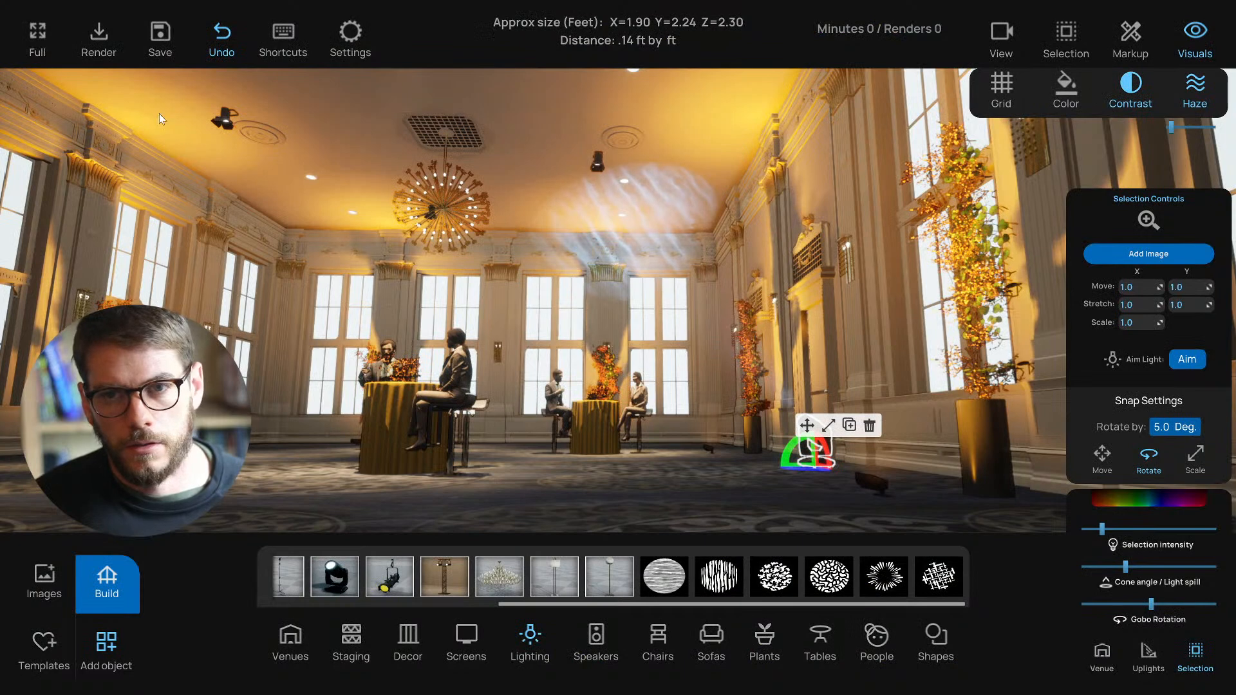
left_click(40, 571)
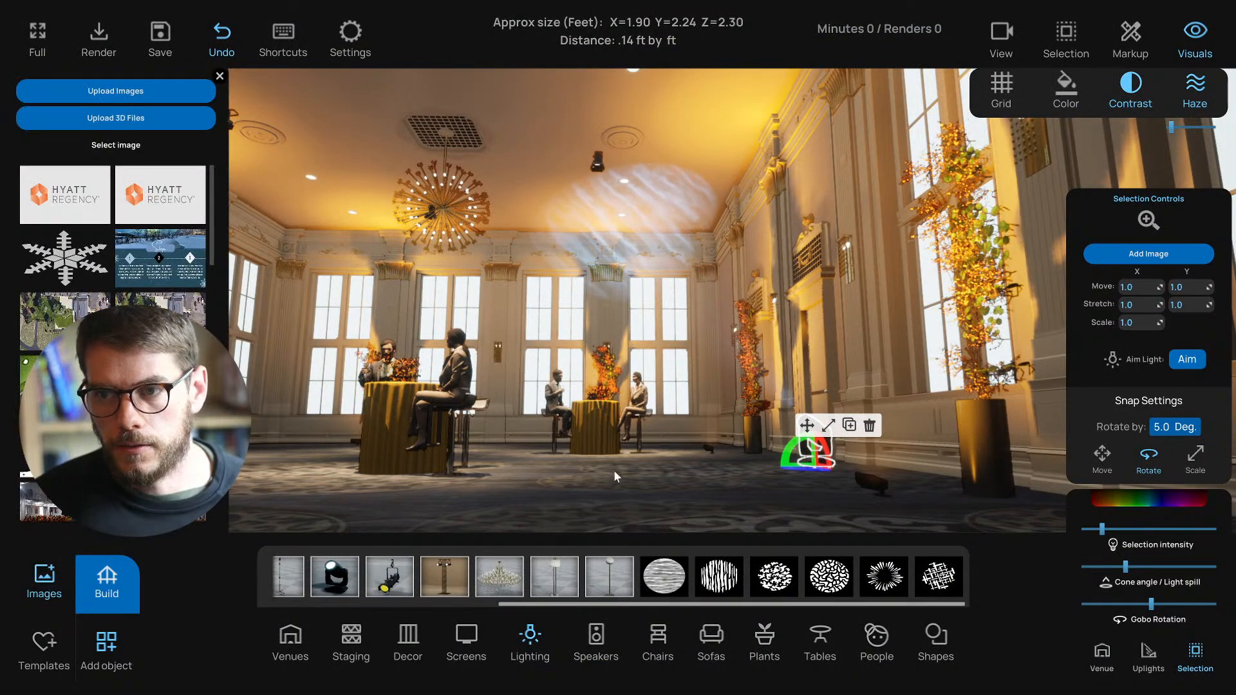
left_click(220, 79)
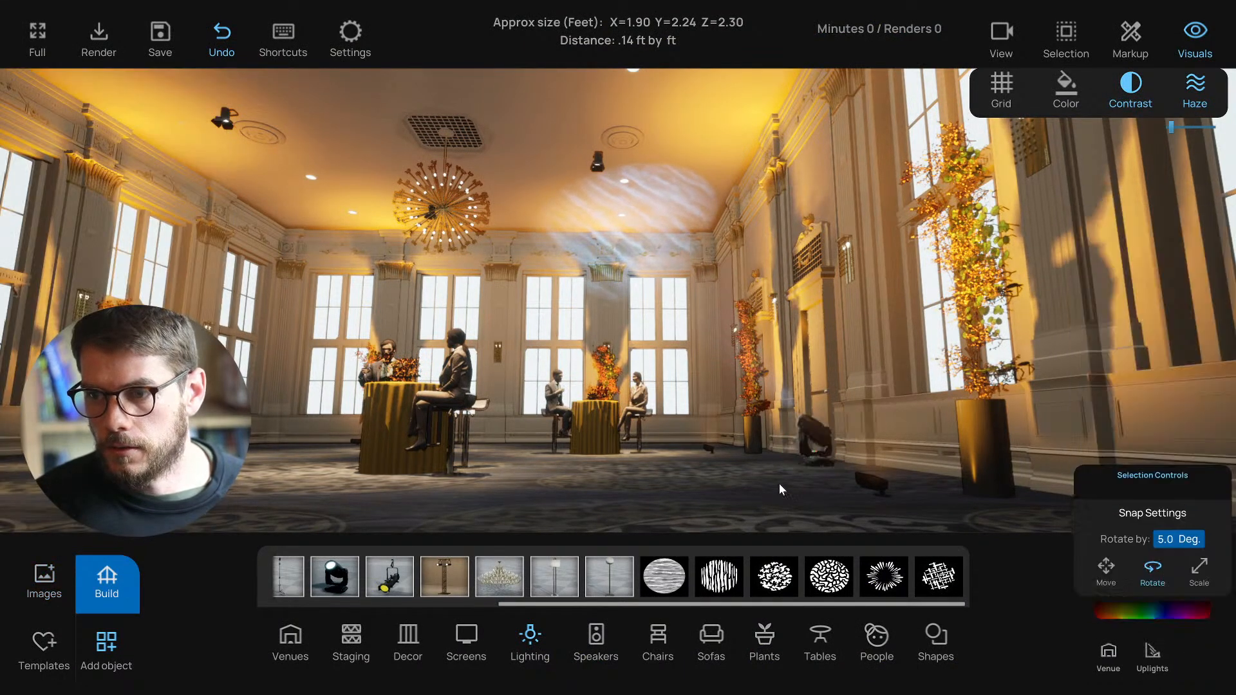
key("w")
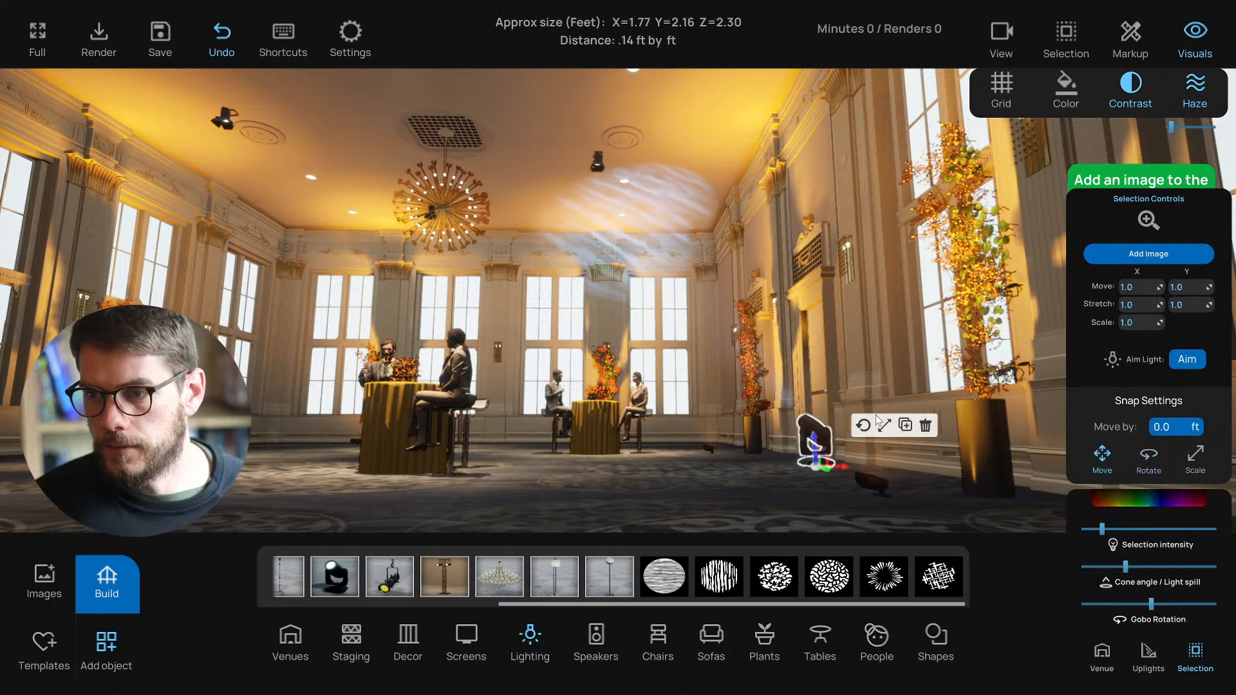
left_click(1148, 253)
key("ctrl+a")
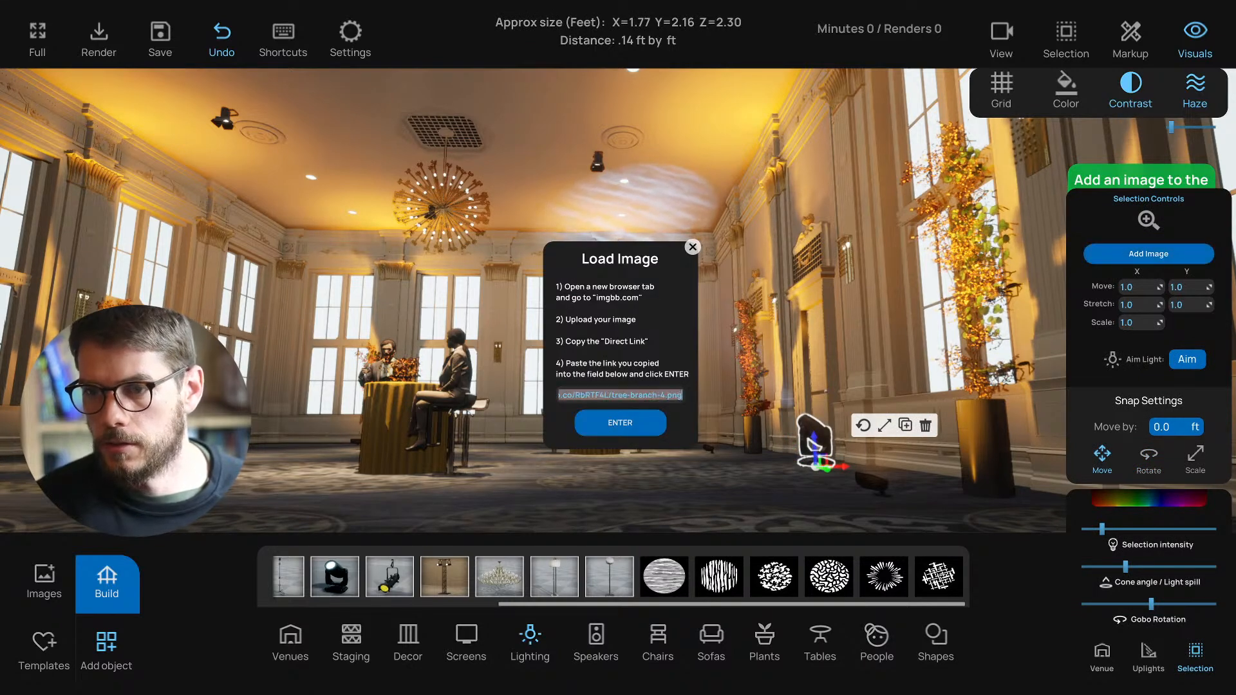
type("https://i.ibb.co/RbRTF4L/tree-branch-4.png")
left_click(619, 422)
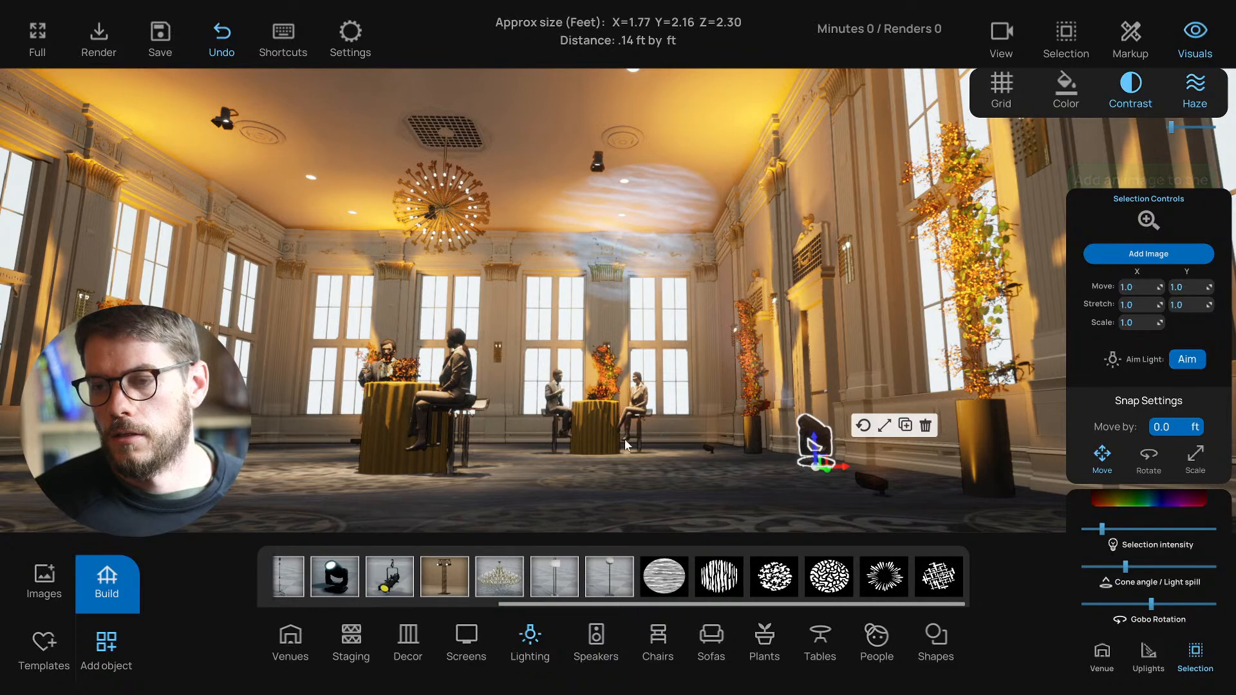
Step: Adjust the moving head's cone angle and aim its leaf gobo at the far wall's pillar between the windows
right_click_drag(691, 479, 698, 486)
scroll(704, 485, "up", 3)
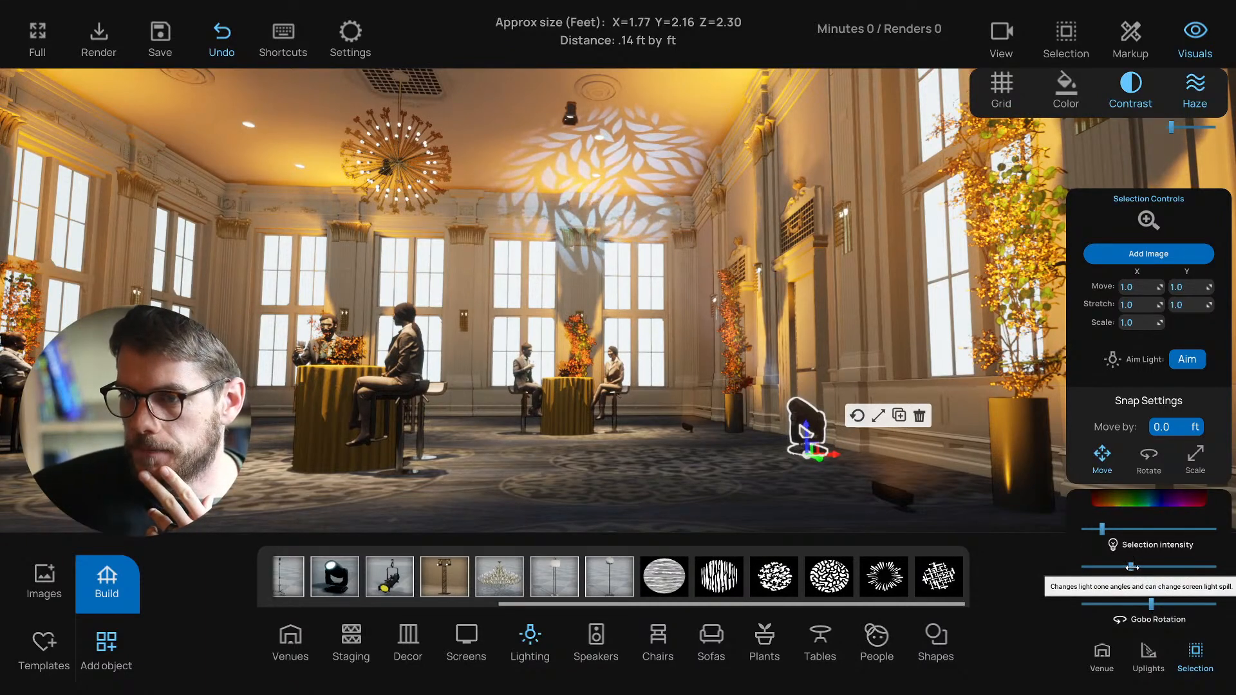
left_click_drag(1131, 567, 1129, 568)
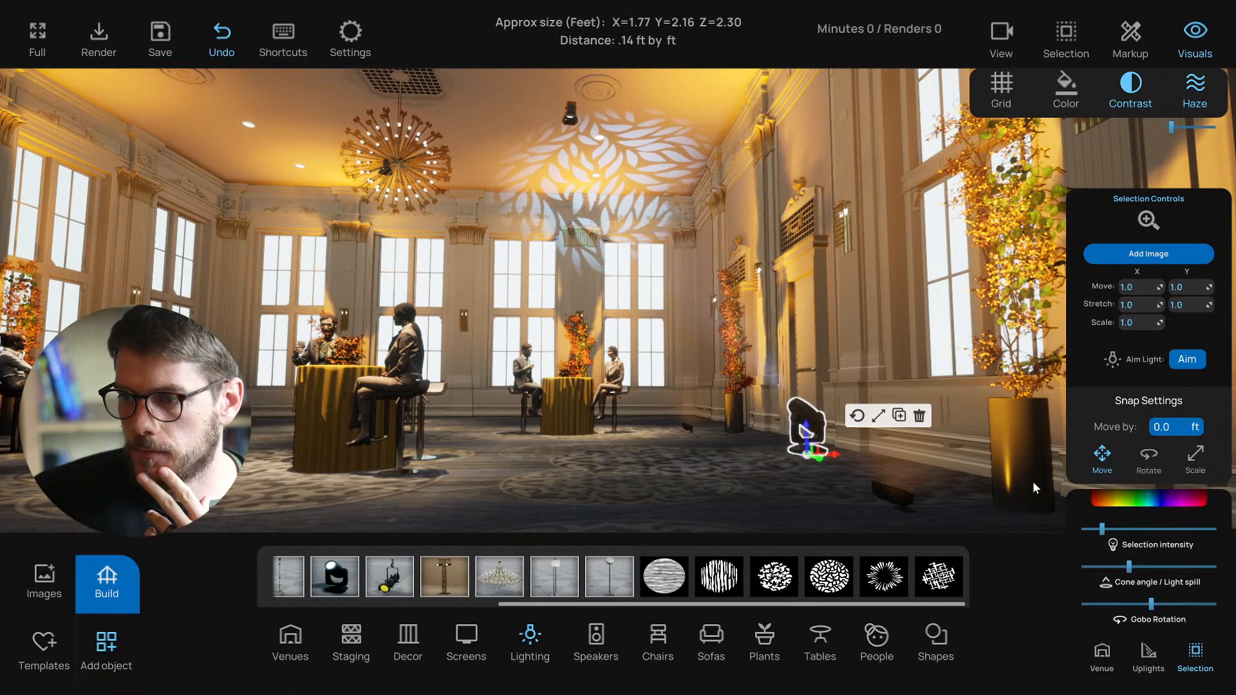
left_click(1186, 360)
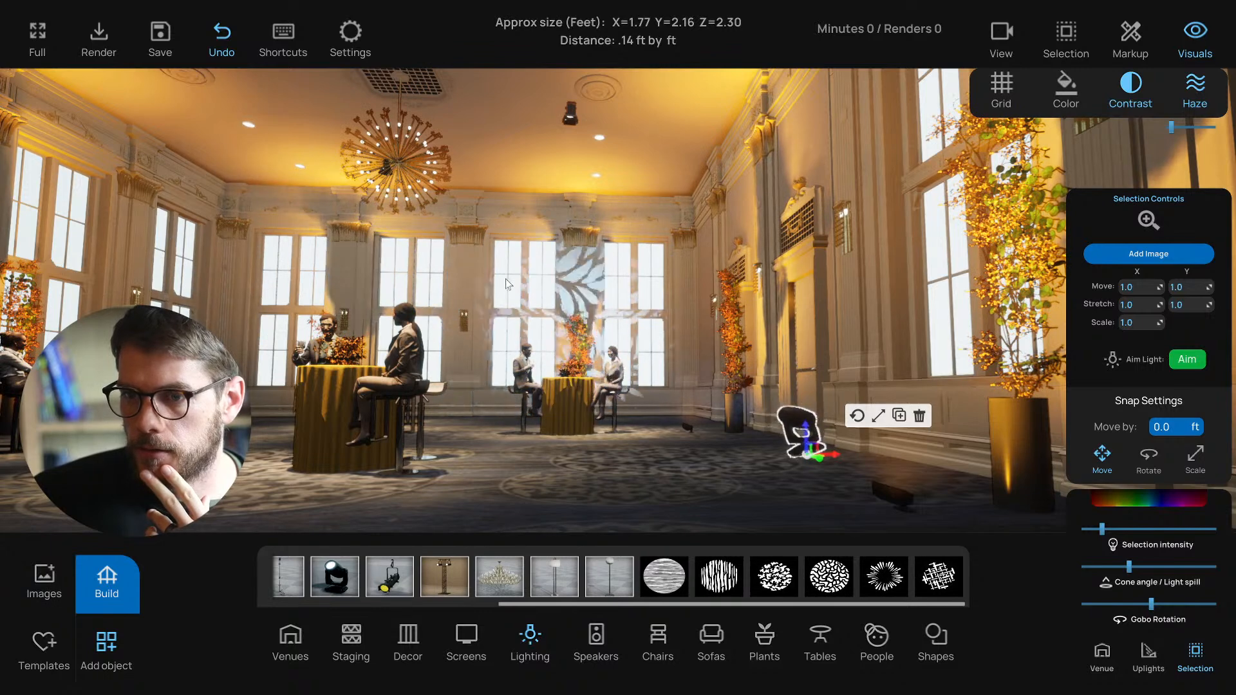
left_click(513, 235)
Step: Reposition the floor moving head light along the side wall, close to the uplit flower columns
scroll(685, 399, "down", 1)
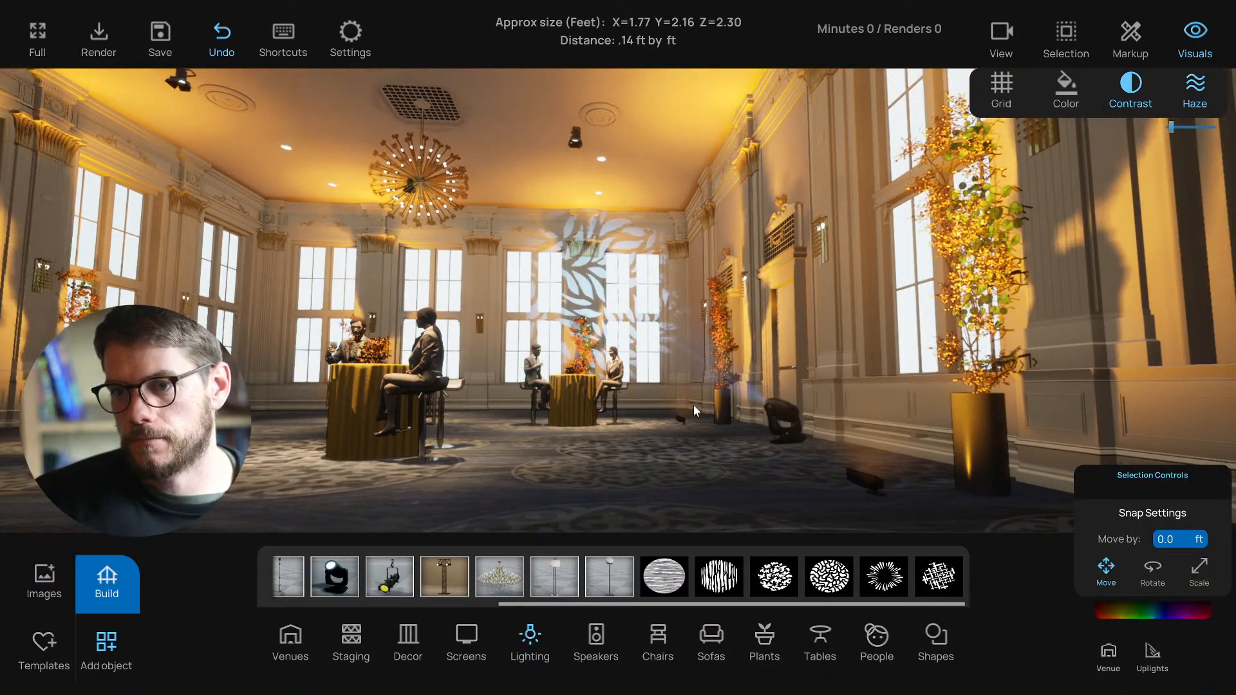
left_click(800, 409)
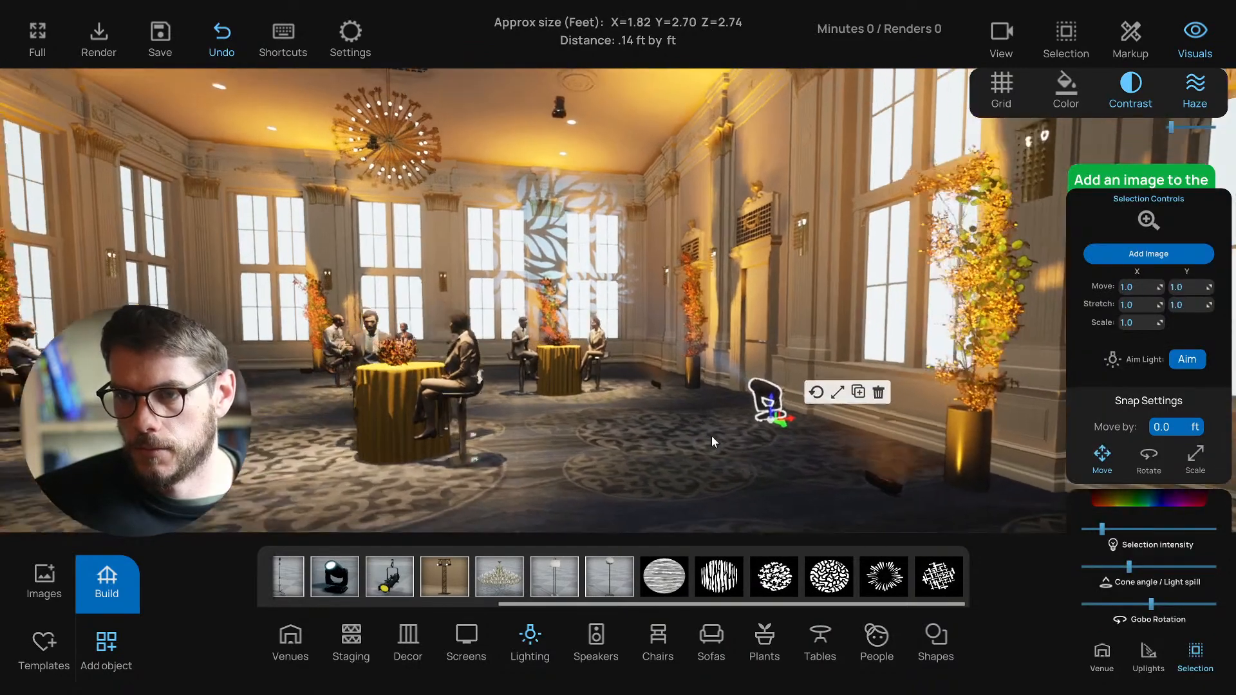
middle_click_drag(712, 437, 706, 436)
left_click(852, 444)
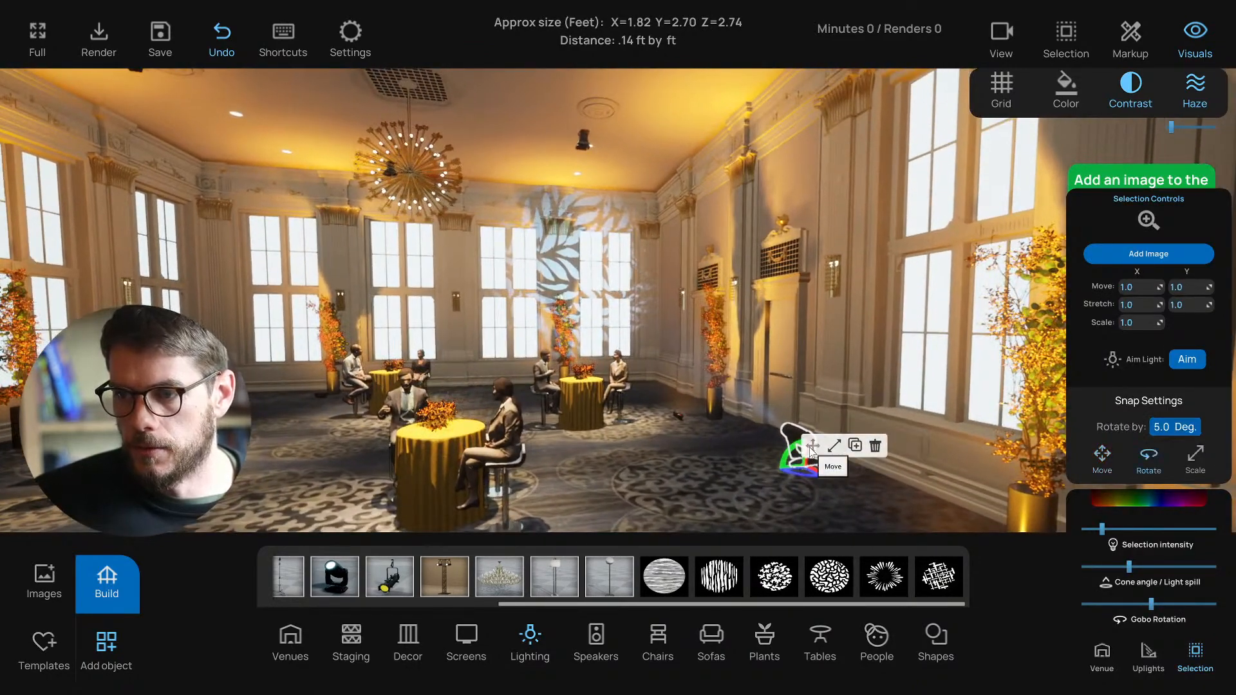
left_click(812, 446)
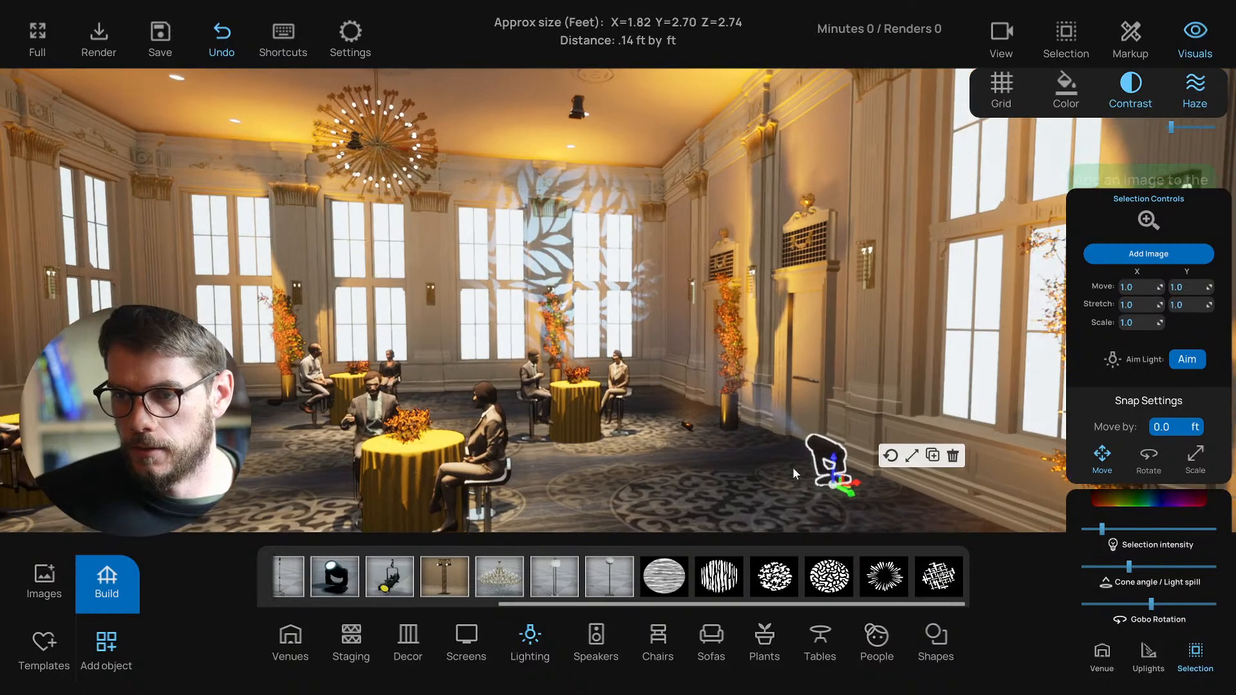
key("f")
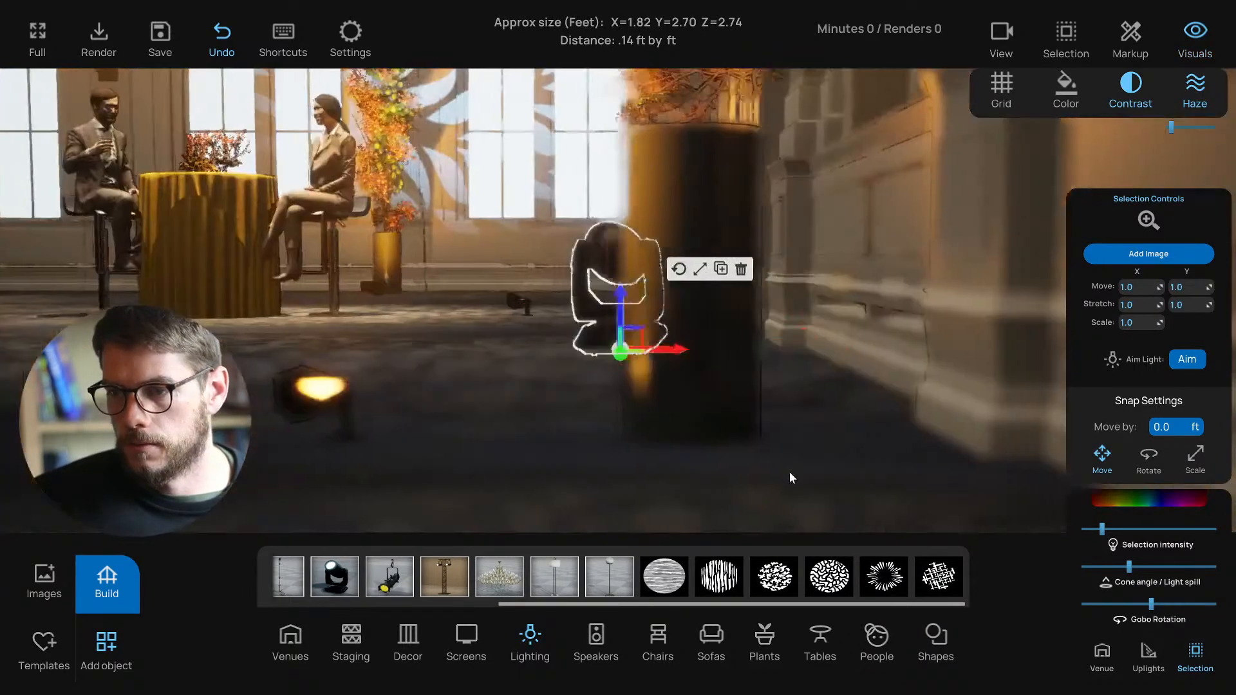
scroll(790, 475, "down", 5)
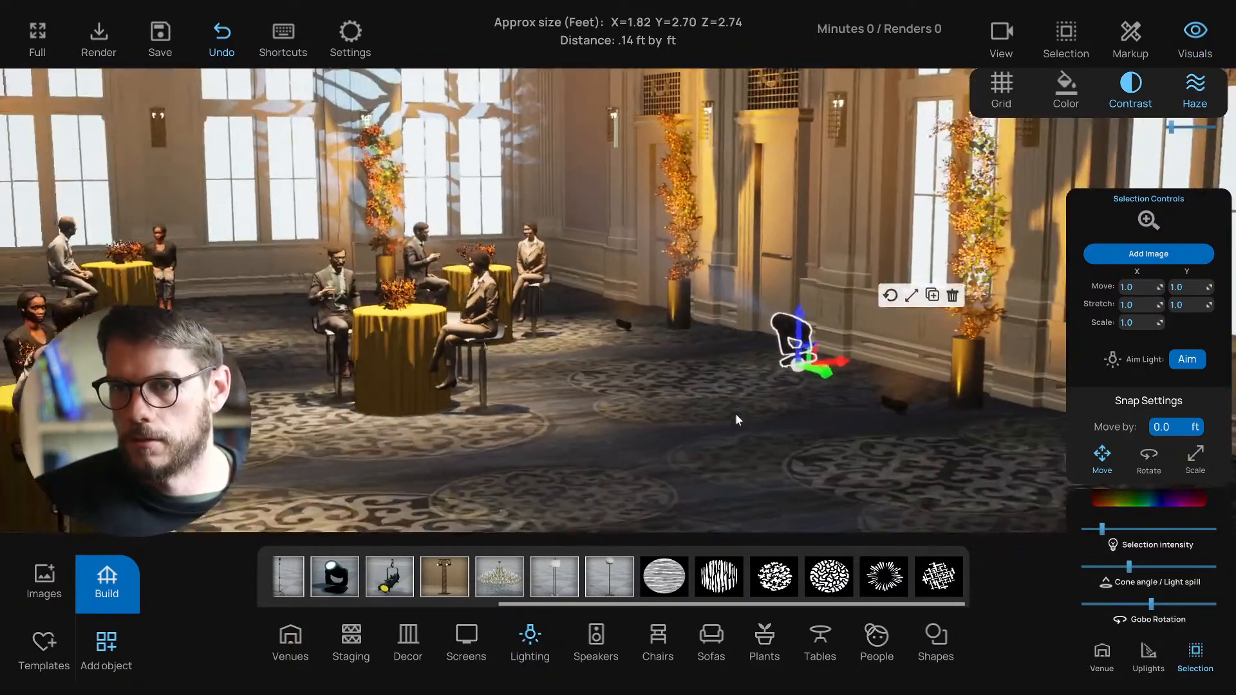
middle_click_drag(735, 414, 781, 405)
left_click_drag(780, 403, 730, 387)
middle_click_drag(637, 390, 618, 372)
scroll(617, 371, "down", 3)
scroll(617, 371, "up", 4)
left_click_drag(803, 488, 854, 487)
middle_click_drag(735, 473, 709, 453)
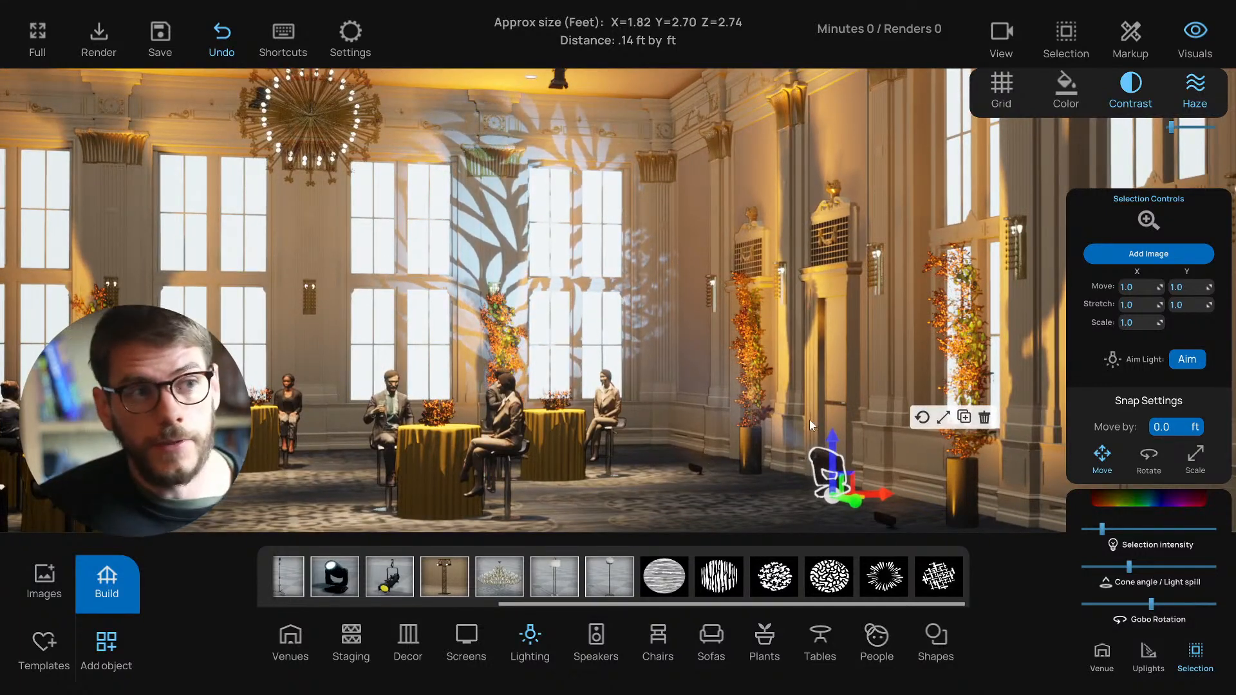
Step: Colour the moving head's gobo light a darkened muted green, hex sRGB 608E4DFF, after trying blue and violet
left_click(1136, 504)
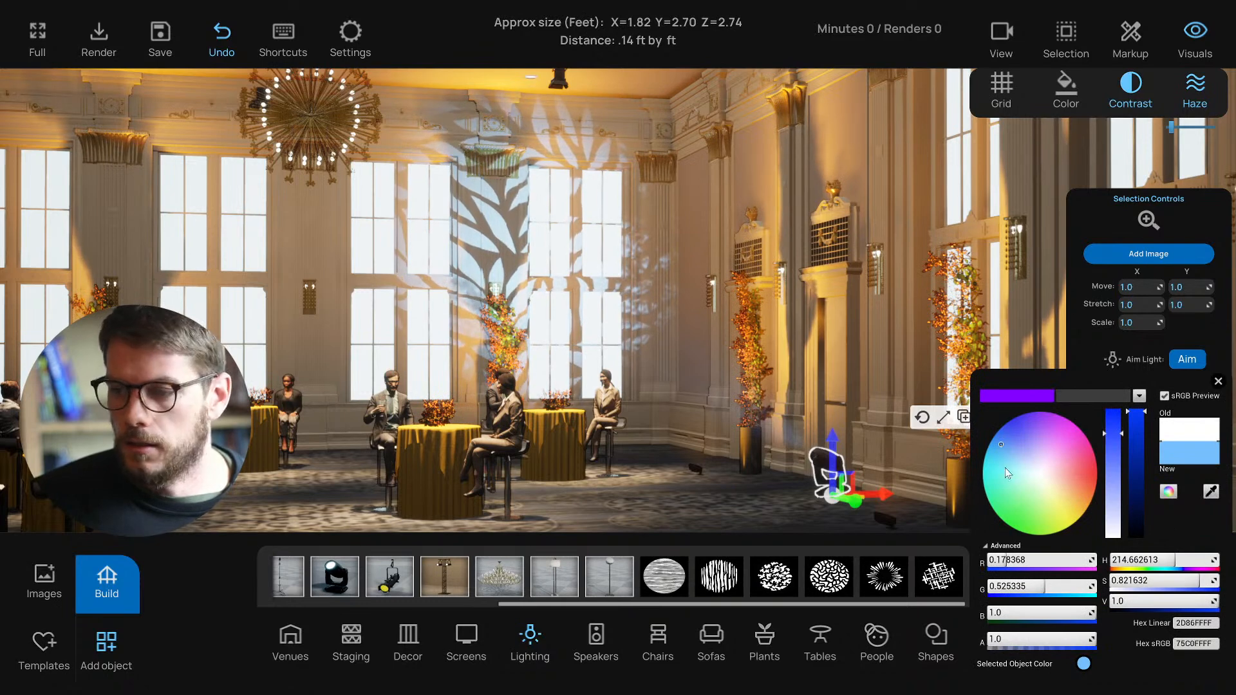
mouse_move(1078, 474)
left_mouse_down()
mouse_move(1072, 483)
mouse_move(1085, 476)
mouse_move(1072, 477)
mouse_move(1054, 428)
mouse_move(1012, 434)
mouse_move(1038, 449)
mouse_move(1017, 452)
mouse_move(1017, 419)
left_mouse_up()
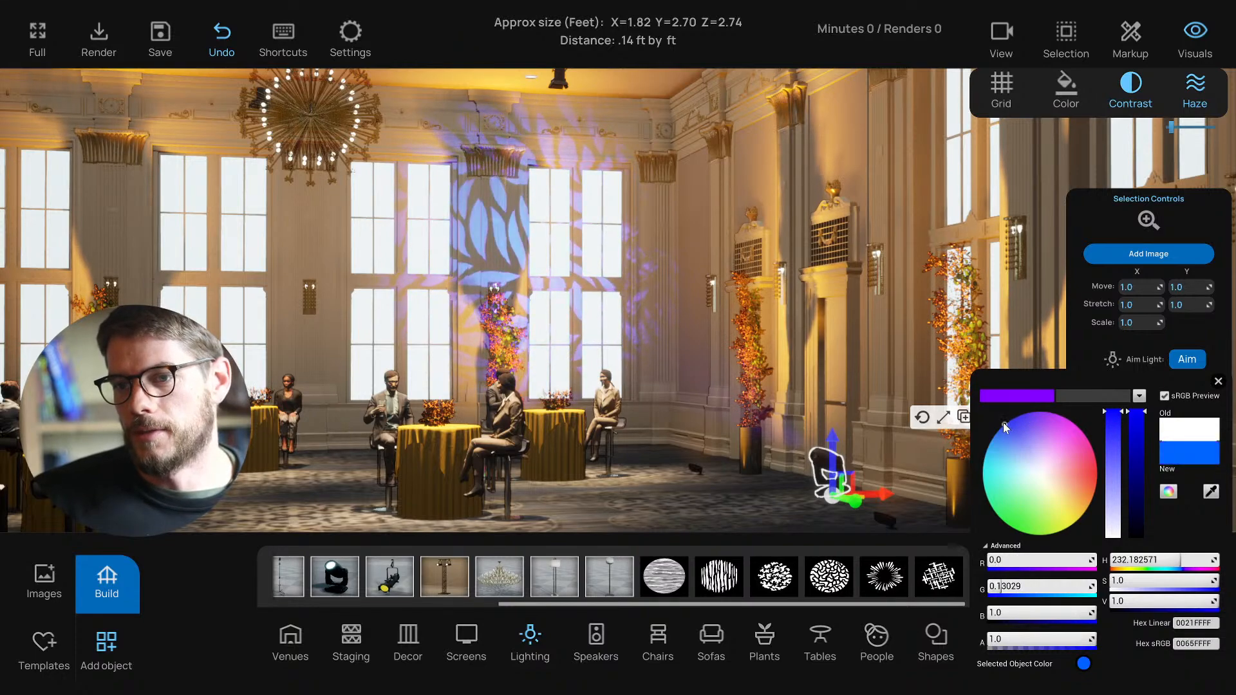
left_click(1014, 417)
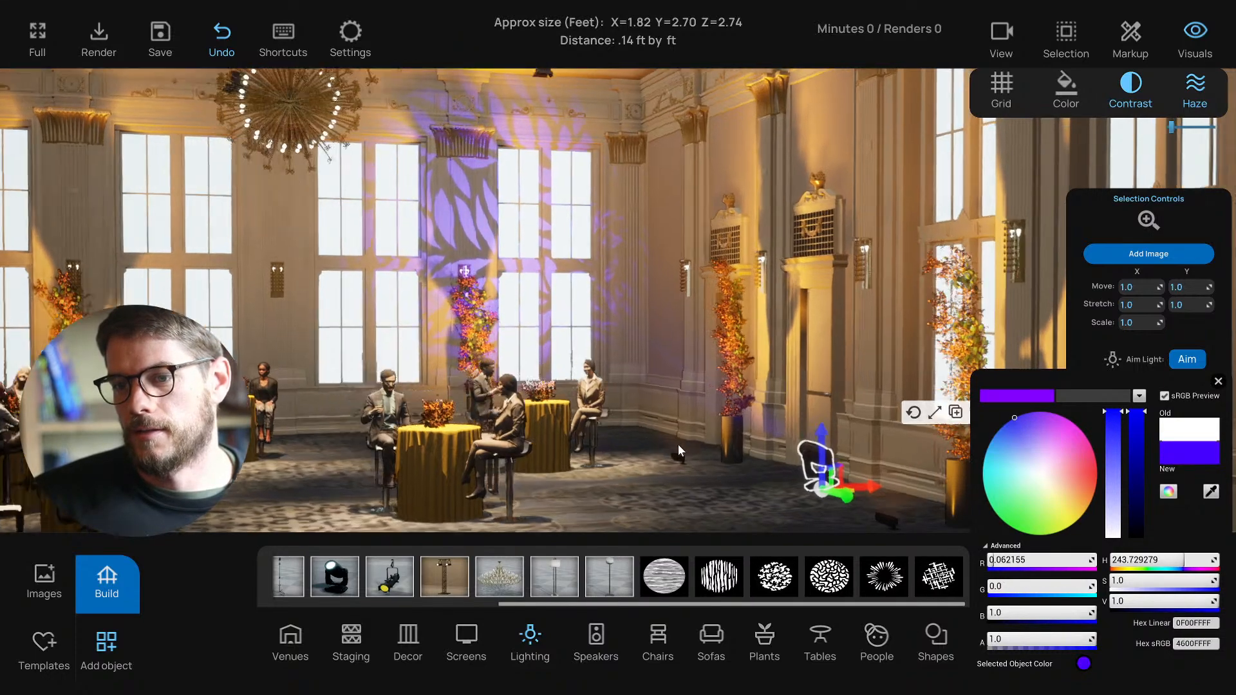
right_click_drag(678, 444, 679, 444)
mouse_move(1026, 493)
left_mouse_down()
mouse_move(1036, 474)
mouse_move(1072, 485)
mouse_move(1000, 508)
mouse_move(1018, 528)
mouse_move(1029, 517)
left_mouse_up()
left_click_drag(1134, 474, 1134, 499)
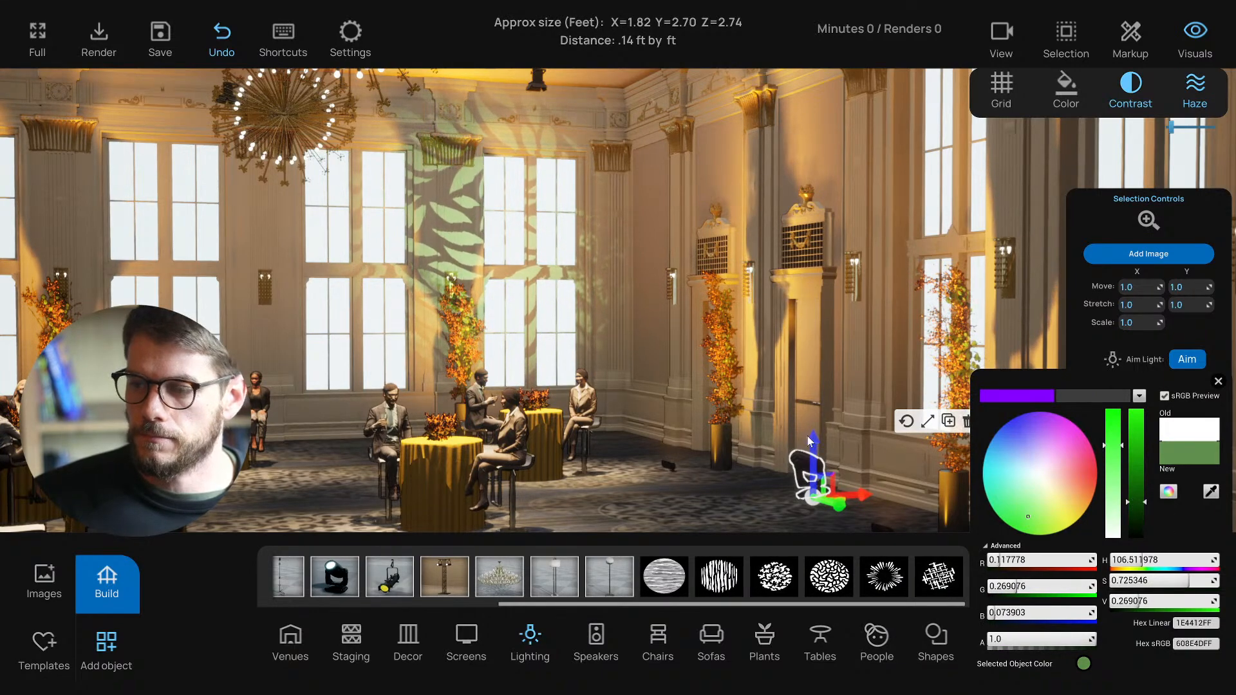
scroll(810, 441, "down", 1)
left_click(1217, 381)
Step: Duplicate the green gobo light to the opposite side of the room so its leaves cover the far wall's other pillar
right_click_drag(762, 448, 839, 476)
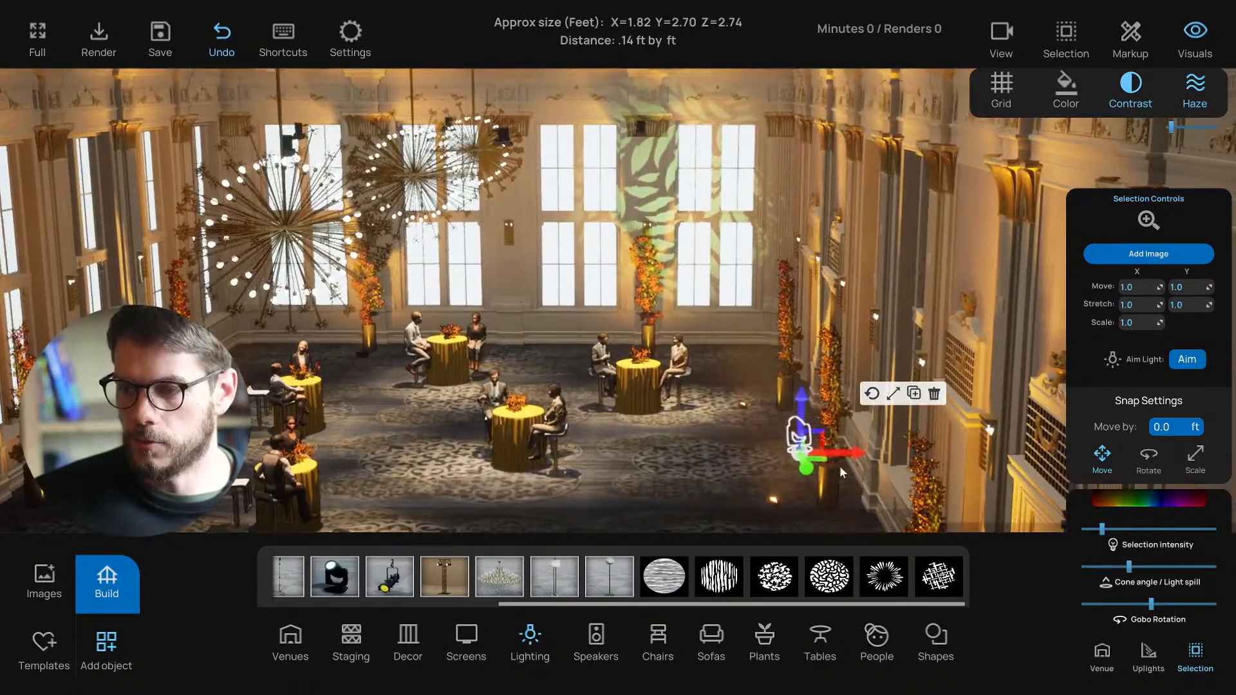
left_click_drag(843, 453, 229, 452)
key("ctrl+c")
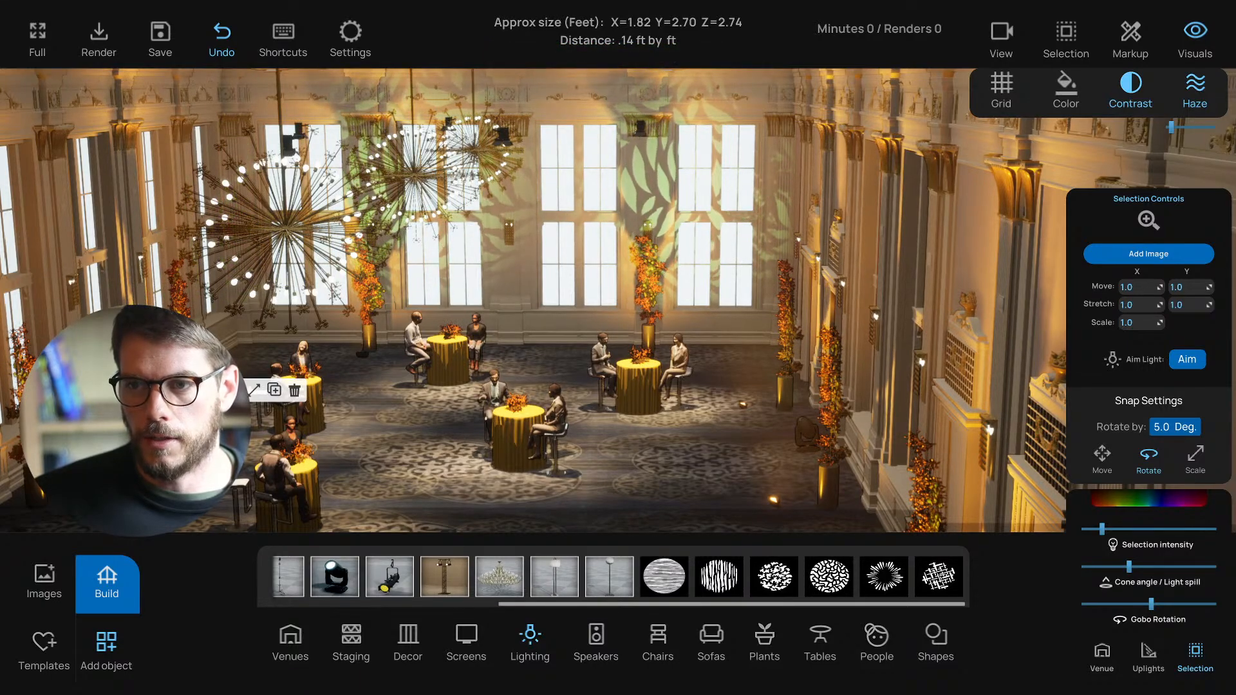
mouse_move(390, 419)
right_mouse_down()
mouse_move(435, 424)
mouse_move(388, 417)
right_mouse_up()
scroll(386, 416, "down", 4)
scroll(386, 416, "up", 10)
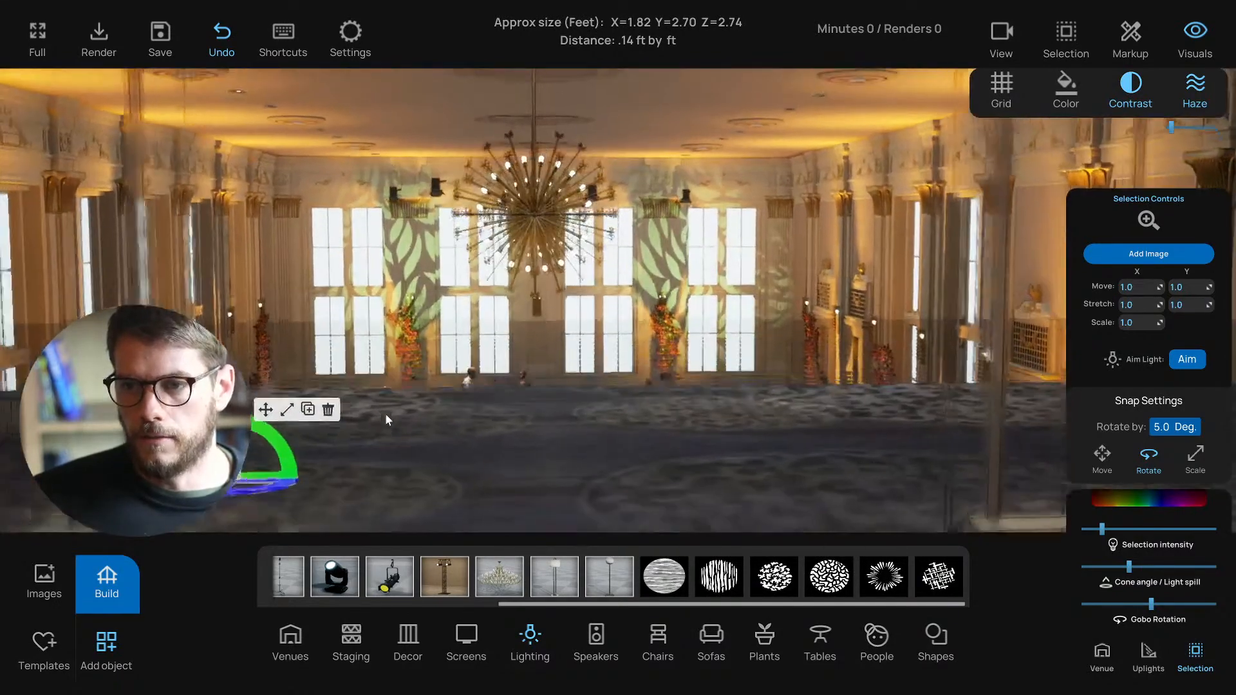
scroll(477, 399, "down", 6)
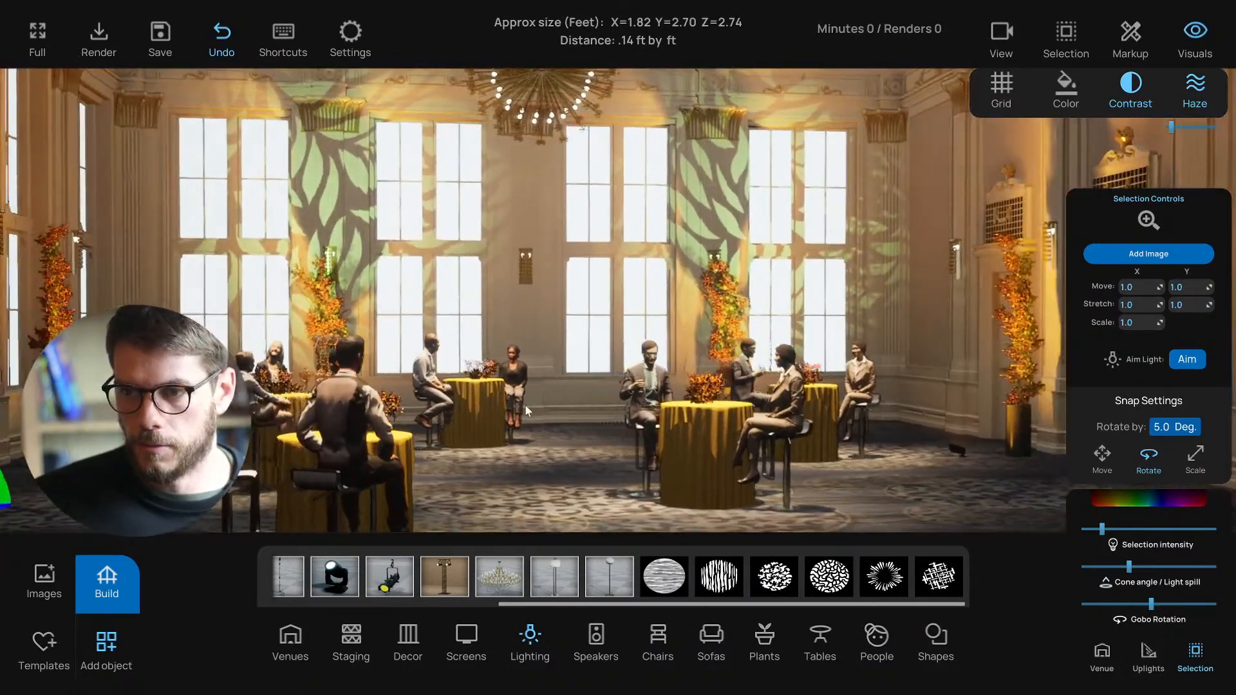
Step: Deselect the duplicated light and save the project
key("a")
left_click(719, 480)
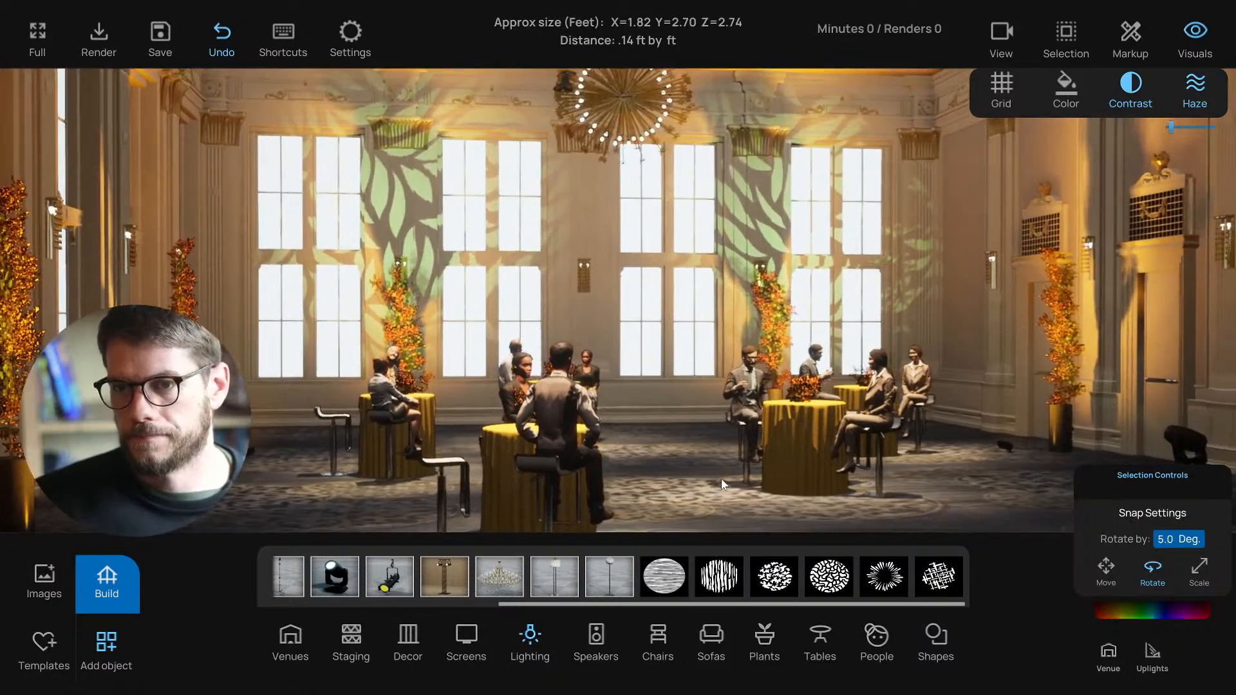
right_click_drag(721, 479, 666, 486)
key("s")
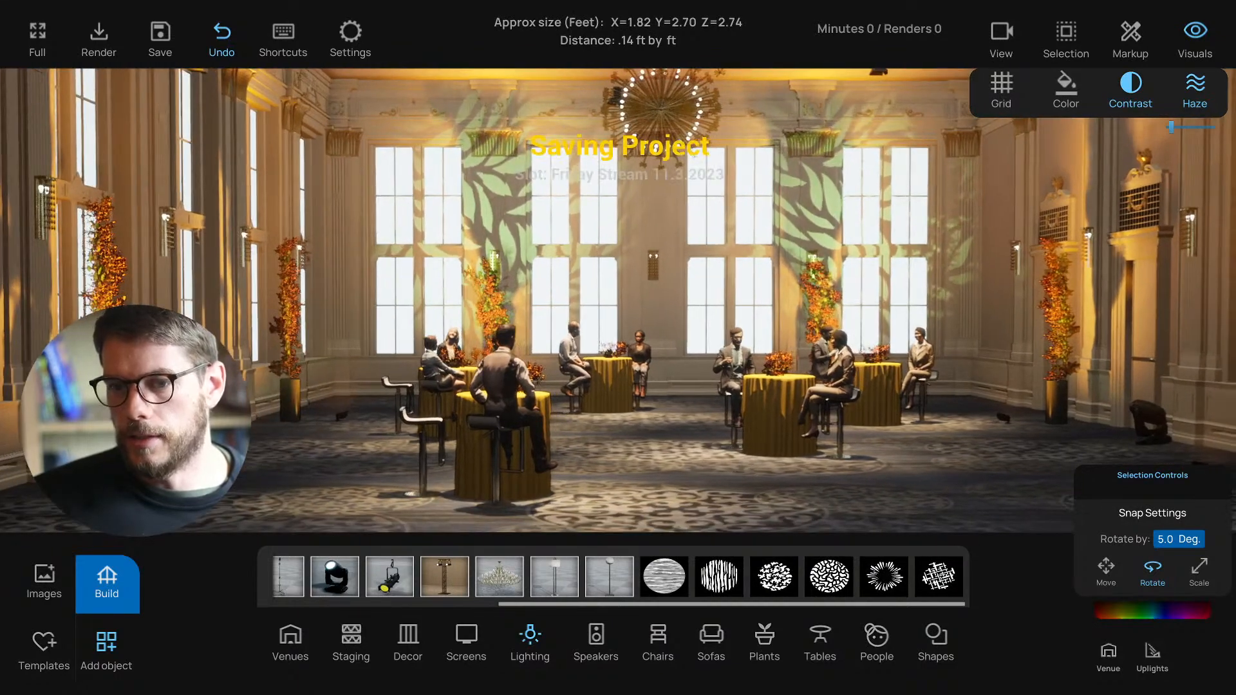
Step: Select both floor moving head lights together and recolour their gobo beams to a muted slate blue, hex sRGB 5C7F8EFF
left_click(279, 434)
key("d")
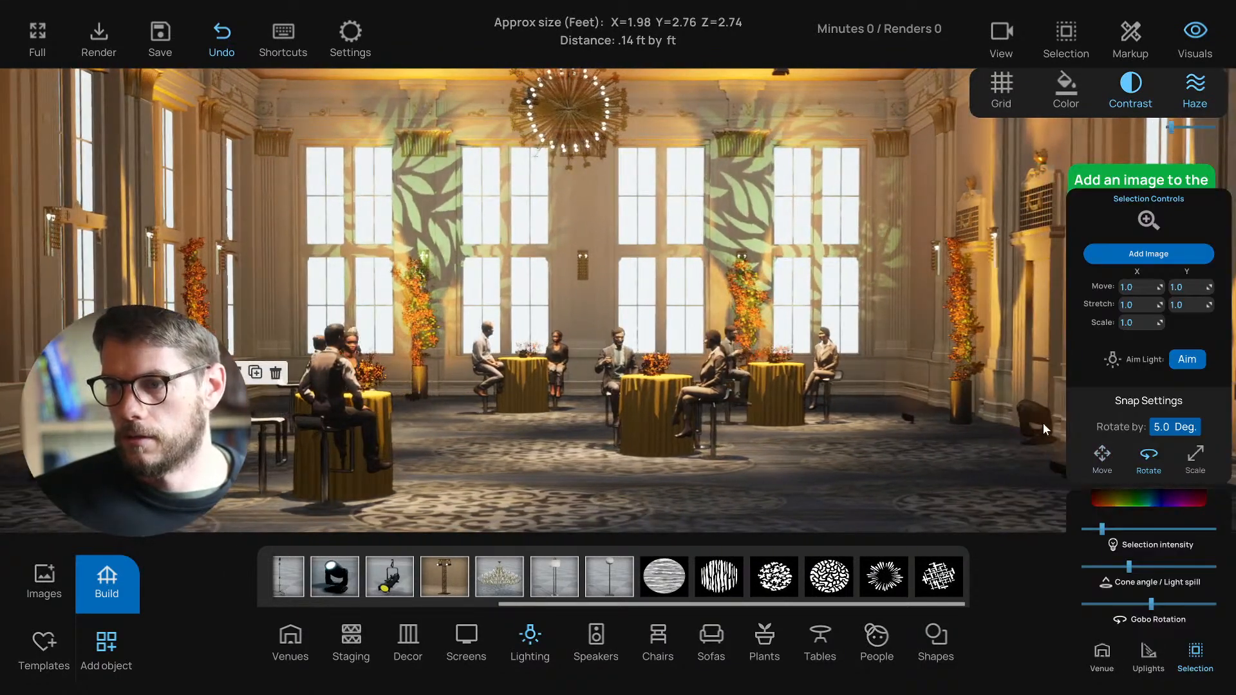
left_click(1042, 422, "shift")
key("s")
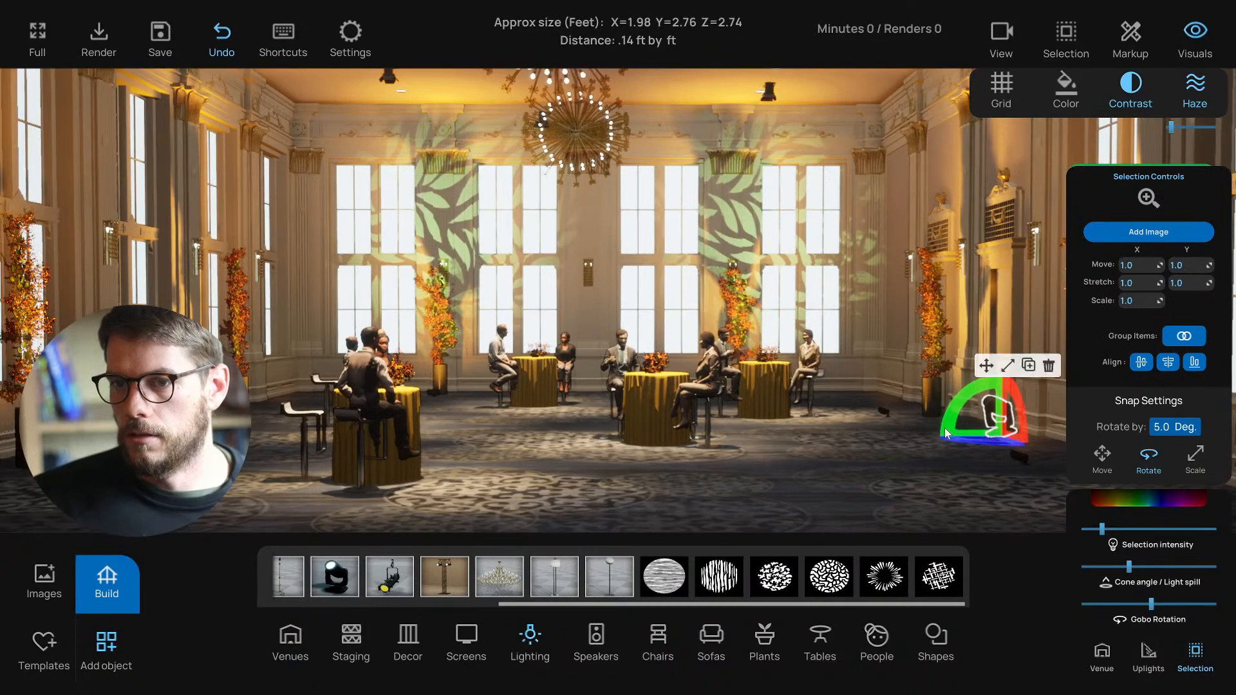
key("w")
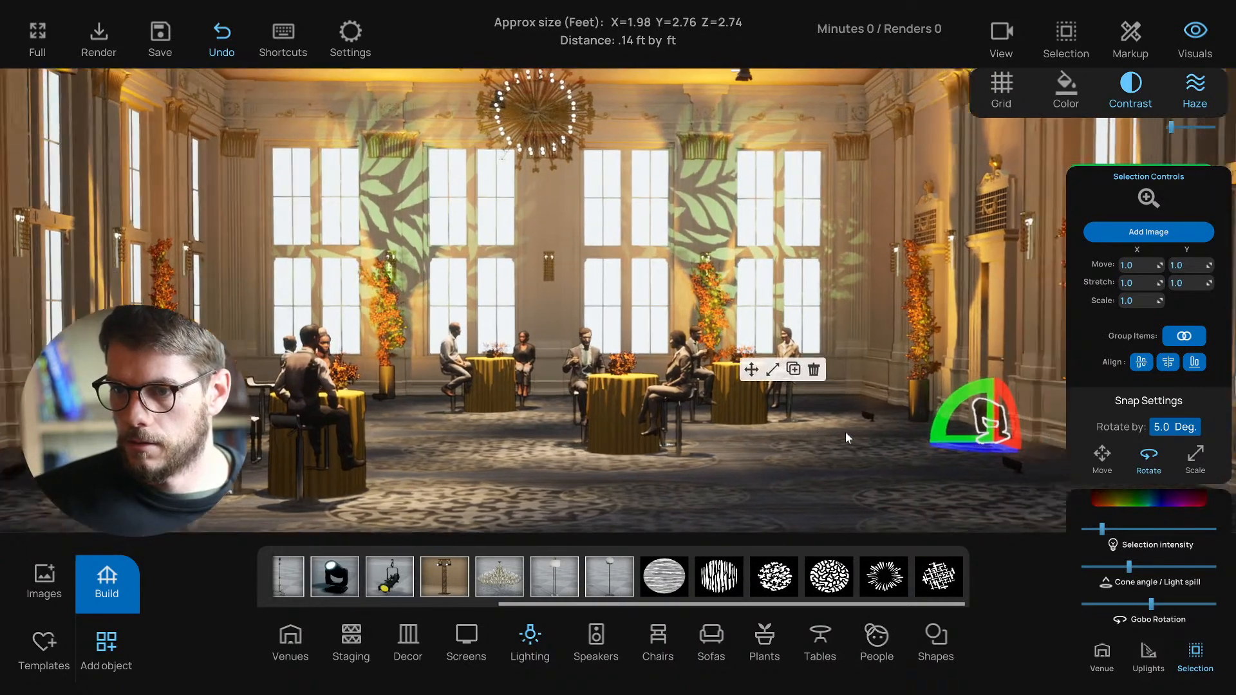
key("s")
key("w")
left_click(1170, 499)
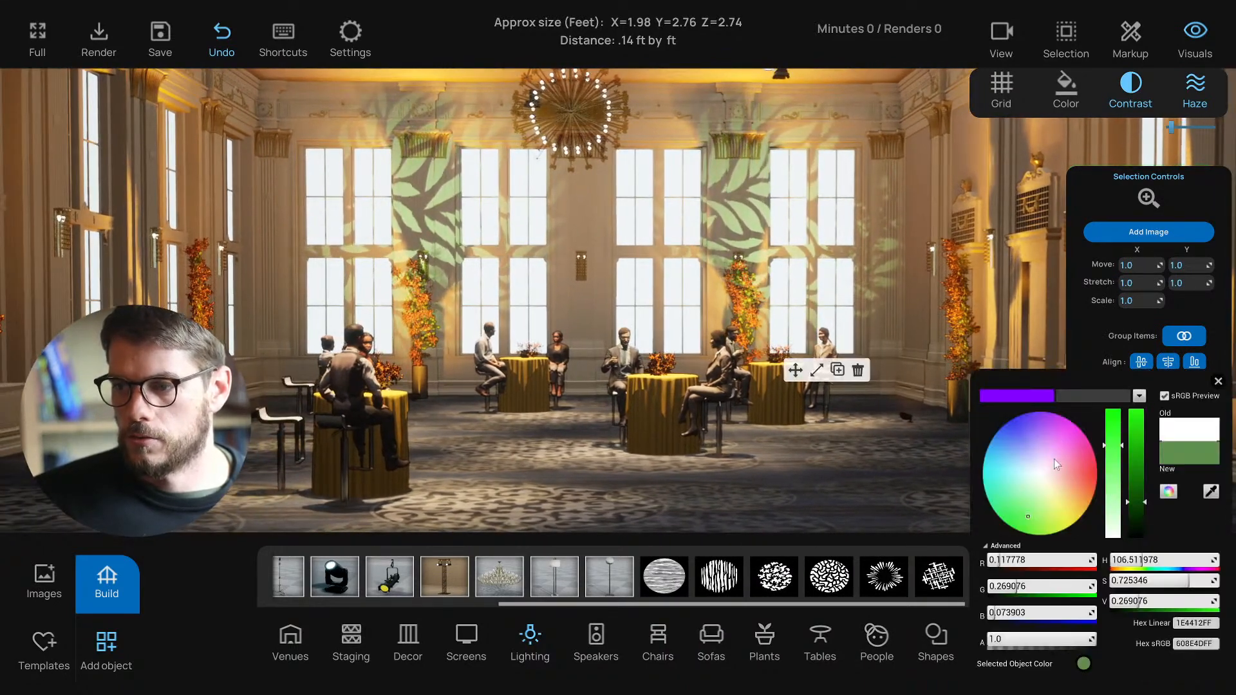
left_click_drag(1007, 492, 1018, 460)
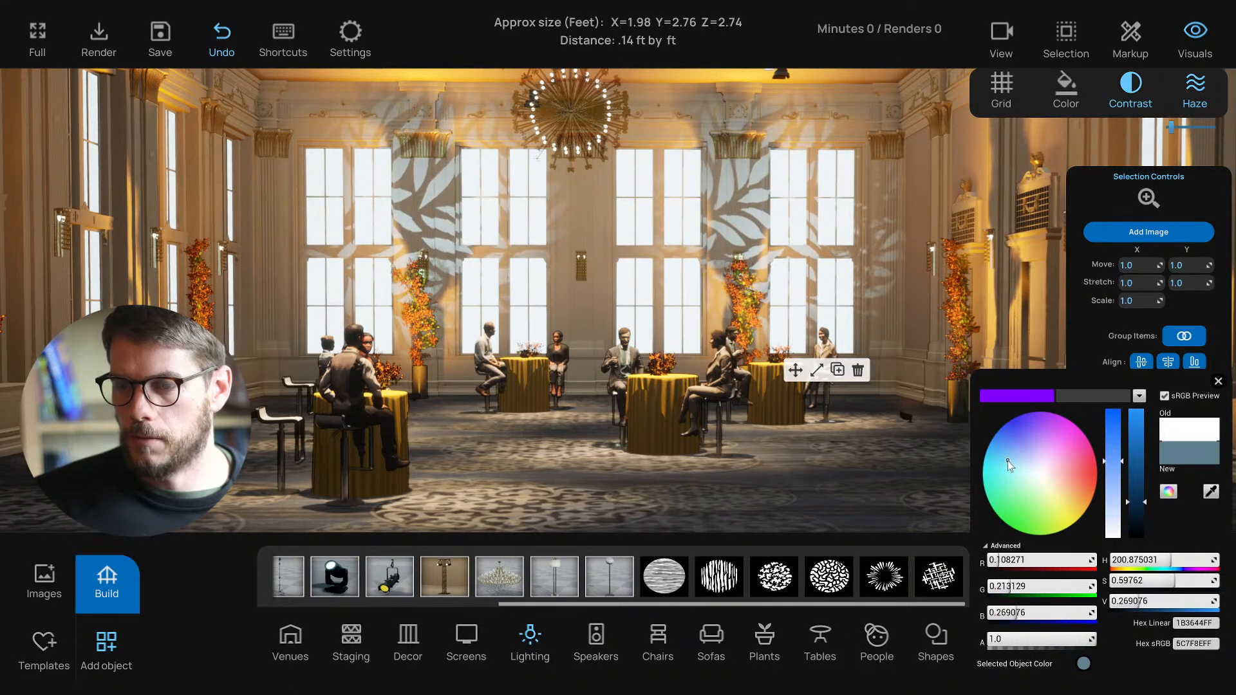
left_click(1218, 381)
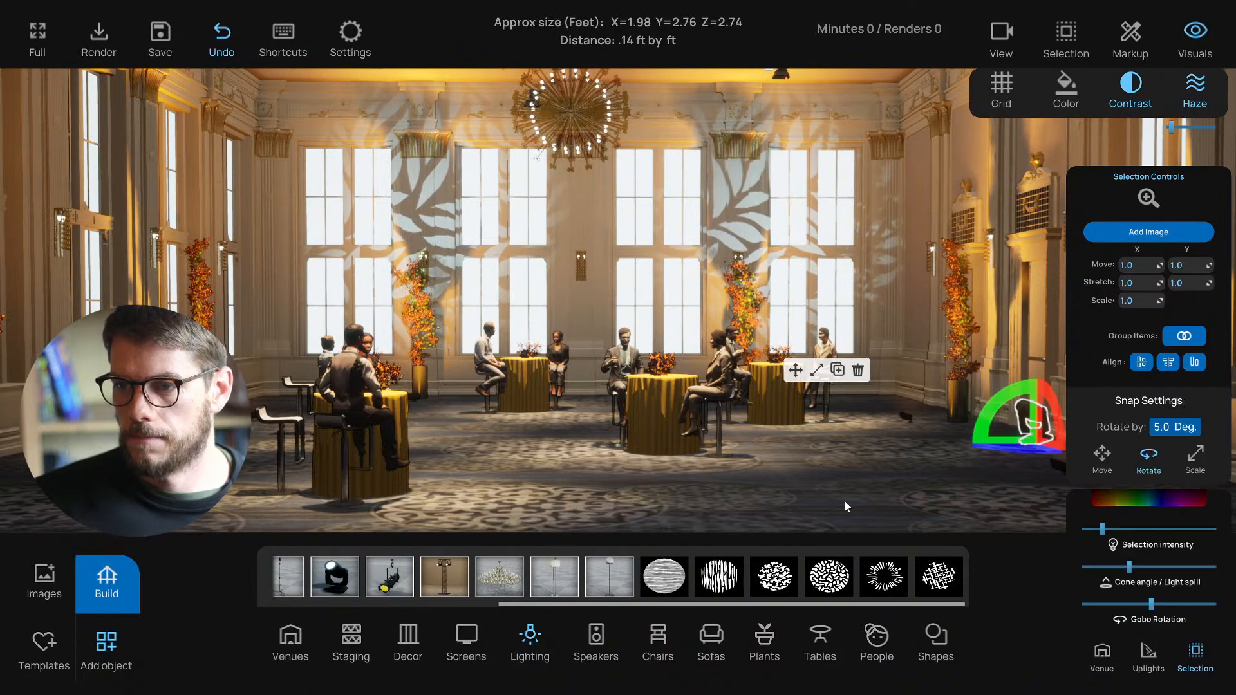
Step: Clear the selection of the two recoloured lights and save the project again
left_click(844, 500)
mouse_move(835, 496)
right_mouse_down()
mouse_move(859, 495)
mouse_move(827, 495)
right_mouse_up()
key("d")
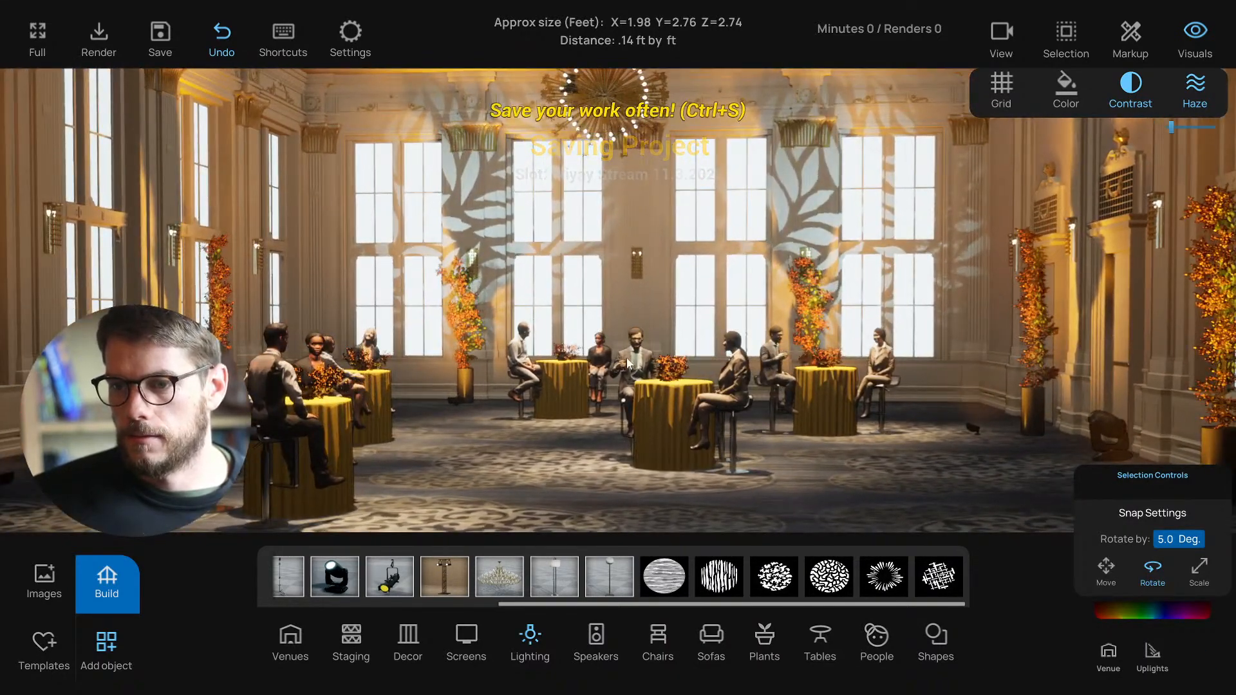
Step: Replace the seated man at the centre table with the seated woman in the white shirt from the people library
left_click(628, 364)
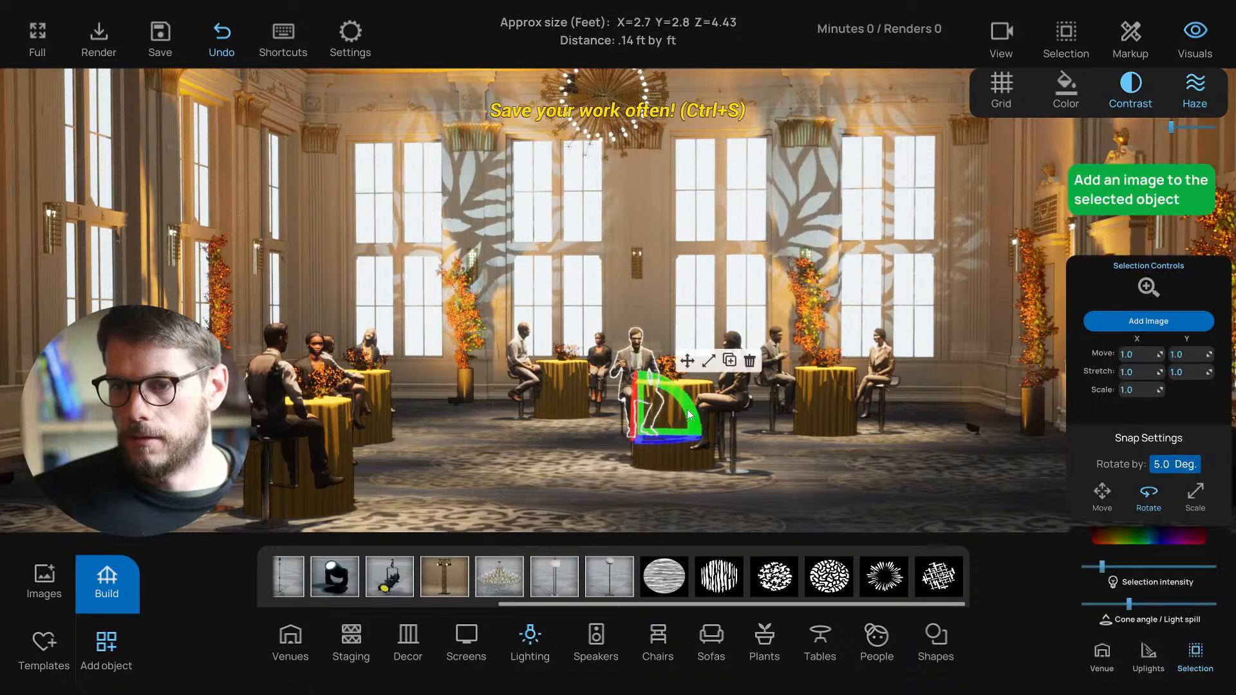
left_click(686, 361)
left_click(106, 641)
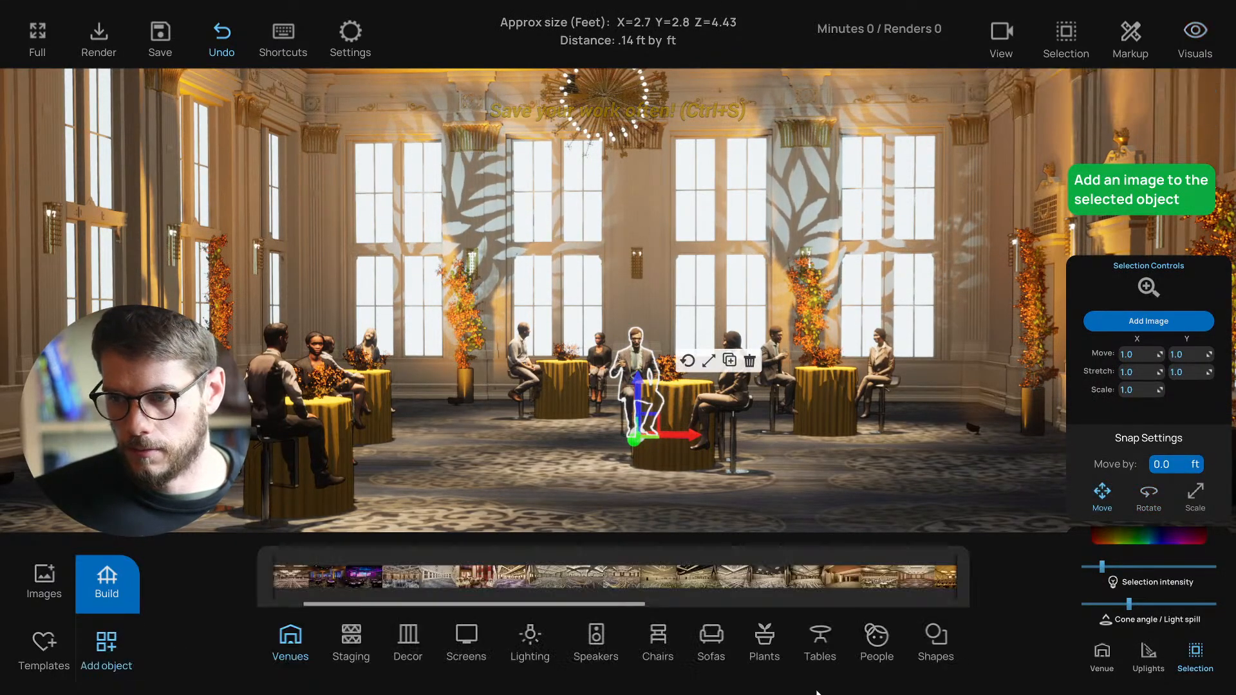
left_click(876, 637)
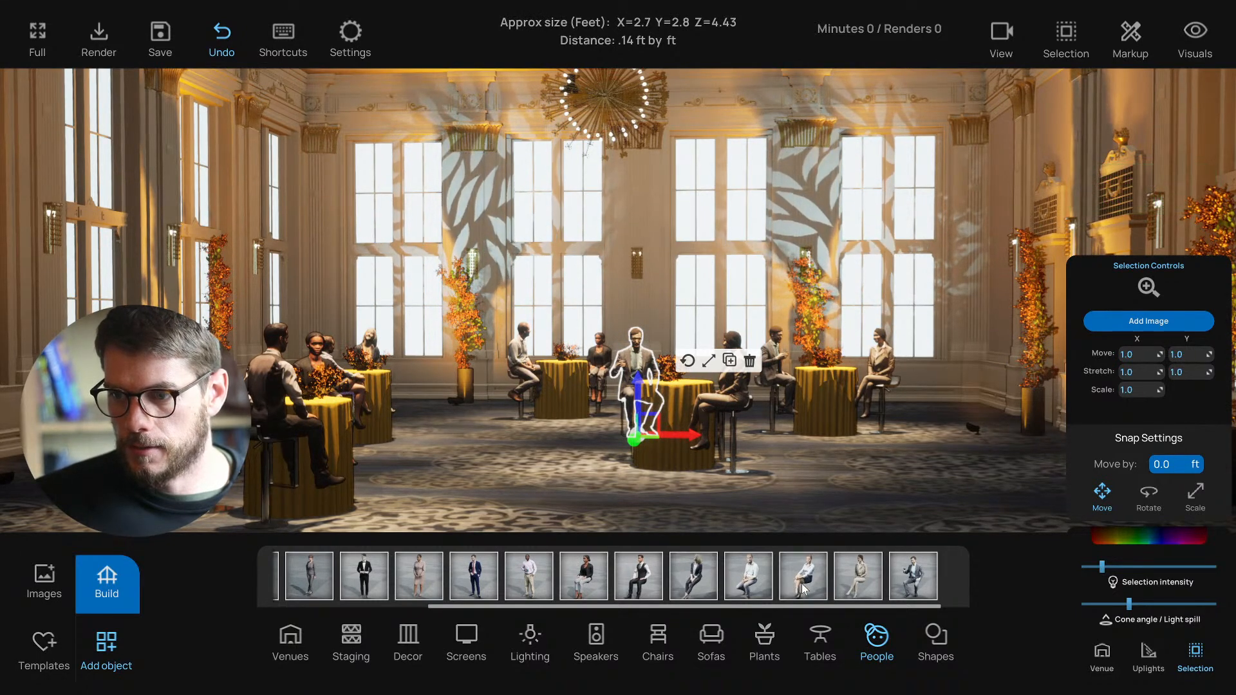
left_click(724, 386)
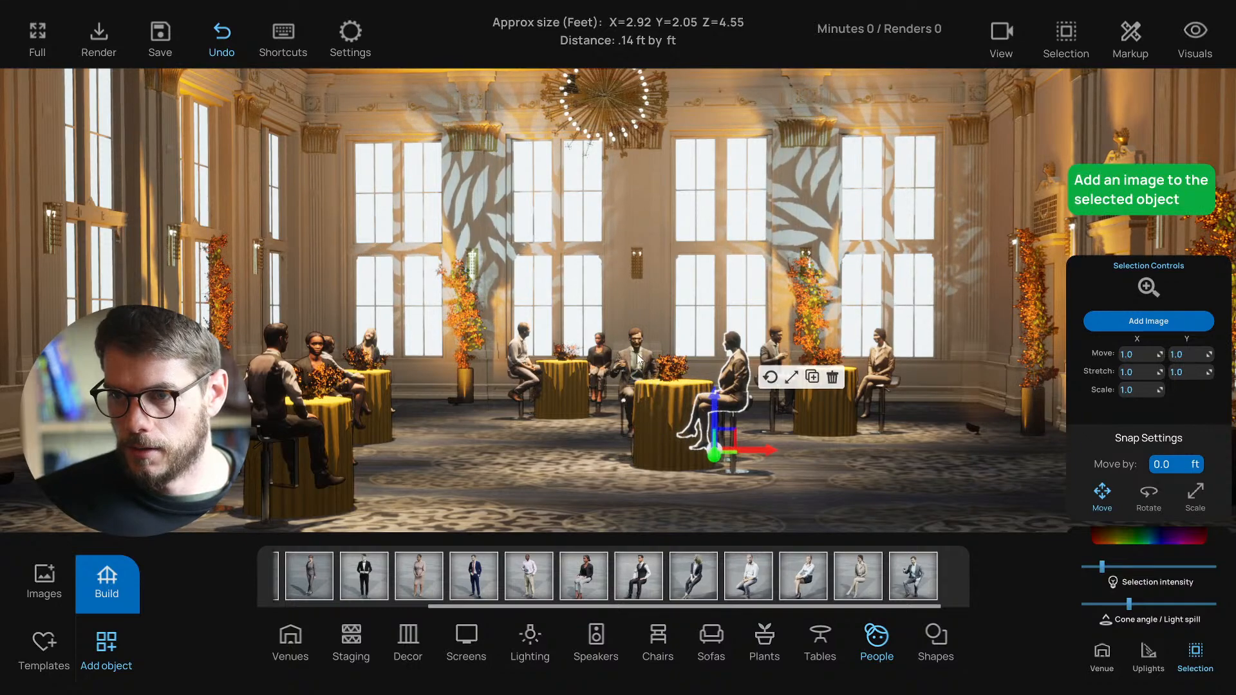
left_click(639, 359)
left_click(802, 589)
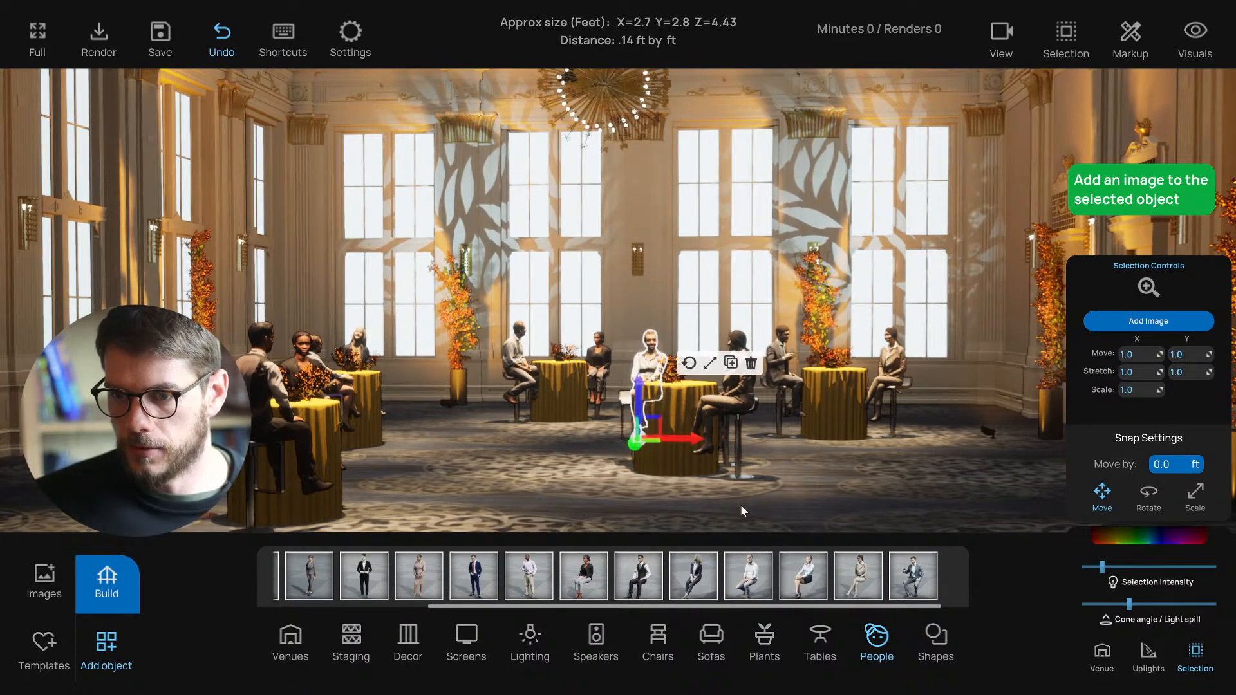
Step: Shift the new seated woman into place on her stool at the centre table and deselect her
right_click_drag(740, 509, 750, 512)
left_click_drag(581, 392, 564, 393)
left_click(582, 502)
right_click_drag(582, 504, 528, 547)
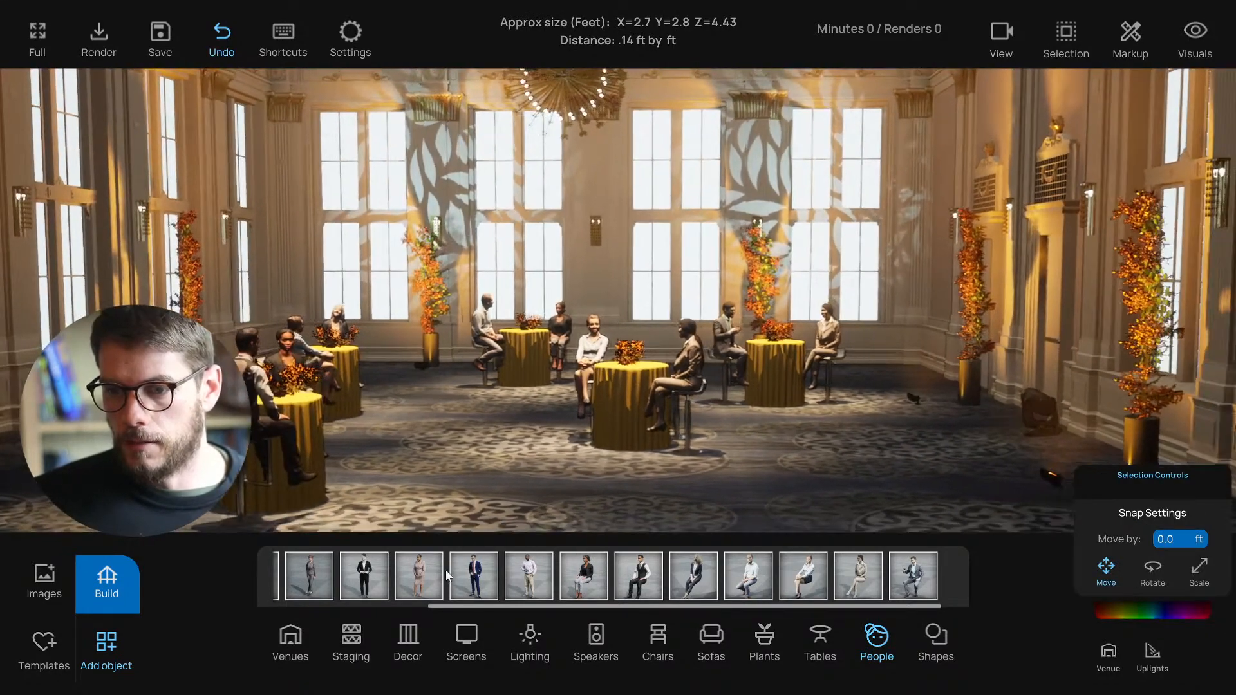
Step: Add a standing guest in a dark suit on the open floor beside the tables and adjust the guest's position
scroll(427, 582, "up", 3)
left_click_drag(428, 581, 821, 430)
right_click_drag(822, 431, 814, 462)
left_click_drag(801, 443, 840, 444)
right_click_drag(737, 459, 718, 460)
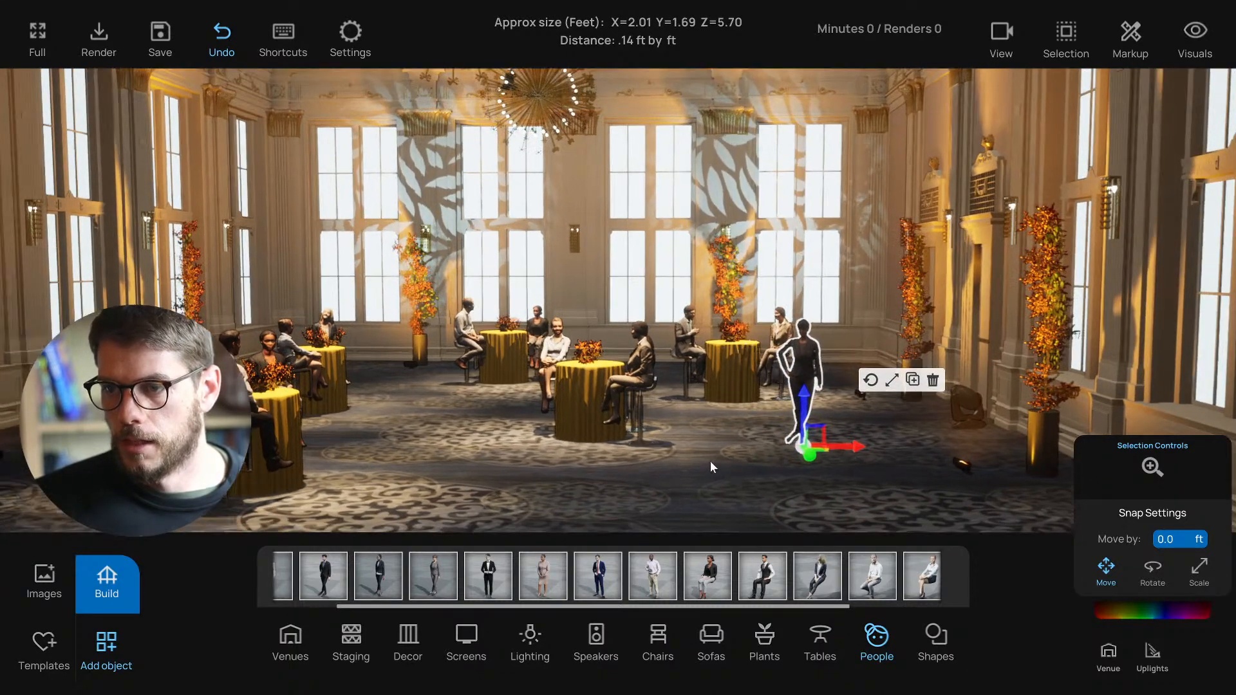
left_click(719, 463)
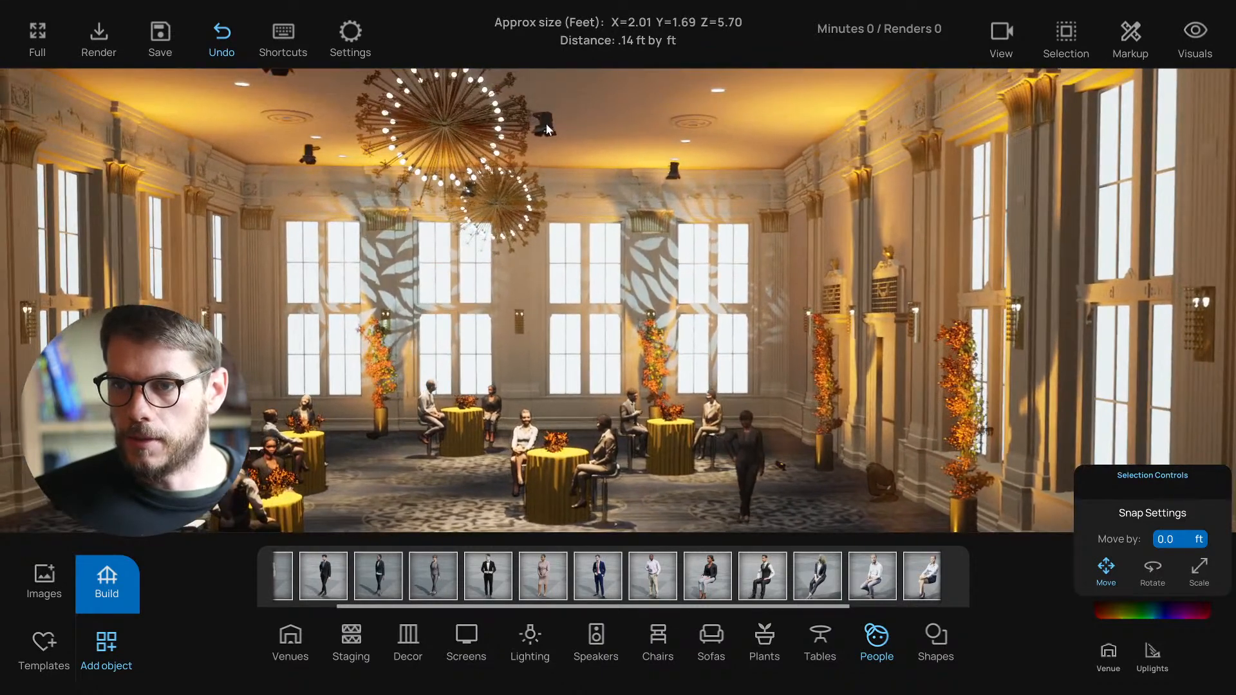
Step: Select the five ceiling spotlights together and raise them slightly toward the ceiling
left_click(546, 124)
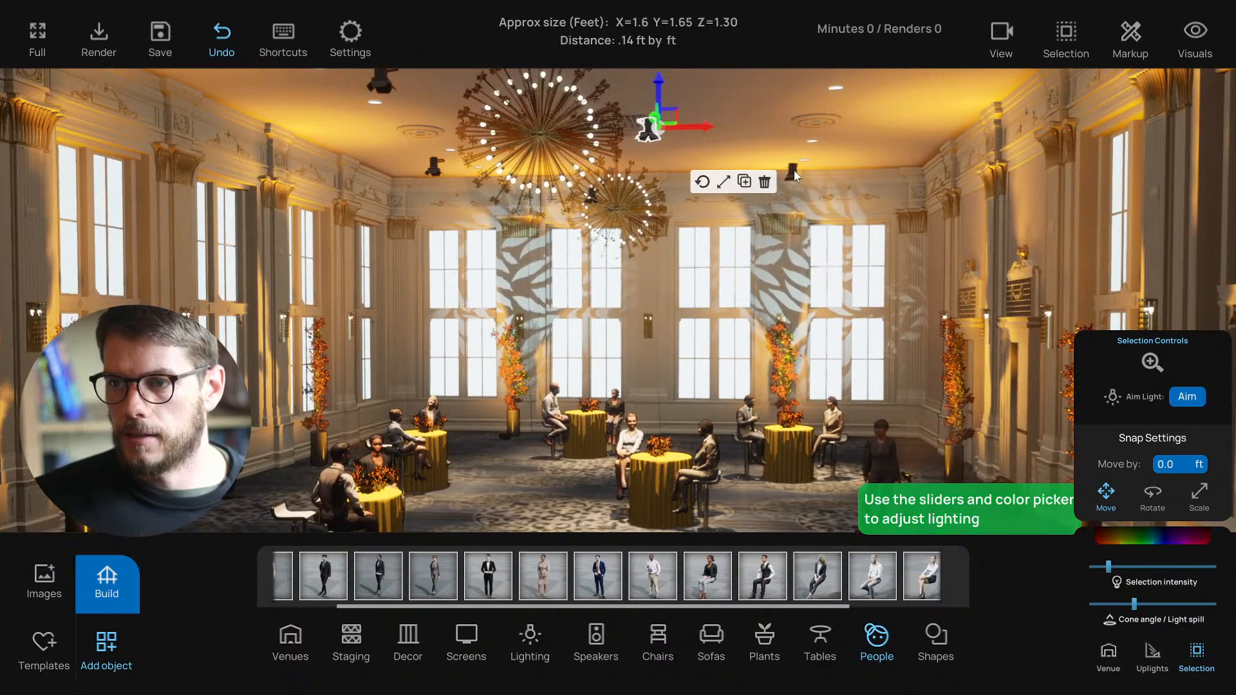
left_click(792, 169, "shift")
right_click_drag(619, 228, 544, 197)
key("t")
scroll(477, 235, "down", 3)
right_click_drag(507, 333, 514, 314)
key("t")
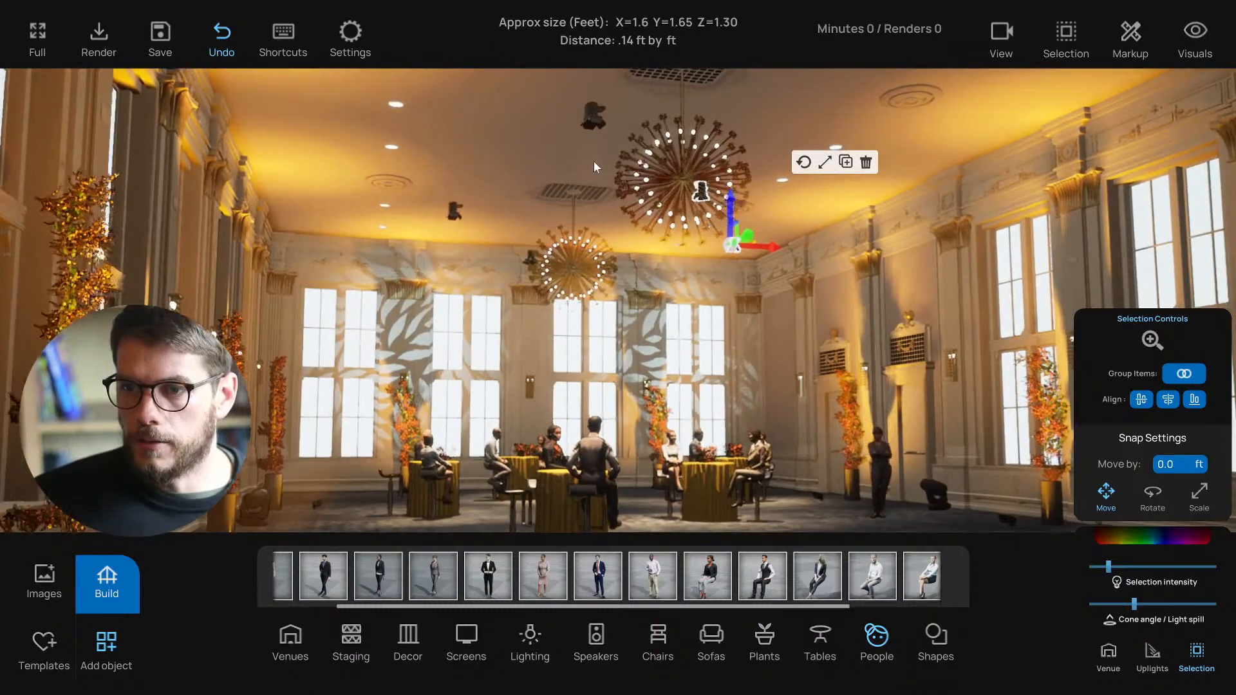
left_click(590, 117)
left_click(455, 210)
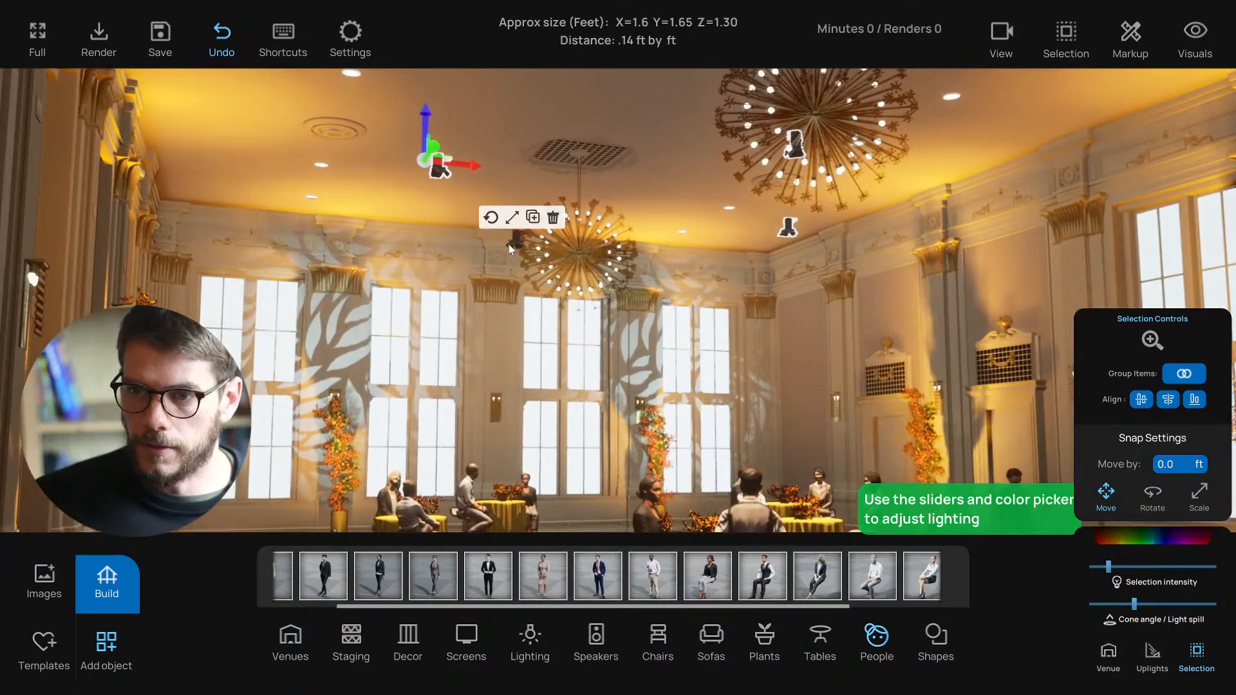
left_click(512, 246)
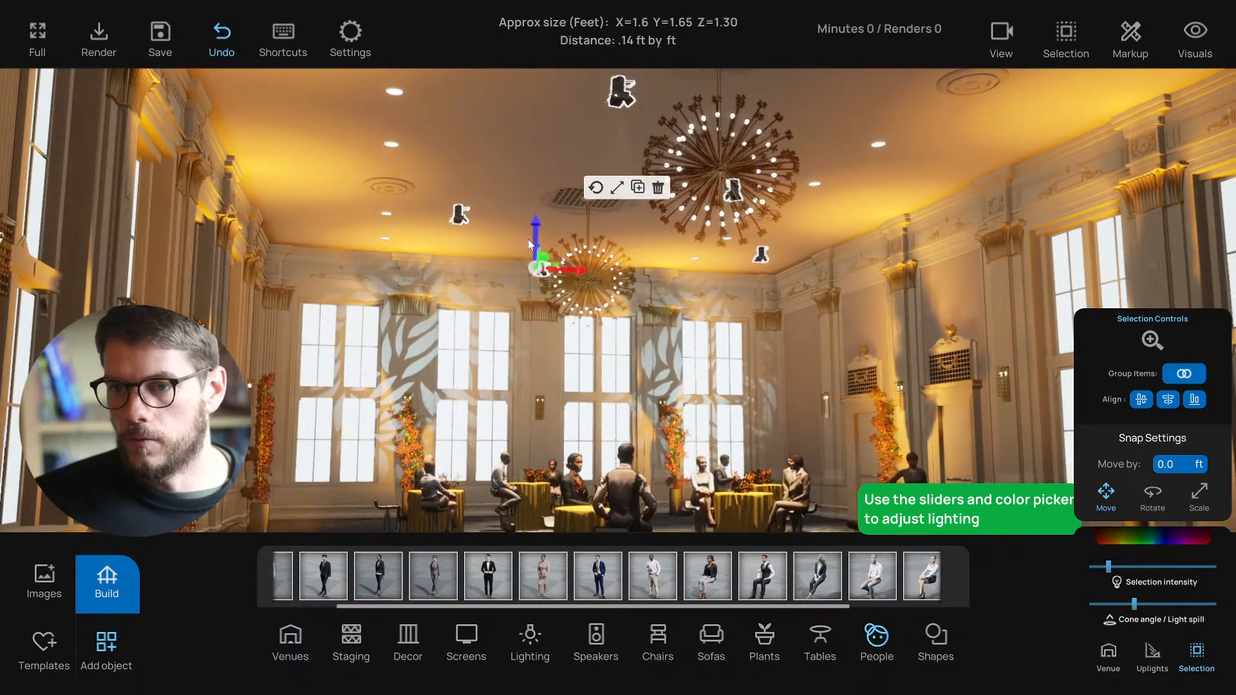
left_click_drag(530, 244, 518, 215)
right_click_drag(655, 315, 611, 319)
key("d")
left_click_drag(613, 318, 689, 229)
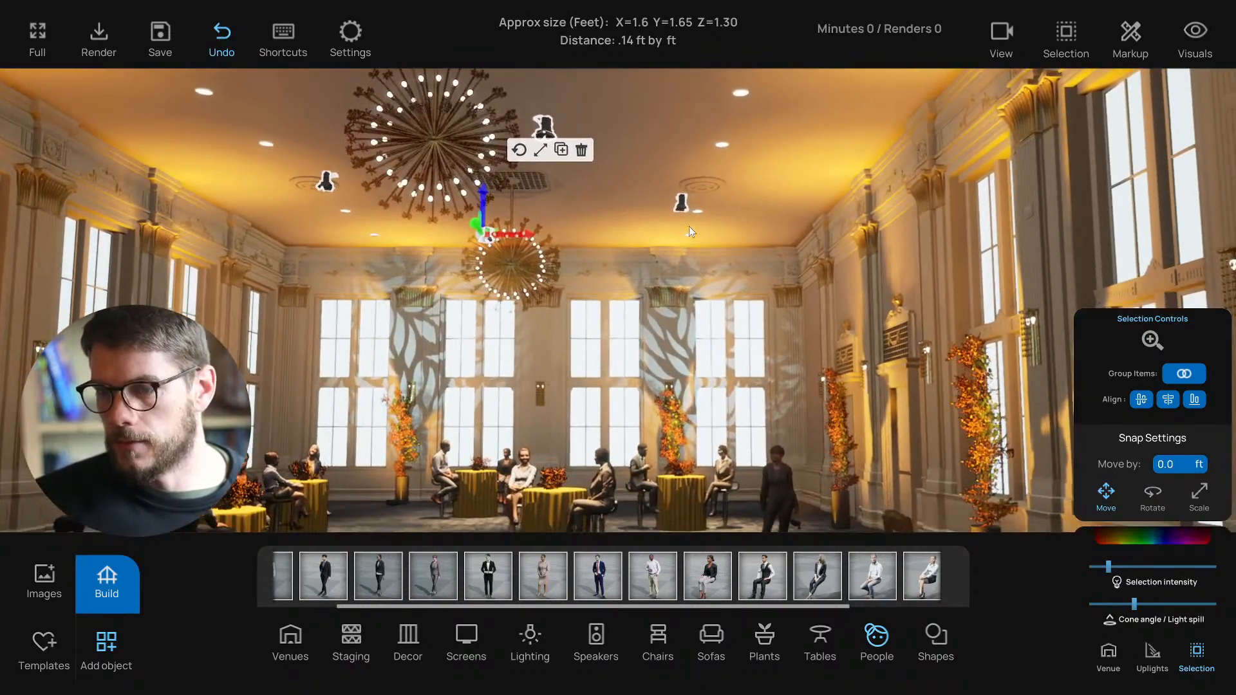
Step: Duplicate one ceiling spotlight and position the copy in plan view near the standing guest, returning to the perspective view
left_click(681, 207)
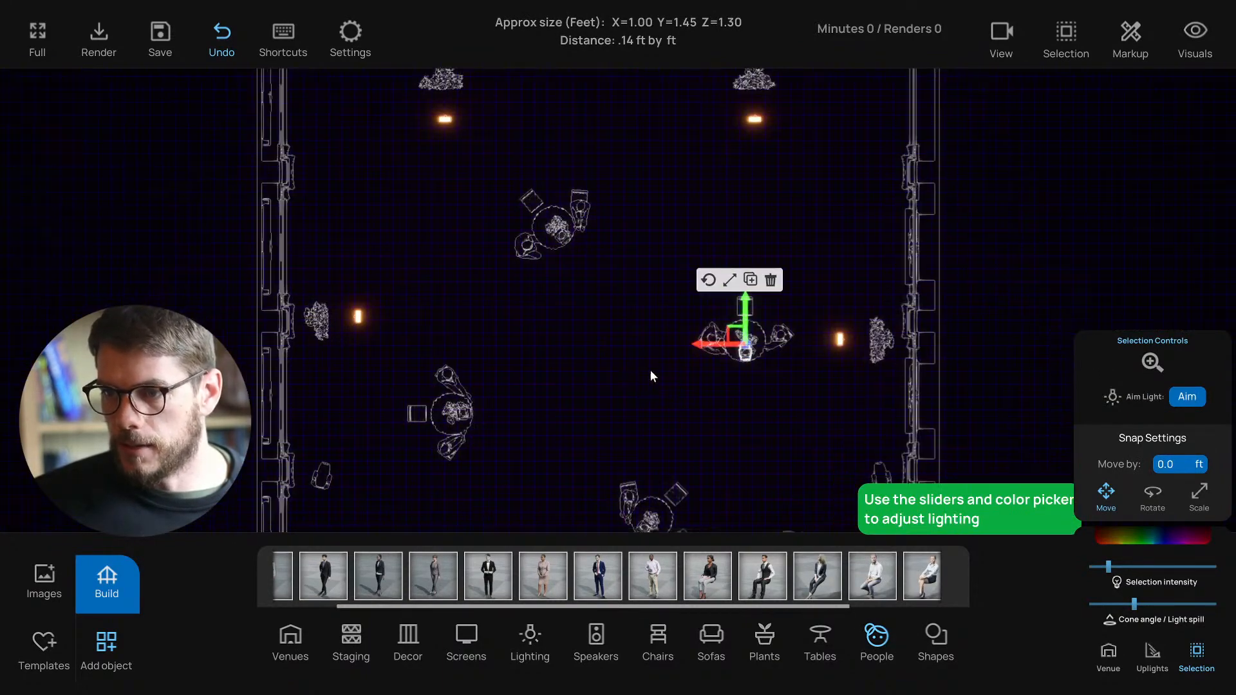
key("ctrl+c")
left_click_drag(578, 204, 629, 369)
scroll(559, 433, "up", 2)
scroll(573, 420, "up", 1)
scroll(566, 417, "down", 2)
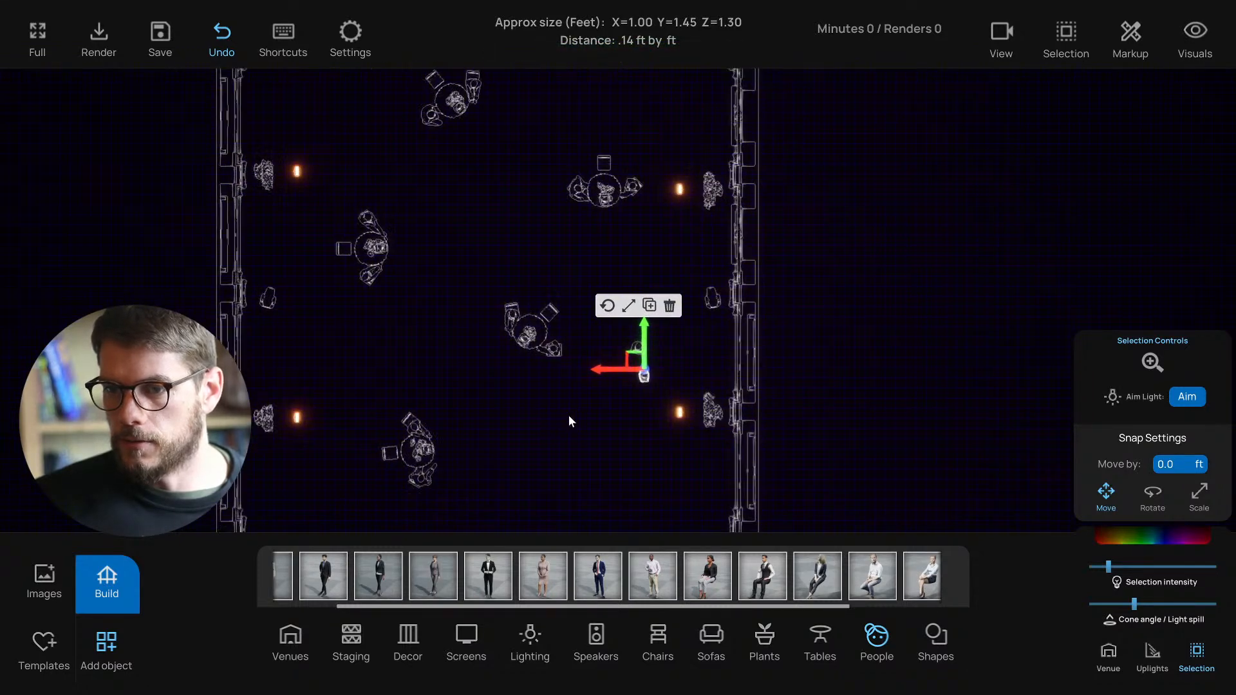
middle_click_drag(567, 417, 613, 358)
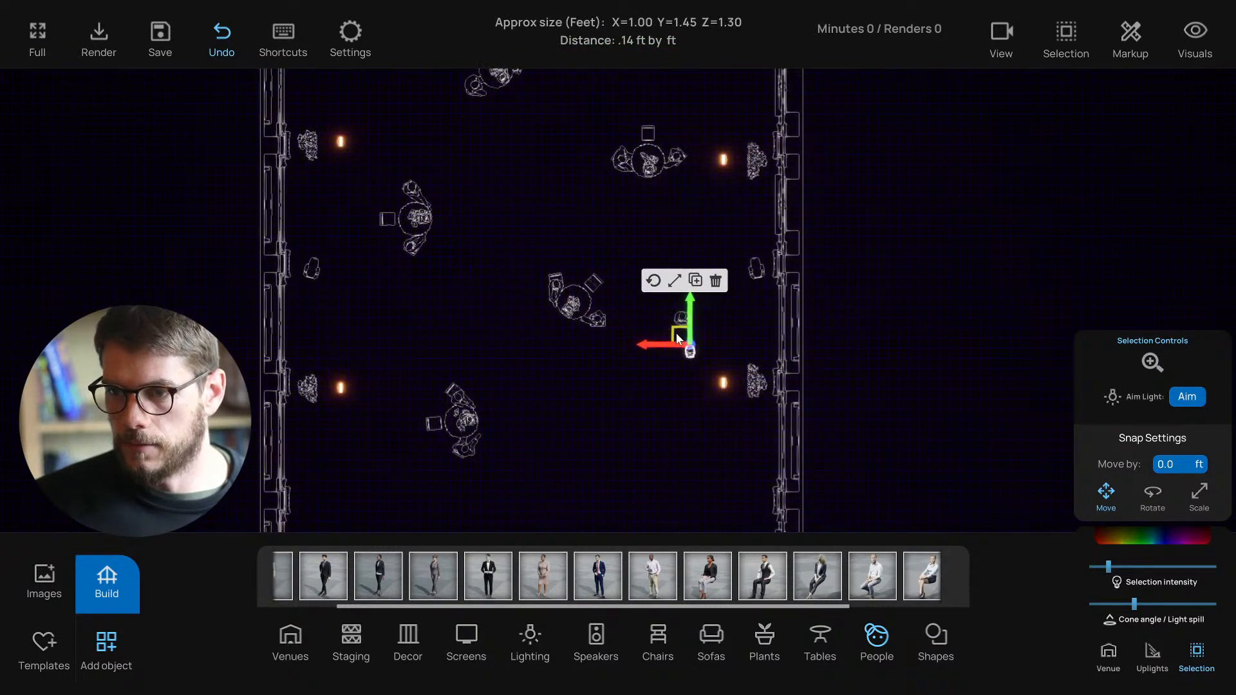
scroll(623, 403, "down", 1)
right_click_drag(623, 403, 631, 396)
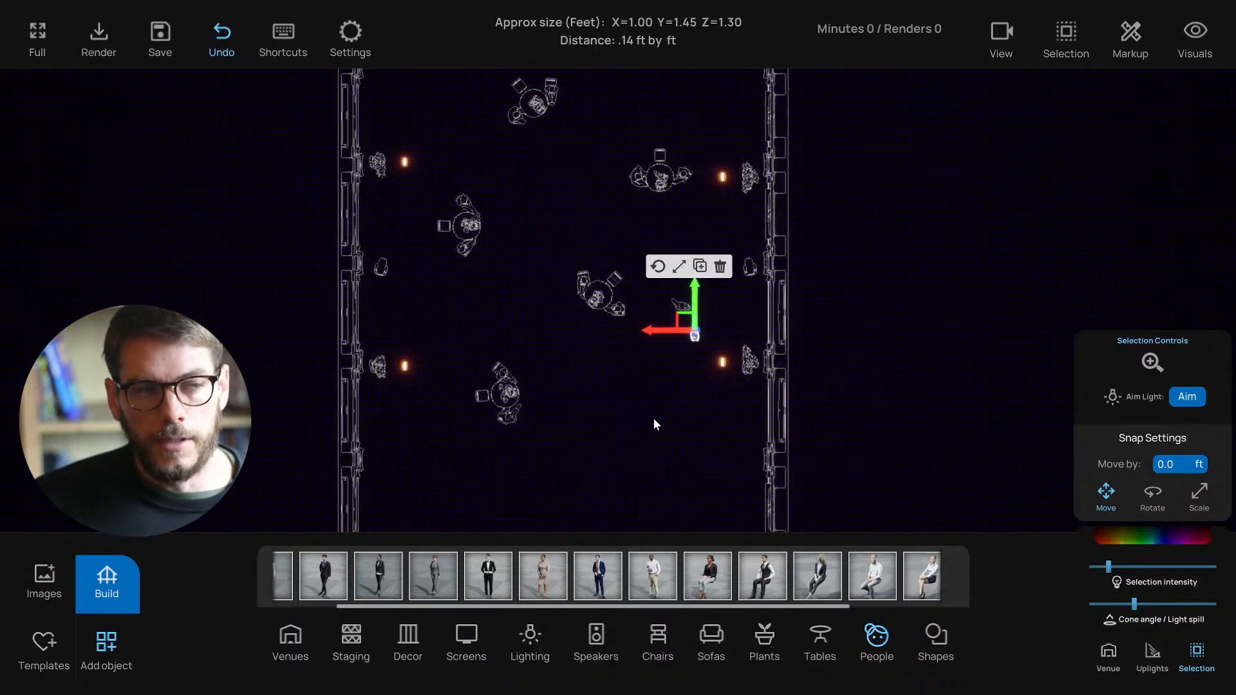
key("p")
right_click_drag(693, 439, 710, 433)
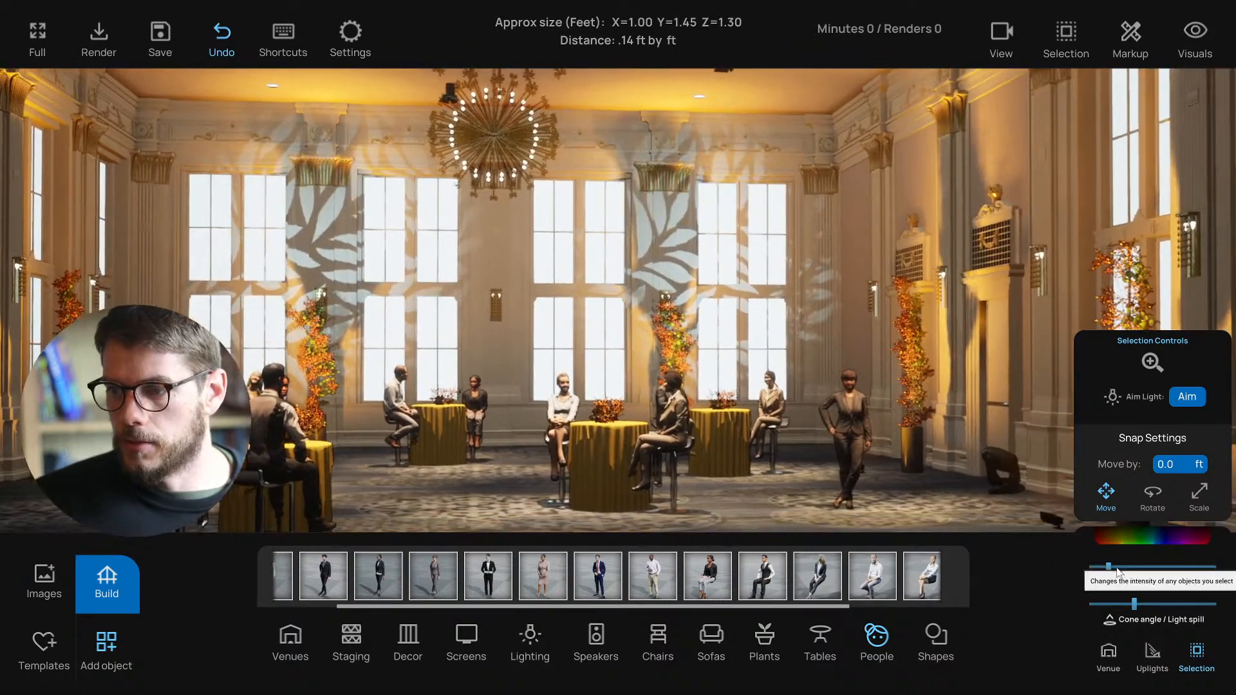
Step: Lower the venue's room intensity slightly
left_click(1108, 654)
mouse_move(1103, 529)
left_mouse_down()
mouse_move(1123, 530)
mouse_move(1097, 529)
left_mouse_up()
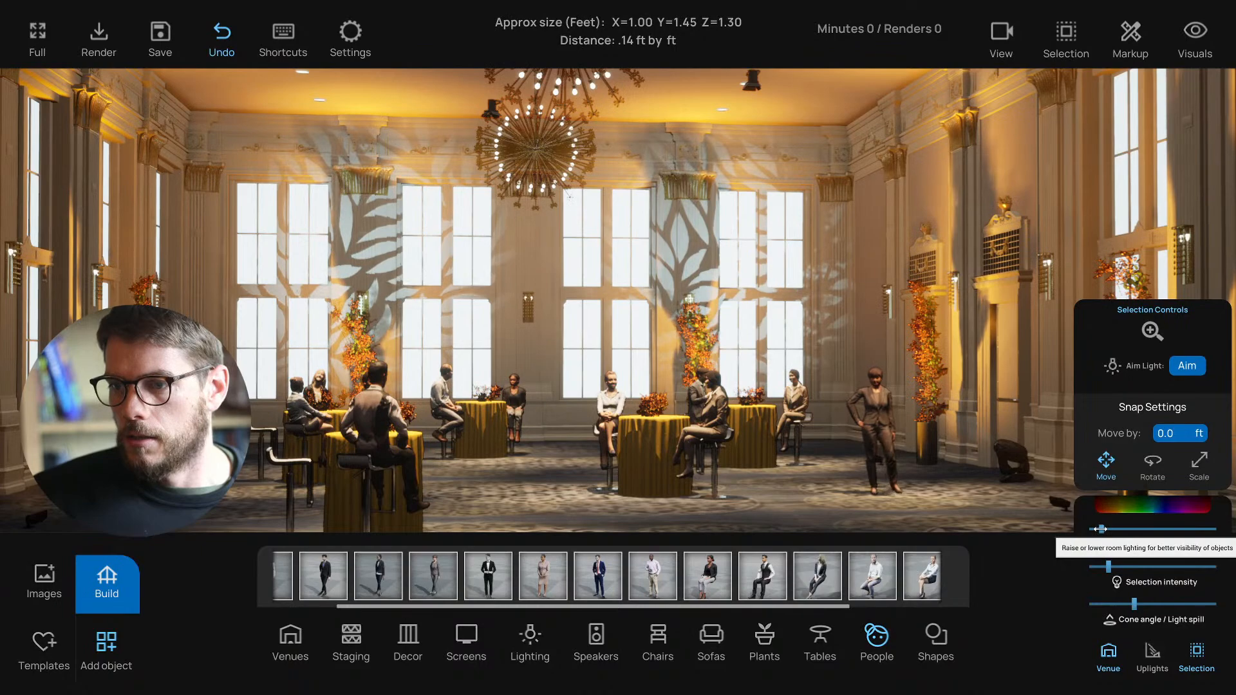
right_click_drag(851, 468, 861, 426)
key("s")
right_click_drag(569, 371, 612, 344)
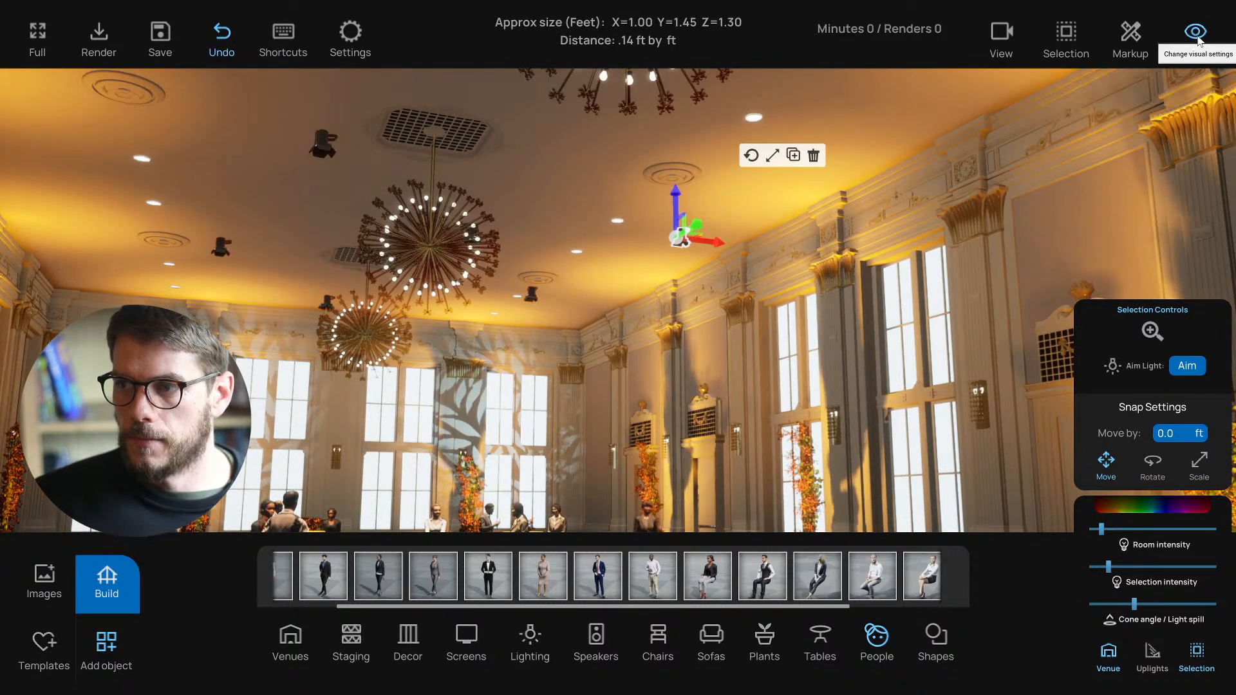
Step: Add the other ceiling spotlights to the selection and raise them together until their bodies are hidden in the ceiling
key("a")
left_click(544, 297, "shift")
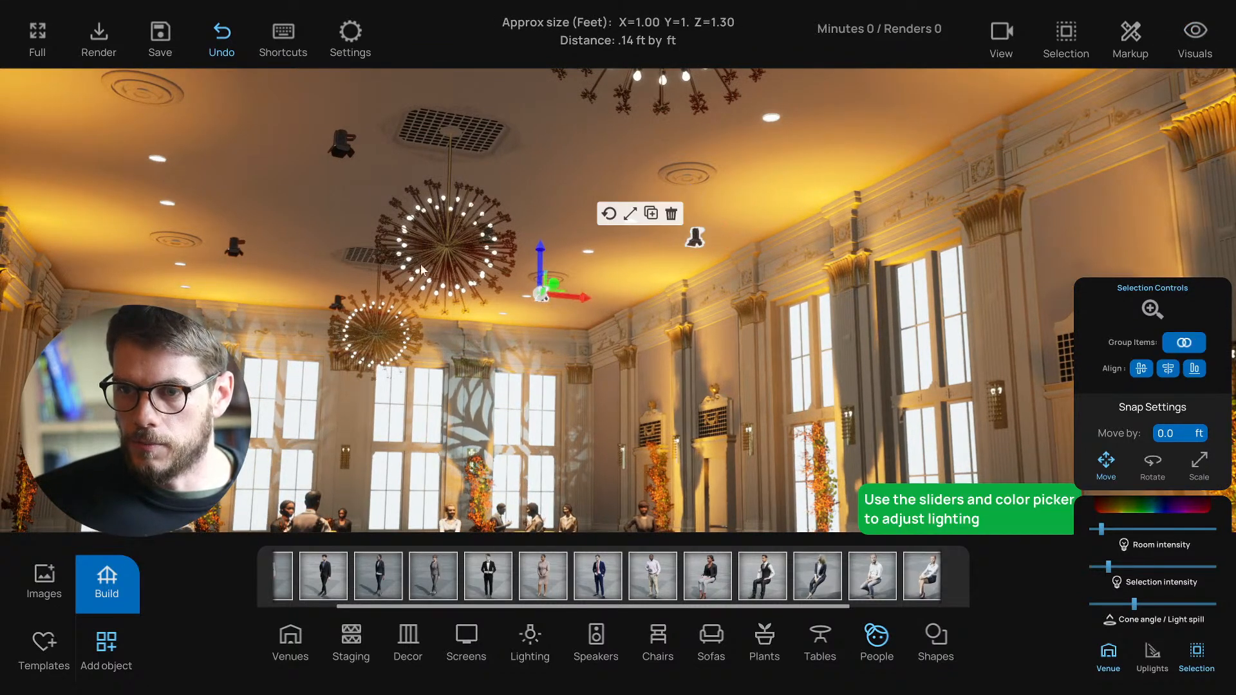
left_click(341, 143, "shift")
left_click(234, 248, "shift")
right_click_drag(297, 309, 308, 311)
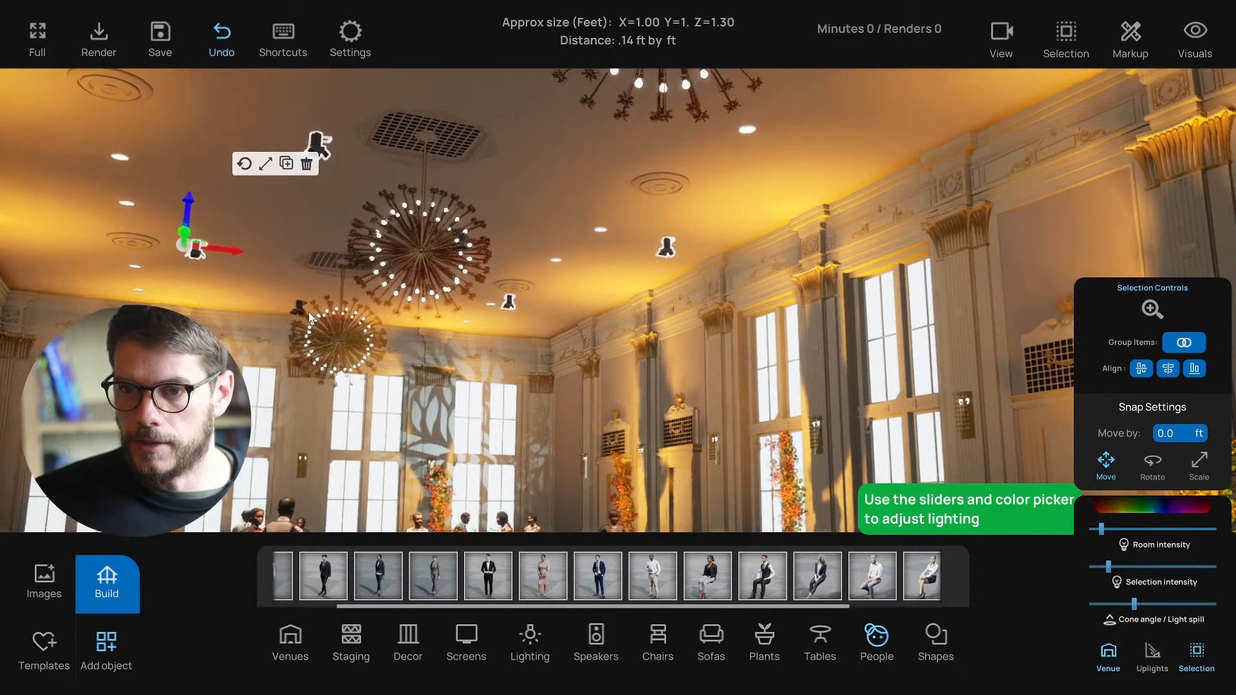
key("a")
left_click(348, 308, "shift")
key("d")
right_click_drag(421, 329, 430, 337)
key("s")
key("a")
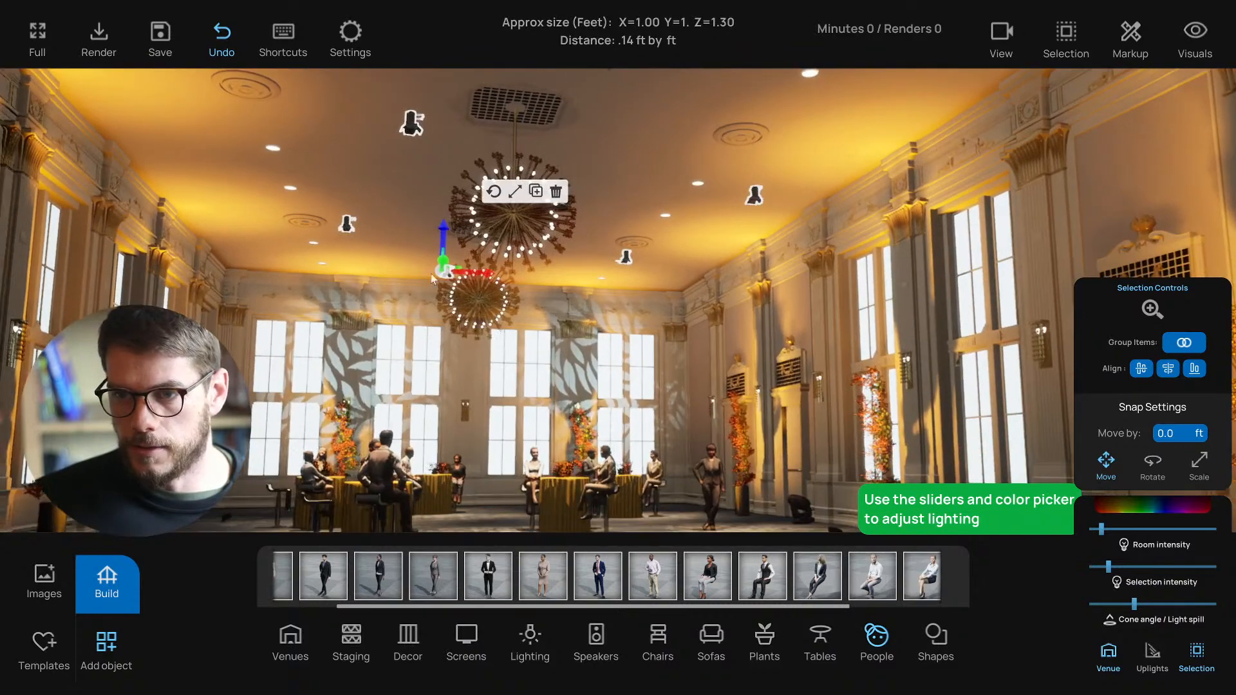
left_click_drag(442, 239, 442, 194)
Step: Lower the selected ceiling spotlights' intensity, adjust their cone angle slightly, and save the project
right_click_drag(421, 277, 419, 285)
key("e")
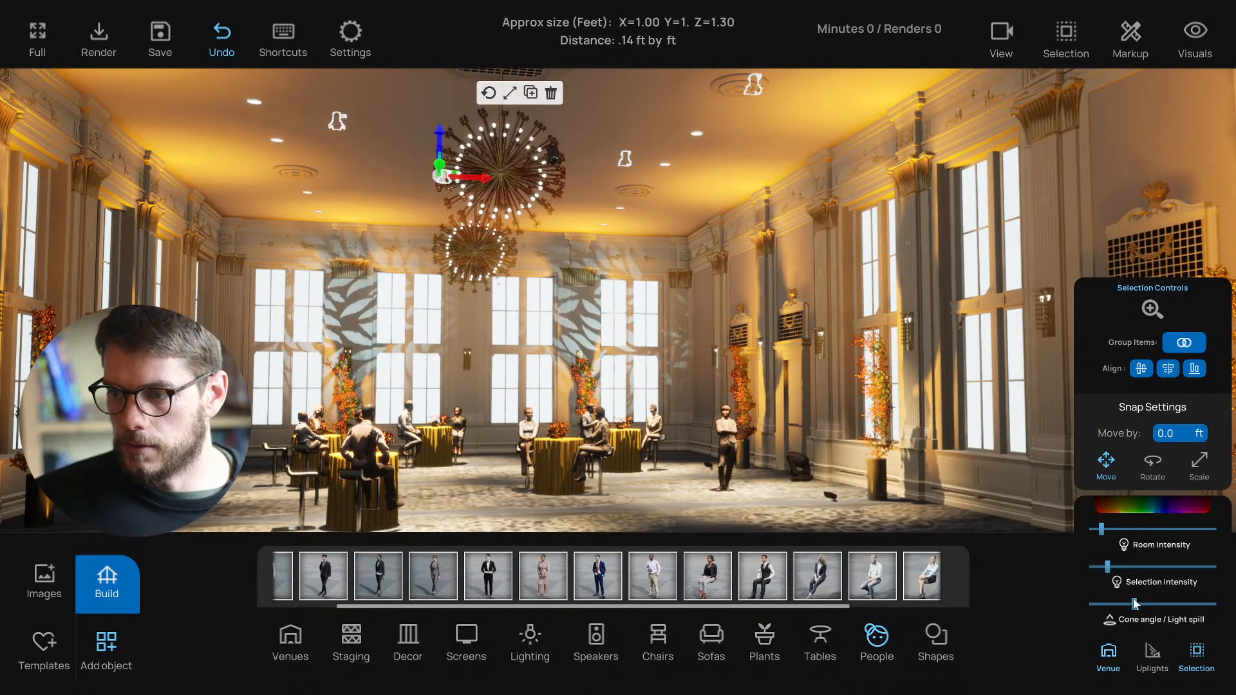
left_click_drag(1134, 604, 1126, 604)
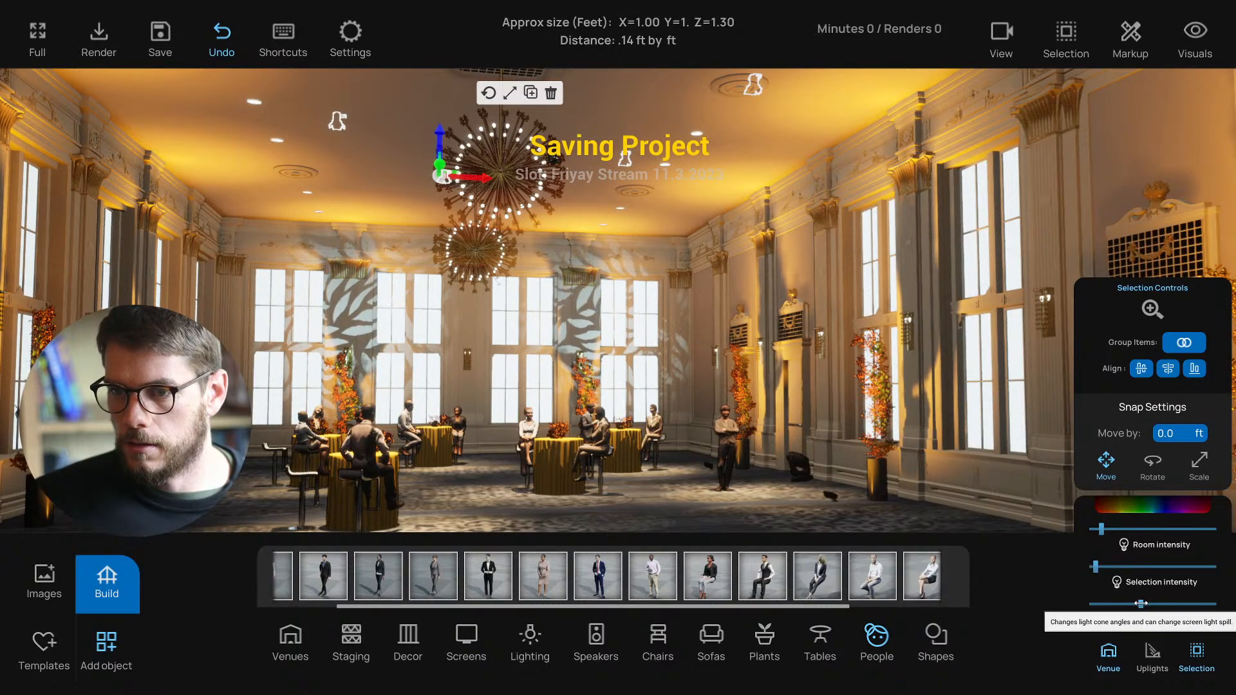
Step: Raise the remaining visible ceiling spotlight into the ceiling like the others and fine-tune its cone angle
right_click_drag(695, 540, 477, 216)
left_click(507, 91)
scroll(481, 219, "down", 3)
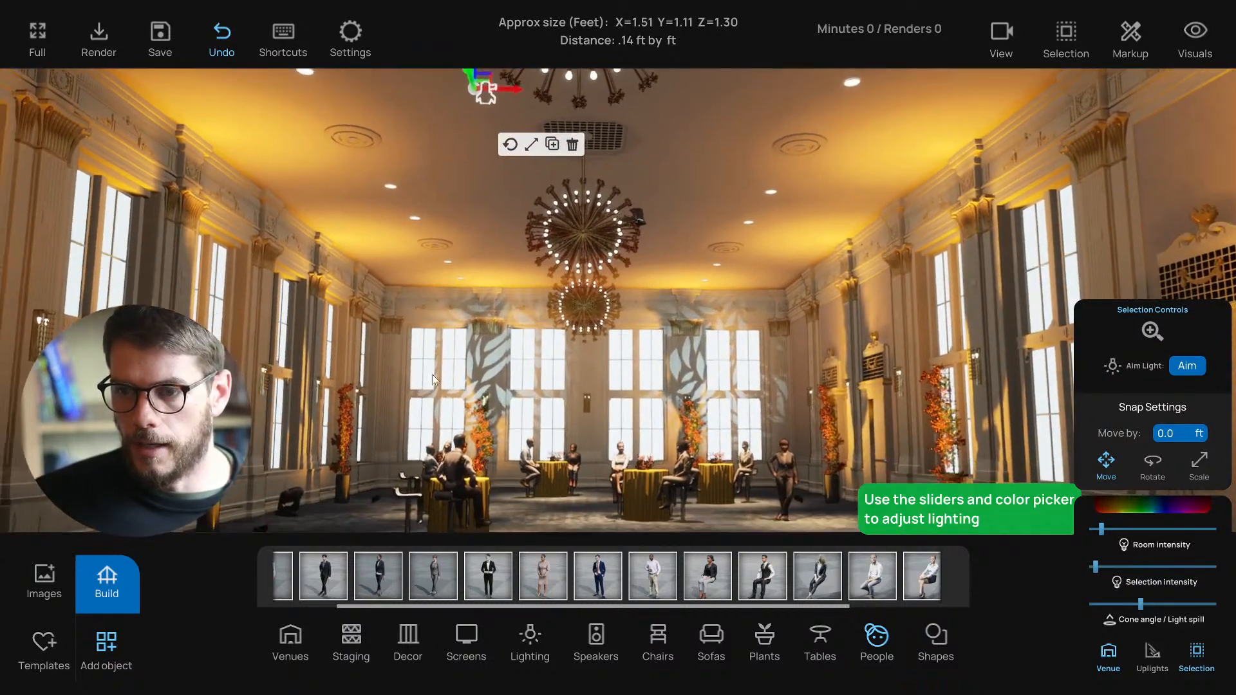
right_click_drag(431, 373, 434, 403)
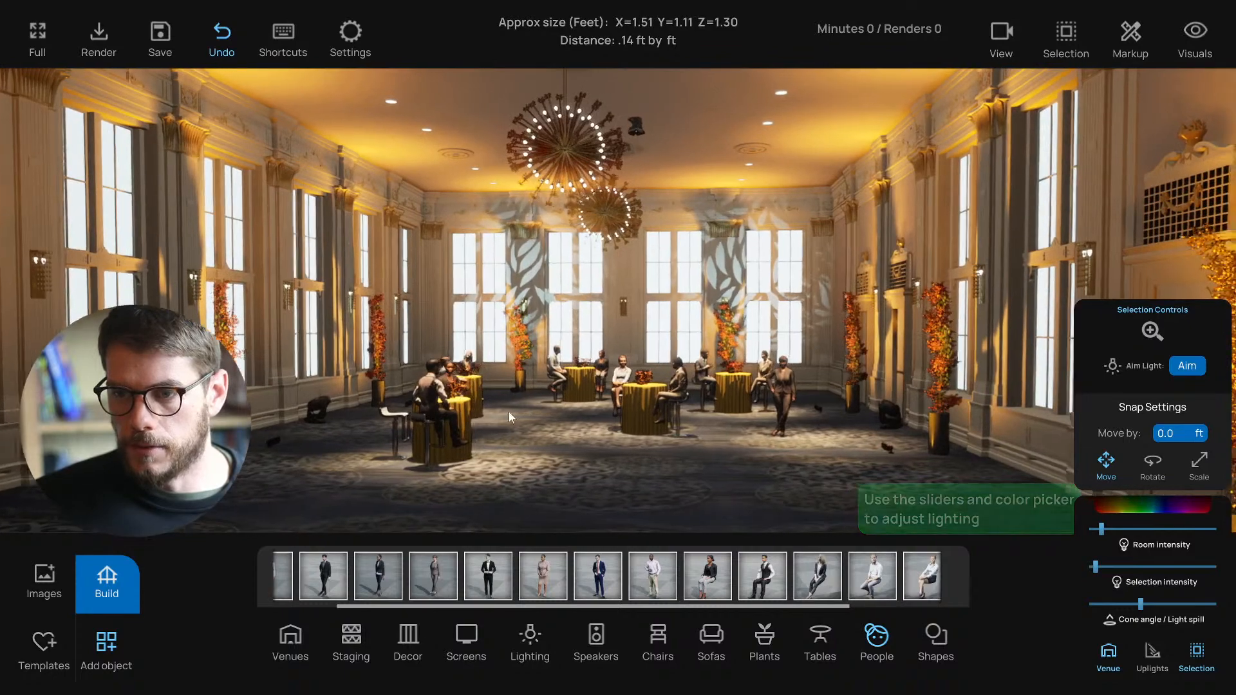
right_click_drag(527, 407, 605, 346)
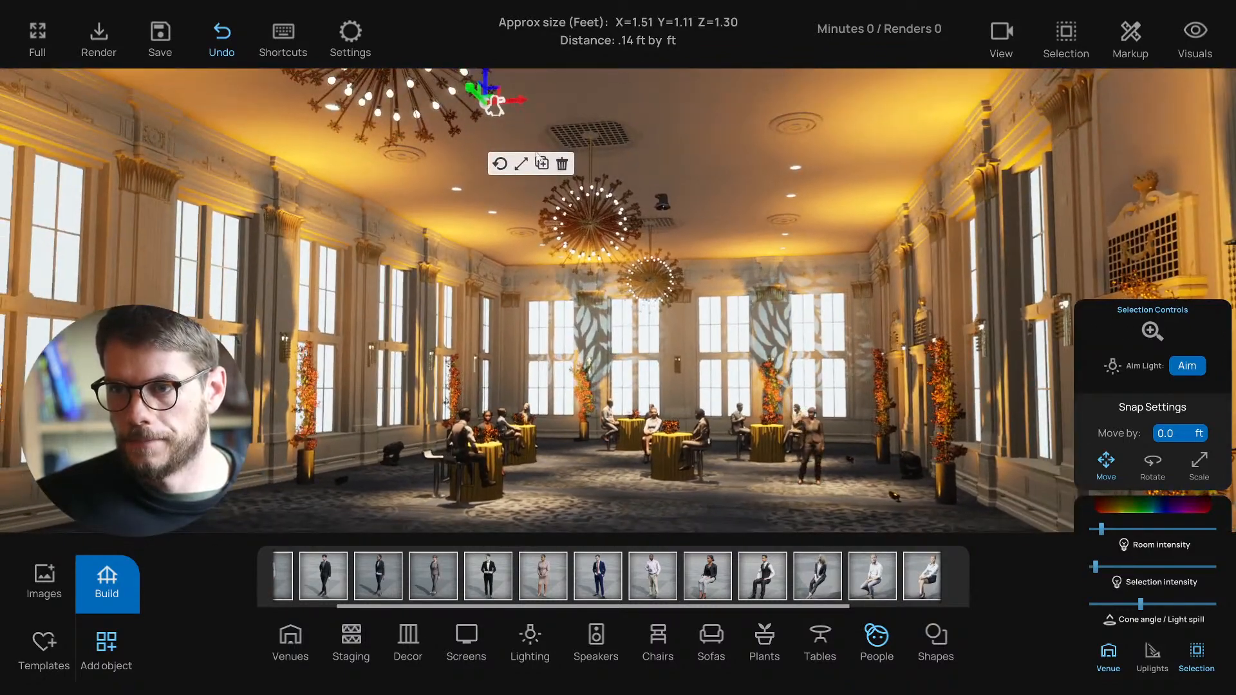
right_click_drag(643, 264, 704, 161)
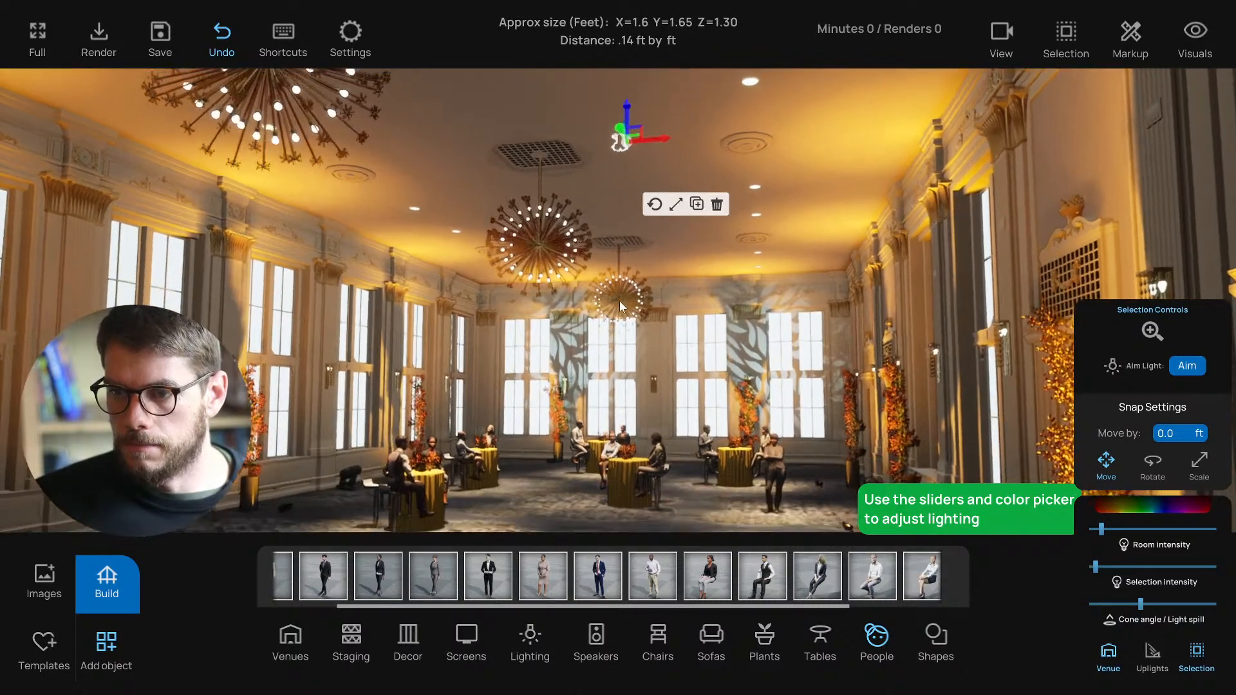
right_click_drag(619, 300, 623, 321)
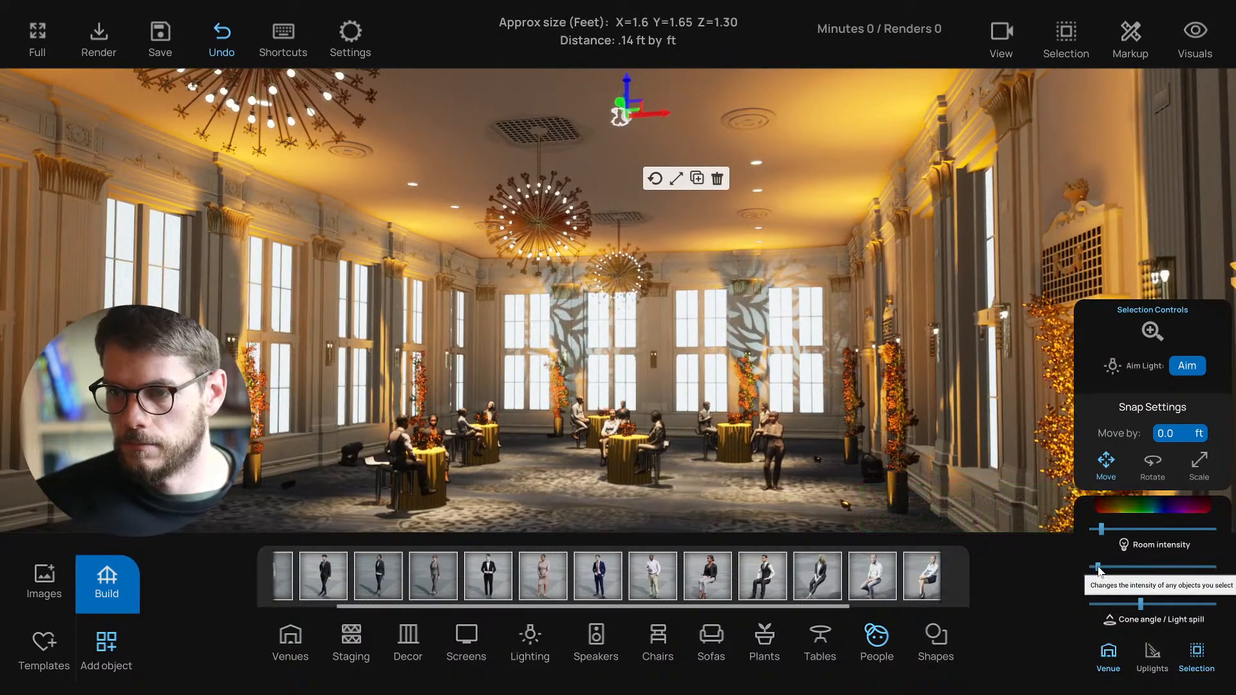
left_click(1136, 605)
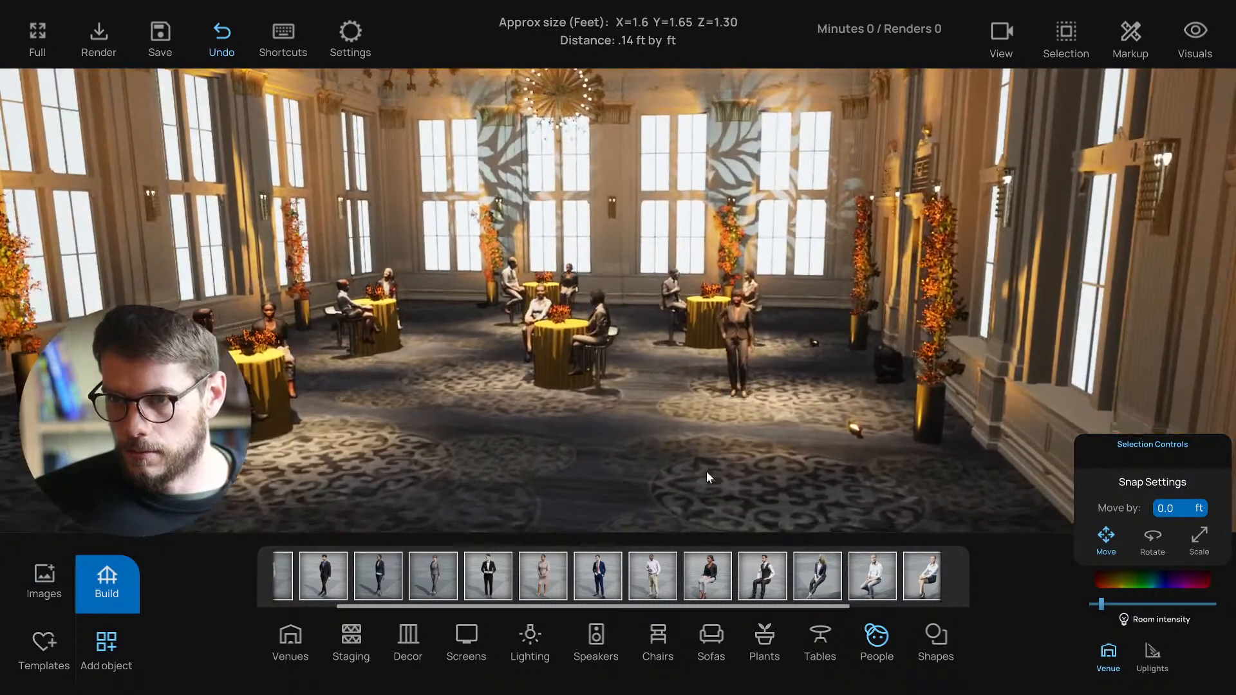
Step: Add a standing man in a dark jacket next to the standing guest and turn the pair toward each other
left_click(724, 341)
right_click_drag(731, 407, 618, 489)
left_click(580, 494)
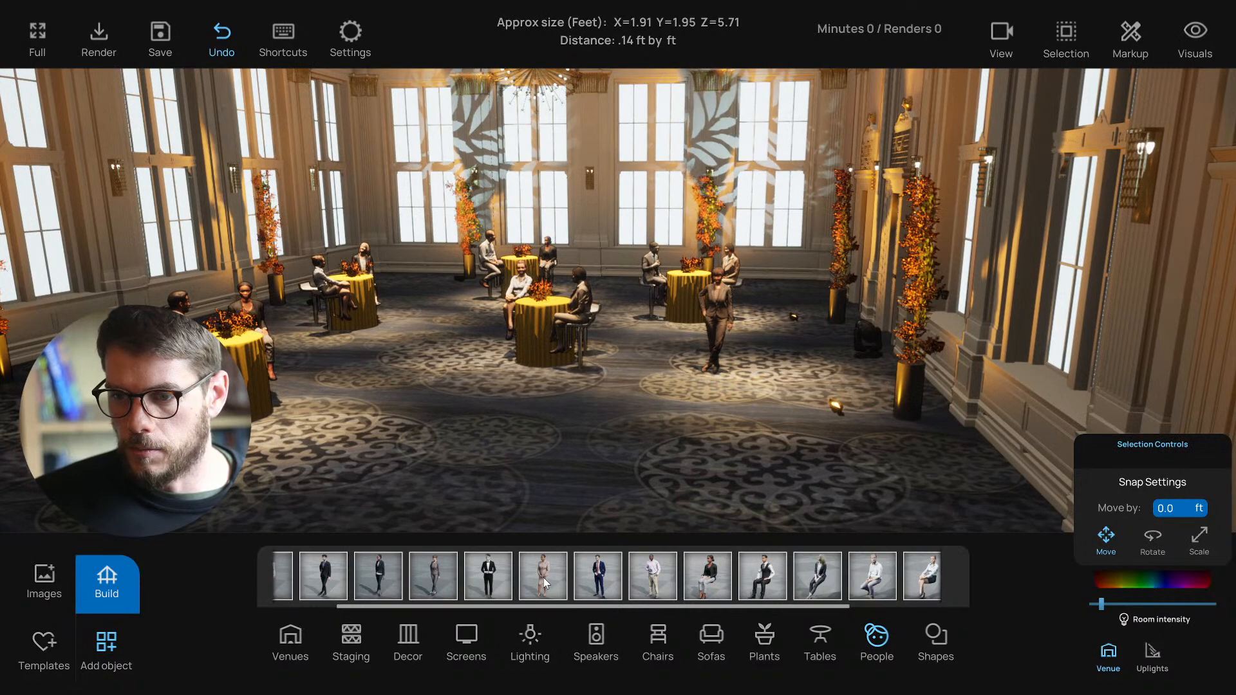
left_click_drag(380, 576, 674, 470)
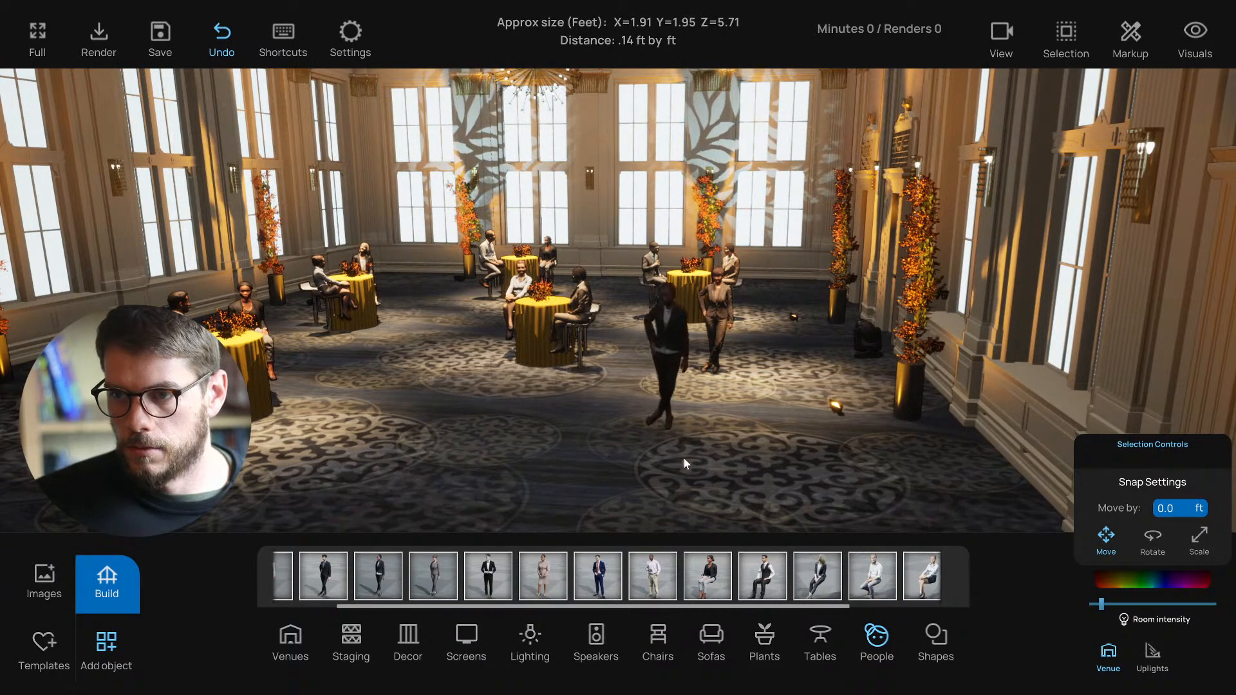
left_click(745, 381)
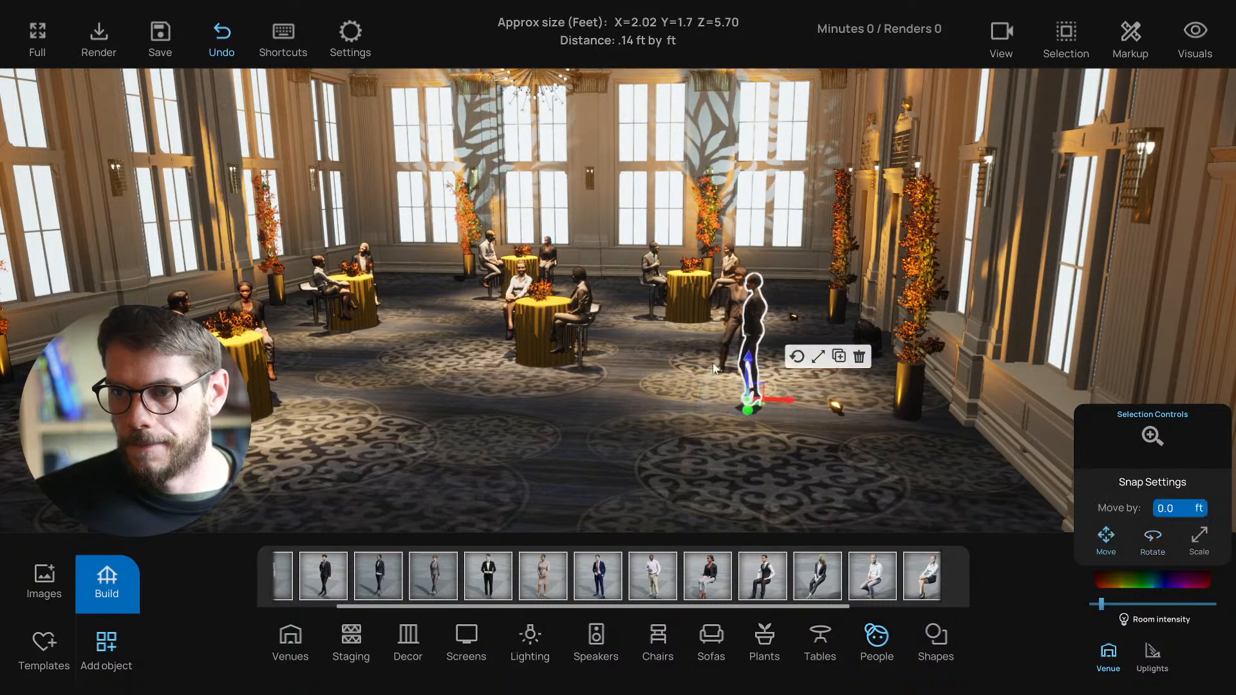
left_click(666, 430)
key("s")
right_click_drag(663, 431, 637, 434)
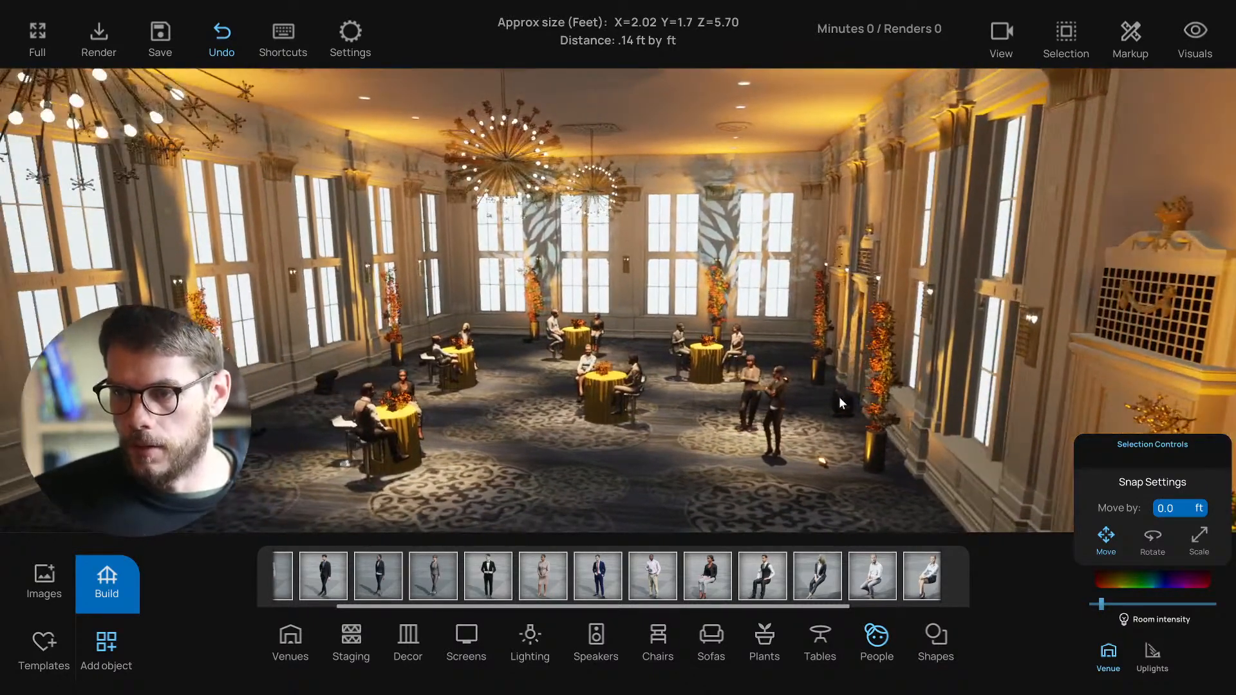
left_click(841, 400)
left_click(383, 377)
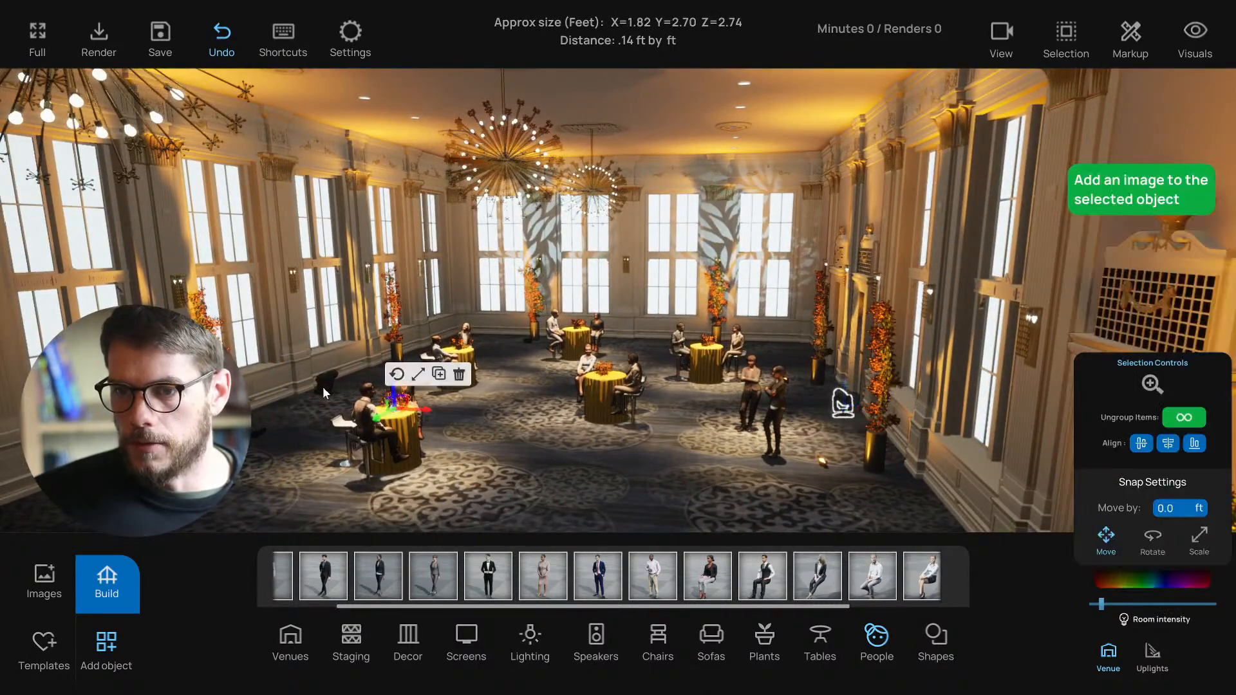
left_click(841, 407)
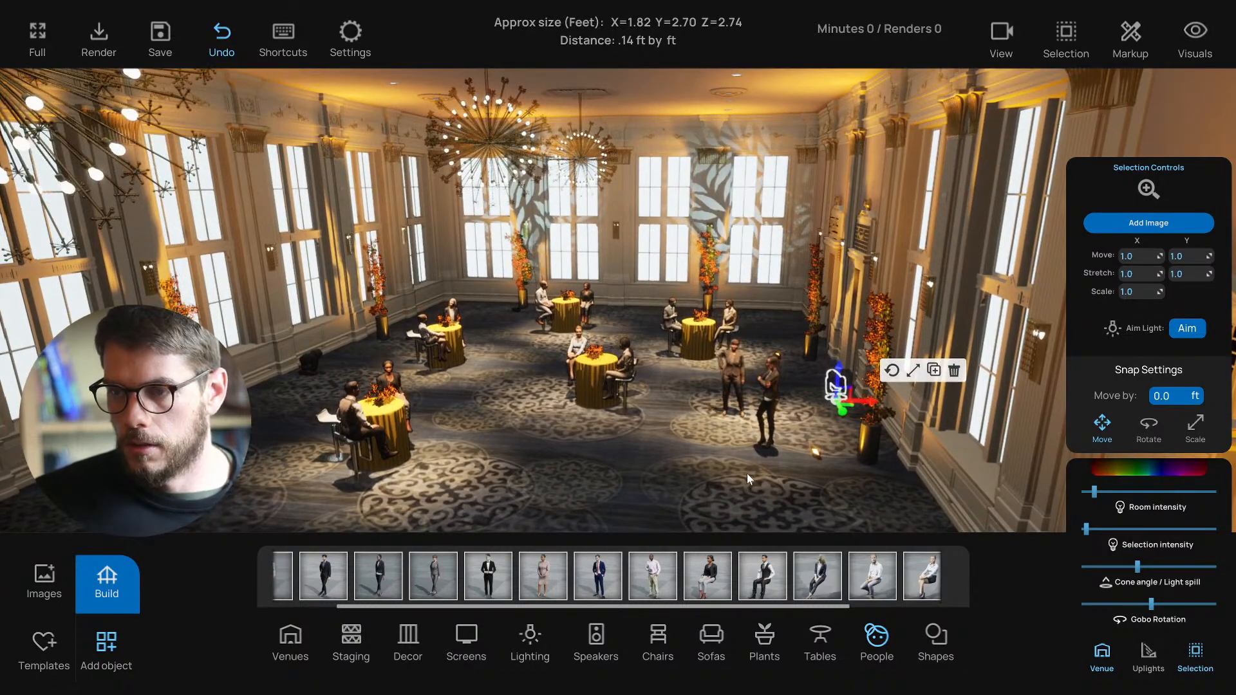
left_click(625, 510)
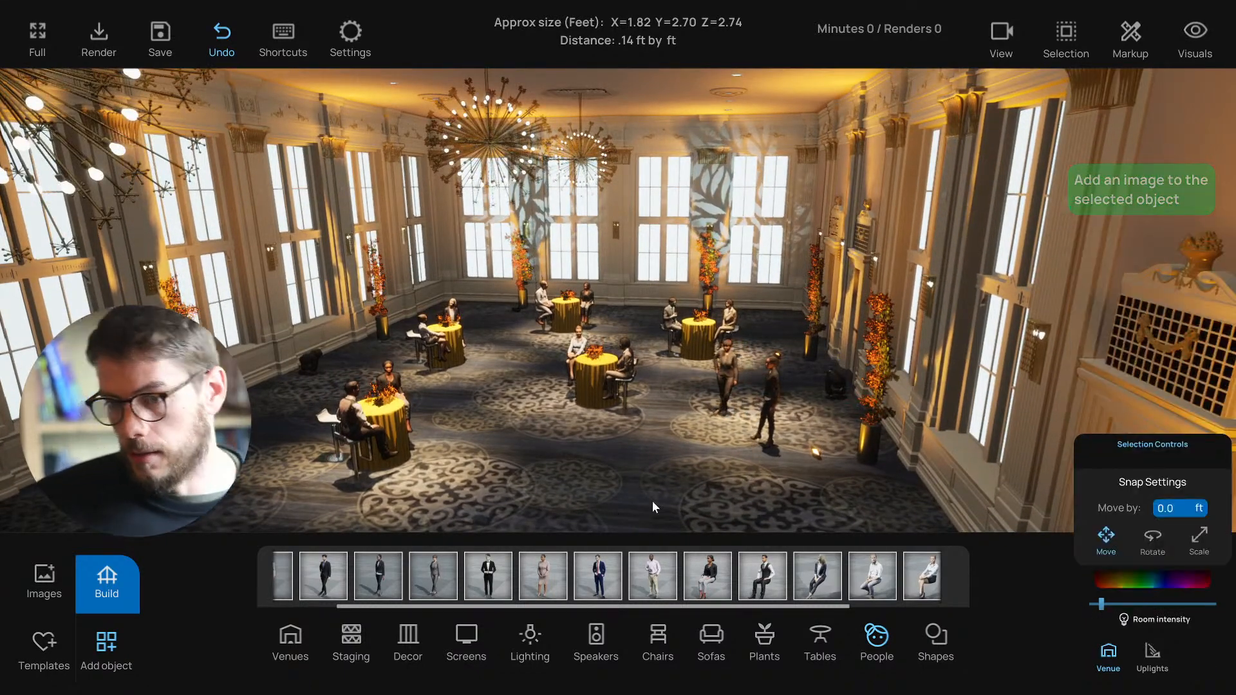
right_click_drag(644, 505, 634, 514)
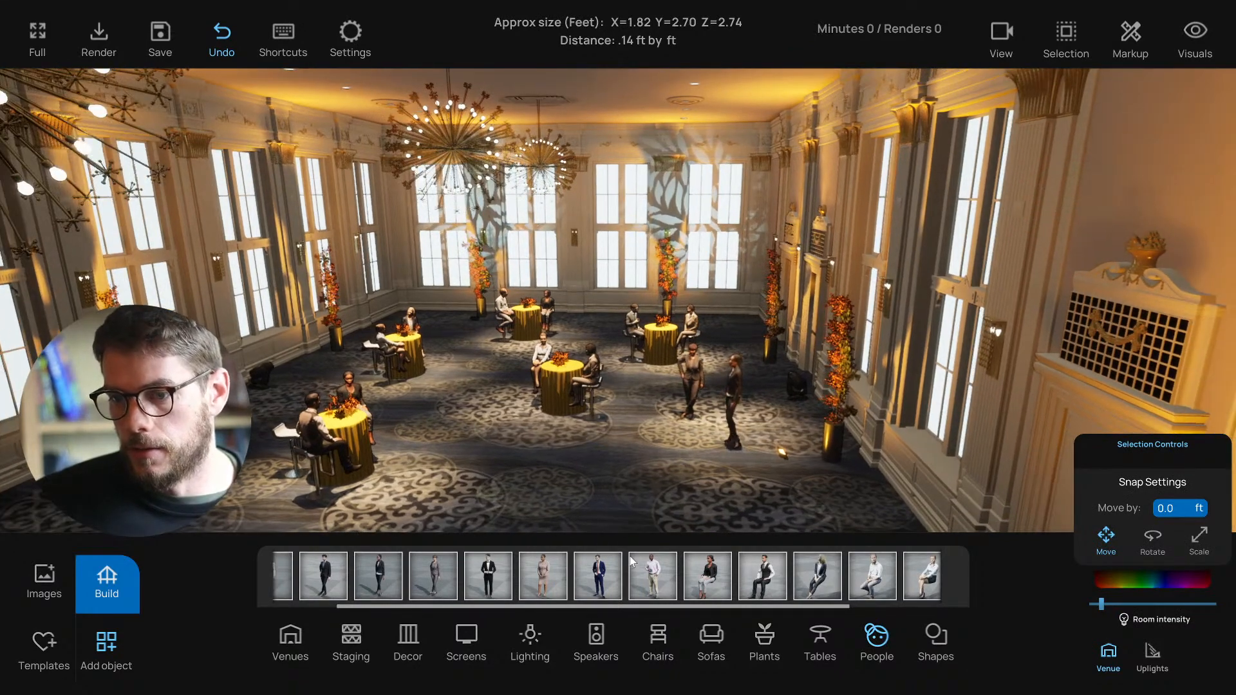
Step: Add a truss tower with mounted spotlights near the window wall, beyond the standing guests, and rotate it so its lights face the room
left_click(529, 643)
scroll(465, 582, "up", 3)
left_click(609, 581)
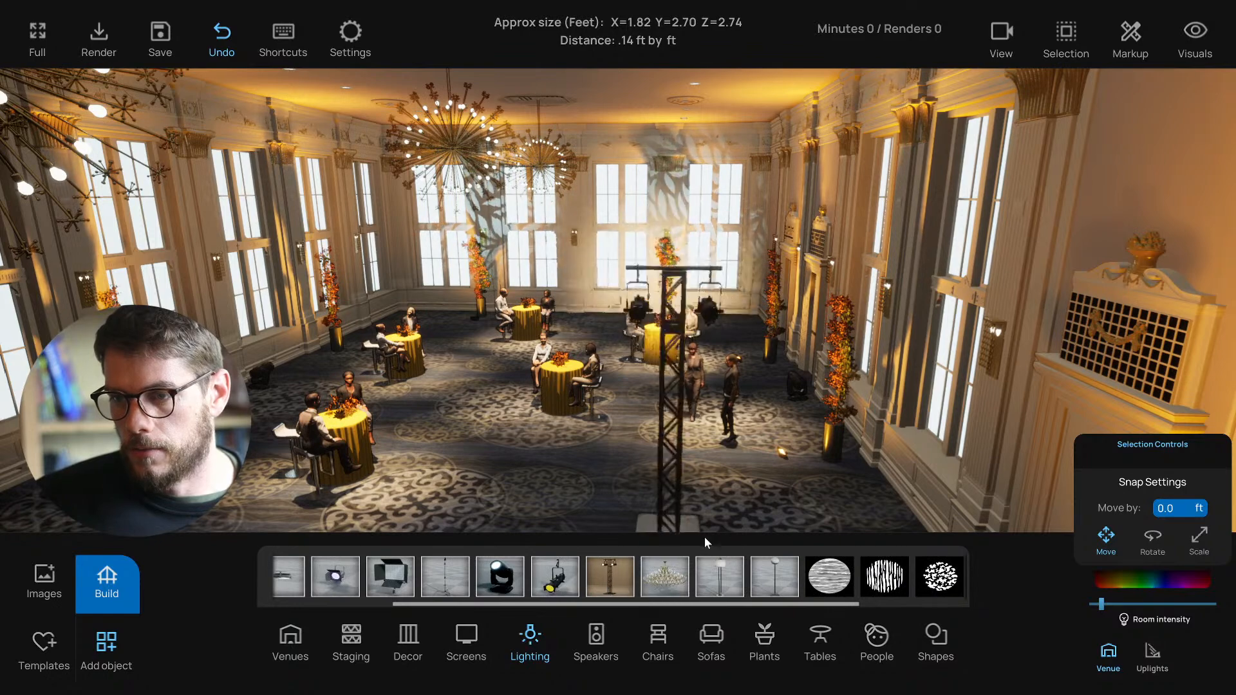
left_click(867, 514)
right_click_drag(740, 506, 817, 489)
left_click_drag(781, 493, 837, 493)
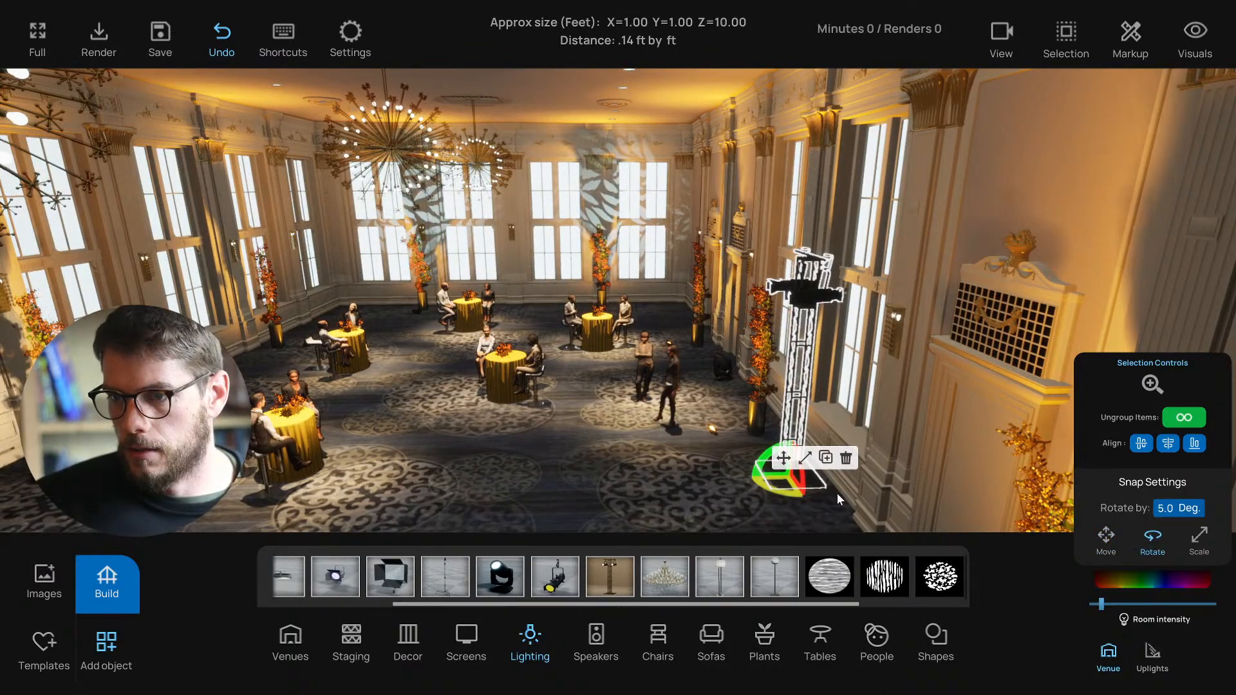
left_click(723, 494)
left_click(794, 454)
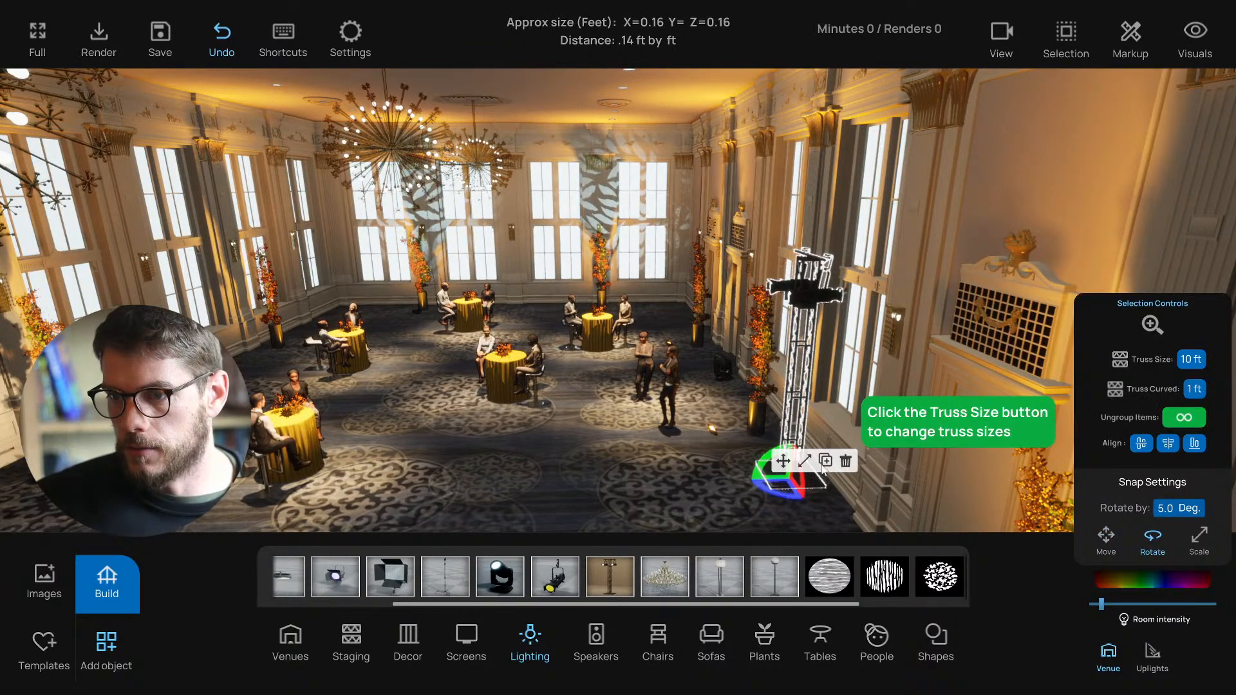
left_click_drag(796, 494, 809, 528)
Step: Shift the truss tower along the floor so it stands in front of the window beside the flower column
right_click_drag(817, 514, 675, 446)
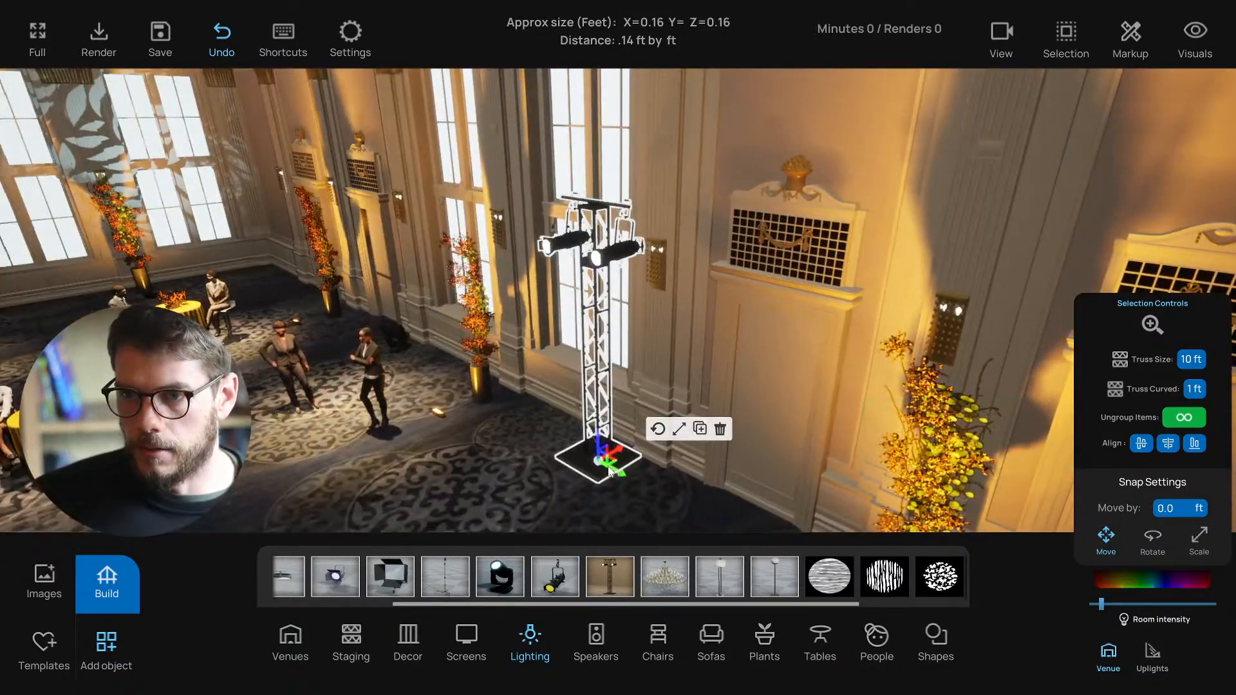
left_click_drag(617, 473, 595, 461)
scroll(555, 464, "down", 1)
right_click_drag(552, 457, 343, 446)
right_click_drag(201, 315, 627, 277)
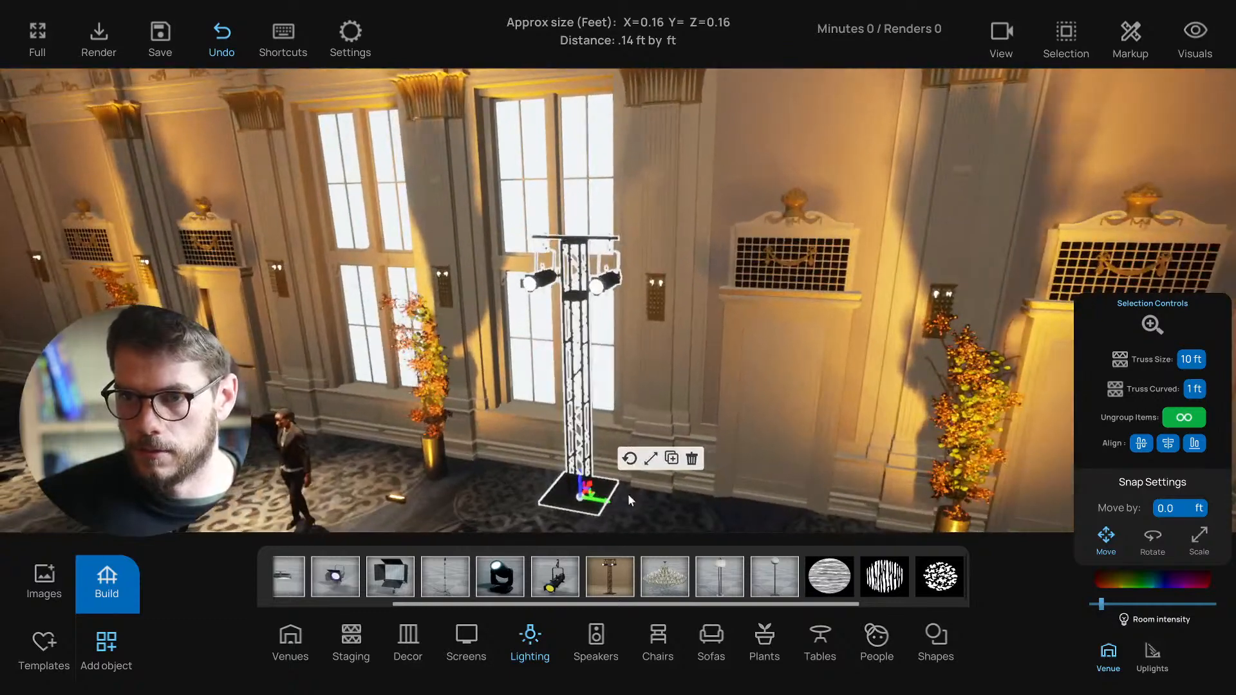
right_click_drag(564, 492, 490, 486)
left_click_drag(639, 507, 623, 504)
Step: Select both spotlights mounted on the truss tower and delete them, keeping the bare truss
right_click_drag(539, 475, 494, 482)
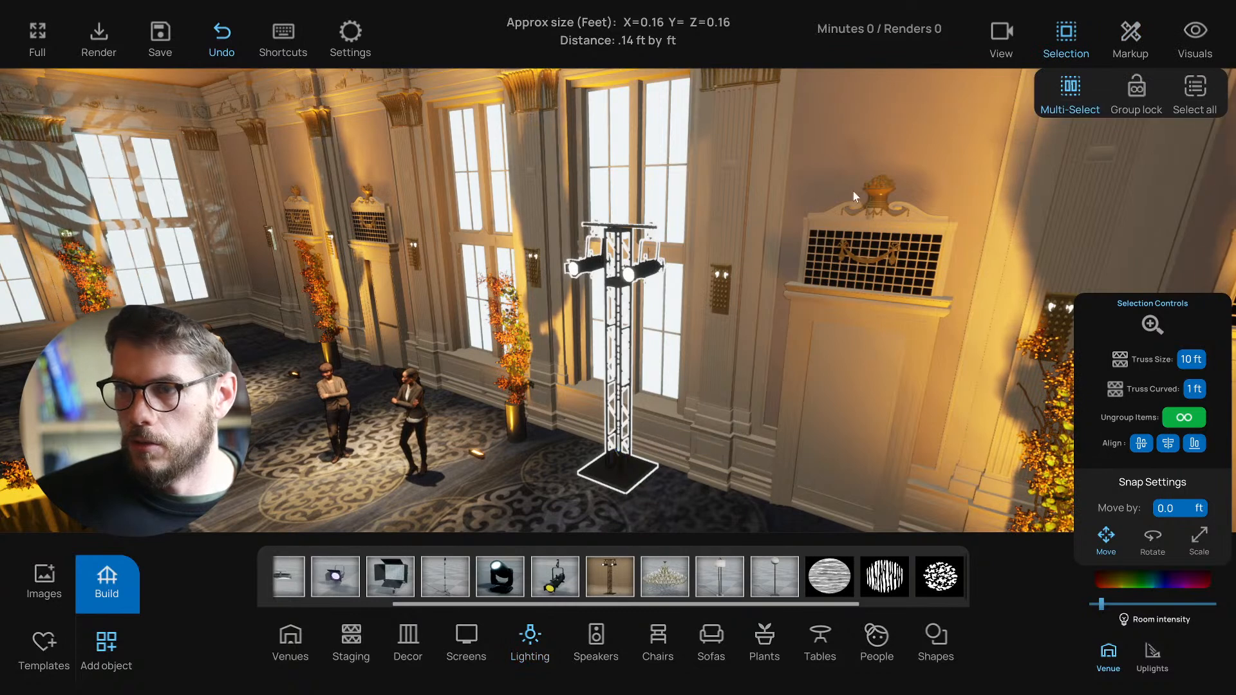
left_click(581, 274)
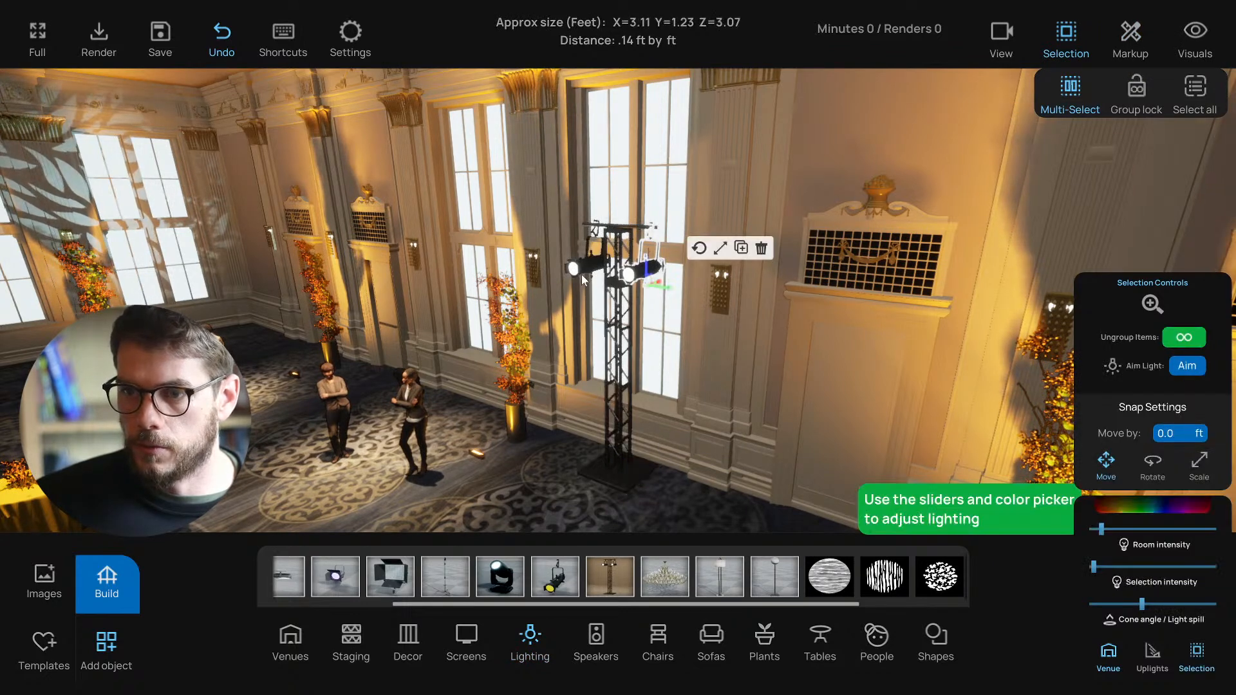
left_click(679, 312)
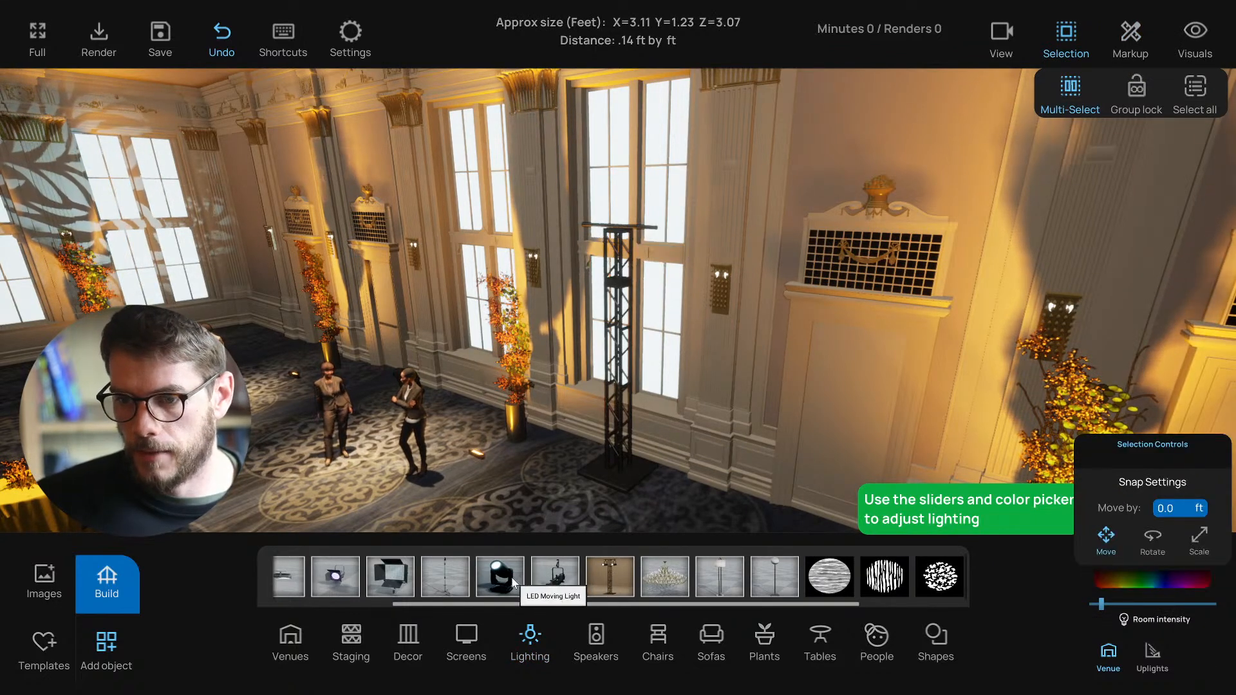
Step: Add an LED Moving Light at the top of the truss tower and focus on it for positioning
left_click_drag(505, 583, 655, 238)
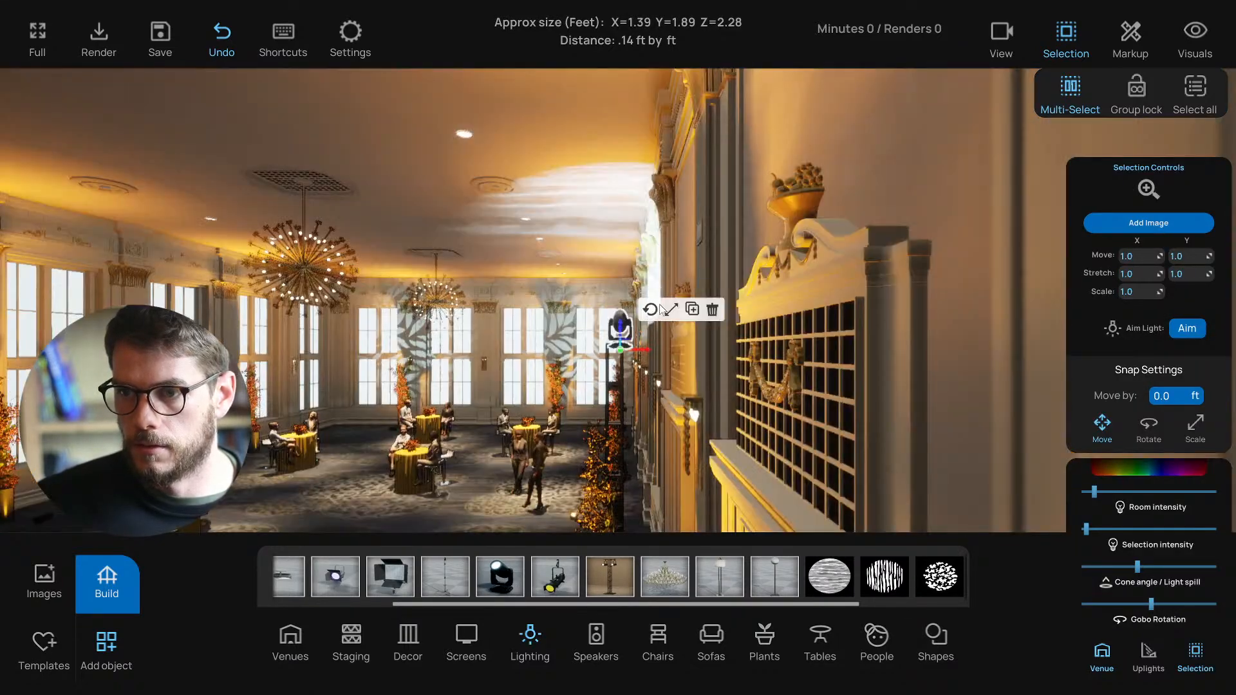
right_click_drag(634, 370, 720, 327)
key("w")
key("f")
left_click(672, 265)
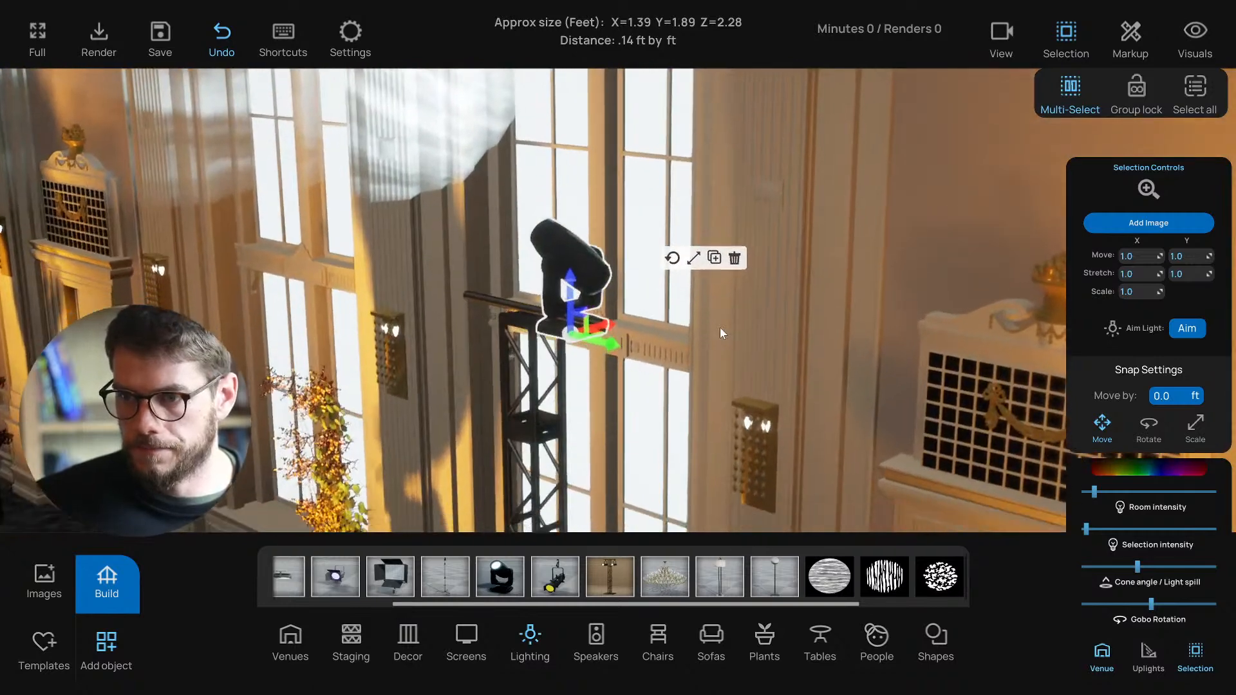
Step: Flip the moving light upside down and position it hanging from one end of the truss crossbar
left_click_drag(555, 353, 713, 340)
left_click(600, 274)
right_click_drag(600, 278, 670, 301)
left_click(659, 257)
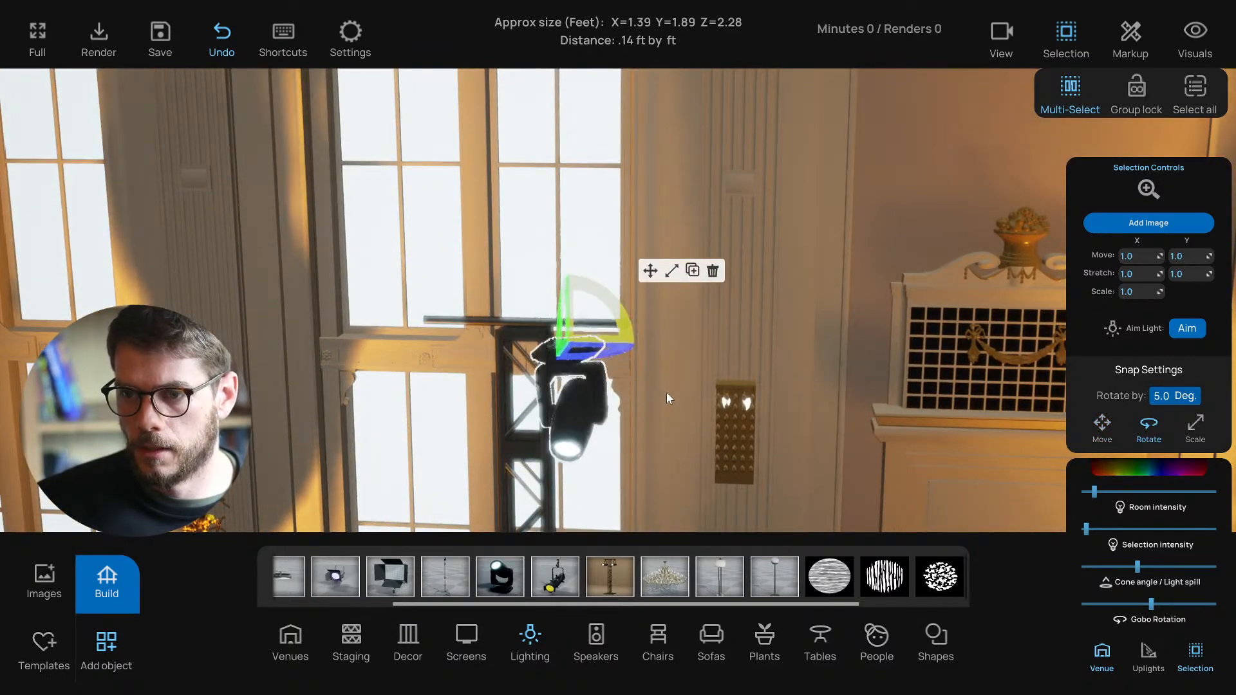
left_click(649, 271)
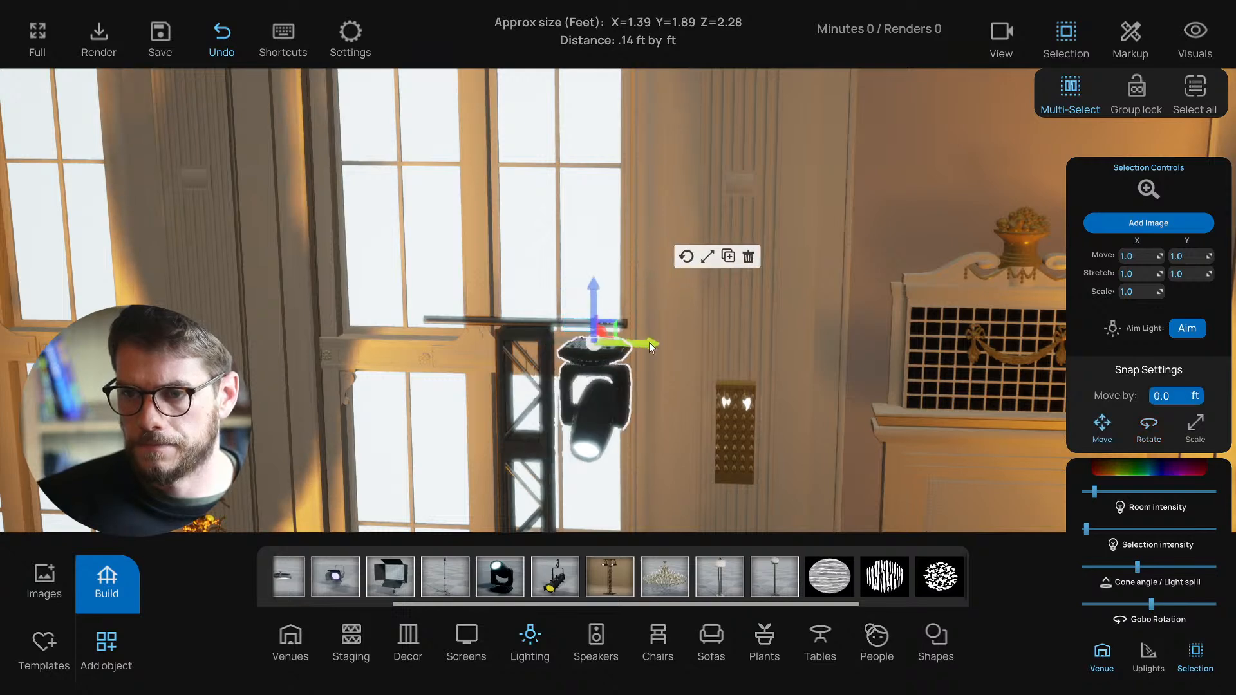
left_click_drag(606, 307, 596, 293)
Step: Focus on the hanging moving light and adjust its cone angle while checking its direction across the room
mouse_move(670, 348)
middle_mouse_down()
mouse_move(662, 372)
mouse_move(663, 339)
middle_mouse_up()
middle_click_drag(725, 290, 978, 278)
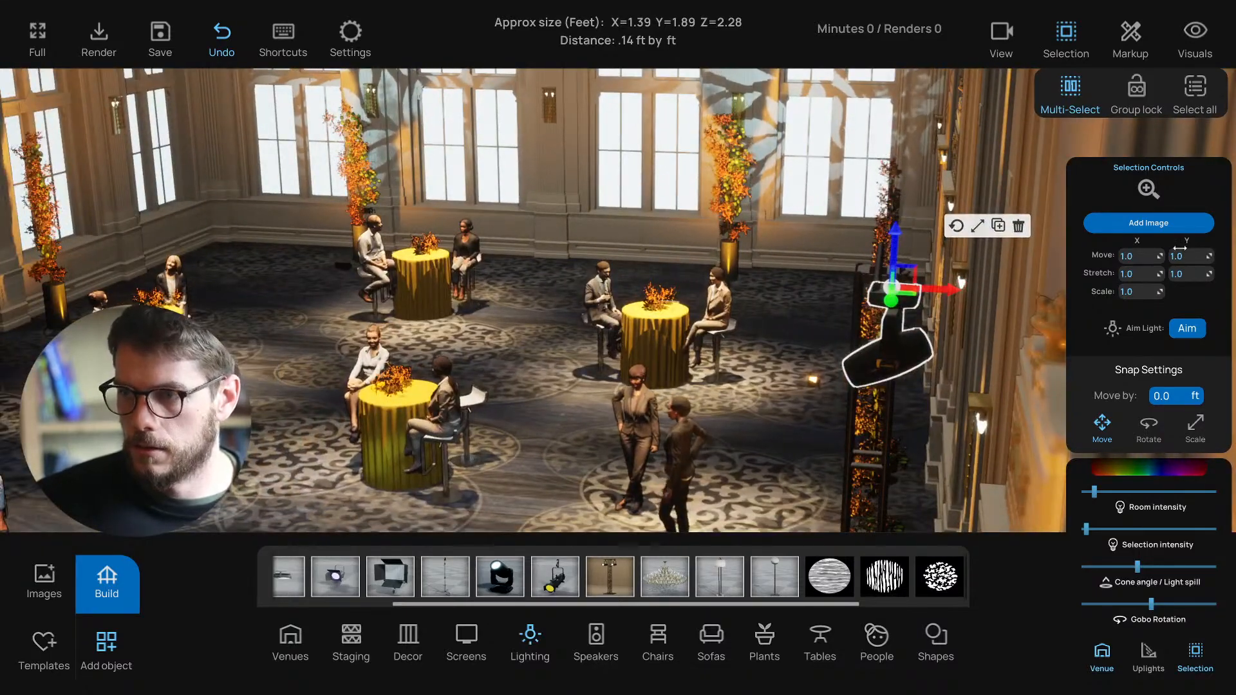
left_click(1147, 189)
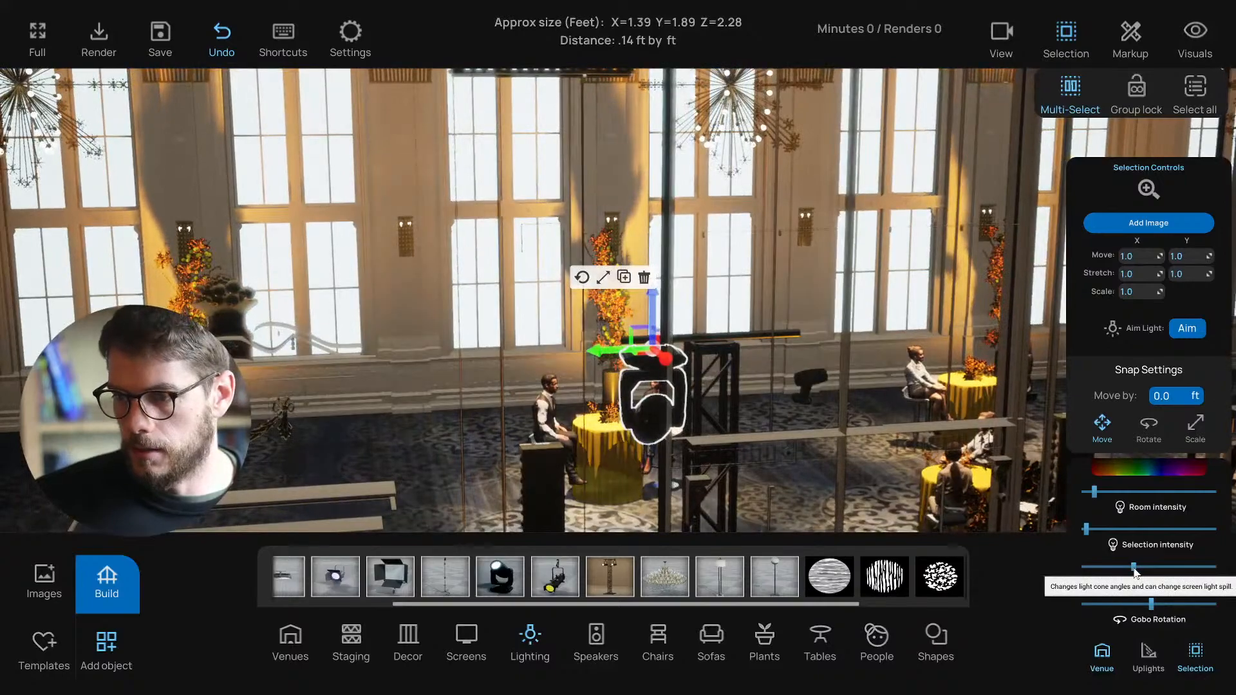
middle_click_drag(826, 479, 916, 464)
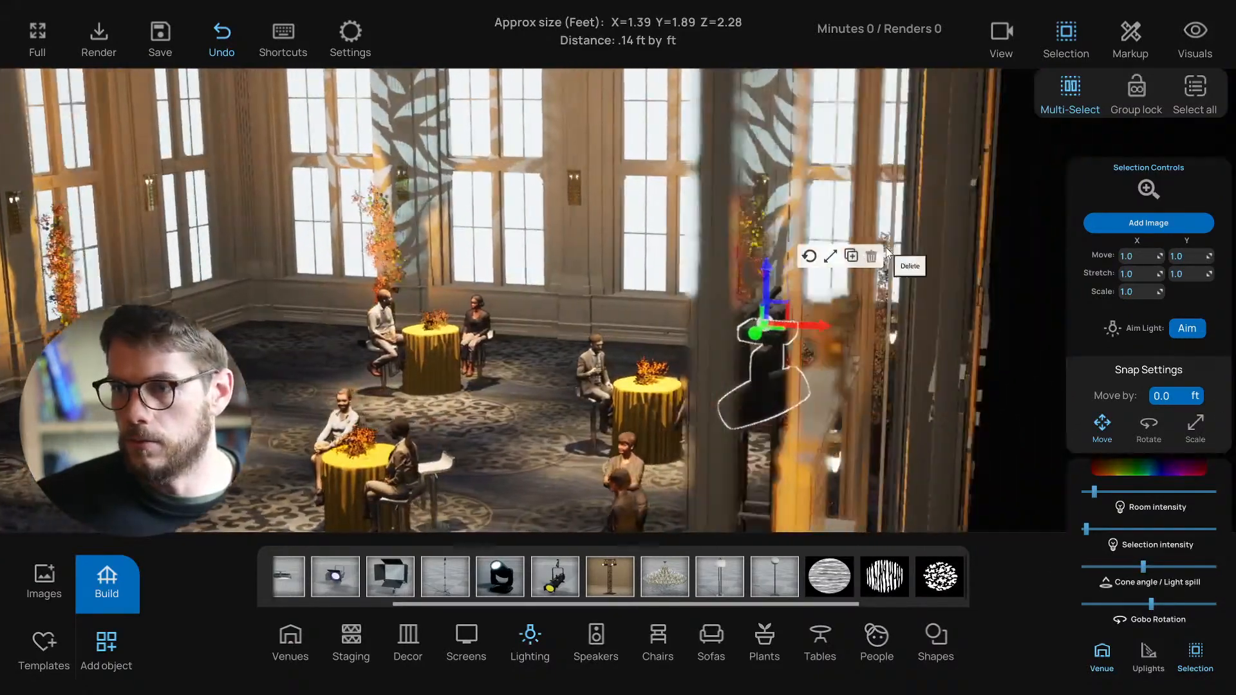
Step: Load the leaf gobo image into the moving light and aim its projection at the opposite window wall
left_click(1121, 228)
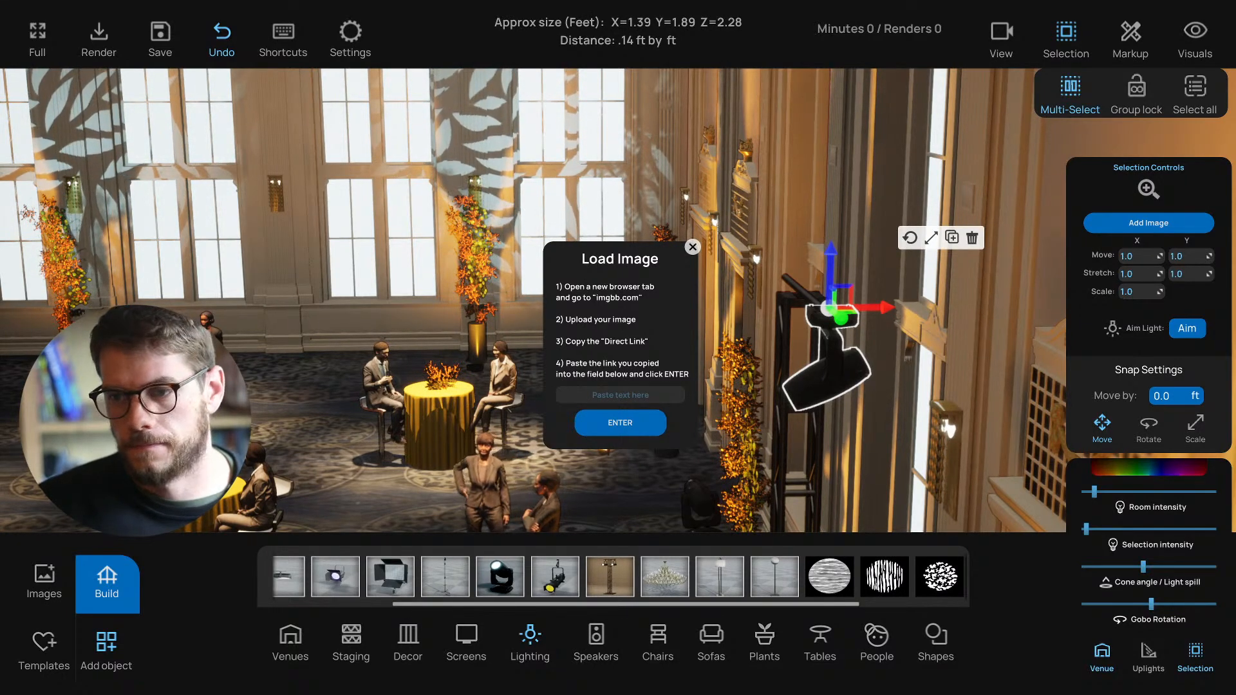
left_click(620, 424)
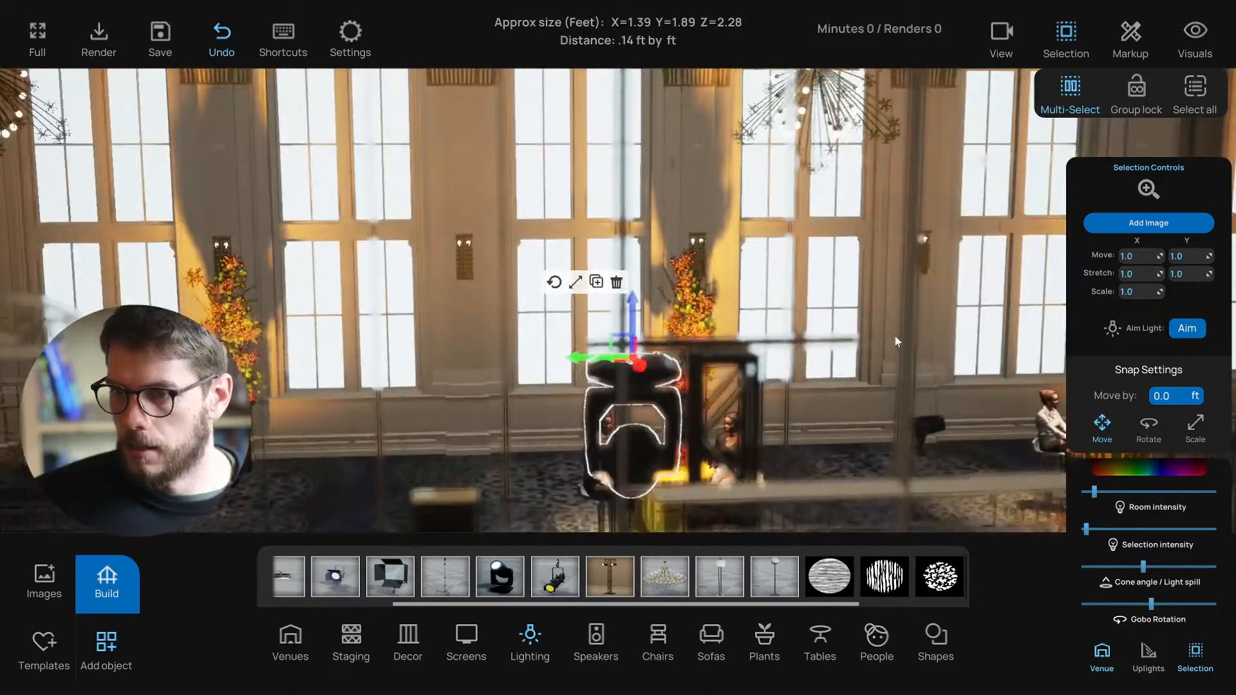
left_click(1187, 328)
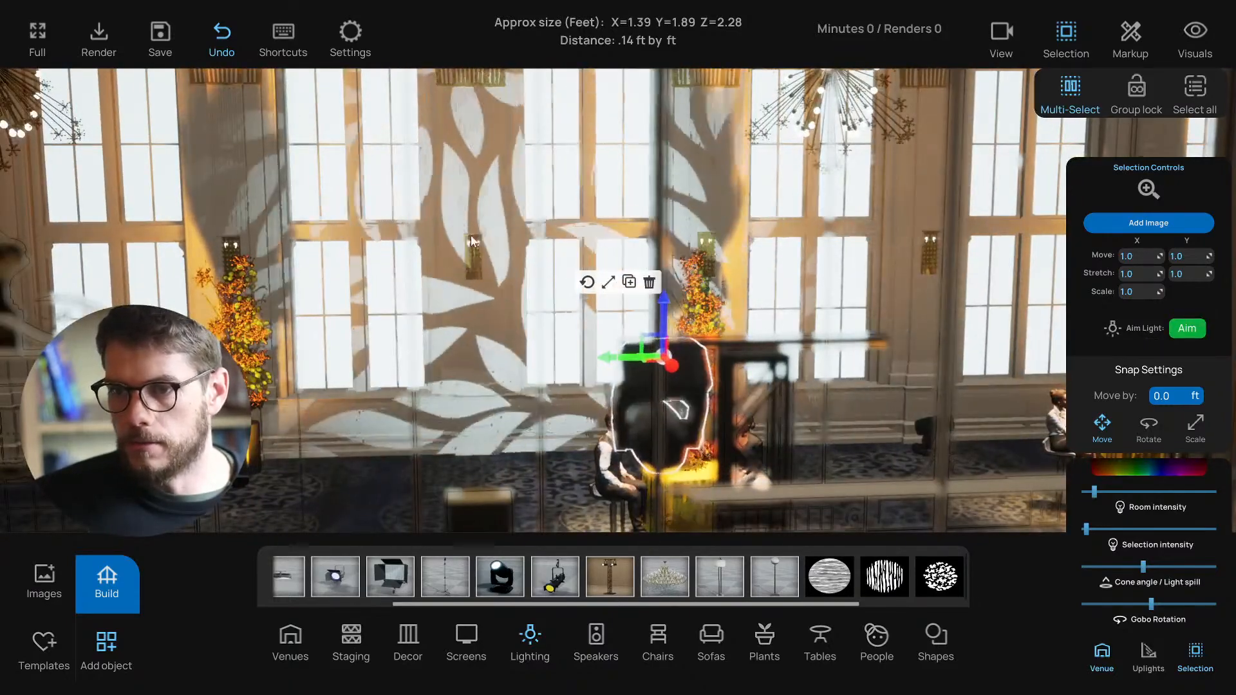
left_click(385, 167)
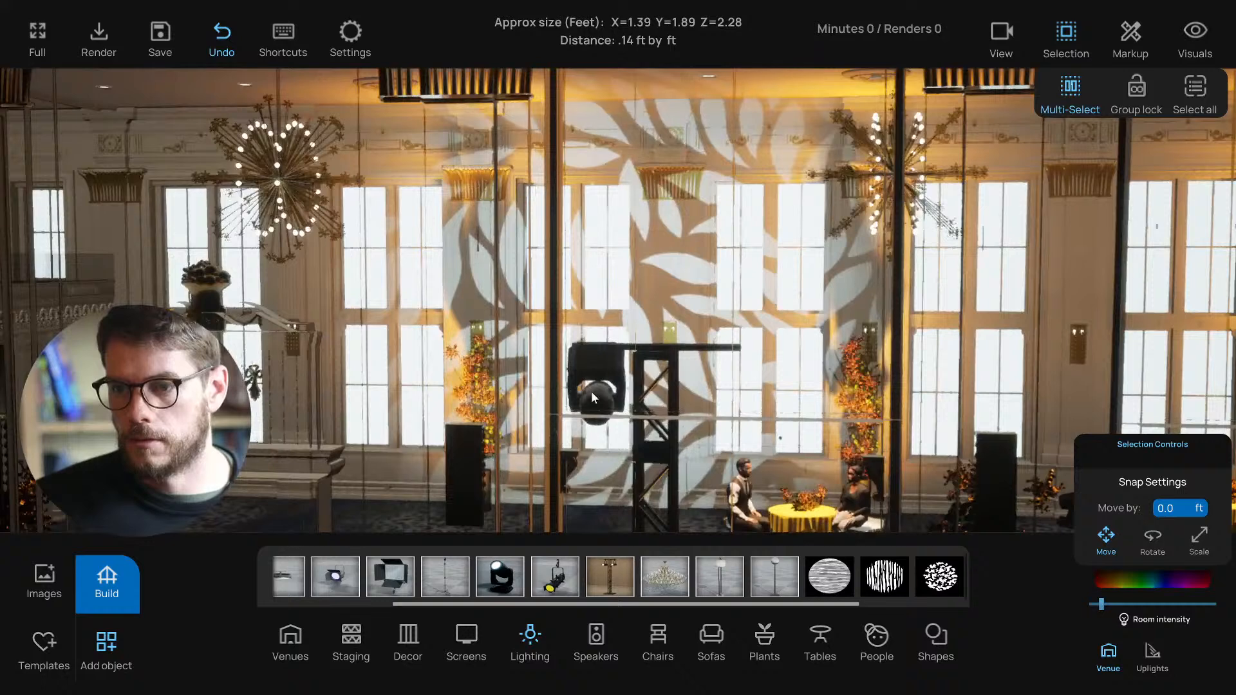
Step: Narrow the moving light's cone angle and aim its leaf pattern at the wall section beside the chandelier
left_click(593, 394)
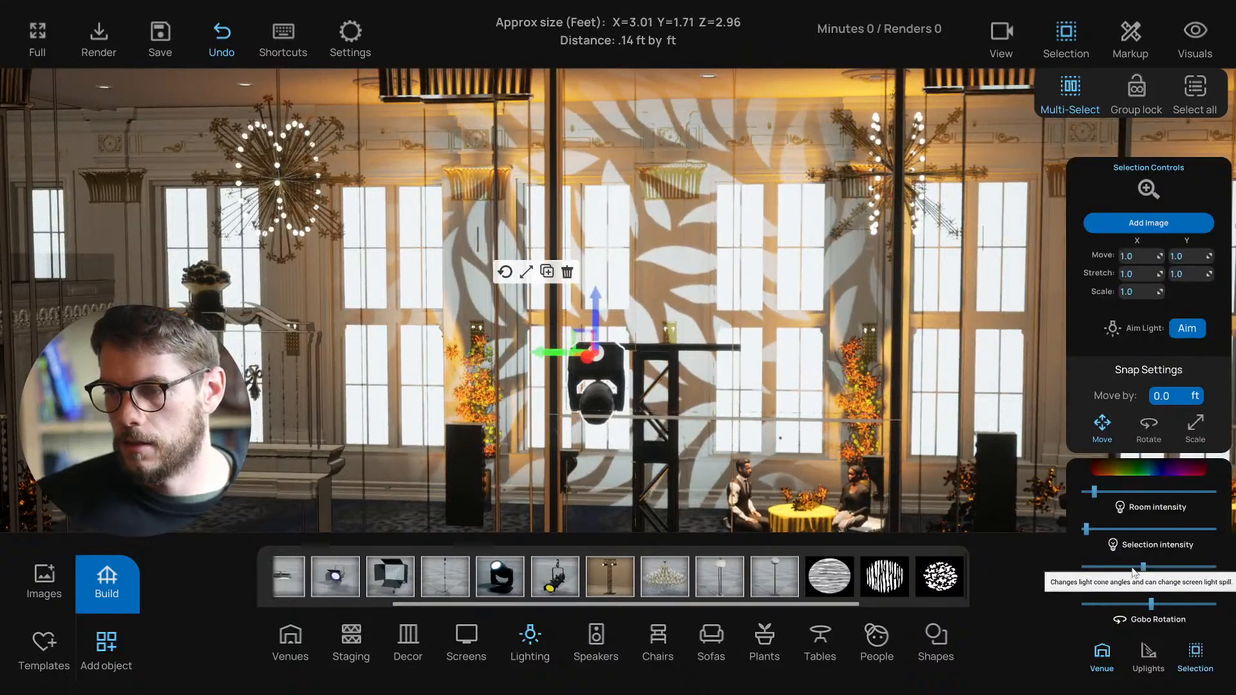
left_click_drag(1143, 569, 1126, 569)
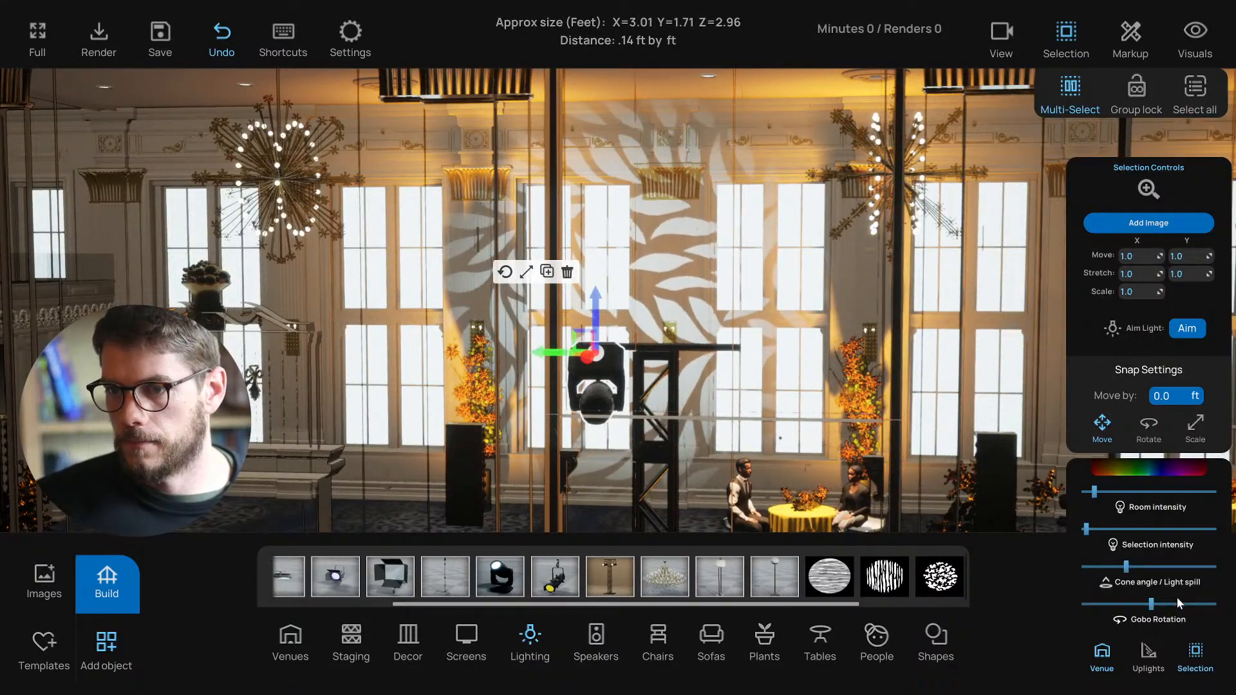
left_click(1187, 335)
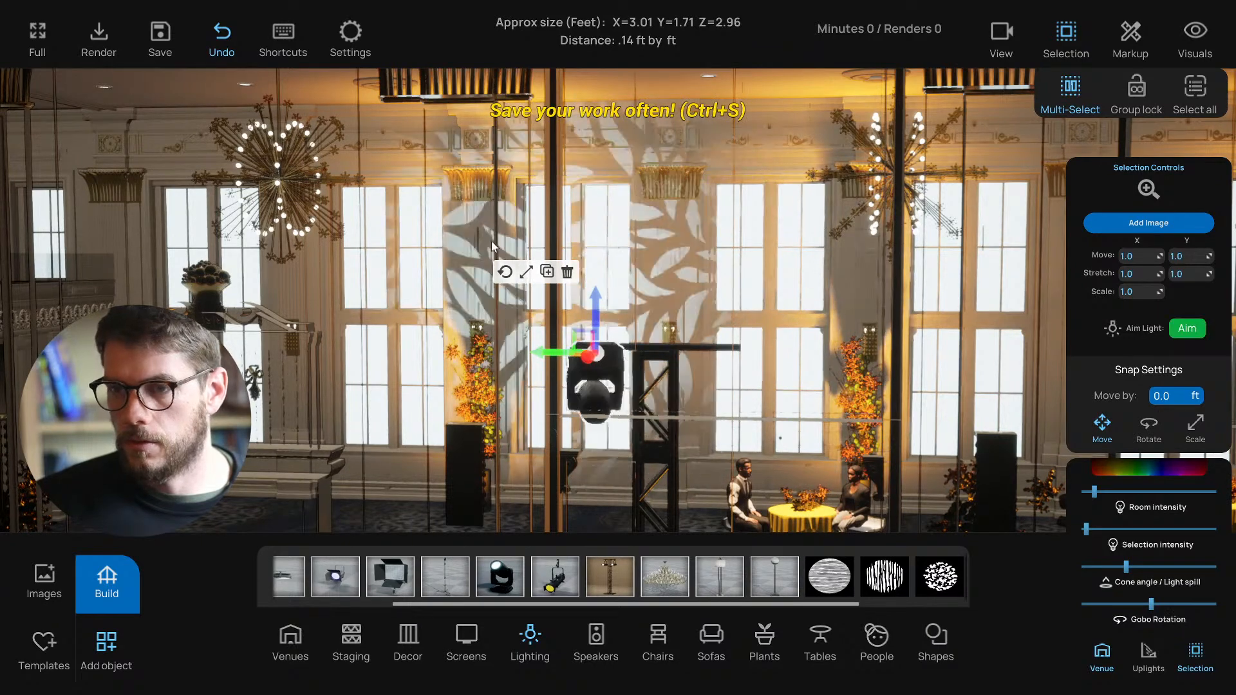
left_click(320, 256)
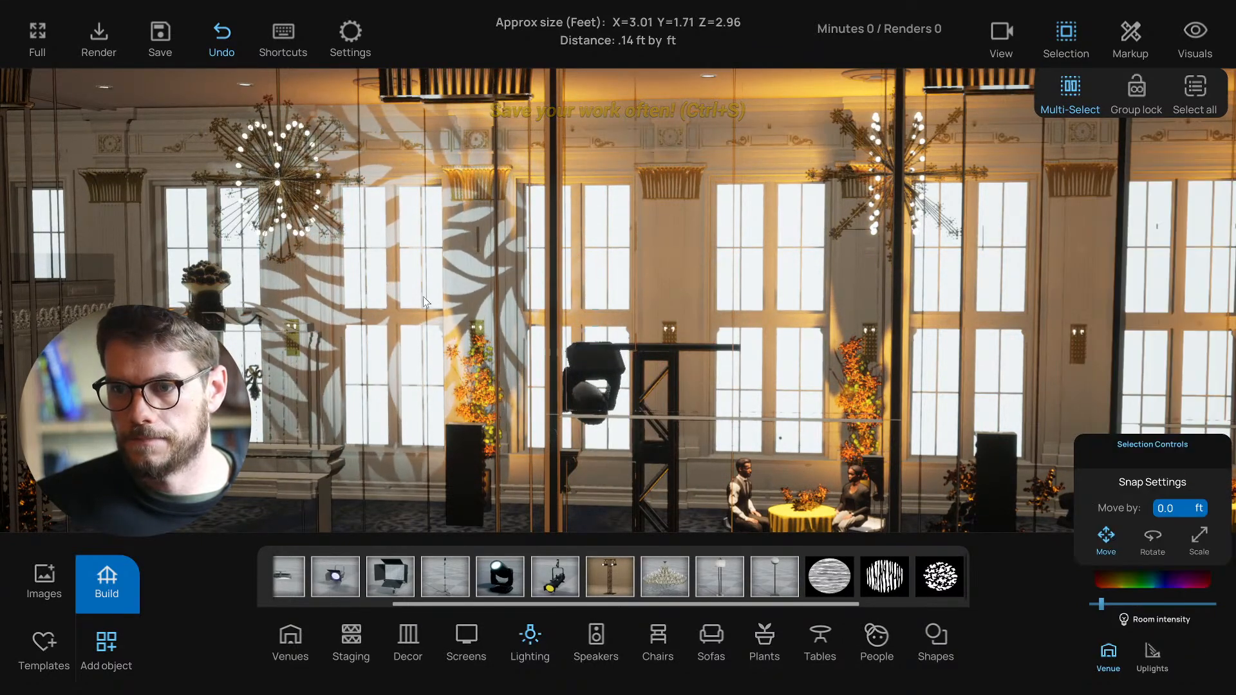
Step: Duplicate the moving light to the other end of the truss crossbar and aim the copy at the adjacent wall section
scroll(502, 309, "down", 1)
left_click(593, 344)
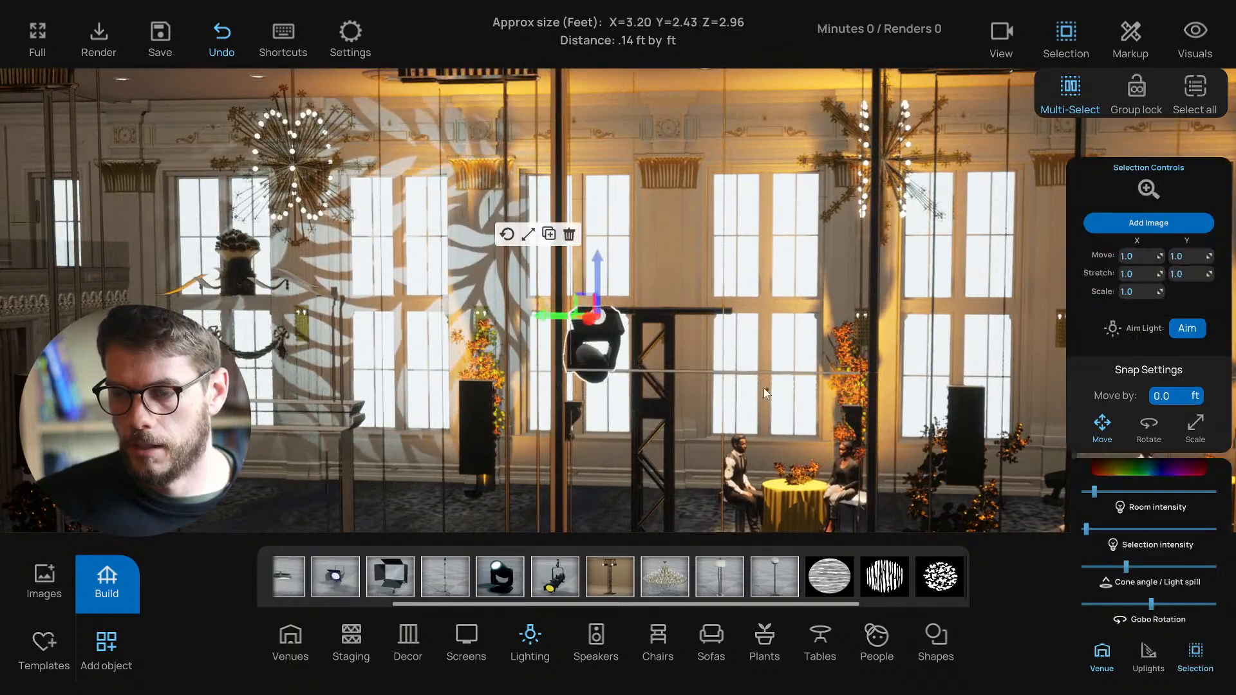
mouse_move(1154, 605)
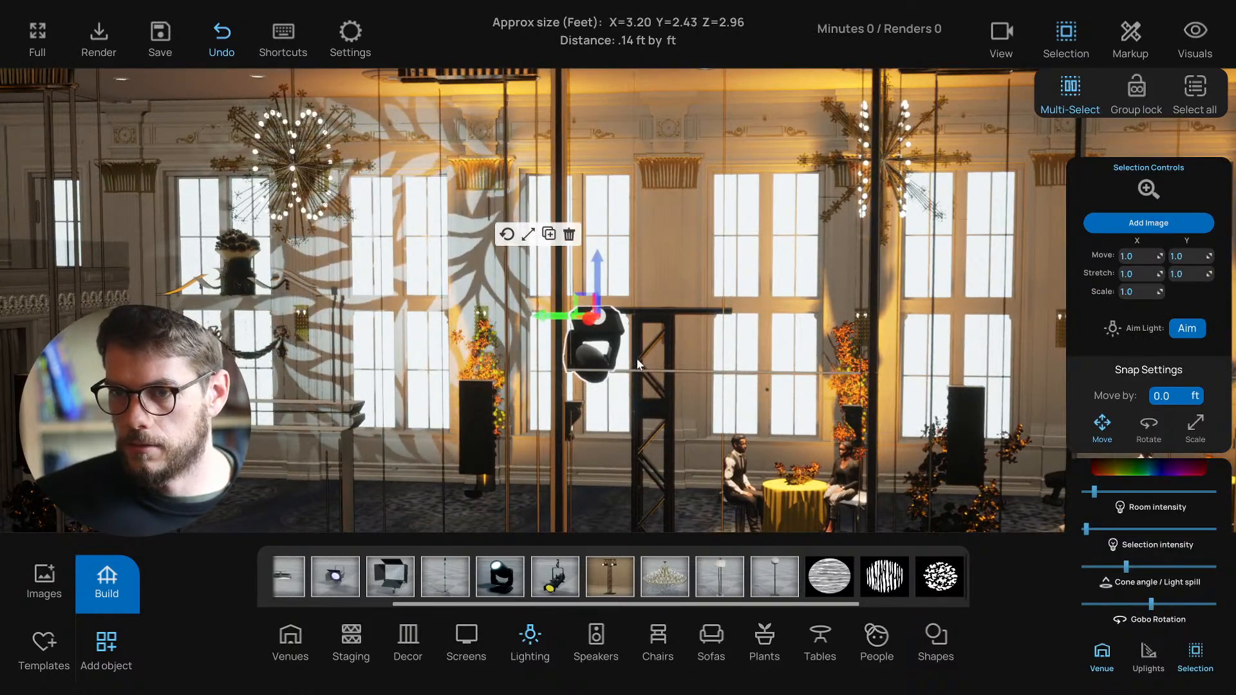
key("ctrl+d")
left_click_drag(569, 320, 662, 319)
left_click(1187, 328)
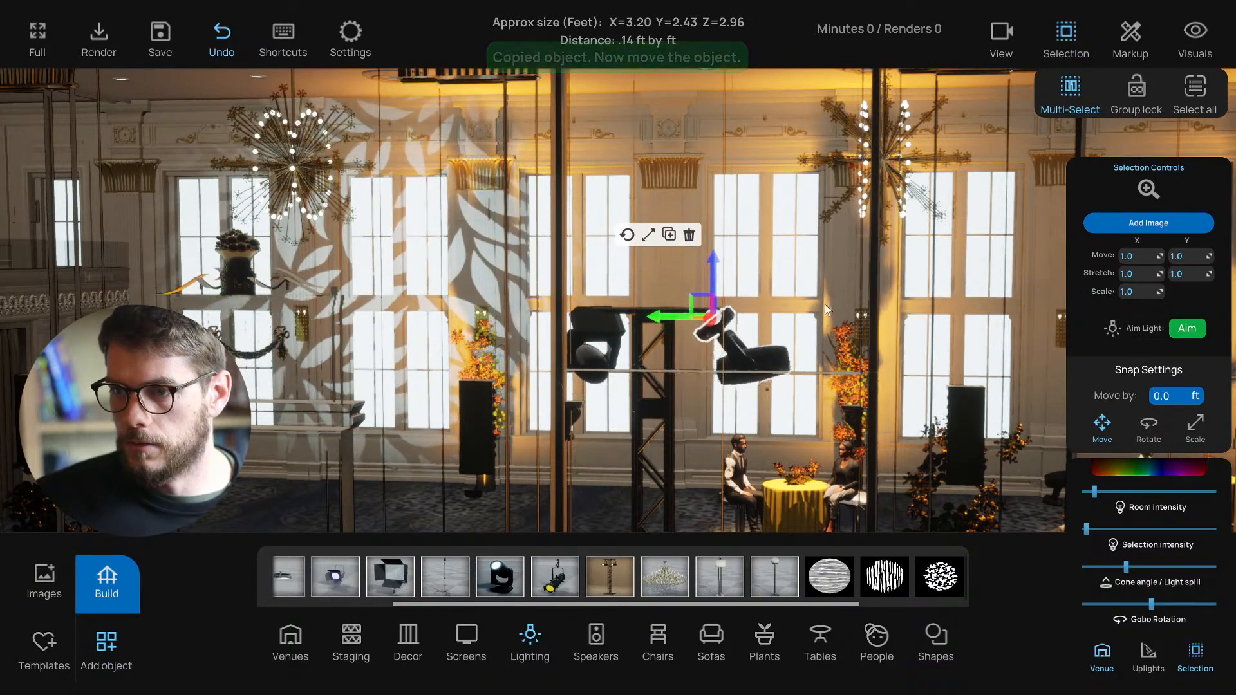
left_click(791, 299)
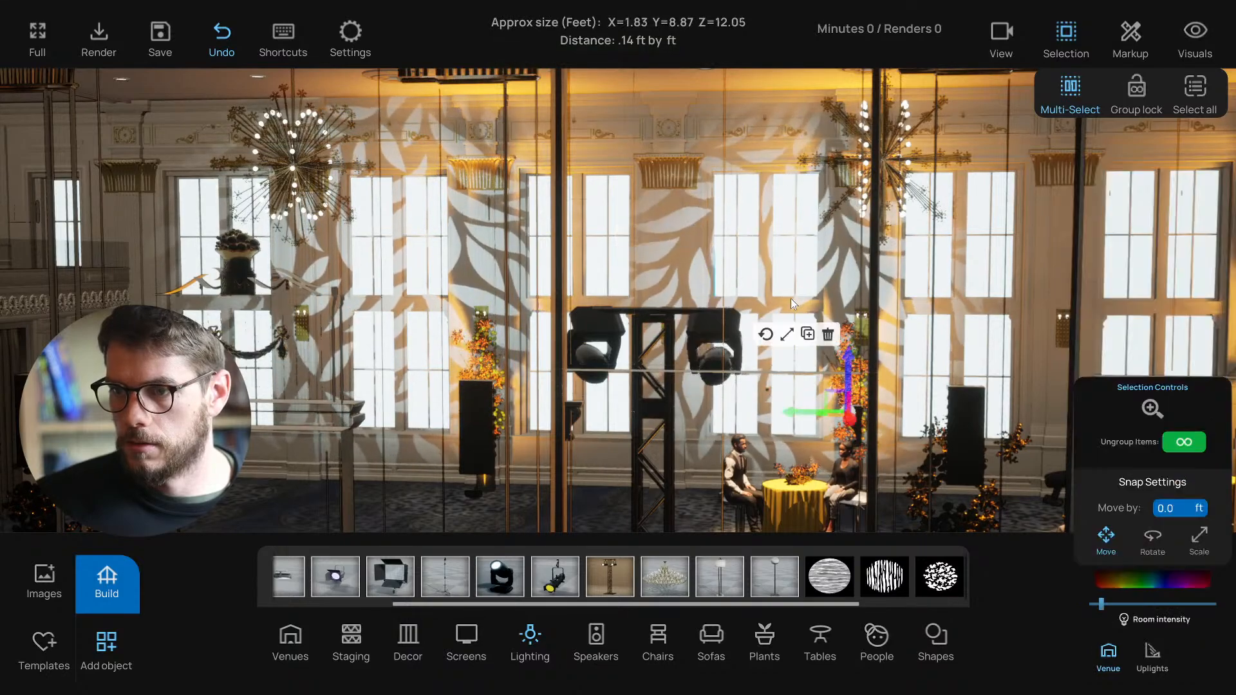
Step: Select the original moving light on the truss and re-aim its leaf pattern beside the copy's projection on the window wall
left_click_drag(790, 299, 786, 320)
scroll(786, 323, "down", 4)
right_click_drag(784, 326, 804, 327)
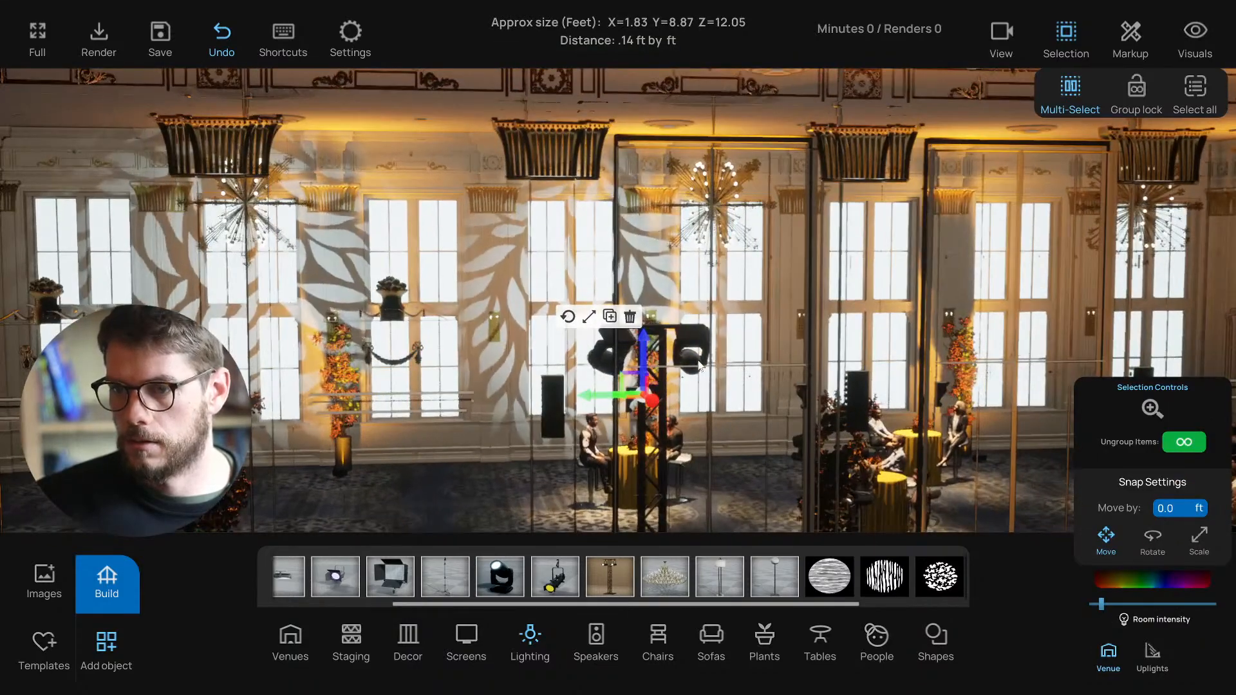
right_click_drag(764, 382, 769, 383)
left_click_drag(769, 381, 549, 362)
left_click(661, 336)
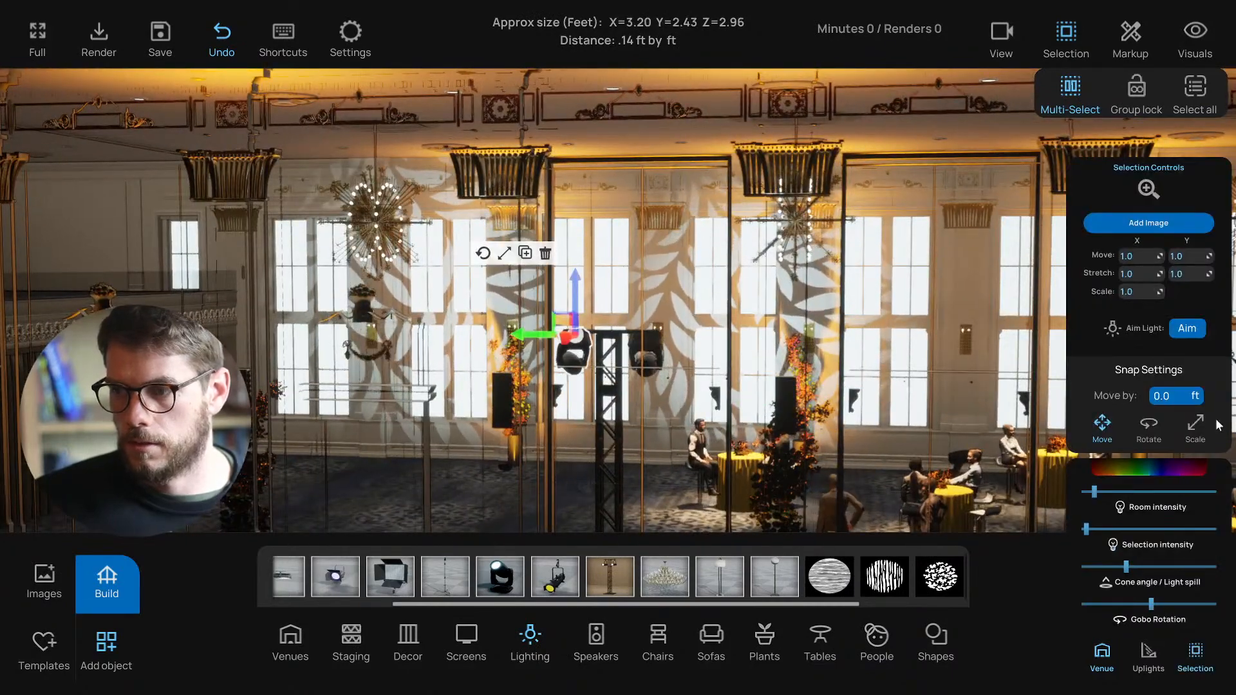
left_click(1186, 328)
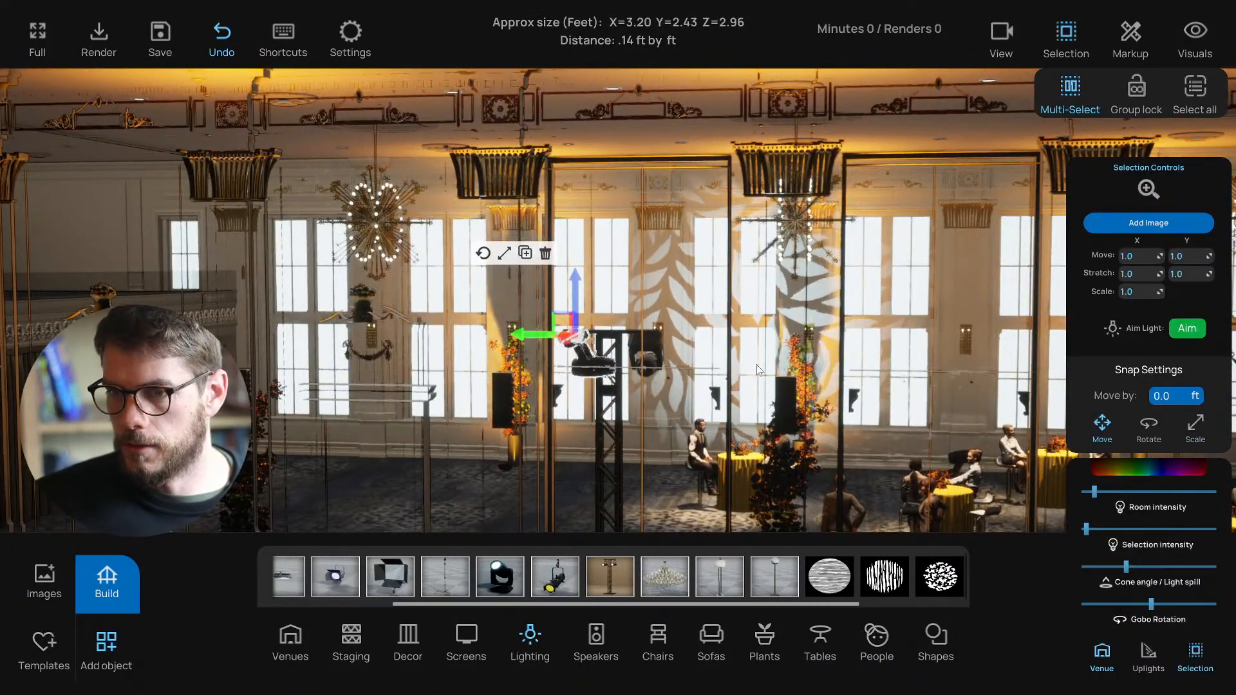
left_click(373, 318)
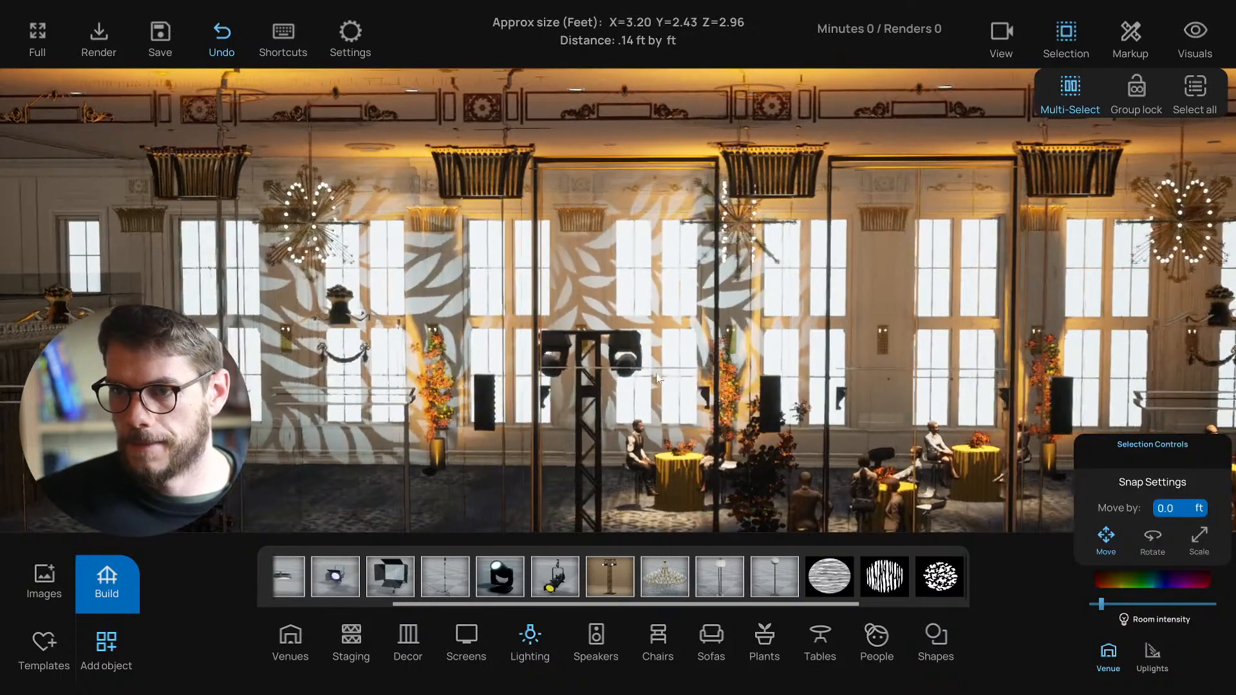
Step: Select both moving lights on the truss and tint them a muted grey-green, sRGB hex 788E7FFF
left_click(638, 369)
left_click(563, 364)
mouse_move(876, 457)
left_mouse_down()
mouse_move(982, 456)
mouse_move(1026, 486)
left_mouse_up()
left_click(1158, 469)
right_click_drag(581, 399, 650, 394)
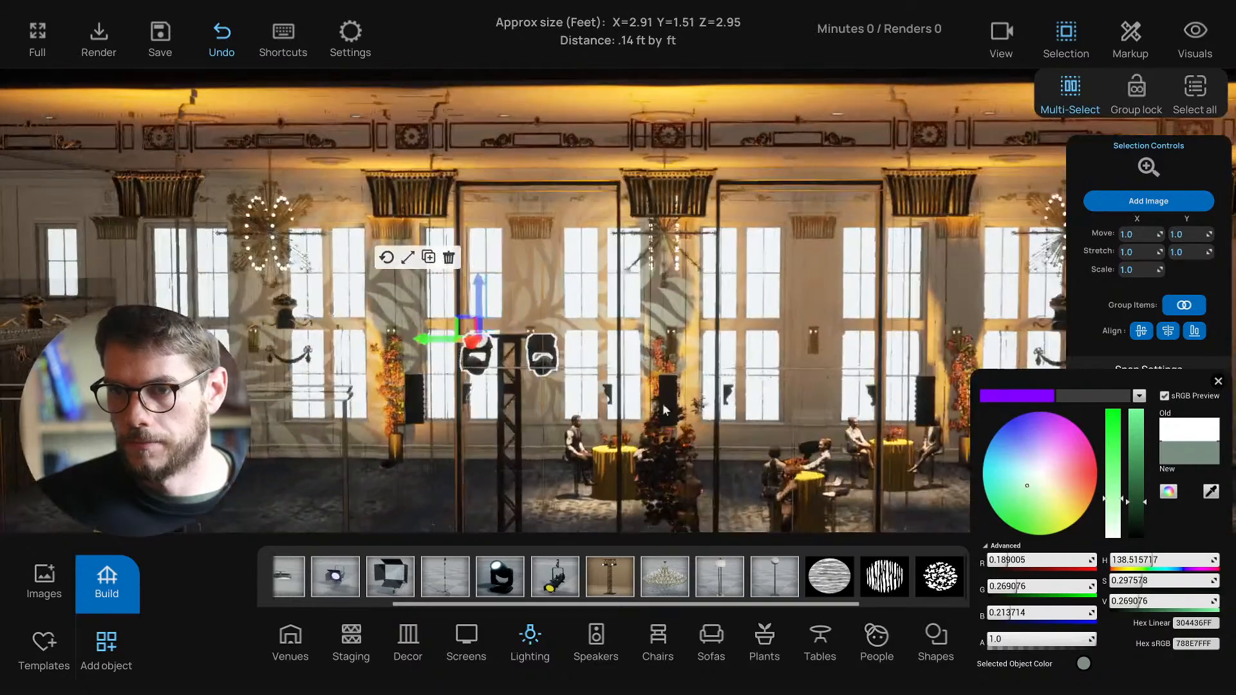
left_click(1216, 383)
right_click_drag(560, 403, 611, 404)
left_click(640, 473)
right_click_drag(639, 473, 616, 492)
Step: Add a basic cube sized 1.1 × 1.1 × 12 ft and place it over the truss tower as a cover
key("t")
scroll(624, 493, "up", 10)
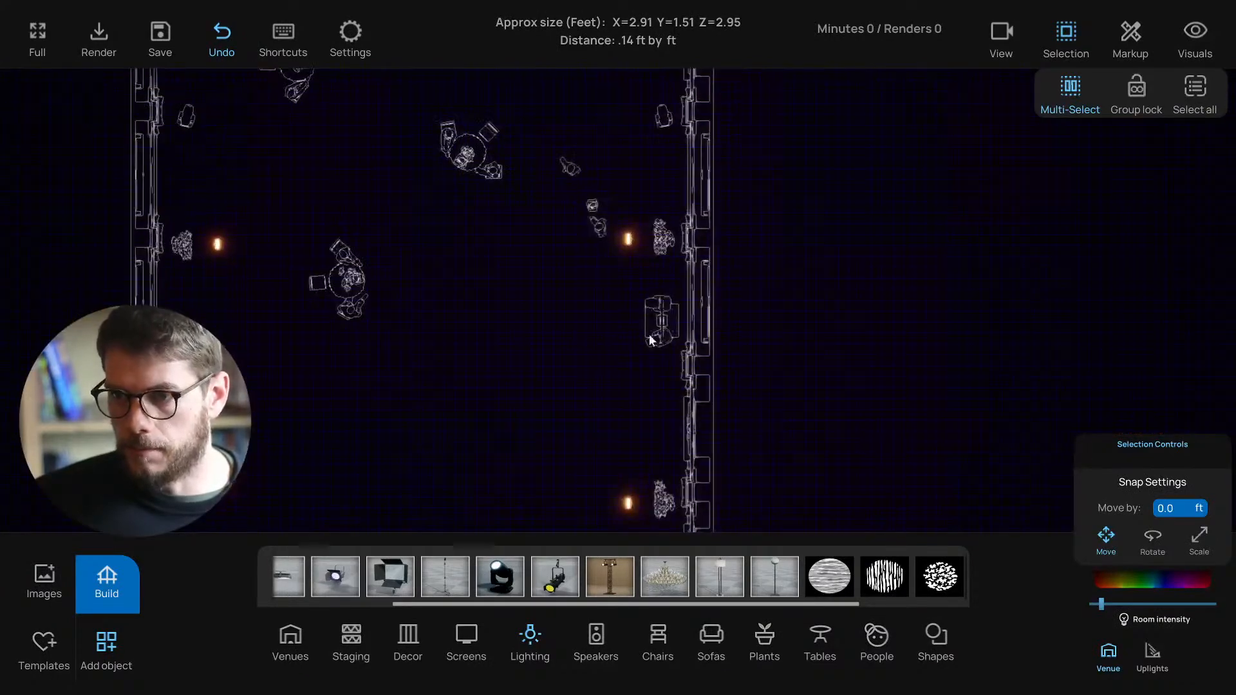
right_click_drag(616, 327, 575, 336)
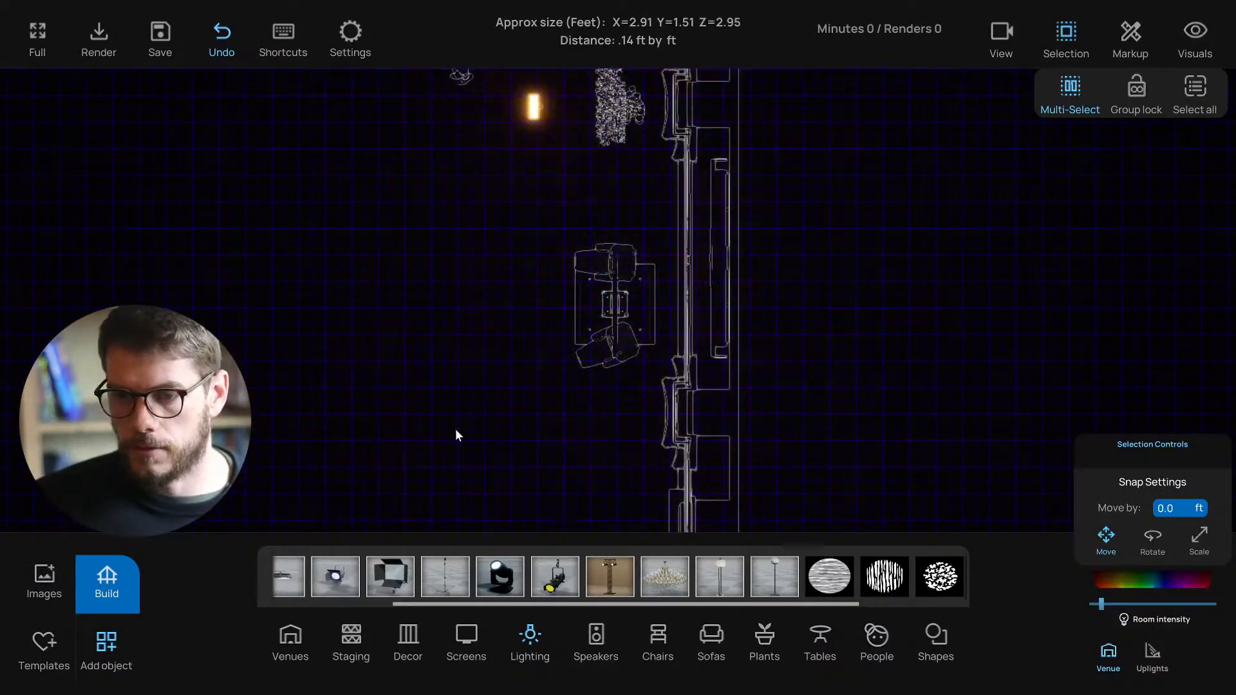
left_click(934, 636)
left_click_drag(292, 585, 476, 395)
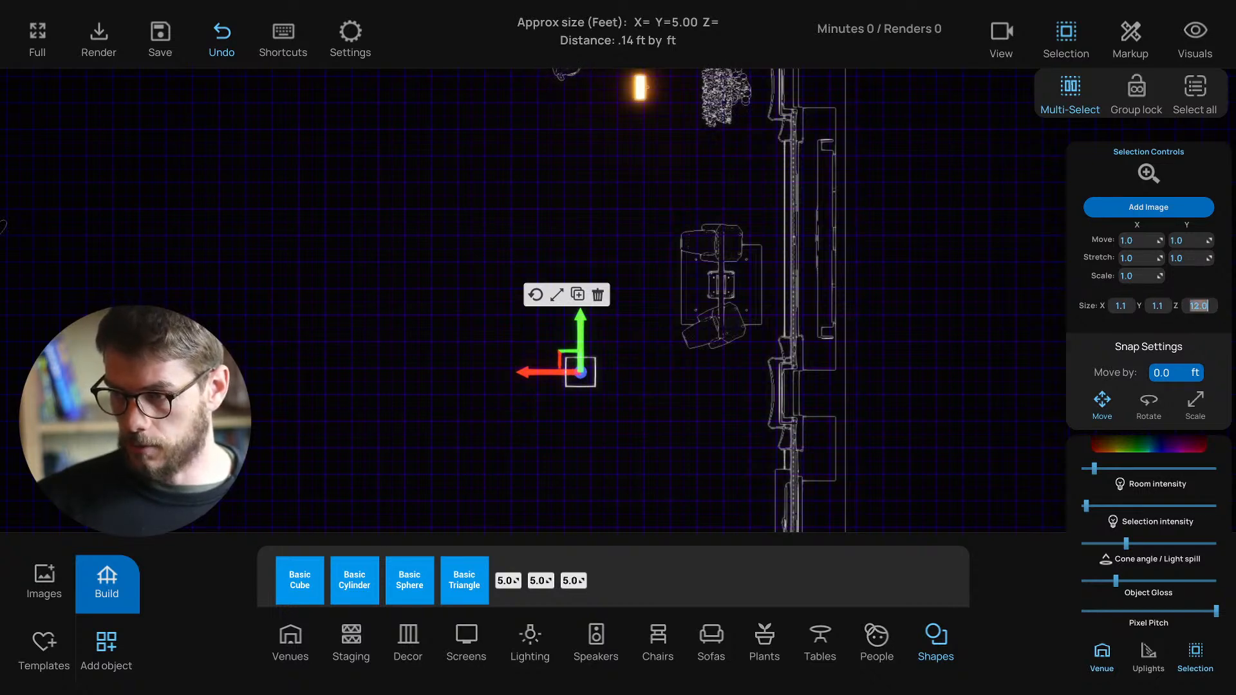
left_click_drag(576, 370, 719, 289)
key("t")
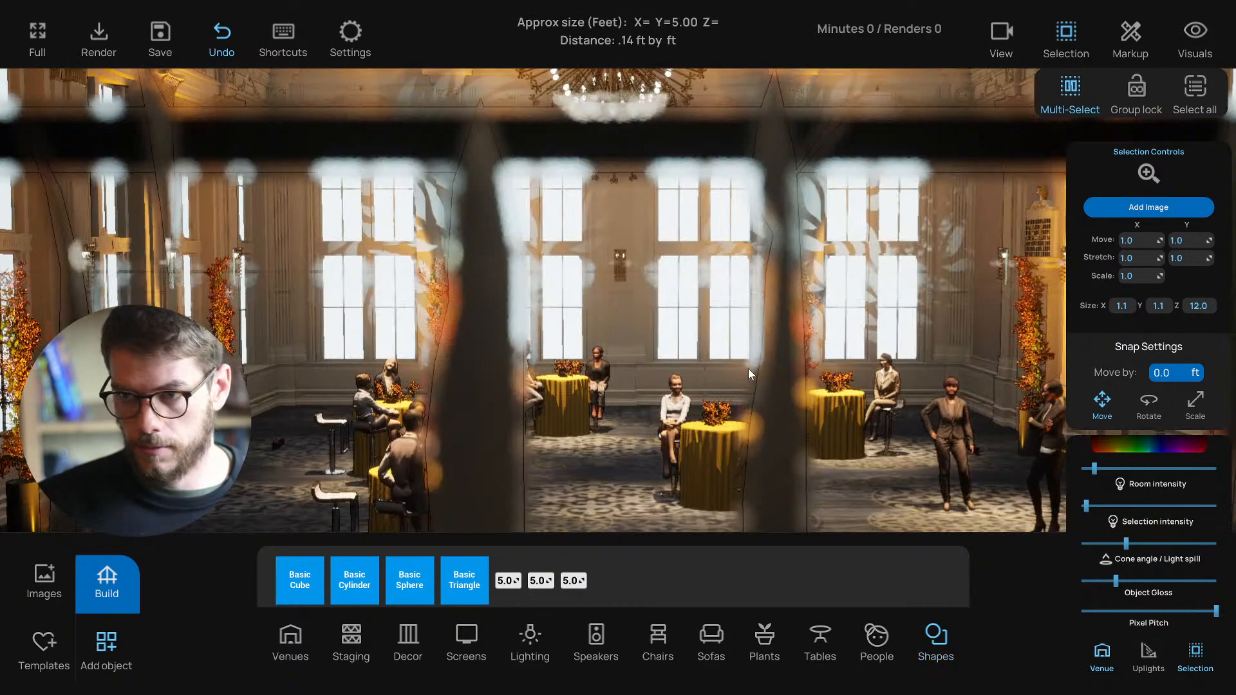
Step: Align the cube cover with the truss base plate and stretch its height to about 12.18 ft
key("f")
right_click_drag(746, 373, 814, 385)
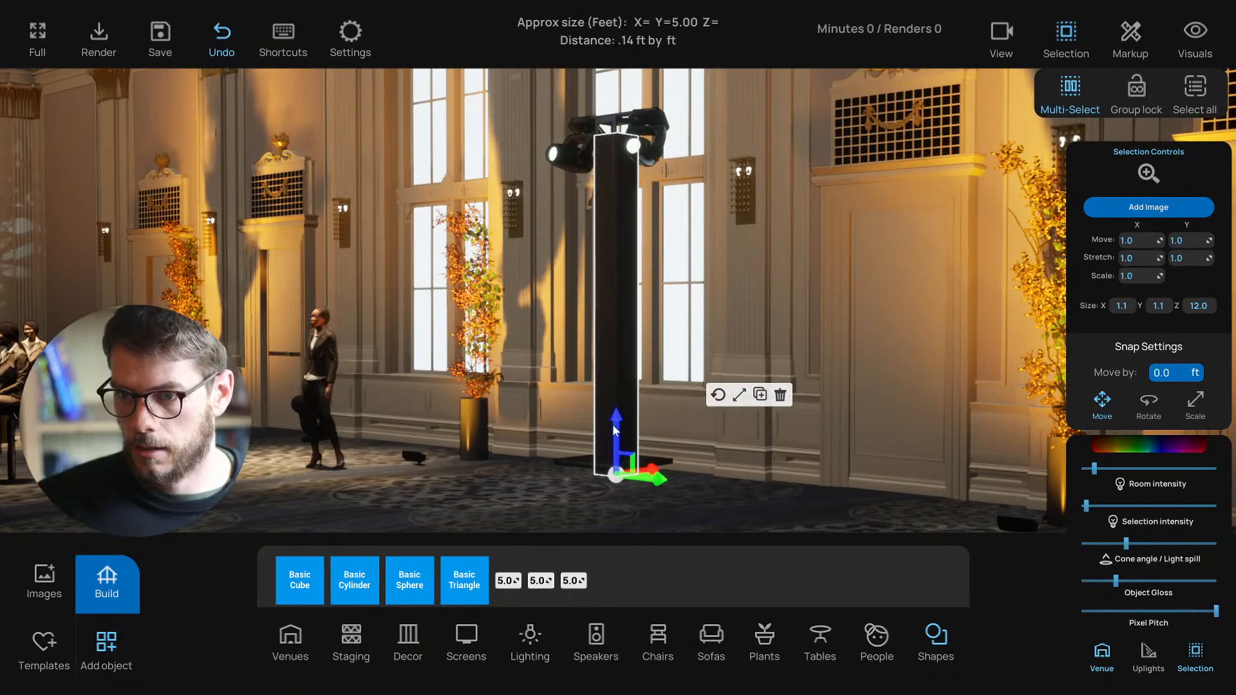
left_click(577, 462)
left_click_drag(612, 440, 612, 448)
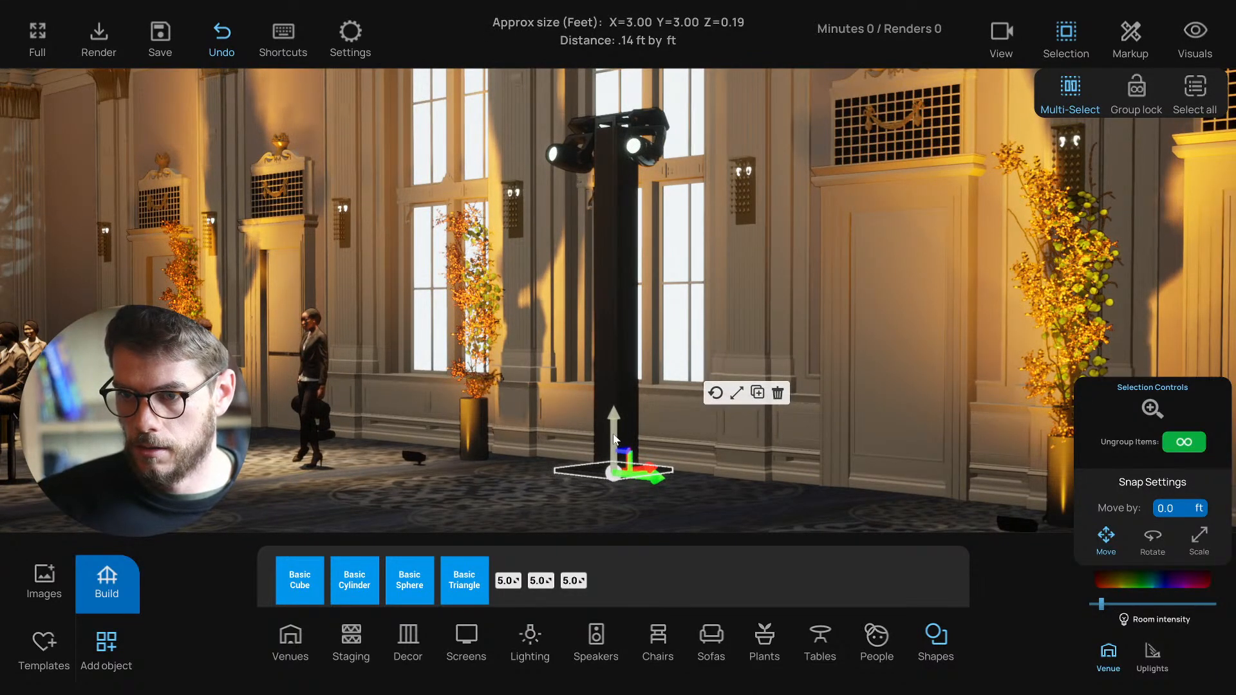
left_click(623, 397)
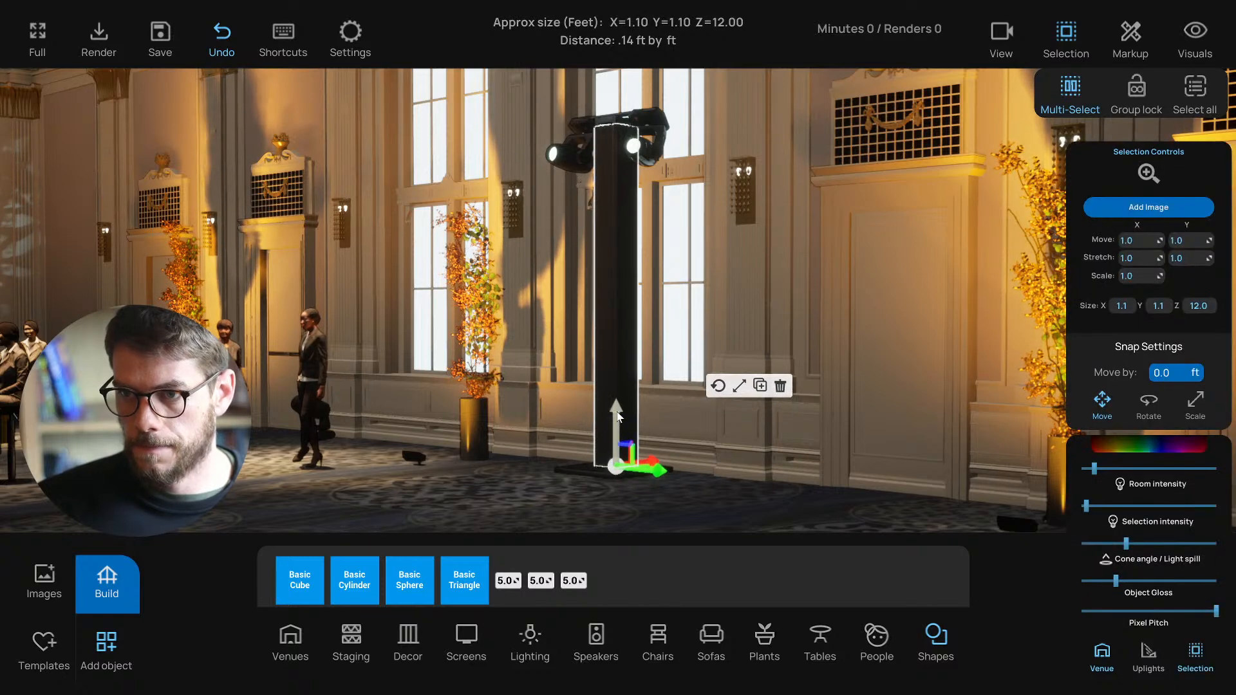
left_click(740, 386)
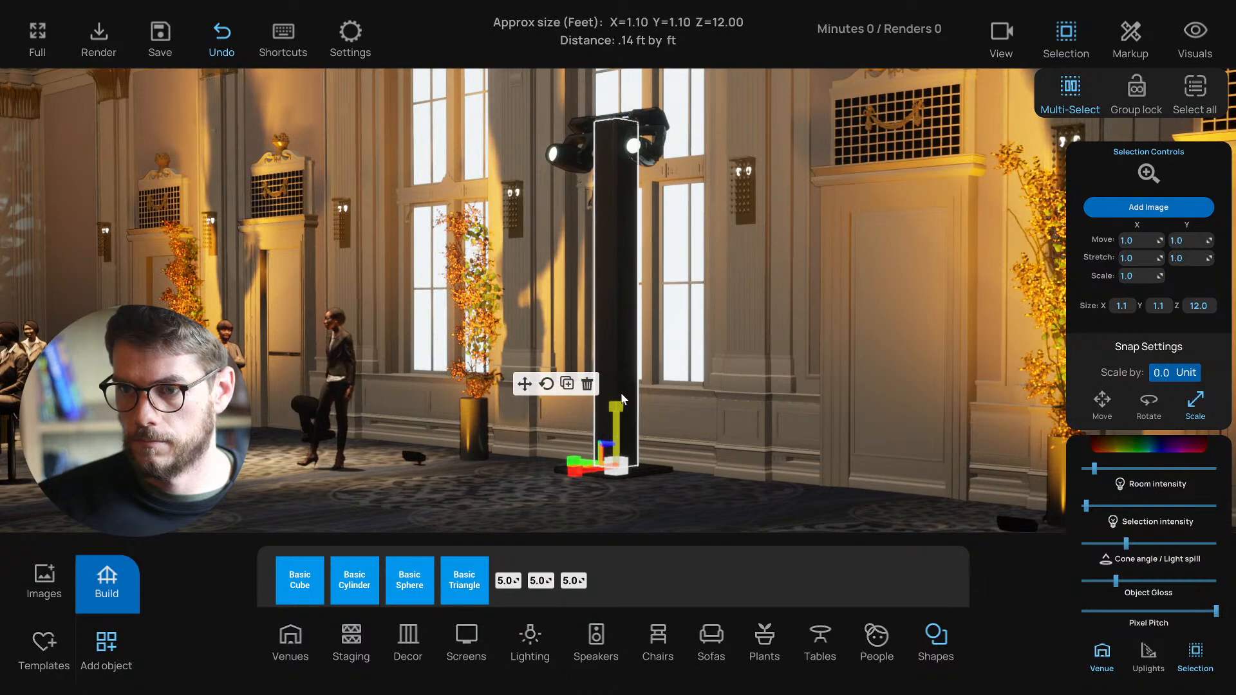
left_click(524, 384)
Step: Enable group lock and duplicate the covered truss with its base and two moving lights, placing the copy in front of the neighbouring window
left_click(1136, 103)
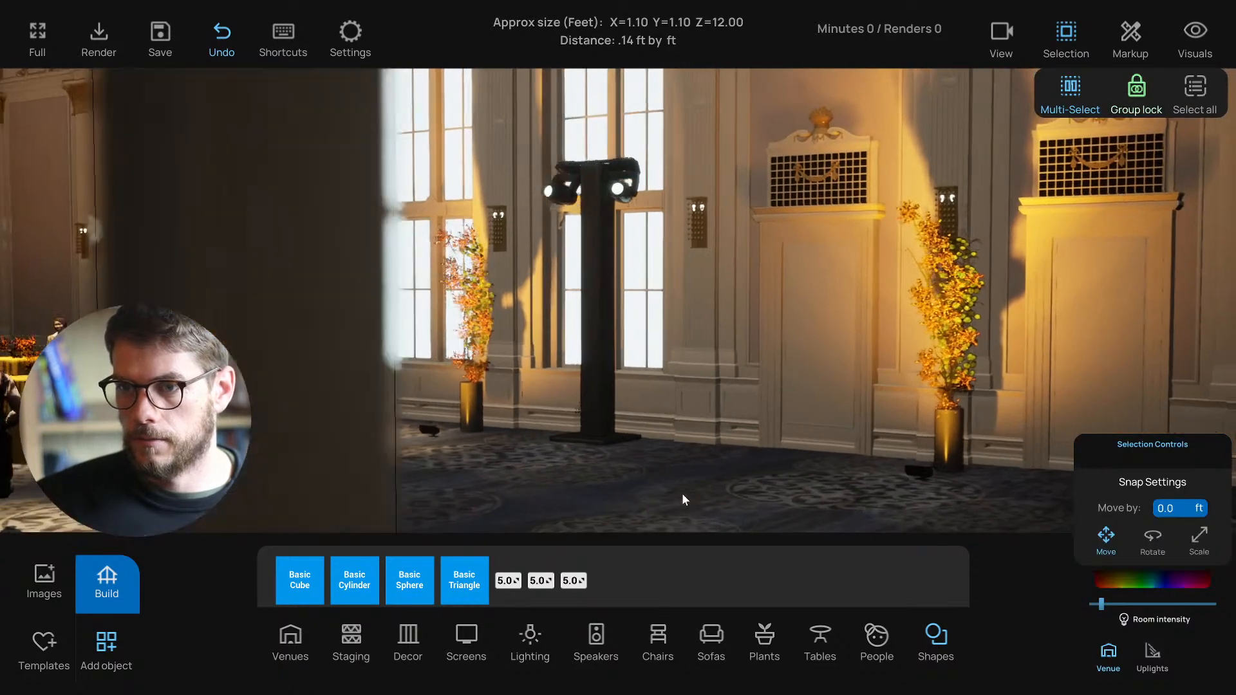
right_click_drag(682, 494, 386, 500)
left_click_drag(386, 506, 734, 514)
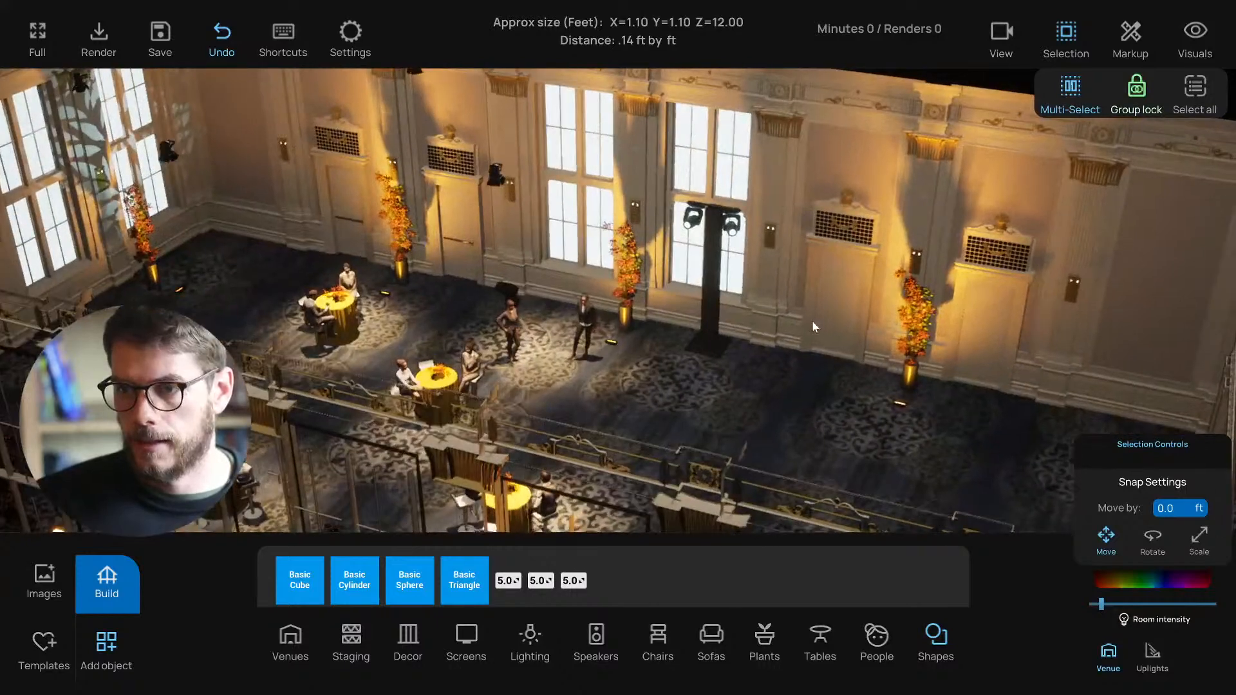
scroll(812, 315, "up", 5)
left_click(769, 249)
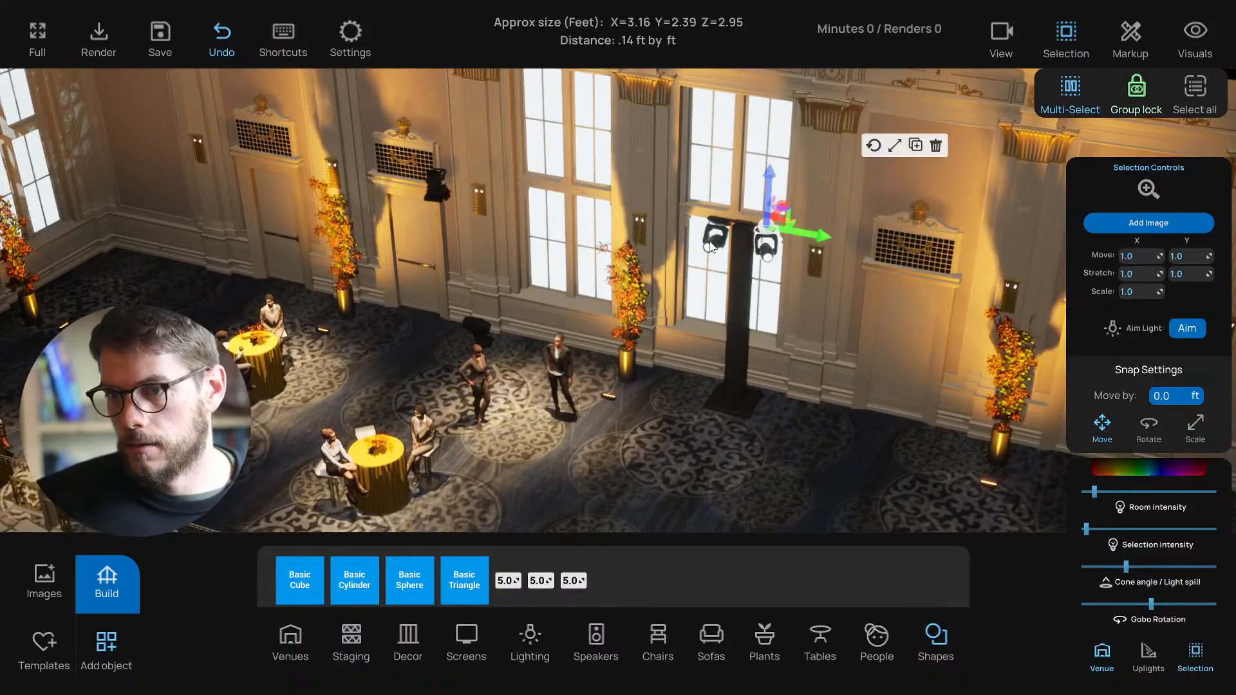
left_click(738, 346)
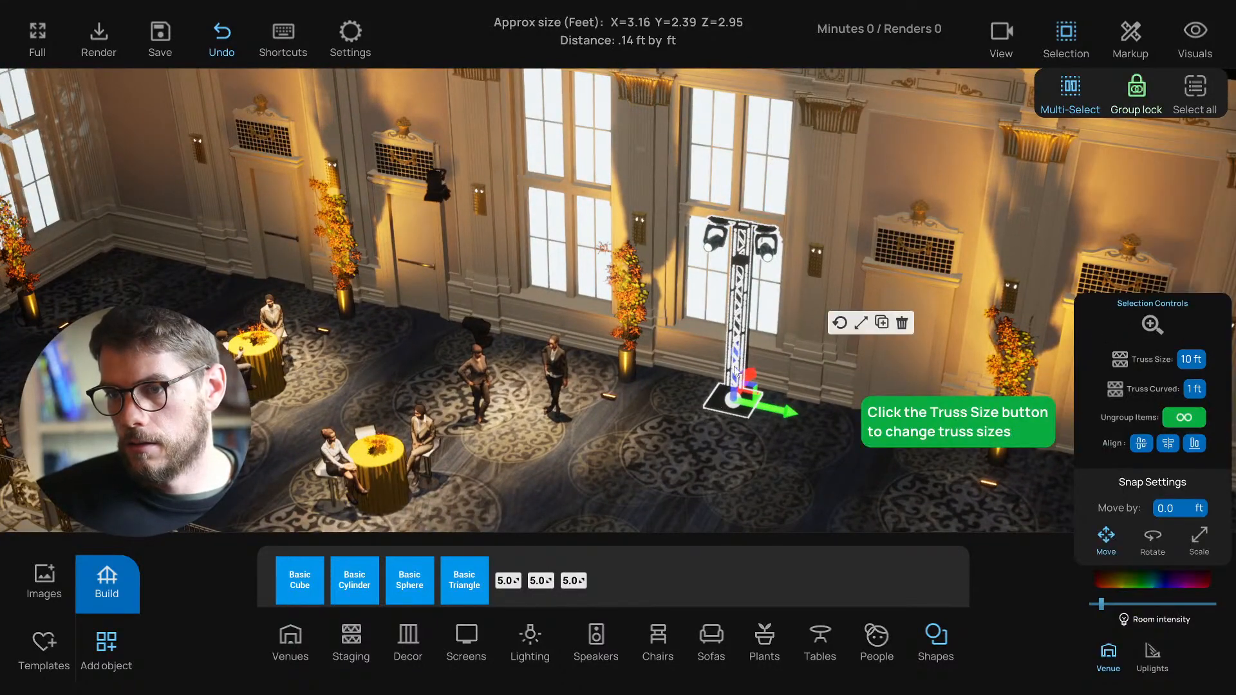
left_click(740, 309)
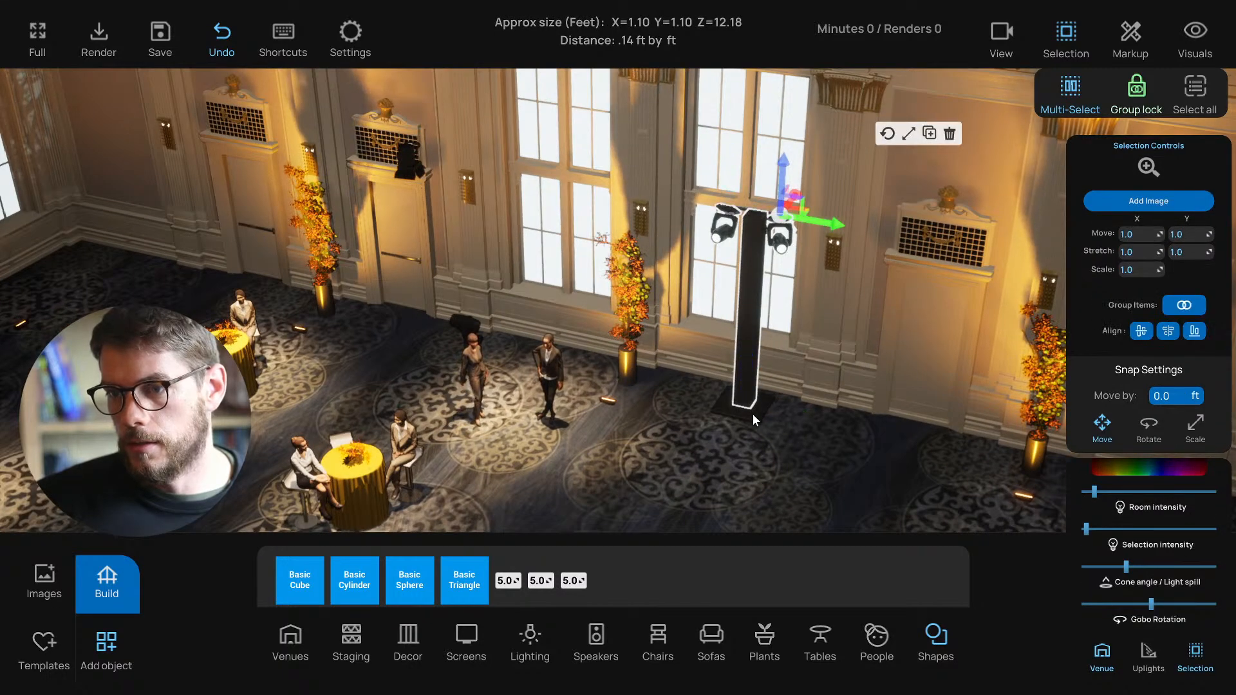
left_click(751, 415)
key("ctrl+c")
left_click_drag(777, 416, 623, 388)
left_click(566, 298)
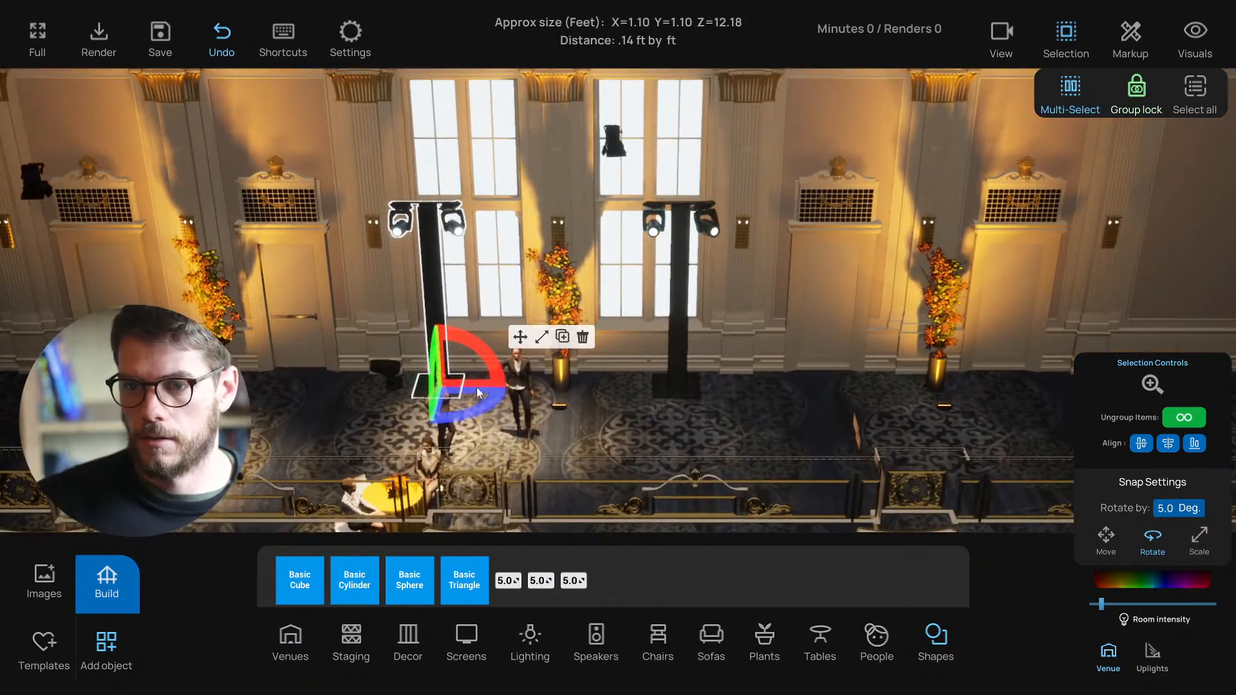
left_click(525, 343)
left_click_drag(488, 388, 500, 388)
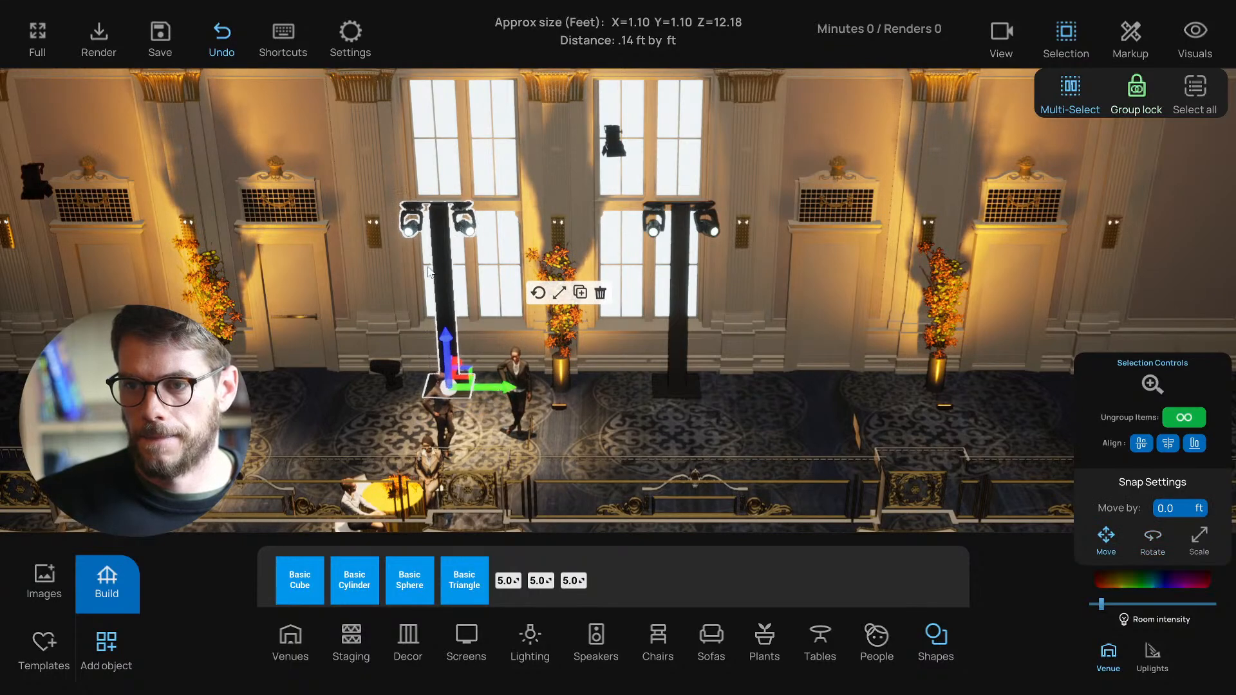
Step: Disable group lock and re-aim one moving light on the duplicated truss at the opposite window wall
left_click(406, 231)
key("f")
left_click_drag(450, 229, 1101, 117)
left_click(1136, 96)
left_click(798, 280)
mouse_move(798, 280)
left_mouse_down()
mouse_move(766, 267)
mouse_move(775, 299)
mouse_move(817, 270)
left_mouse_up()
scroll(780, 263, "down", 3)
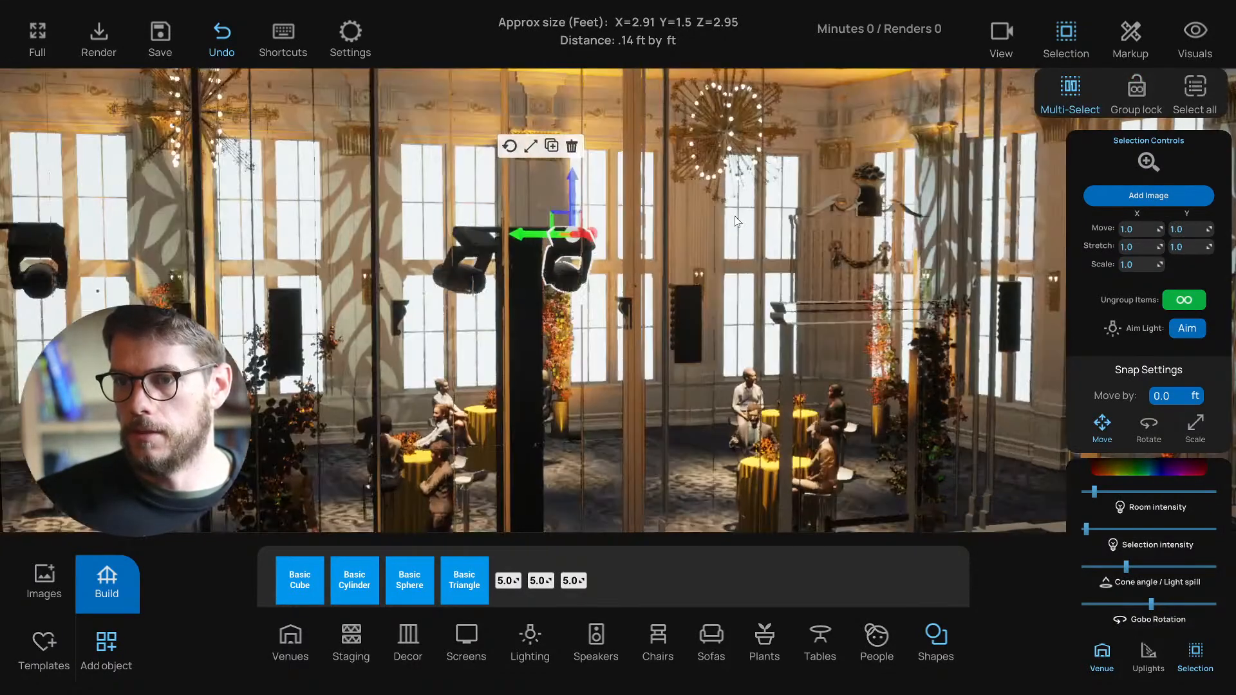
left_click(1186, 328)
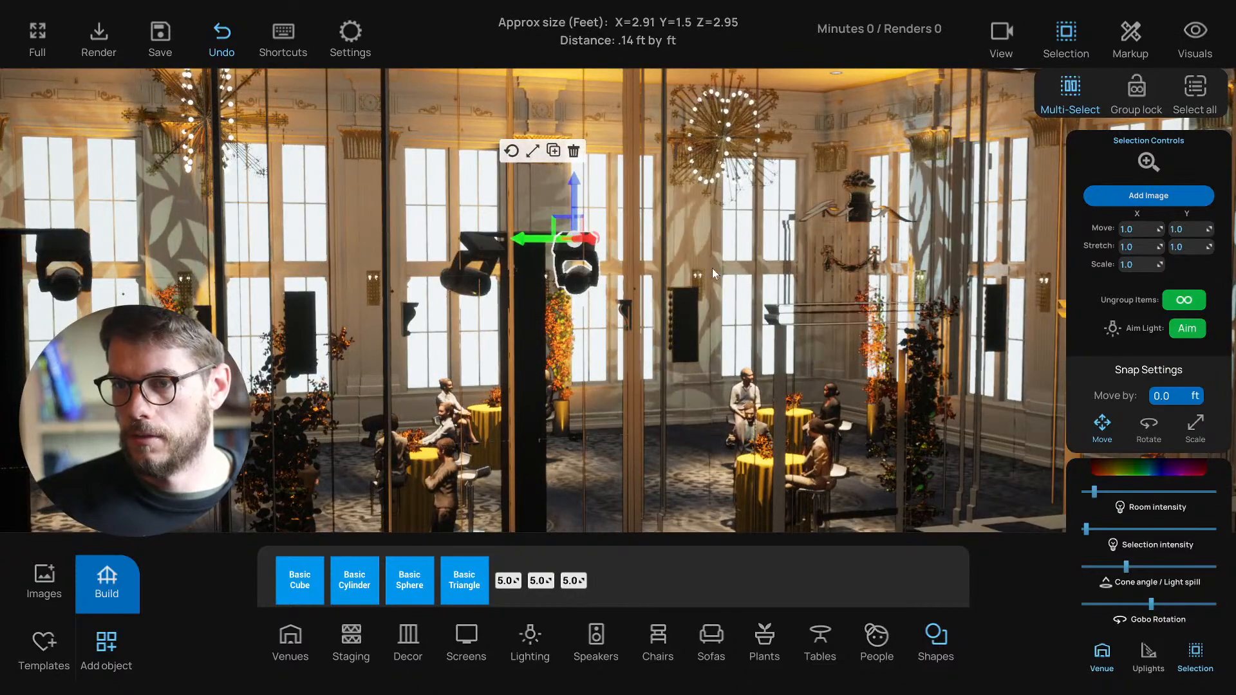
left_click(466, 293)
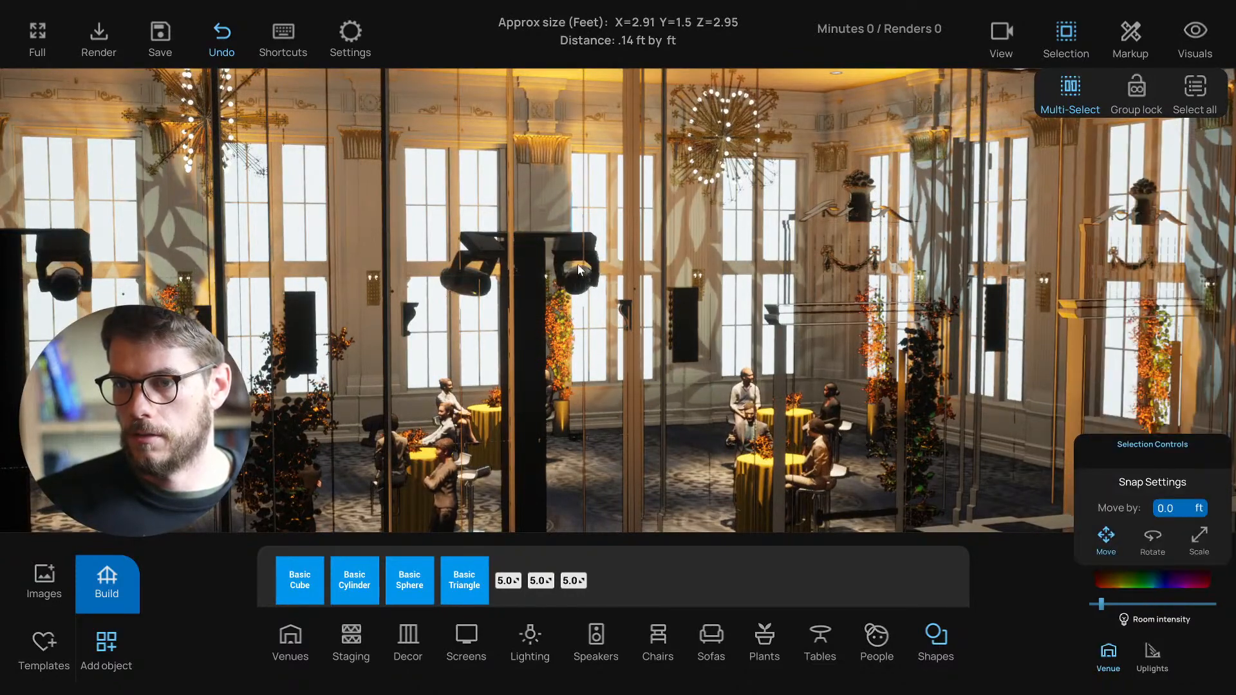
Step: Aim the duplicated truss's other moving light at an adjacent section of the opposite window wall
left_click(1186, 328)
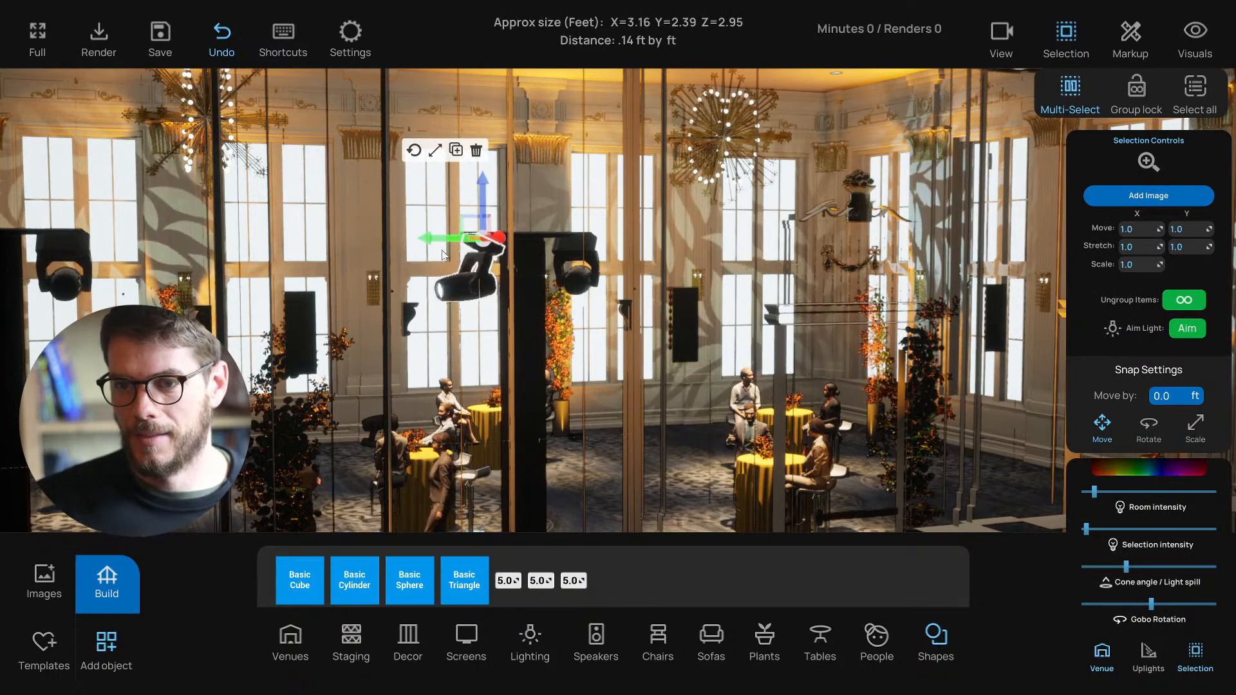
key("s")
key("d")
right_click_drag(431, 265, 387, 256)
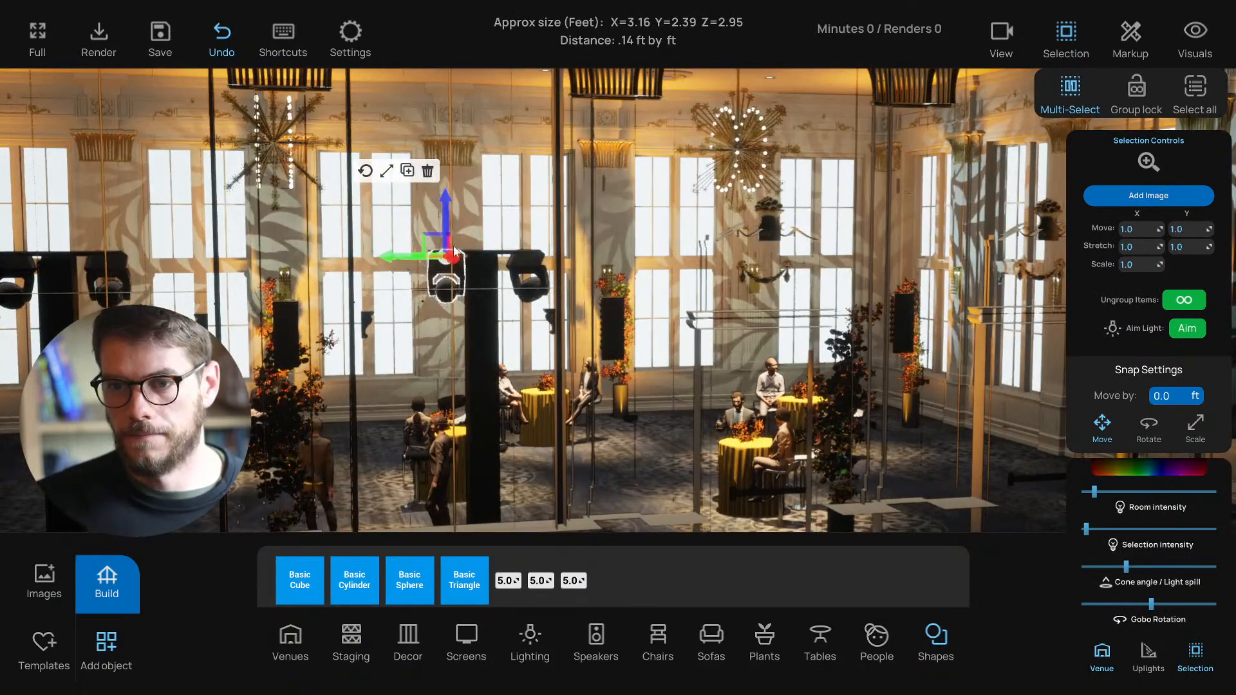
key("s")
key("a")
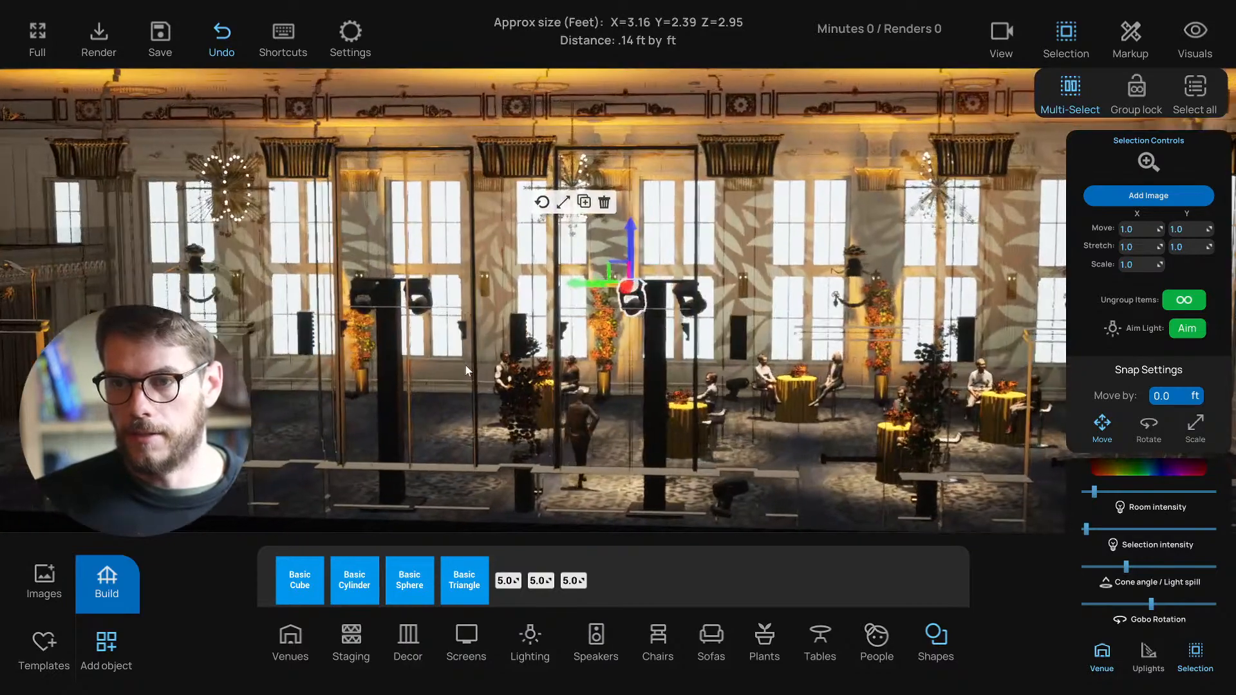
key("a")
right_click_drag(465, 365, 472, 365)
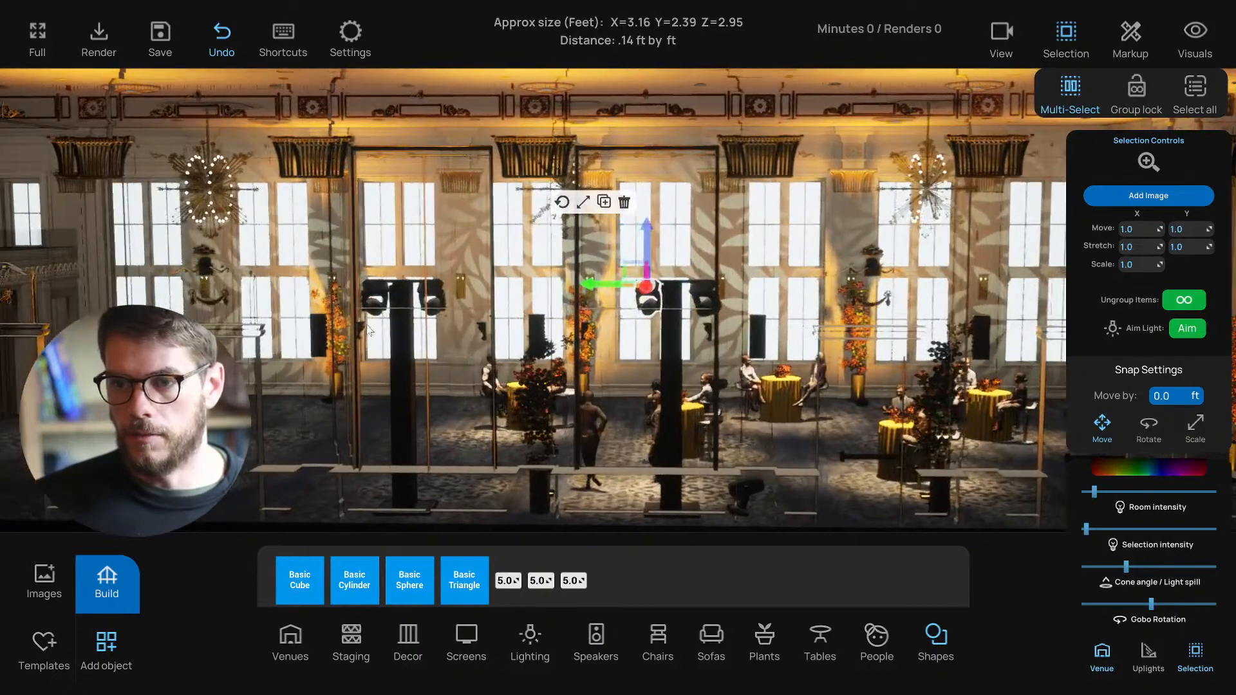
Step: Re-aim the original truss's outer moving light at the wall section near the far chandelier
left_click(372, 294)
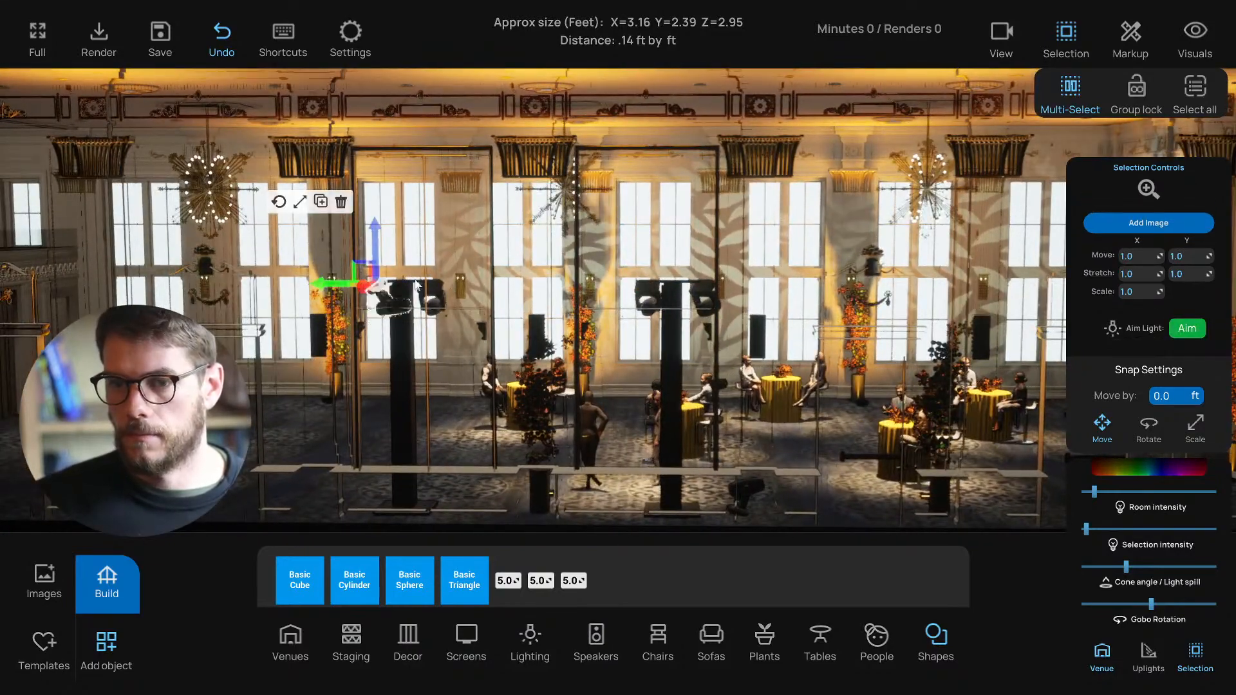
right_click_drag(195, 260, 223, 259)
key("d")
left_click(224, 260)
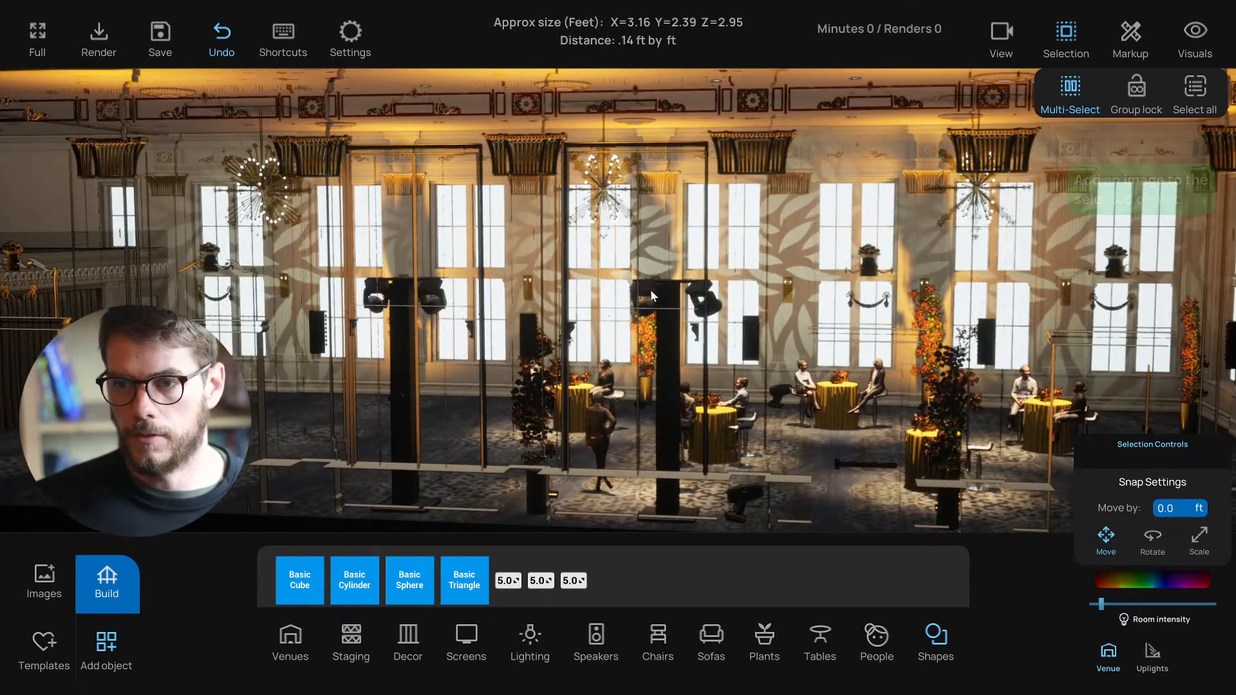
Step: Re-aim the original truss's inner moving light so its leaf pattern falls on the wall section between the windows
left_click(432, 298)
left_click(1186, 328)
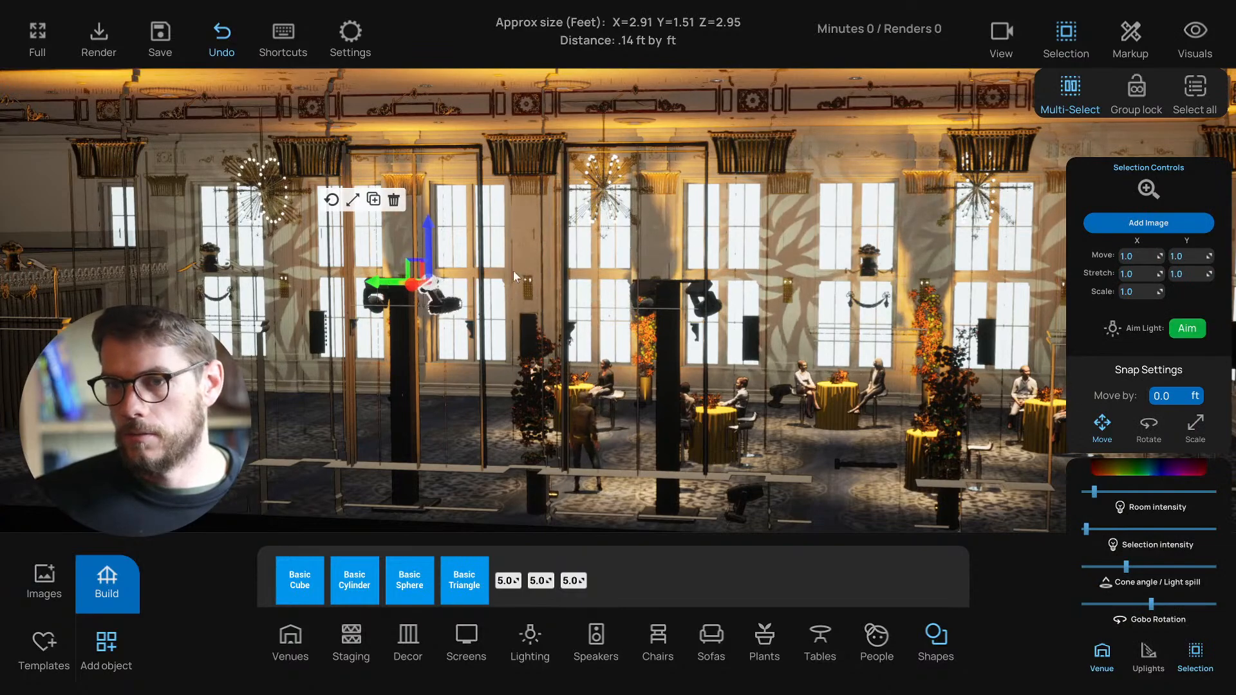
right_click_drag(456, 273, 419, 301)
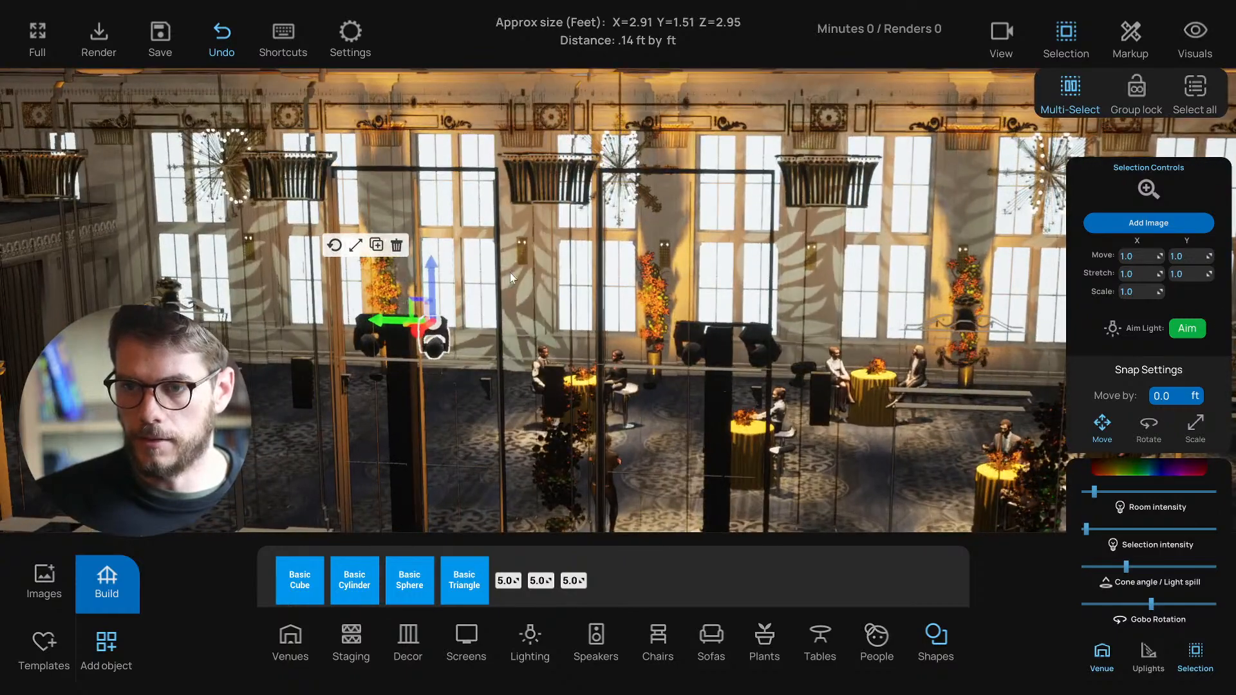
scroll(544, 278, "up", 4)
middle_click_drag(545, 278, 562, 293)
left_click(581, 315)
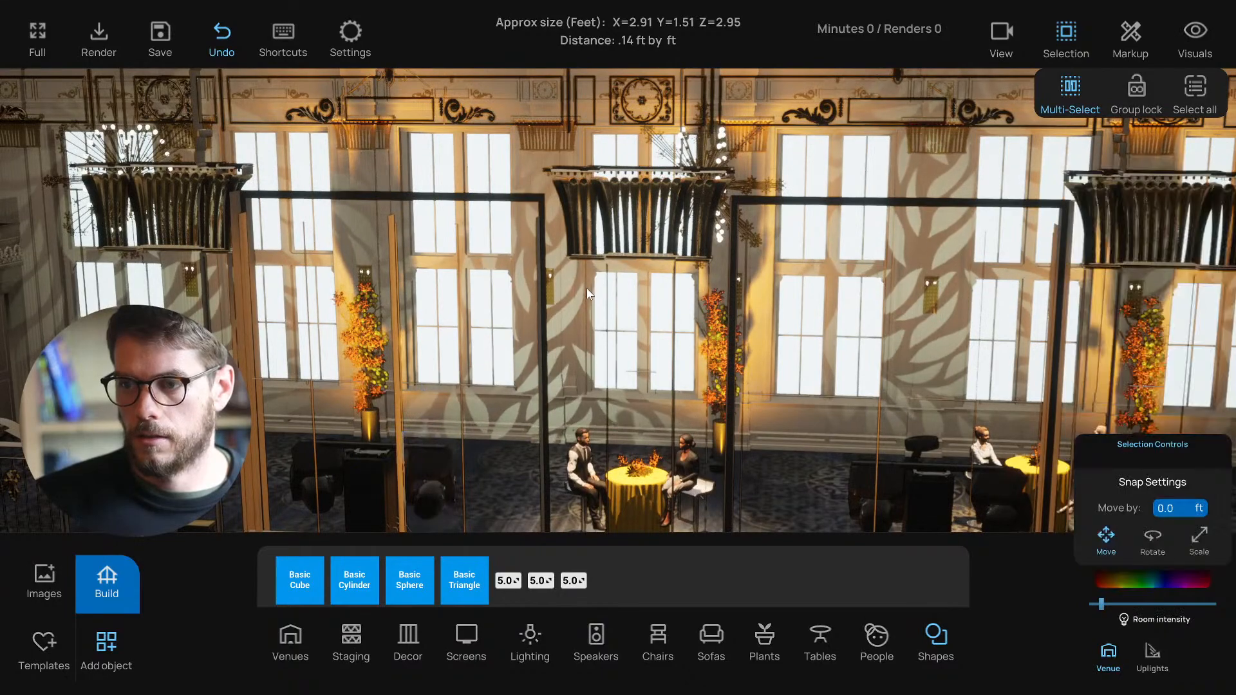
Step: Select the four moving lights on both trusses together and adjust their cone angle
scroll(581, 315, "down", 4)
left_click_drag(581, 315, 574, 327)
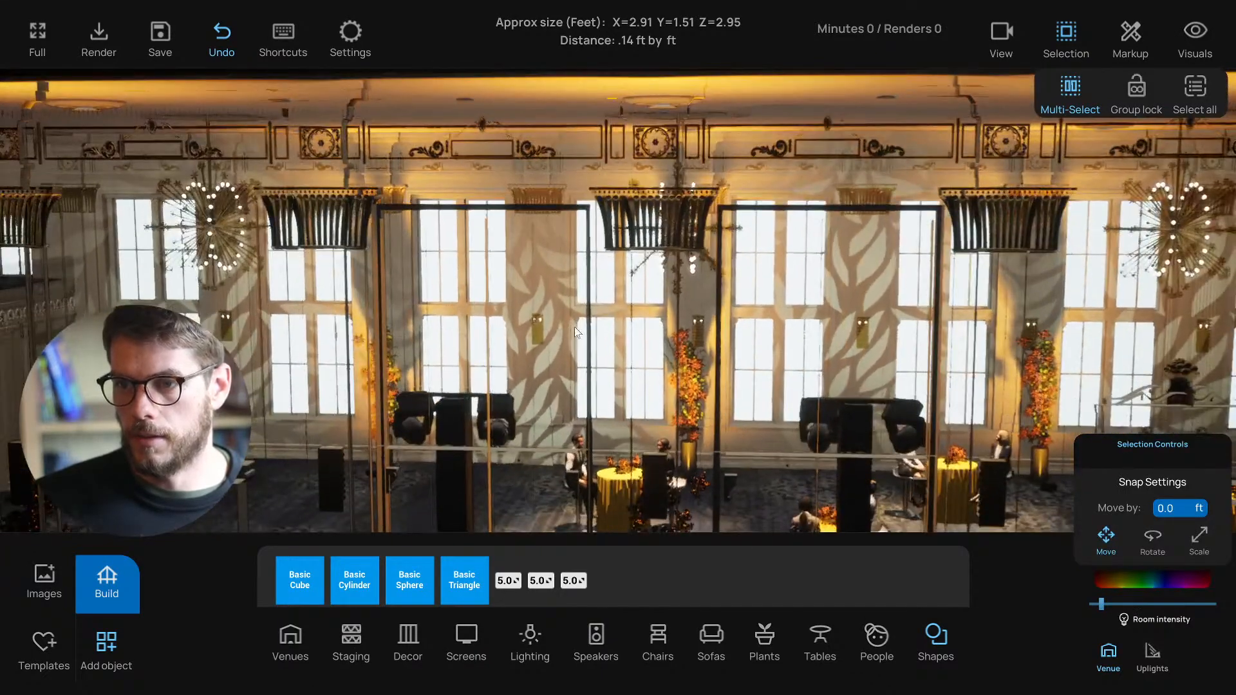
left_click(502, 424)
left_click(405, 326)
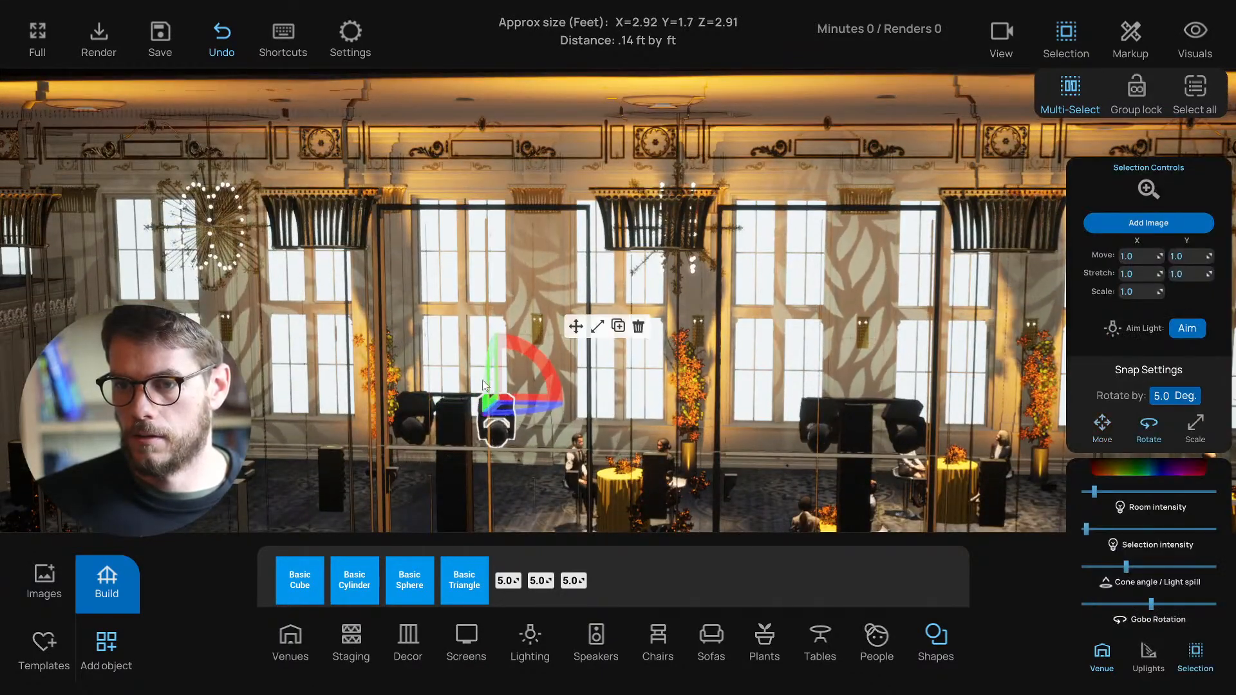
left_click(576, 326)
scroll(585, 353, "down", 3)
left_click_drag(584, 353, 582, 370)
left_click(474, 404)
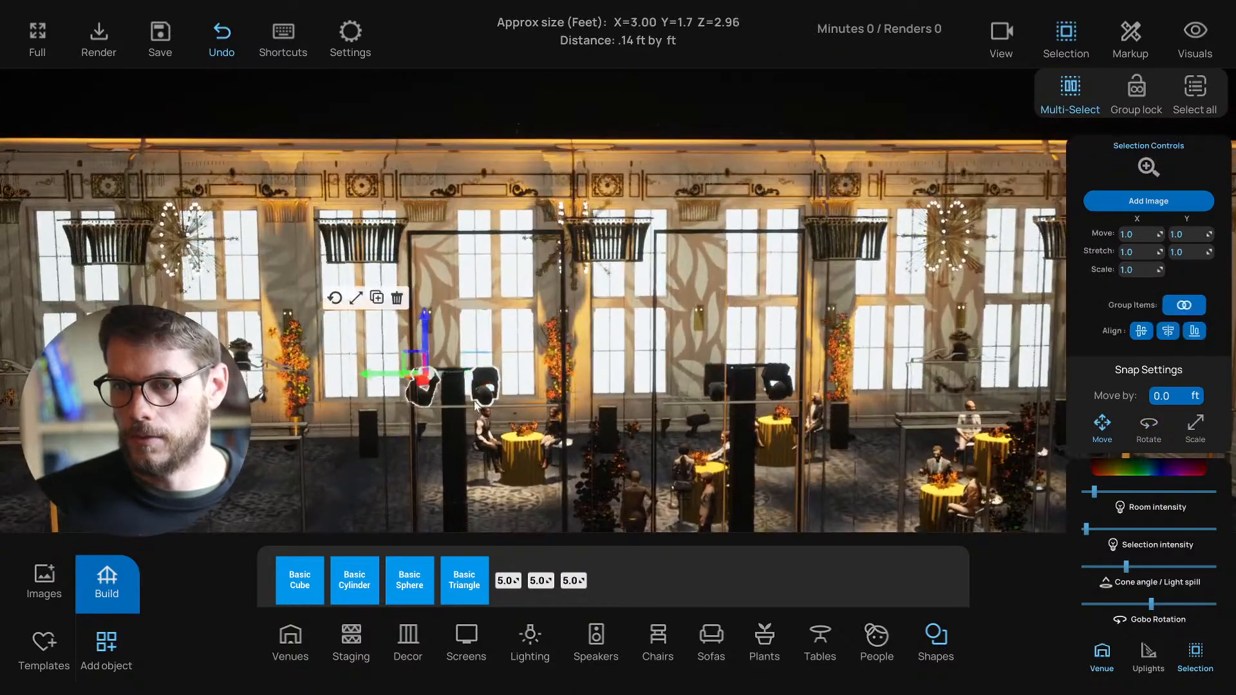
left_click(718, 393)
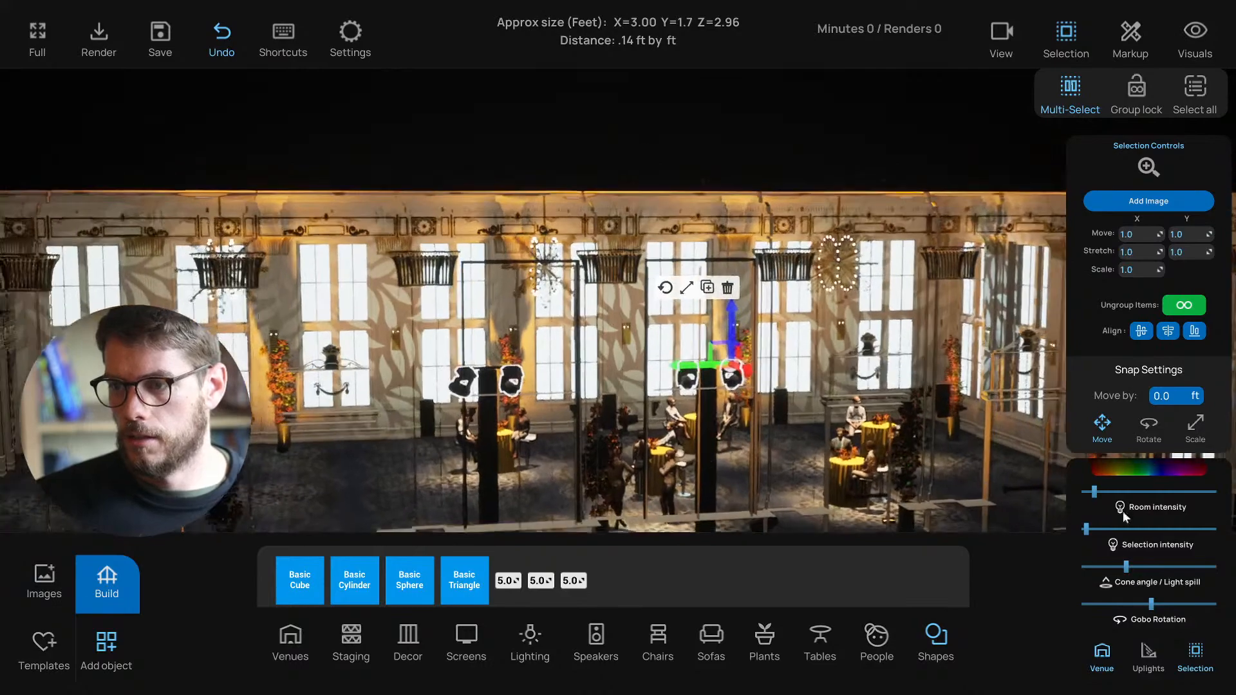
left_click_drag(1126, 566, 1112, 567)
Step: Tint the selected moving lights a slightly stronger grey-green, sRGB hex 748E7DFF
right_click_drag(781, 440, 941, 438)
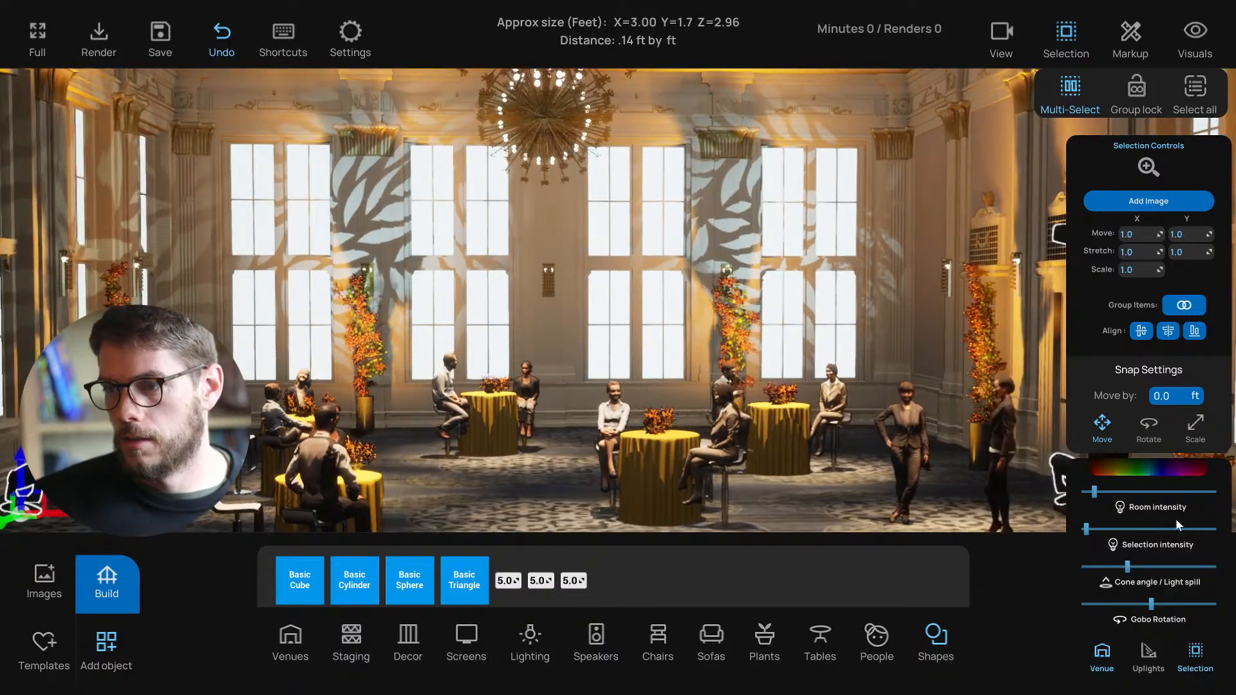
left_click(1168, 469)
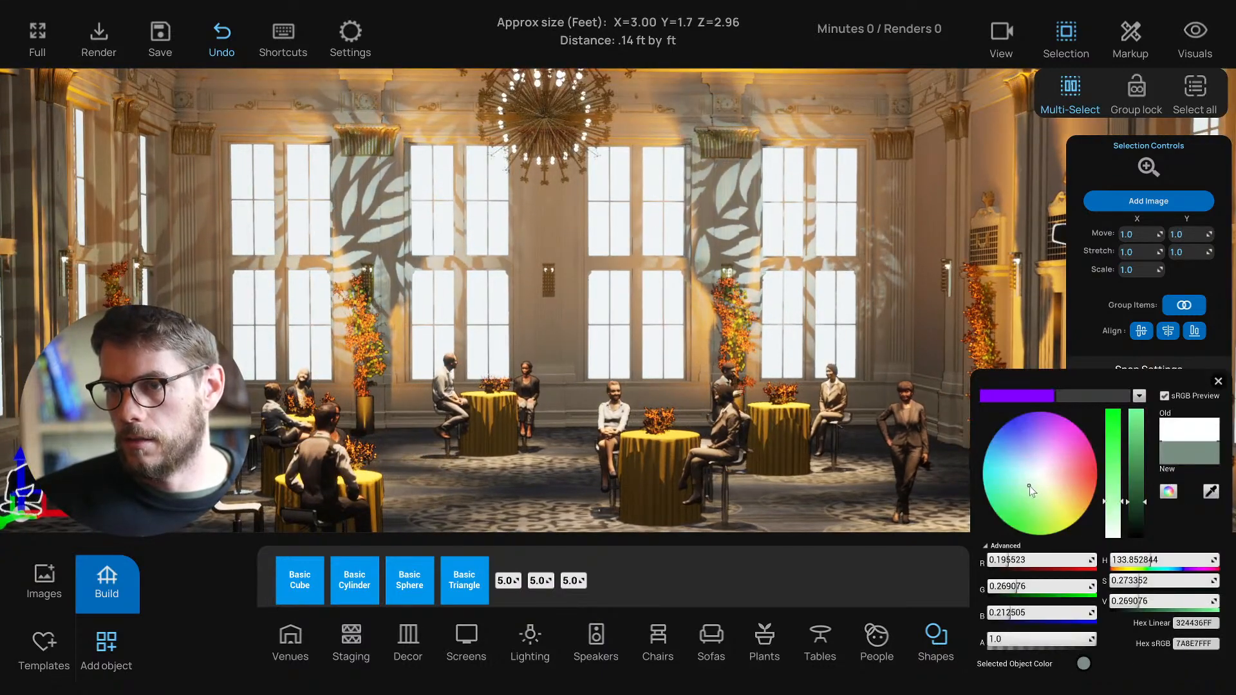
left_click_drag(1026, 486, 1024, 488)
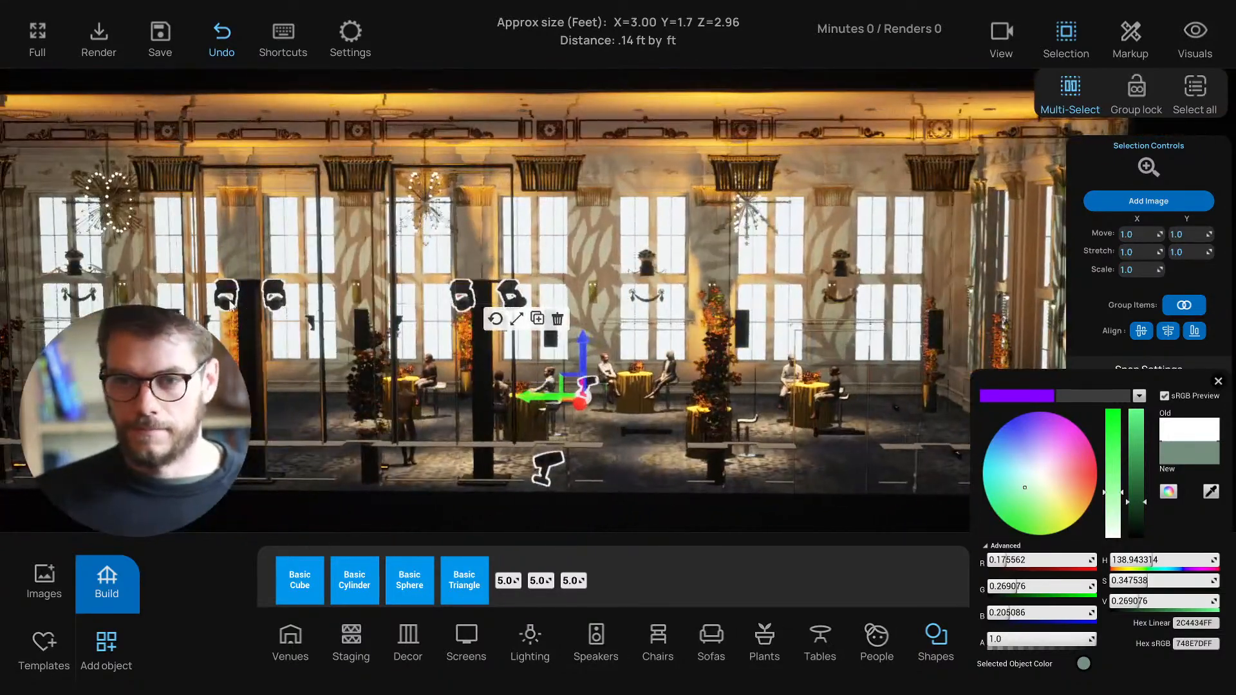
Step: Limit the selection to the four truss-mounted moving lights and adjust their cone angle
left_click(225, 297)
left_click(276, 303)
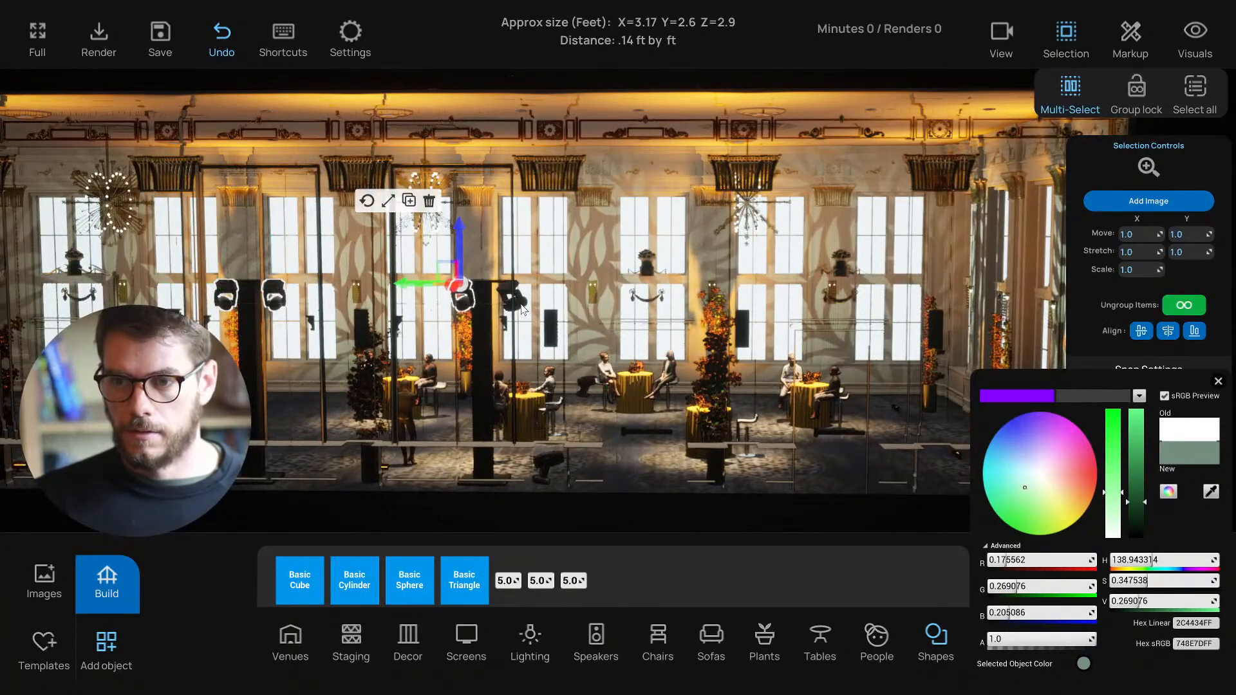
left_click(1218, 381)
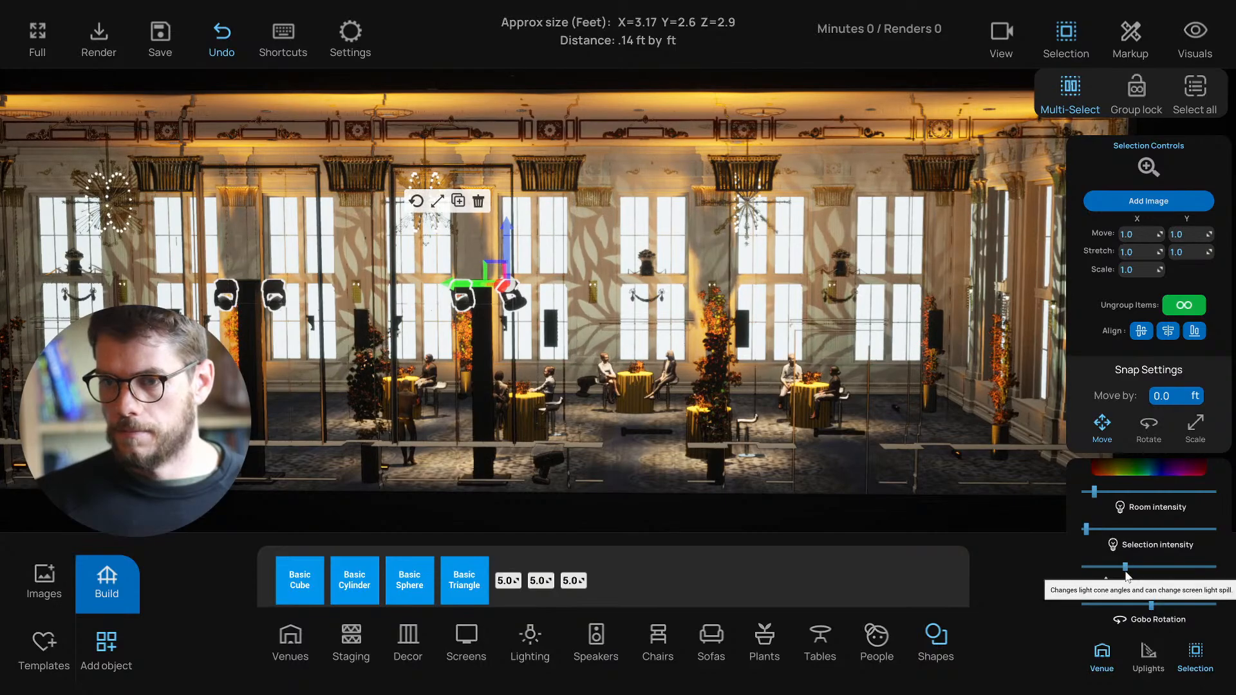
Step: Select the low-mounted spotlights on both sides of the ballroom and raise their intensity slightly
right_click_drag(890, 429, 962, 493)
scroll(987, 418, "up", 6)
scroll(1060, 402, "down", 5)
left_click(307, 491)
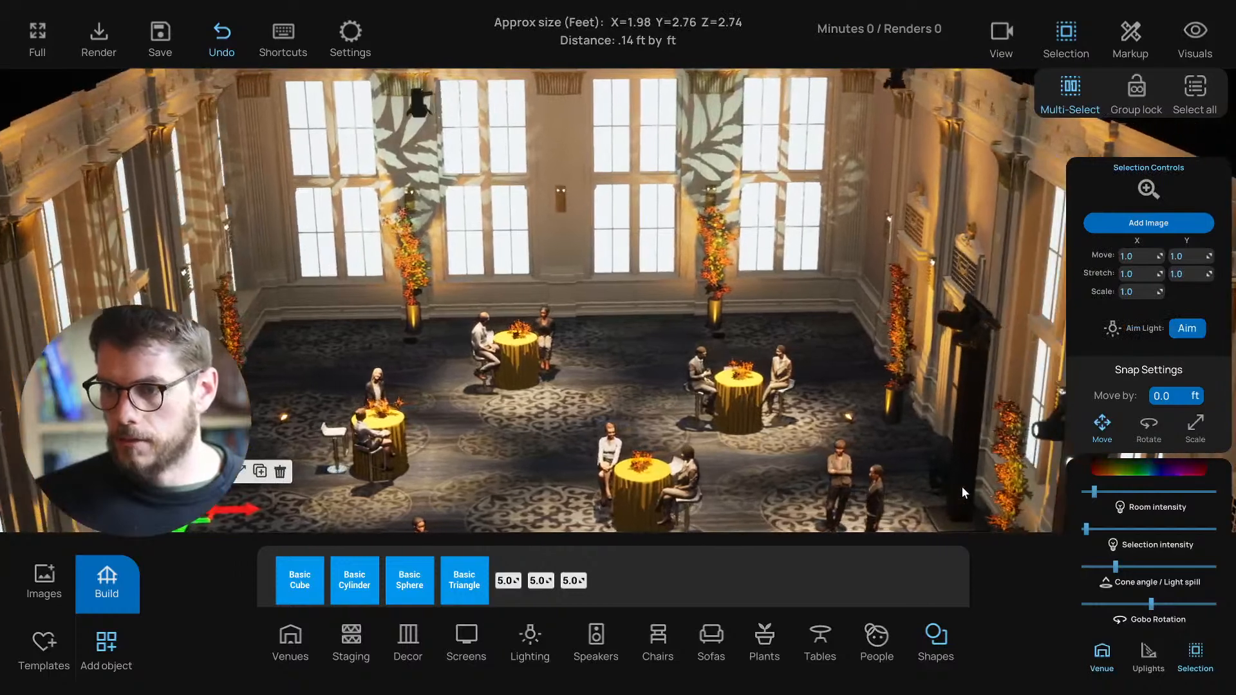
left_click(934, 462)
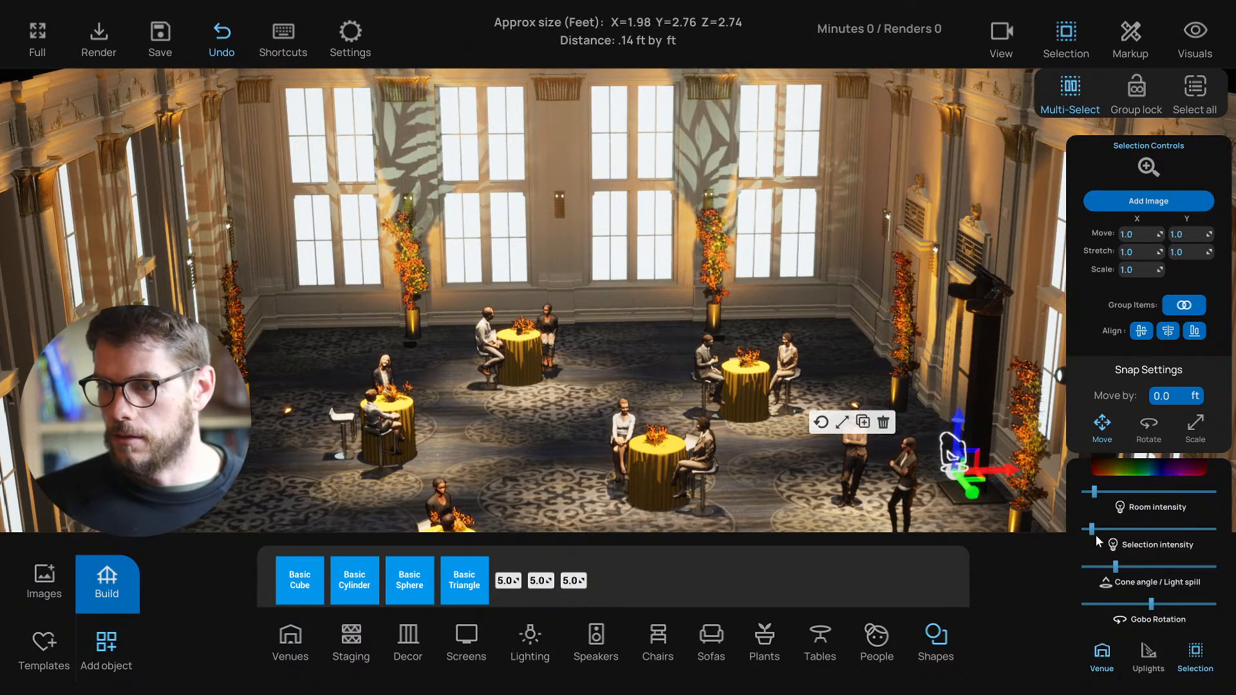
Step: Reduce the scene's haze density to its minimum
left_click(1196, 39)
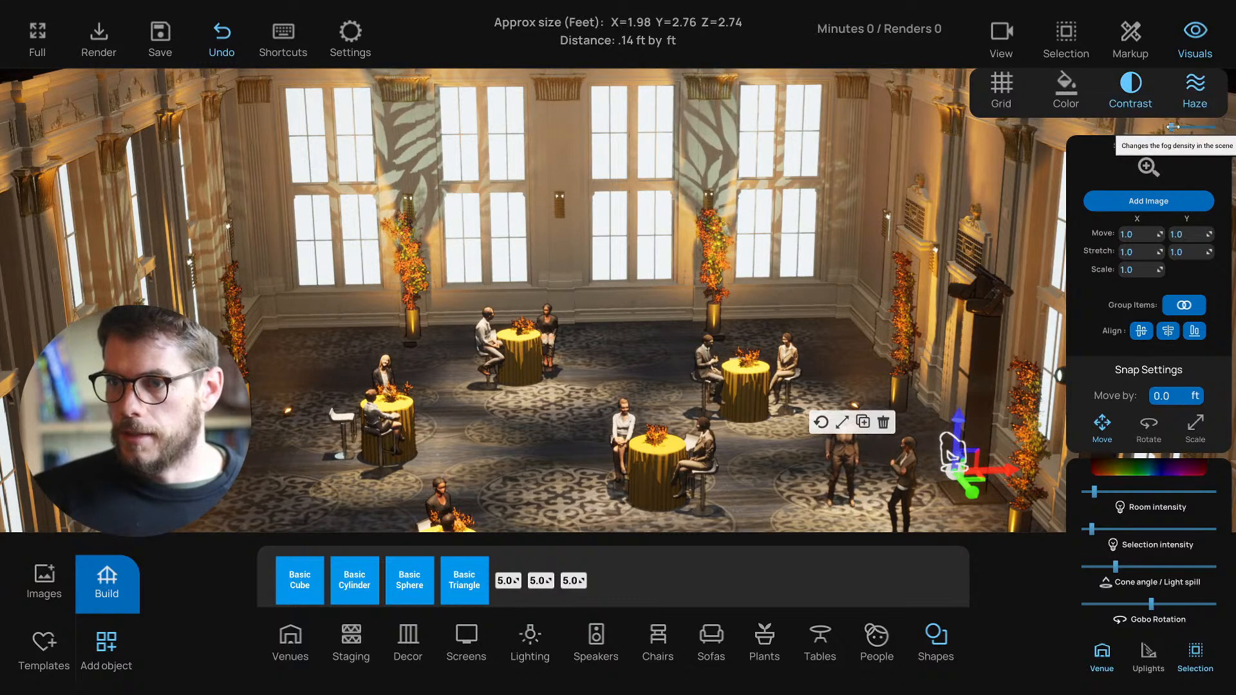
mouse_move(1178, 126)
left_mouse_down()
mouse_move(1192, 126)
mouse_move(1166, 126)
left_mouse_up()
mouse_move(842, 279)
right_mouse_down()
mouse_move(829, 279)
mouse_move(838, 301)
right_mouse_up()
key("w")
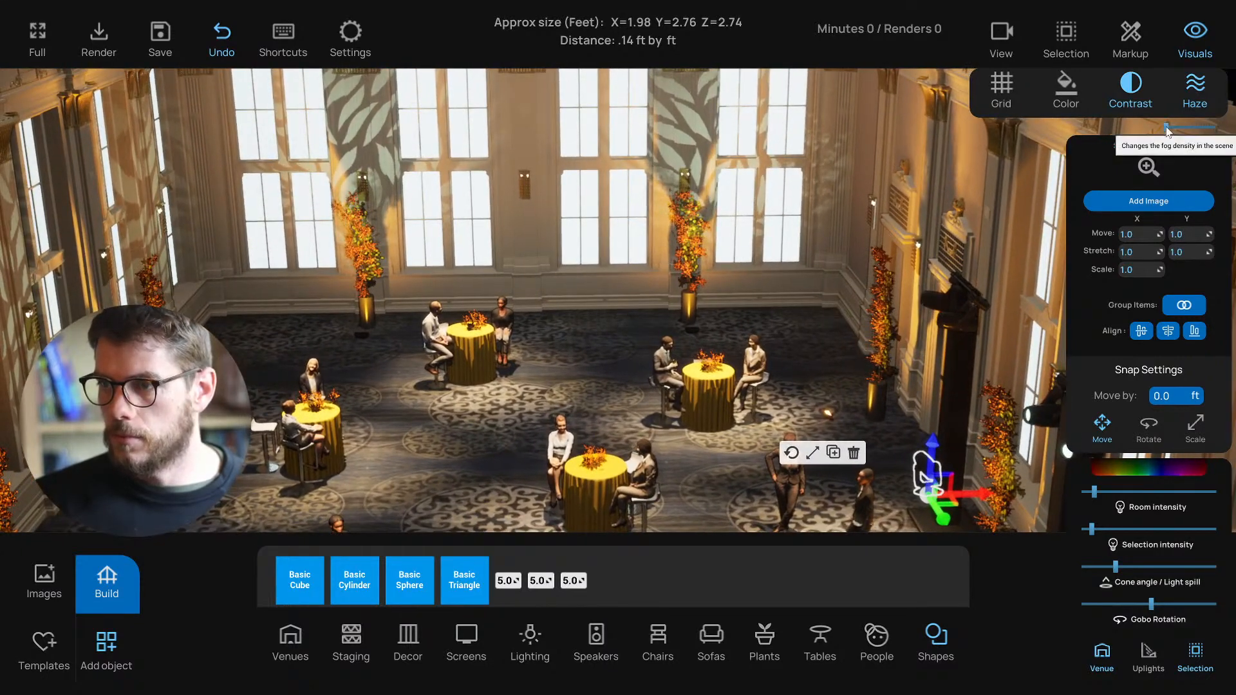
left_click_drag(1179, 127, 1156, 126)
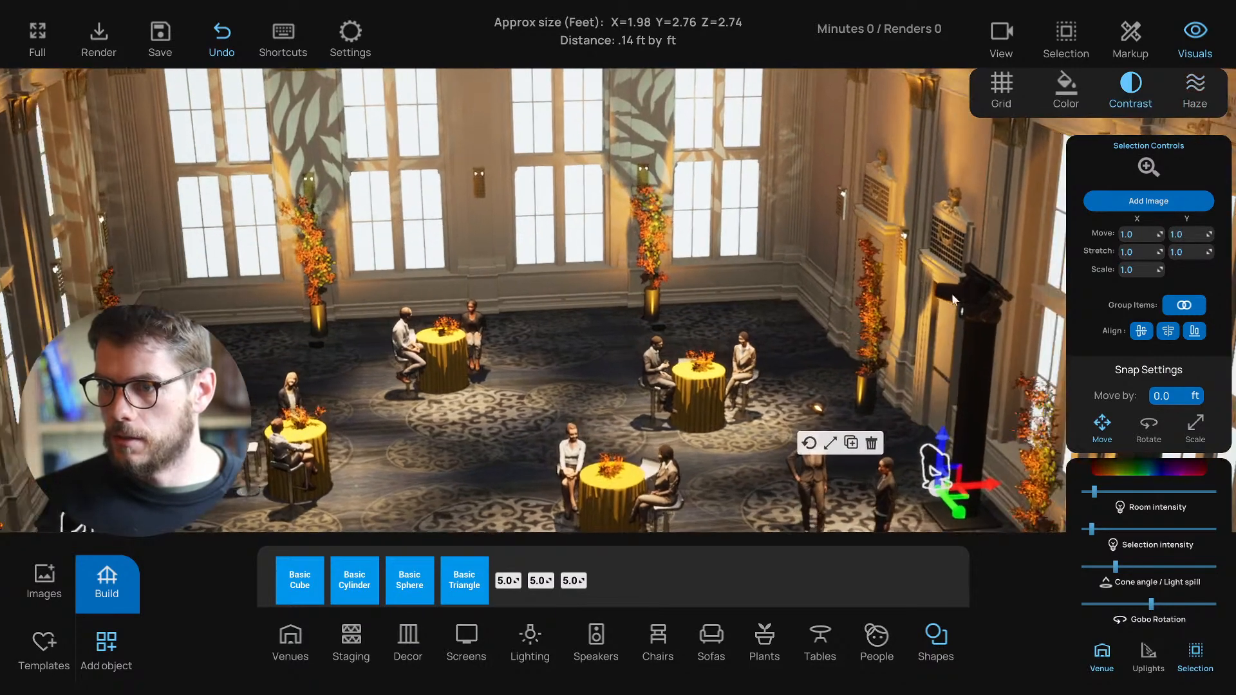
Step: Select the moving lights on both trusses and raise their intensity strongly
left_click(972, 316)
left_click(972, 315, "shift")
key("d")
key("s")
right_click_drag(913, 354, 884, 368)
right_click_drag(892, 353, 804, 344)
left_click(790, 364, "shift")
left_click(772, 353, "shift")
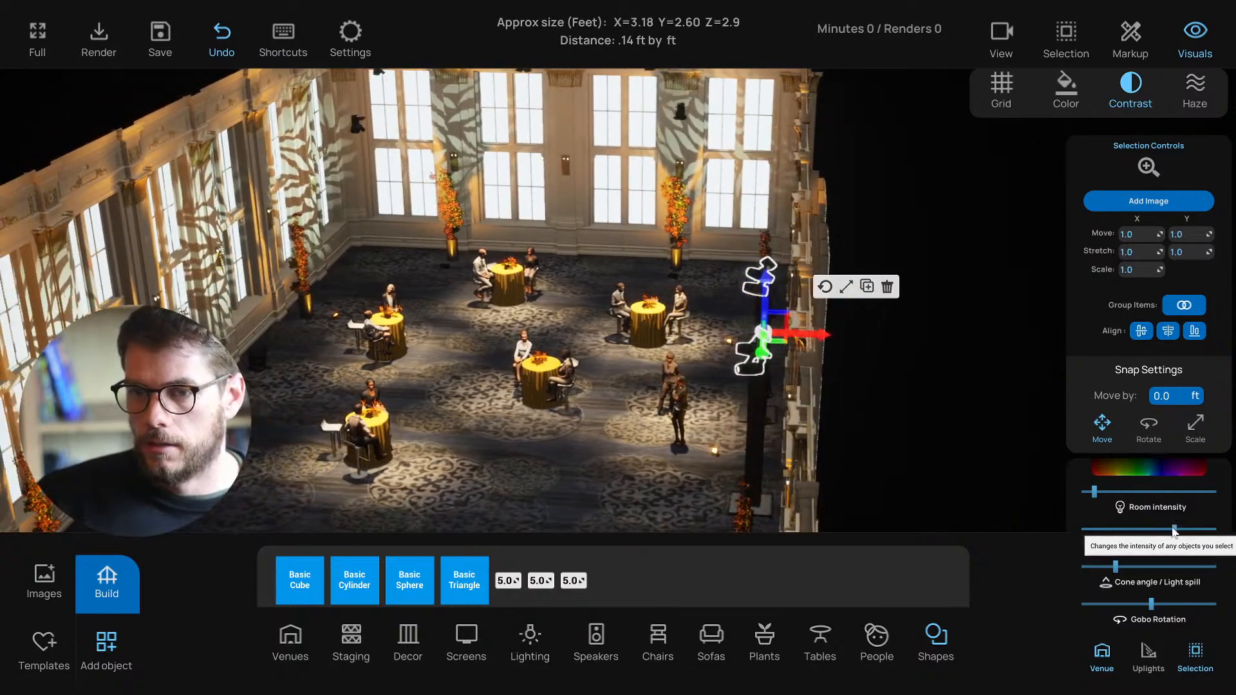
Step: Test a denser haze on the bright moving-light beams, then remove the haze and lower the lights' intensity
left_click(1194, 83)
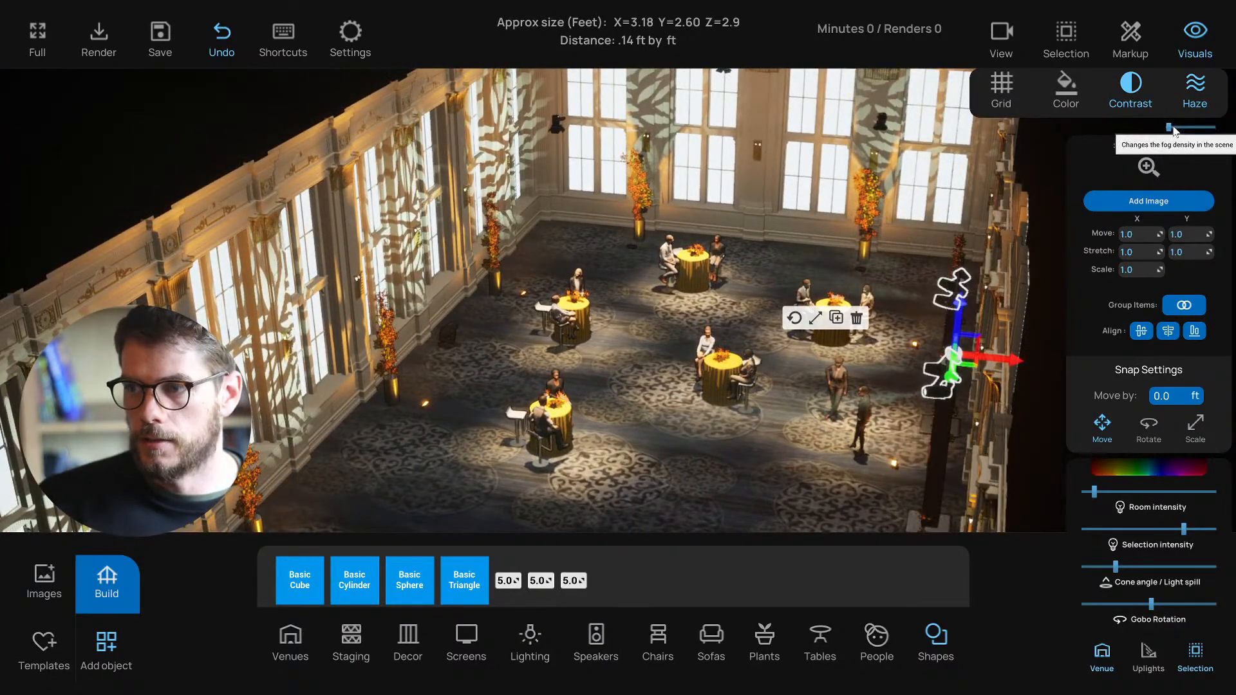
left_click_drag(1169, 127, 1191, 127)
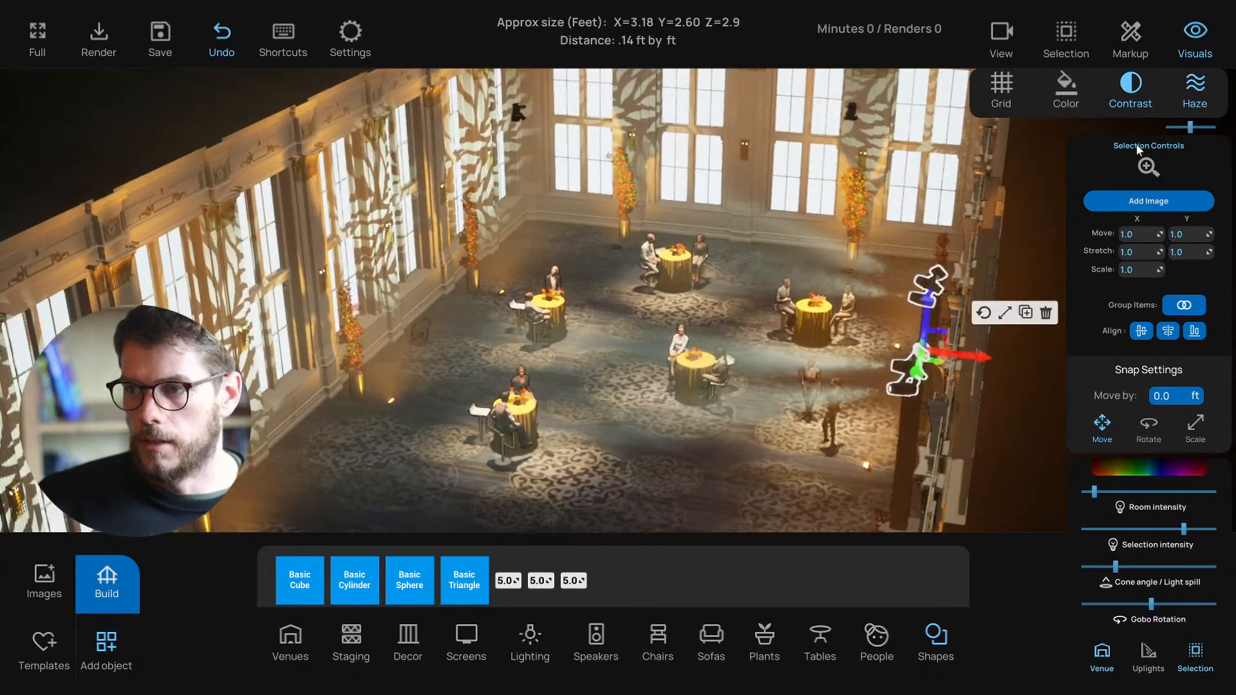
left_click_drag(1176, 127, 1170, 127)
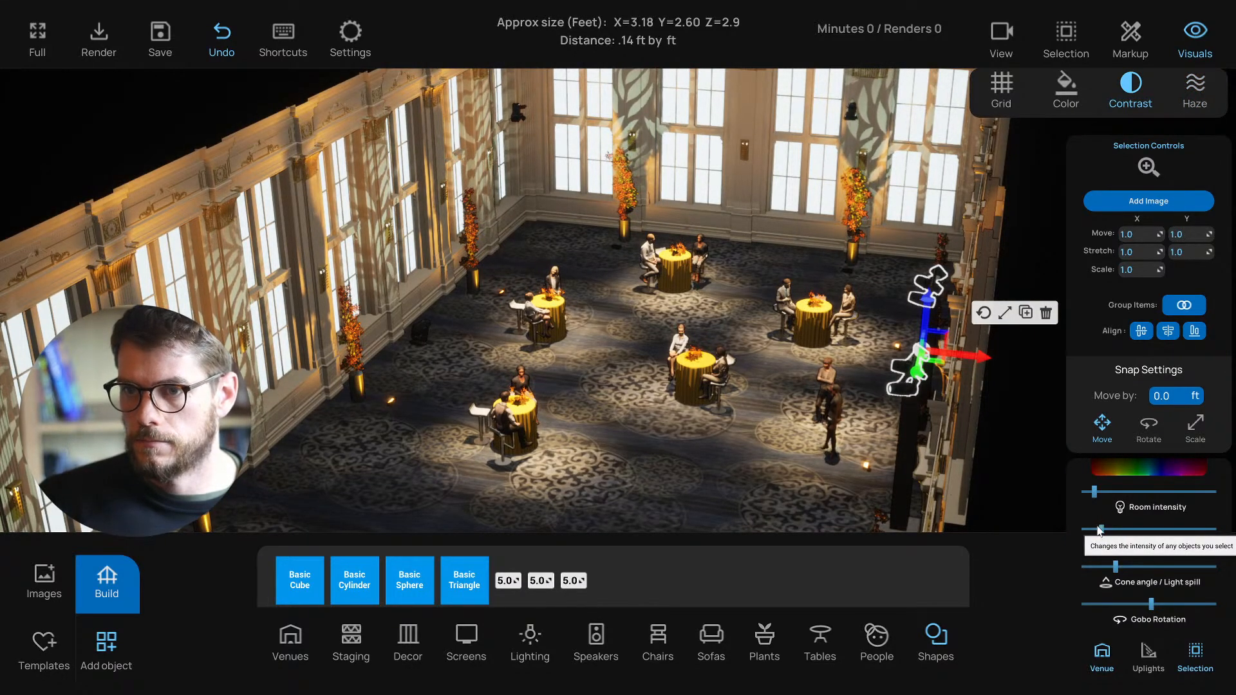
Step: Deselect the lights and examine the leaf patterns on the end wall from inside the ballroom
mouse_move(756, 473)
middle_mouse_down()
mouse_move(771, 459)
mouse_move(752, 457)
middle_mouse_up()
left_click(715, 393)
middle_click_drag(716, 393, 713, 388)
left_click_drag(713, 388, 705, 328)
scroll(704, 327, "down", 5)
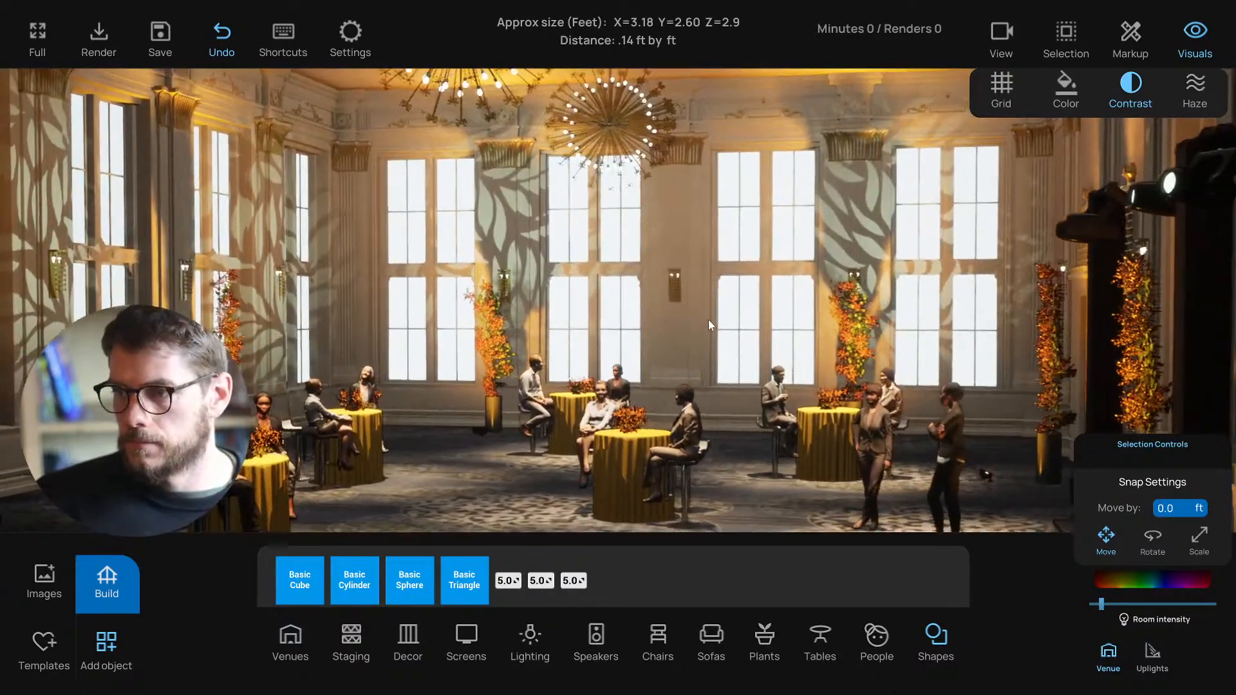
mouse_move(709, 320)
middle_mouse_down()
mouse_move(735, 299)
mouse_move(703, 310)
mouse_move(726, 312)
middle_mouse_up()
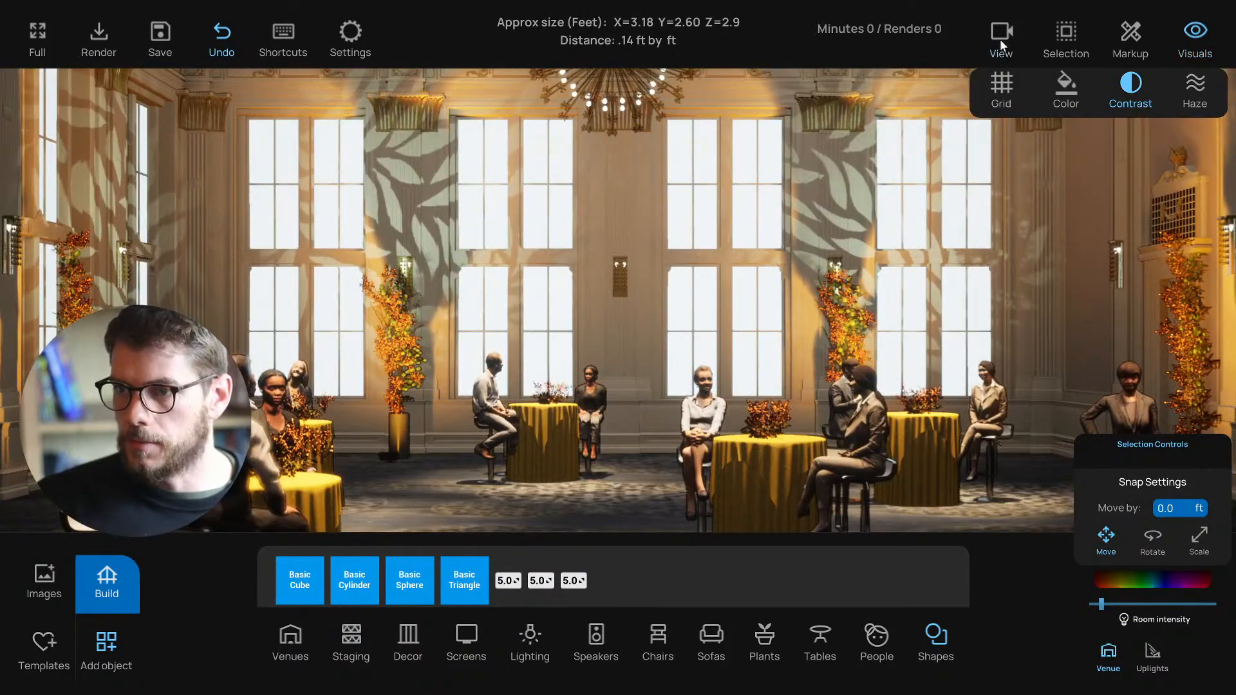
Step: Frame a wide first-person view down the length of the ballroom and store it as a saved view
left_click(998, 45)
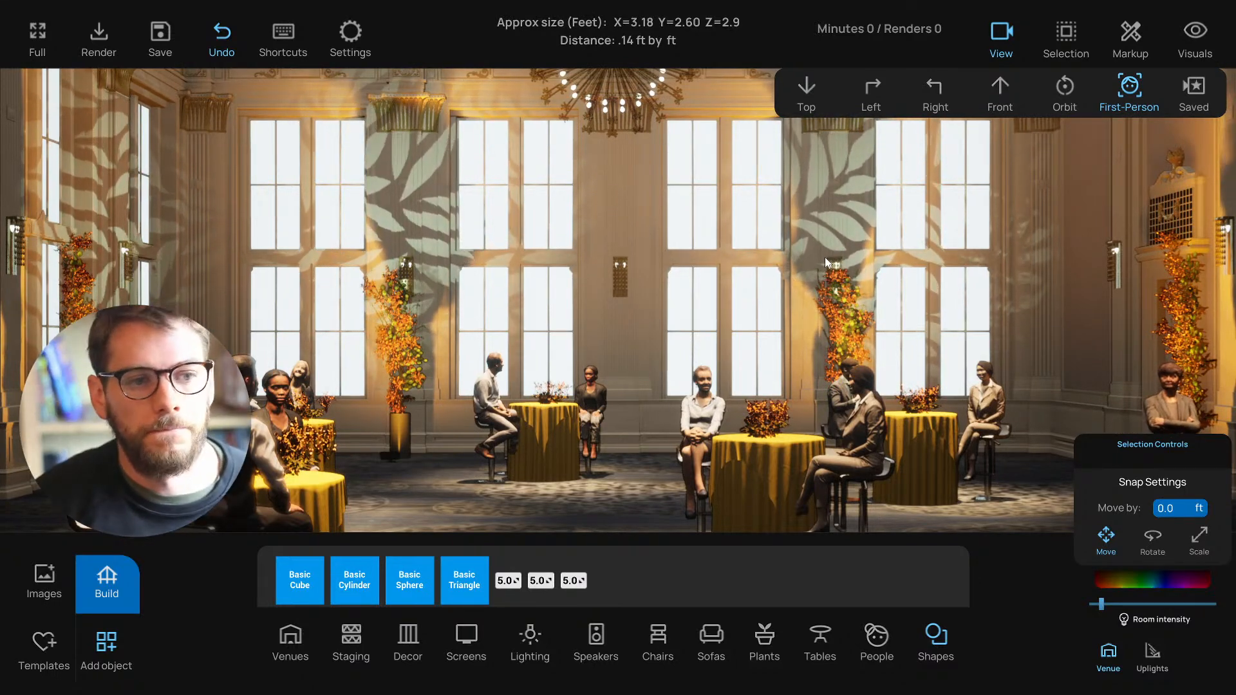
key("s")
right_click_drag(848, 319, 763, 331)
key("s")
key("s")
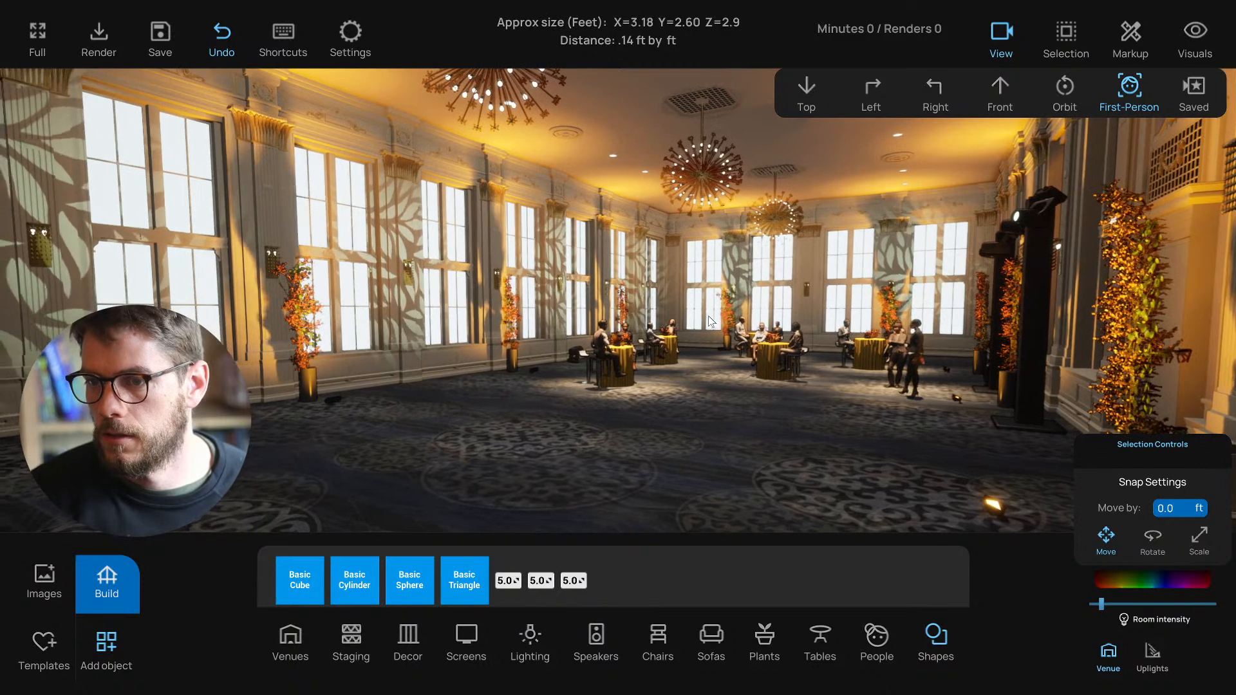
left_click(1194, 89)
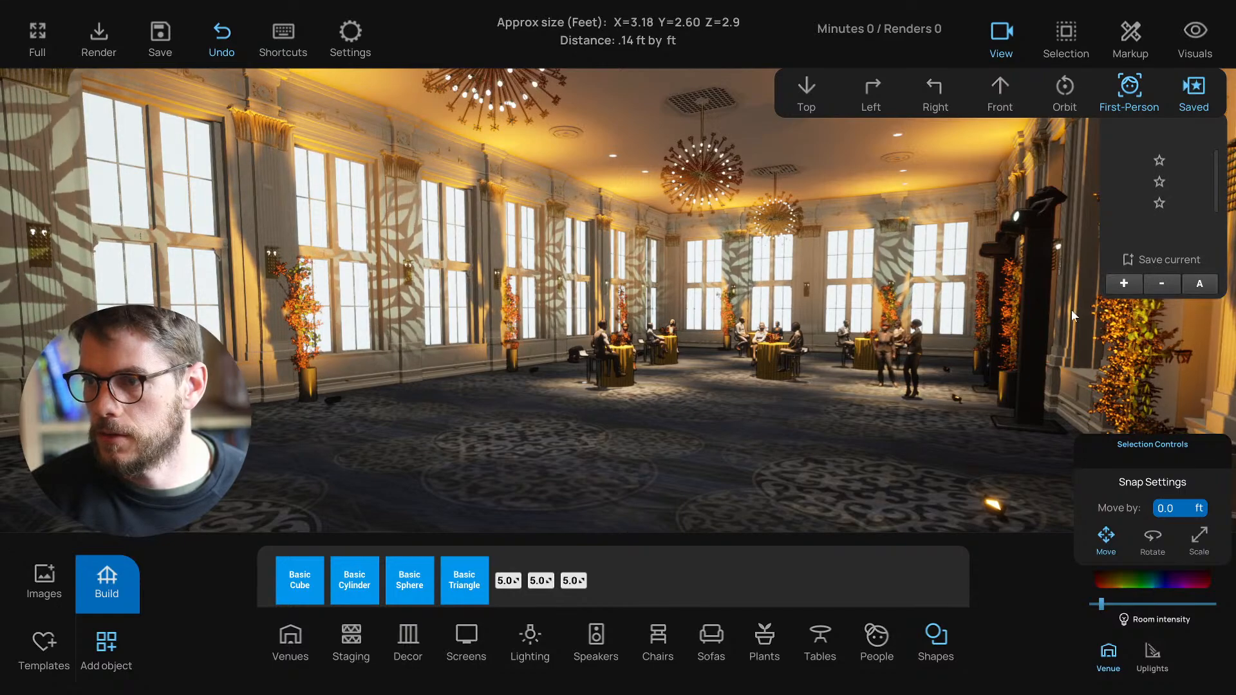
right_click_drag(663, 400, 763, 396)
key("d")
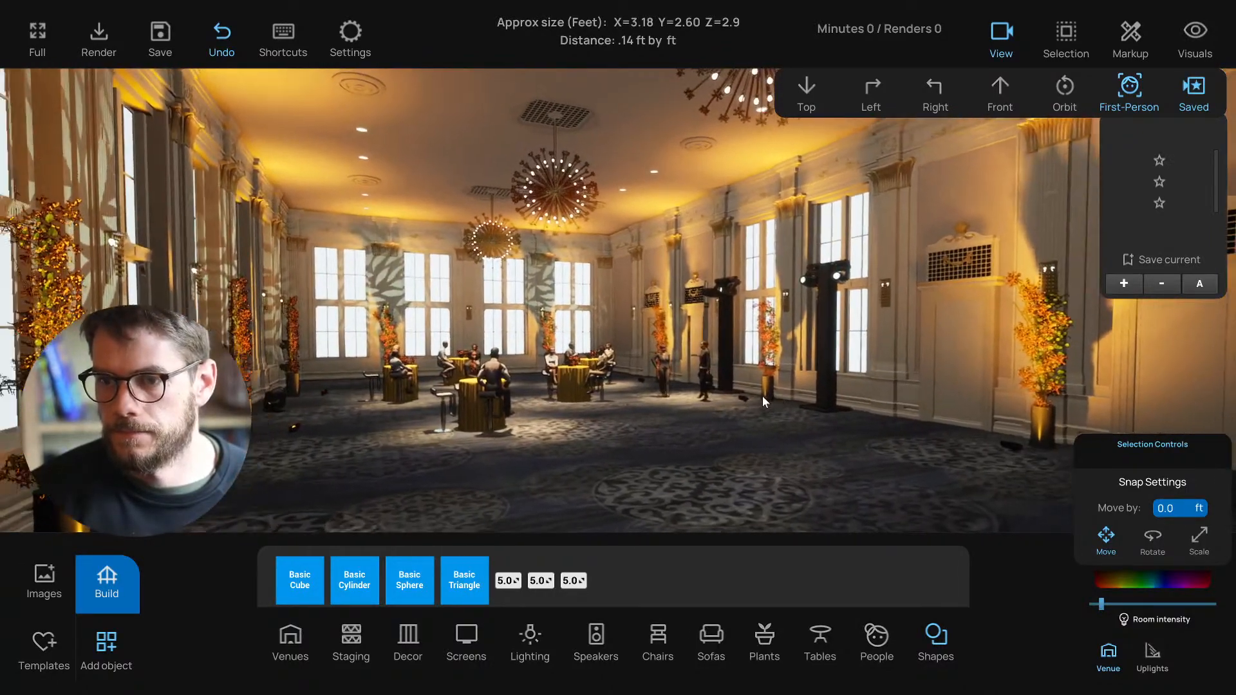
key("a")
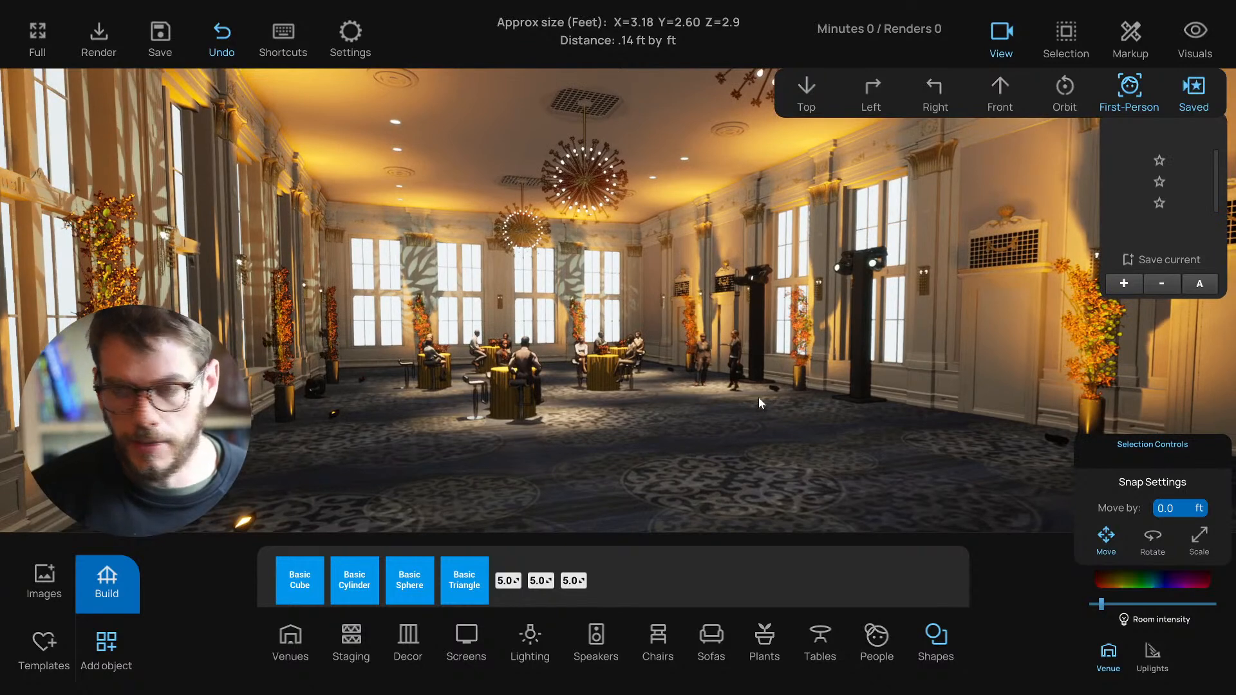
key("h")
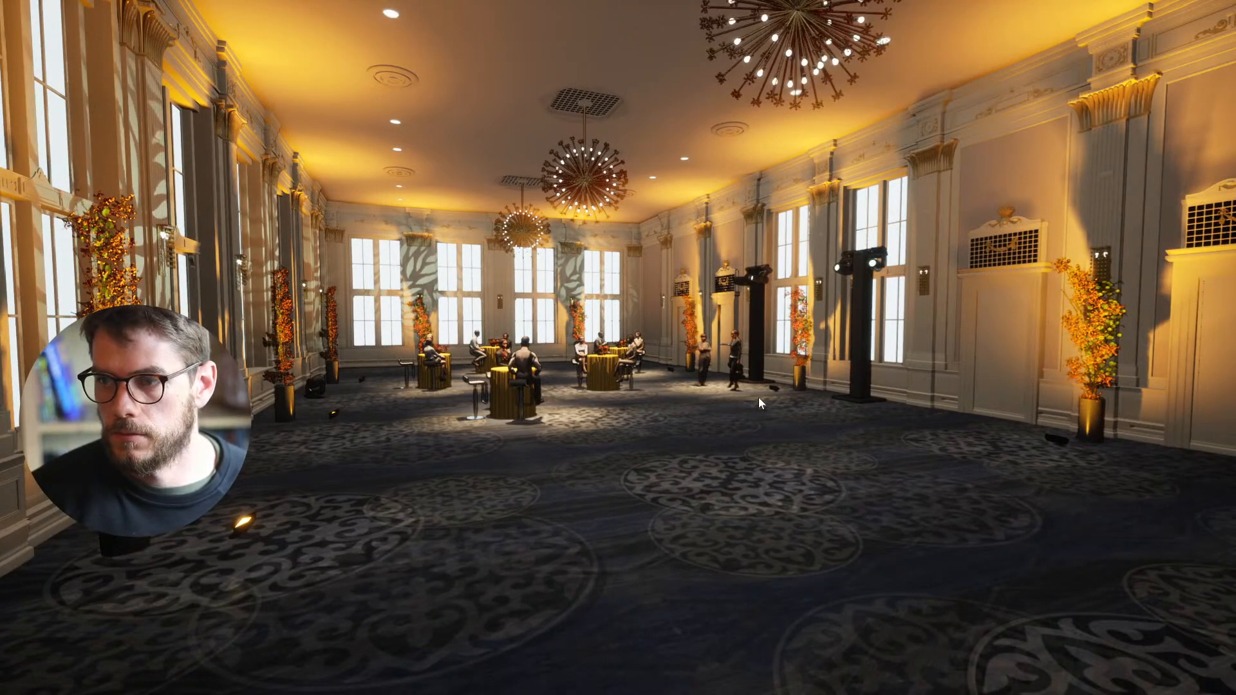
key("h")
key("e")
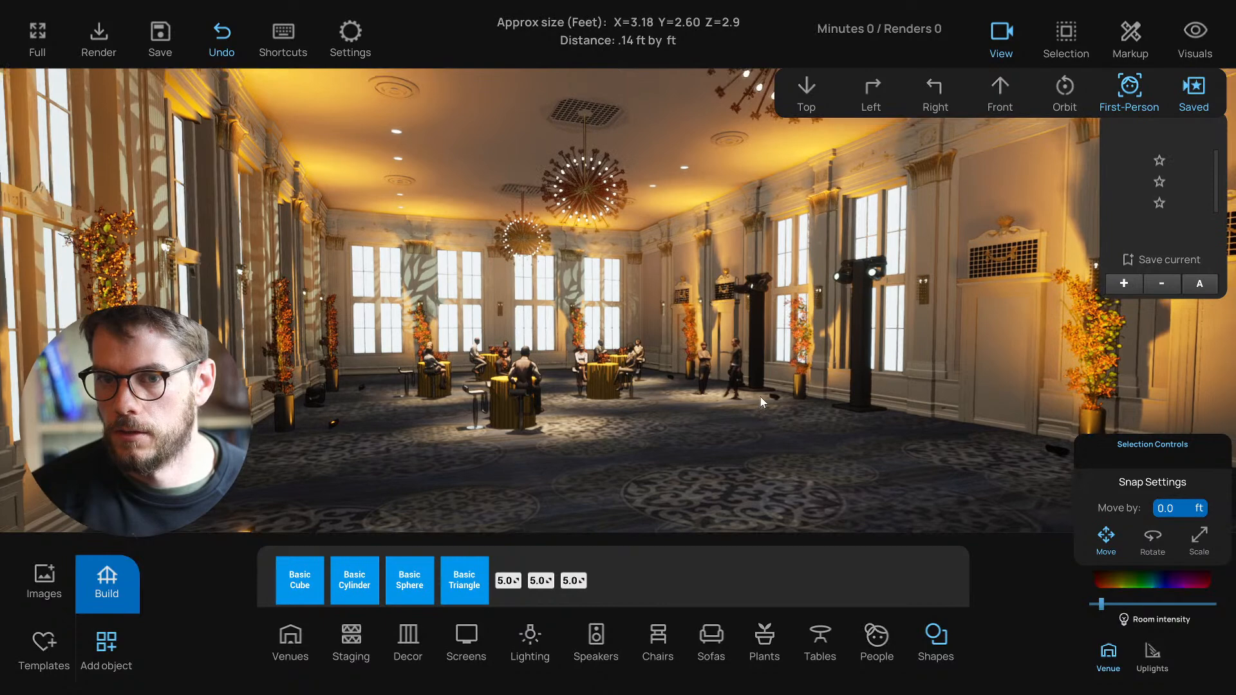
key("d")
key("q")
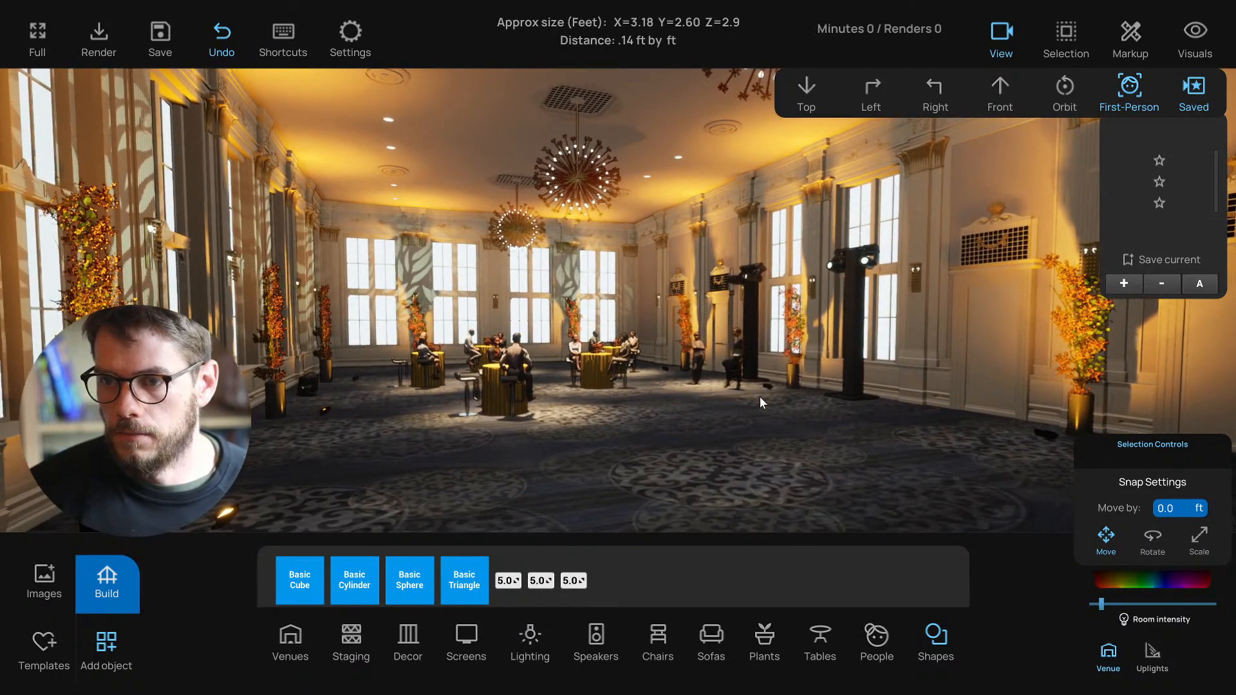
key("q")
left_click(1165, 259)
Step: Examine the furnished end of the ballroom by walking through it in first person
right_click_drag(767, 340, 971, 349)
key("w")
key("e")
key("w")
key("s")
key("w")
key("q")
key("w")
key("w")
right_click_drag(743, 267, 729, 271)
key("d")
Step: Frame a raised view over the tables, chandeliers and truss lights and store it as another saved view
key("o")
scroll(752, 310, "down", 3)
right_click_drag(748, 312, 738, 389)
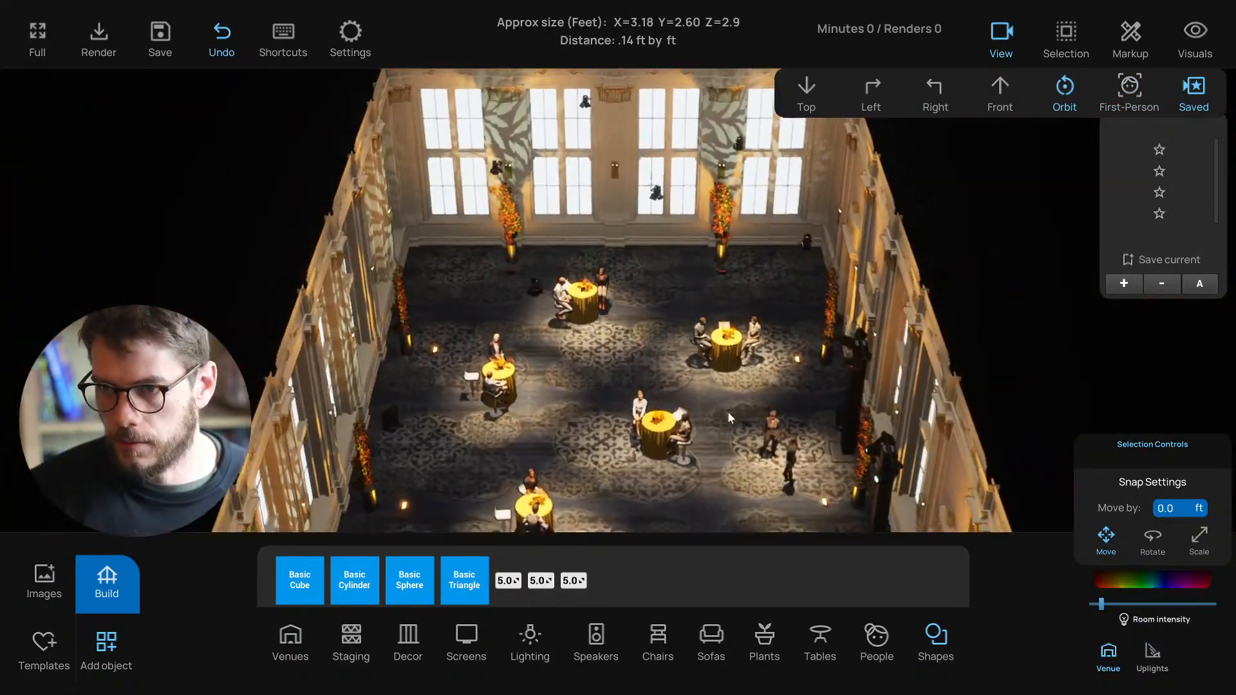
left_click_drag(728, 422, 701, 408)
scroll(701, 411, "up", 8)
right_click_drag(700, 410, 715, 453)
key("s")
key("s")
key("s")
key("d")
key("s")
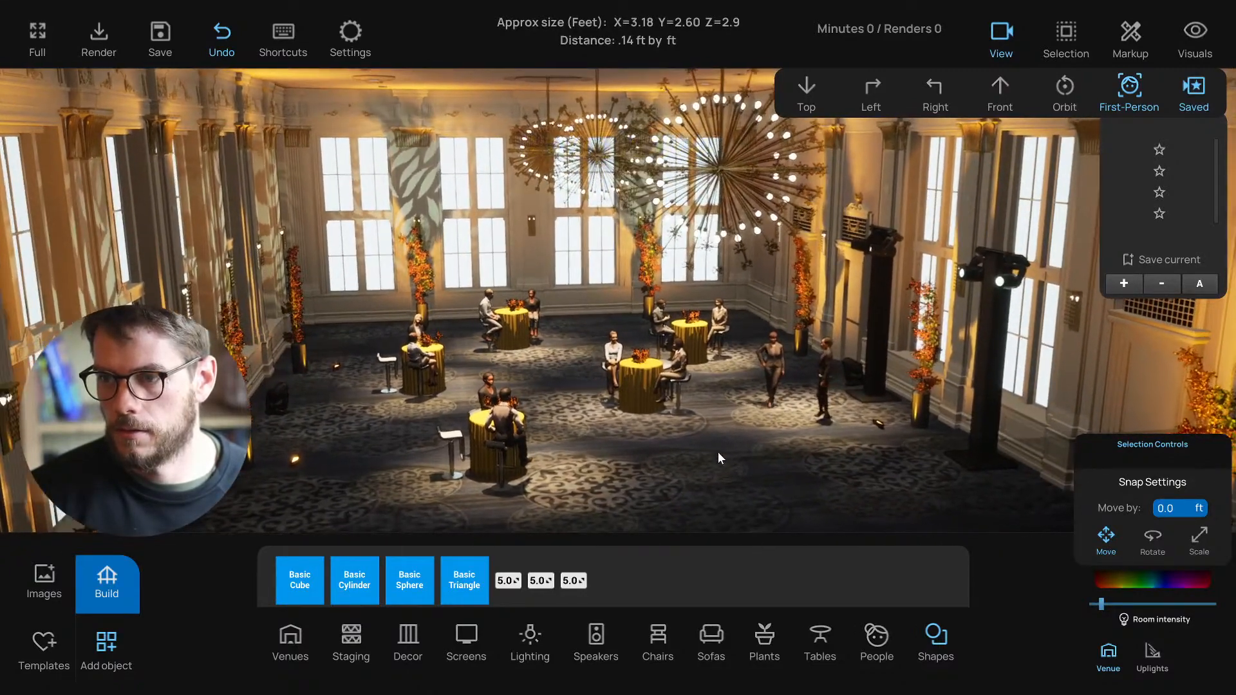
right_click_drag(719, 453, 718, 449)
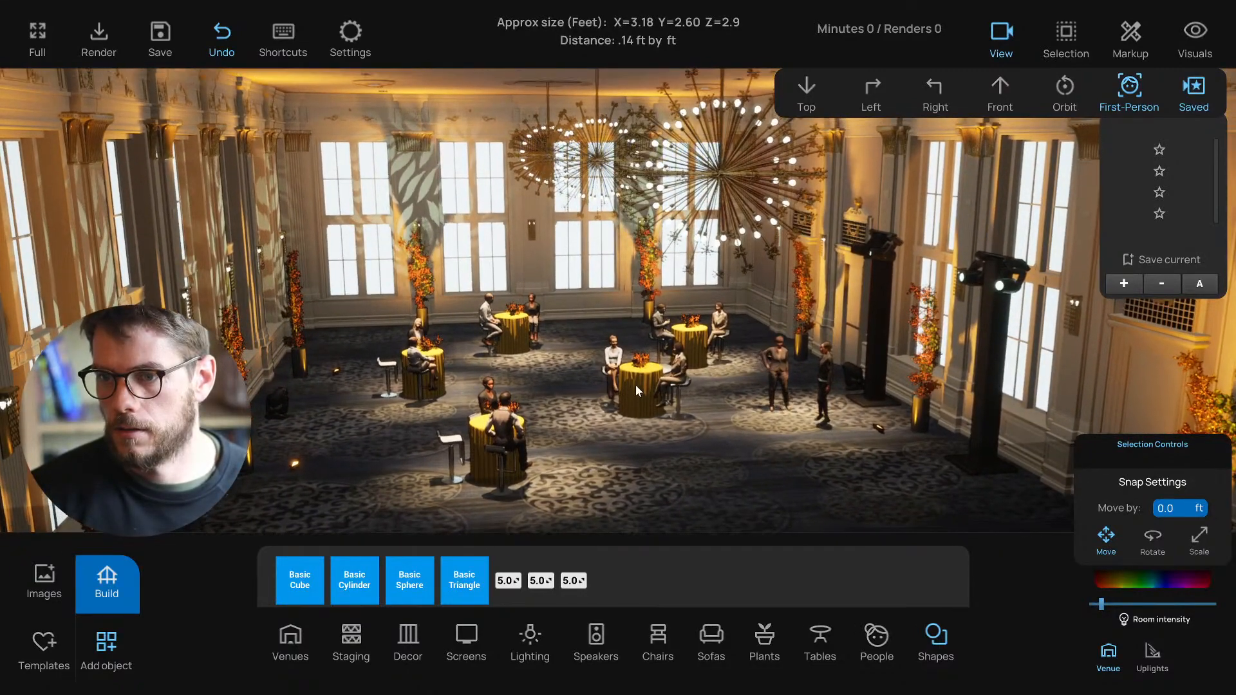
key("w")
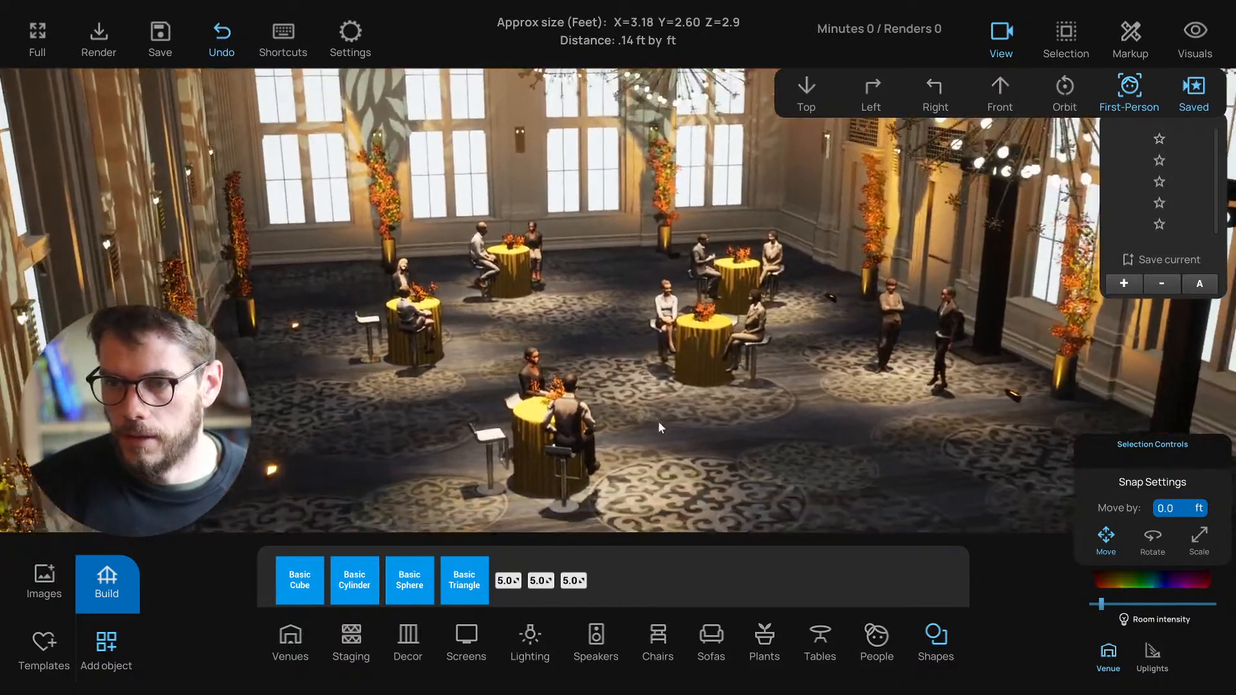
Step: Switch to the top view and reposition the table group closest to the empty part of the floor
key("w")
right_click_drag(658, 422, 618, 388)
key("d")
key("s")
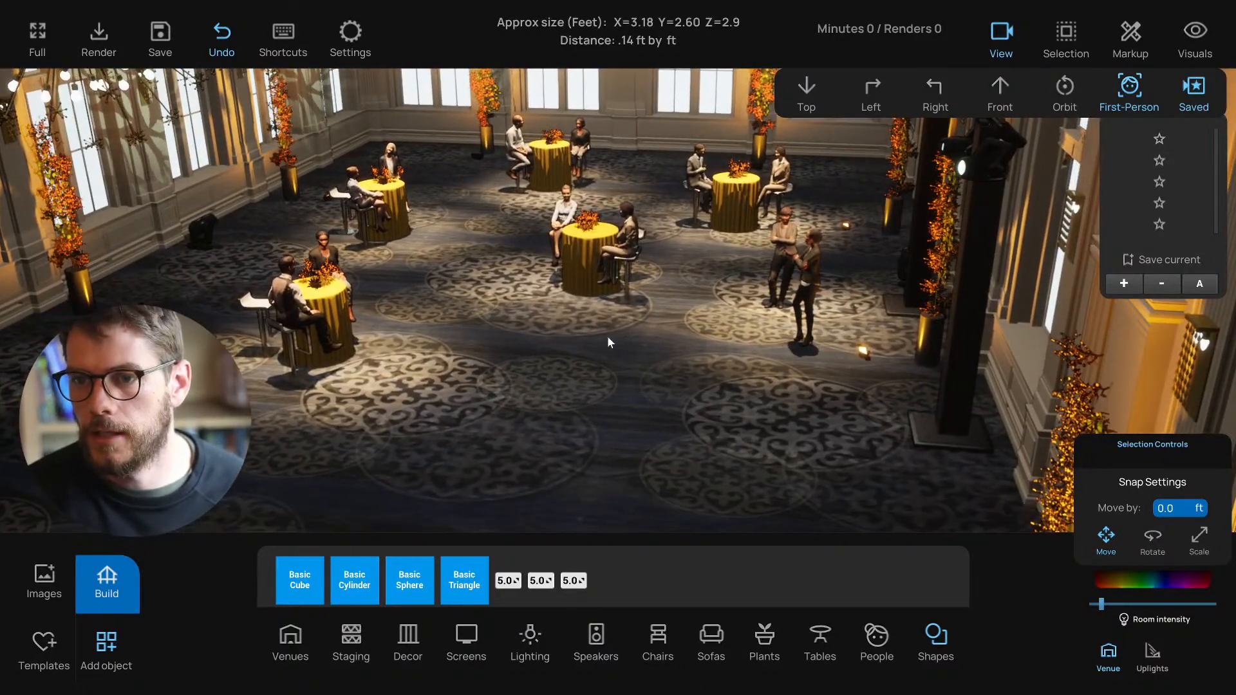
key("1")
scroll(648, 375, "down", 2)
middle_click_drag(659, 412, 565, 299)
scroll(551, 292, "down", 1)
left_click_drag(572, 302, 495, 398)
left_click_drag(482, 327, 458, 323)
left_click(570, 366)
scroll(573, 367, "down", 1)
middle_click_drag(573, 367, 516, 399)
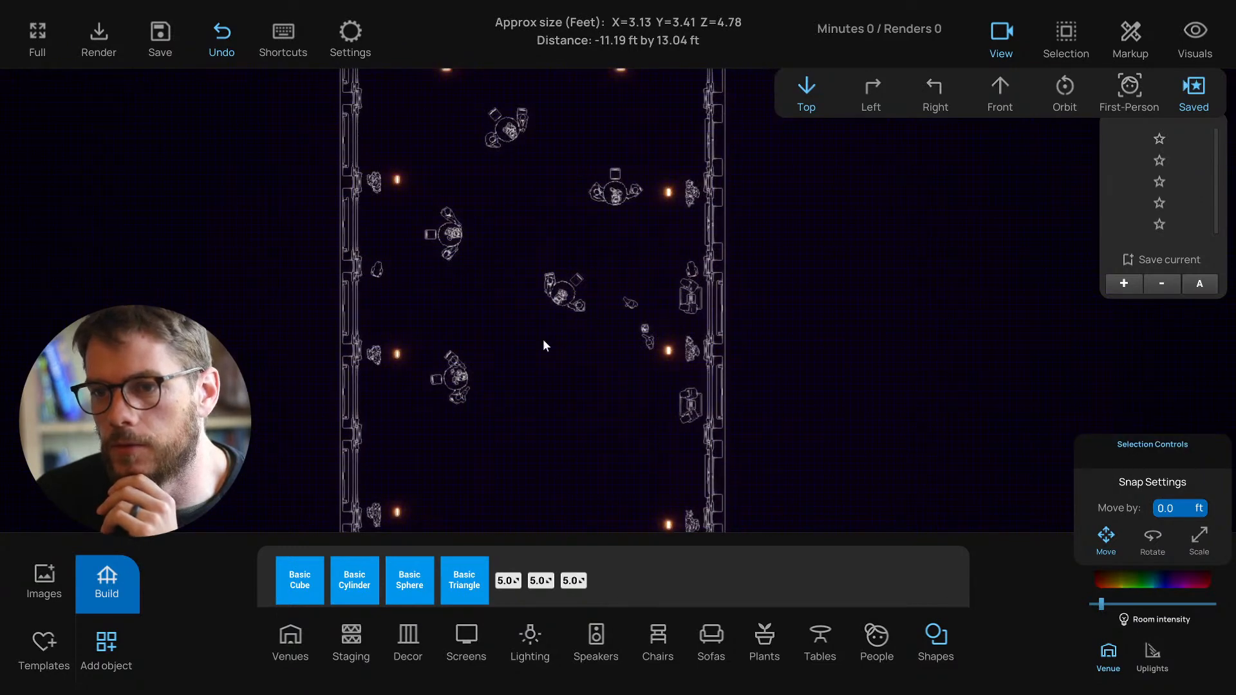
Step: Duplicate the table group nearest the truss-side wall, place the copy beside the truss closer to the empty floor and rotate it
middle_click_drag(562, 270, 538, 268)
left_click_drag(624, 213, 624, 214)
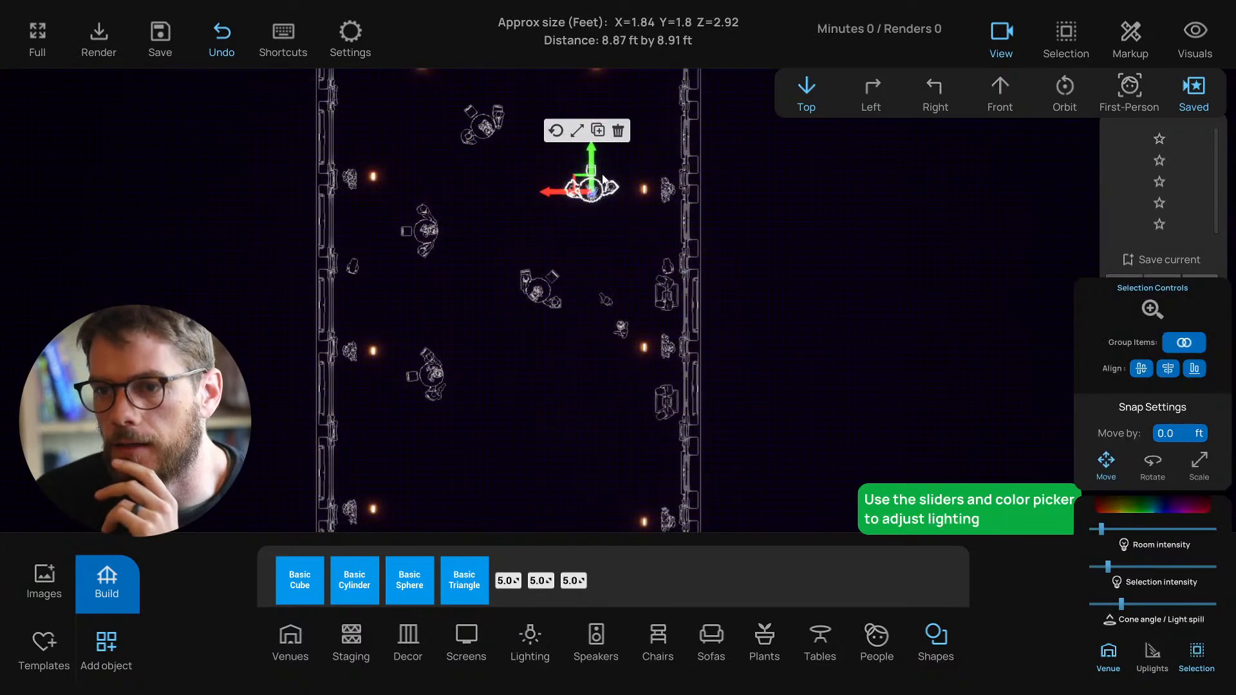
left_click(597, 131)
left_click_drag(591, 158, 606, 375)
middle_click_drag(605, 476, 634, 349)
left_click(585, 220)
left_click_drag(579, 261, 598, 282)
left_click(536, 254)
middle_click_drag(536, 253, 560, 247)
scroll(560, 247, "down", 1)
scroll(666, 238, "up", 3)
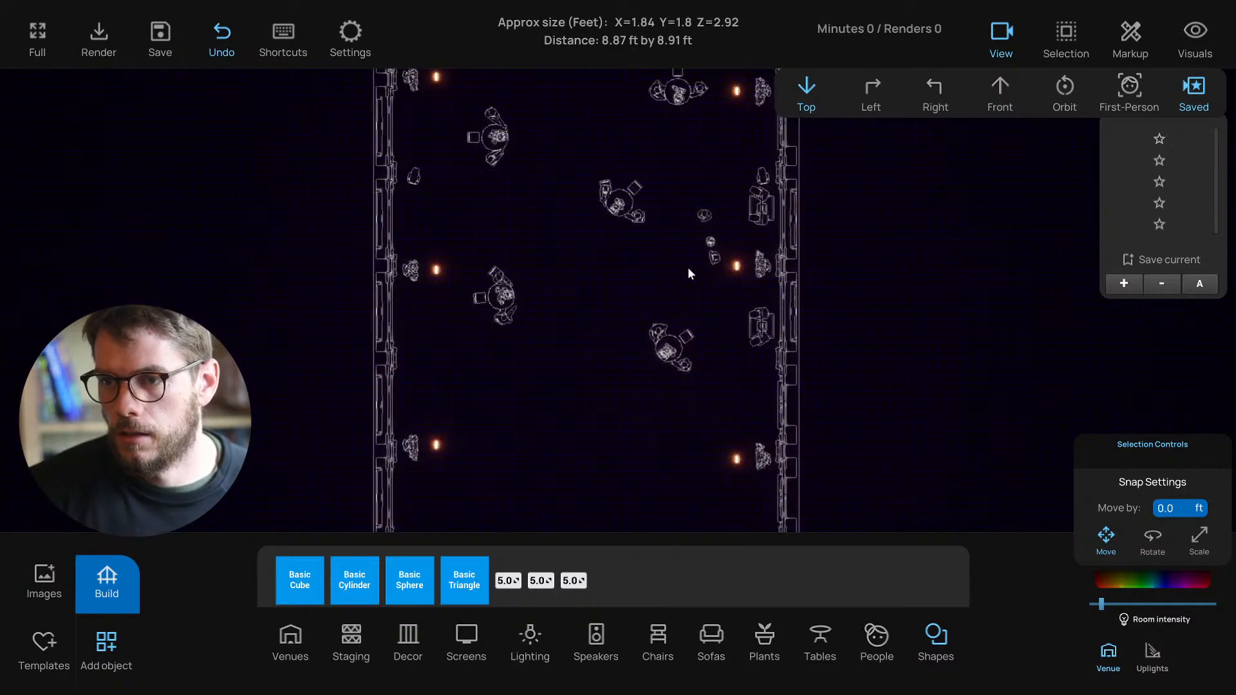
Step: Duplicate the standing guests near the trusses, move the copy to the open floor beyond the tables and rotate it
scroll(683, 205, "down", 1)
left_click_drag(722, 283, 723, 284)
scroll(706, 288, "down", 2)
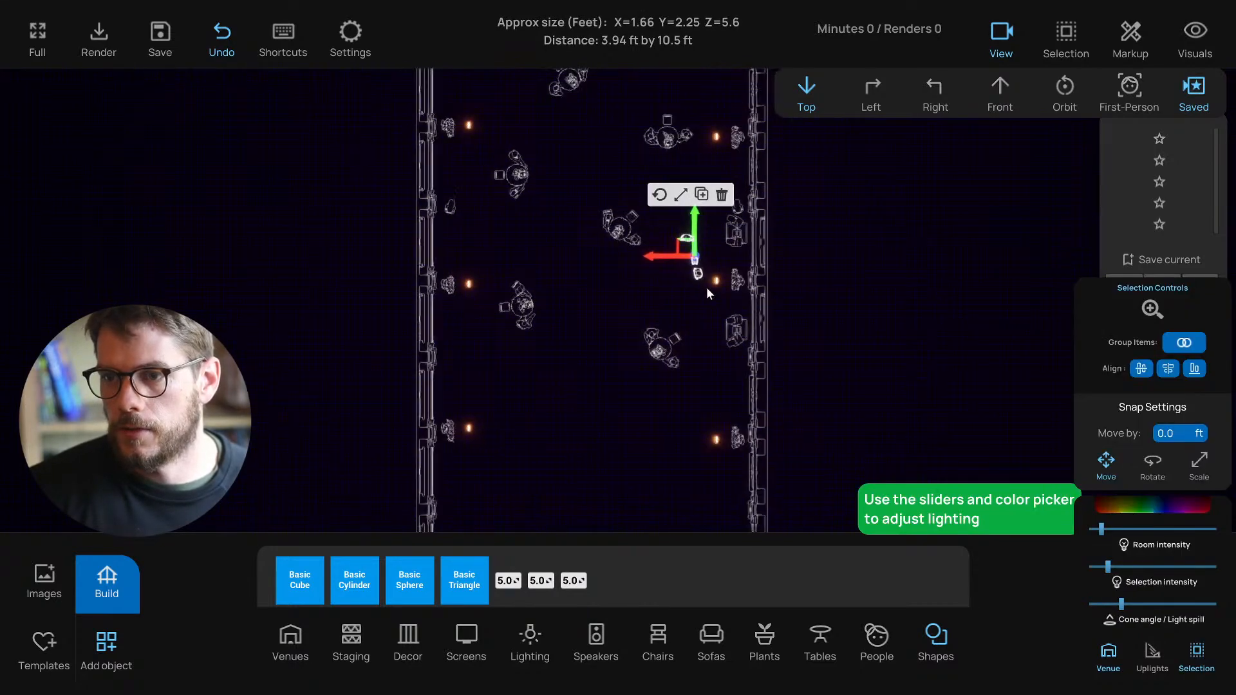
key("ctrl+c")
left_click_drag(675, 249, 628, 310)
left_click_drag(570, 366, 575, 363)
left_click(549, 318)
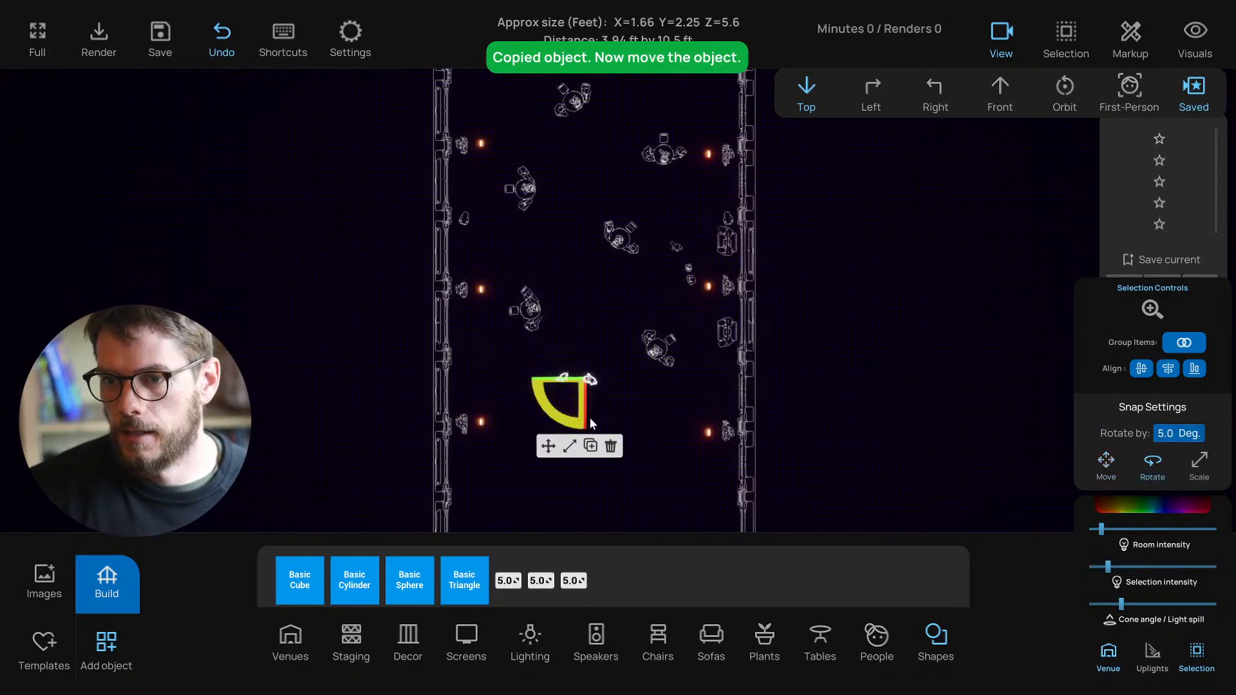
scroll(615, 413, "up", 1)
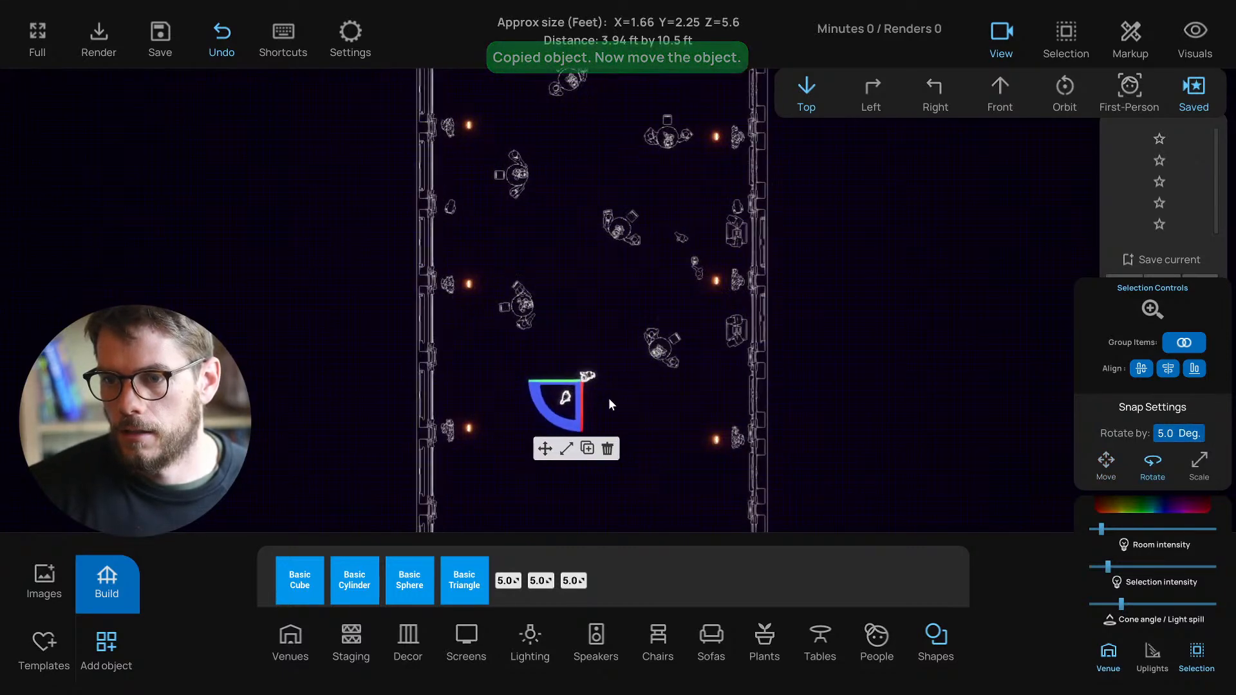
left_click(549, 449)
left_click(620, 434)
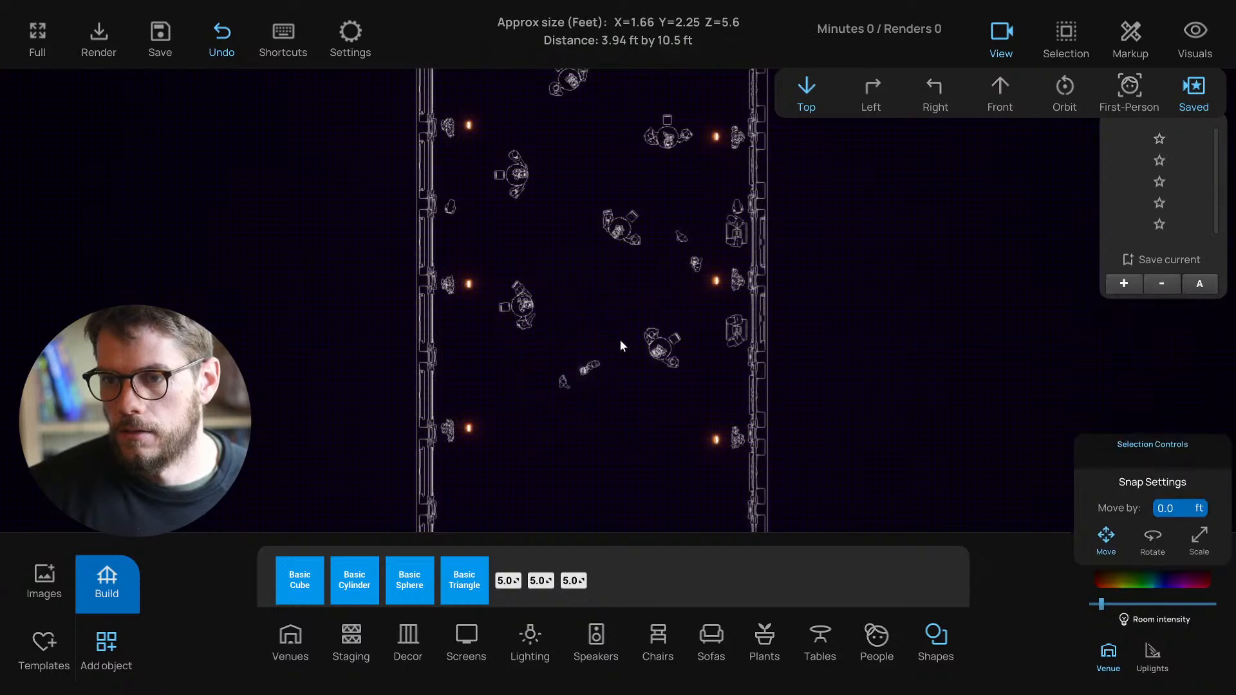
Step: Duplicate the farther table group near the wall opposite the trusses and move the copy straight along to the empty floor
scroll(573, 280, "down", 2)
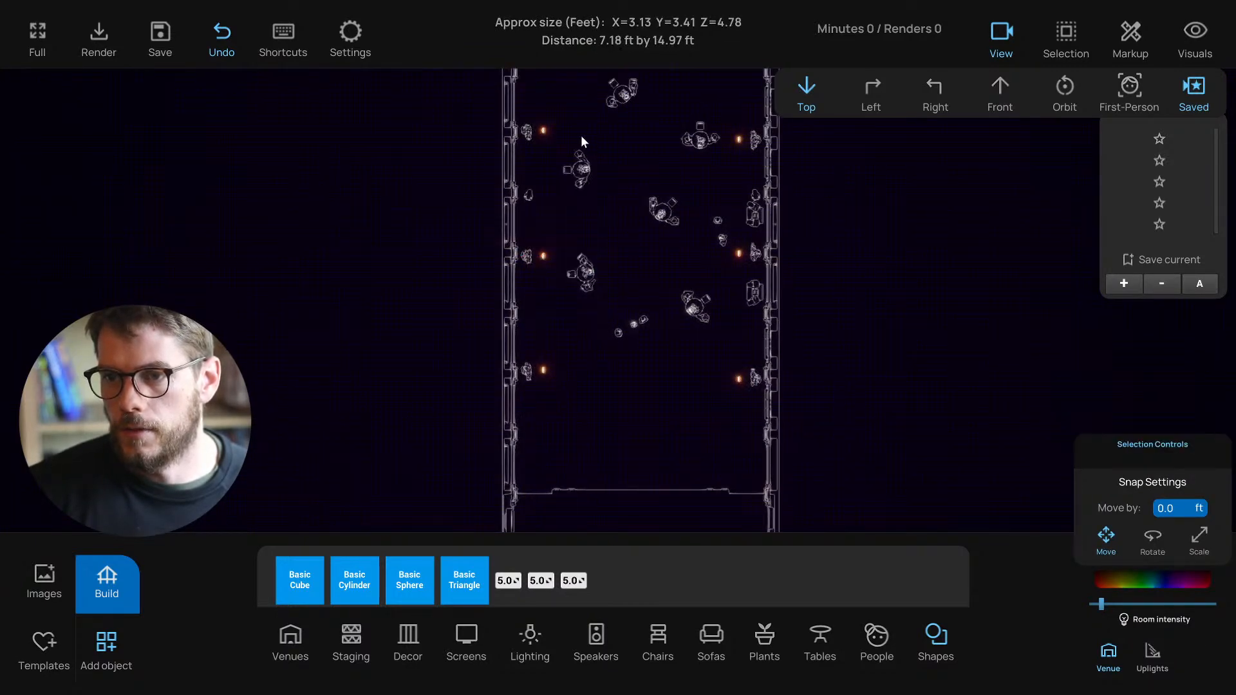
left_click(591, 177)
key("ctrl+c")
left_click_drag(583, 140, 585, 362)
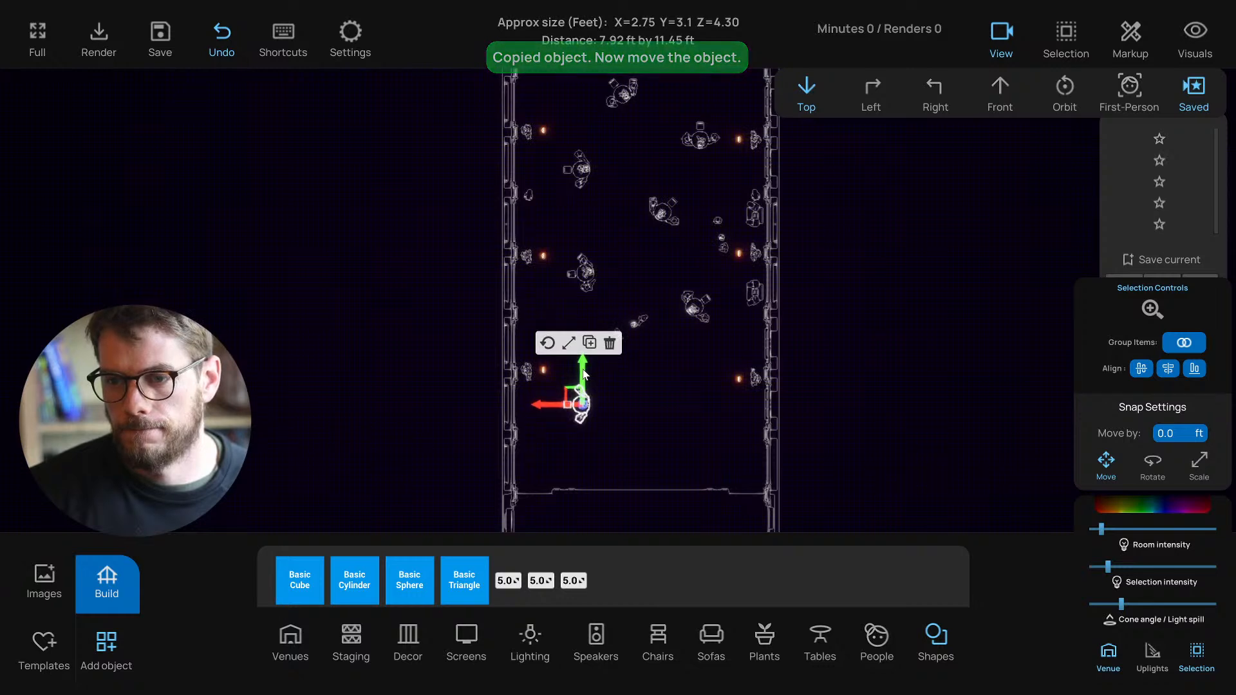
Step: Examine the top-view floor layout around the newly placed table group for gaps that remain empty
left_click(646, 418)
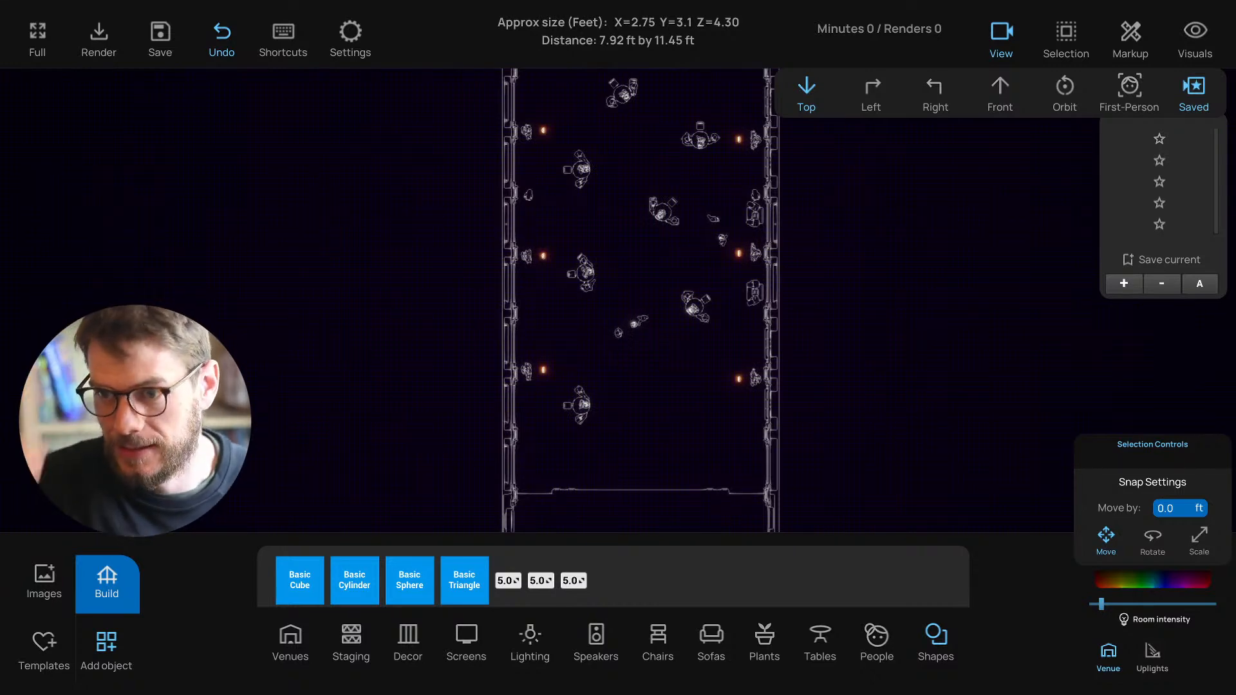
left_click_drag(597, 442, 556, 381)
left_click(653, 430)
middle_click_drag(652, 430, 633, 447)
scroll(626, 477, "up", 1)
scroll(629, 426, "down", 3)
scroll(629, 428, "up", 3)
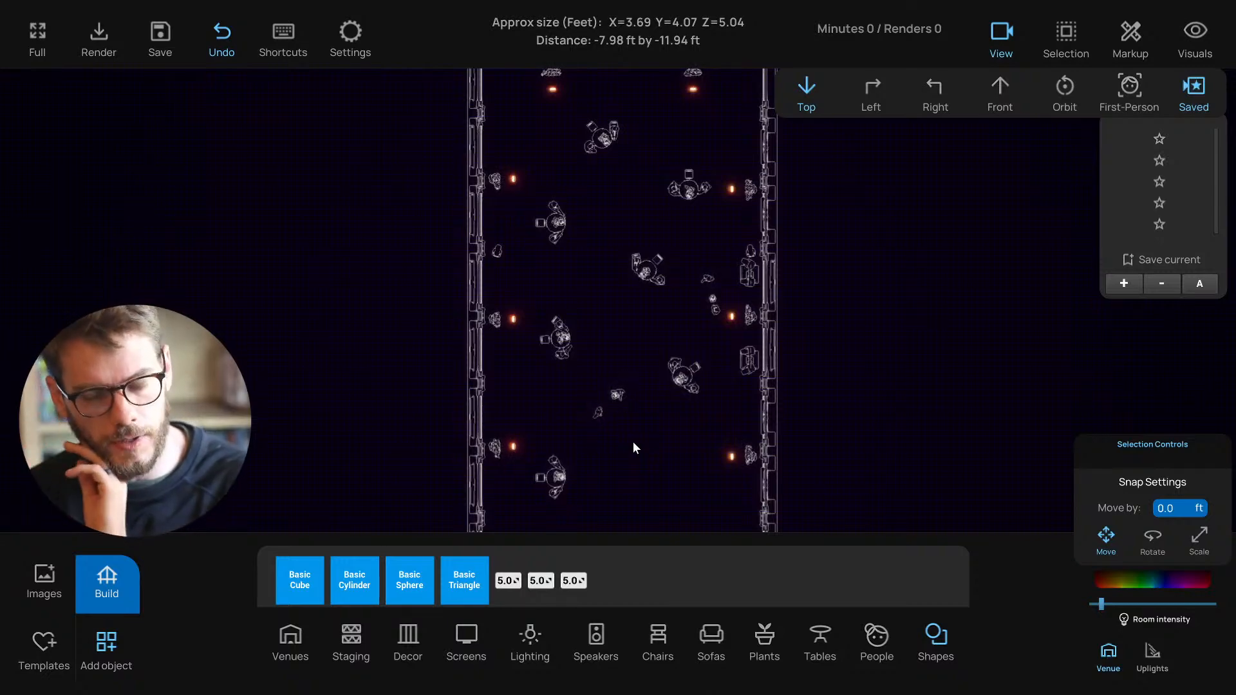
mouse_move(634, 443)
middle_mouse_down()
mouse_move(634, 432)
mouse_move(620, 454)
middle_mouse_up()
scroll(620, 443, "up", 3)
scroll(805, 396, "down", 4)
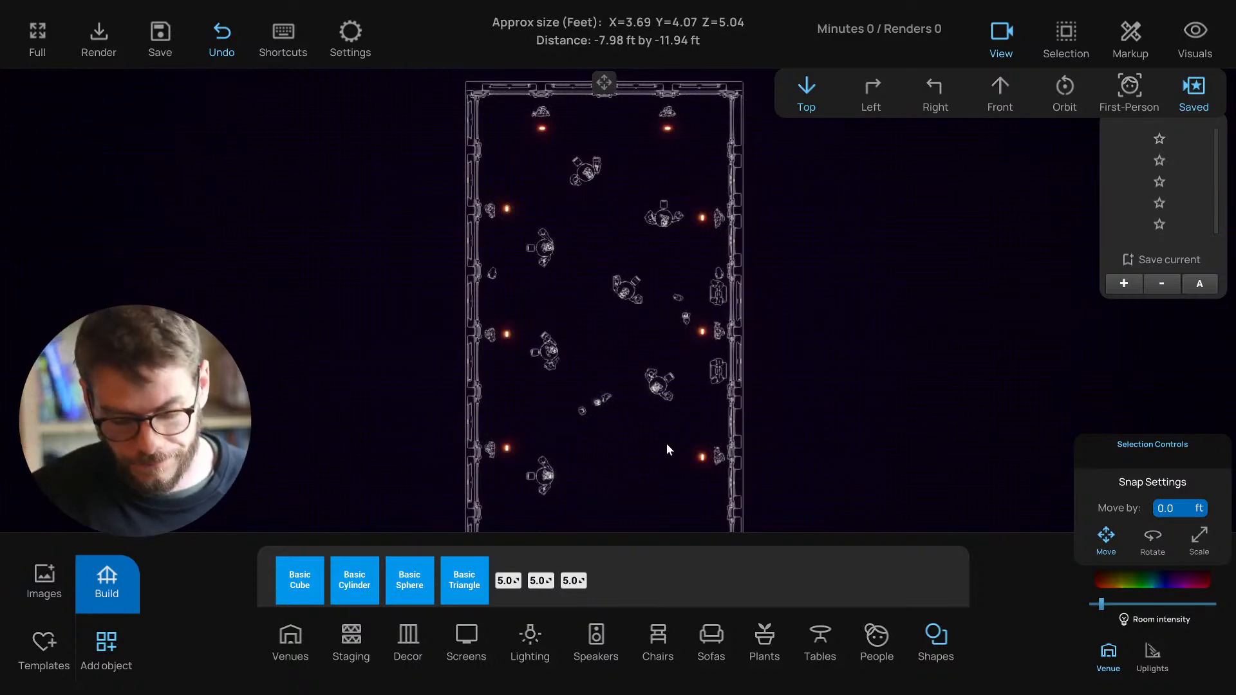
left_click_drag(639, 462, 623, 428)
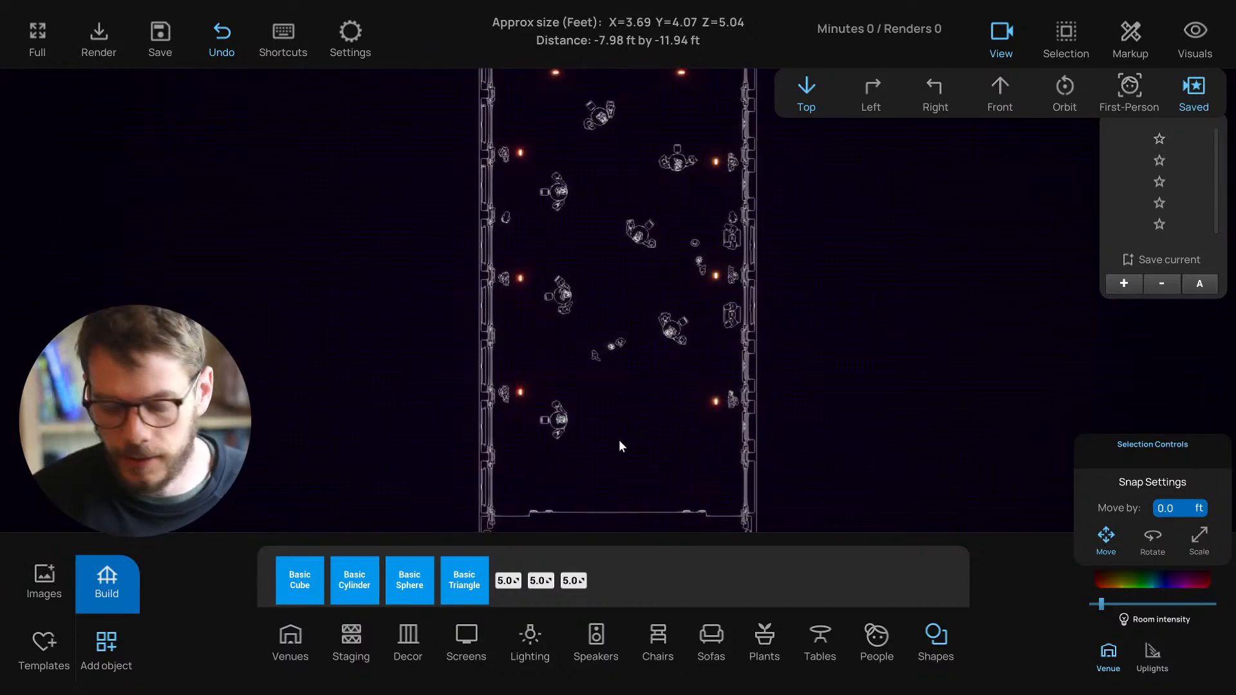
left_click_drag(618, 441, 629, 458)
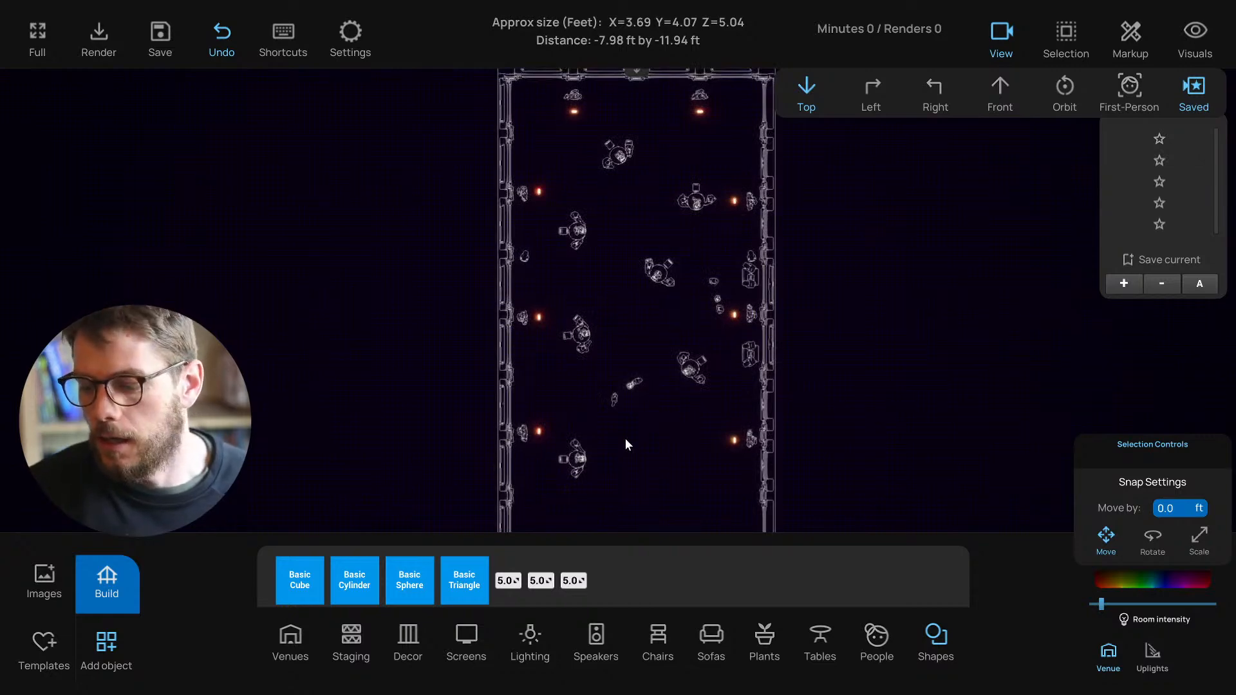
left_click_drag(655, 450, 638, 440)
mouse_move(639, 371)
left_mouse_down()
mouse_move(628, 404)
mouse_move(629, 358)
left_mouse_up()
scroll(619, 375, "up", 1)
scroll(619, 376, "down", 2)
left_click_drag(532, 249, 529, 276)
scroll(618, 442, "up", 4)
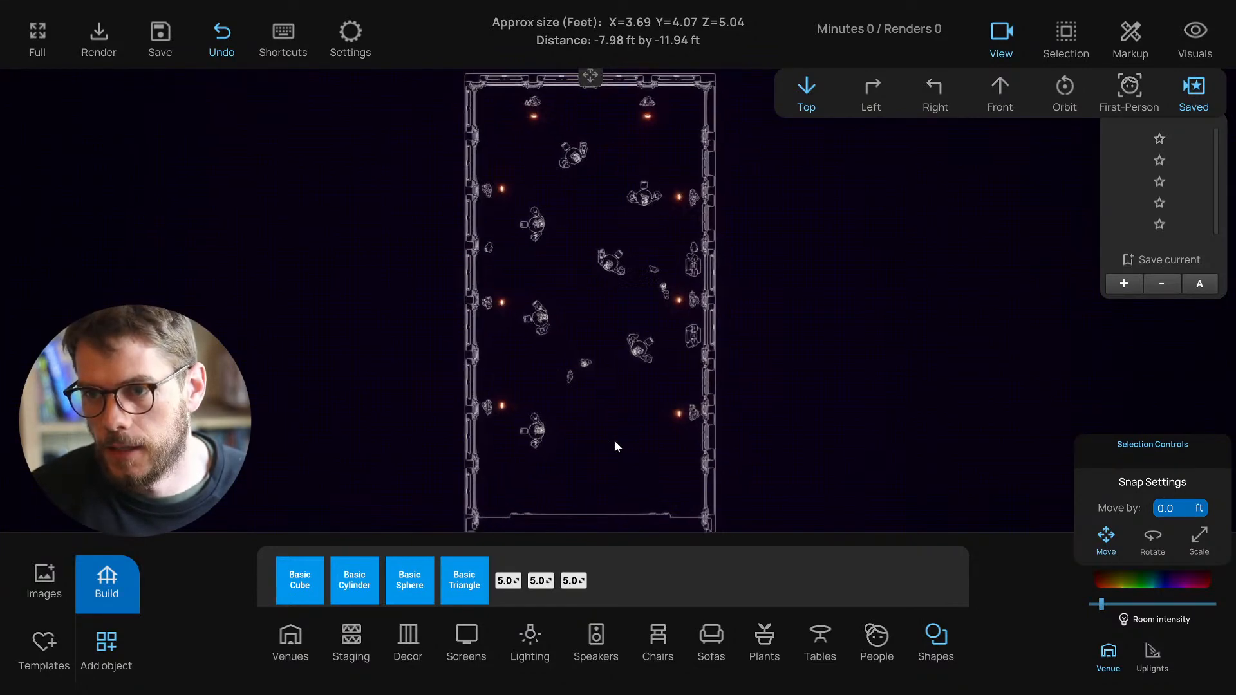
scroll(607, 348, "down", 1)
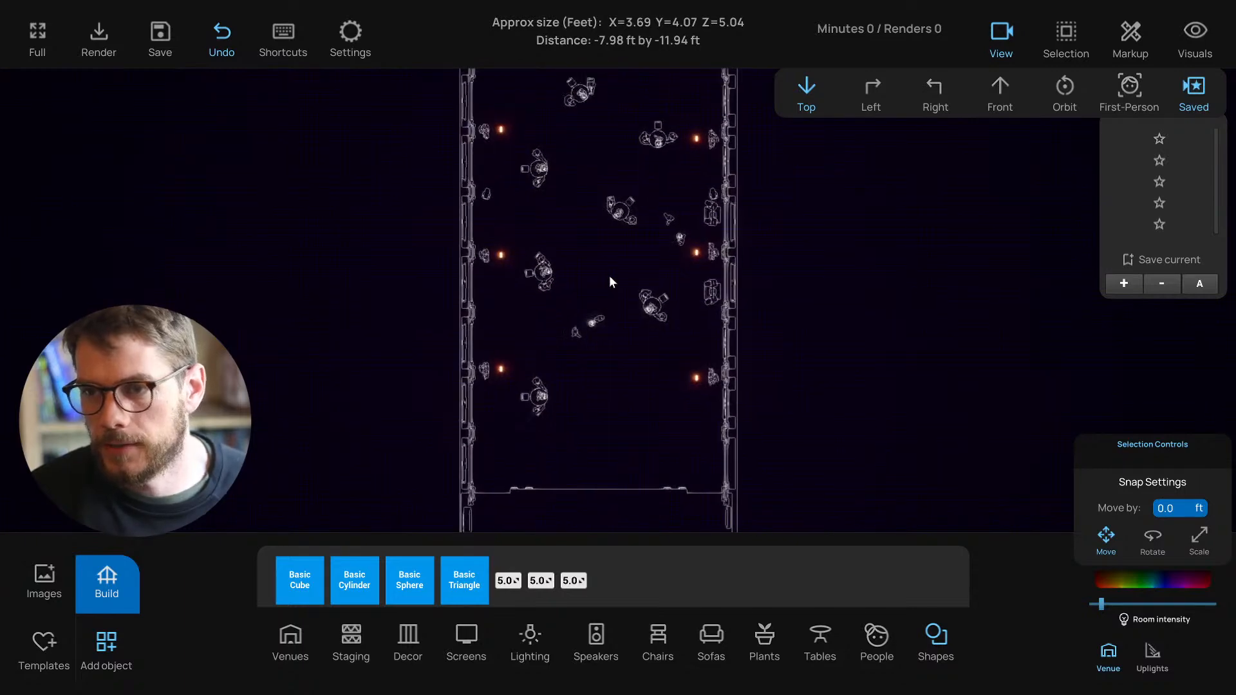
Step: Move the pair of standing guests in the open floor closer to the wall opposite the trusses
left_click_drag(605, 307, 555, 353)
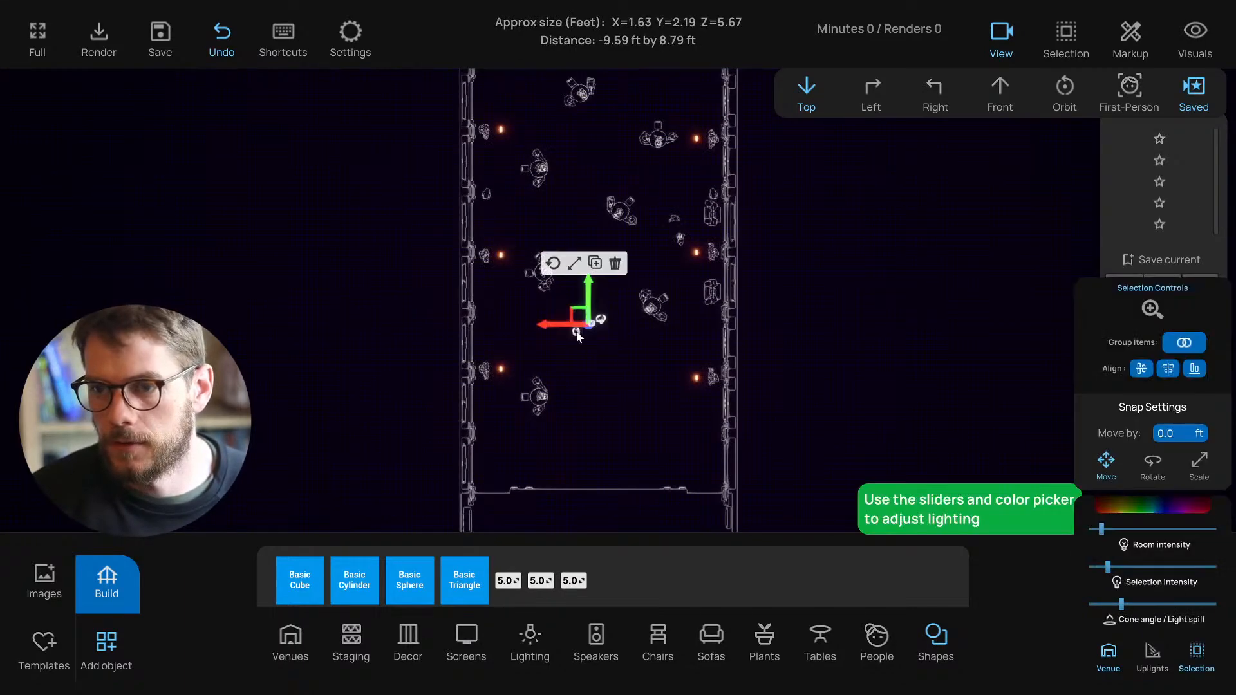
left_click_drag(573, 312, 546, 323)
left_click(605, 264)
Step: Duplicate the table group in the middle of the floor and move the copy to the empty area beyond the truss-side table
middle_click_drag(600, 233, 582, 272)
left_click_drag(561, 195, 615, 251)
key("ctrl+c")
left_click_drag(587, 200, 583, 388)
key("s")
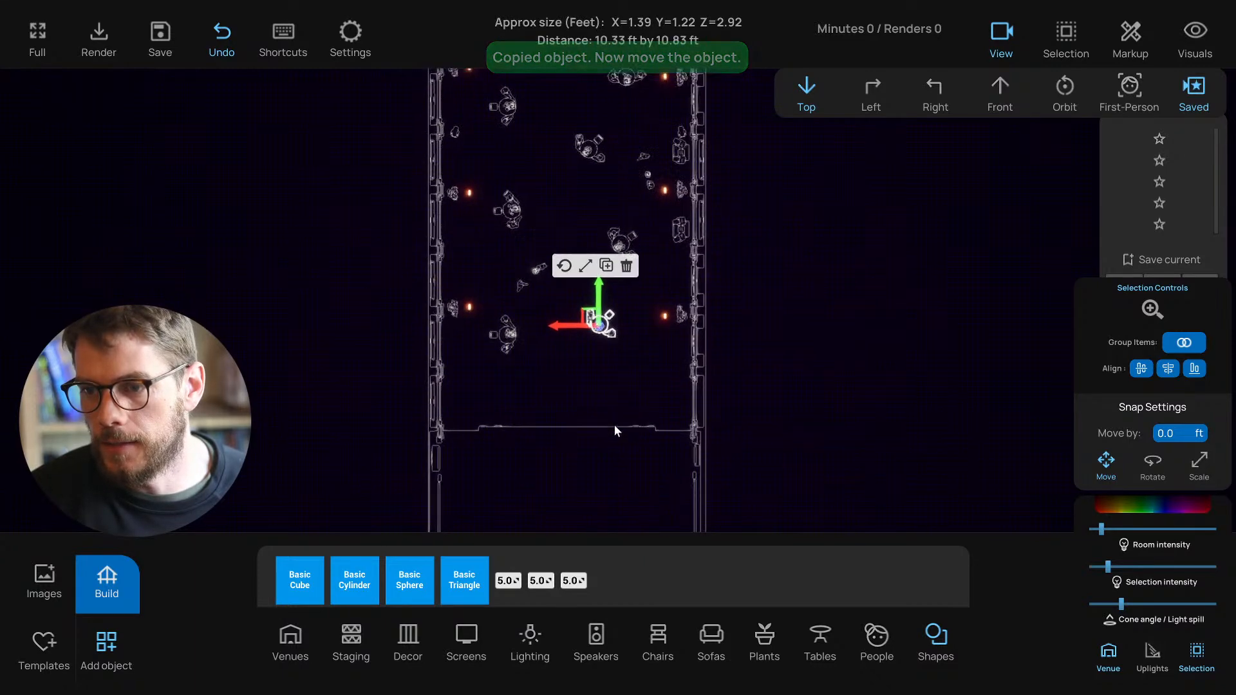
scroll(508, 425, "down", 2)
left_click(731, 347)
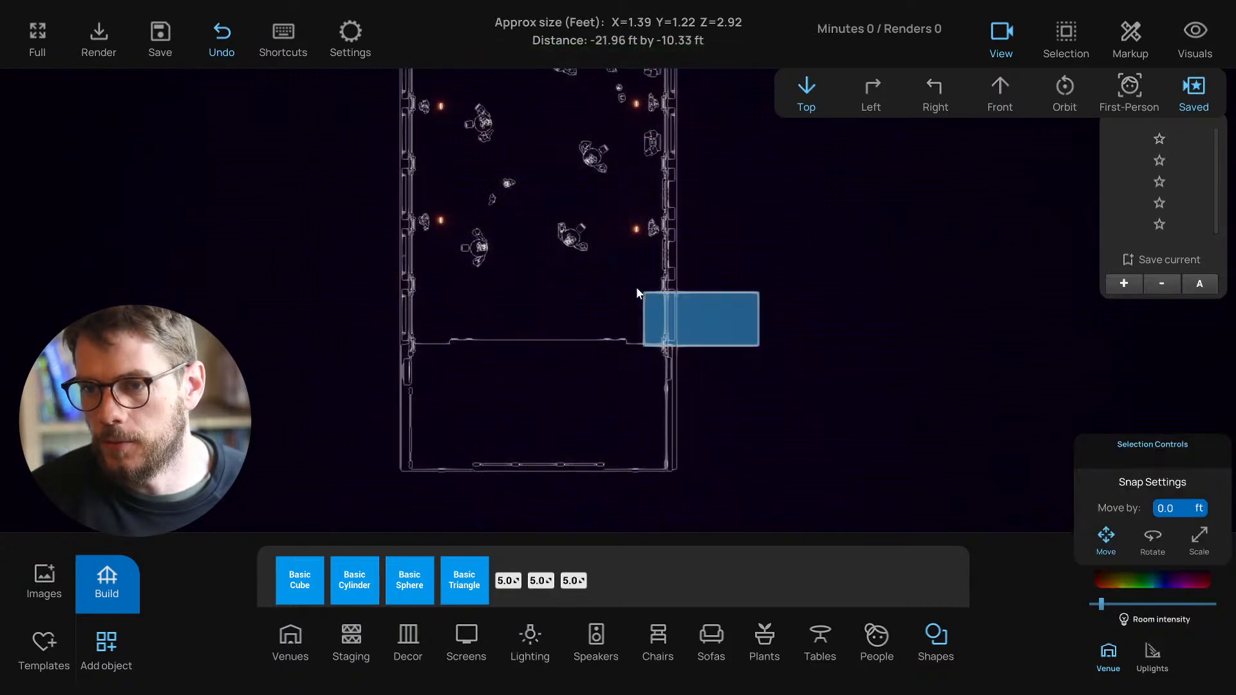
Step: Rotate the copied table group so its seating faces a different direction from the original
left_click_drag(460, 319, 669, 392)
scroll(709, 508, "down", 3)
left_click_drag(638, 468, 589, 330)
scroll(589, 330, "up", 4)
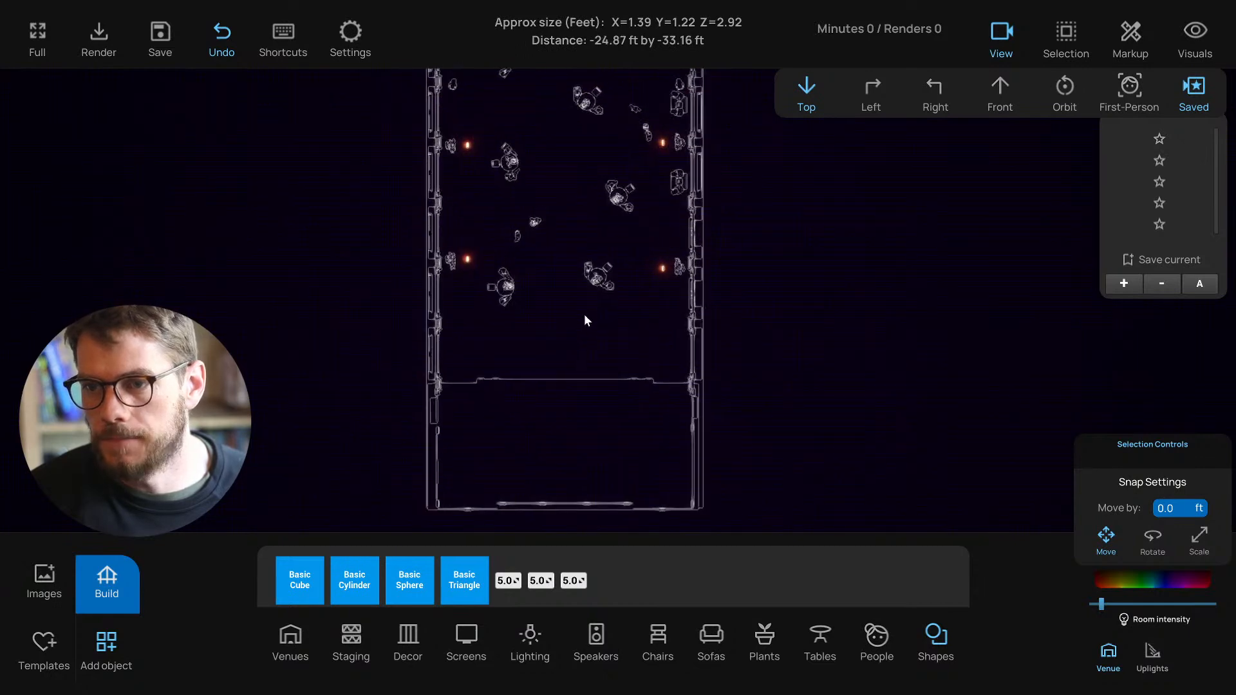
left_click_drag(559, 252, 633, 309)
left_click(562, 218)
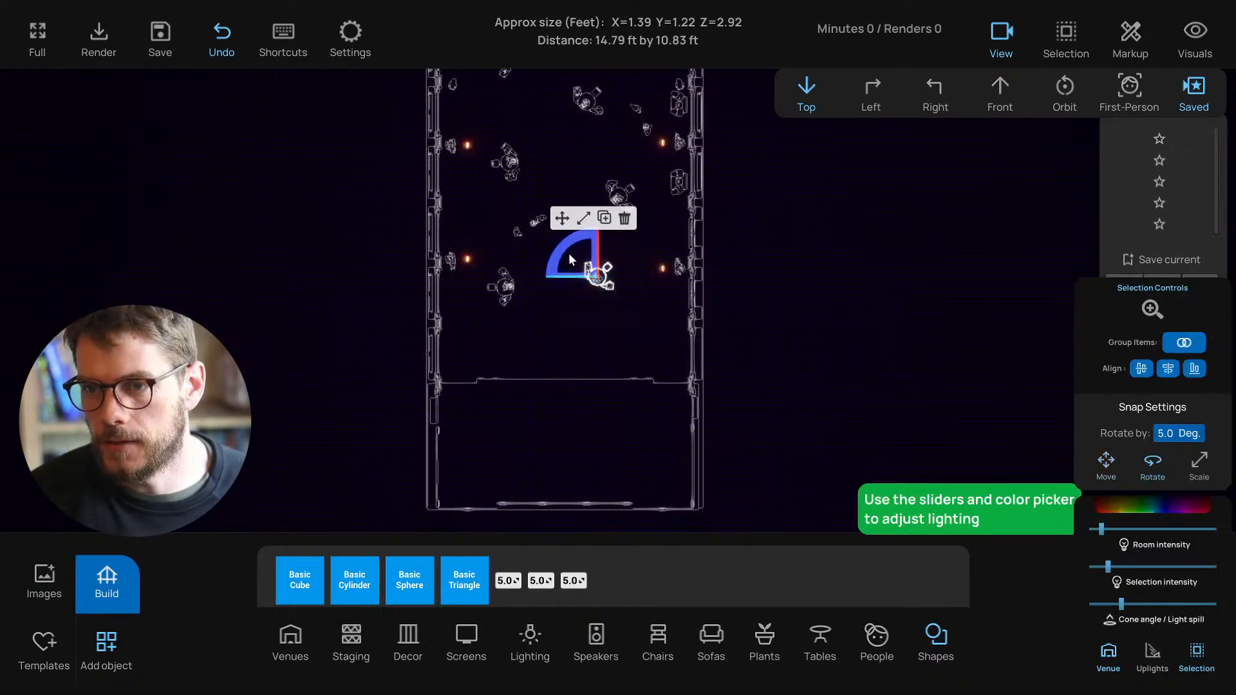
left_click_drag(576, 245, 623, 287)
left_click(562, 218)
left_click(560, 318)
Step: Examine the furnished ballroom in orbit and first-person views, and recall the lowest listed saved camera view
middle_click_drag(560, 318, 587, 373)
scroll(576, 347, "down", 1)
scroll(580, 349, "up", 1)
scroll(582, 350, "down", 3)
scroll(587, 355, "down", 1)
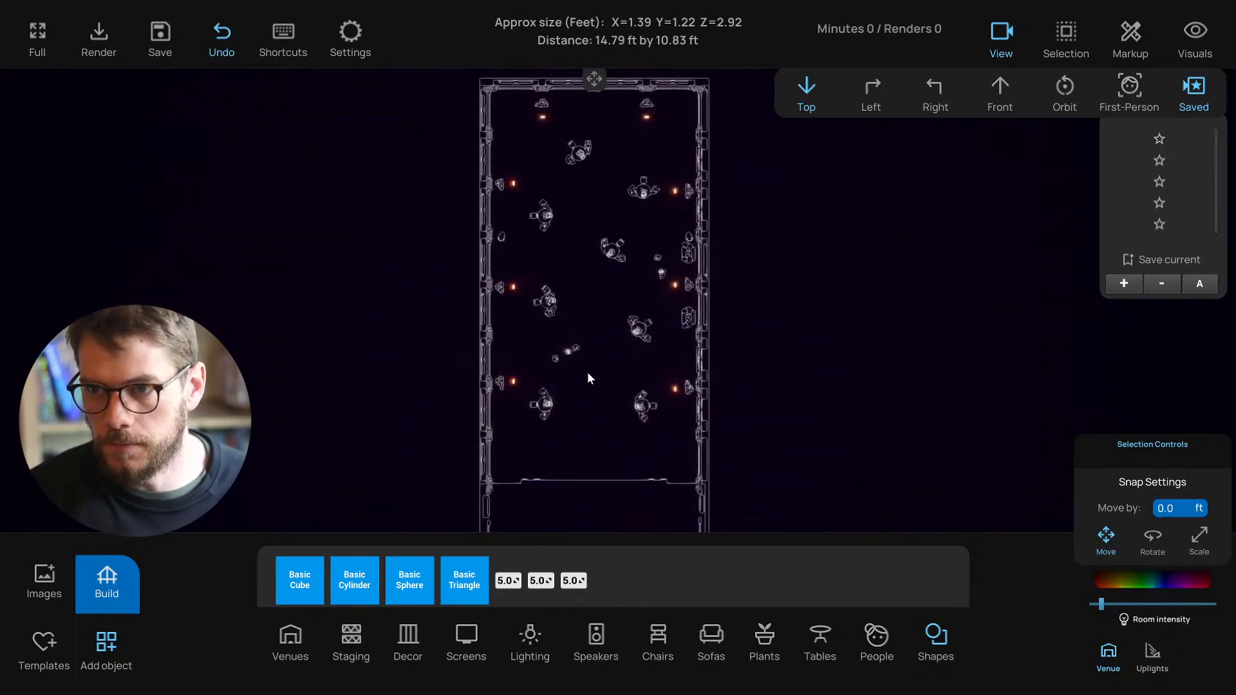
key("o")
right_click_drag(608, 367, 731, 374)
scroll(592, 373, "down", 3)
scroll(591, 373, "down", 2)
scroll(659, 375, "up", 6)
key("f")
key("s")
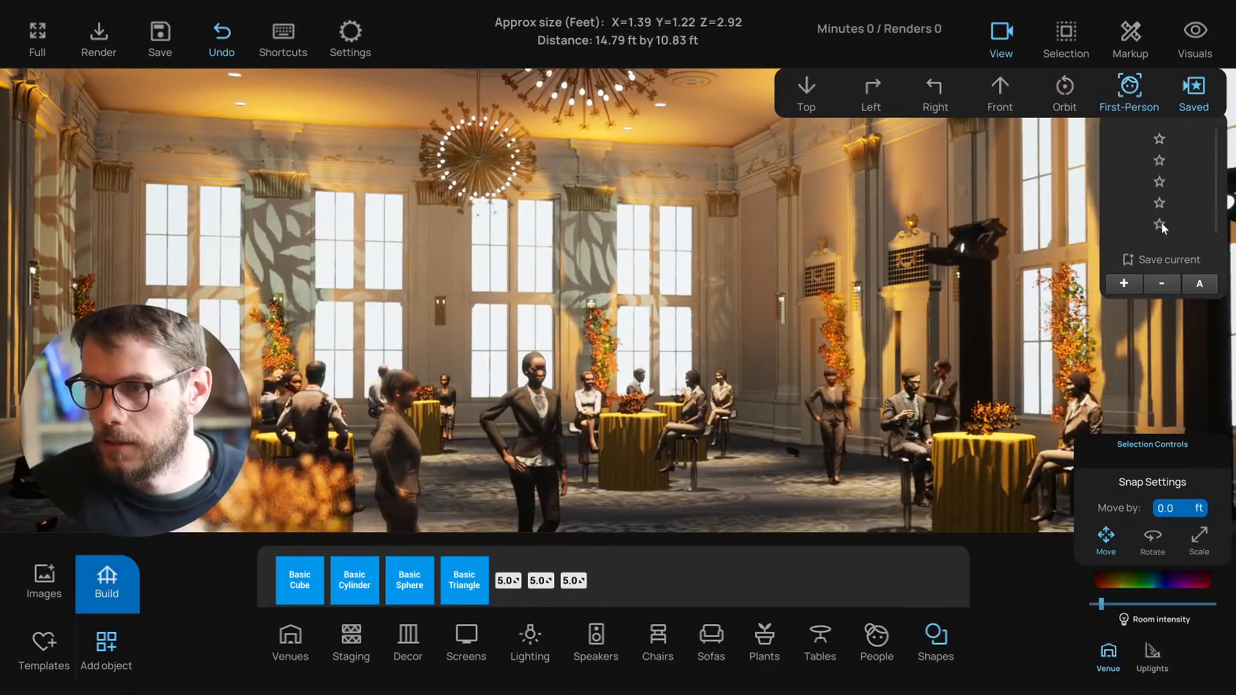
left_click(1159, 224)
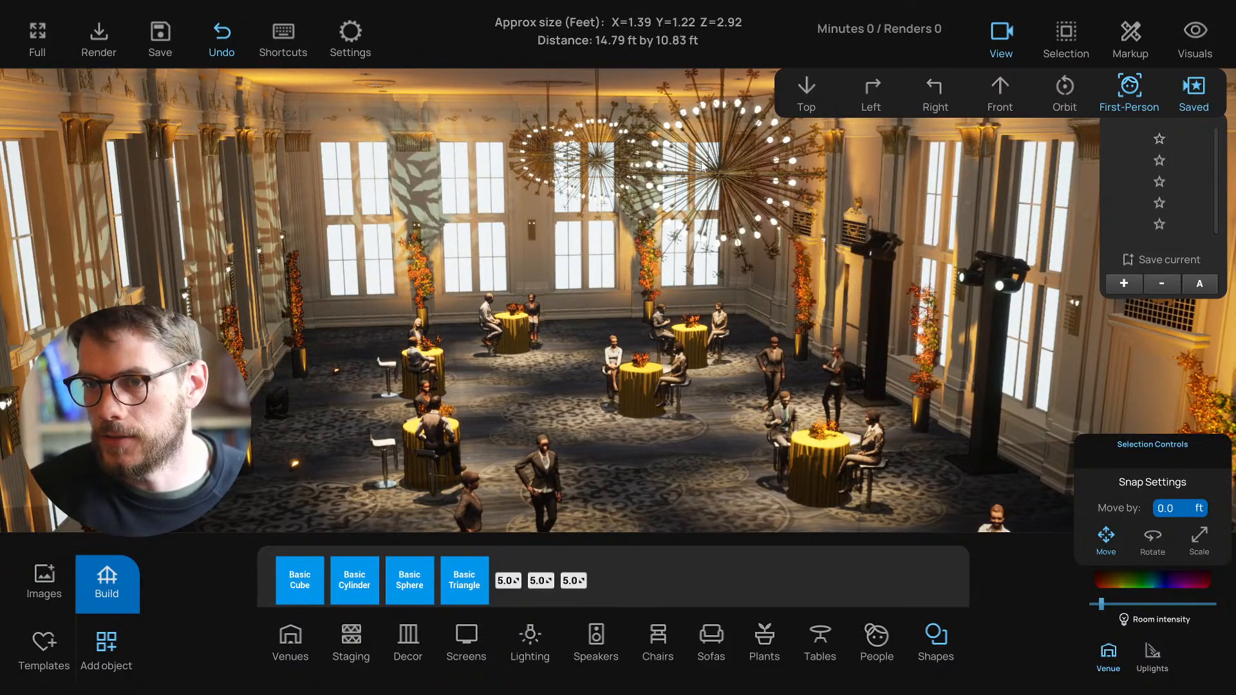
left_click(1001, 38)
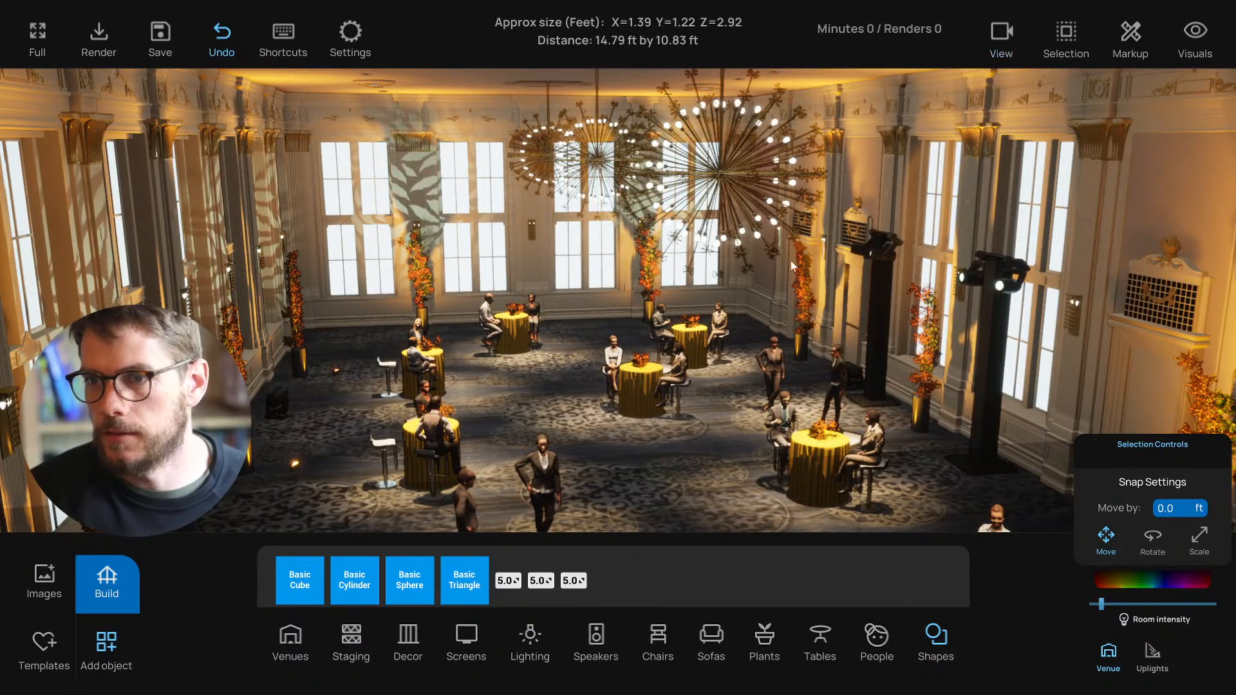
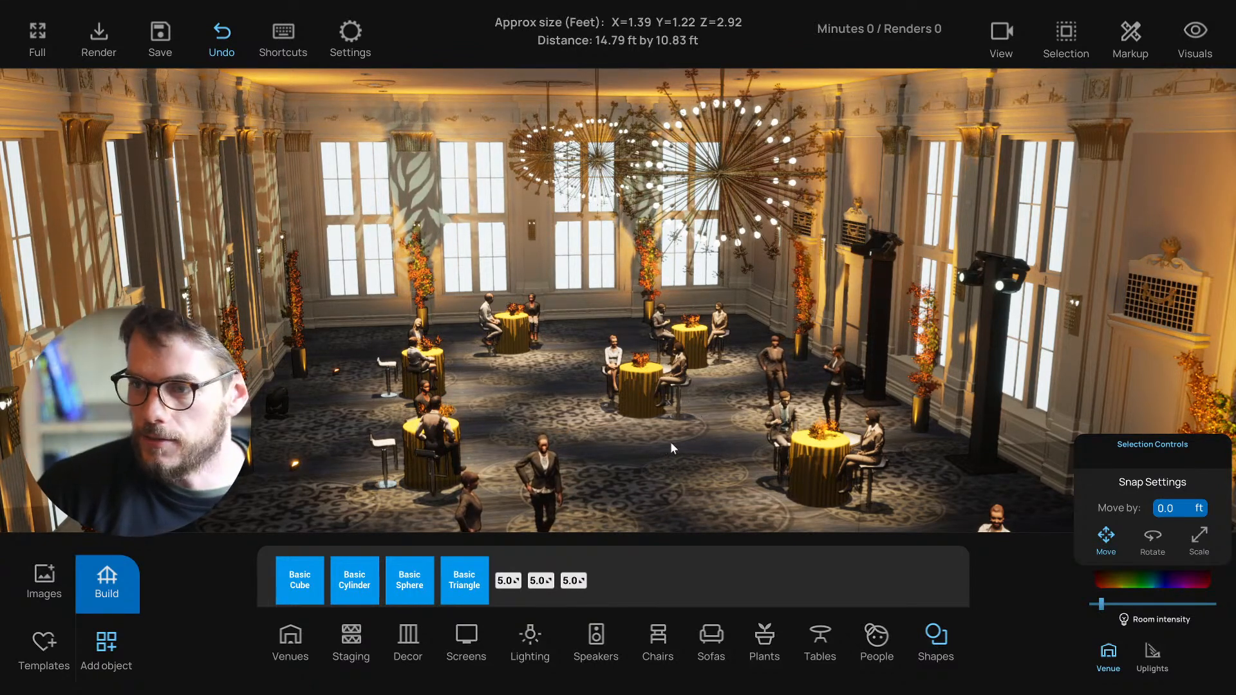
Step: Delete the duplicated standing guest in the central open floor and place the man in the navy suit there instead
key("s")
right_click_drag(693, 439, 617, 449)
key("w")
key("w")
key("w")
key("s")
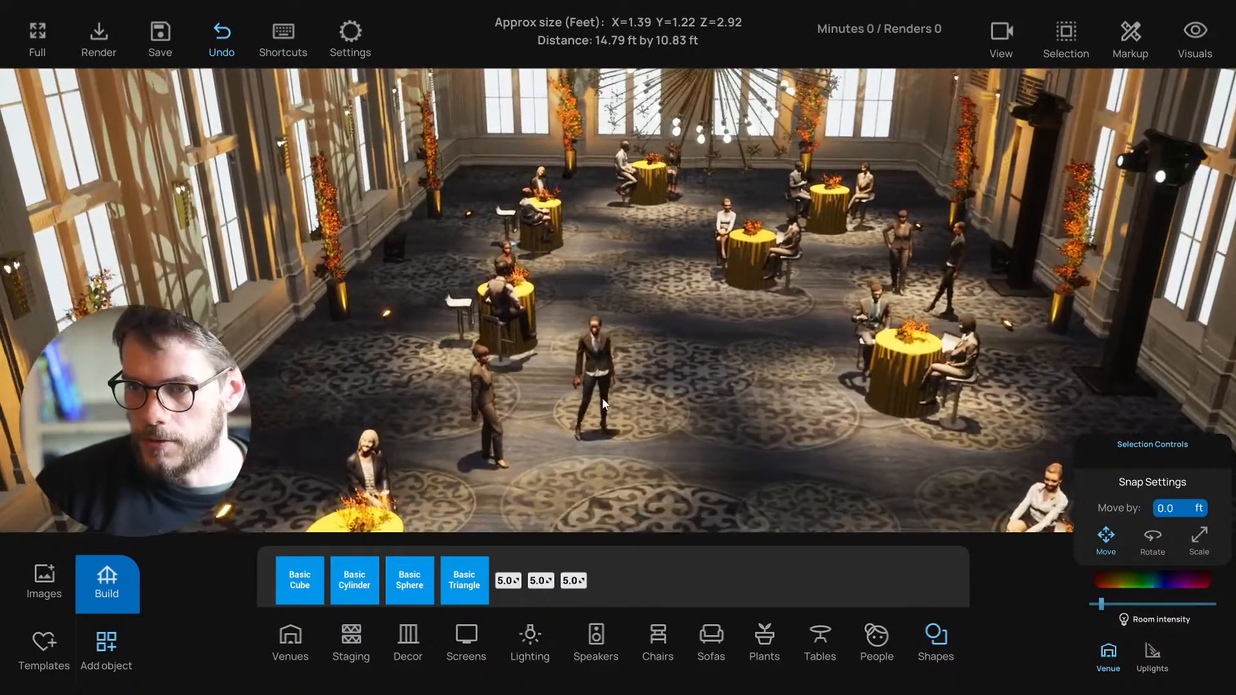
left_click(599, 363)
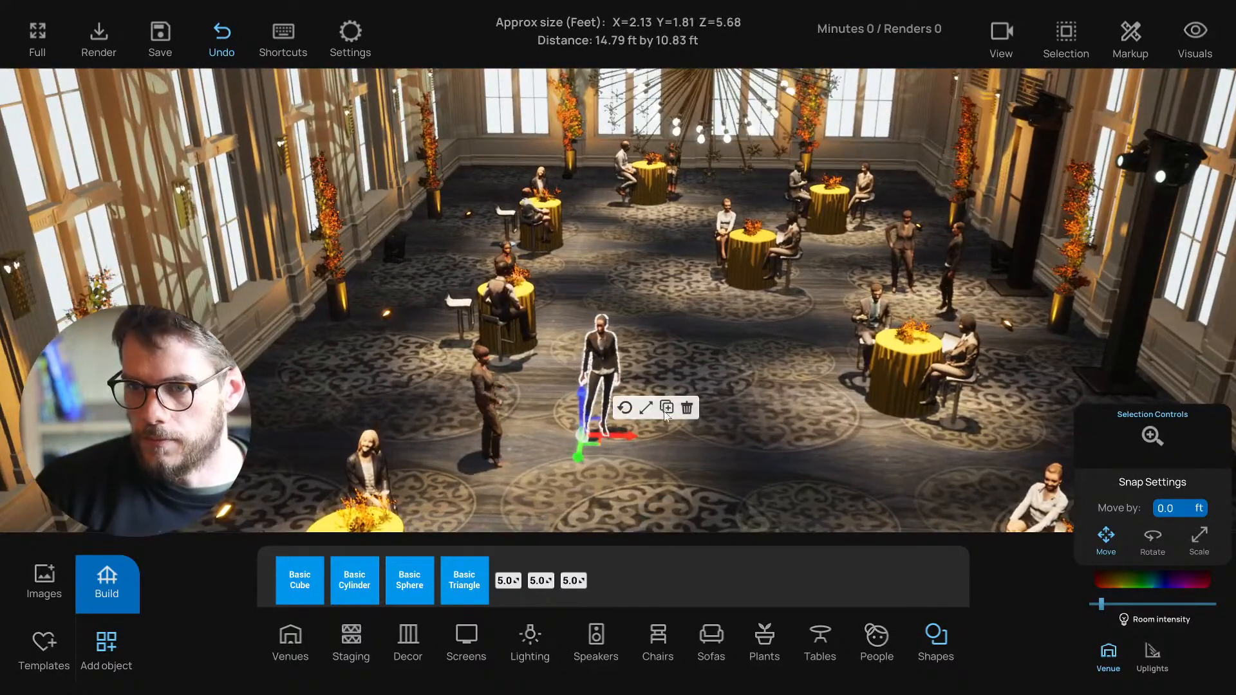
left_click(687, 408)
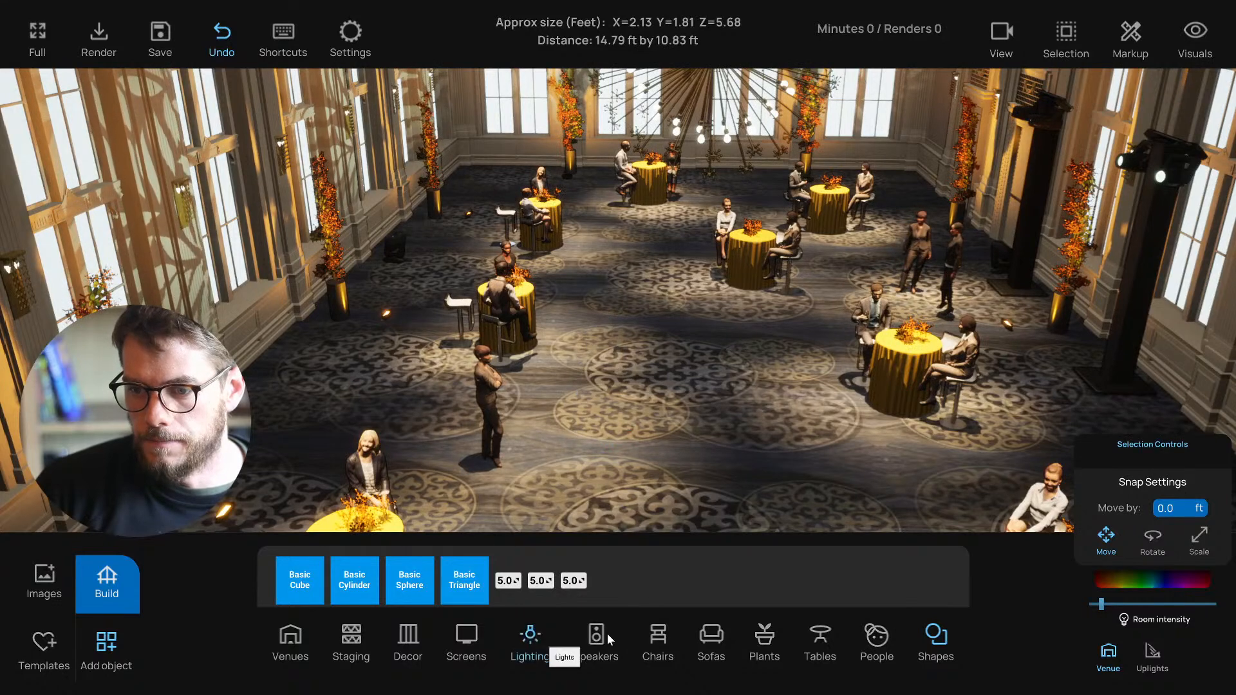
left_click(877, 639)
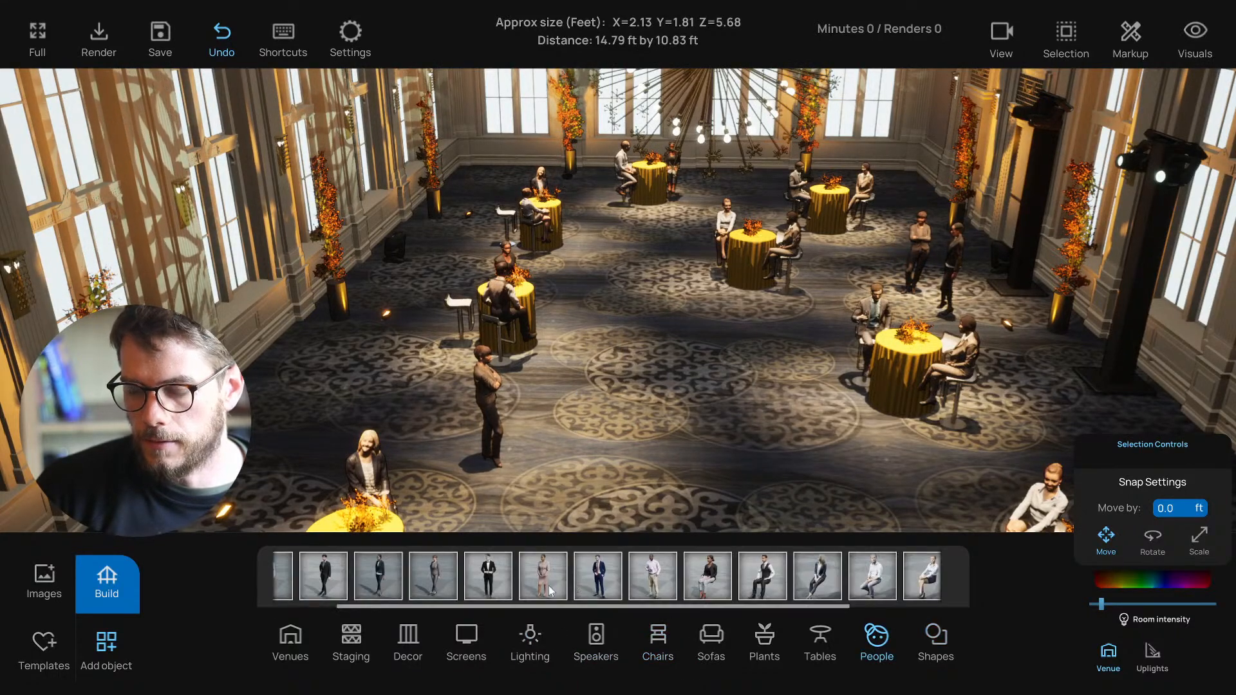
left_click_drag(606, 584, 552, 465)
Step: Delete the remaining duplicated guest beside the man in the navy suit and place a man in a black suit there
right_click_drag(599, 457, 587, 457)
left_click(509, 407)
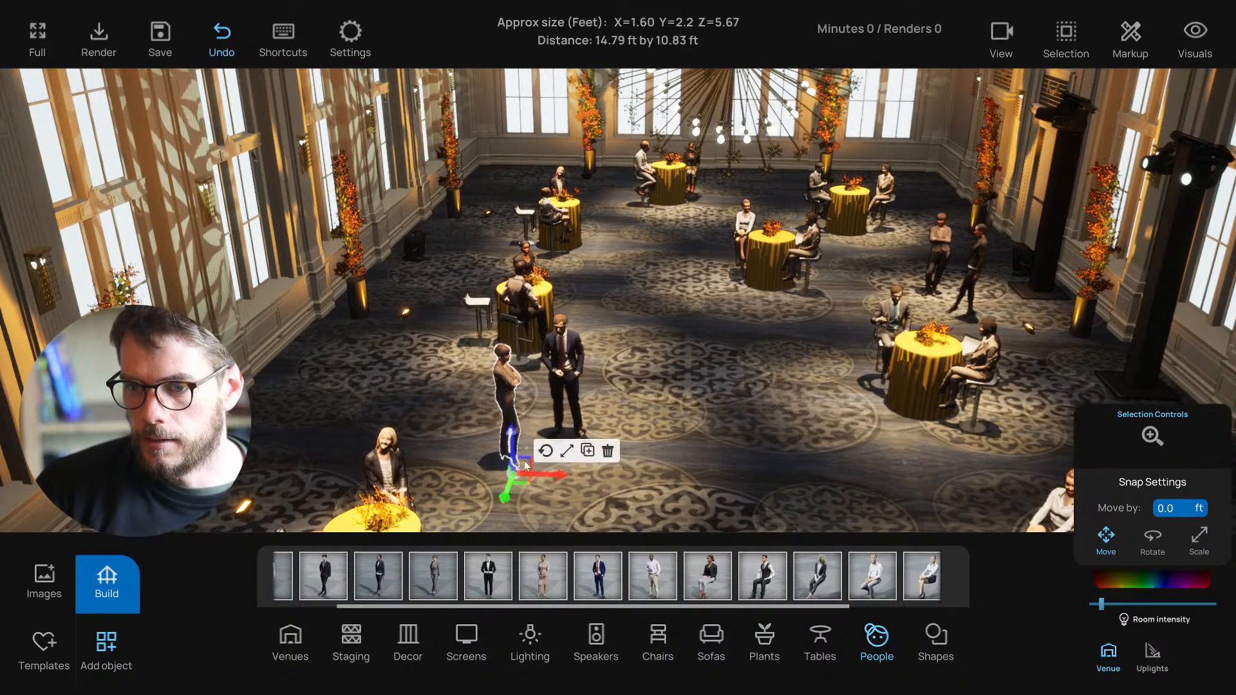
left_click(607, 450)
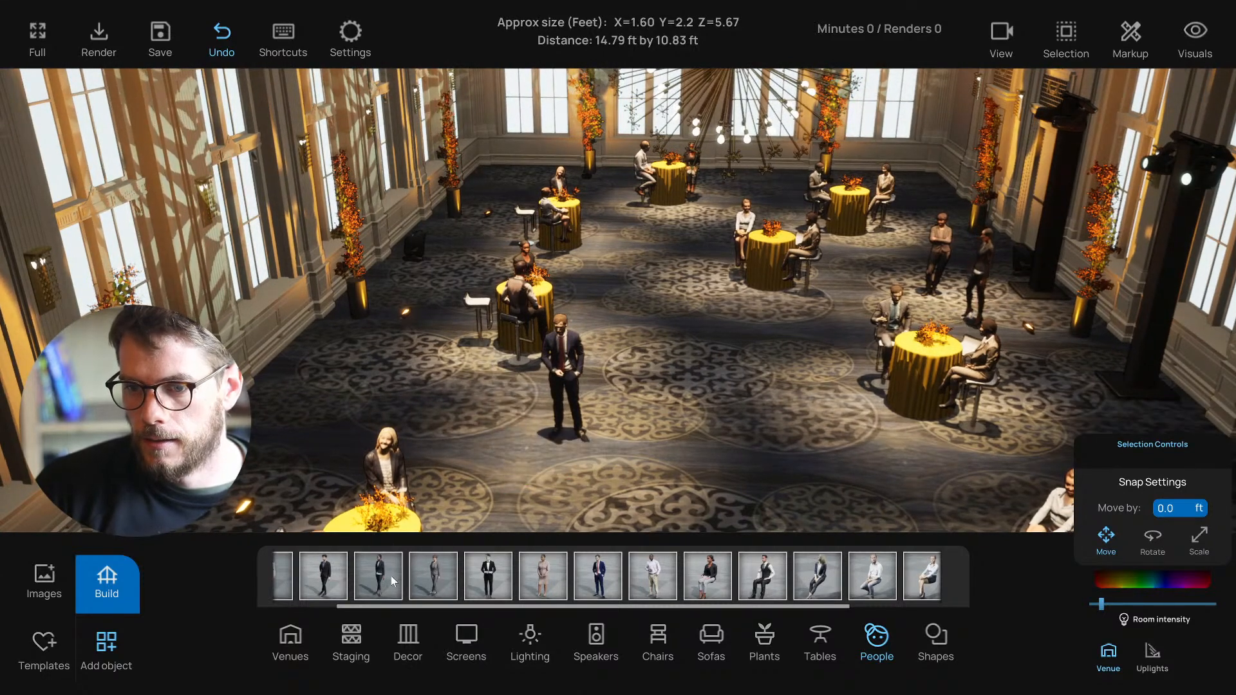
scroll(326, 579, "up", 1)
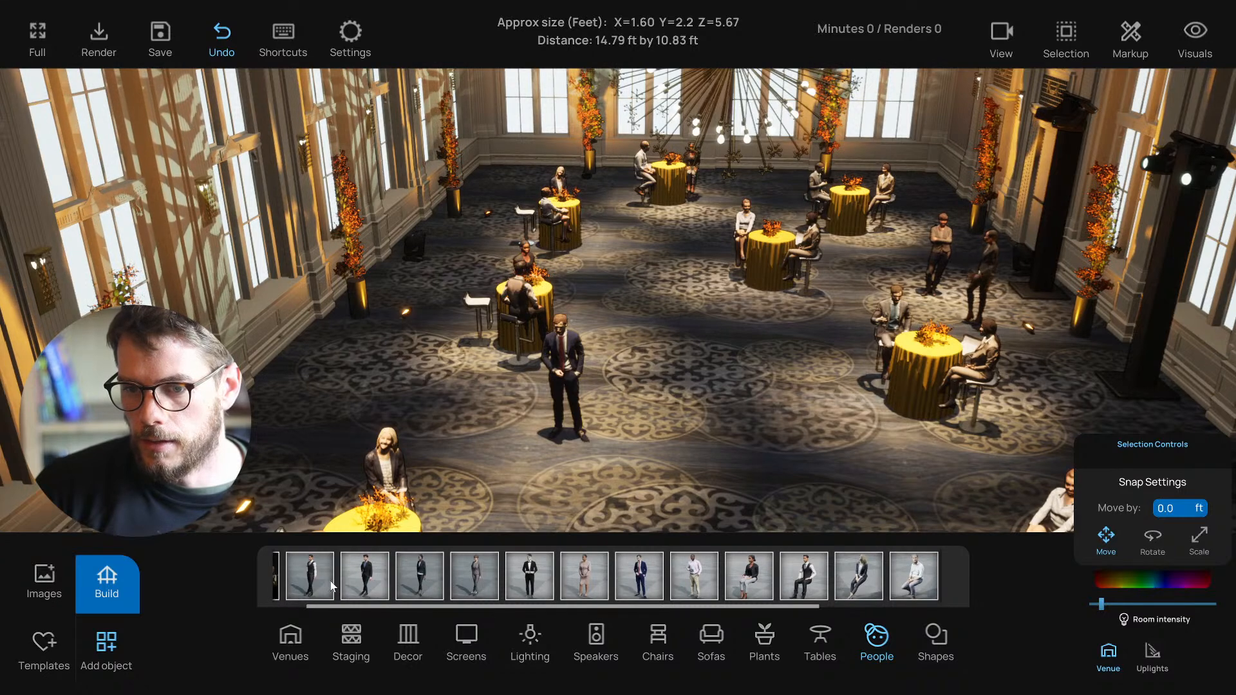
left_click_drag(365, 583, 508, 484)
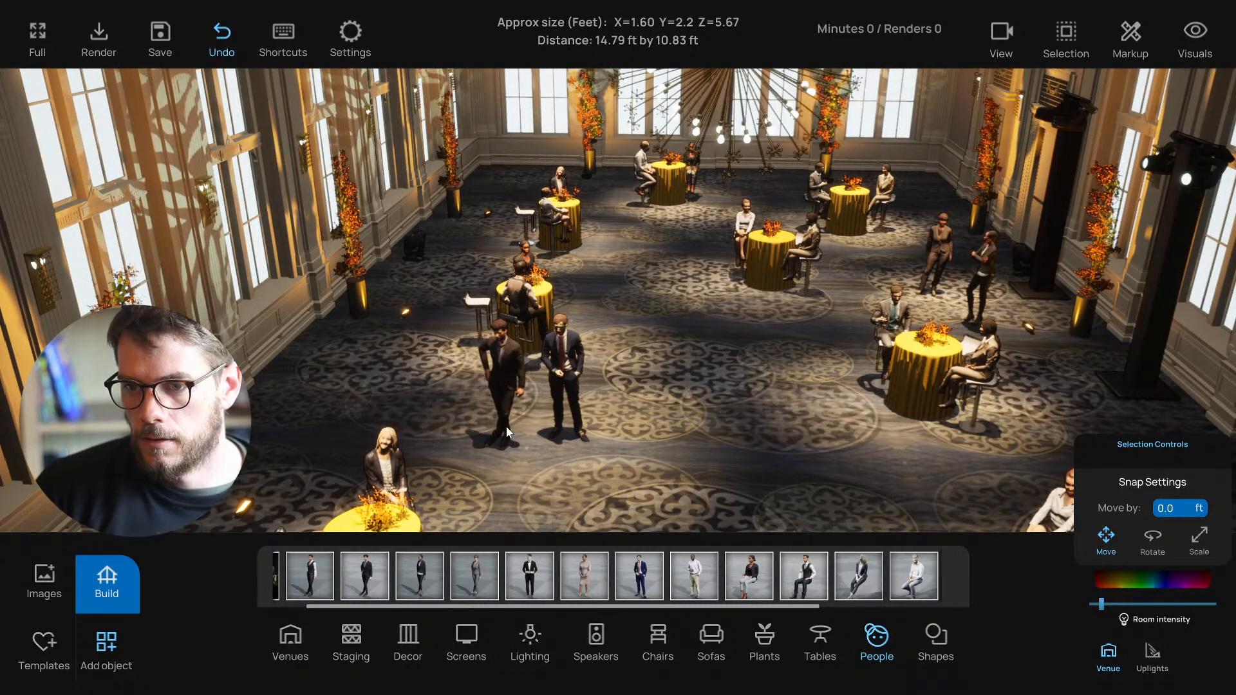
Step: Rotate the man in the black suit to face his neighbour and reposition him slightly farther away
left_click(538, 417)
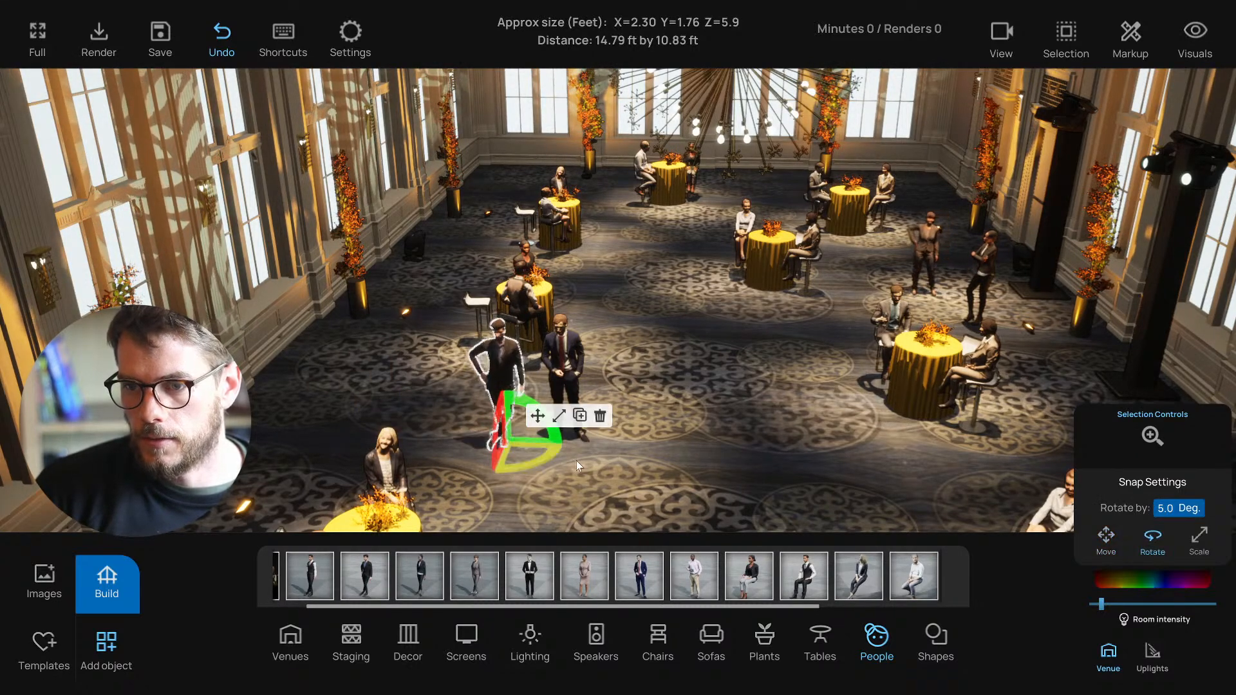
left_click_drag(685, 439, 717, 430)
left_click_drag(557, 452, 504, 465)
left_click(538, 416)
left_click(531, 474)
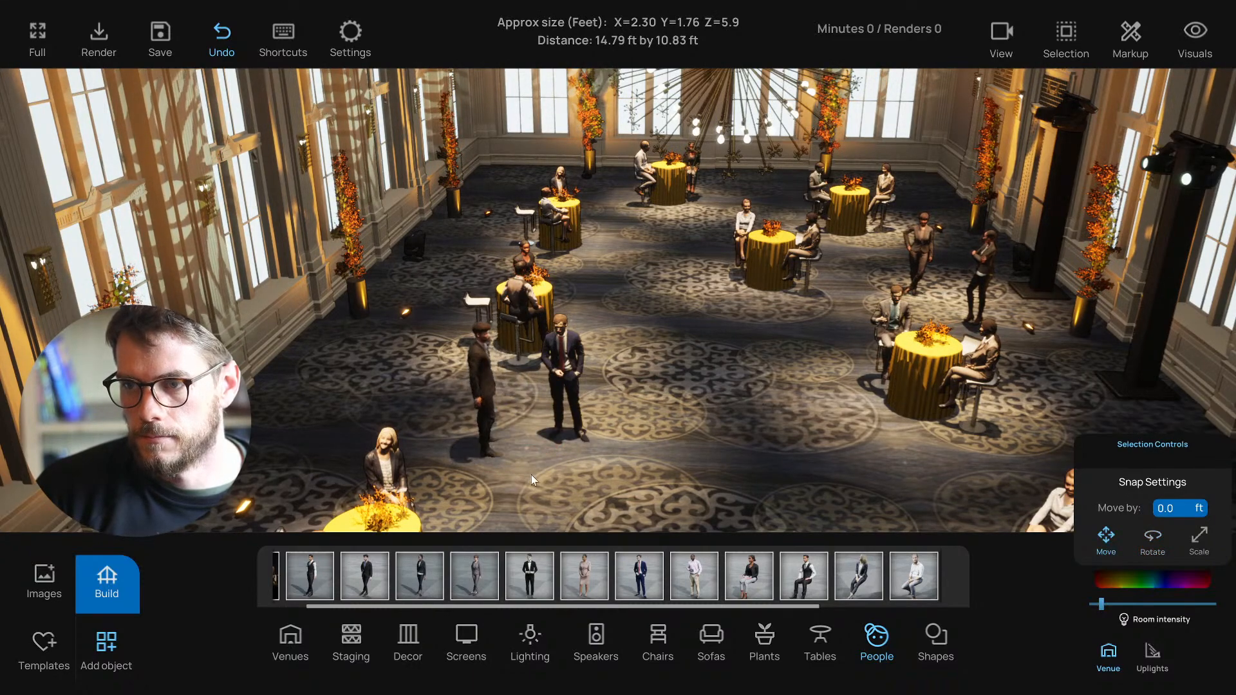
Step: Try adding the man in the black jacket and white shirt to the standing pair, and undo the placement
right_click_drag(531, 474, 525, 472)
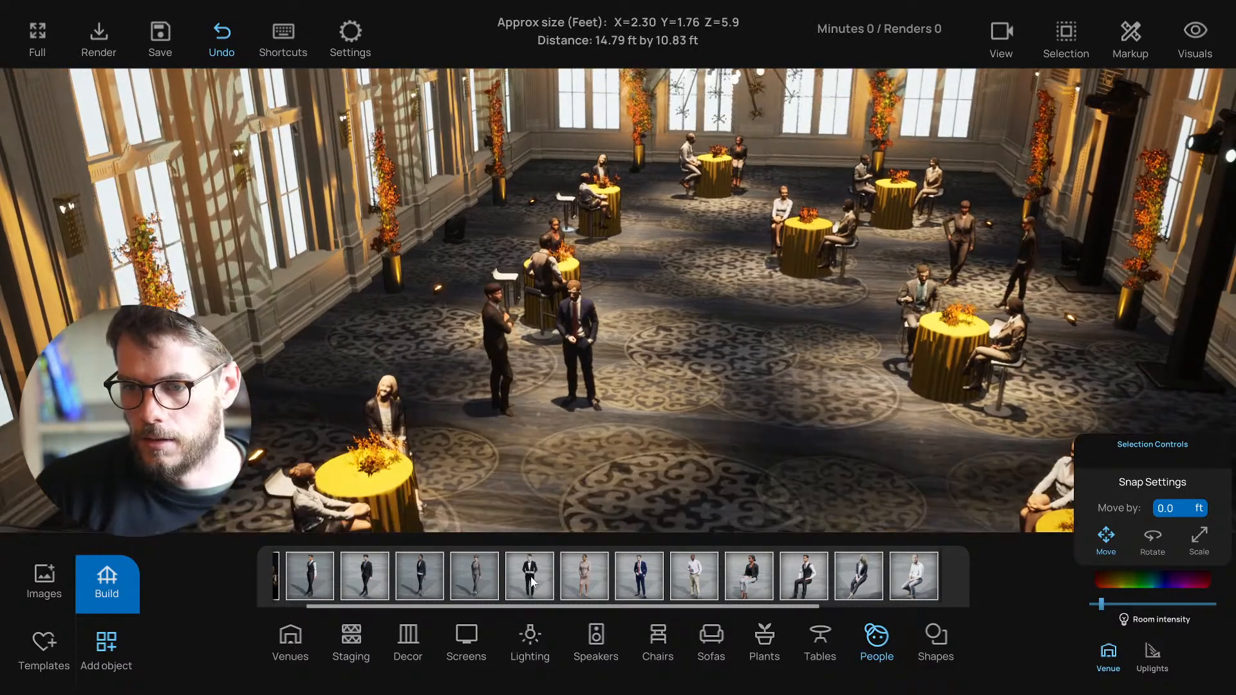
left_click_drag(531, 579, 555, 422)
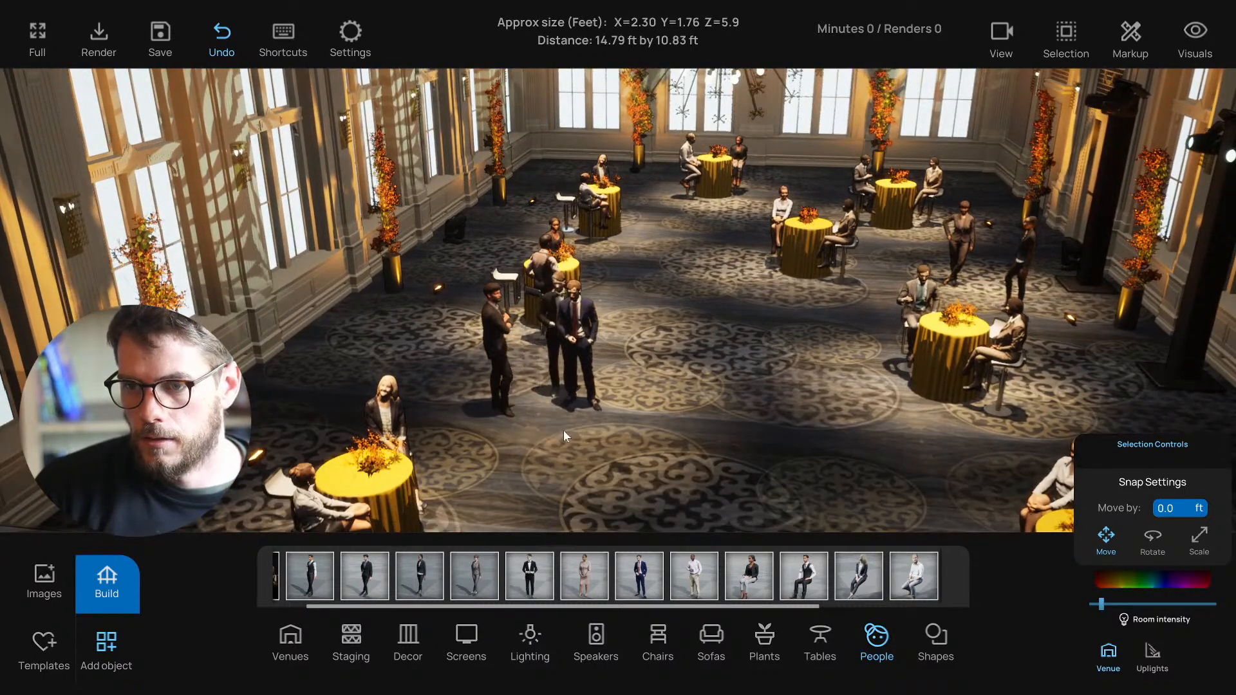
key("ctrl+z")
Step: Add the man in the light shirt as a third standing guest and rotate him to face the two men in suits
mouse_move(555, 439)
right_mouse_down()
mouse_move(550, 449)
mouse_move(565, 451)
right_mouse_up()
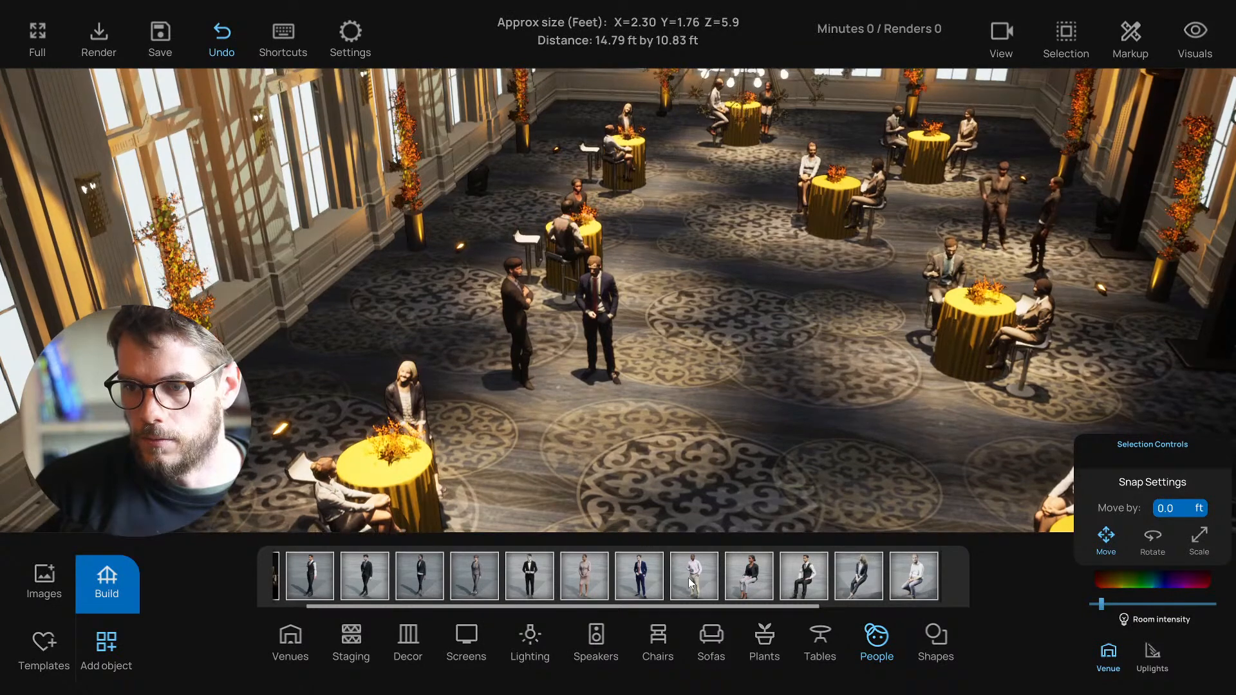
left_click_drag(689, 577, 590, 448)
left_click(573, 388)
left_click(600, 397)
left_click(600, 397)
left_click(632, 479)
right_click_drag(632, 479, 700, 459)
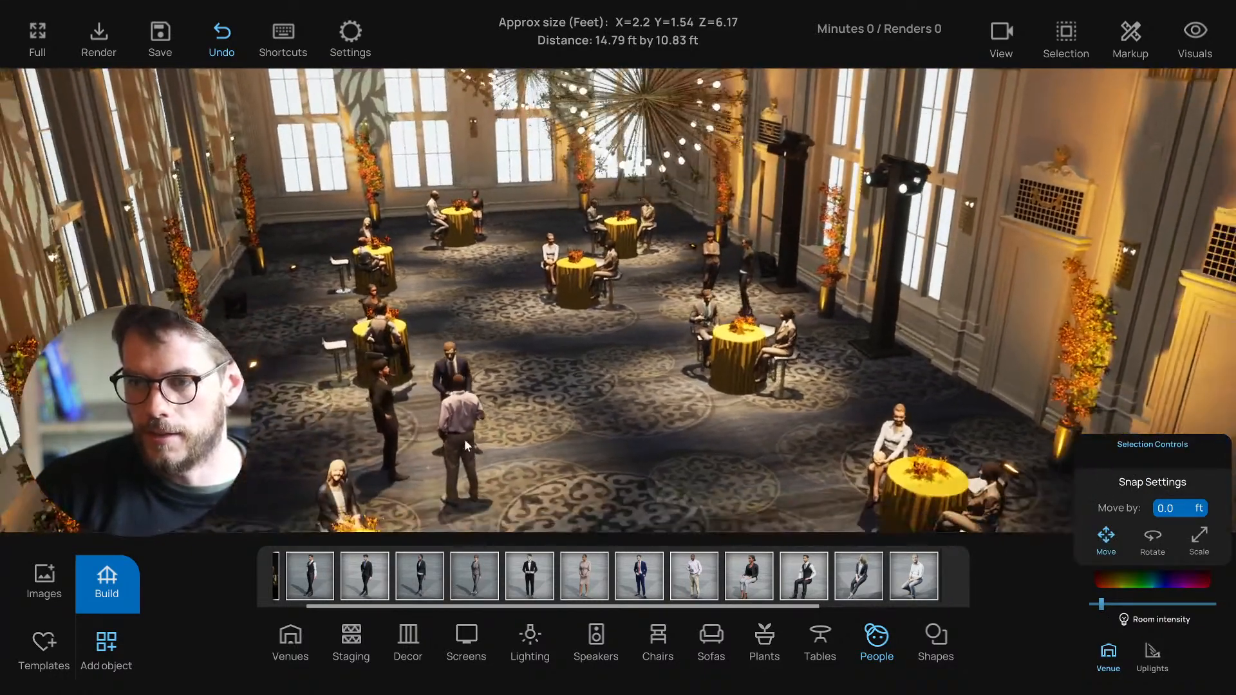
left_click(465, 439)
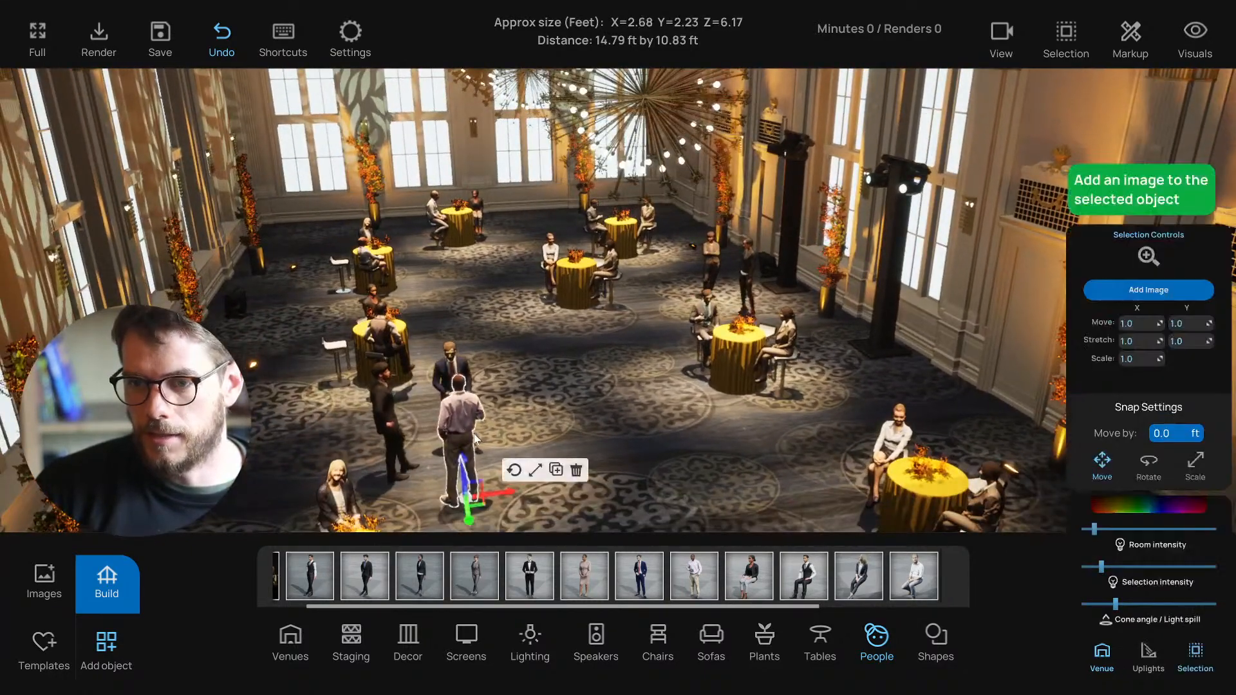
left_click(543, 388)
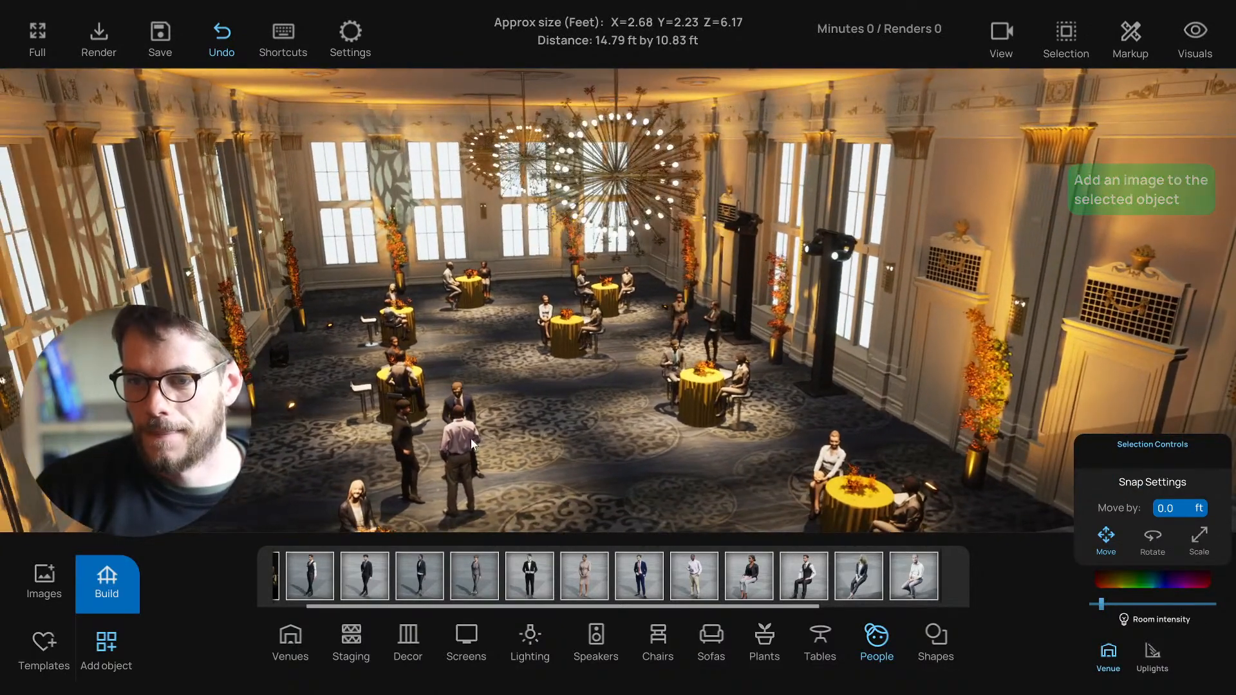
Step: Replace the light-shirted man beside the two suited men with another standing guest, rotated to face them
left_click(472, 443)
left_click(604, 444)
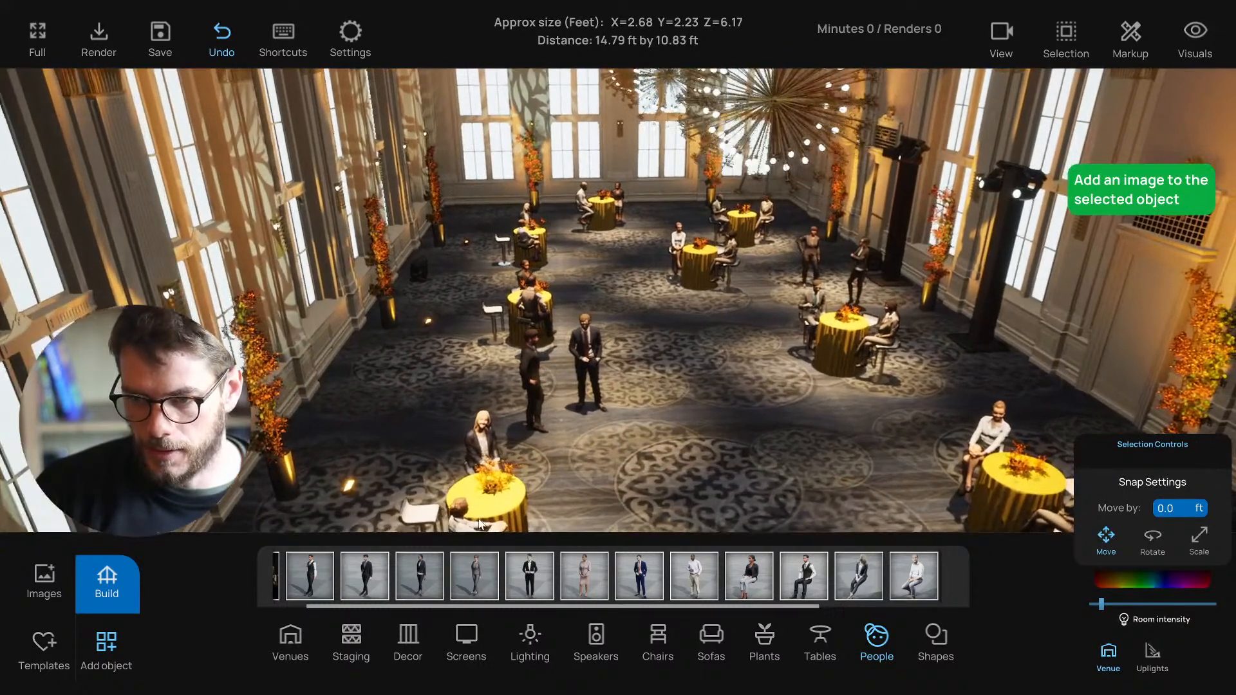
scroll(406, 572, "up", 1)
left_click_drag(375, 574, 564, 468)
left_click(579, 417)
left_click(632, 423)
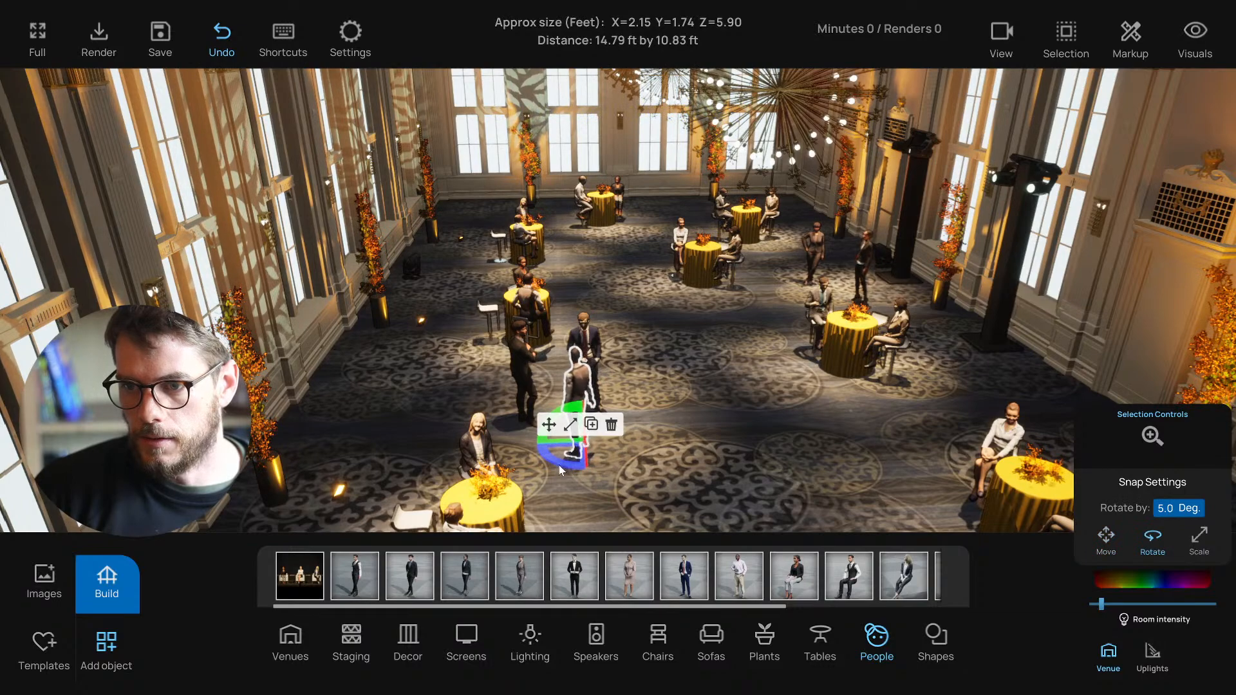
left_click(739, 426)
right_click_drag(739, 426, 769, 423)
Step: Select the three standing guests together and move the group away from the seated table, towards the middle of the ballroom
key("s")
scroll(592, 426, "up", 5)
left_click(583, 383)
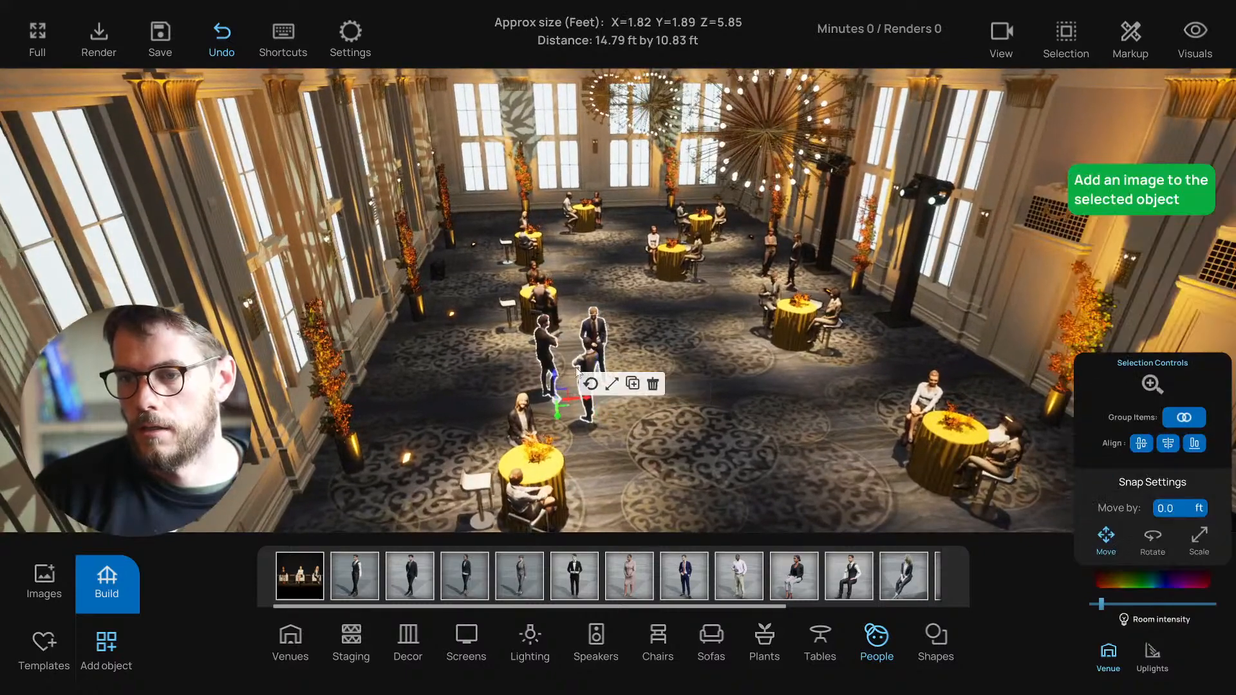
left_click_drag(585, 398, 629, 396)
left_click(661, 444)
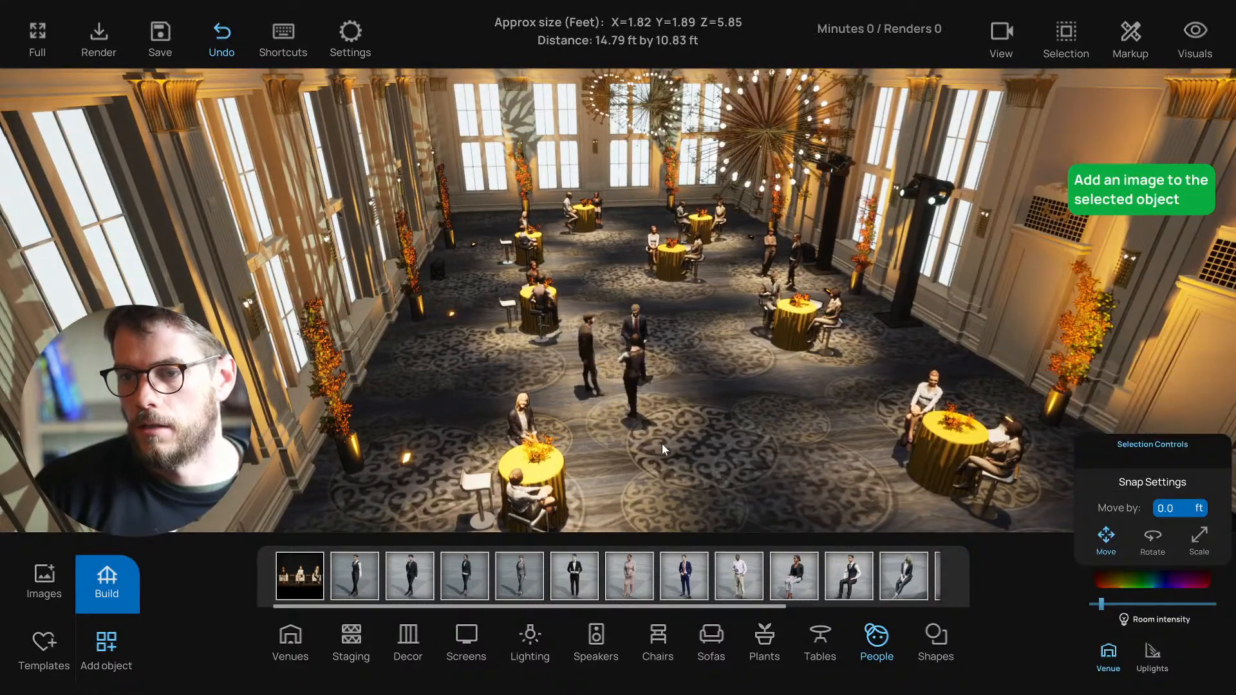
Step: Recall the fifth and fourth saved camera views of the ballroom and save the project
scroll(663, 444, "down", 5)
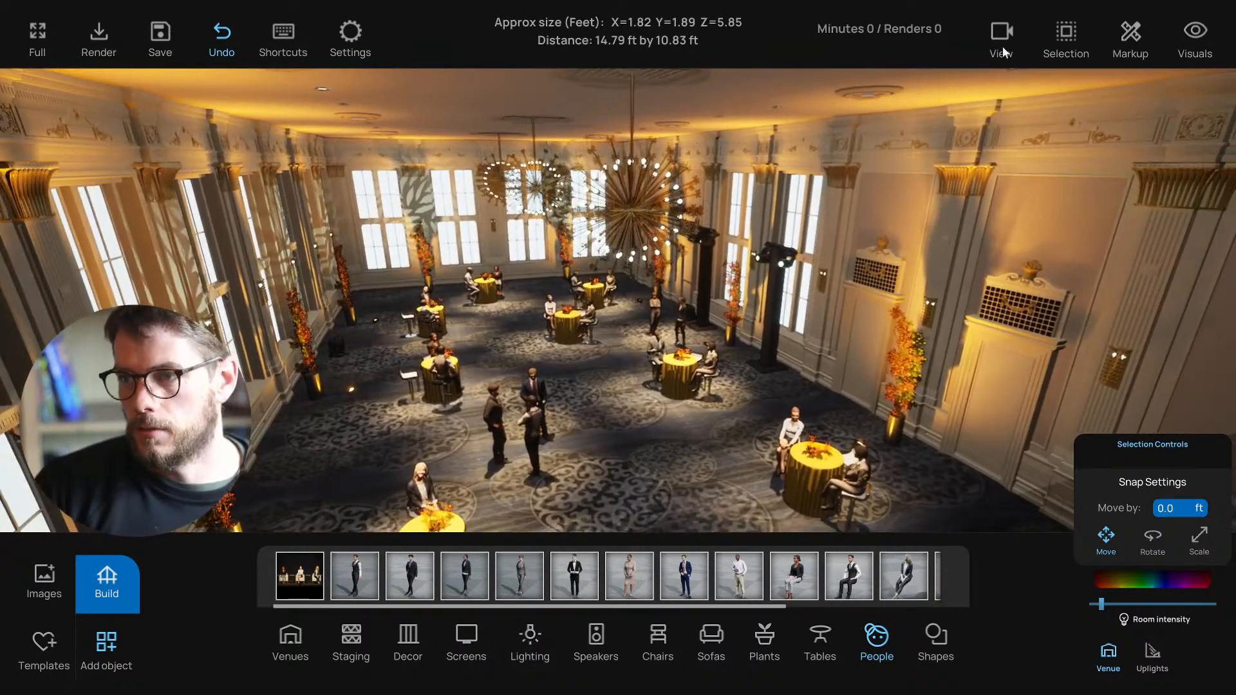
left_click(1002, 47)
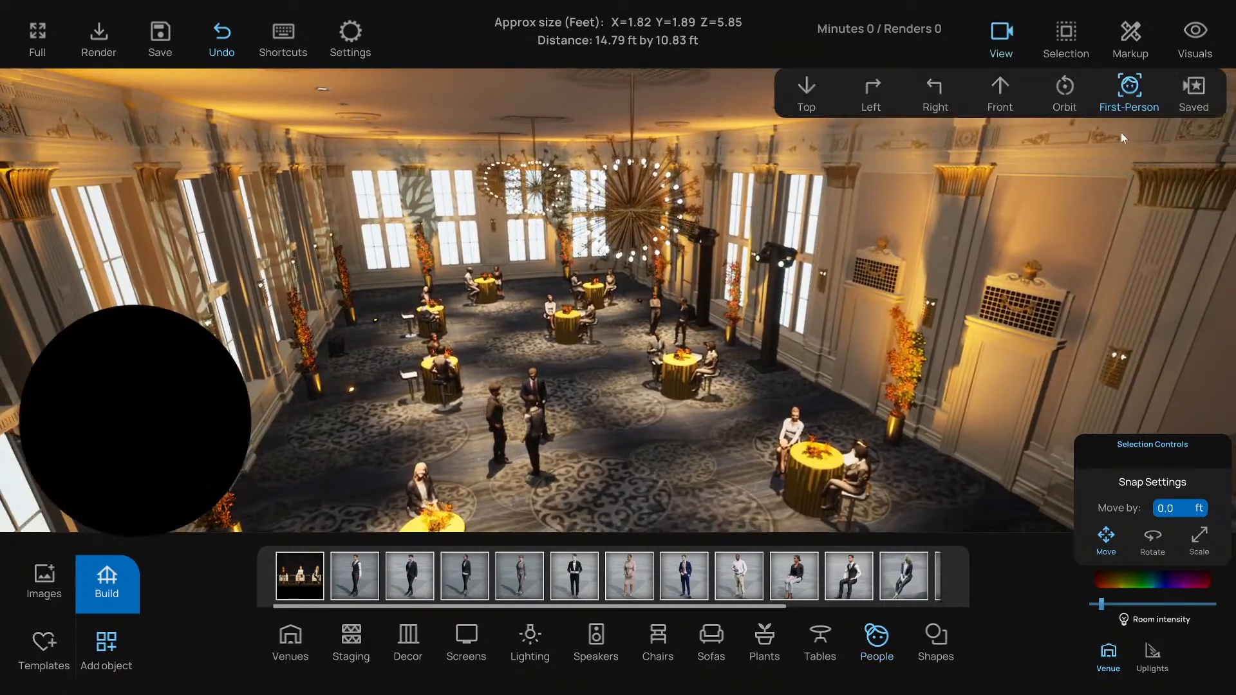
left_click(1188, 91)
left_click(1159, 226)
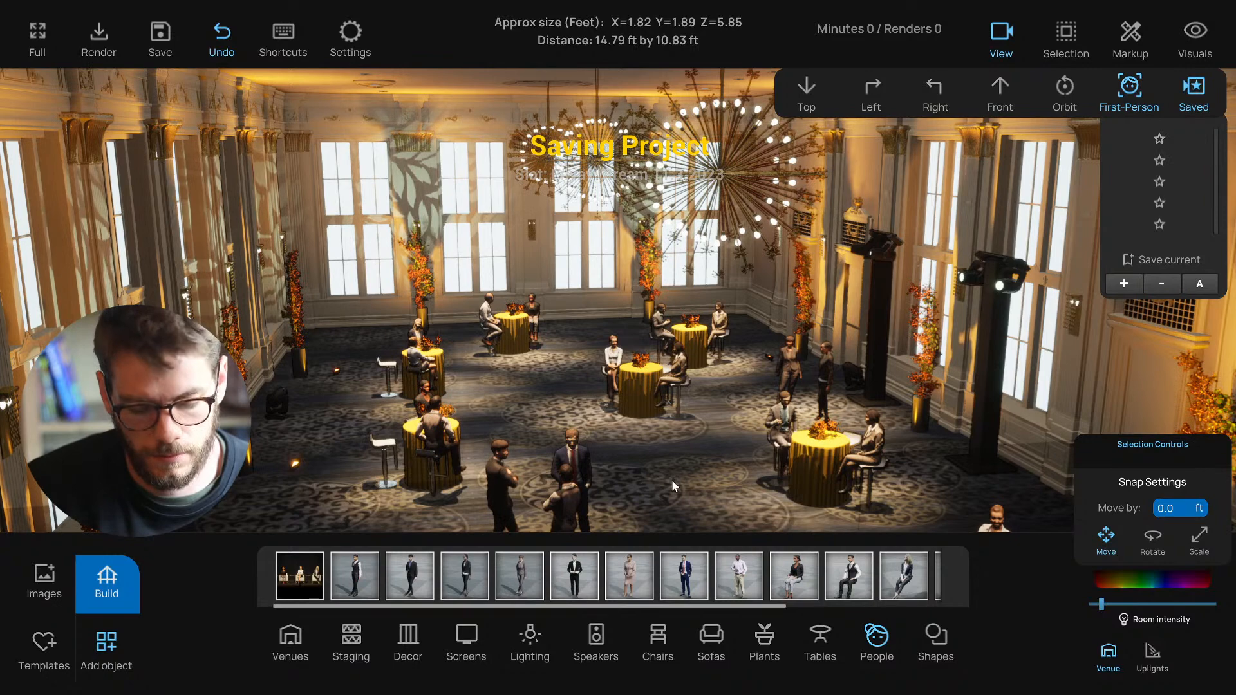
left_click(1159, 202)
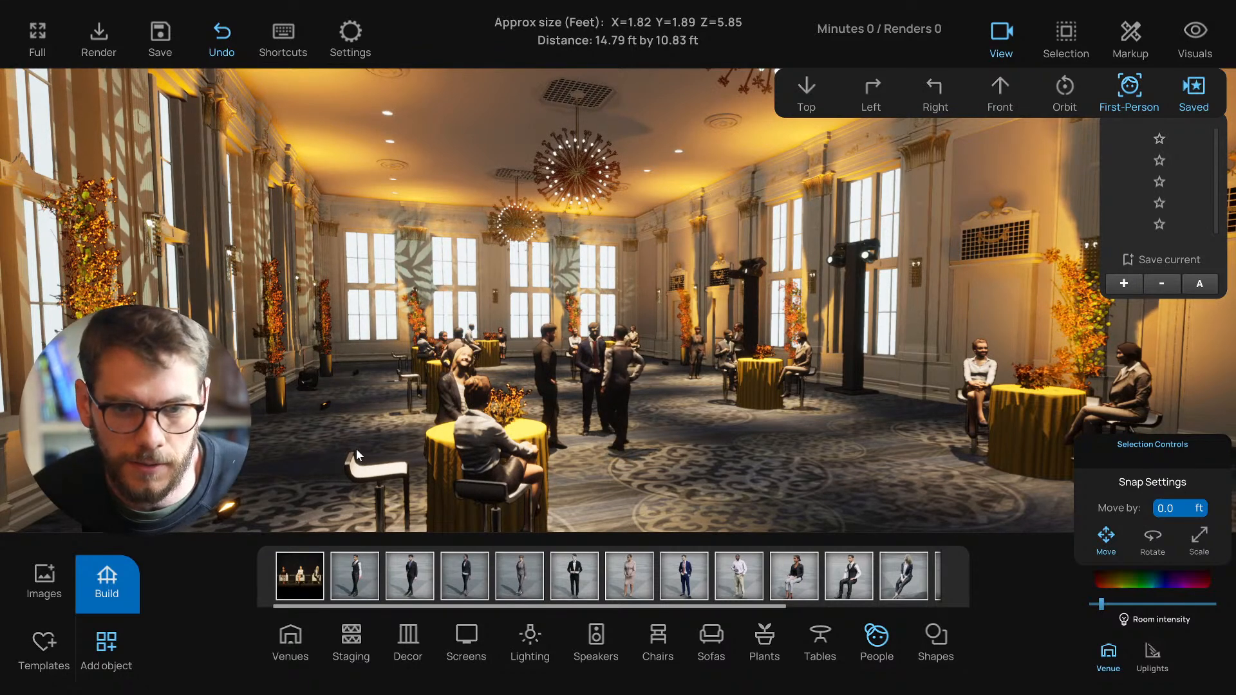
key("ctrl+s")
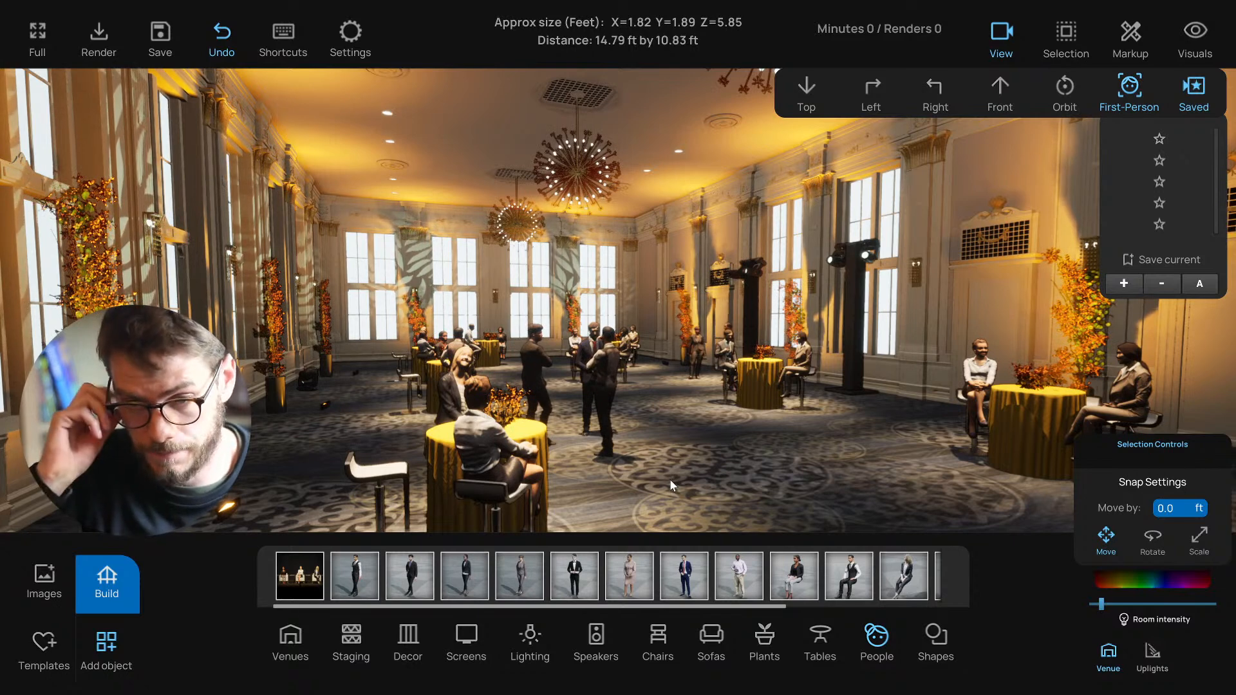
left_click(114, 645)
left_click(110, 641)
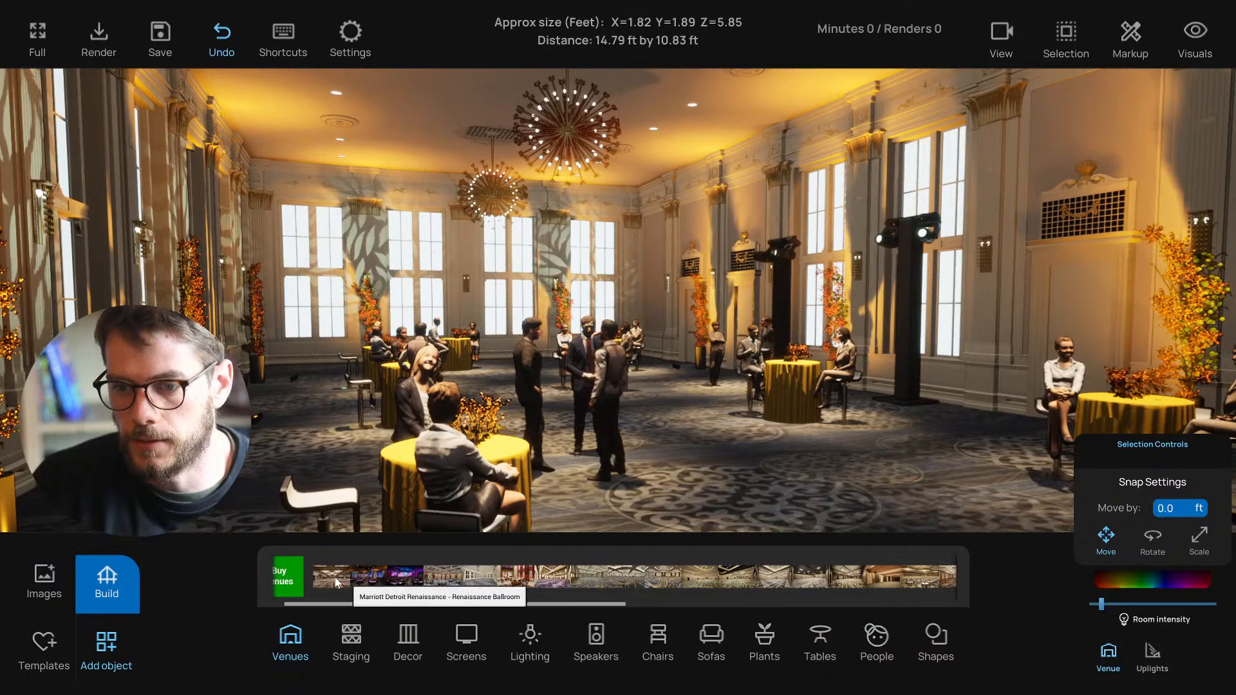
scroll(706, 574, "down", 5)
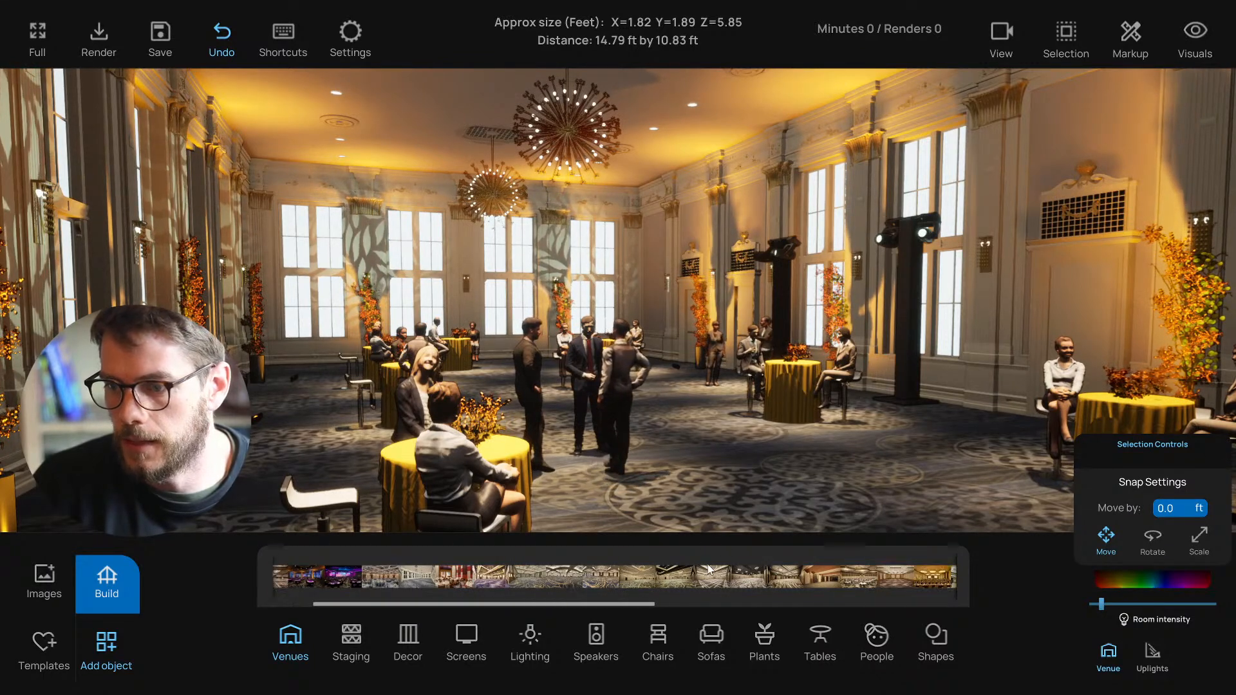
scroll(706, 574, "up", 5)
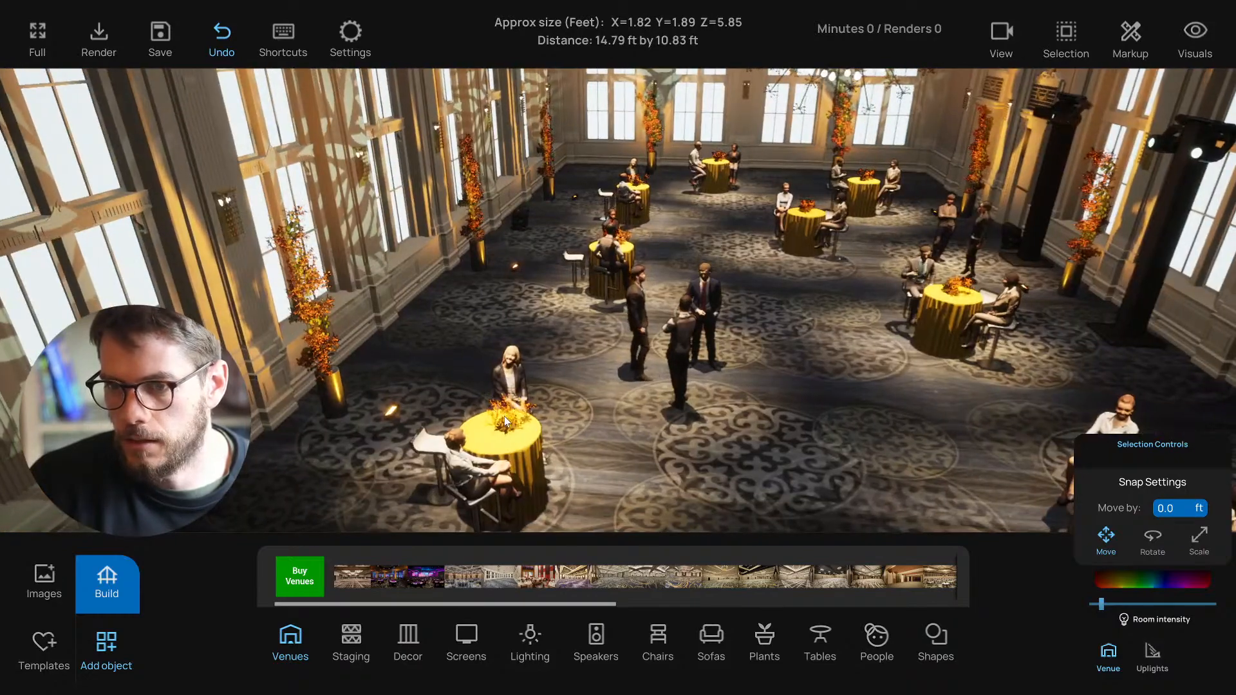
left_click(505, 421)
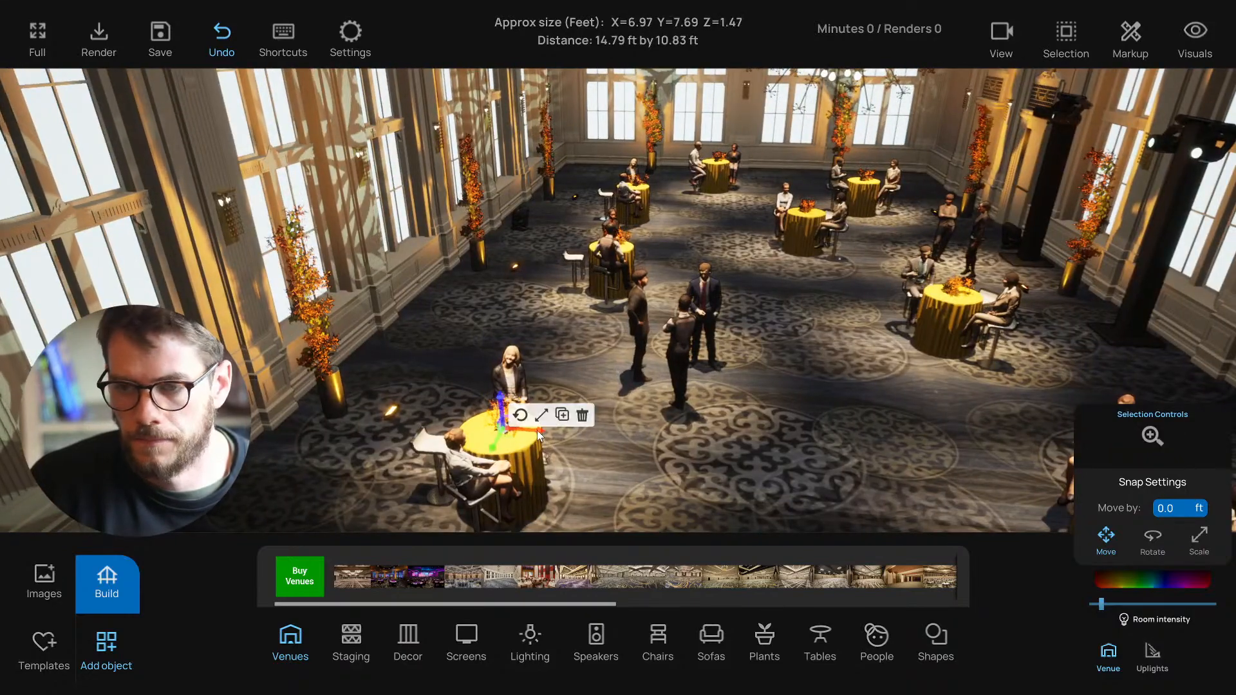
left_click_drag(612, 467, 733, 463)
Step: Place a Powered Speaker on Tripod in the far corner of the ballroom, by the left-hand windows
left_click(596, 641)
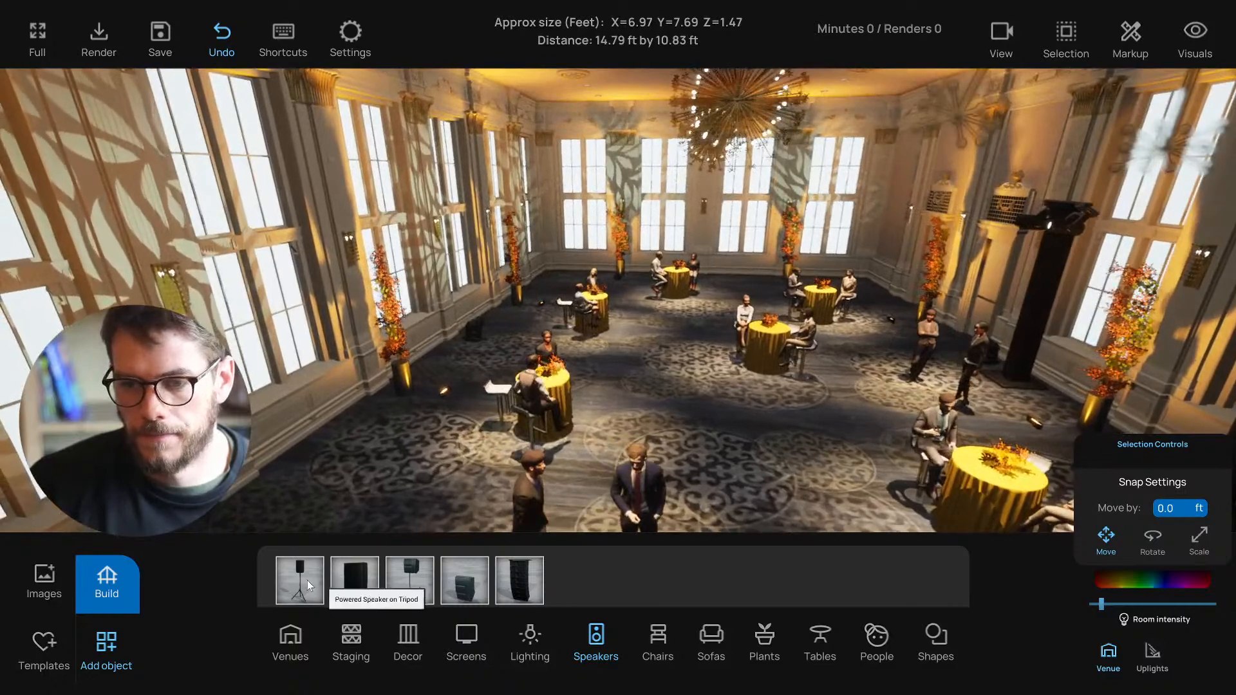
left_click_drag(300, 576, 386, 473)
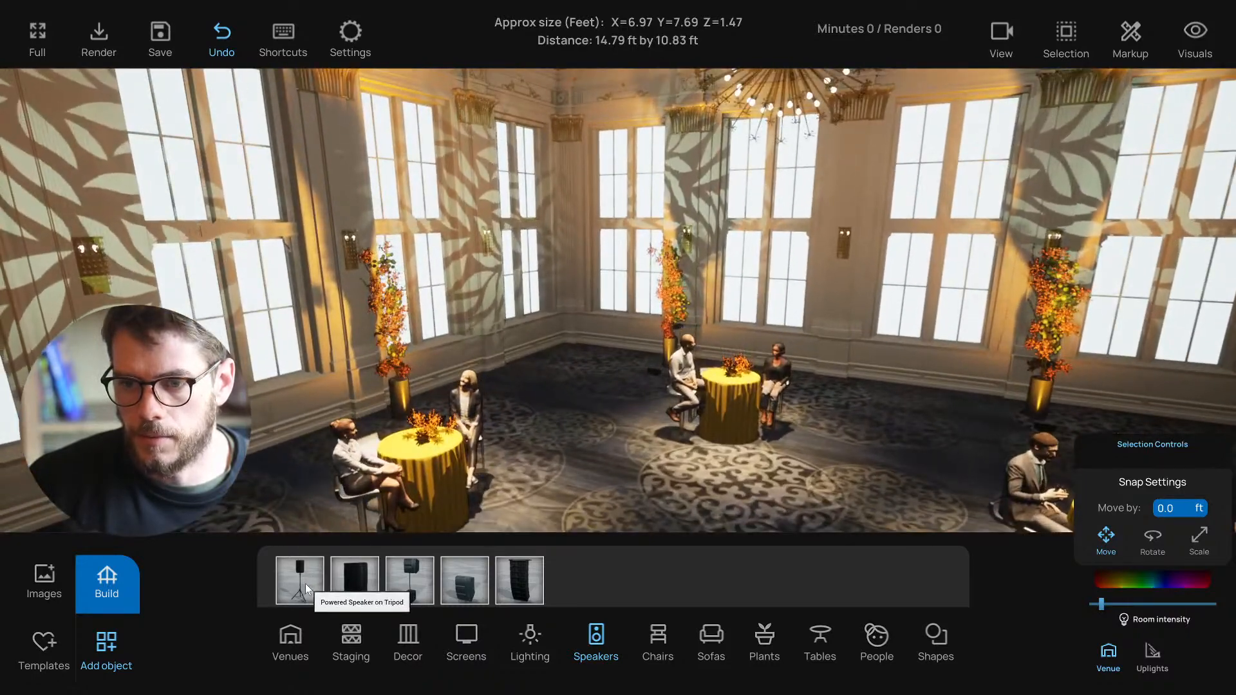
left_click_drag(305, 583, 576, 403)
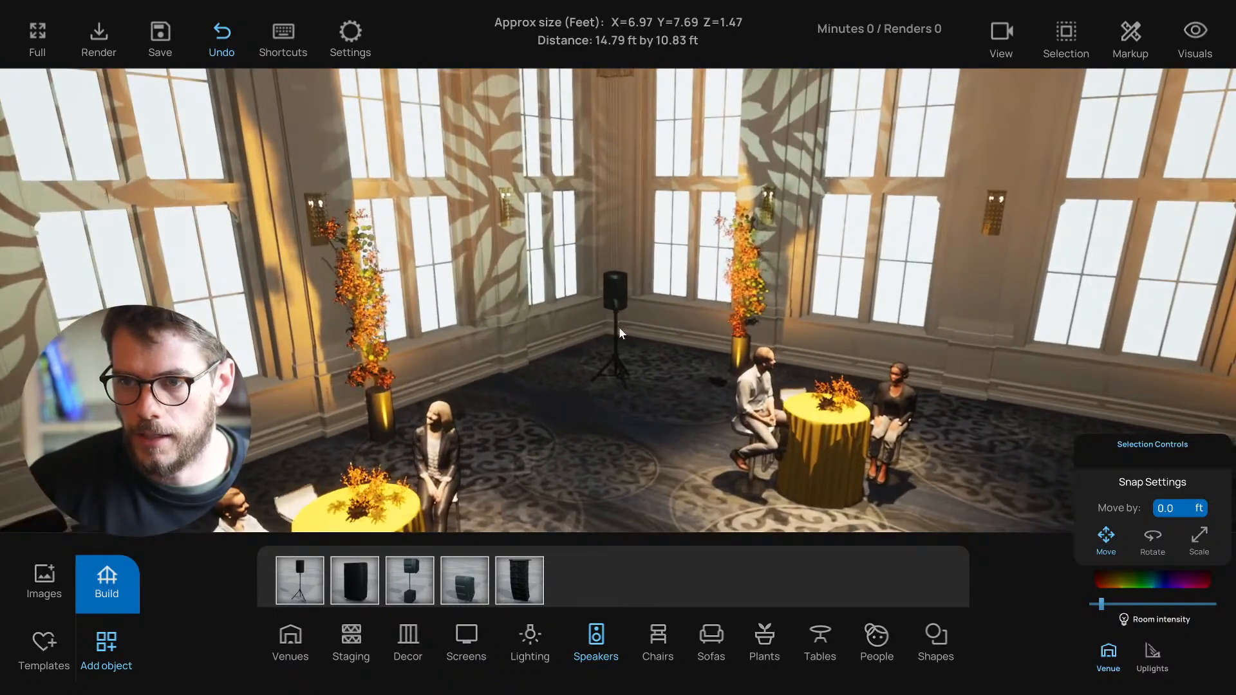
left_click(620, 333)
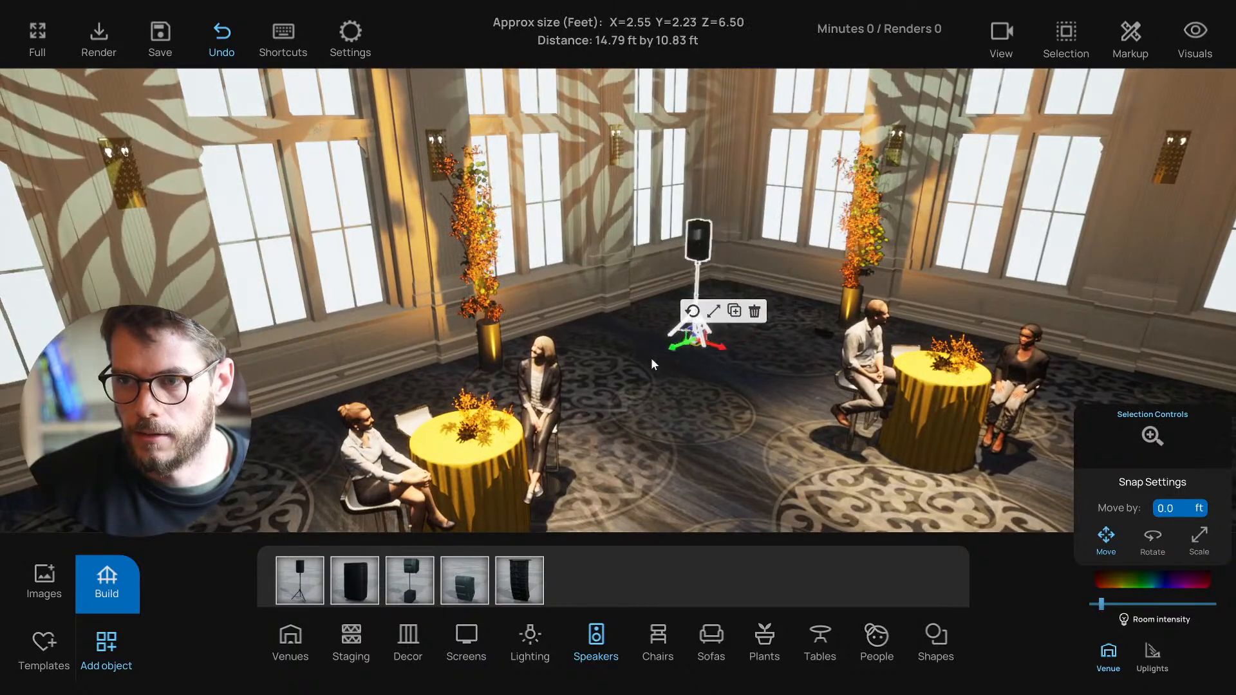
Step: Rotate the tripod speaker in the far corner to angle it into the room
left_click_drag(511, 386, 714, 367)
key("d")
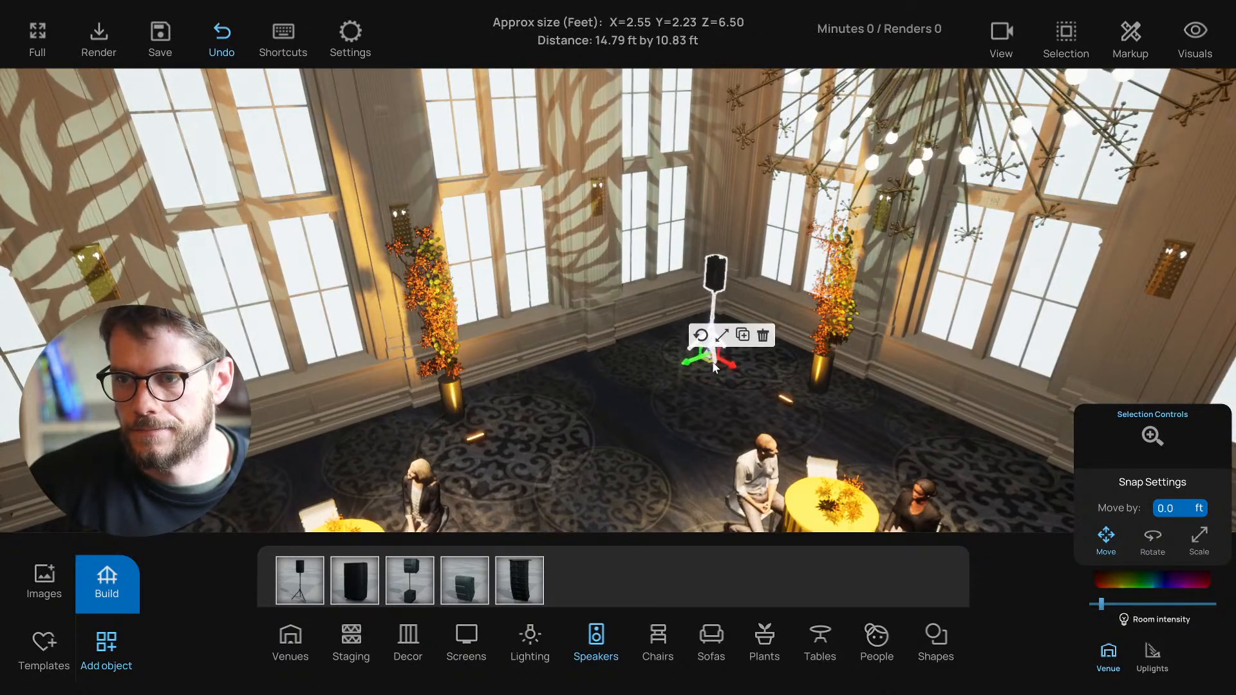
left_click(702, 335)
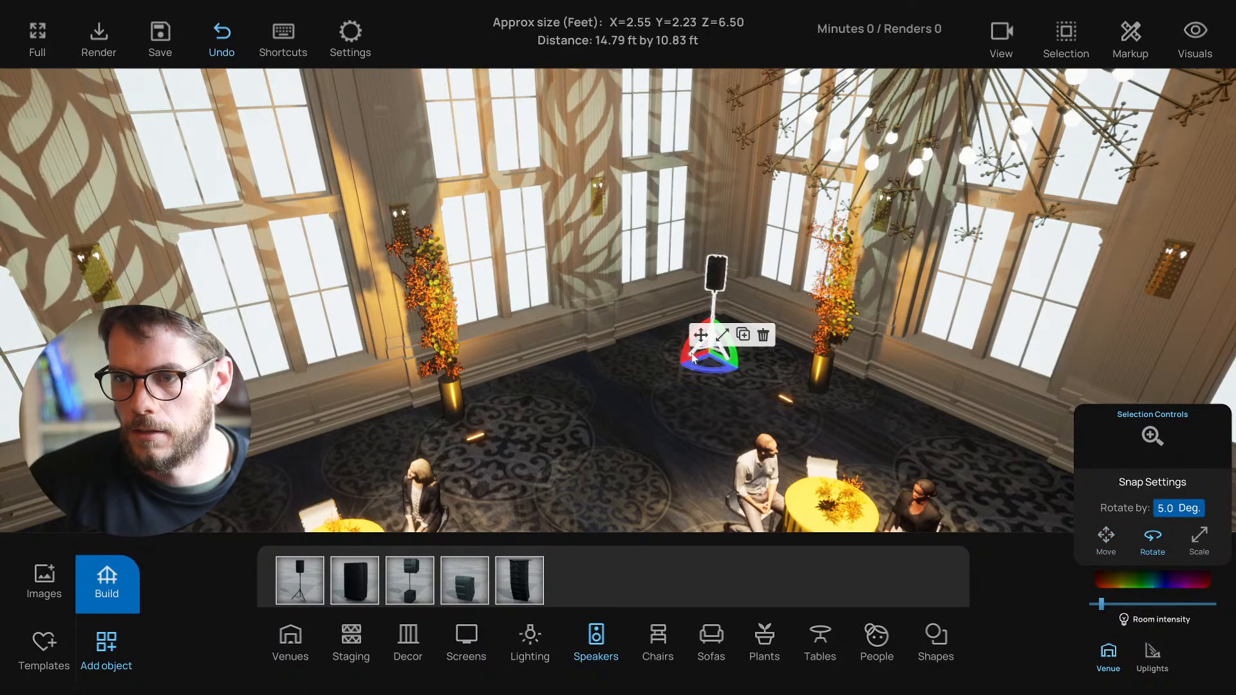
right_click_drag(667, 392, 580, 446)
left_click(634, 448)
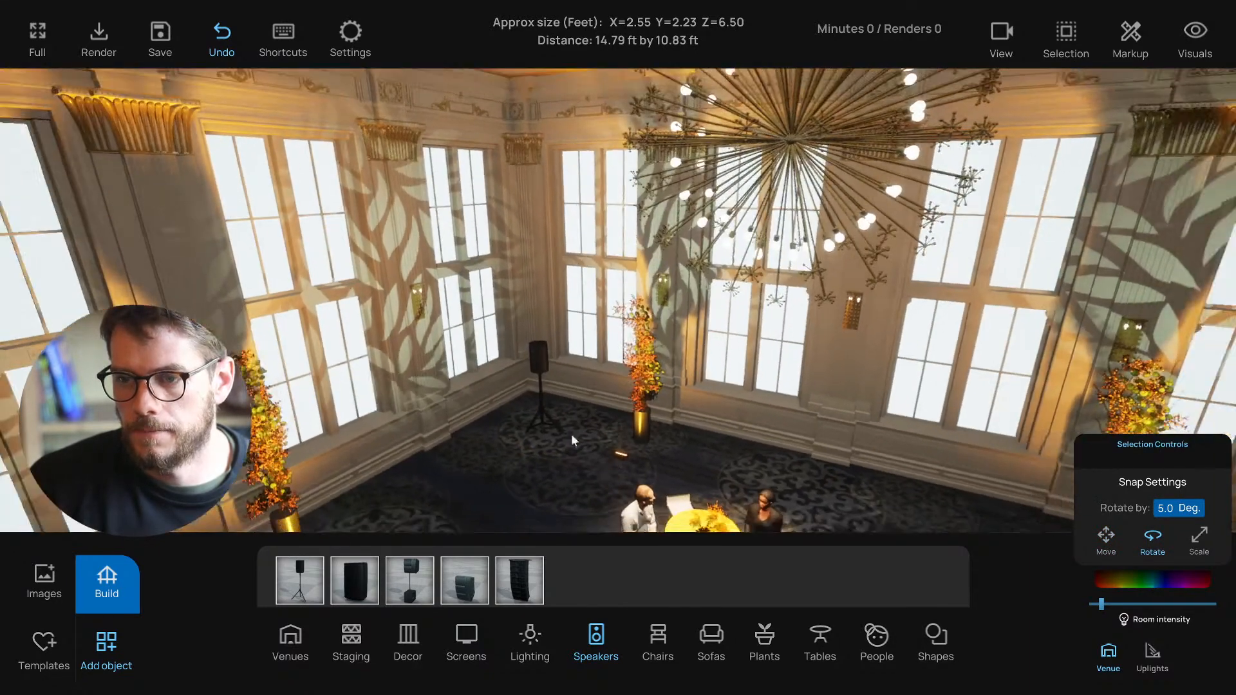
left_click(539, 430)
left_click(539, 415)
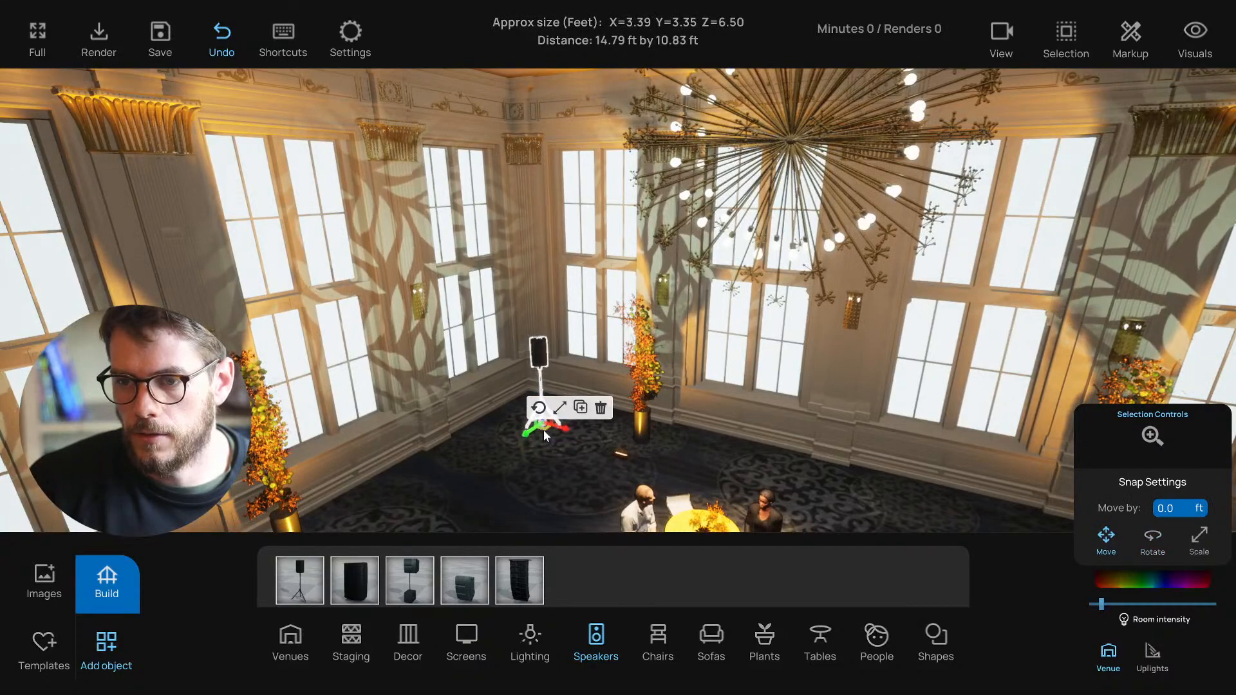
left_click(512, 471)
Step: Delete the tripod speaker from the far corner of the ballroom
right_click_drag(513, 472, 734, 300)
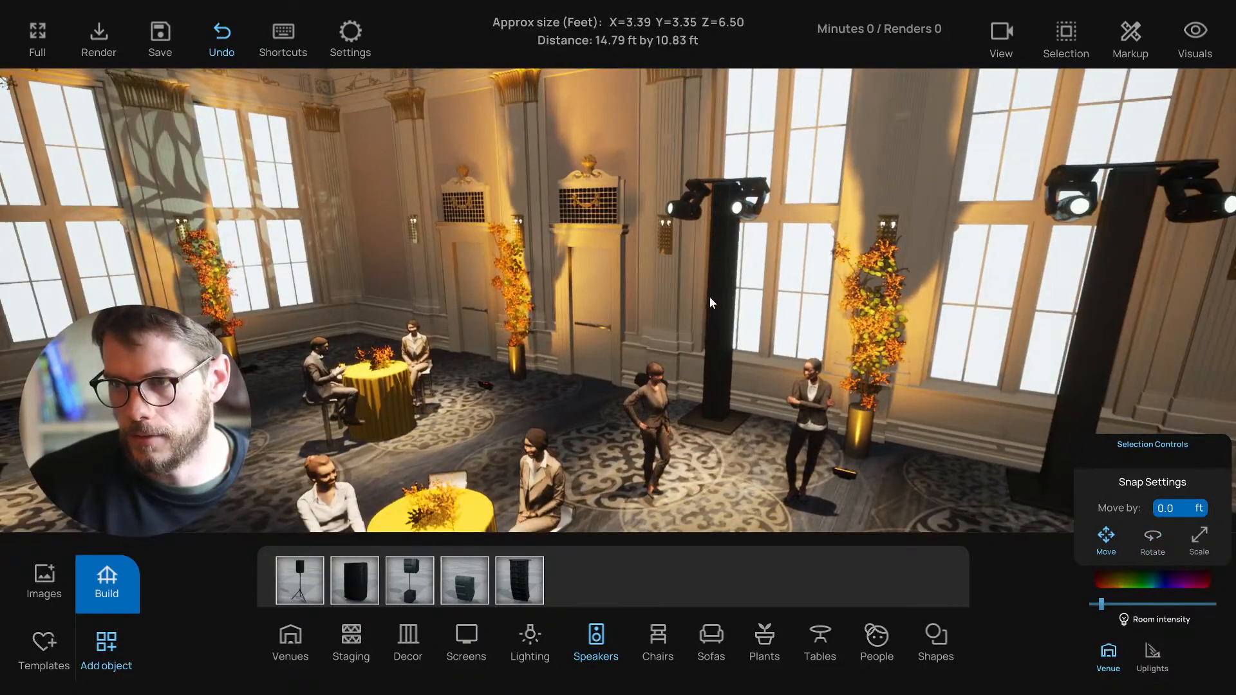
right_click_drag(422, 365, 424, 302)
left_click(423, 302)
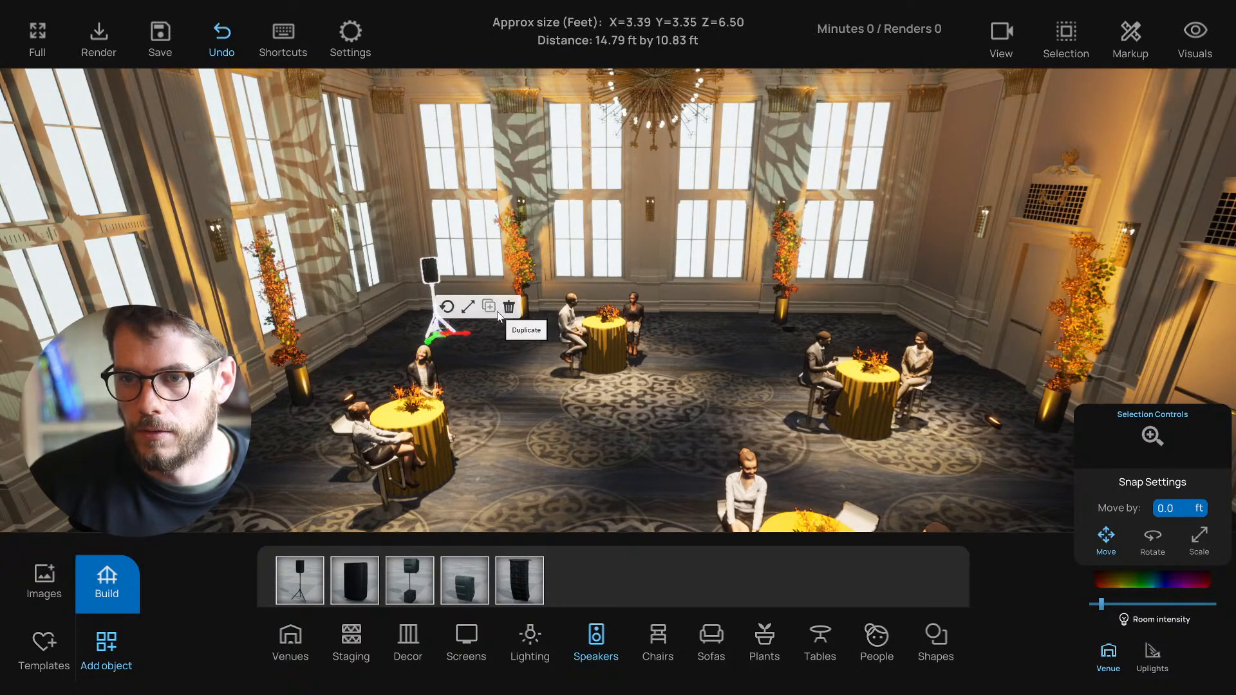
key("s")
right_click_drag(487, 367, 502, 366)
key("w")
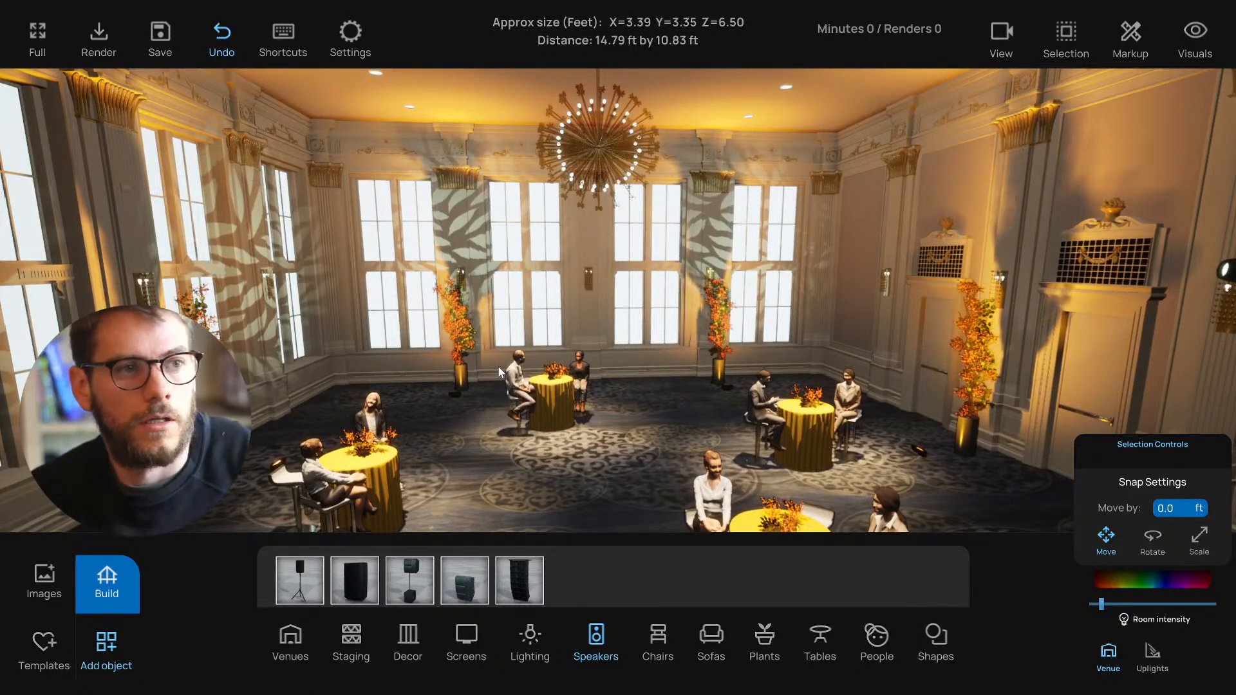
Step: Browse the speaker and lighting models while examining the open floor at the far end of the ballroom
right_click_drag(649, 412, 632, 453)
right_click_drag(519, 451, 605, 443)
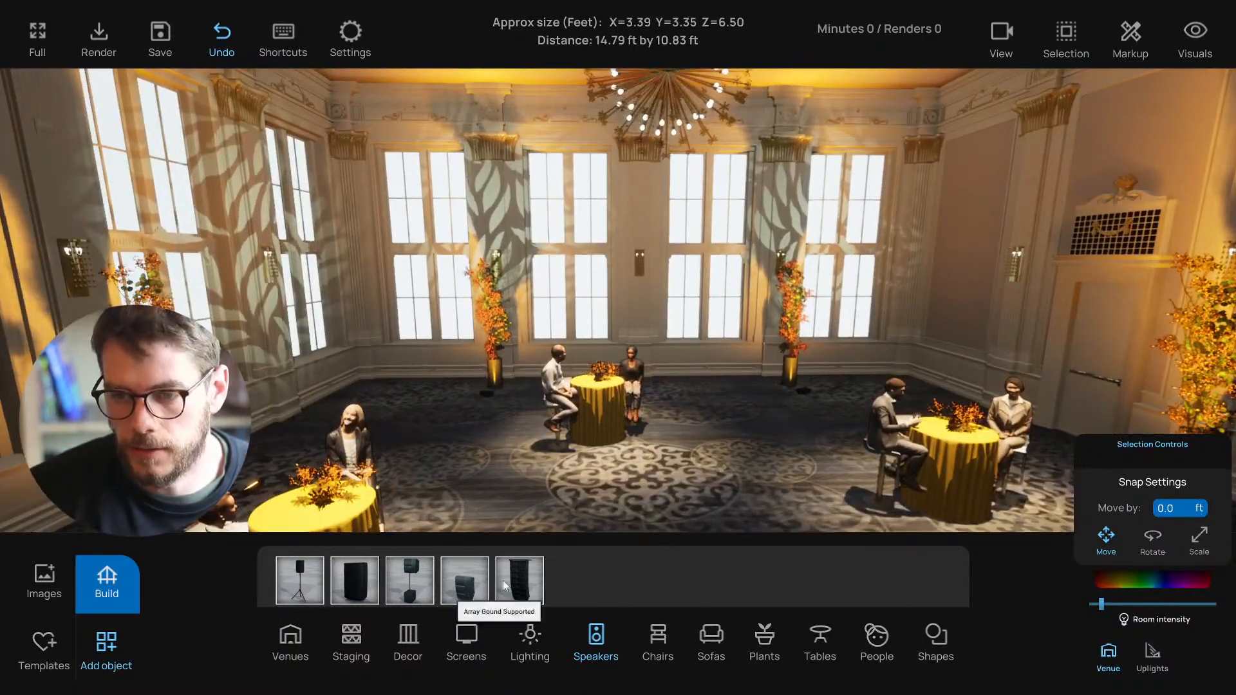
right_click_drag(607, 513, 642, 527)
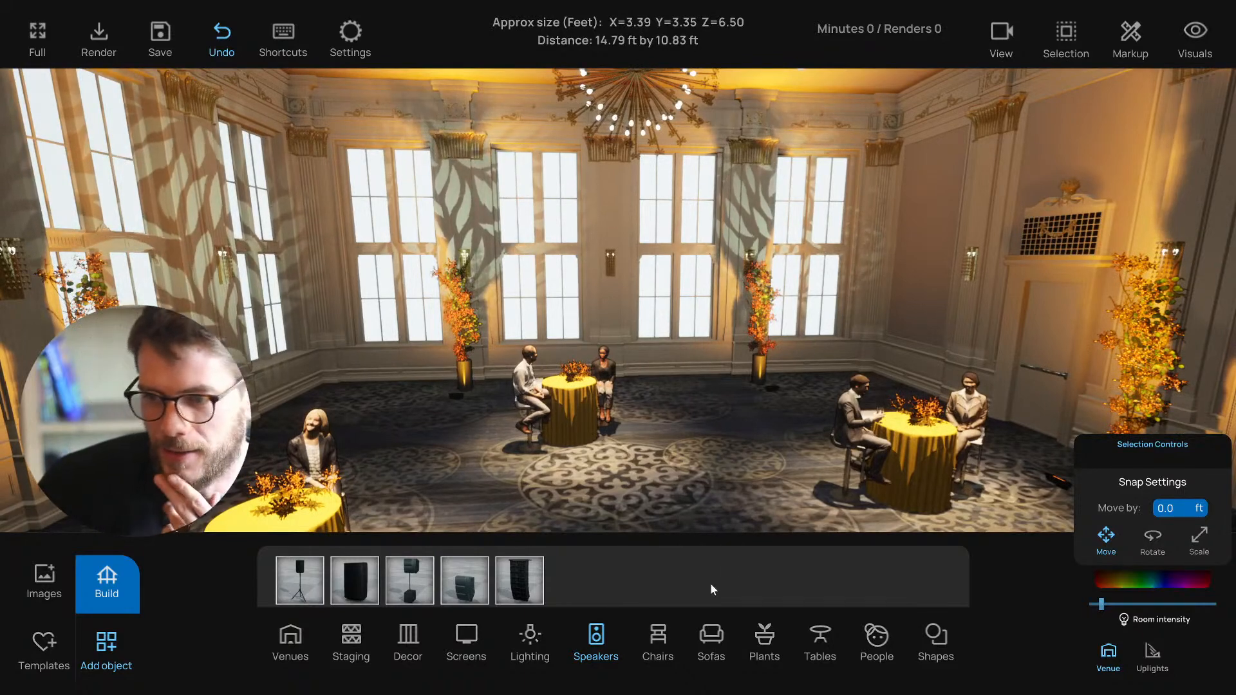
left_click(532, 635)
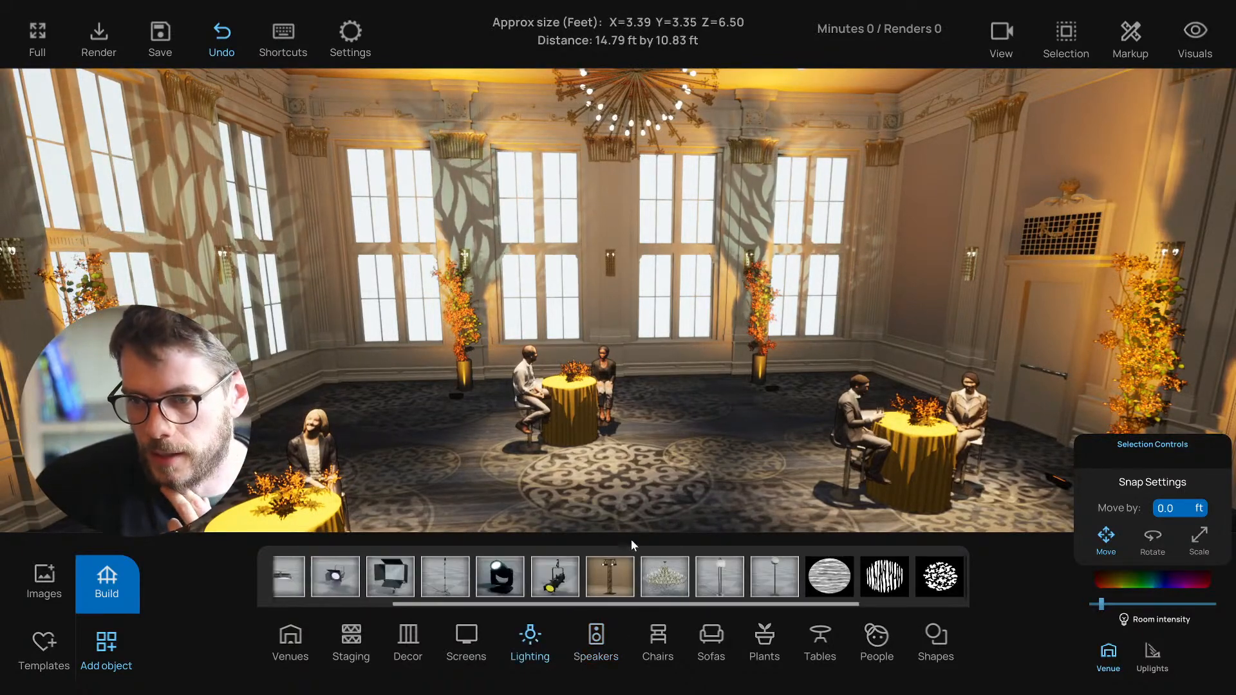
right_click_drag(670, 491, 662, 484)
key("w")
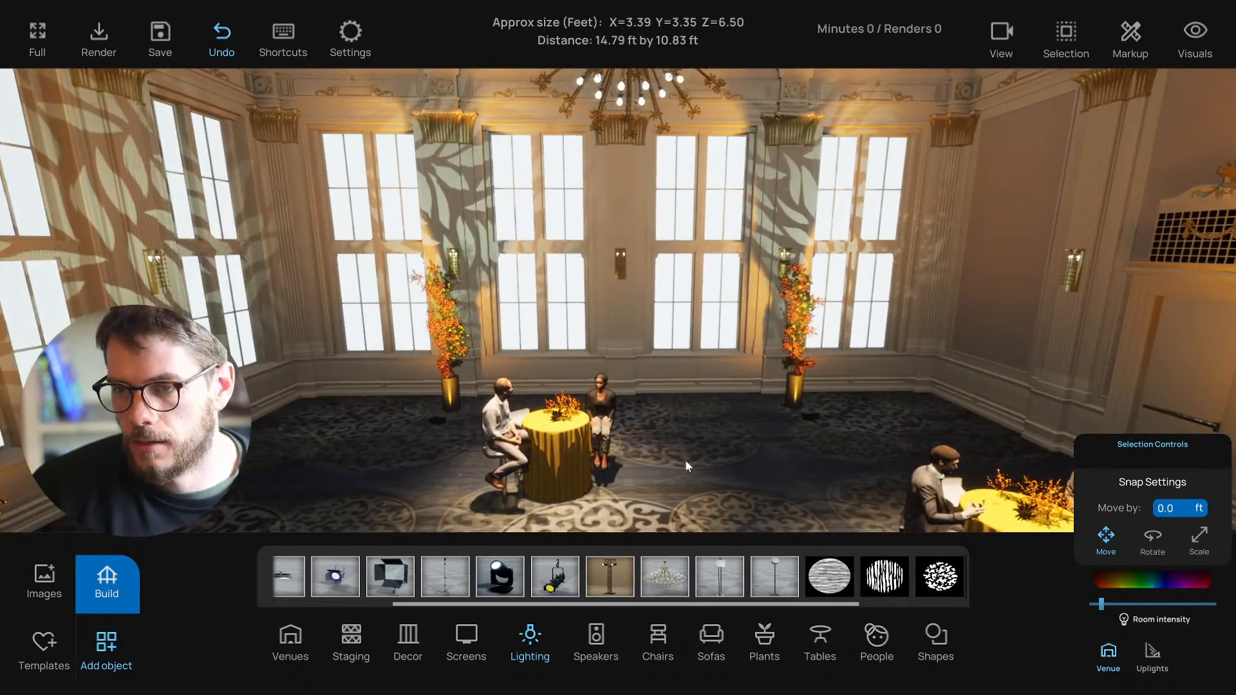
right_click_drag(682, 461, 698, 462)
key("w")
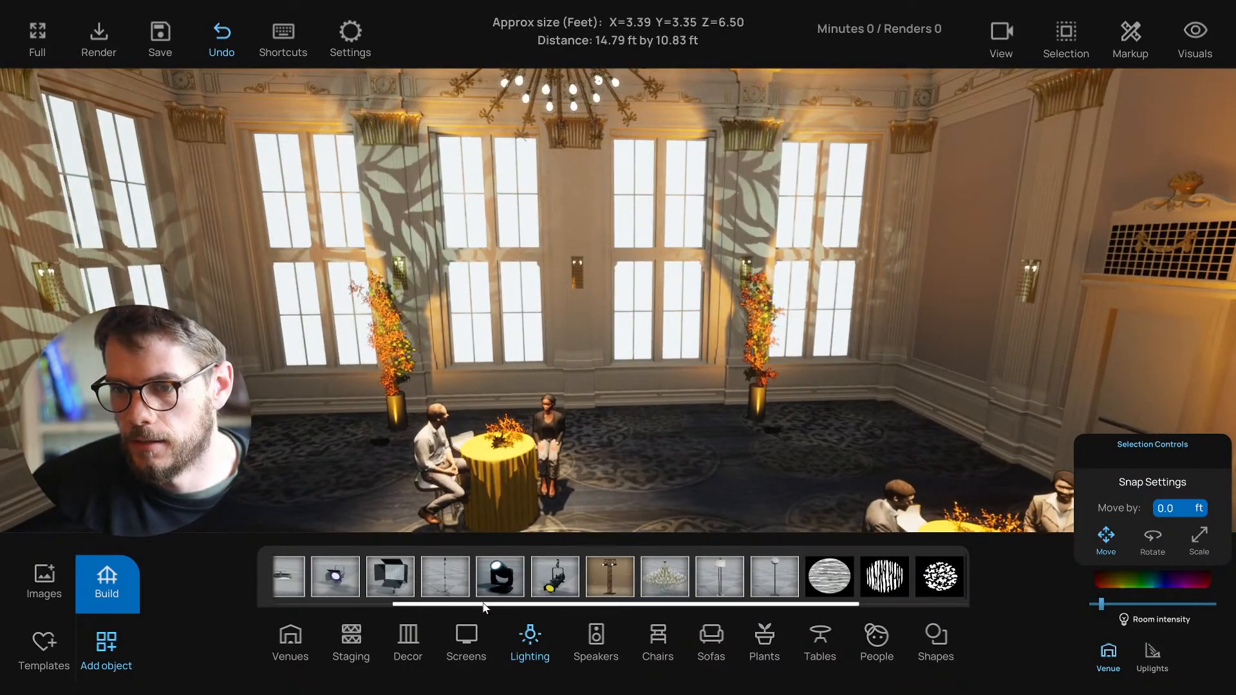
key("s")
key("s")
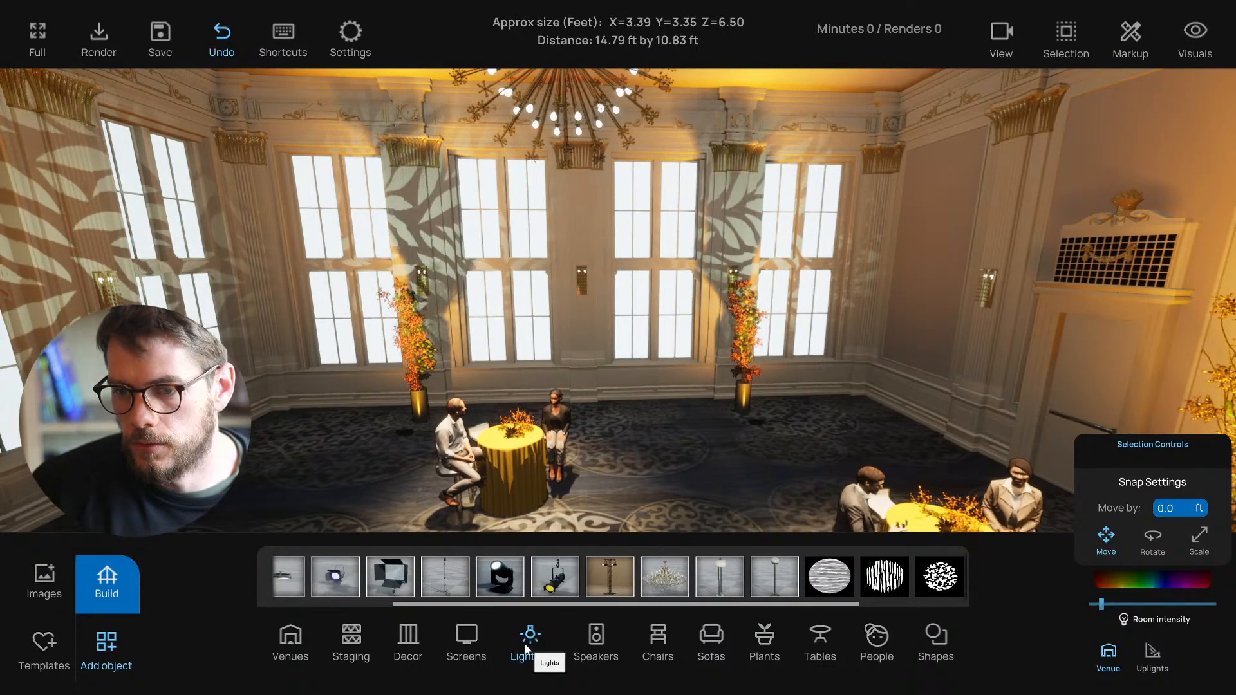
Step: Add the black T-shaped stand from the staging models to the far corner beside the doors
left_click(347, 653)
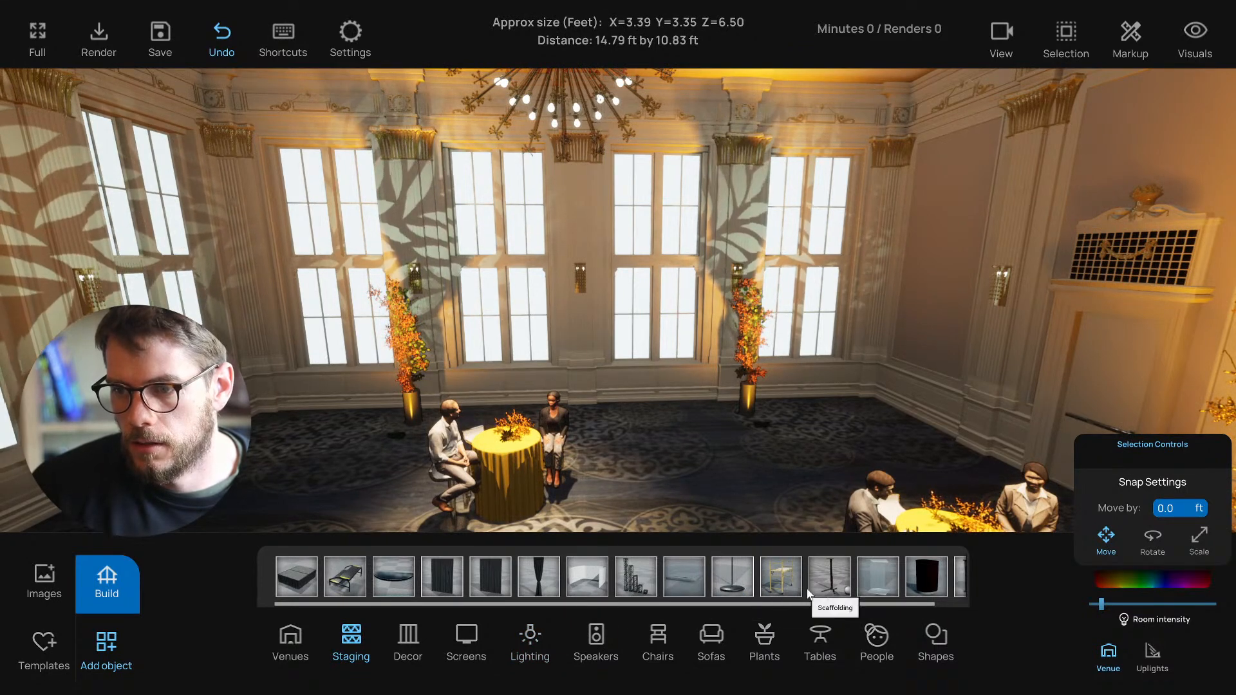
right_click_drag(768, 456, 771, 455)
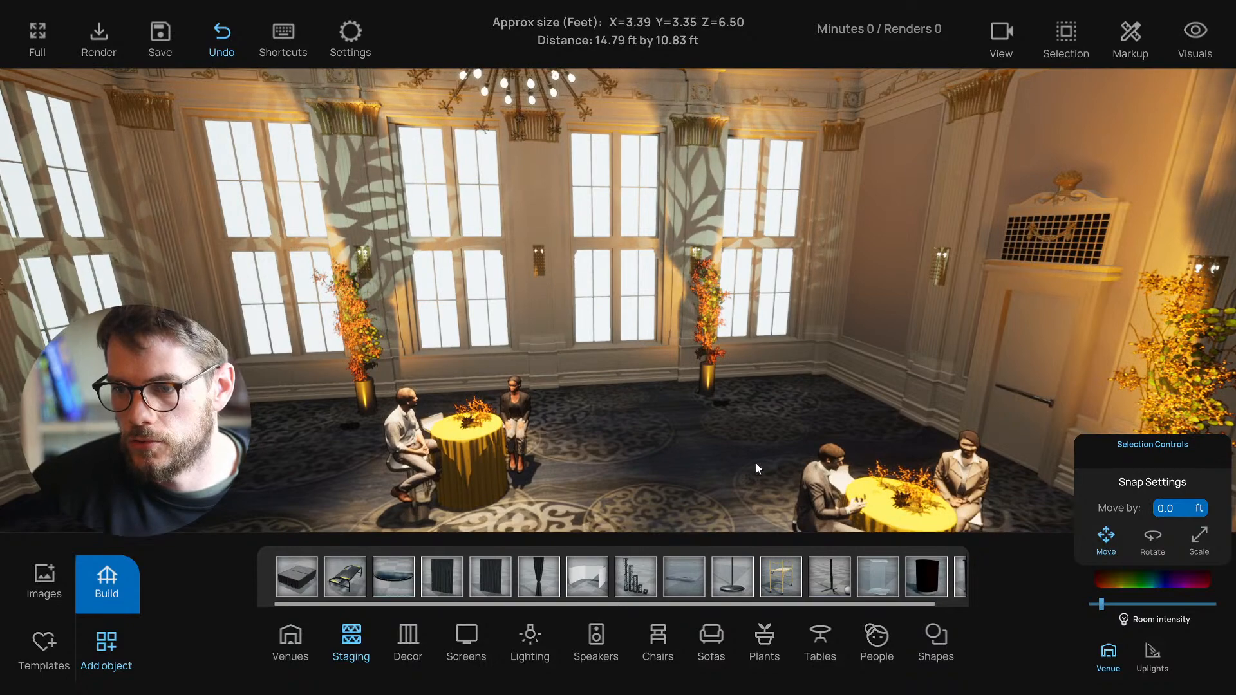
left_click_drag(828, 571, 676, 423)
key("w")
key("d")
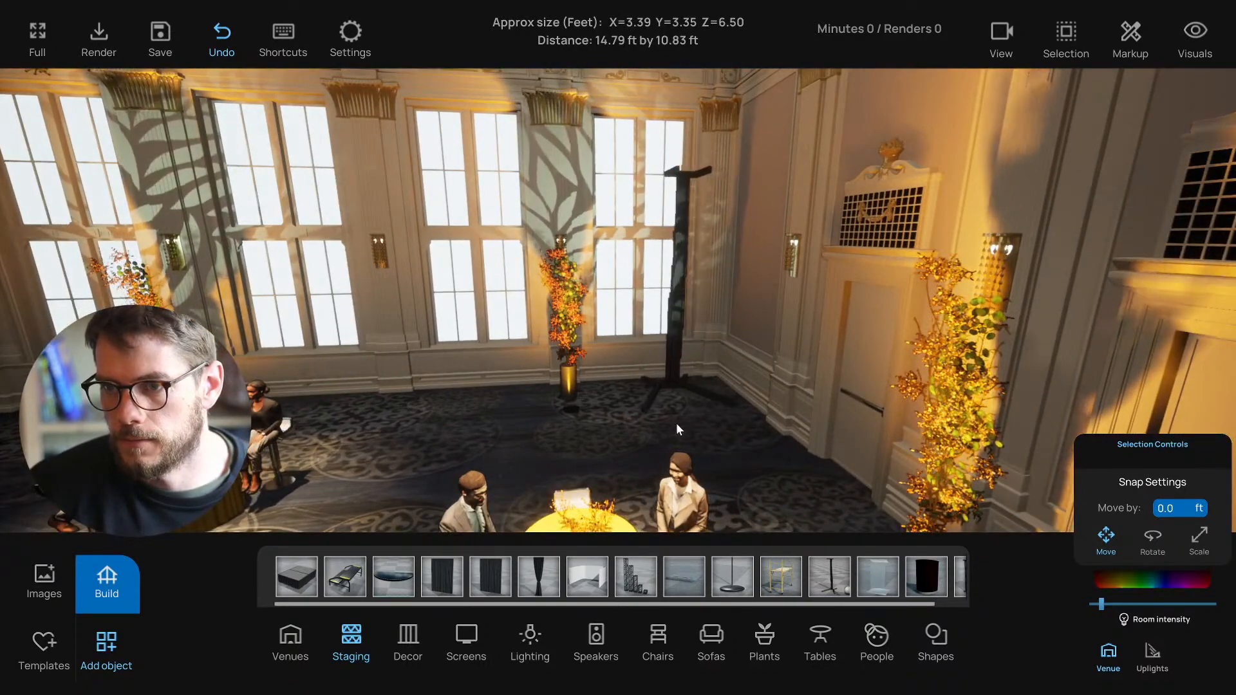
Step: Rotate the black T-shaped stand in the far corner so it faces diagonally into the ballroom
left_click(674, 388)
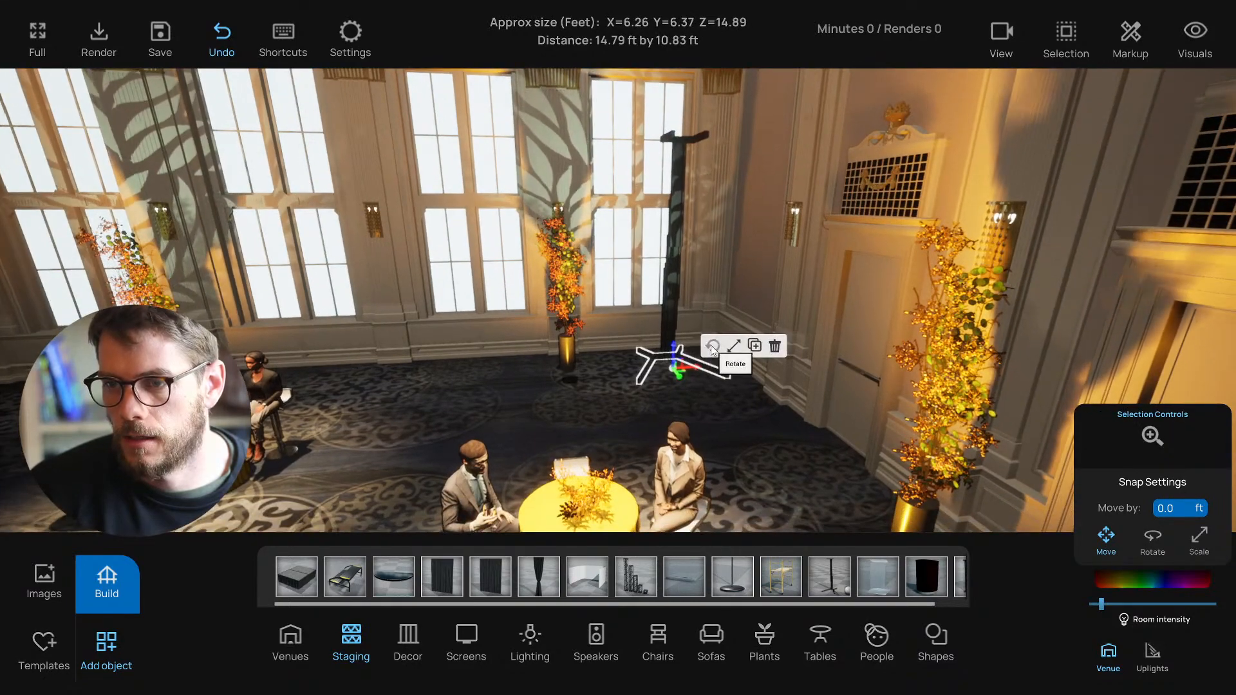
left_click(712, 348)
key("w")
right_click_drag(656, 384, 698, 386)
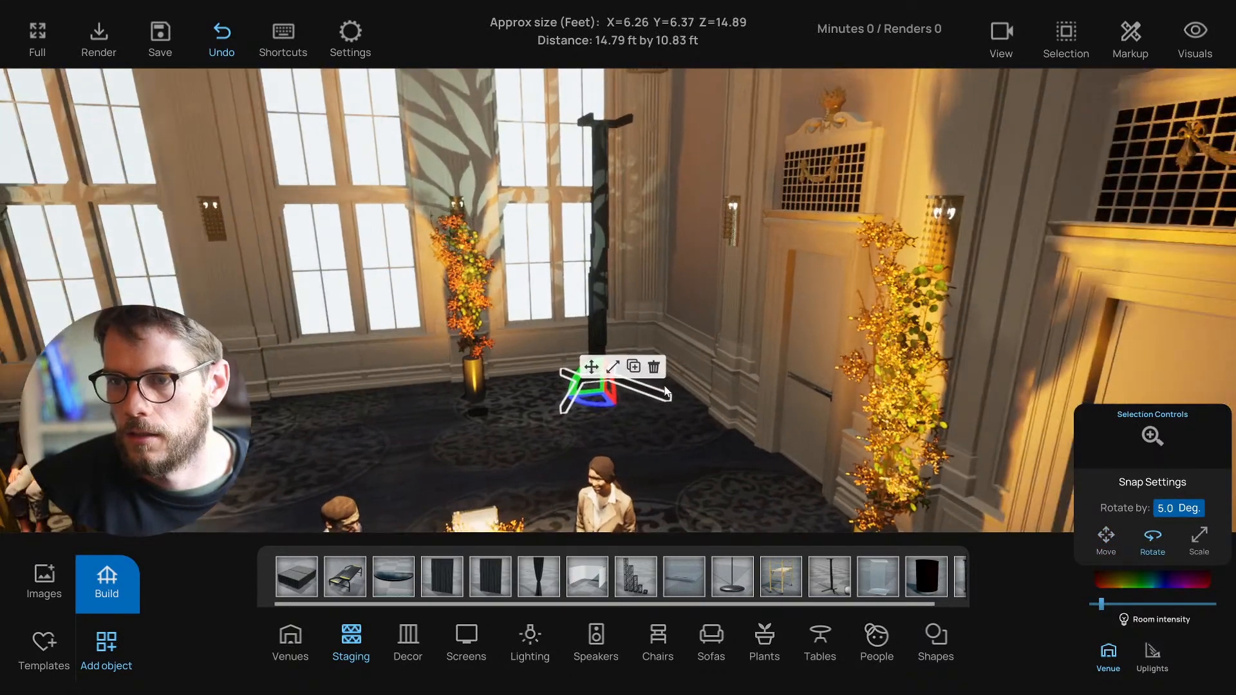
scroll(669, 449, "down", 5)
scroll(683, 462, "up", 6)
right_click_drag(689, 466, 696, 438)
scroll(697, 454, "down", 6)
left_click_drag(608, 454, 575, 455)
right_click_drag(614, 482, 608, 527)
left_click_drag(608, 531, 630, 450)
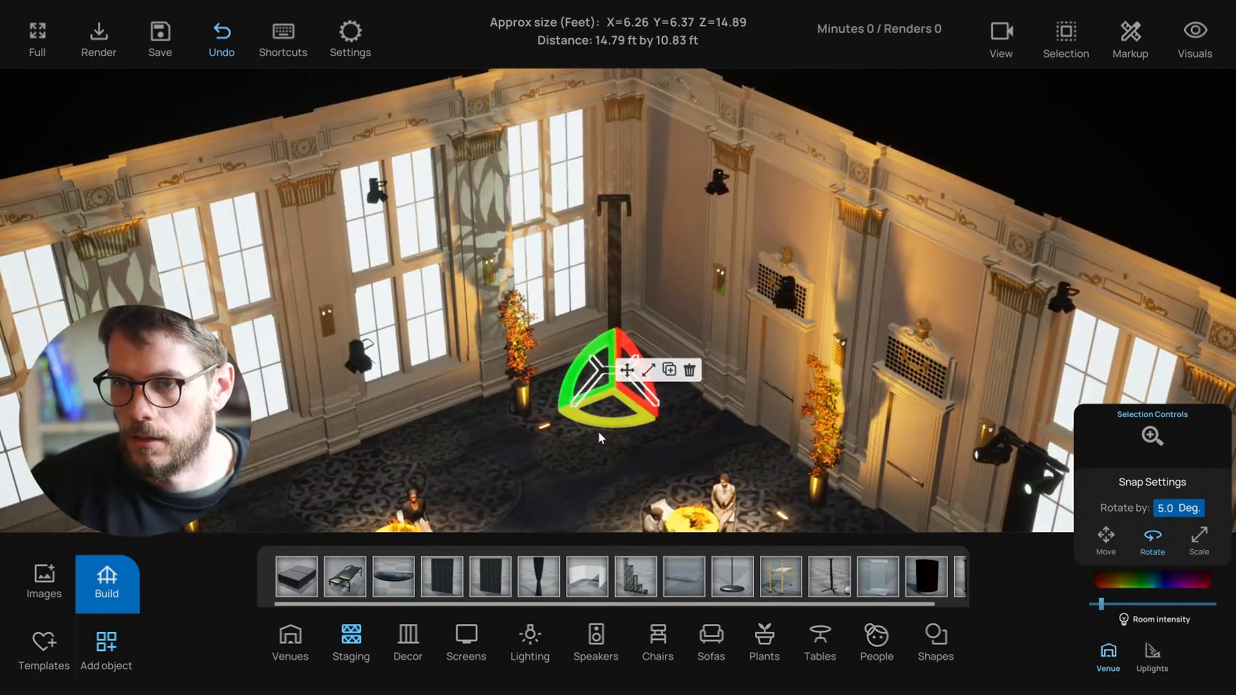
Step: Move the T-shaped stand across the floor to center it in the far corner
left_click(628, 371)
left_click_drag(641, 392, 587, 402)
scroll(608, 417, "up", 3)
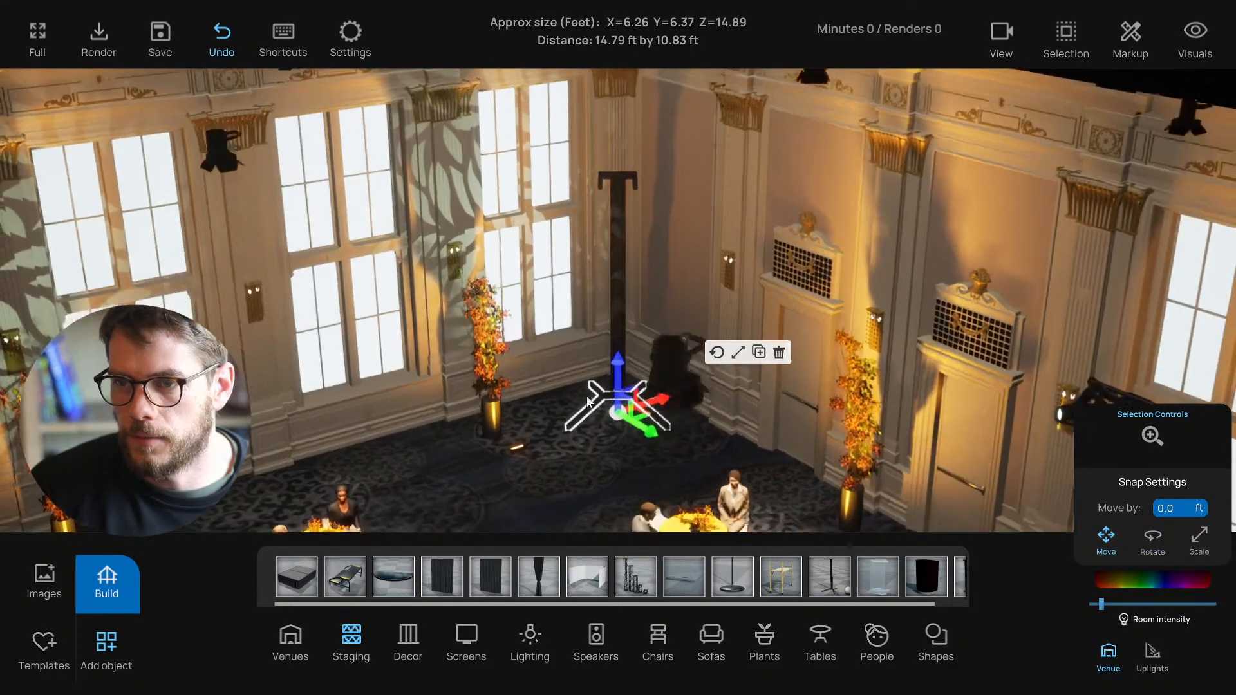
right_click_drag(587, 403, 592, 388)
scroll(593, 388, "up", 3)
middle_click_drag(596, 376, 598, 477)
left_click(592, 503)
left_click_drag(591, 502, 589, 487)
scroll(598, 492, "up", 2)
scroll(590, 486, "up", 3)
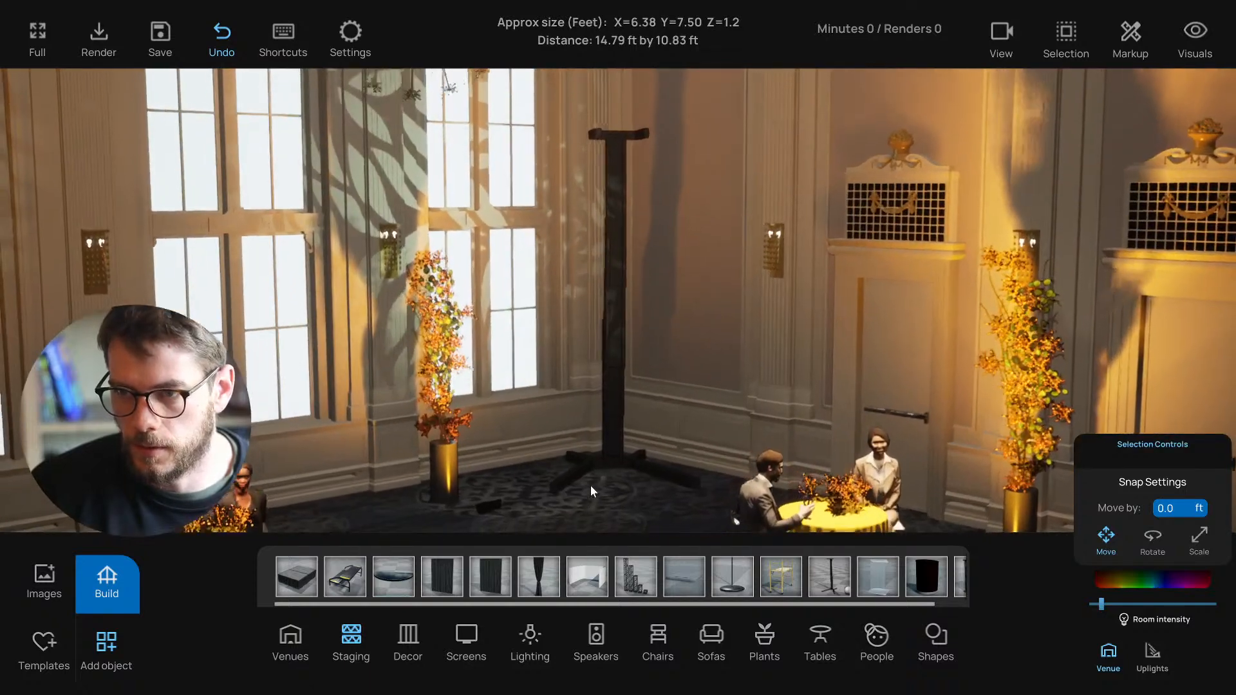
Step: Fine-tune the rotation of the T-shaped stand so its base sits squarely across the corner
left_click(618, 480)
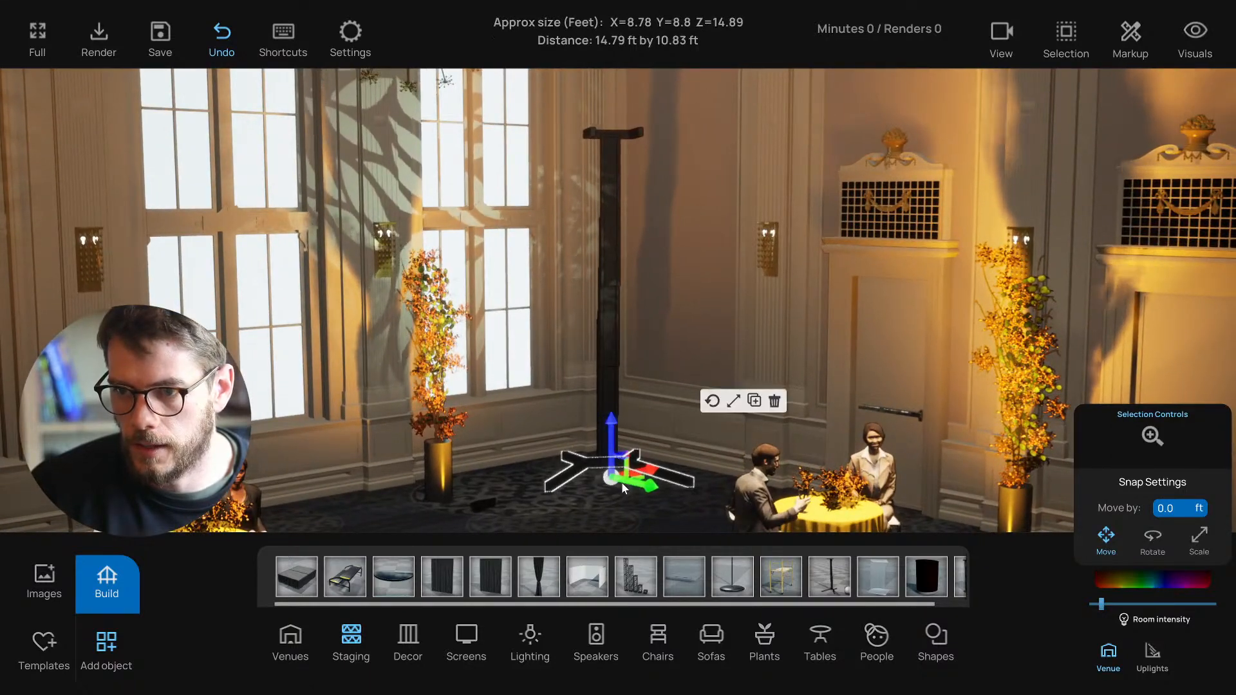
left_click(712, 402)
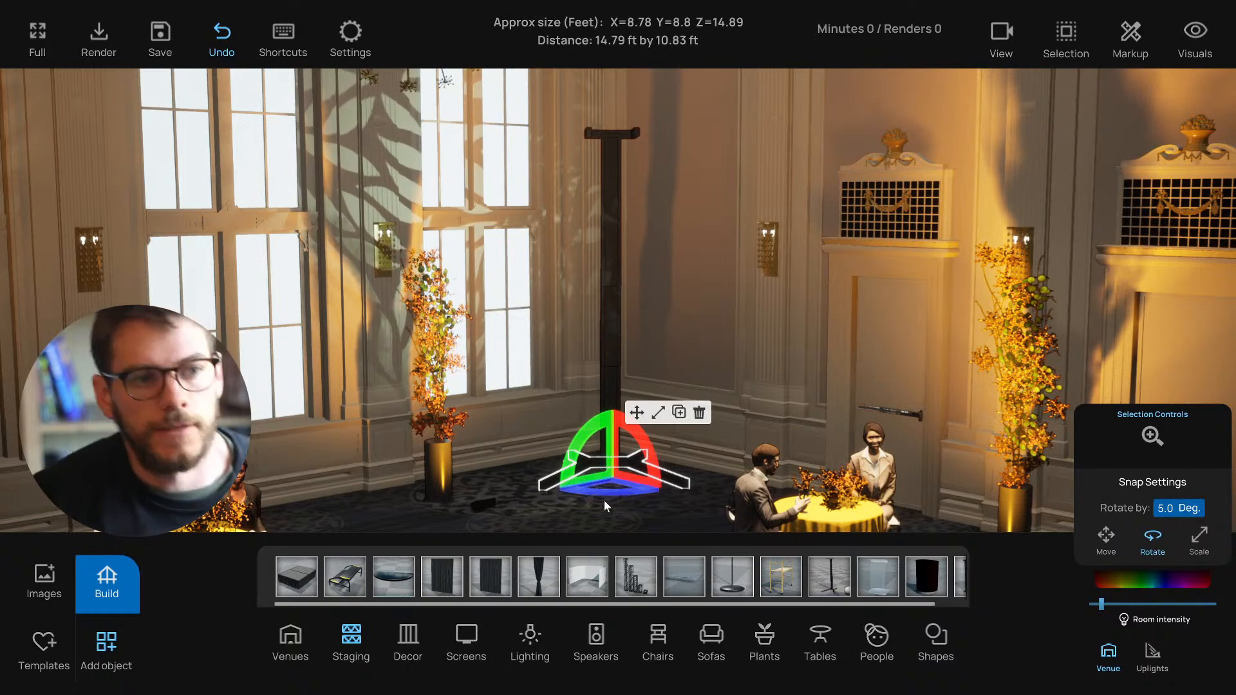
left_click(535, 528)
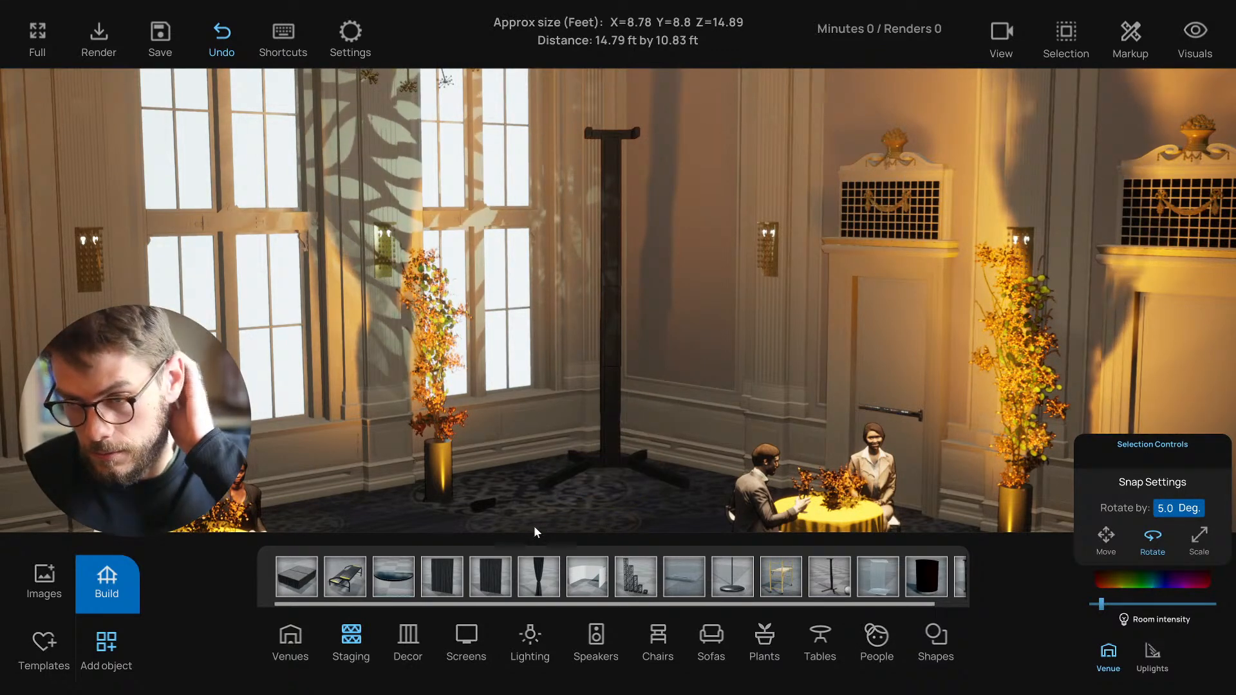
Step: Add the tall hanging line-array speaker at the corner stand and raise it to just below the stand's crossbar
left_click(597, 641)
left_click_drag(504, 601, 587, 419)
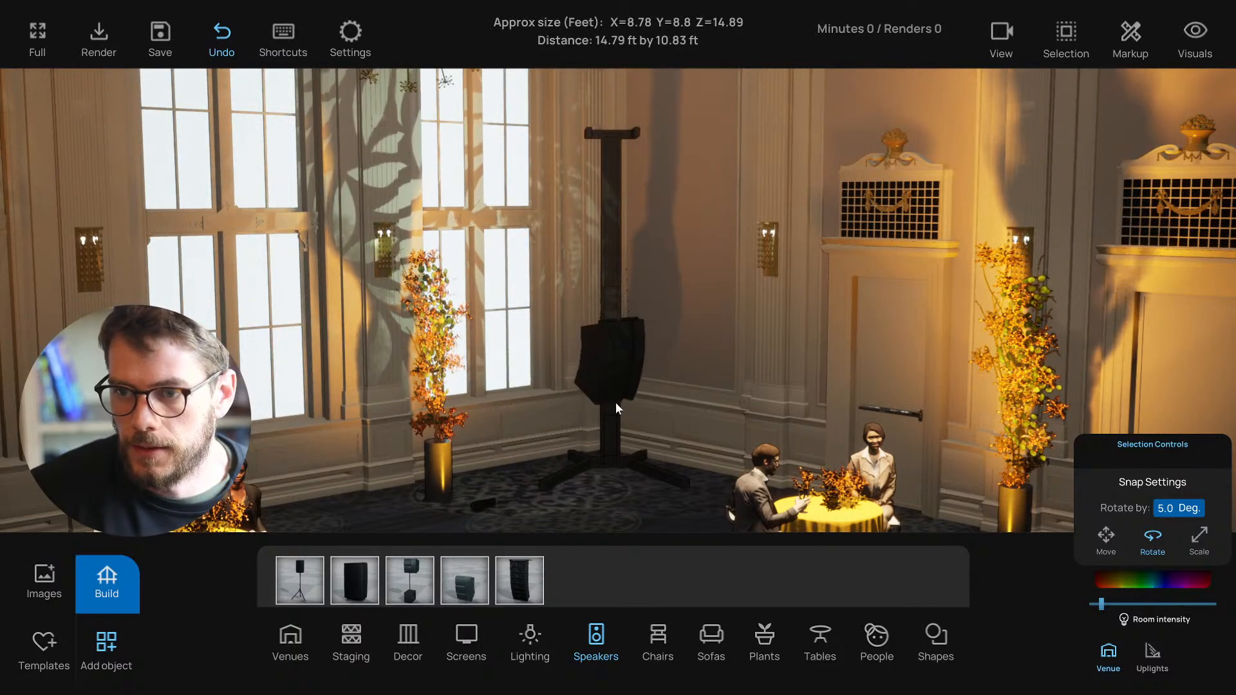
left_click(616, 408)
left_click(620, 360)
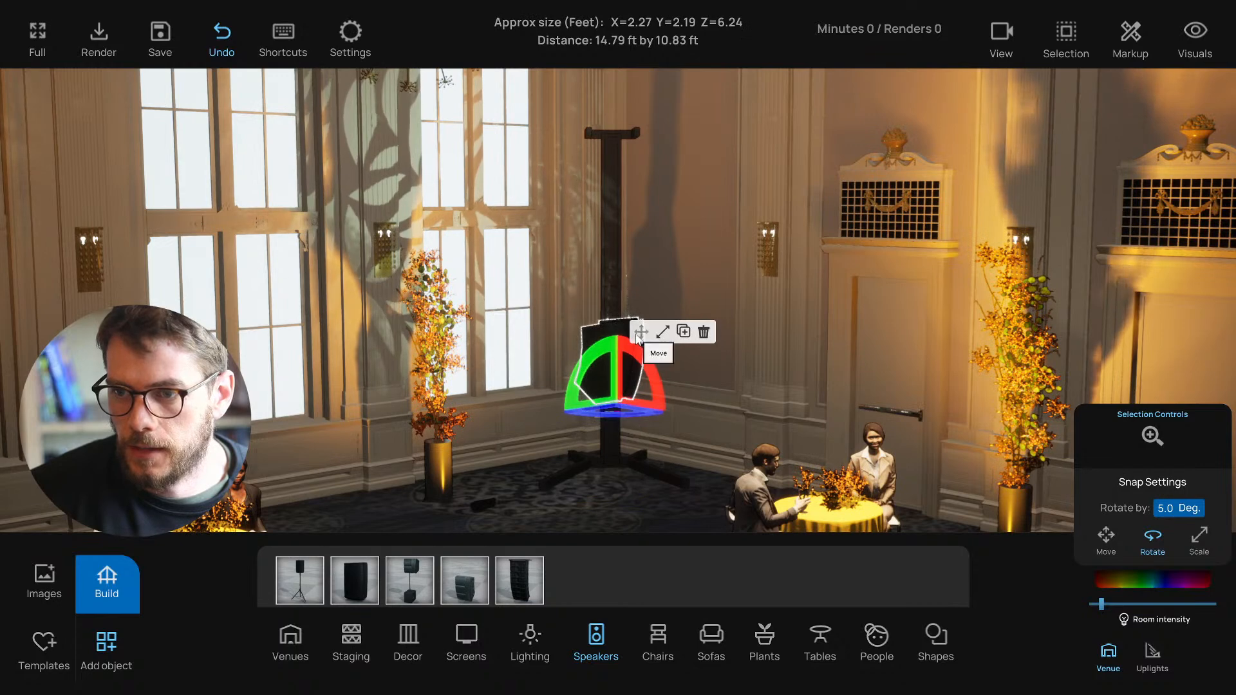
left_click(640, 332)
left_click_drag(616, 322, 622, 194)
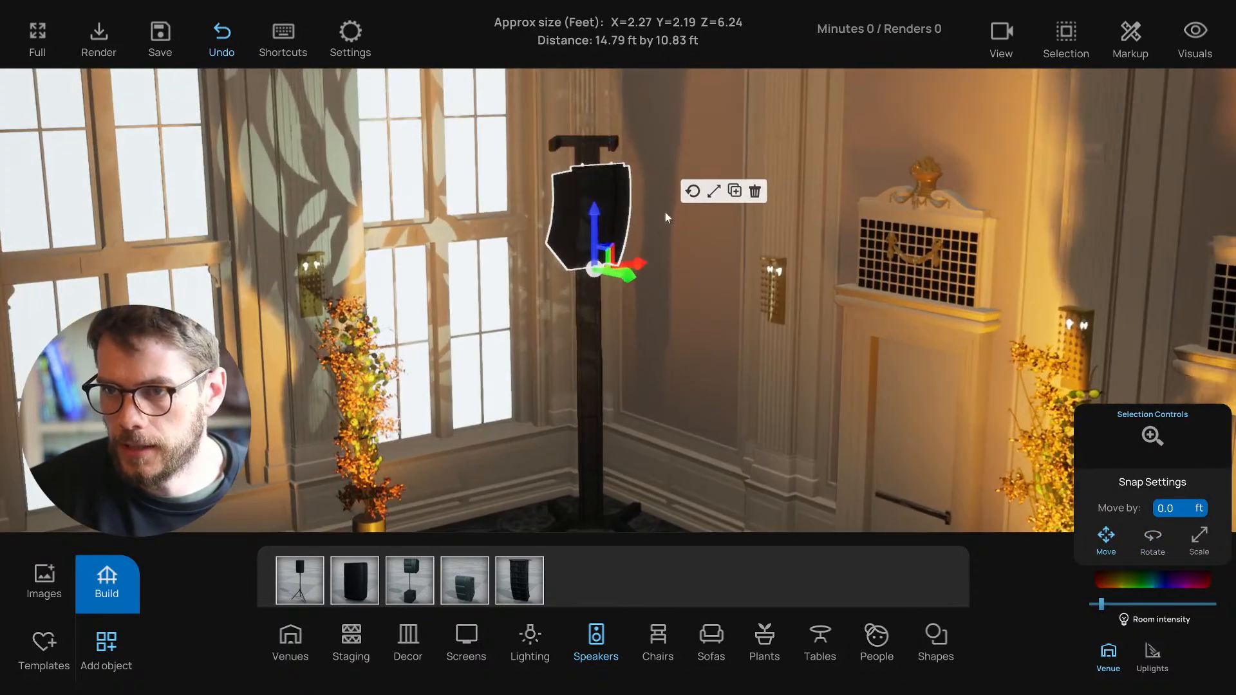
Step: Rotate the hanging speaker about its vertical axis until it lines up with the front of the stand
left_click(693, 196)
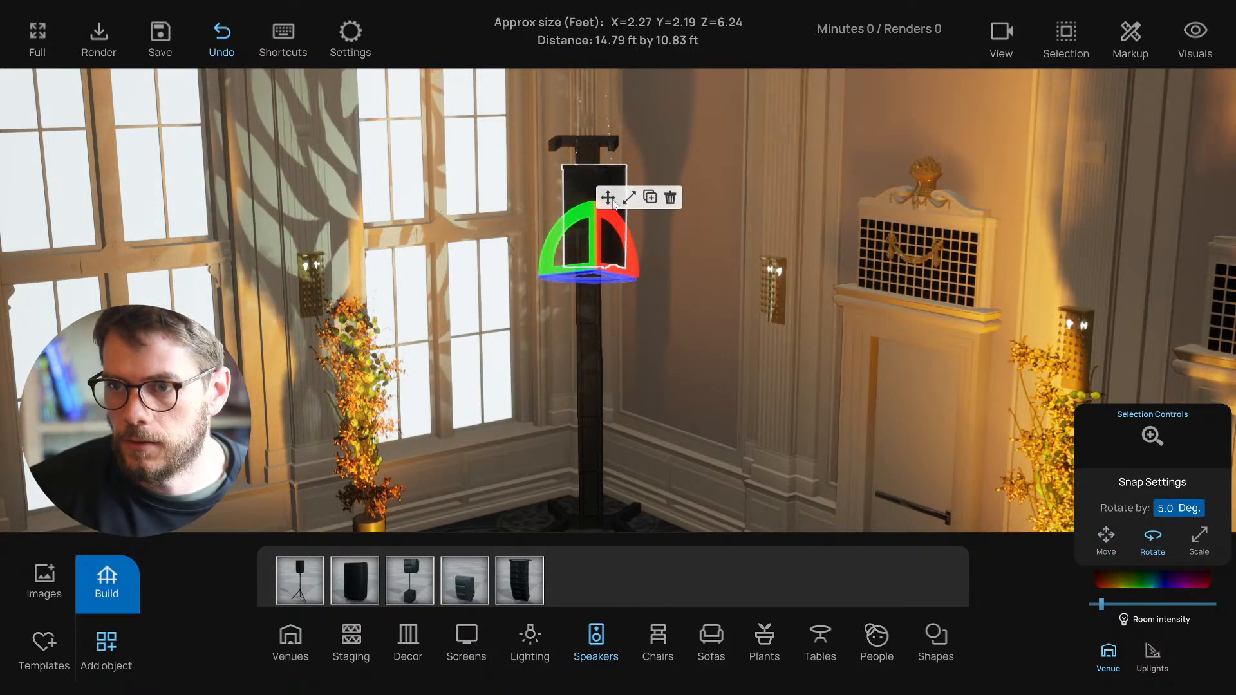
left_click(608, 197)
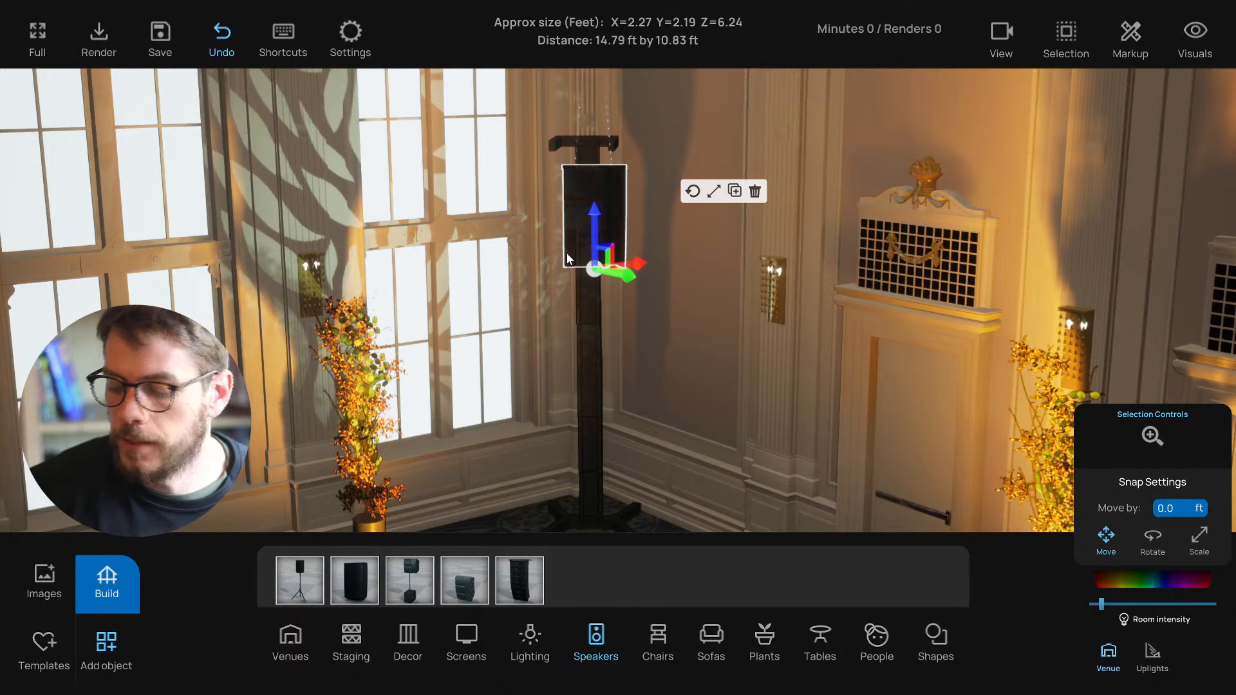
right_click_drag(591, 276, 585, 343)
left_click_drag(535, 385, 511, 387)
right_click_drag(528, 418, 582, 393)
left_click(598, 270)
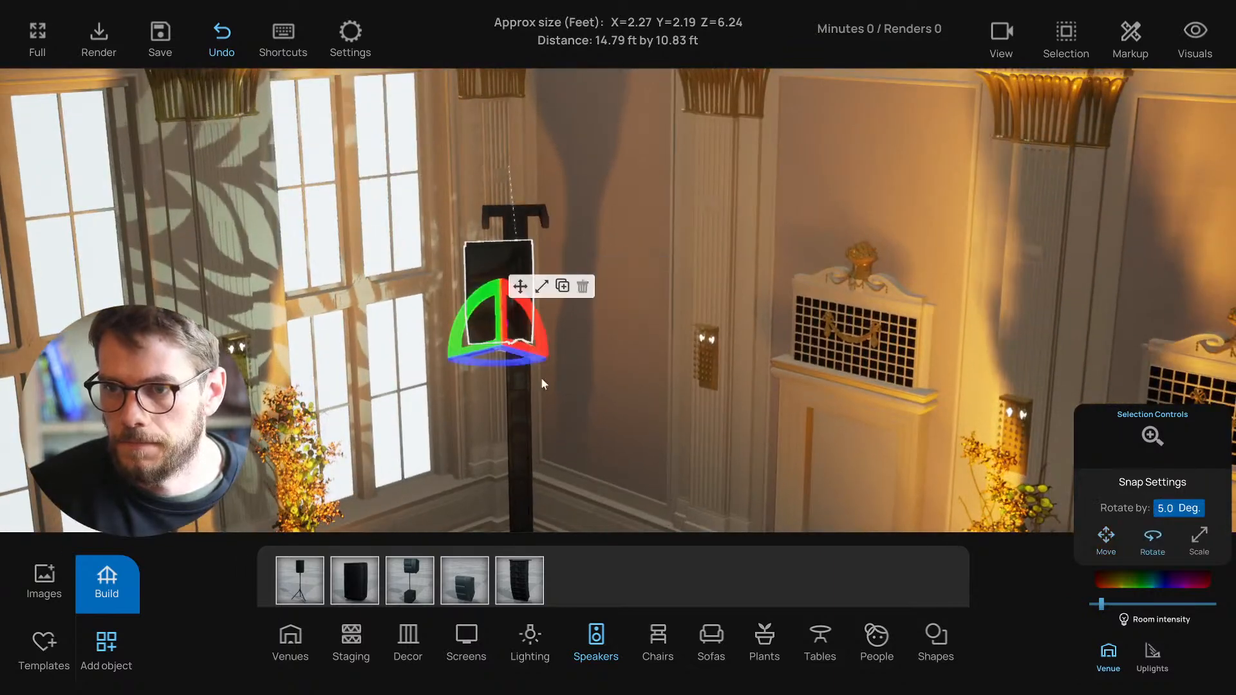
left_click_drag(508, 367, 684, 366)
left_click(520, 287)
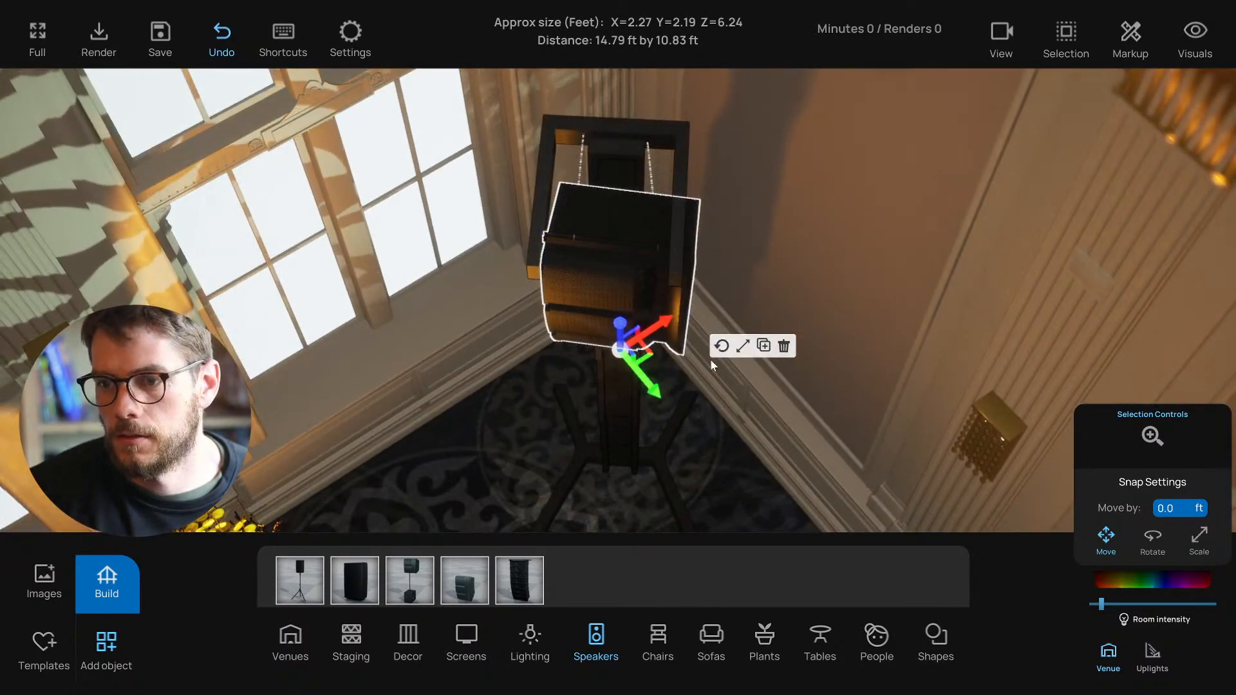
left_click(722, 345)
left_click_drag(604, 407, 613, 410)
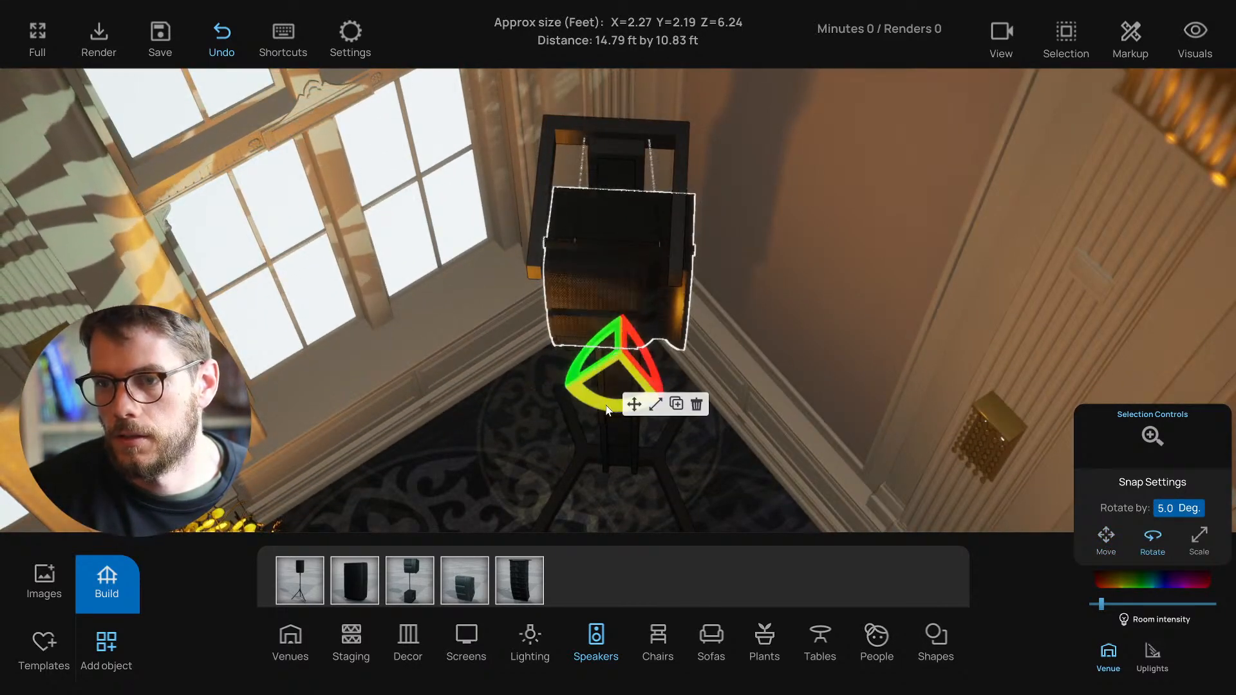
Step: Shift the hanging speaker horizontally so it hangs centered in front of the post, under the stand's crossbar
left_click(634, 404)
left_click_drag(640, 361, 642, 385)
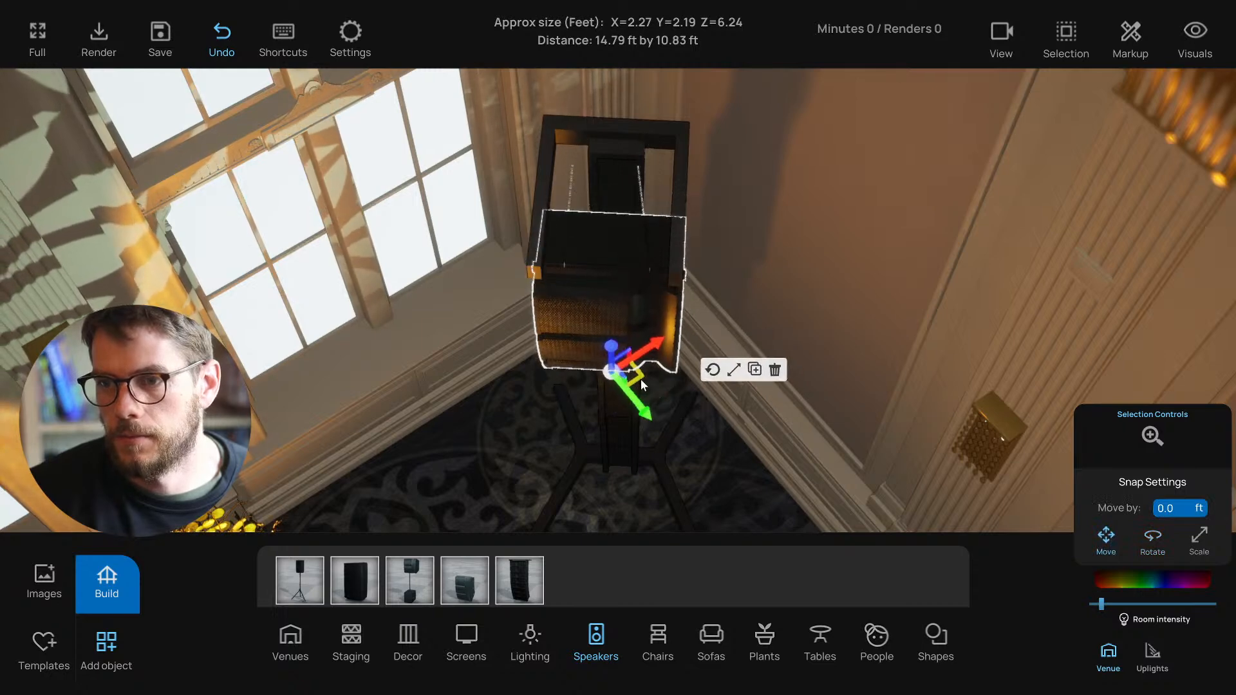
left_click_drag(528, 452, 537, 332)
left_click(616, 247)
left_click_drag(601, 272, 613, 350)
left_click_drag(643, 288, 643, 295)
left_click_drag(571, 355, 585, 302)
scroll(585, 304, "down", 4)
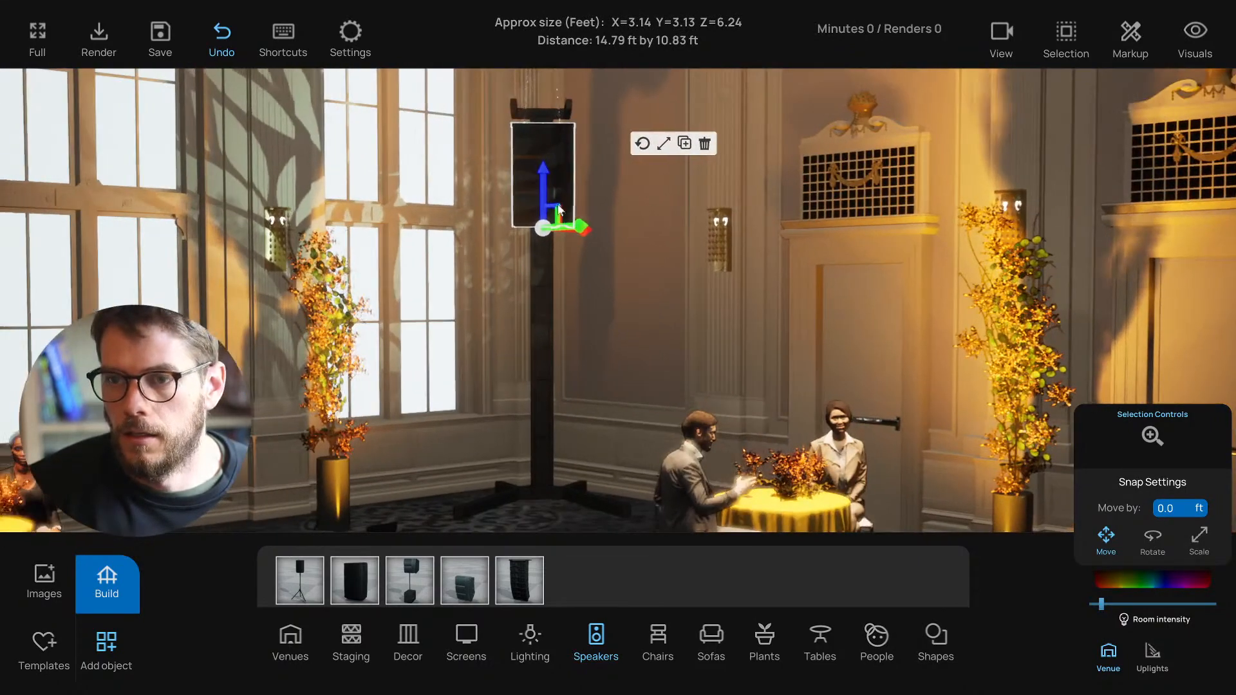
left_click_drag(584, 237, 604, 226)
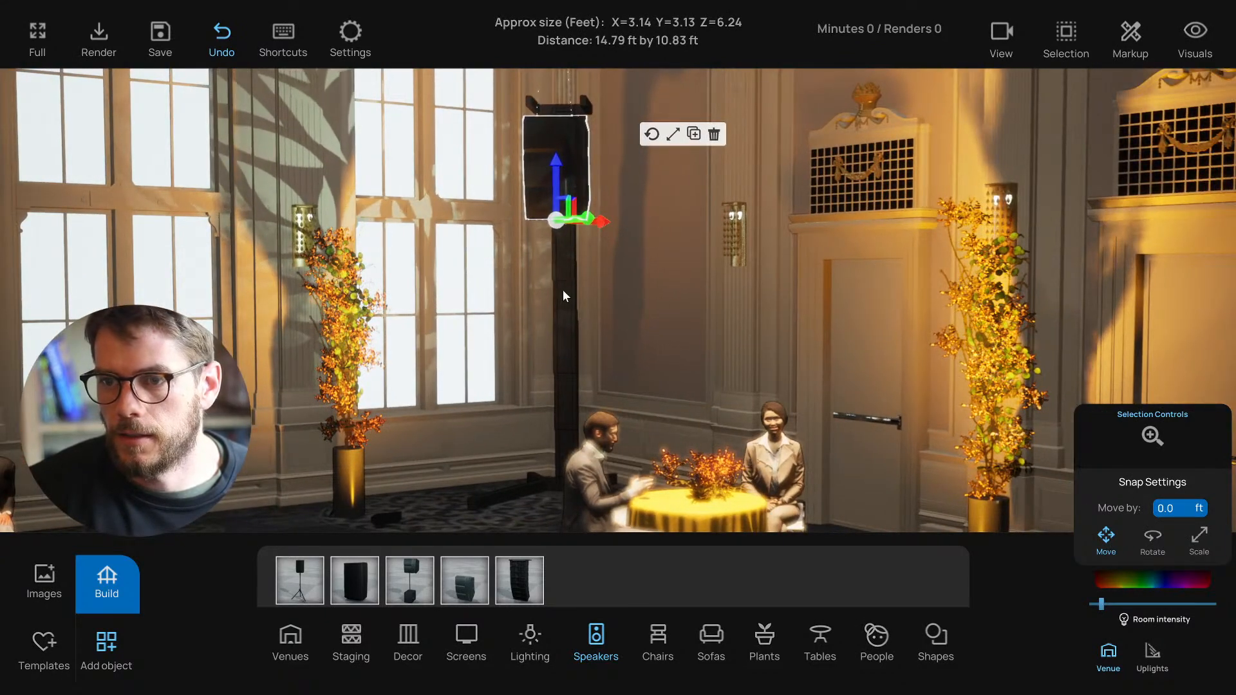
left_click_drag(562, 290, 574, 308)
Step: Select the speaker and the stand together and rotate the pair toward the room
left_click(533, 440, "shift")
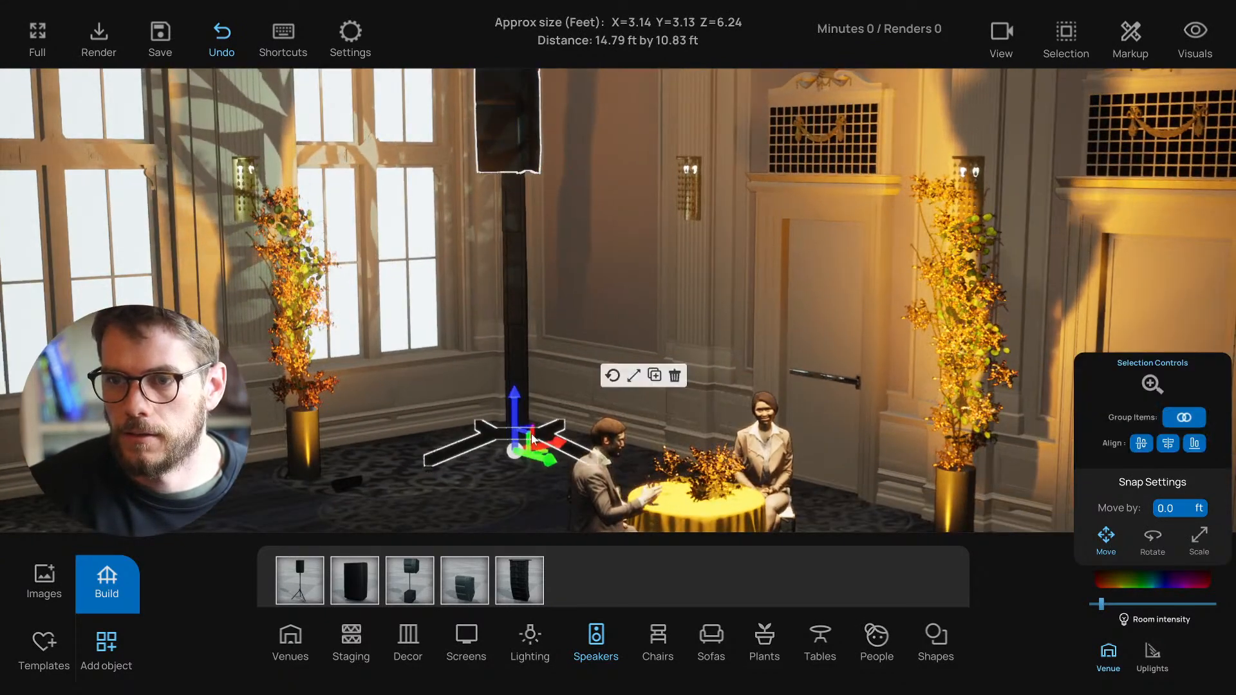
left_click(612, 380)
left_click(495, 513)
left_click_drag(494, 512, 552, 426)
scroll(545, 430, "down", 10)
scroll(494, 427, "up", 5)
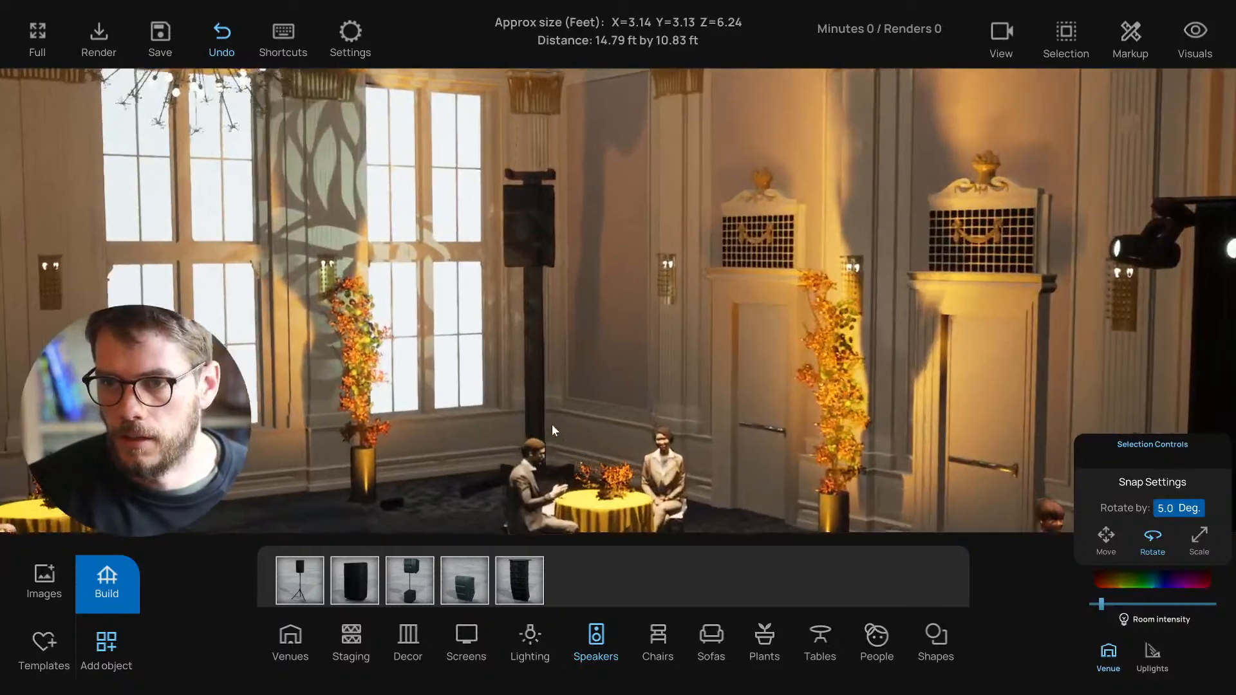
Step: Reselect both the stand and its speaker and fine-tune their shared rotation in the corner
scroll(551, 424, "up", 5)
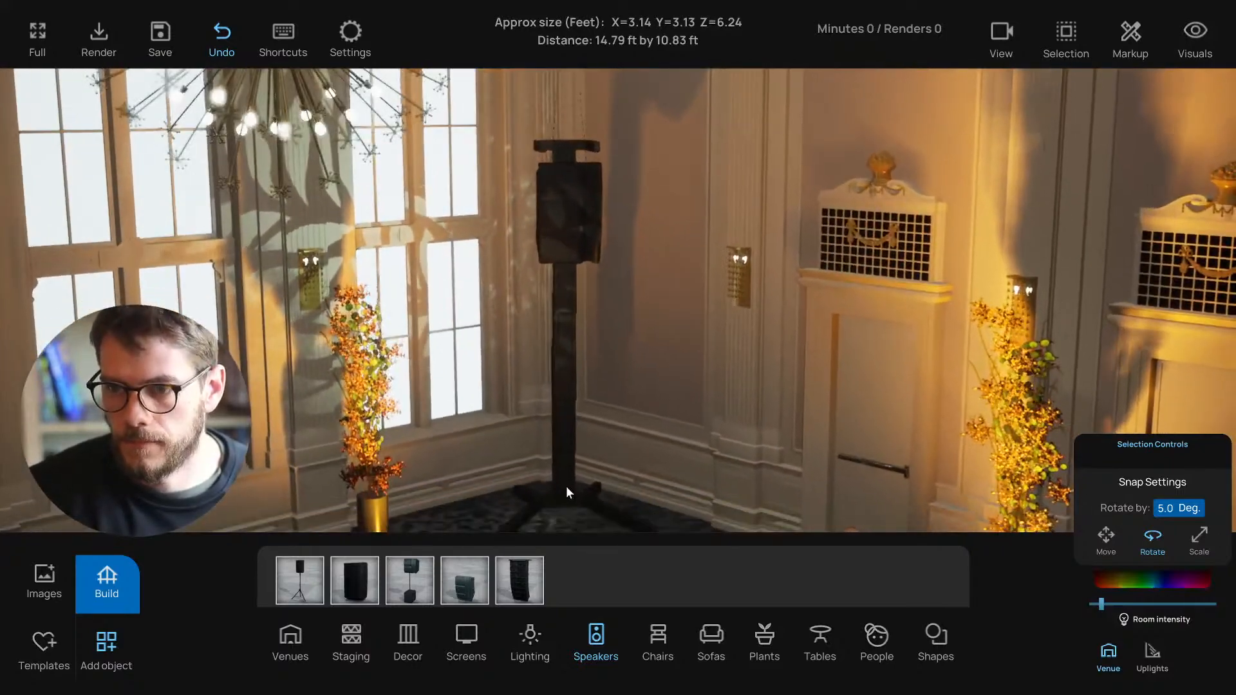
left_click(575, 410)
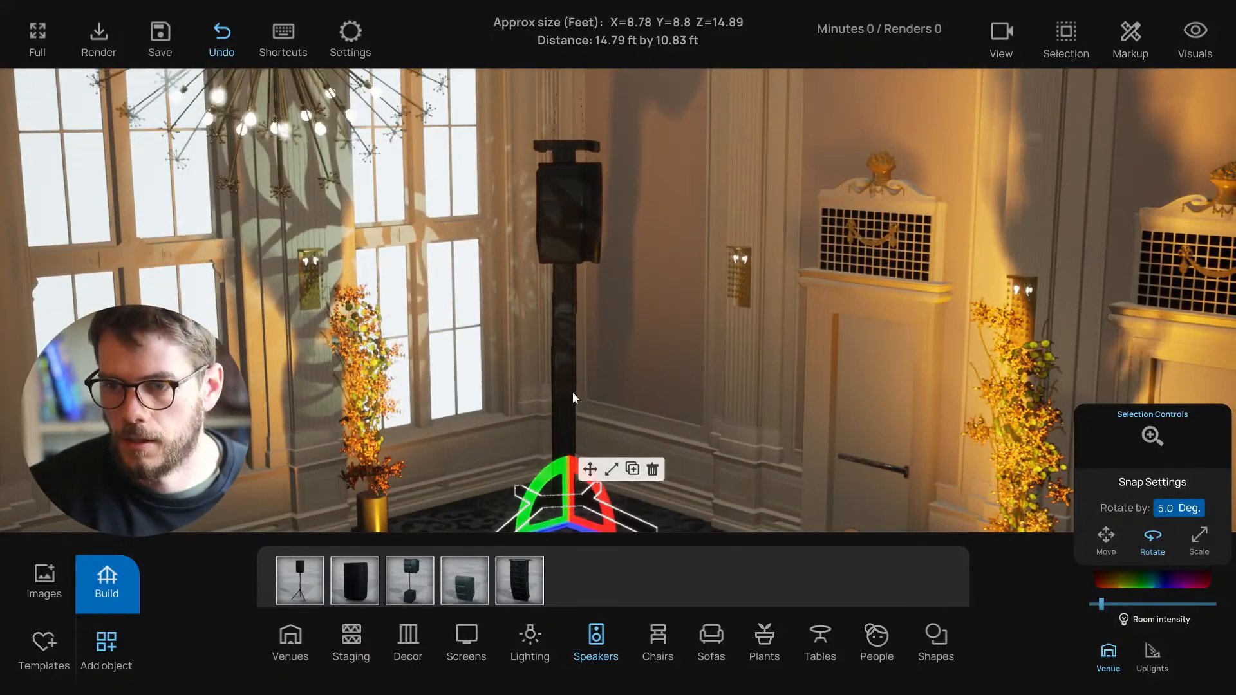
left_click(574, 223, "shift")
left_click_drag(584, 278, 590, 278)
left_click_drag(590, 361, 551, 368)
left_click(447, 515)
scroll(458, 496, "down", 4)
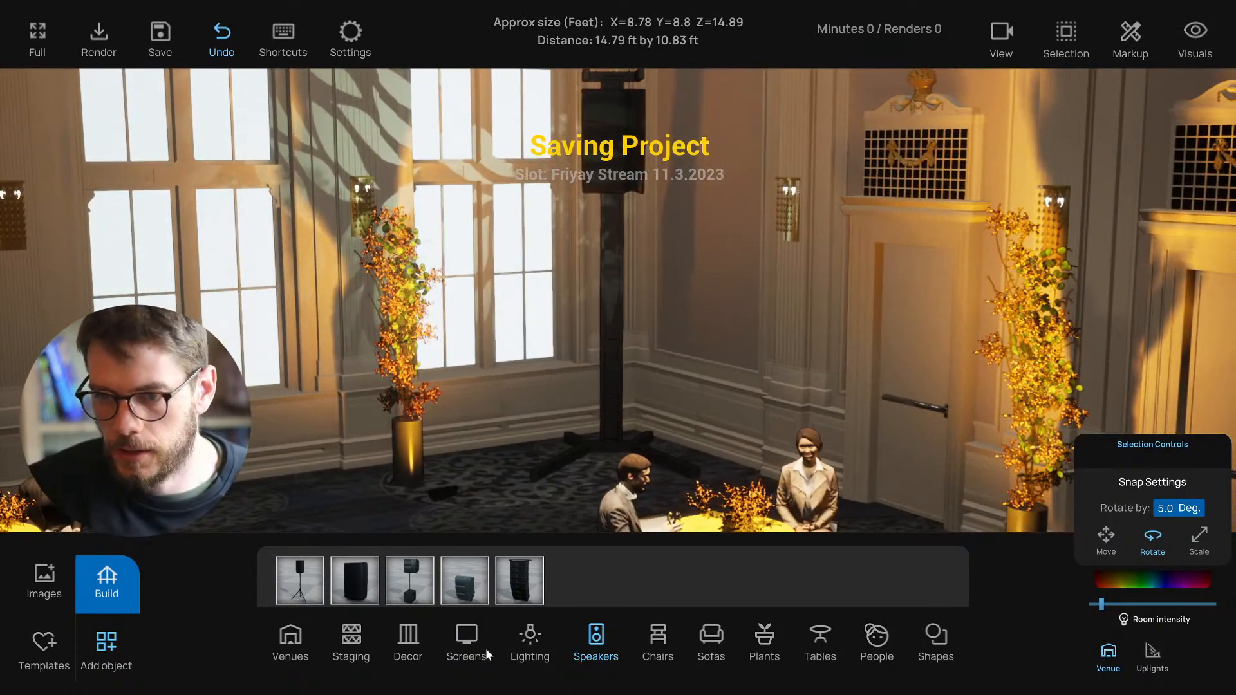
Step: Browse the general decor models, from the columns and panels through to the Swag Black and Gold
left_click(412, 644)
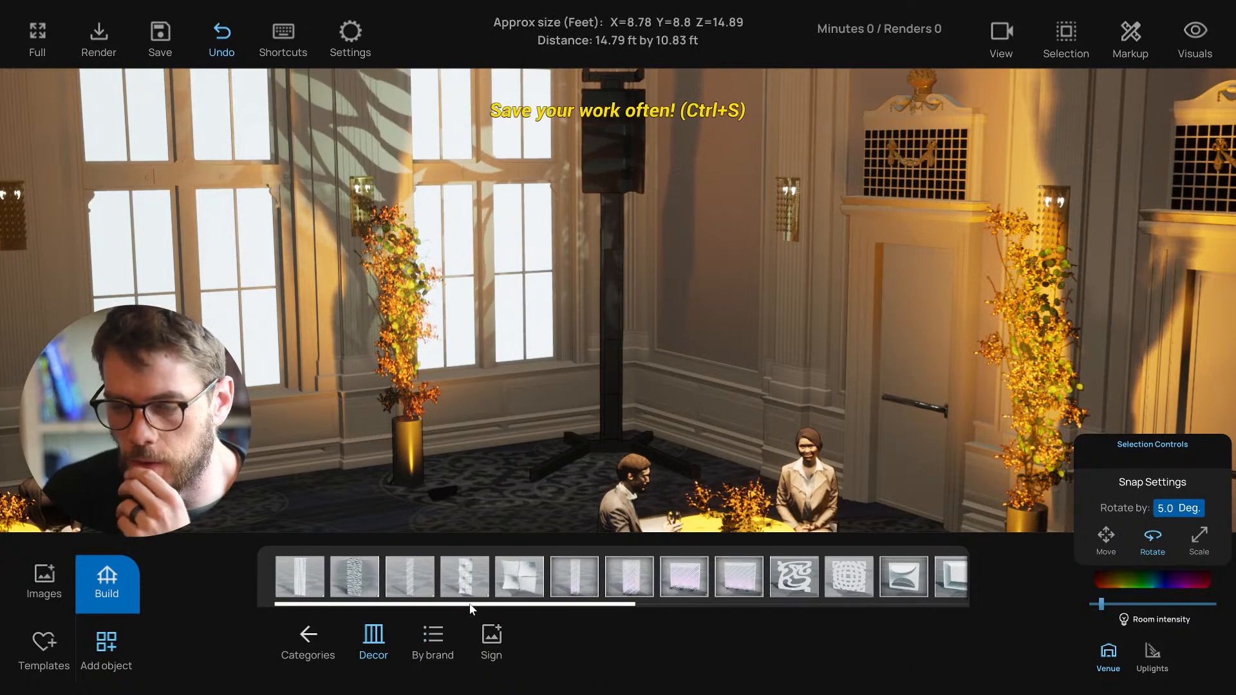
scroll(562, 578, "down", 6)
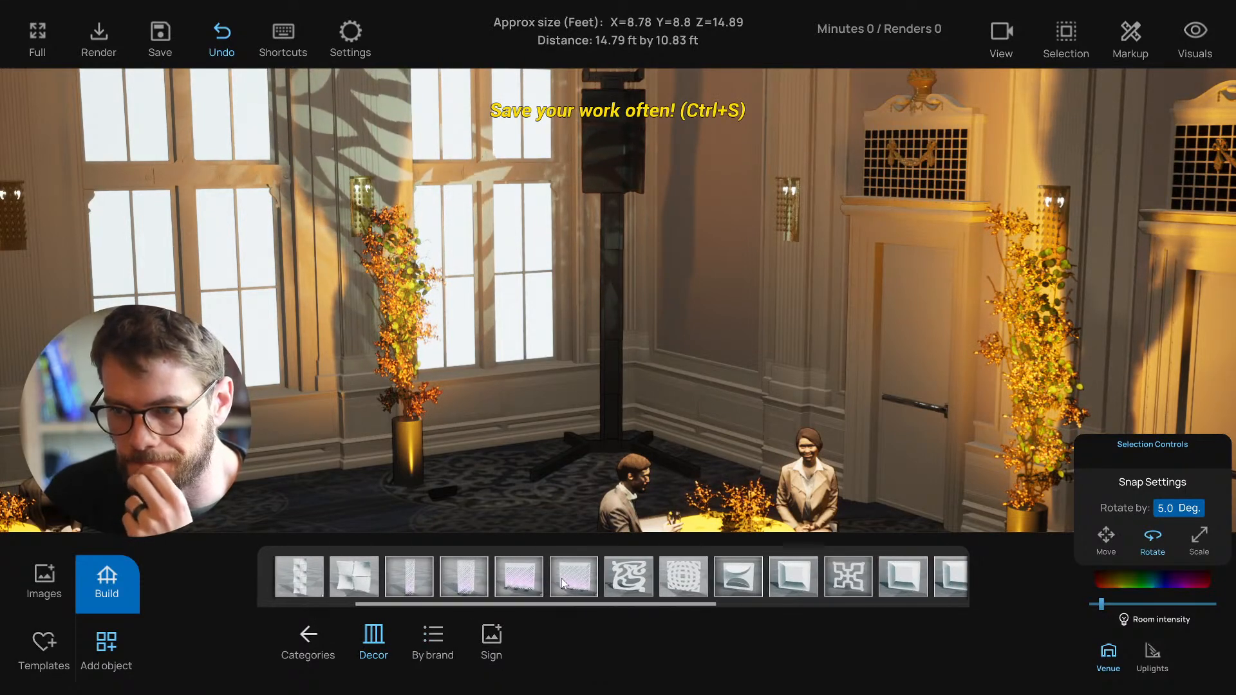
scroll(562, 578, "down", 2)
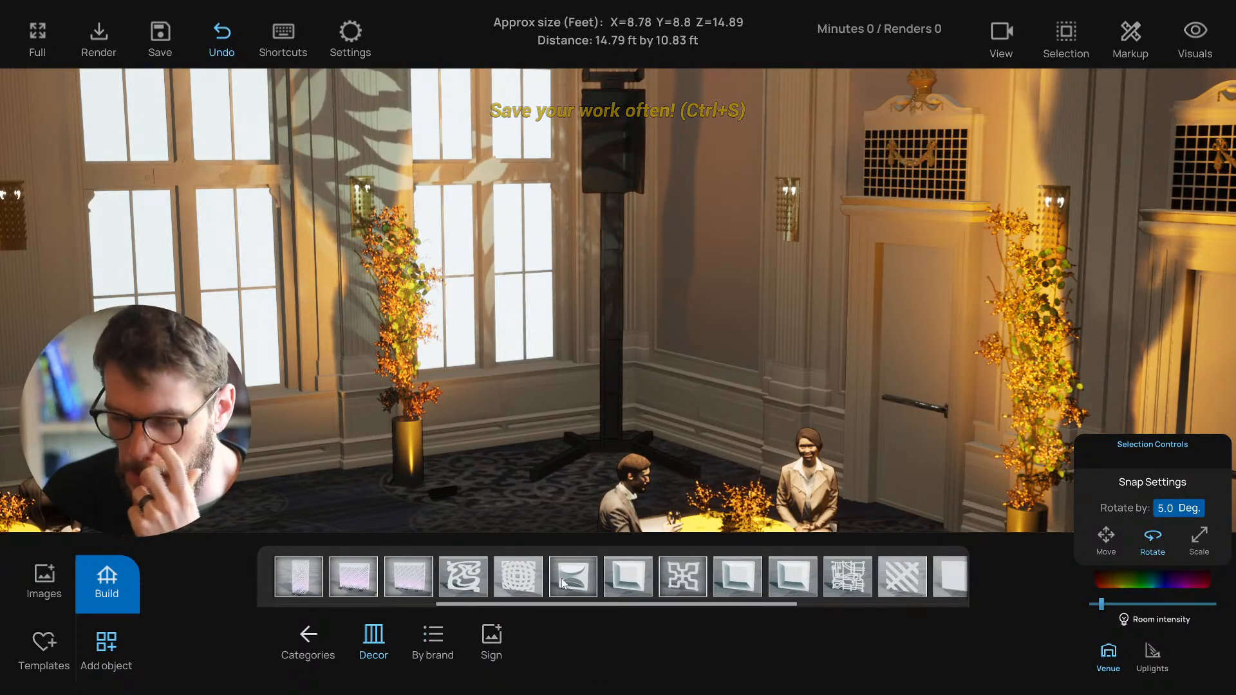
scroll(591, 589, "down", 4)
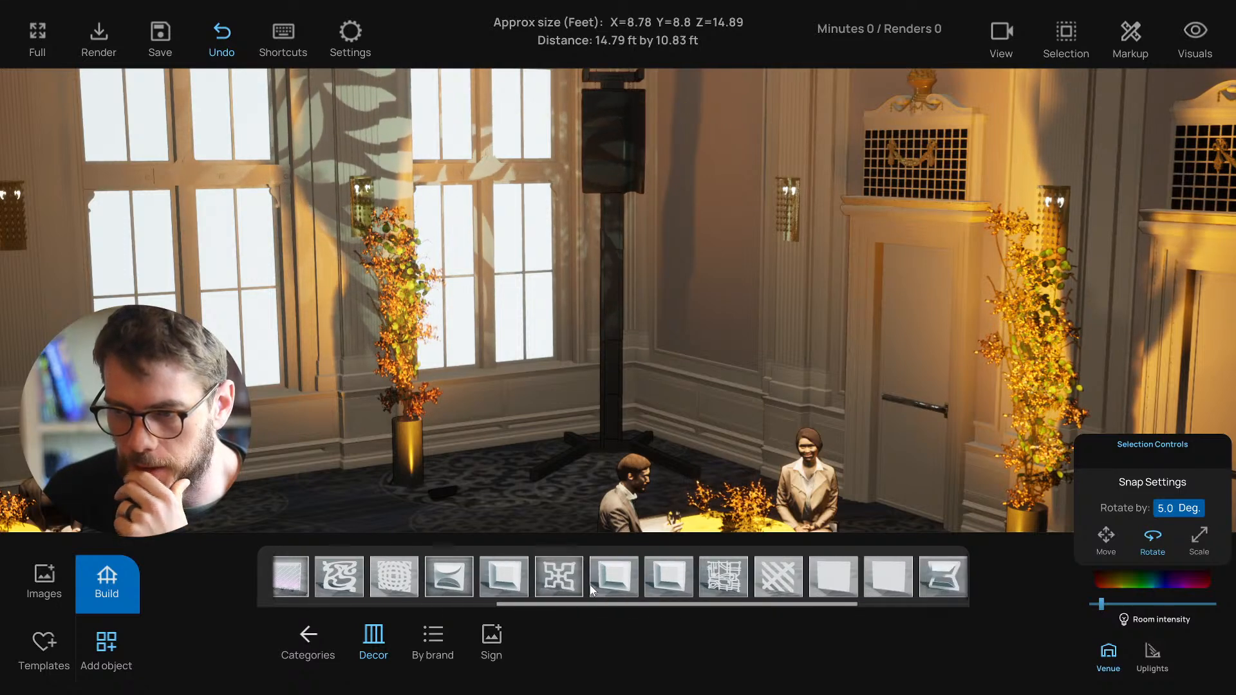
scroll(591, 589, "down", 1)
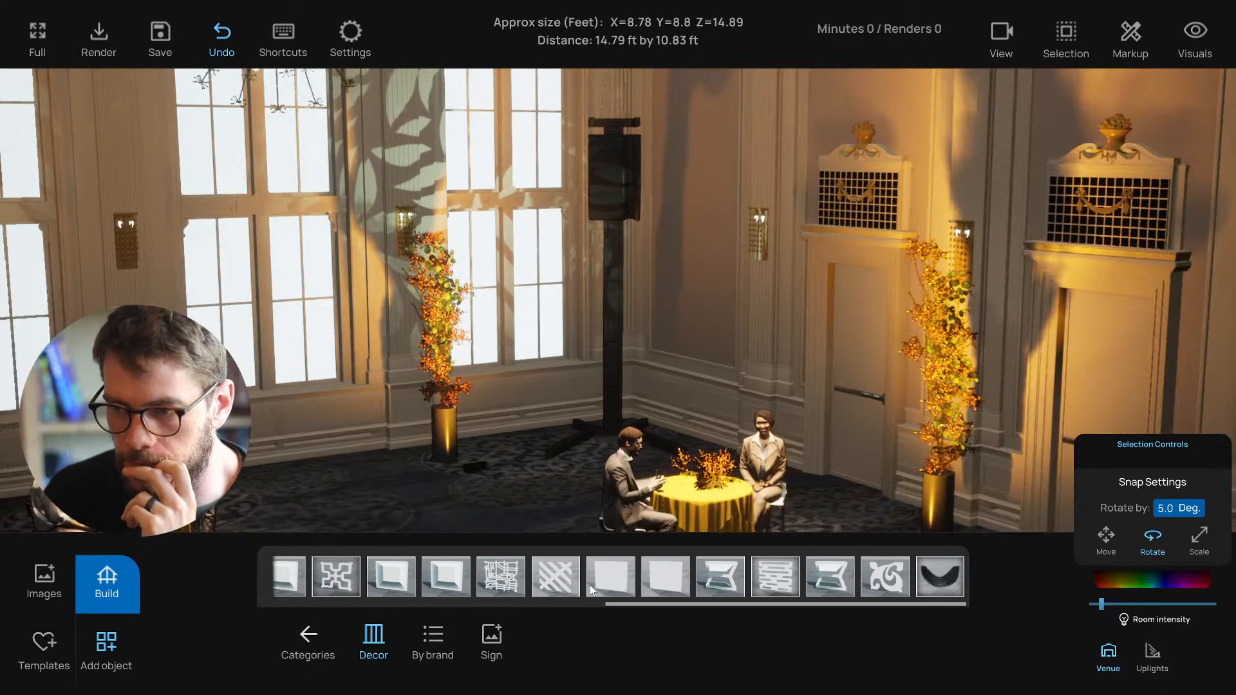
scroll(592, 589, "down", 2)
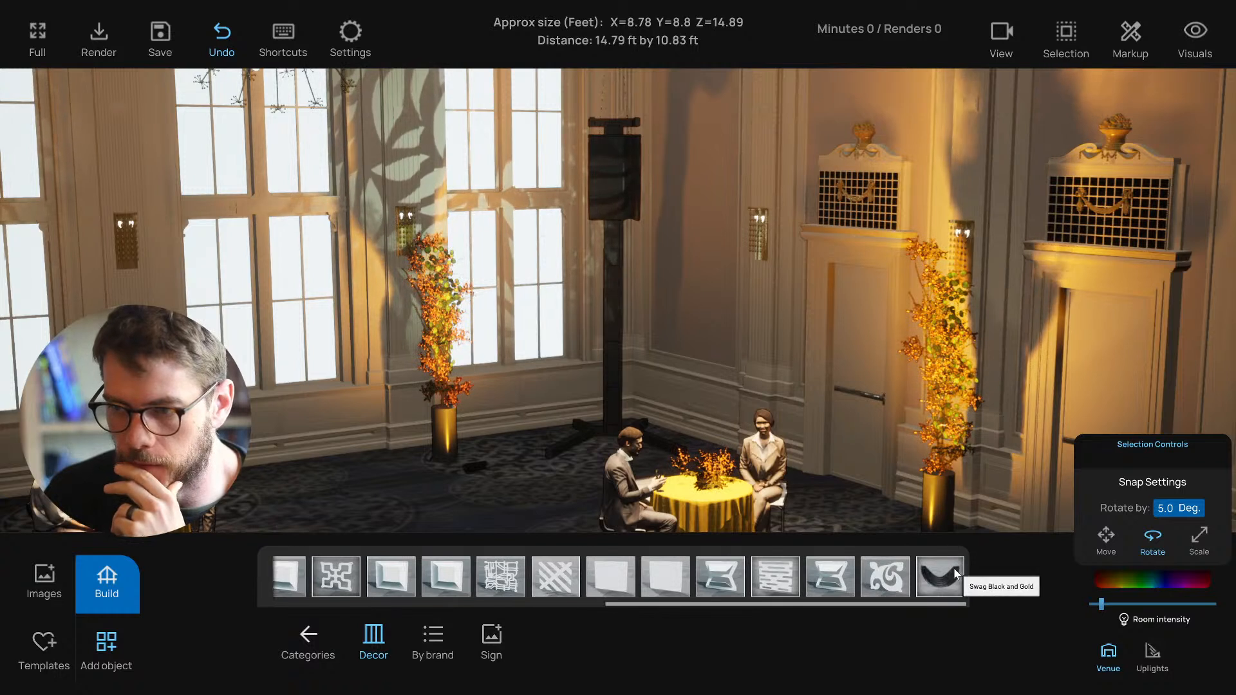
scroll(592, 586, "up", 9)
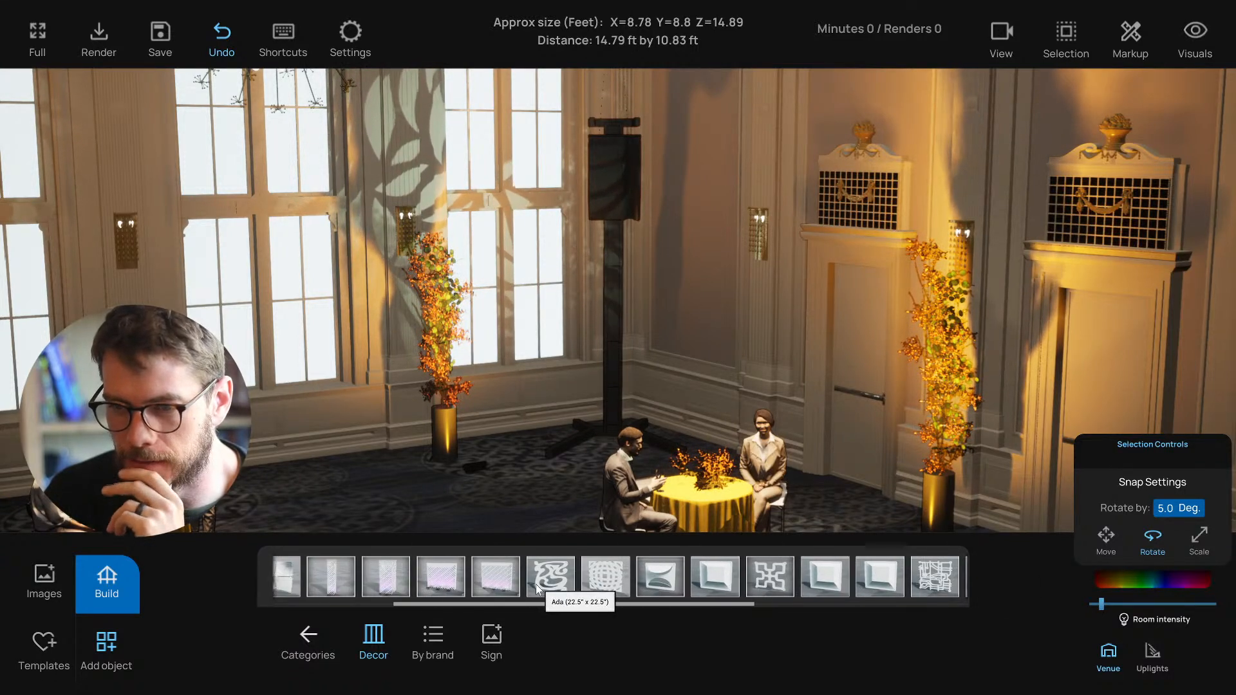
scroll(535, 585, "up", 3)
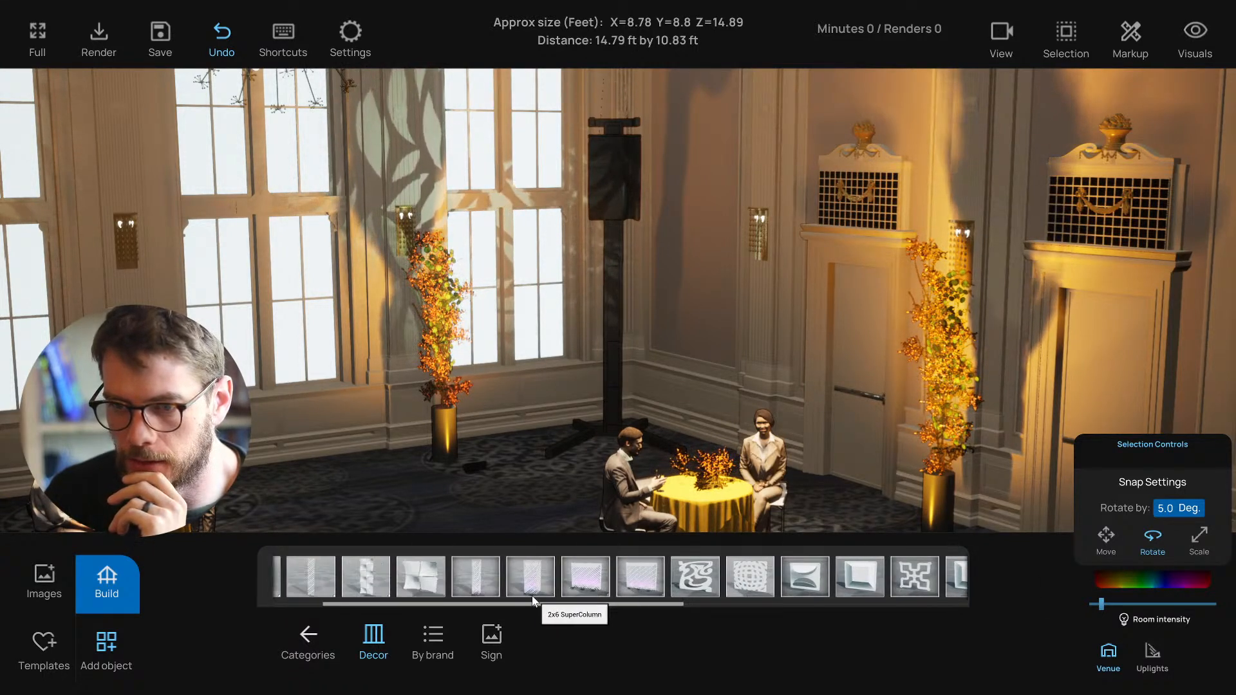
Step: Look through the brand collections of decor models, including Stretch Shapes
left_click(442, 637)
left_click(460, 547)
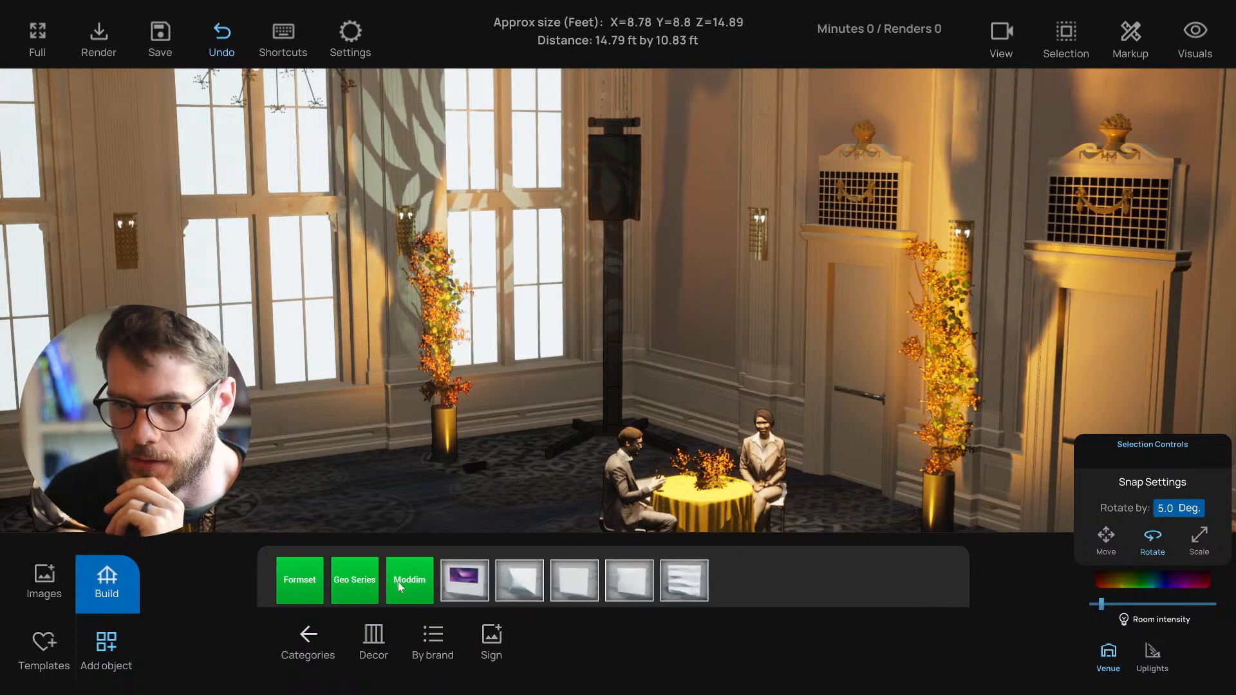
left_click(433, 636)
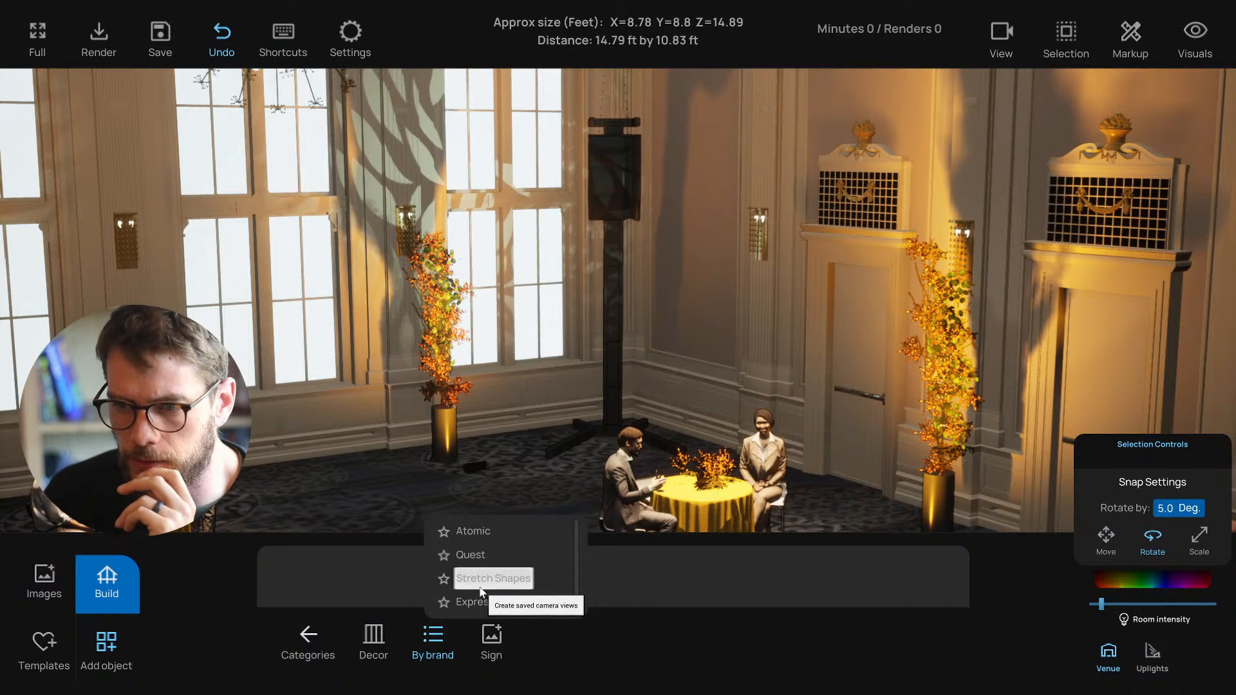
left_click(474, 576)
left_click(433, 642)
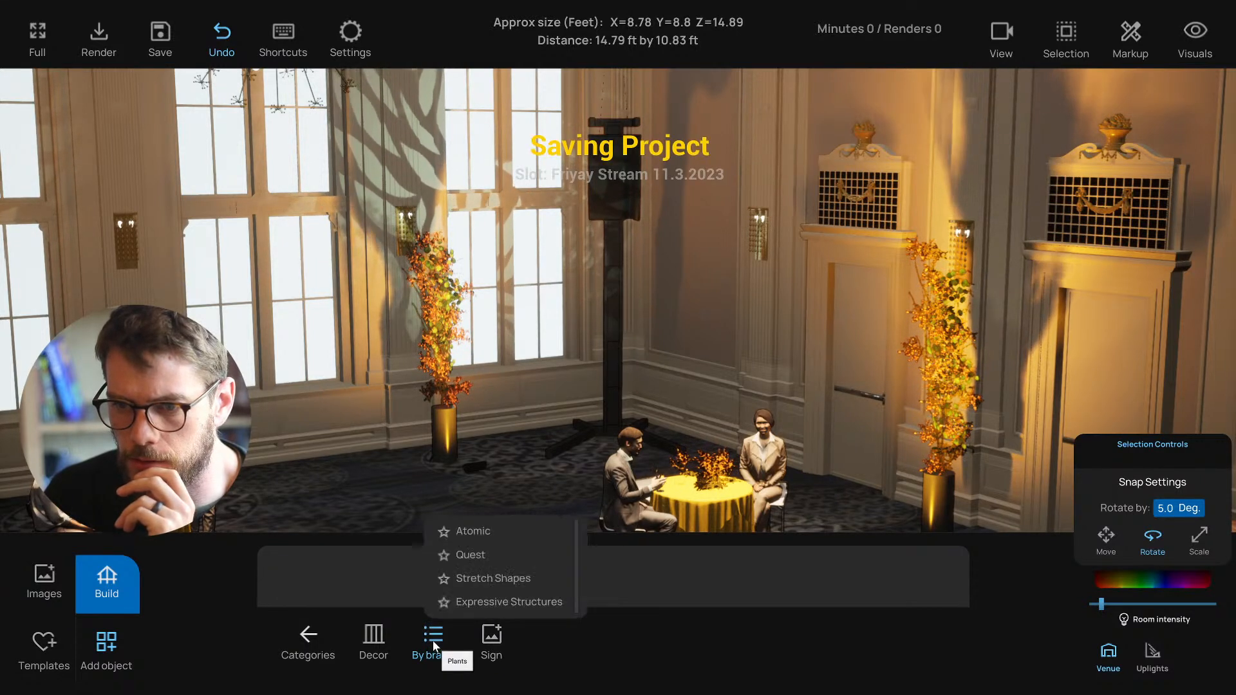
left_click(471, 579)
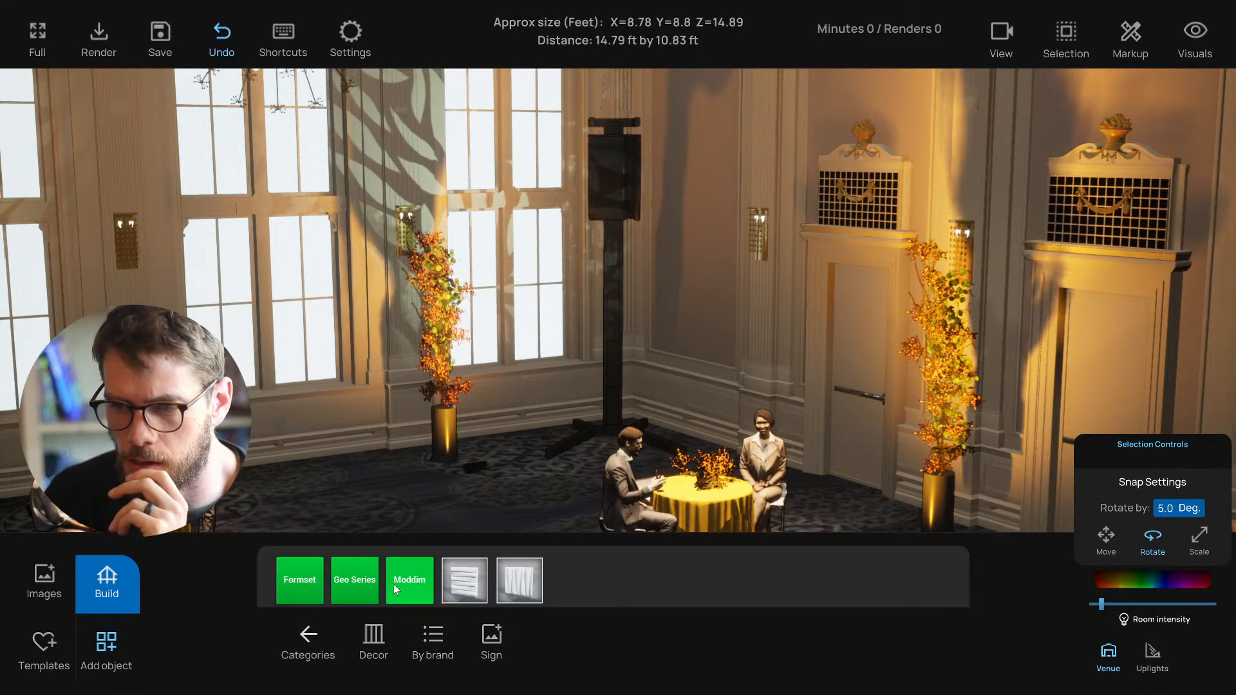
Step: Add the tied-back drape from the staging models and move it close to the corner speaker stand
left_click(377, 640)
left_click(307, 637)
left_click(355, 643)
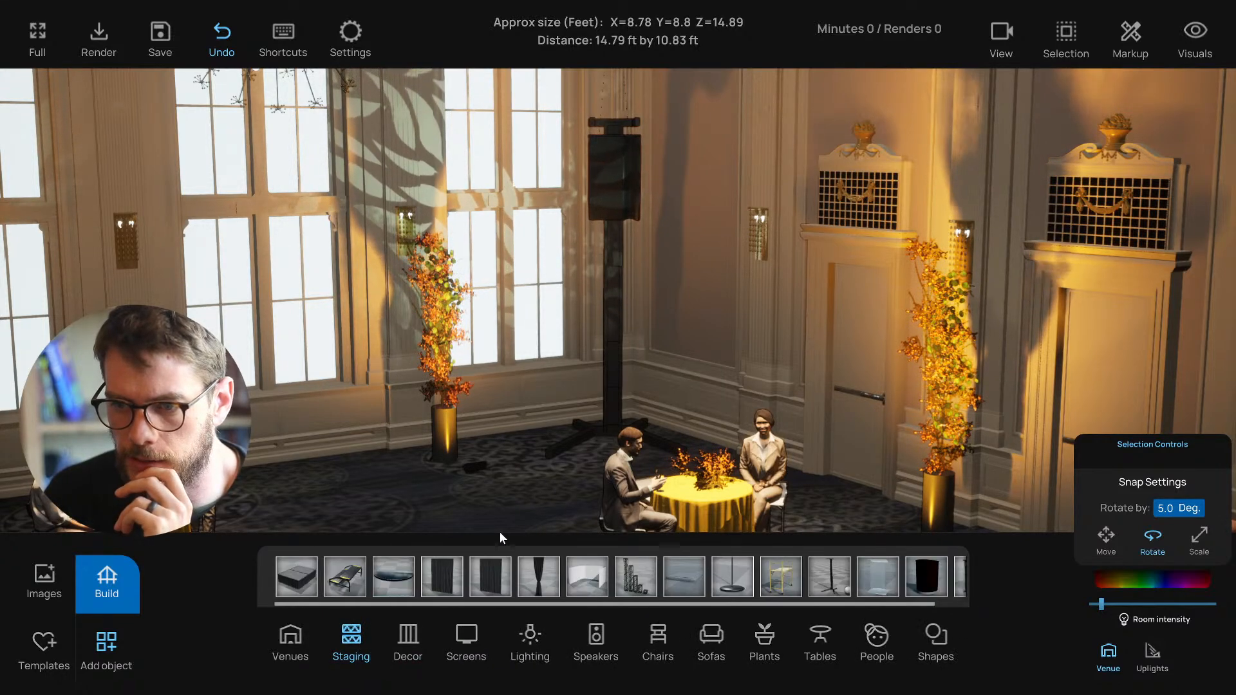
left_click(540, 575)
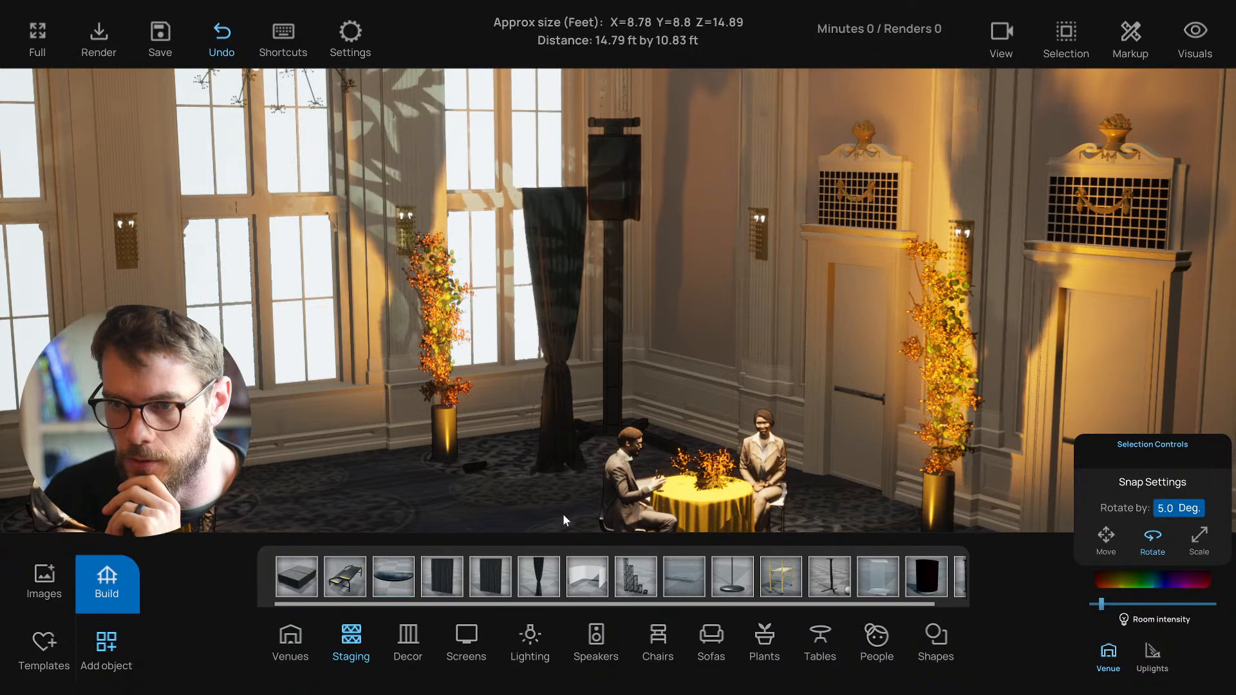
left_click(560, 407)
left_click(561, 377)
left_click_drag(585, 442, 623, 438)
Step: Recolor the tied-back drape to a deep magenta, hex sRGB 8E0074FF
scroll(605, 426, "up", 4)
right_click_drag(605, 426, 566, 453)
right_click_drag(604, 415, 569, 451)
left_click(1143, 581)
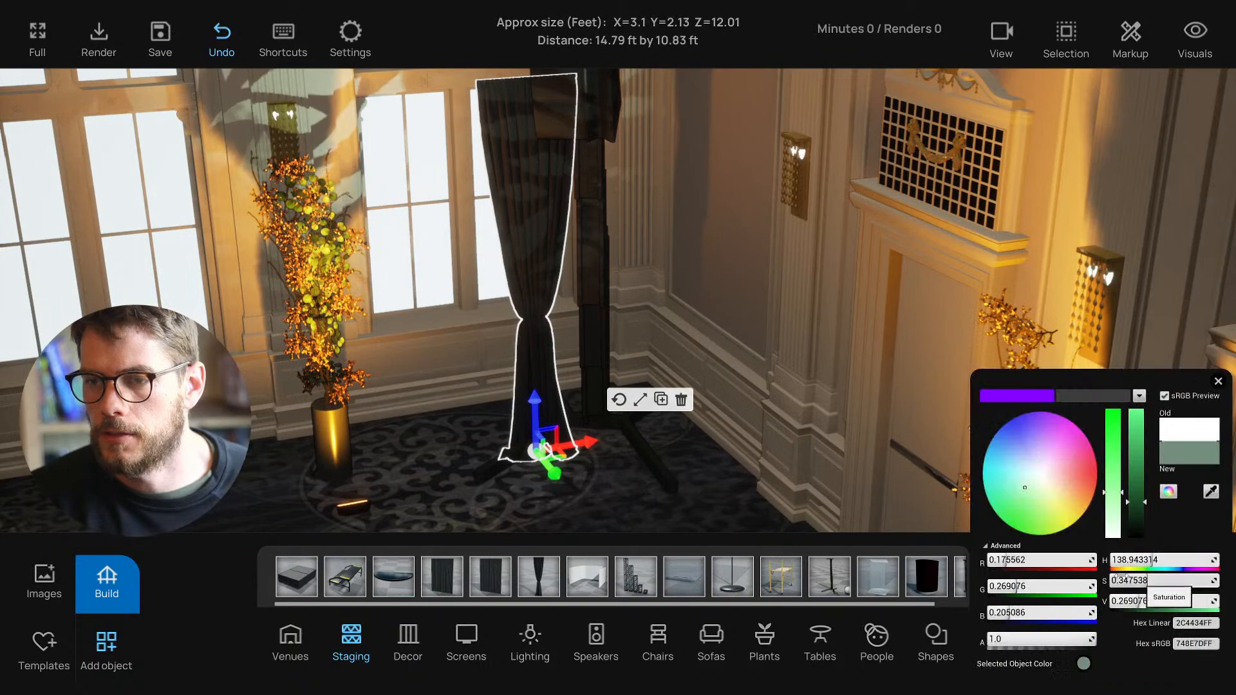
mouse_move(1040, 478)
left_mouse_down()
mouse_move(1025, 443)
mouse_move(993, 458)
mouse_move(1085, 461)
mouse_move(995, 417)
left_mouse_up()
left_click_drag(1099, 462, 1086, 433)
Step: Shift the drape in front of the stand's post and scale its height up to the stand's crossbar
scroll(805, 430, "down", 3)
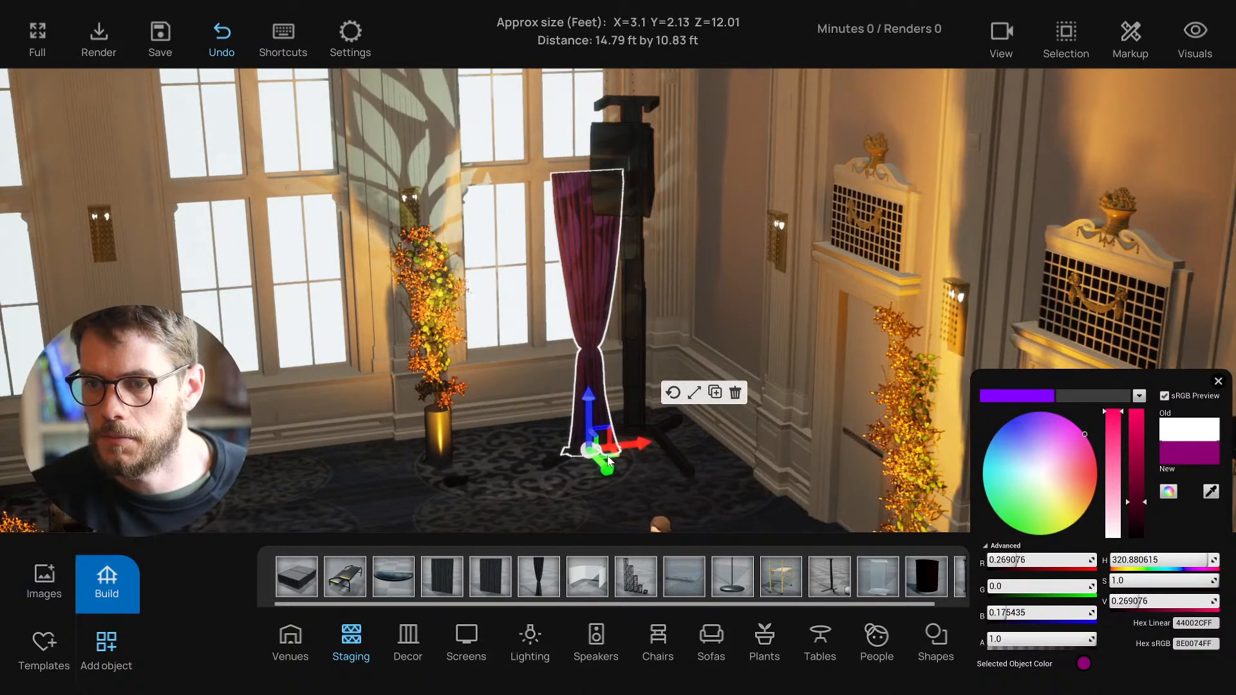
left_click_drag(604, 461, 651, 450)
right_click_drag(675, 418, 721, 411)
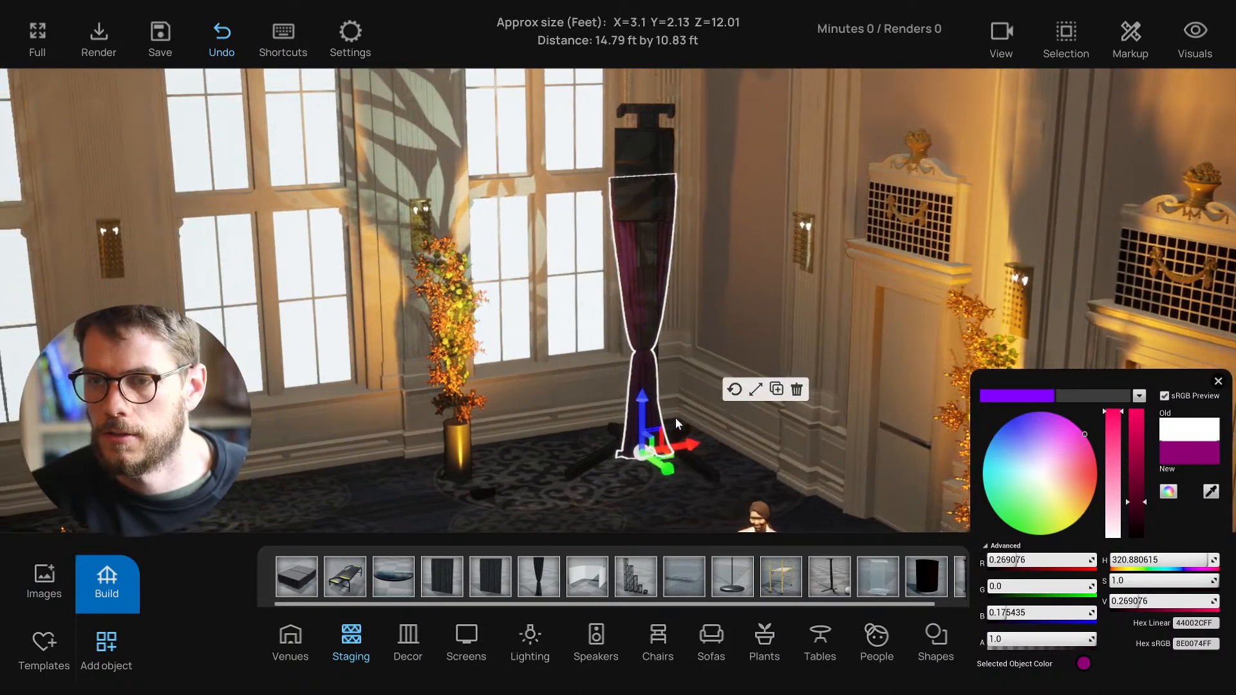
scroll(721, 411, "up", 2)
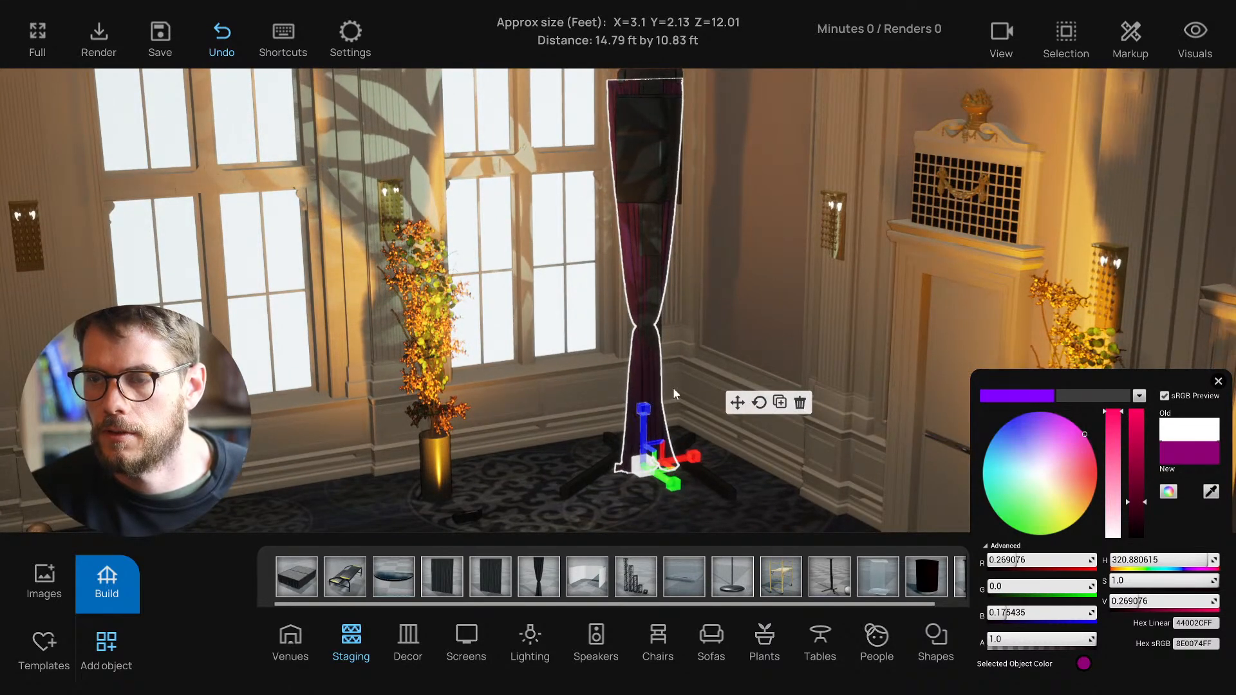
right_click_drag(673, 389, 671, 397)
Step: Rotate the drape to match the stand's angle and nudge it between the post and the hanging speaker
left_click(744, 400)
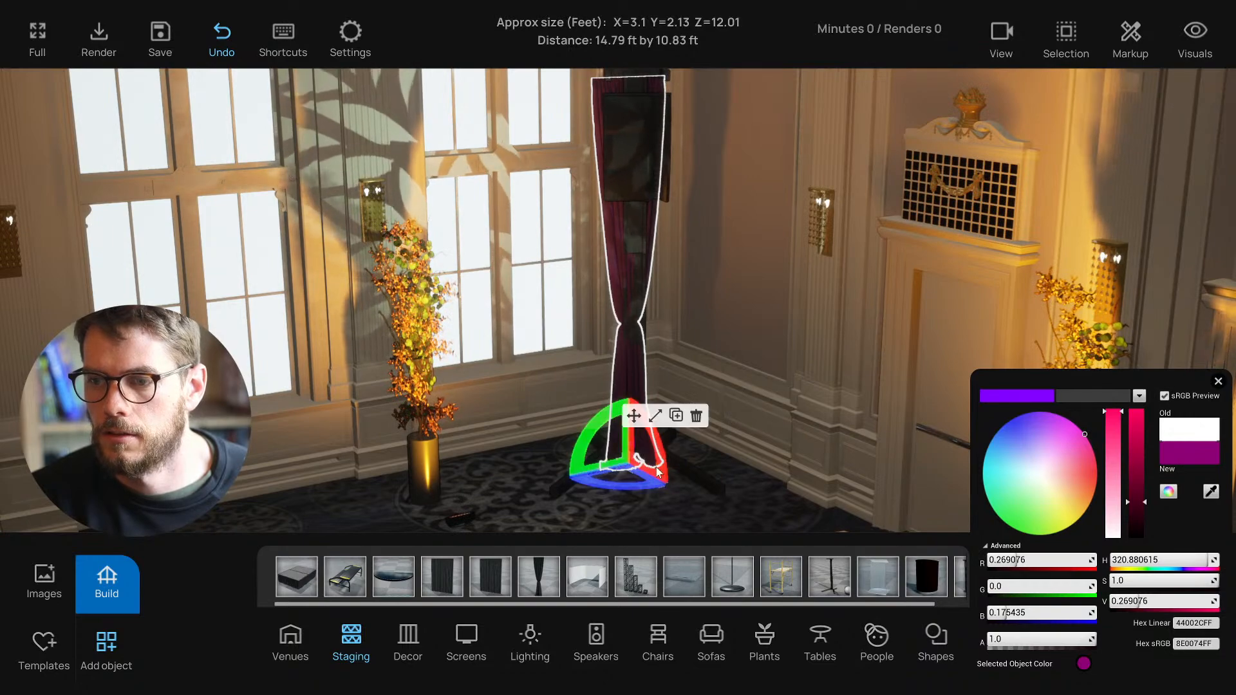
left_click_drag(623, 491, 556, 490)
right_click_drag(556, 491, 622, 489)
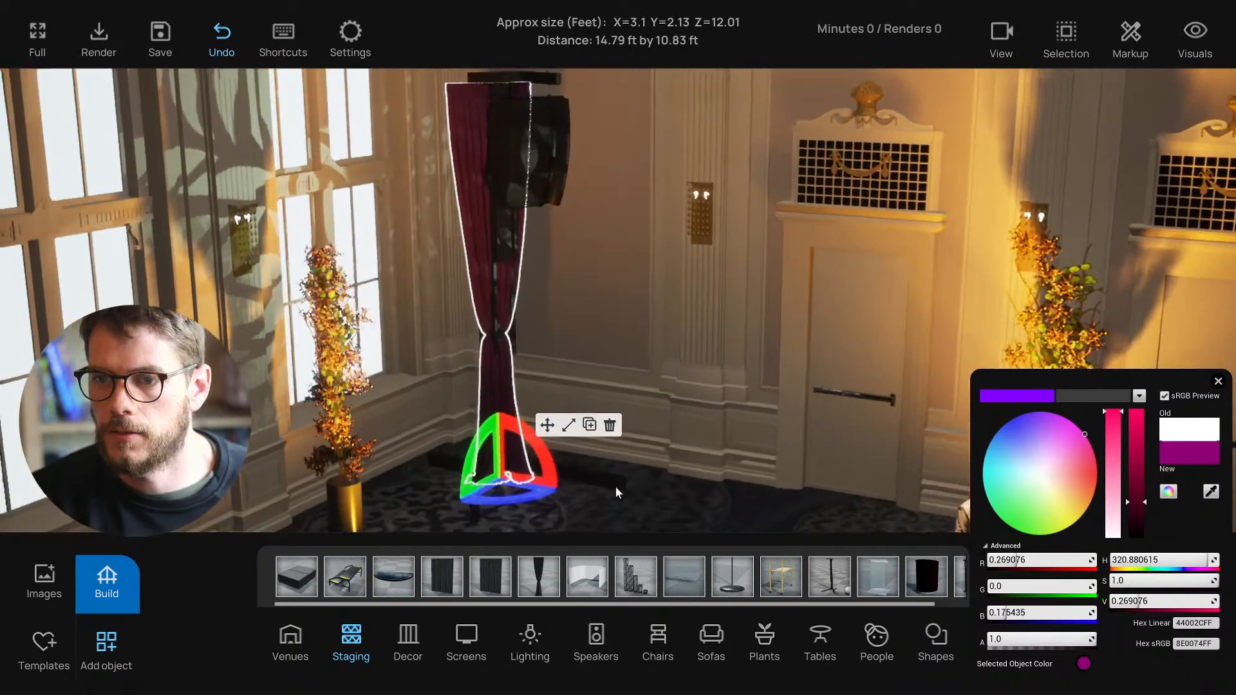
left_click(551, 432)
mouse_move(524, 484)
left_mouse_down()
mouse_move(538, 494)
mouse_move(530, 508)
mouse_move(542, 483)
left_mouse_up()
right_click_drag(543, 485, 518, 531)
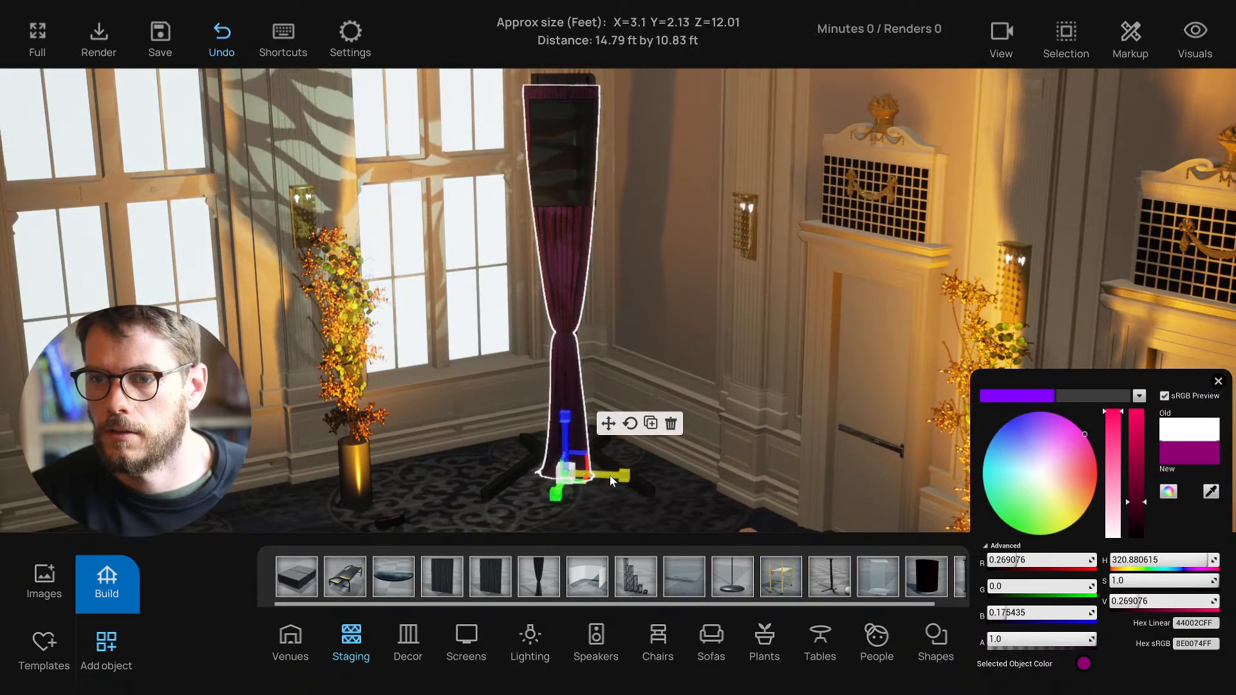
left_click(611, 425)
left_click(640, 457)
Step: Review the draped speaker stand from across the ballroom and inspect the undraped moving-light stands by the windows
scroll(641, 458, "down", 5)
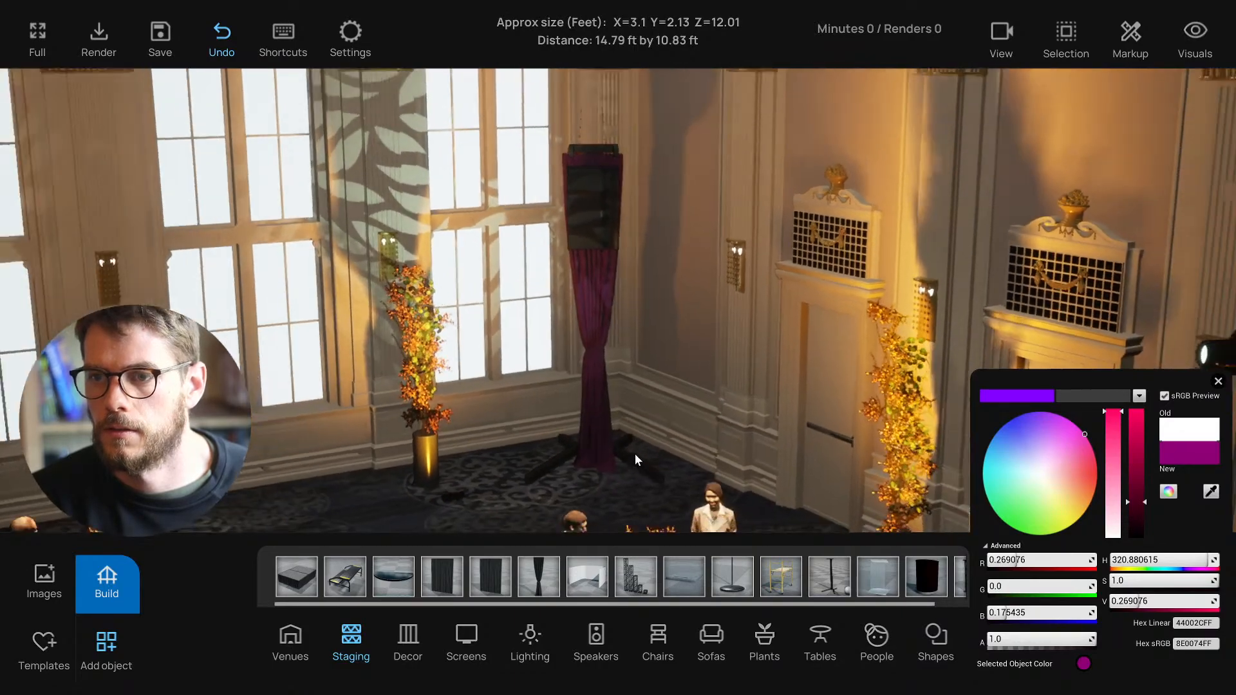
scroll(635, 459, "down", 10)
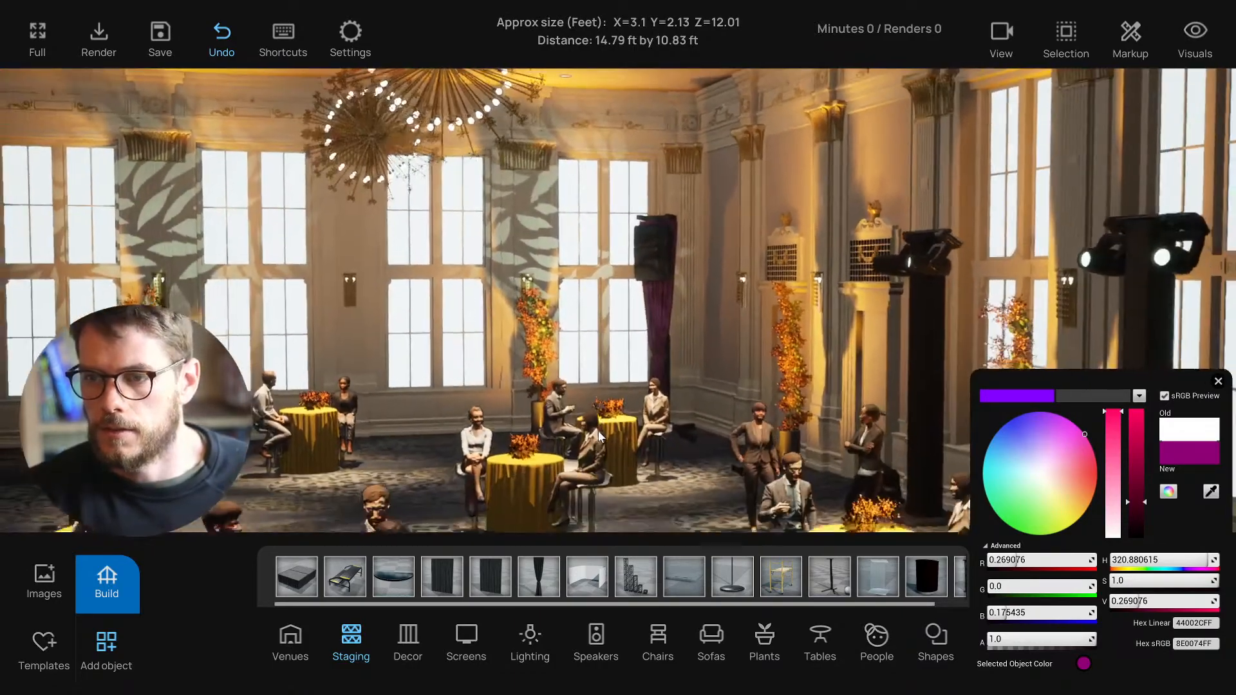
scroll(588, 430, "down", 4)
scroll(589, 430, "up", 5)
right_click_drag(589, 430, 659, 375)
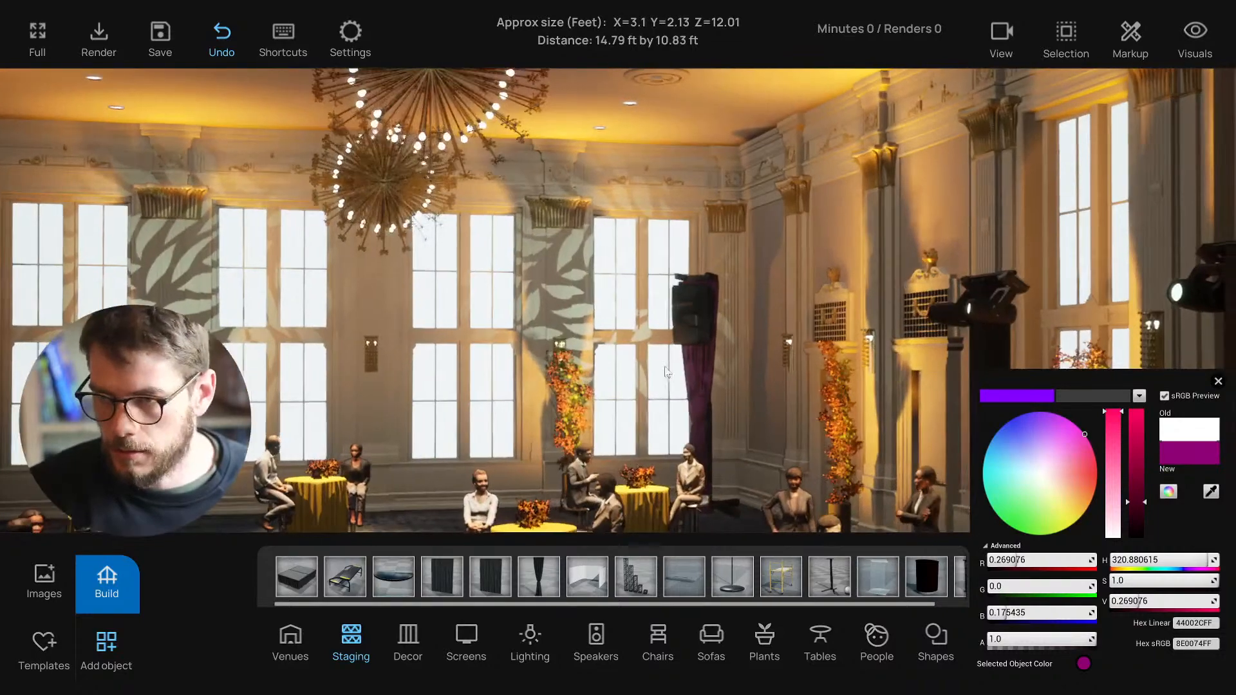
left_click(689, 385)
right_click_drag(632, 417, 614, 419)
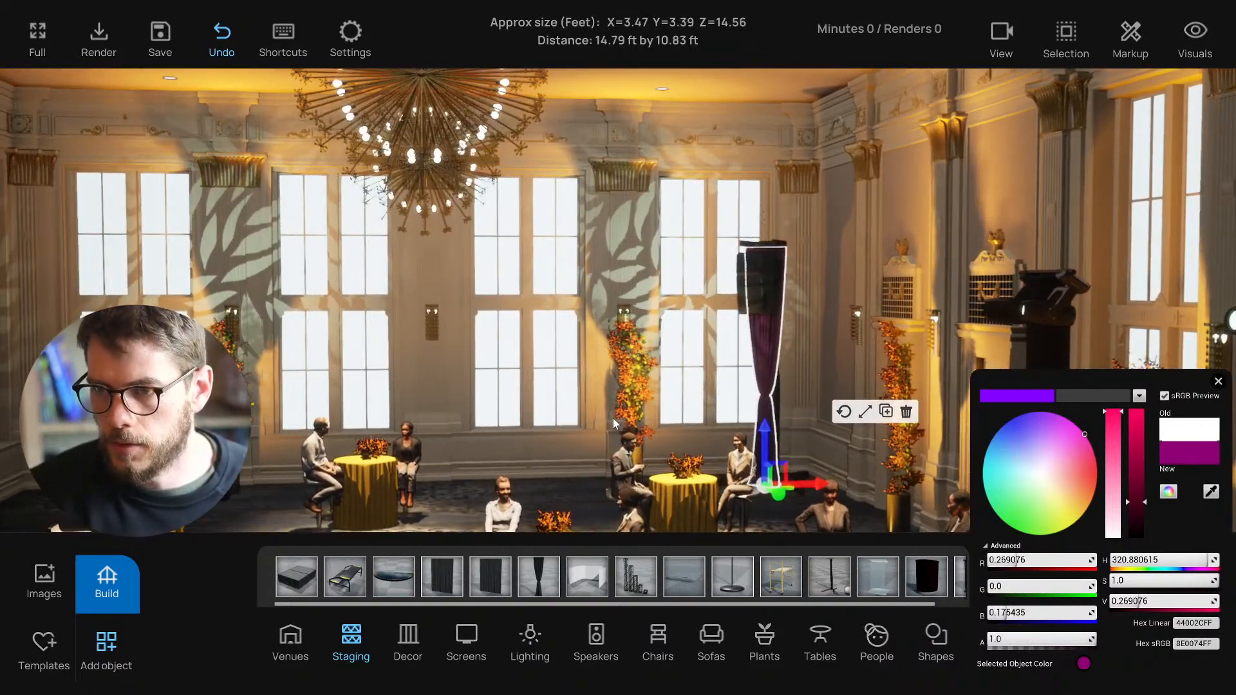
scroll(551, 368, "down", 2)
left_click(541, 379)
scroll(544, 379, "down", 6)
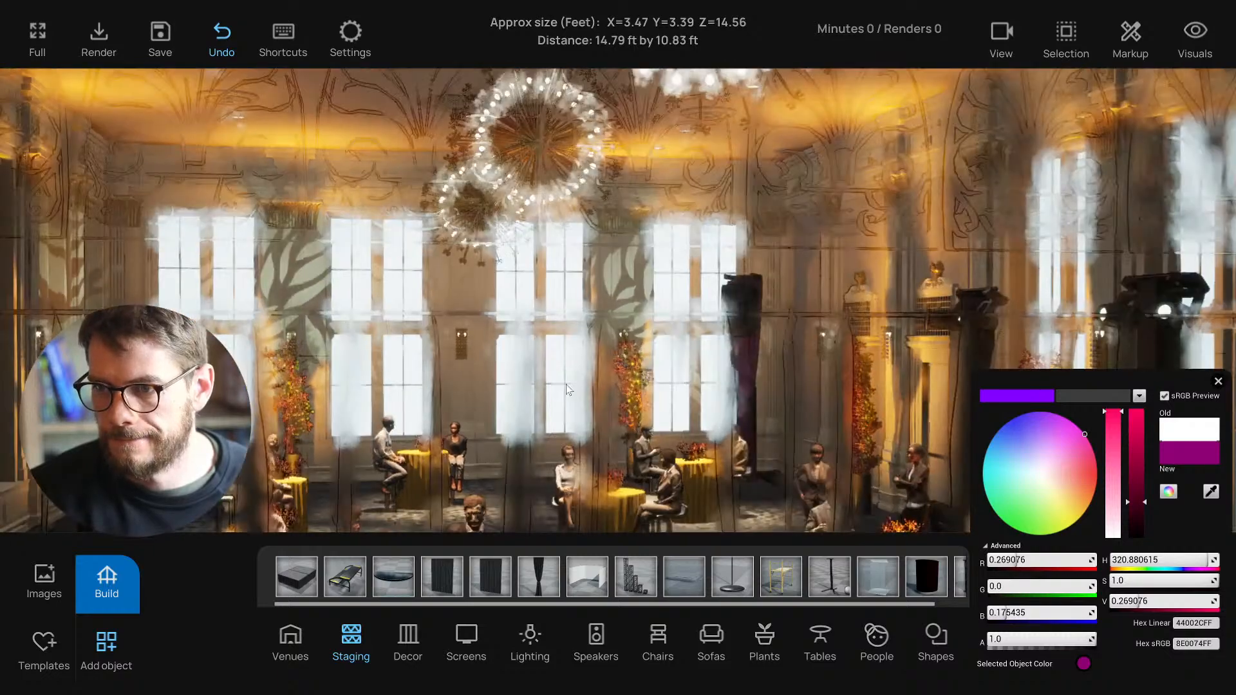
scroll(566, 386, "up", 4)
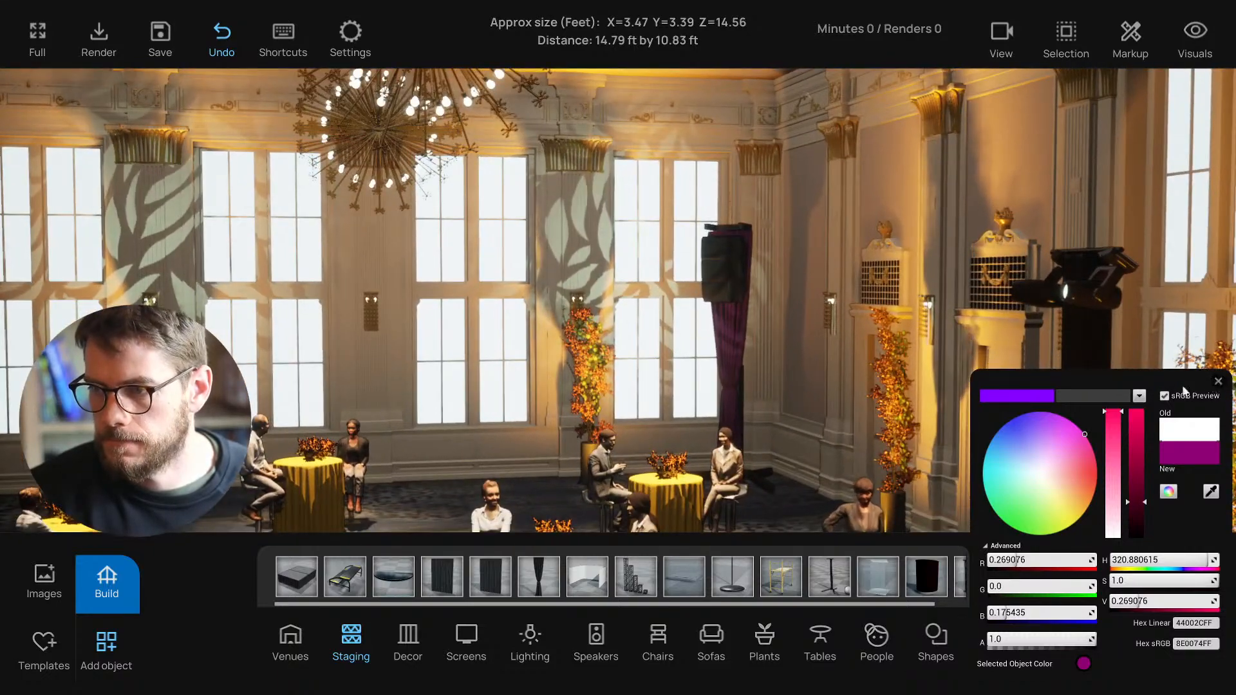
left_click(1216, 382)
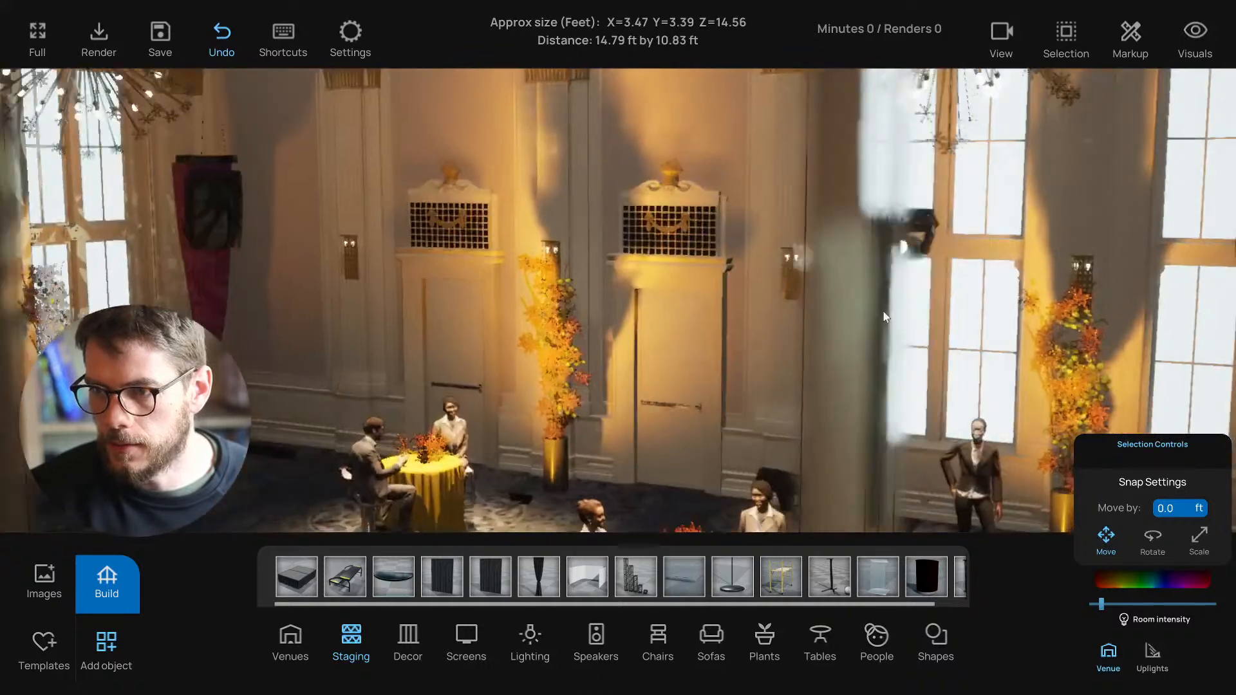
middle_click_drag(884, 312, 812, 326)
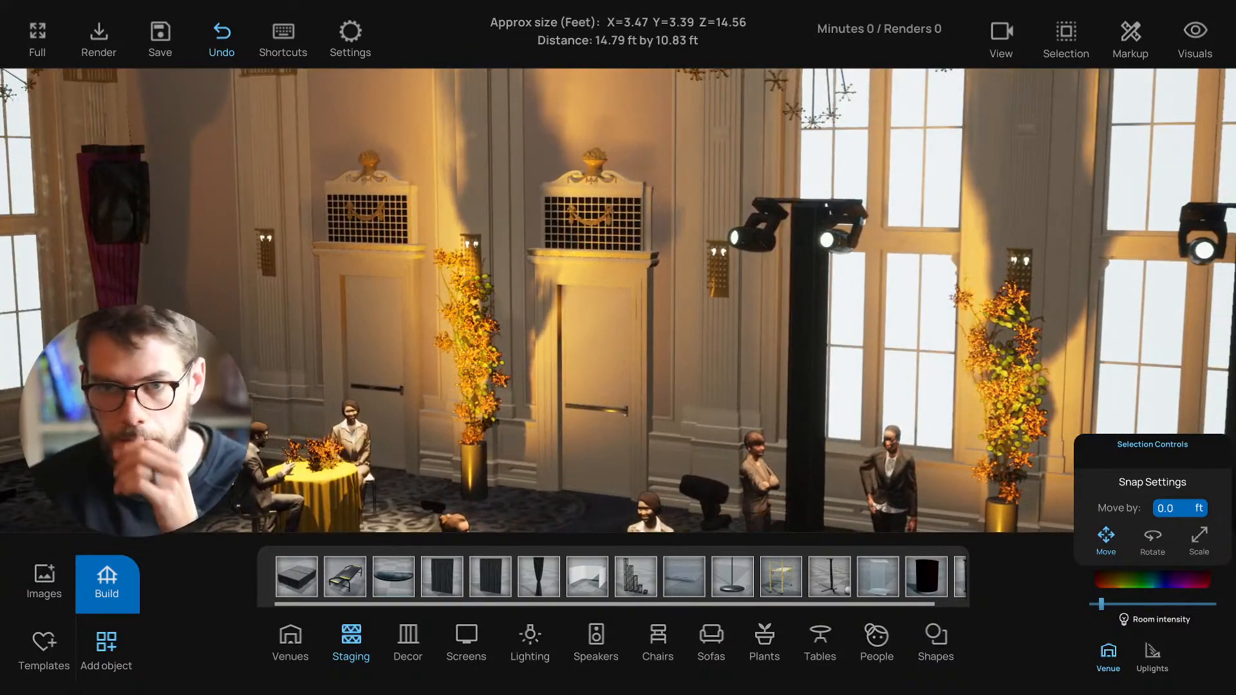
Step: Duplicate the magenta drape and place the copy in front of the moving-light stand nearest the doors
left_click(118, 354)
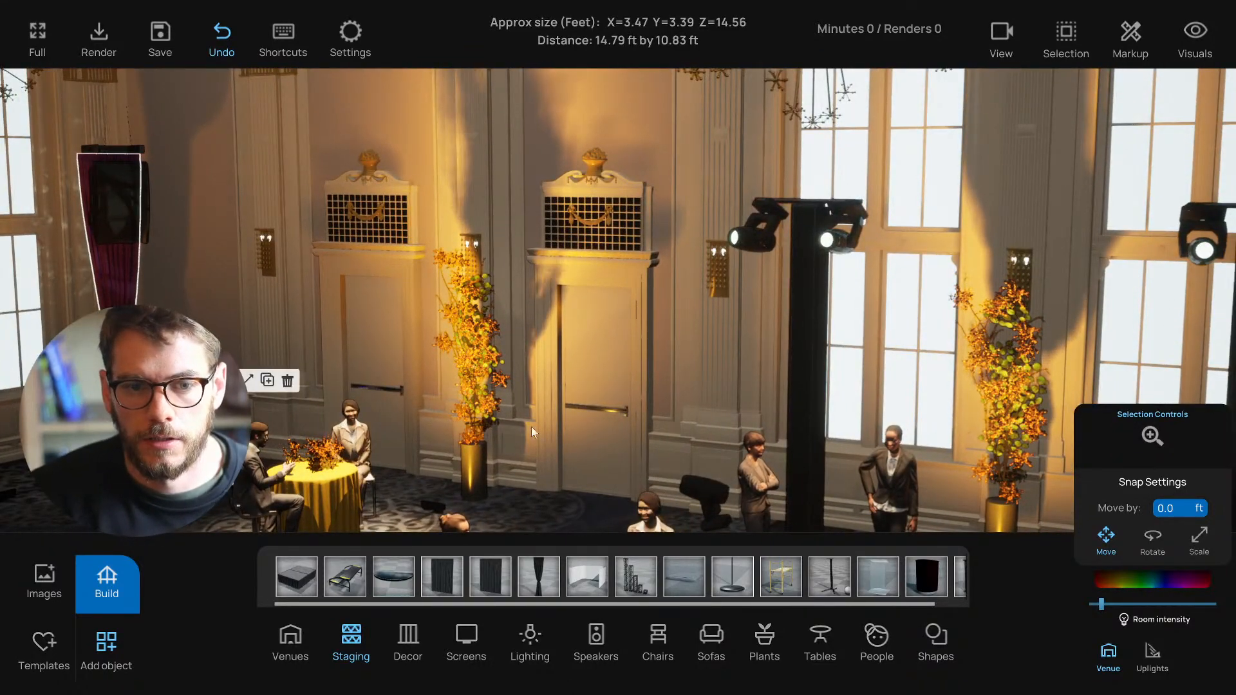
key("s")
key("d")
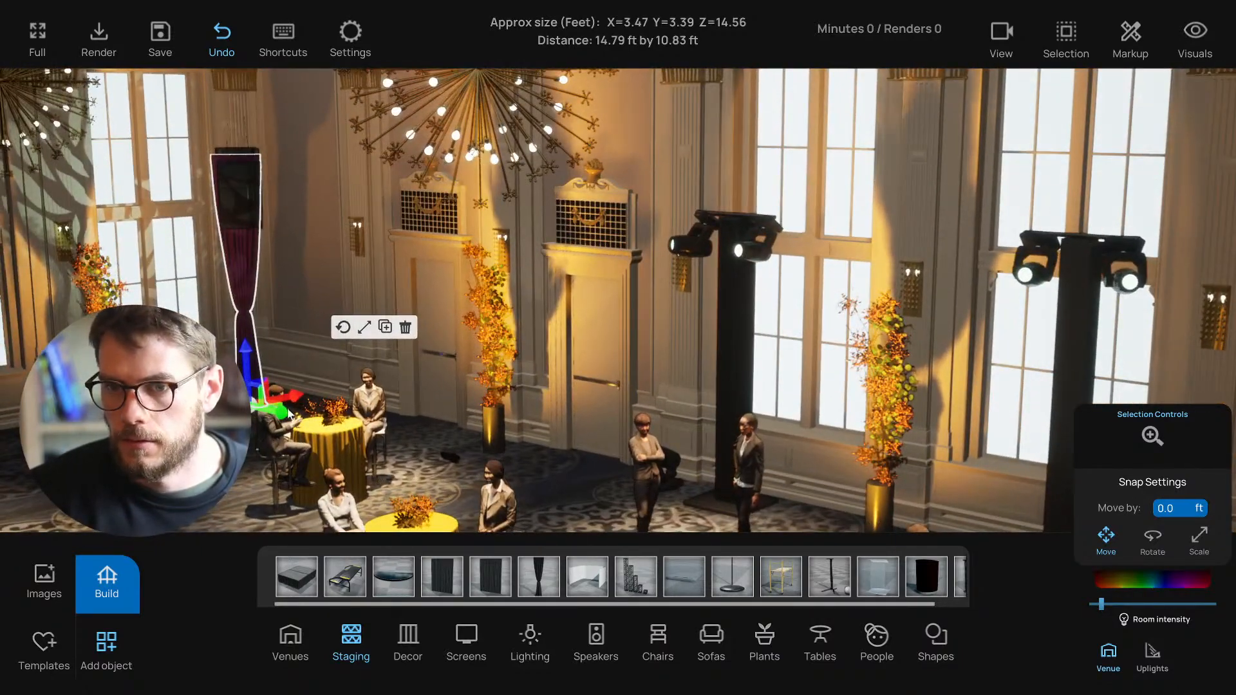
left_click_drag(381, 438, 778, 528)
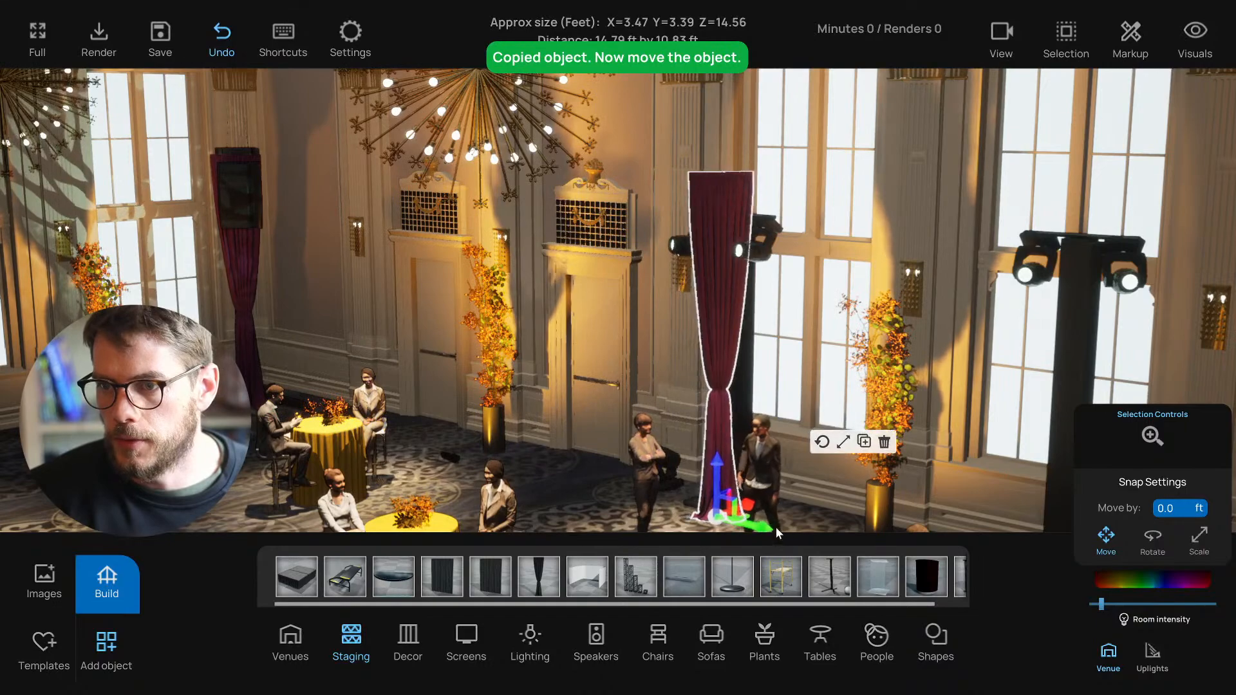
key("f")
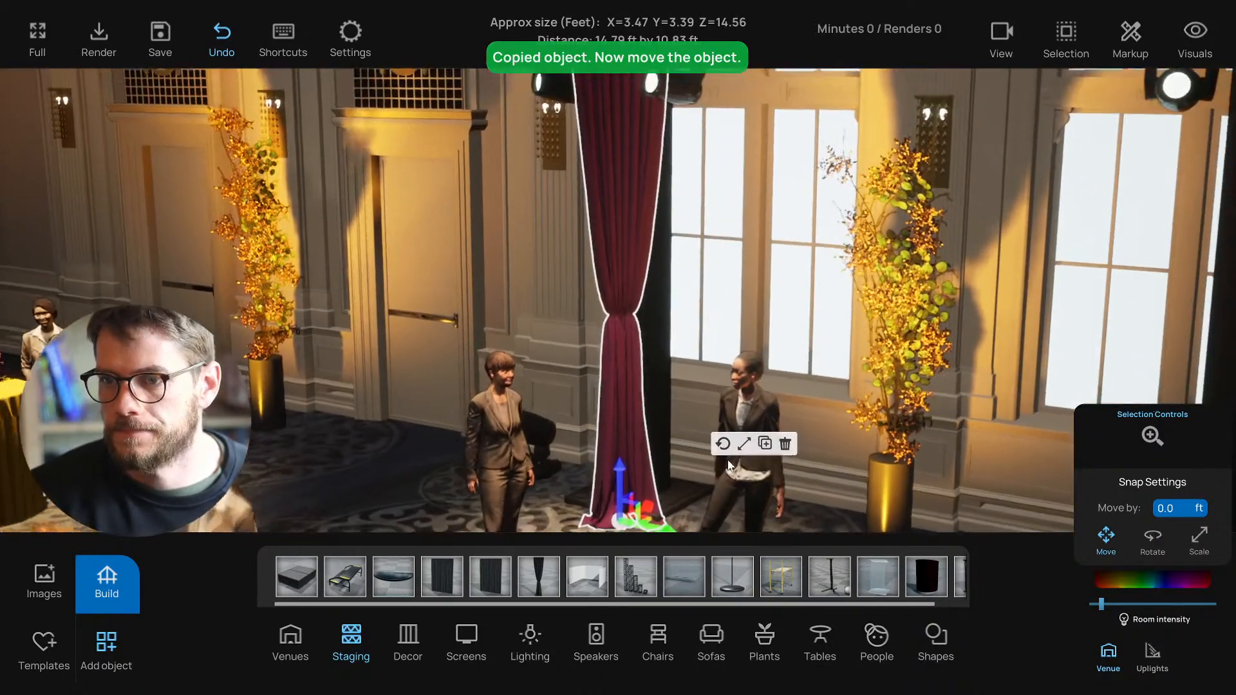
Step: Turn the copied drape to face the room and move it closer to the moving-light stand's post
left_click(722, 441)
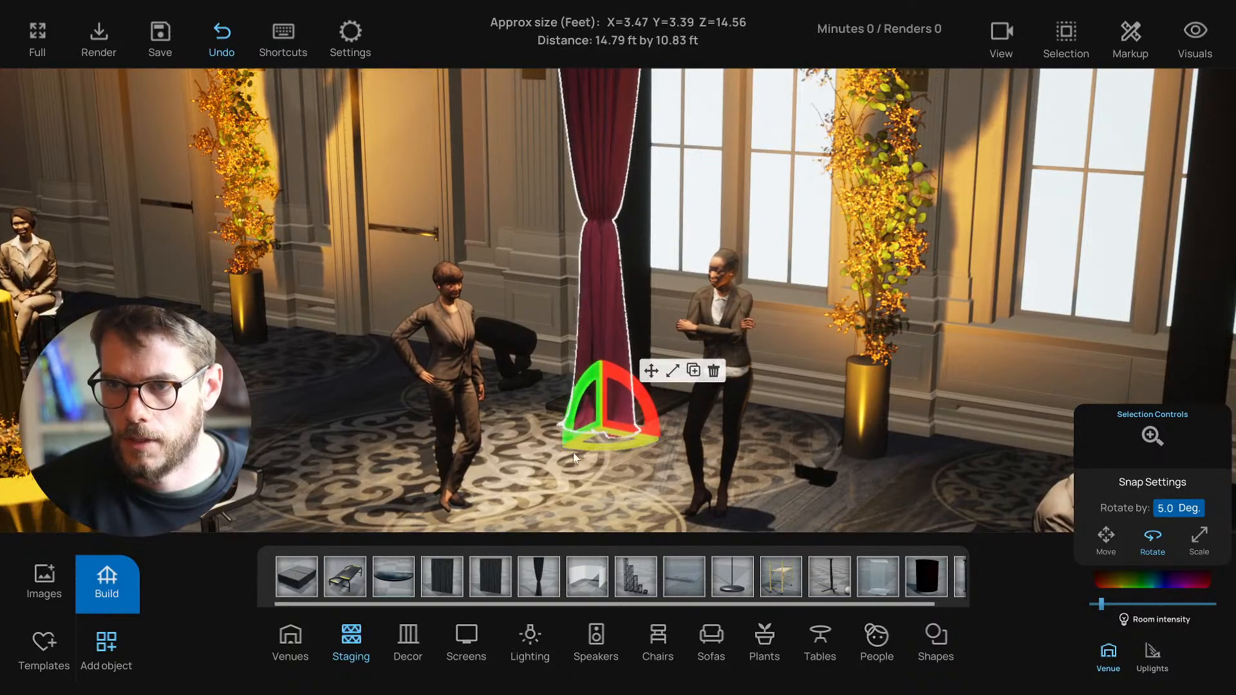
scroll(554, 450, "up", 2)
right_click_drag(563, 400, 638, 444)
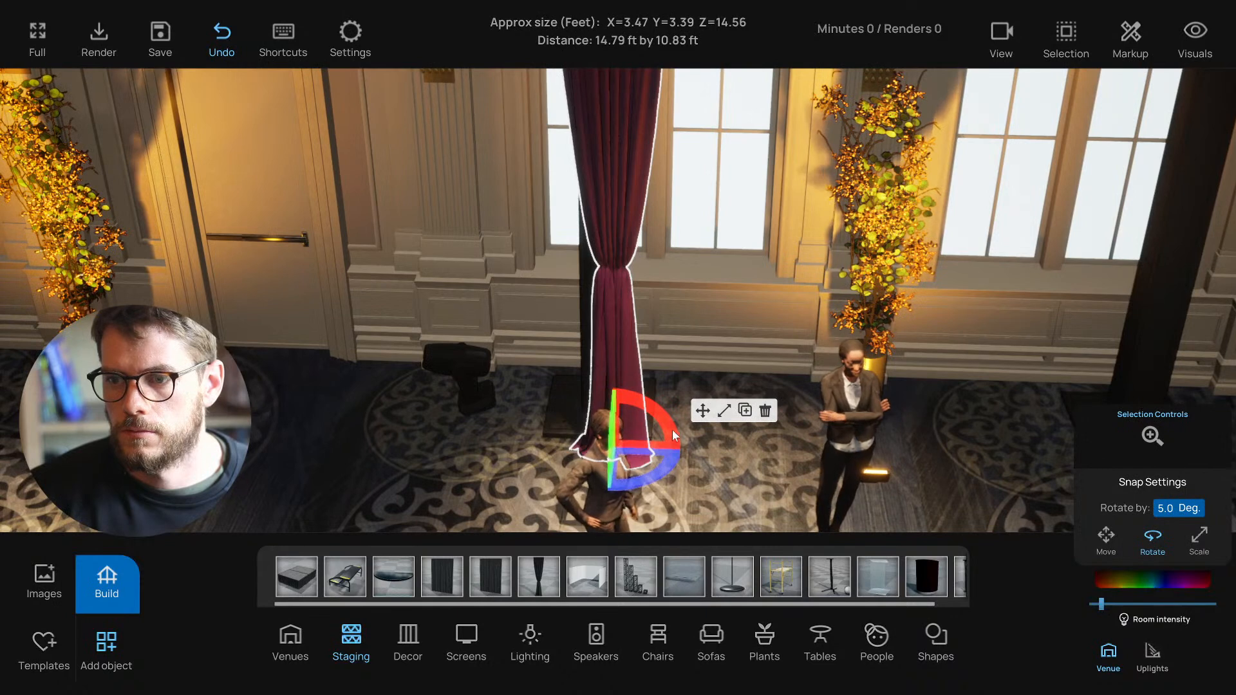
left_click(702, 410)
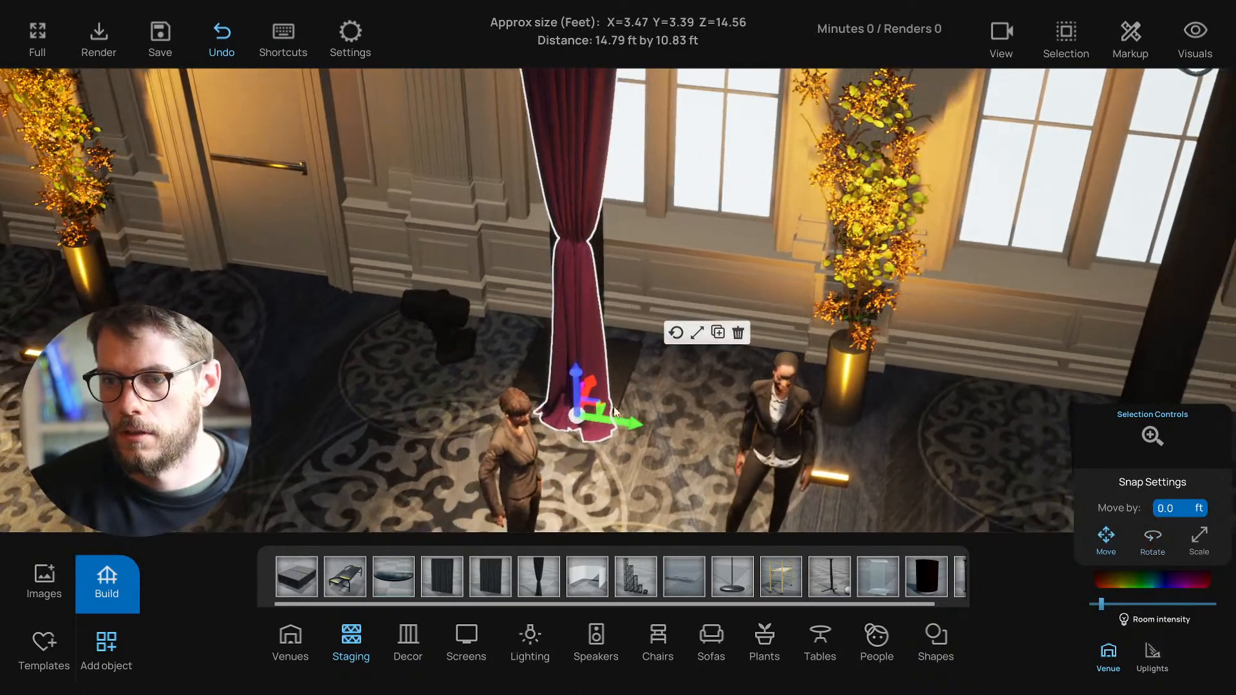
left_click_drag(616, 405, 601, 383)
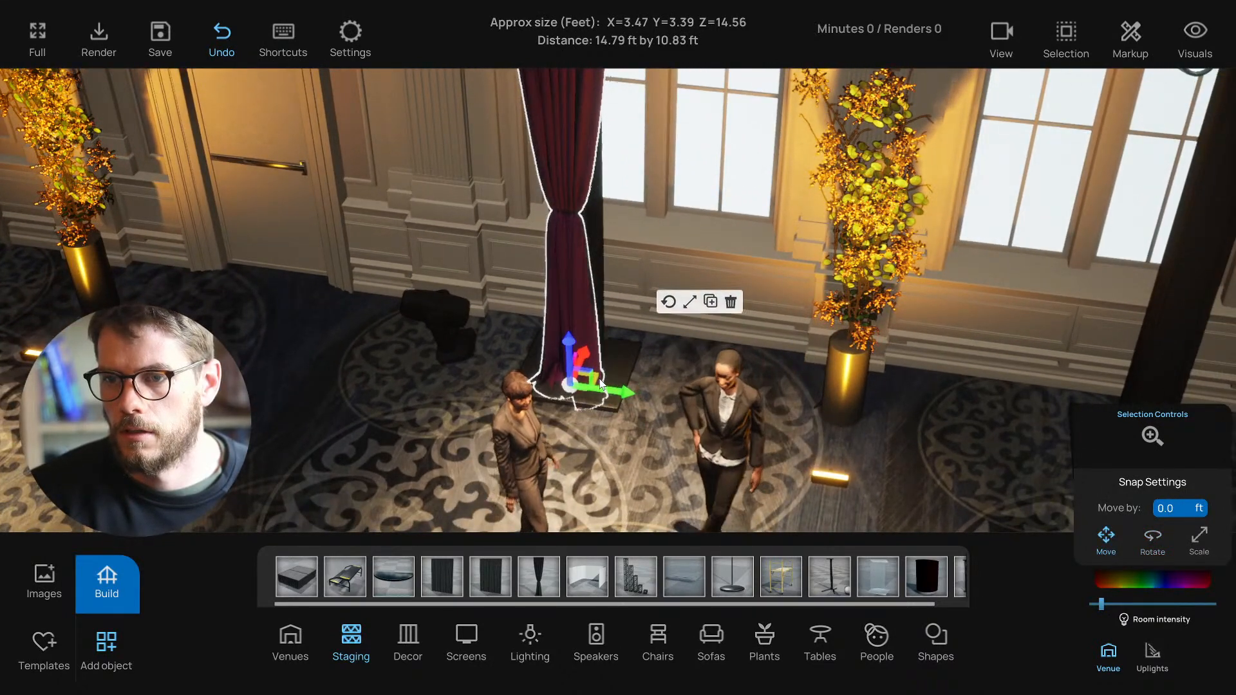
scroll(608, 373, "up", 4)
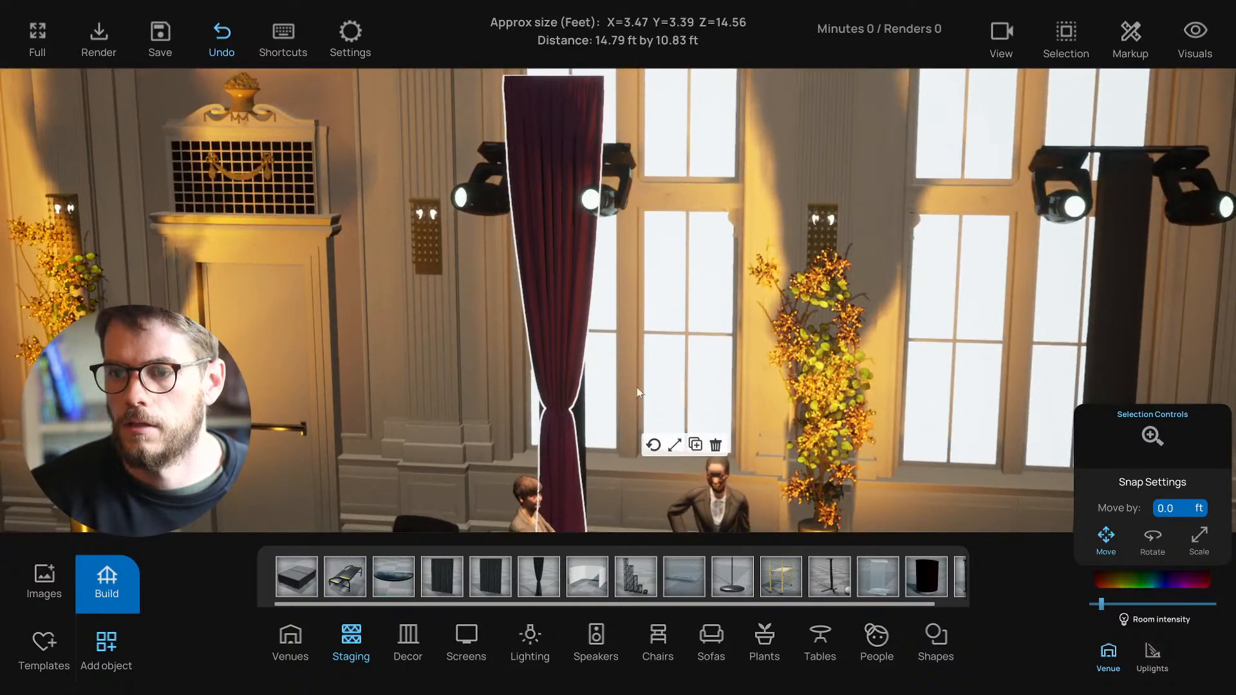
Step: Scale the copied drape down to the light stand's crossbar height and narrow it to fit between the moving lights
key("a")
left_click(690, 445)
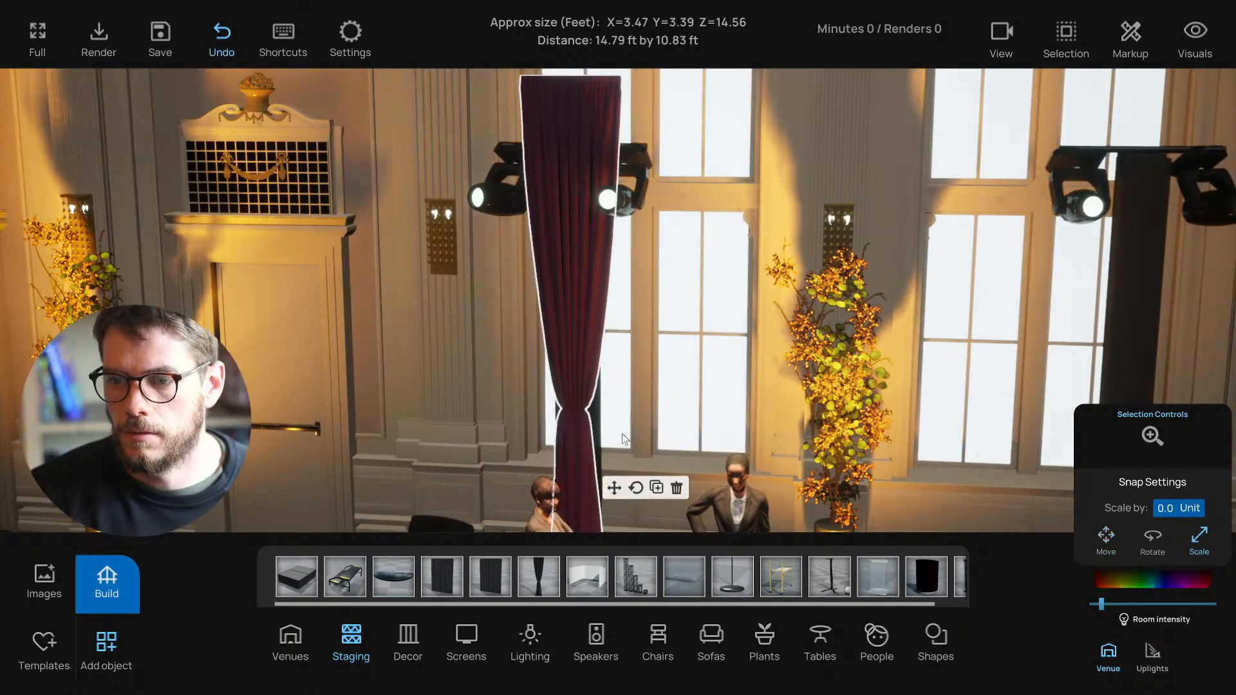
key("s")
key("d")
left_click_drag(556, 479, 557, 501)
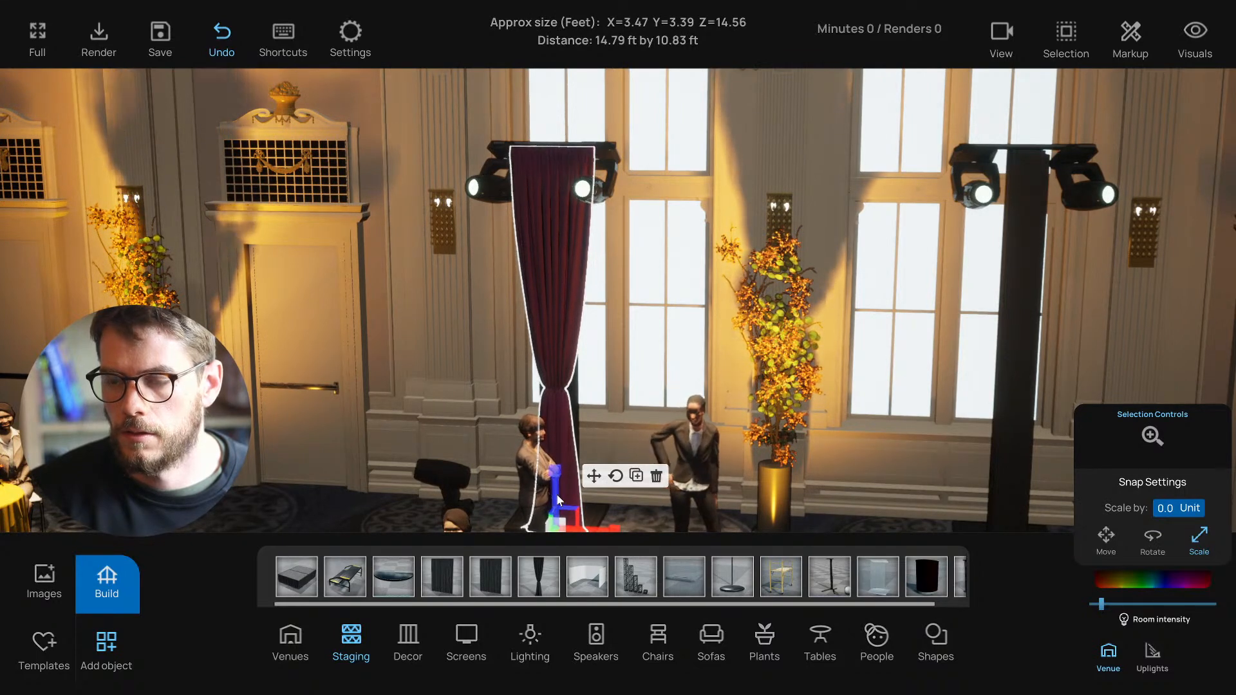
scroll(601, 377, "up", 2)
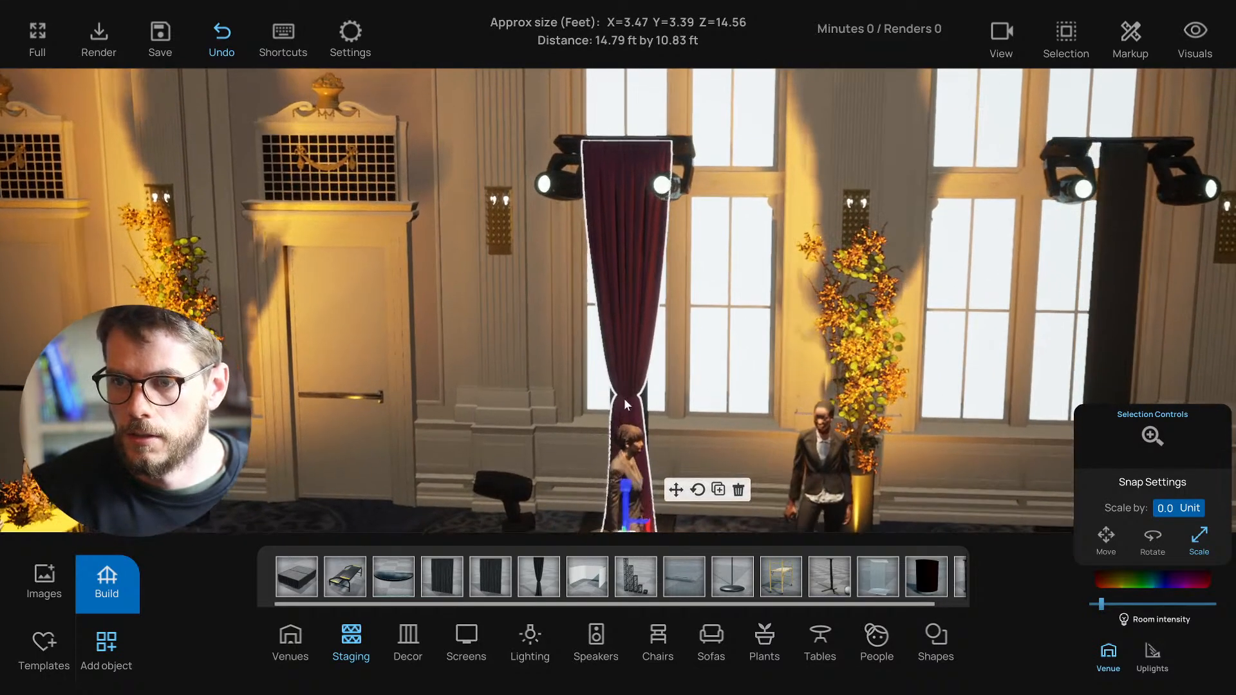
key("a")
key("q")
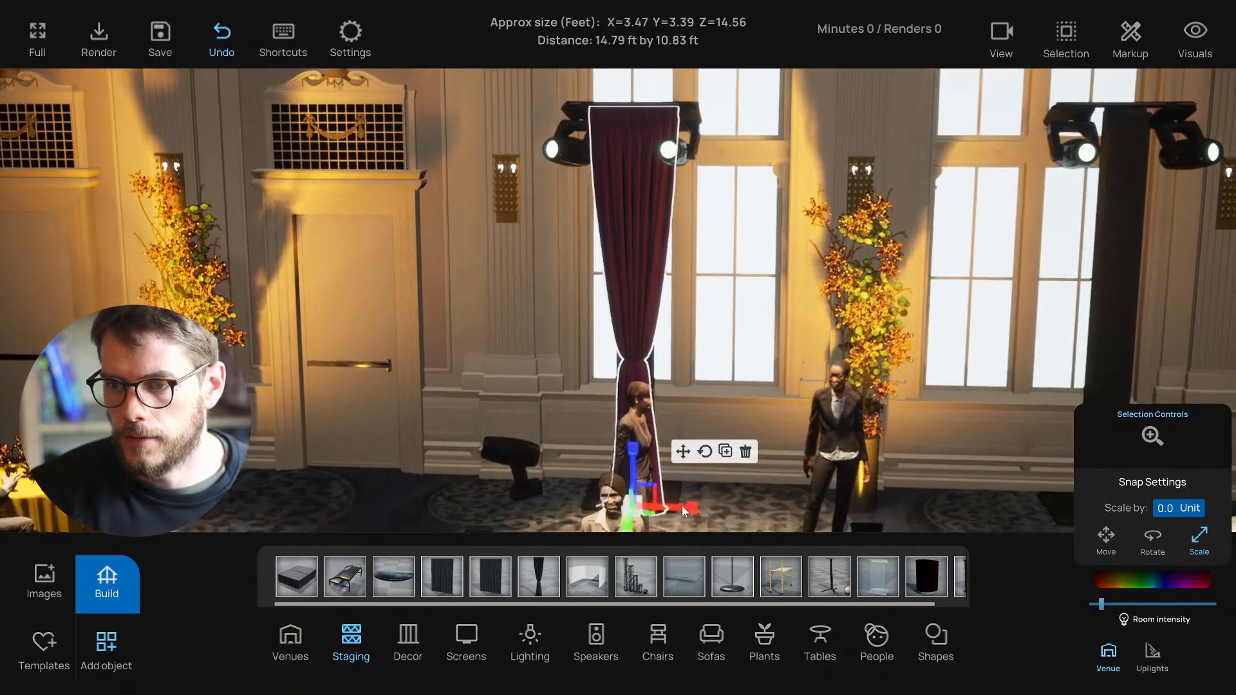
left_click_drag(679, 501, 662, 501)
left_click(674, 439)
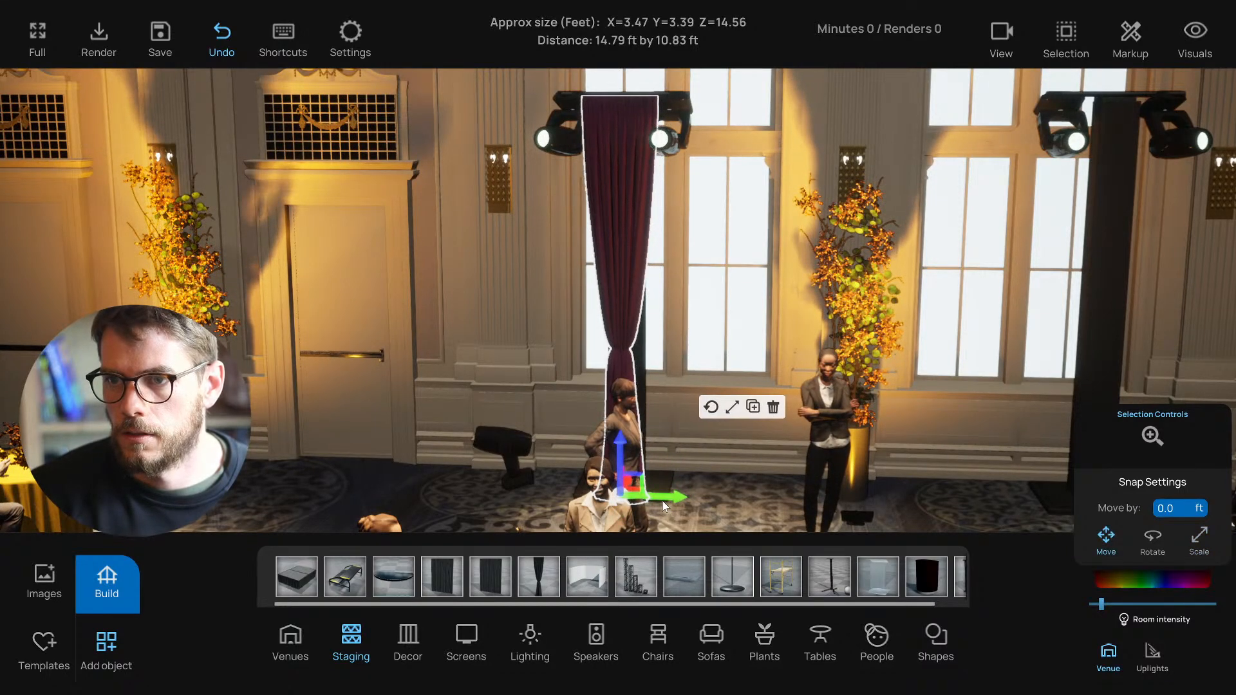
Step: Duplicate the narrowed magenta drape and place the copy in front of the neighbouring moving-light stand's post
left_click(435, 480)
key("s")
right_click_drag(500, 473, 701, 454)
key("d")
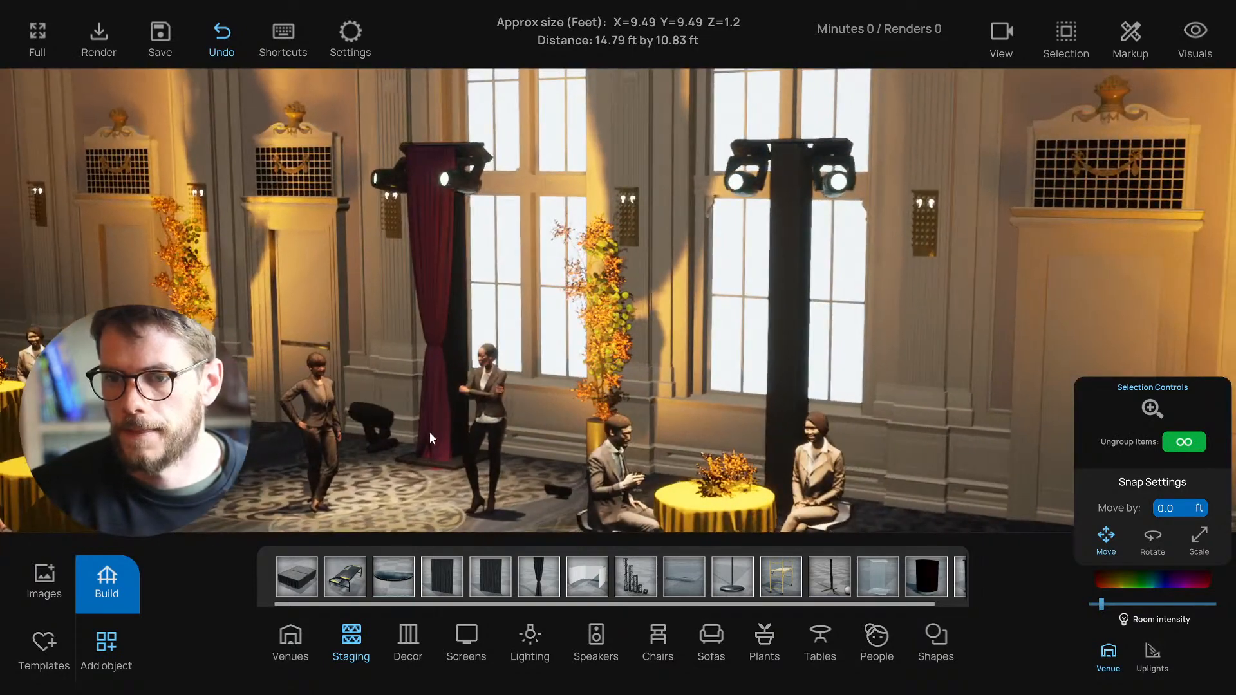
left_click(444, 444)
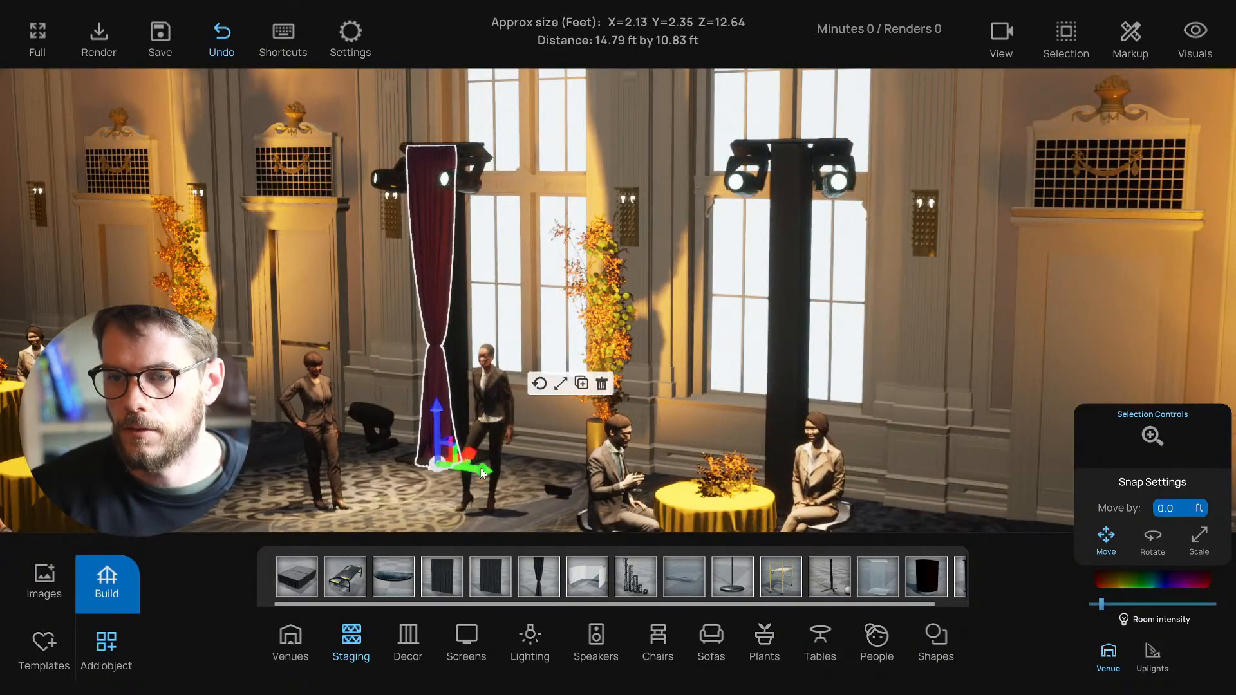
left_click(580, 383)
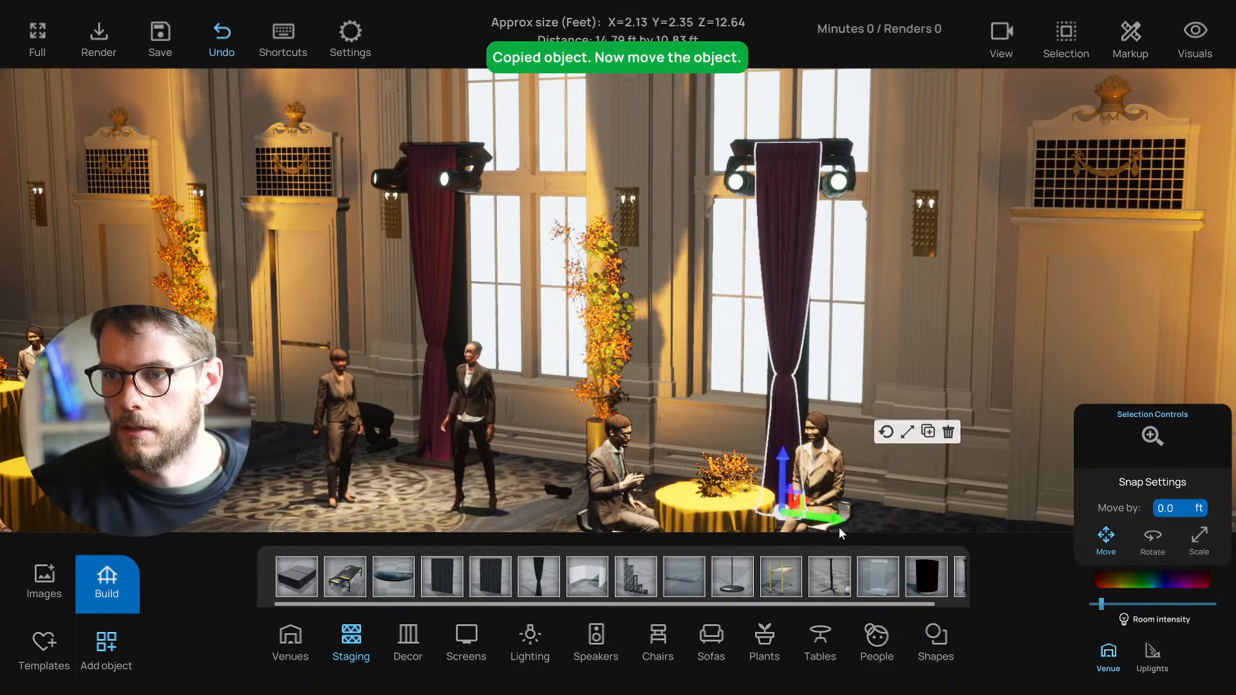
Step: Select the corner speaker stand together with its drape and duplicate it towards the opposite corner of the window wall
scroll(511, 497, "down", 5)
right_click_drag(511, 496, 424, 438)
scroll(503, 497, "up", 3)
scroll(489, 496, "down", 3)
left_click(833, 254)
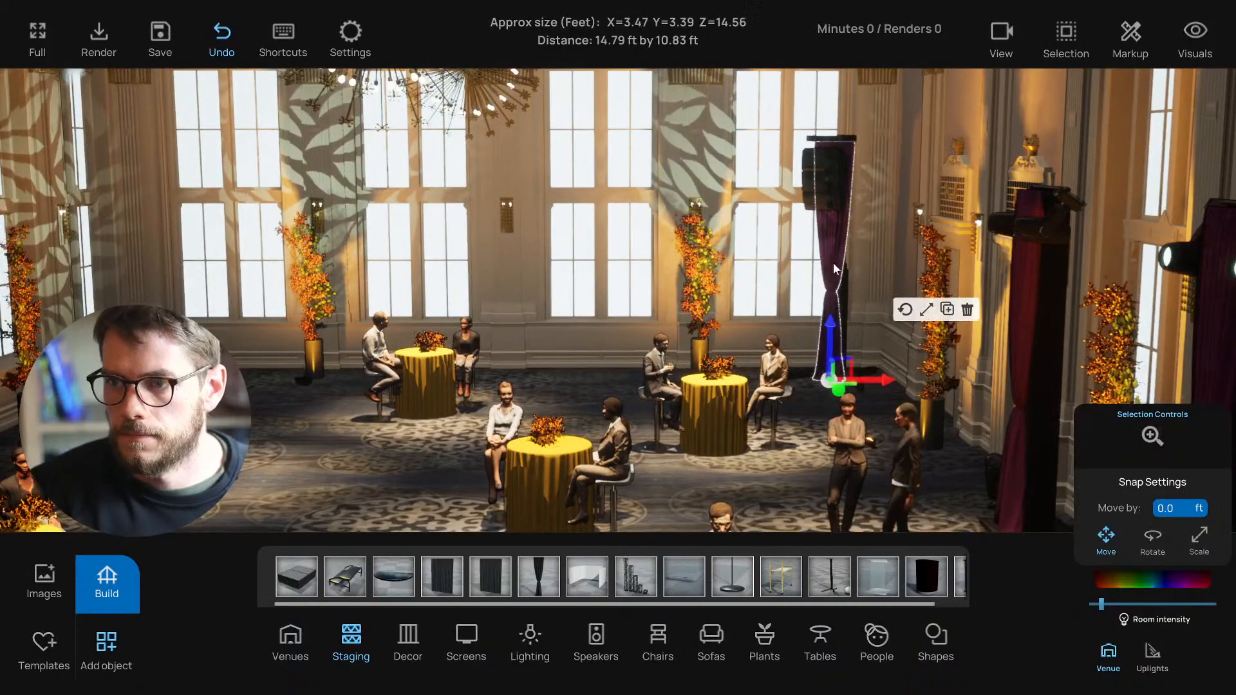
scroll(829, 332, "up", 3)
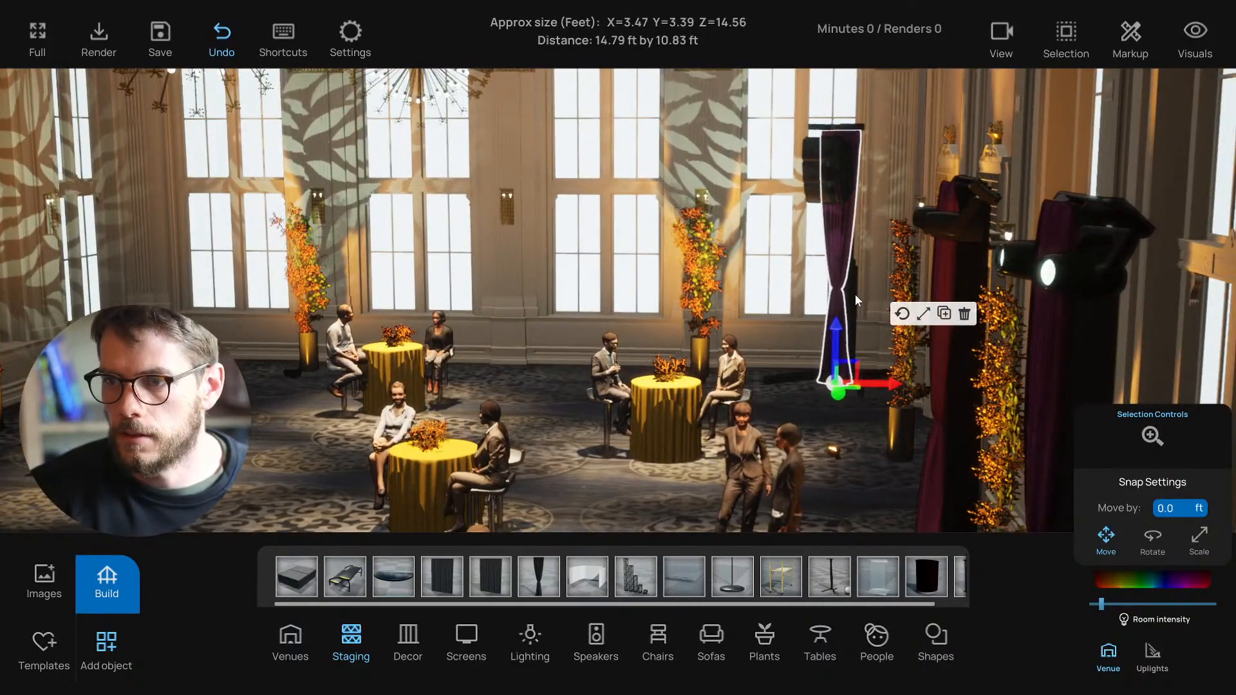
left_click(855, 295)
right_click_drag(851, 294, 863, 217)
key("t")
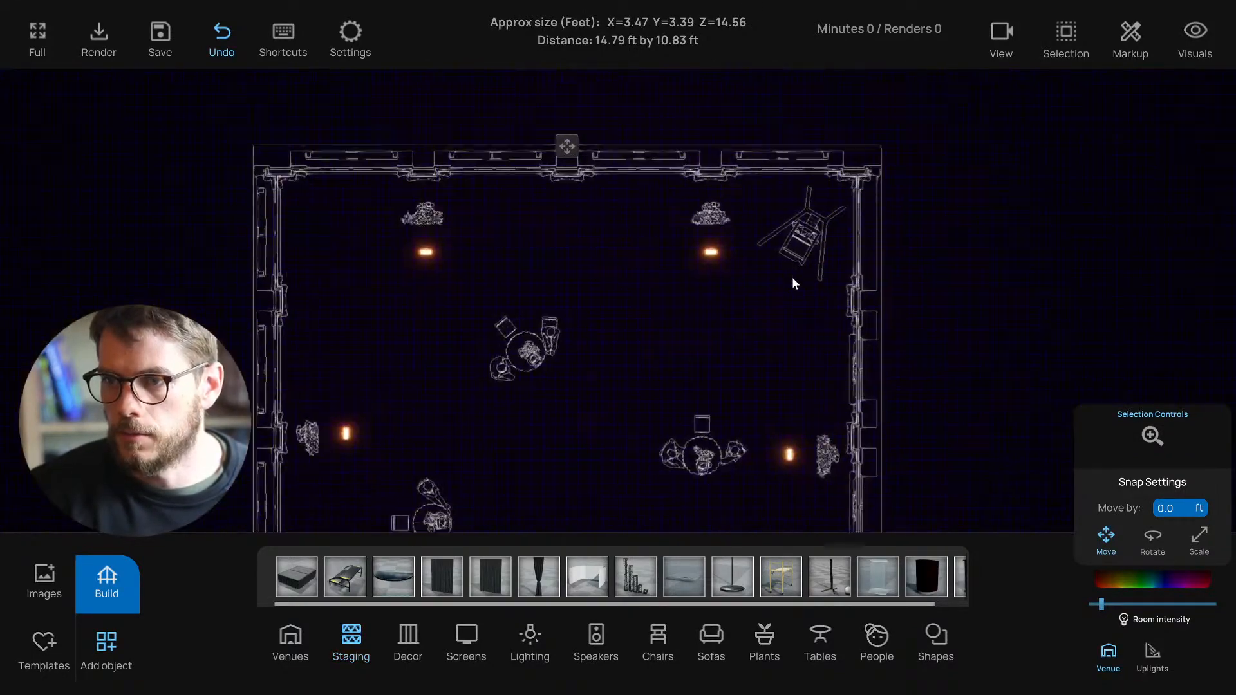
left_click(812, 275)
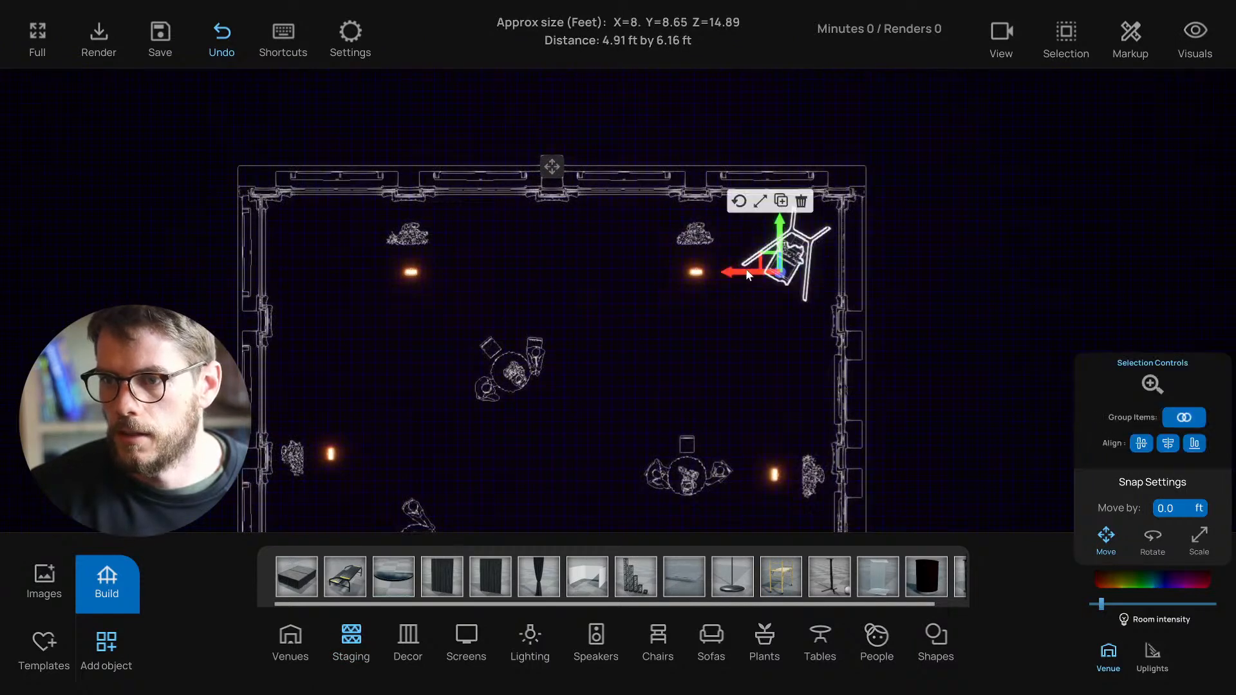
left_click(781, 201)
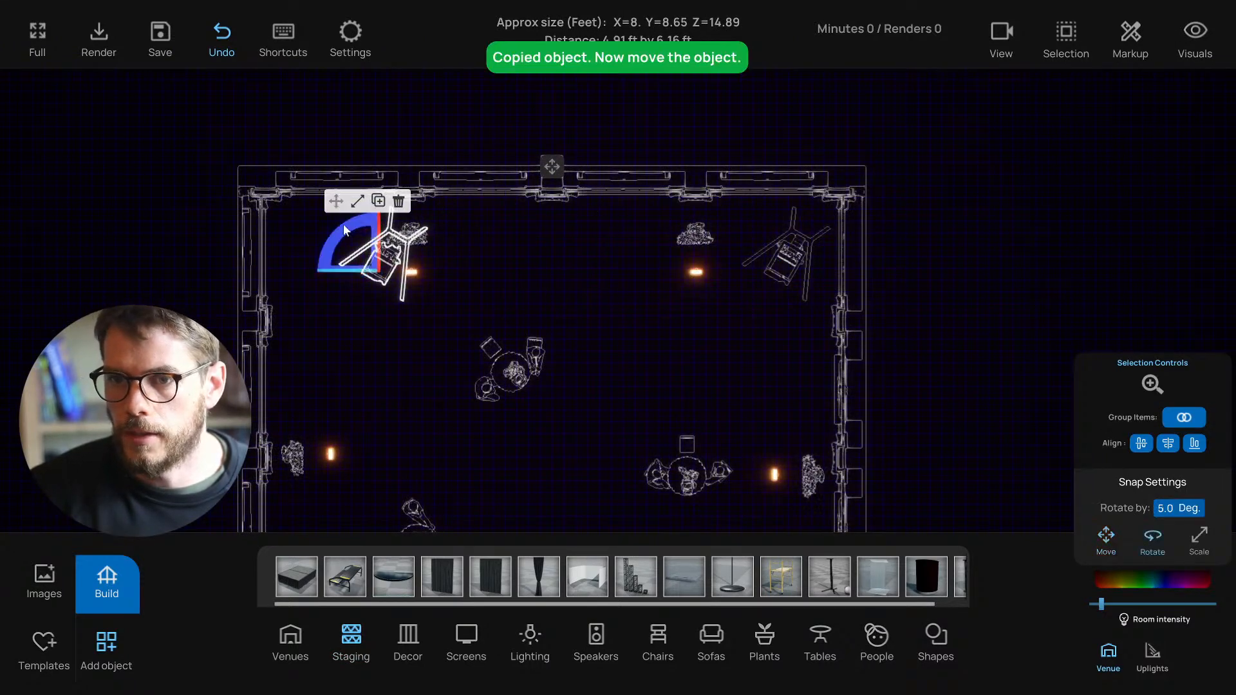
Step: Rotate the duplicated speaker stand to mirror the original and move it into the opposite corner
left_click_drag(335, 241, 306, 303)
left_click(336, 201)
left_click_drag(358, 261, 308, 264)
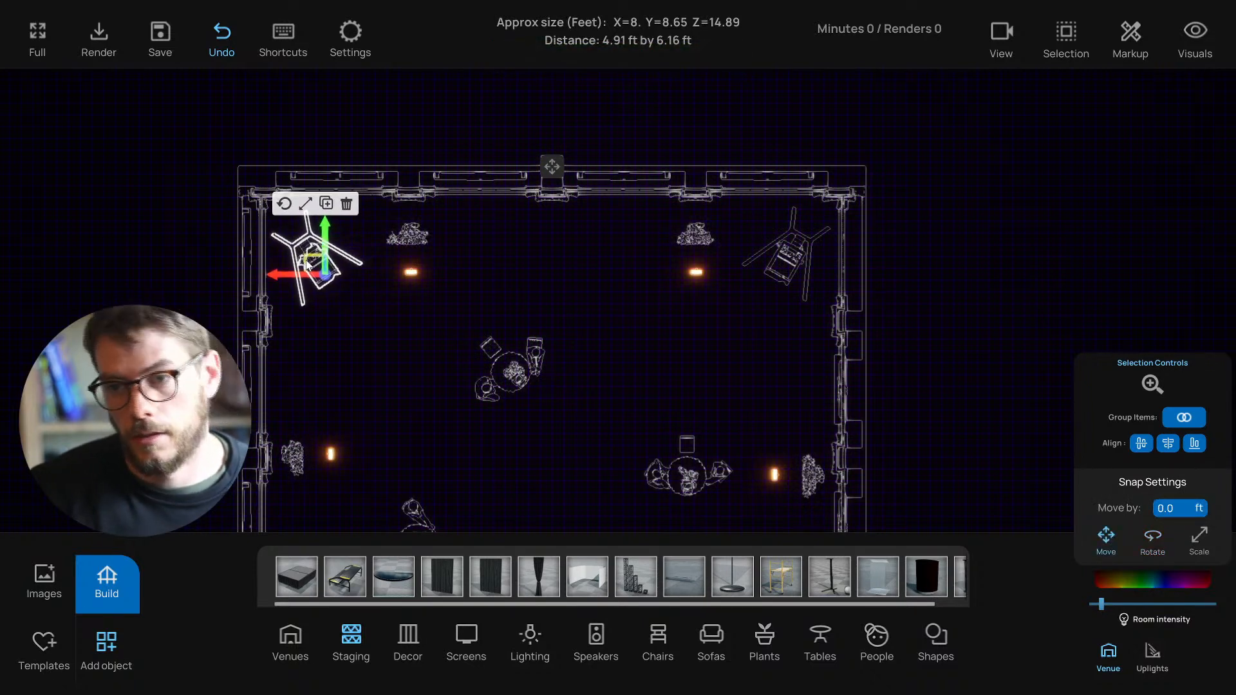
left_click(284, 205)
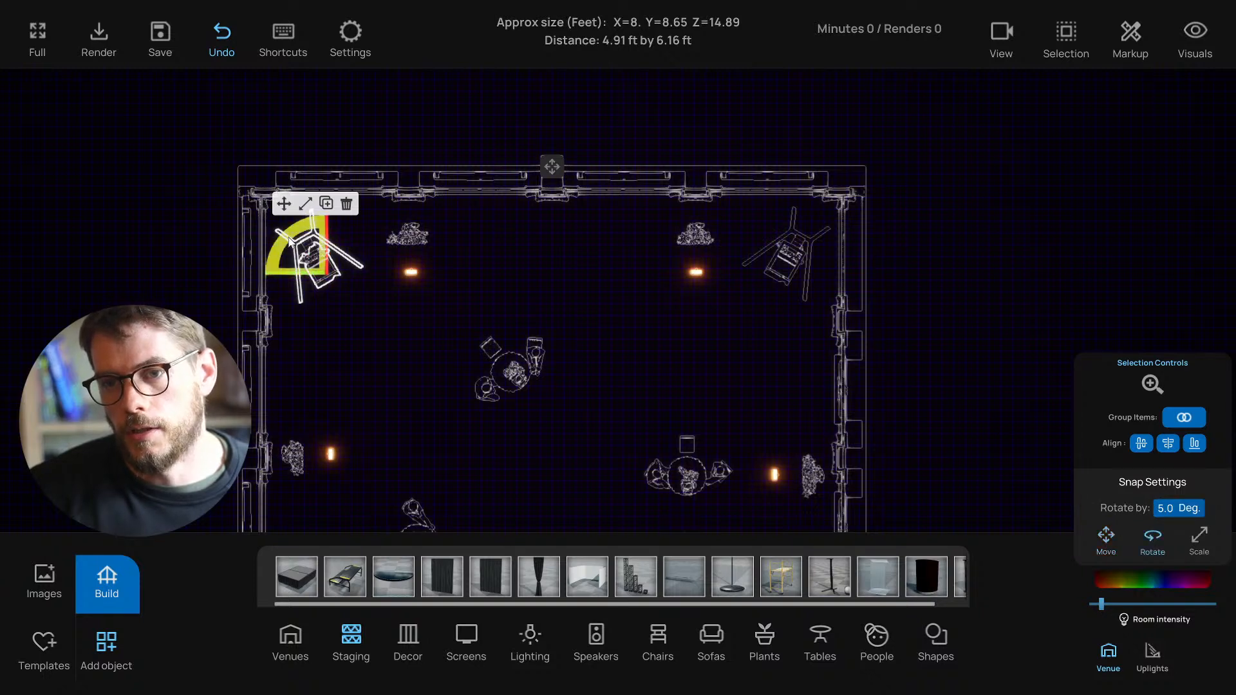
left_click_drag(305, 259, 299, 261)
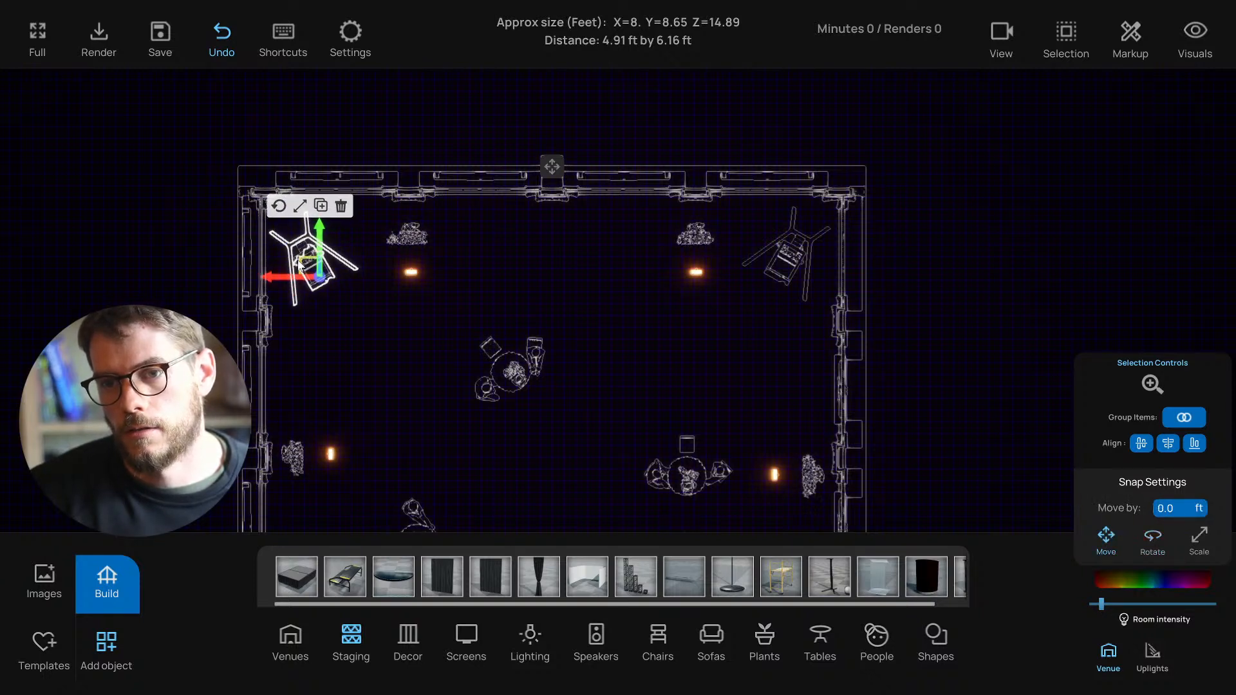
left_click(380, 339)
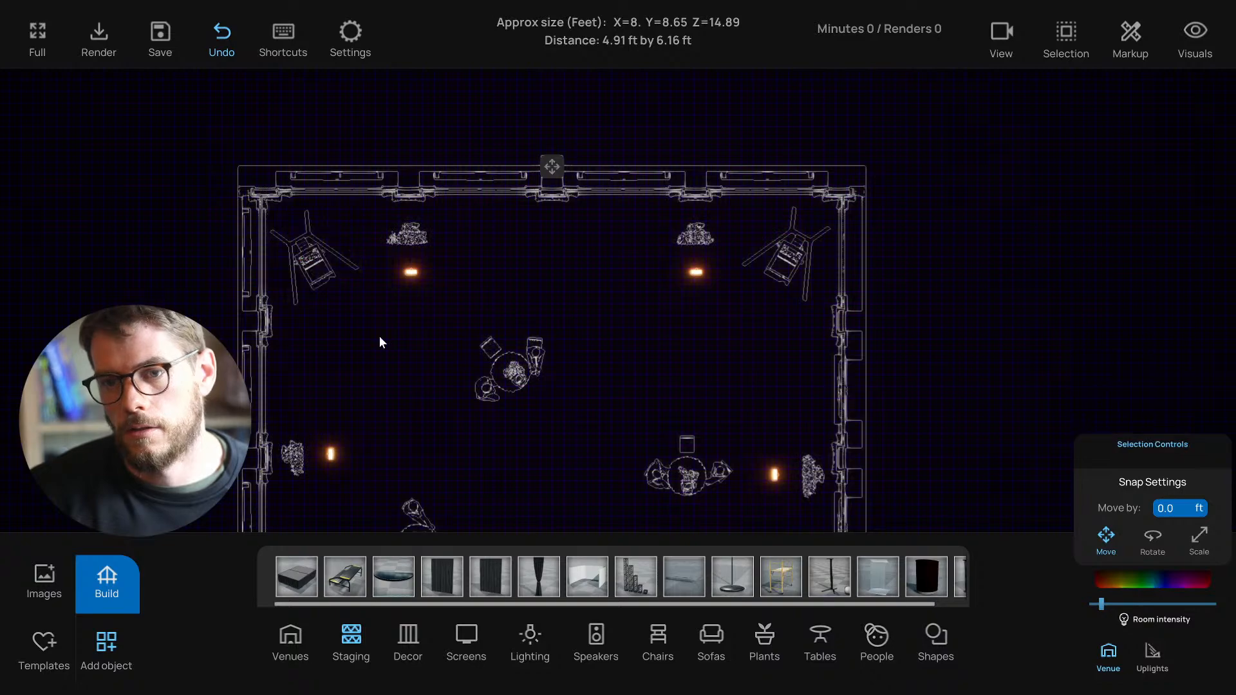
Step: Add an LED Up Light with Adjustable Cone at the foot of the duplicated speaker stand's drape
key("1")
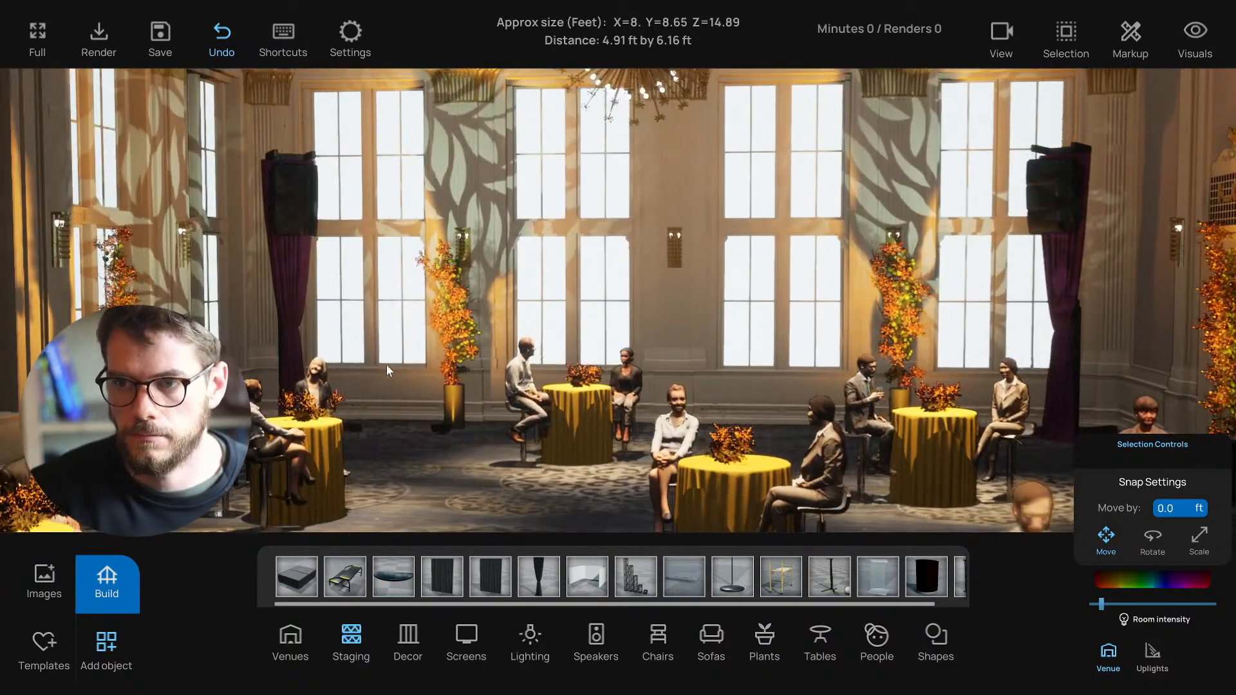
right_click_drag(386, 365, 508, 483)
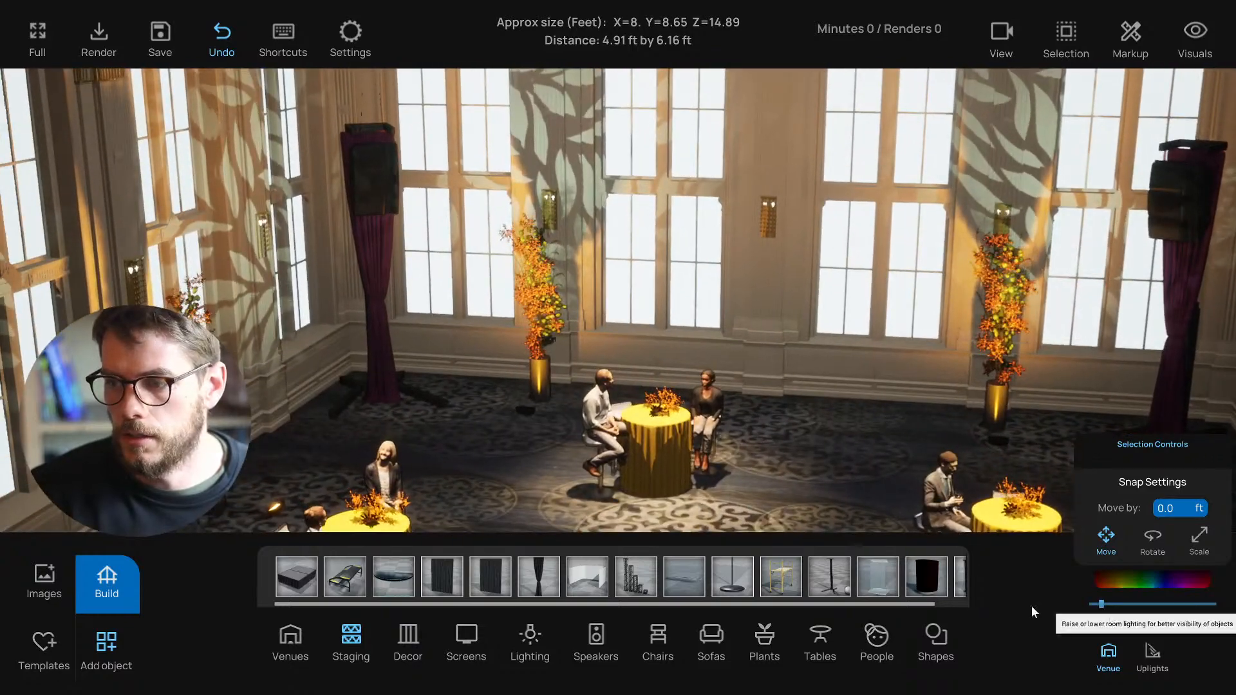
left_click(529, 637)
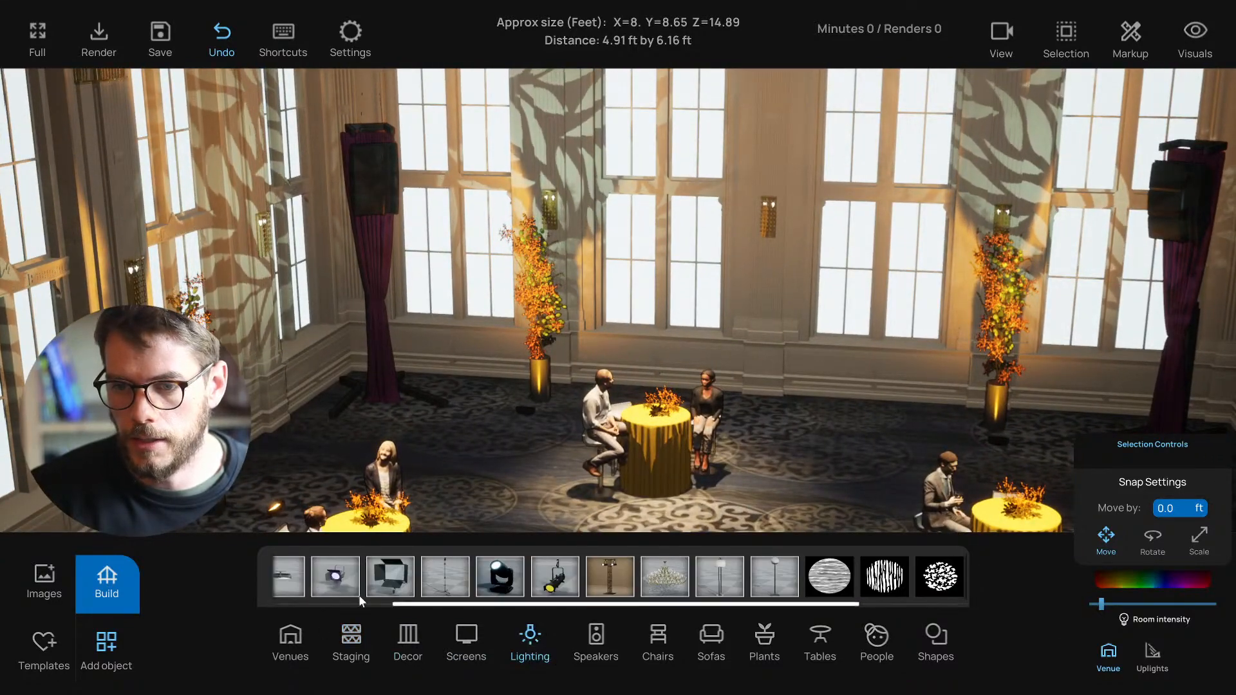
scroll(395, 577, "up", 3)
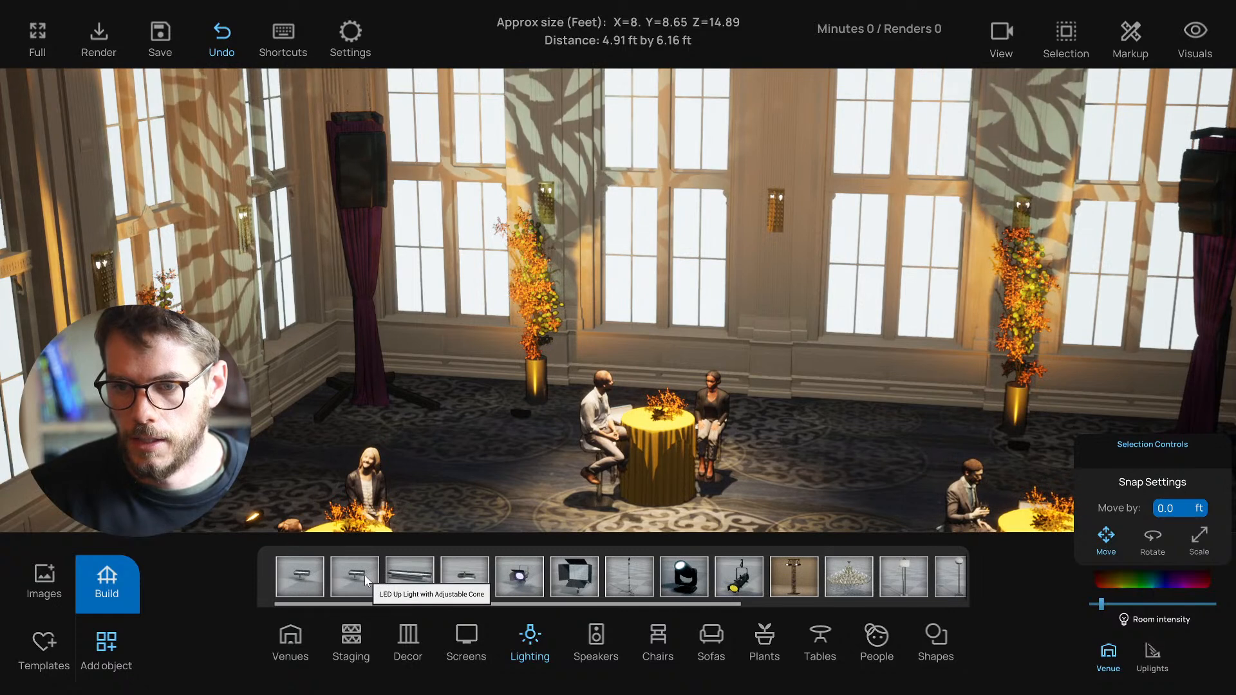
left_click_drag(352, 575, 404, 437)
right_click_drag(451, 449, 462, 377)
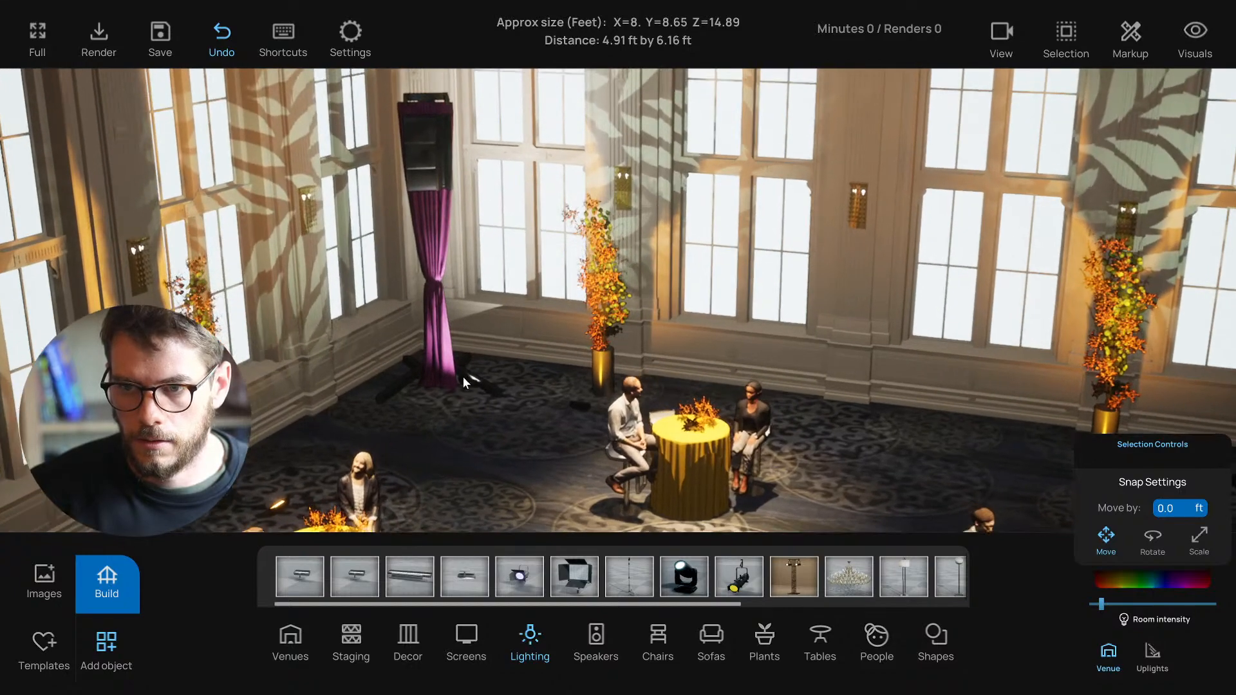
left_click(469, 379)
left_click_drag(475, 392, 458, 415)
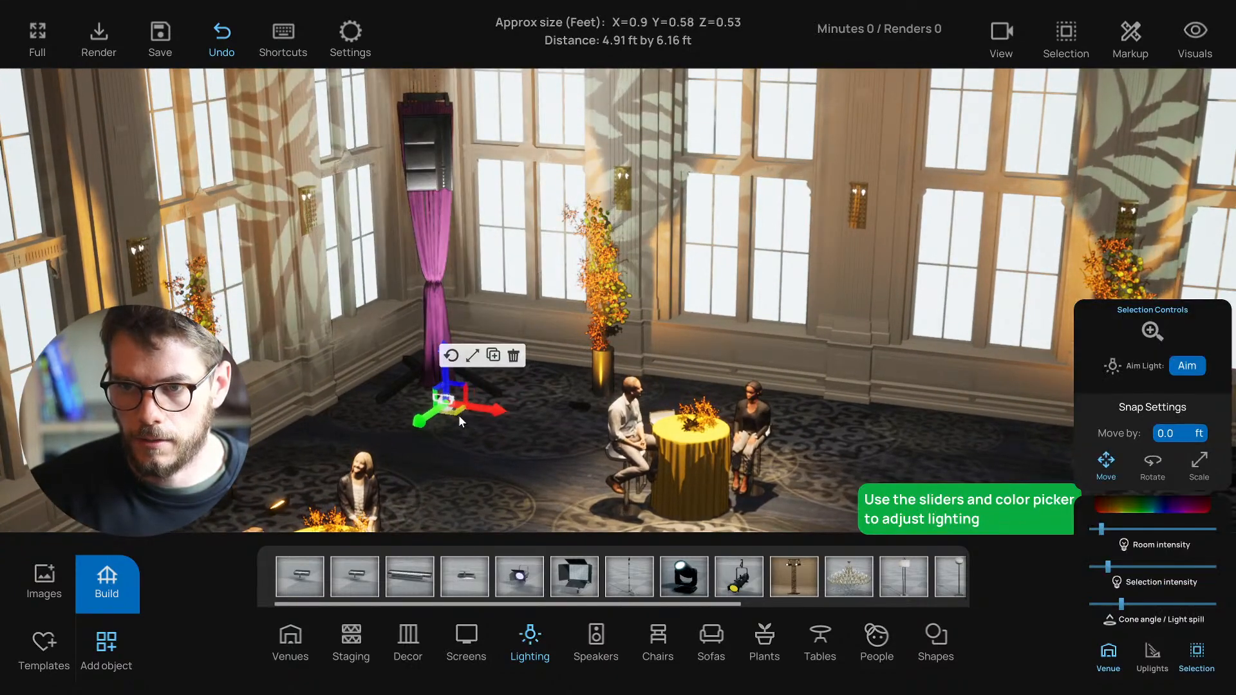
Step: Turn the uplight to face the duplicated stand's drape and centre it directly in front of the fabric
key("f")
right_click_drag(478, 421, 545, 363)
left_click(602, 338)
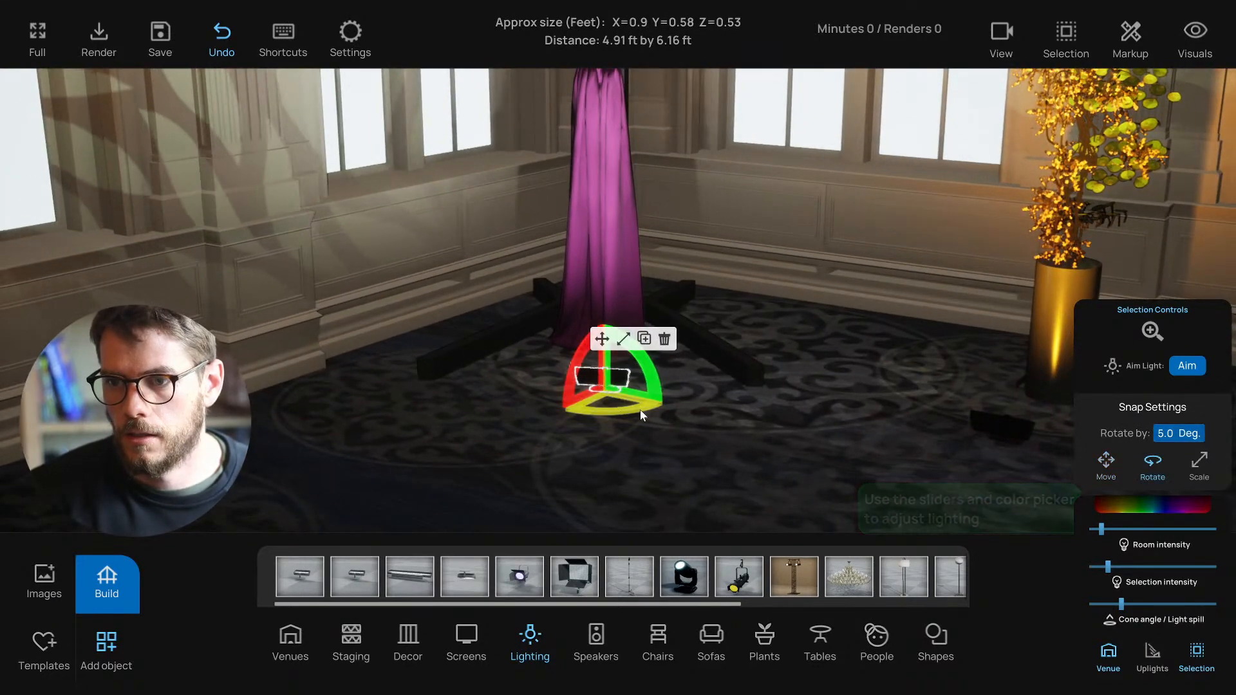
left_click(607, 343)
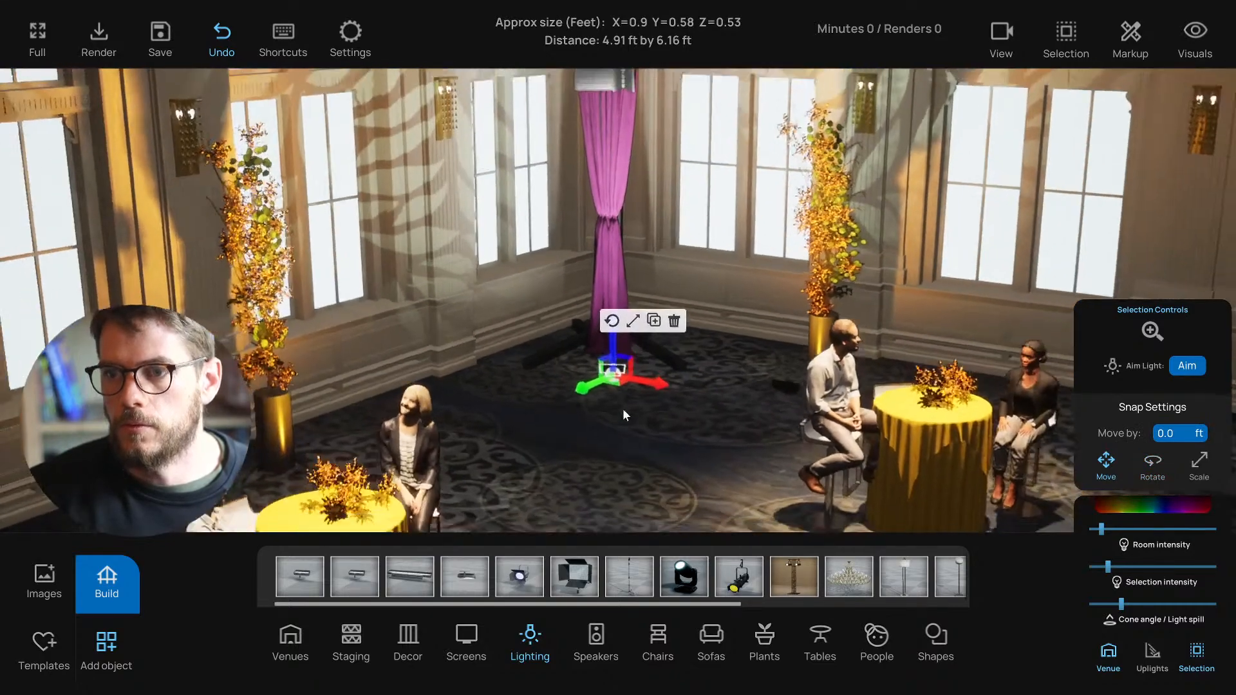
key("s")
right_click_drag(623, 408, 627, 395)
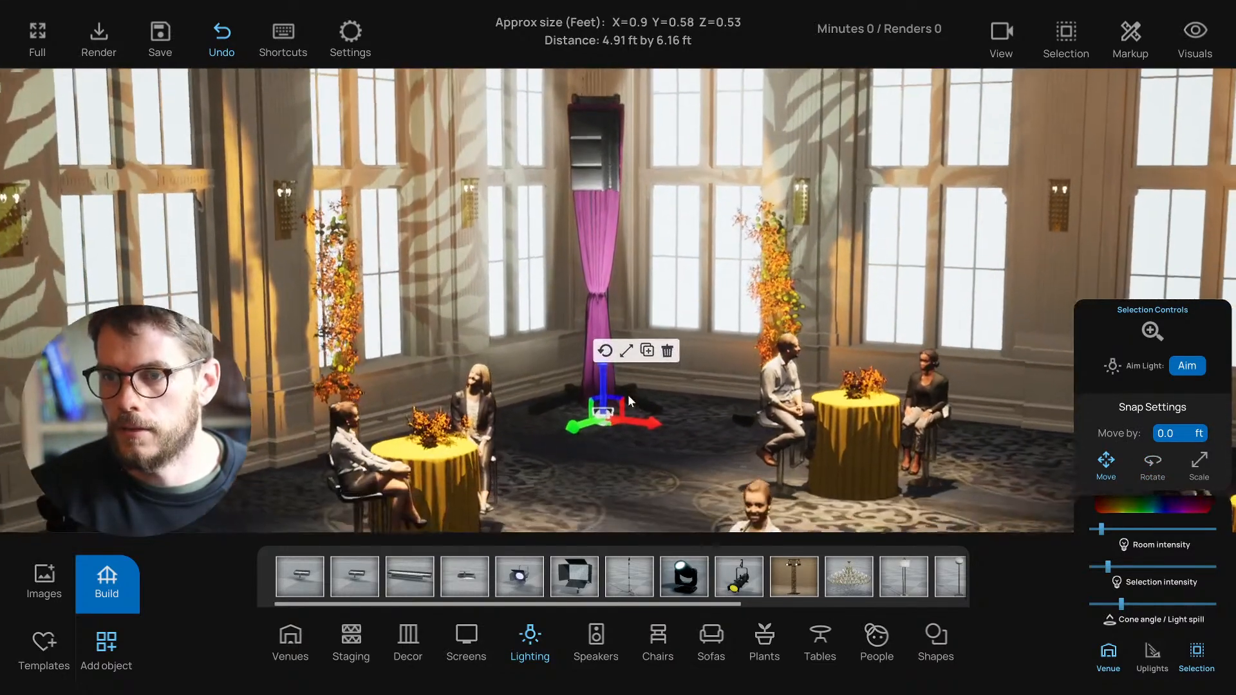
left_click_drag(605, 421, 605, 419)
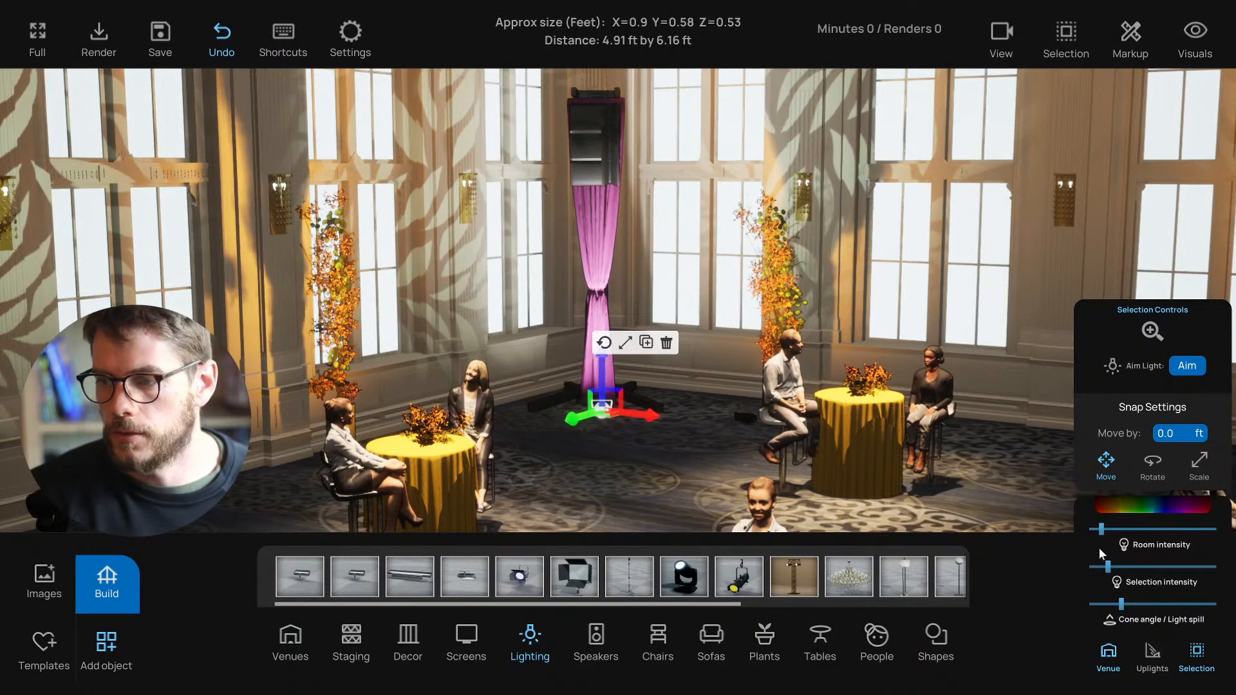
Step: Move the uplight closer to the drape and adjust its cone angle, with the venue excluded from lighting adjustments
left_click_drag(1120, 603, 1110, 603)
left_click_drag(613, 418, 608, 412)
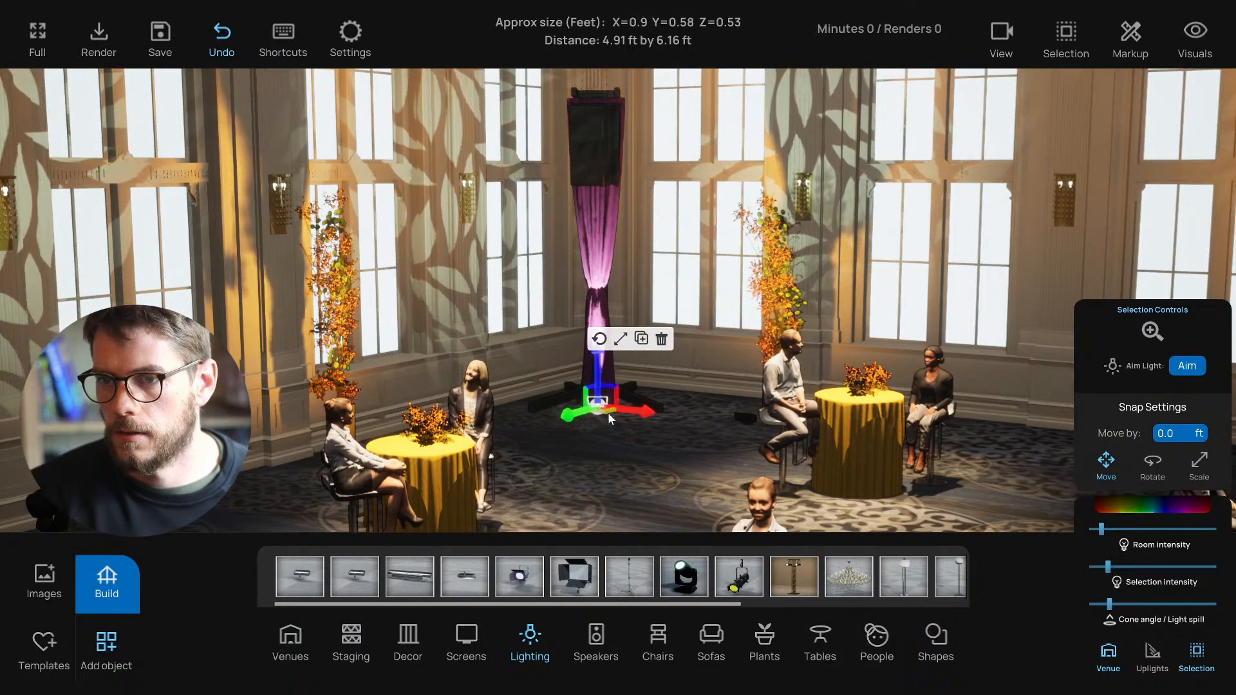
left_click(1109, 655)
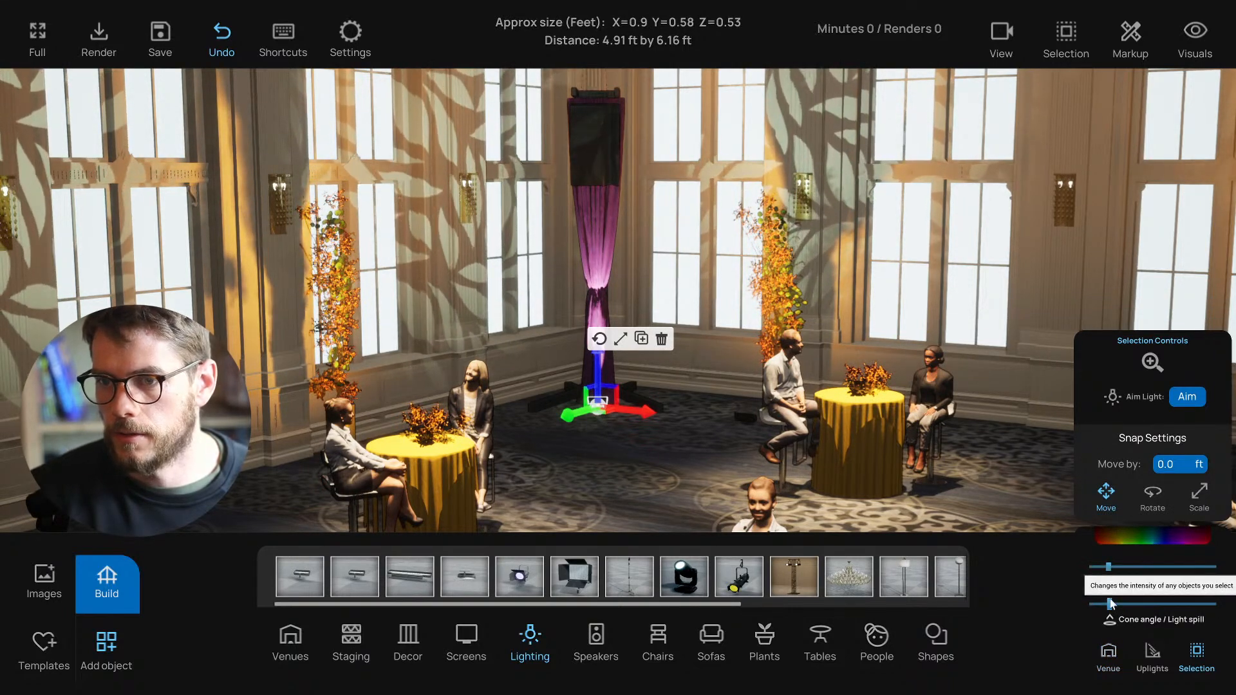
left_click_drag(1136, 602, 1122, 599)
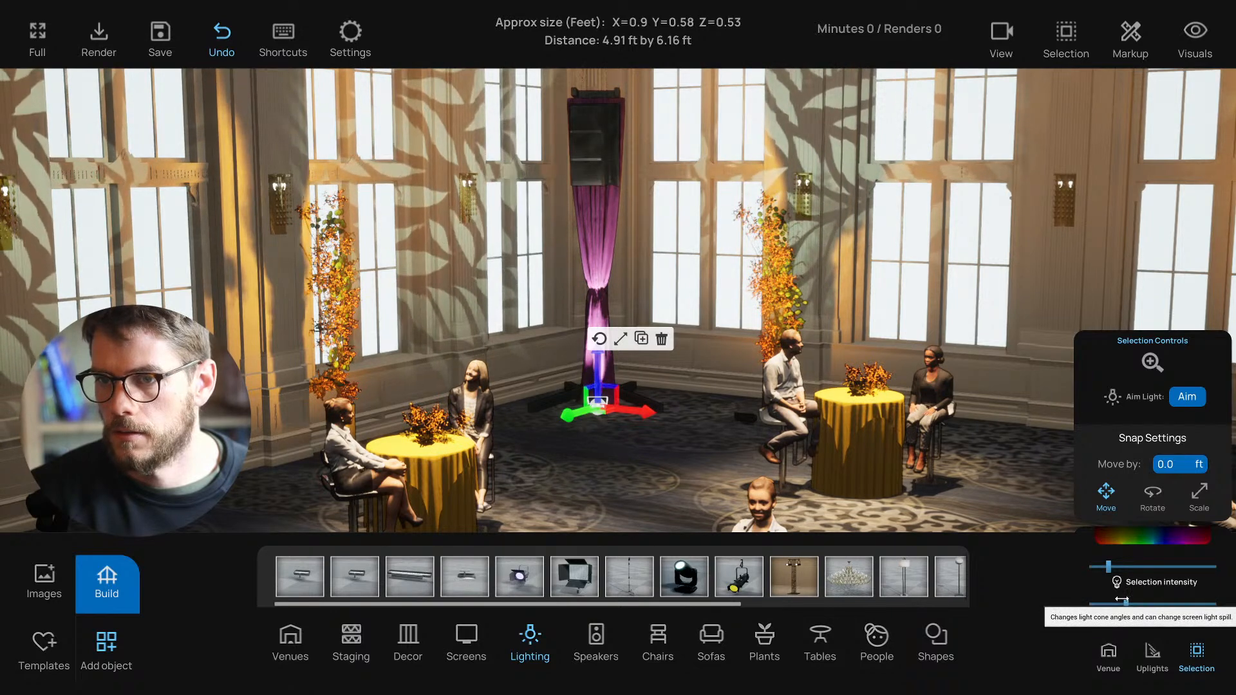
Step: Set the uplight's colour to a muted warm brown, hex sRGB 8E765EFF
left_click(1147, 542)
left_click_drag(1052, 481, 1070, 493)
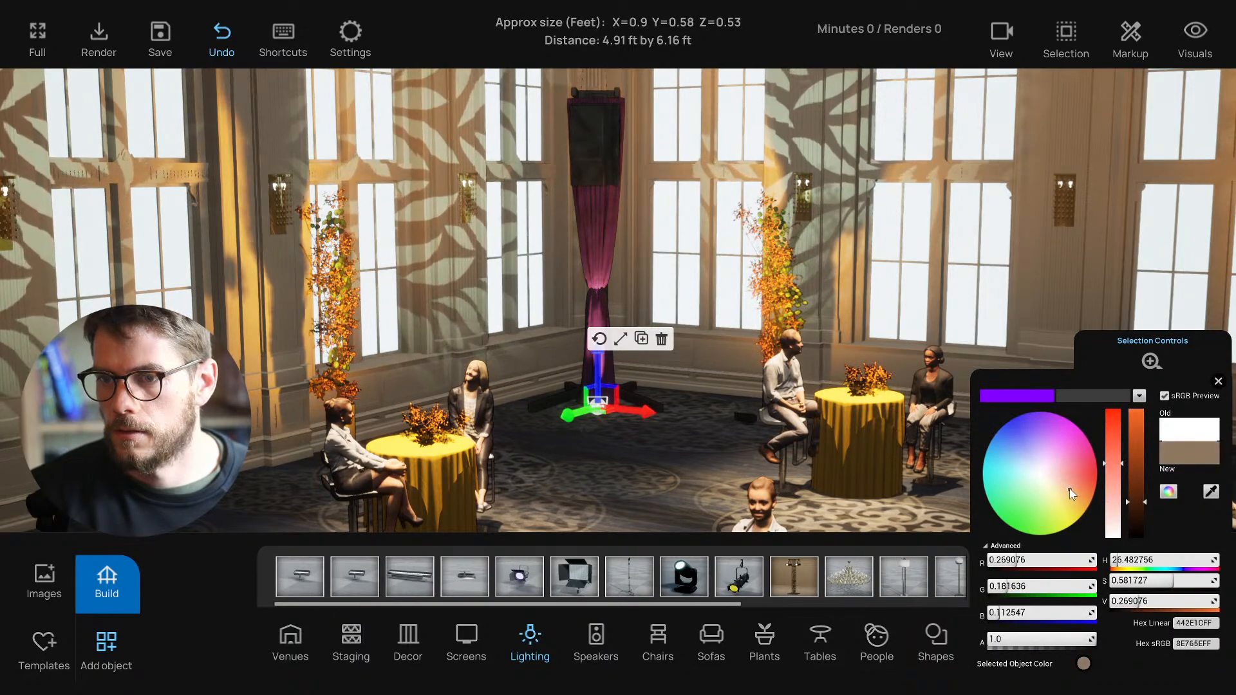
left_click(1218, 382)
Step: Duplicate the uplight to the foot of the original speaker stand and turn the copy to face its drape
right_click_drag(698, 453, 756, 464)
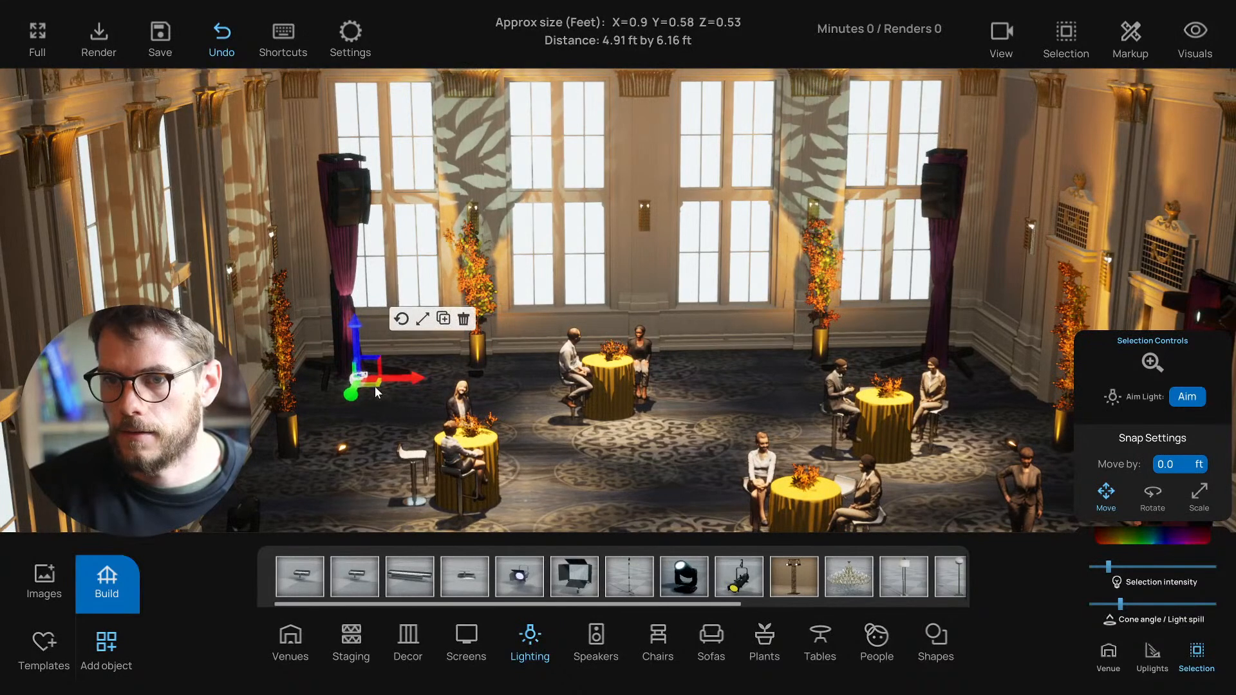
left_click_drag(397, 376, 963, 387)
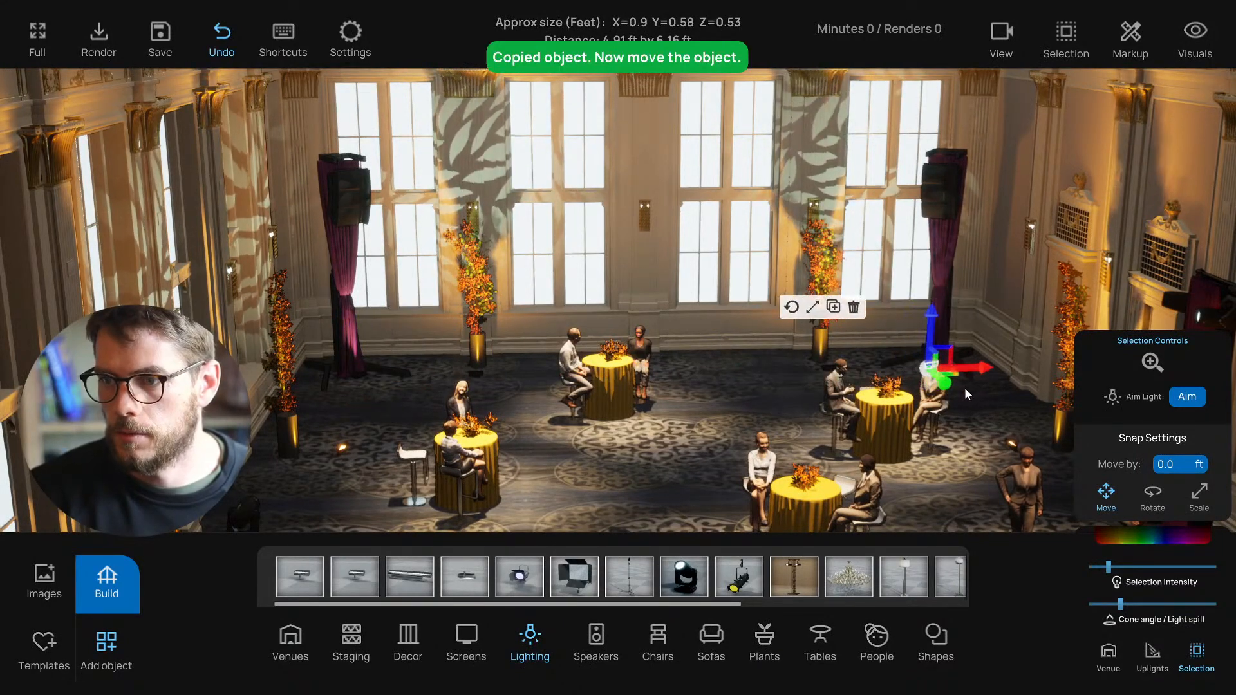
key("f")
scroll(777, 376, "down", 5)
left_click(699, 291)
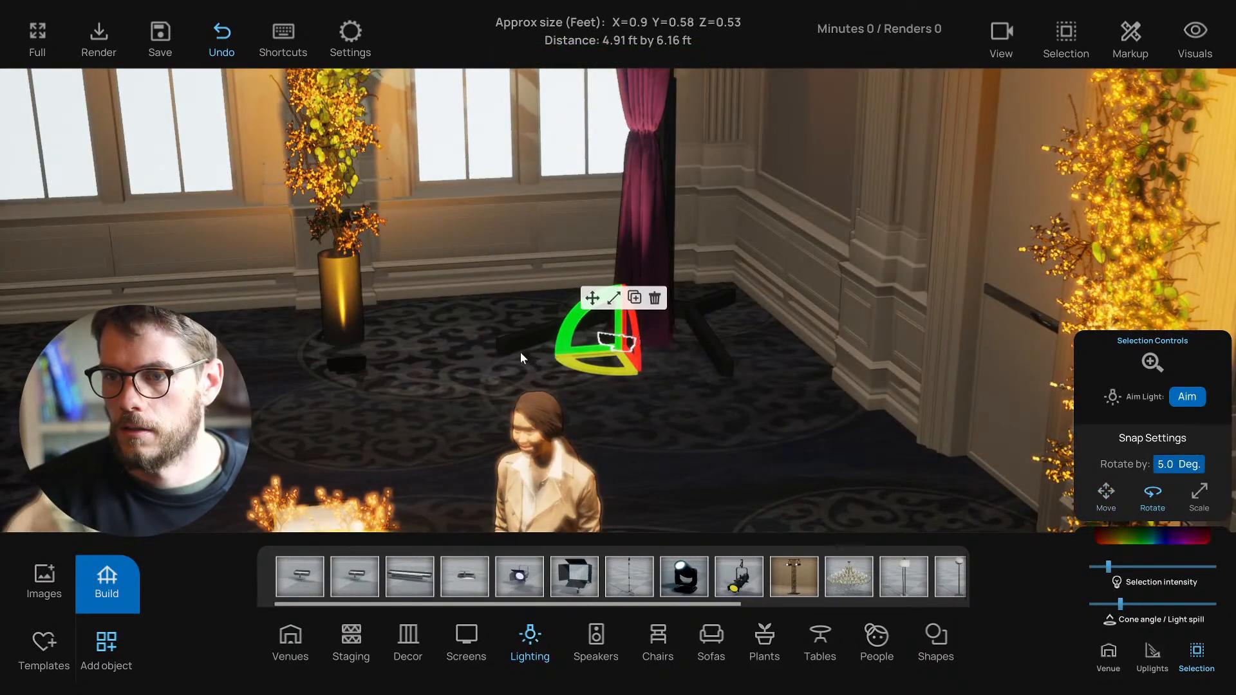
scroll(515, 355, "down", 5)
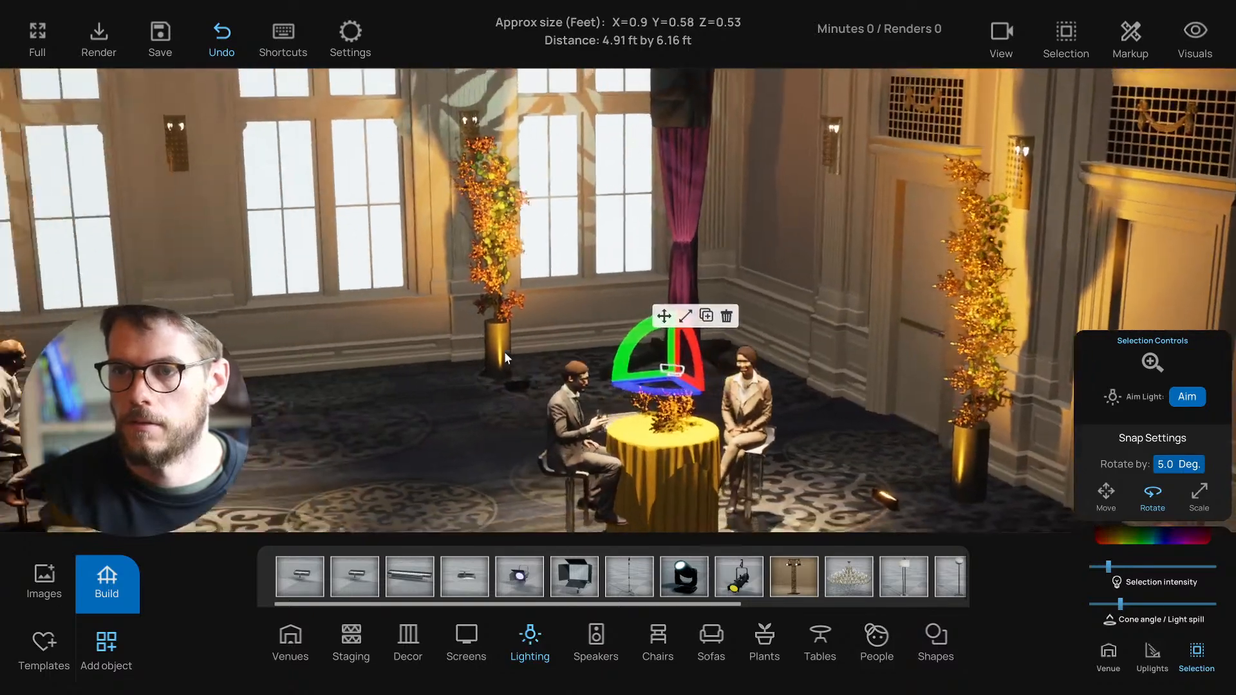
scroll(504, 351, "down", 3)
left_click(673, 312)
left_click(462, 449)
Step: Review both uplit, draped speaker stands and the window wall from across the ballroom
scroll(462, 449, "down", 5)
right_click_drag(462, 449, 429, 436)
scroll(430, 452, "down", 4)
scroll(432, 452, "up", 4)
scroll(433, 437, "up", 3)
right_click_drag(769, 419, 755, 422)
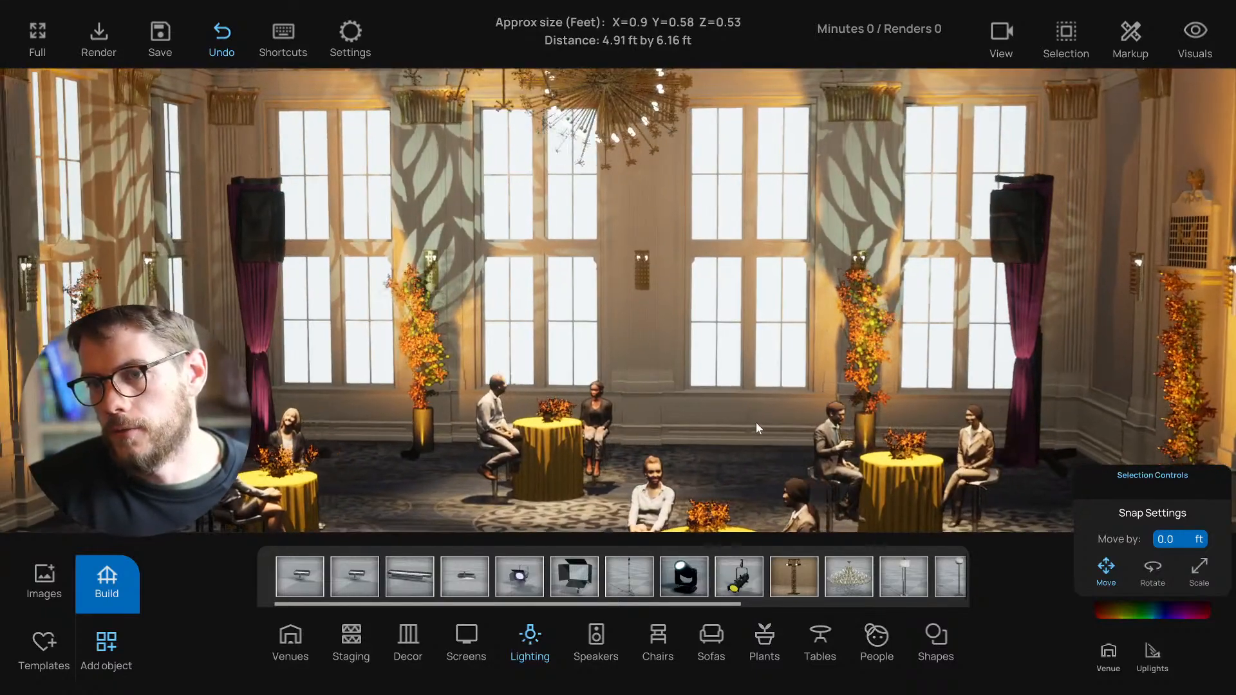
scroll(756, 422, "down", 3)
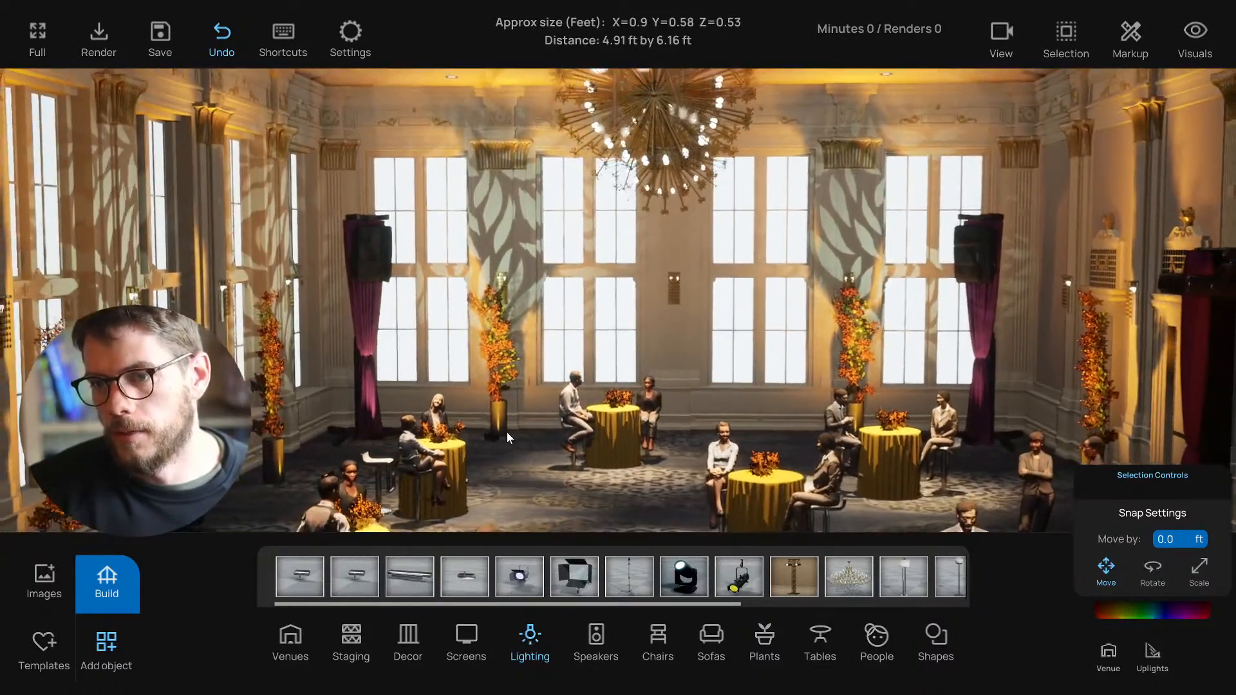
right_click_drag(507, 431, 563, 411)
scroll(580, 435, "up", 3)
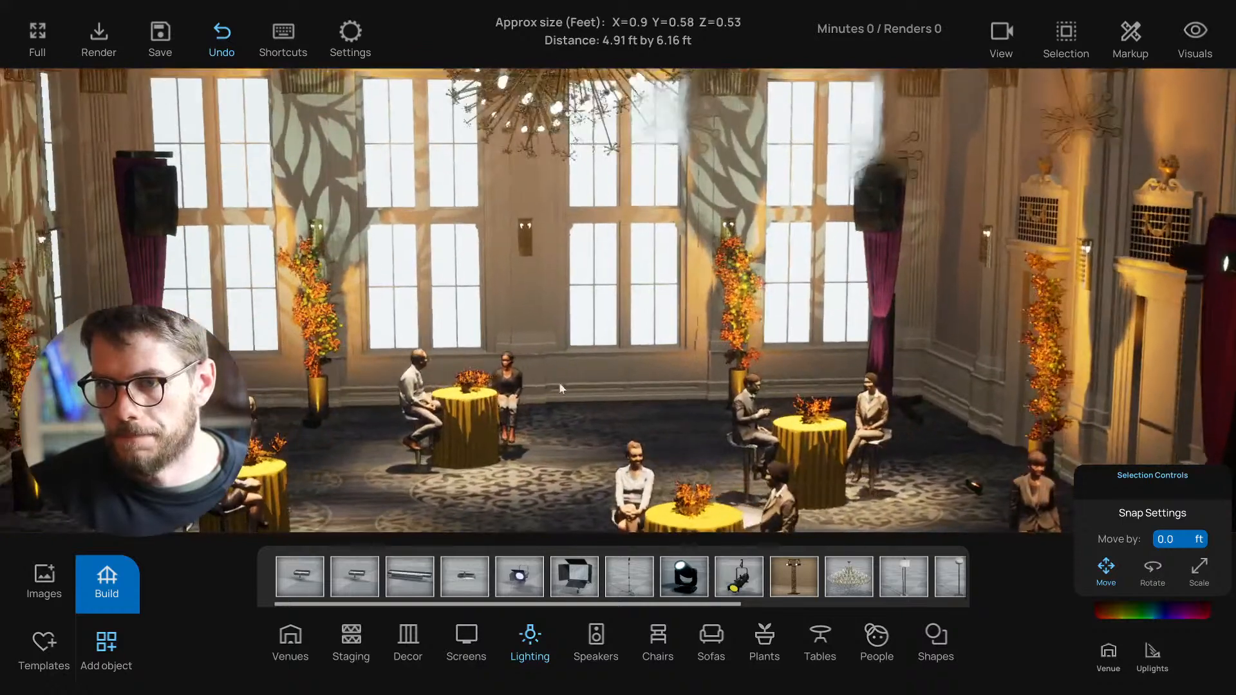
scroll(542, 318, "up", 1)
left_click_drag(504, 195, 590, 311)
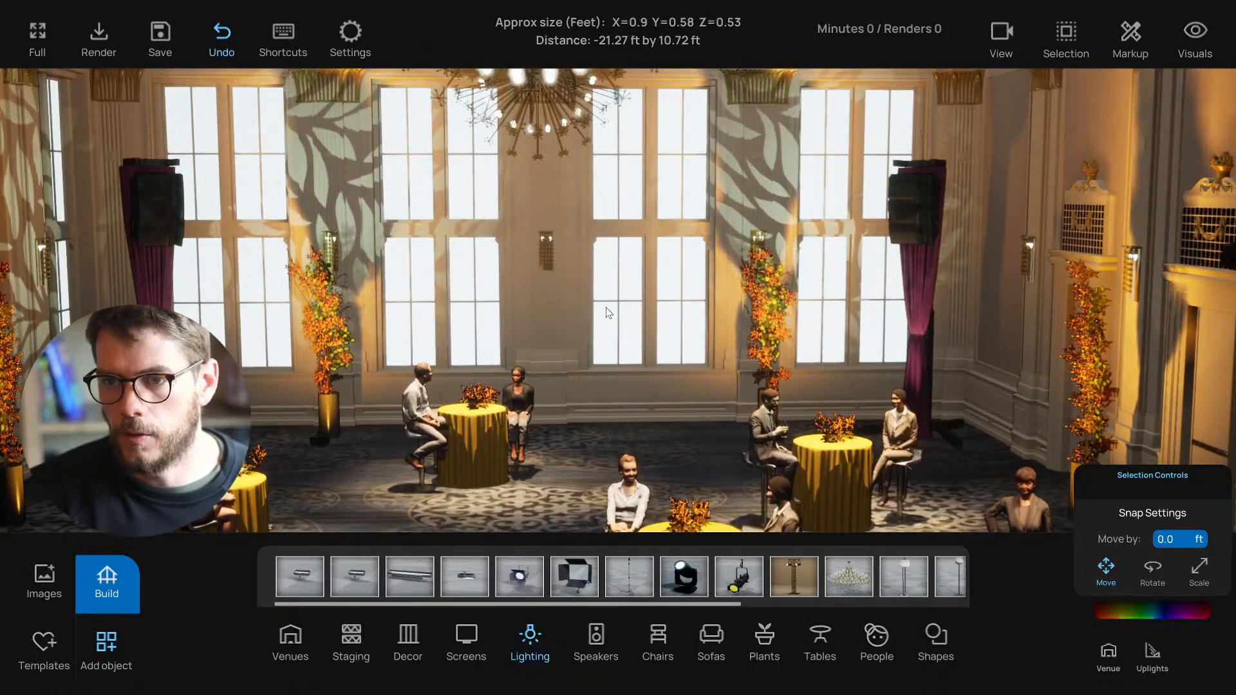
right_click_drag(602, 330, 1008, 365)
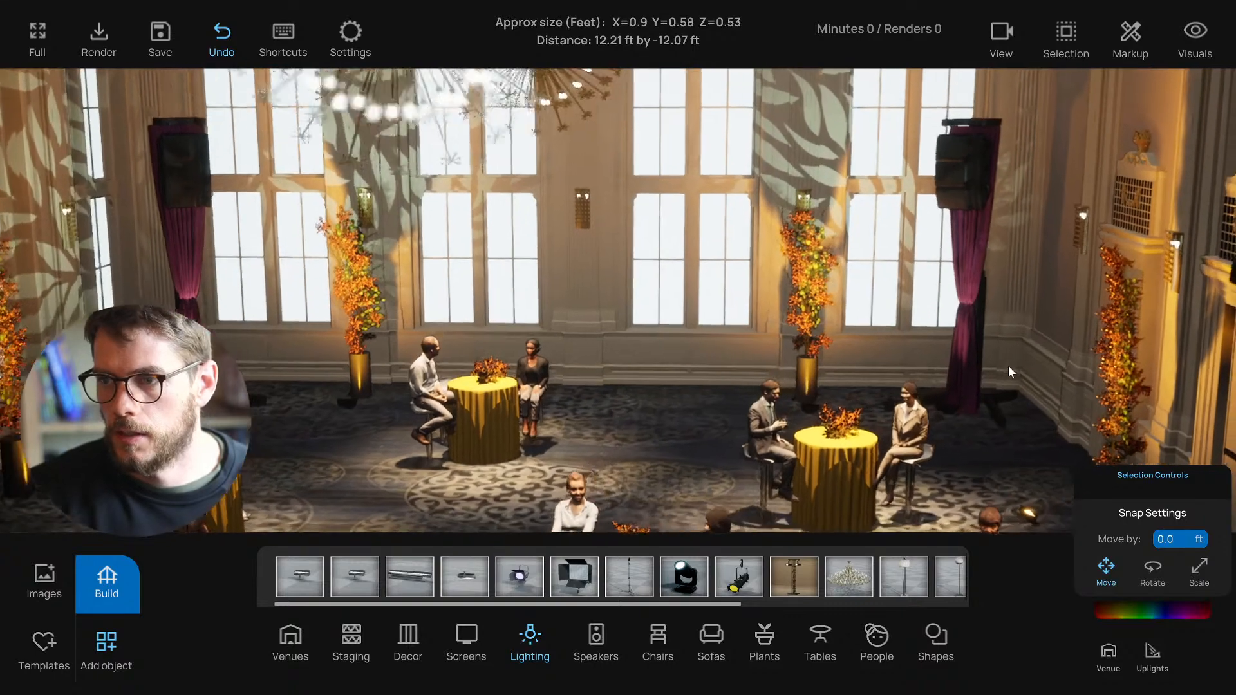
Step: Duplicate the draped speaker stand in plan view and move the copy to the middle of the window wall
key("t")
key("w")
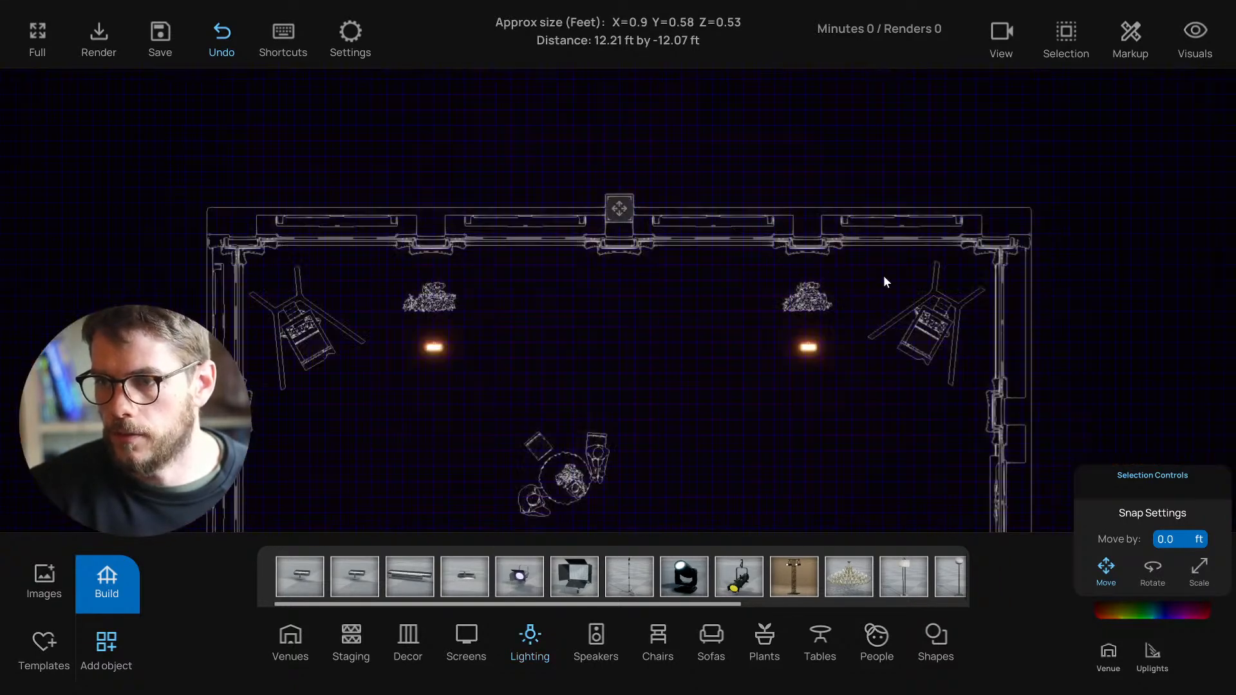
left_click(977, 362)
key("ctrl+c")
left_click_drag(789, 349, 517, 354)
Step: Rotate the copied stand to face straight into the room and centre it between the two plant arrangements
scroll(517, 354, "down", 2)
left_click(566, 277)
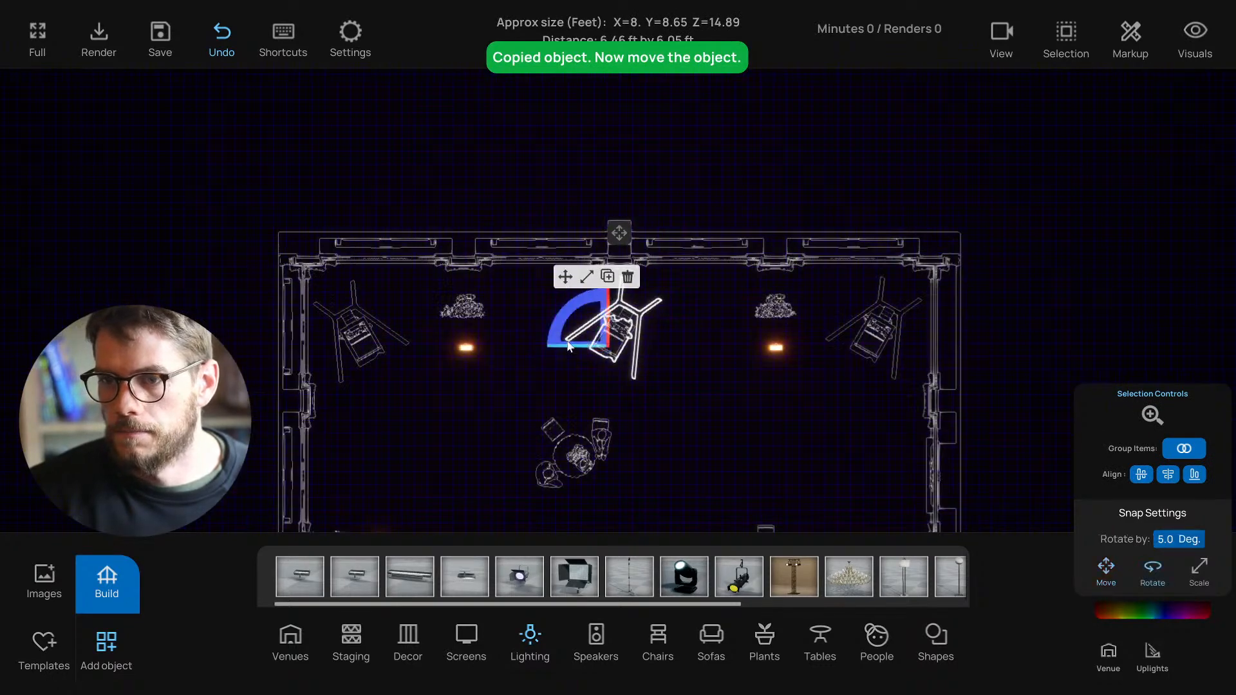
scroll(565, 311, "up", 2)
left_click_drag(564, 311, 573, 344)
left_click(561, 277)
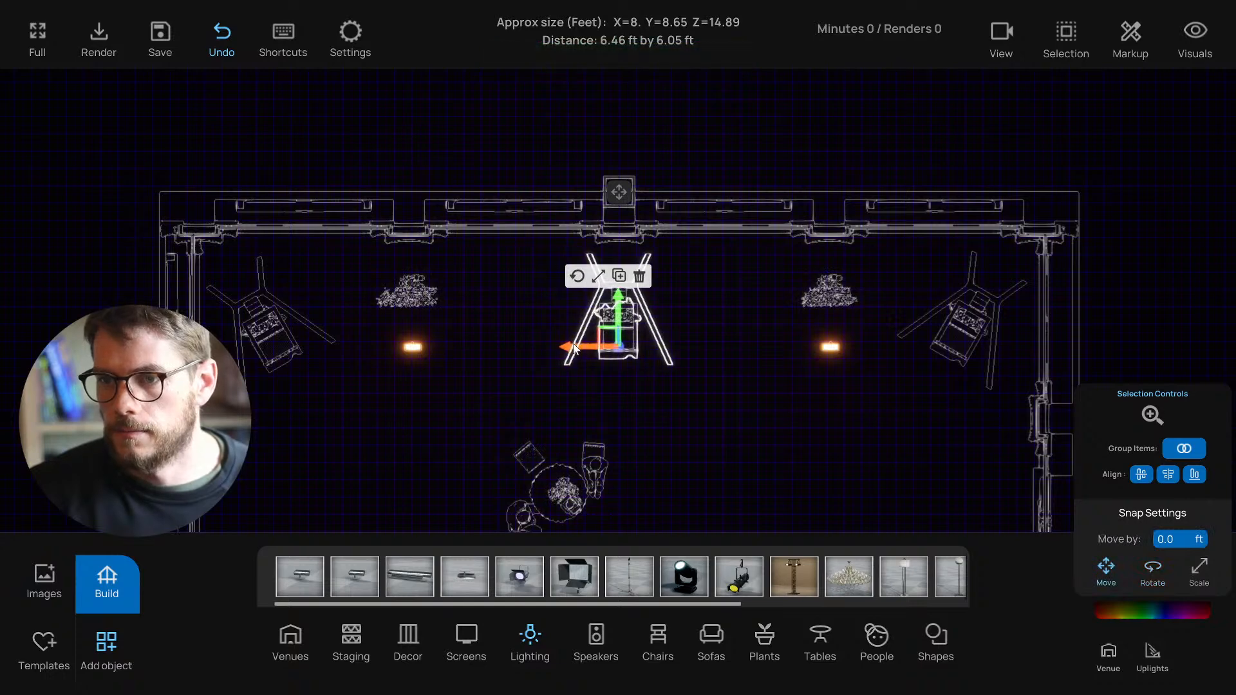
left_click(607, 385)
Step: Delete the speaker from the central stand, keeping only its magenta drape
key("1")
scroll(607, 386, "up", 5)
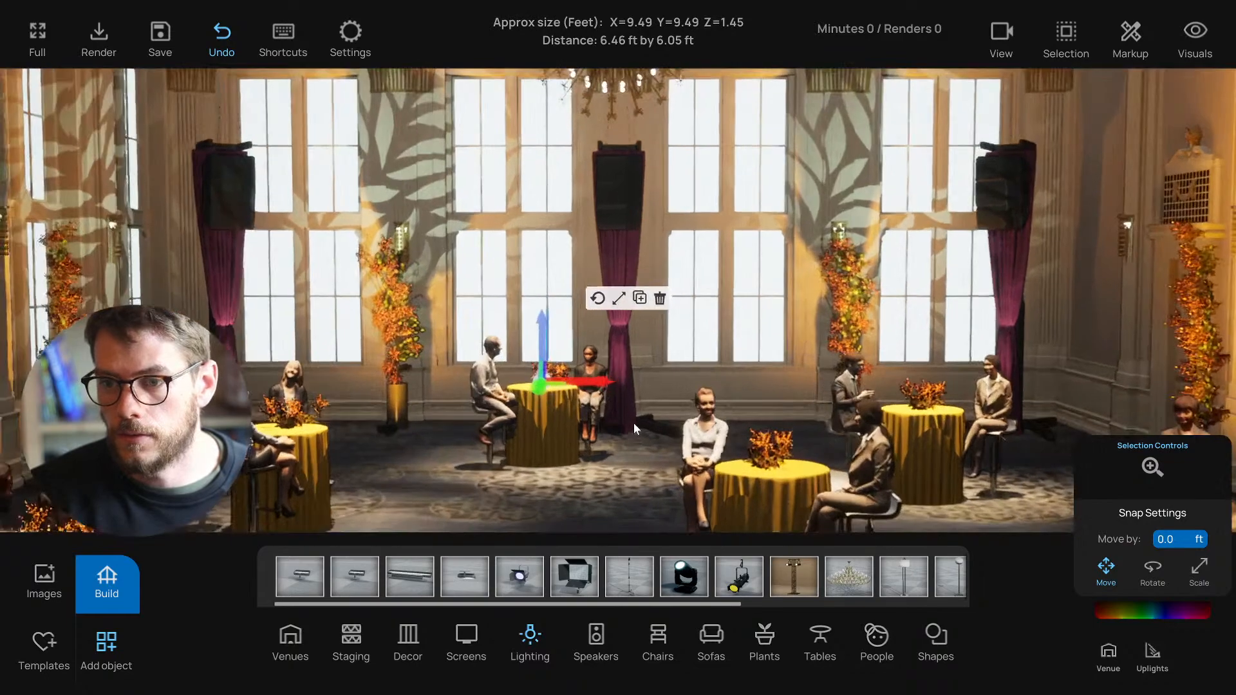
left_click(623, 432)
right_click_drag(623, 433, 605, 462)
scroll(607, 459, "up", 2)
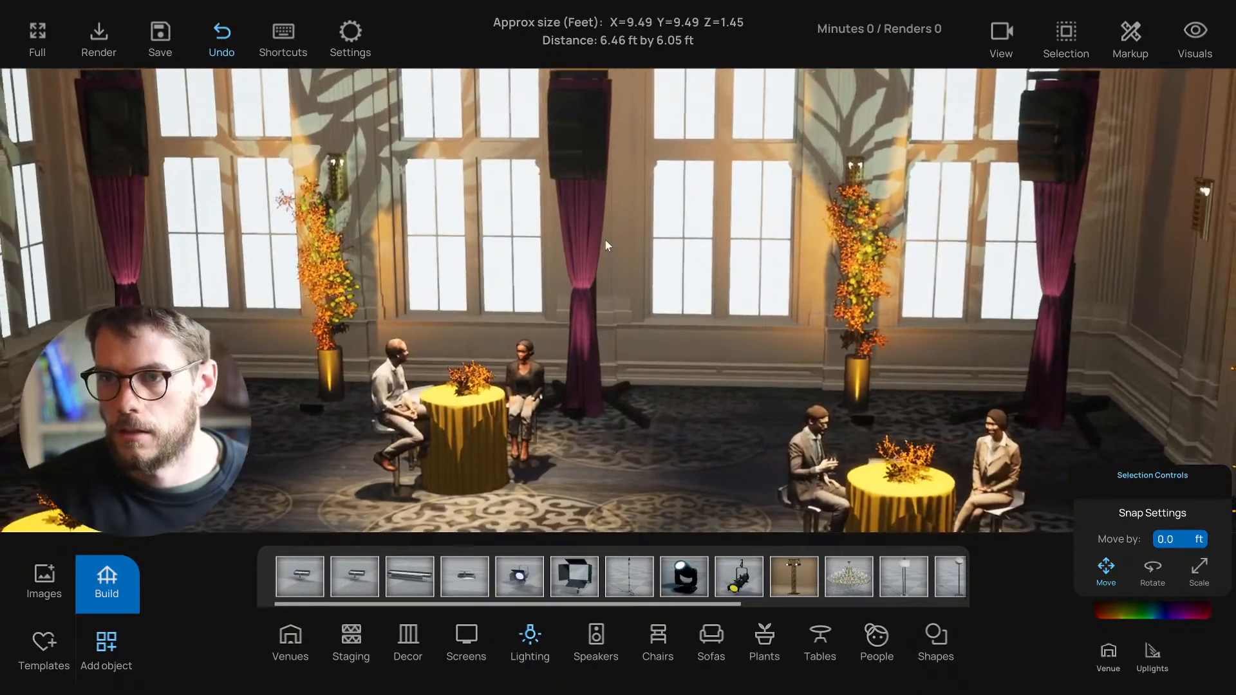
left_click(585, 196)
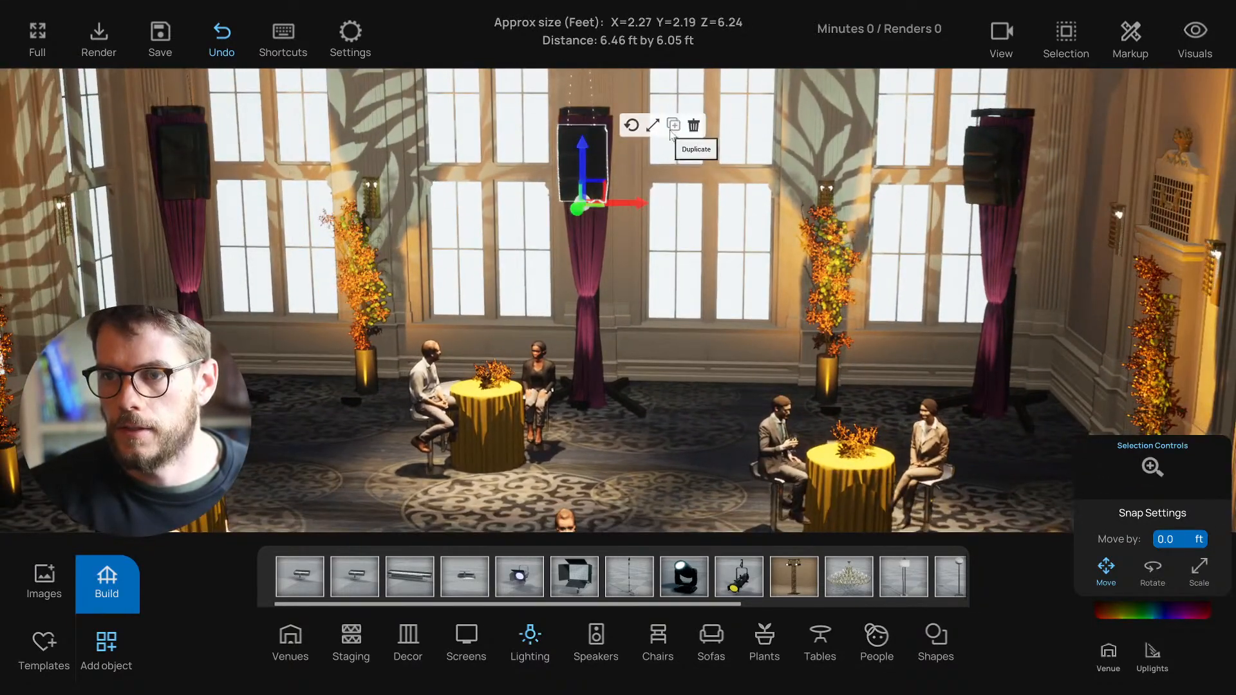
left_click(694, 127)
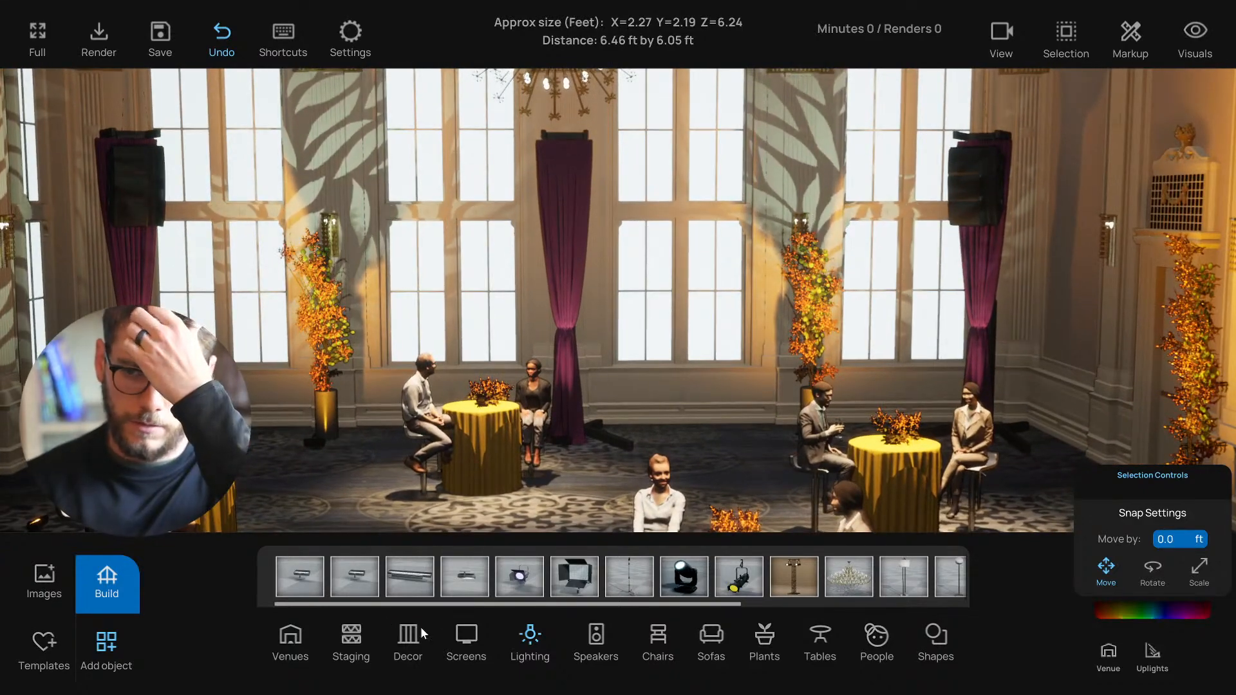
Step: Add an LED wall from the screens library in front of the central drape
left_click(462, 638)
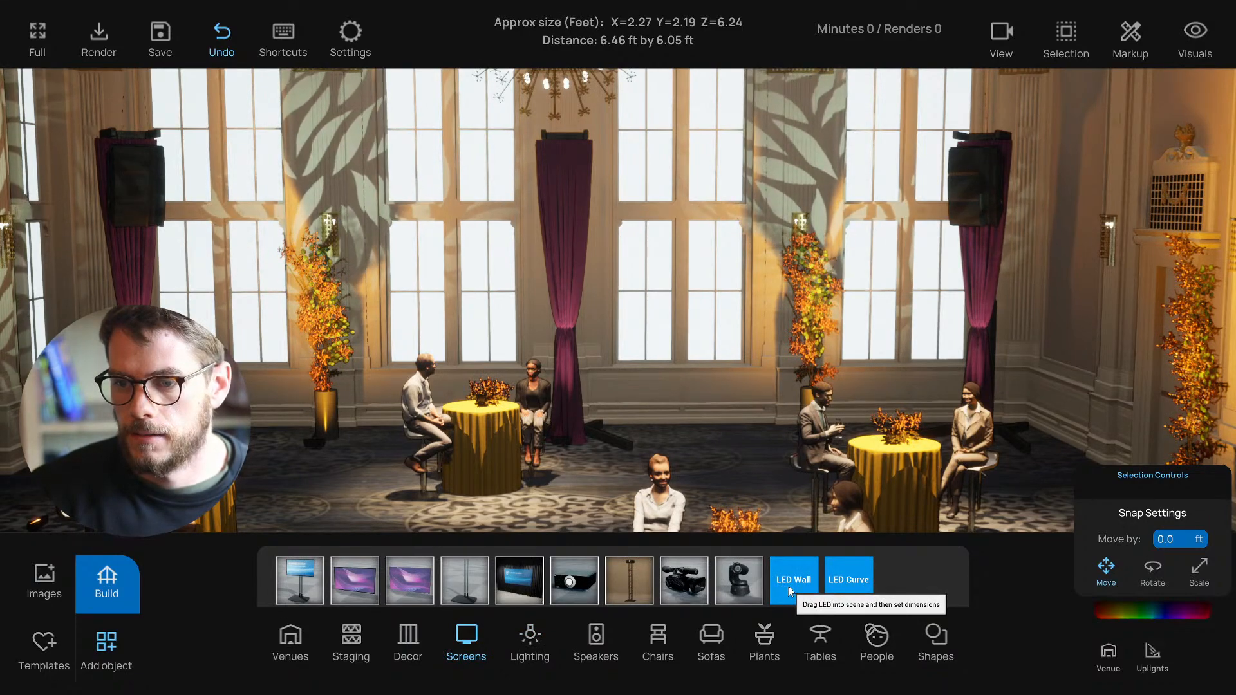
scroll(631, 387, "down", 5)
scroll(632, 381, "down", 3)
right_click_drag(632, 381, 454, 300)
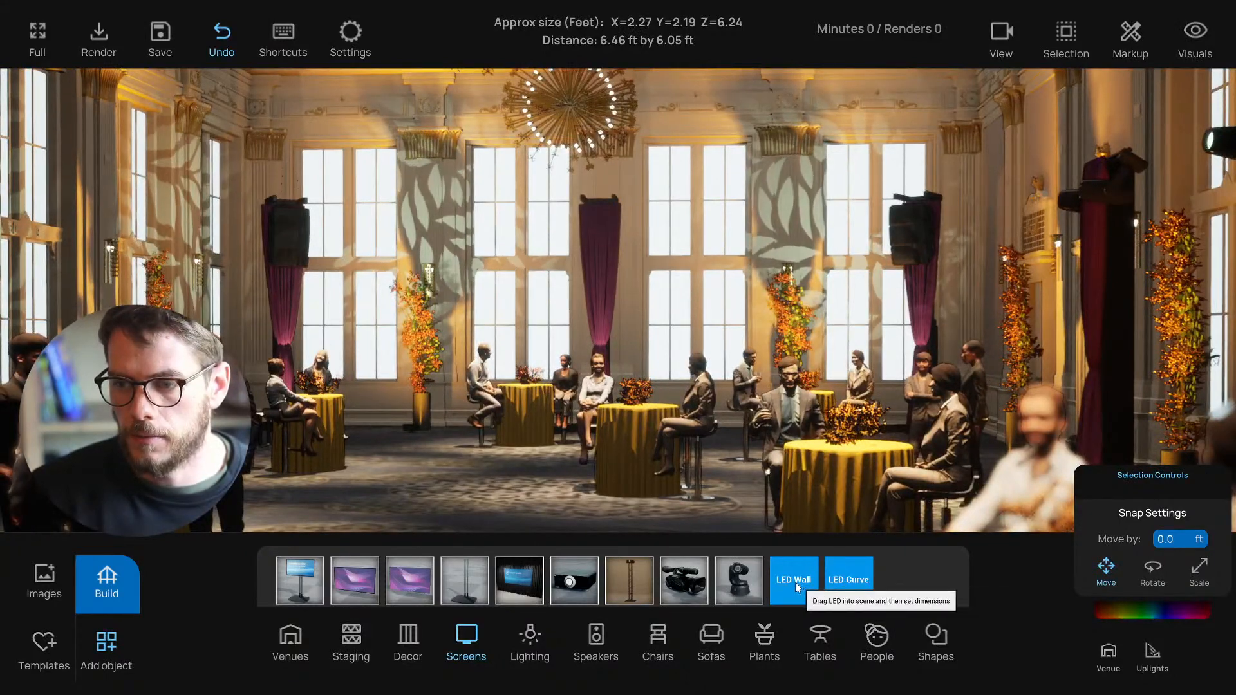
left_click_drag(794, 581, 600, 283)
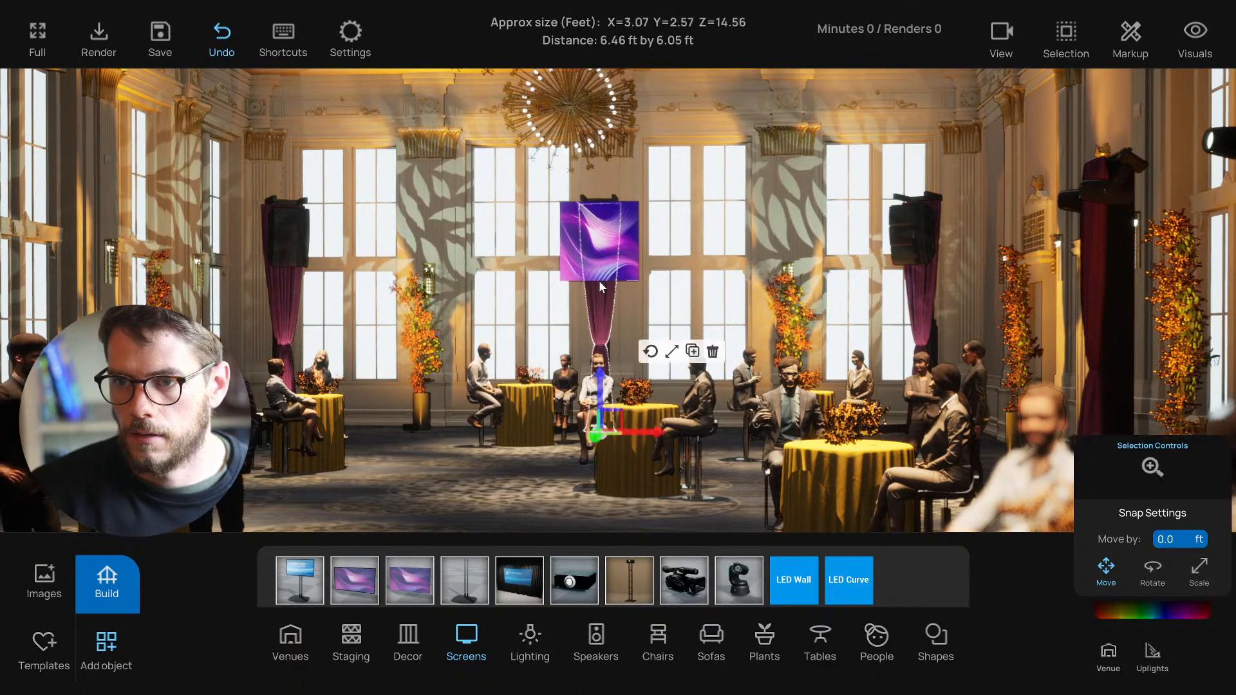
scroll(599, 279, "up", 2)
Step: Size the LED wall to 3 ft wide by 12 ft high and lower it over the central drape
left_click(599, 275)
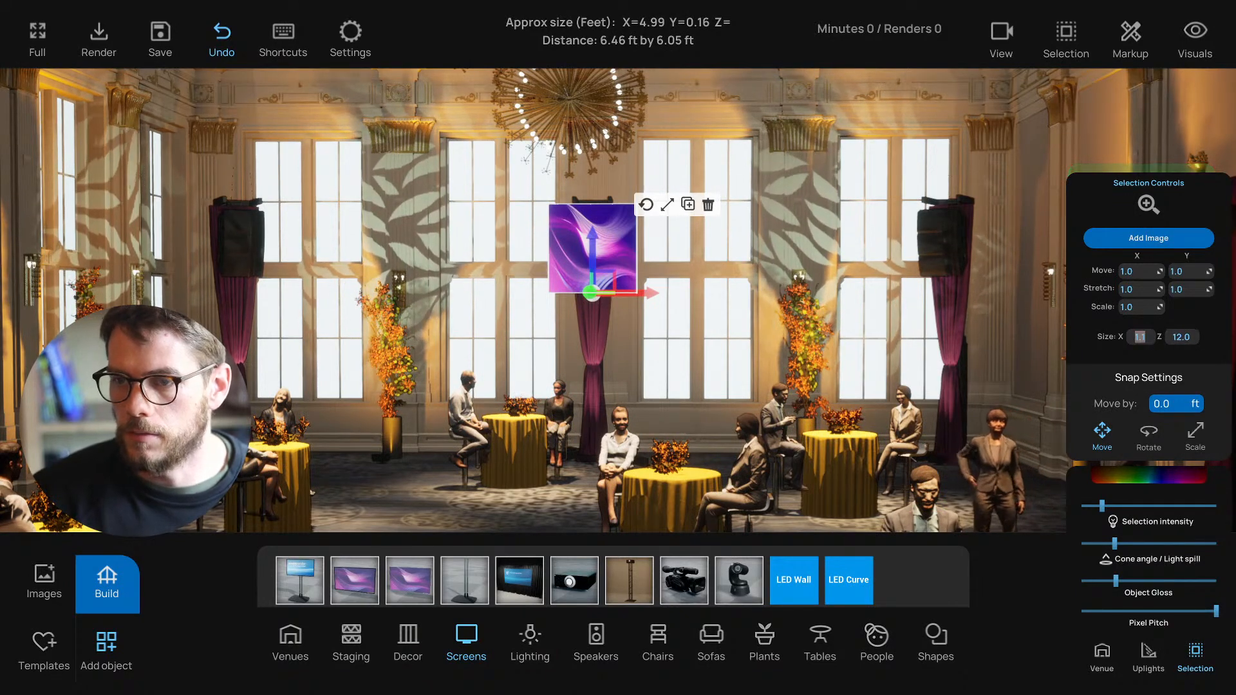
left_click(1142, 337)
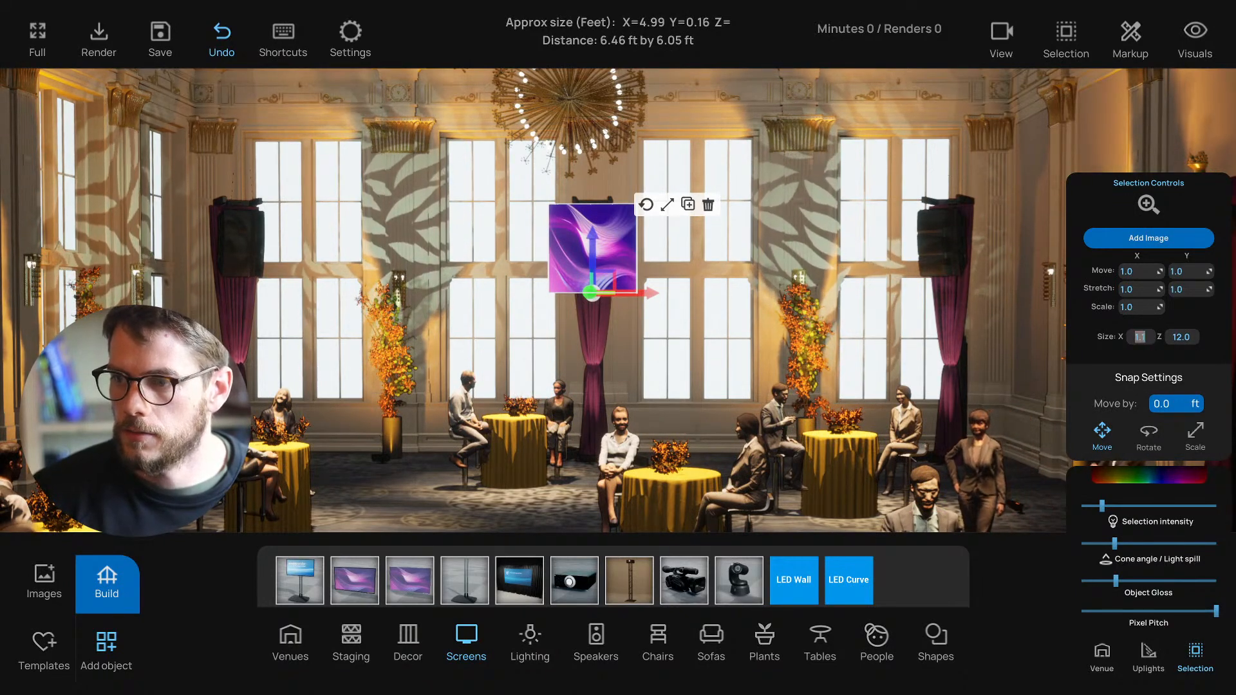
type("3")
key("Return")
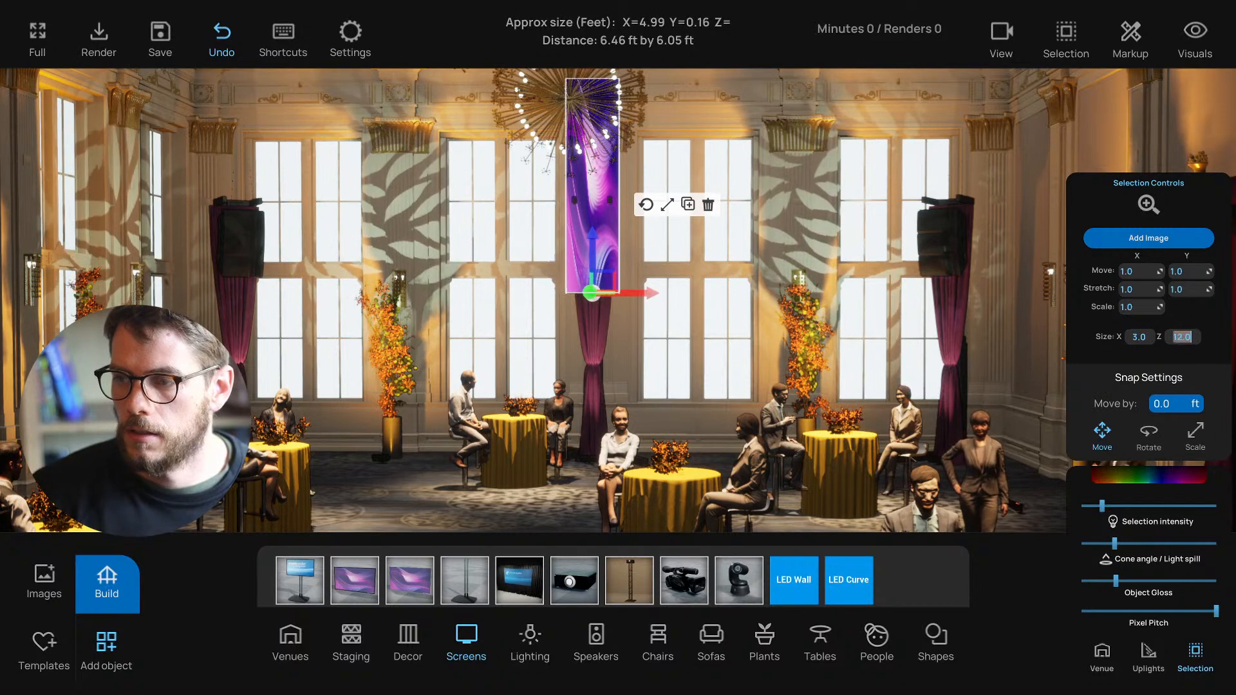
left_click_drag(591, 242, 590, 362)
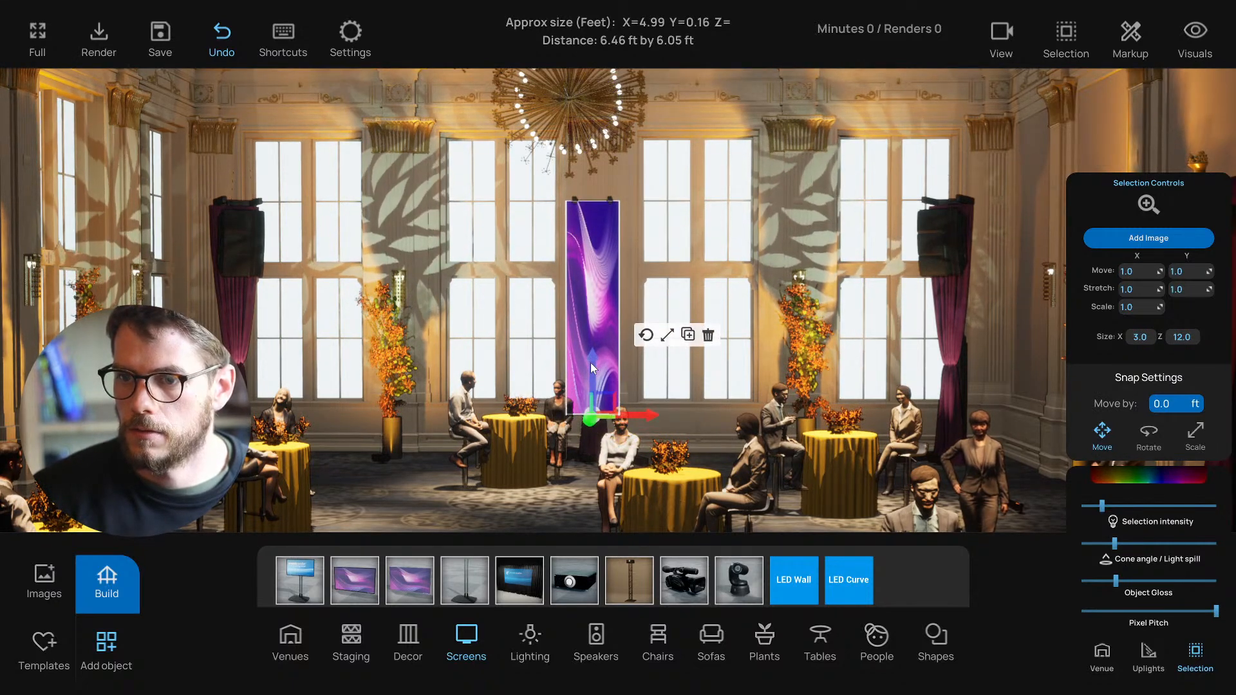
key("ctrl+s")
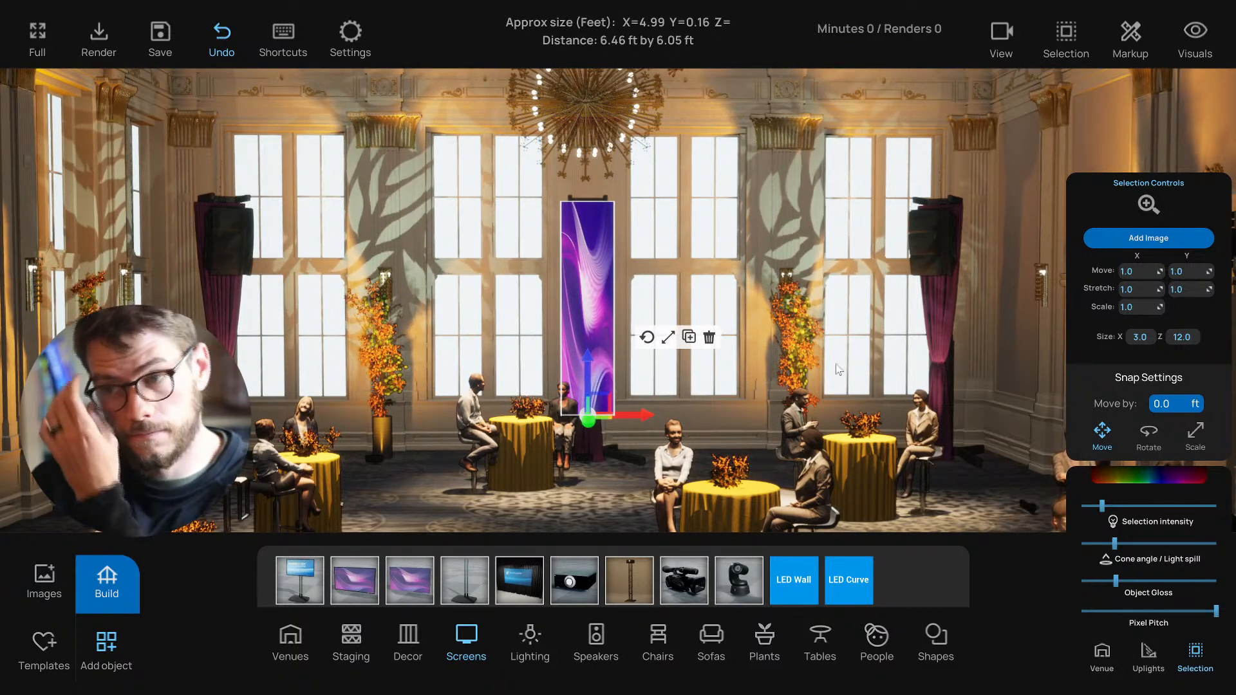
Step: Try a 4 ft width for the LED wall, and settle on 3.5 ft
left_click(1139, 336)
type("4")
key("Return")
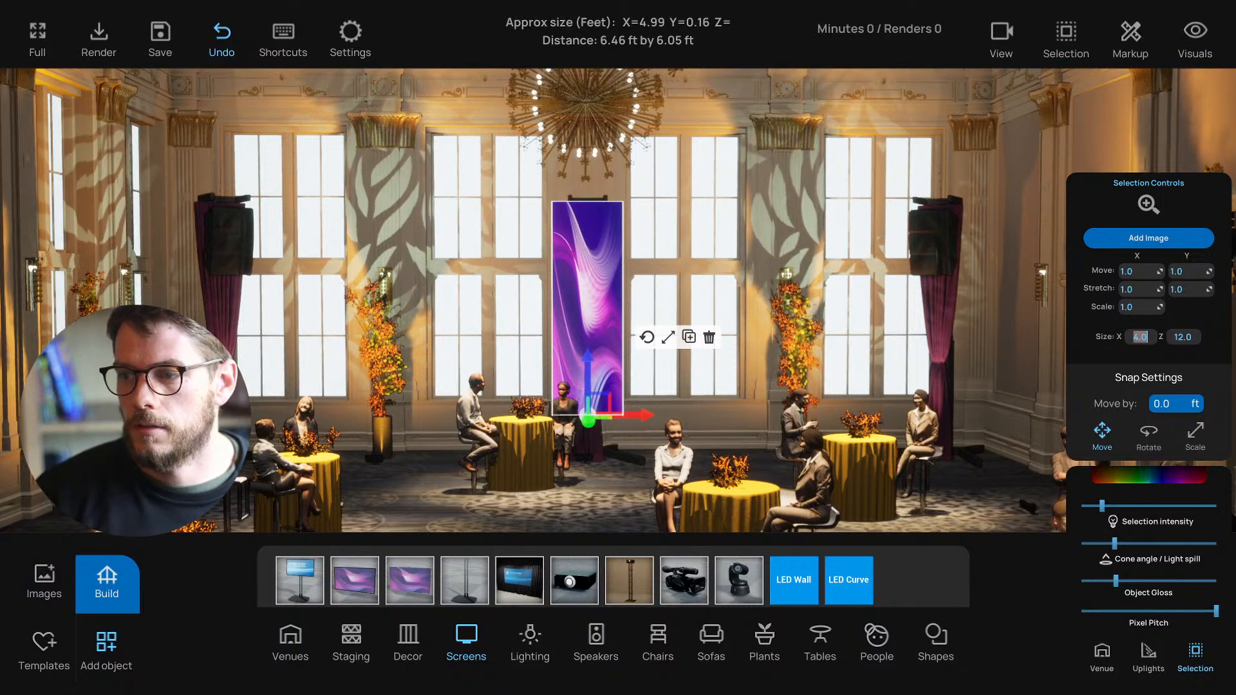
type("3.5")
key("Return")
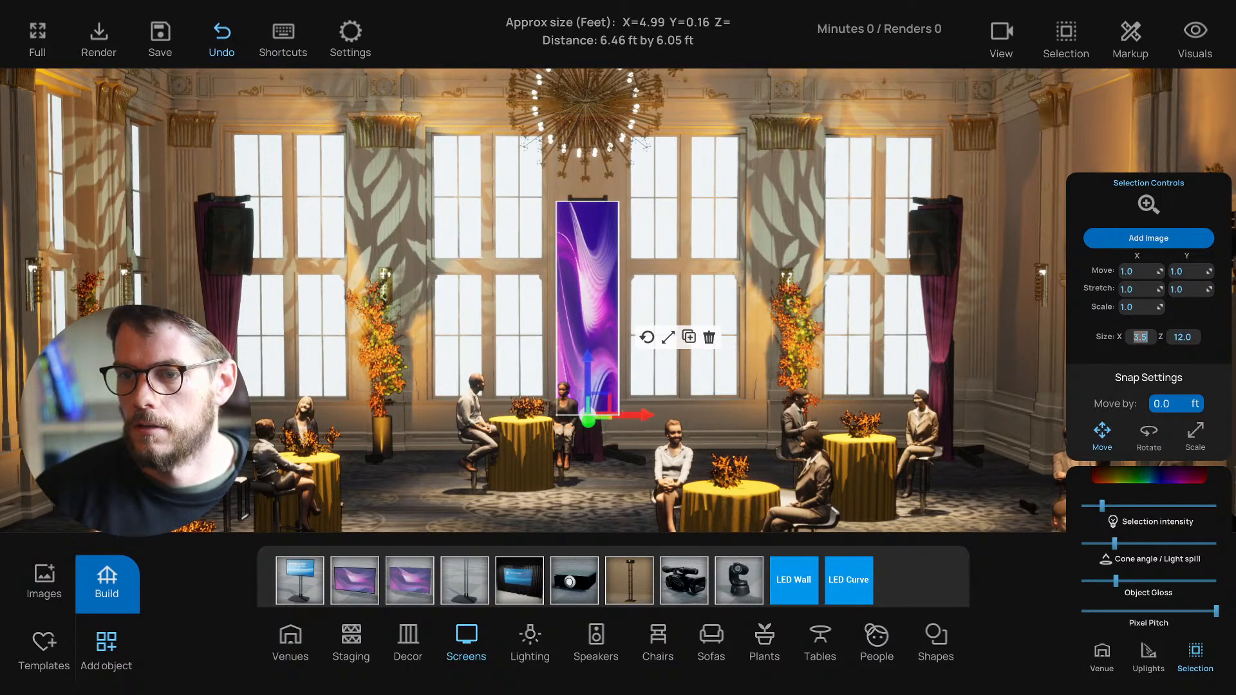
right_click_drag(567, 478, 539, 490)
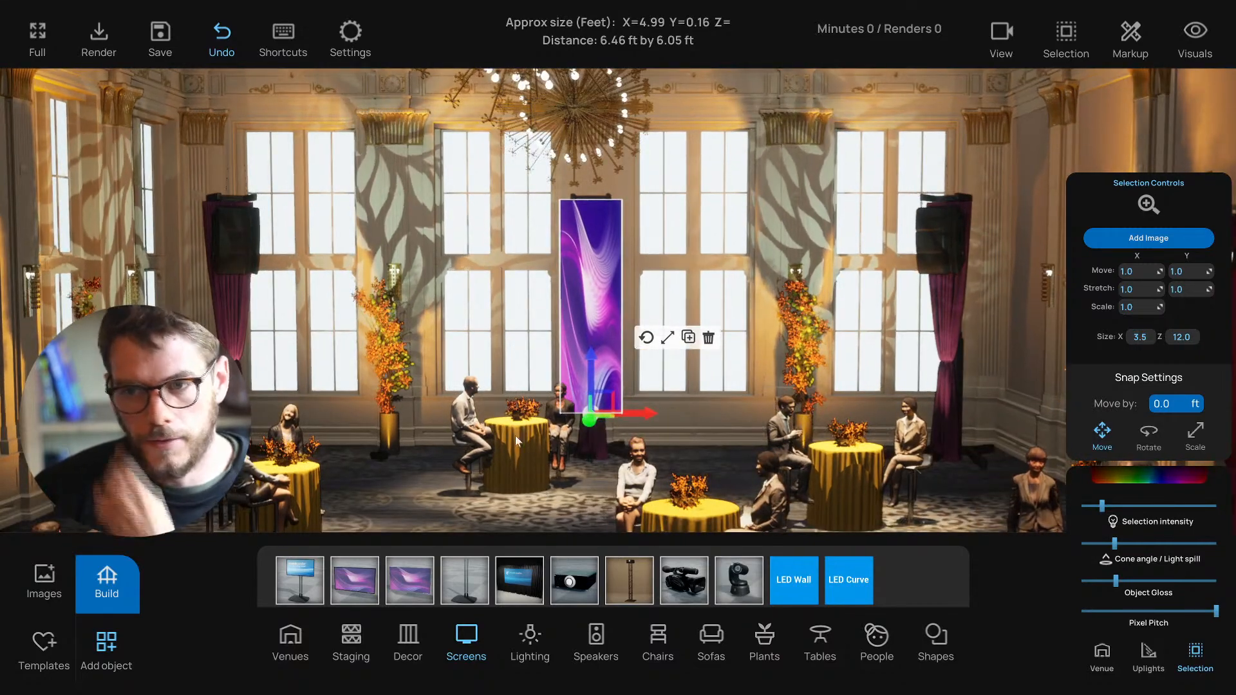
Step: Switch to the browser and look through the fall event design images for screen artwork ideas
left_click_drag(156, 167, 580, 309)
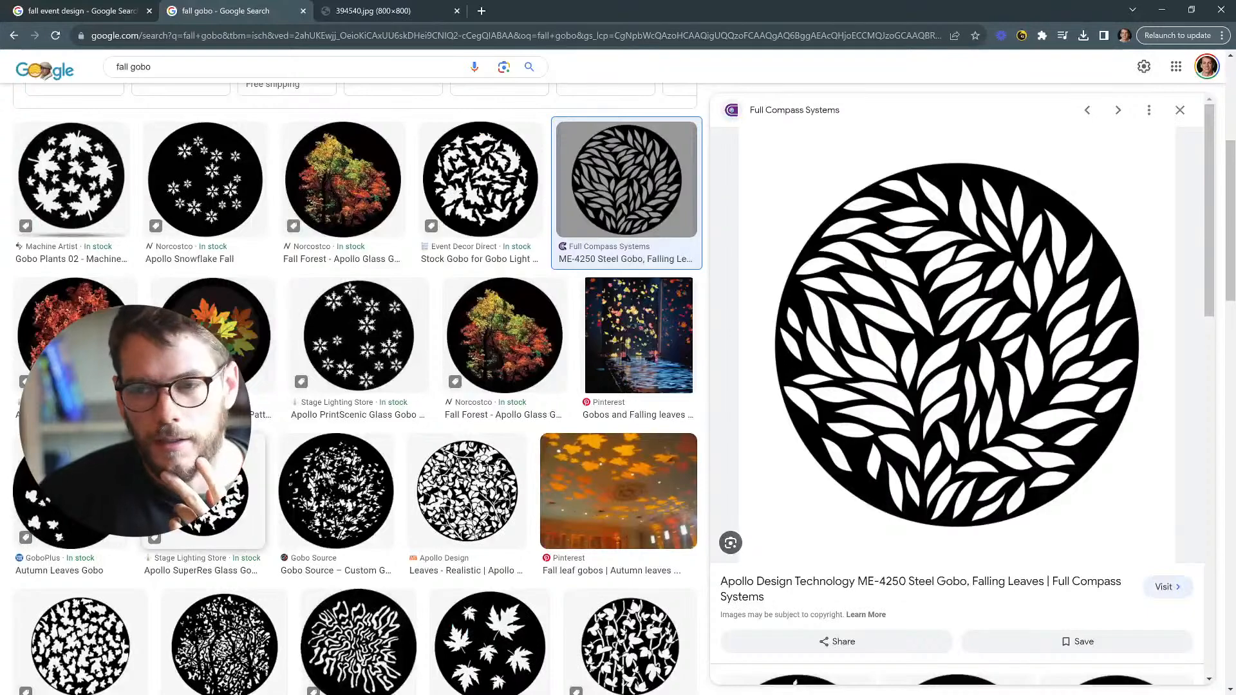
scroll(348, 322, "up", 2)
left_click(75, 17)
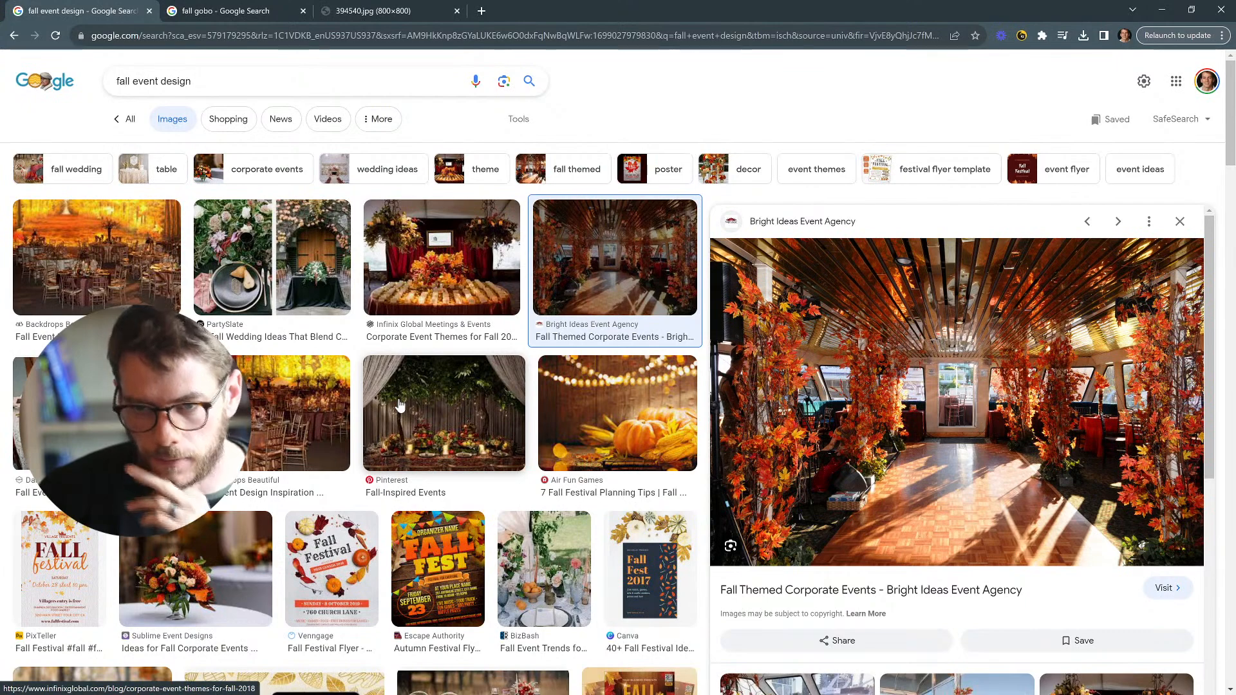
scroll(412, 290, "down", 2)
scroll(430, 111, "up", 2)
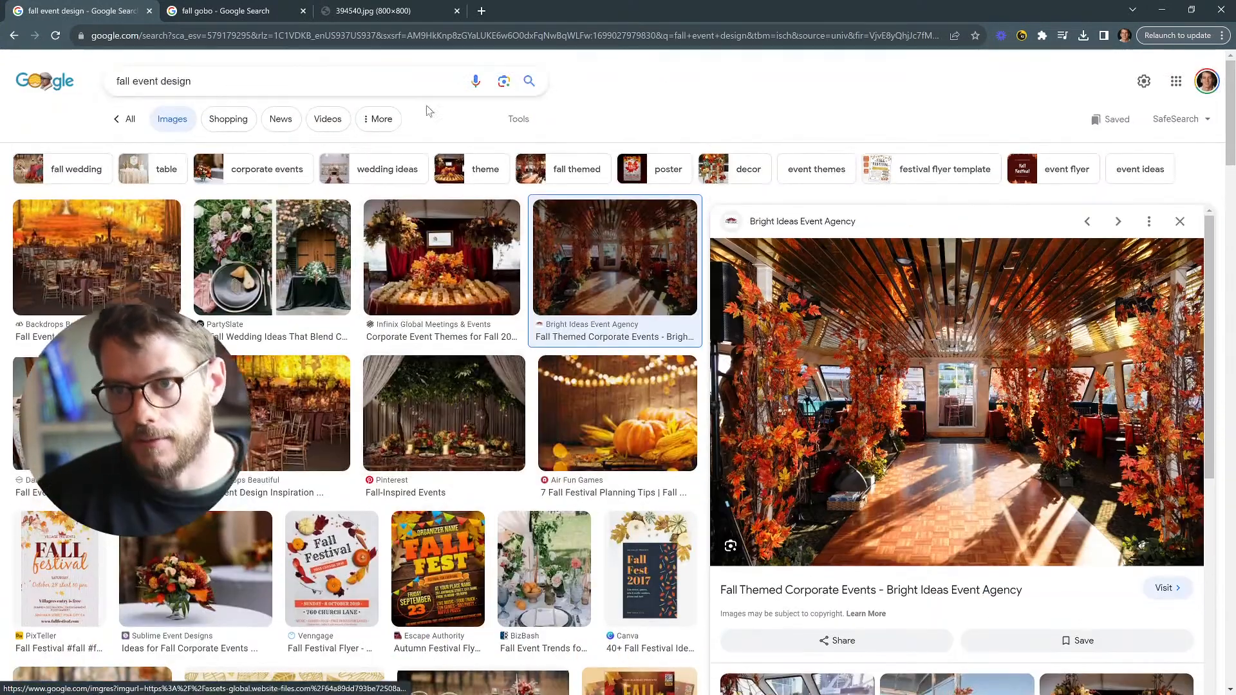
left_click(481, 11)
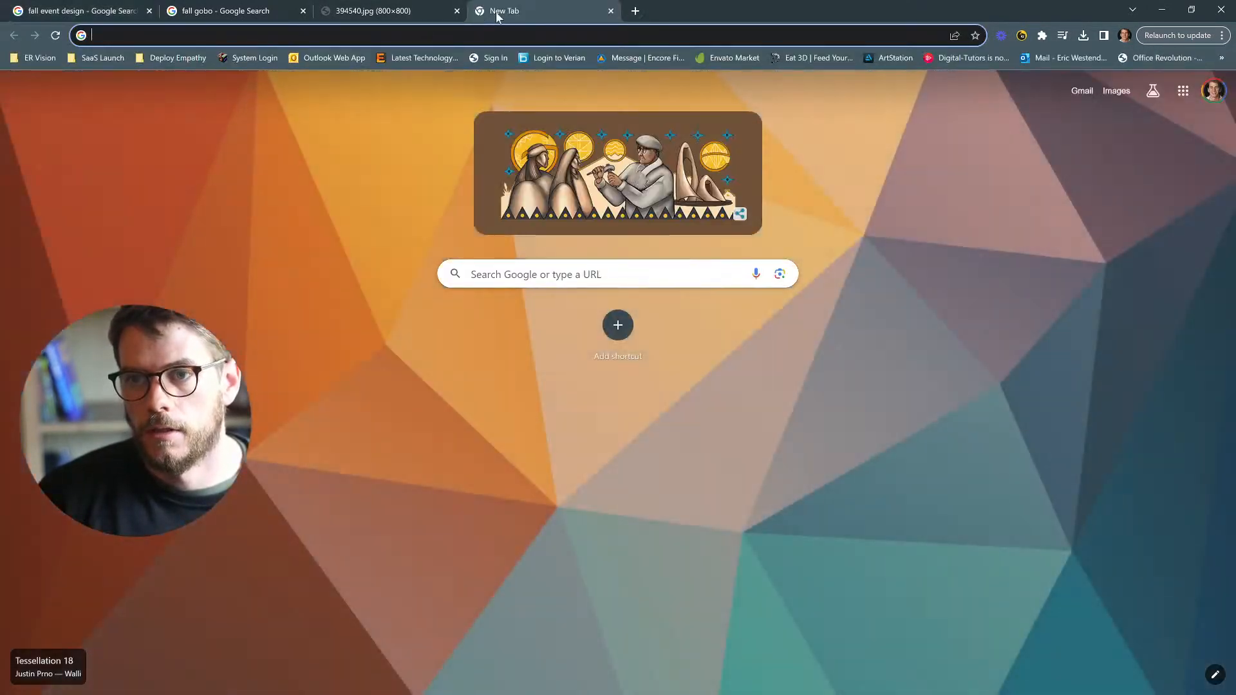
left_click(610, 11)
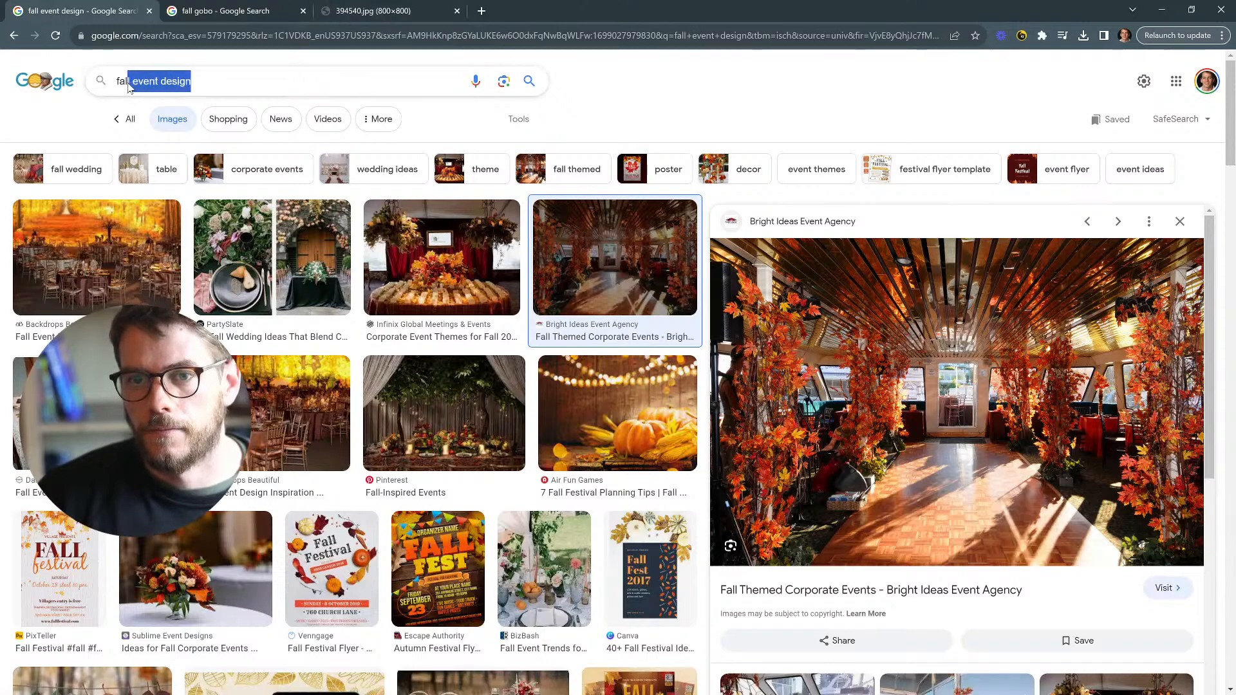
Step: Replace the gobo image search with "fall abstract graphic" and browse the results
left_click(222, 11)
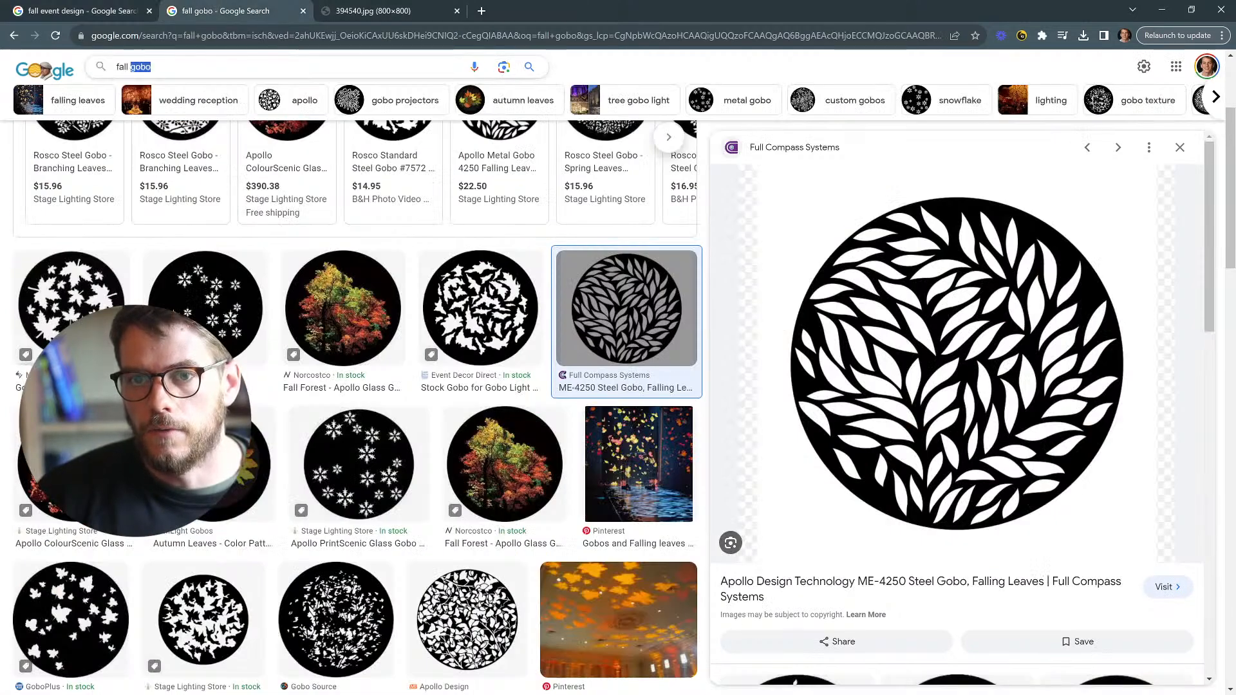
type("abstract graphic")
key("Return")
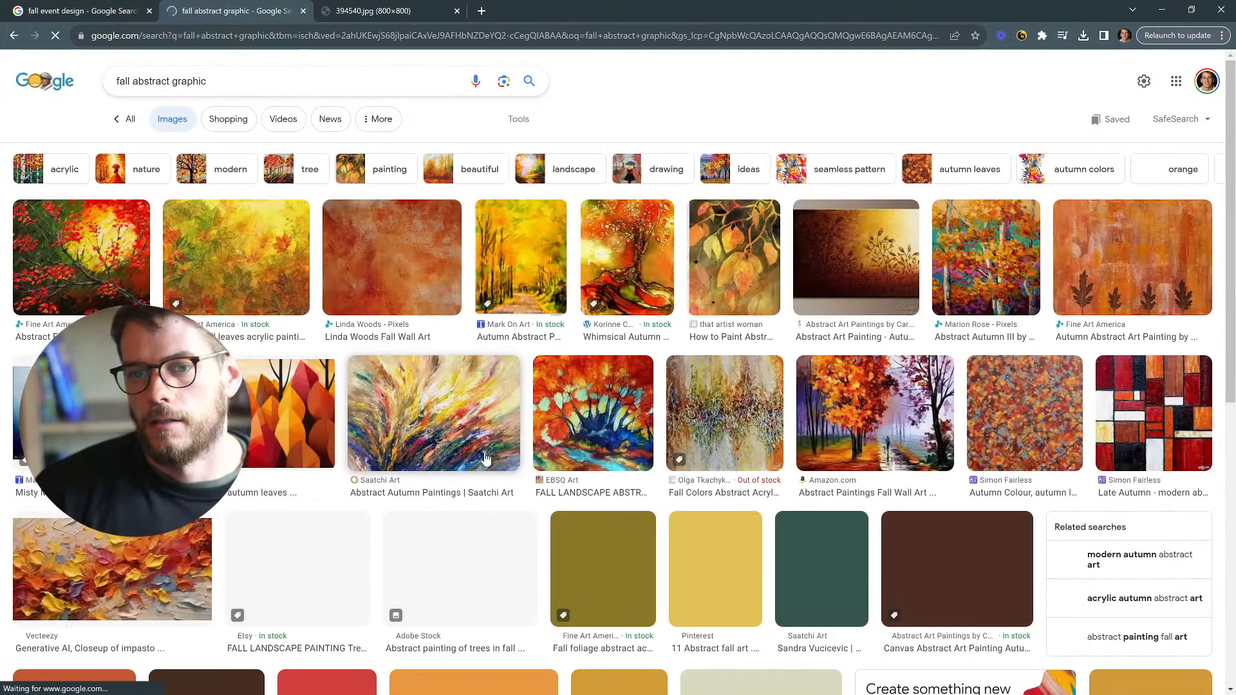
scroll(451, 354, "down", 3)
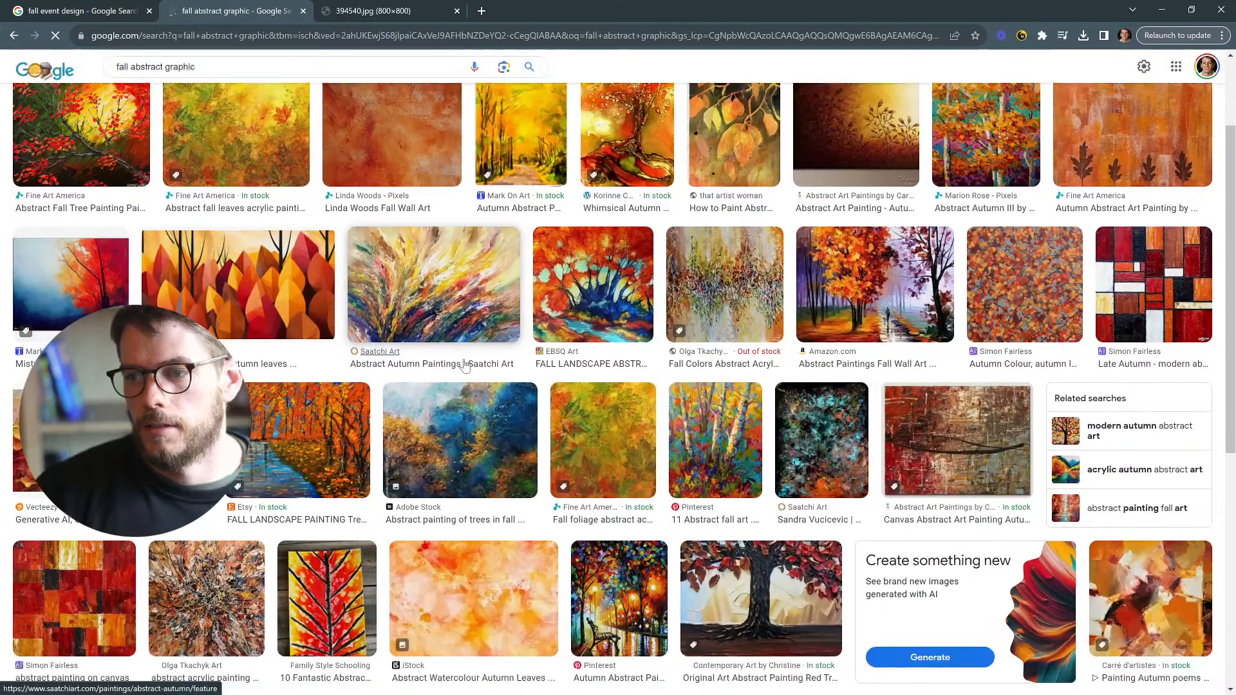
scroll(466, 366, "up", 3)
scroll(467, 367, "down", 7)
scroll(474, 381, "up", 5)
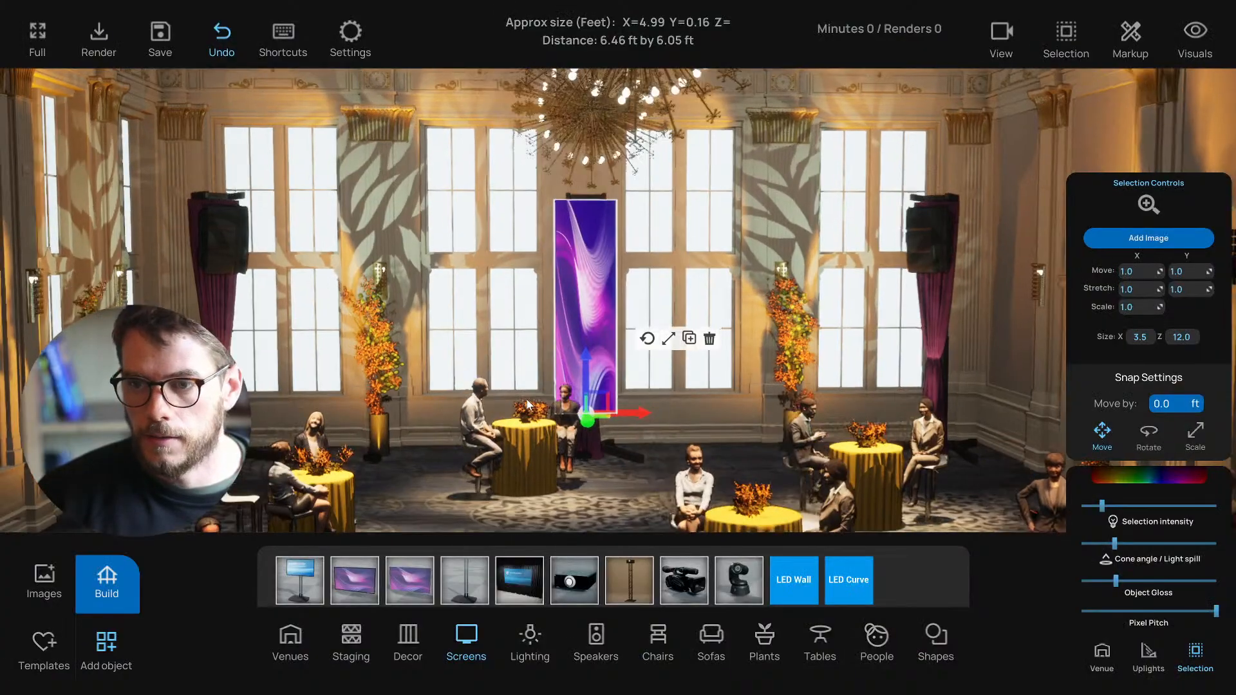
Step: Return to the 3D ballroom scene, deselect the LED wall and review it from across the room
left_click(515, 484)
key("s")
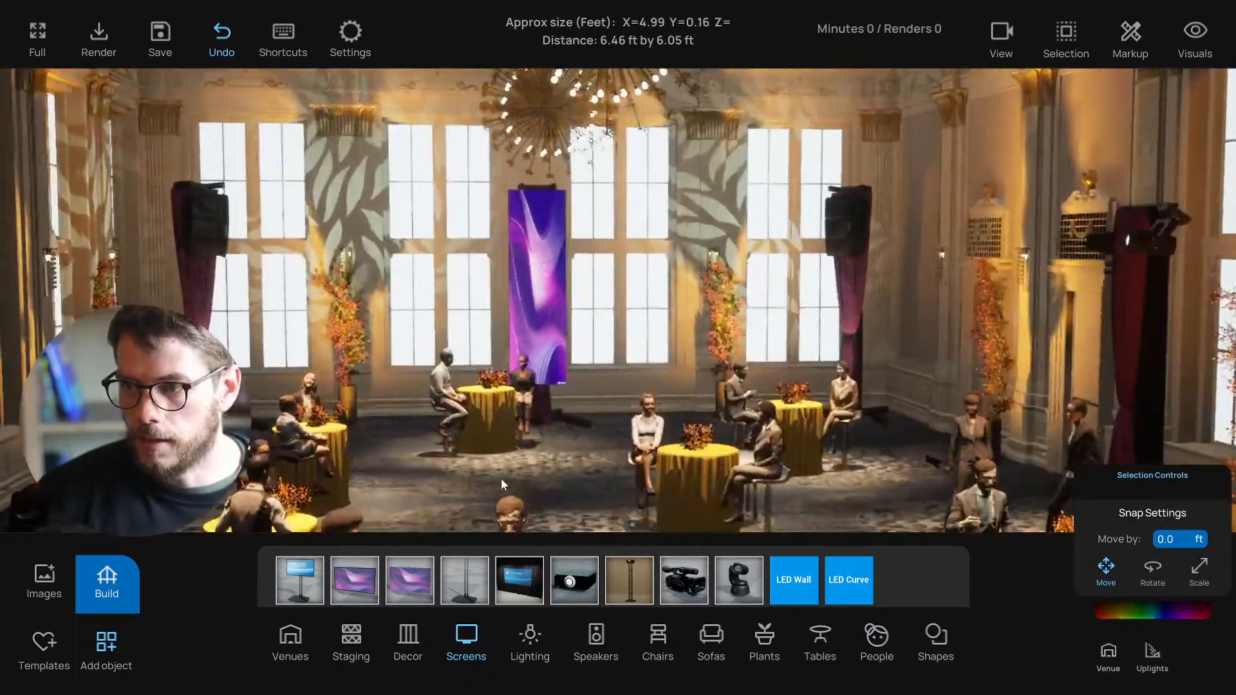
mouse_move(501, 477)
right_mouse_down()
mouse_move(446, 476)
mouse_move(493, 473)
right_mouse_up()
right_click_drag(566, 314, 554, 366)
left_click_drag(554, 365, 444, 532)
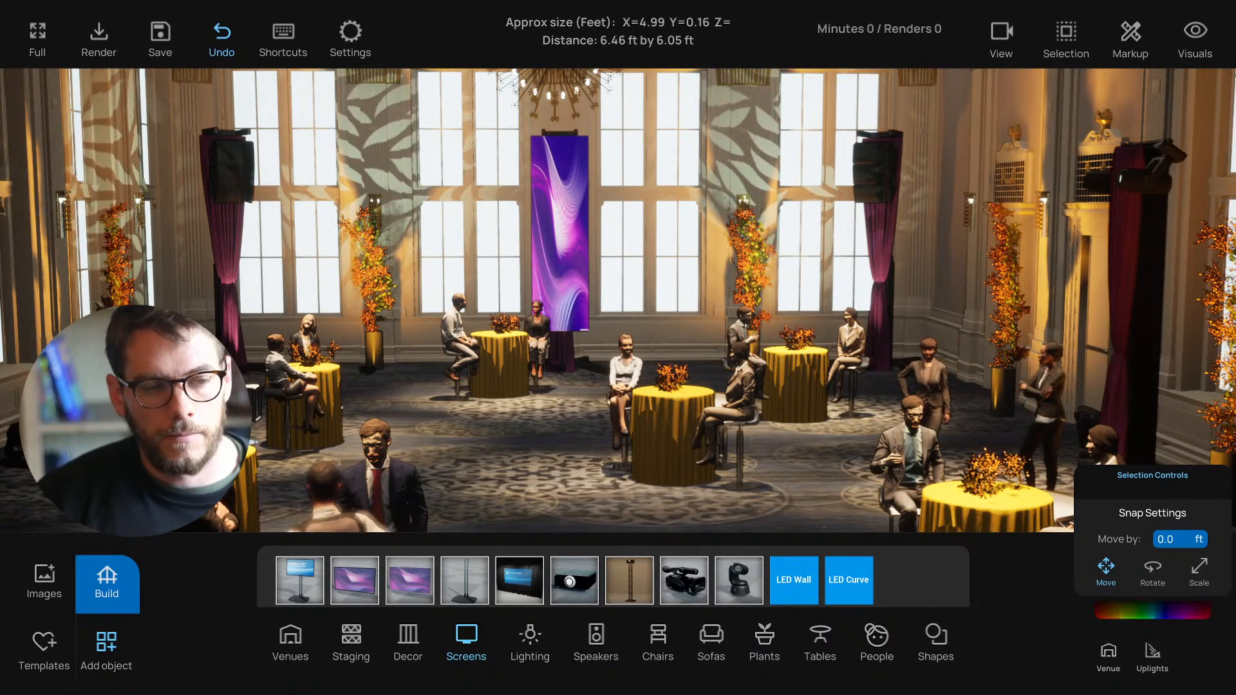
Step: Switch back to the browser and preview the Abstract Autumn III and Abstract Fall Tree paintings
key("alt+Tab")
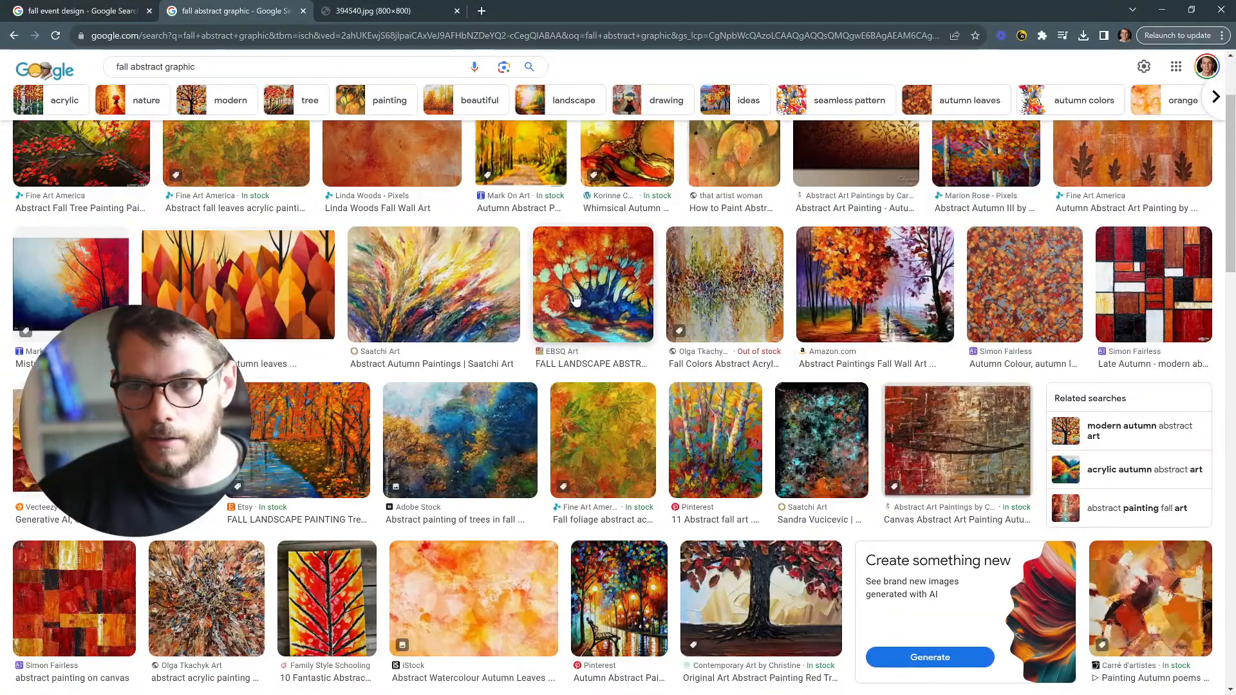
scroll(433, 354, "down", 1)
scroll(433, 354, "up", 3)
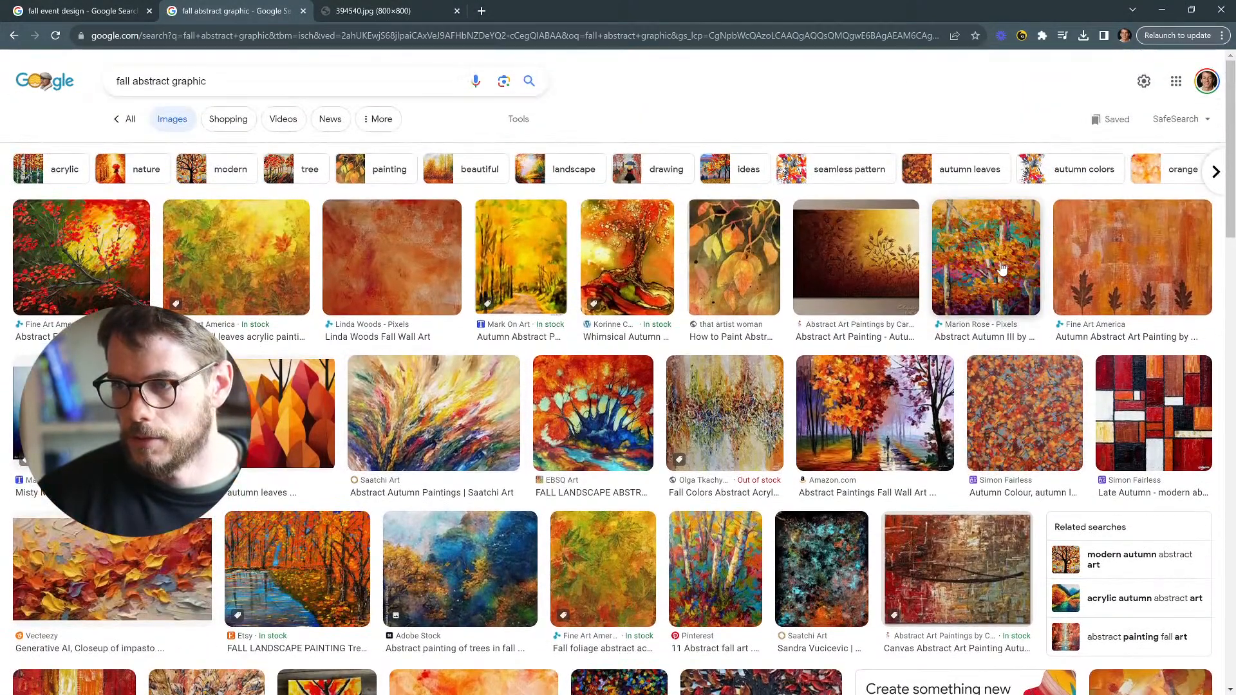
left_click(1002, 269)
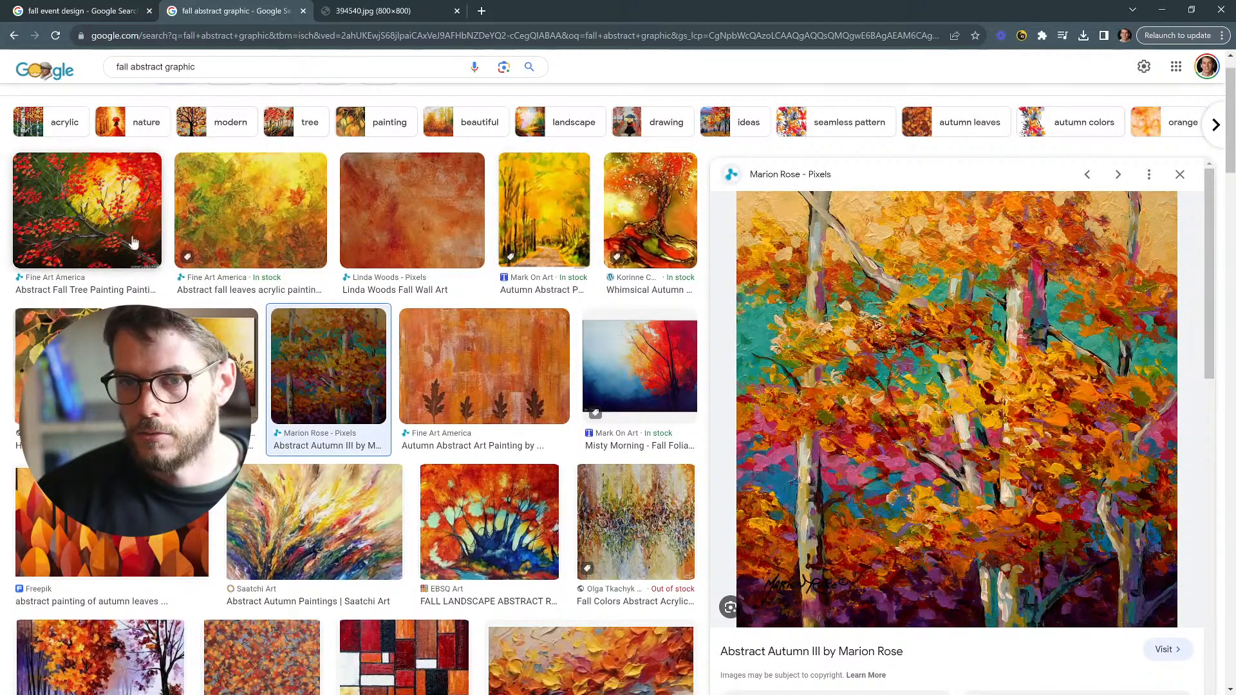
scroll(205, 275, "down", 2)
scroll(205, 275, "up", 2)
left_click(91, 192)
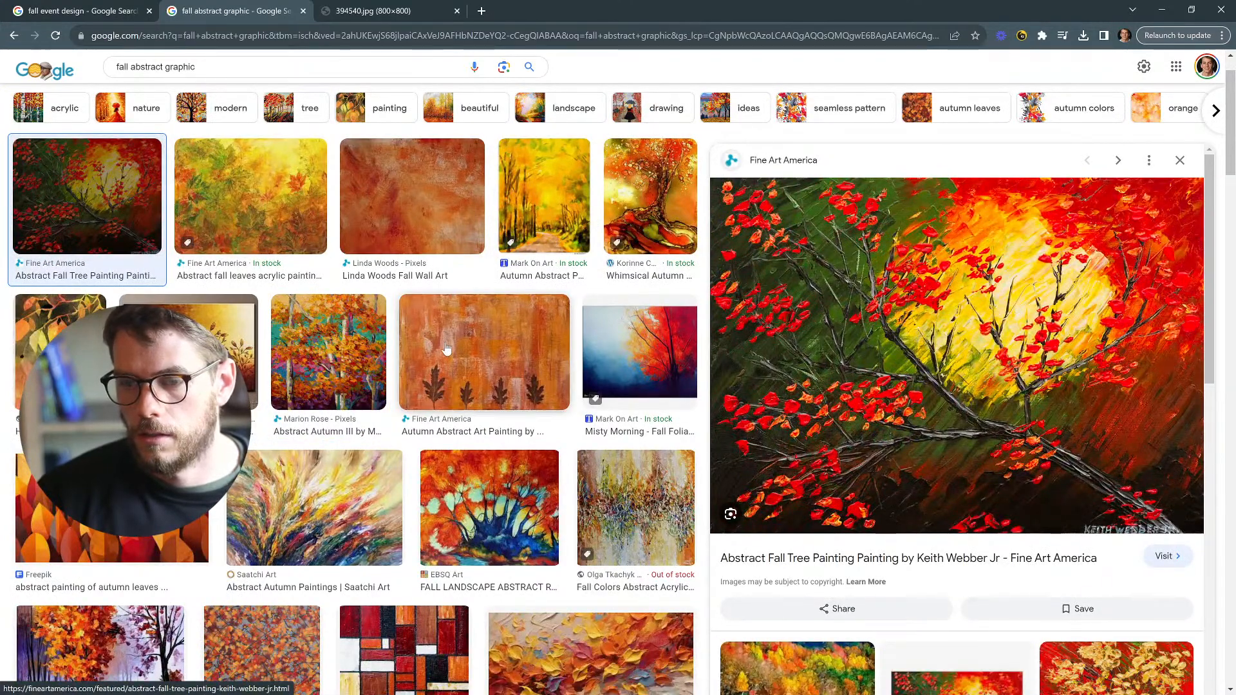
Step: Preview the Late Autumn modern abstract painting made of red, orange and white blocks
scroll(445, 348, "down", 3)
scroll(445, 348, "down", 2)
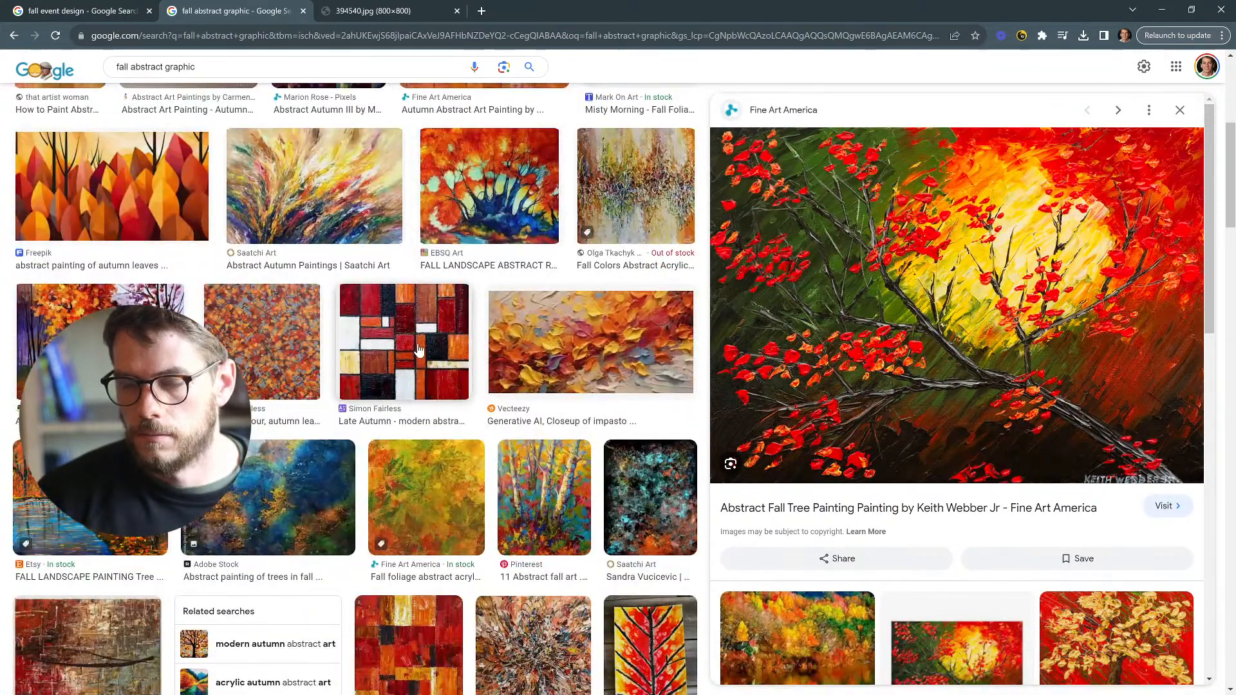
left_click(419, 349)
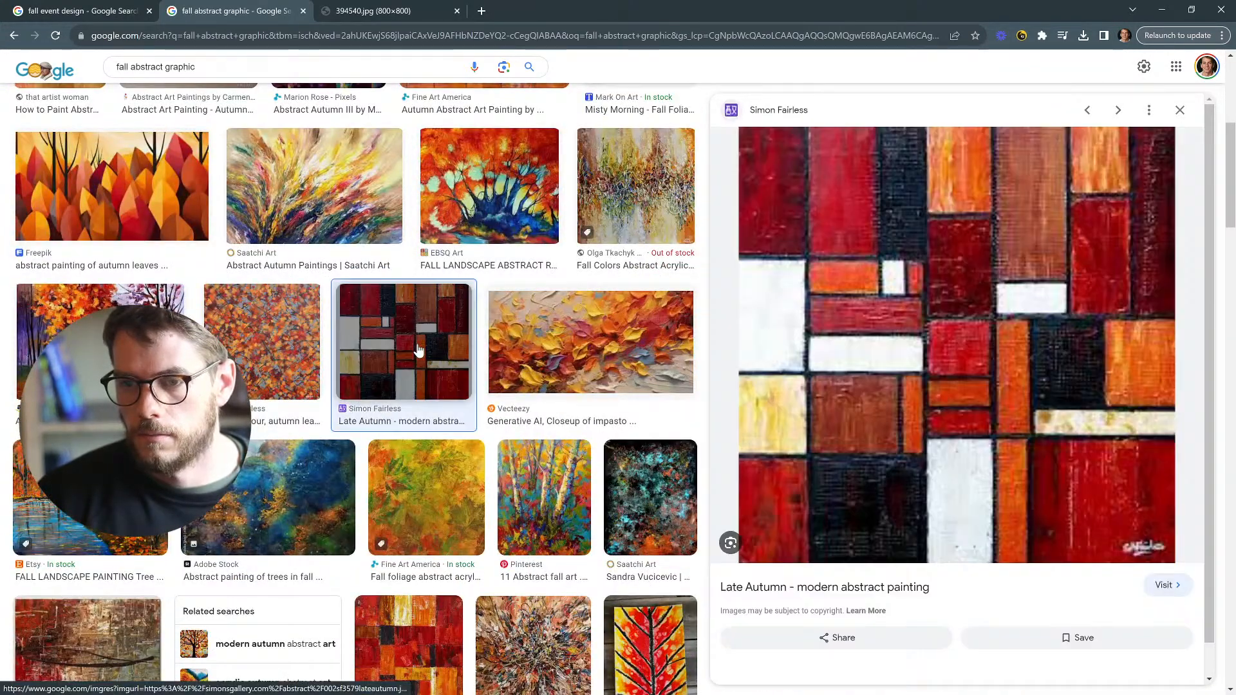
right_click(895, 341)
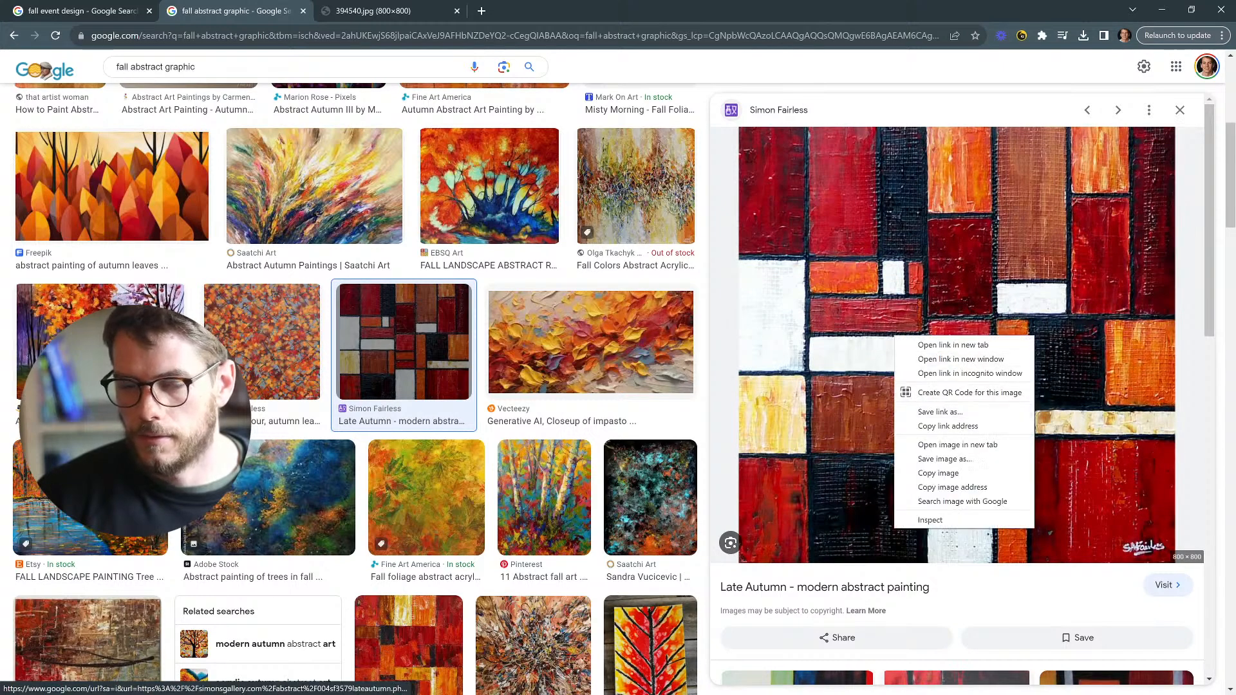
scroll(479, 386, "down", 1)
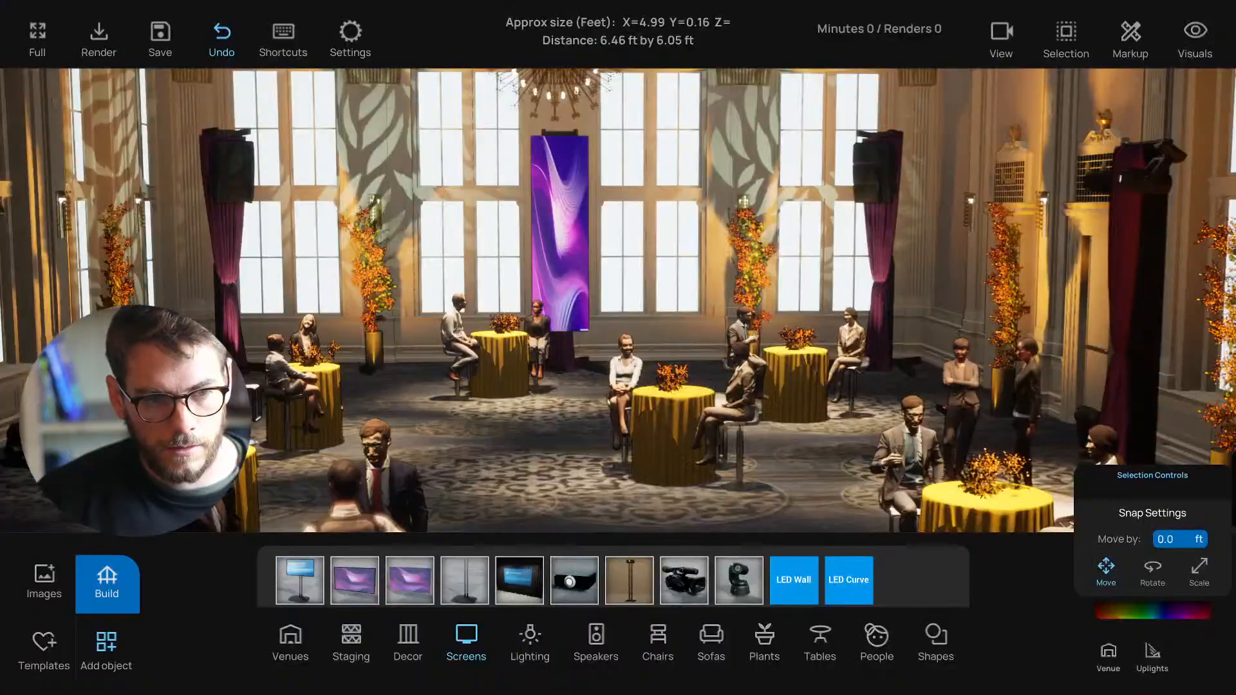
mouse_move(617, 347)
right_mouse_down()
mouse_move(618, 283)
mouse_move(616, 341)
right_mouse_up()
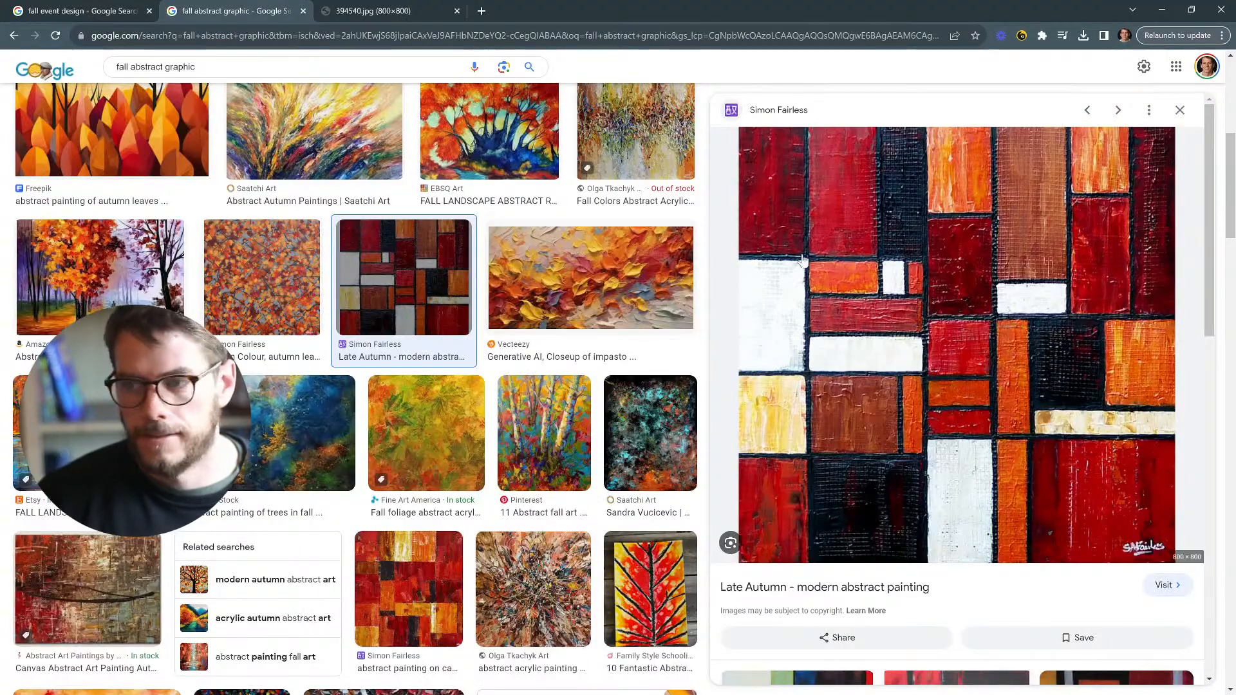
Step: Open the Late Autumn modern abstract painting as a standalone image and save it to the Downloads folder
right_click(813, 305)
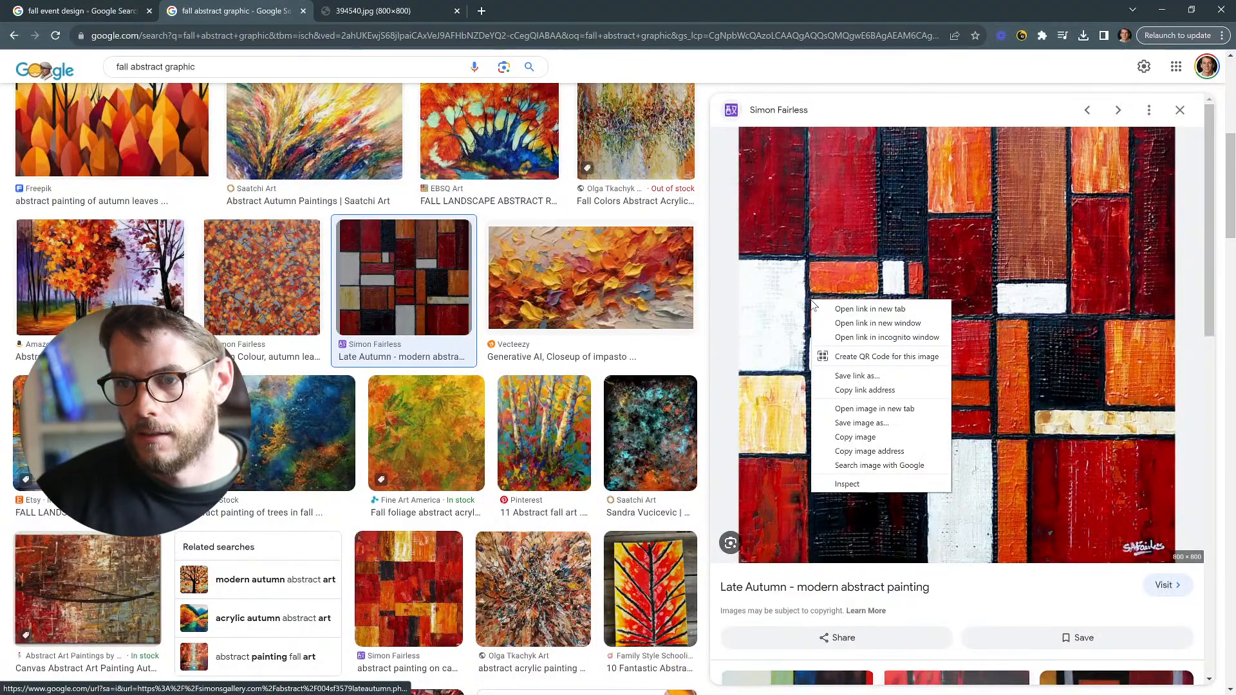
left_click(857, 409)
left_click(387, 11)
right_click(475, 275)
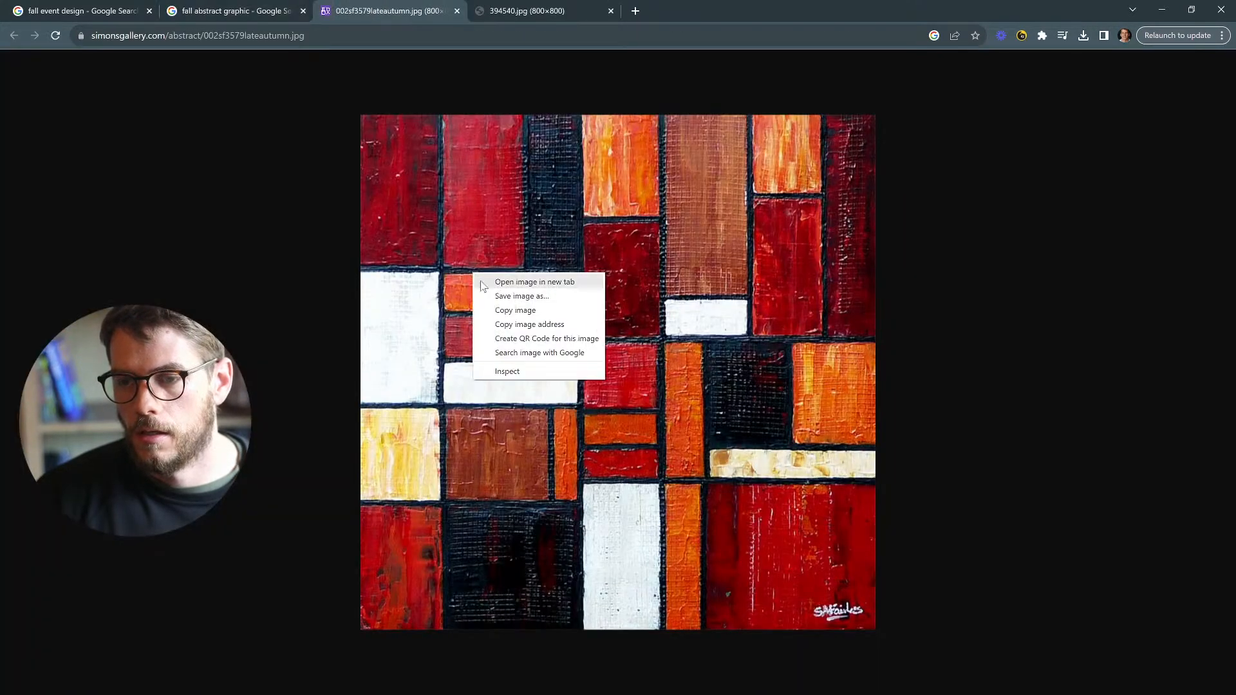
left_click(505, 296)
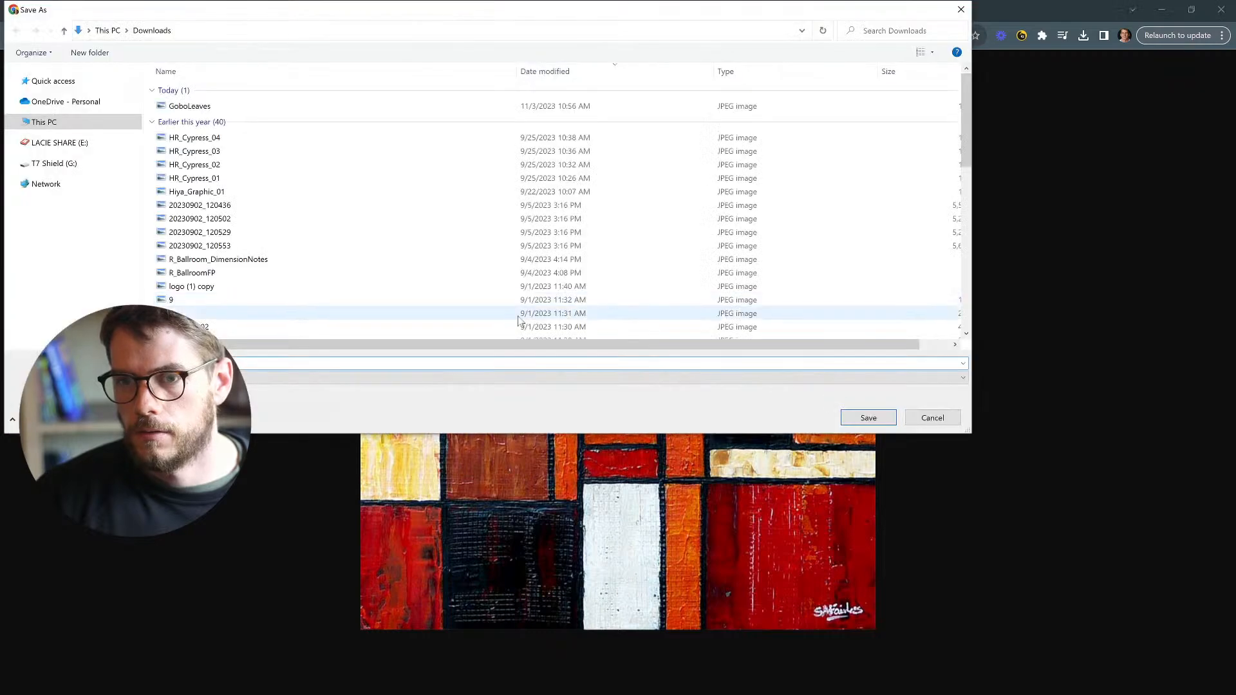
left_click(851, 415)
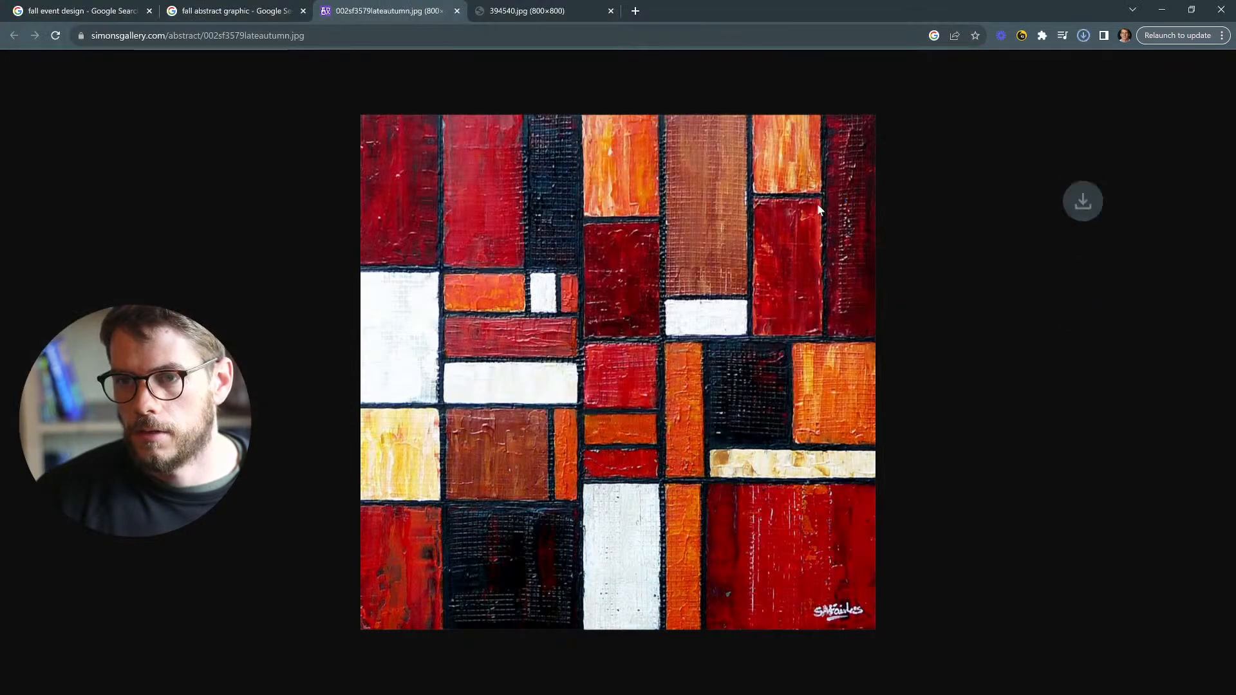
Step: Return to the 3D ballroom scene and review the central LED wall from a closer, angled viewpoint
left_click(1162, 9)
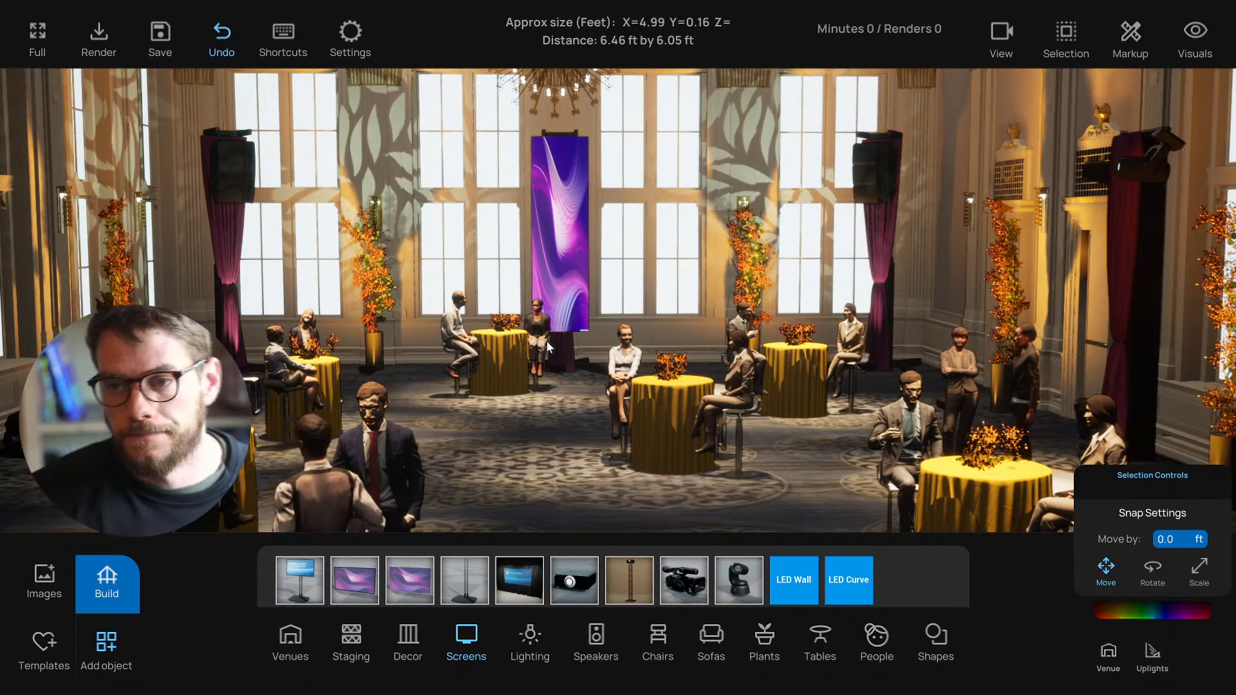
left_click(558, 278)
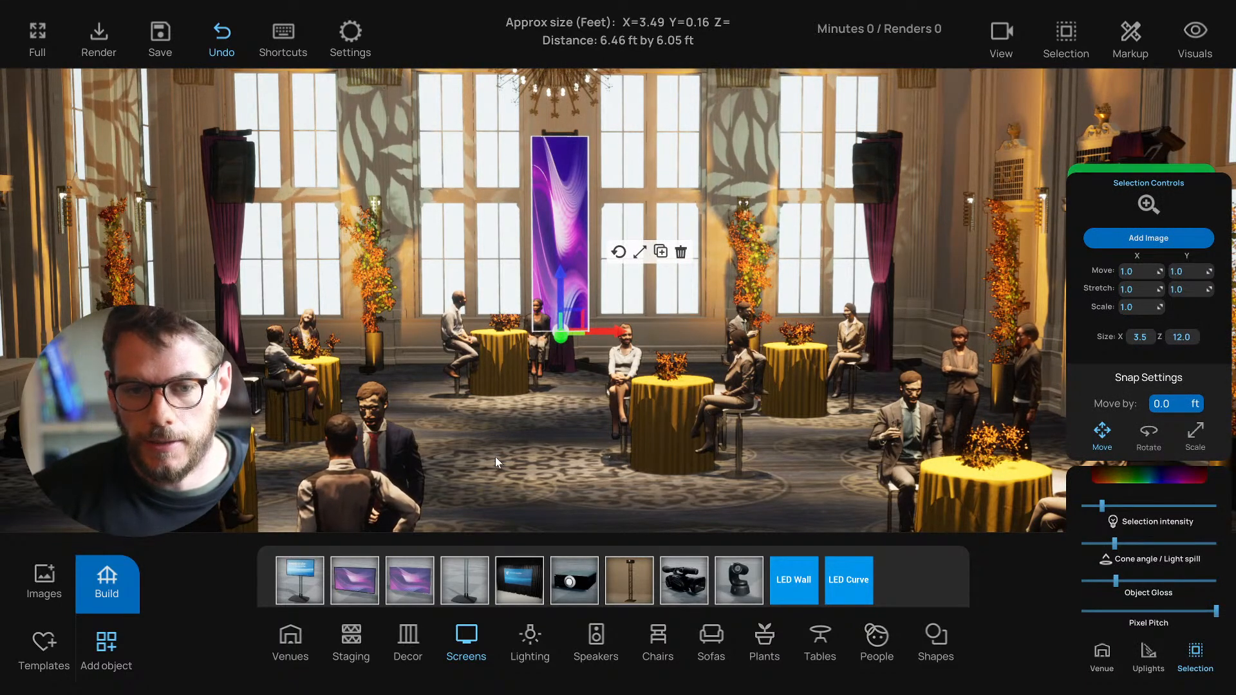
middle_click_drag(495, 457, 583, 402)
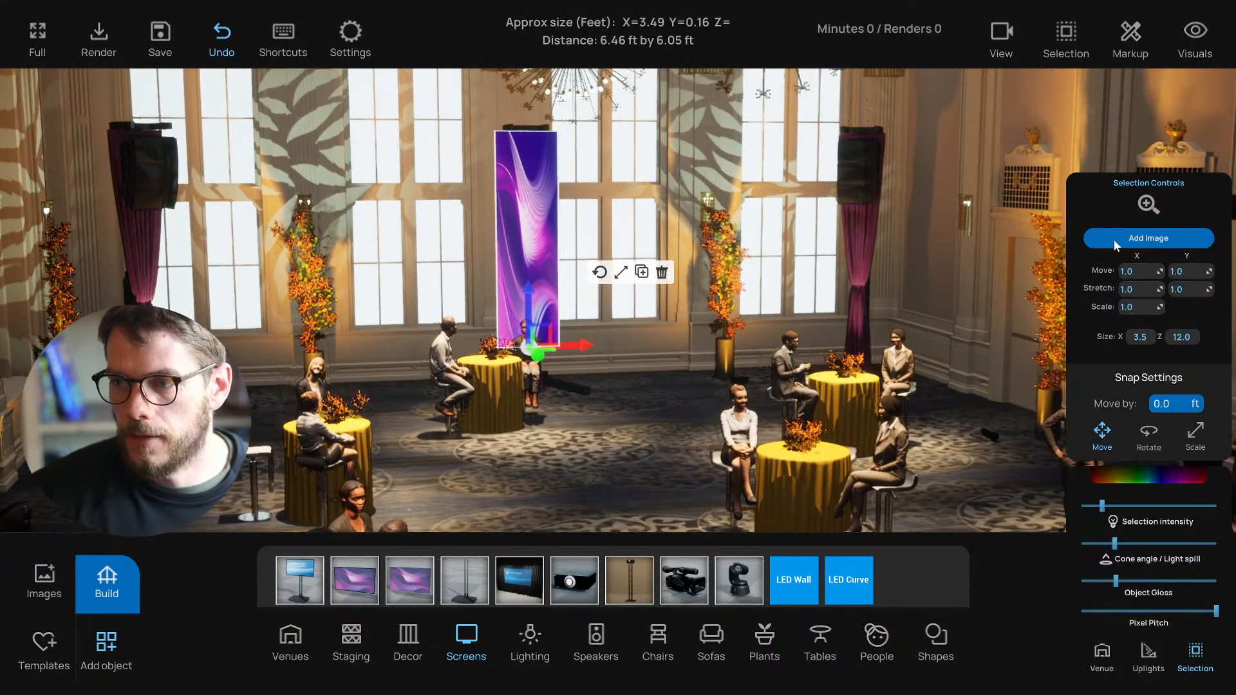
left_click(609, 469)
Step: Examine the ballroom's furniture and screen layout in the top-down plan view, selecting the marker at the head wall
key("t")
scroll(570, 357, "down", 6)
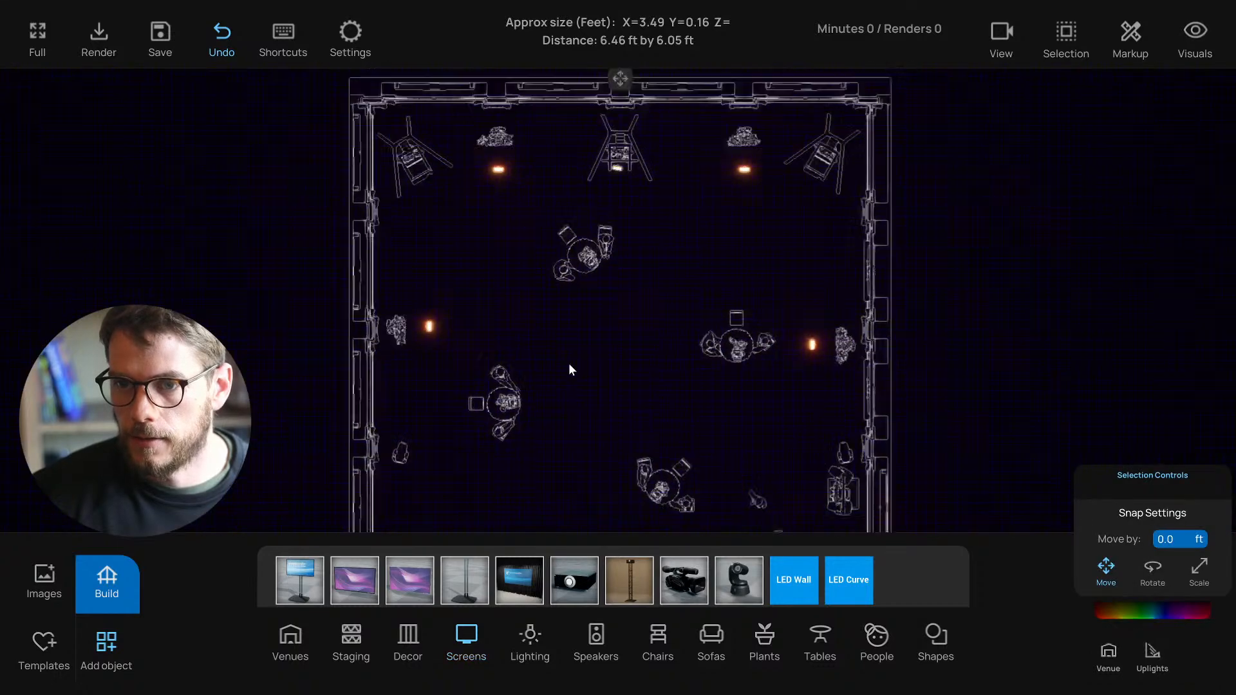
left_click(609, 175)
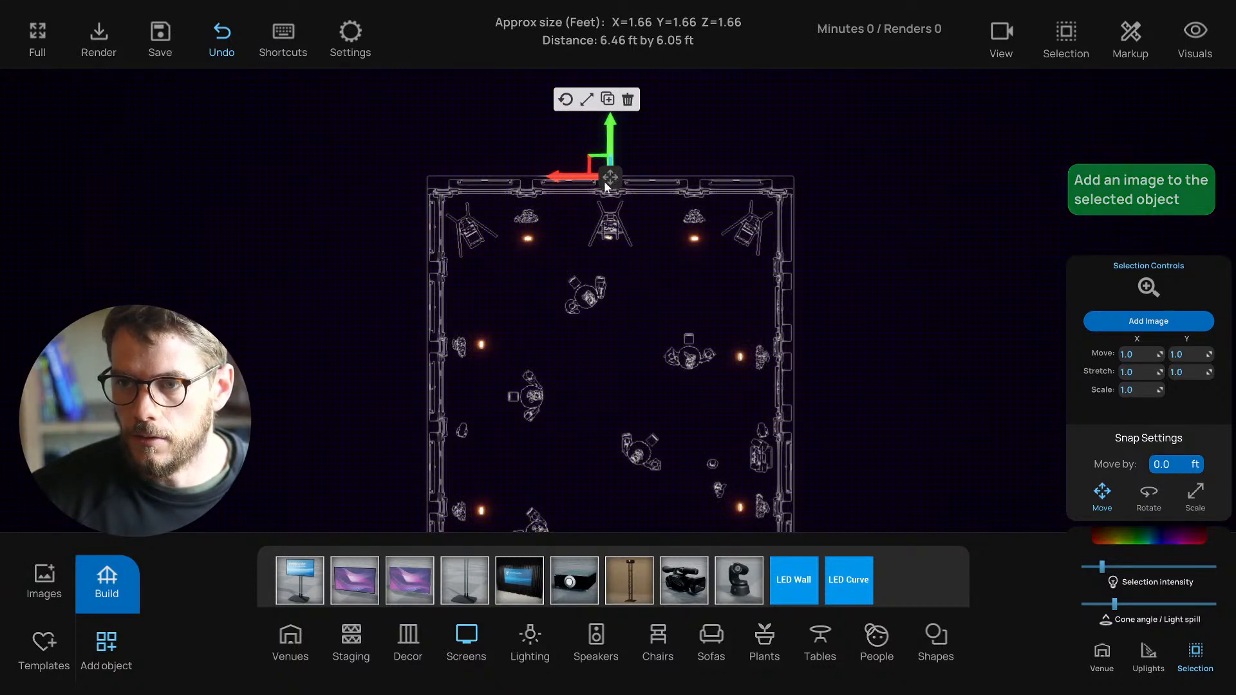
left_click_drag(612, 136, 611, 134)
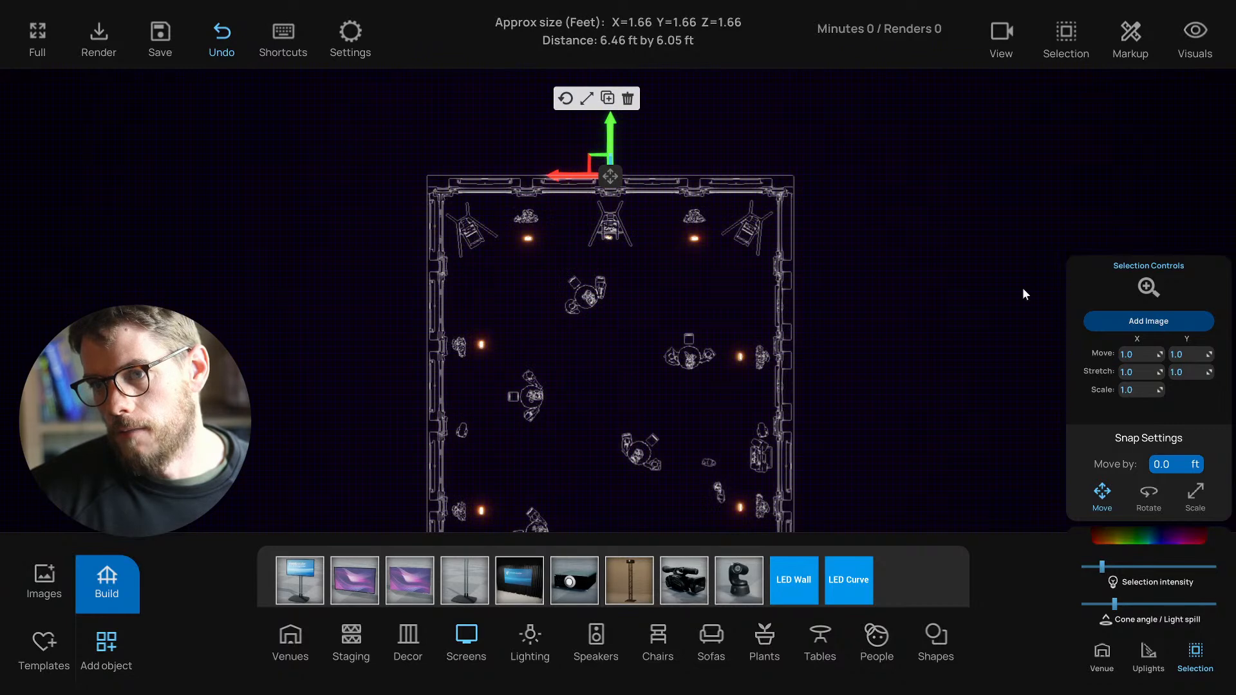
middle_click_drag(679, 295, 645, 238)
scroll(602, 347, "down", 5)
middle_click_drag(631, 470, 600, 379)
scroll(566, 298, "down", 3)
middle_click_drag(515, 384, 515, 451)
scroll(510, 363, "up", 3)
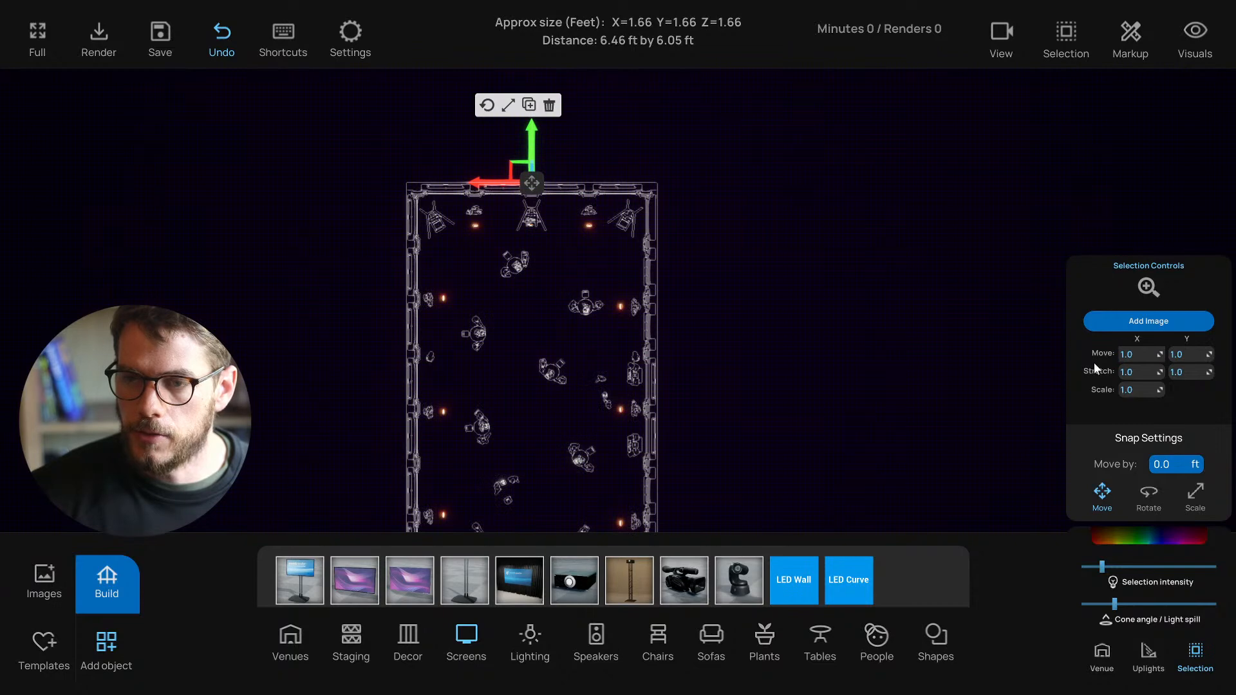
middle_click_drag(527, 348, 549, 332)
middle_click_drag(560, 384, 556, 334)
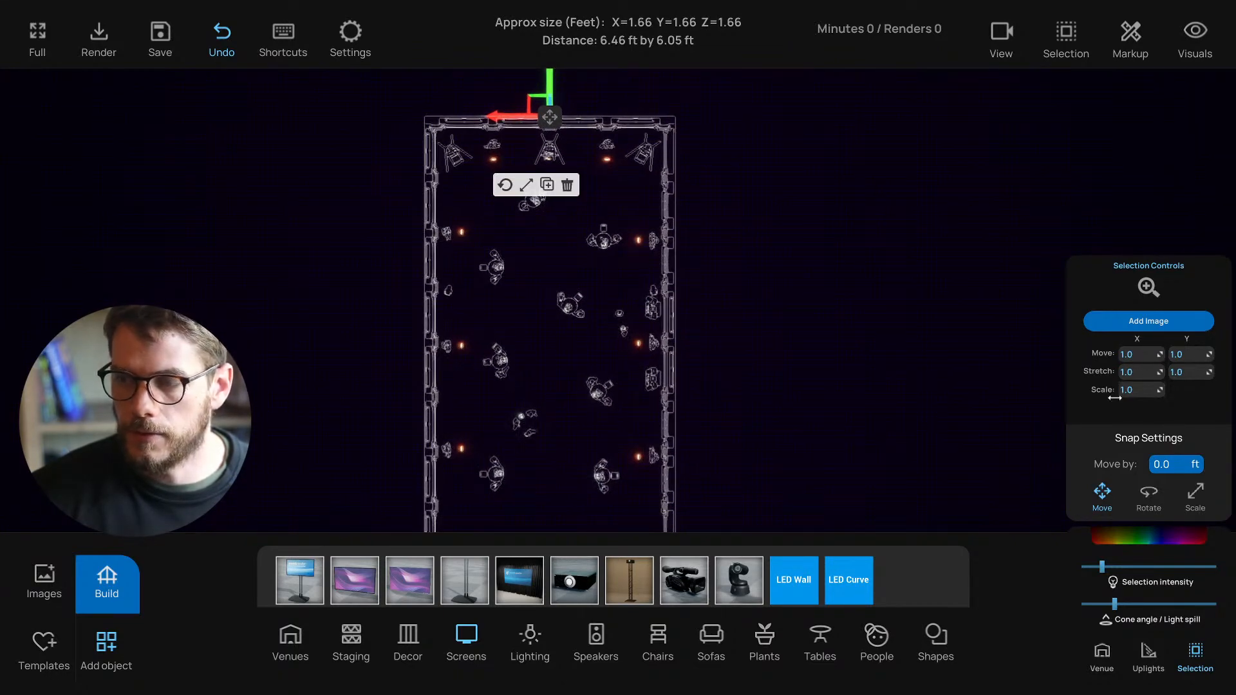
middle_click_drag(626, 315, 632, 330)
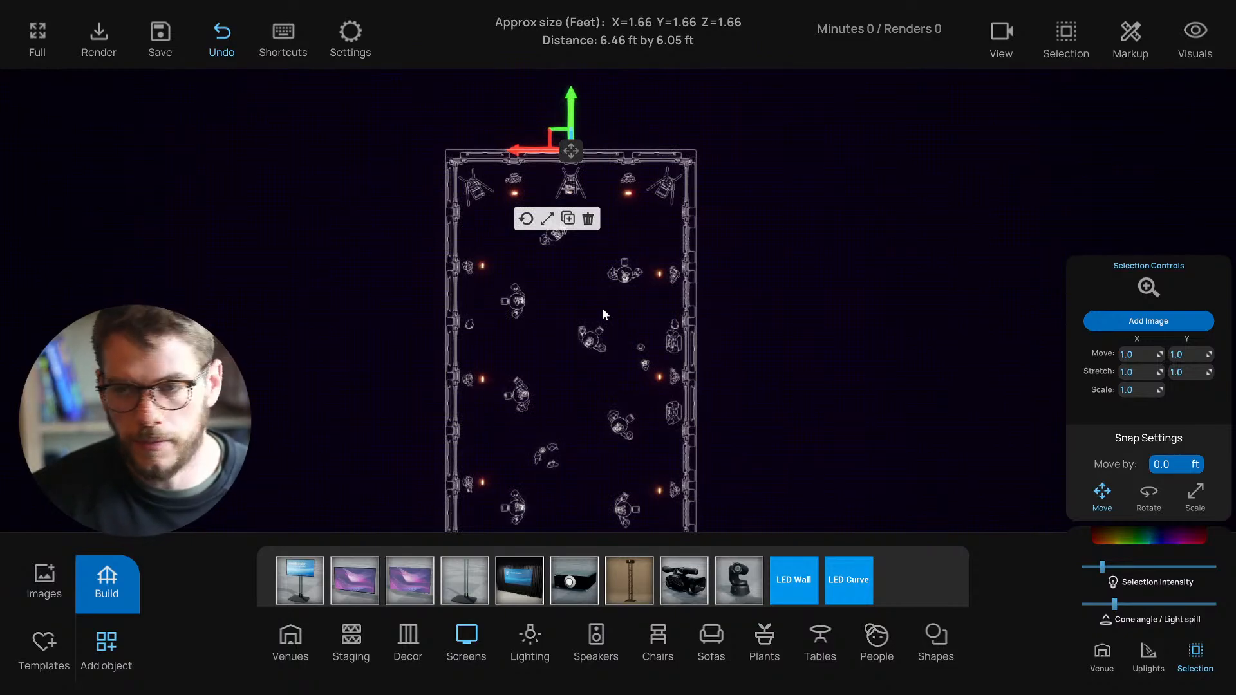
Step: Return to the perspective view and load the Late Autumn painting onto the central LED wall
key("1")
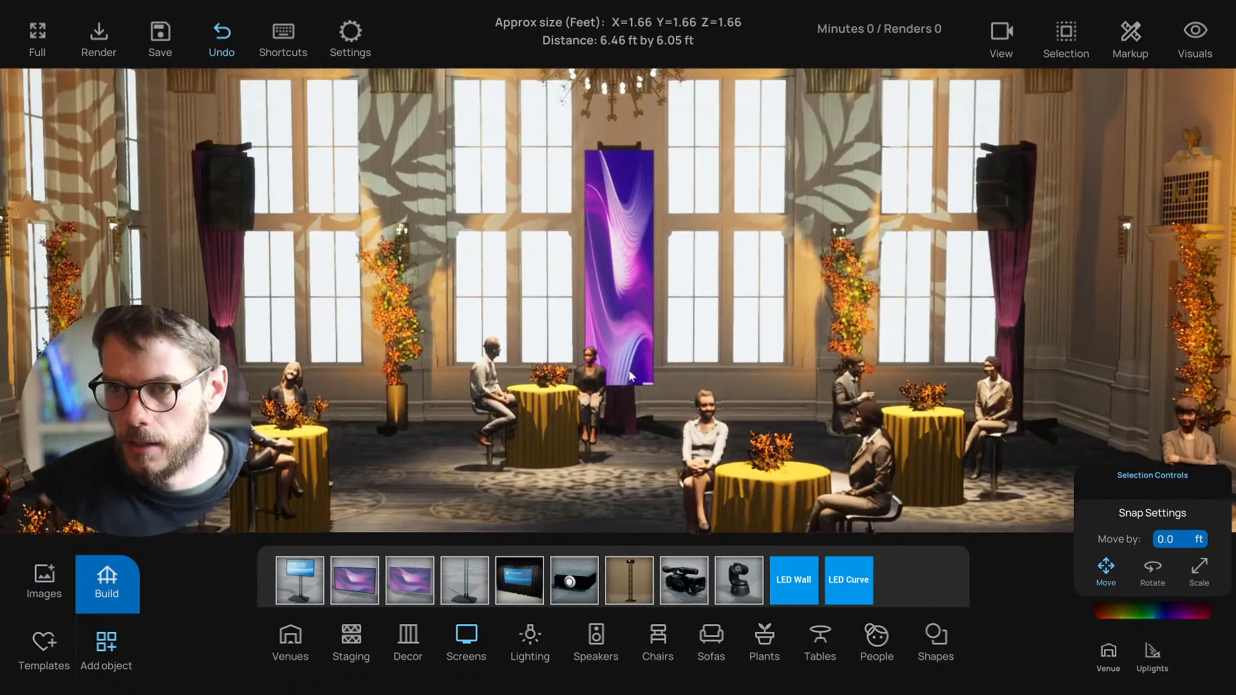
left_click(592, 300)
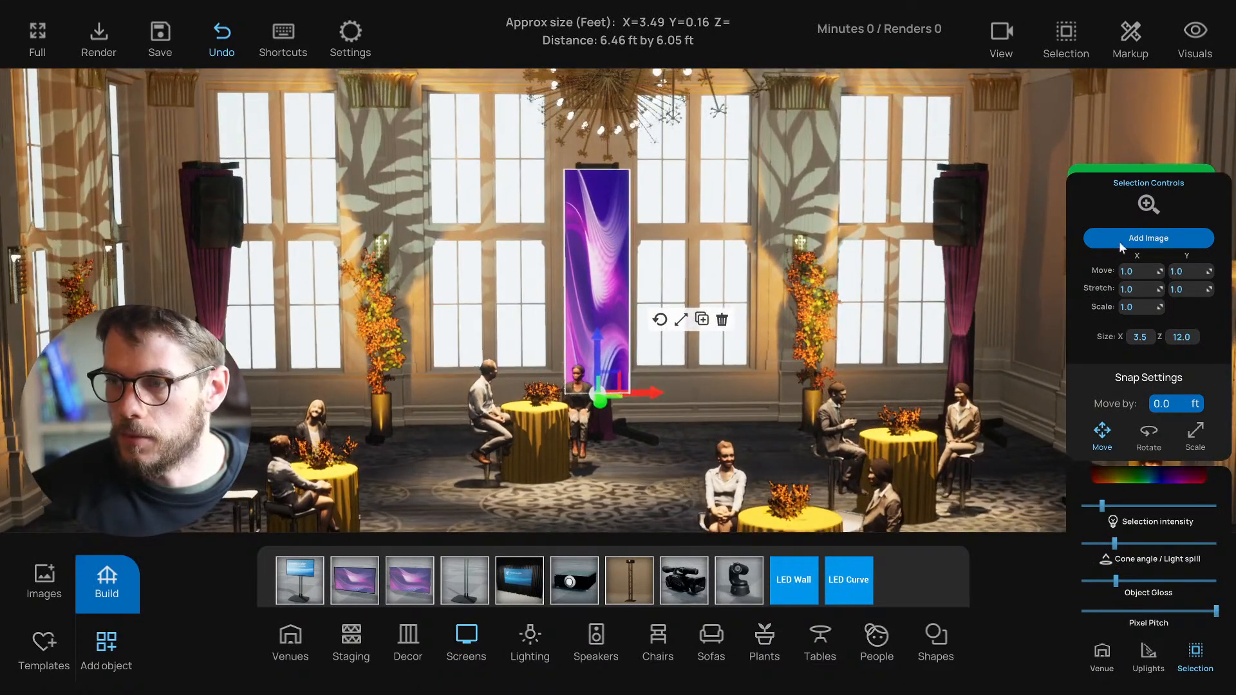
left_click(1143, 242)
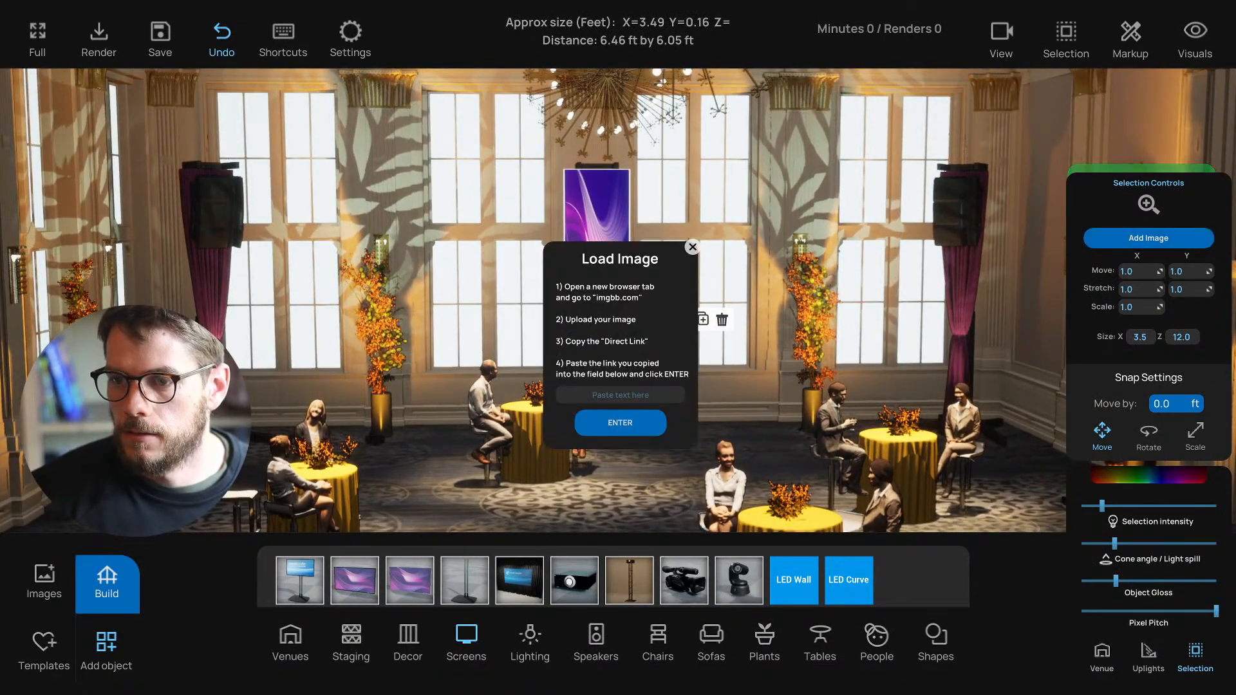
left_click(634, 423)
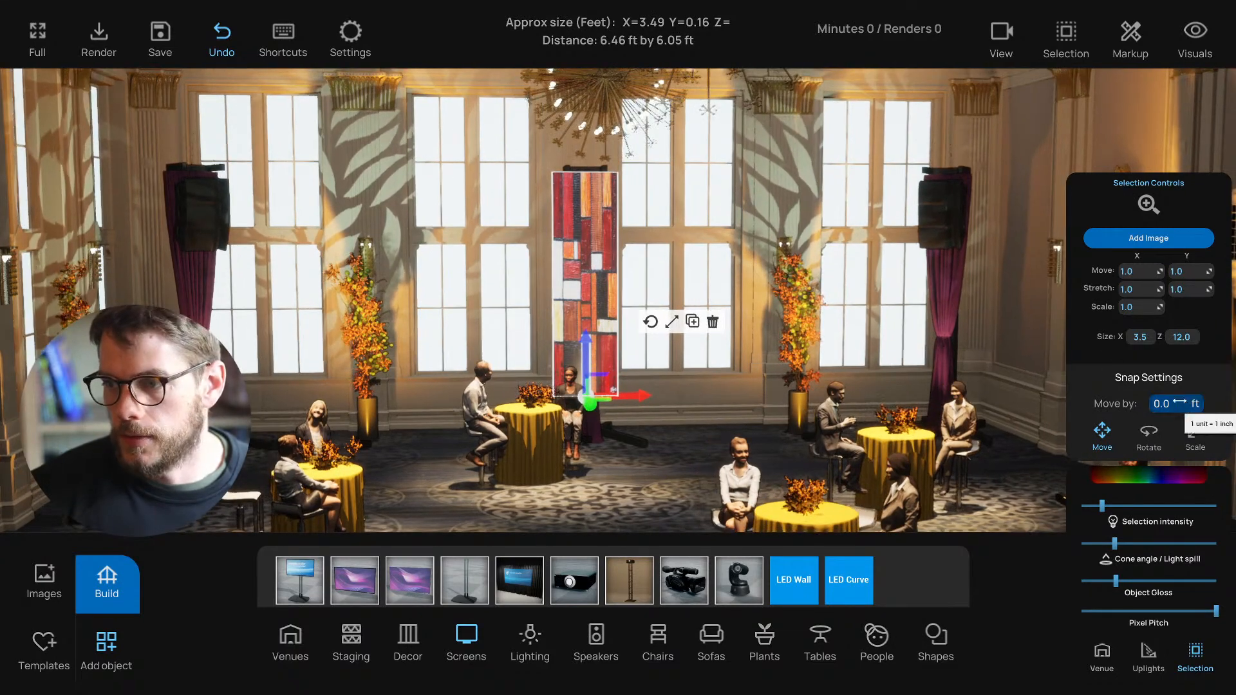
Step: Lower the LED wall's intensity, increase its light spill and object gloss, and deselect it
left_click_drag(1115, 543, 1105, 541)
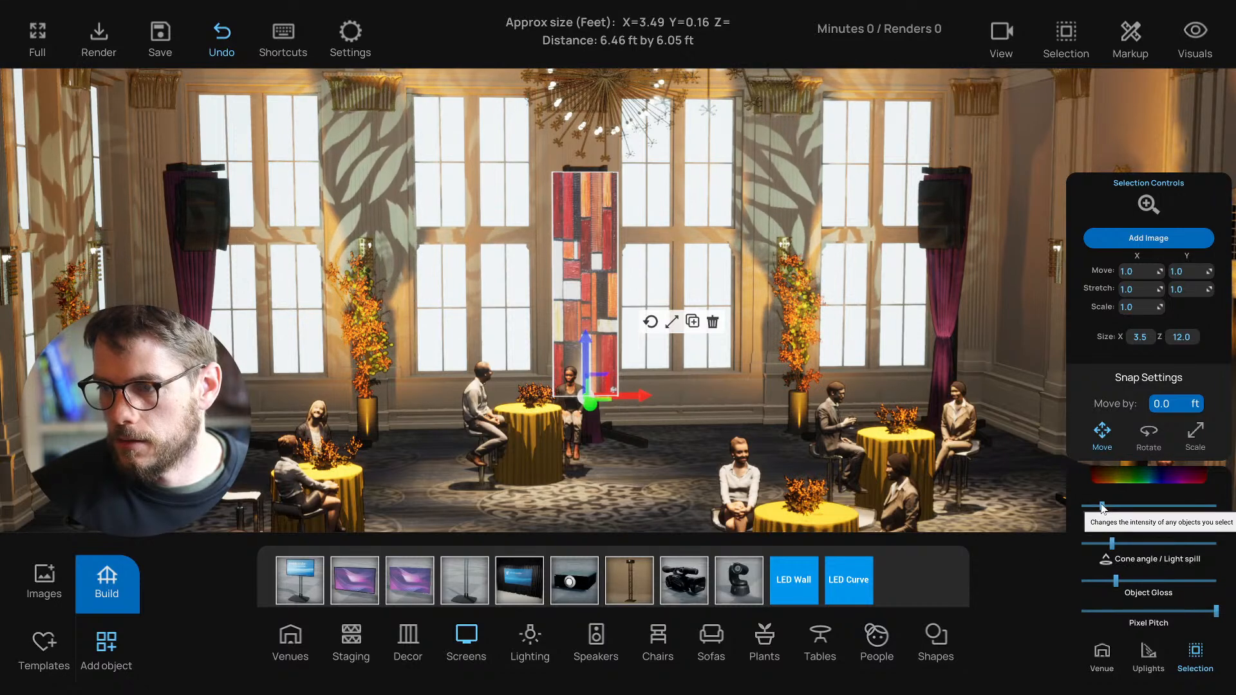
left_click_drag(1102, 506, 1092, 506)
left_click_drag(1116, 582, 1181, 582)
left_click_drag(1112, 544, 1188, 549)
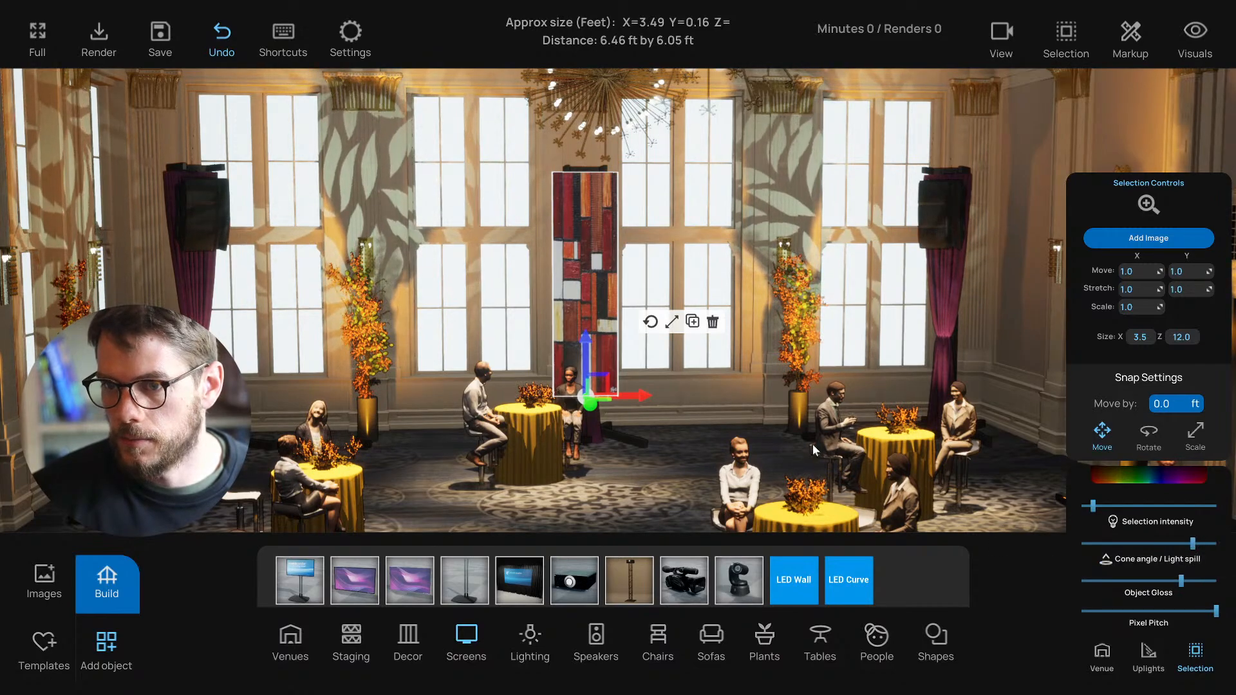
right_click_drag(808, 446, 813, 440)
scroll(813, 440, "down", 3)
left_click(655, 492)
right_click_drag(655, 492, 683, 485)
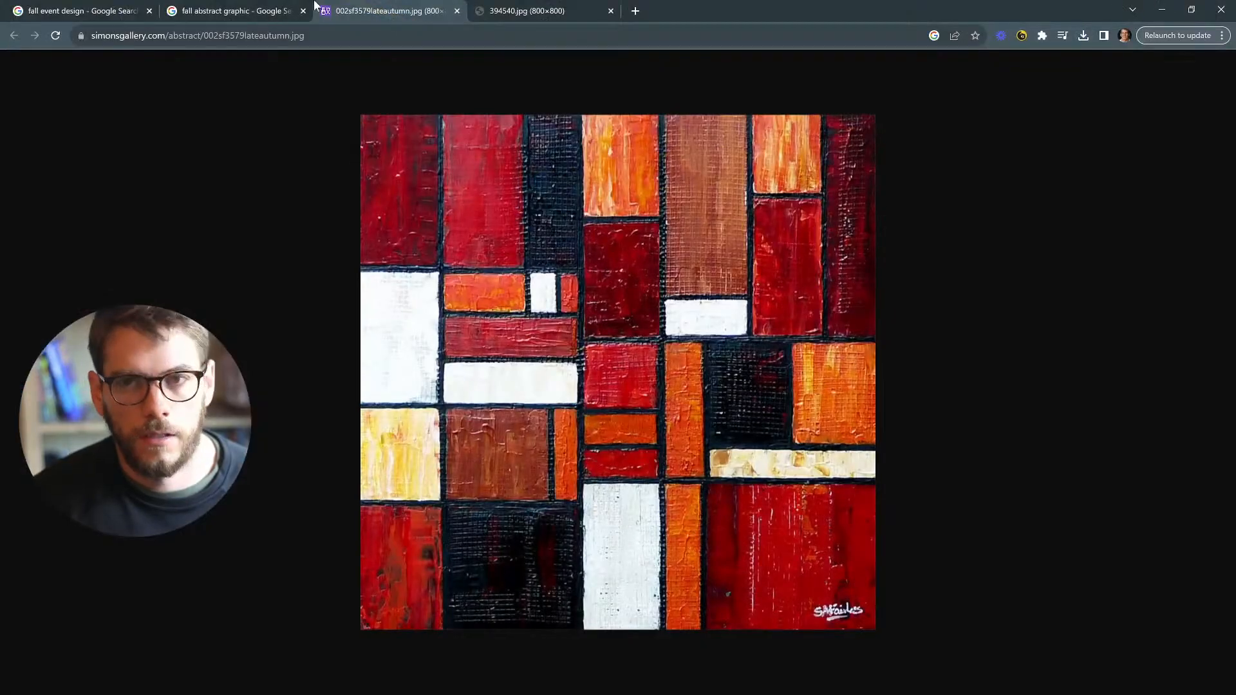
Step: Find the mid century abstract shapes wood wall art in the fall abstract graphic results and open its image in a new tab
left_click(238, 7)
scroll(330, 291, "down", 8)
scroll(330, 291, "up", 1)
scroll(330, 291, "down", 3)
scroll(330, 291, "up", 2)
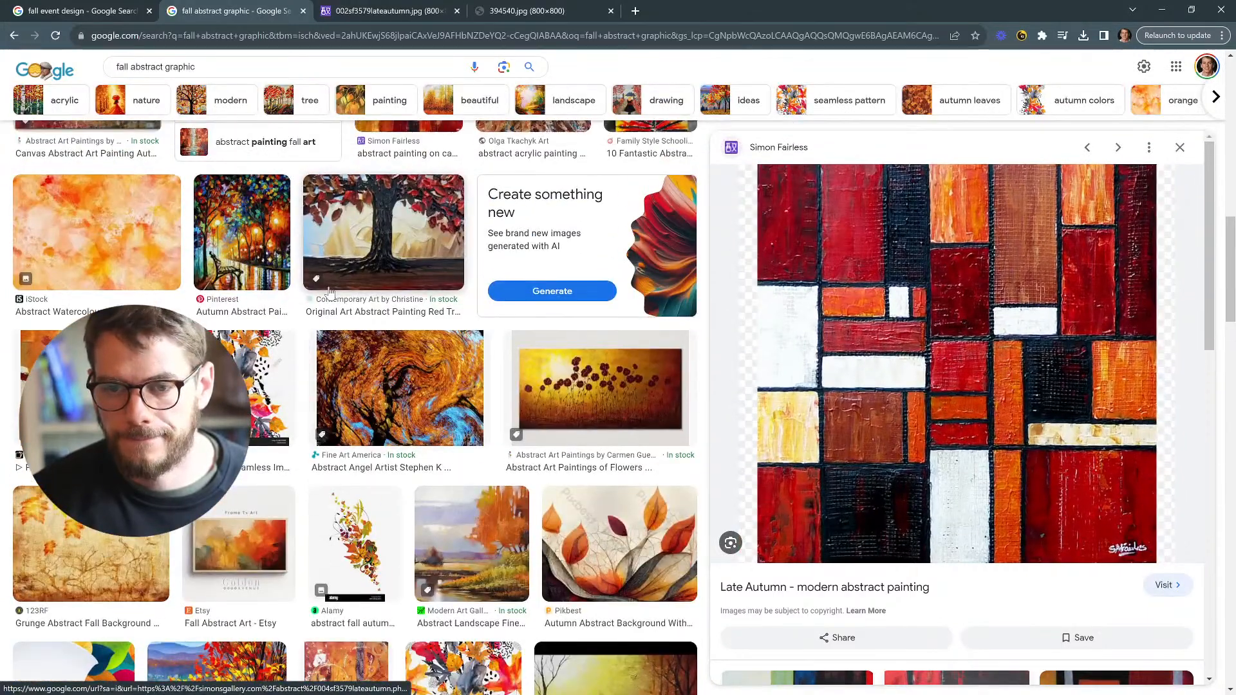
scroll(331, 290, "down", 8)
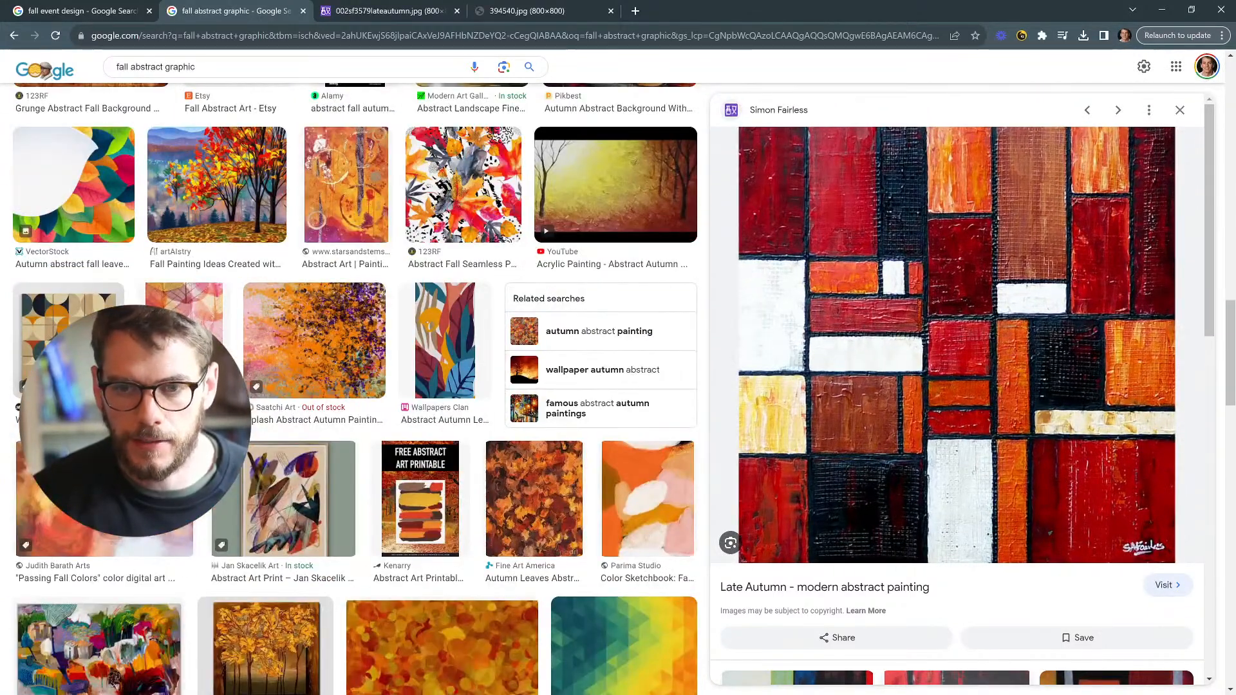
left_click(25, 328)
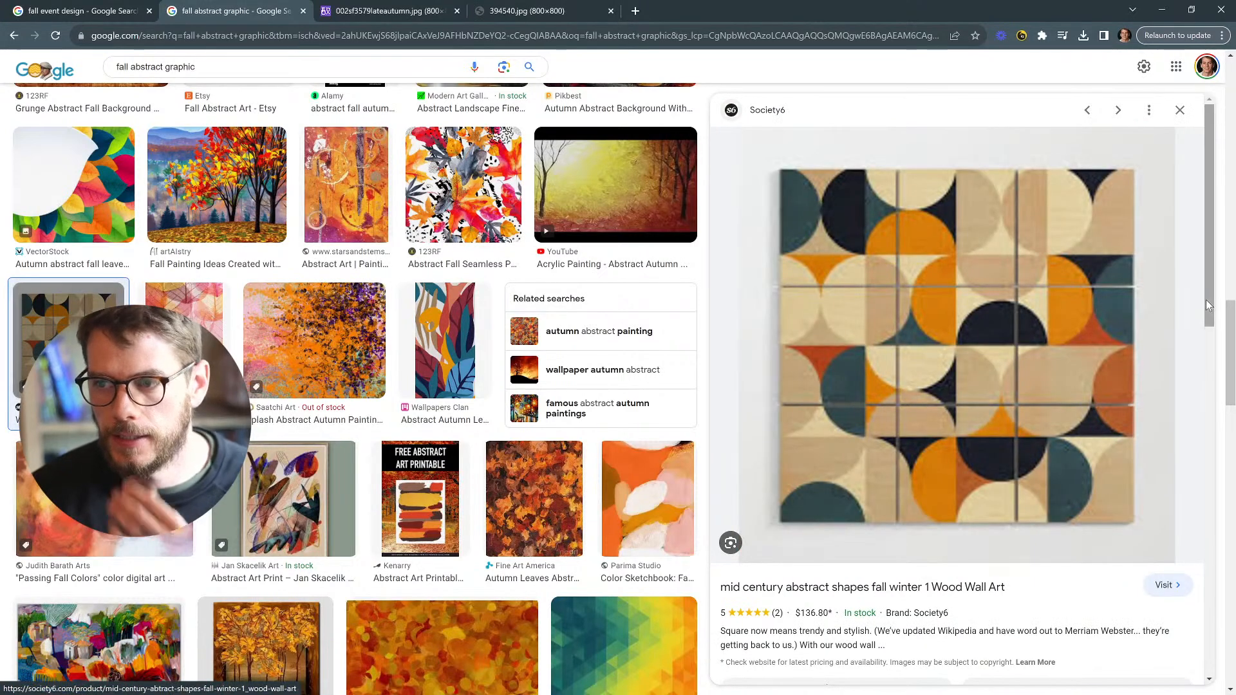
right_click(908, 320)
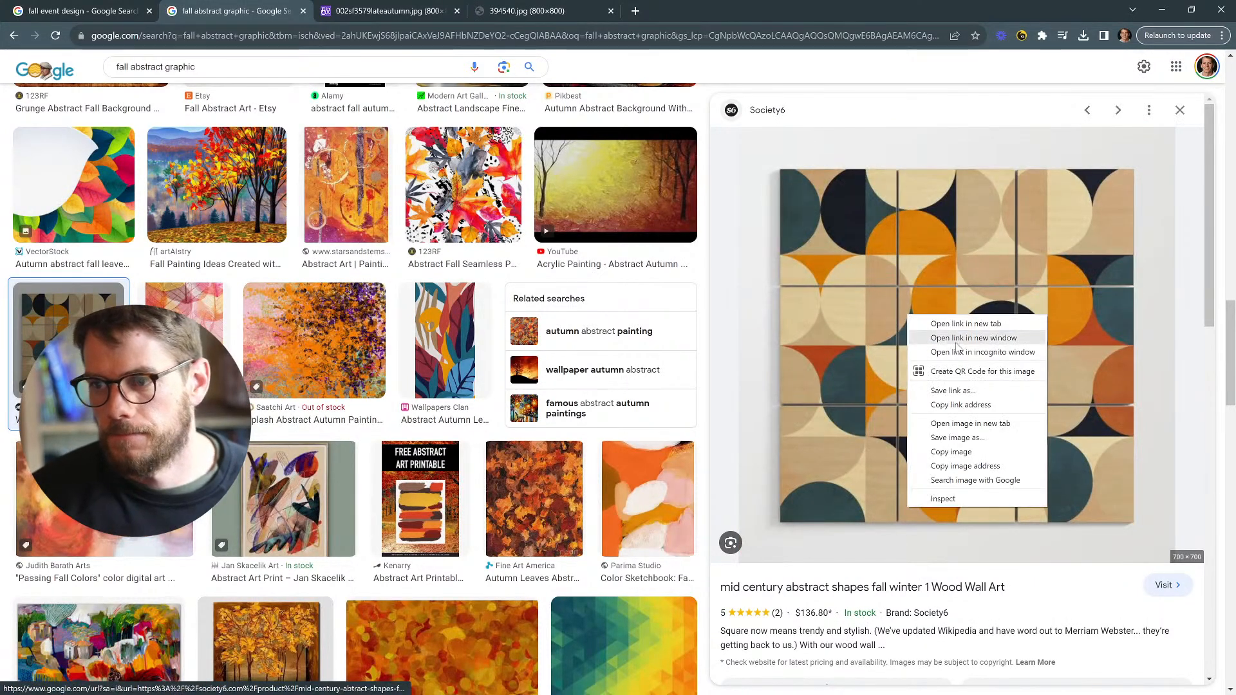
left_click(953, 425)
left_click(529, 9)
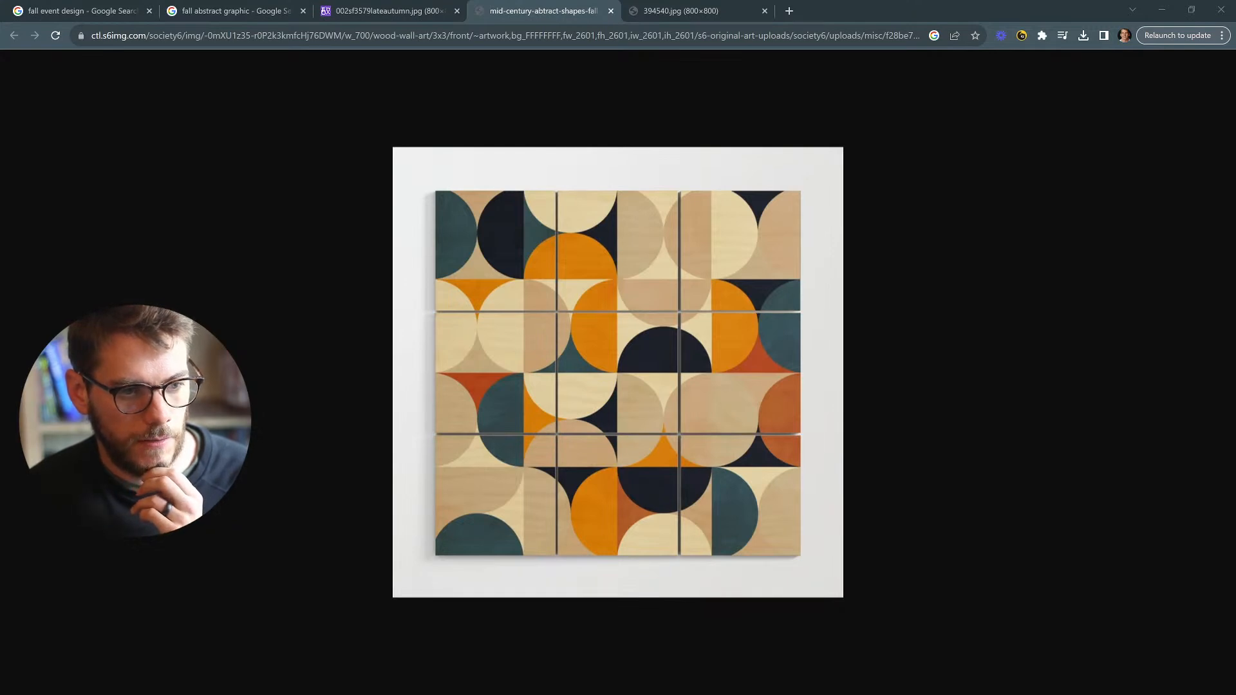
Step: Switch to Snipping Tool and capture just the square geometric artwork, leaving out its white surround
left_click_drag(436, 192, 523, 276)
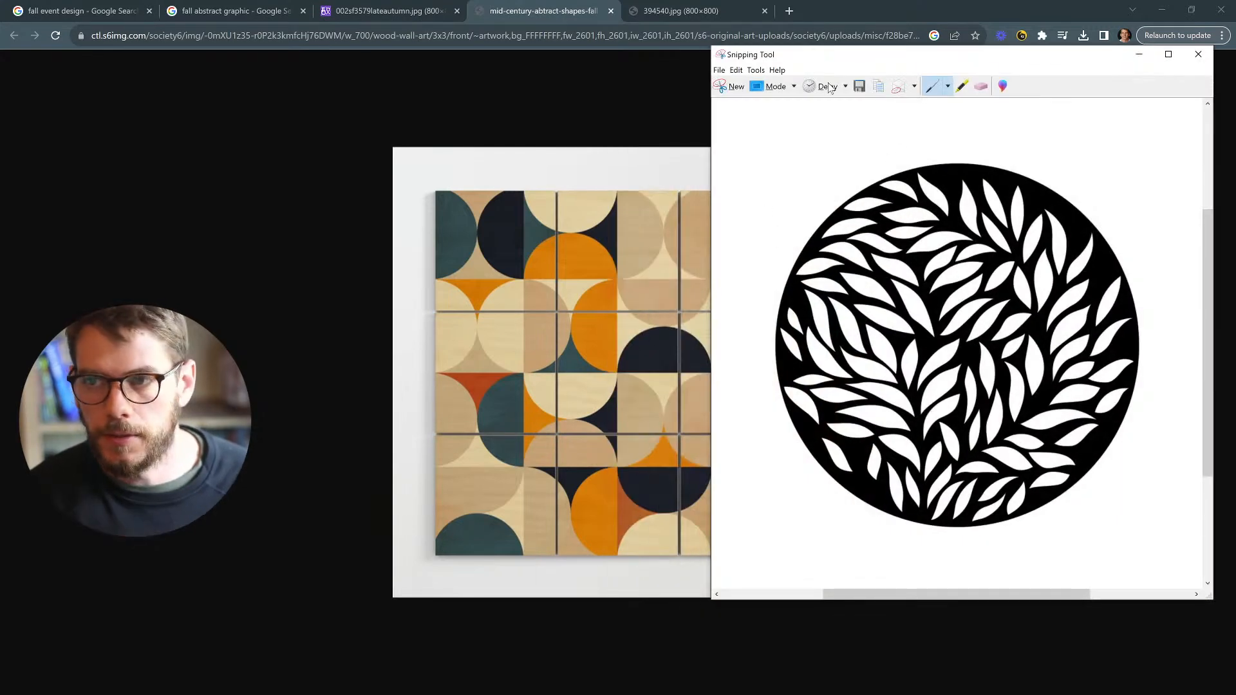
left_click(733, 88)
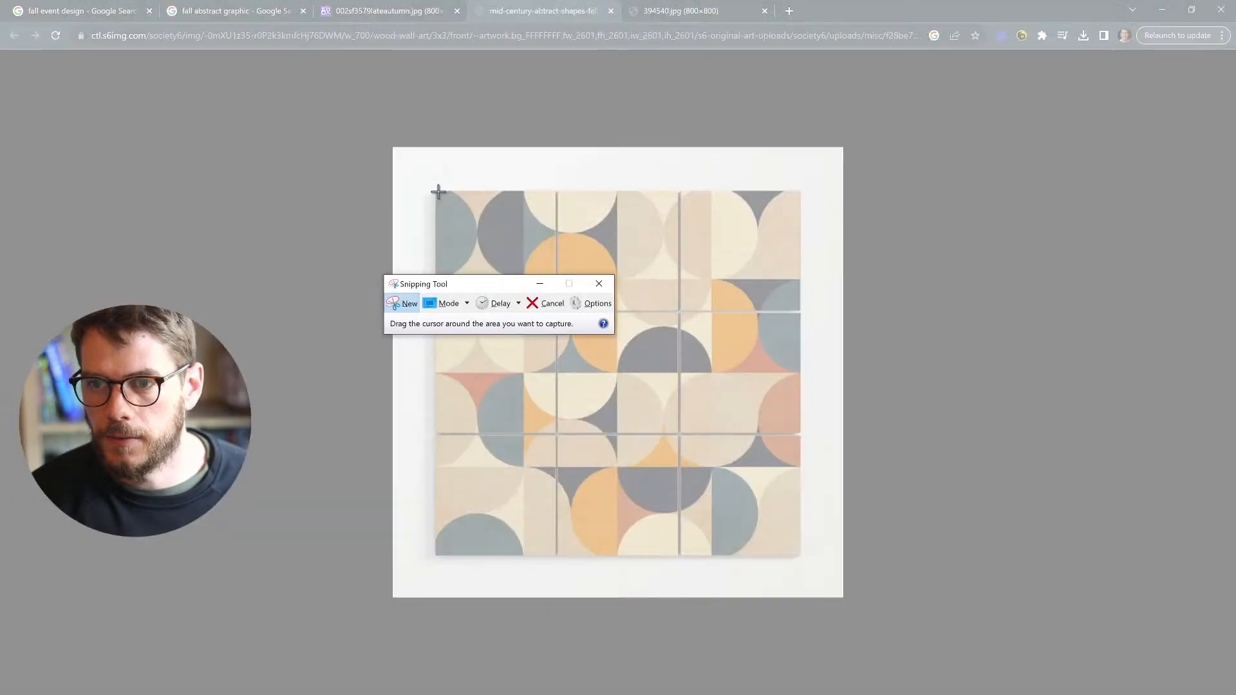
left_click_drag(437, 191, 797, 555)
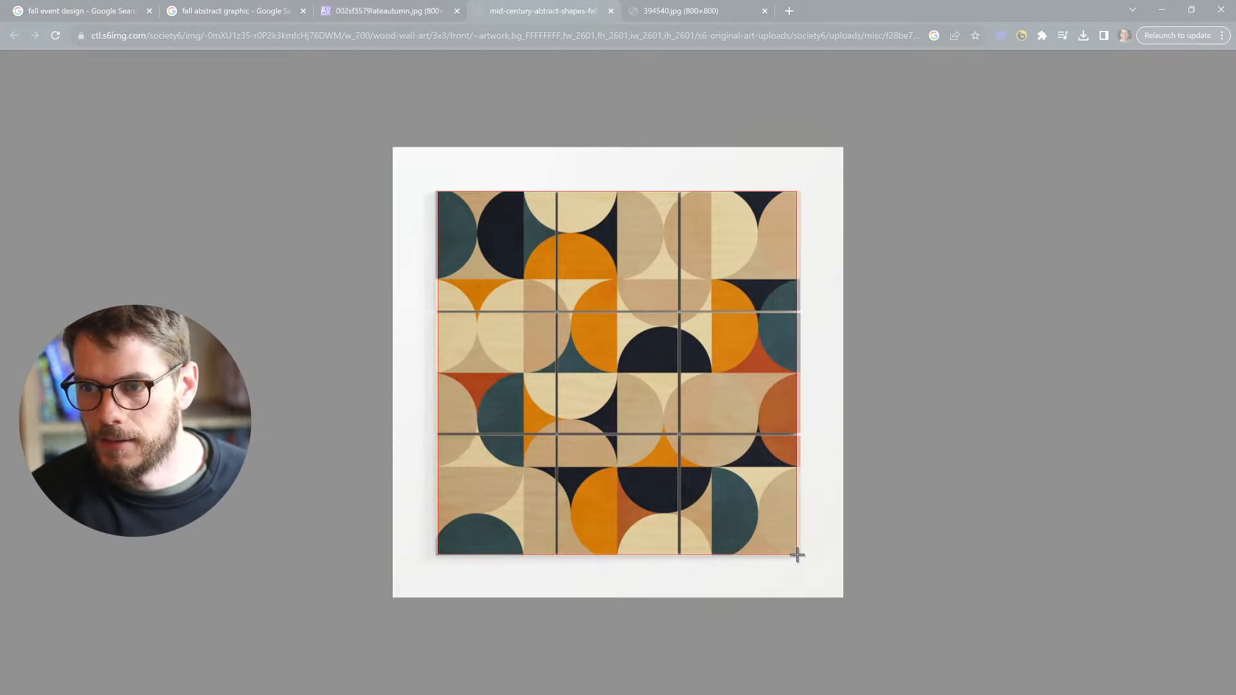
left_click_drag(796, 555, 797, 555)
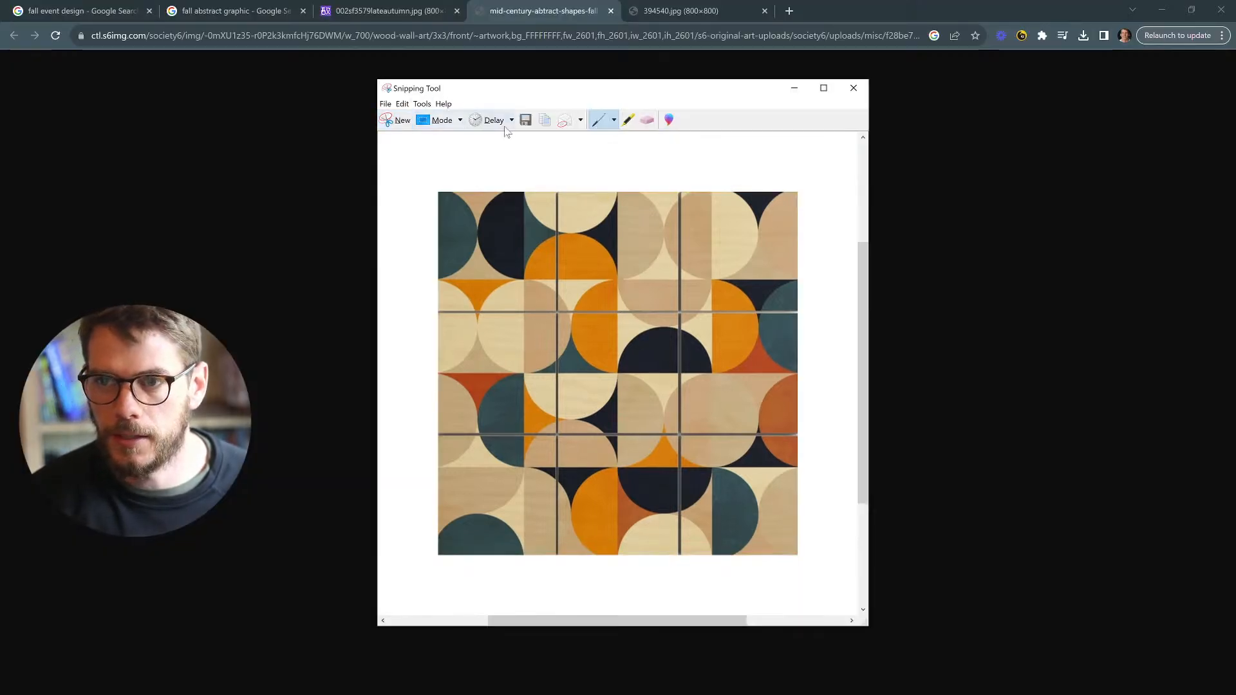
Step: Save the captured geometric artwork as a JPEG file named artpiece in the Downloads folder
left_click(526, 121)
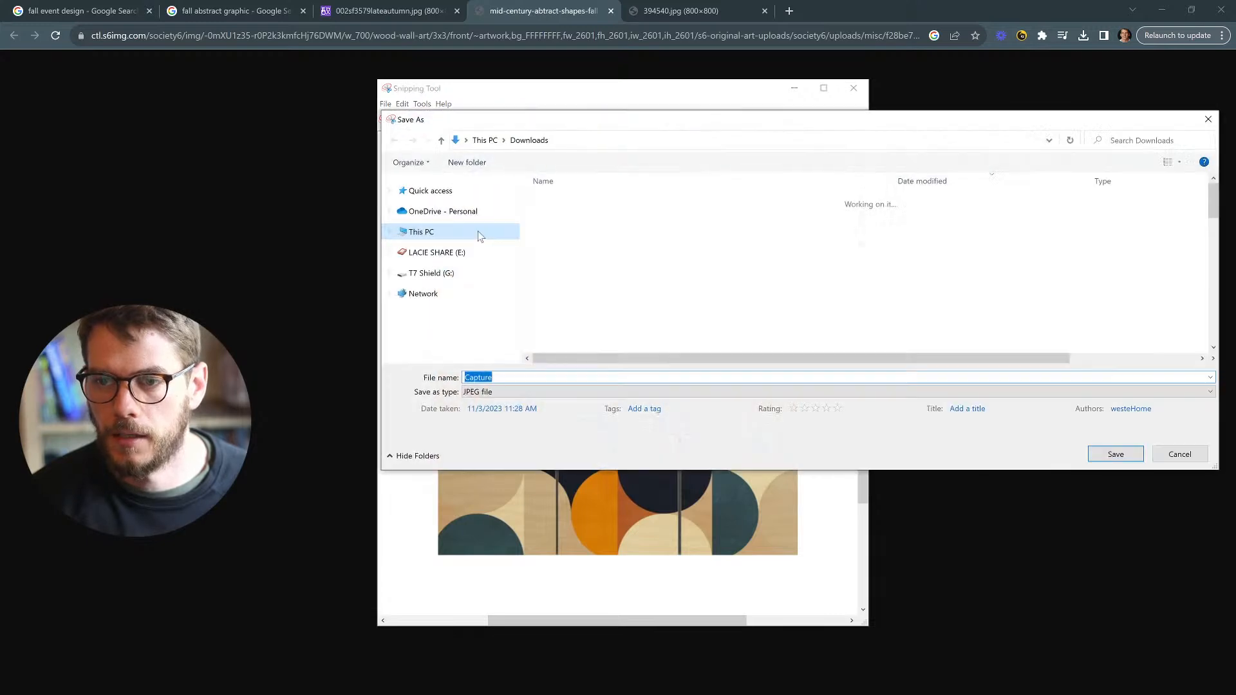
left_click(816, 377)
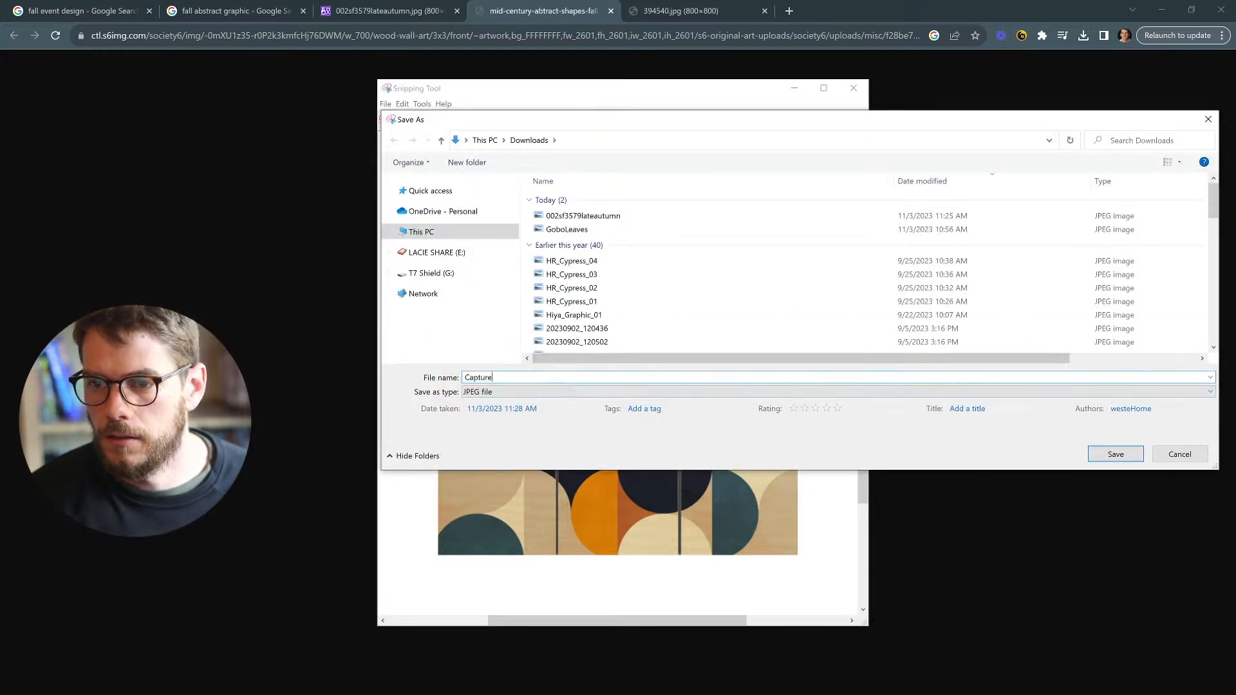
key("ctrl+a")
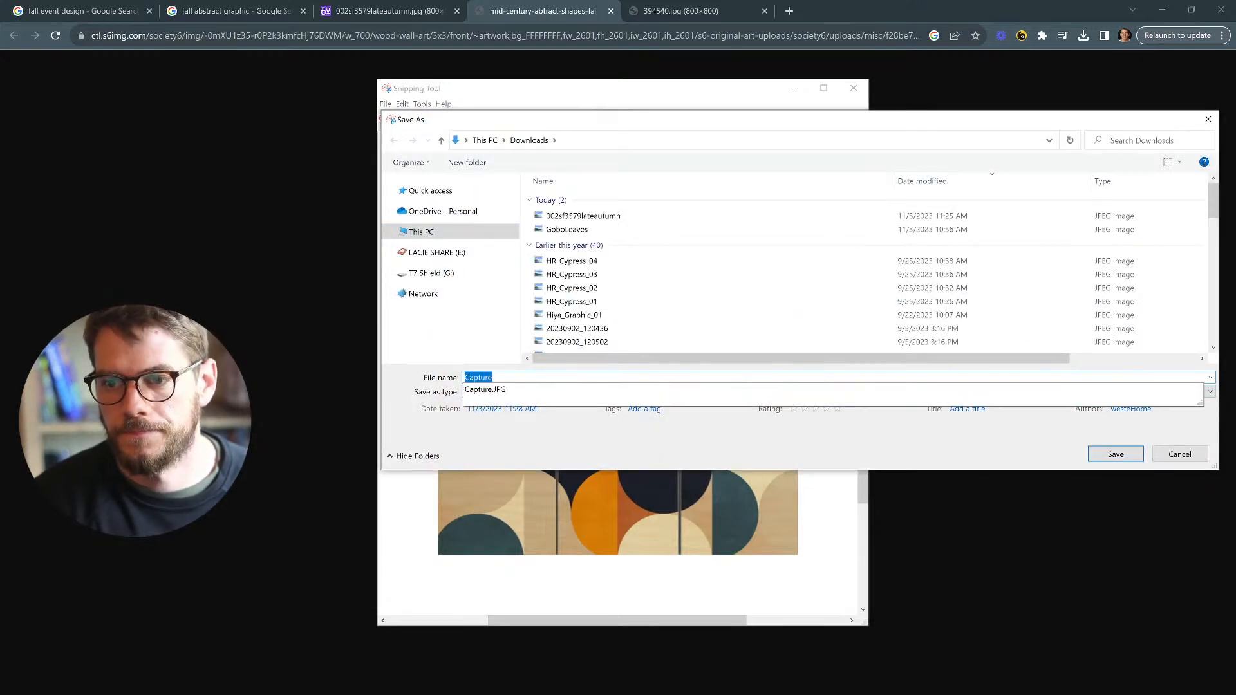
type("artpie")
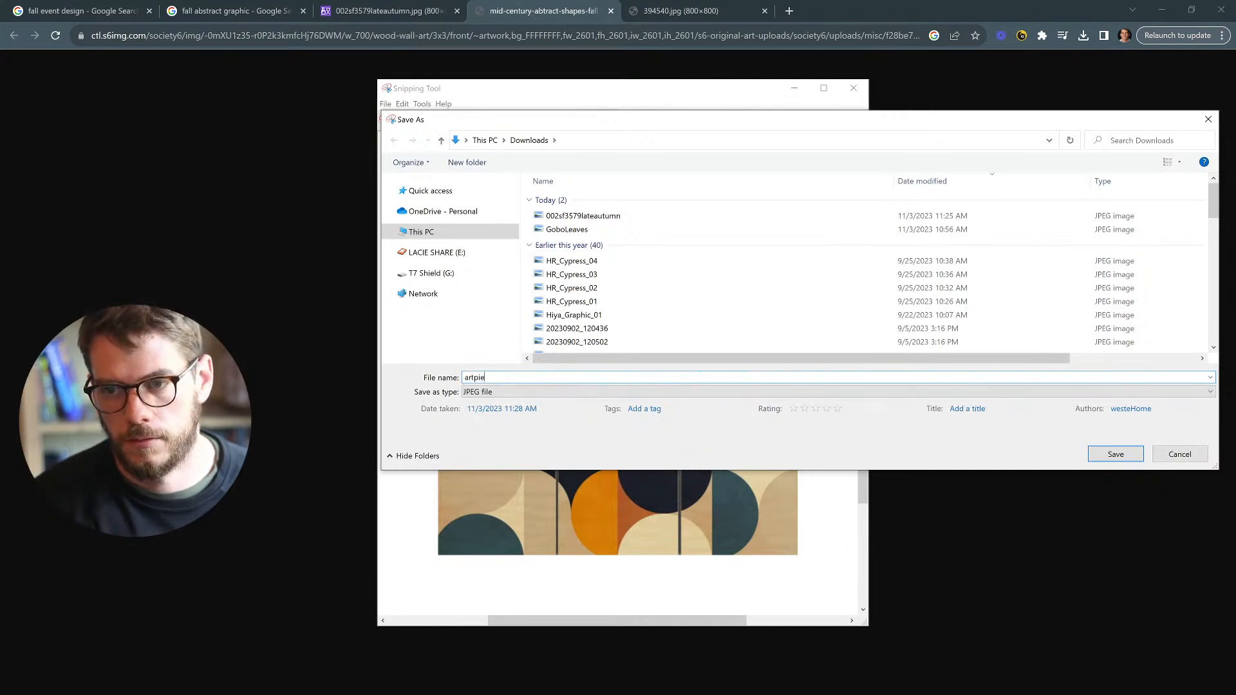
type("ce")
key("Return")
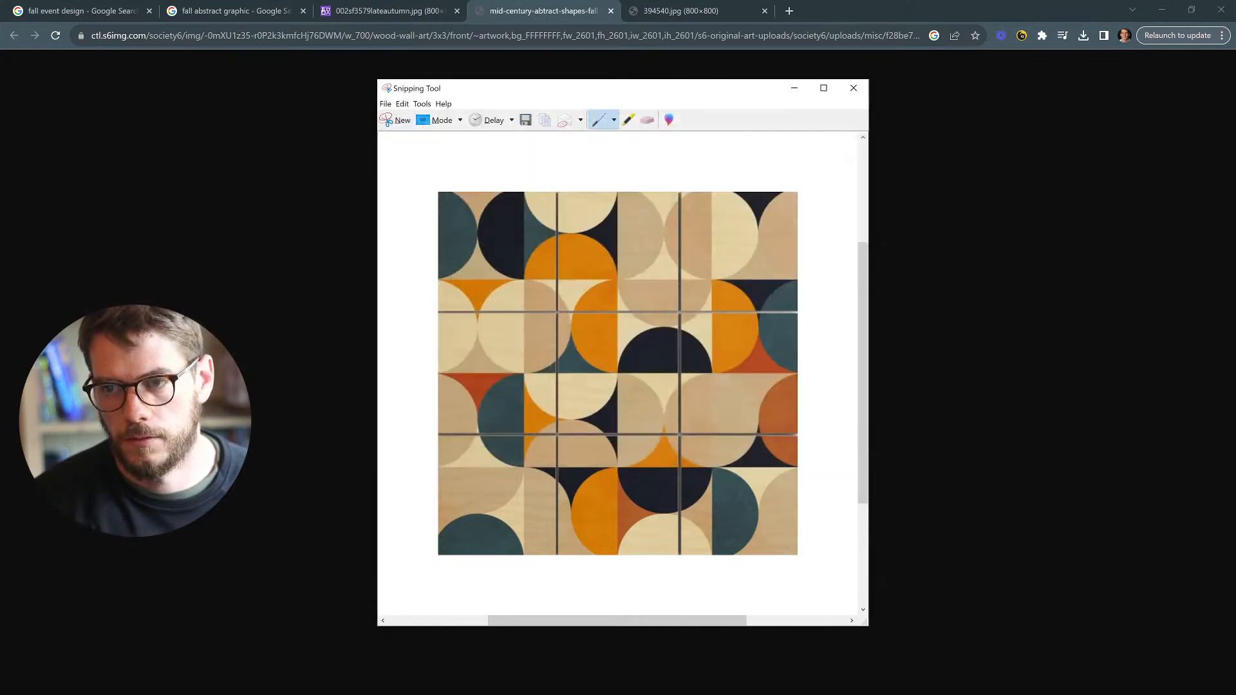
Step: Switch back to the ballroom scene and load the artpiece image onto the central LED wall
left_click(1172, 3)
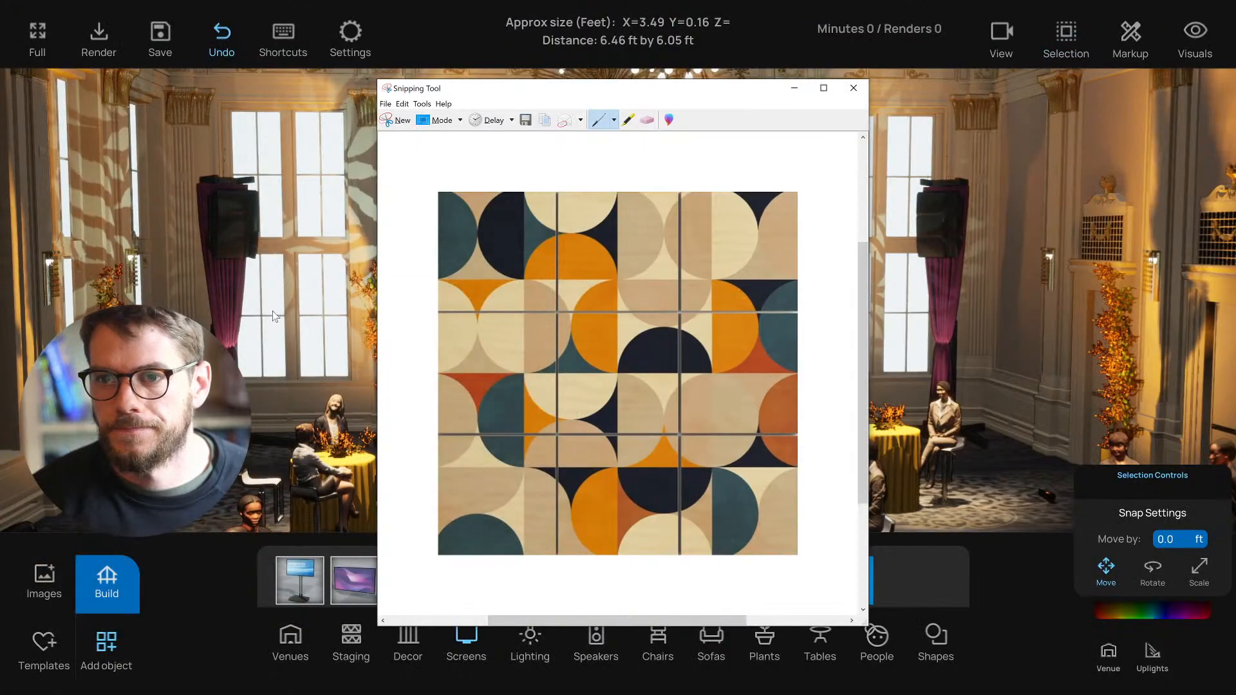
left_click(276, 261)
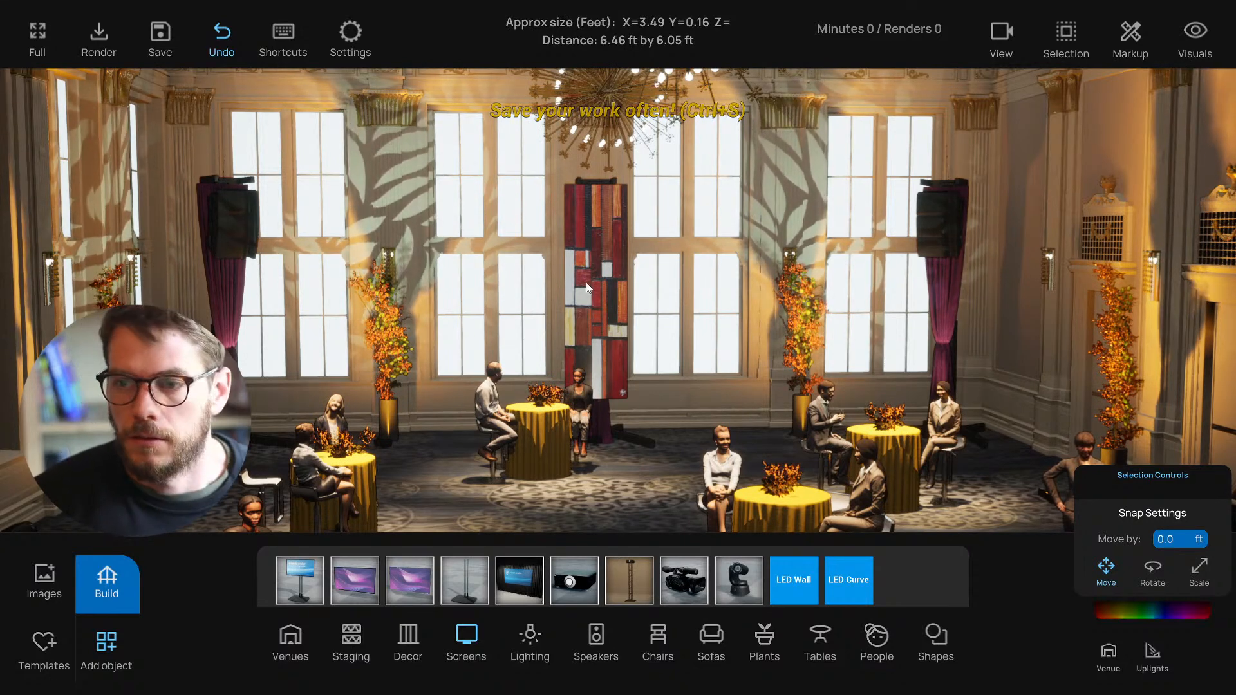
left_click(584, 302)
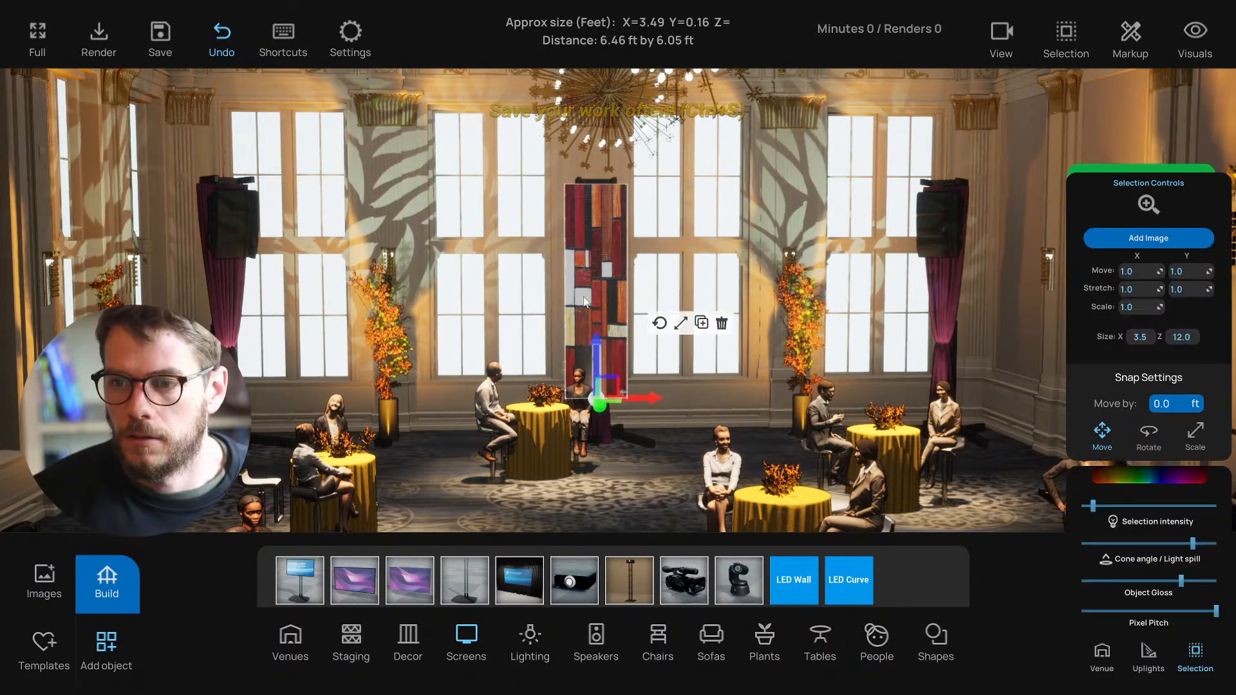
left_click(1156, 239)
key("ctrl+v")
left_click(628, 422)
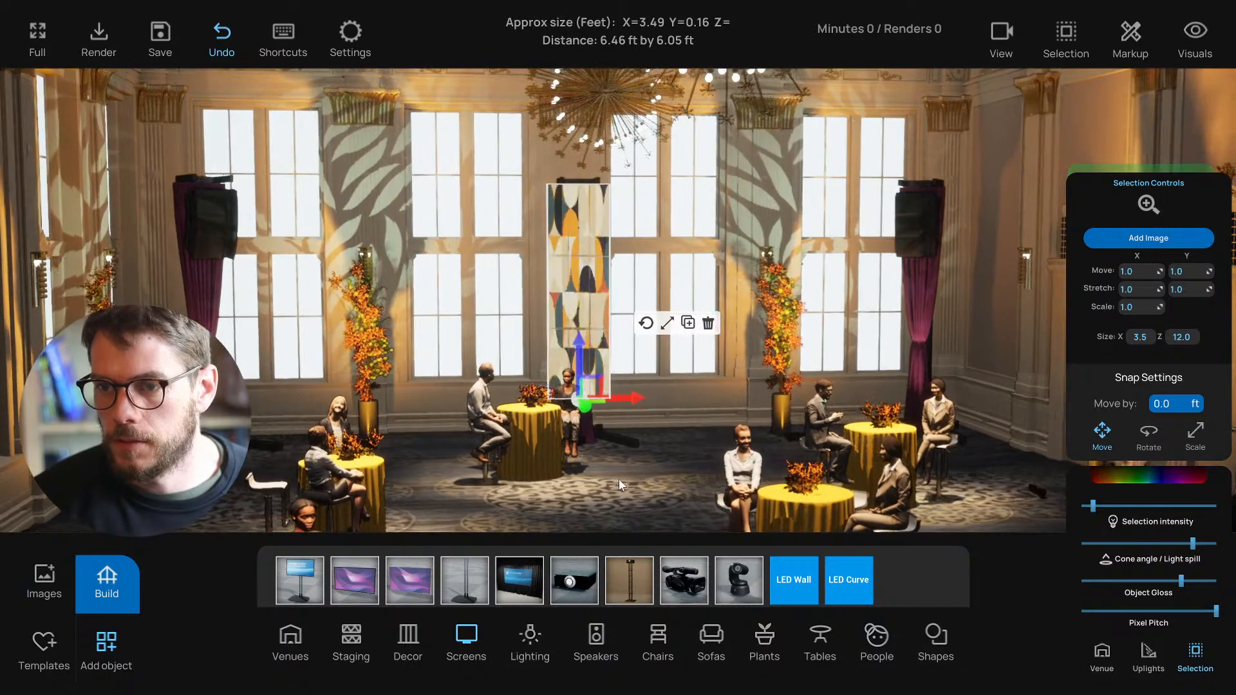
mouse_move(620, 485)
right_mouse_down()
mouse_move(647, 475)
mouse_move(624, 477)
right_mouse_up()
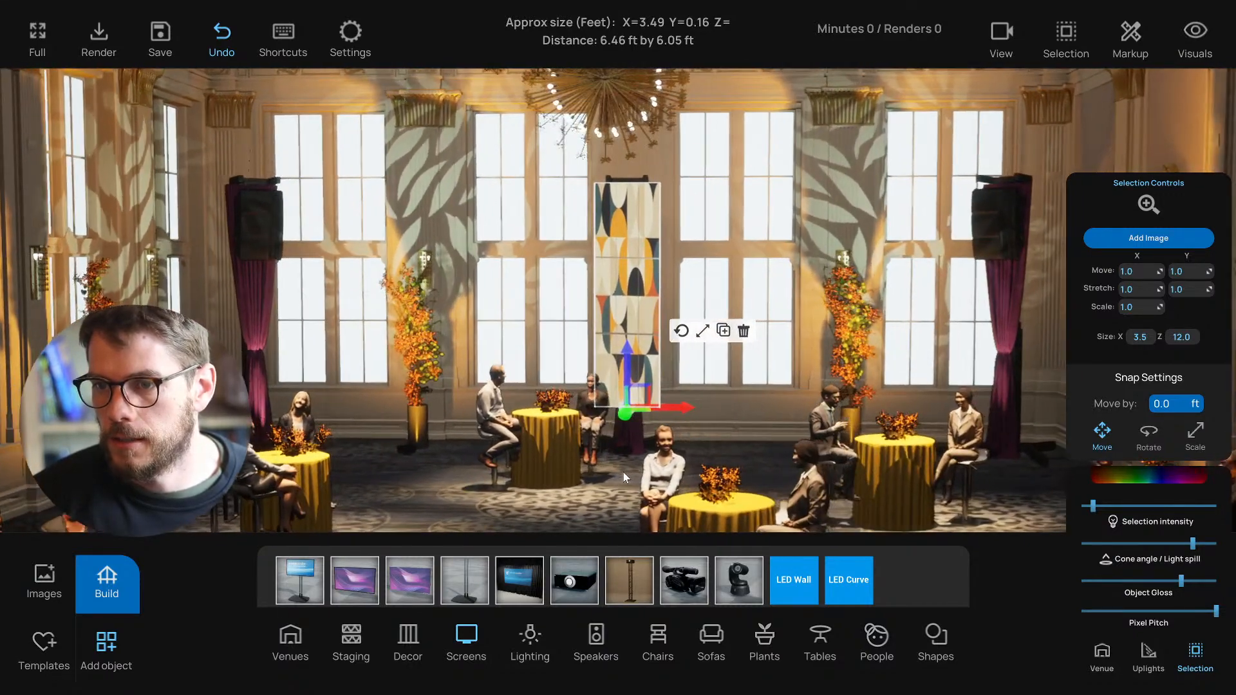
Step: Raise the LED wall's intensity slightly and reduce its light spill a little
left_click(1161, 544)
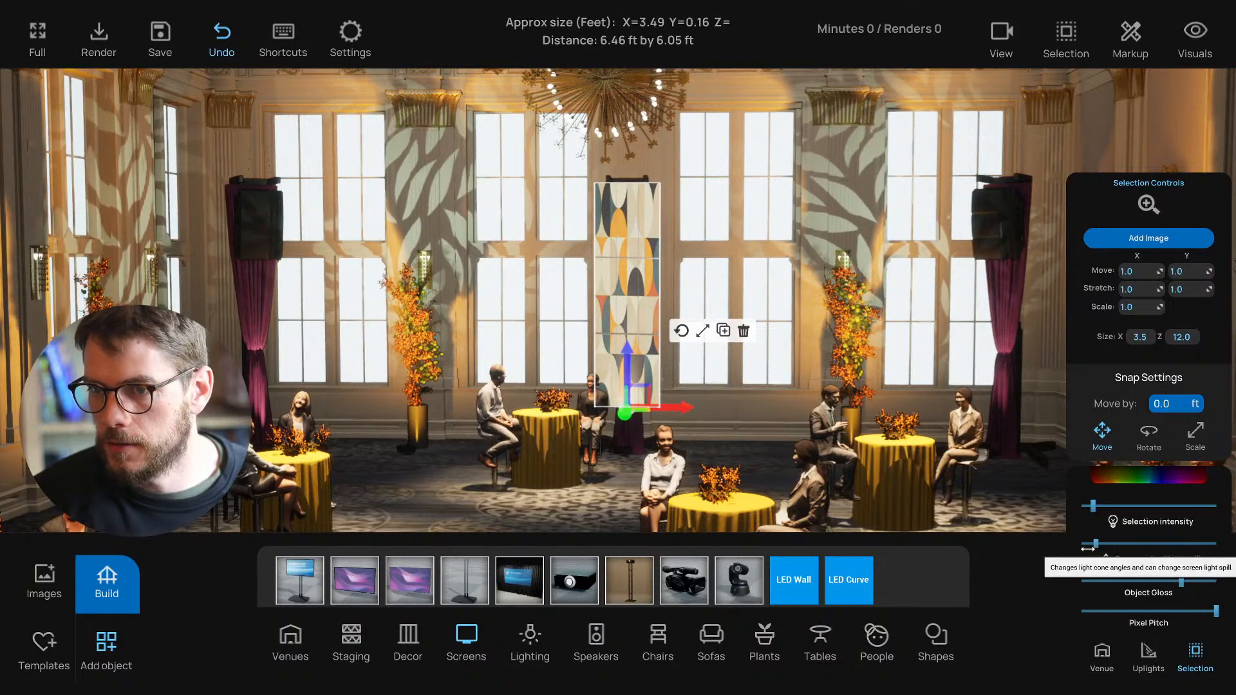
mouse_move(1100, 507)
left_mouse_down()
mouse_move(1132, 506)
mouse_move(1106, 506)
left_mouse_up()
left_click_drag(1160, 544, 1186, 545)
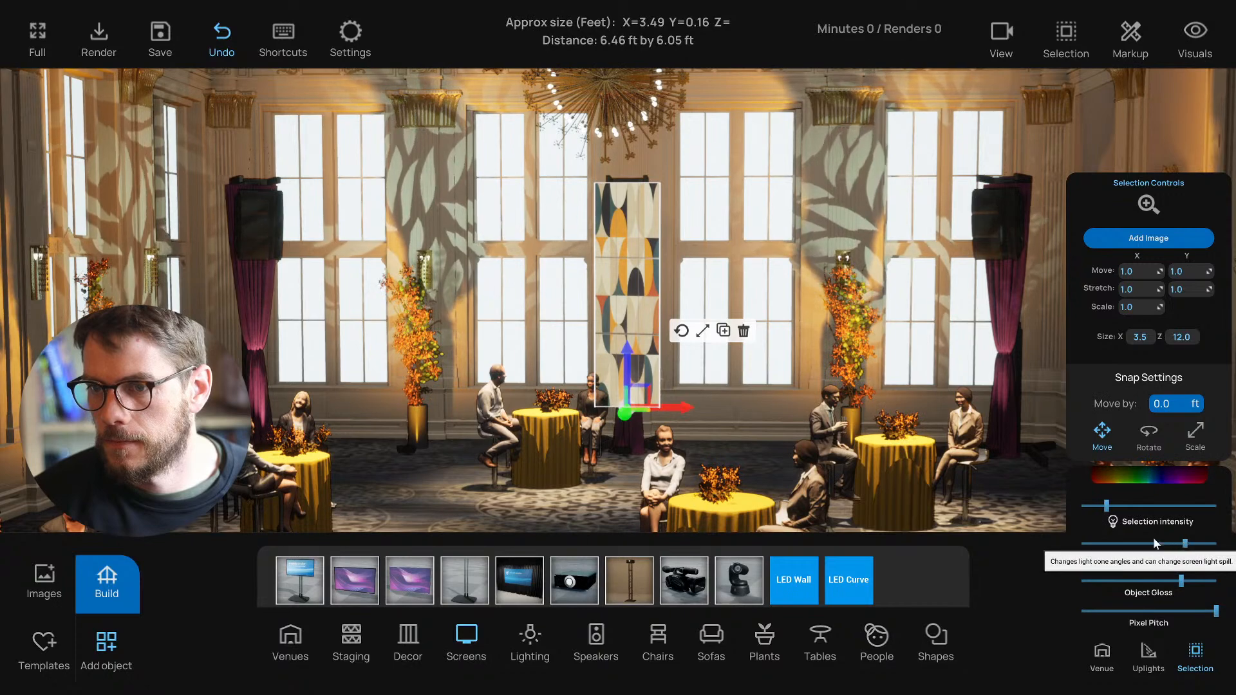
right_click_drag(730, 446, 748, 446)
Step: Set the LED wall image's stretch to 0.22 in X and 0.665 in Y so the circles look round
key("f")
scroll(725, 428, "down", 5)
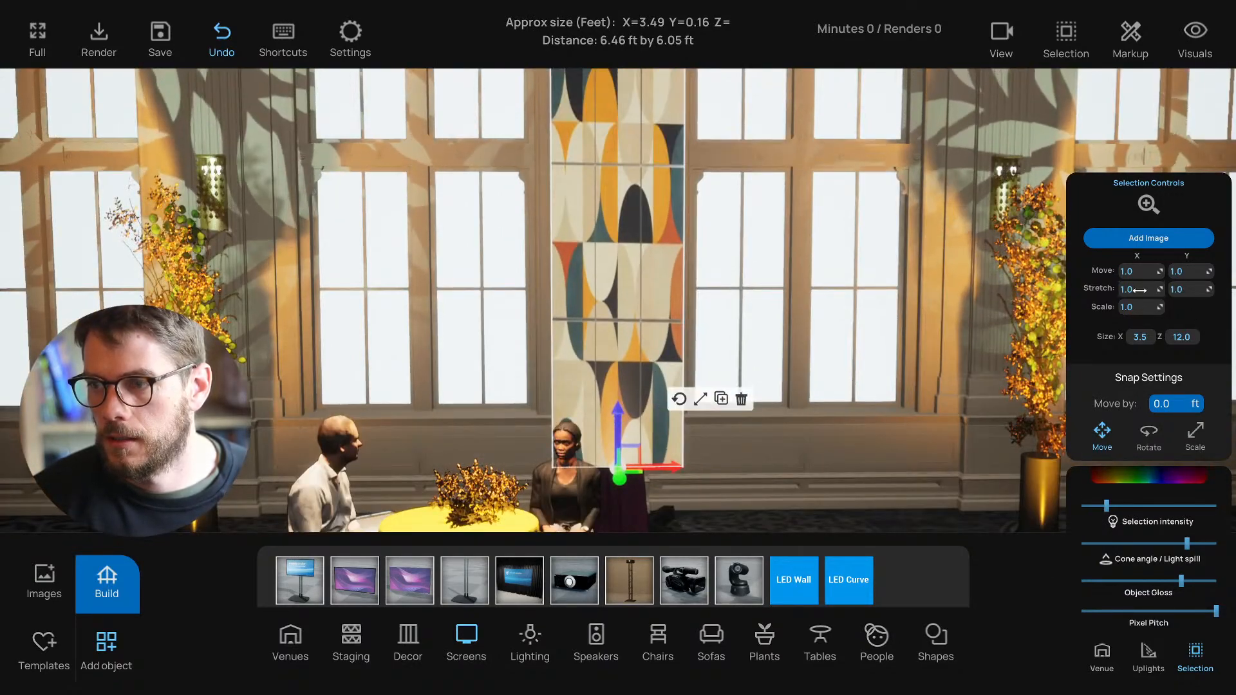
mouse_move(1139, 291)
left_mouse_down()
mouse_move(1095, 291)
mouse_move(1140, 284)
mouse_move(1126, 288)
left_mouse_up()
scroll(855, 319, "down", 4)
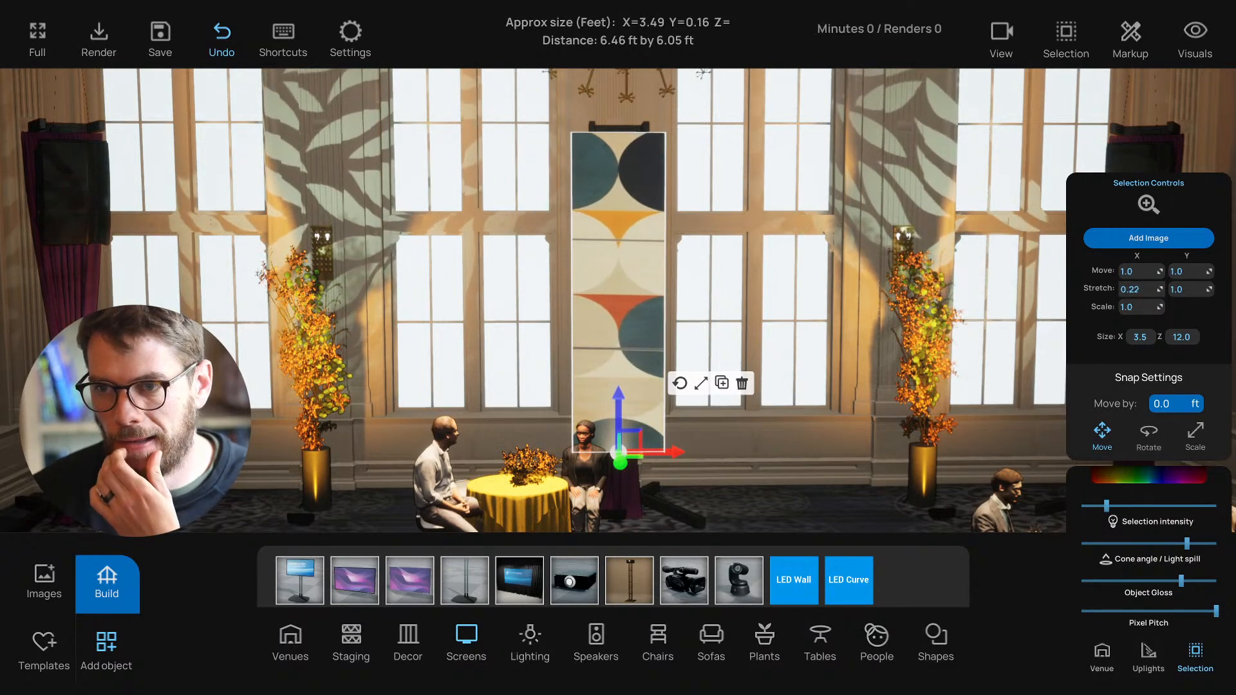
left_click_drag(1189, 289, 1161, 290)
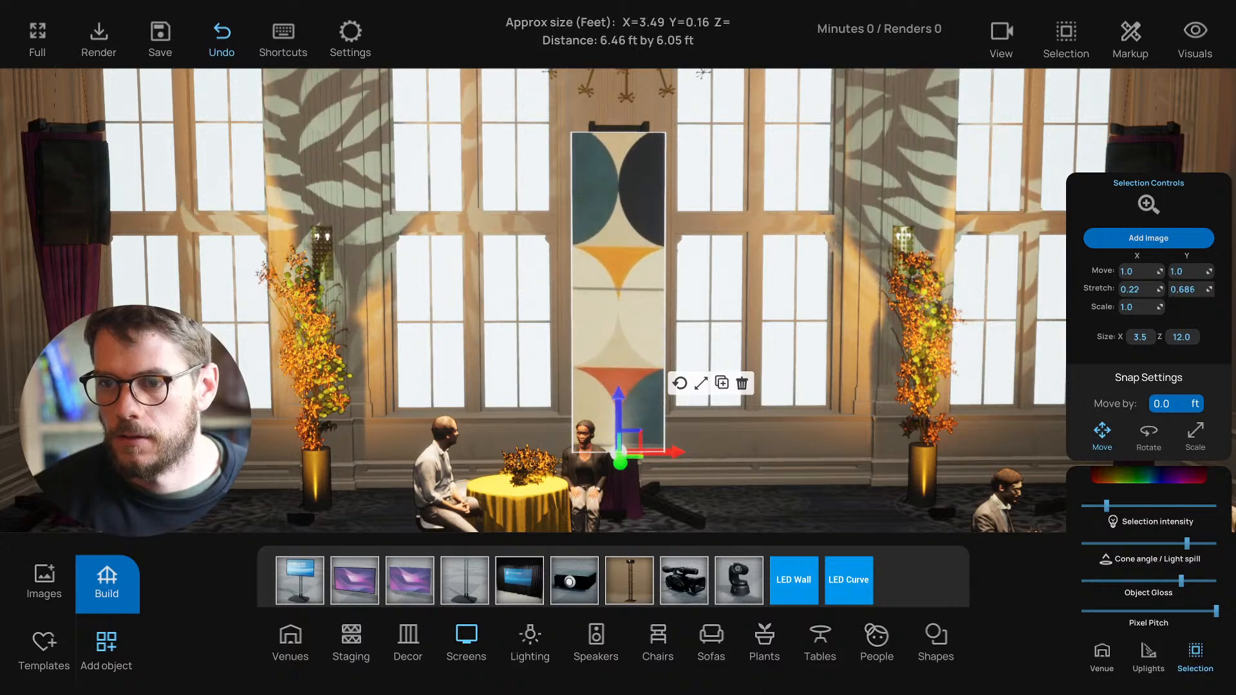
scroll(858, 357, "down", 3)
right_click_drag(858, 358, 869, 351)
scroll(869, 349, "down", 3)
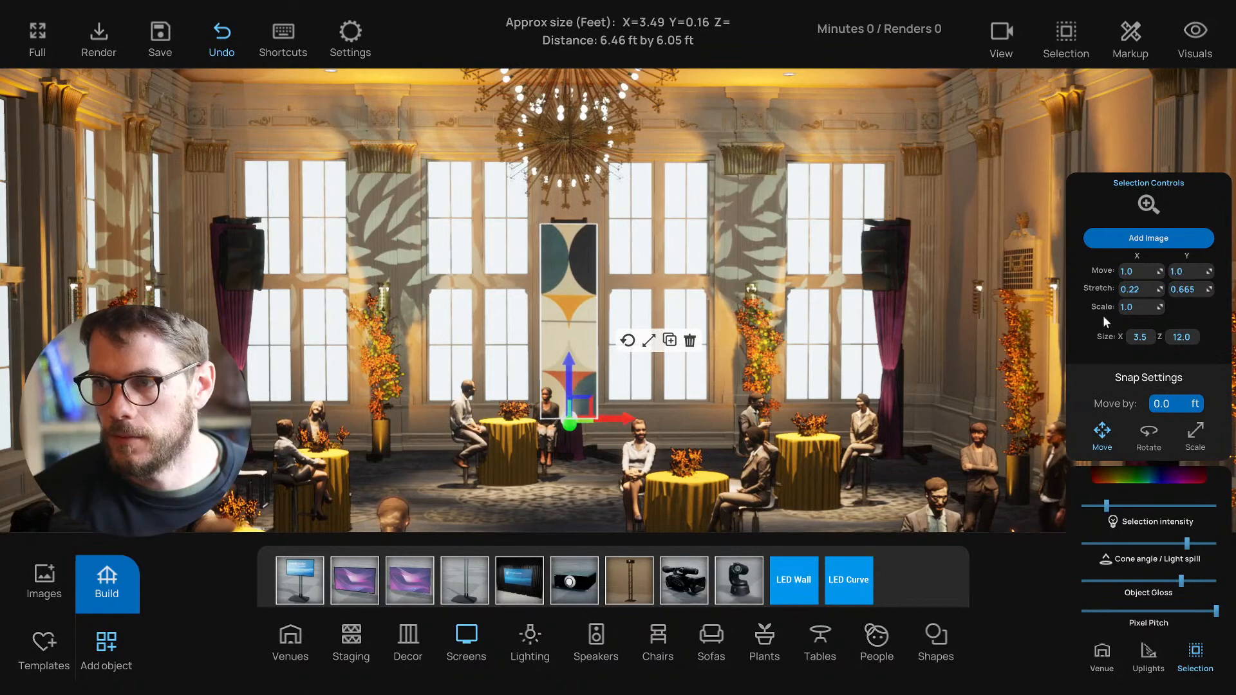
Step: Lower the LED wall's pixel pitch to about the middle of its range, raise its intensity further, and deselect it
key("d")
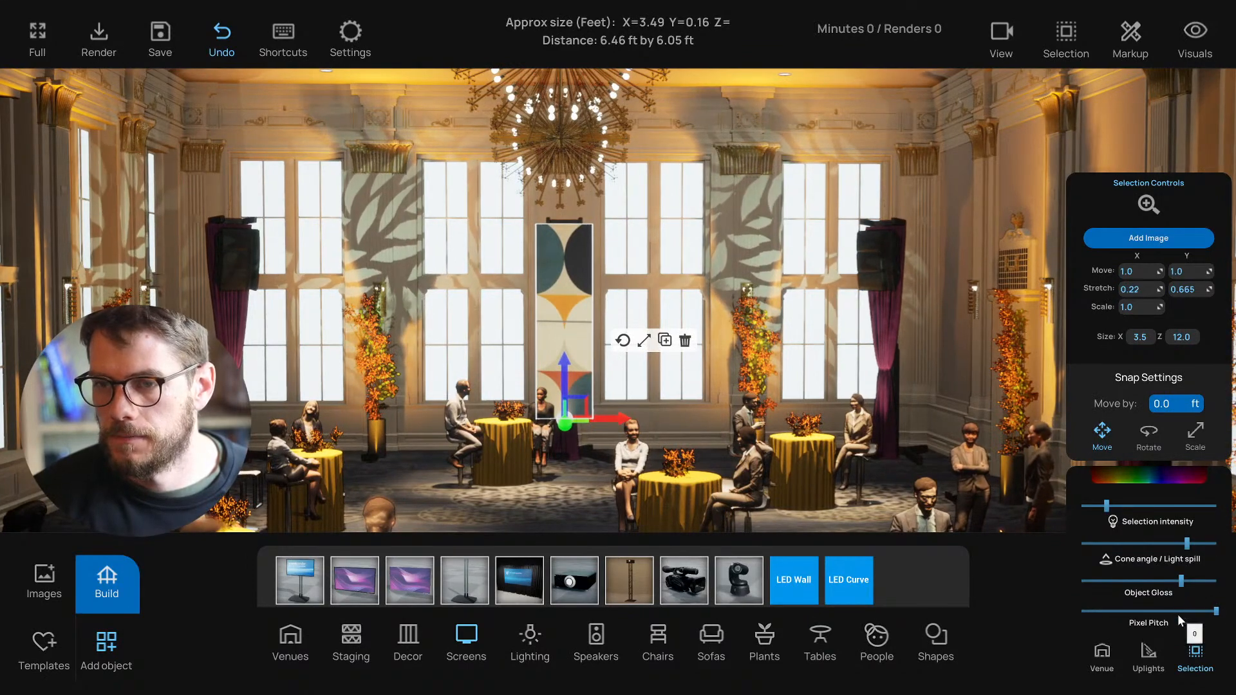
scroll(646, 264, "up", 5)
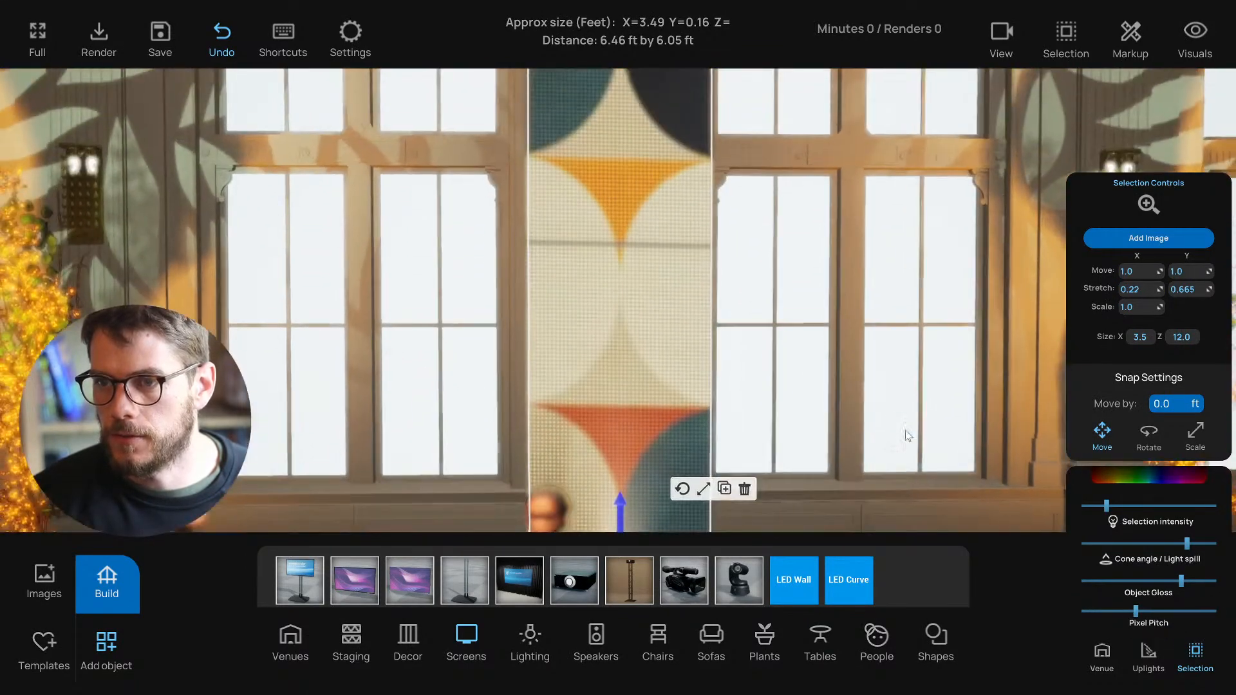
scroll(755, 322, "down", 1)
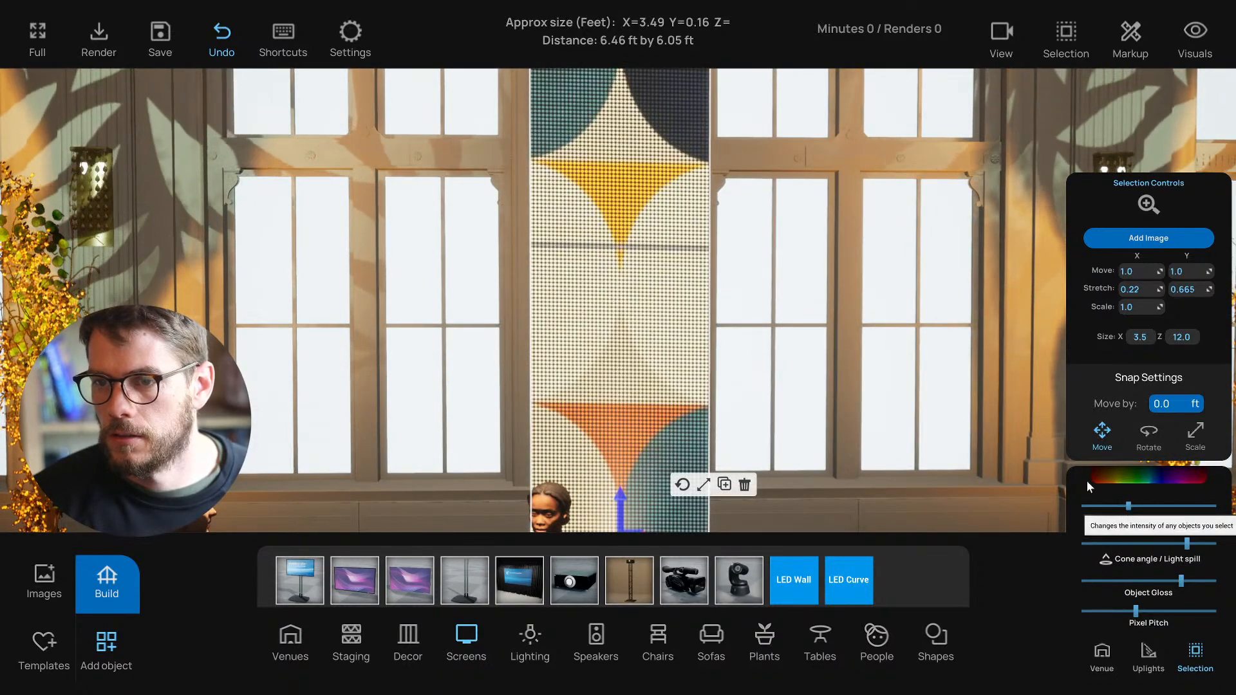
scroll(885, 351, "down", 8)
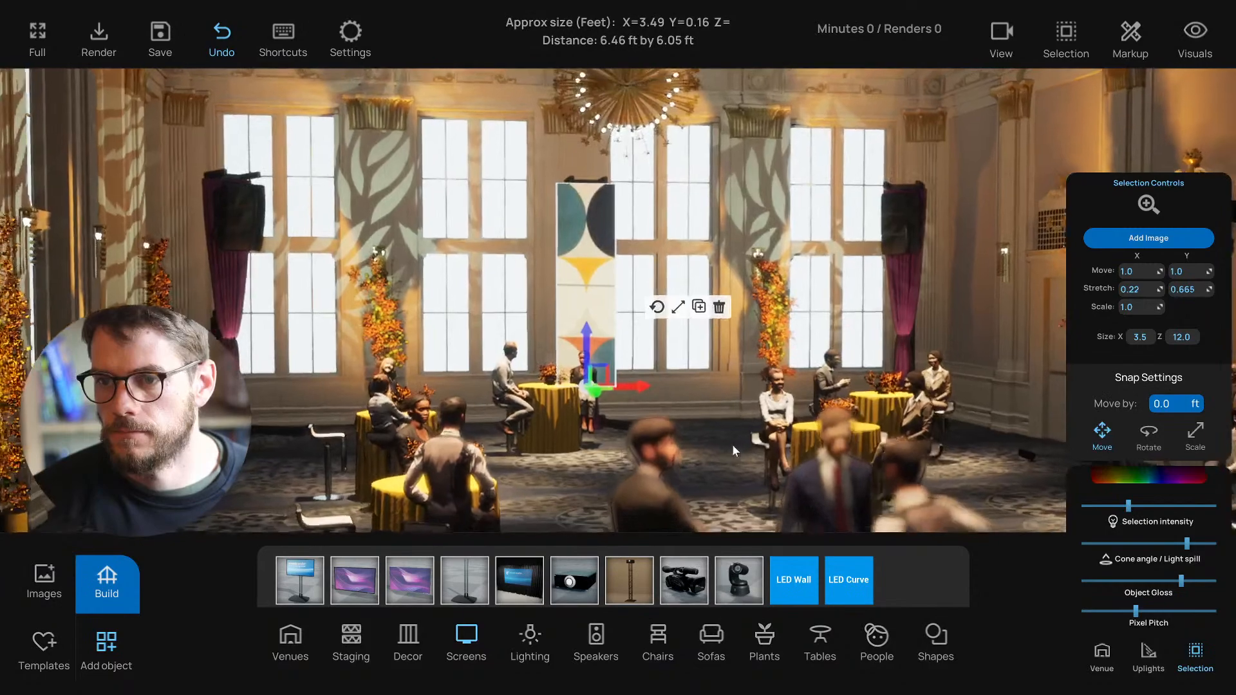
scroll(738, 445, "down", 2)
left_click(697, 467)
scroll(697, 467, "down", 4)
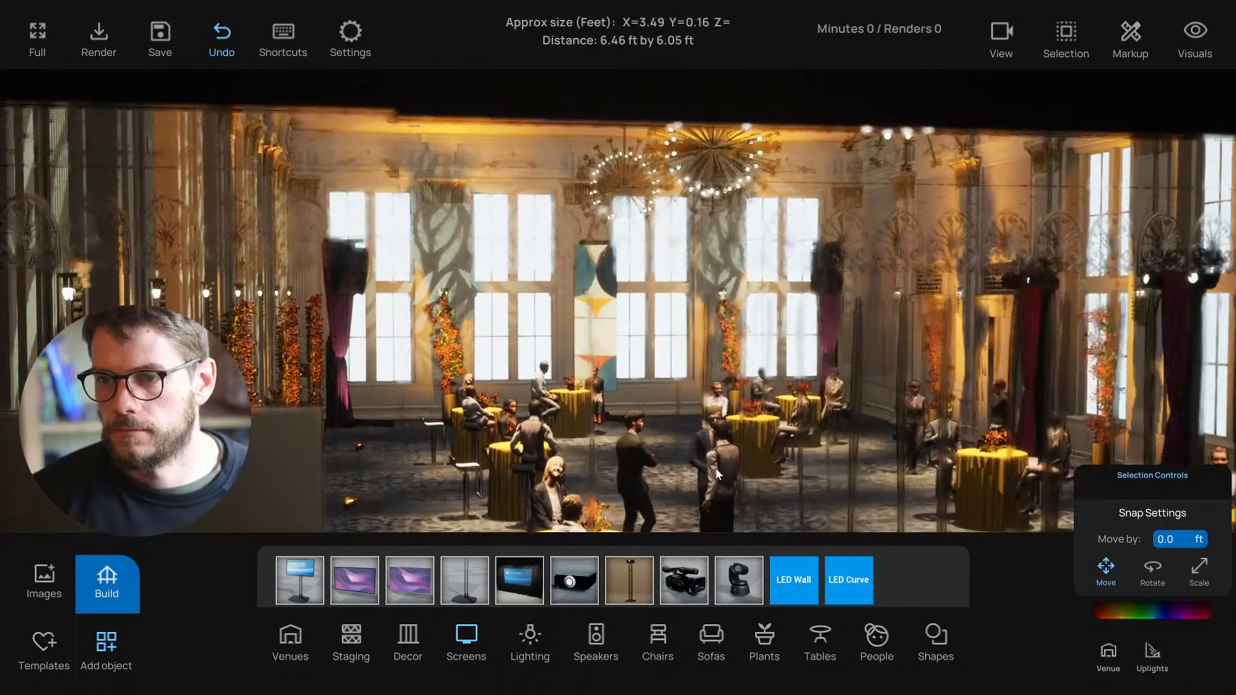
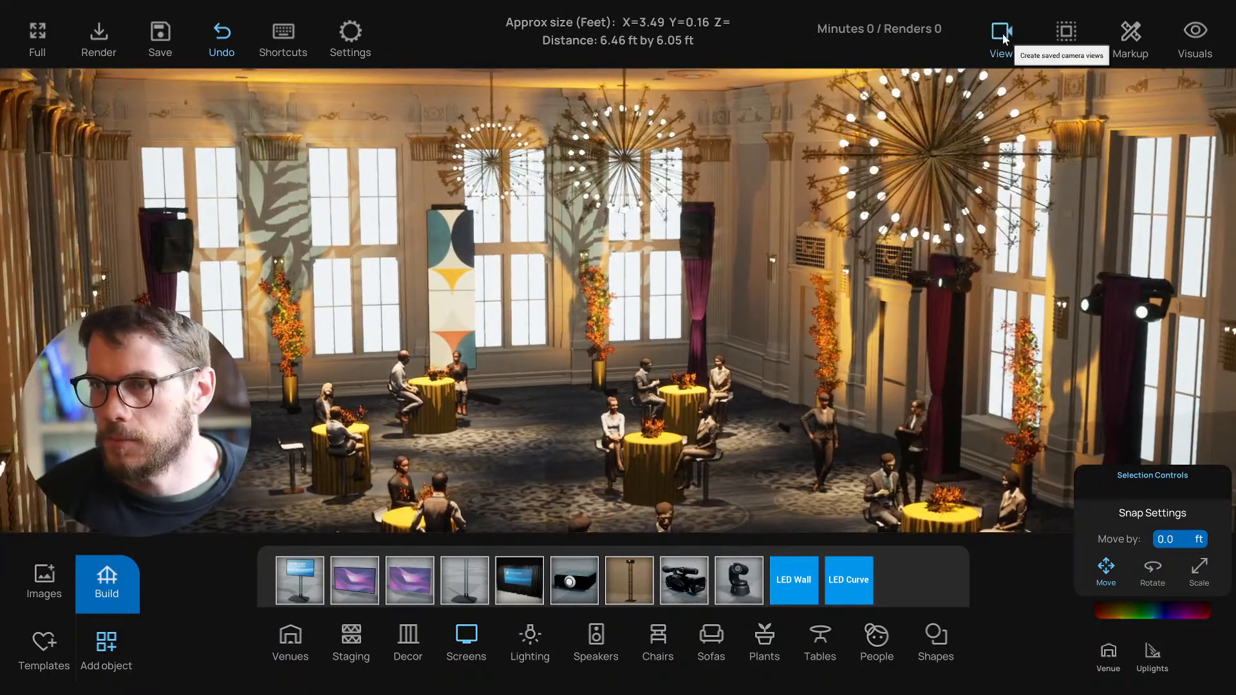
Step: Recall the saved first-person camera view looking down the length of the ballroom
left_click(1001, 36)
left_click(1194, 90)
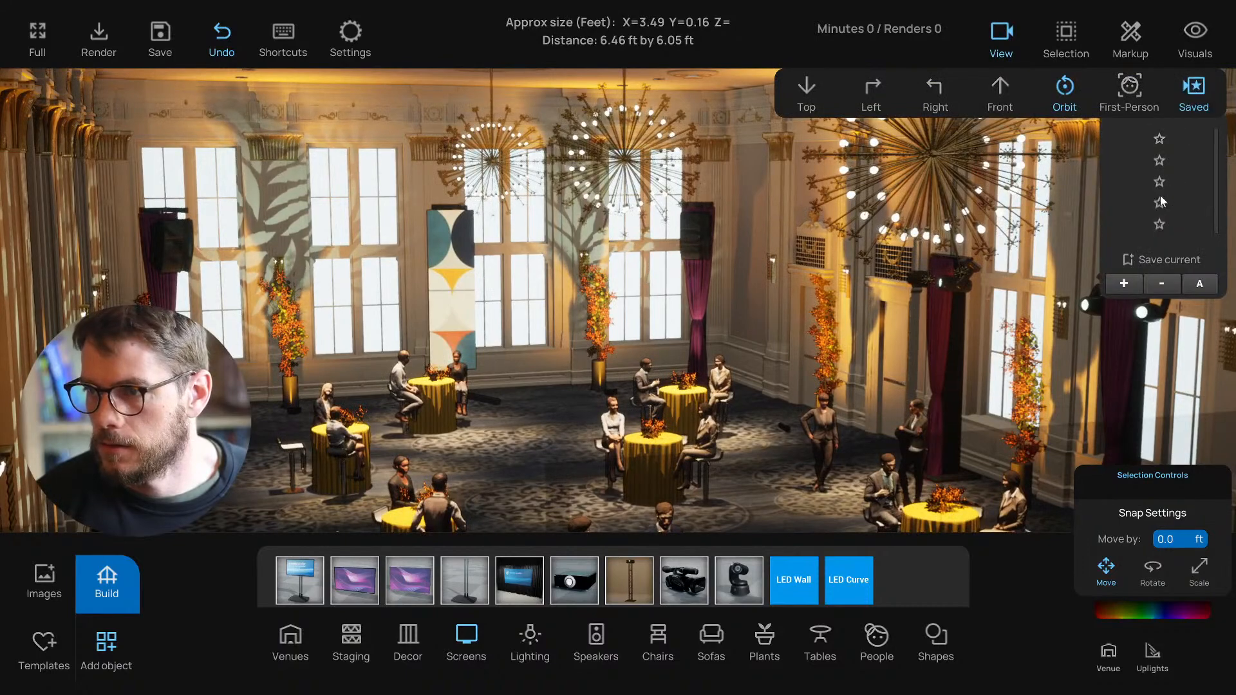
left_click(1161, 217)
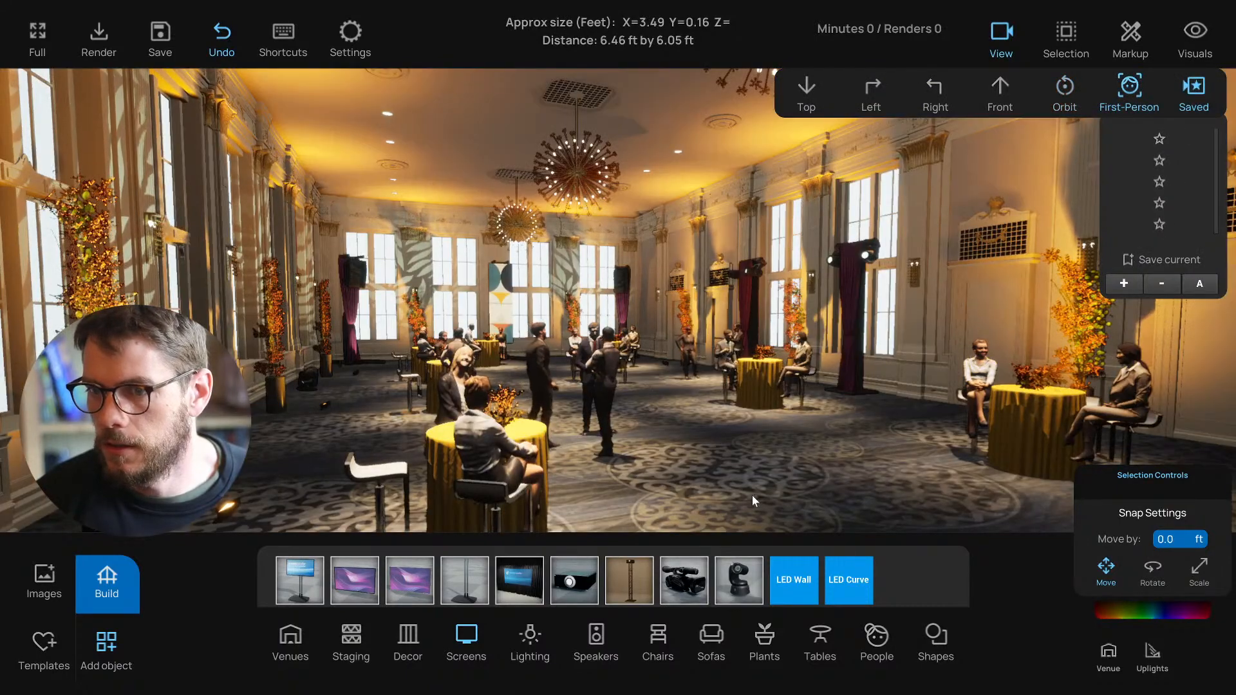
left_click(1008, 32)
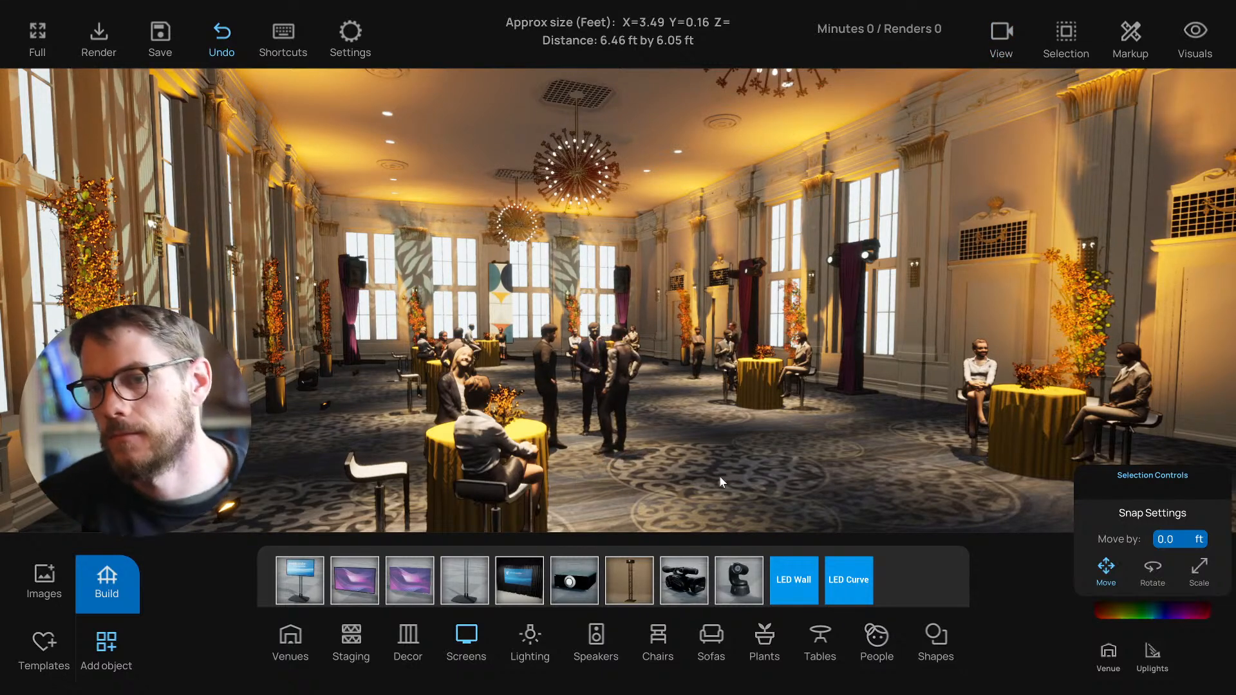
Step: Switch to the top view and select the LED wall's support and uplight at the middle of the end wall
key("t")
right_click_drag(643, 271, 639, 334)
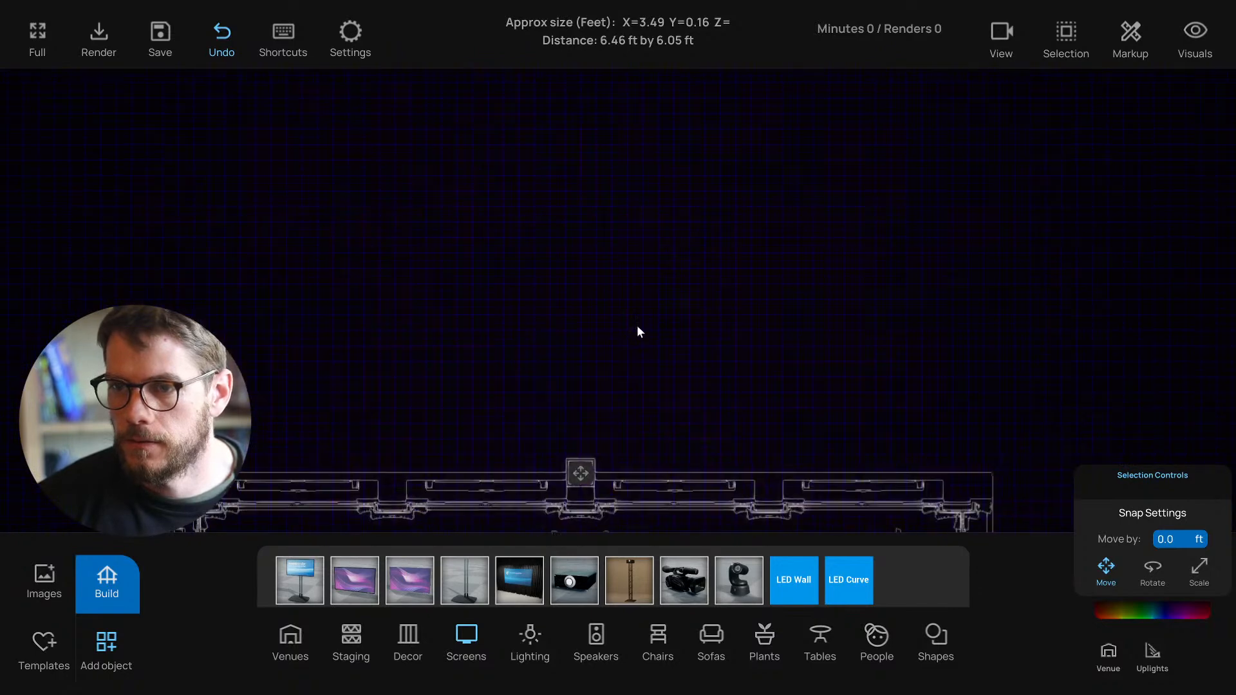
scroll(638, 329, "down", 4)
right_click_drag(617, 393, 640, 298)
scroll(571, 297, "up", 1)
left_click(617, 323)
scroll(637, 336, "down", 3)
scroll(644, 289, "down", 1)
right_click_drag(663, 210, 658, 256)
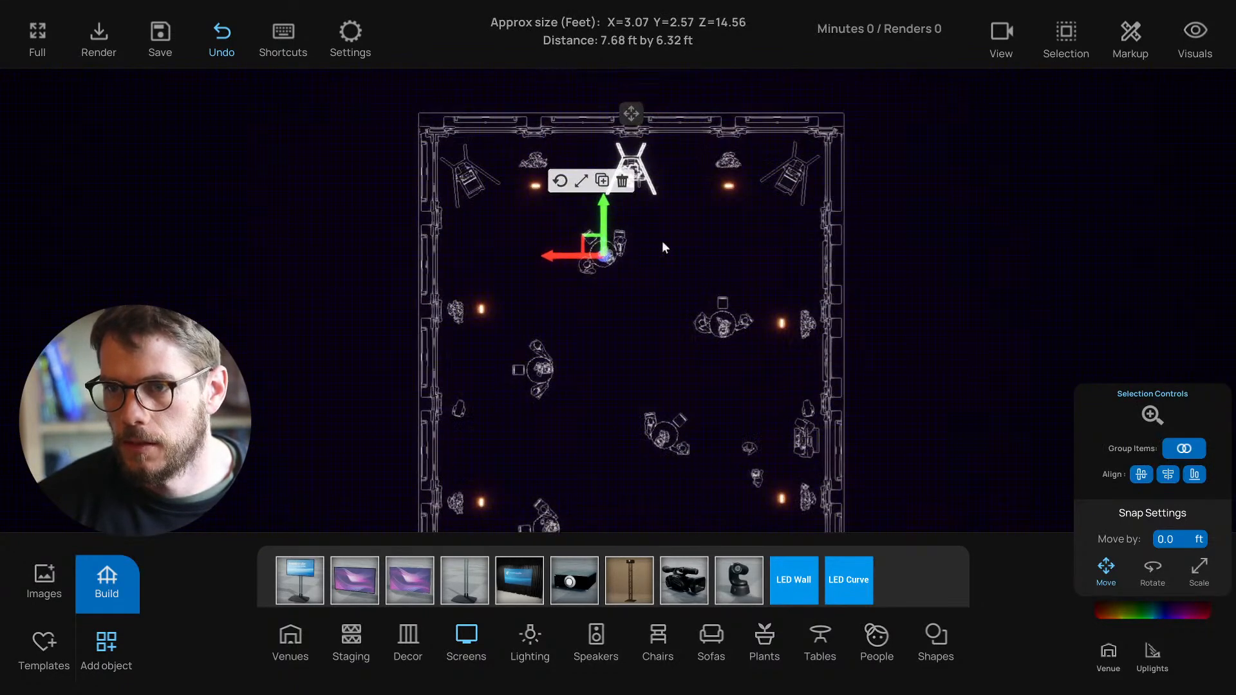
left_click(658, 256)
left_click(614, 161)
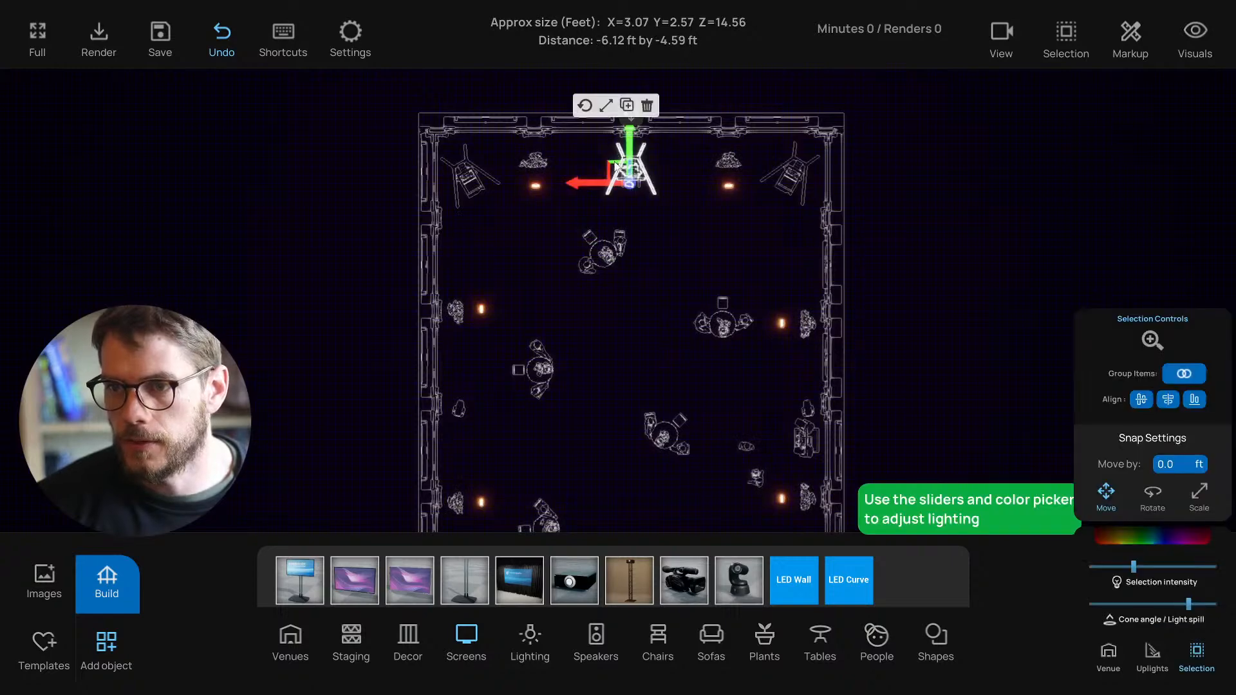
Step: Select the entire central LED wall assembly, including its stand, drape and uplight, with a selection window
scroll(574, 229, "down", 1)
right_click_drag(628, 246, 592, 242)
scroll(602, 212, "up", 1)
left_click(601, 213)
right_click_drag(600, 175, 627, 316)
scroll(627, 315, "up", 5)
left_click(597, 376)
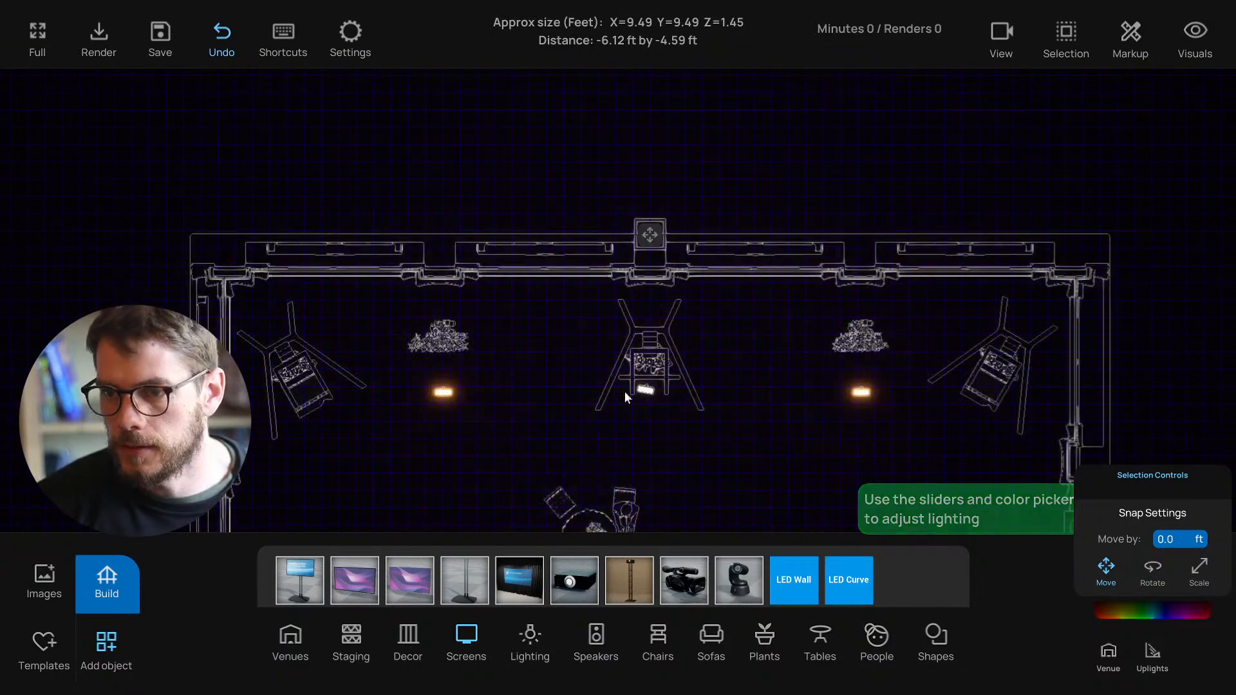
left_click(641, 389)
left_click(712, 395)
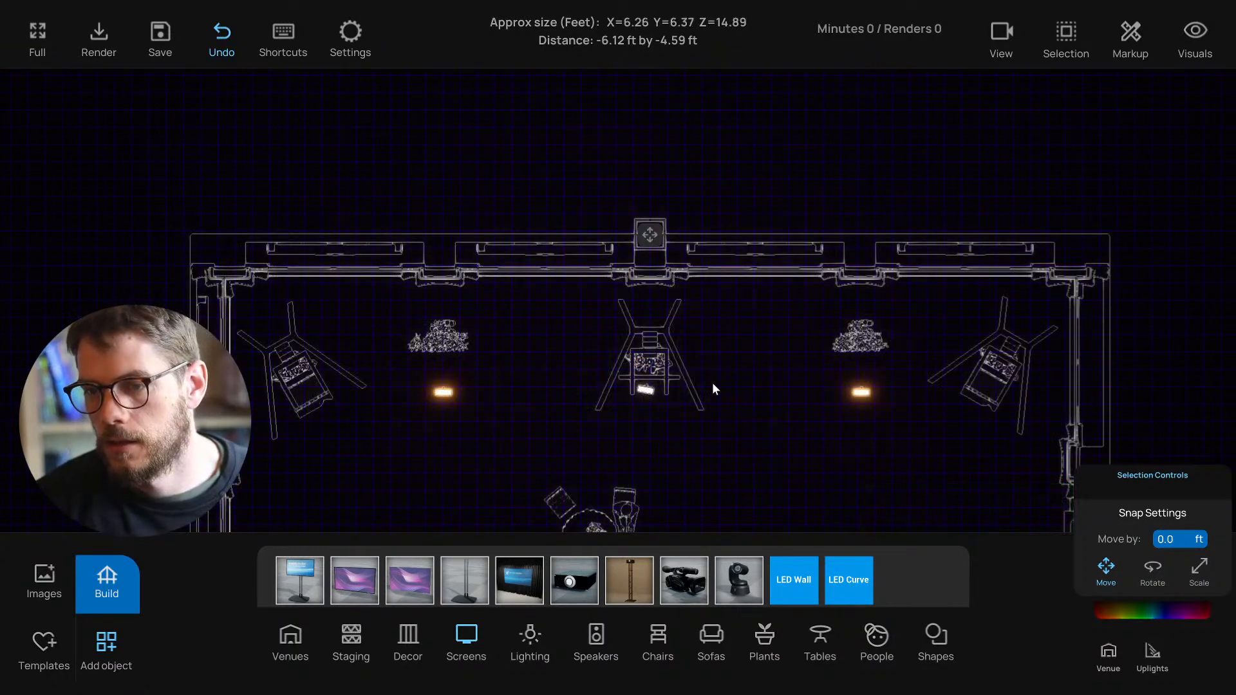
left_click_drag(574, 303, 705, 408)
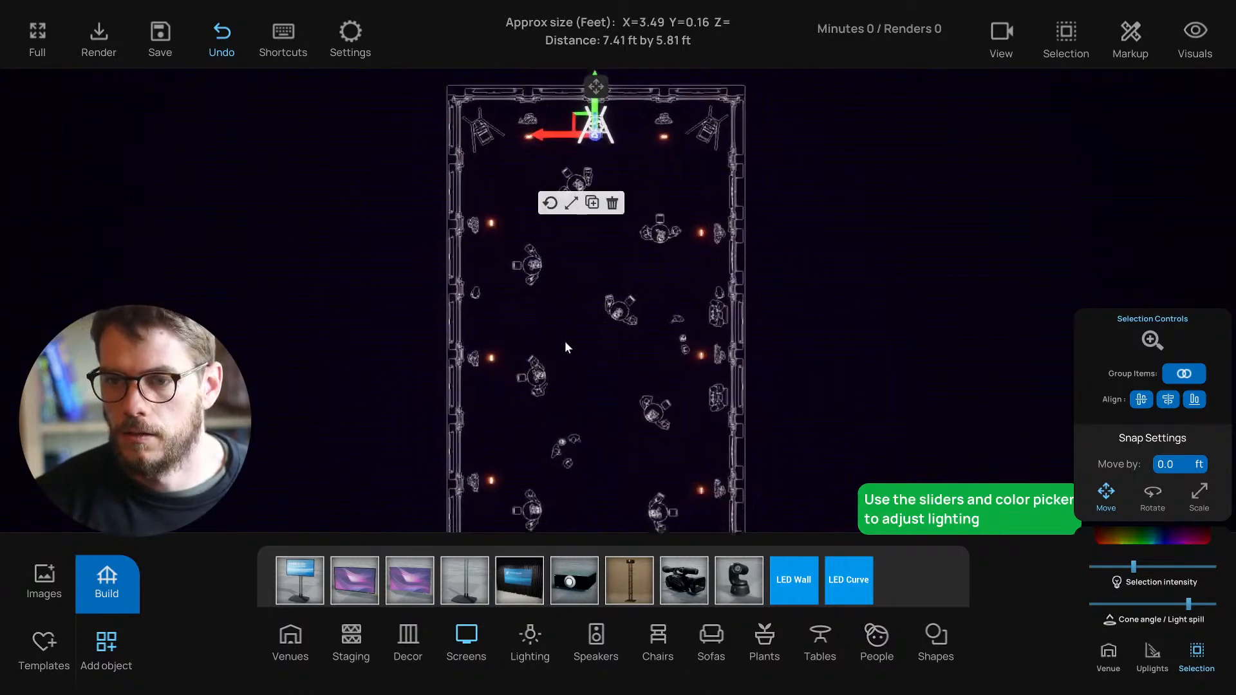
Step: Duplicate the draped LED wall assembly, place the copy along the long side wall, and rotate it to face the room
left_click(596, 190)
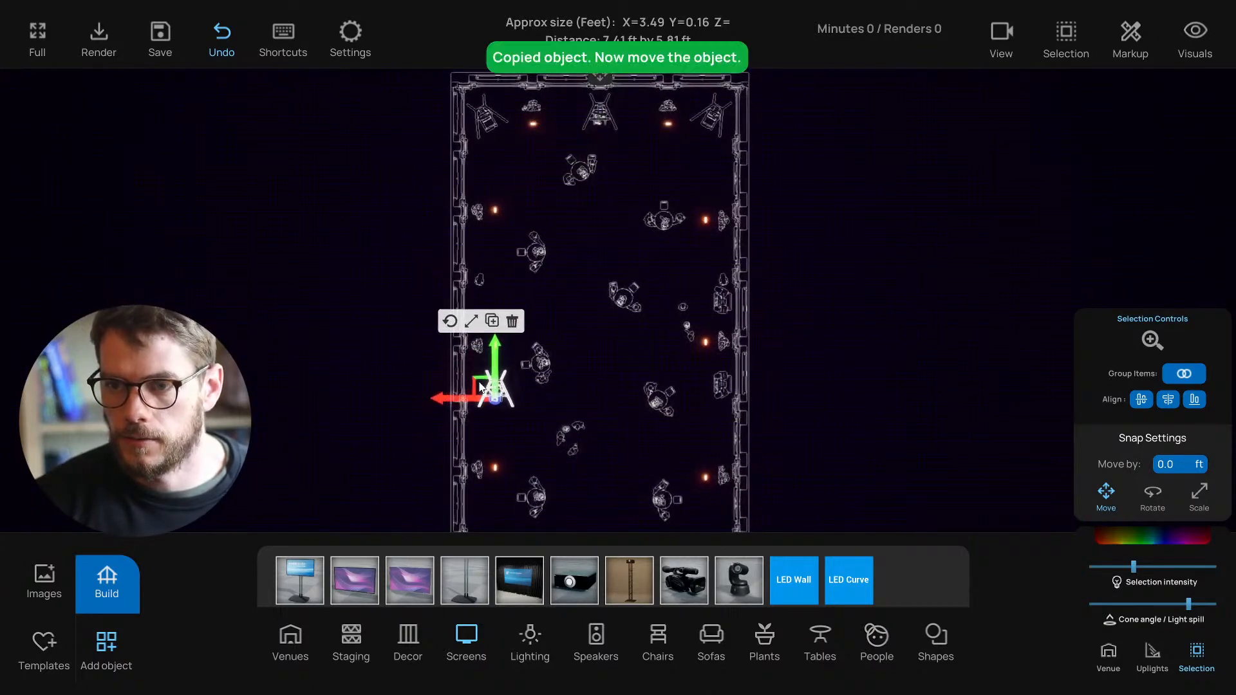
middle_click_drag(547, 427, 609, 389)
left_click(511, 289)
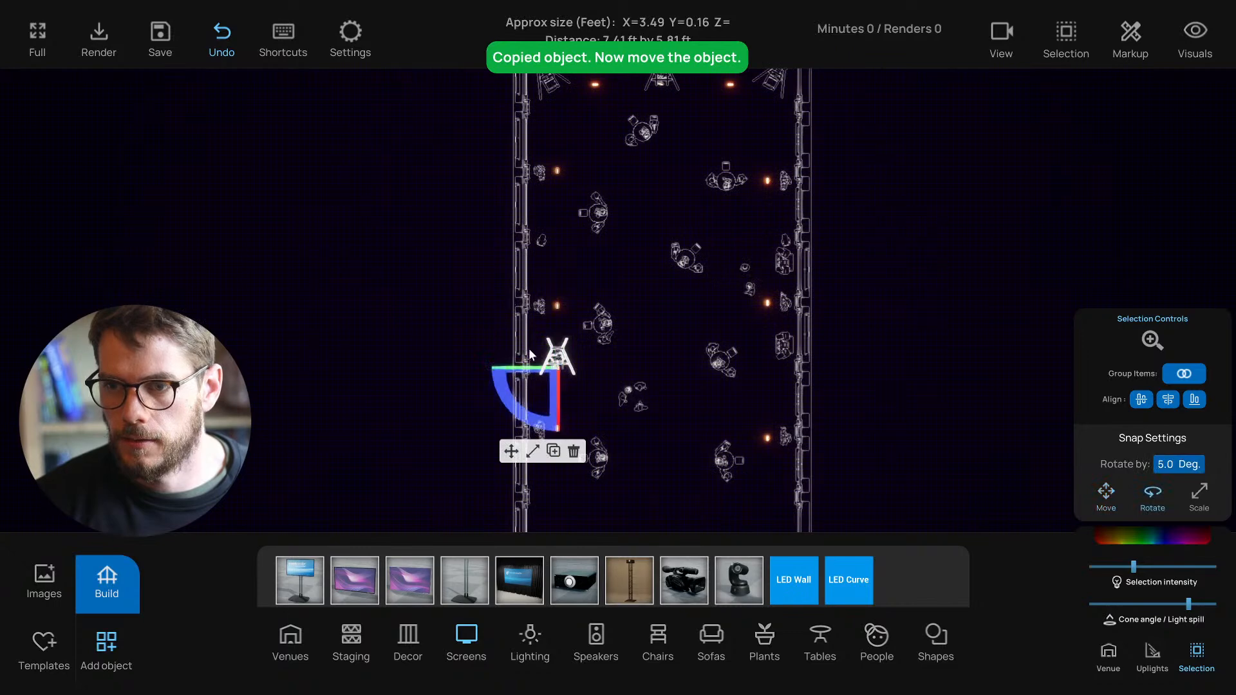
left_click_drag(504, 396, 535, 400)
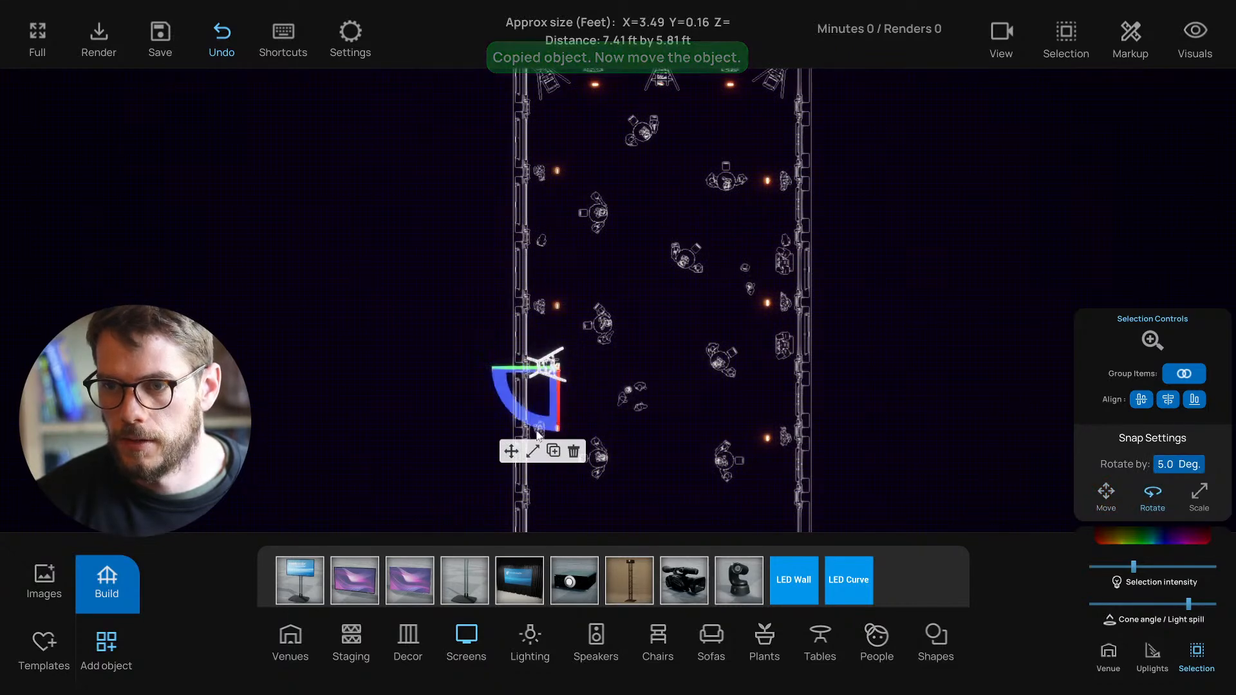
scroll(498, 419, "up", 2)
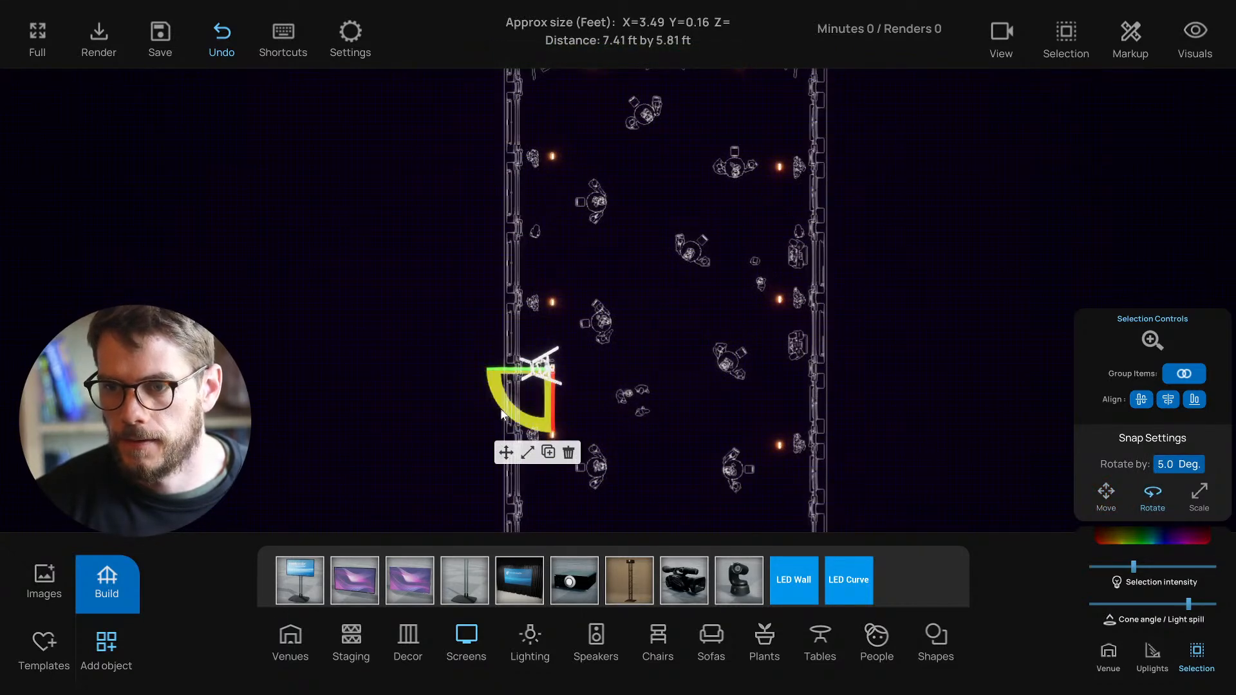
Step: Move the copied LED wall assembly along the long side wall to sit midway between two tall floral arrangements
left_click(506, 452)
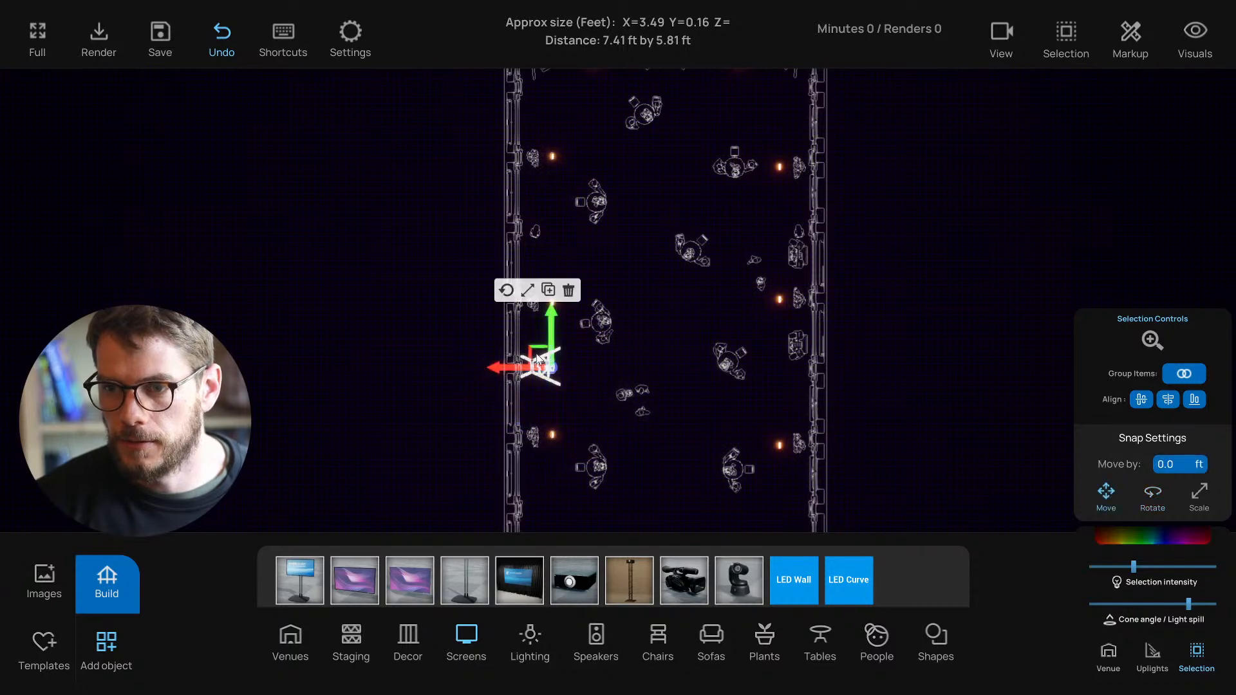
left_click_drag(538, 358, 543, 363)
scroll(668, 409, "down", 2)
middle_click_drag(669, 409, 637, 411)
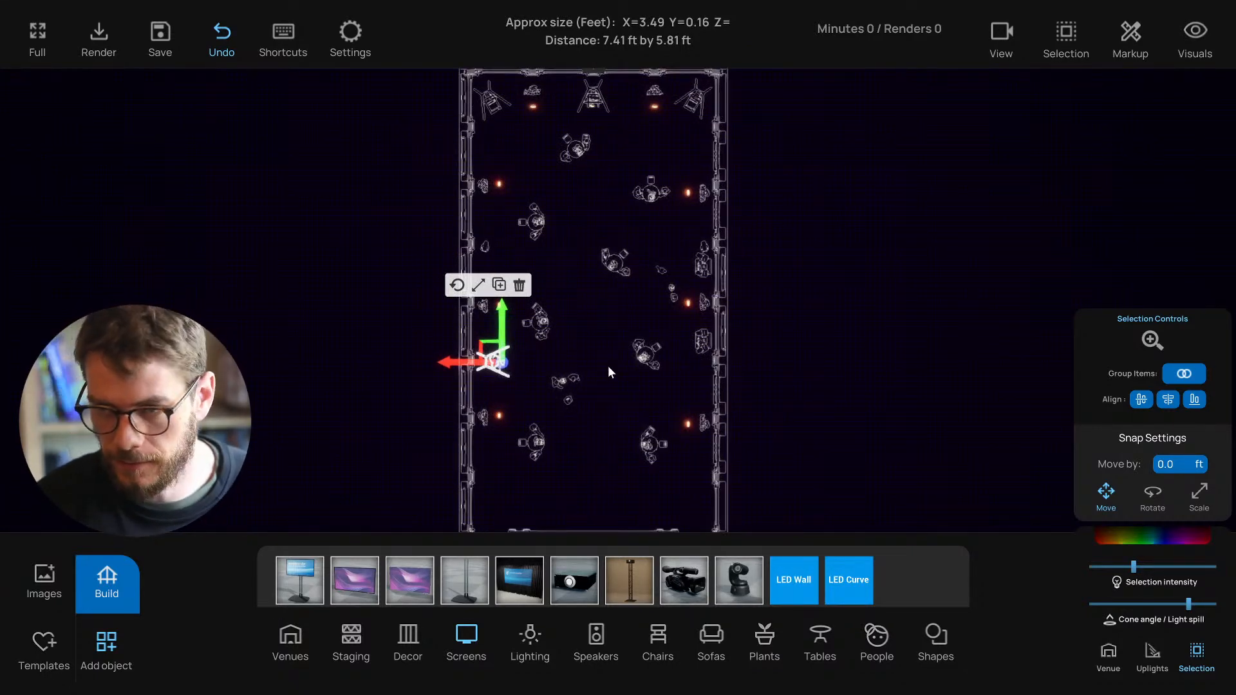
mouse_move(534, 359)
middle_mouse_down()
mouse_move(557, 356)
mouse_move(547, 363)
middle_mouse_up()
scroll(555, 354, "up", 3)
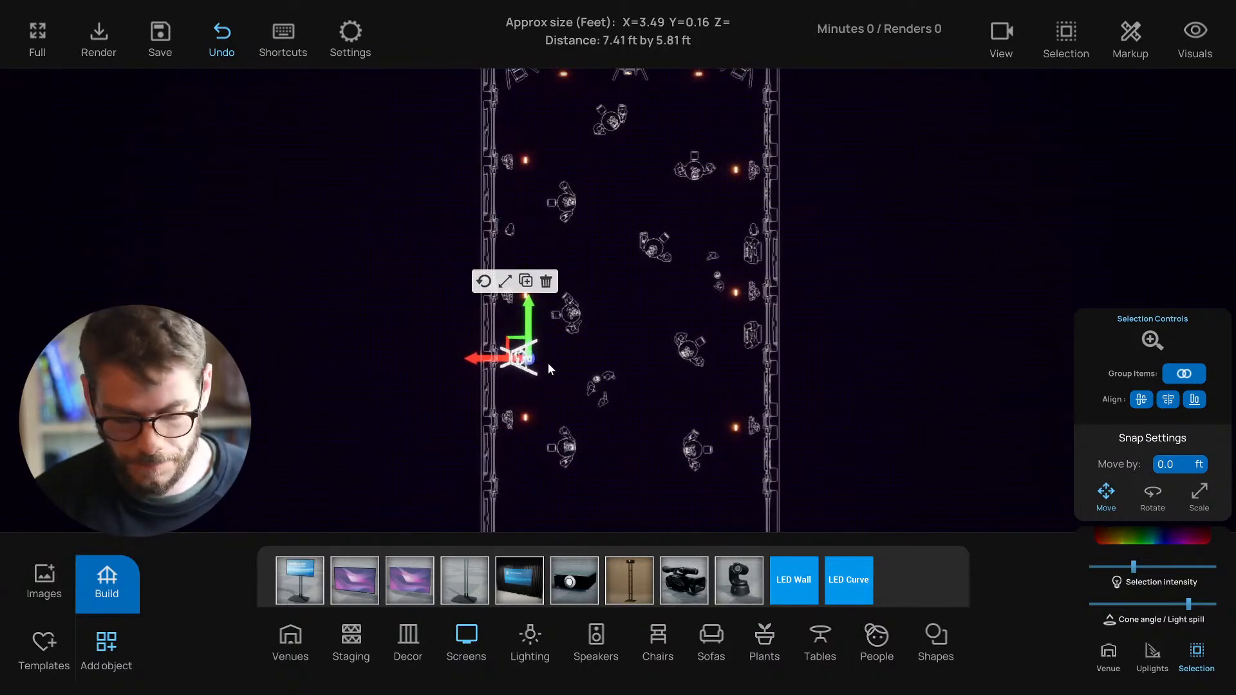
Step: Examine the copied LED wall's placement along the side wall in the perspective view
key("1")
right_click_drag(514, 422, 443, 409)
left_click(404, 248)
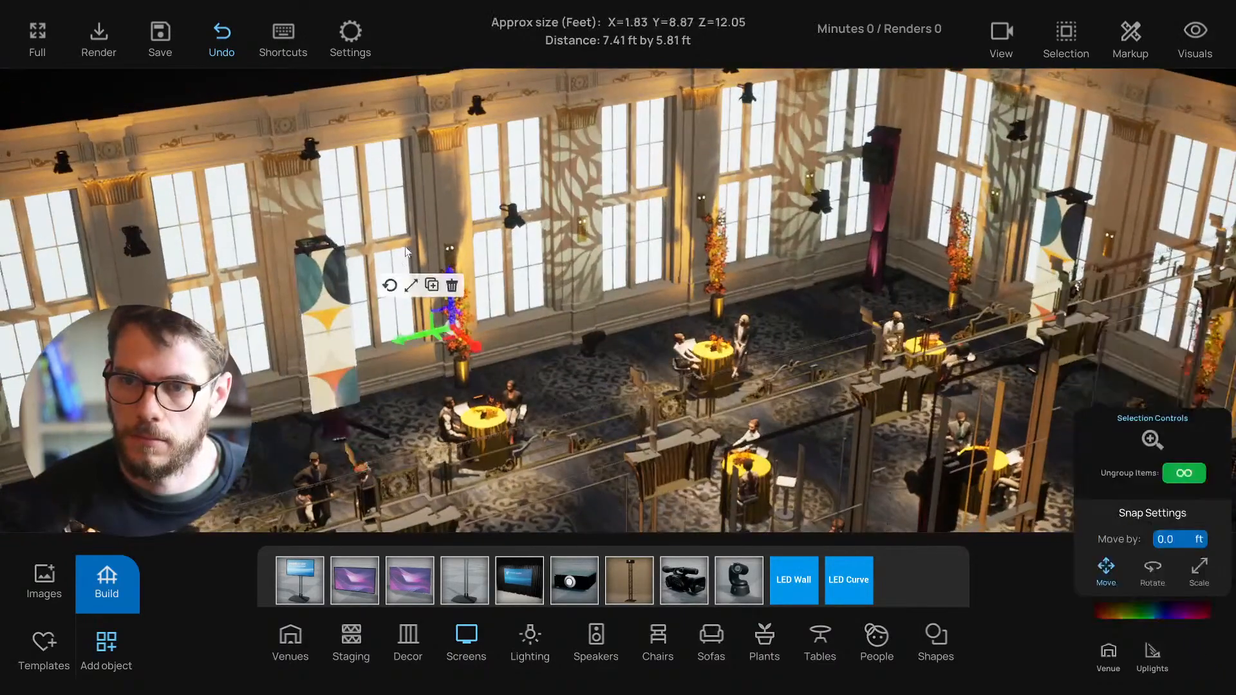
left_click(587, 368)
right_click_drag(587, 371, 568, 405)
left_click(581, 338)
left_click(586, 407)
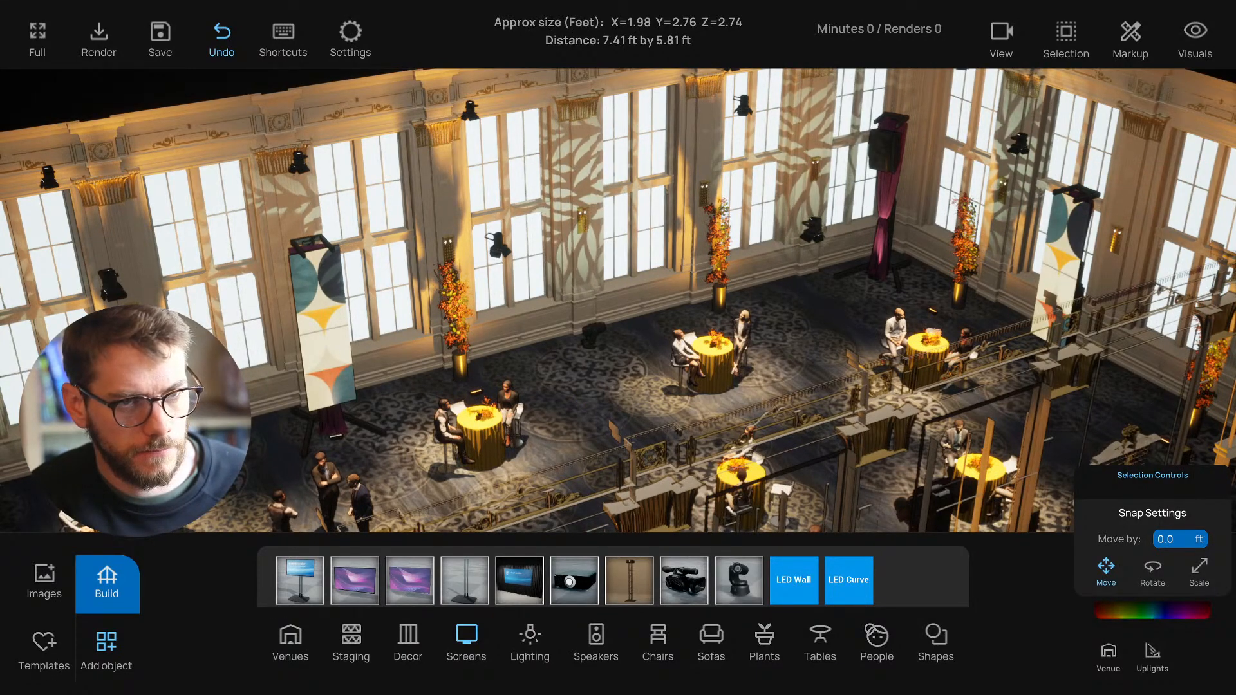
Step: Select the whole side-wall LED assembly in the top view and shift it closer to the wall
middle_click_drag(465, 423, 544, 422)
left_click_drag(547, 421, 553, 398)
key("t")
left_click_drag(519, 338, 694, 403)
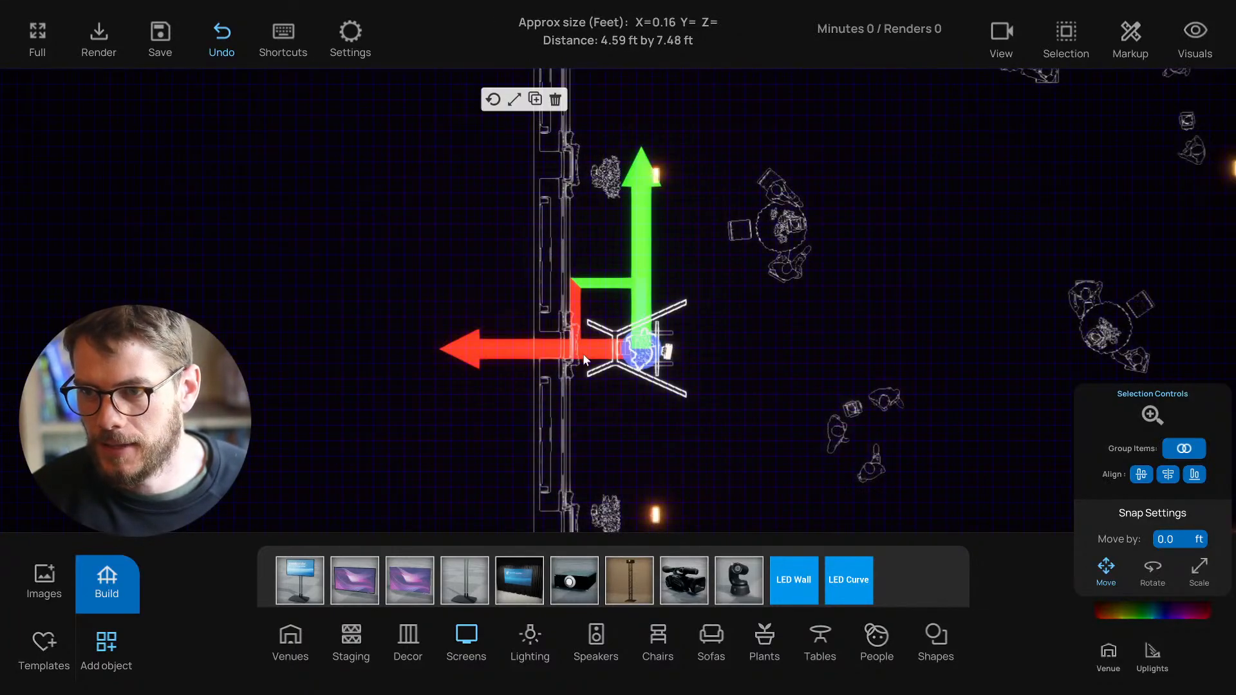
left_click_drag(593, 349, 587, 350)
left_click(717, 379)
middle_click_drag(706, 379, 685, 376)
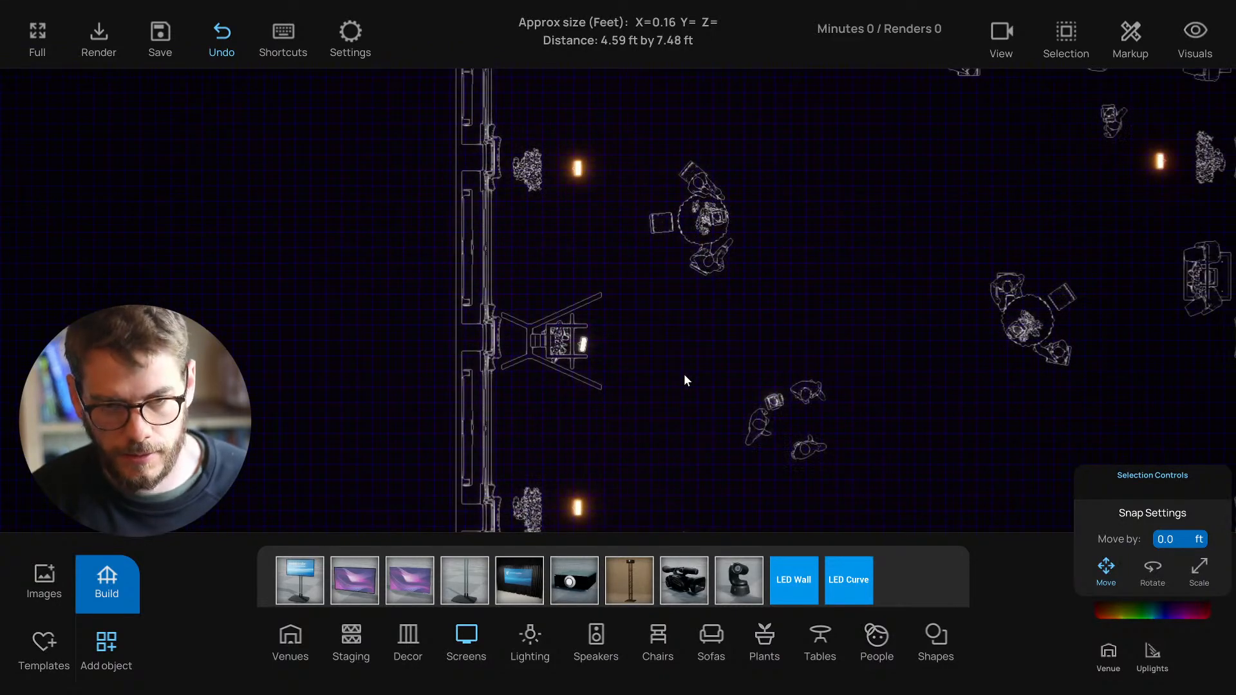
Step: Return to first-person view and recall the last saved camera view to check the side LED wall from within the room
key("t")
right_click_drag(708, 380, 610, 395)
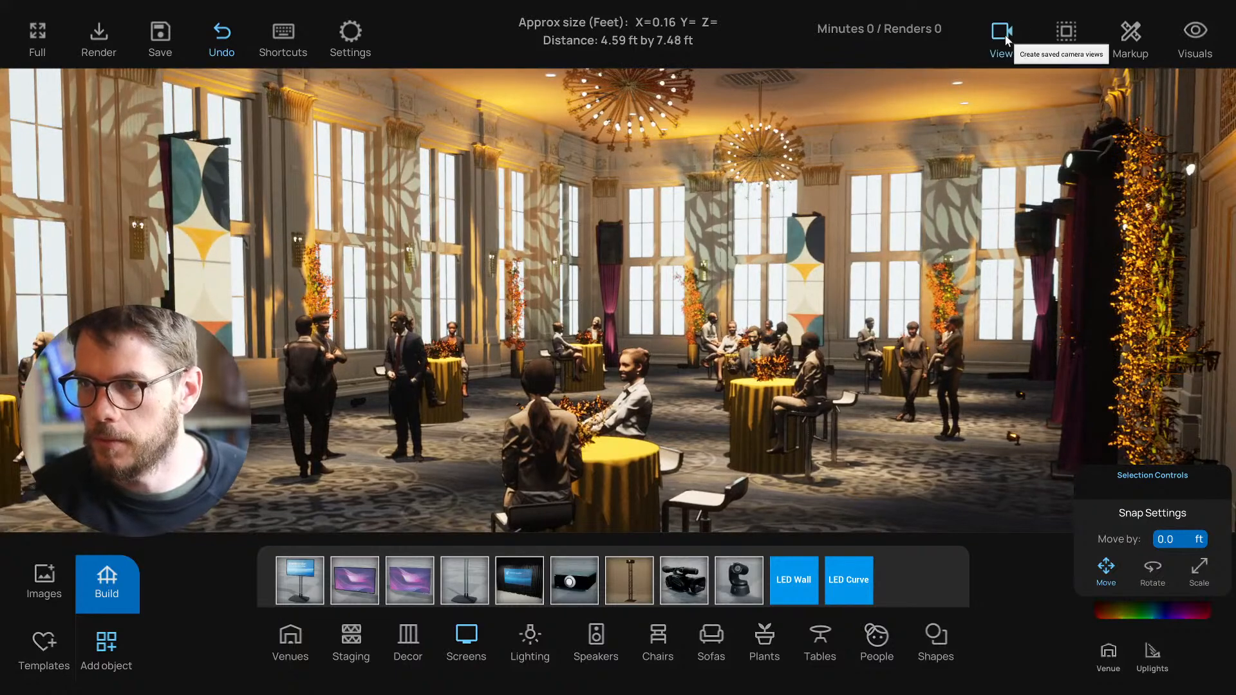
left_click(1001, 35)
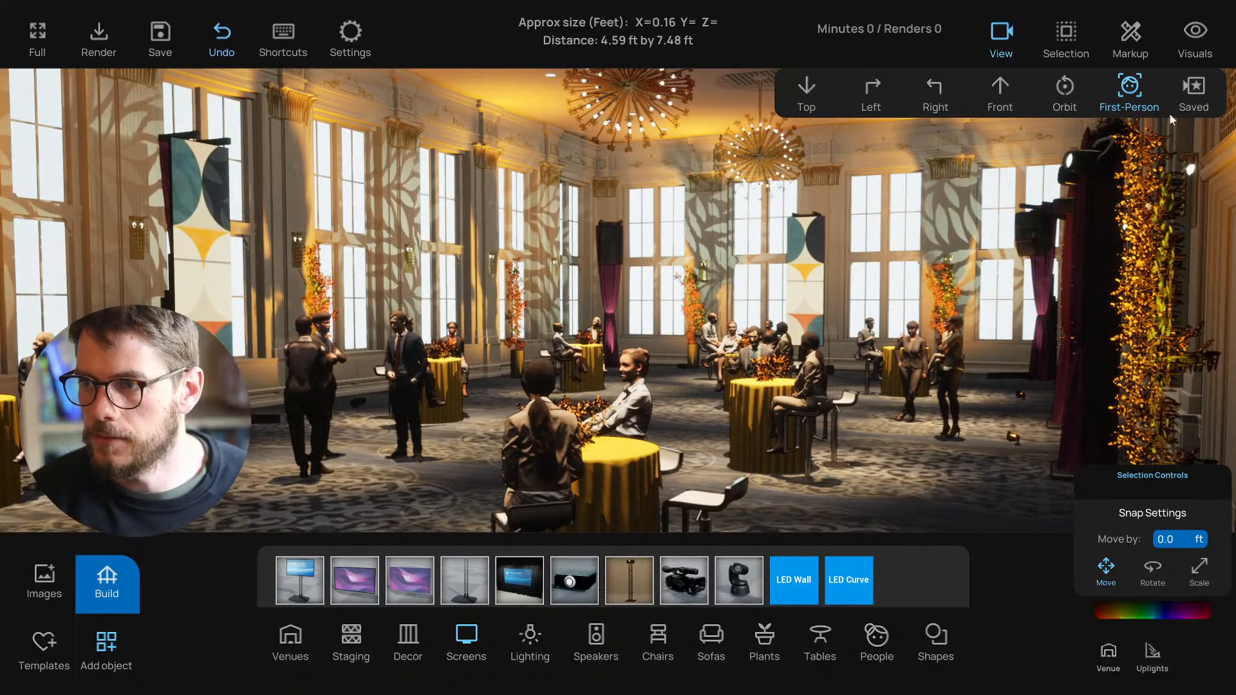
left_click(1192, 86)
left_click(1159, 224)
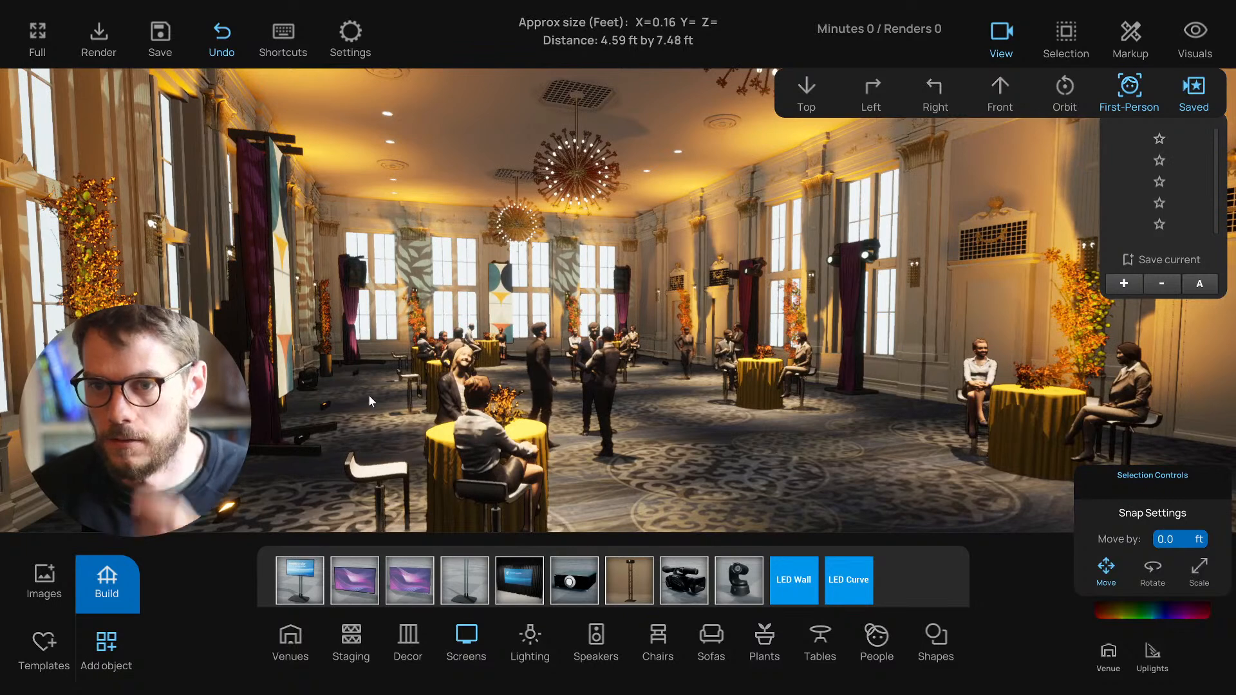
Step: Slightly scale down the base of the side LED wall's support stand
left_click(264, 443)
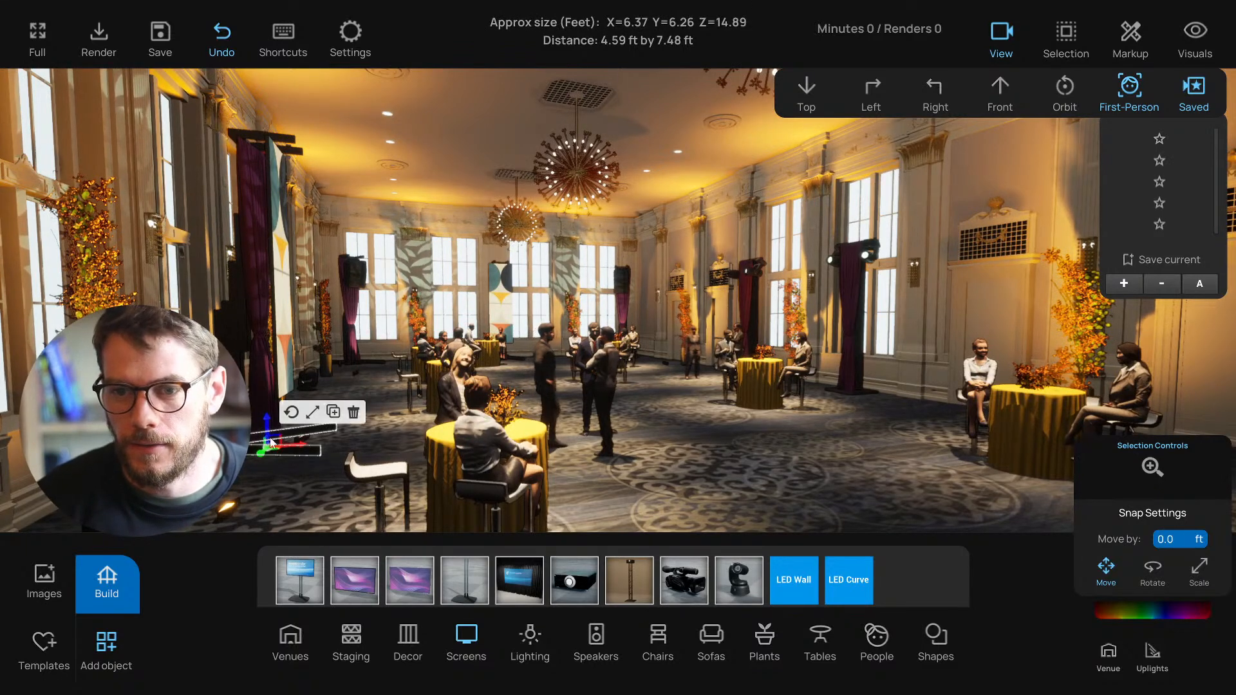
left_click(312, 416)
left_click_drag(304, 449, 289, 450)
left_click(324, 401)
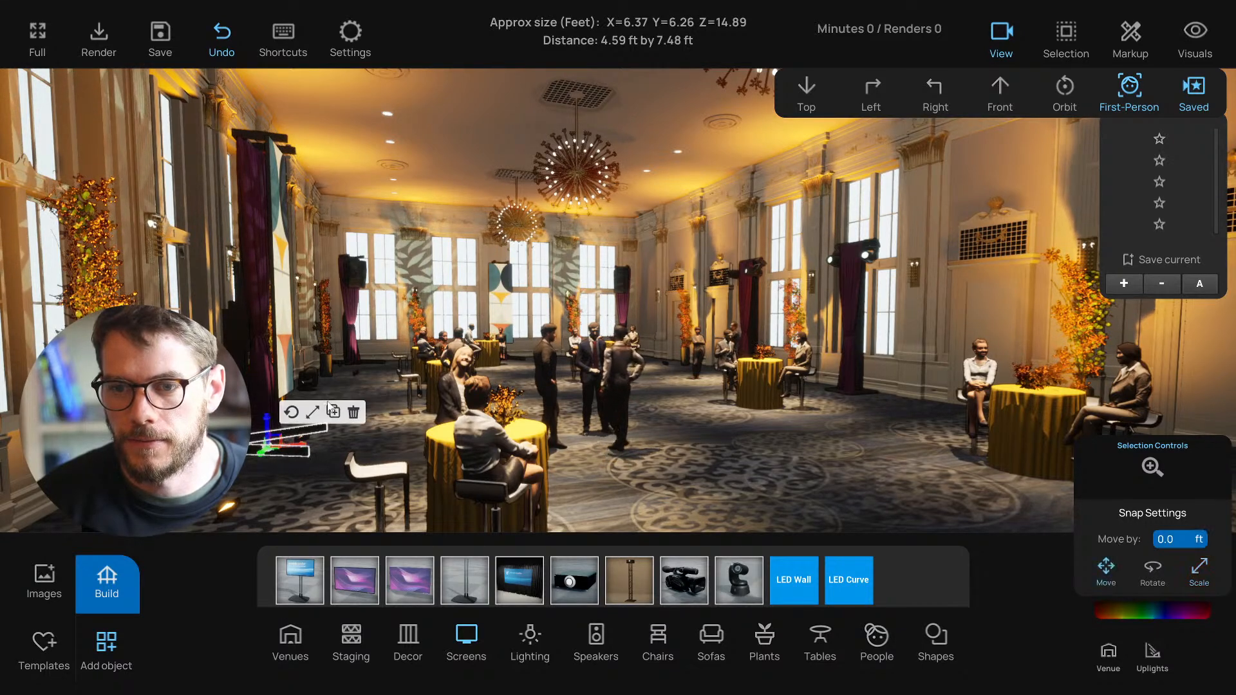
left_click(318, 484)
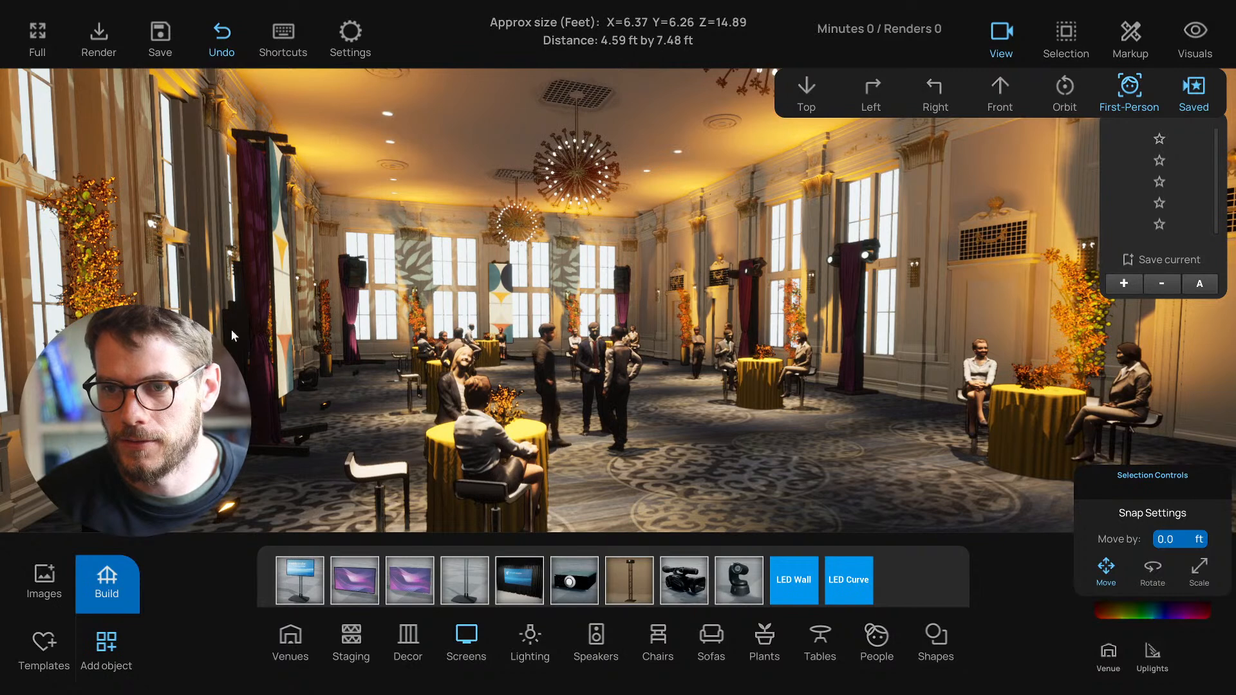
Step: Select the side LED wall together with its drape and stand, and move them closer to the side wall
left_click(280, 212)
left_click(253, 237, "shift")
left_click(316, 426, "shift")
left_click_drag(298, 446, 273, 449)
left_click(766, 477)
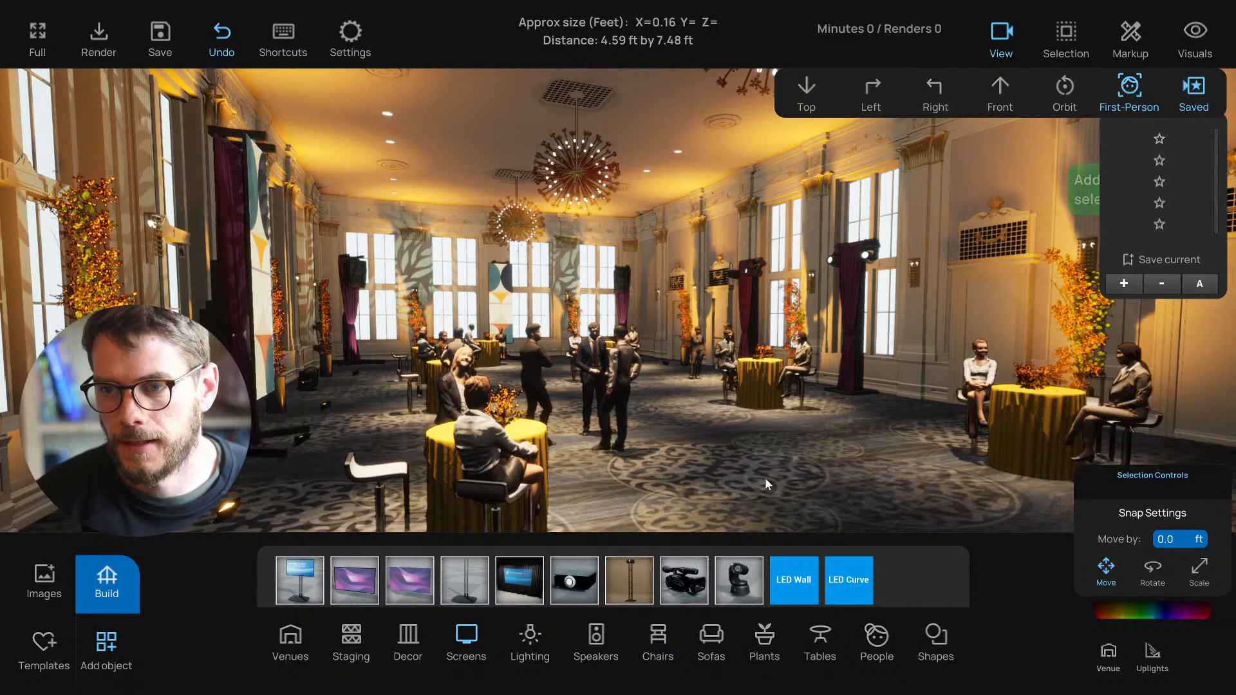
Step: Inspect the repositioned LED wall and the room layout from inside the ballroom and from the saved camera view
right_click_drag(750, 484, 685, 486)
key("d")
key("w")
key("s")
key("d")
key("a")
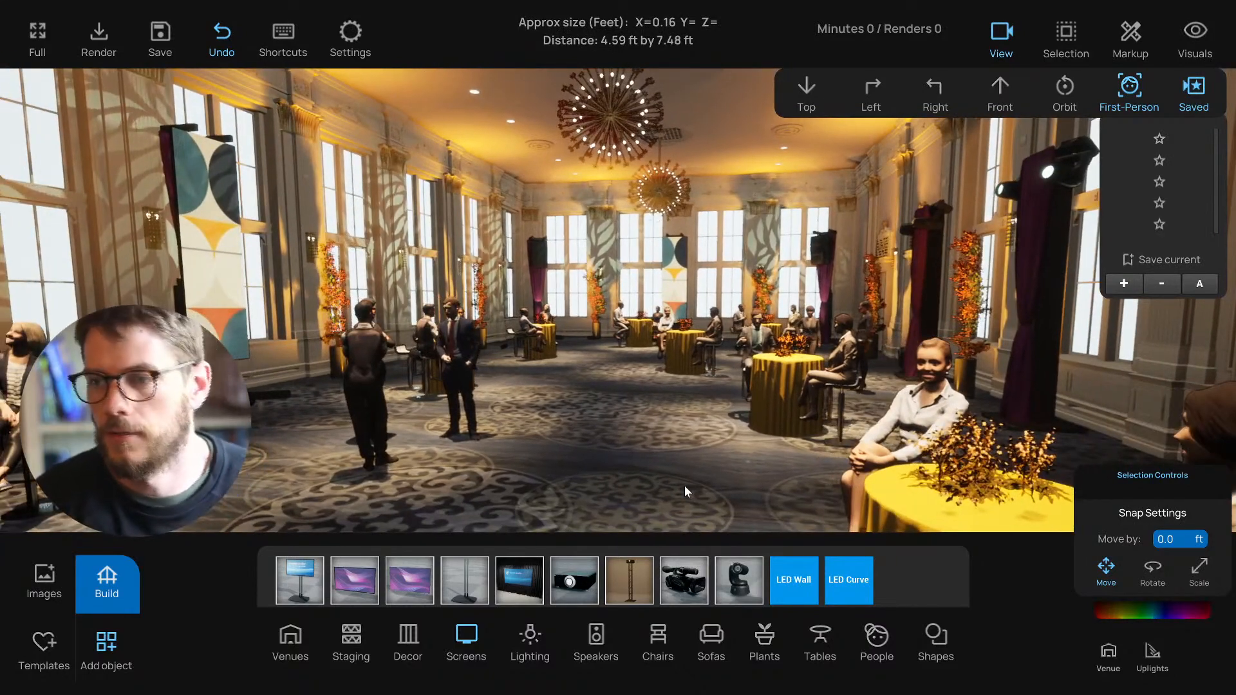
left_click(1158, 223)
left_click(1158, 223)
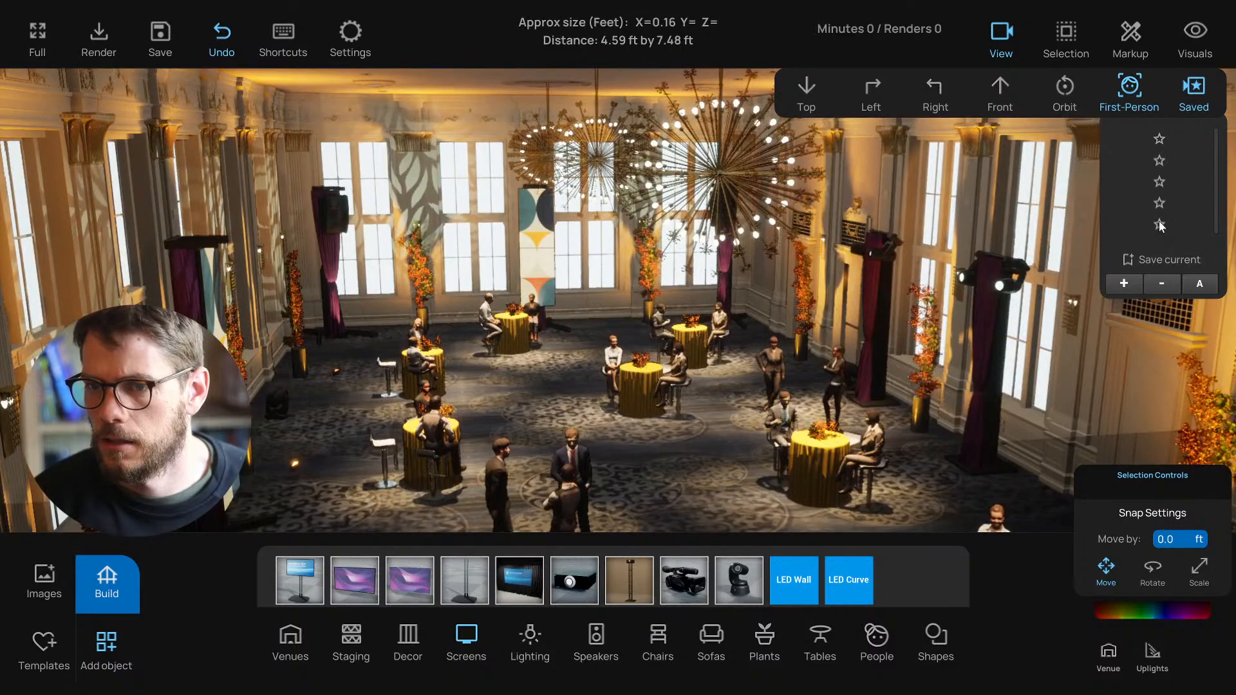
Step: Place an uplight on the floor at the foot of the nearest draped speaker stand on the opposite side wall
right_click_drag(446, 414, 496, 408)
key("w")
key("w")
key("q")
key("d")
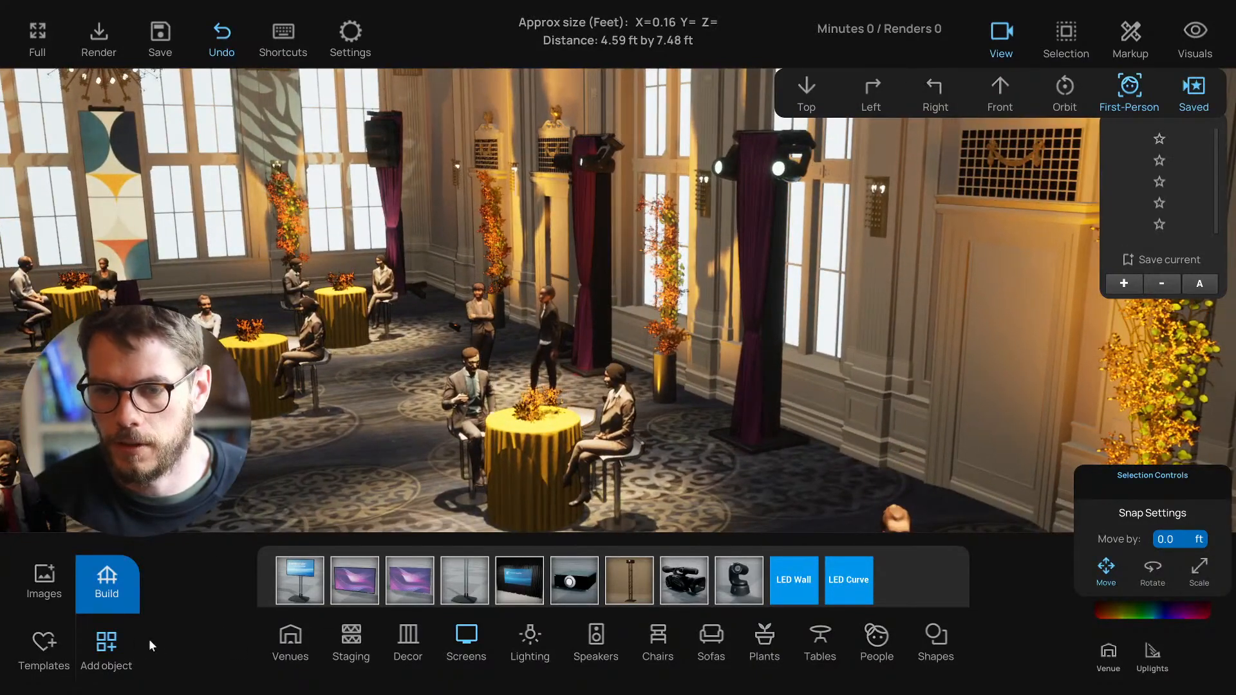
left_click(538, 638)
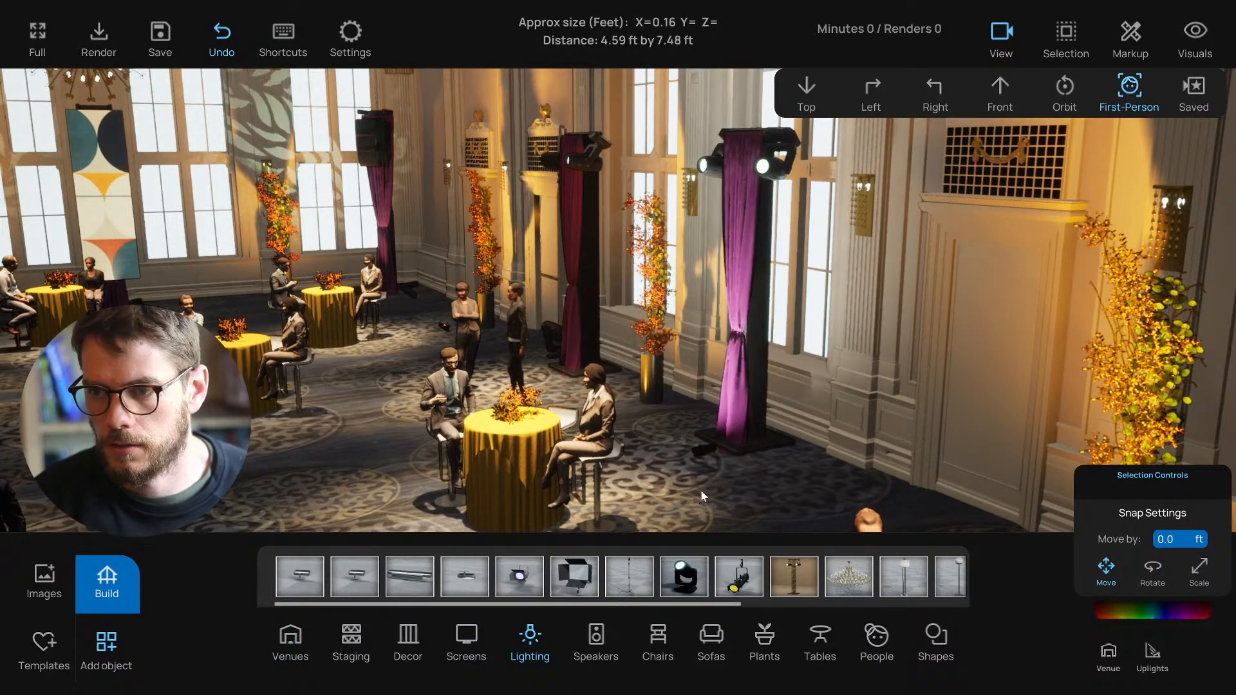
left_click(700, 454)
left_click(786, 401)
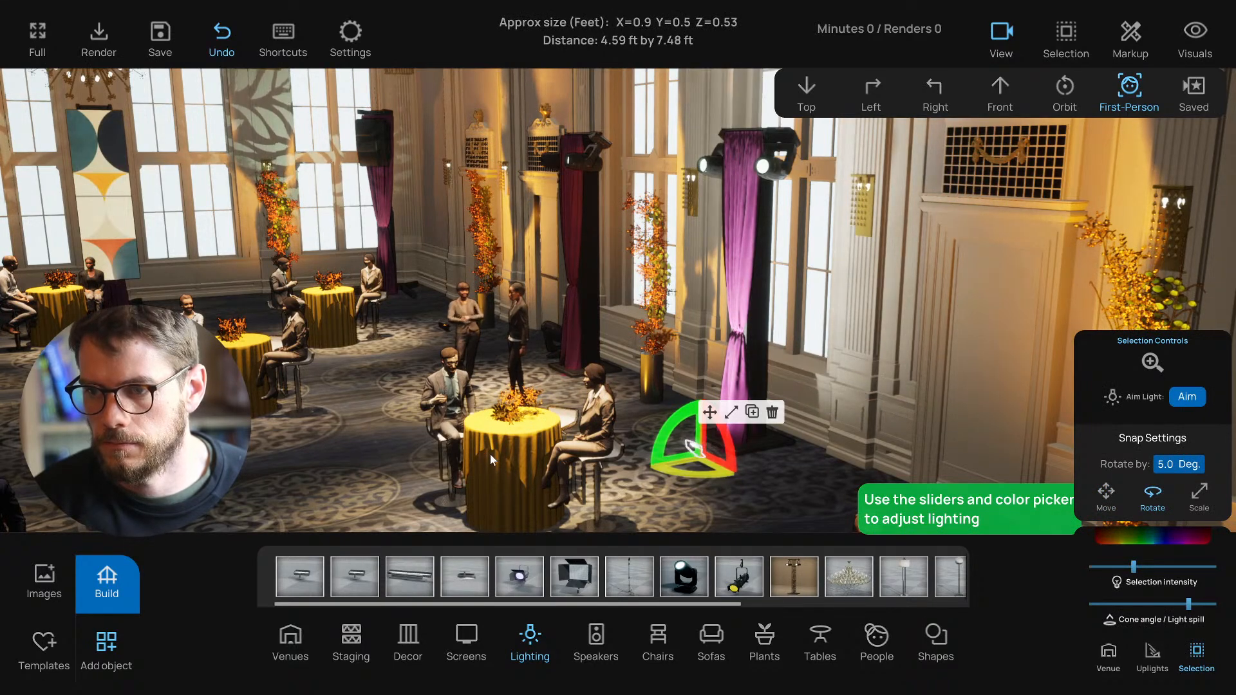
left_click(710, 417)
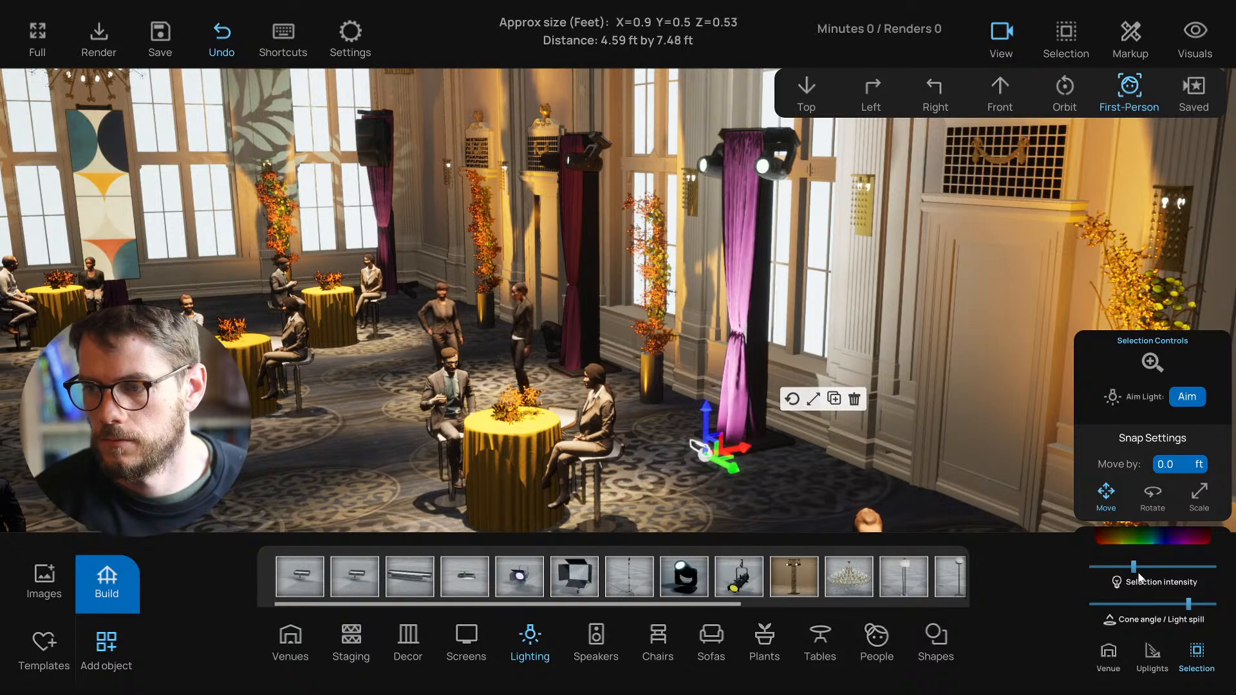
Step: Narrow the uplight's cone angle, tint it a muted warm brown (sRGB 8E735EFF) and slightly lower its intensity
left_click_drag(1188, 604, 1131, 605)
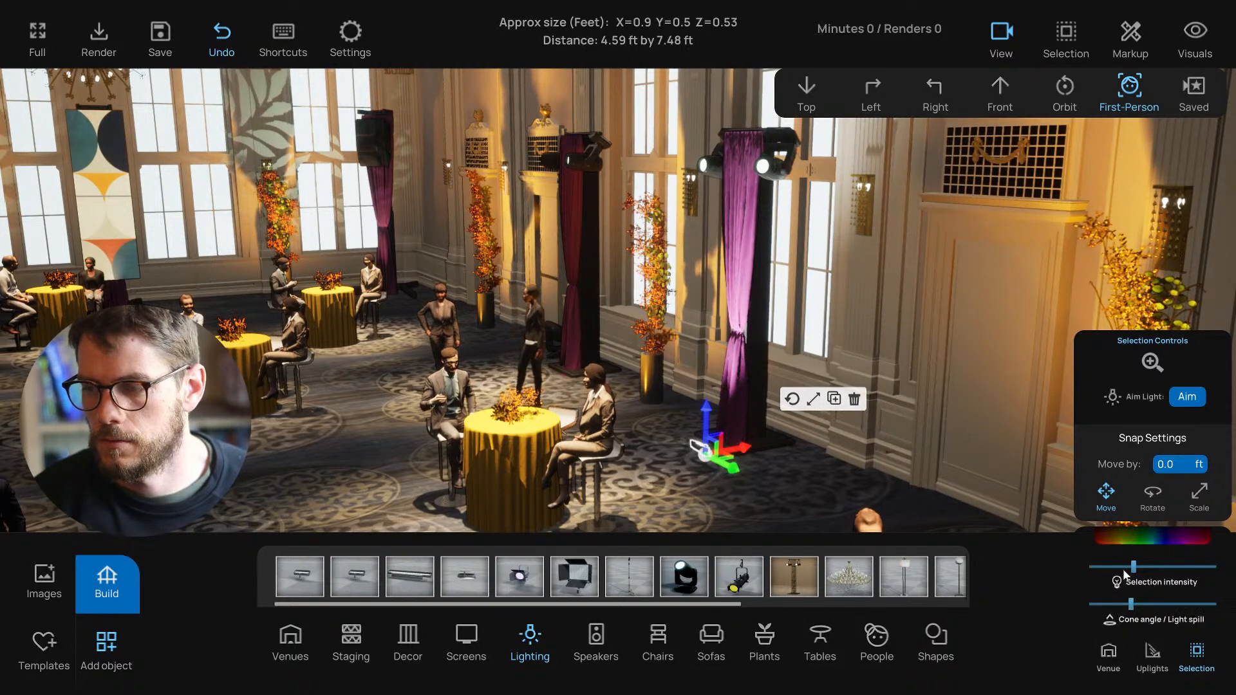
left_click(1117, 533)
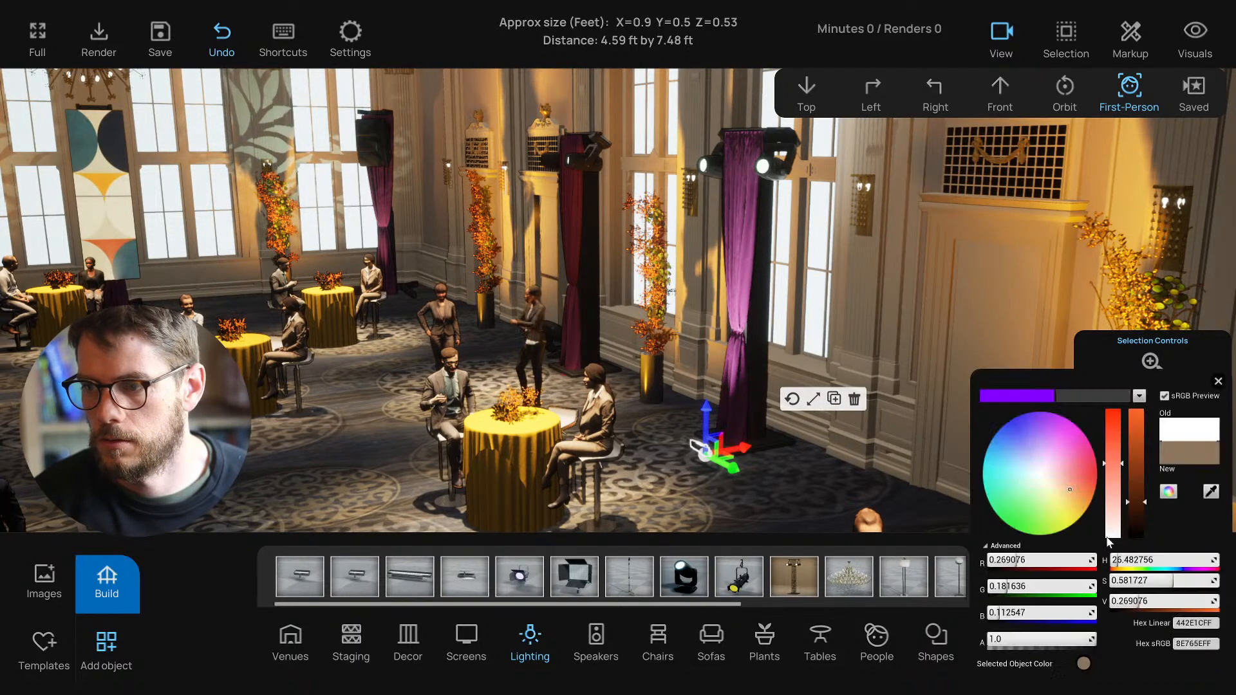
left_click(1071, 492)
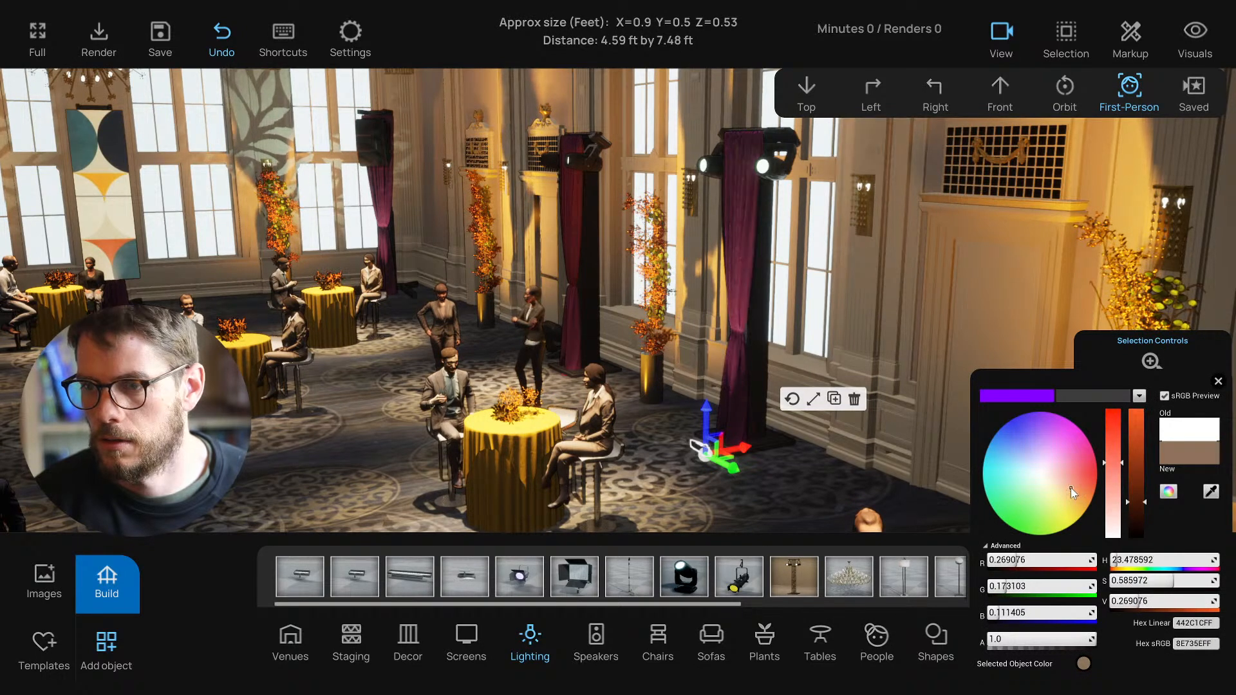
left_click(1217, 382)
left_click(1124, 566)
Step: Duplicate the adjusted uplight and place the copy at the foot of the next draped speaker stand
left_click_drag(730, 467, 550, 385, "alt")
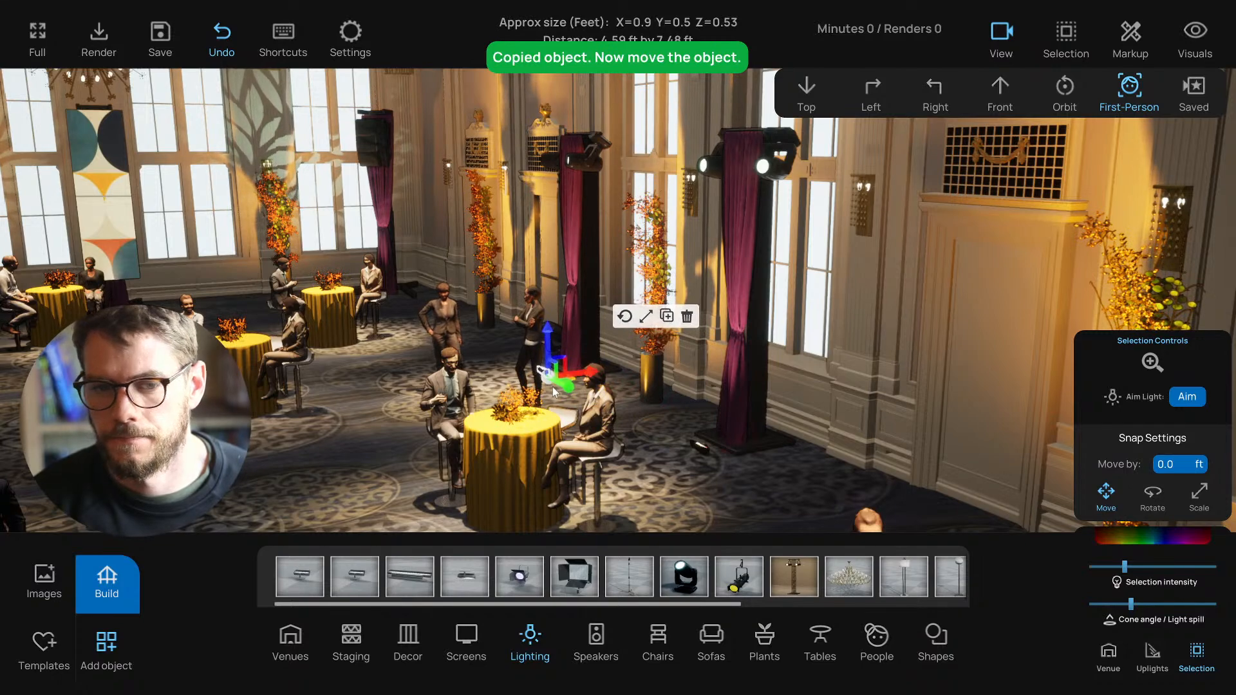
left_click(766, 501)
key("s")
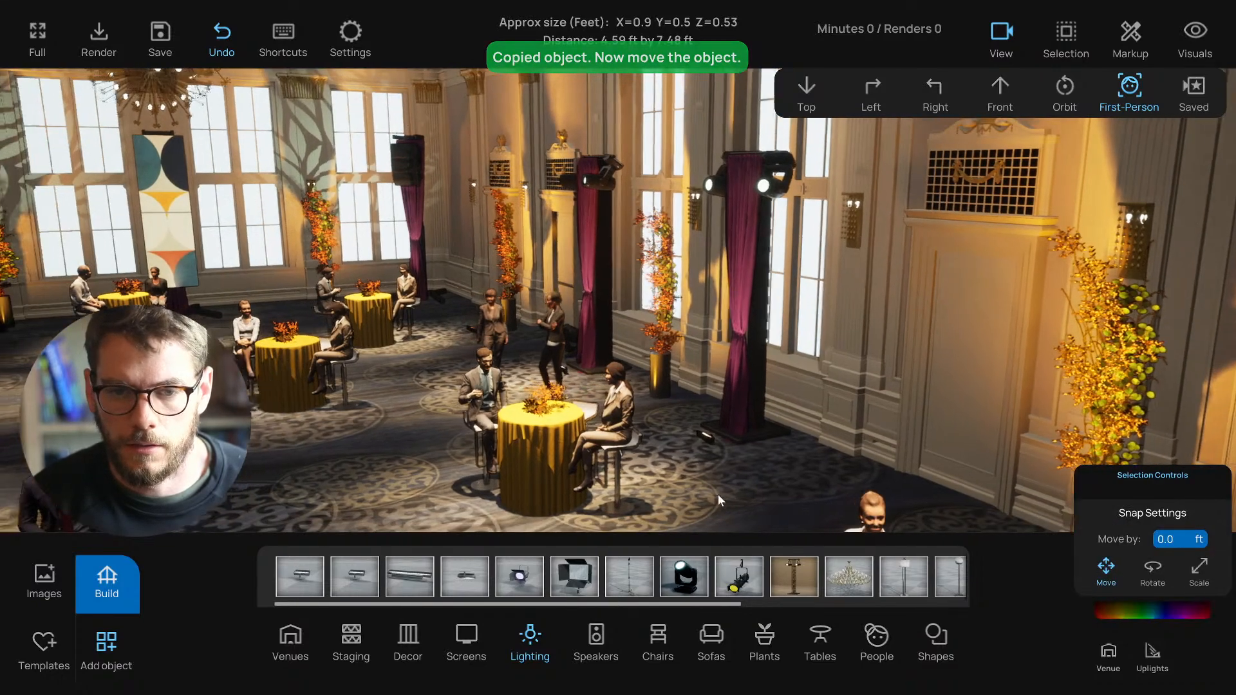
Step: Walk through the ballroom in first-person view to examine the LED walls, uplit drapes and guests and find a good viewpoint
scroll(720, 494, "down", 3)
scroll(677, 485, "down", 3)
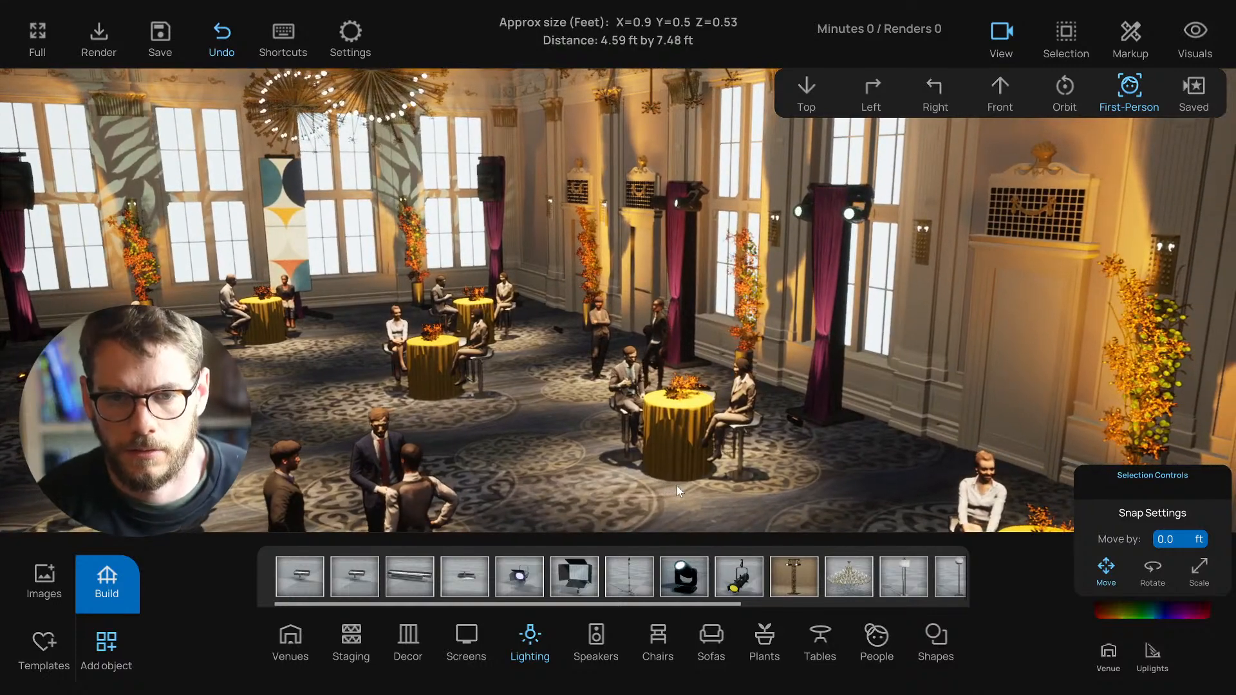
right_click_drag(648, 456, 612, 440)
key("s")
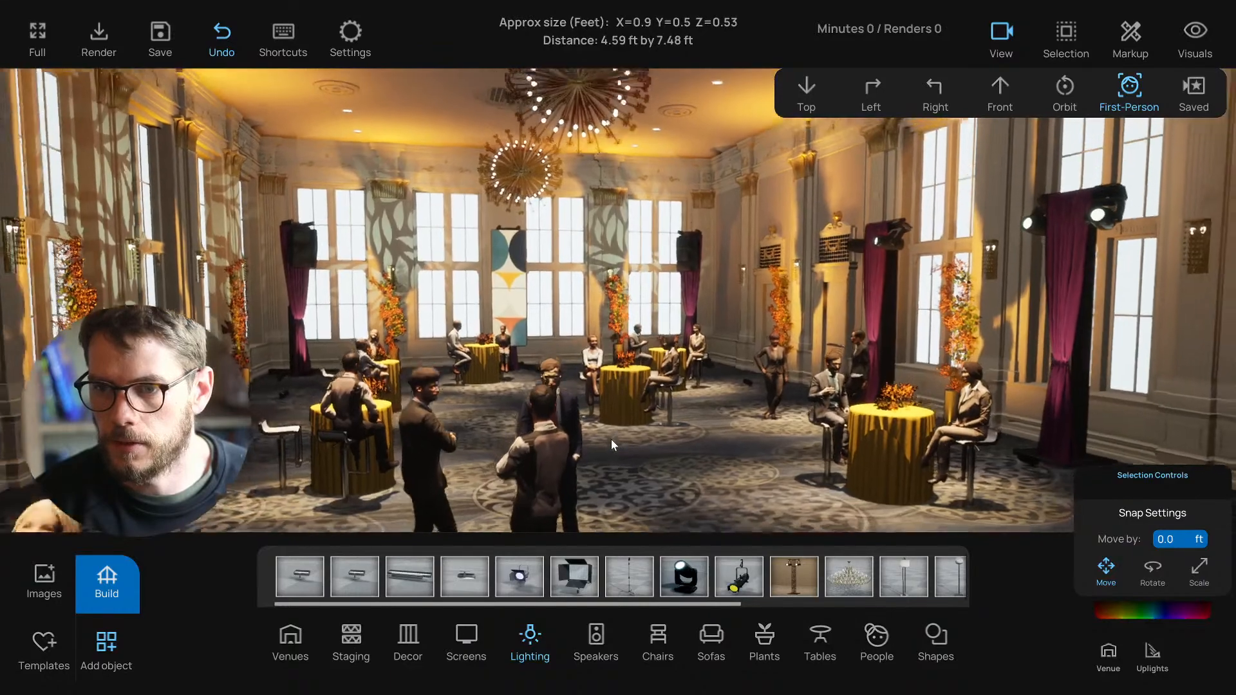
key("s")
right_click_drag(611, 439, 629, 421)
key("w")
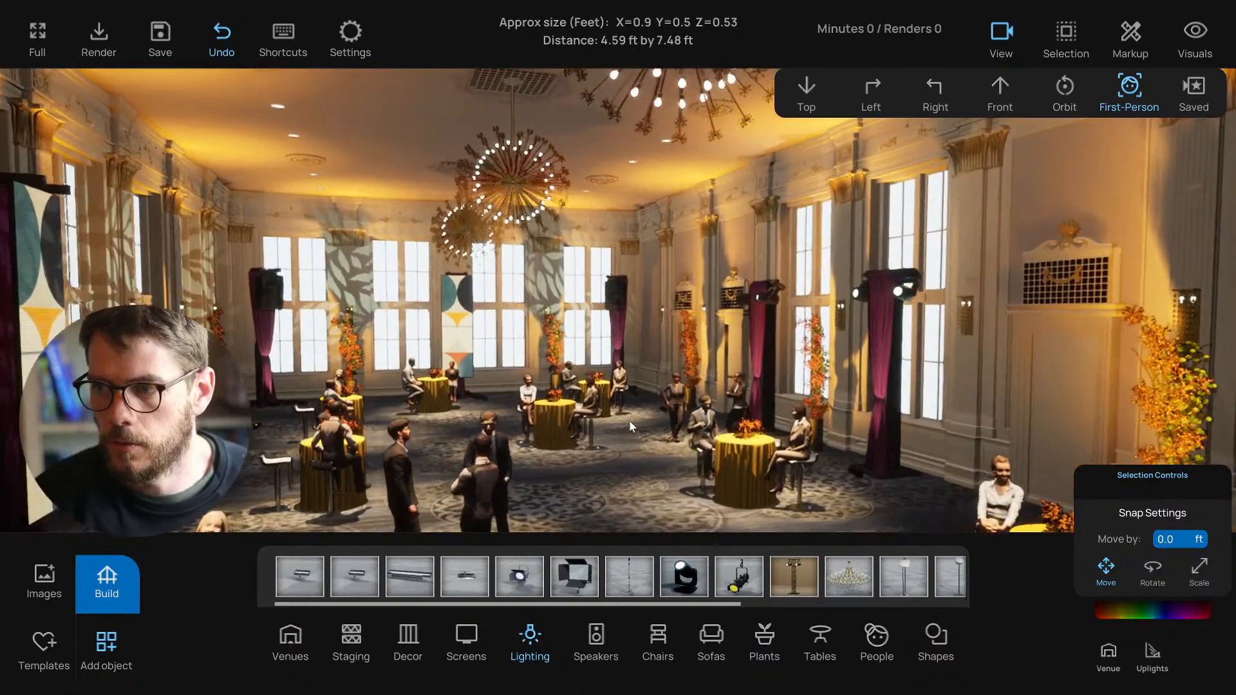
key("w")
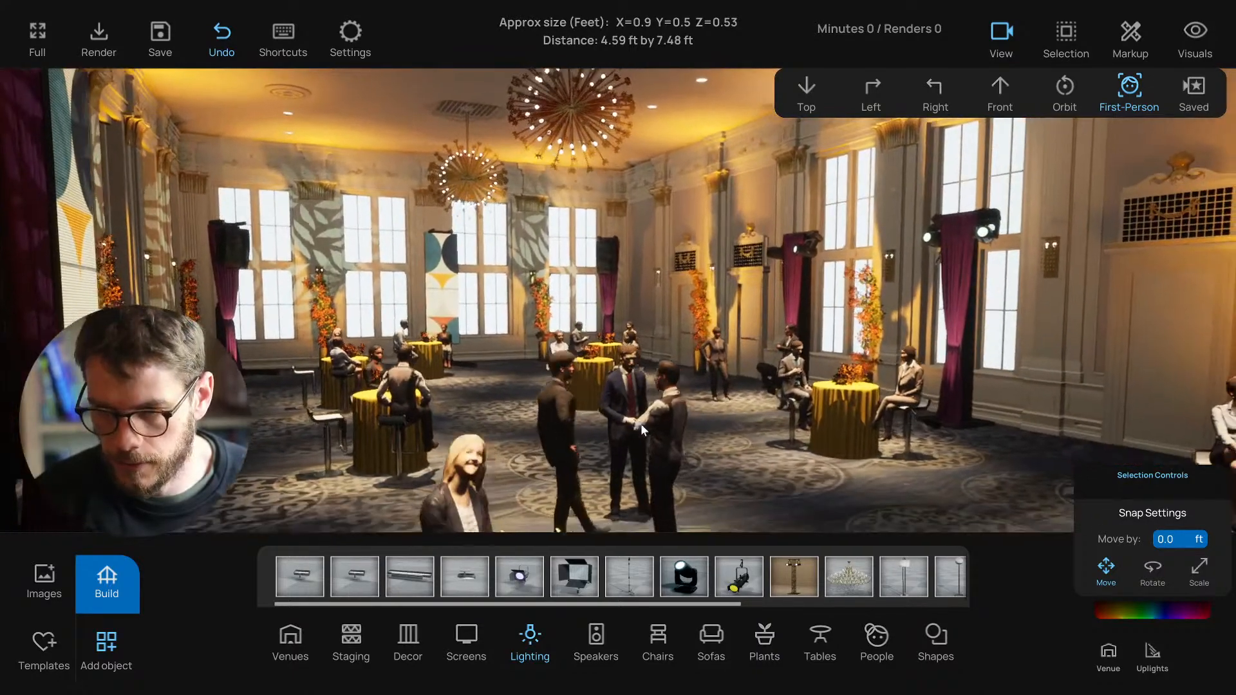
key("w")
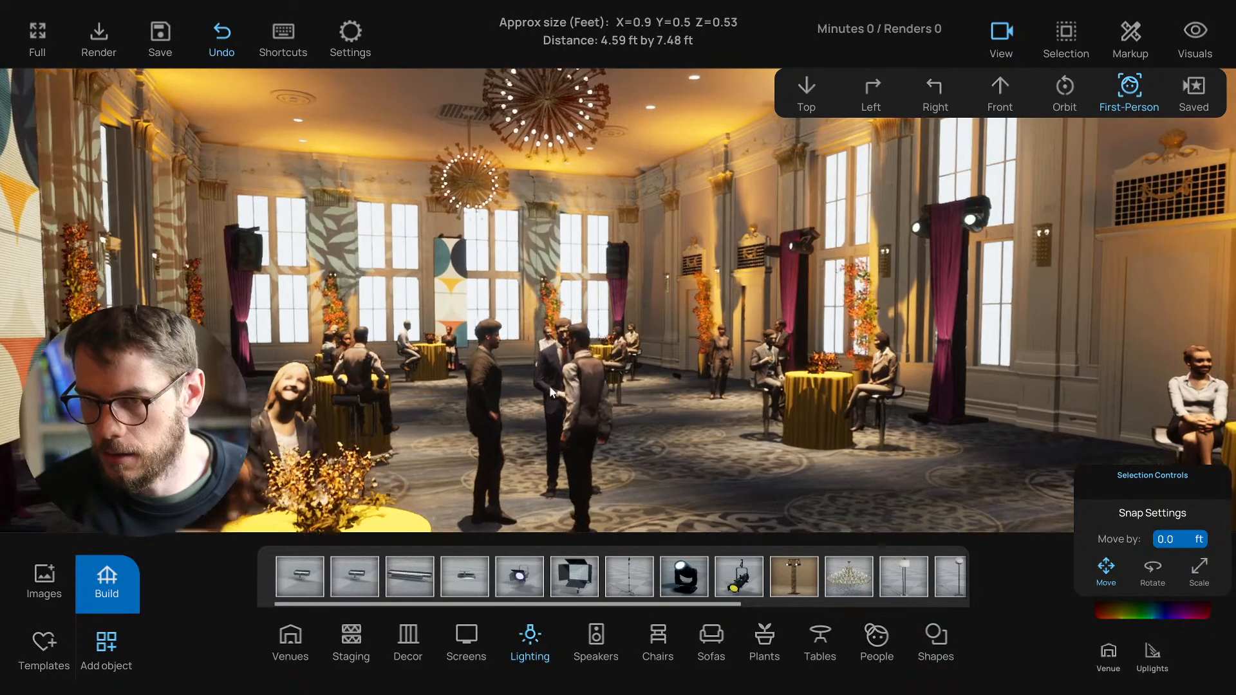
key("w")
right_click_drag(403, 341, 463, 348)
key("a")
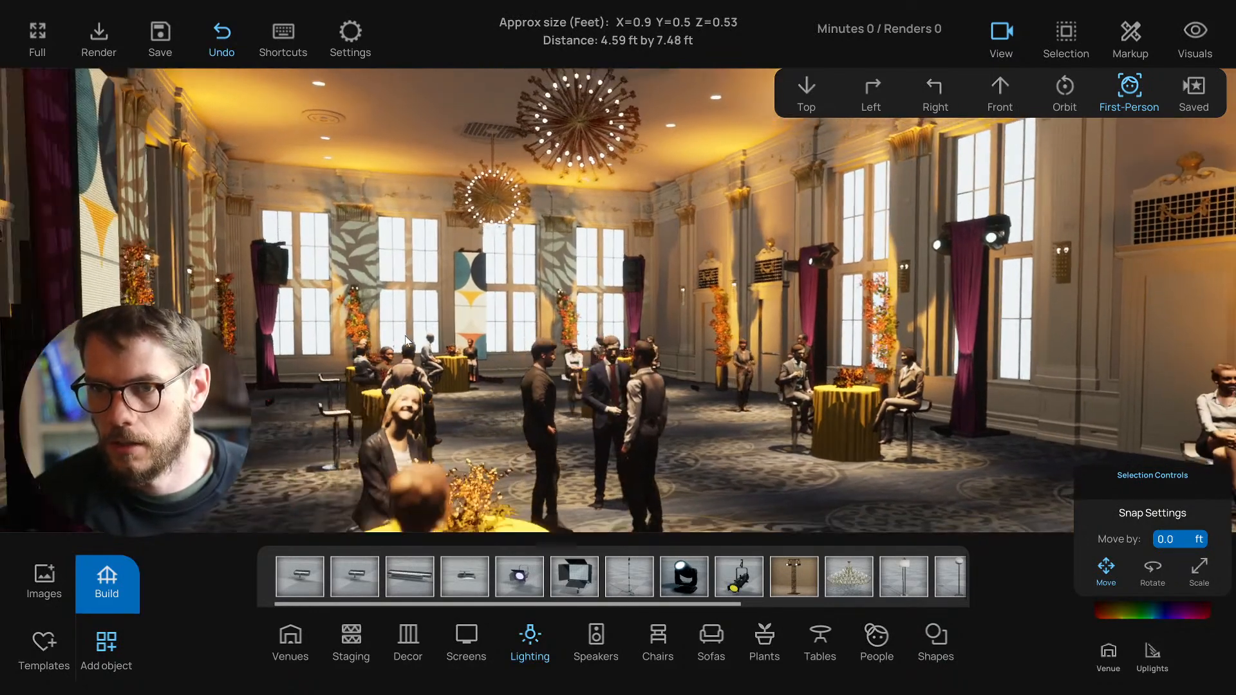
key("s")
key("a")
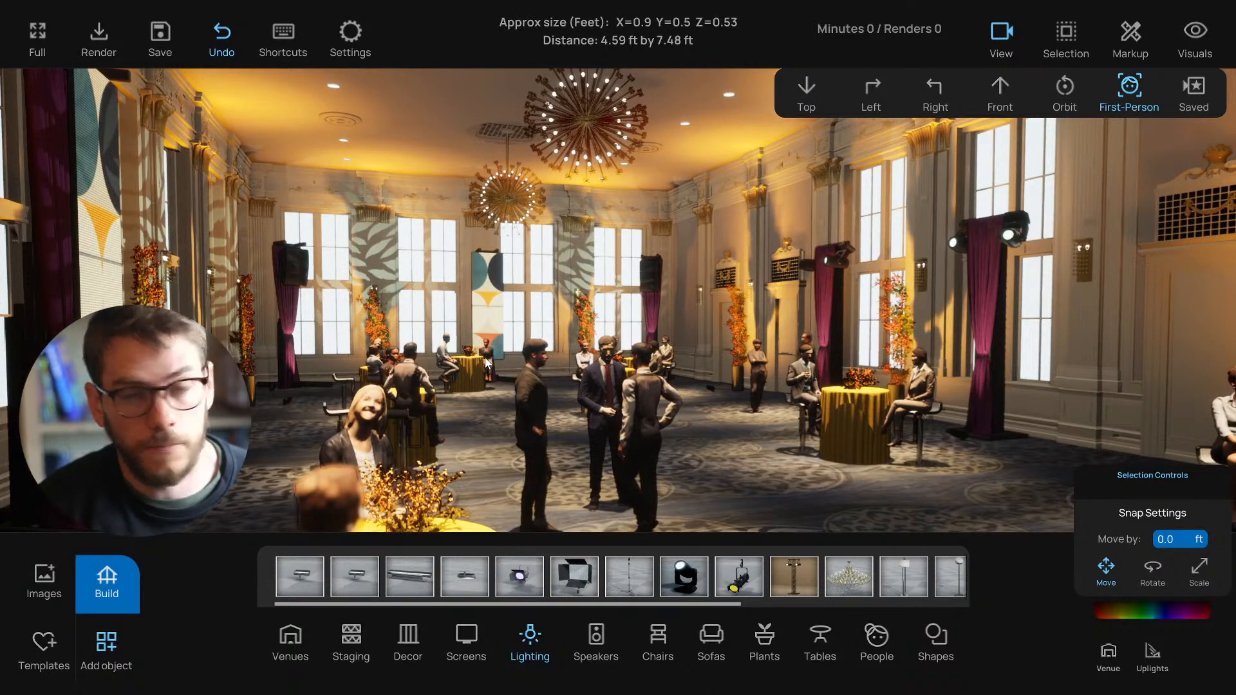
key("d")
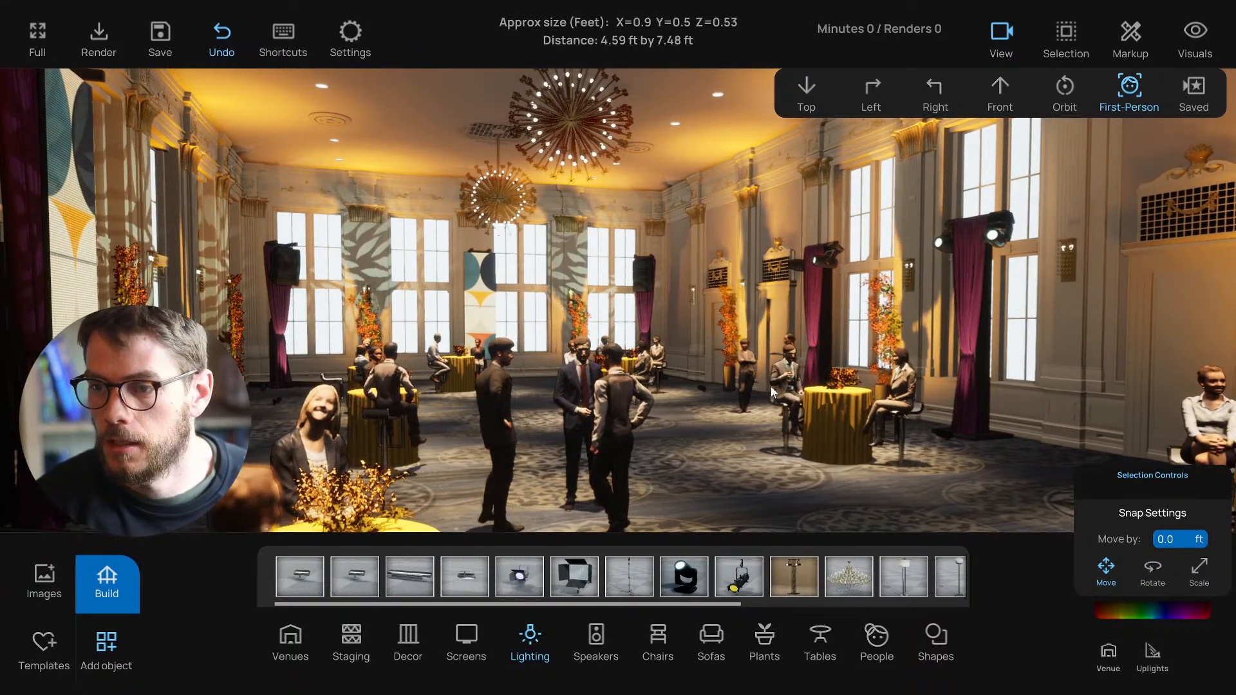
key("d")
key("d")
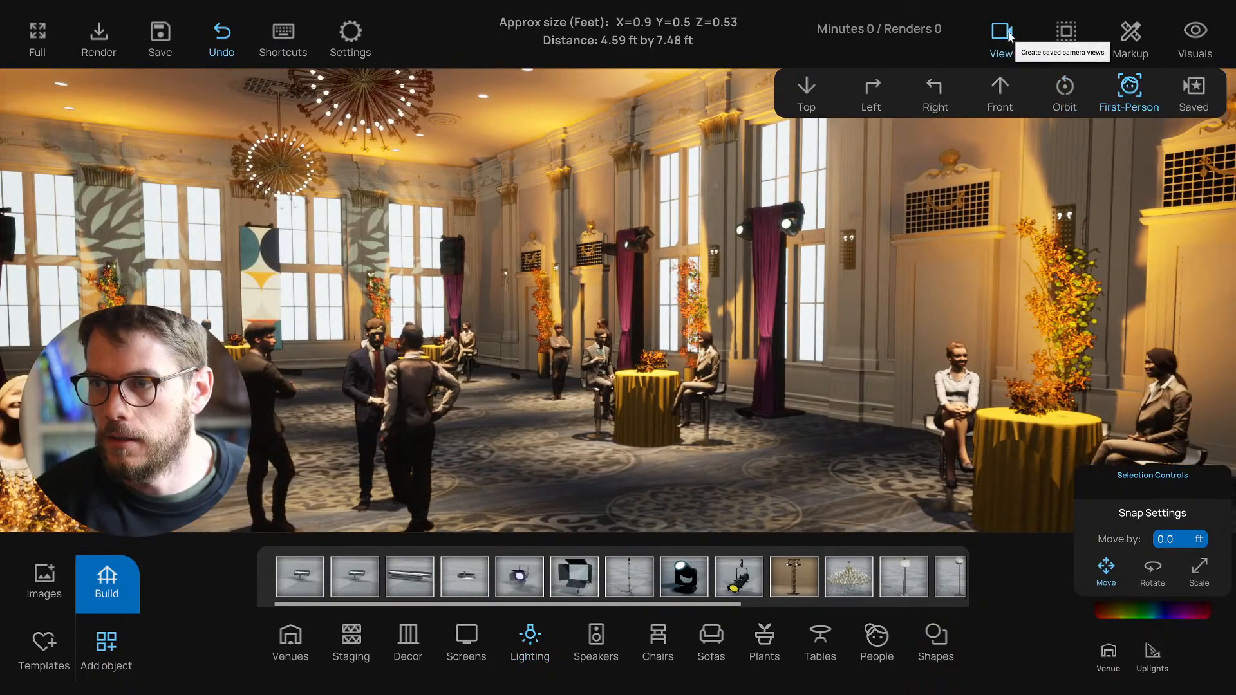
key("a")
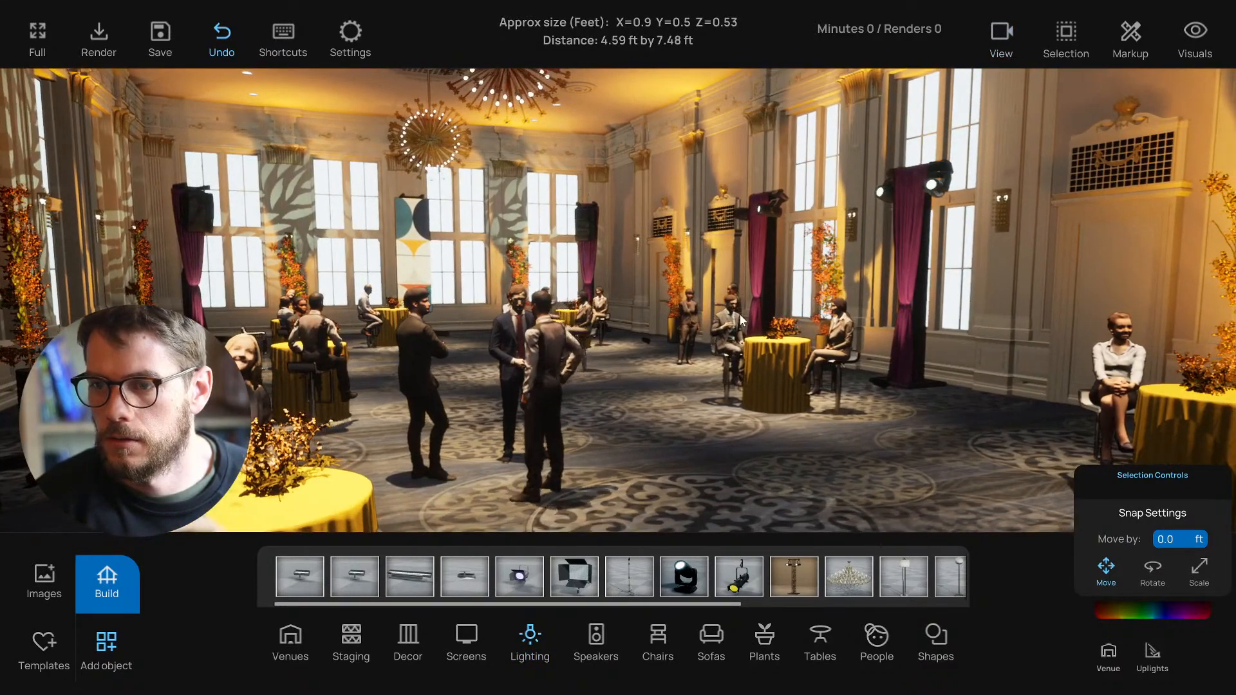
Step: Look around the room from both ends and a raised height in first-person view to examine the overall guest and table layout
key("d")
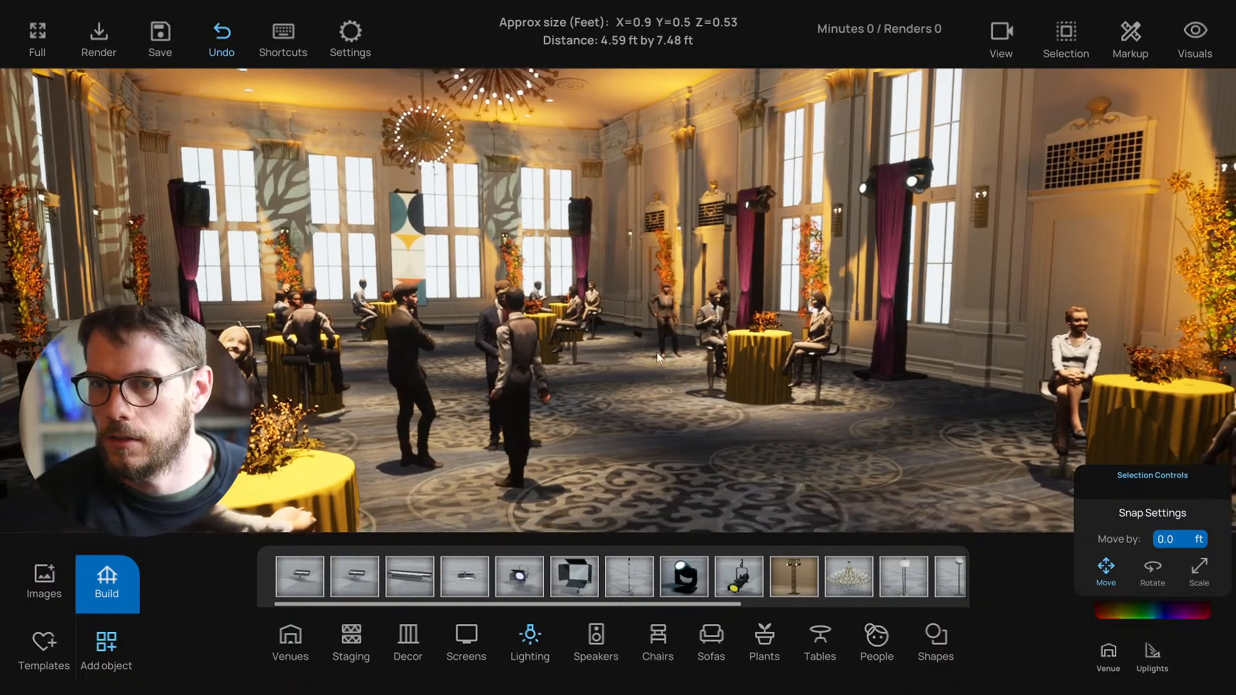
key("q")
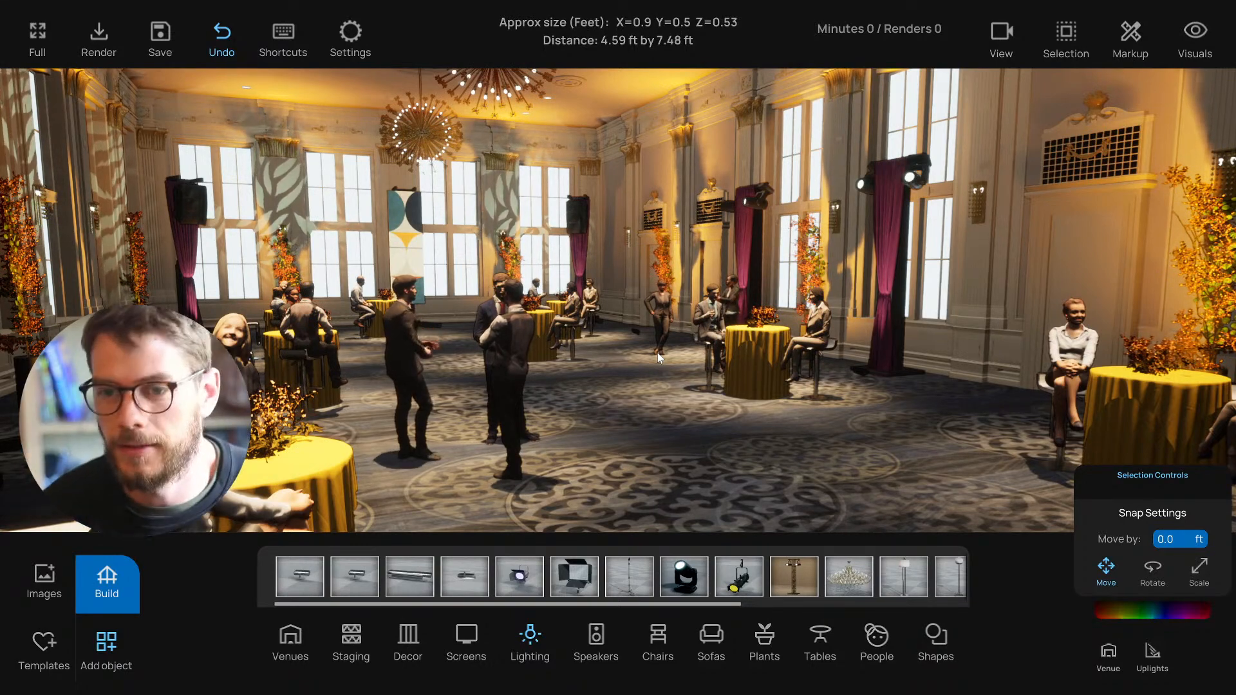
right_click_drag(676, 344, 584, 344)
key("w")
key("a")
key("a")
key("s")
key("e")
key("s")
key("w")
key("w")
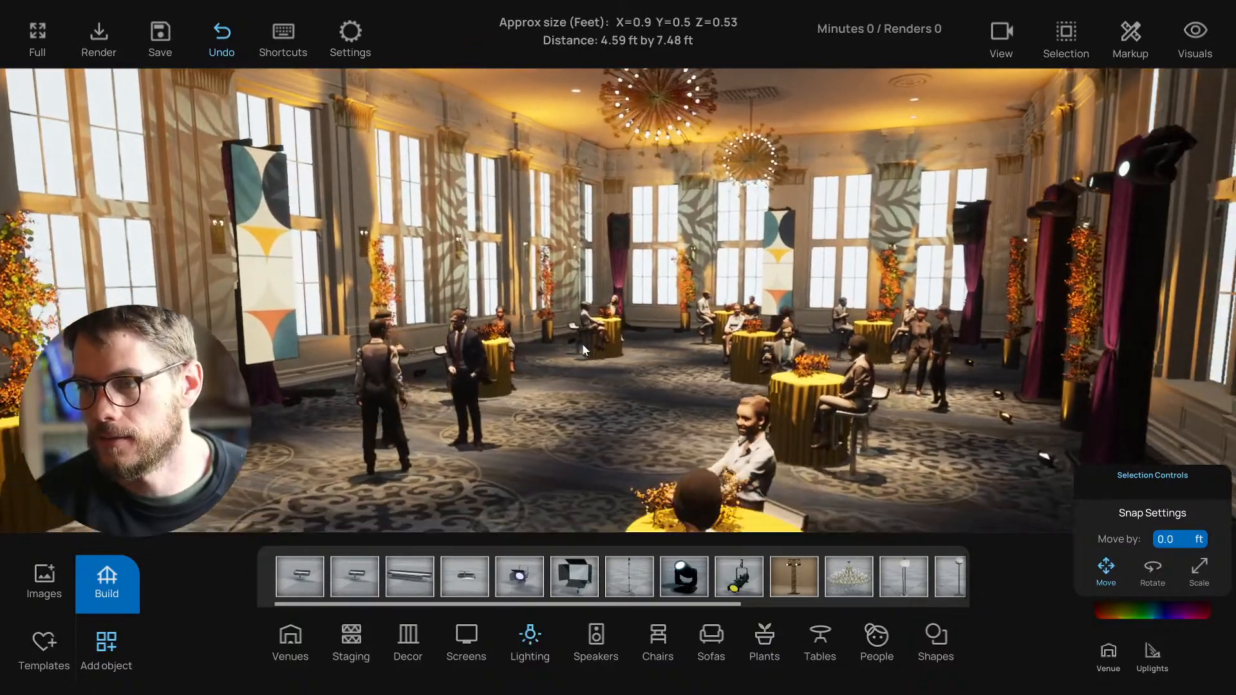
key("d")
key("a")
right_click_drag(583, 345, 668, 352)
key("s")
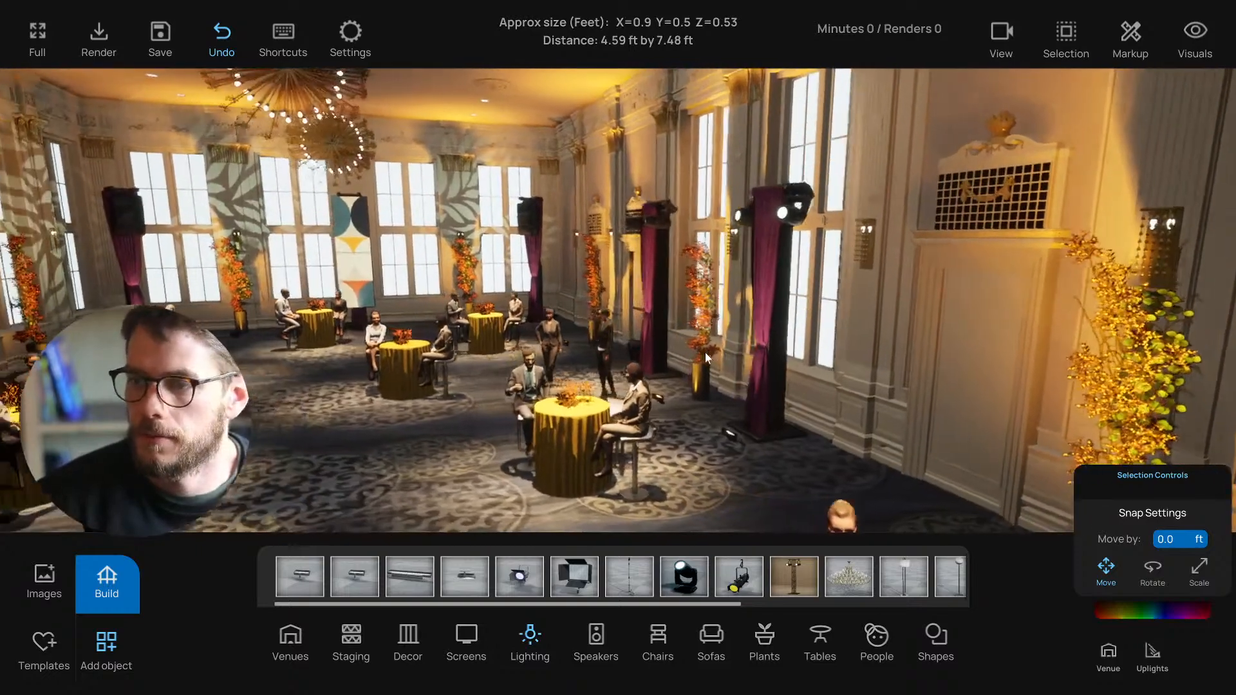
key("w")
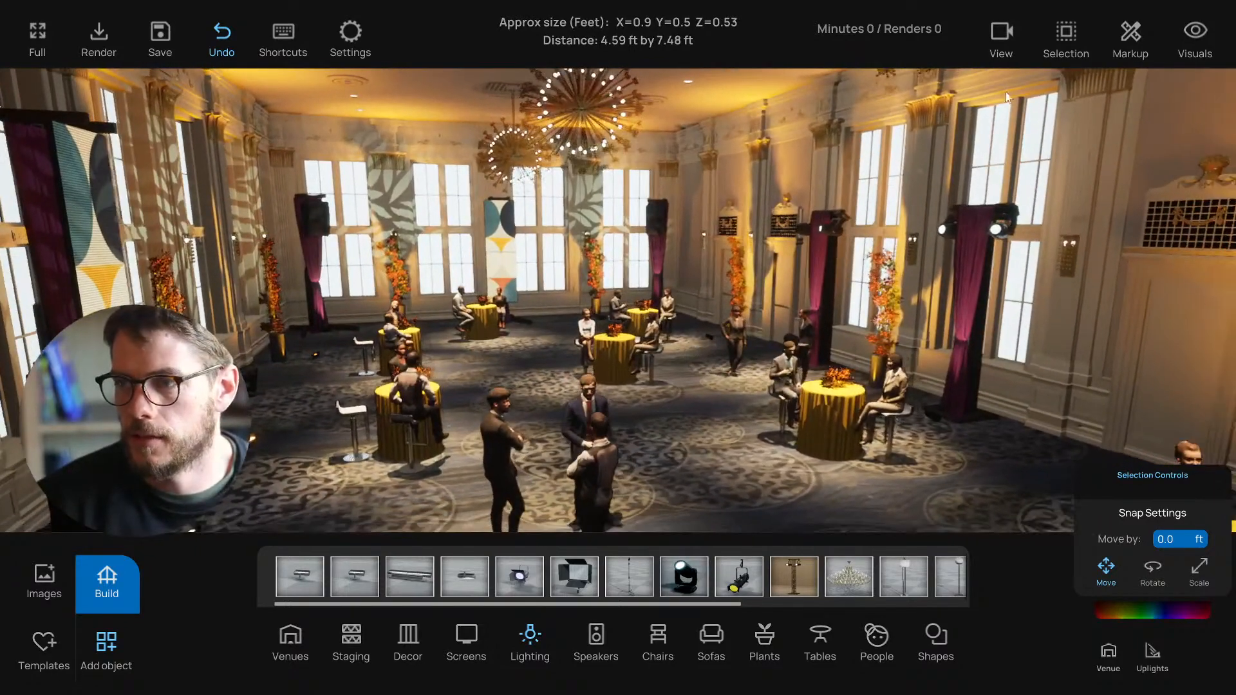
Step: Recall several saved camera views in turn to compare how the ballroom looks from each
left_click(1001, 38)
left_click(1191, 95)
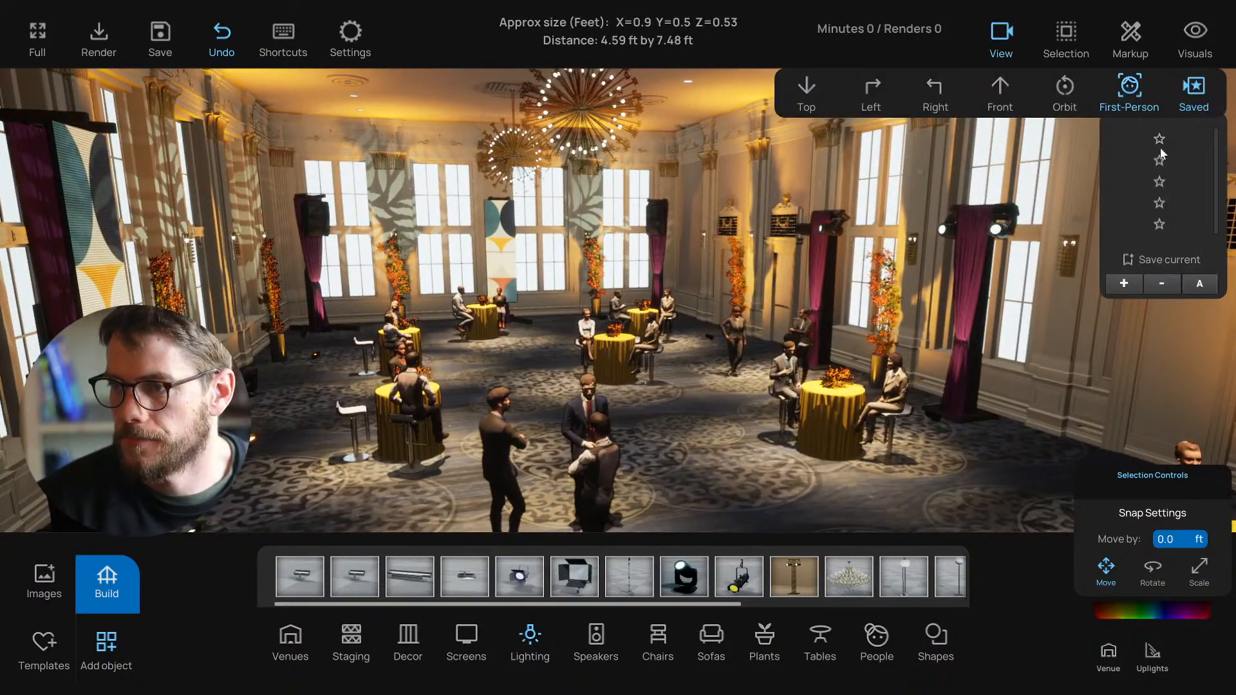
left_click(1159, 224)
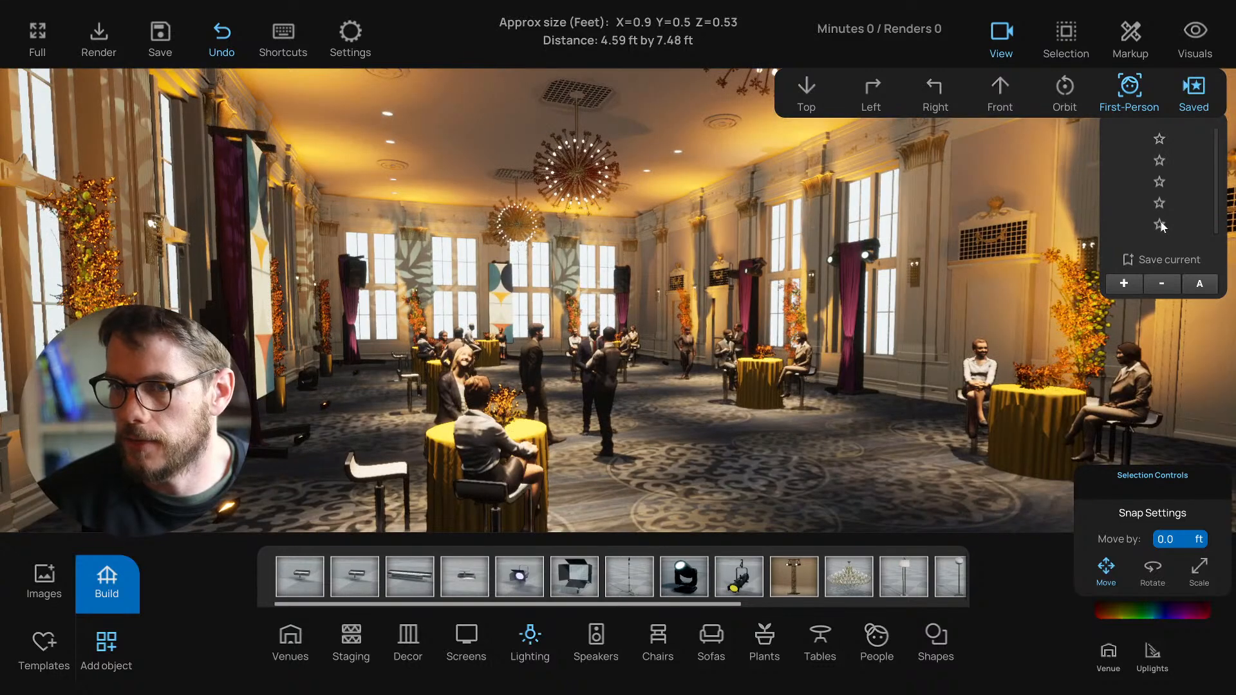
left_click(1161, 223)
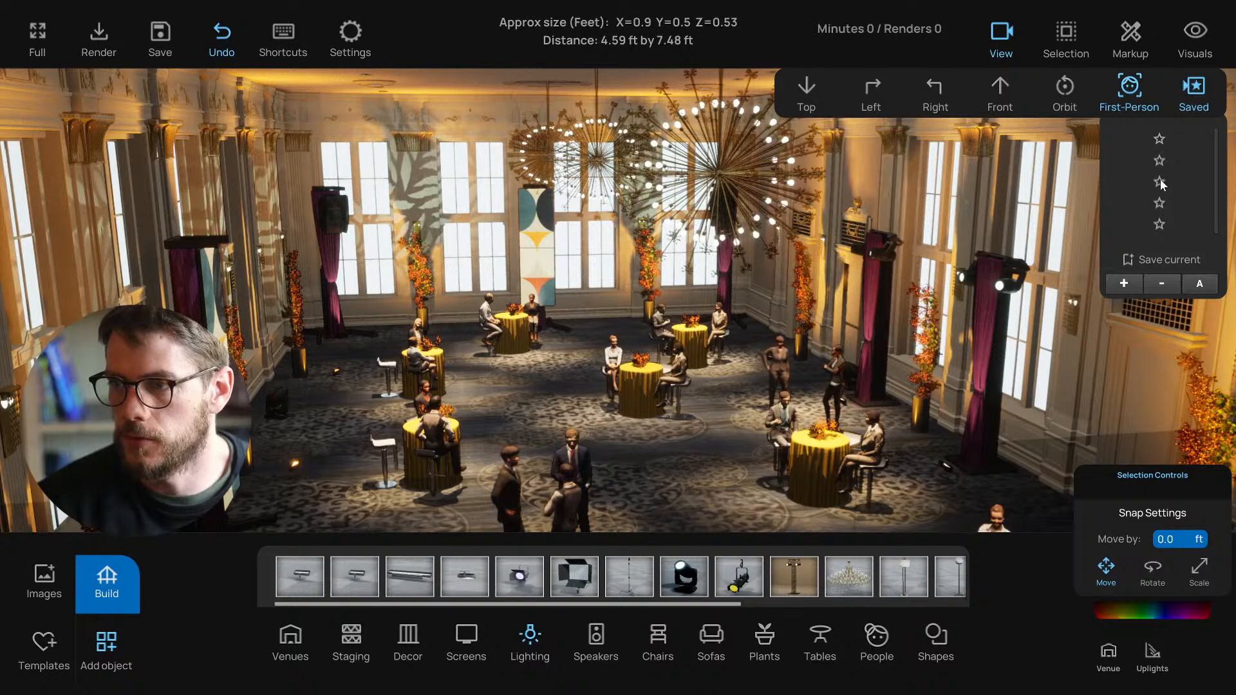
left_click(1159, 181)
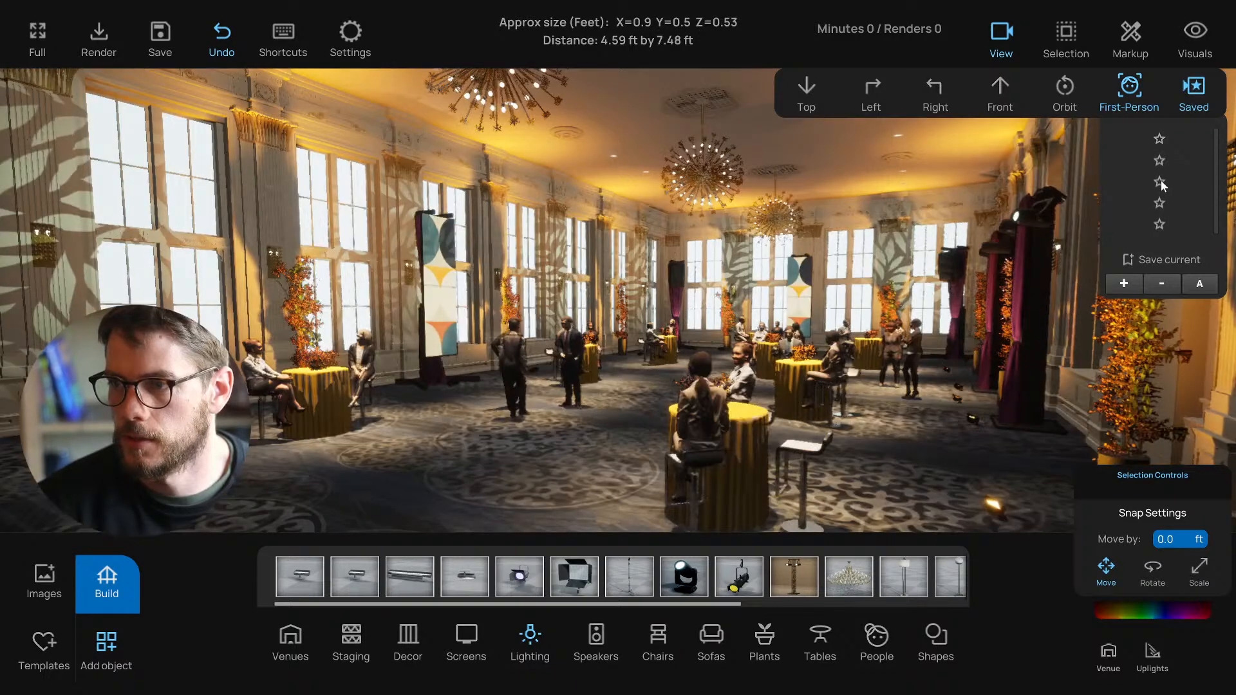
left_click(990, 48)
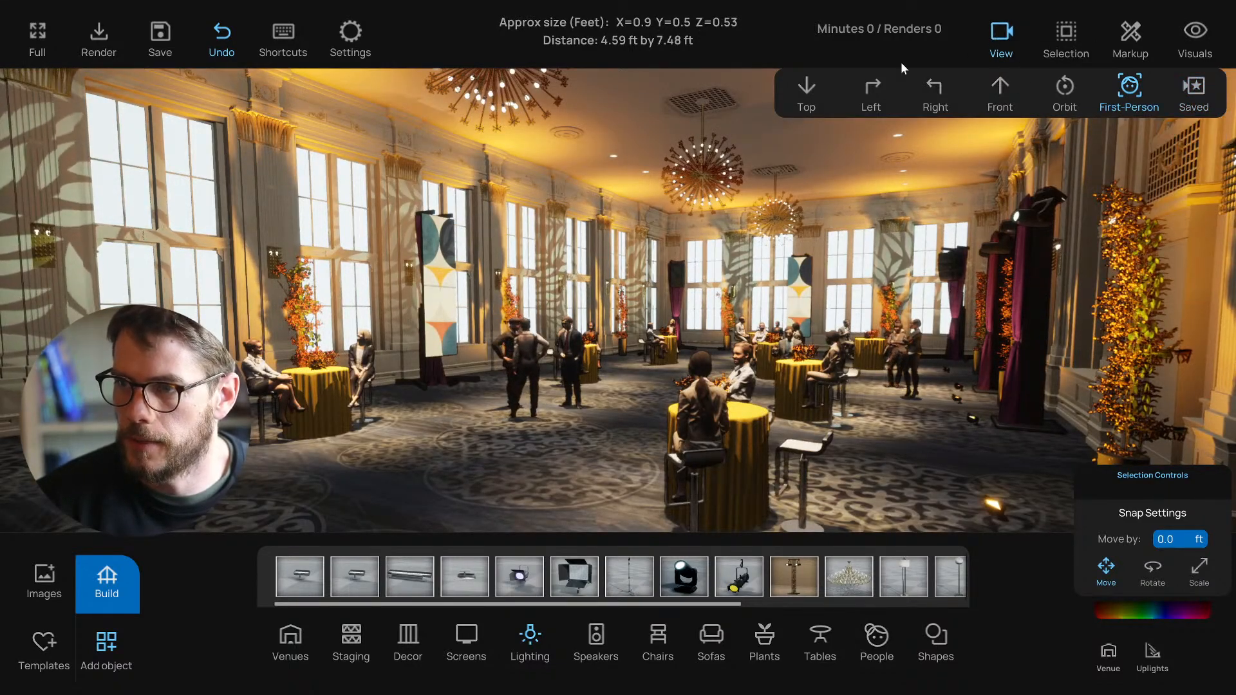
left_click(1001, 35)
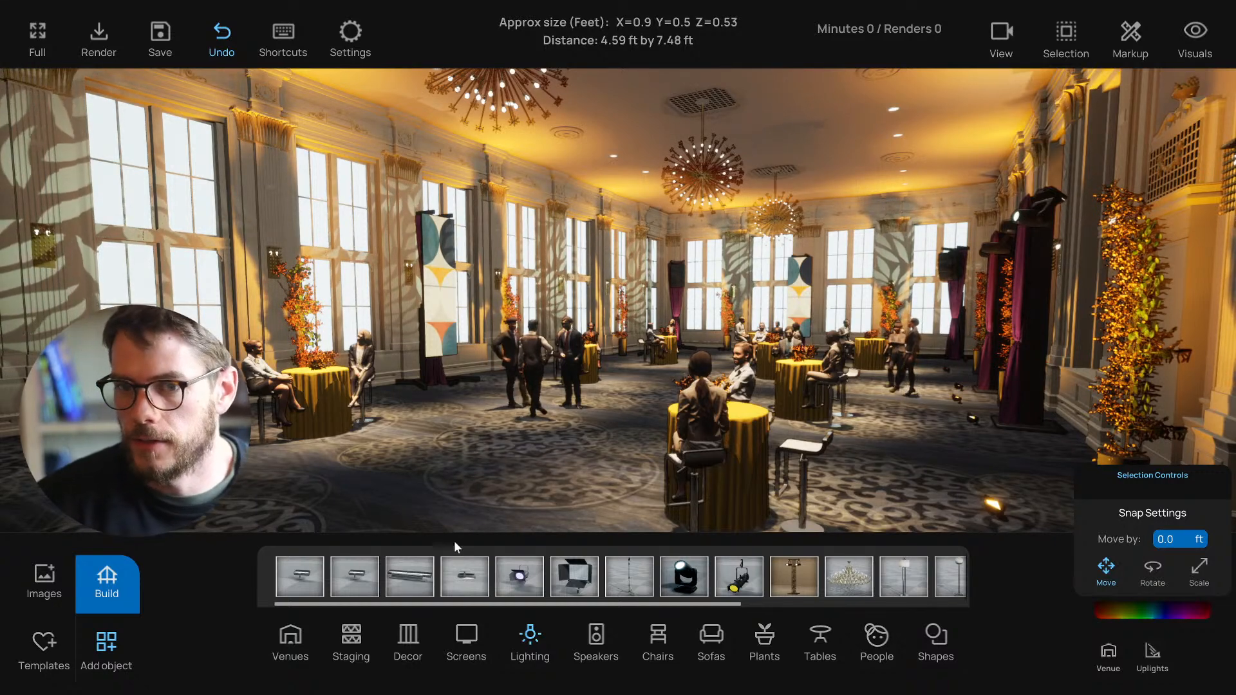
key("w")
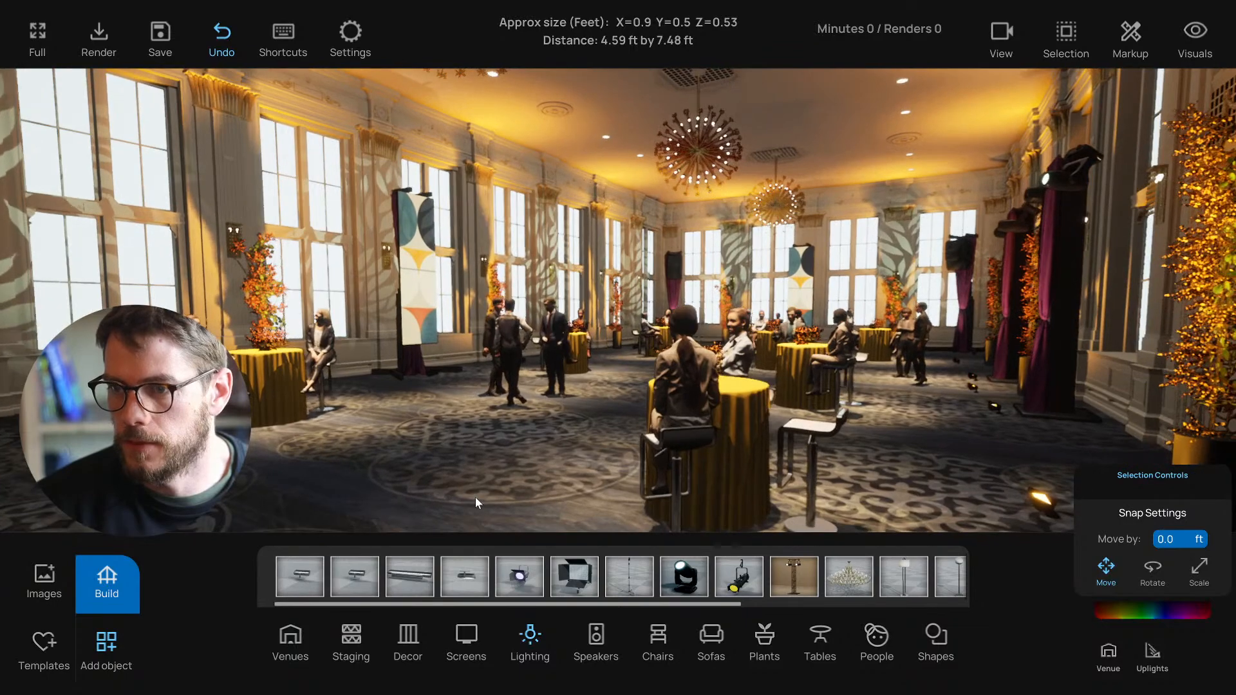
key("s")
Step: In top view, duplicate the group of three standing guests, rotate the copy and place it on the open floor near the end wall
key("ctrl+s")
right_click_drag(391, 510, 541, 297)
key("t")
scroll(522, 377, "down", 2)
scroll(547, 512, "down", 2)
left_click_drag(531, 217, 611, 288)
left_click_drag(538, 213, 557, 367, "shift")
left_click(544, 324)
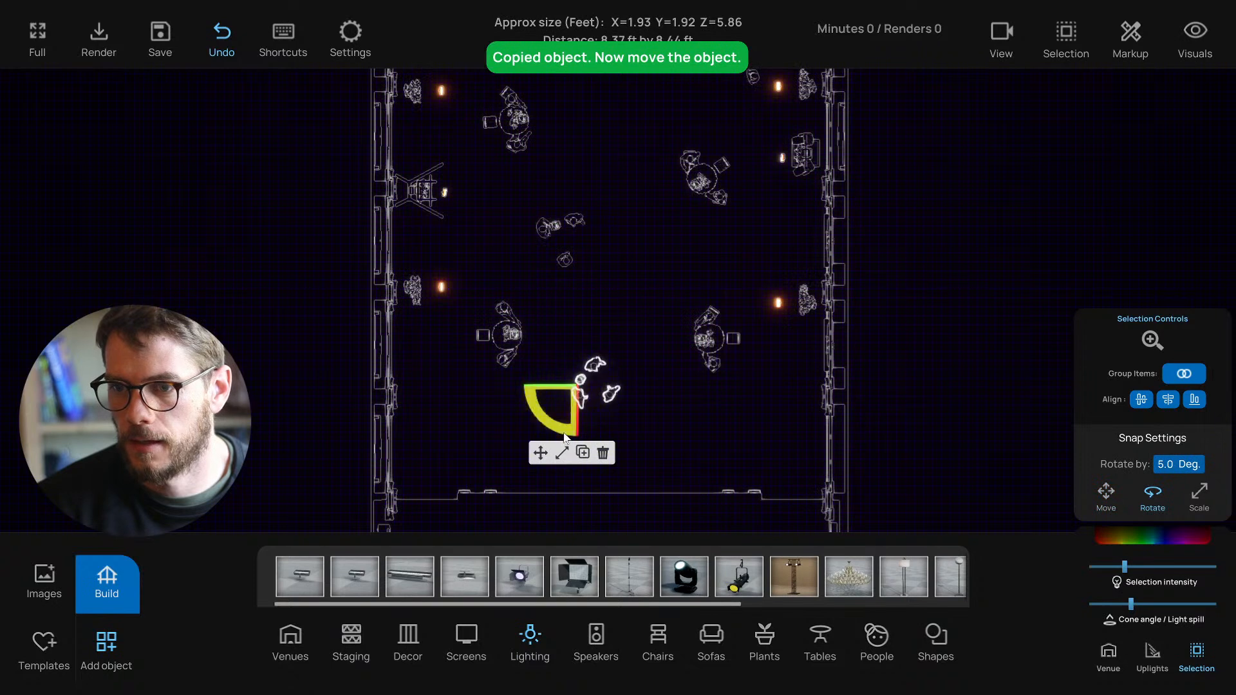
left_click(540, 452)
left_click_drag(570, 381, 566, 405)
left_click(670, 423)
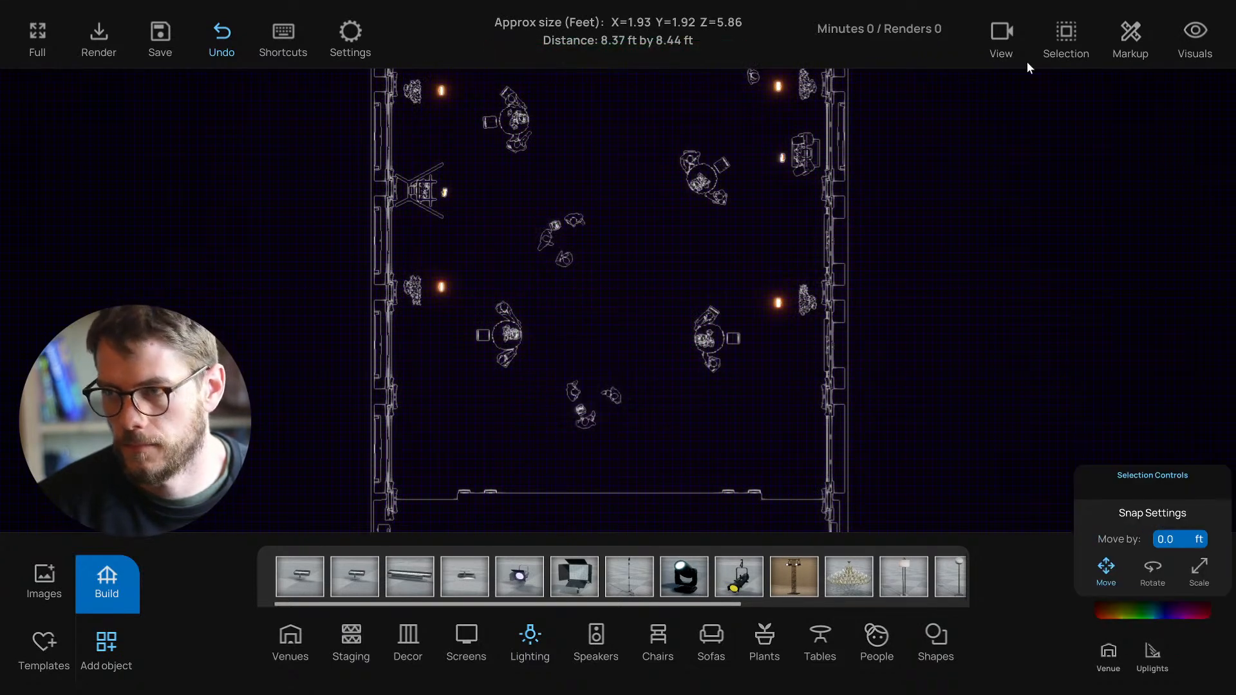
Step: Return to the third saved first-person view to check the added group of guests
left_click(1001, 36)
left_click(1182, 89)
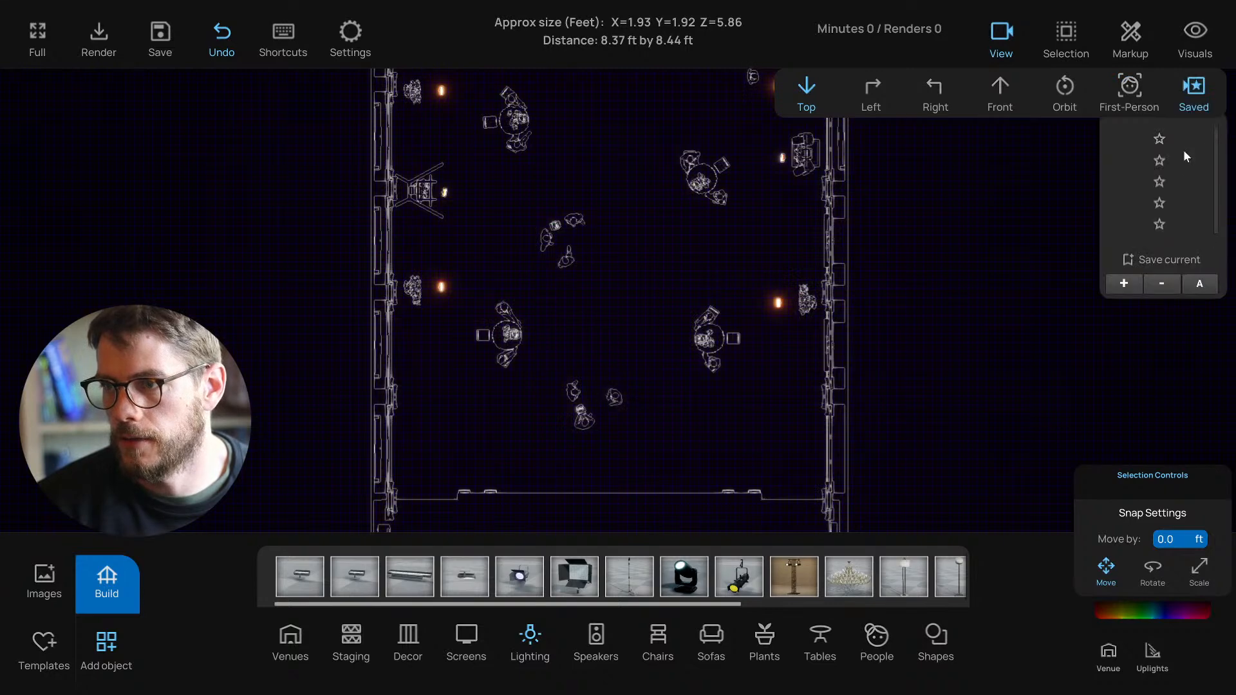
left_click(1160, 182)
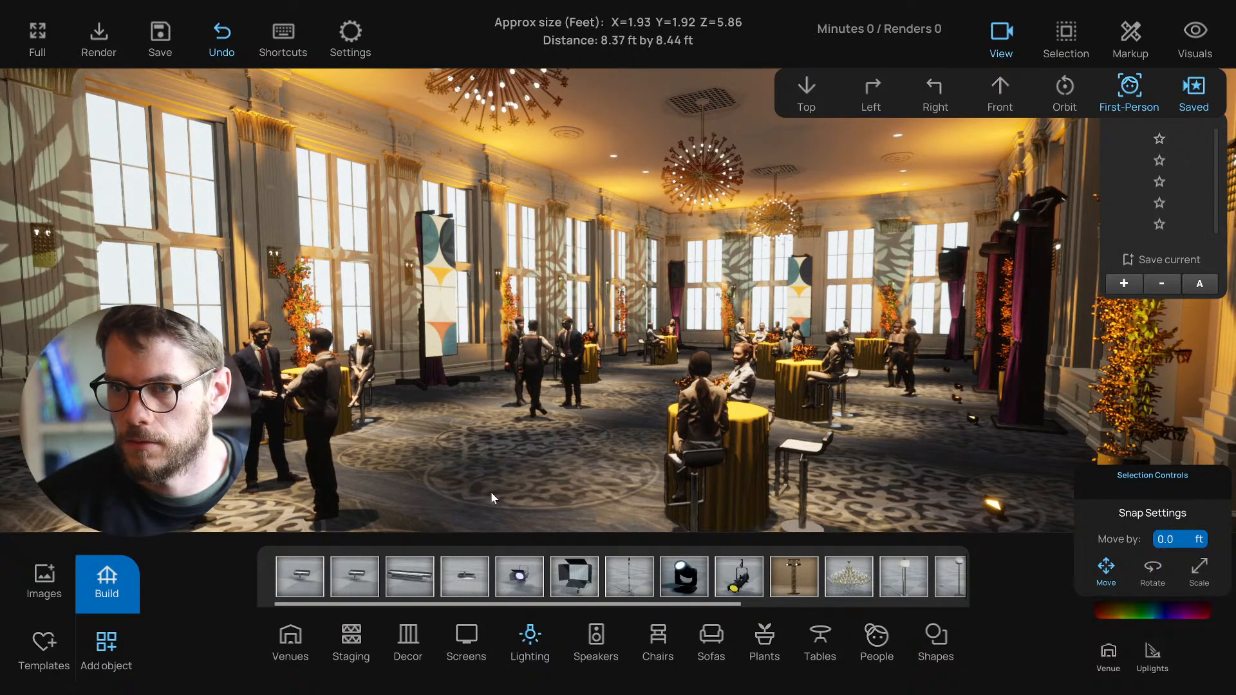
left_click(1002, 38)
left_click(1001, 36)
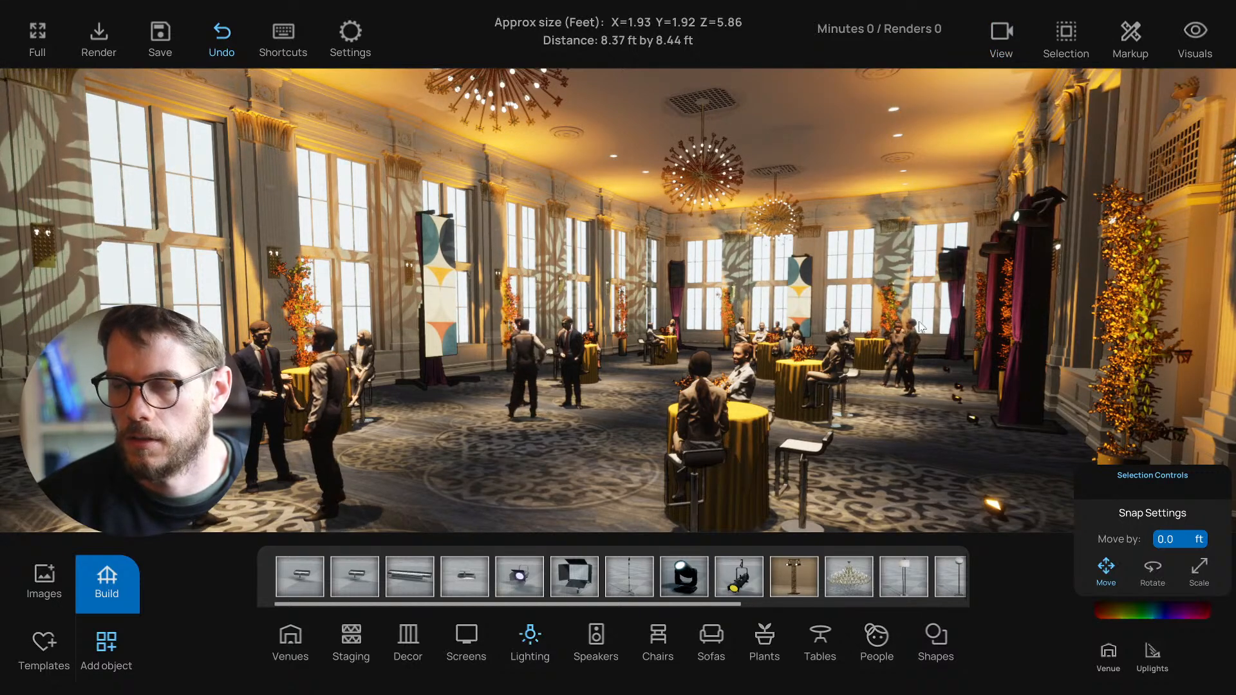
Step: Toggle the Contrast visual effect off and on to compare both looks of the scene
left_click(1195, 36)
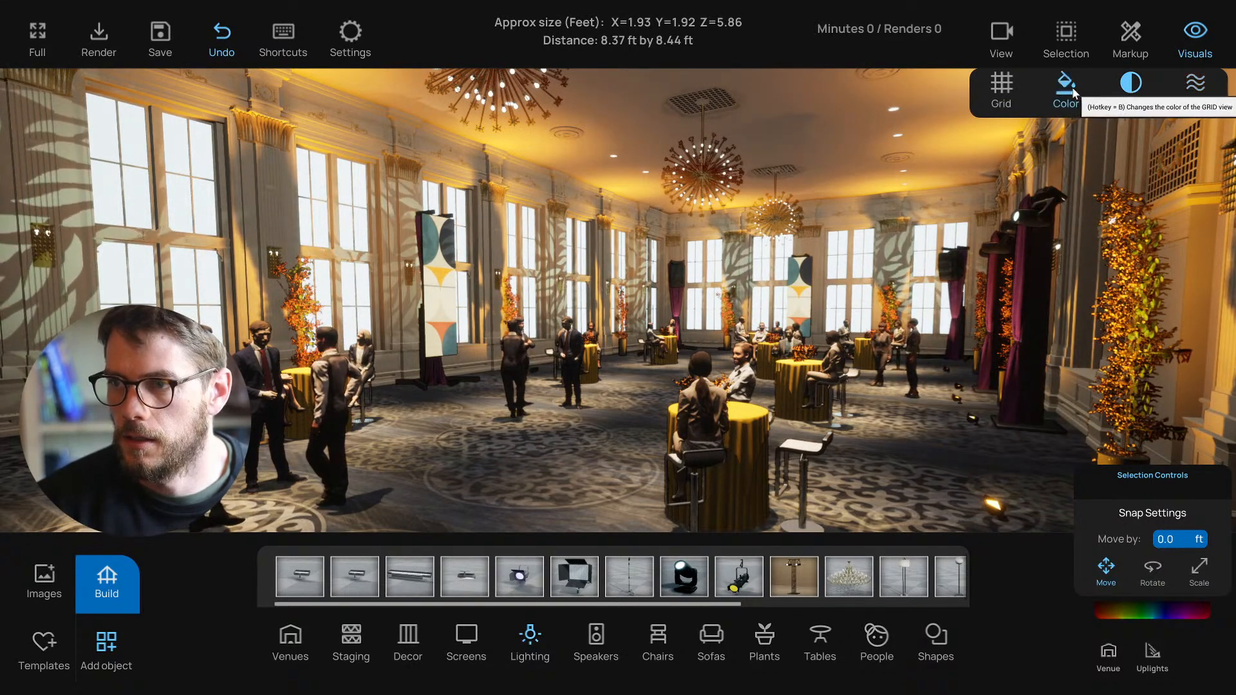
left_click(1130, 85)
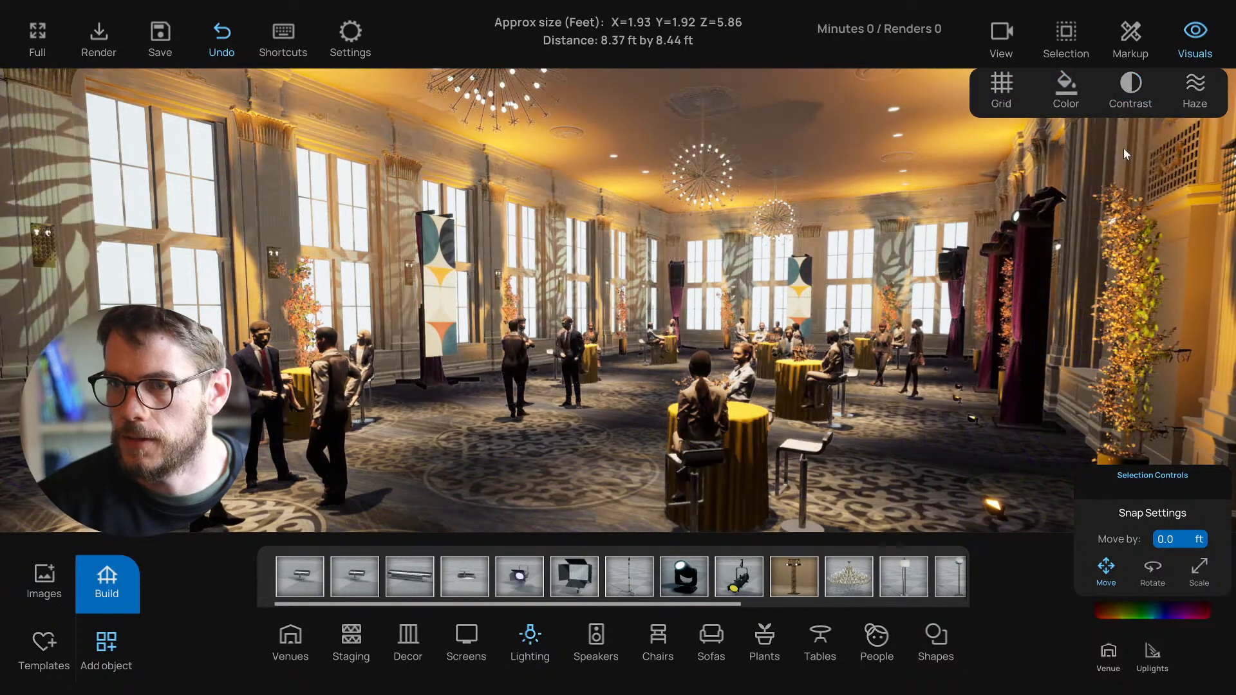
left_click(1125, 90)
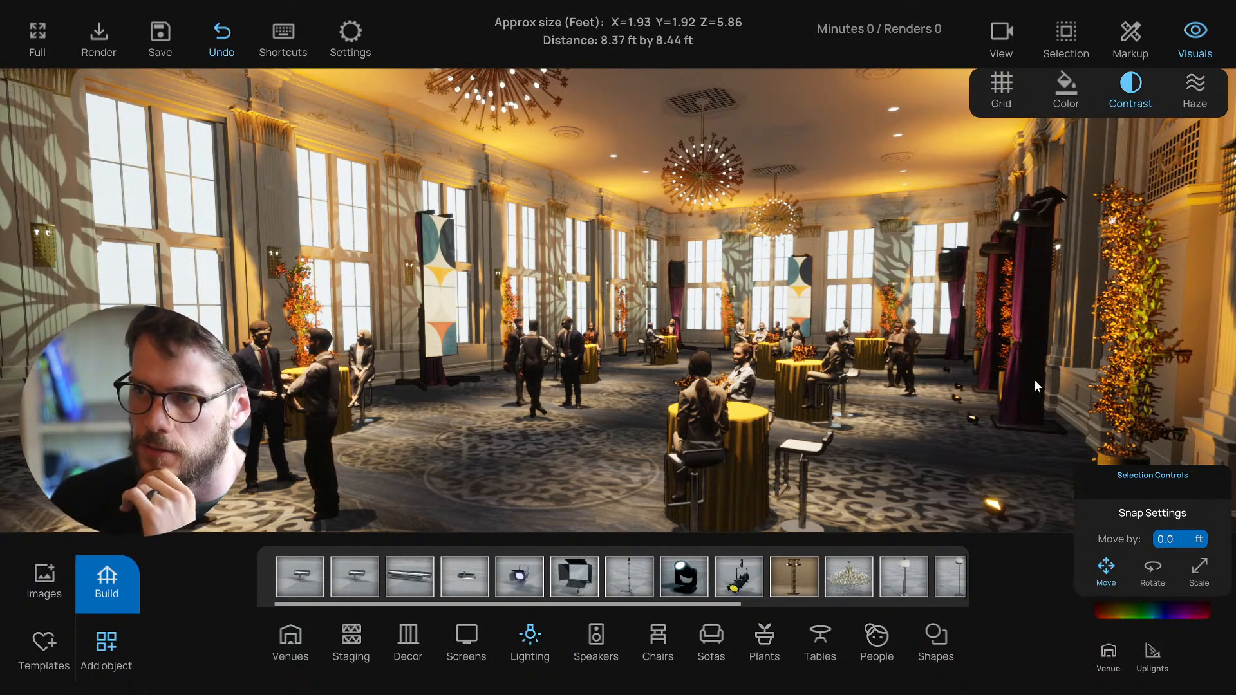
left_click(1131, 90)
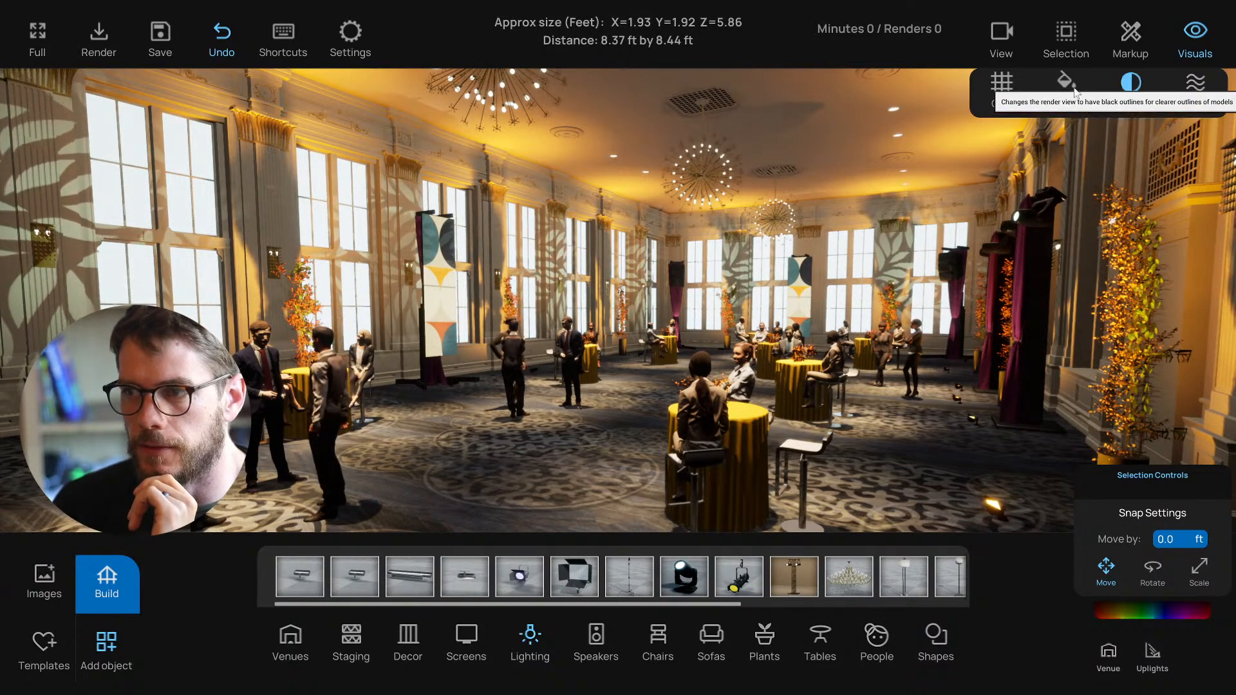
left_click(1130, 87)
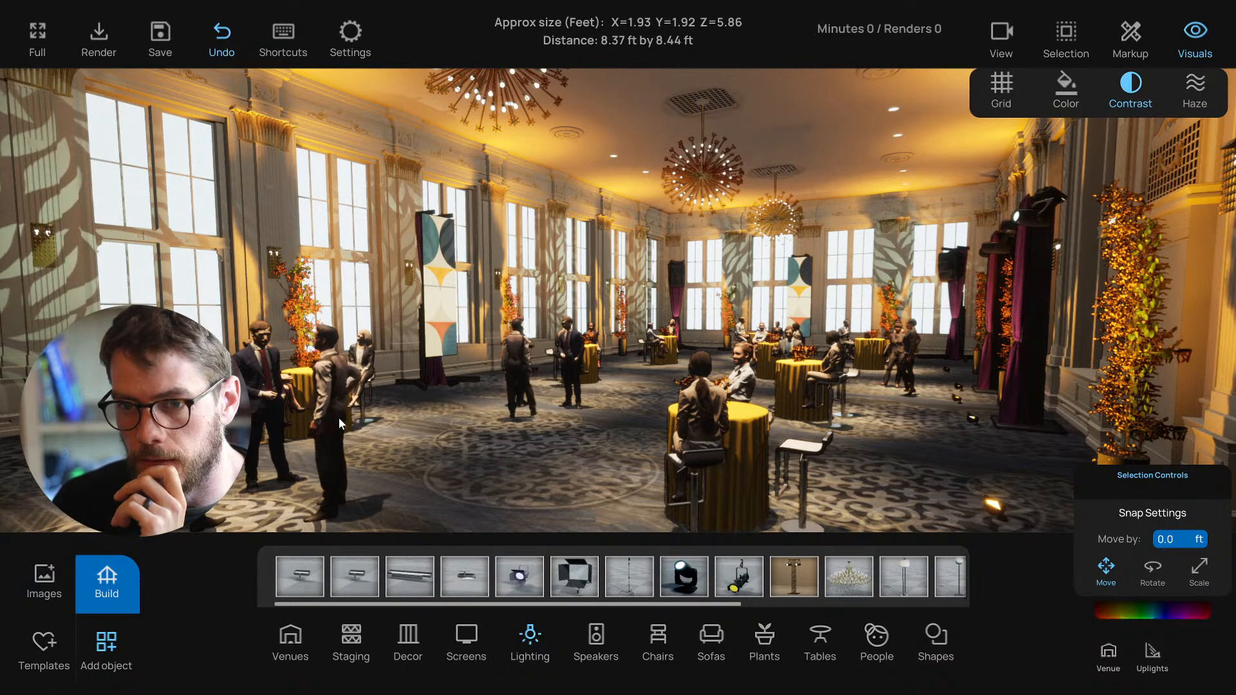
Step: Browse the chair models and place the burgundy armchair on the floor beside the duplicated group of standing guests
left_click(873, 637)
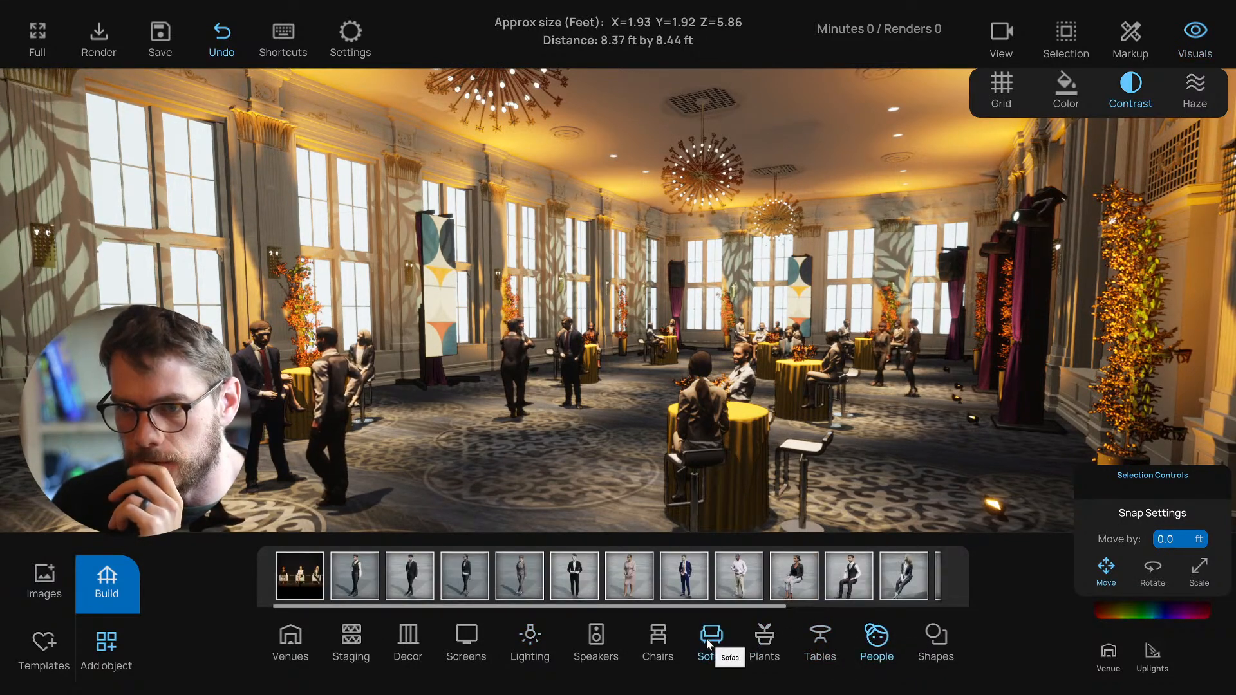
right_click_drag(520, 484, 475, 498)
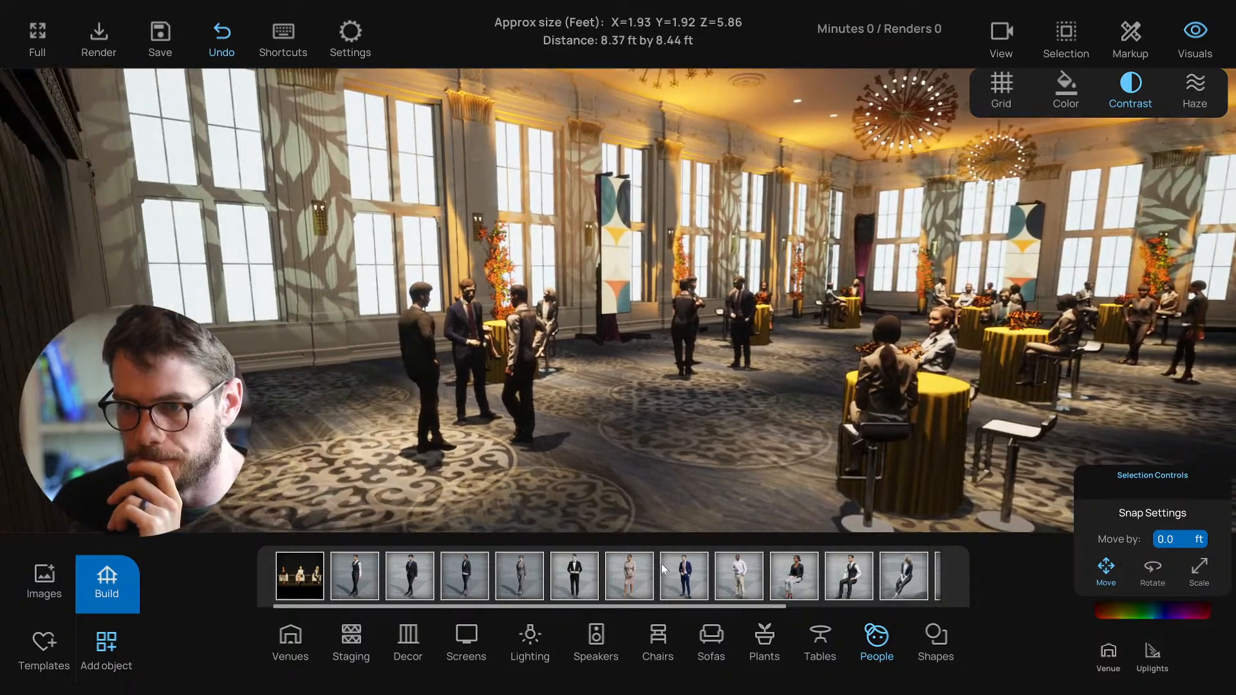
left_click(713, 636)
left_click(663, 636)
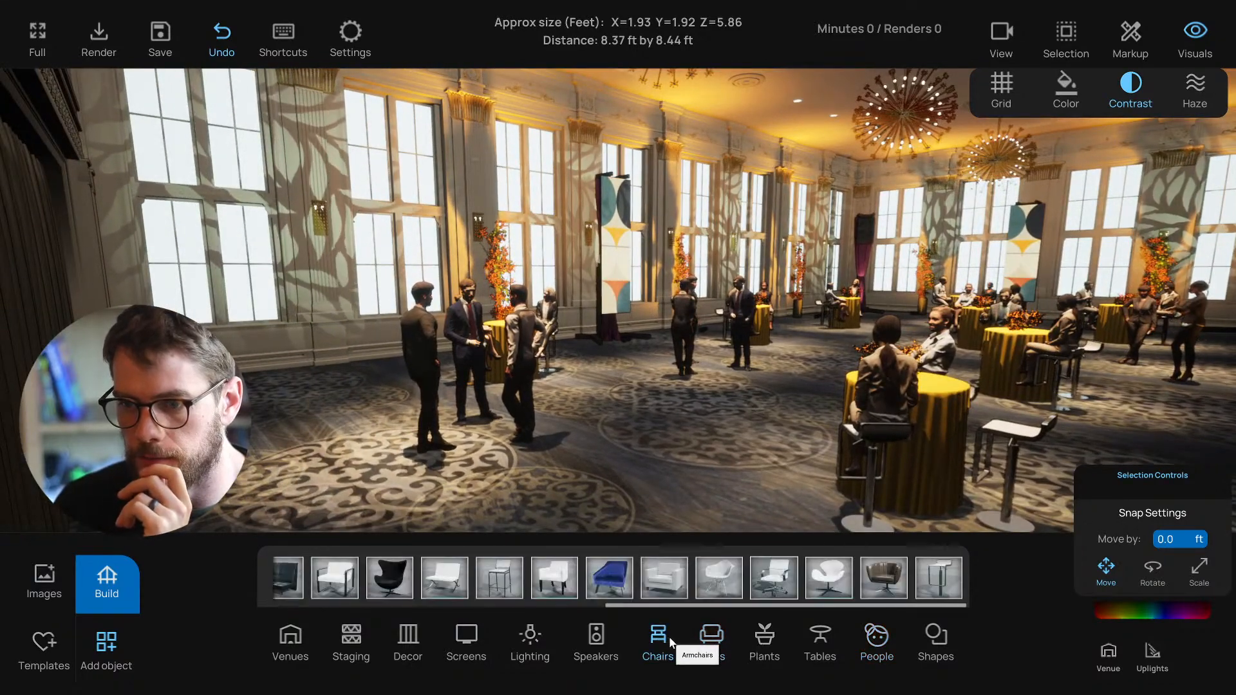
scroll(485, 585, "up", 2)
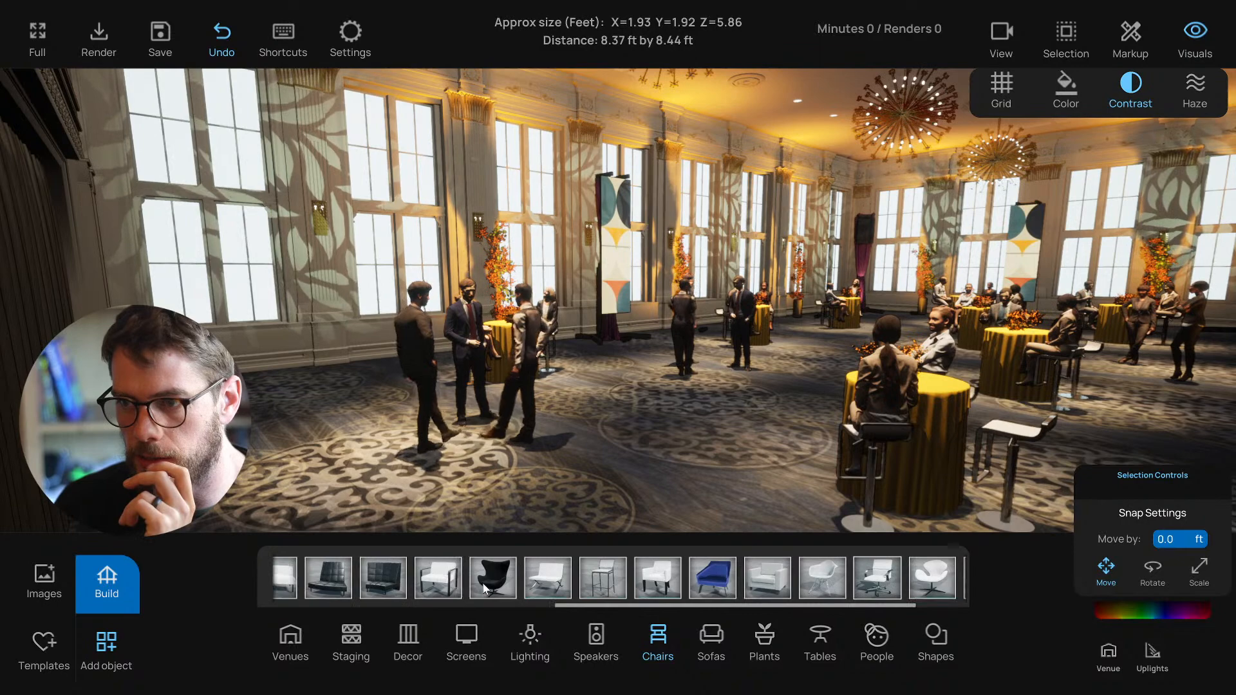
right_click_drag(529, 444, 566, 474)
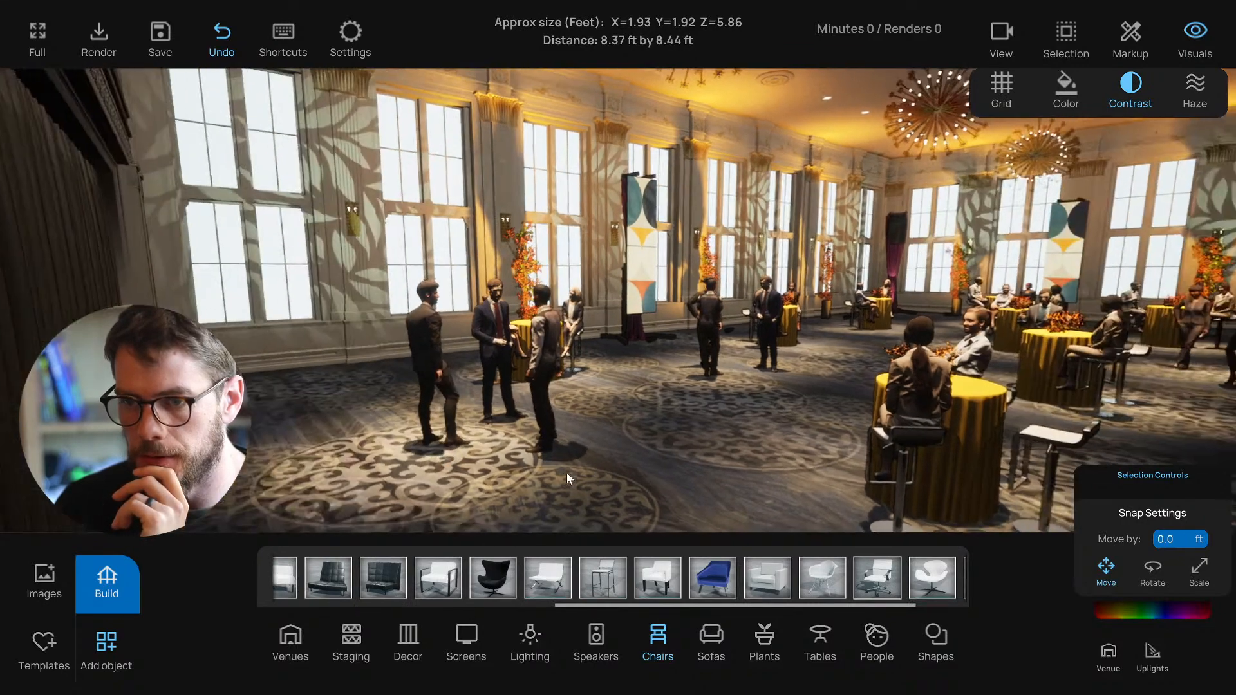
scroll(489, 566, "up", 2)
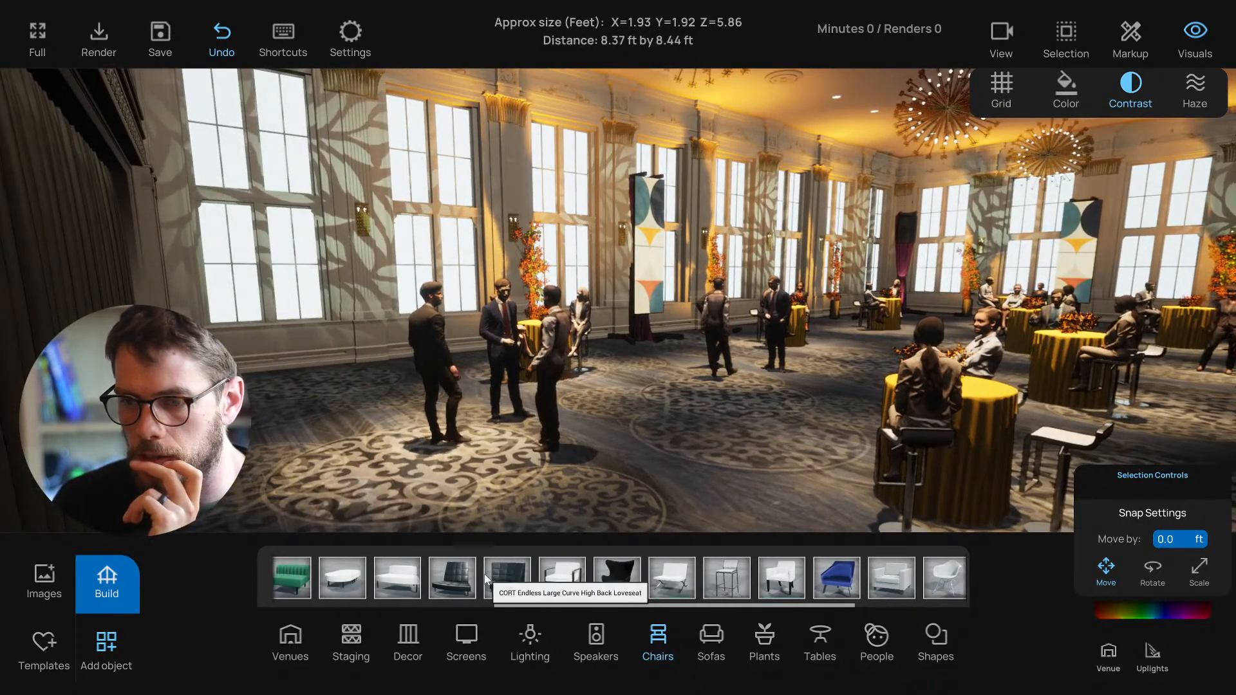
scroll(484, 574, "up", 3)
left_click_drag(322, 563, 639, 411)
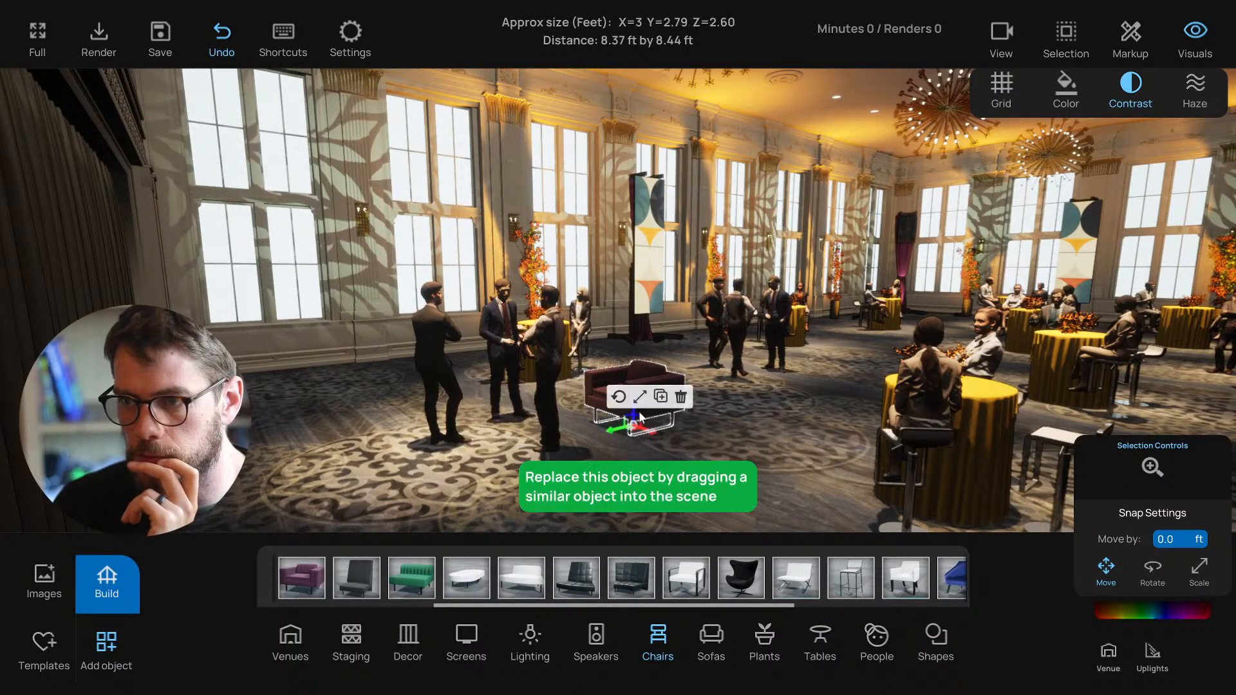
Step: Try out the green lounge chair on the floor beside the burgundy armchair and remove it
left_click(435, 538)
left_click_drag(560, 504, 497, 491)
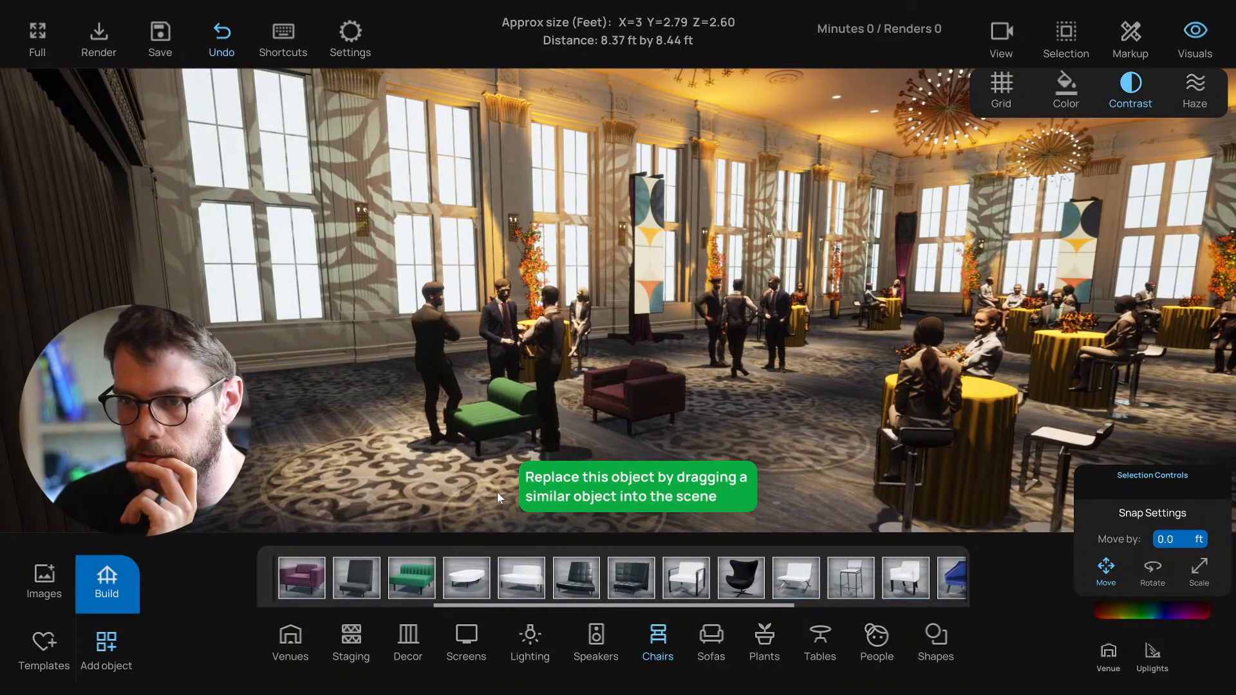
left_click_drag(493, 423, 498, 437)
left_click(528, 416)
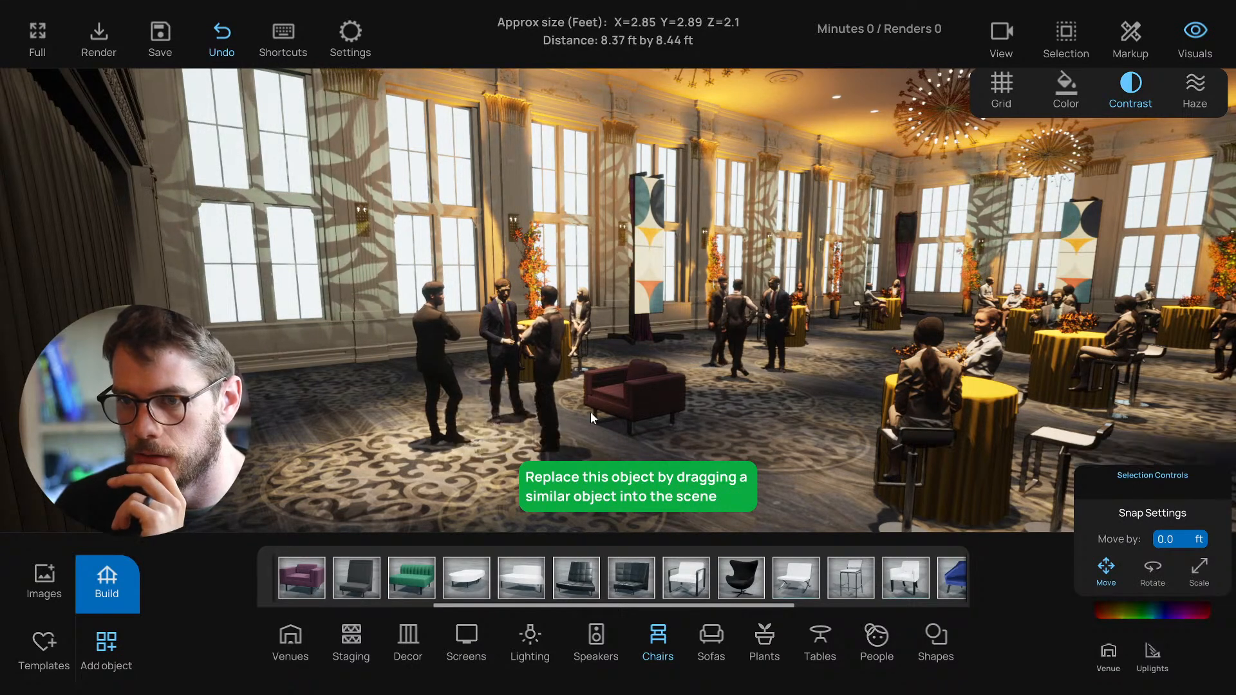
Step: Turn the burgundy armchair and move it to the open floor in the room's corner behind the standing guests
left_click(655, 400)
left_click(618, 397)
left_click_drag(649, 436, 291, 402)
left_click(618, 398)
right_click_drag(346, 428, 325, 379)
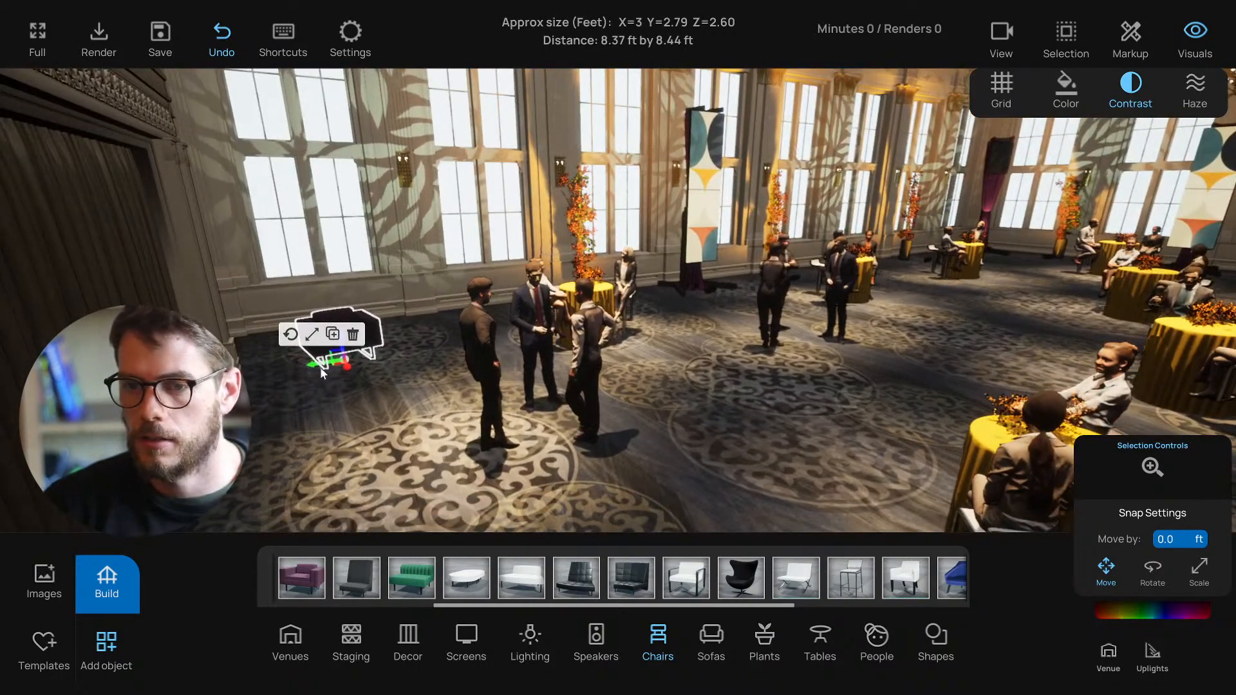
left_click_drag(317, 366, 322, 366)
right_click_drag(389, 380, 402, 402)
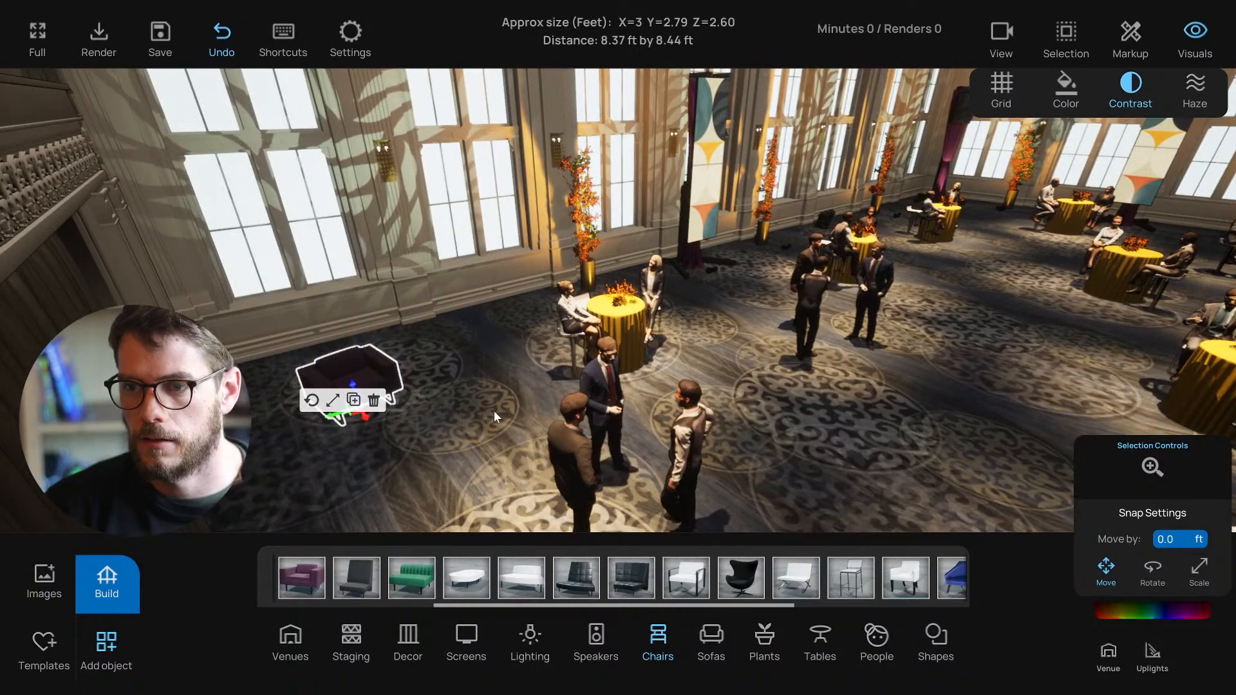
Step: Move the first group of standing guests and their light toward the middle of the room in the top-down plan
right_click_drag(564, 445, 592, 465)
key("t")
scroll(602, 410, "down", 2)
right_click_drag(603, 411, 612, 188)
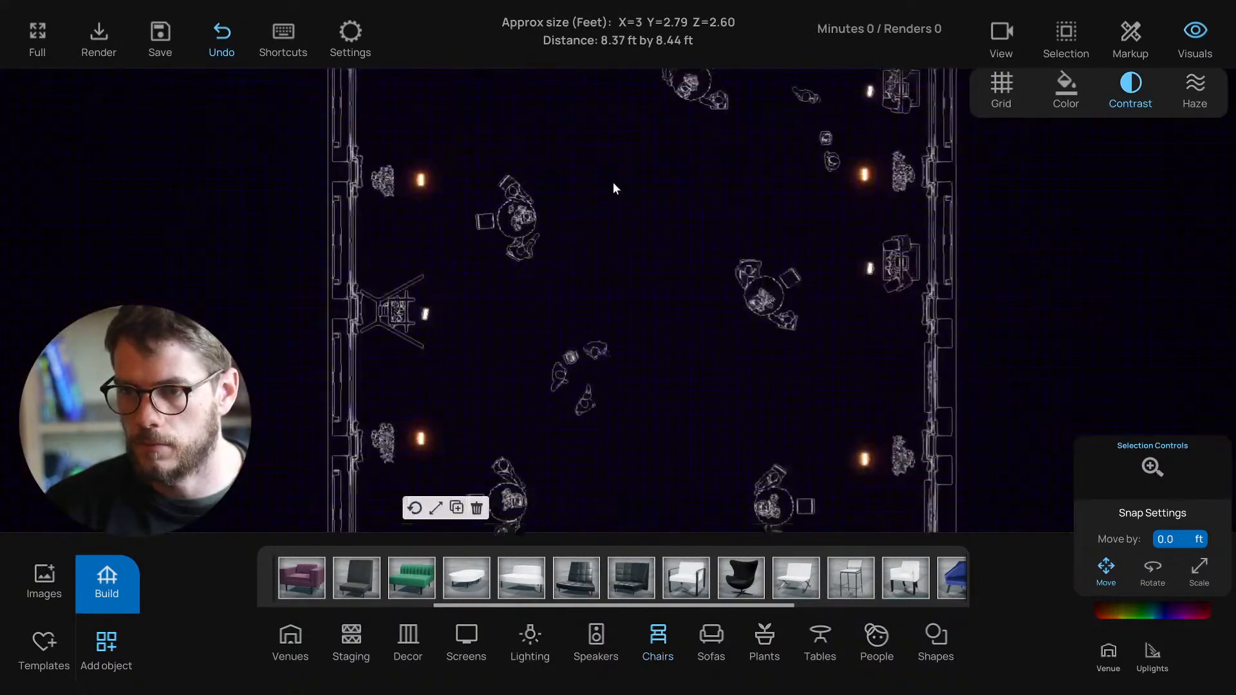
left_click_drag(524, 312, 585, 303)
left_click(568, 429)
left_click(541, 391)
Step: Move the second group of standing guests and their light away from the room's end wall, closer to the nearby tables
right_click_drag(541, 391, 573, 381)
right_click_drag(513, 486, 513, 283)
left_click_drag(612, 322, 703, 396)
left_click(627, 334)
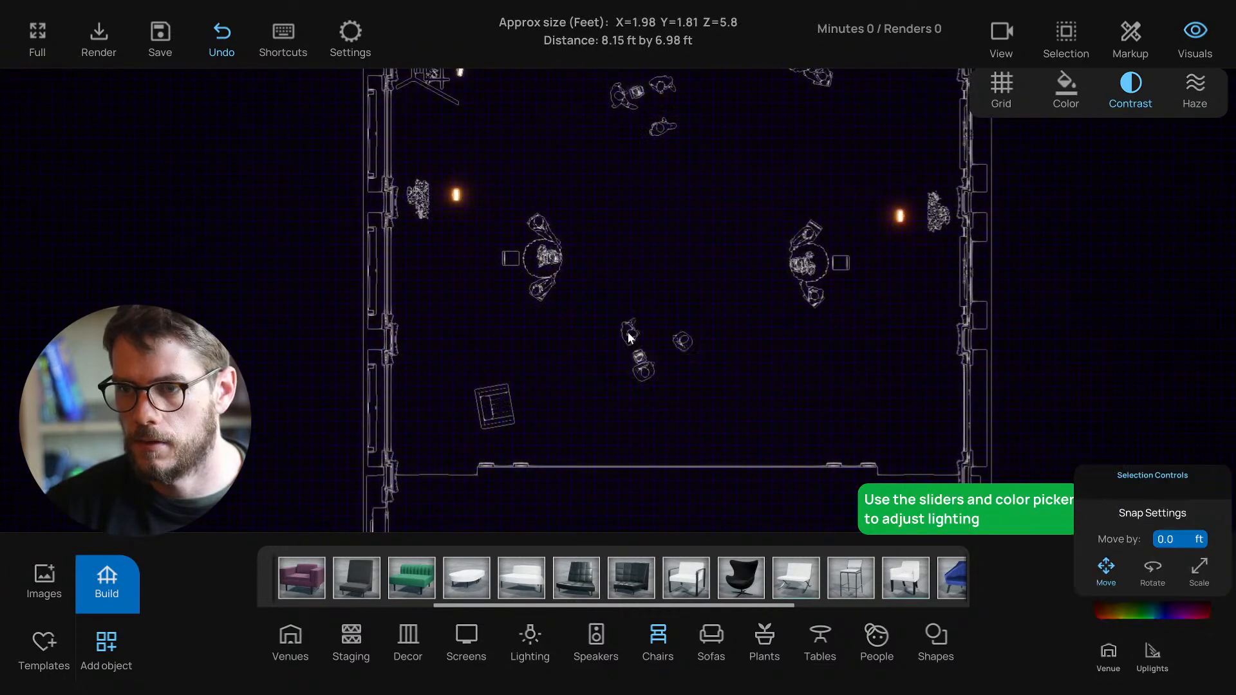
left_click(630, 337)
left_click_drag(608, 300, 695, 383)
left_click_drag(659, 307, 670, 278)
Step: Nudge the burgundy armchair, then duplicate the second group's light and place the copy on the floor in front of the chair
left_click(502, 402)
left_click_drag(474, 387, 468, 388)
left_click(645, 331)
key("ctrl+c")
left_click_drag(638, 321, 489, 275)
Step: Duplicate the burgundy armchair, place the copy beside the original and rotate both chairs
left_click(489, 416)
key("ctrl+c")
left_click(442, 265)
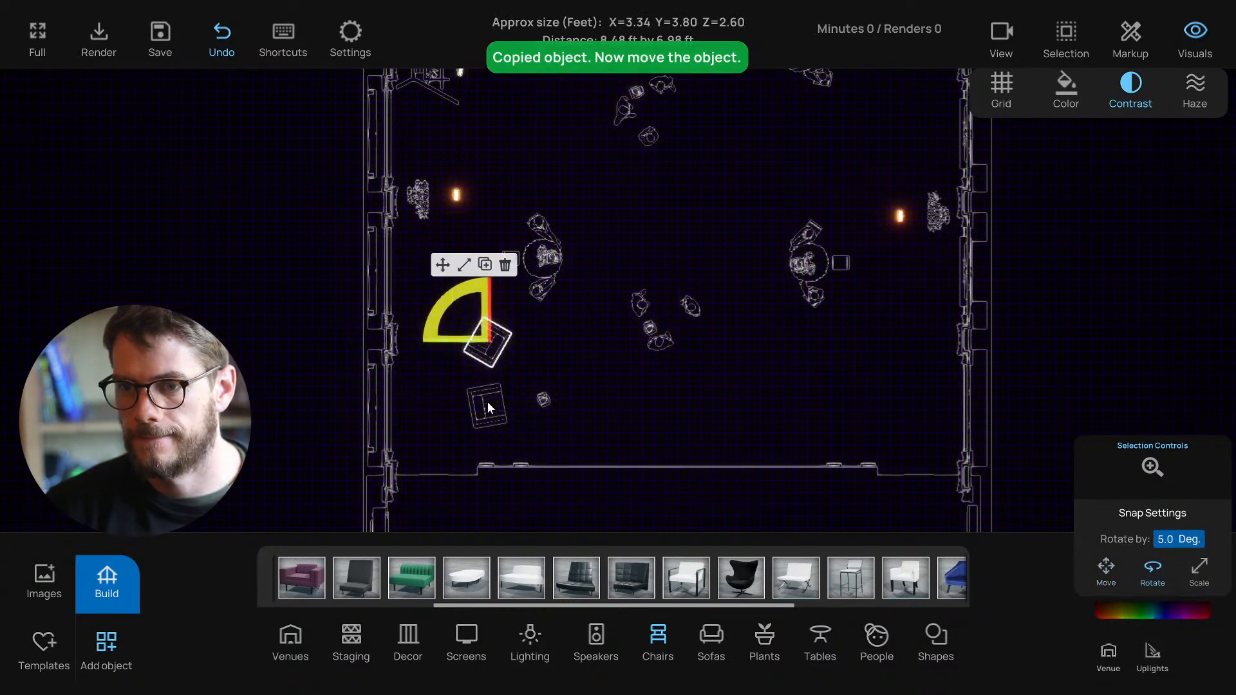
left_click(488, 405)
left_click_drag(450, 451, 445, 458)
left_click(634, 465)
Step: Browse the table models and place the small round pedestal table between the two armchairs
left_click(816, 637)
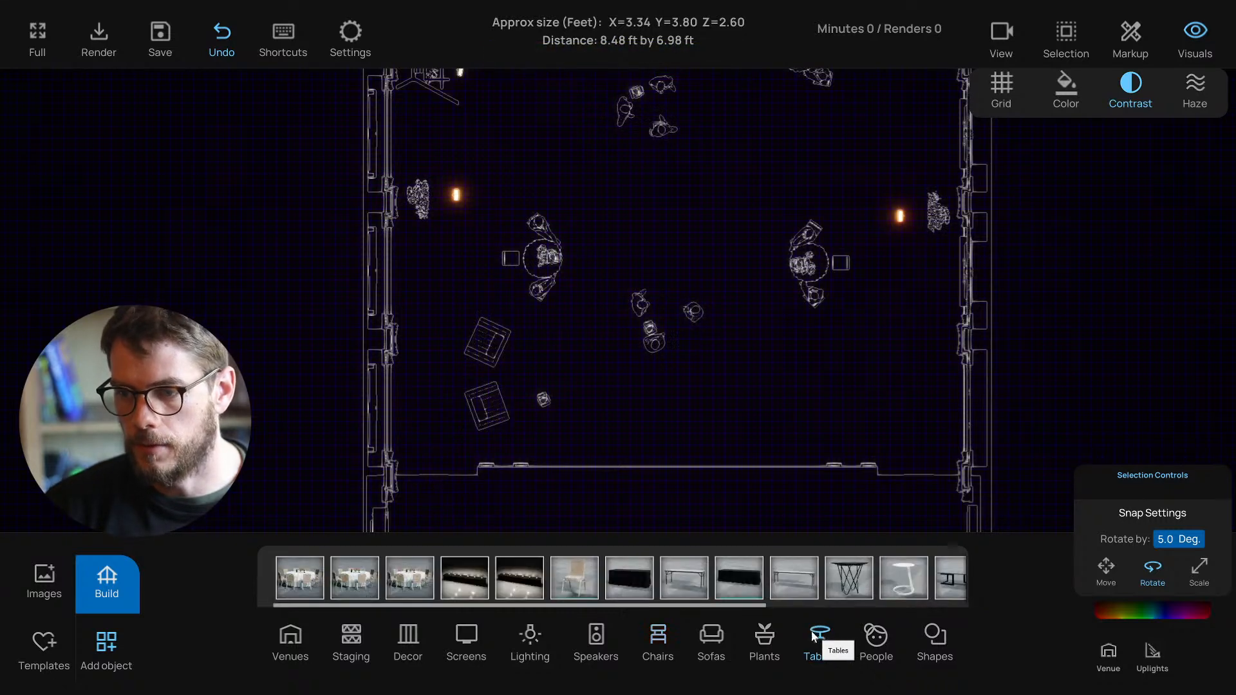
scroll(704, 588, "down", 8)
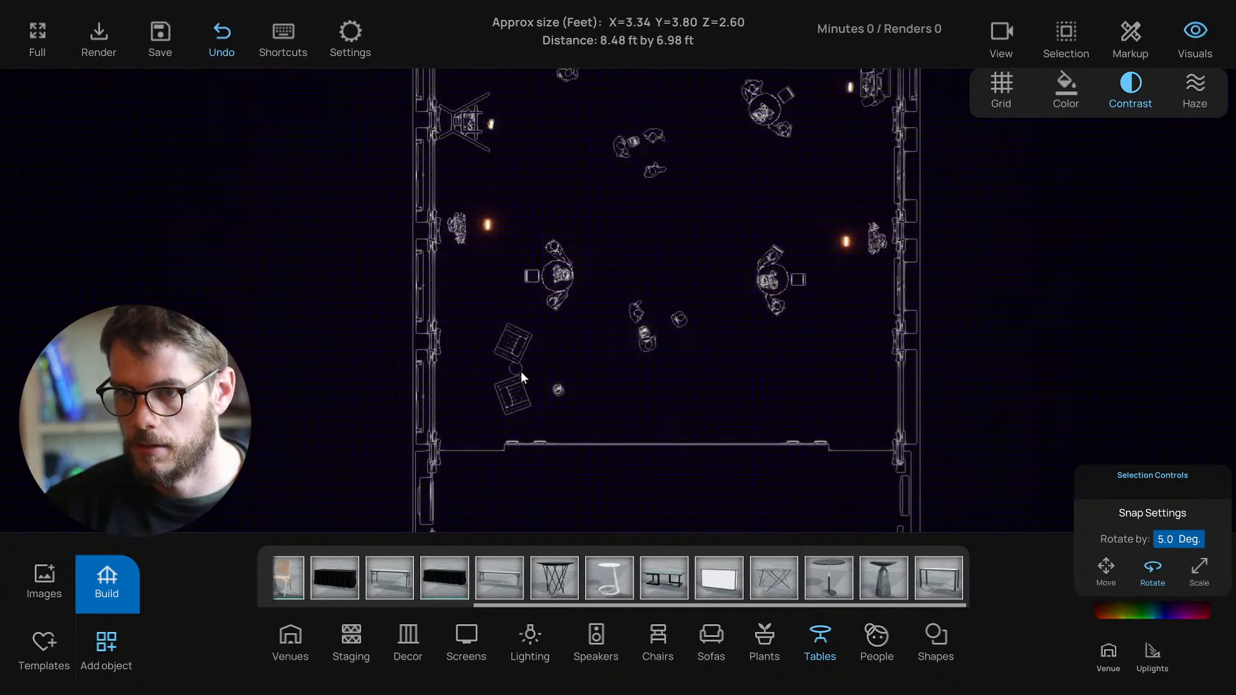
left_click(505, 368)
left_click(544, 365)
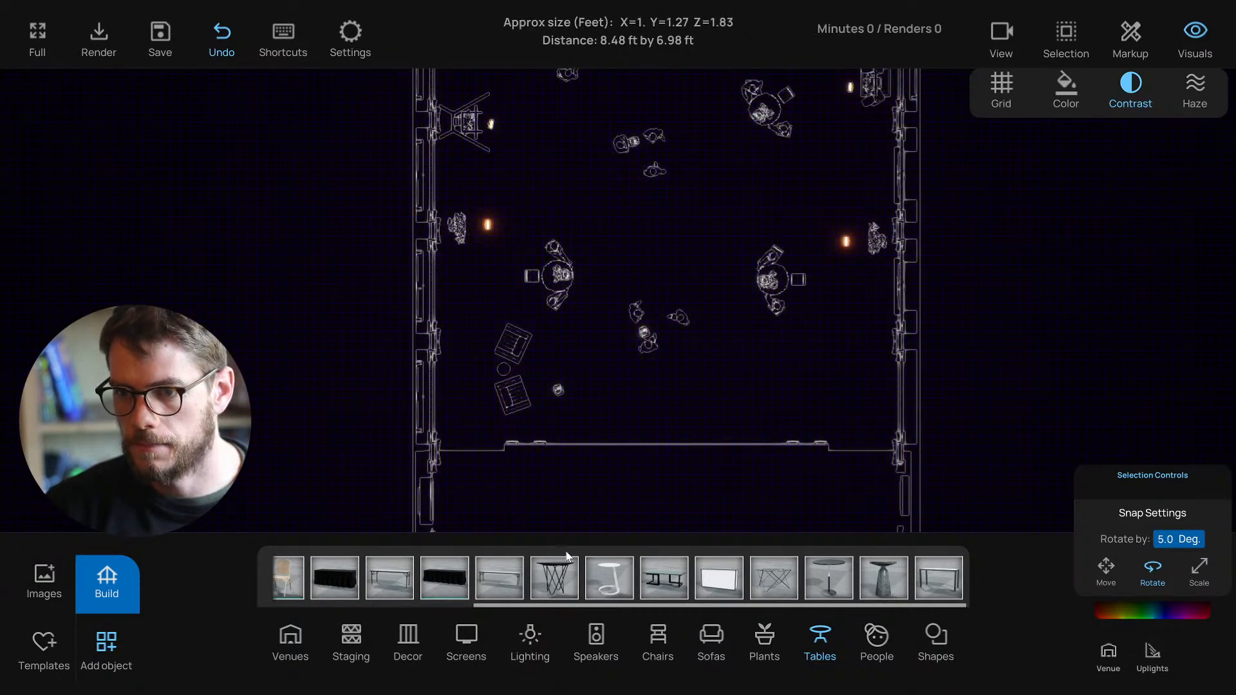
Step: Shift the copied light slightly so it sits more centrally in front of the two armchairs
left_click(558, 388)
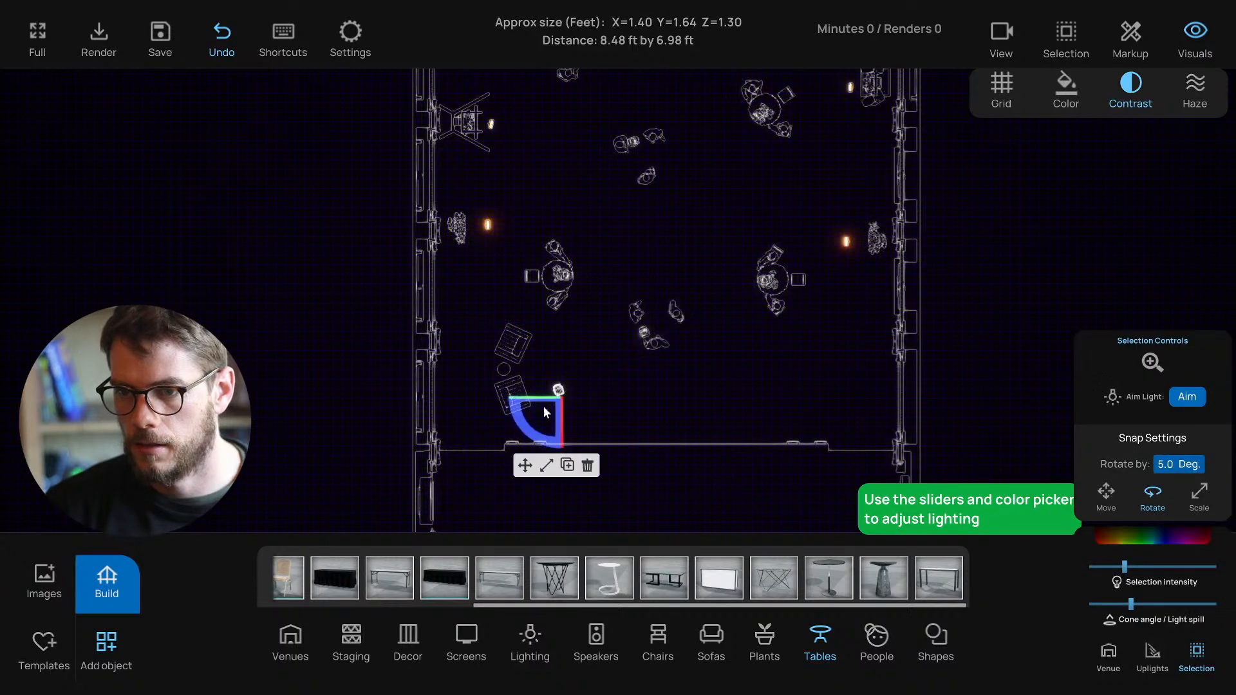
left_click(524, 469)
left_click_drag(553, 378, 557, 367)
left_click(571, 409)
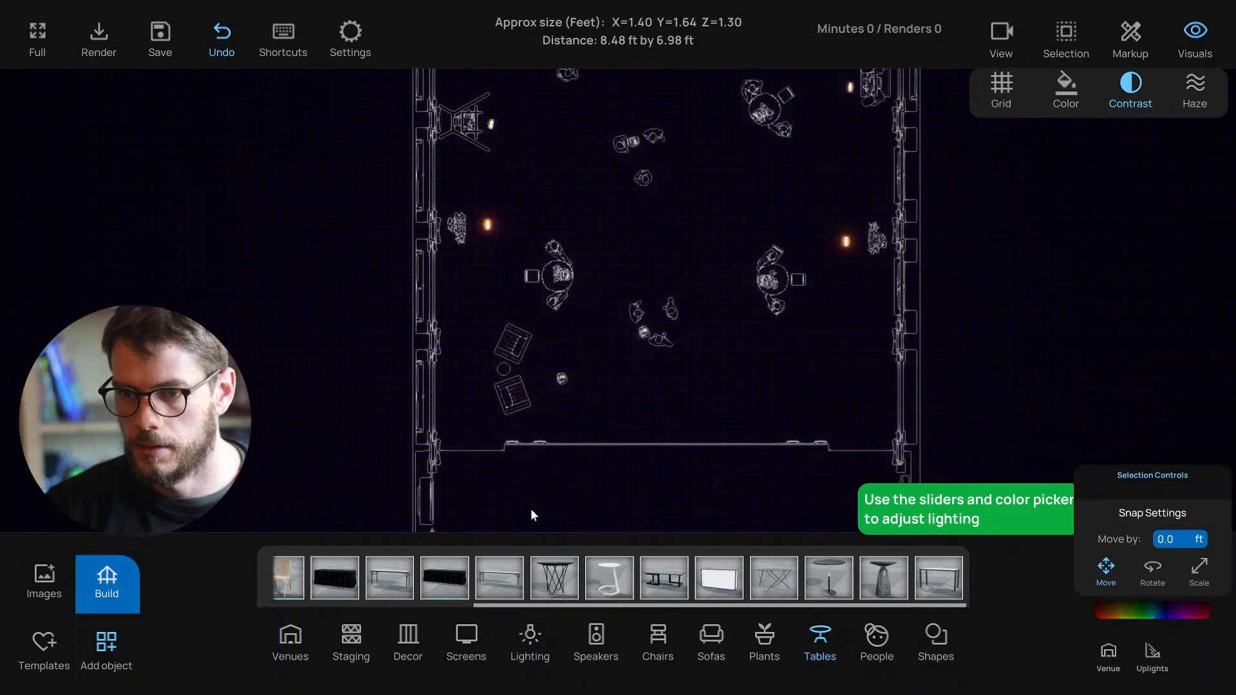
Step: Try placing the seated man on the armchair from the top view, check his height in perspective and remove him
left_click(877, 637)
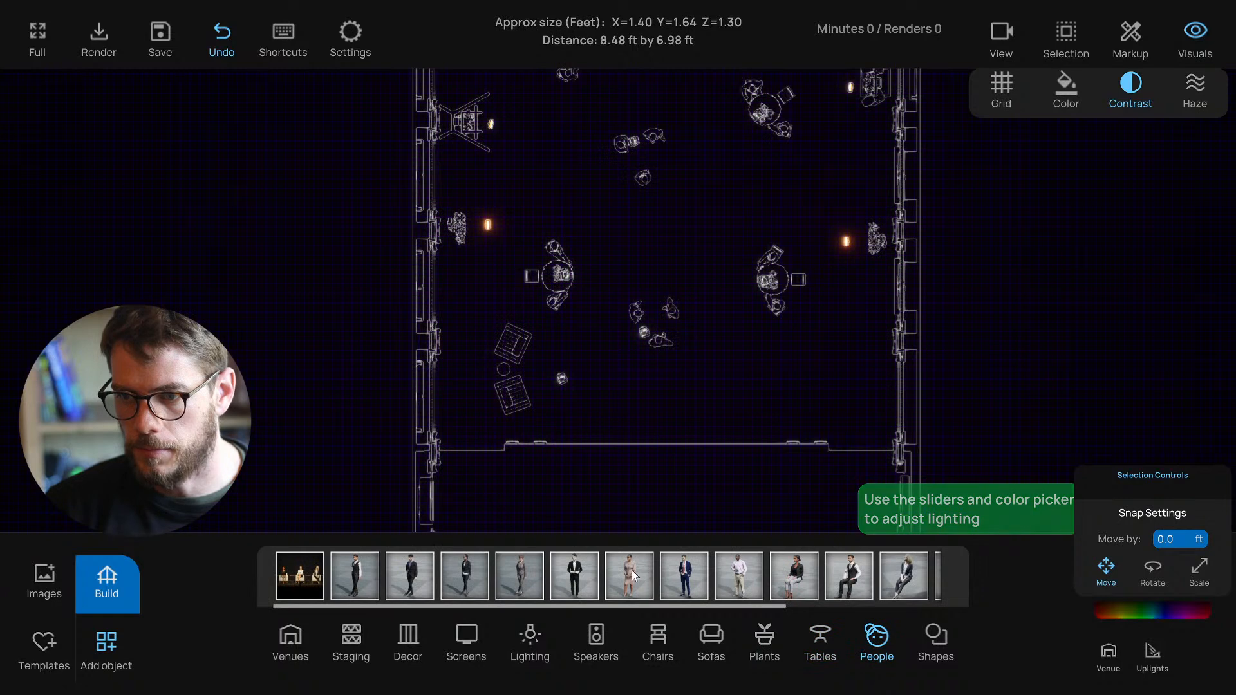
scroll(716, 575, "down", 2)
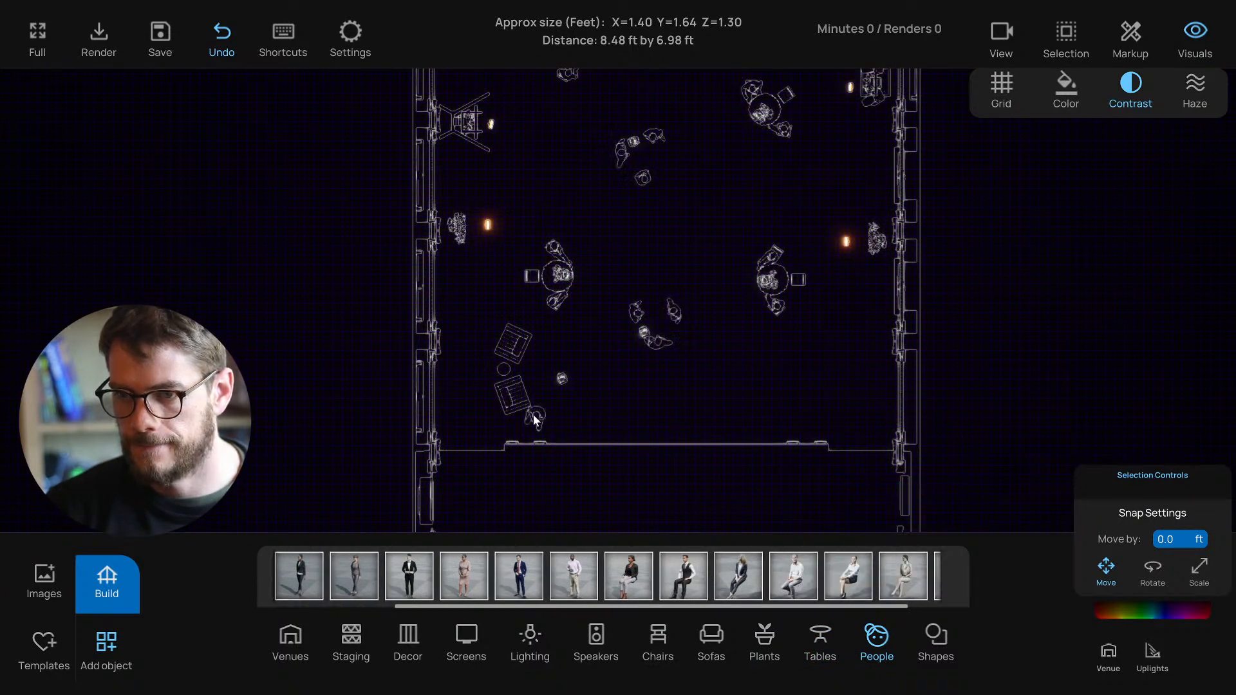
left_click(518, 396)
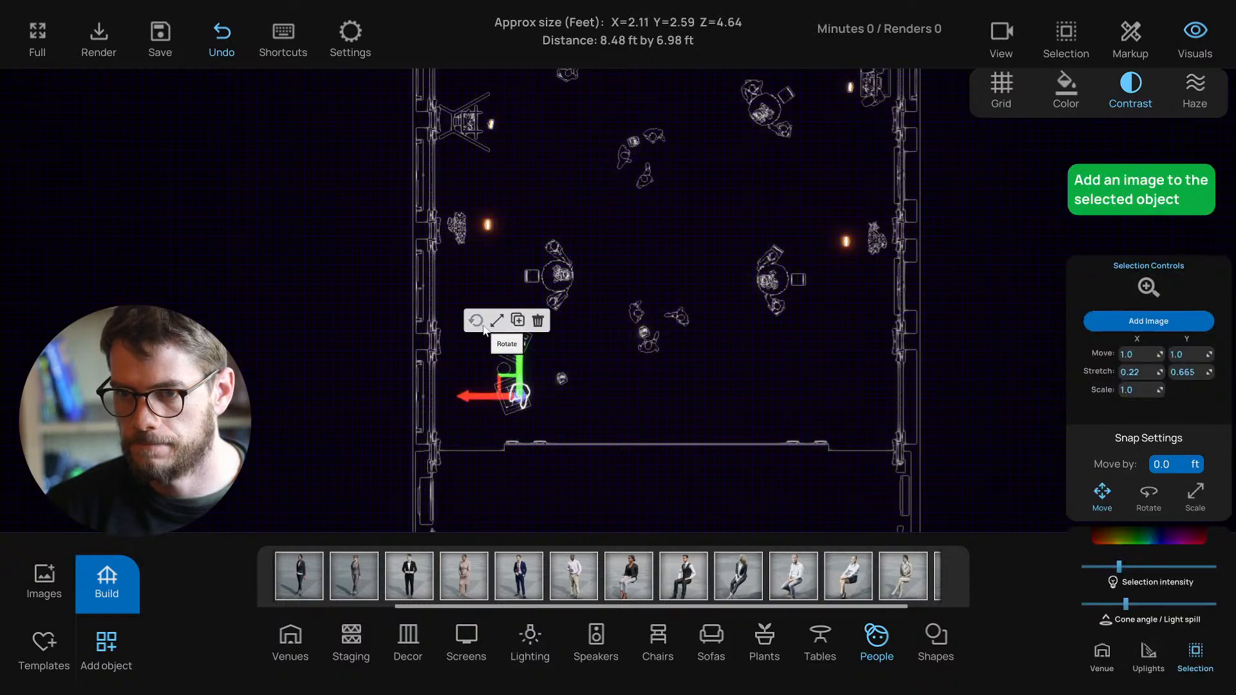
key("f")
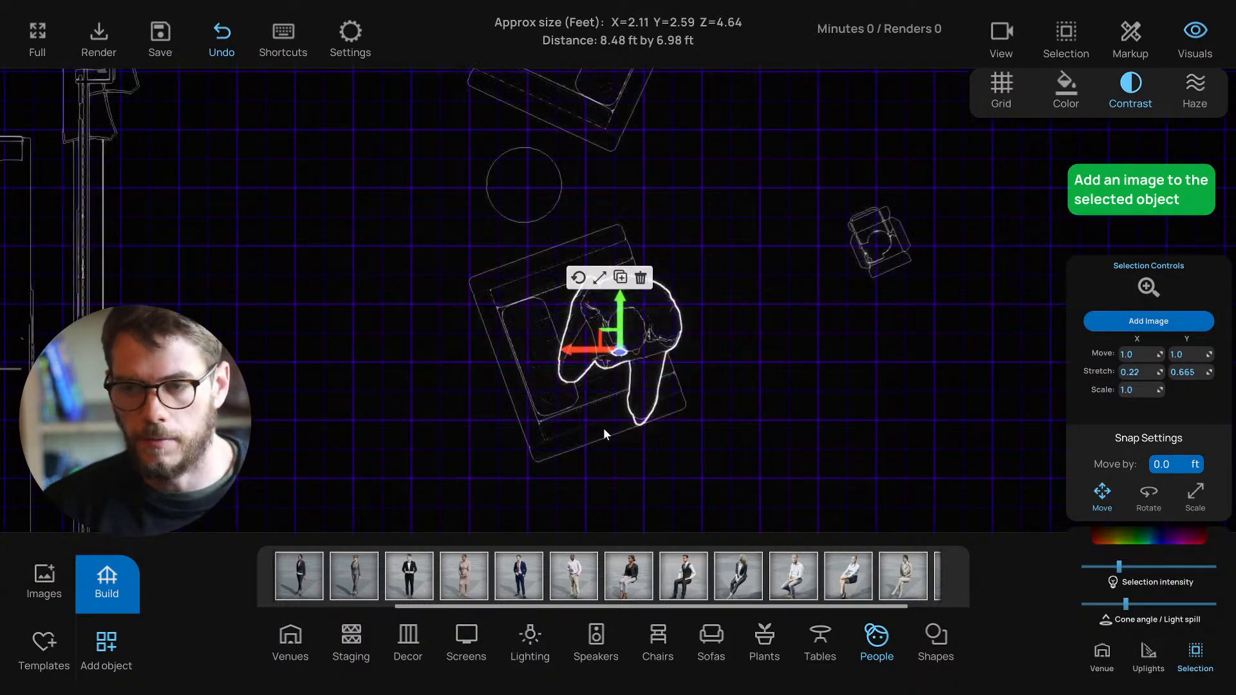
key("p")
key("f")
middle_click_drag(599, 433, 511, 450)
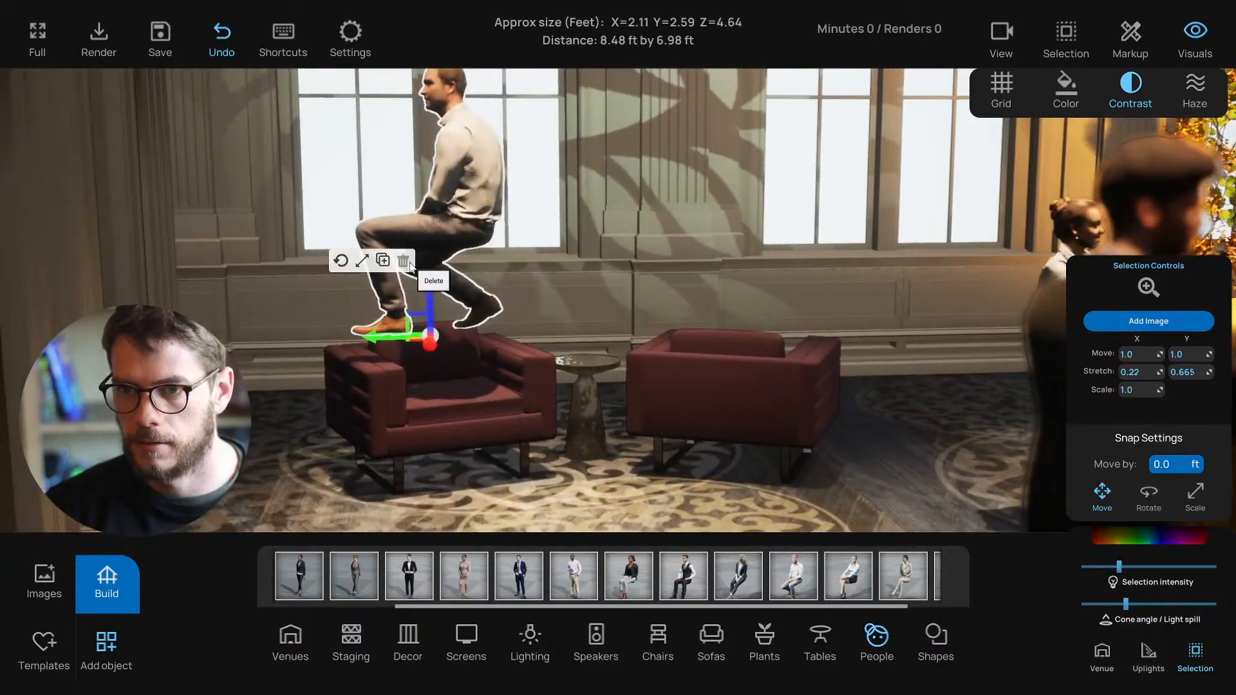
left_click(410, 264)
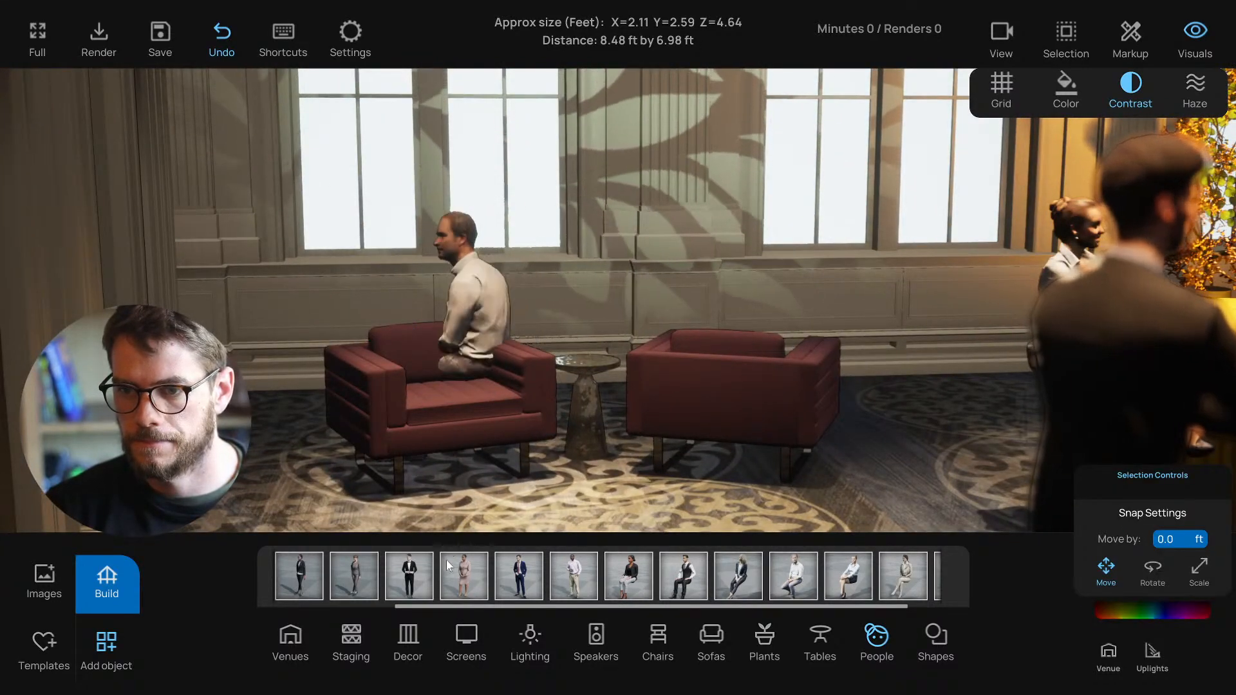
Step: Seat the man in the light shirt in the corner armchair and rotate him to face the room
middle_click_drag(451, 522, 465, 473)
scroll(473, 444, "down", 3)
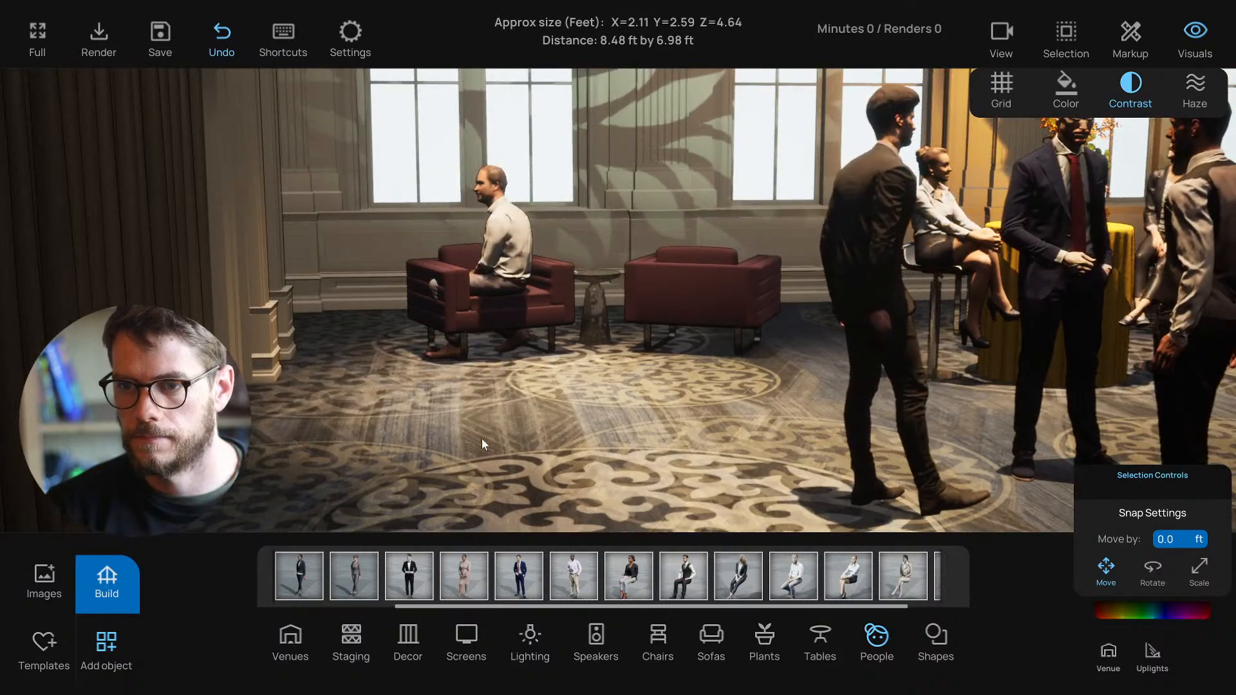
scroll(491, 377, "down", 2)
left_click(508, 289)
left_click(408, 317)
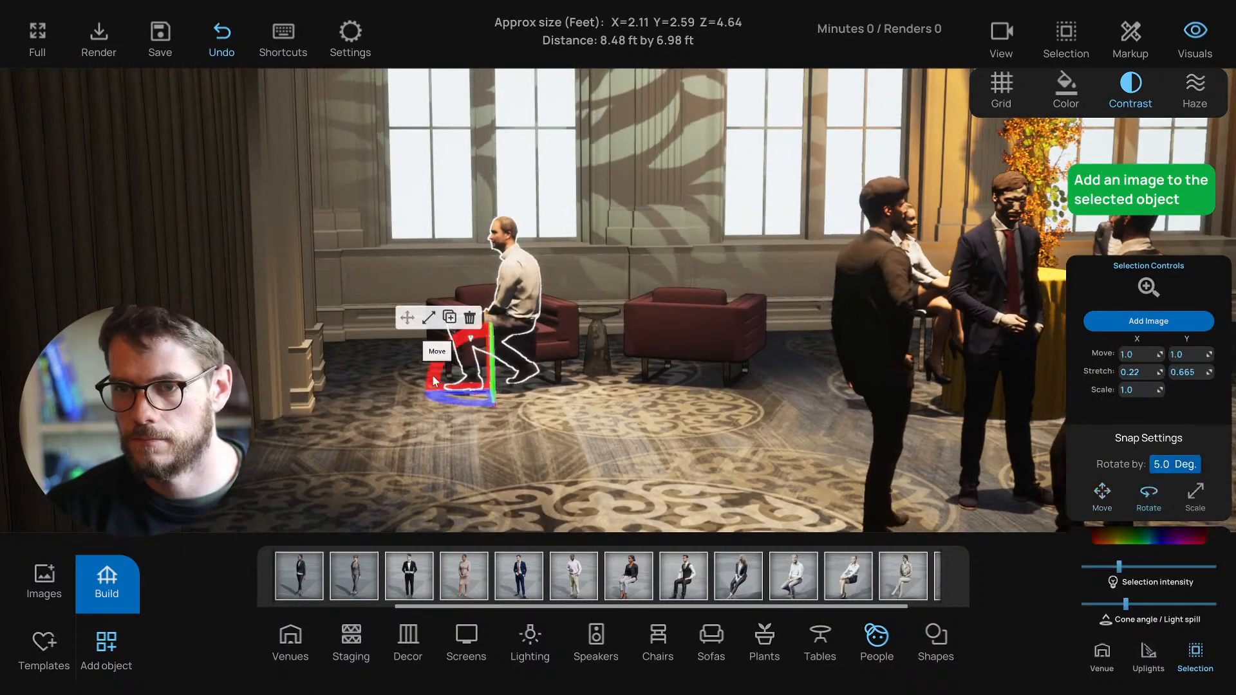
left_click_drag(499, 411, 748, 389)
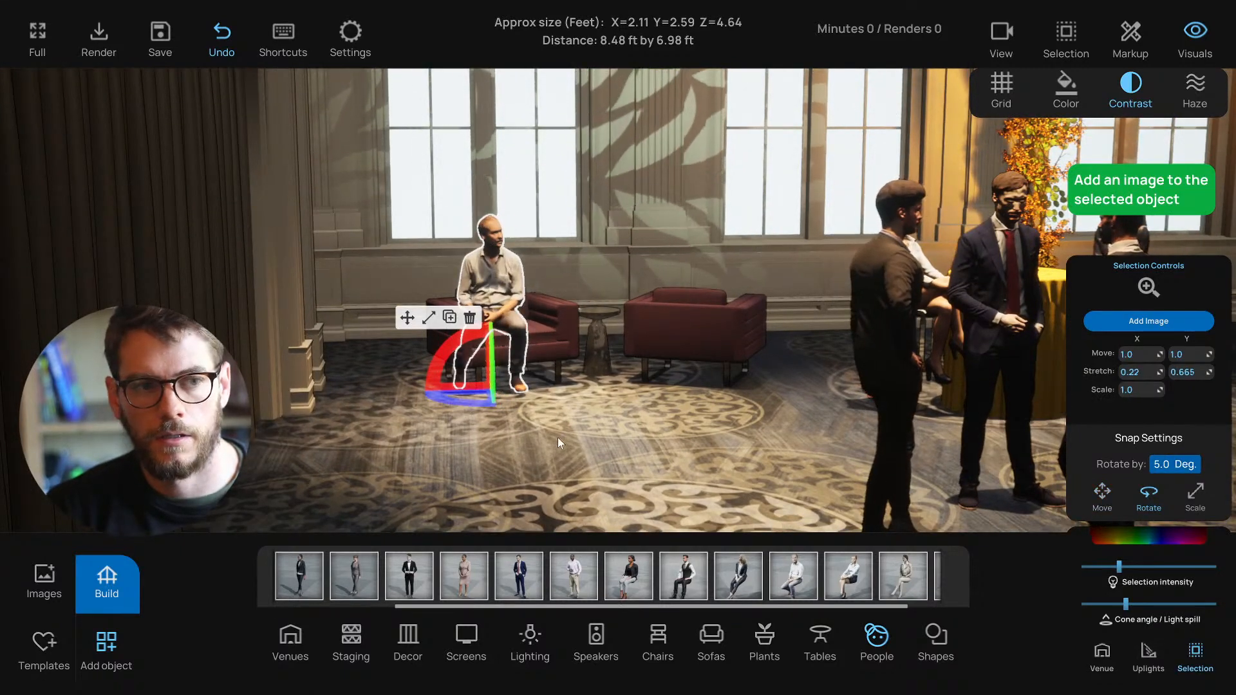
left_click_drag(477, 407, 508, 398)
left_click(410, 321)
Step: Rotate the empty armchair beside the side table so its seat faces the room
left_click(709, 314)
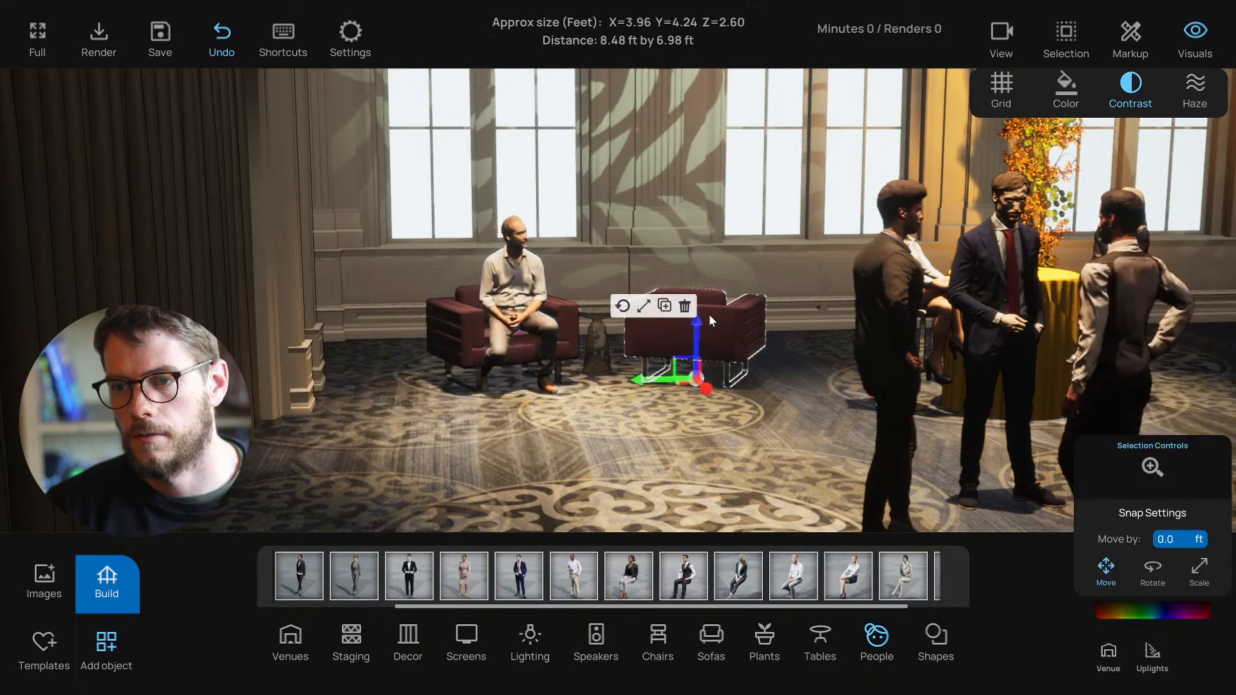
left_click(622, 307)
left_click_drag(683, 396, 751, 386)
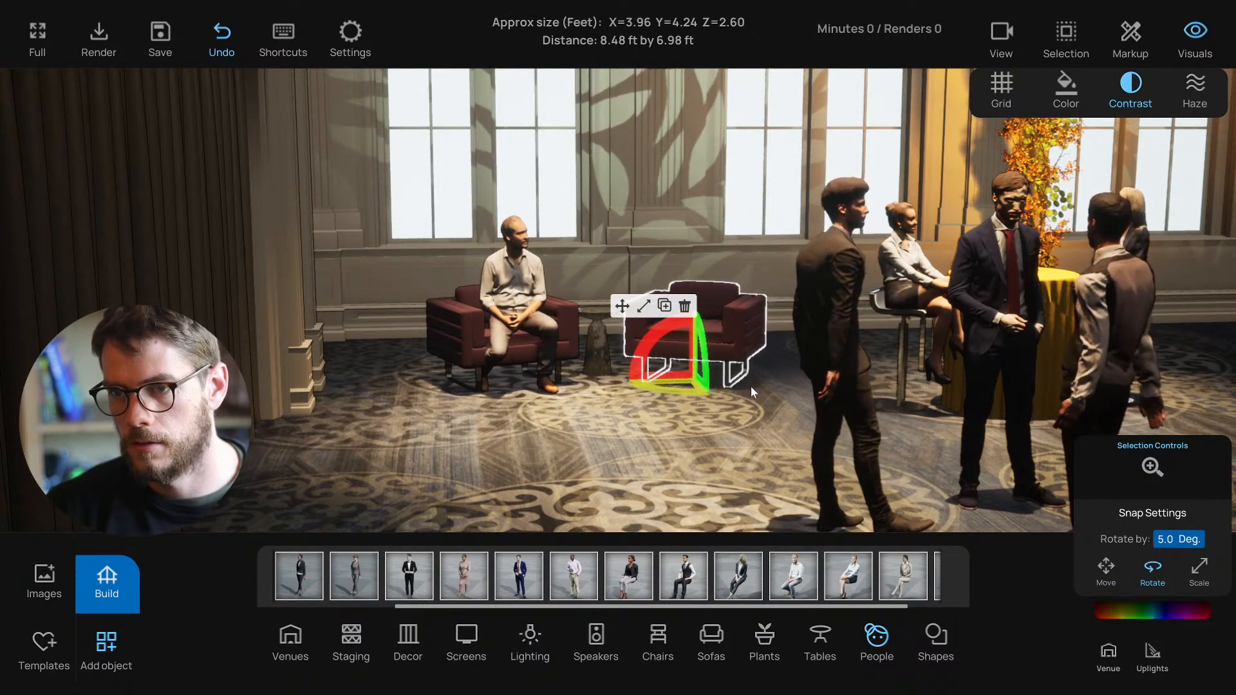
left_click(660, 453)
Step: Seat the woman in the dark jacket in the empty armchair and rotate her to face the room
right_click_drag(661, 453, 678, 500)
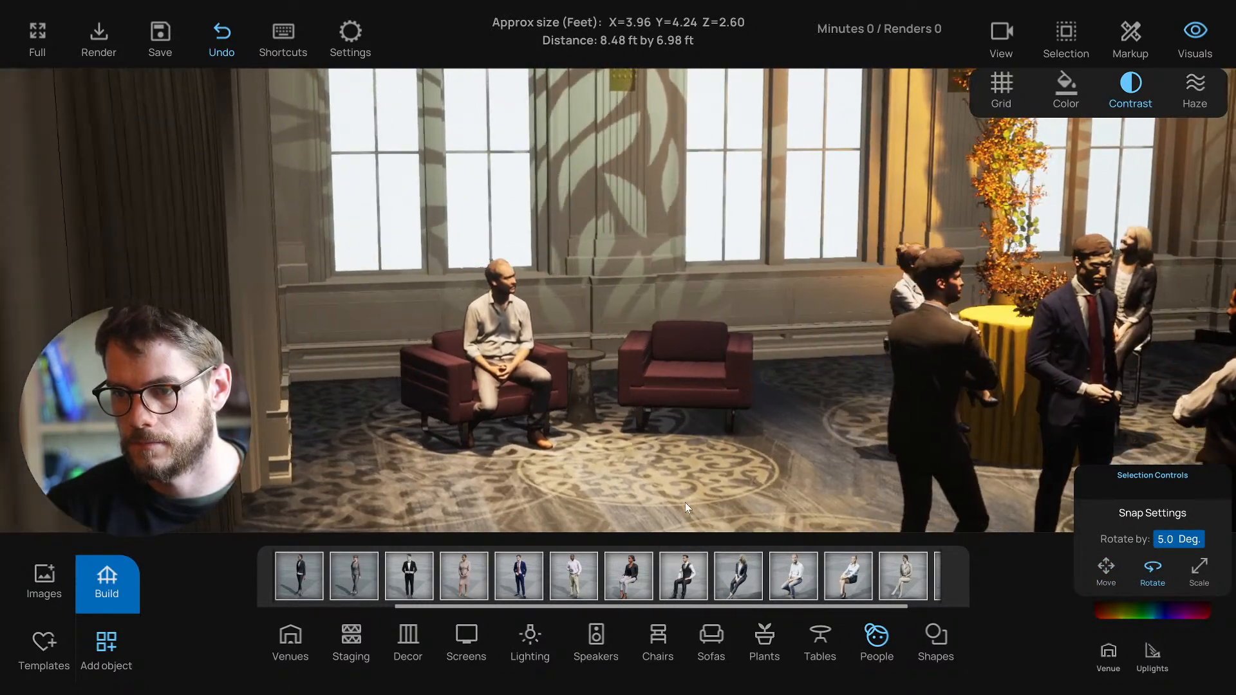
left_click_drag(738, 578, 701, 494)
left_click(653, 412)
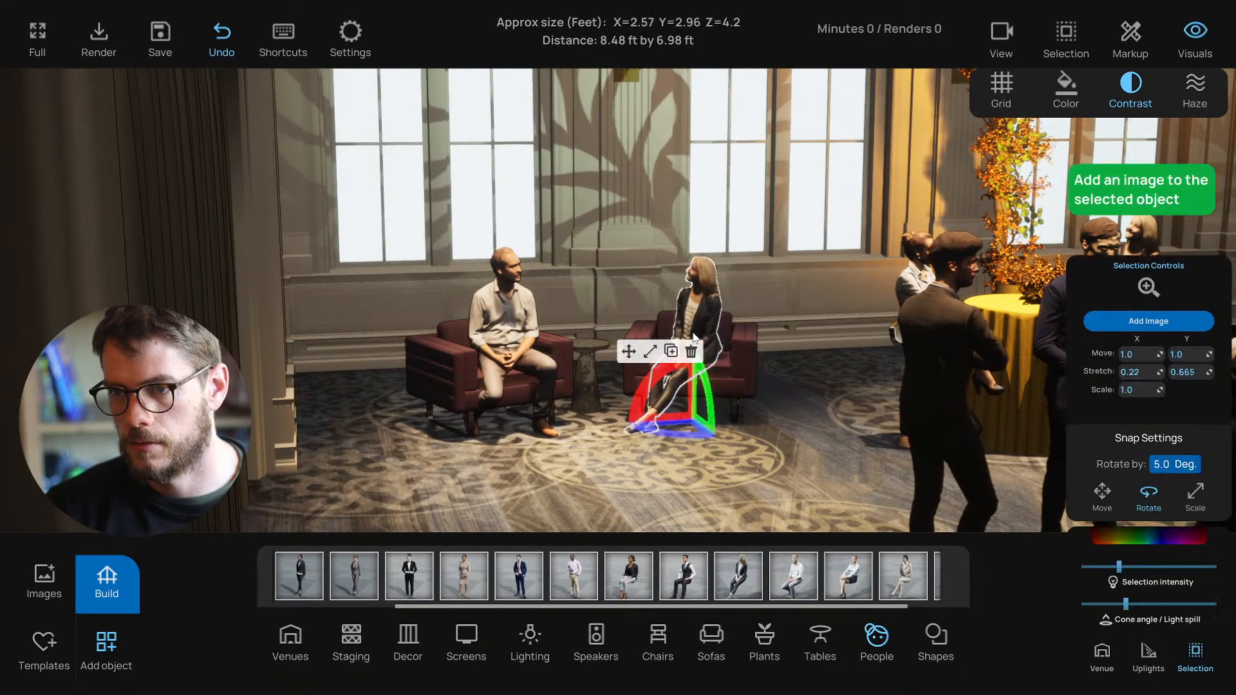
left_click_drag(627, 373, 648, 473)
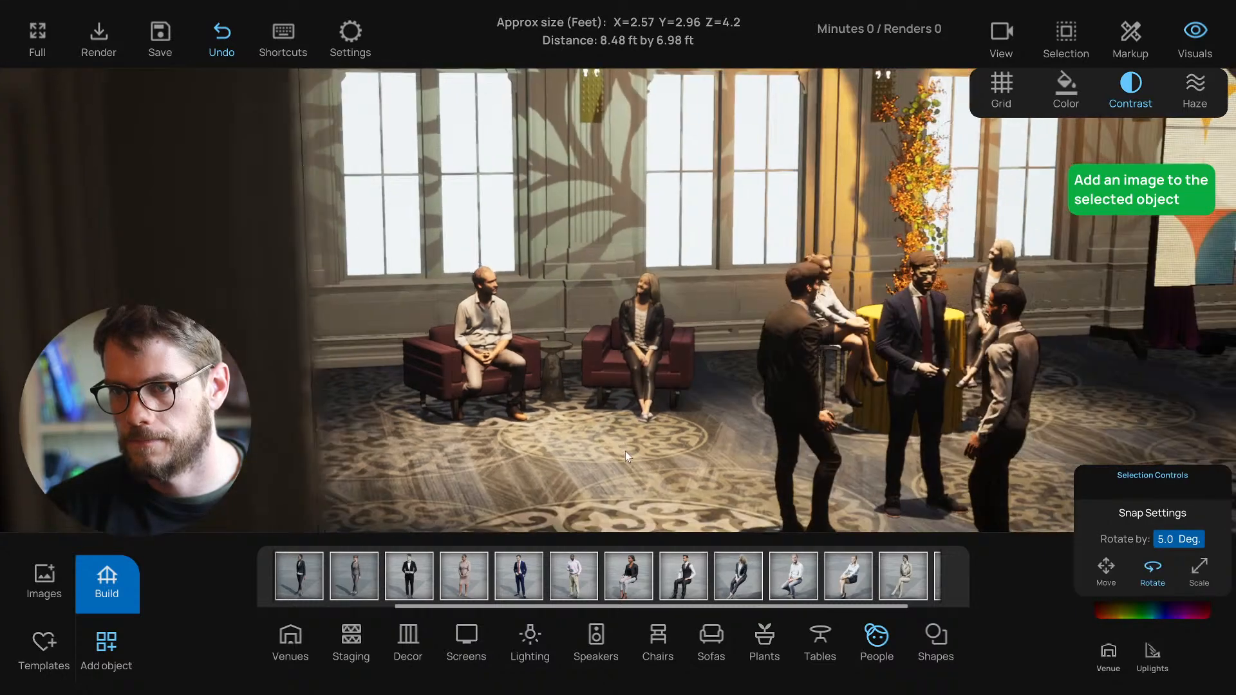
Step: Shift the seated man slightly so he sits properly in his armchair
right_click_drag(626, 452, 547, 446)
left_click(472, 360)
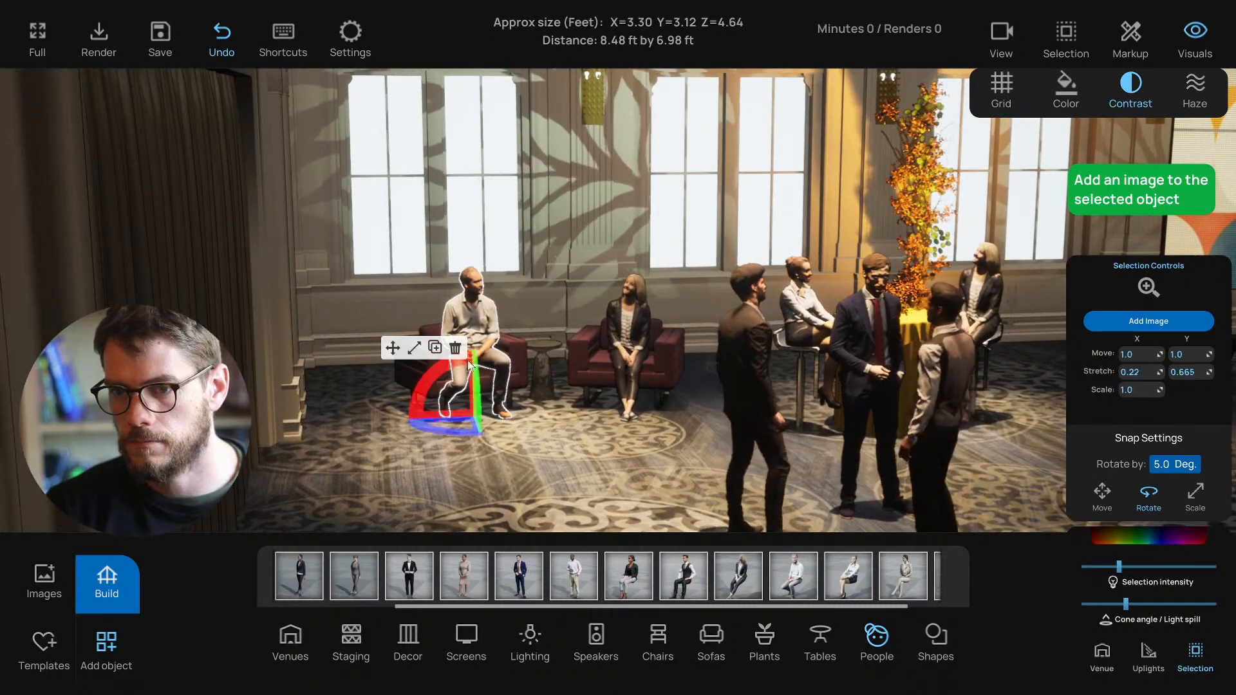
left_click(392, 347)
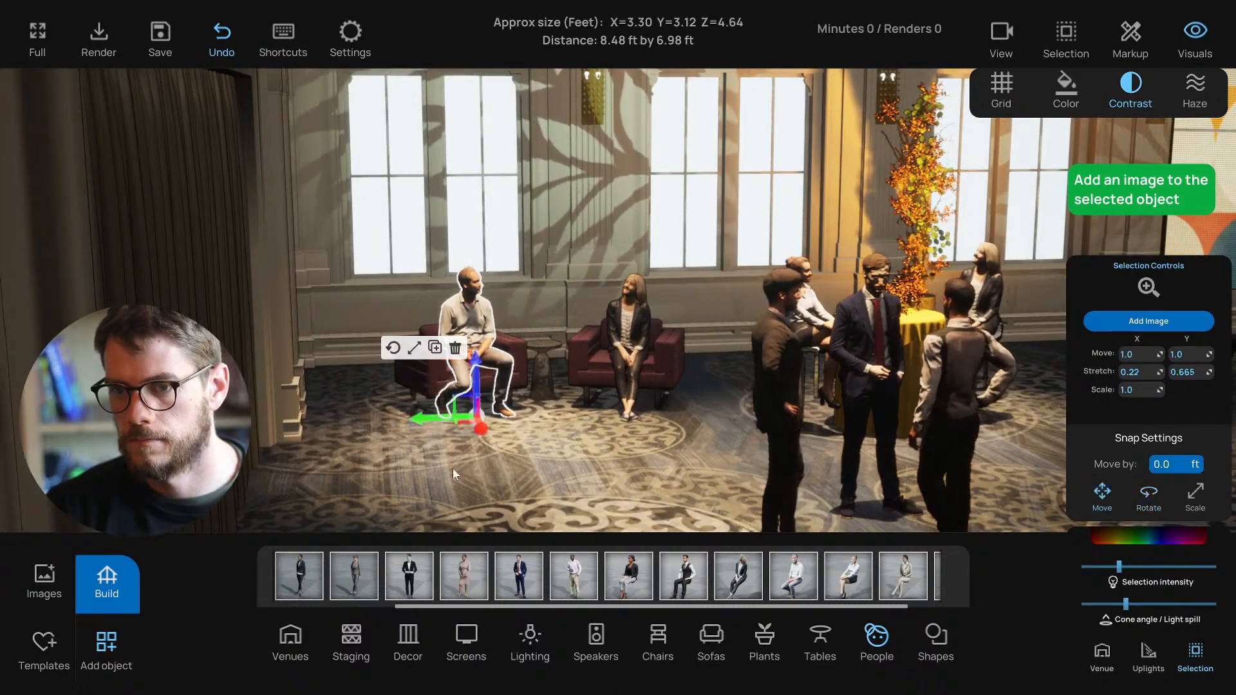
left_click(487, 454)
Step: Examine the armchair seating and side table alongside the standing guests from farther back in the room
key("d")
key("s")
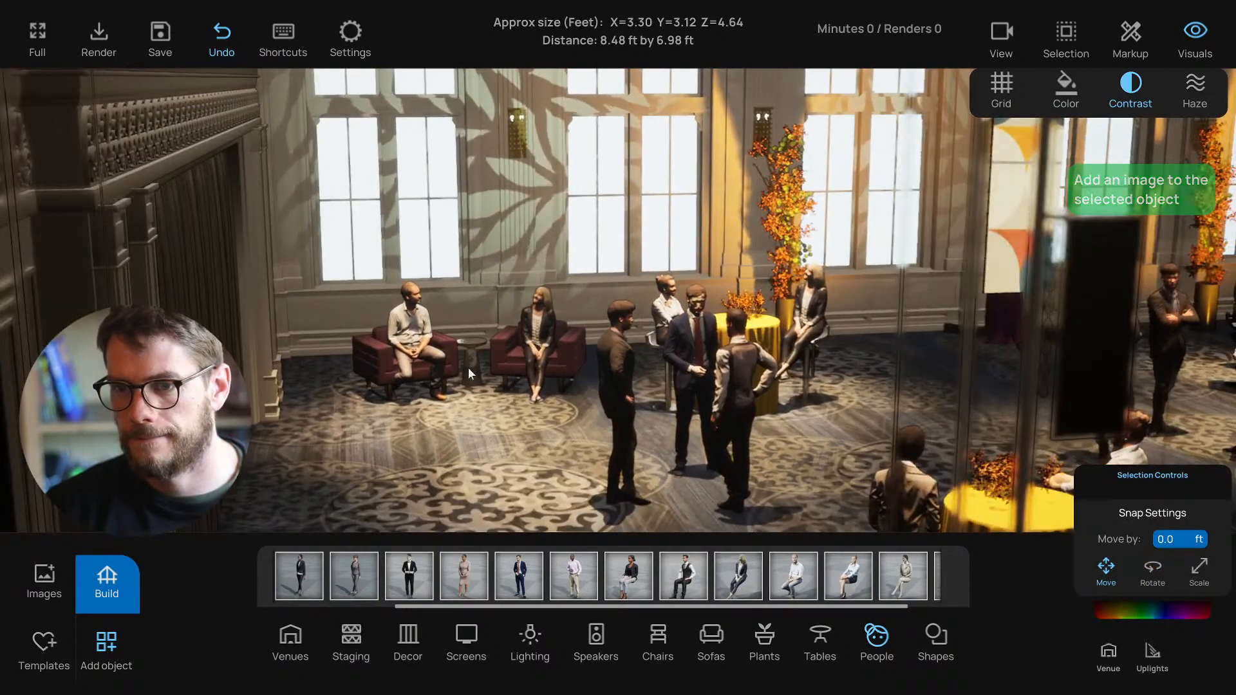
left_click(469, 370)
left_click(466, 448)
key("s")
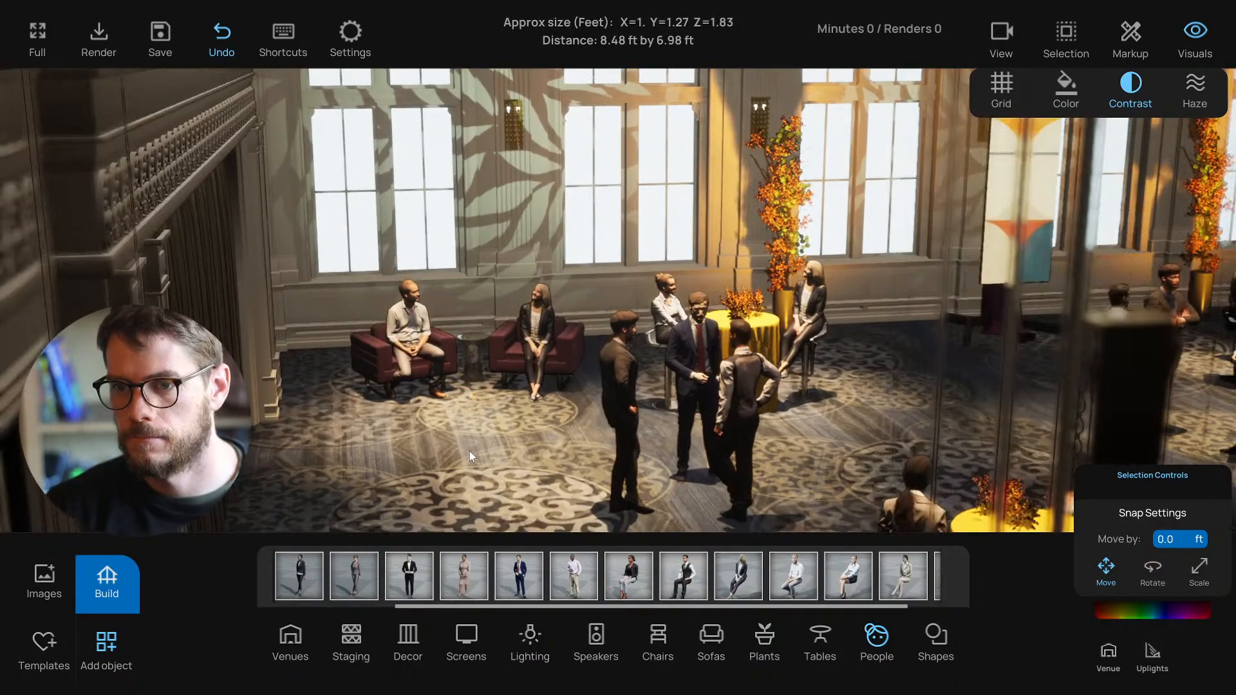
key("d")
right_click_drag(469, 451, 686, 287)
key("a")
key("s")
Step: Switch to the top view and cycle through its color styles, settling on dark outlines over a light background
key("t")
scroll(684, 302, "down", 3)
right_click_drag(666, 491, 647, 372)
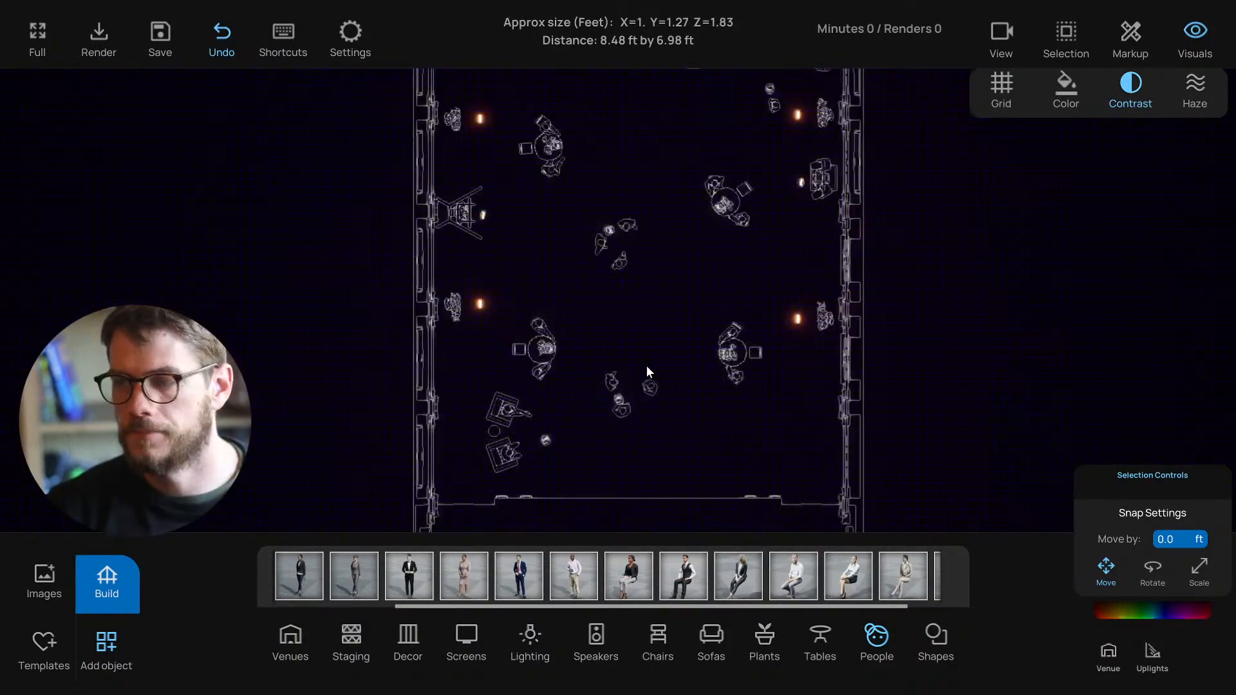
left_click(1066, 90)
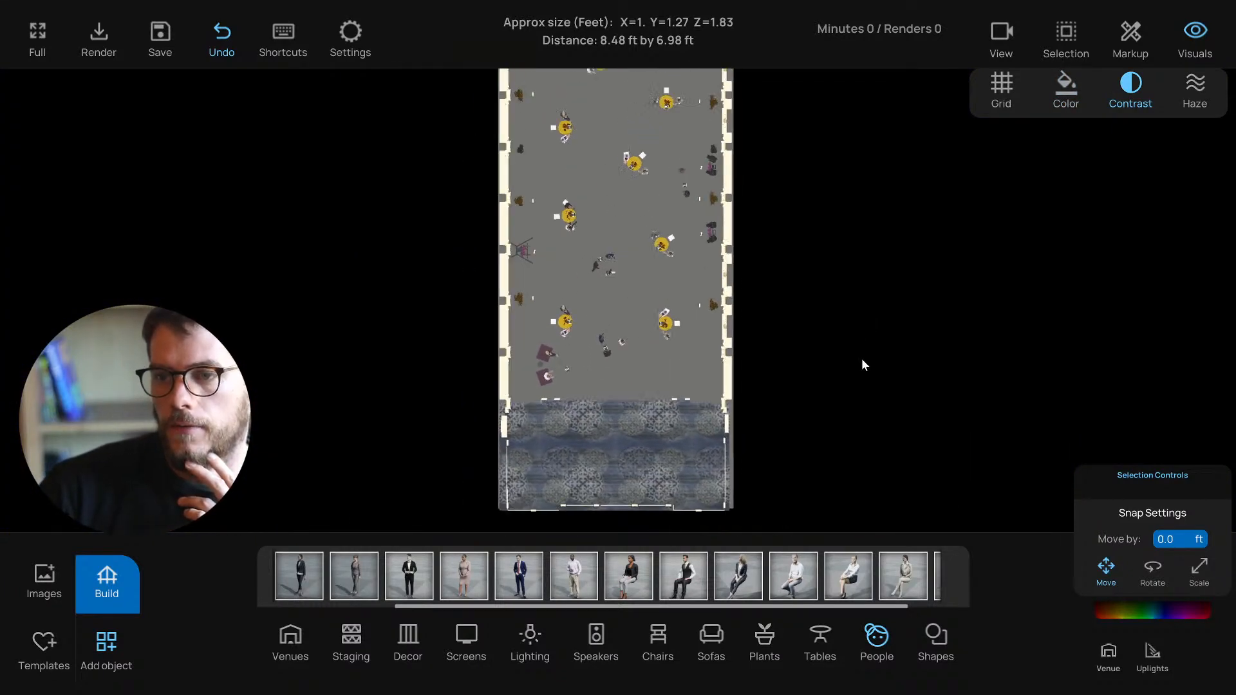
left_click(1065, 95)
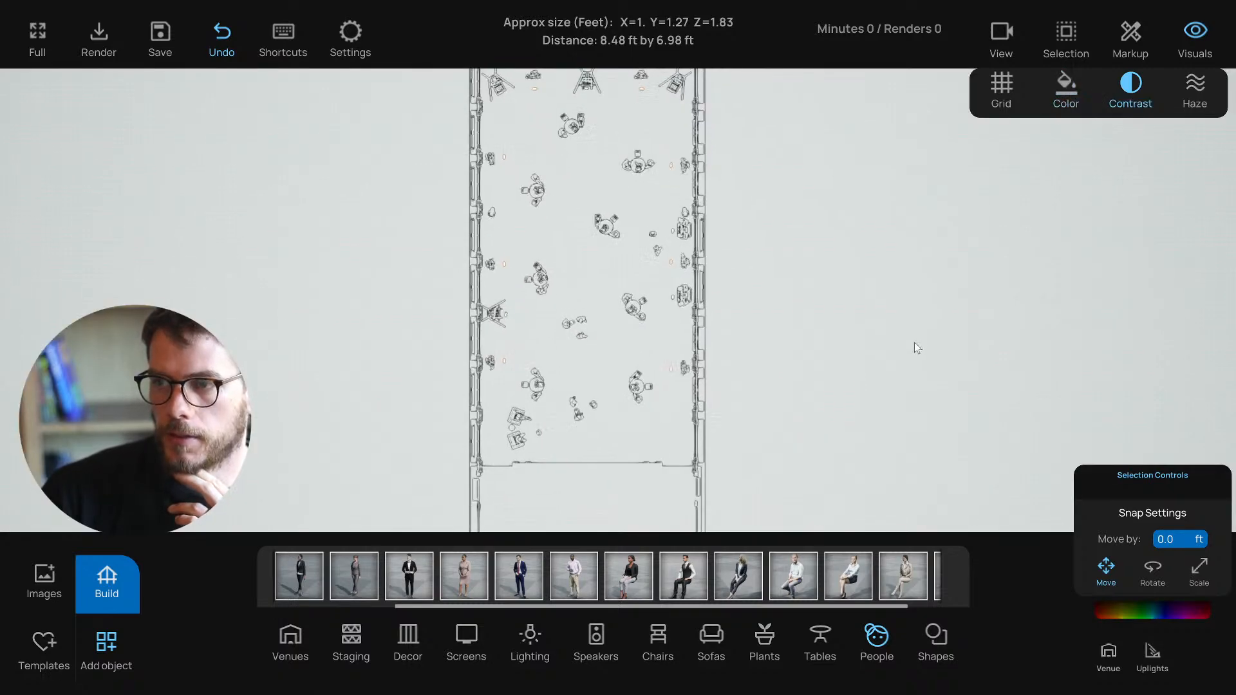
left_click(1062, 89)
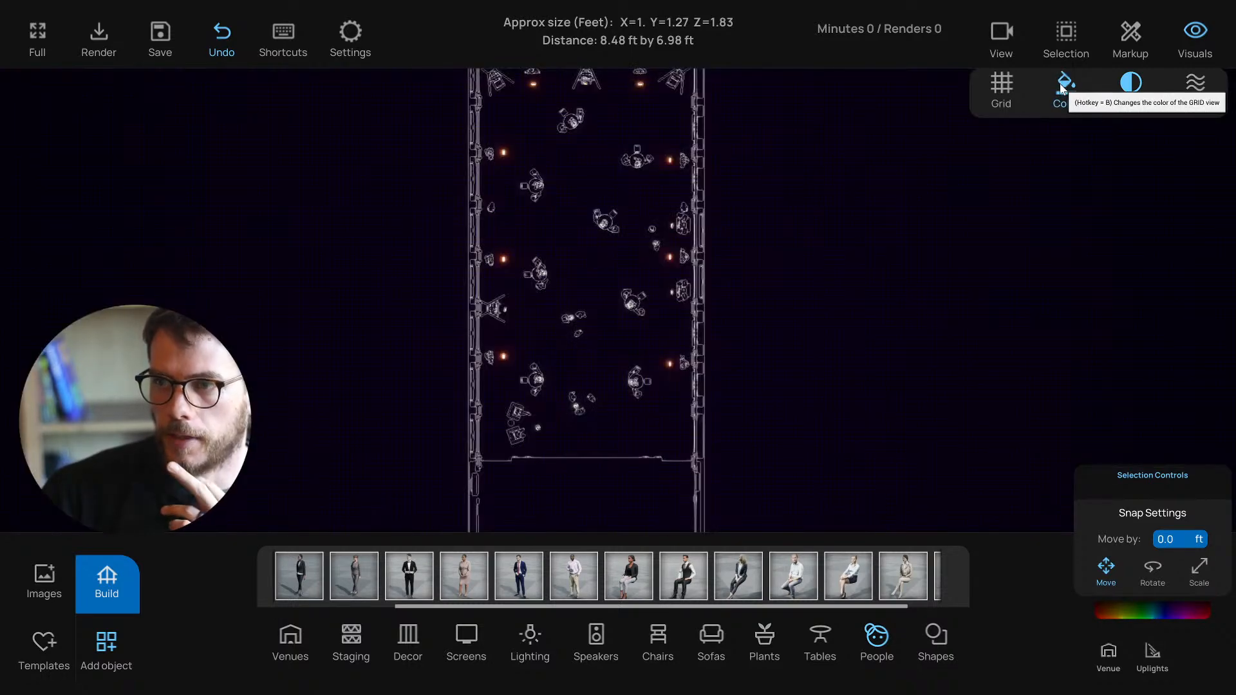
left_click(1062, 89)
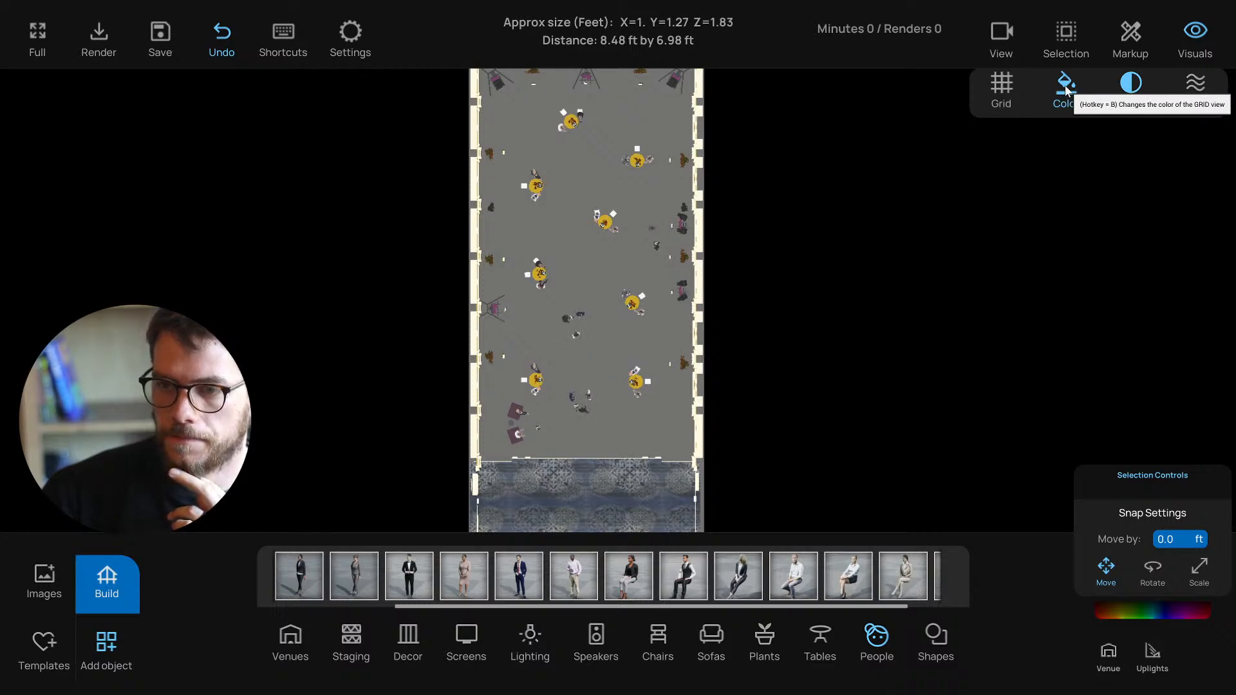
left_click(1064, 89)
left_click(1065, 89)
left_click(1064, 88)
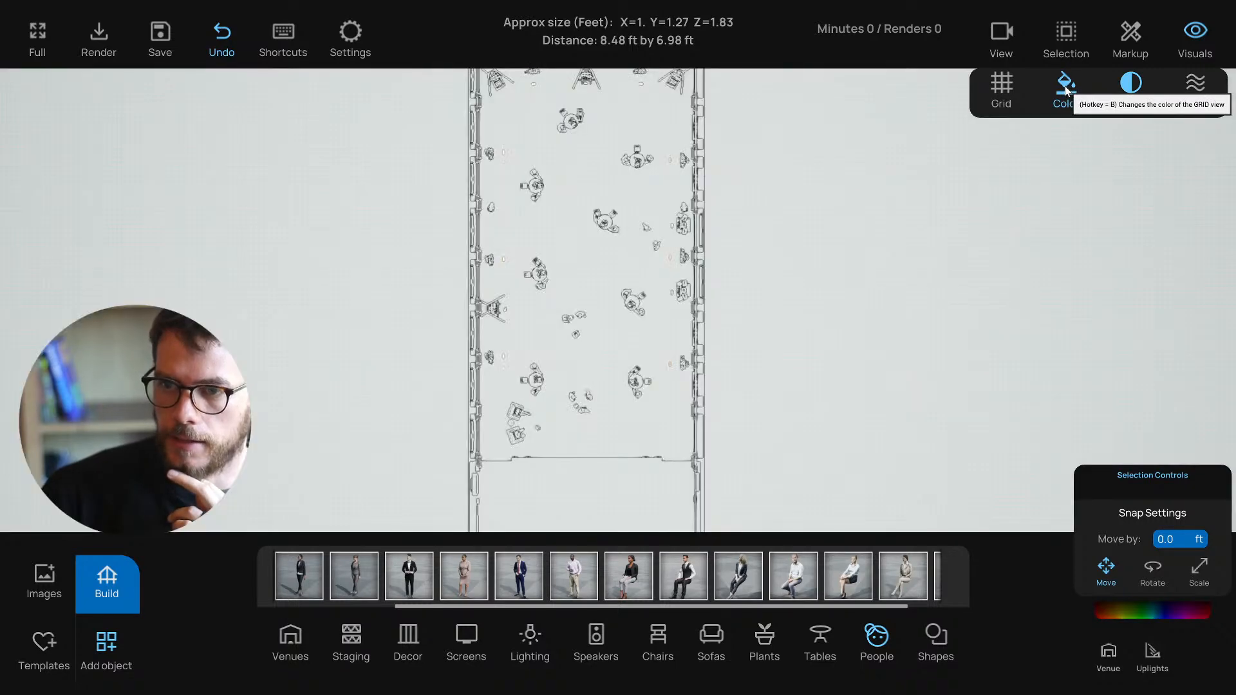
scroll(600, 369, "up", 5)
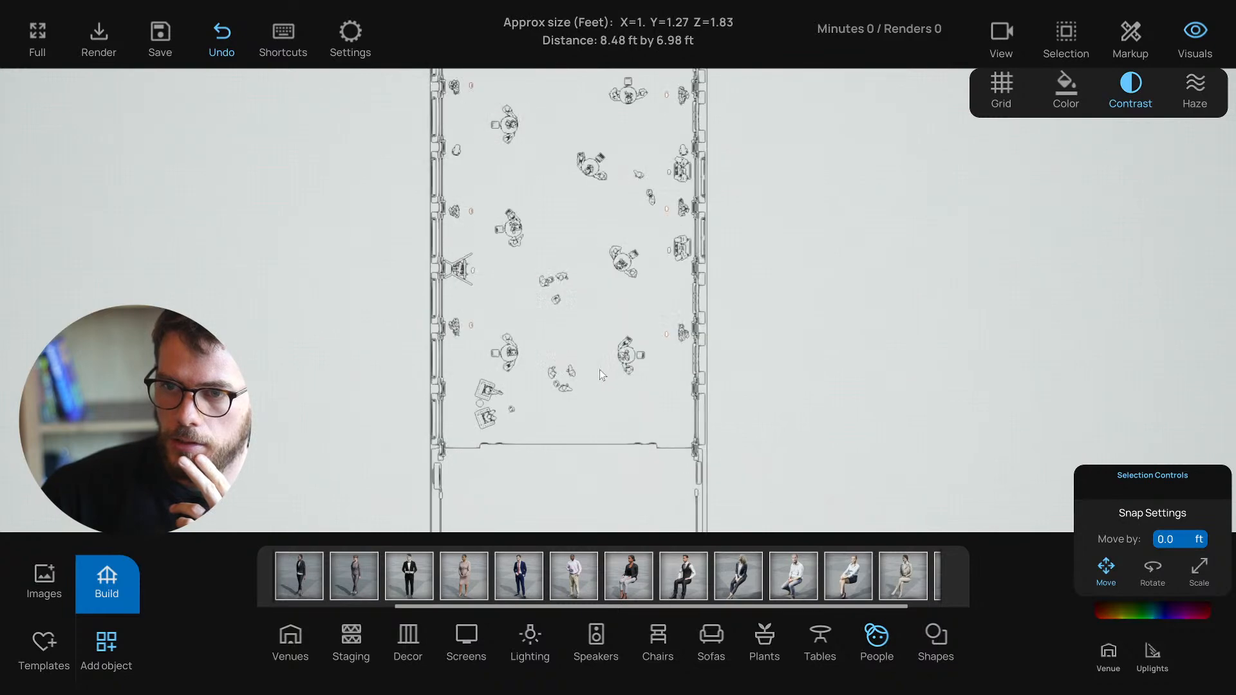
scroll(568, 383, "up", 5)
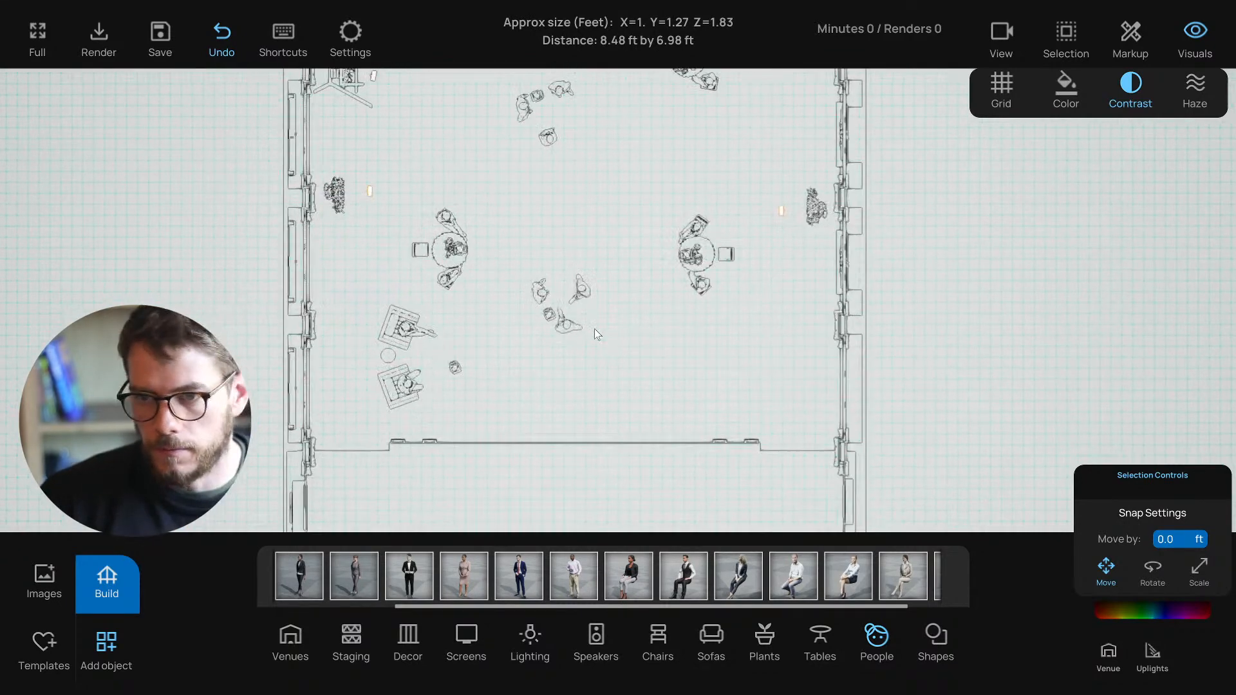
scroll(514, 357, "down", 3)
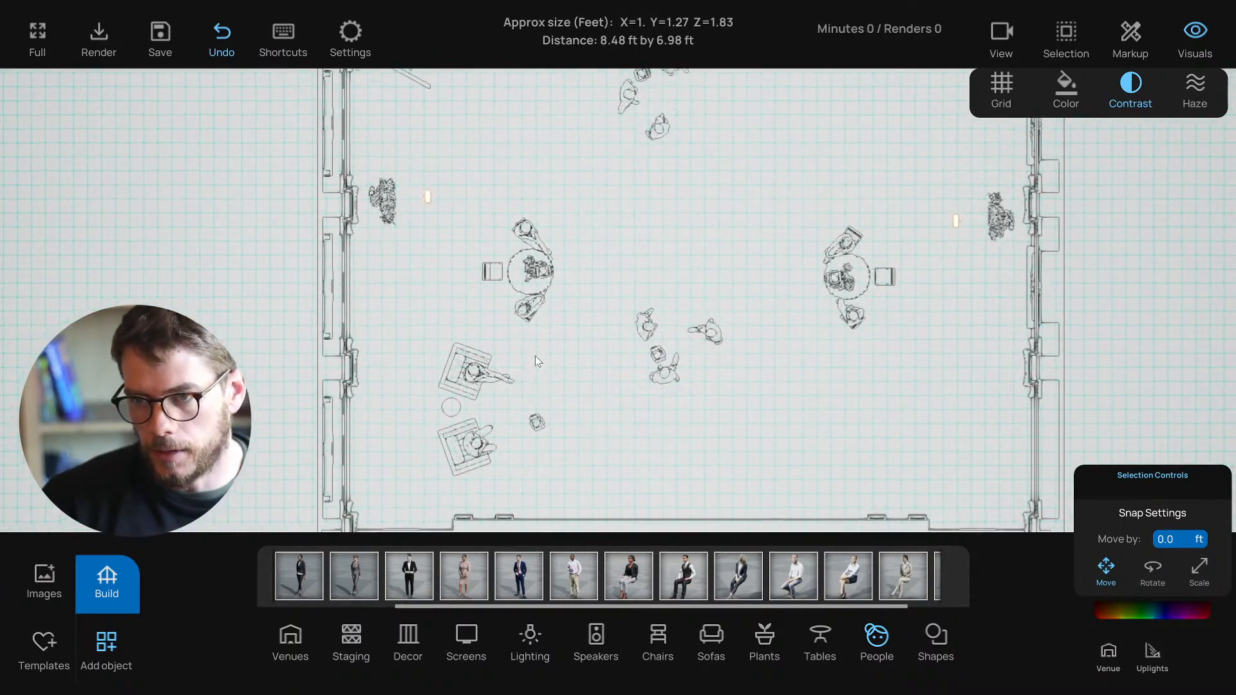
Step: Nudge the cocktail table group with two seated guests beside the armchair lounge to a slightly different spot
left_click(537, 303)
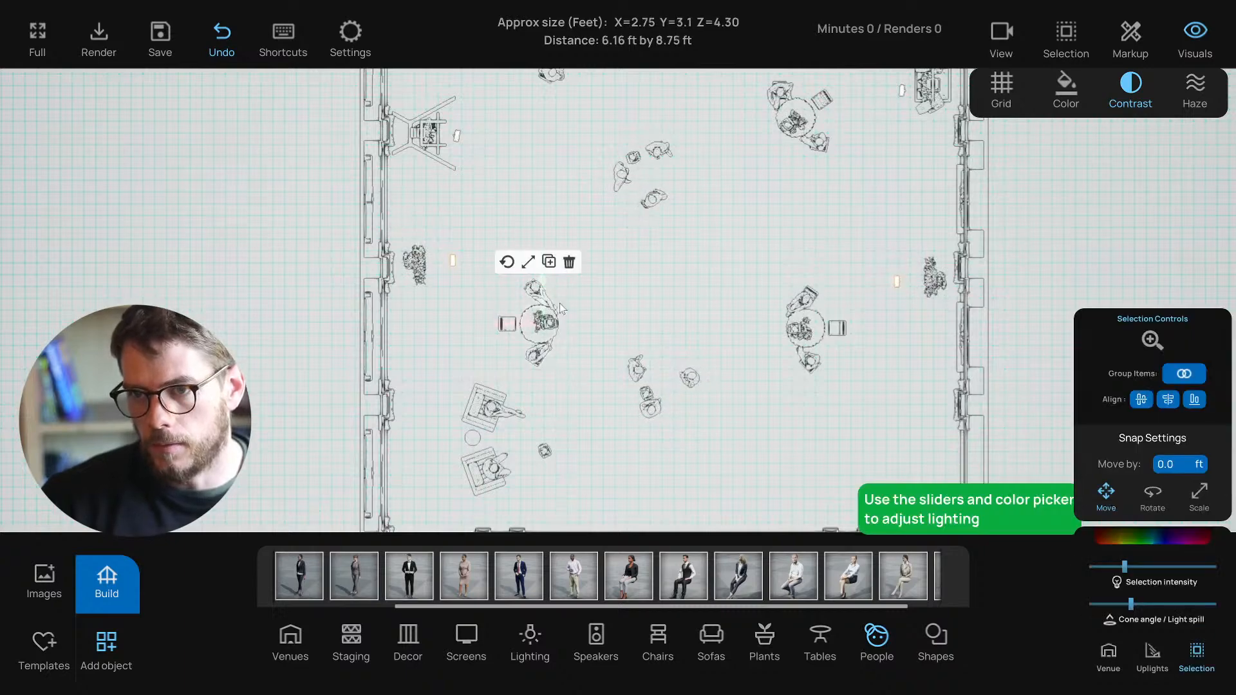
scroll(595, 327, "down", 2)
left_click_drag(554, 366, 558, 359)
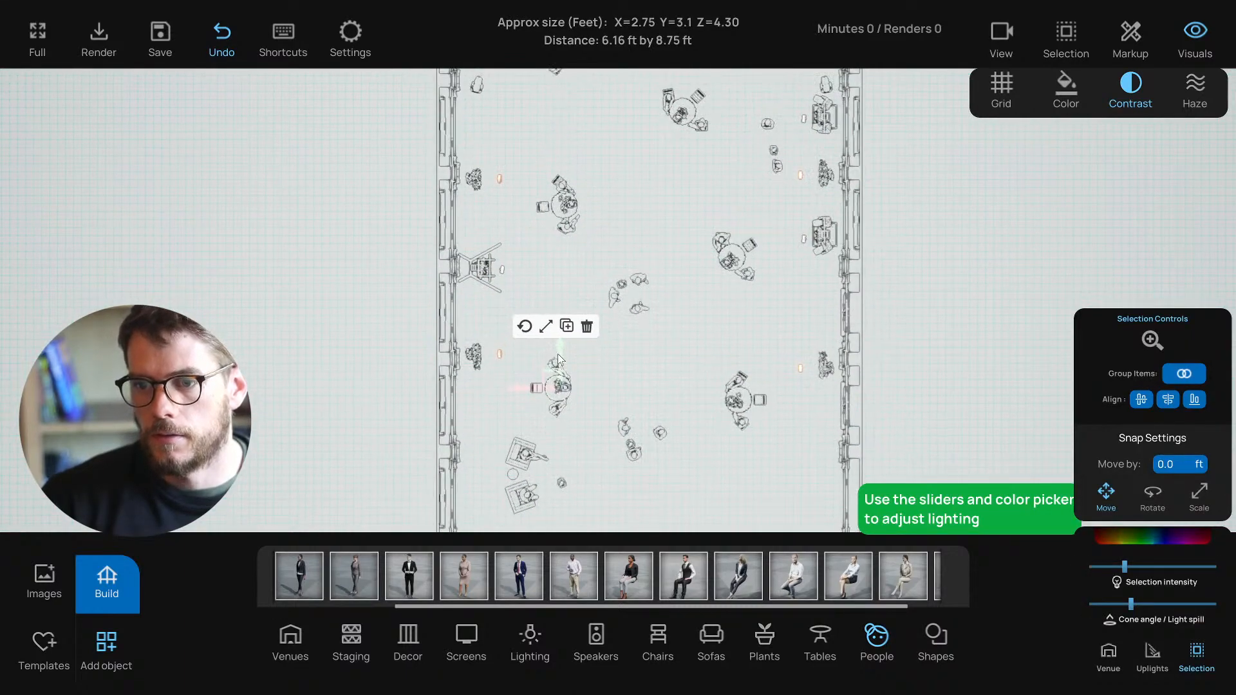
mouse_move(596, 367)
middle_mouse_down()
mouse_move(593, 403)
mouse_move(595, 376)
middle_mouse_up()
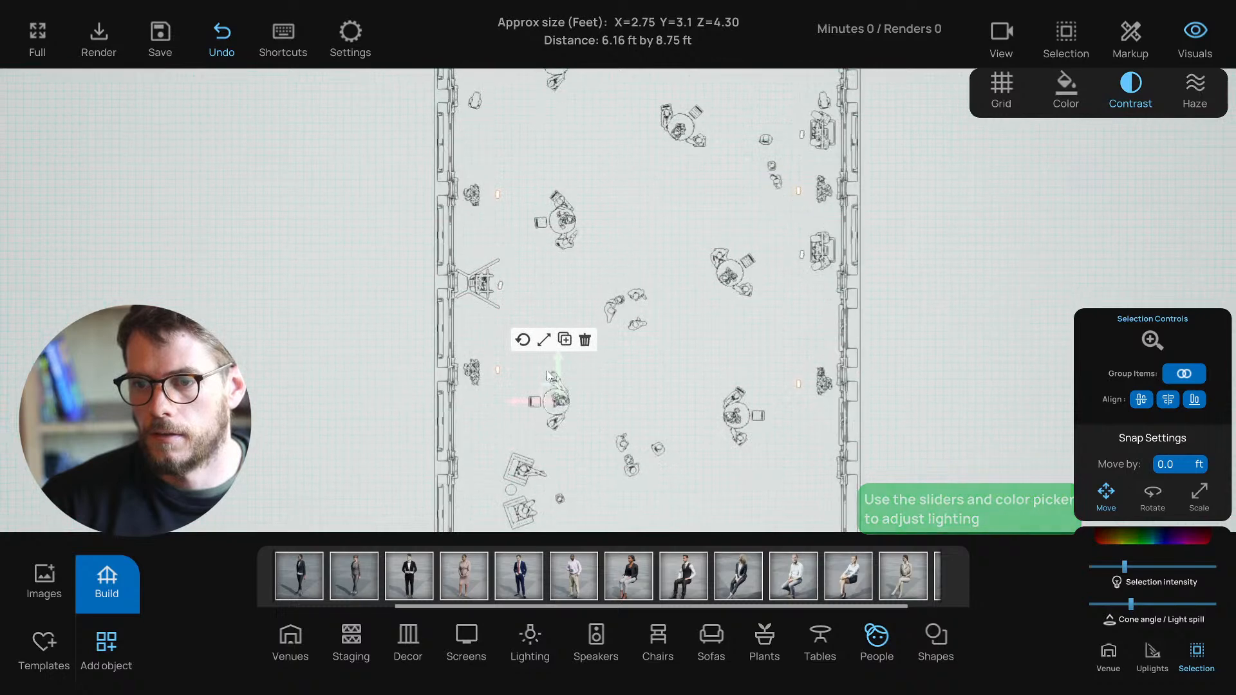
left_click_drag(562, 367, 562, 364)
left_click(601, 376)
Step: Select both occupied armchairs with their side table and light, rotate the set and shift it within its corner
middle_click_drag(601, 376, 548, 193)
middle_click_drag(555, 303, 547, 359)
left_click_drag(417, 320, 506, 380)
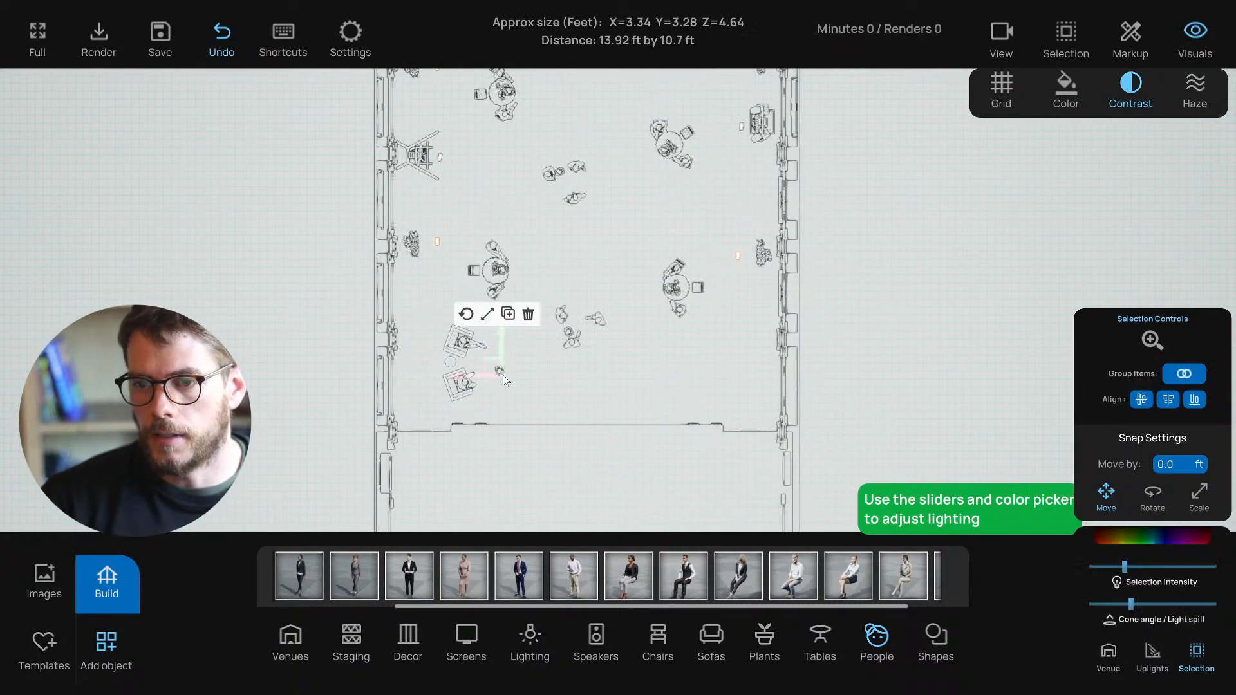
left_click(467, 315)
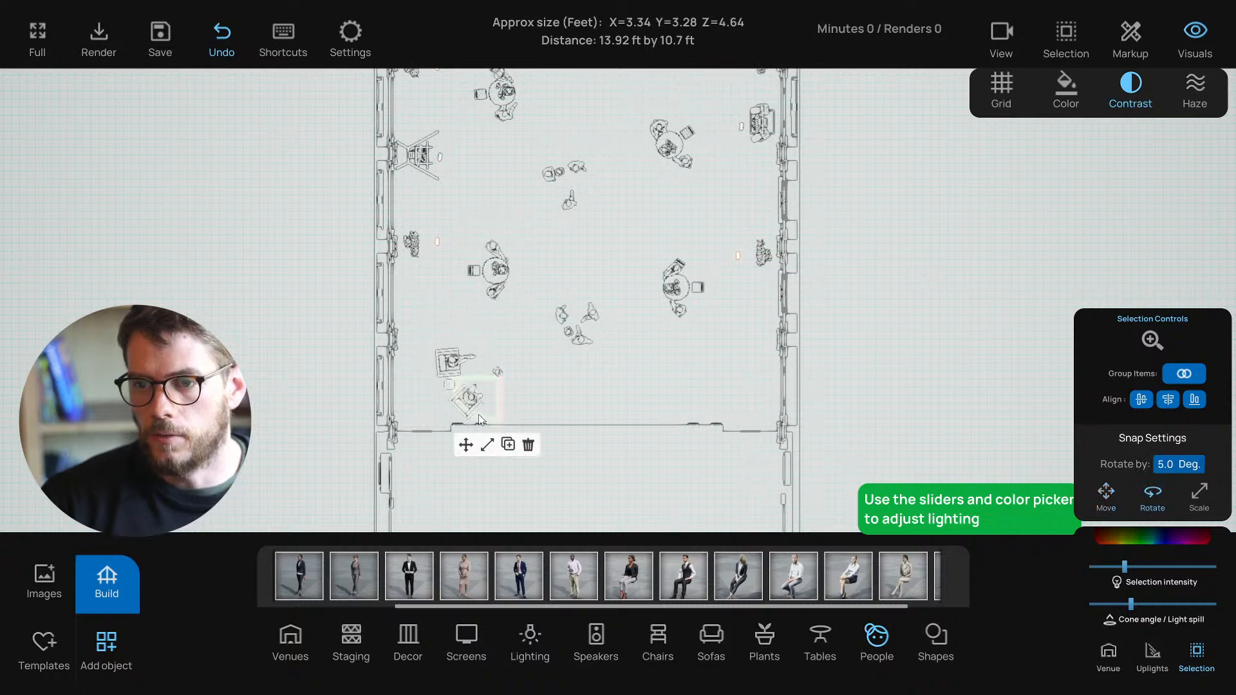
left_click(465, 444)
left_click_drag(484, 358, 468, 350)
Step: Duplicate the armchair set, place the copy near the opposite long wall and rotate it to face into the room
scroll(477, 354, "down", 3)
middle_click_drag(552, 324, 450, 464)
right_click_drag(450, 463, 495, 371)
key("ctrl+c")
left_click_drag(429, 381, 582, 276)
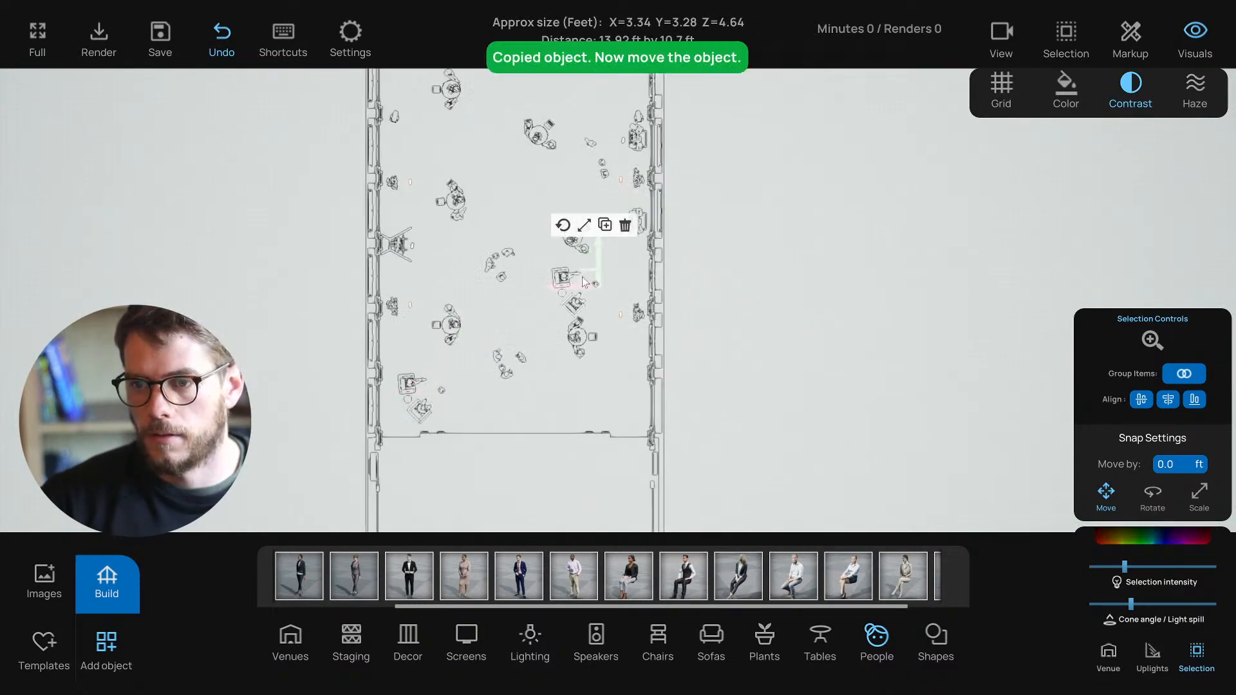
left_click(561, 226)
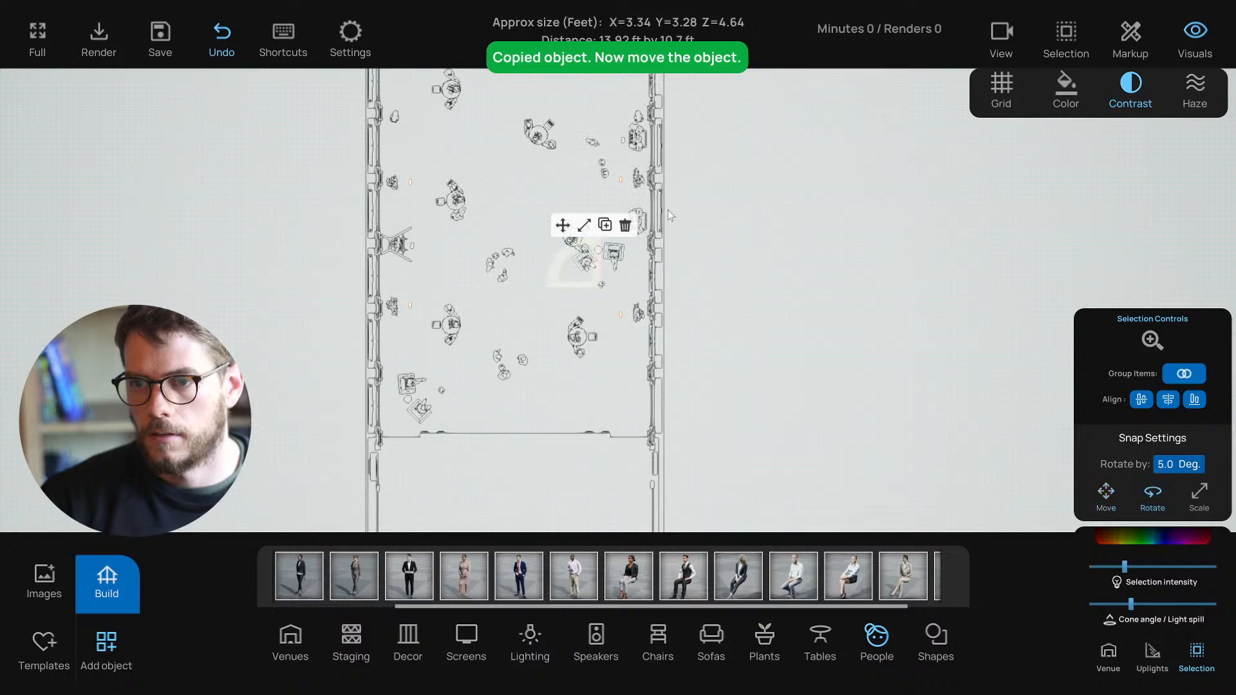
left_click_drag(572, 248, 601, 242)
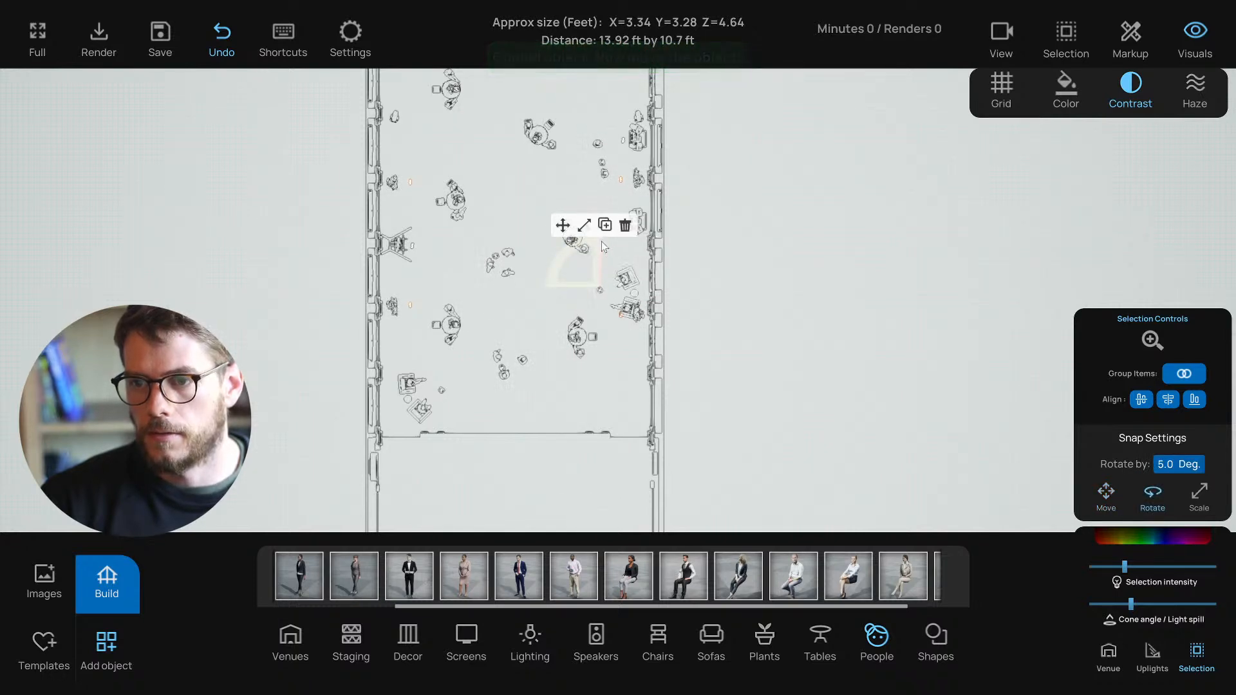
left_click(561, 225)
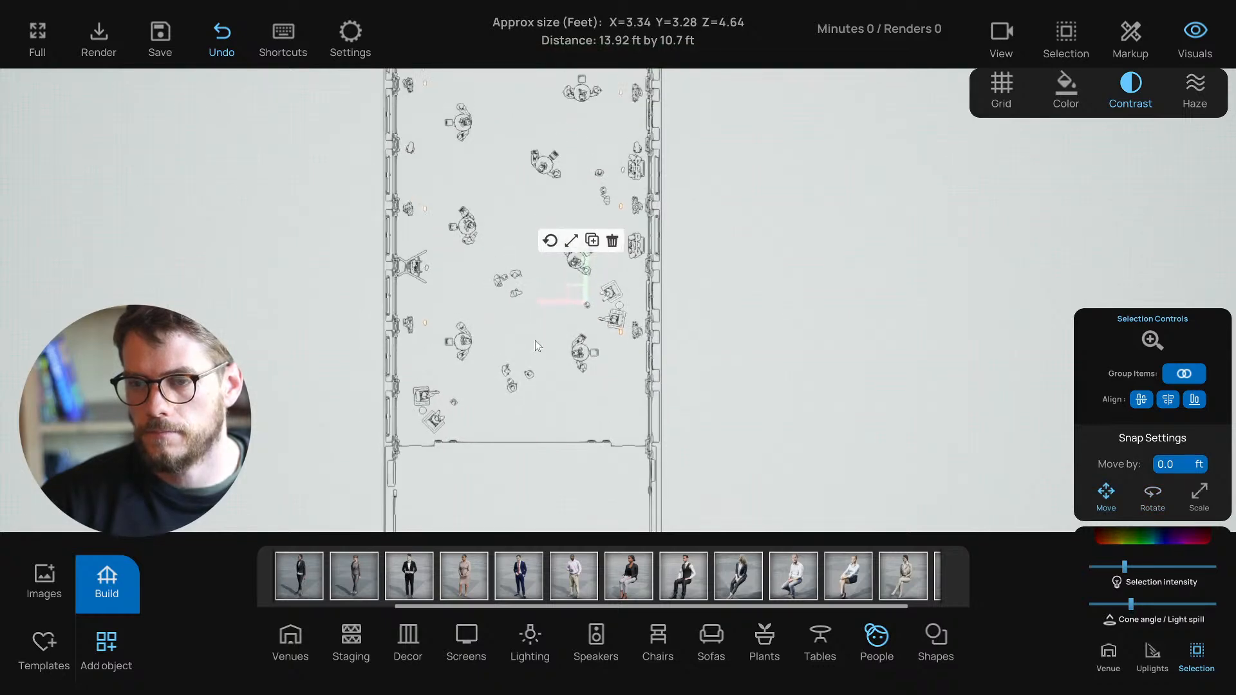
Step: Move the duplicated armchair set to the far-end corner in front of the drape and rotate it towards the room
middle_click_drag(538, 335, 550, 379)
left_click_drag(565, 395, 558, 121)
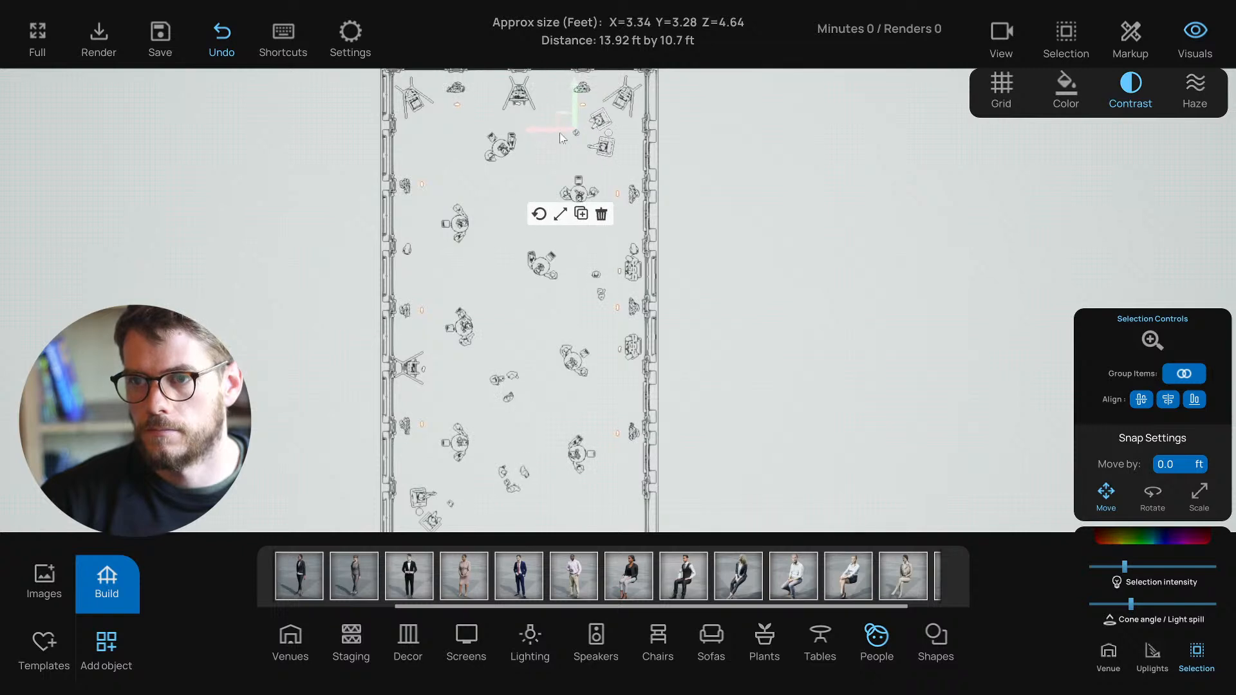
left_click(532, 214)
middle_click_drag(544, 90, 533, 130)
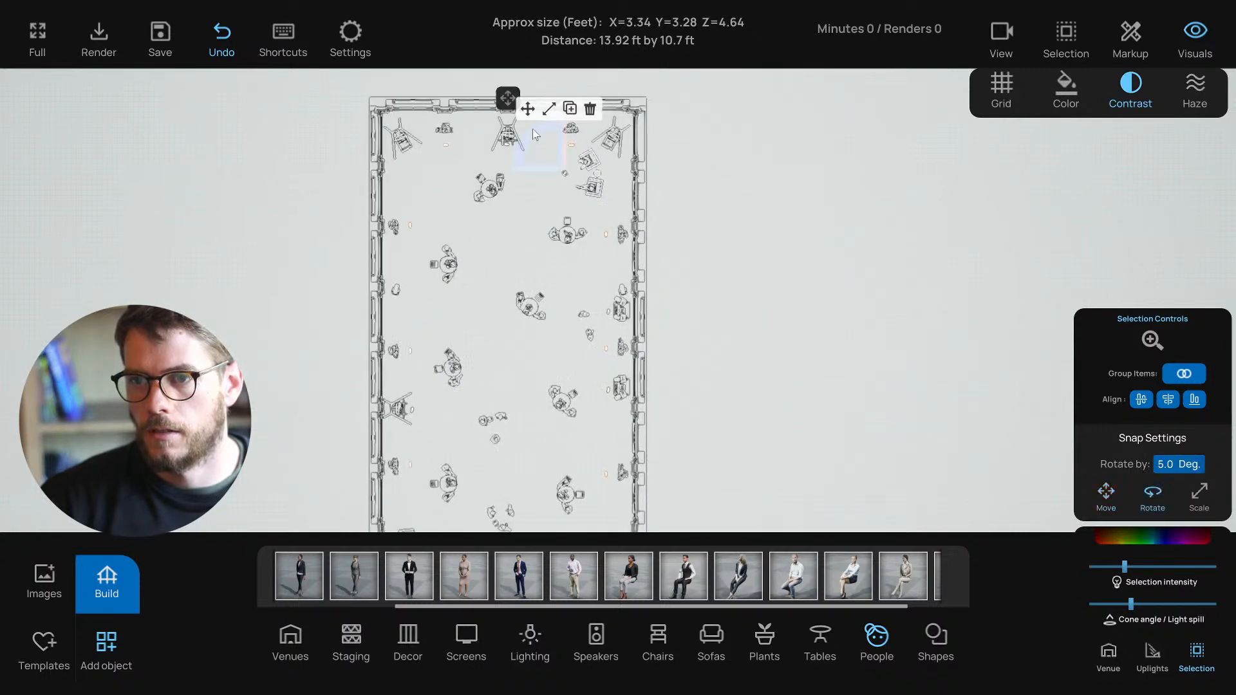
left_click_drag(542, 159, 390, 183)
Step: Duplicate the far-end armchair set into the opposite far corner, rotating and positioning the copy to face the room
key("ctrl+c")
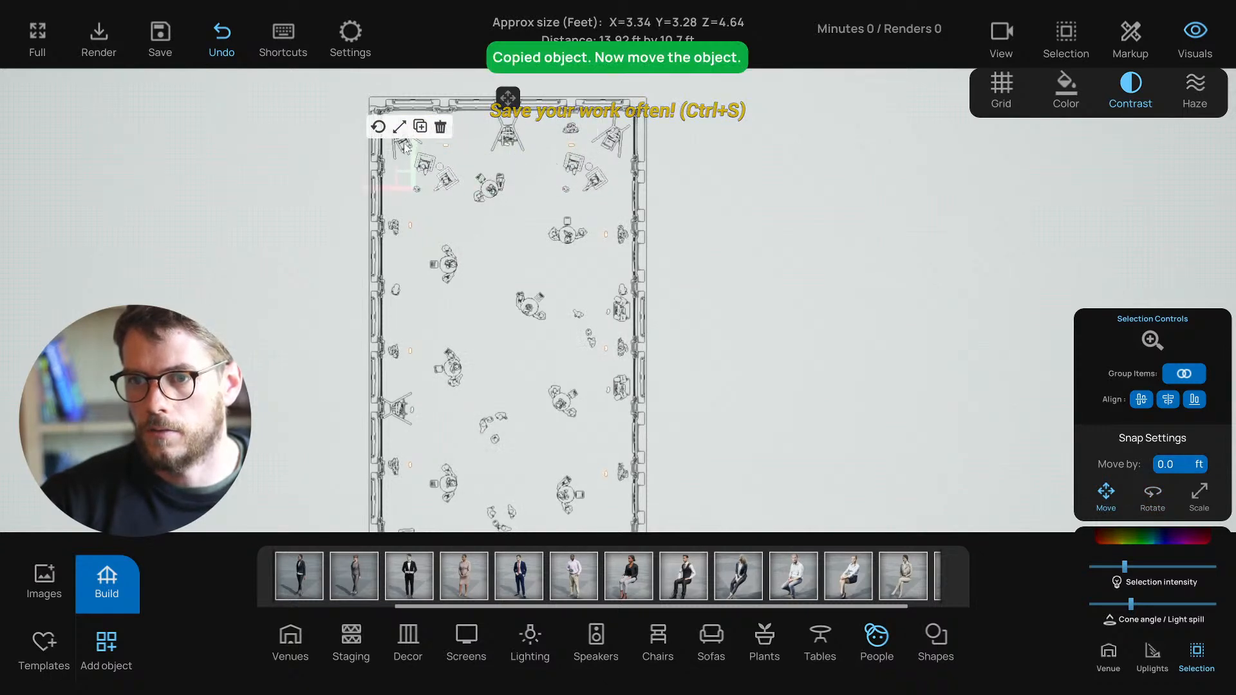
left_click(378, 127)
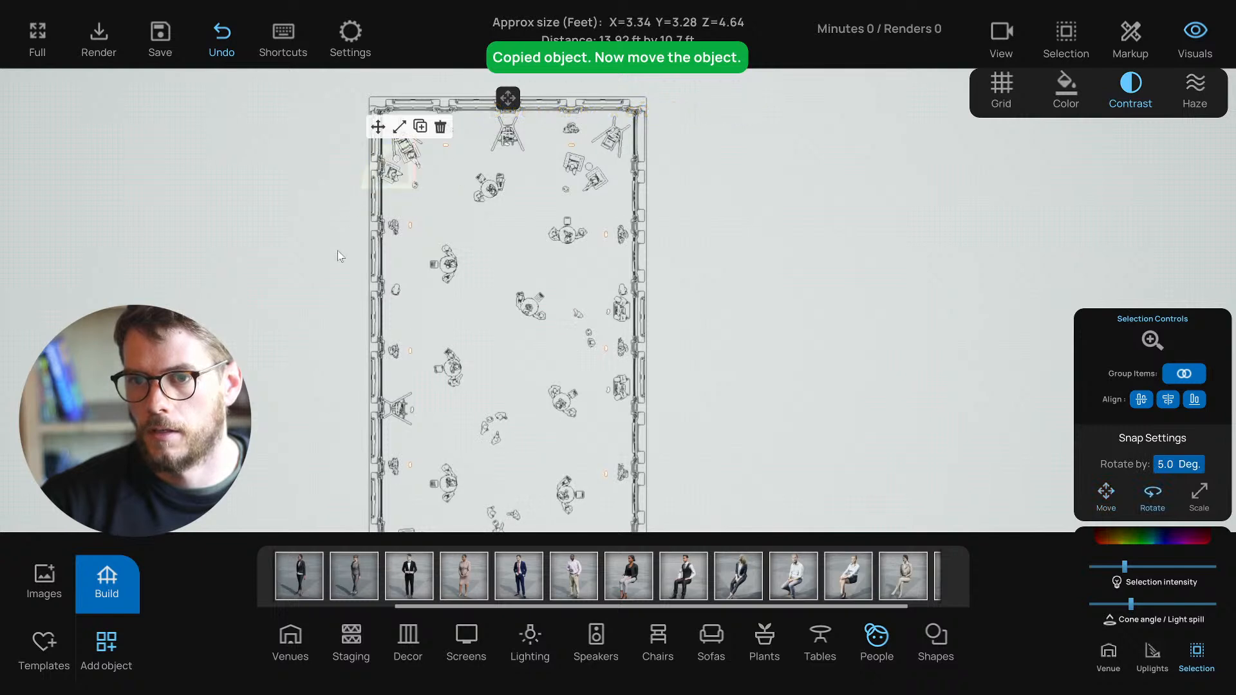
left_click(378, 127)
left_click_drag(402, 179, 520, 216)
Step: Shift the nearby cocktail table group away from the newly placed far-end armchairs
left_click_drag(478, 175, 485, 190)
left_click(504, 261)
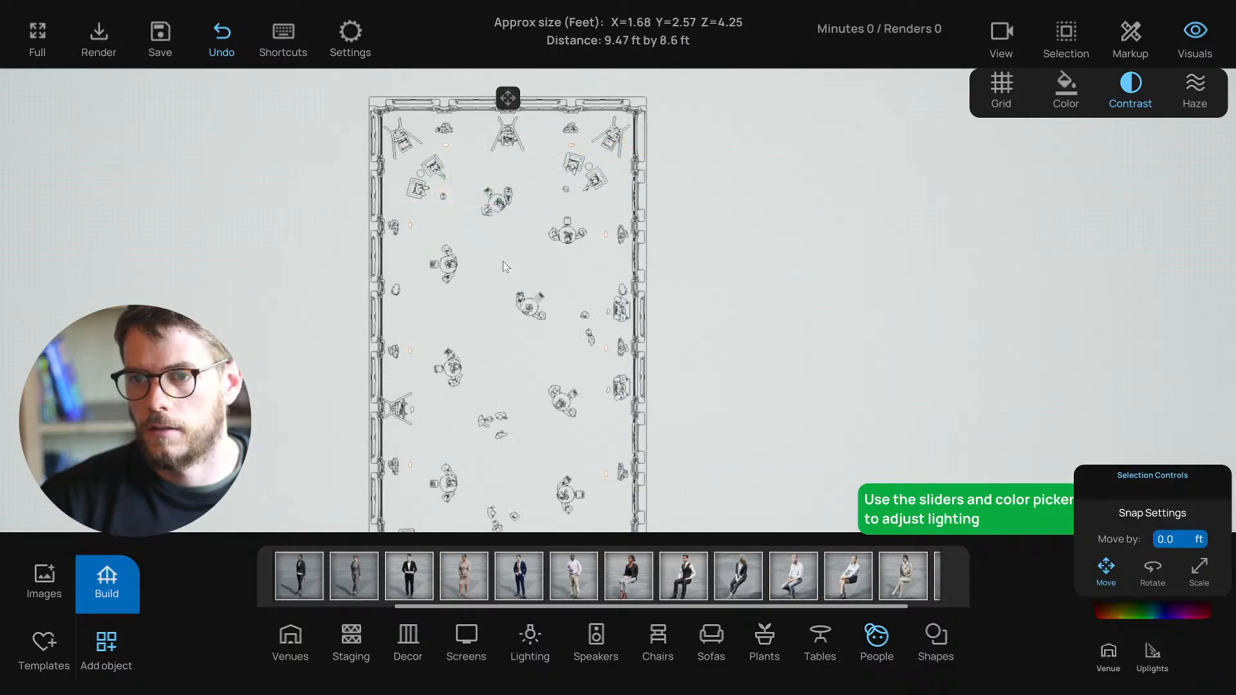
left_click_drag(503, 260, 498, 253)
Step: Examine the new armchair seating from the saved floor-level and elevated camera views
left_click(1001, 33)
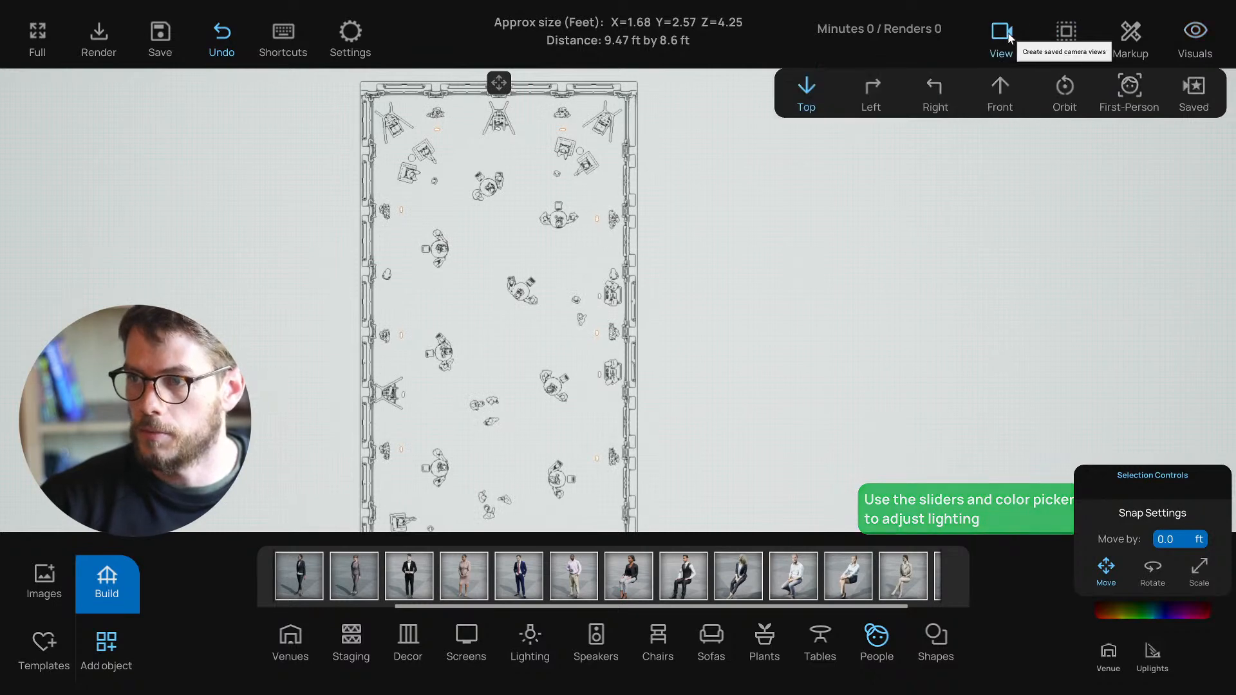
left_click(1196, 90)
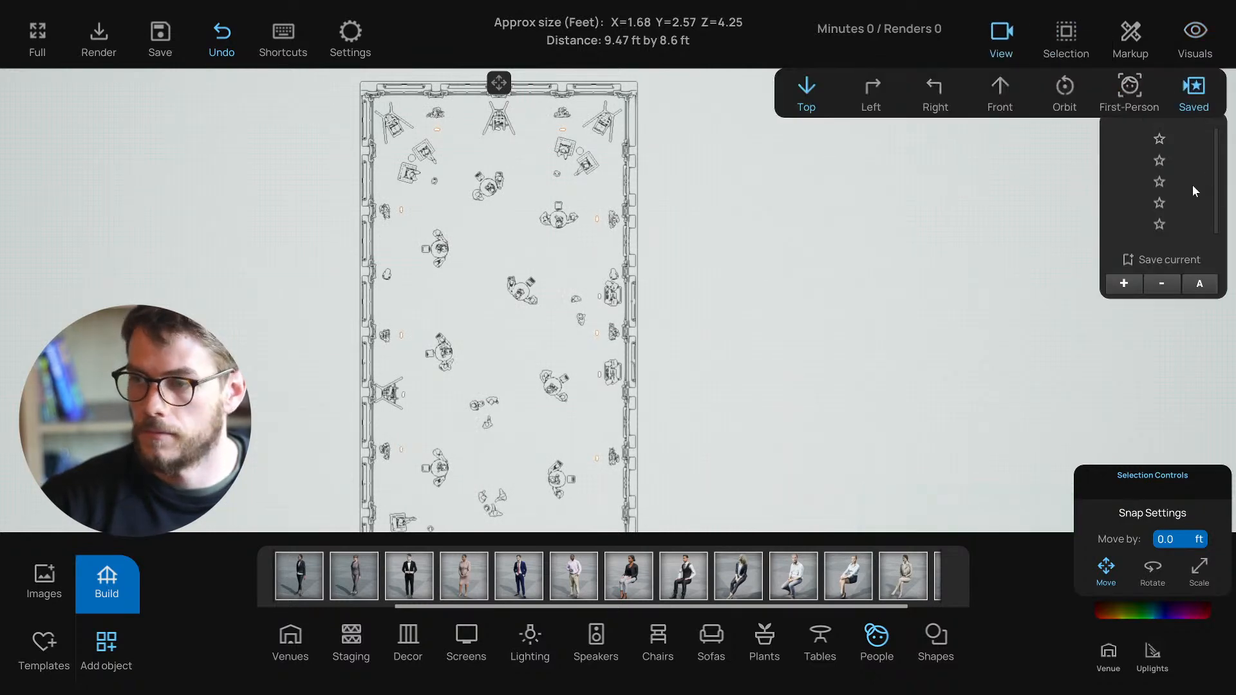
left_click(1159, 181)
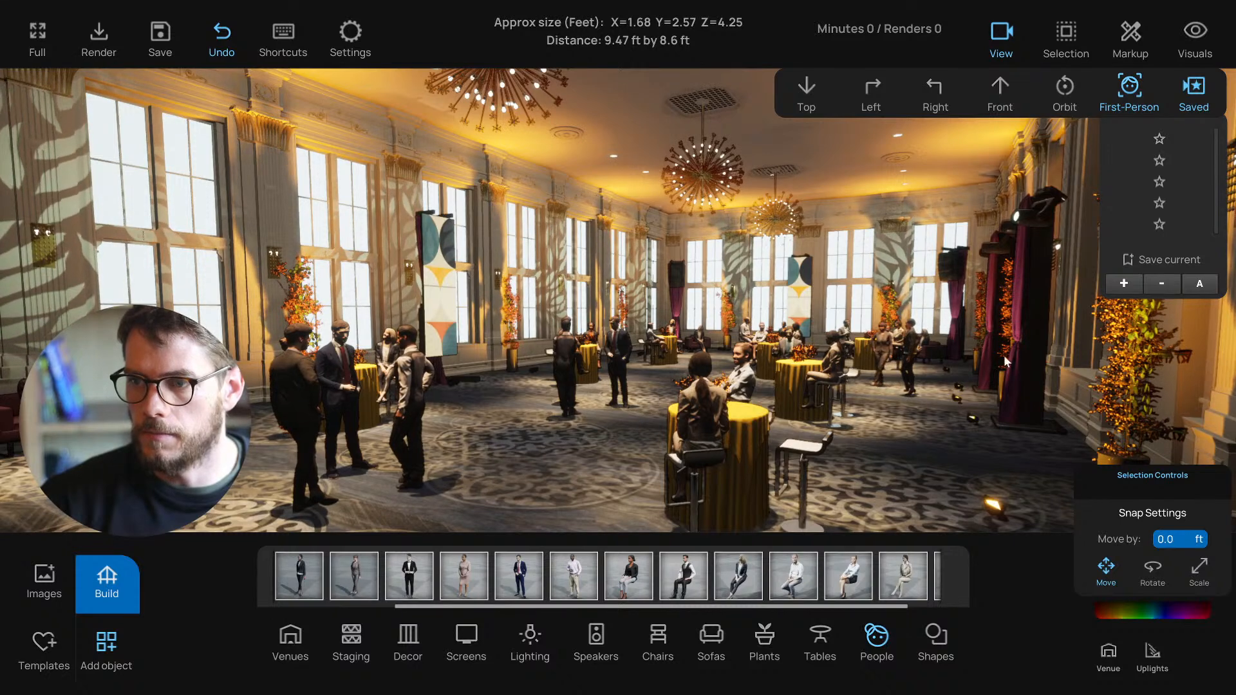
left_click(1160, 204)
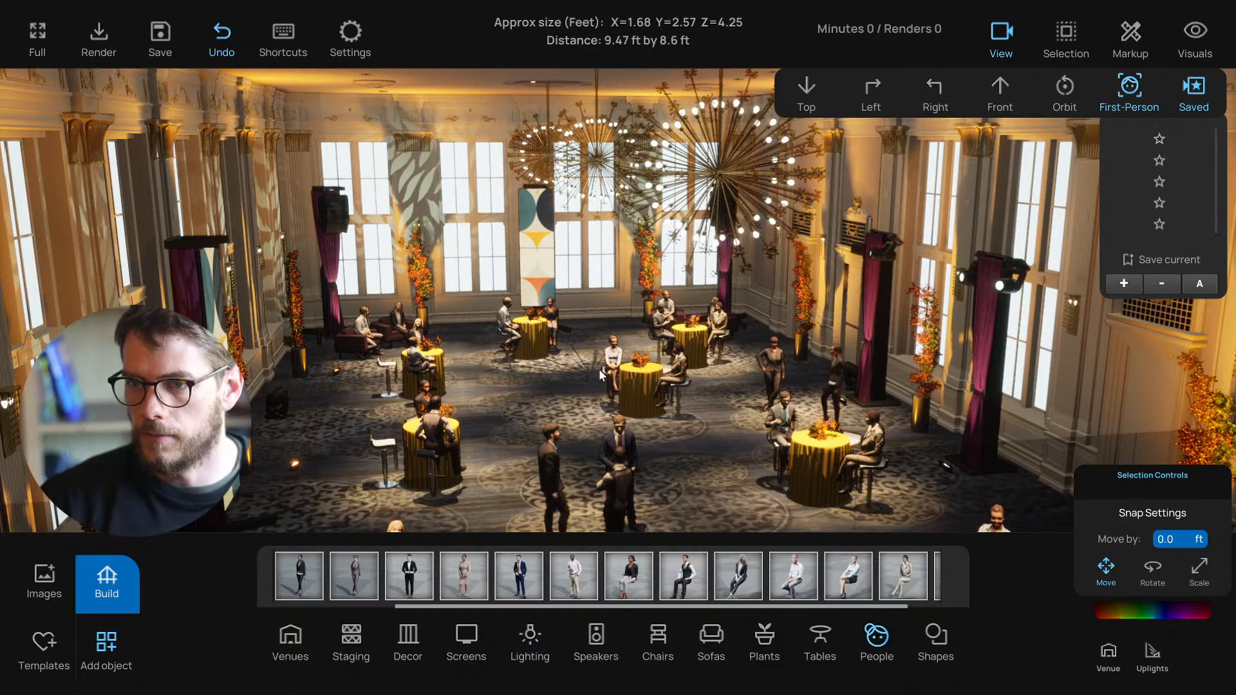
left_click(1159, 182)
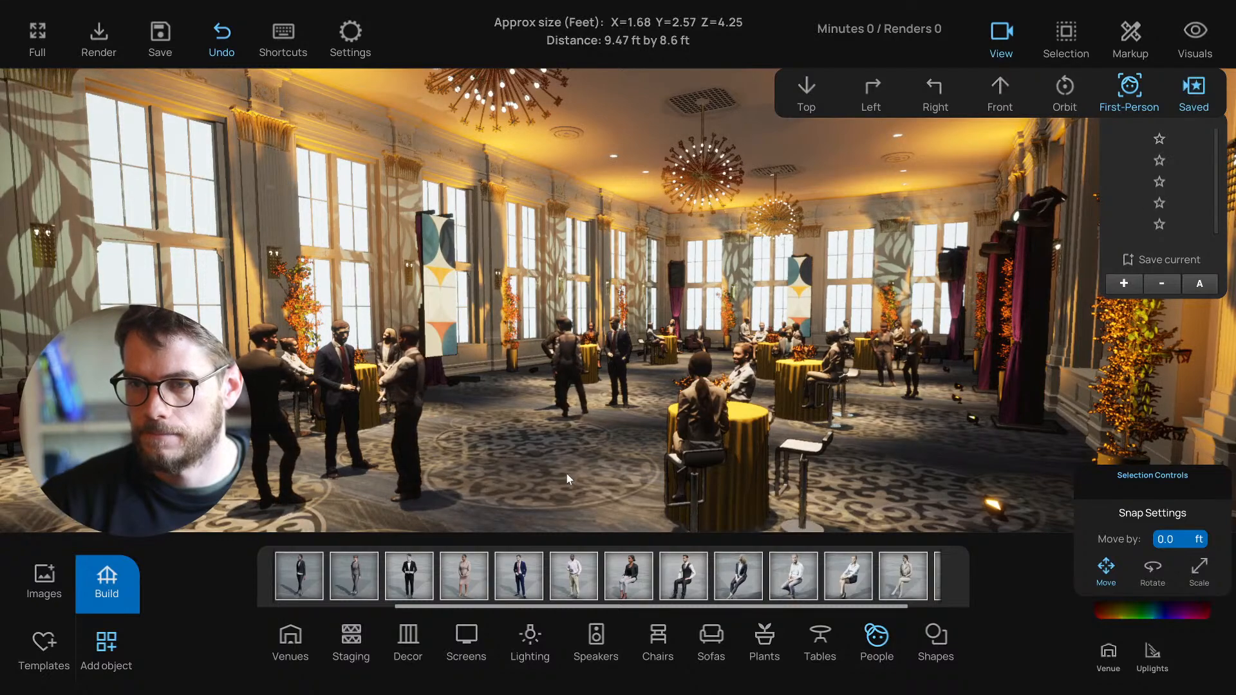
Step: In the top view, shift the near-end armchair set slightly and move its light closer to the chairs
key("t")
middle_click_drag(454, 441, 371, 285)
scroll(371, 285, "down", 2)
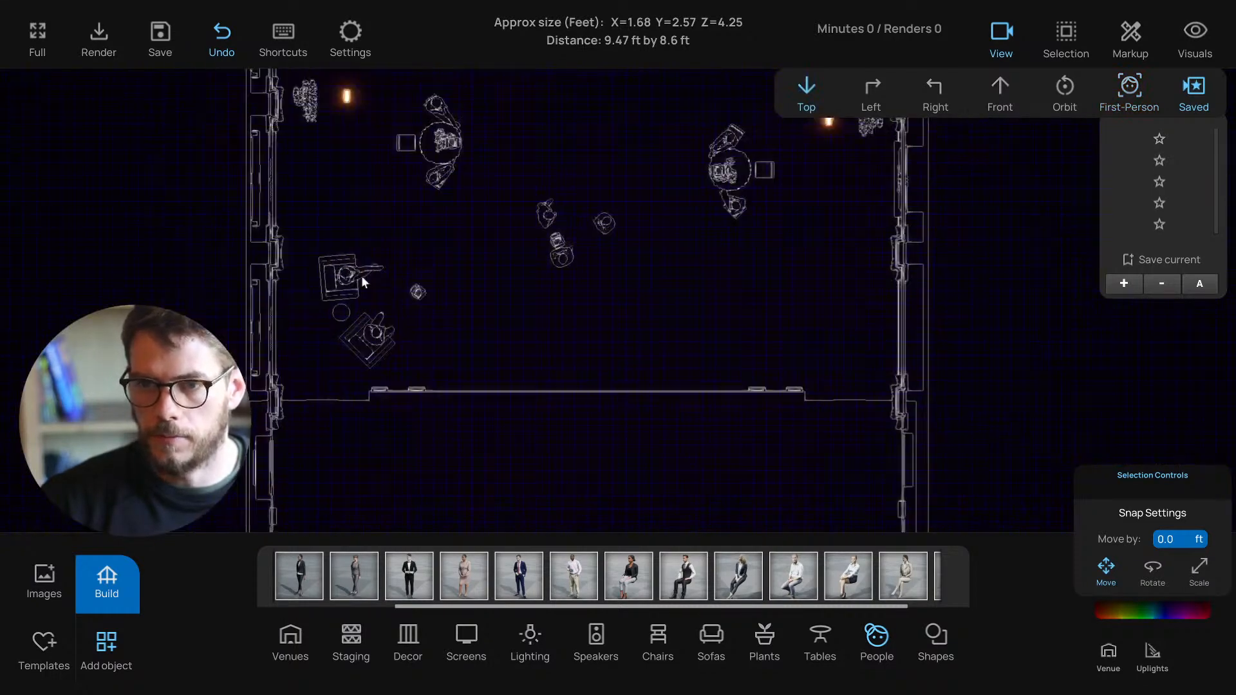
left_click(418, 291)
left_click(423, 264)
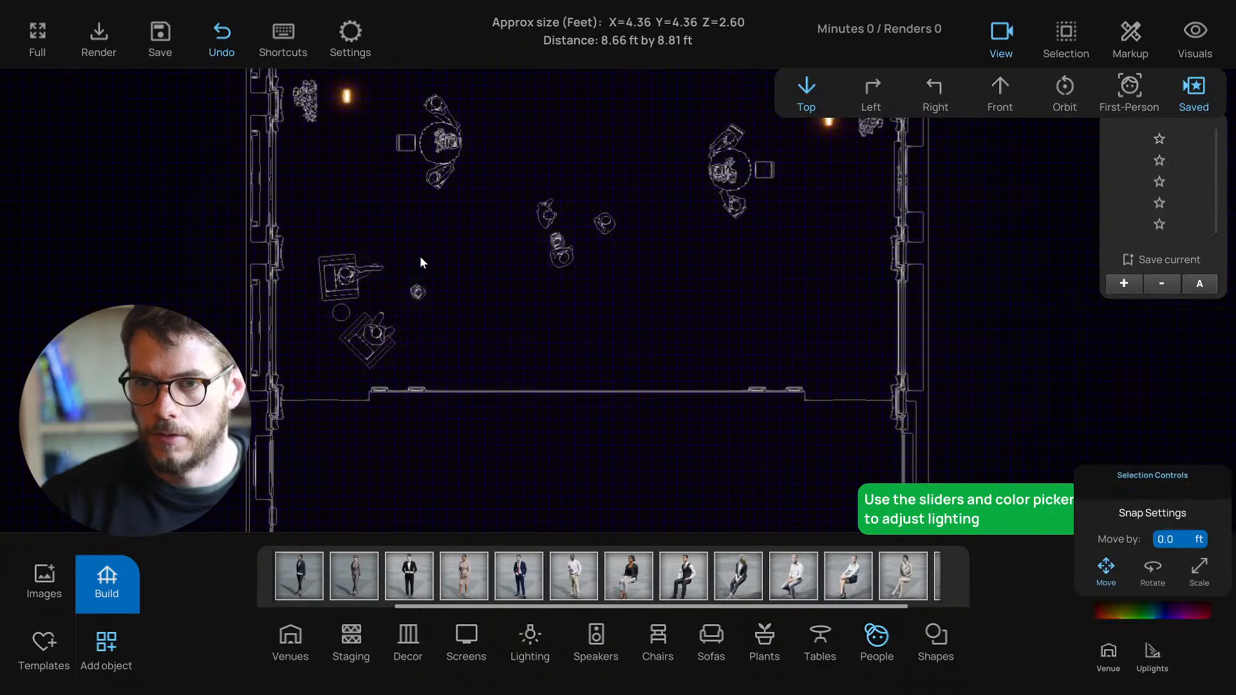
left_click_drag(326, 243, 459, 369)
left_click_drag(417, 289, 373, 268)
left_click(424, 279)
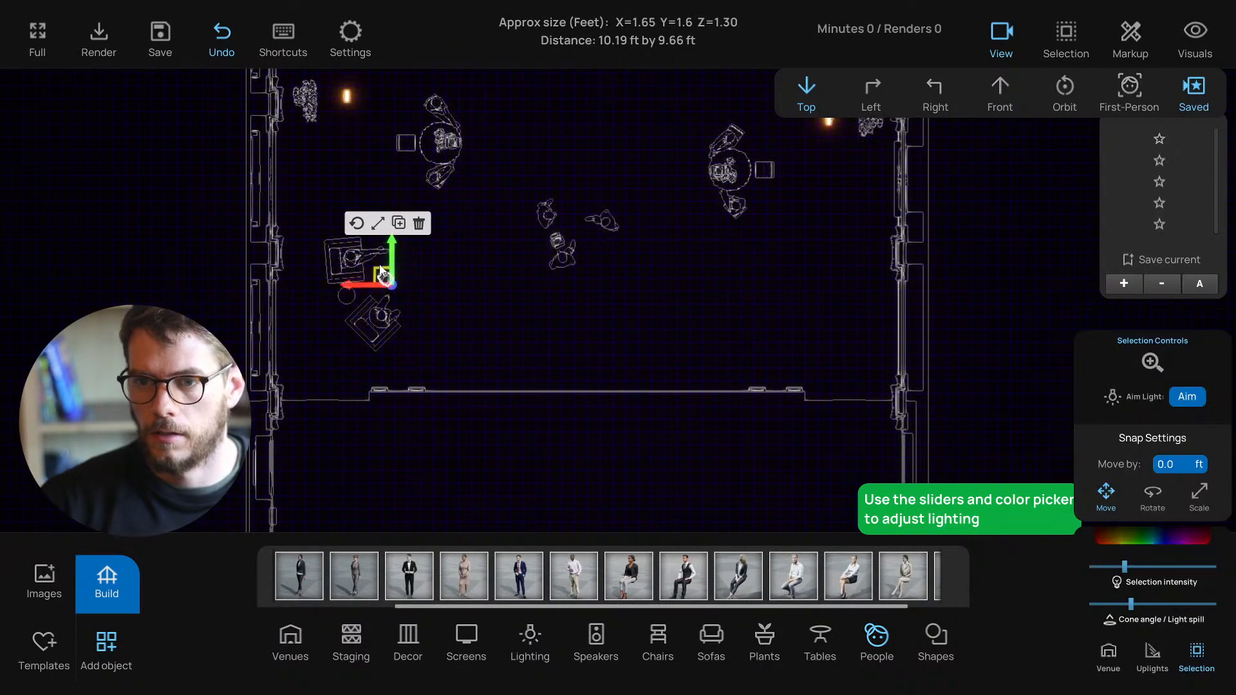
Step: Reposition the cocktail table group nearest the adjusted armchair set slightly
scroll(462, 272, "down", 5)
left_click(462, 273)
middle_click_drag(486, 267, 539, 399)
left_click(481, 382)
left_click(547, 352)
left_click(508, 350)
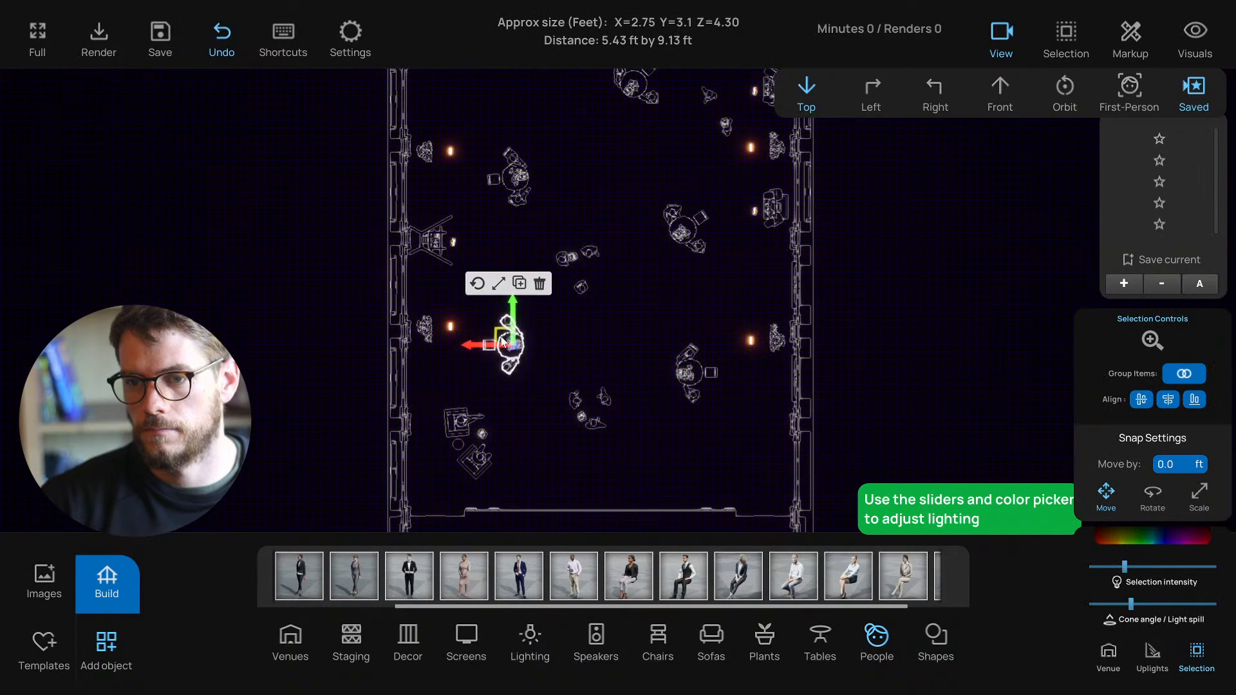
left_click(578, 331)
Step: Move the lights of both far-end armchair sets closer to their chairs
scroll(578, 330, "down", 3)
middle_click_drag(559, 317, 560, 357)
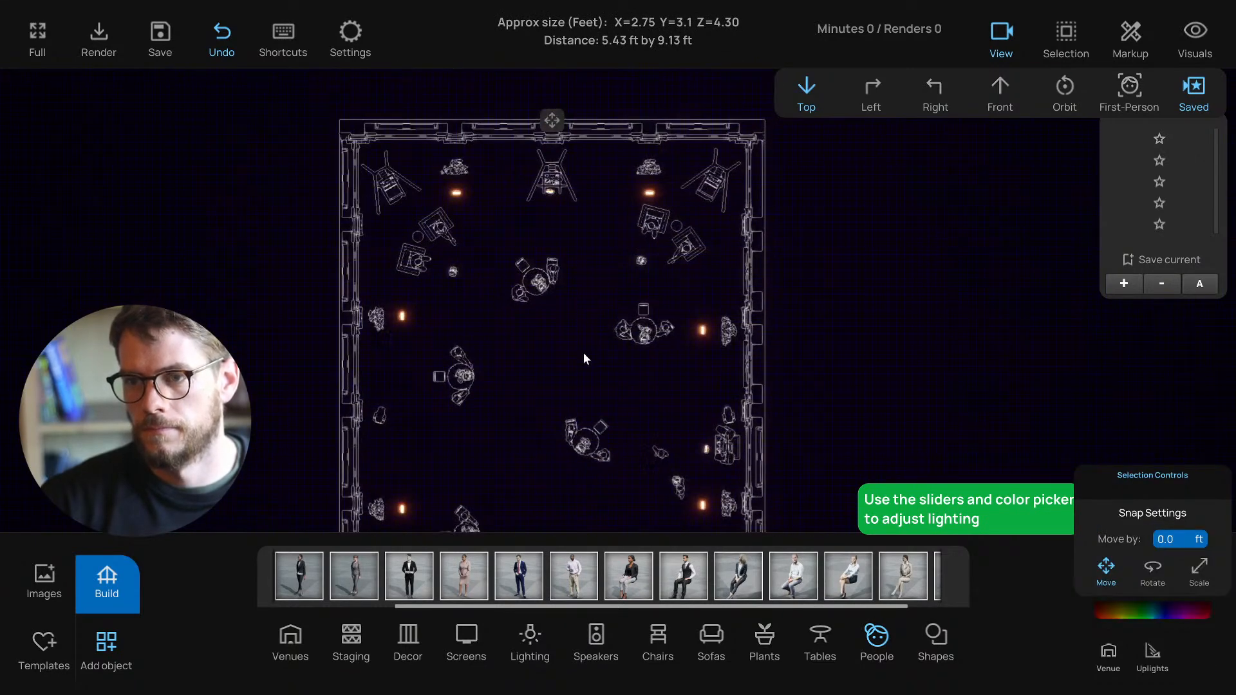
left_click(636, 240)
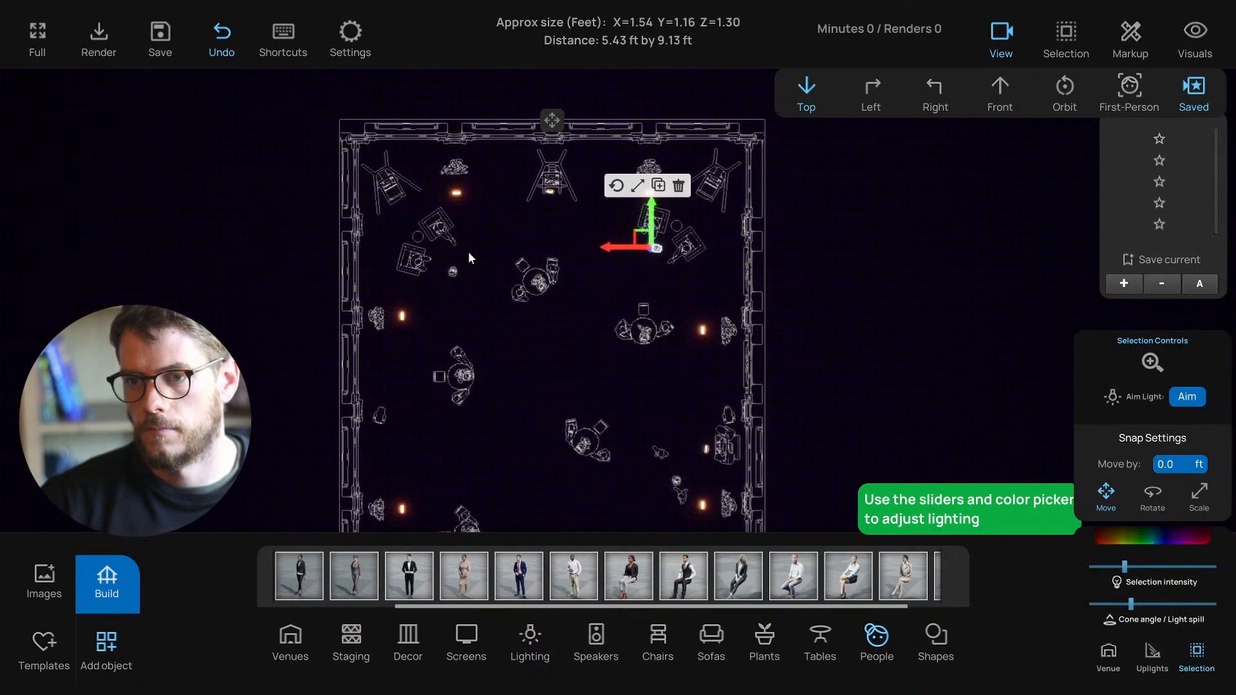
left_click(452, 273)
left_click(693, 257)
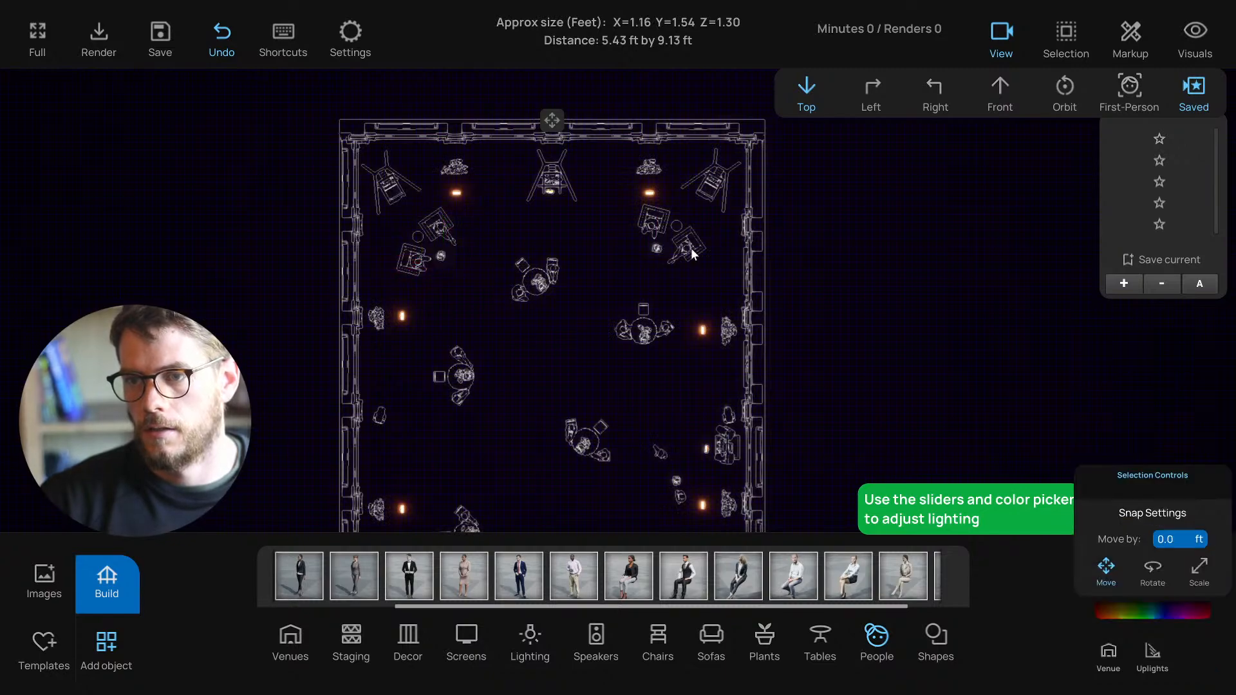
Step: Replace the blonde woman in the far corner armchair with the seated woman in a beige suit and fit her onto the seat
key("o")
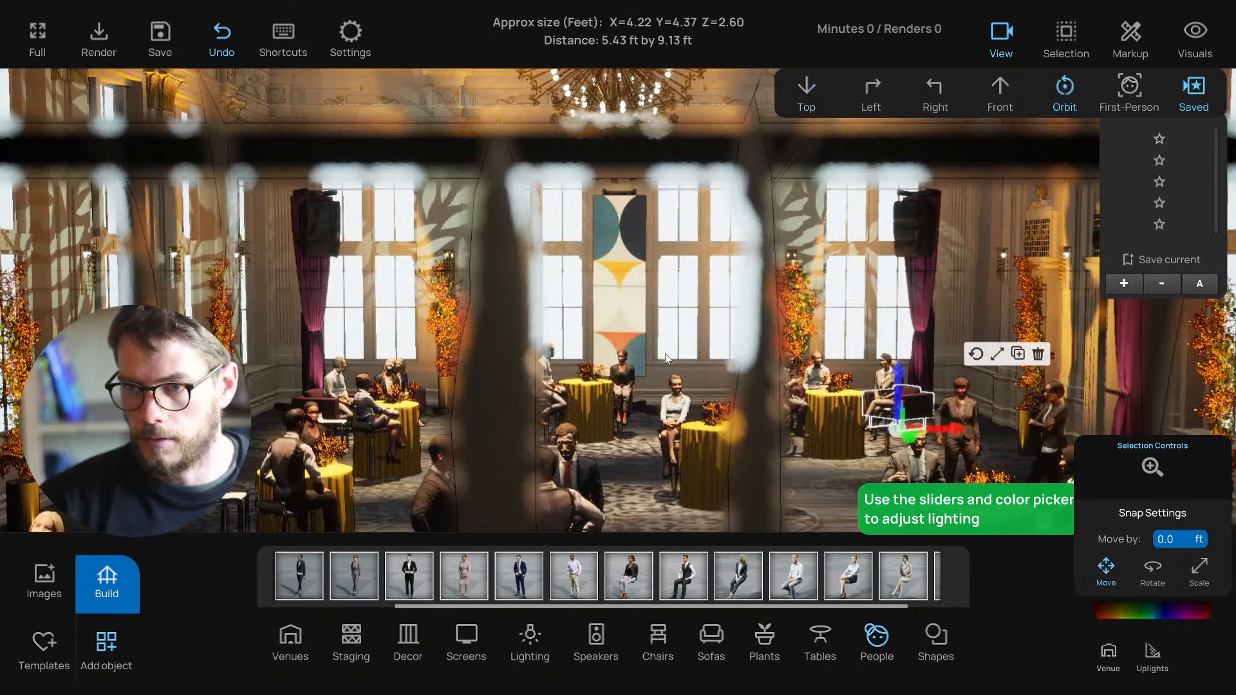
key("f")
right_click_drag(668, 353, 737, 406)
left_click(688, 338)
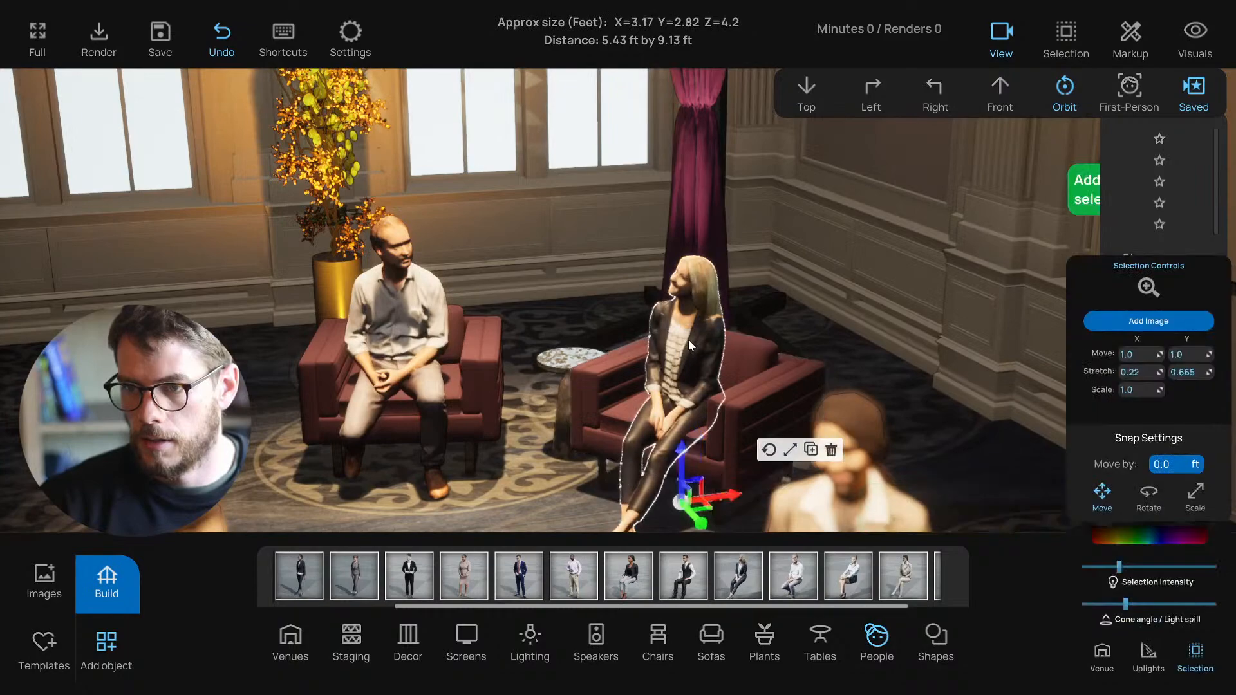
scroll(688, 338, "down", 3)
right_click_drag(773, 532, 504, 385)
key("a")
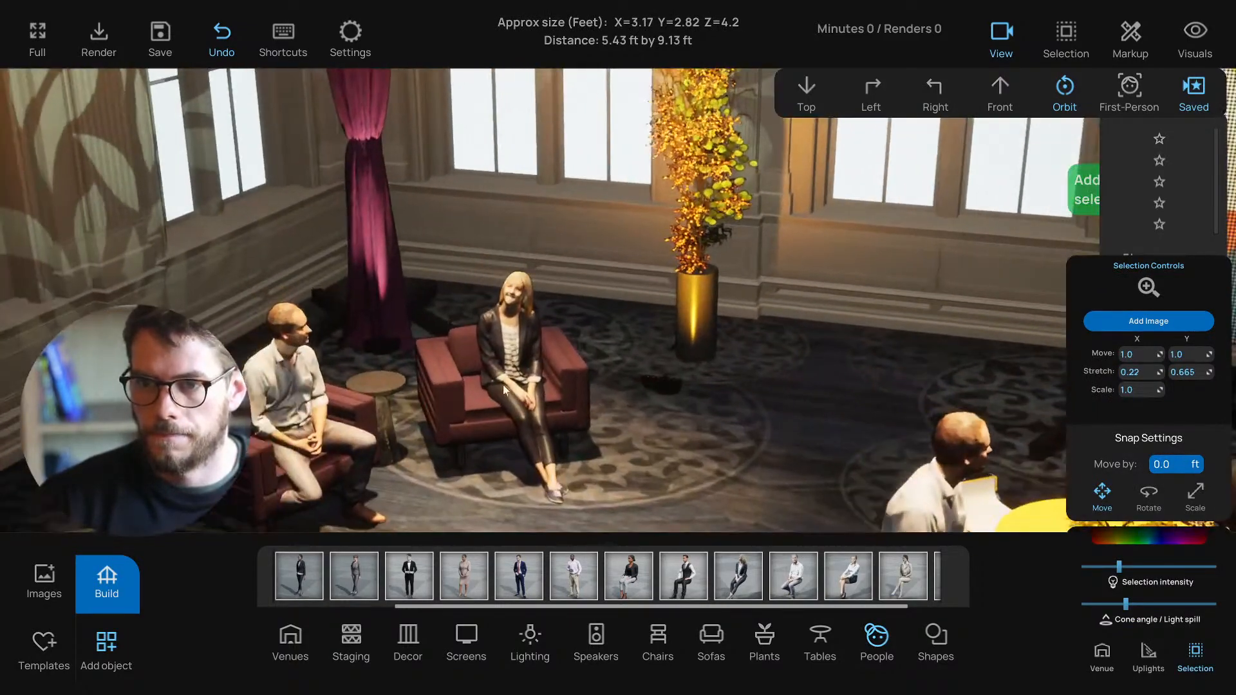
left_click(500, 388)
scroll(856, 581, "down", 1)
left_click(856, 582)
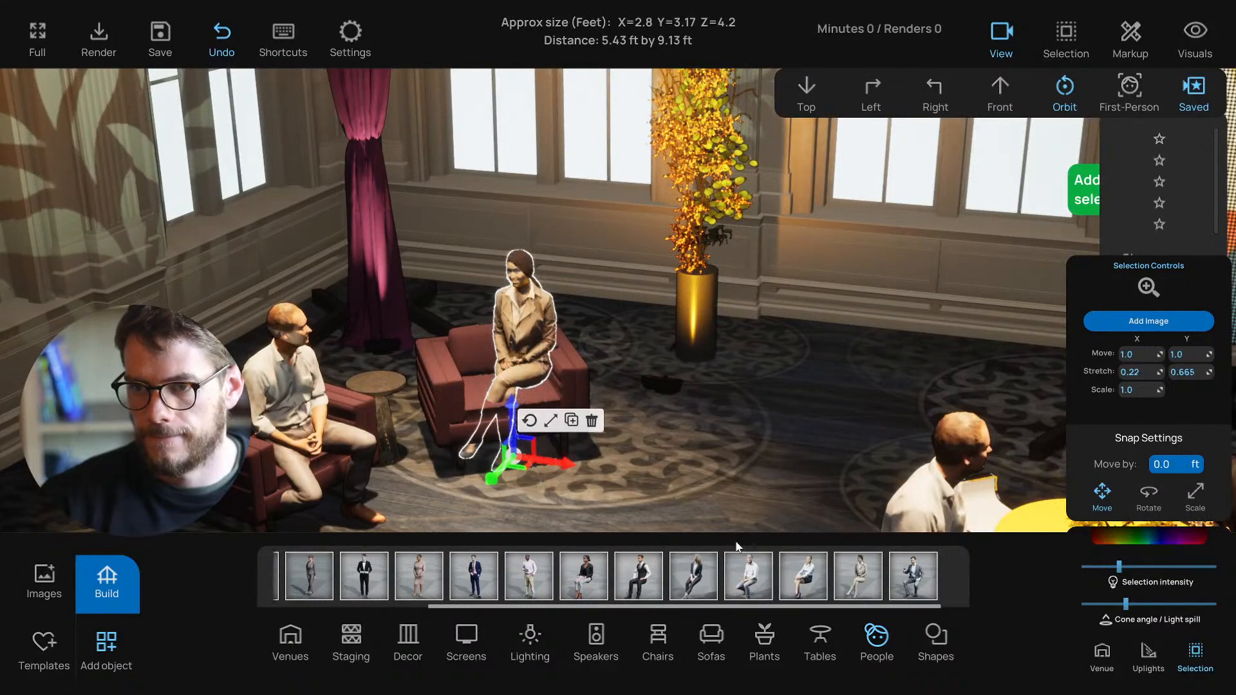
left_click_drag(520, 471, 515, 485)
Step: Replace the man in the neighbouring armchair with the seated man in a suit
left_click(307, 431)
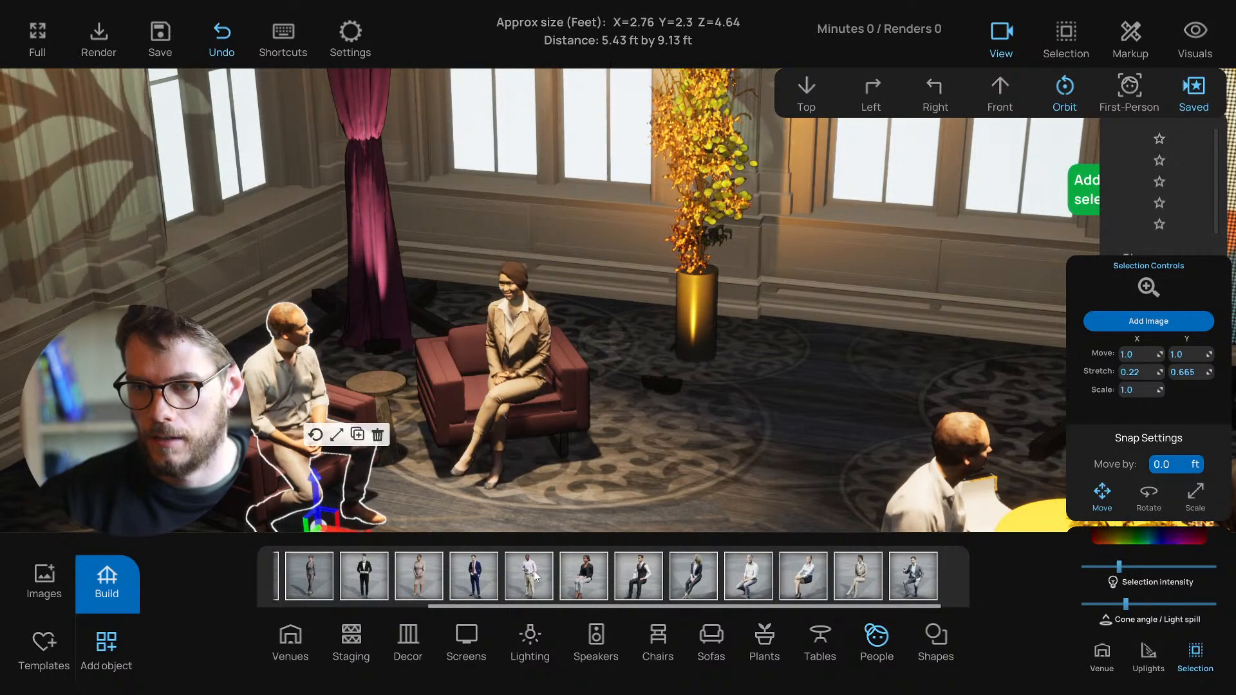
scroll(482, 574, "down", 1)
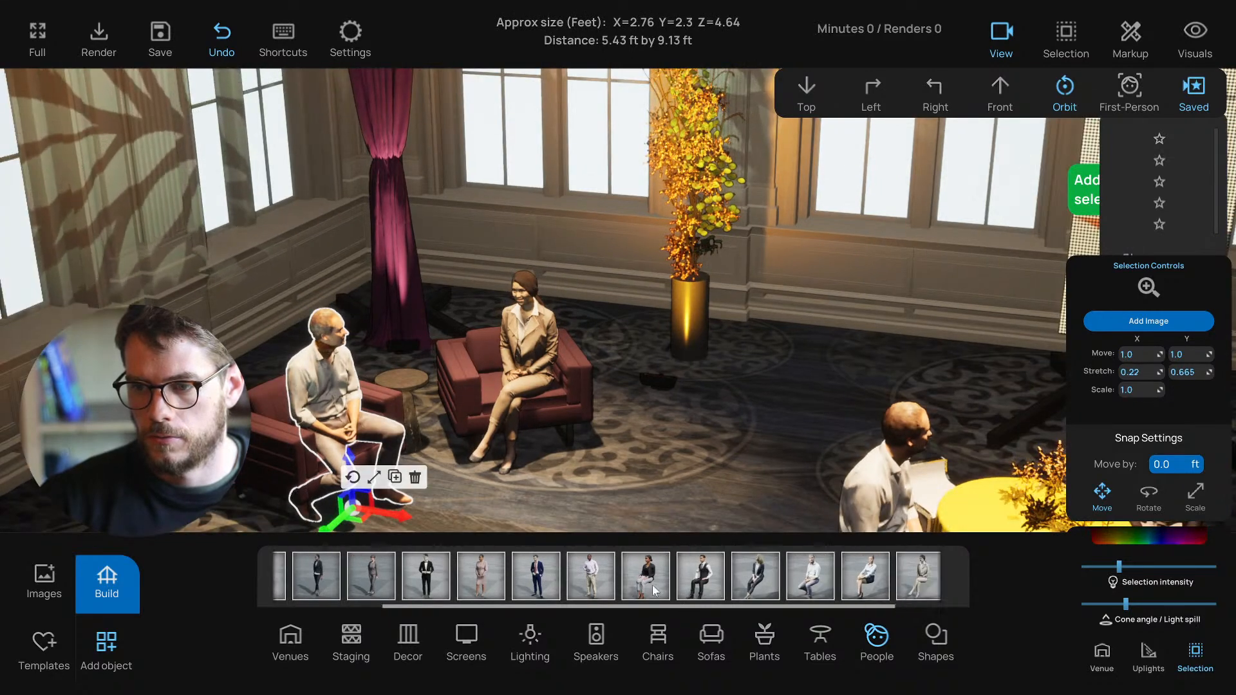
scroll(655, 590, "down", 1)
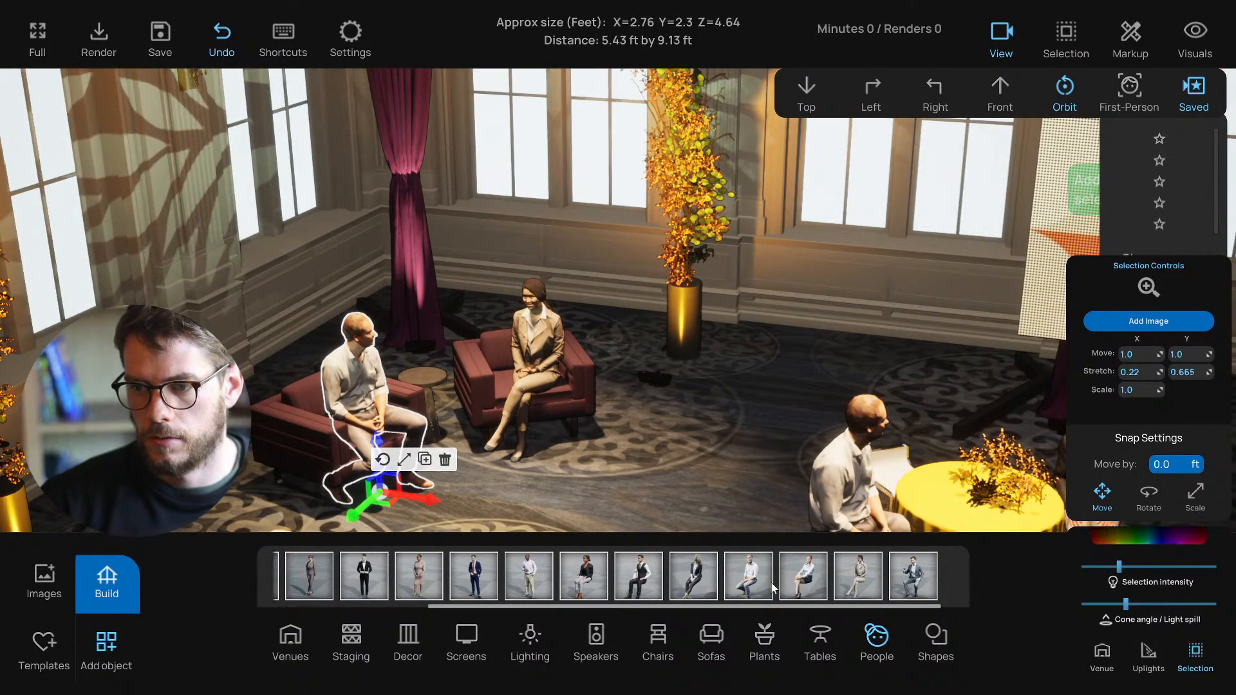
left_click(917, 580)
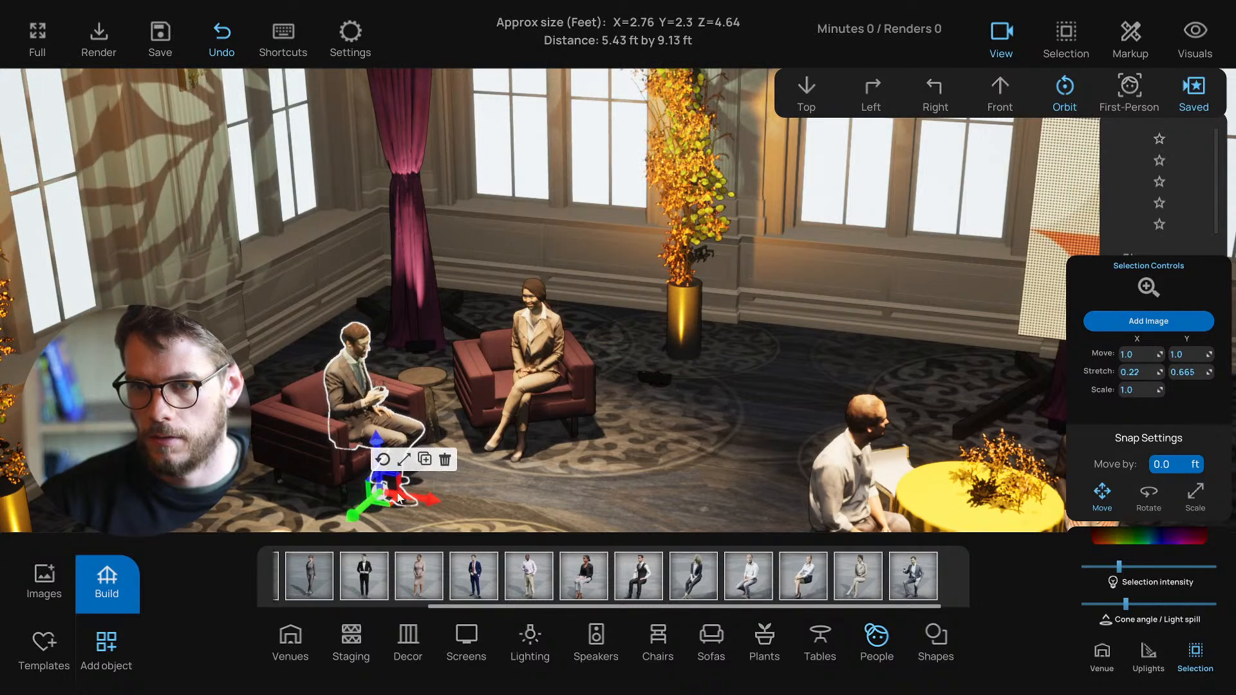
left_click(520, 497)
scroll(523, 497, "down", 3)
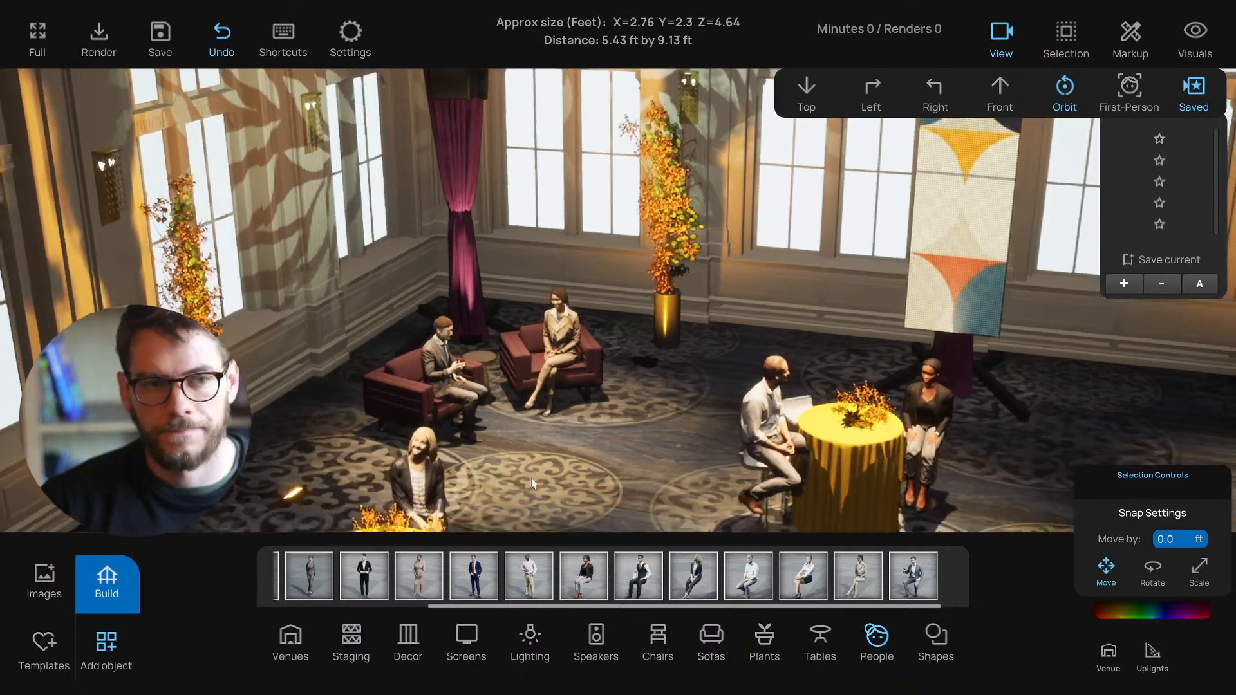
Step: Check the whole room from the saved elevated view with the interface hidden, moving the camera slightly forward, and save the project
left_click(1159, 222)
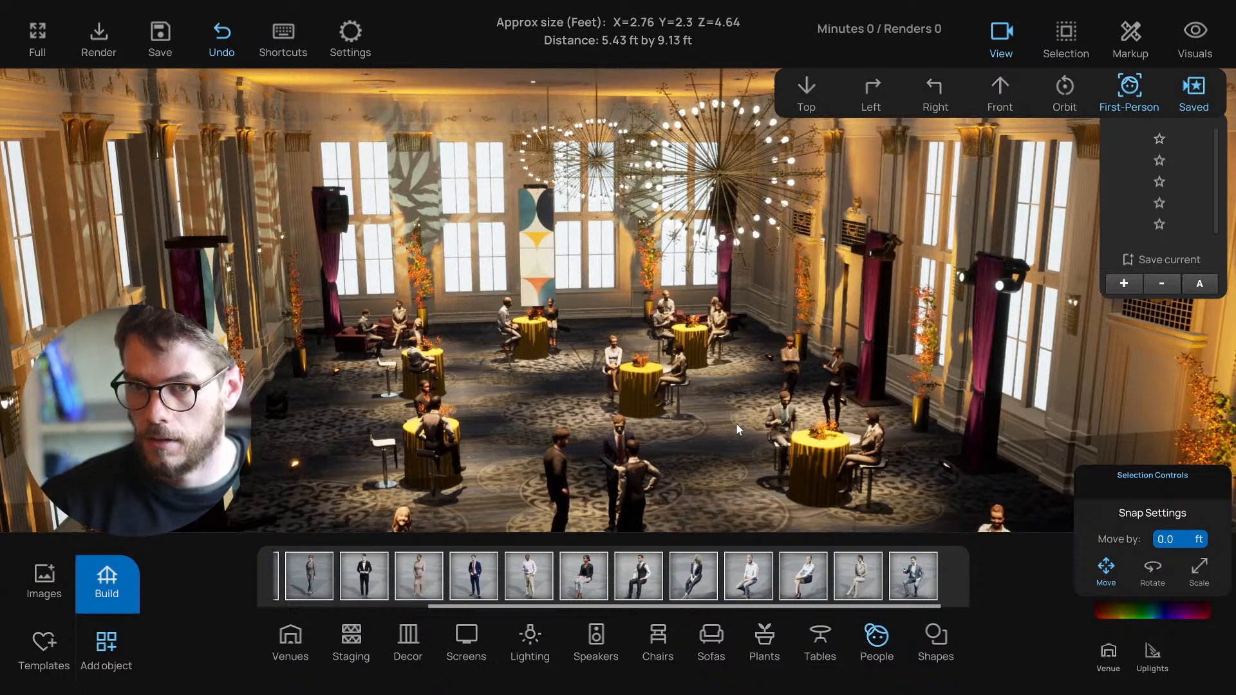
key("h")
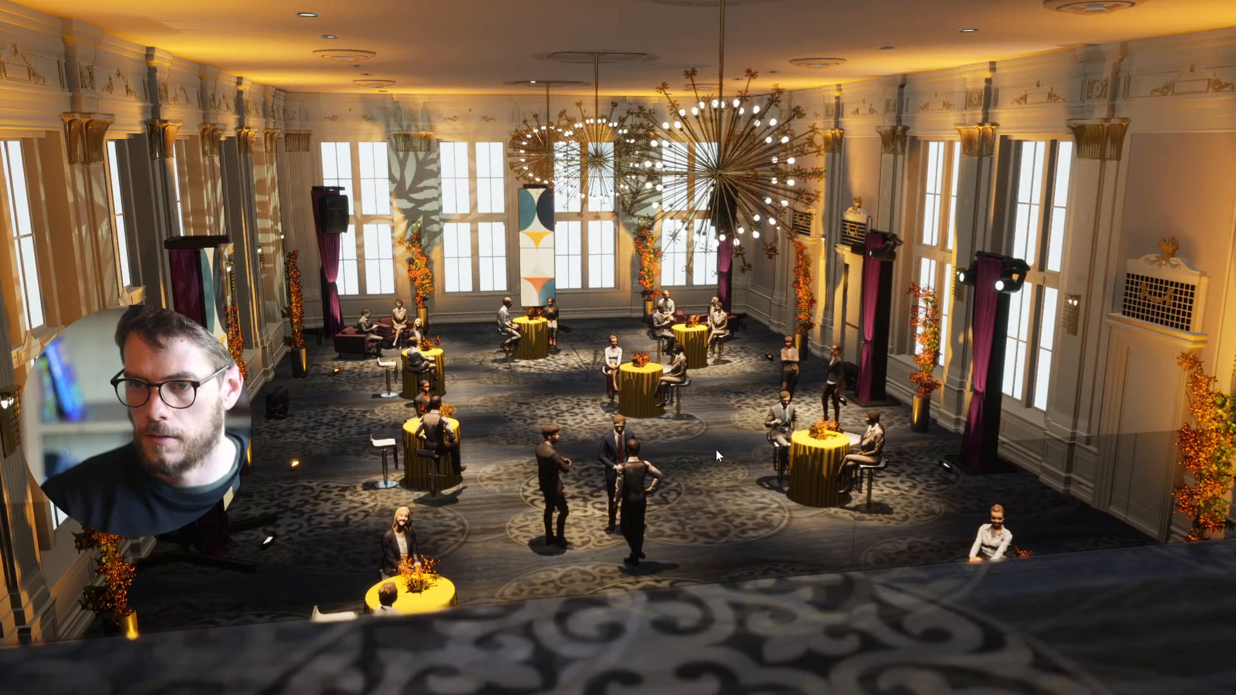
key("w")
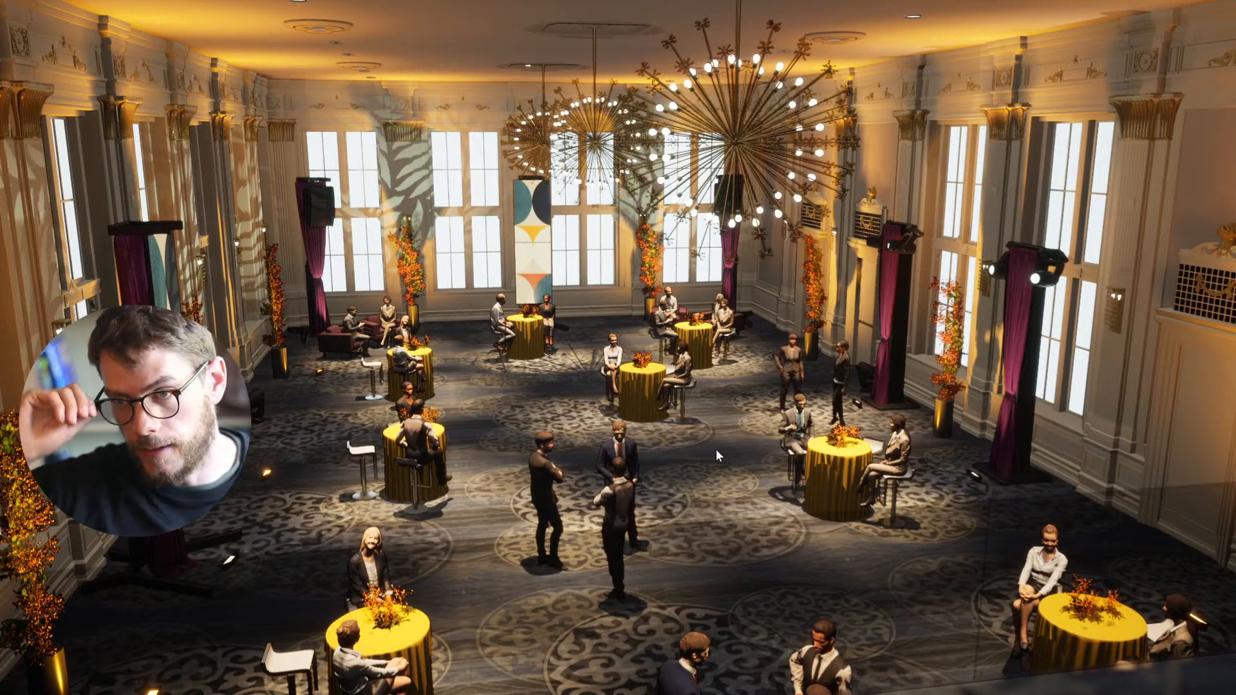
key("ctrl+s")
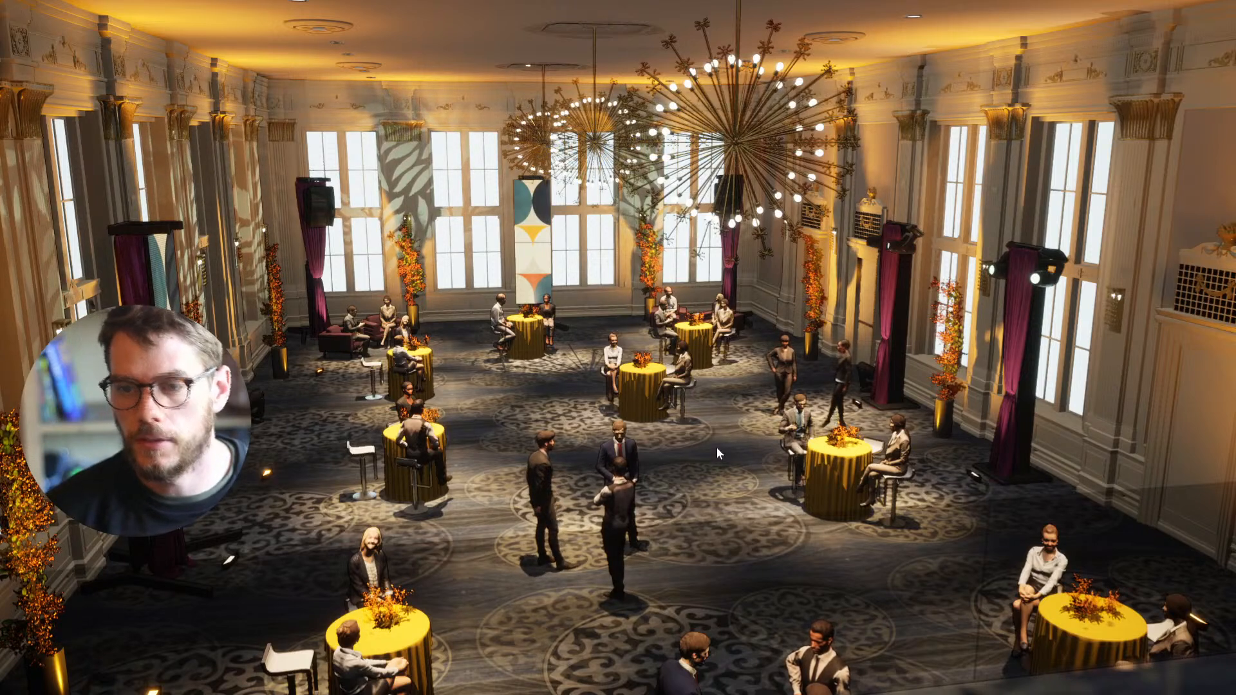
key("Escape")
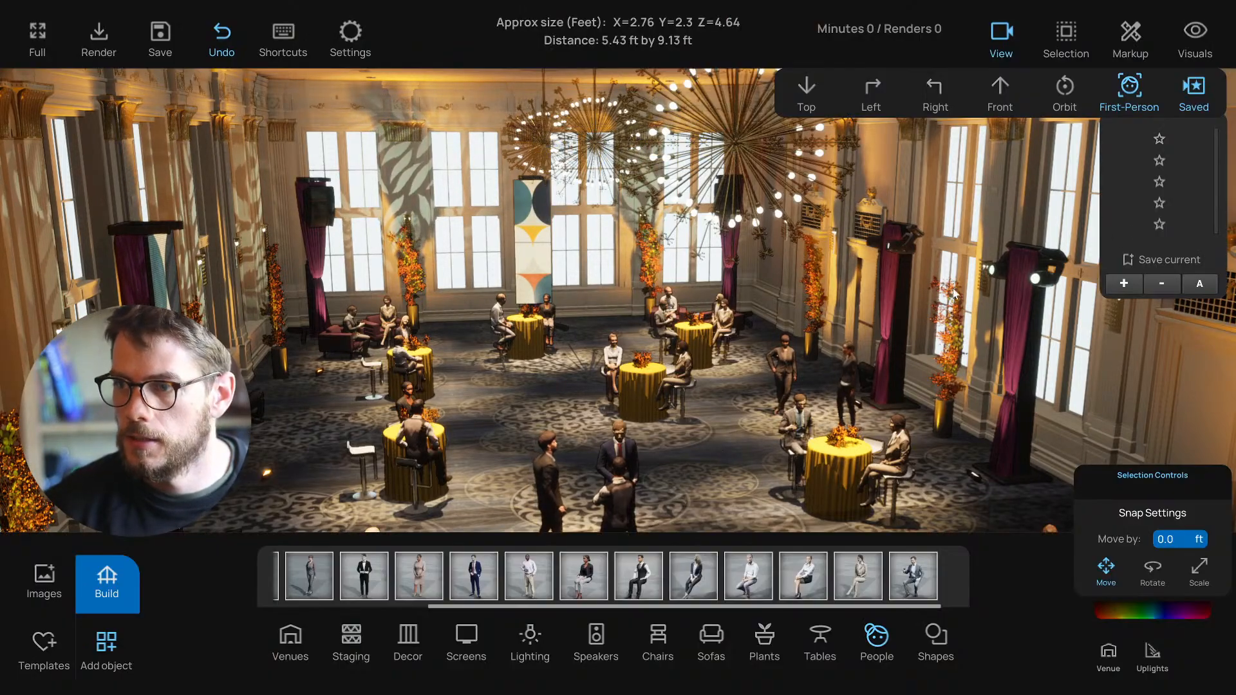